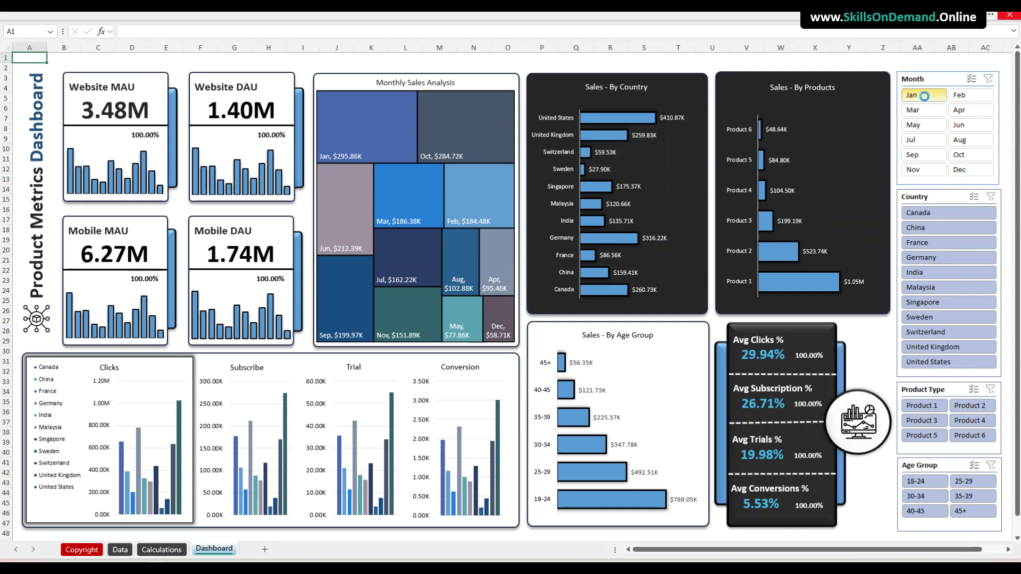
Filter the dashboard by month to show Jan, Feb, Mar, Apr, May, Jun and Oct
left_click(925, 99)
left_click(924, 110)
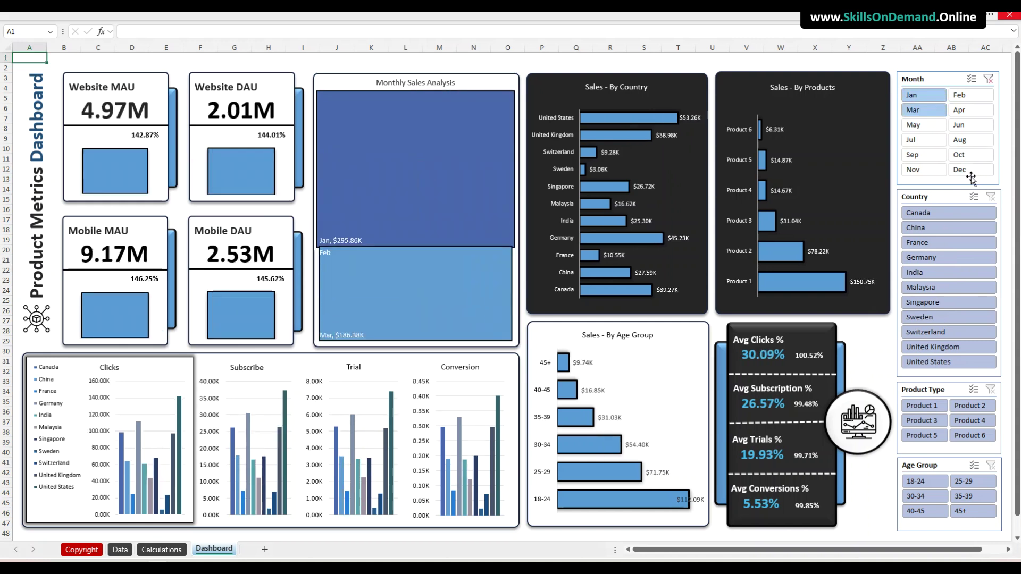
left_click(931, 130, "ctrl")
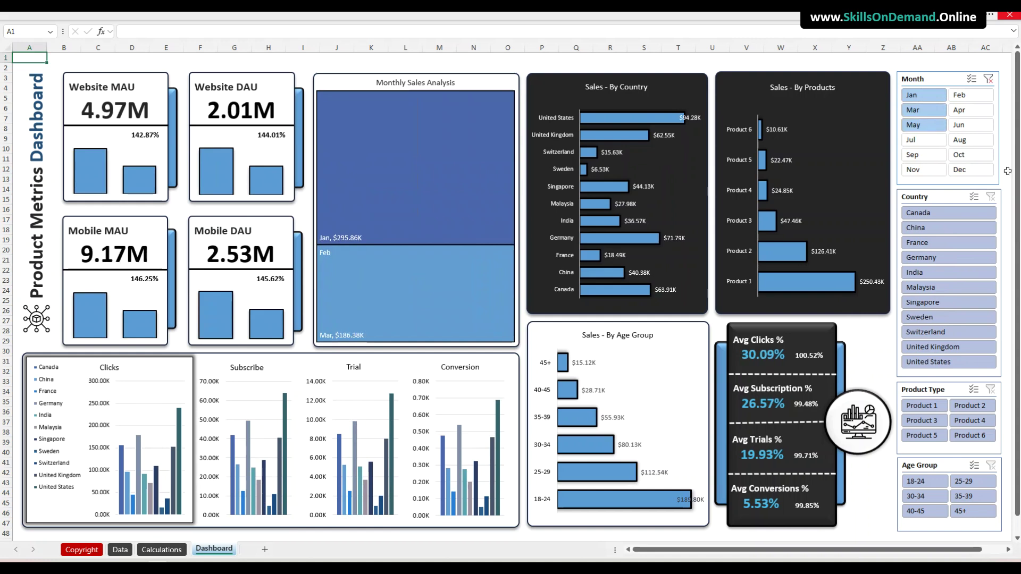
left_click(968, 124, "ctrl")
left_click(969, 110, "ctrl")
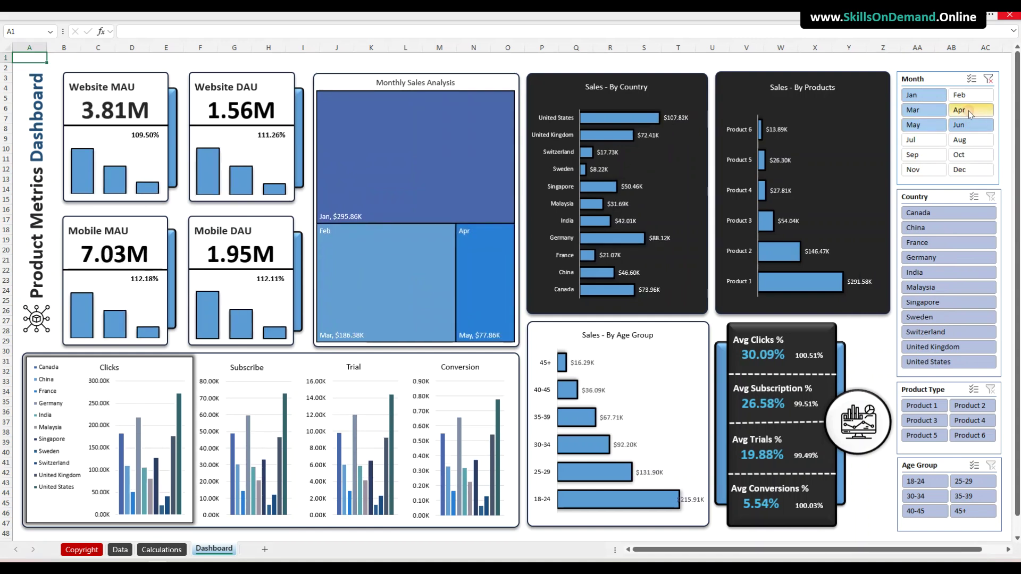
left_click(969, 94, "ctrl")
left_click(966, 156, "ctrl")
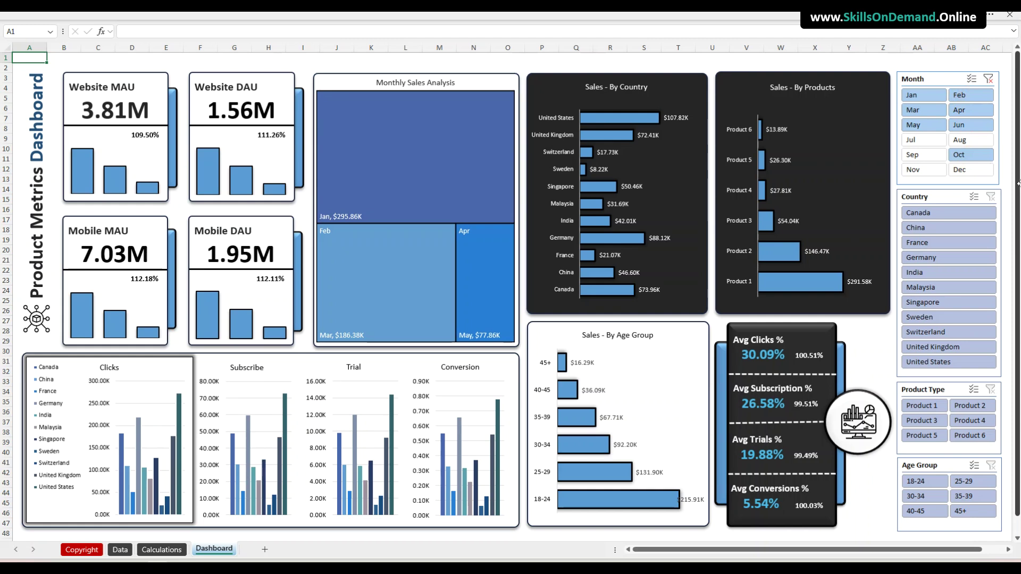
Exclude Germany, India, Malaysia, Singapore, Sweden, Switzerland and United Kingdom from the dashboard's country filter
left_click(936, 258, "ctrl")
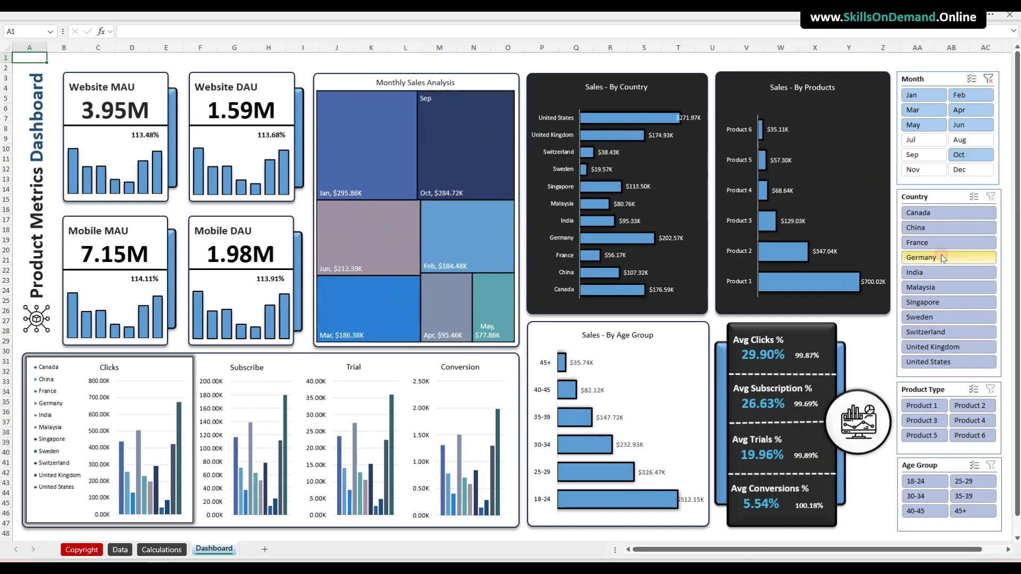
left_click(936, 272, "ctrl")
left_click(935, 287, "ctrl")
left_click(931, 301, "ctrl")
left_click(930, 316, "ctrl")
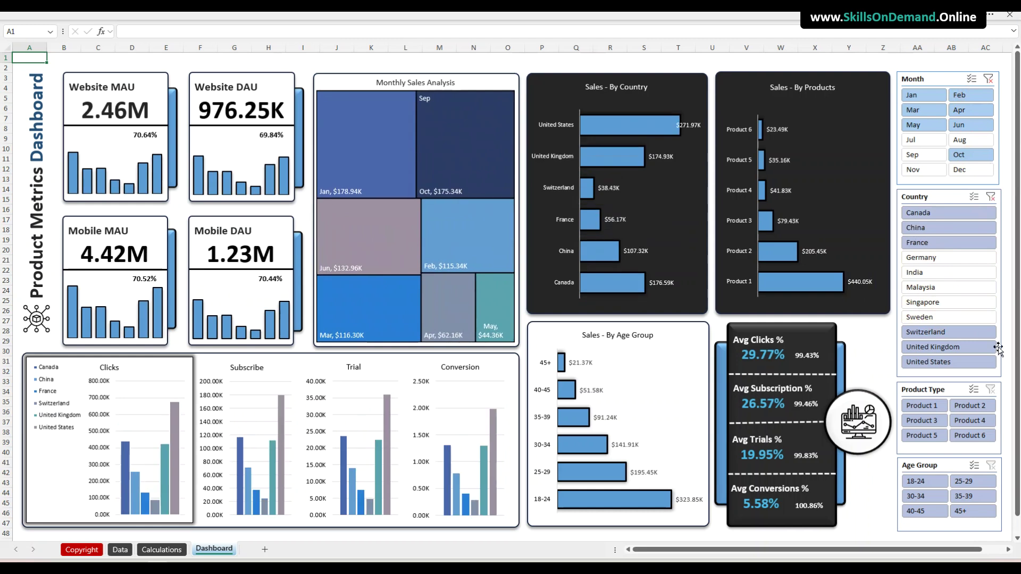
left_click(931, 347, "ctrl")
left_click(931, 332, "ctrl")
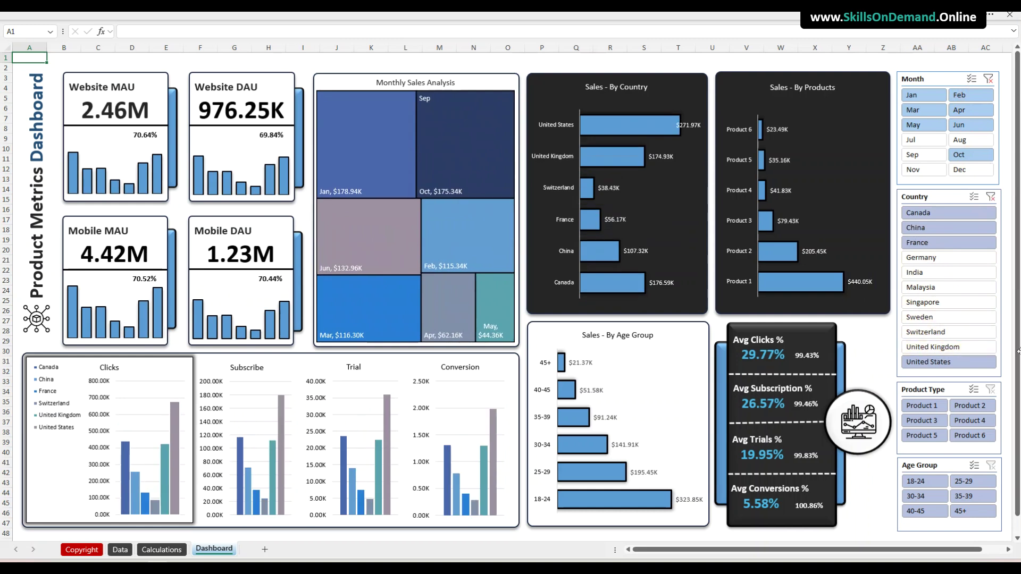
Exclude Product 2, Product 3 and Product 5 from the dashboard's product type filter
left_click(970, 405, "ctrl")
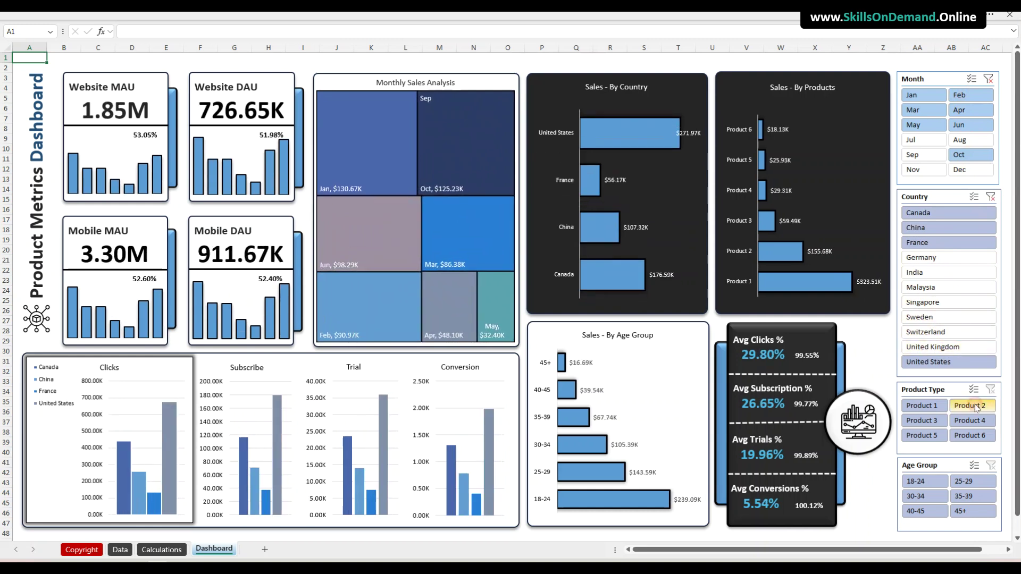
left_click(917, 418, "ctrl")
left_click(921, 435, "ctrl")
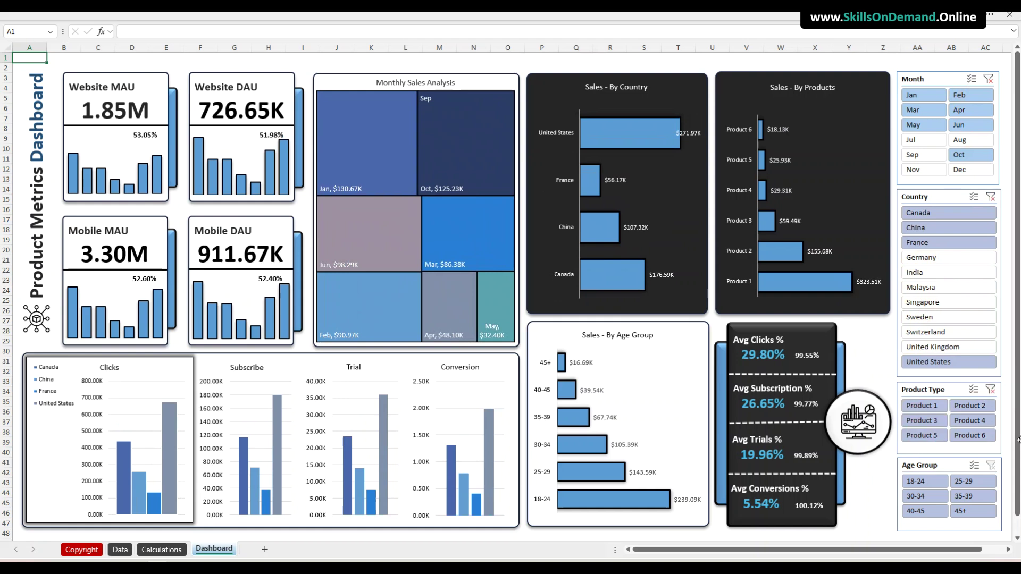
Exclude the 18-24, 25-29, 30-34 and 35-39 groups from the dashboard's age group filter
left_click(924, 481, "ctrl")
left_click(924, 496, "ctrl")
left_click(964, 496, "ctrl")
left_click(964, 480, "ctrl")
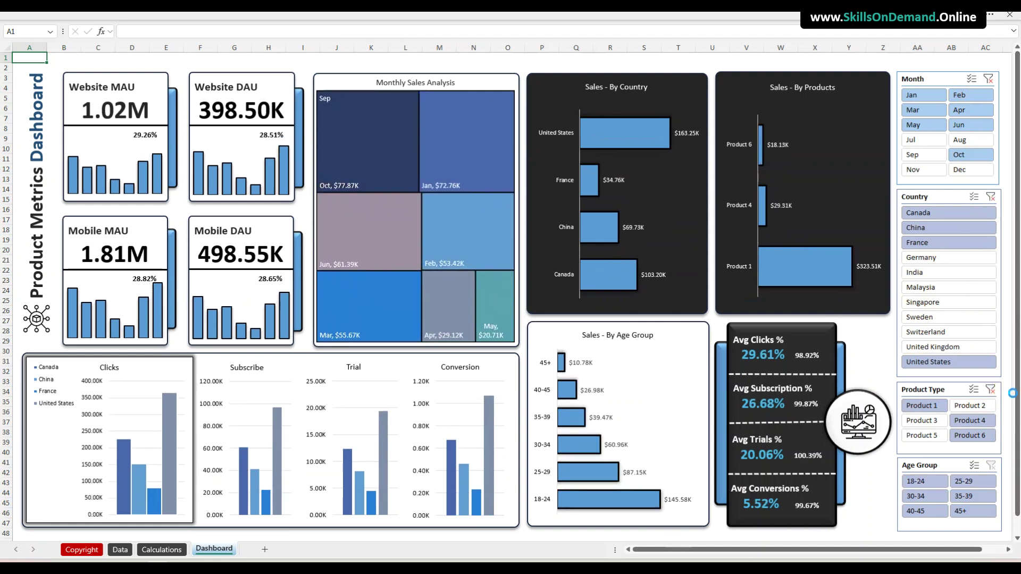
Clear the product type and country filters on the dashboard
left_click(990, 389)
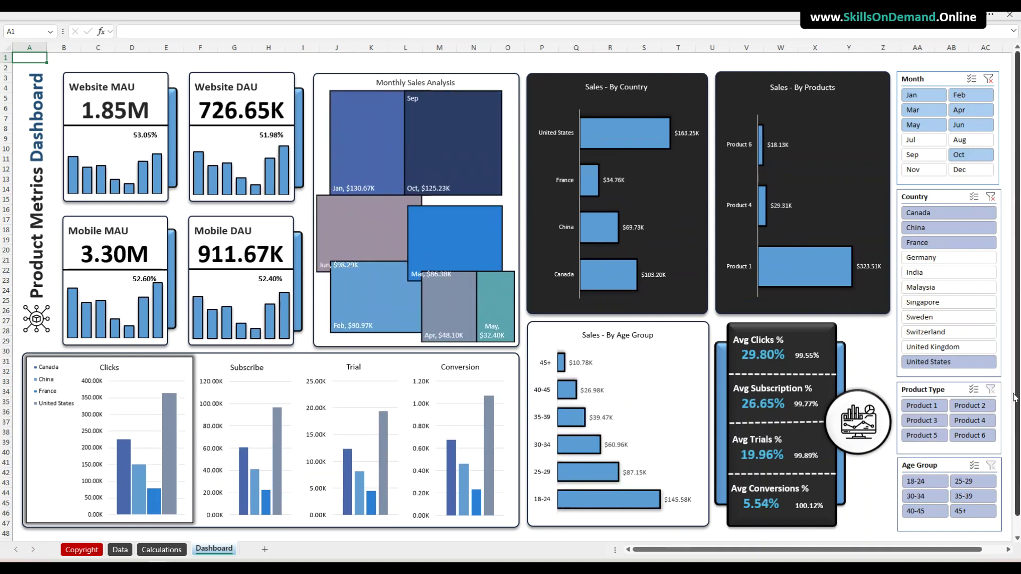
left_click(990, 197)
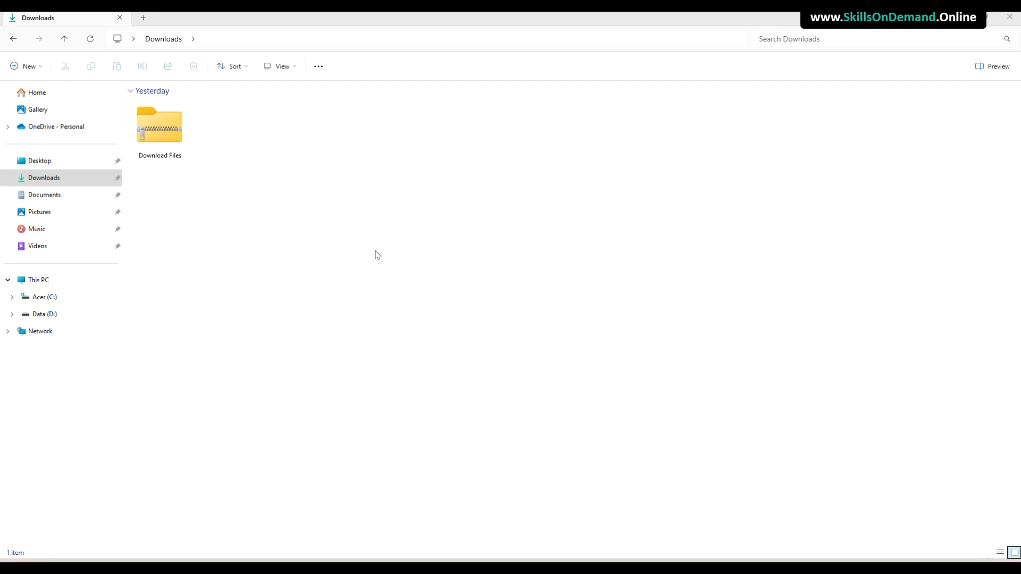
In File Explorer, extract the compressed Download Files folder within Downloads
left_click(157, 144)
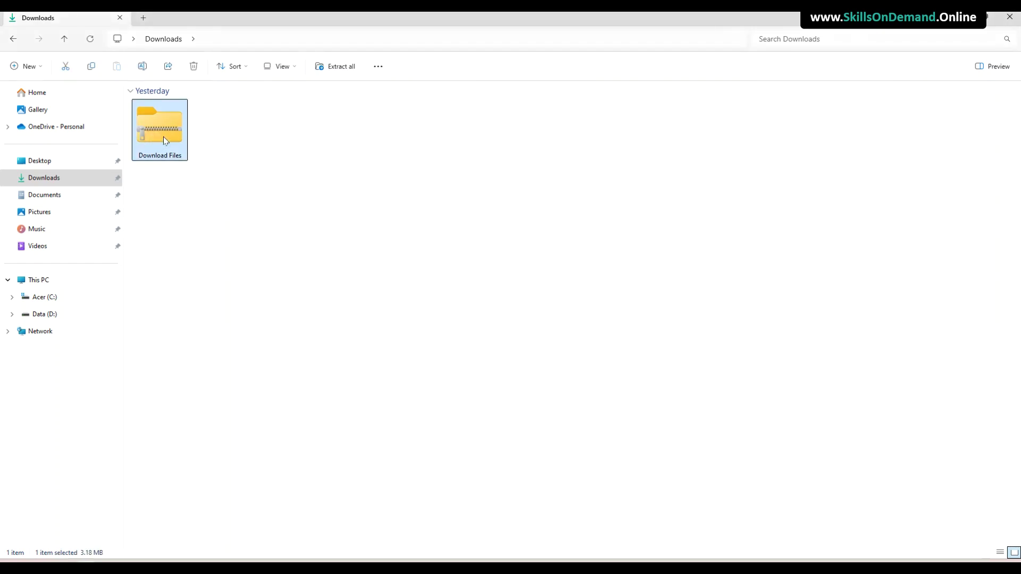
right_click(164, 137)
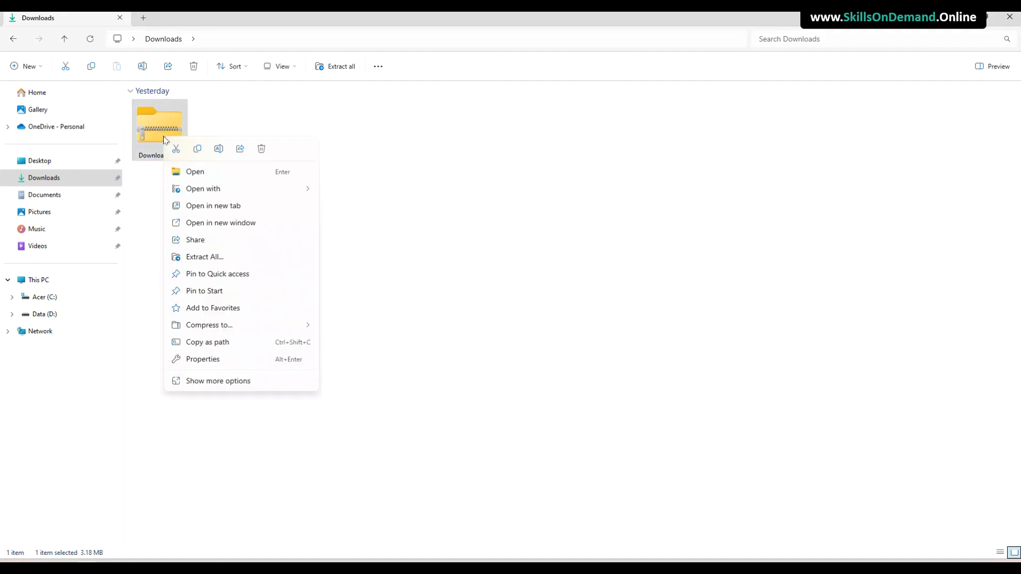
left_click(205, 257)
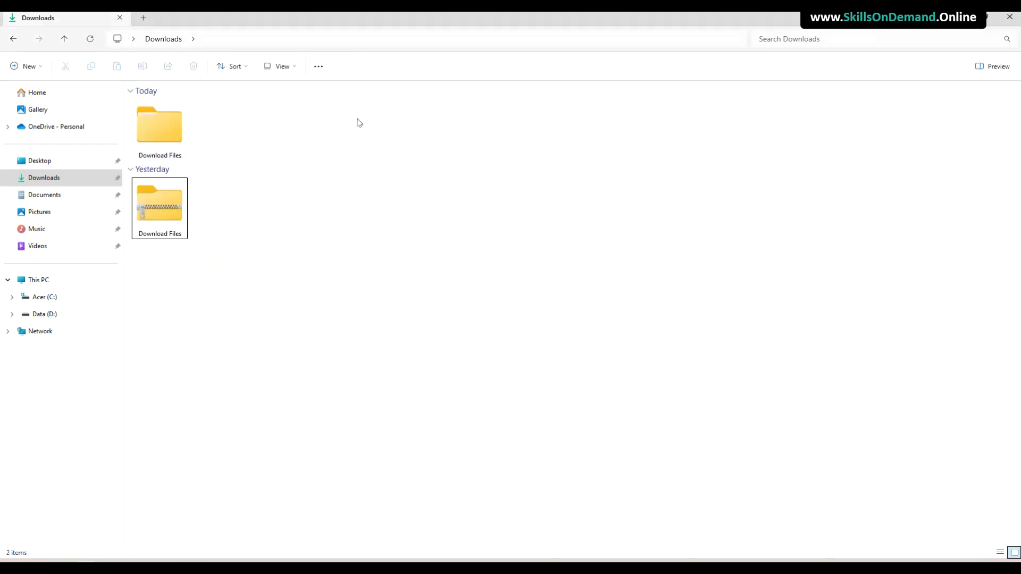
Open the Product Metrics Dashboard folder inside the extracted Download Files, under Practice Files and Dashboard Files
double_click(174, 128)
left_click(177, 132)
double_click(177, 131)
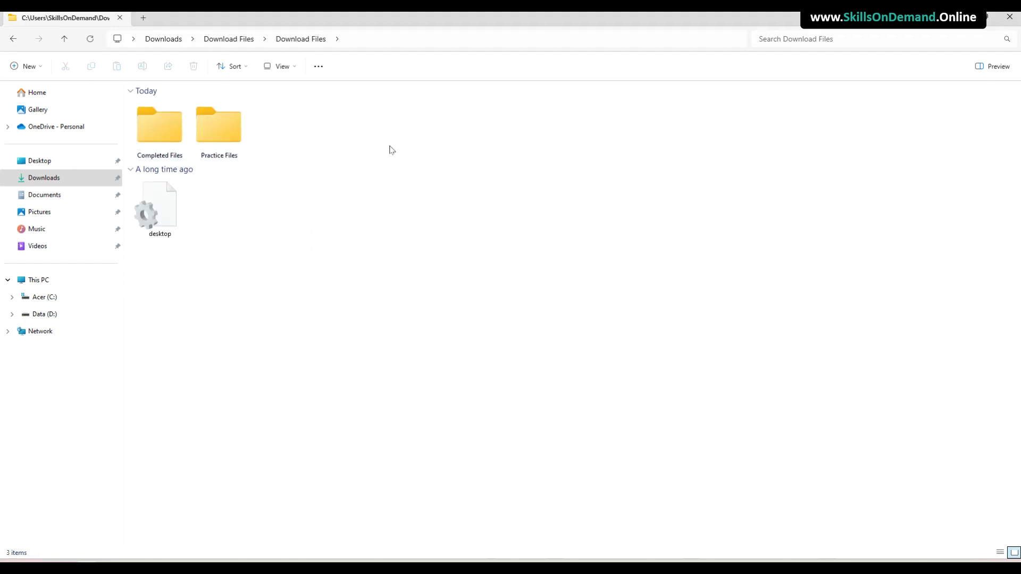
double_click(224, 134)
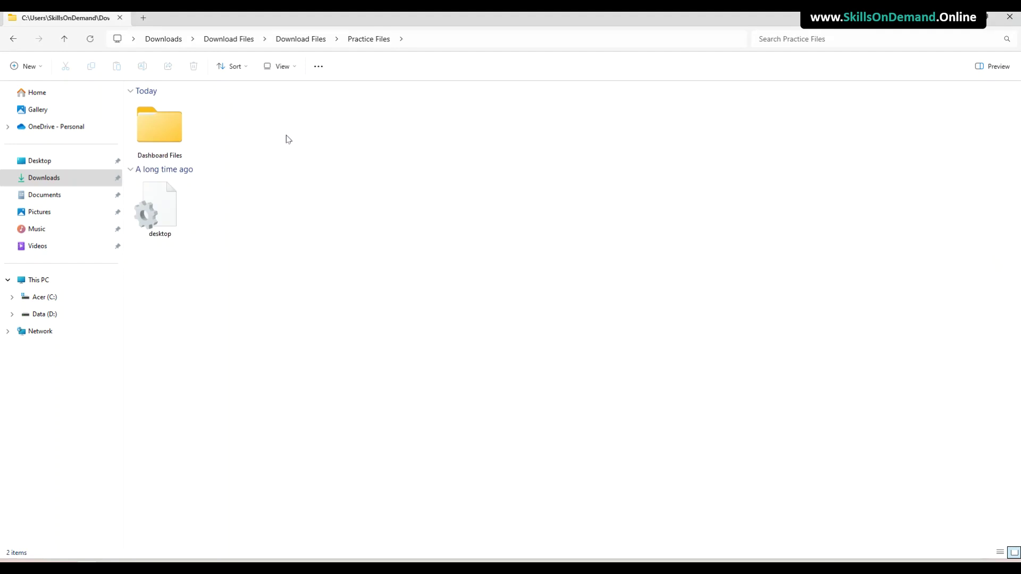
double_click(168, 126)
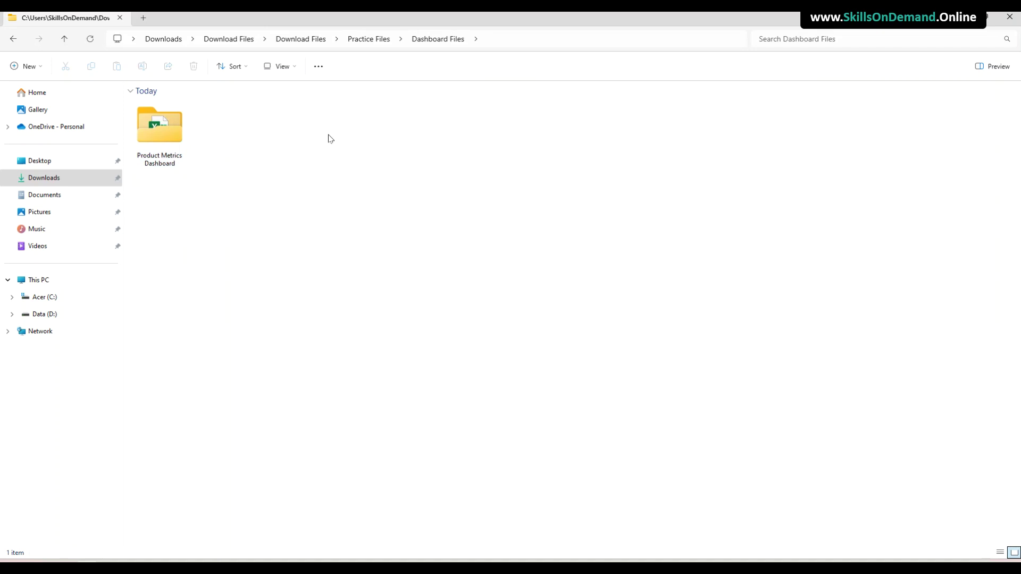
double_click(154, 129)
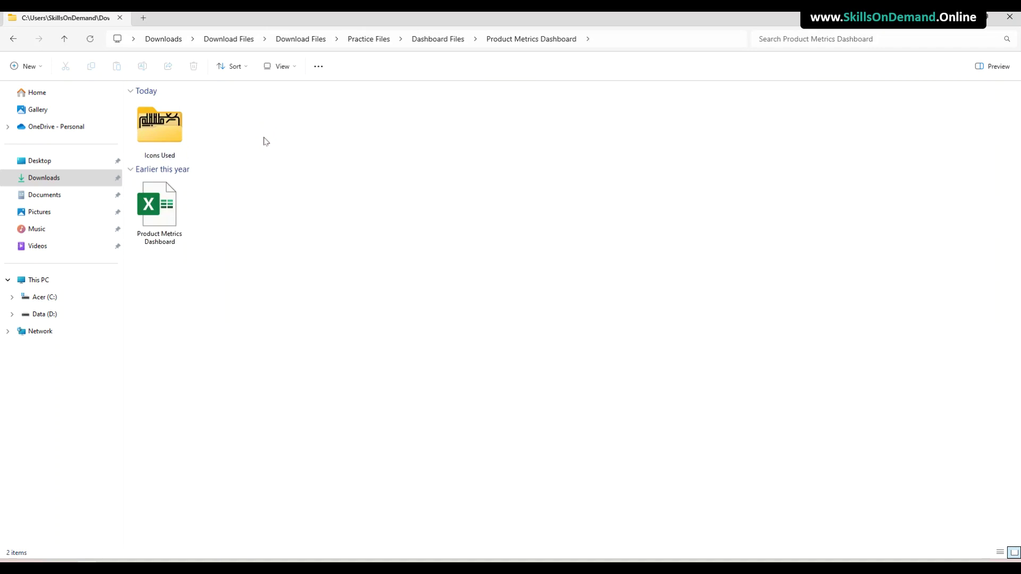
Look at the images in the Icons Used folder and return to the Product Metrics Dashboard folder
left_click(158, 207)
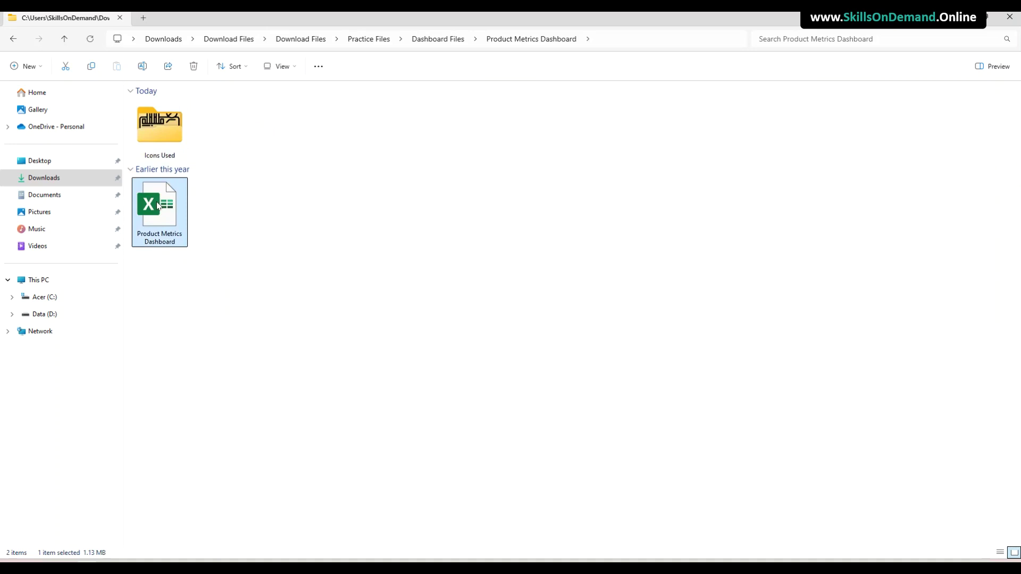
left_click(167, 126)
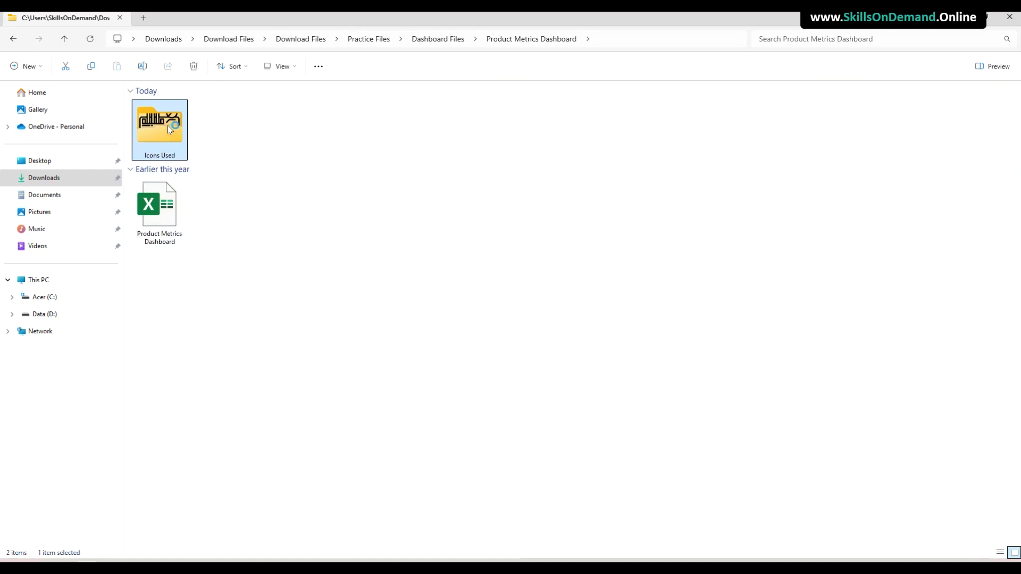
double_click(167, 126)
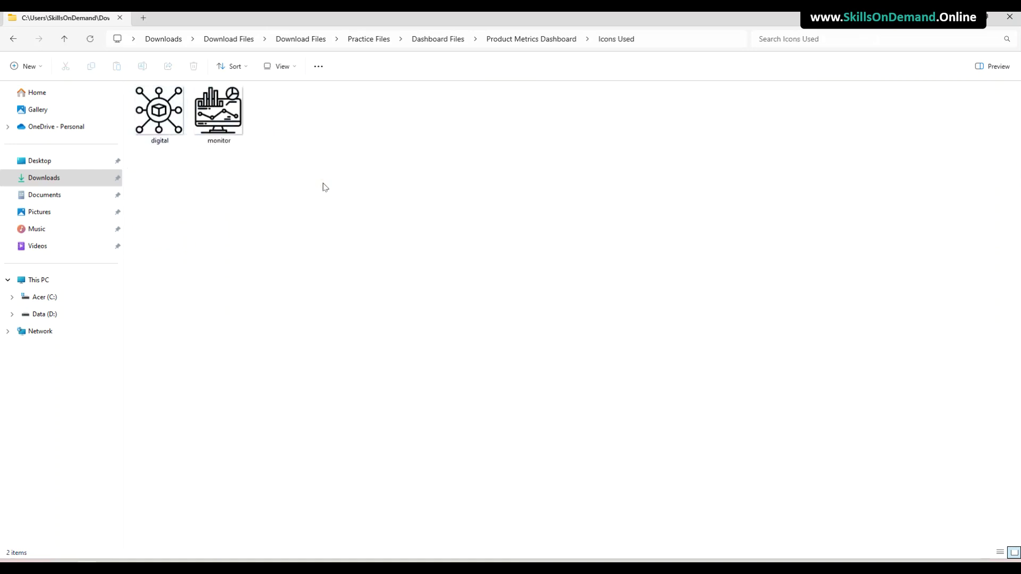
left_click(15, 41)
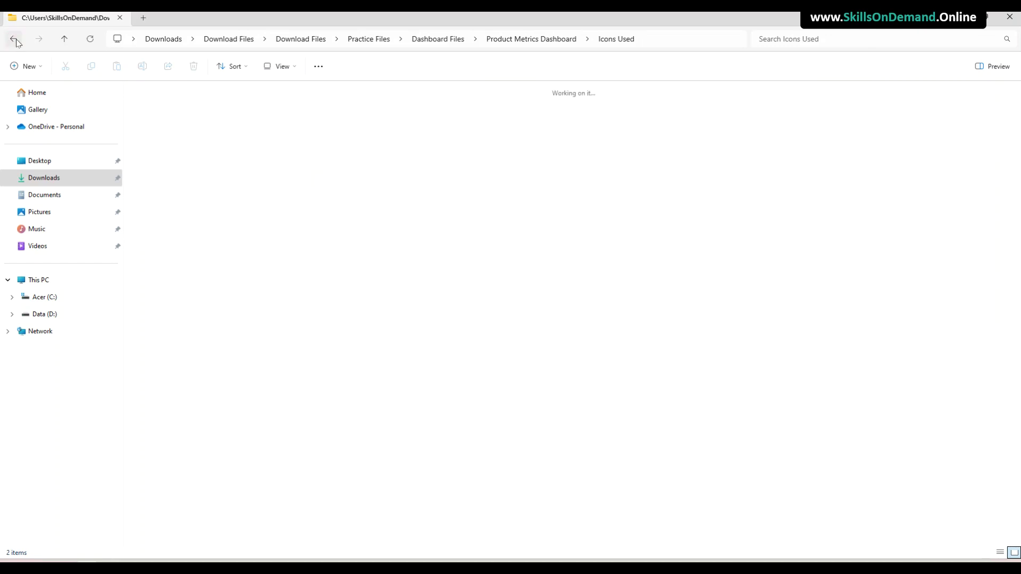
Open the Product Metrics Dashboard workbook in Excel
left_click(287, 157)
left_click(173, 205)
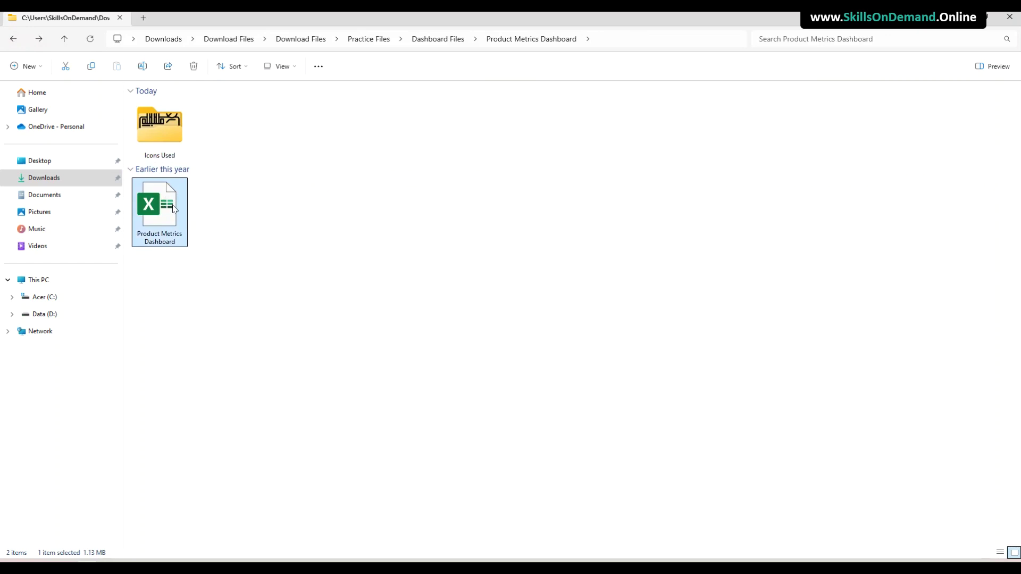
right_click(172, 205)
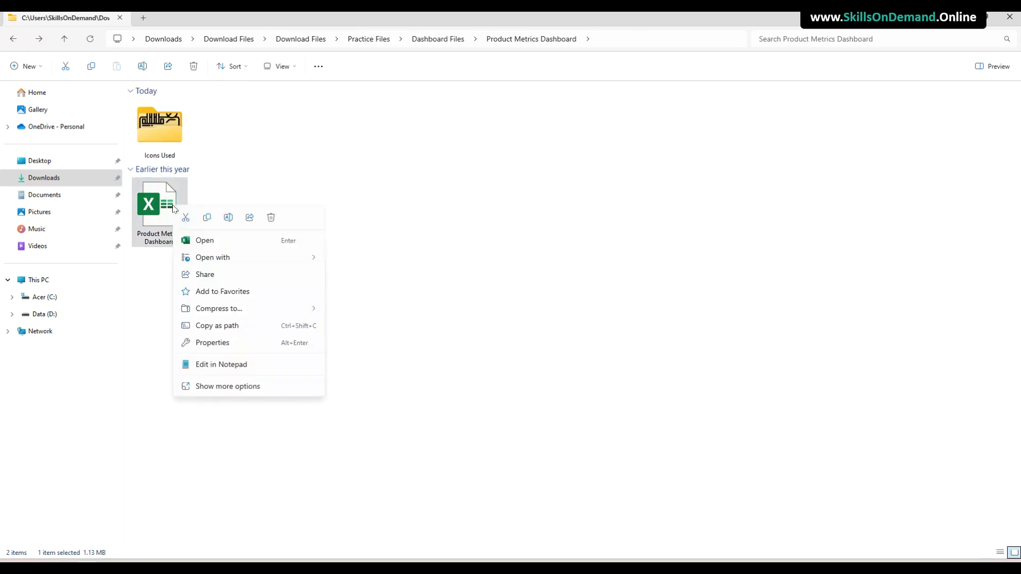
left_click(211, 244)
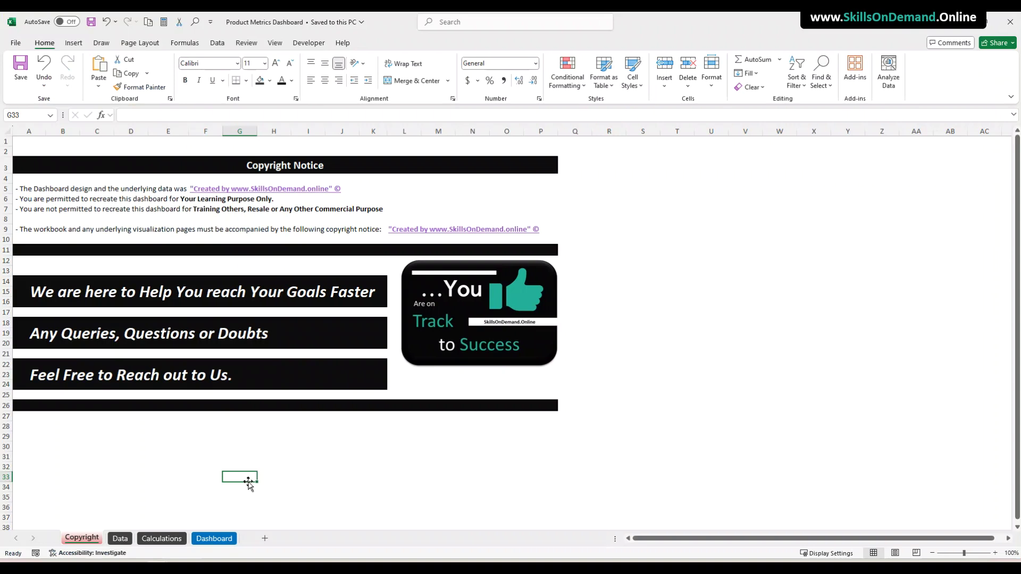
Examine the Date column and the website and mobile MAU and DAU columns on the Data sheet
left_click(120, 538)
left_click(135, 425)
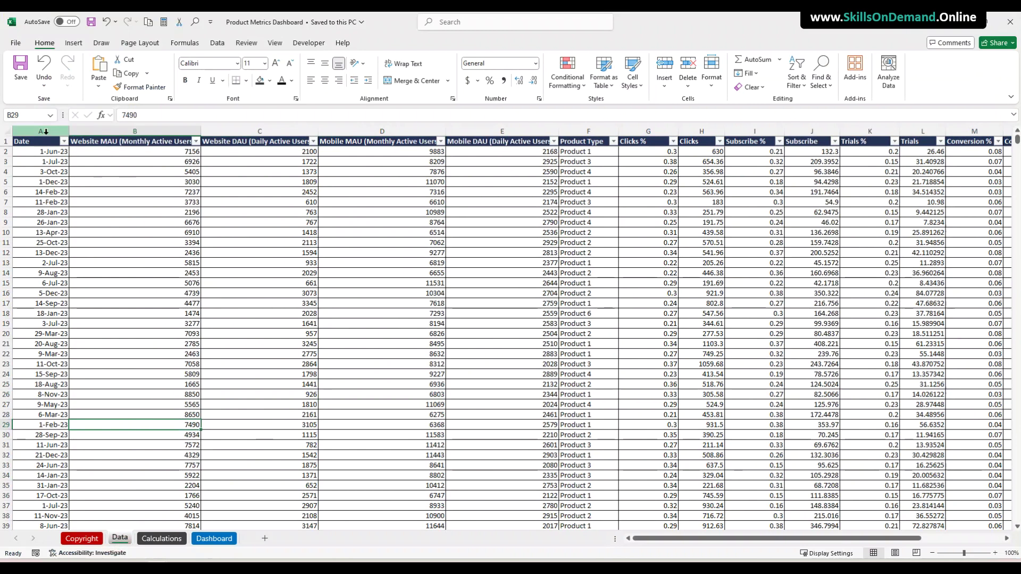
left_click(46, 131)
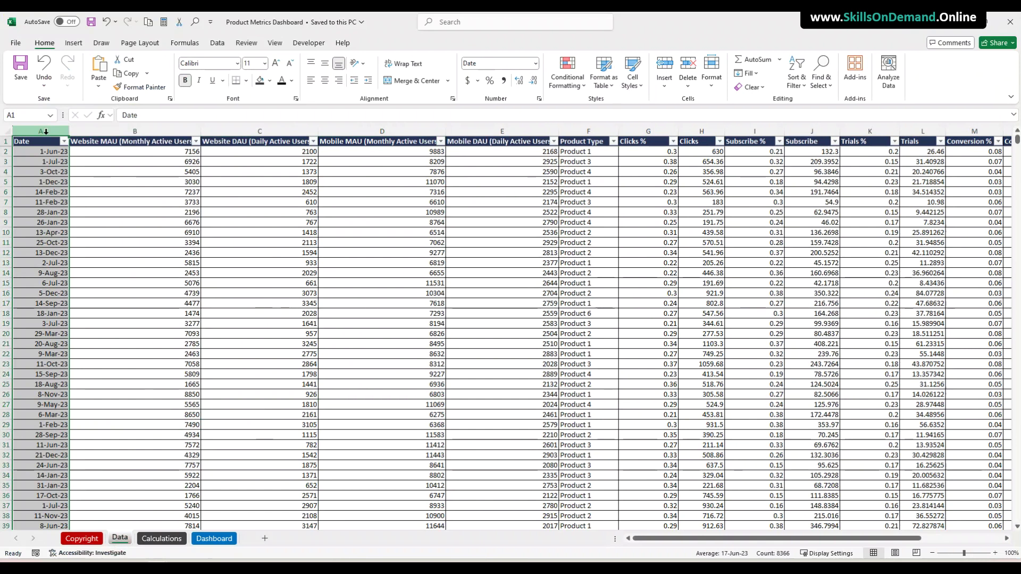
left_click(135, 131)
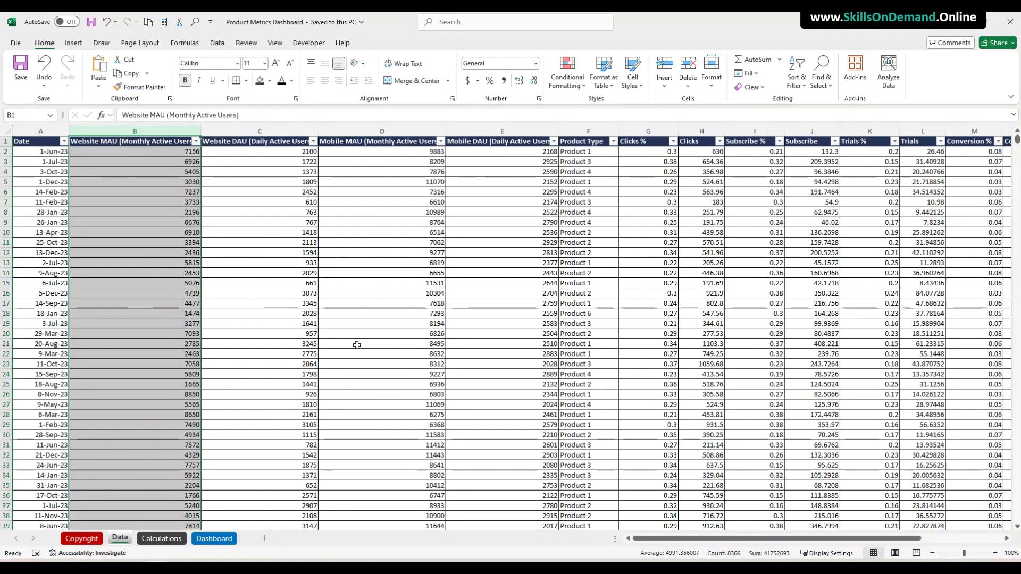
left_click(259, 131)
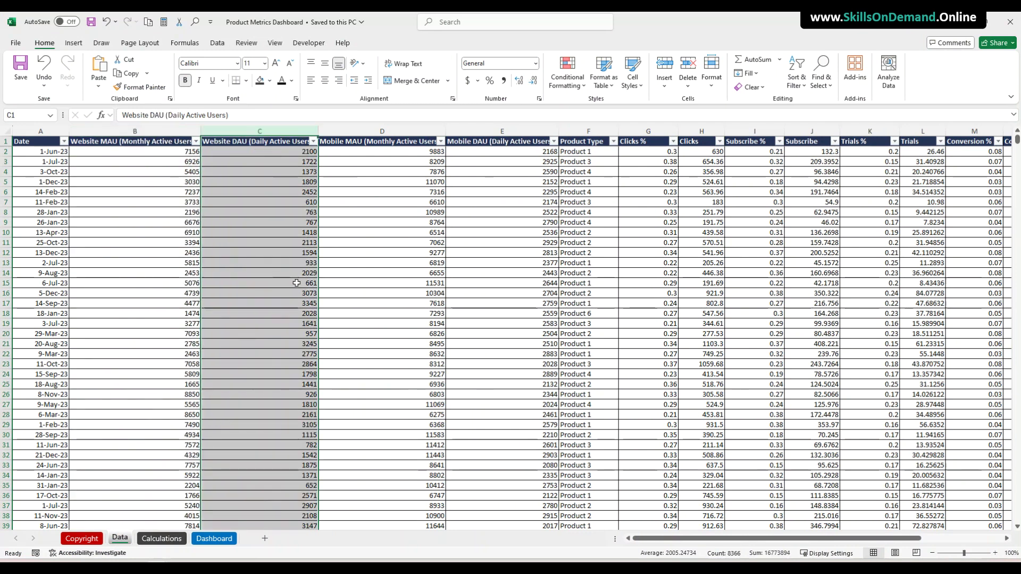
left_click(381, 131)
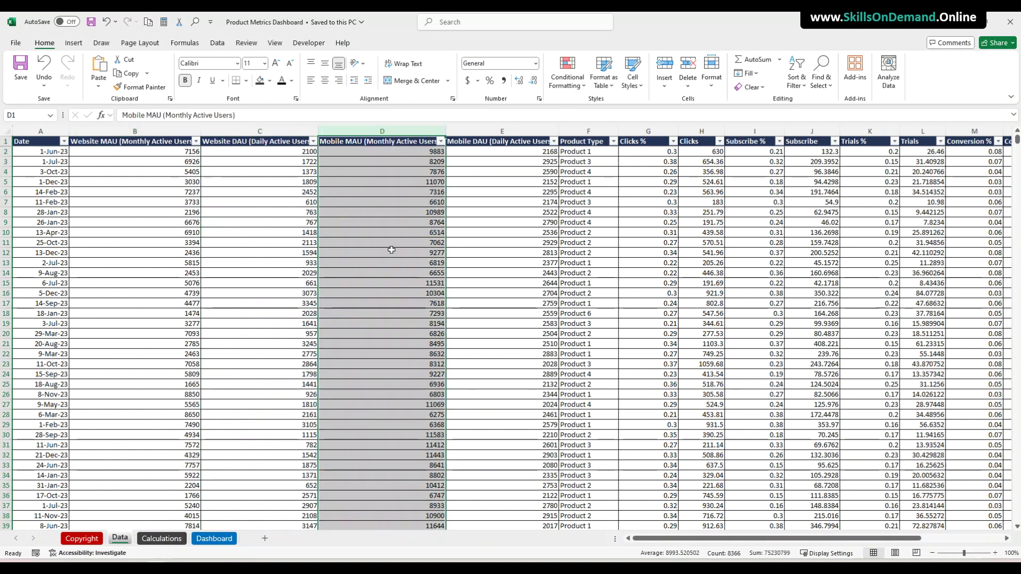
left_click(485, 131)
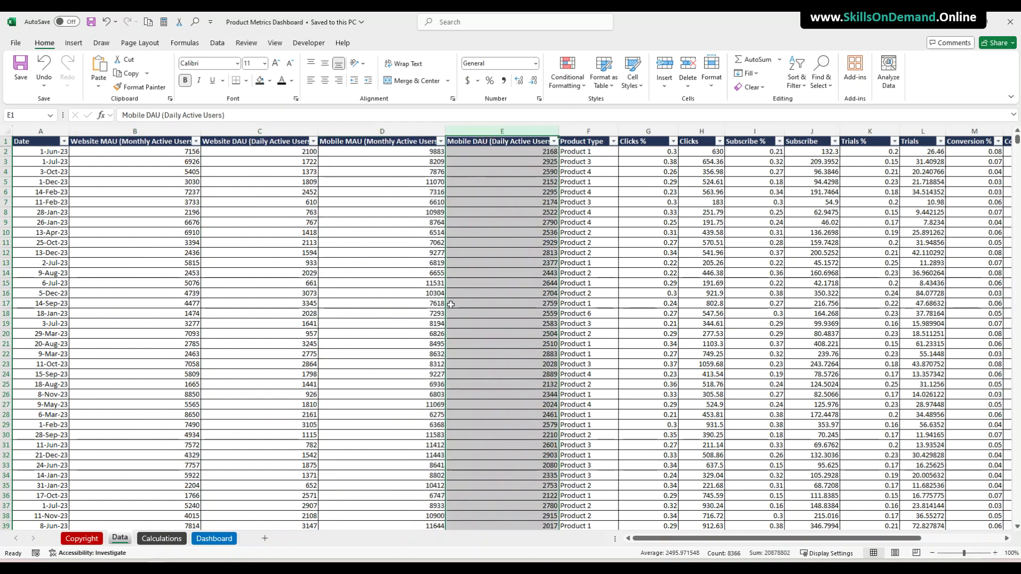
Examine the Product Type, Clicks, Subscribe and Trials columns, including their percentage columns, on the Data sheet
left_click(592, 133)
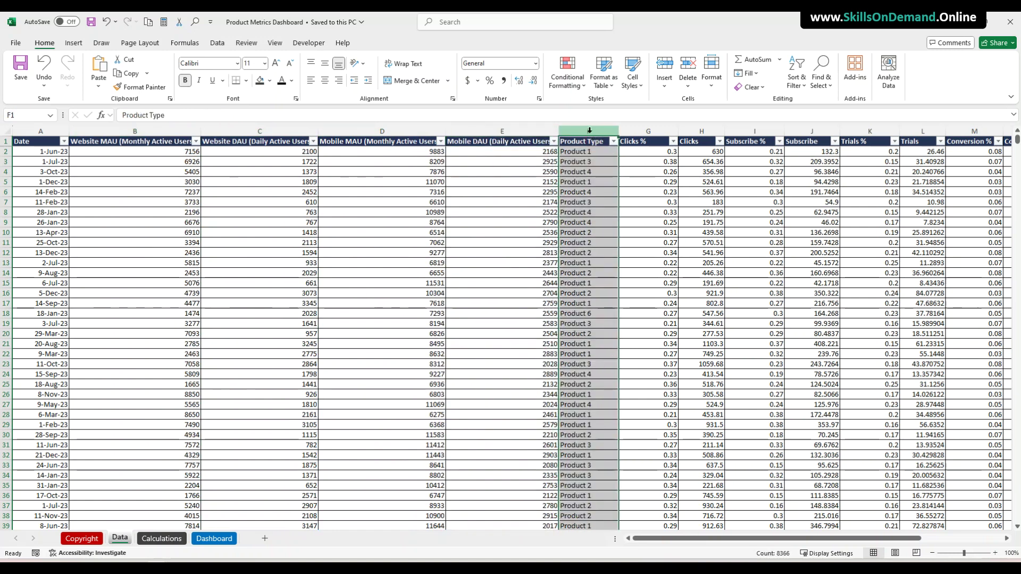
left_click(645, 132)
left_click(692, 133)
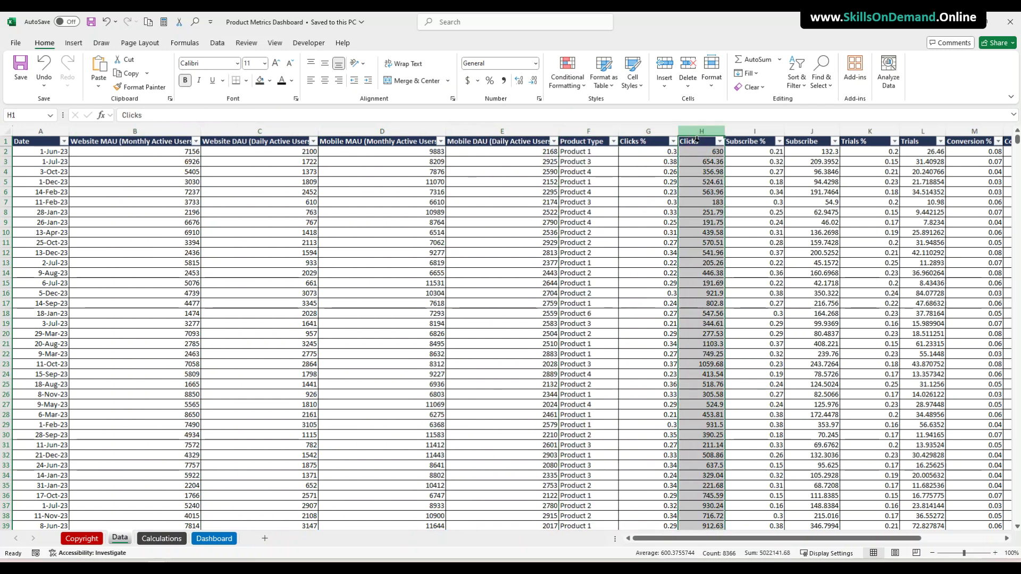
left_click(748, 132)
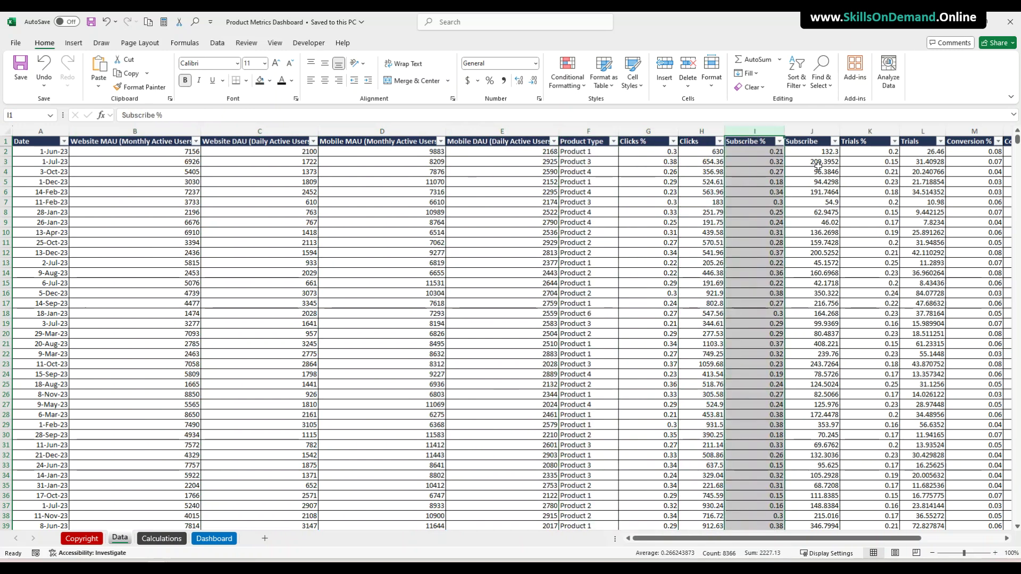
left_click(804, 133)
left_click(868, 131)
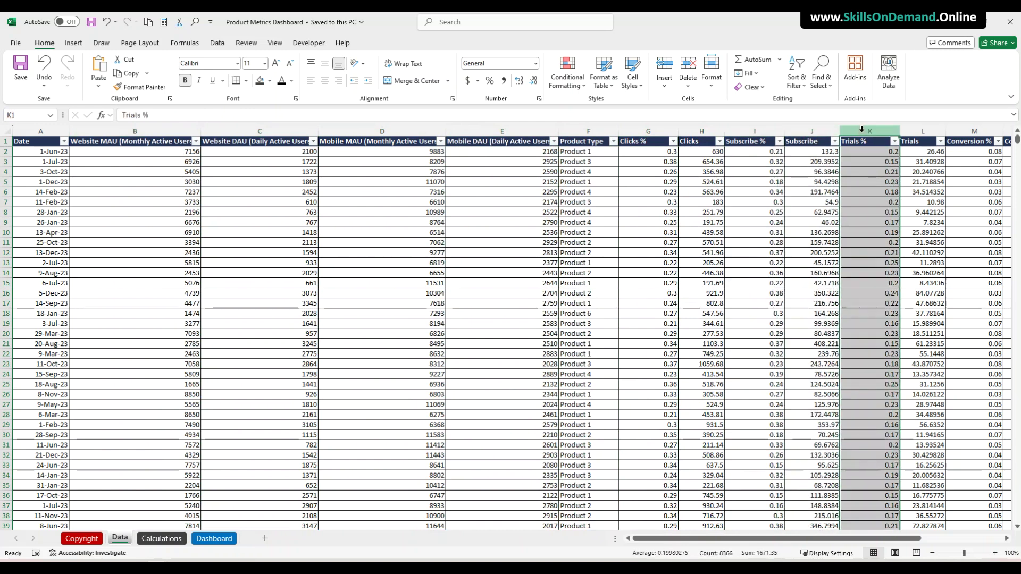
left_click(924, 132)
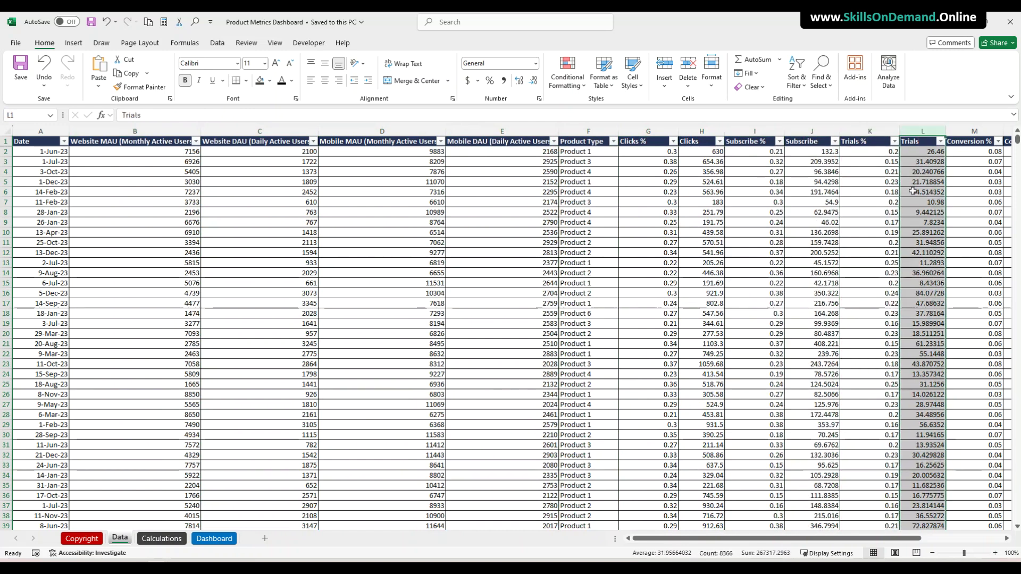
Examine the Conversion %, Conversion, Unit Price, Revenue, Country and Age Group columns and return to the first columns of the Data sheet
left_click_drag(796, 539, 878, 539)
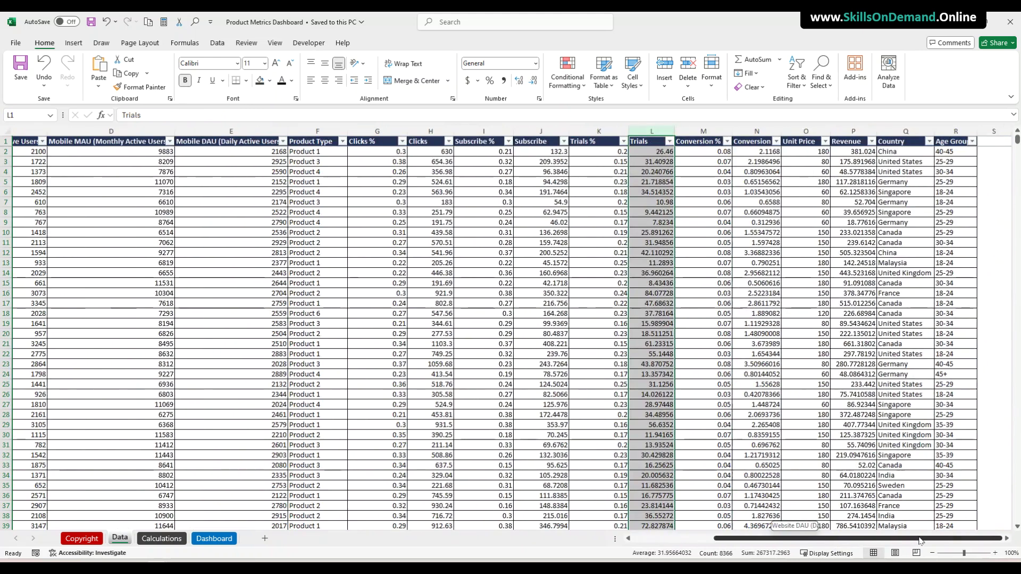
left_click(700, 133)
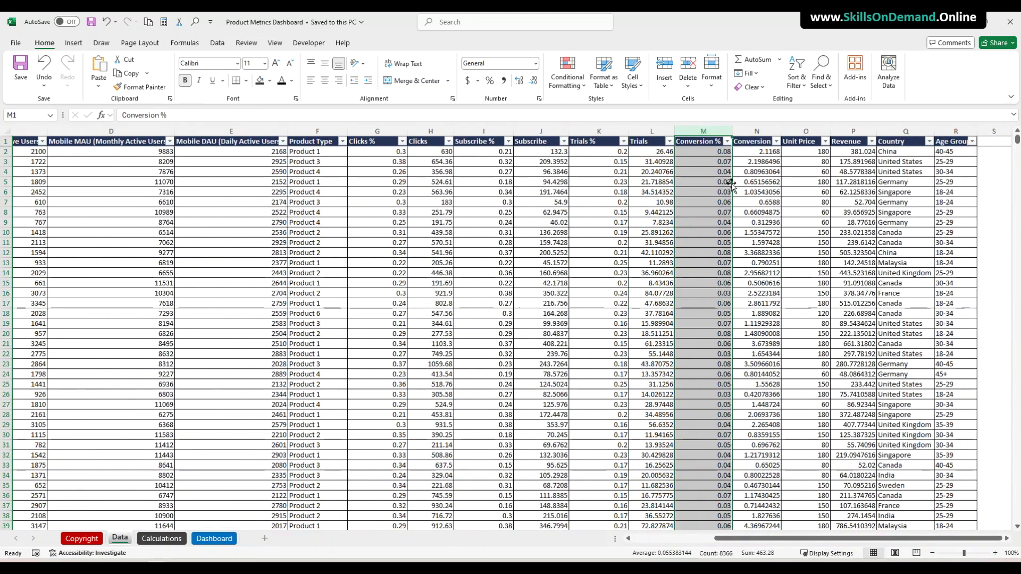
left_click(755, 132)
left_click(799, 132)
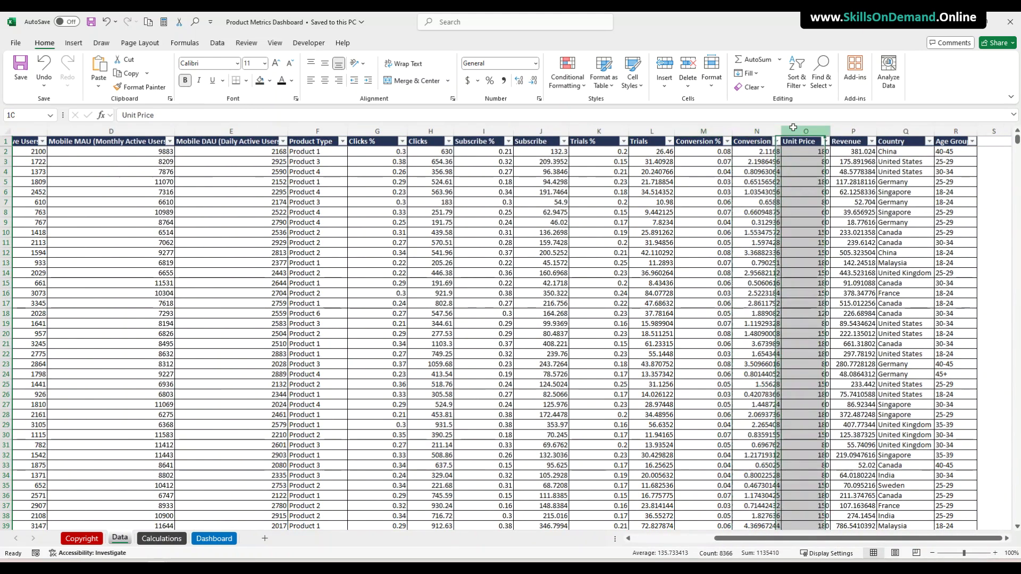
left_click(850, 133)
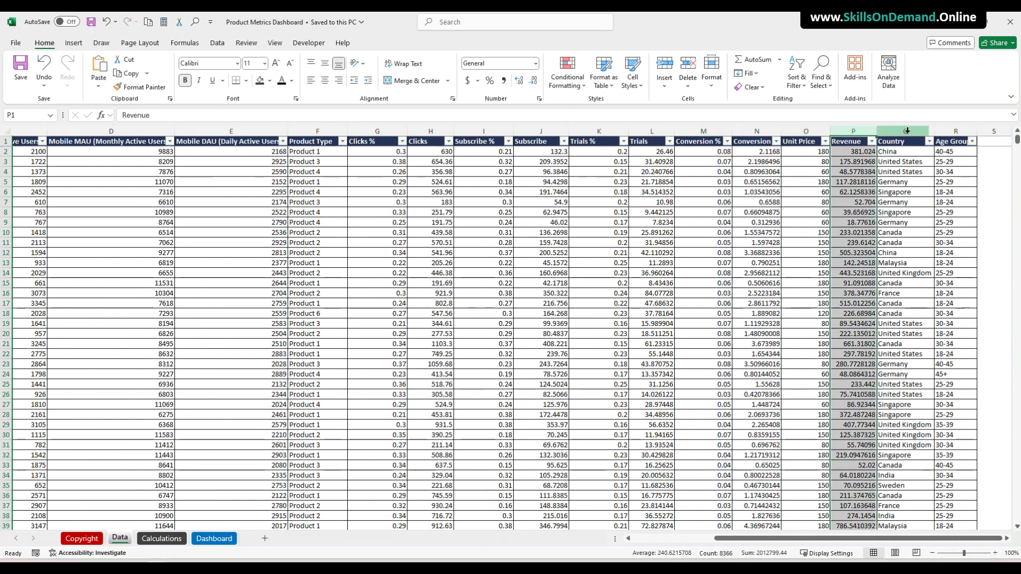
left_click(904, 132)
left_click(955, 134)
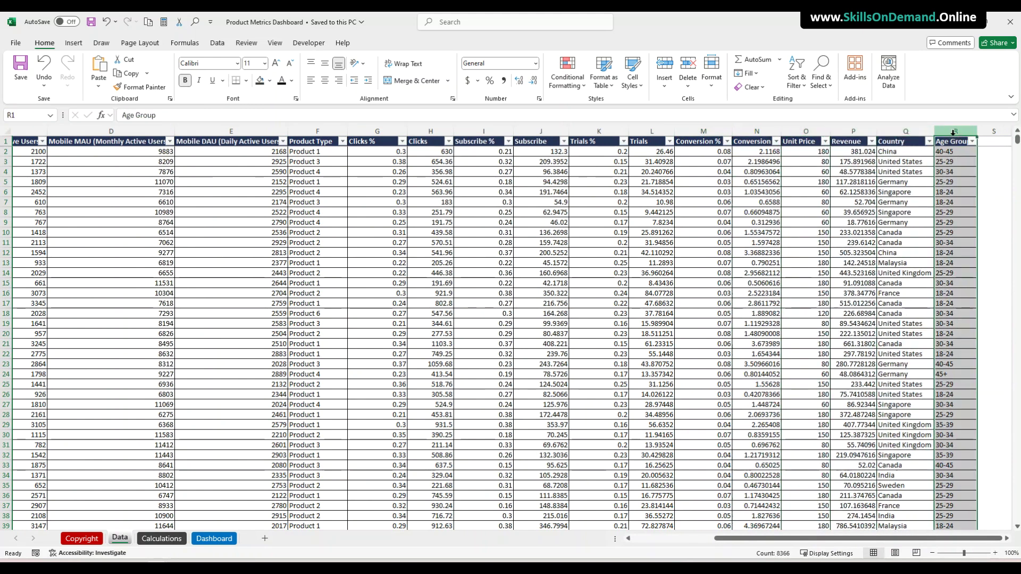
left_click(863, 192)
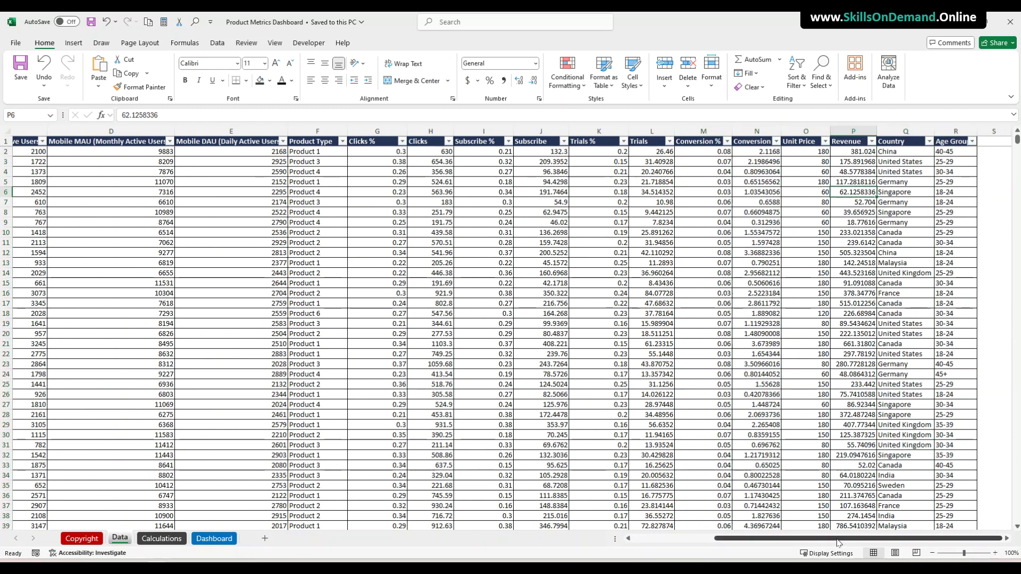
left_click_drag(841, 544, 676, 554)
left_click(522, 364)
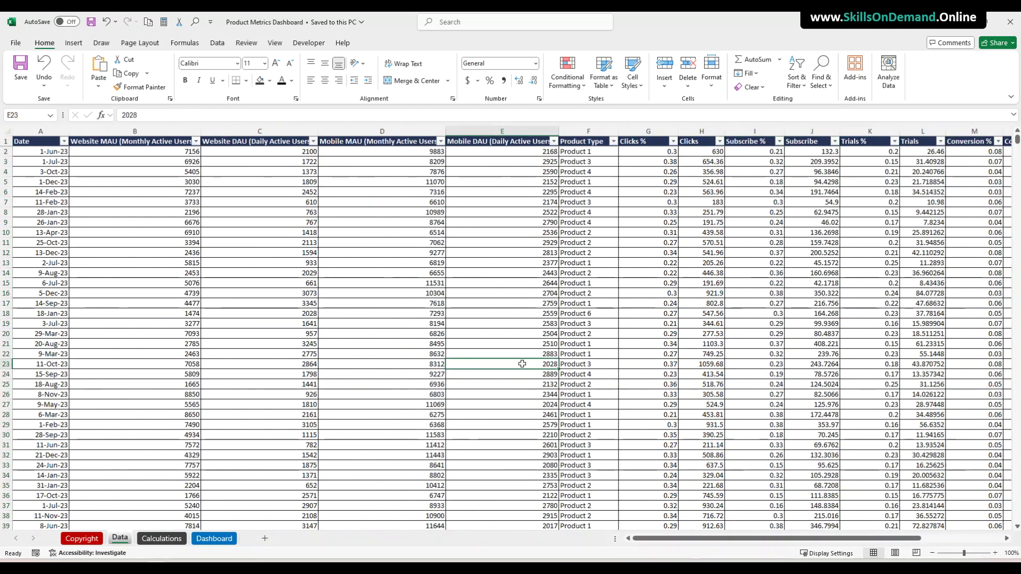
left_click(418, 313)
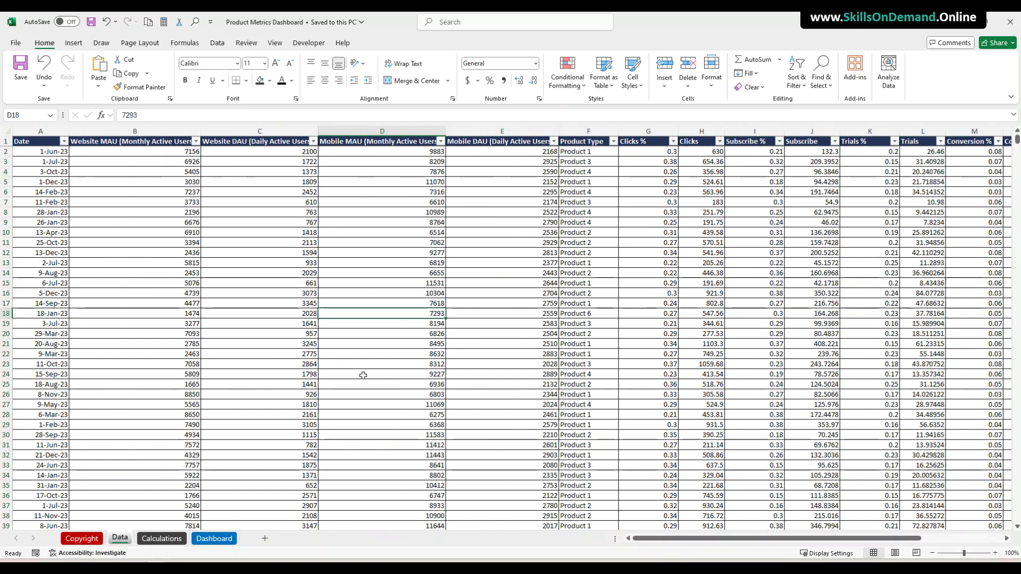
Create a PivotTable from the whole Data range A1:R8366, placed on the existing Calculations sheet at cell A2
left_click(162, 294)
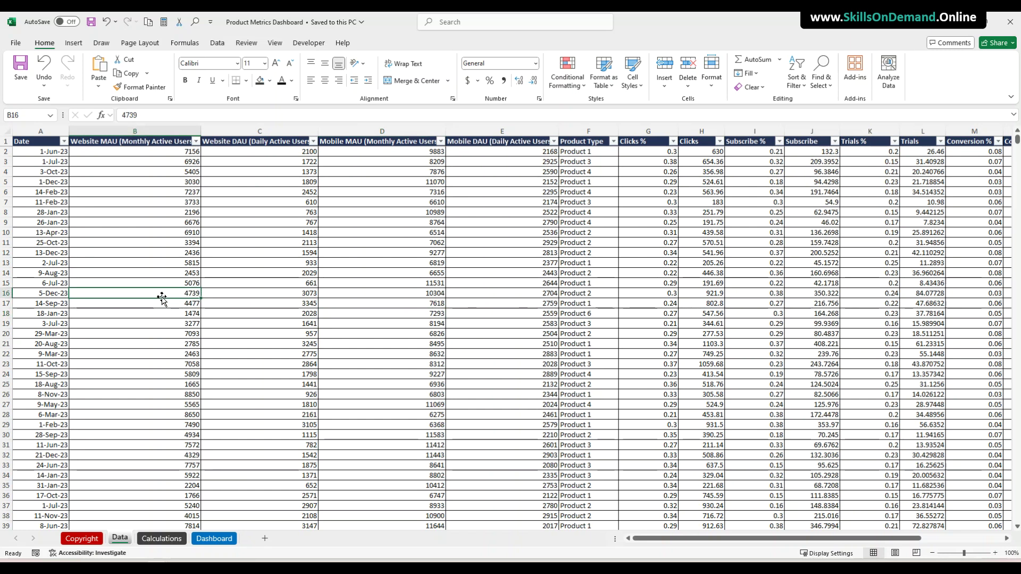
key("ctrl+a")
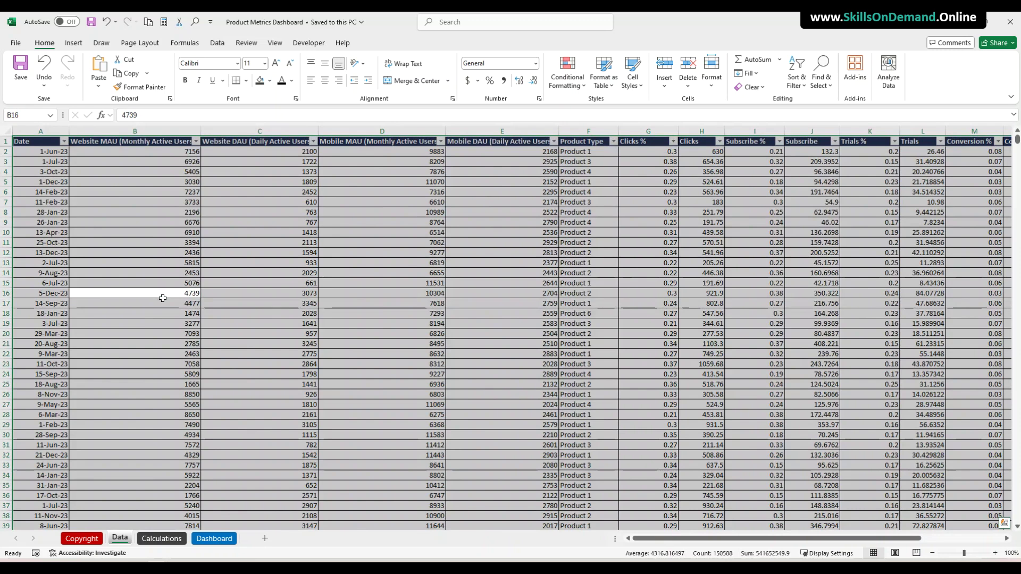
left_click(73, 44)
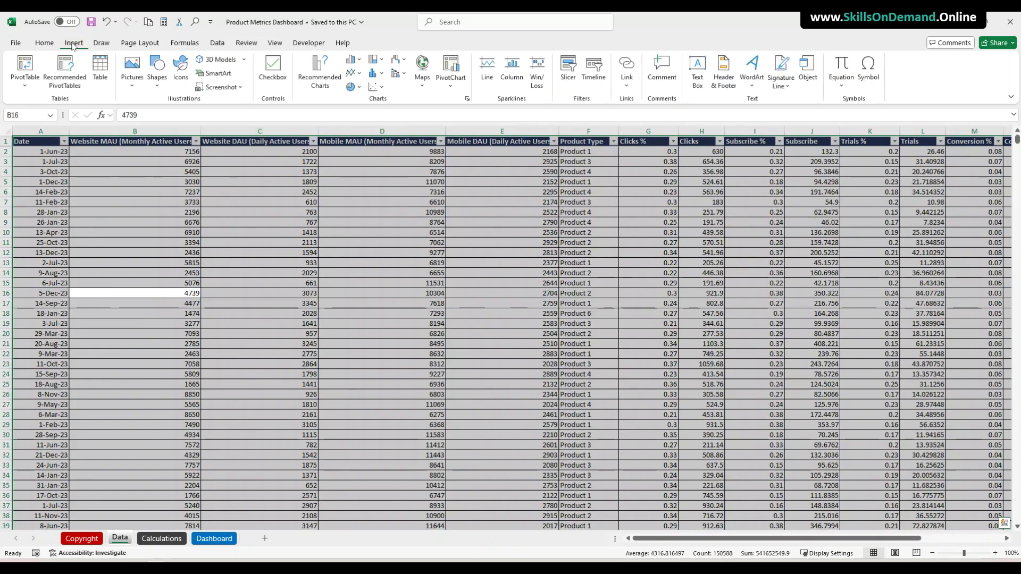
left_click(24, 73)
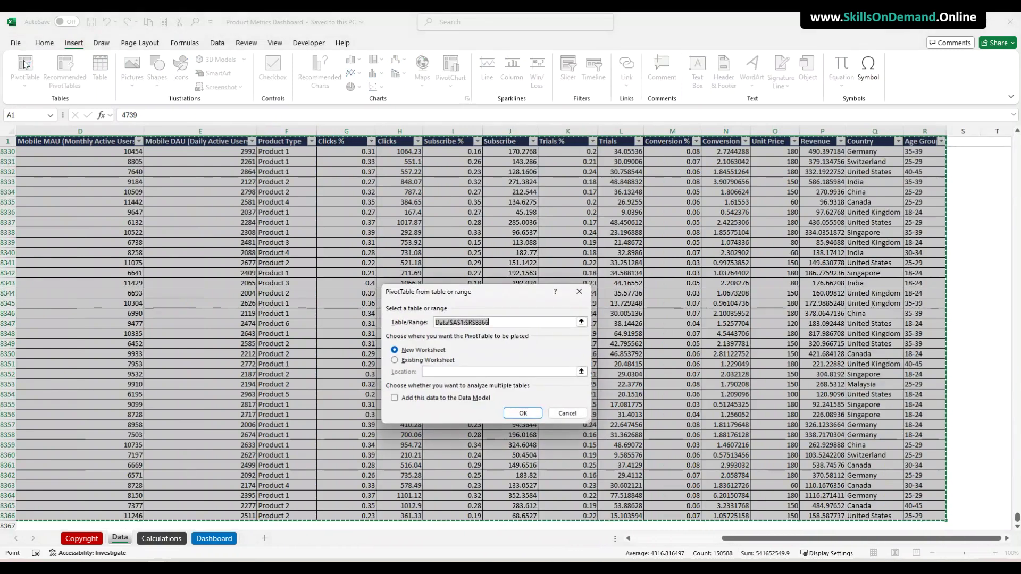
left_click(395, 360)
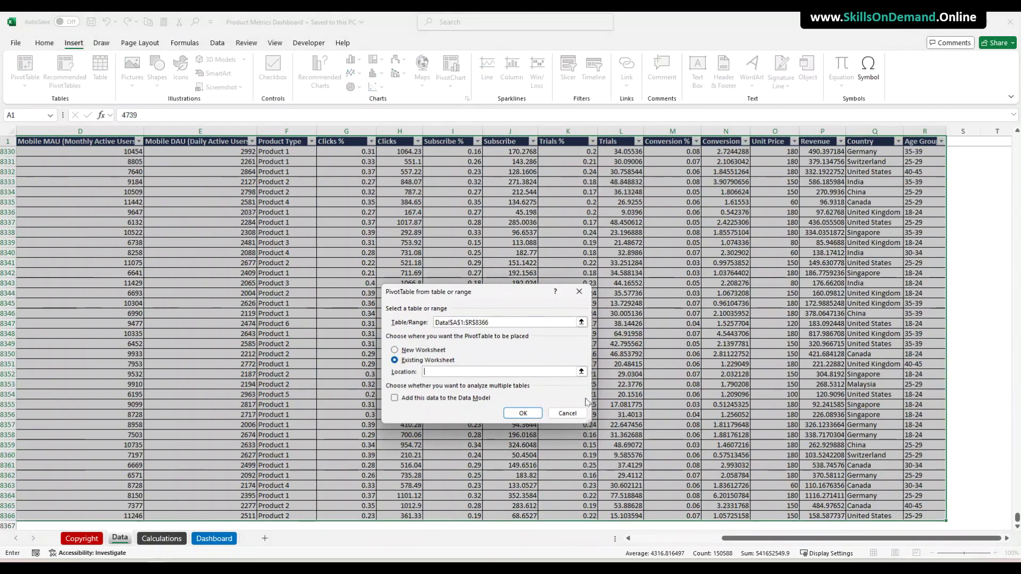
left_click(582, 373)
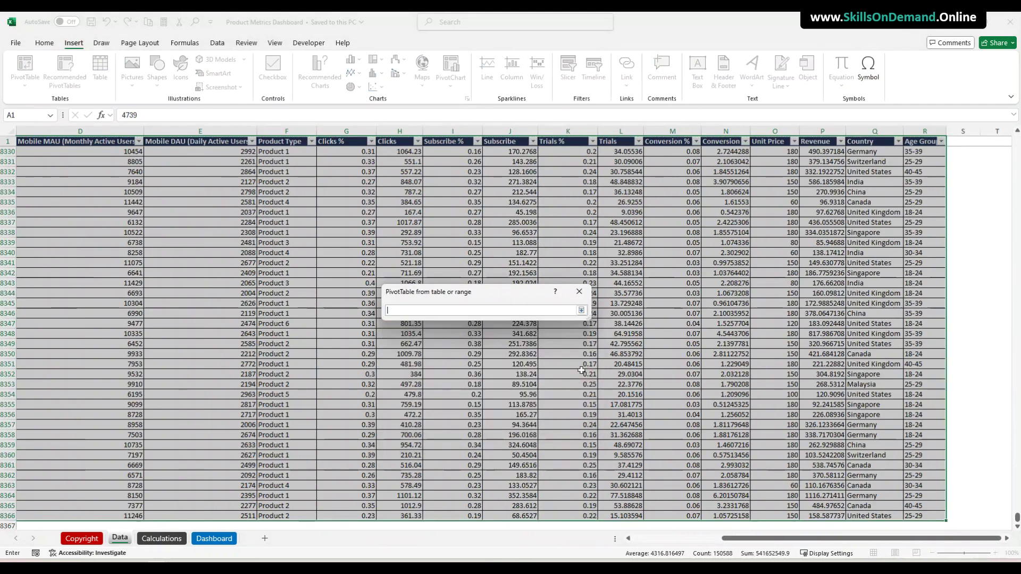
left_click(161, 540)
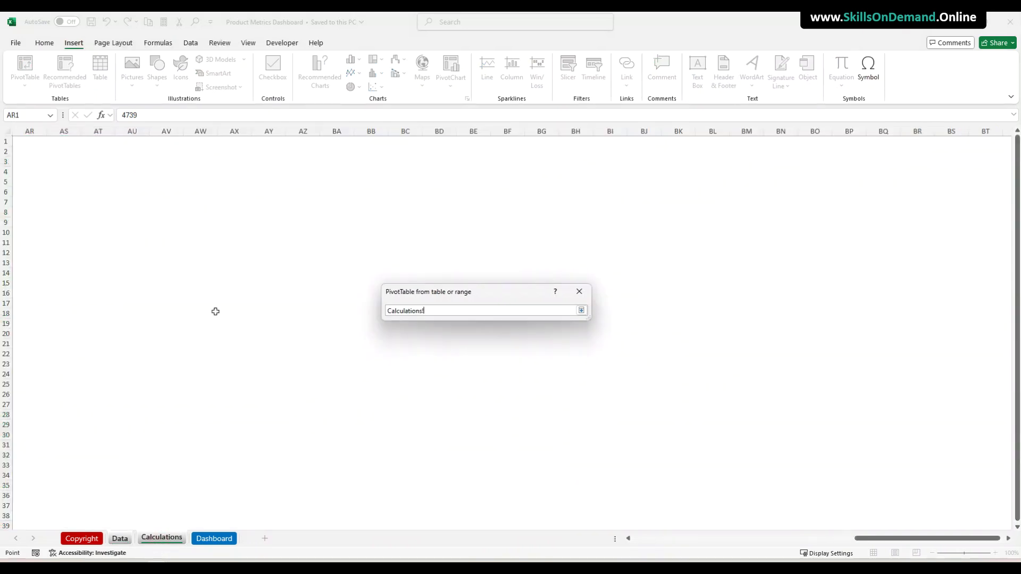
left_click(31, 151)
left_click_drag(877, 538, 650, 557)
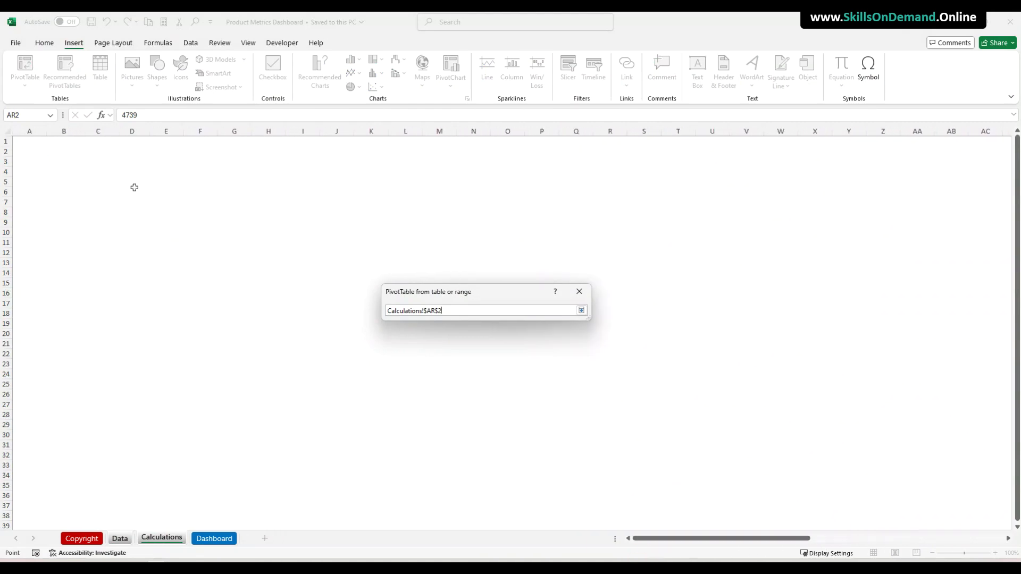
left_click(24, 152)
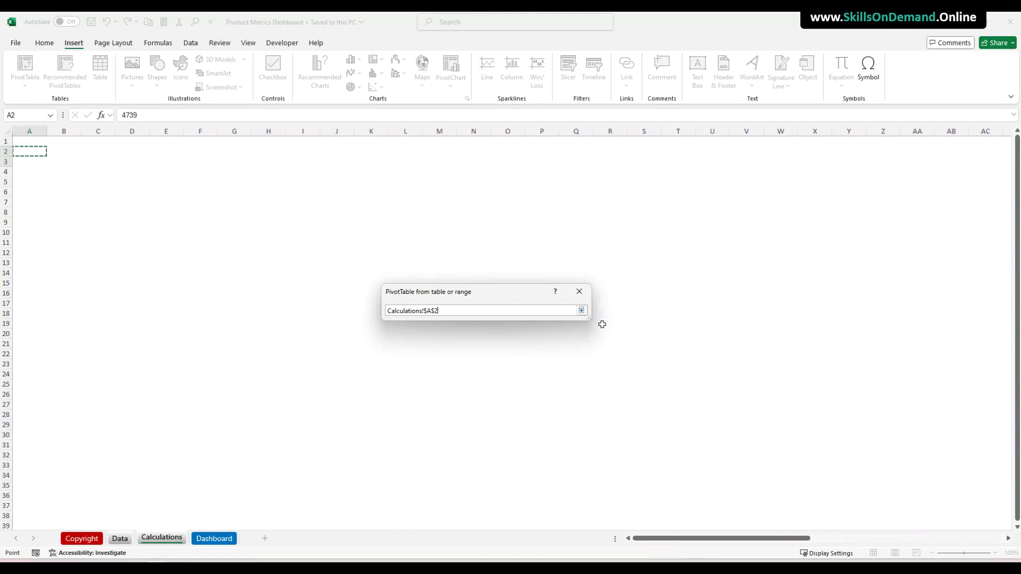
left_click(581, 310)
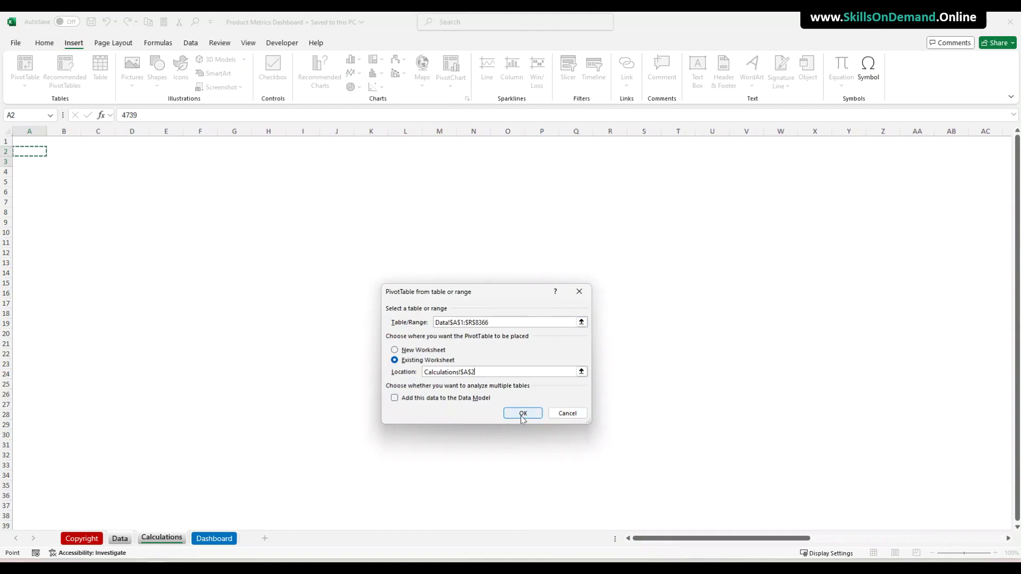
left_click(523, 414)
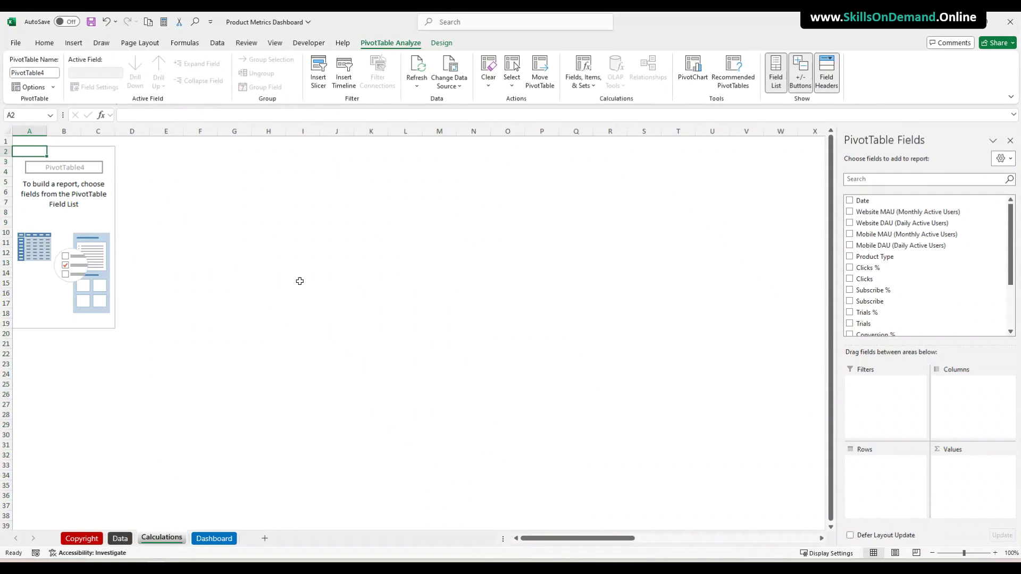
Build the PivotTable with only Months (Date) as rows and the sums of Website MAU, Website DAU, Mobile MAU and Mobile DAU as values
left_click(84, 241)
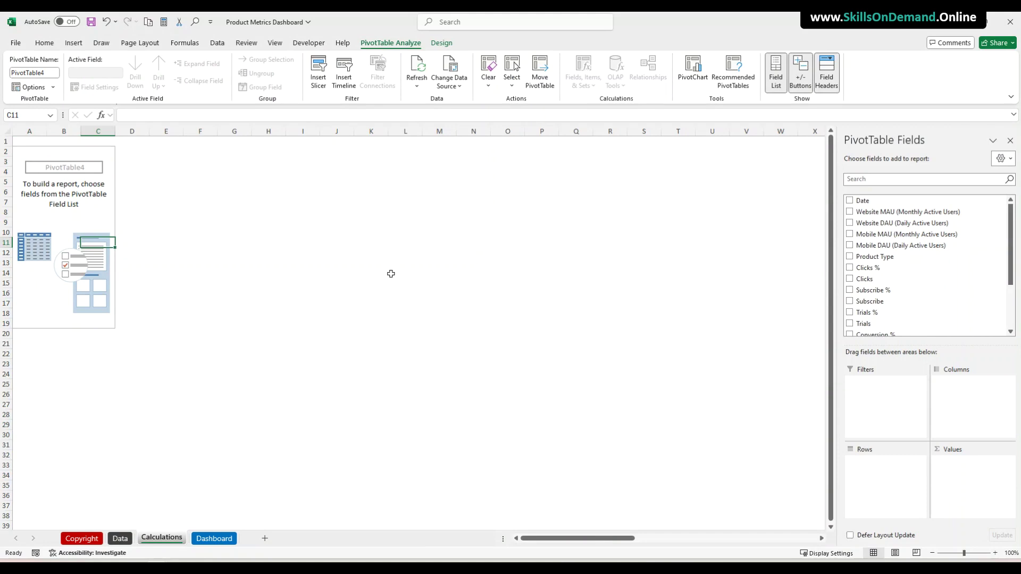
left_click_drag(880, 200, 604, 475)
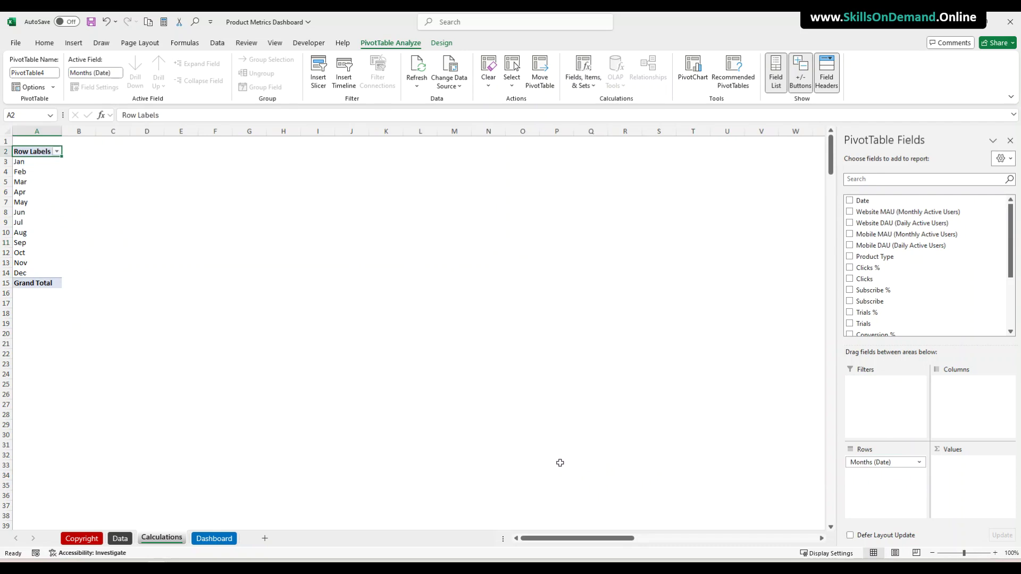
scroll(931, 300, "down", 1)
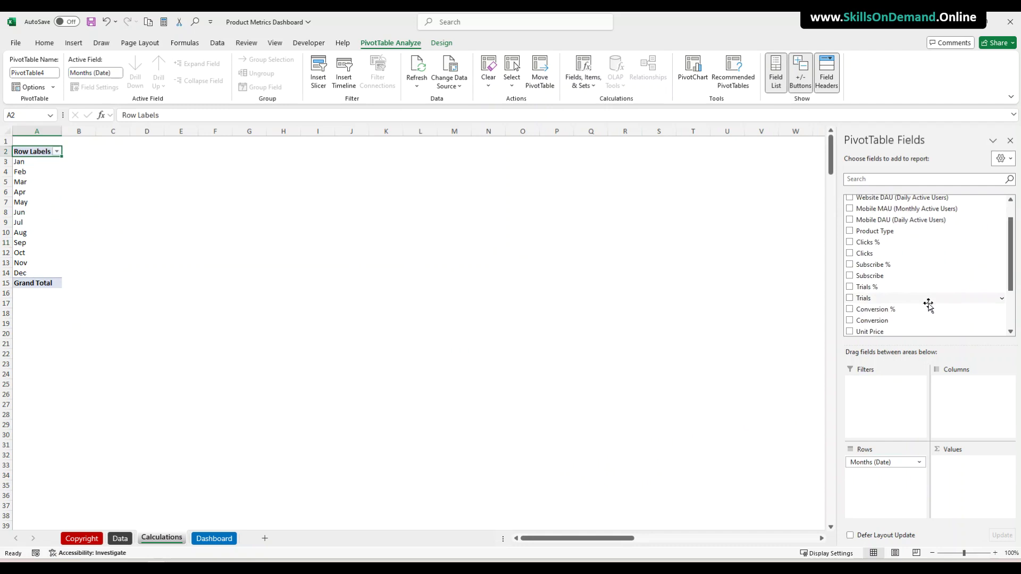
scroll(922, 287, "up", 1)
left_click_drag(886, 210, 969, 476)
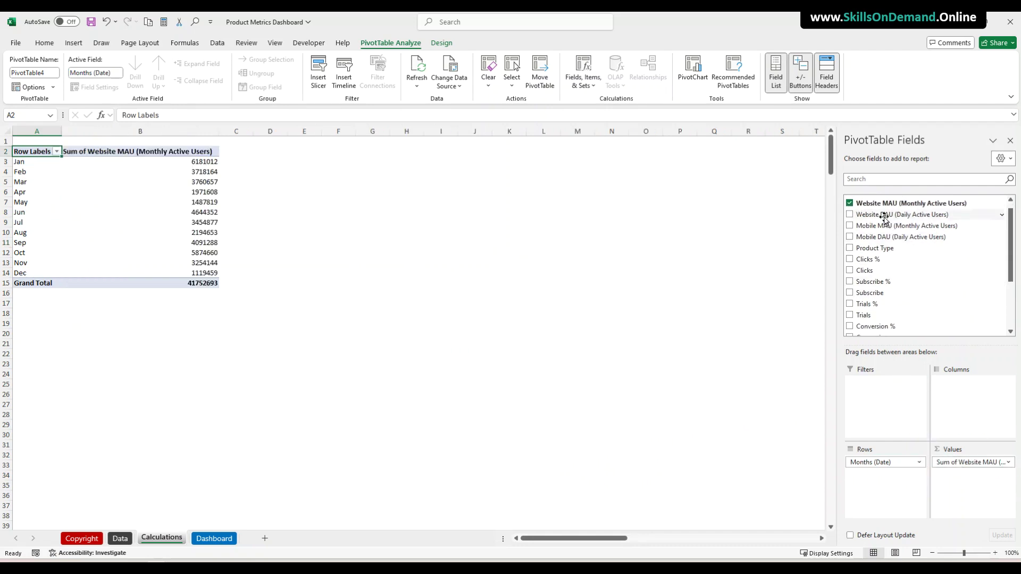
left_click_drag(894, 240, 968, 474)
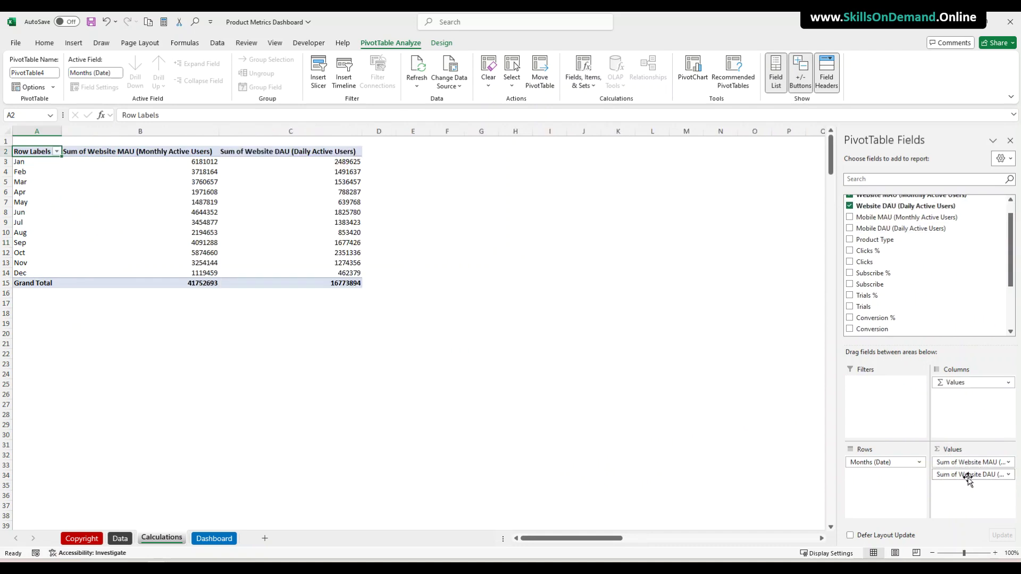
left_click_drag(877, 216, 971, 486)
left_click_drag(904, 228, 969, 497)
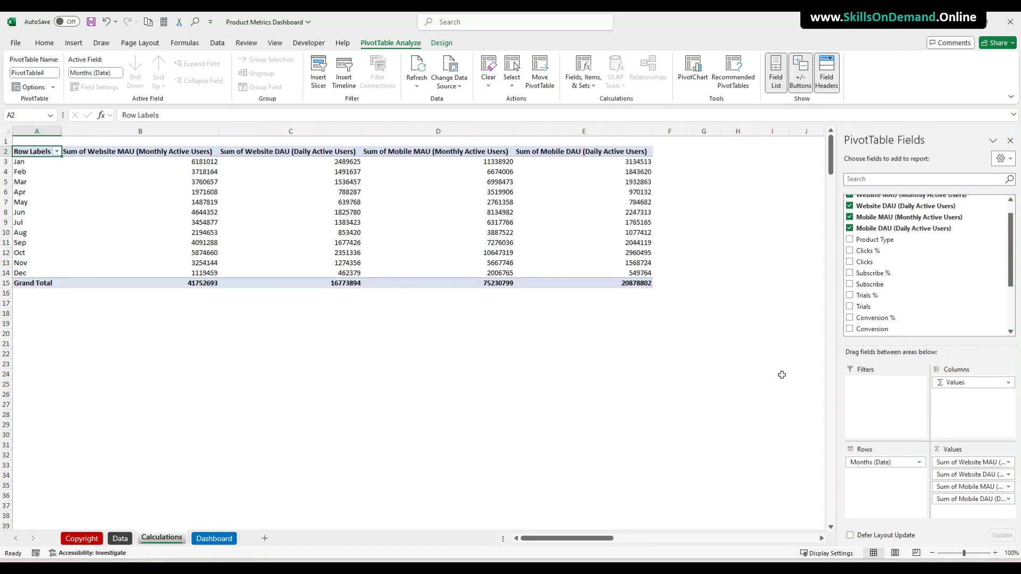
Turn off the PivotTable's grand totals for rows and columns
left_click(232, 337)
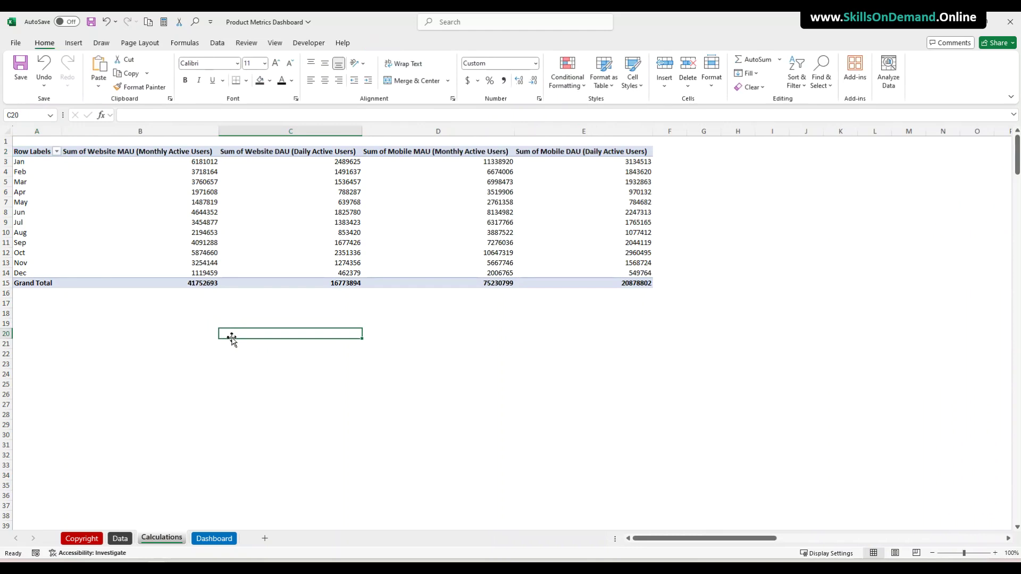
left_click(210, 221)
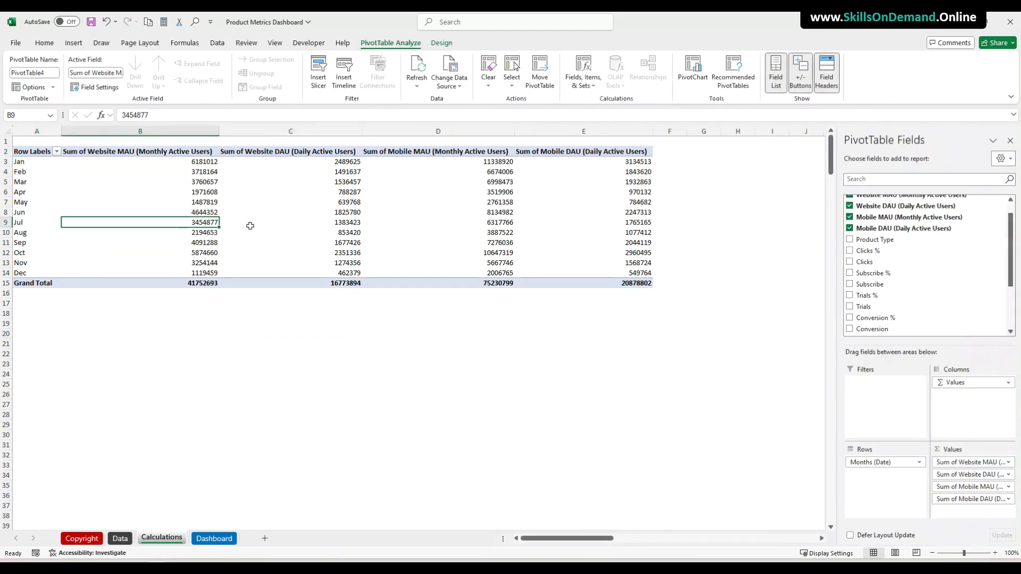
left_click(441, 43)
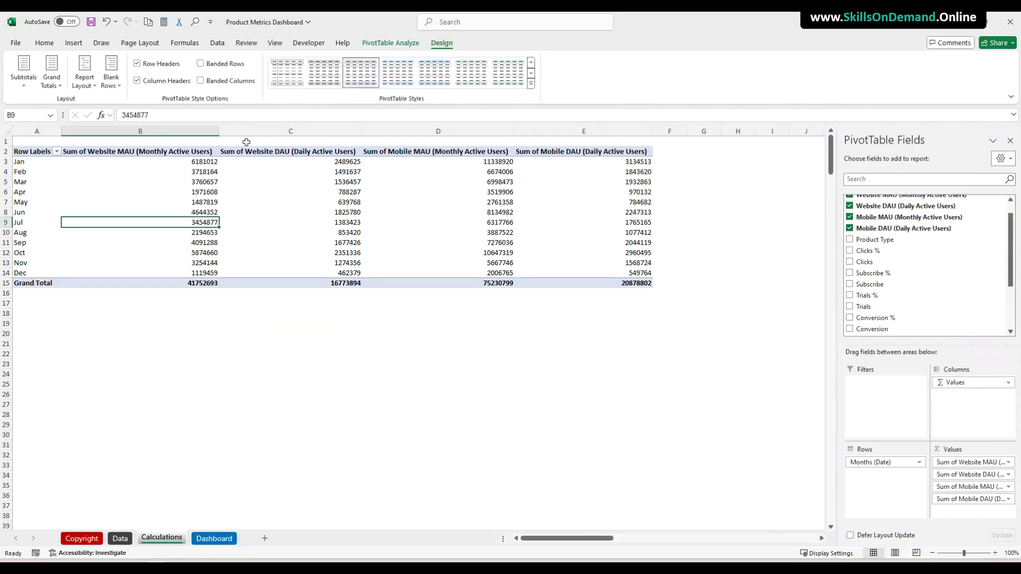
left_click(51, 80)
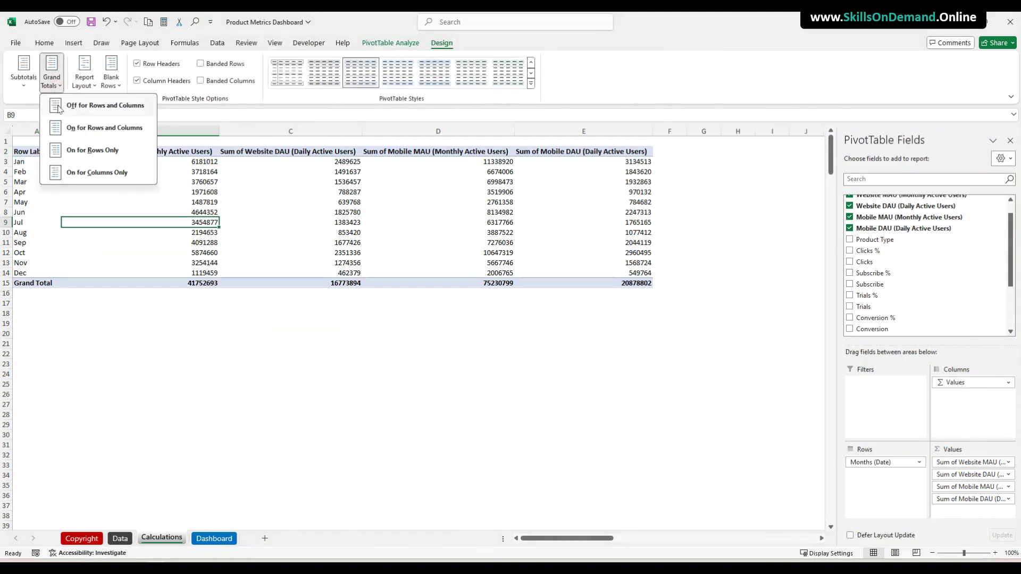
left_click(120, 109)
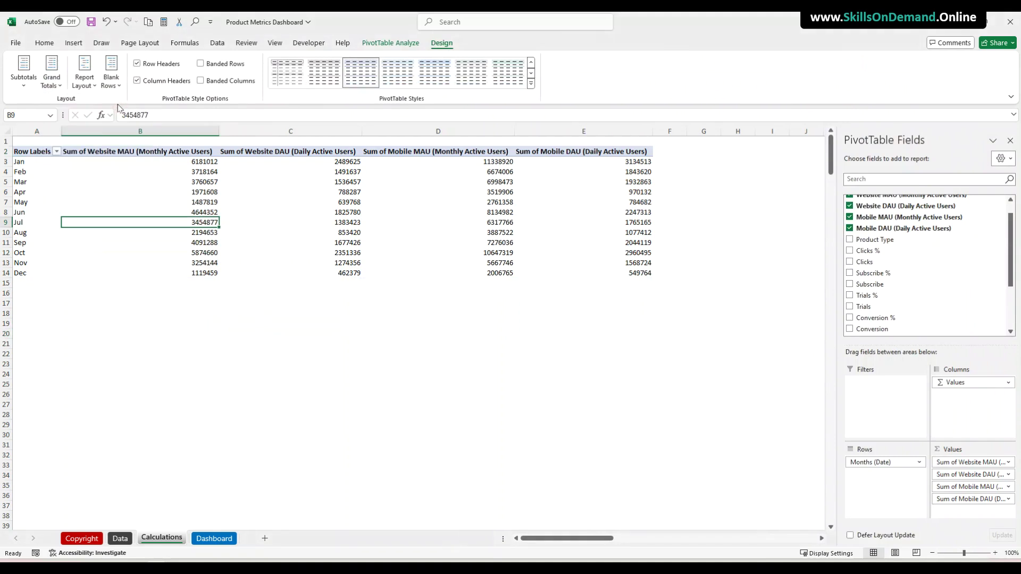
Try to apply the custom number format [<999950]0.00,"K"; [<999950000]0.00,,"M"; 0.00,,,"B" to columns B through E of the Calculations sheet
left_click(166, 321)
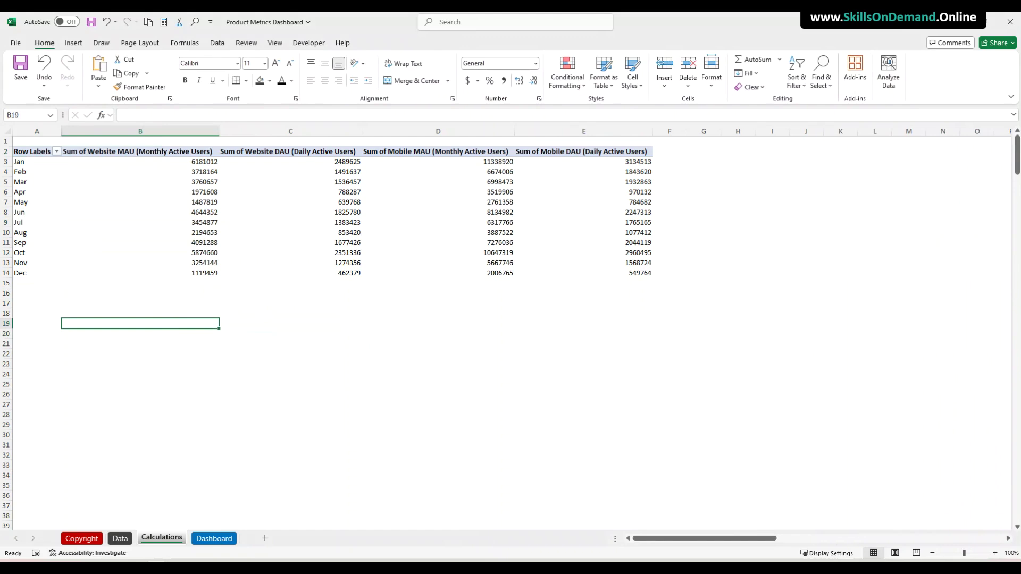
left_click_drag(160, 130, 616, 140)
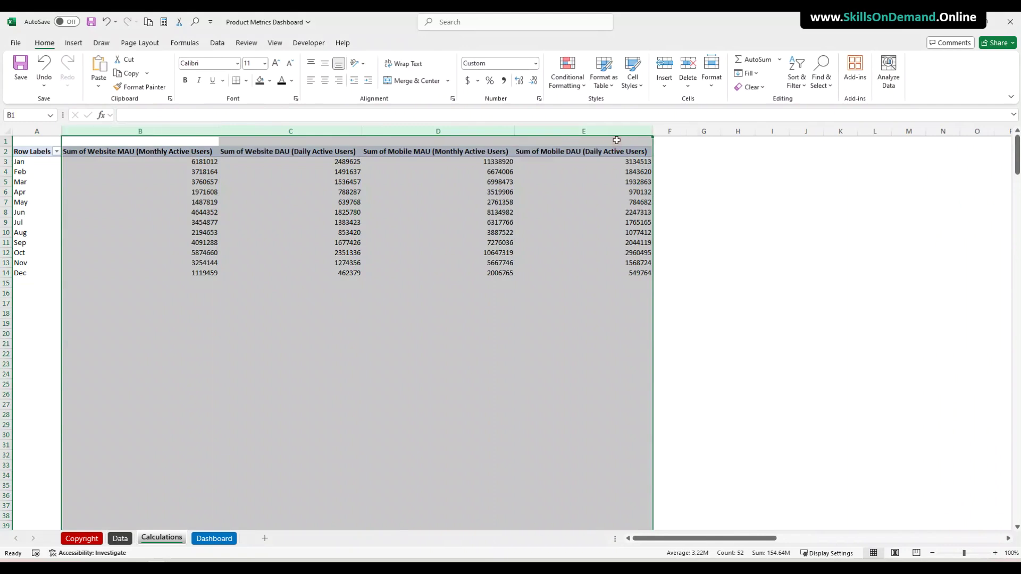
right_click(152, 188)
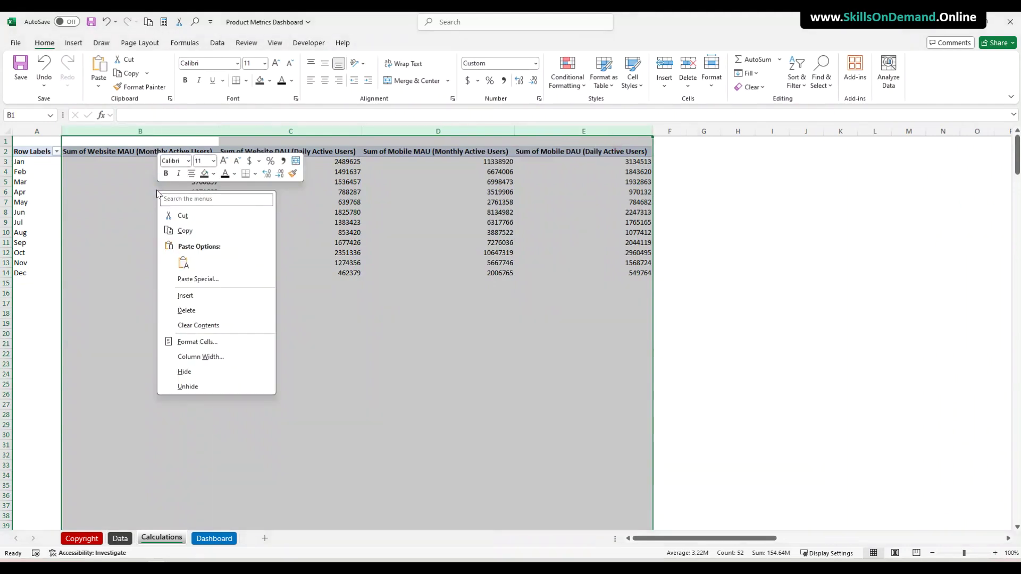
left_click(201, 343)
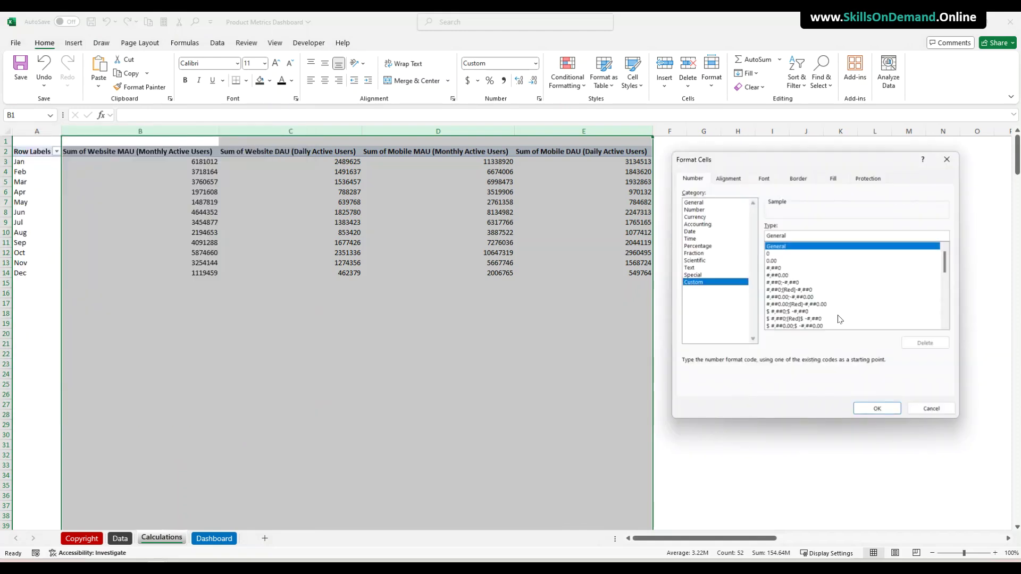
left_click_drag(787, 237, 766, 237)
key("BackSpace")
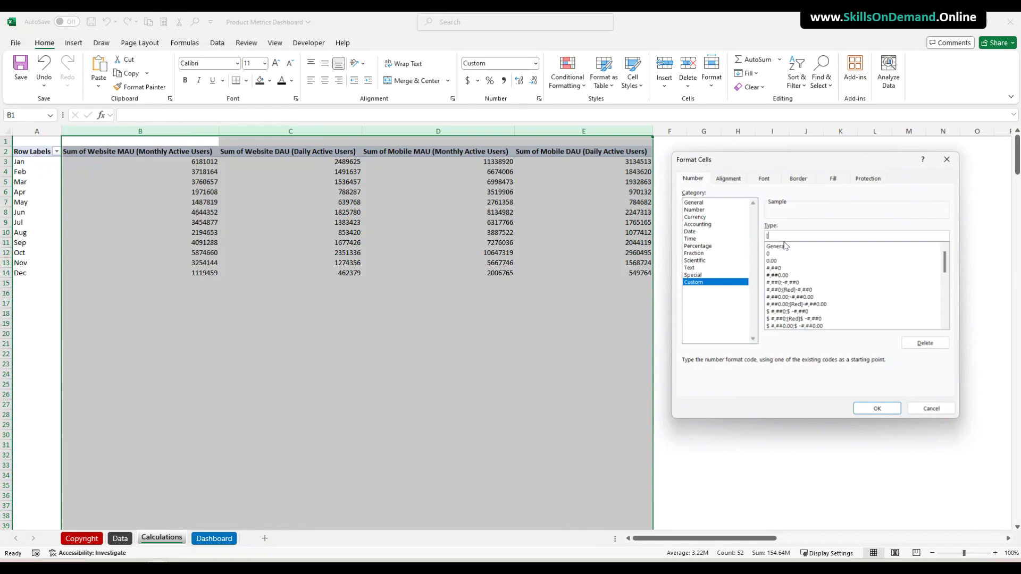
type("[<999950]0.00,\"K\"")
type("; [<999950000]0.00,,\"M")
type("\";0.00")
key("Left")
key("Left")
type("0.00,,,\"B\"")
left_click(877, 409)
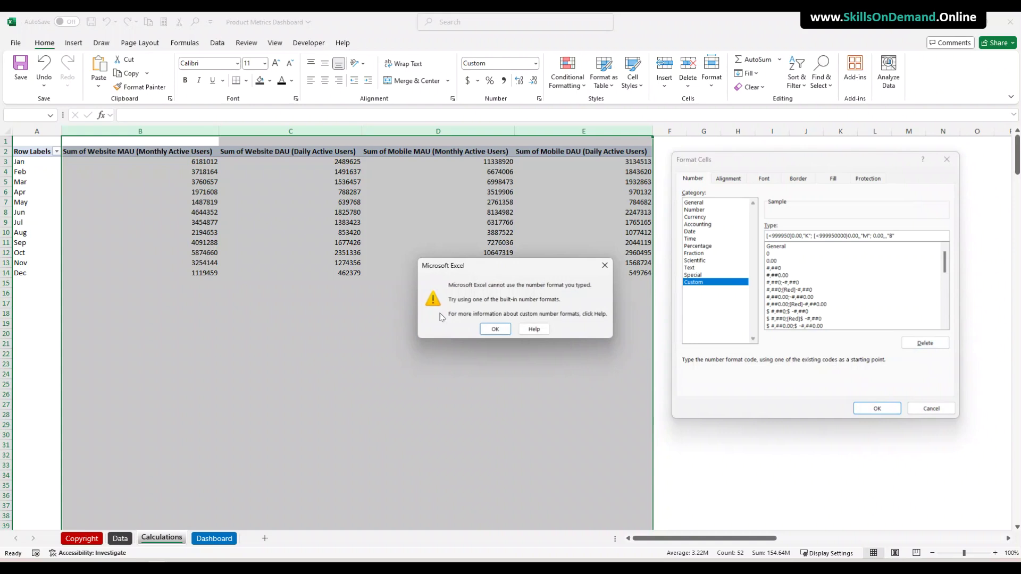
left_click(496, 329)
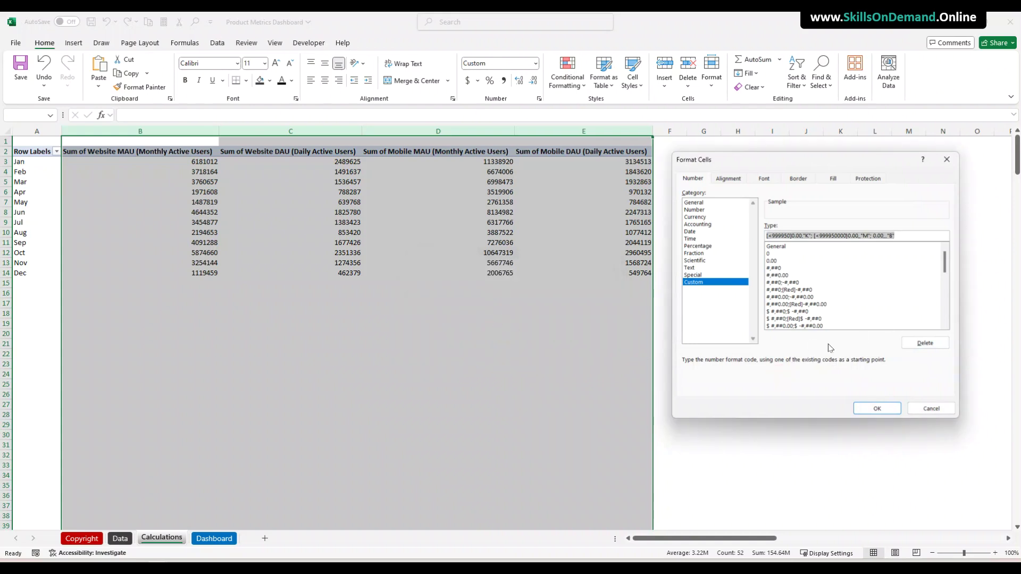
Correct the second condition of the custom format to [<999950000] and apply the format to columns B through E
left_click(916, 235)
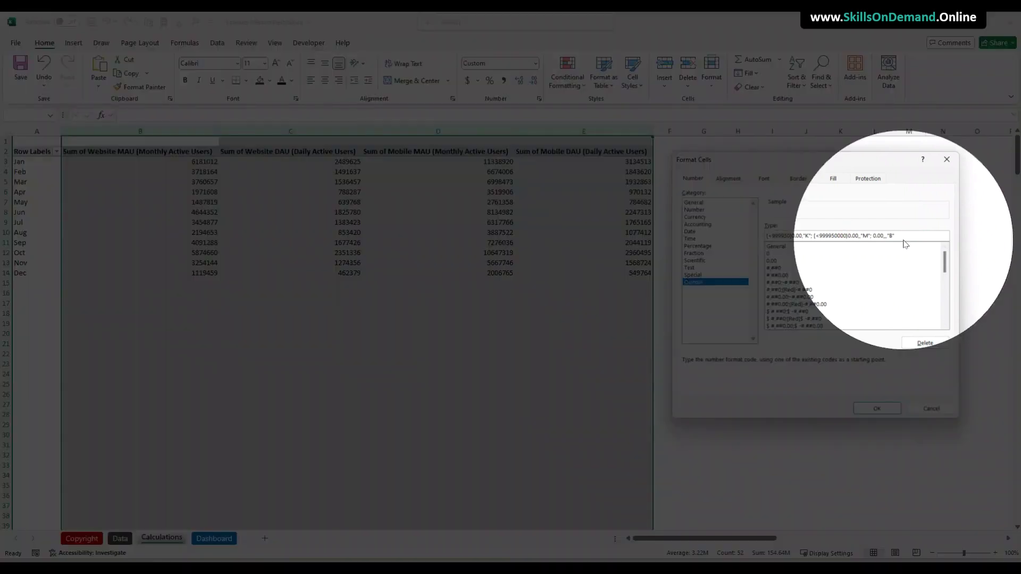
type("0]")
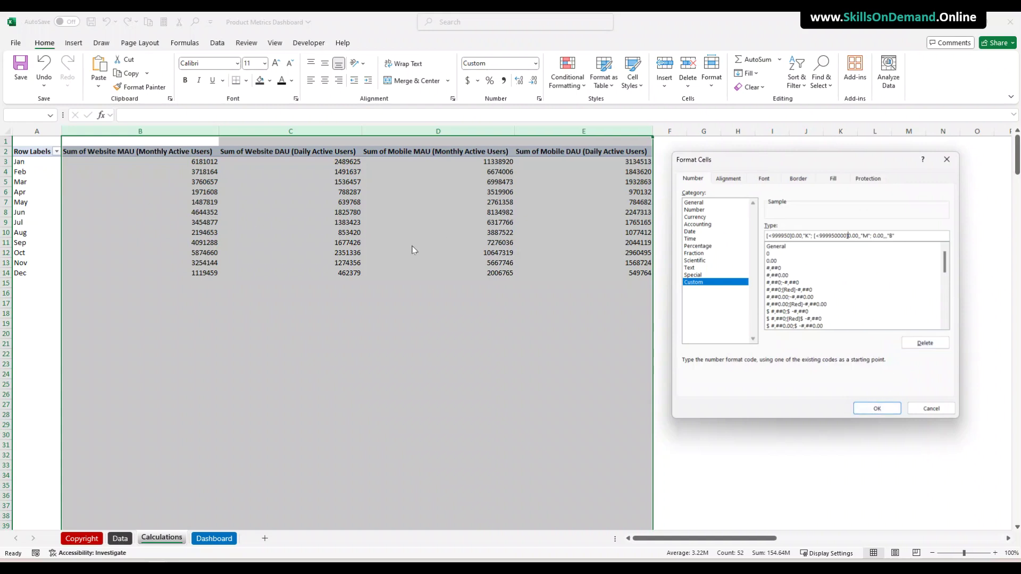
left_click(877, 409)
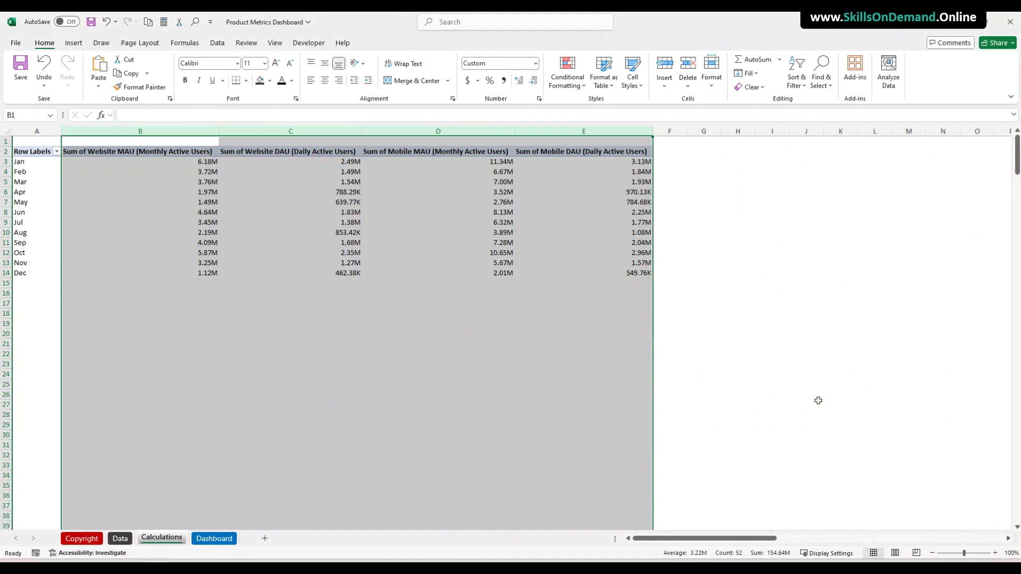
left_click(279, 346)
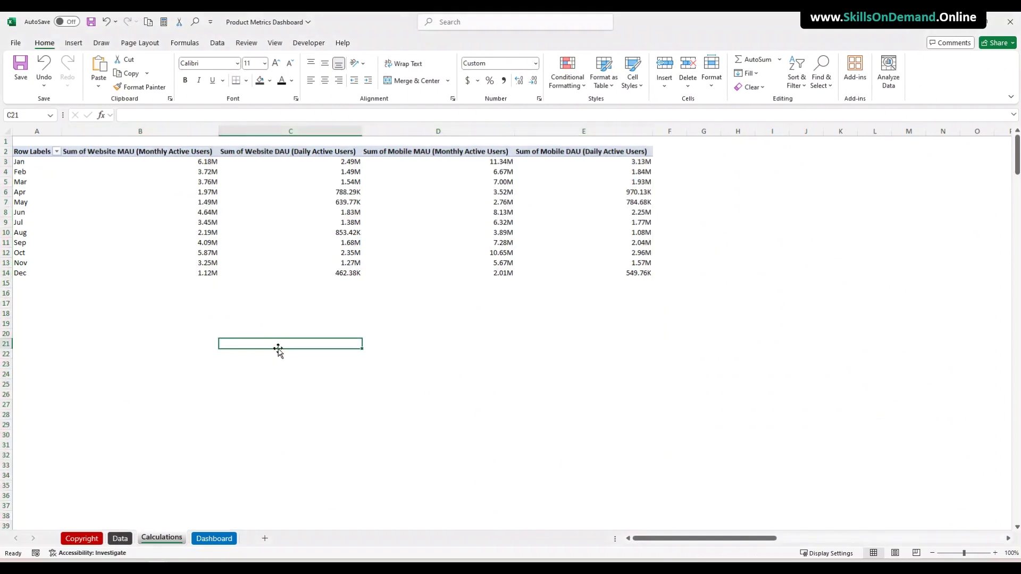
left_click(301, 384)
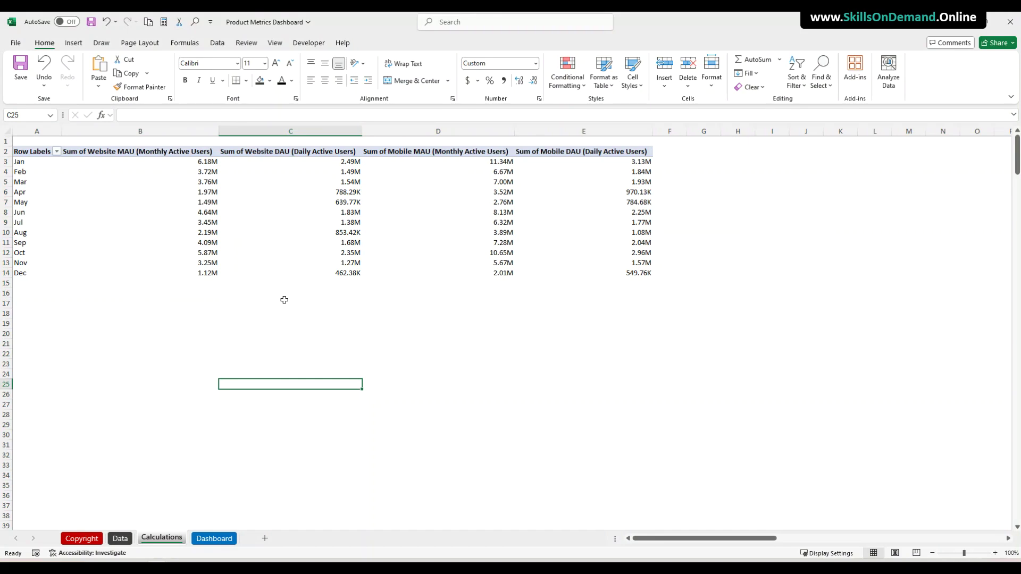
Enter the label Avg Users in cell A18 below the PivotTable and make it bold
left_click(35, 334)
left_click(27, 314)
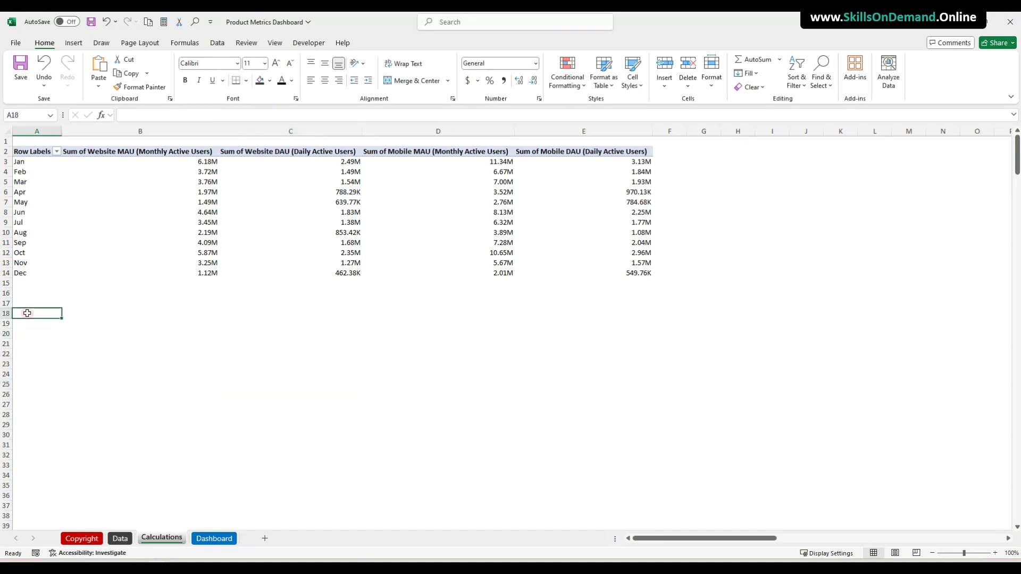
type("Avg Users")
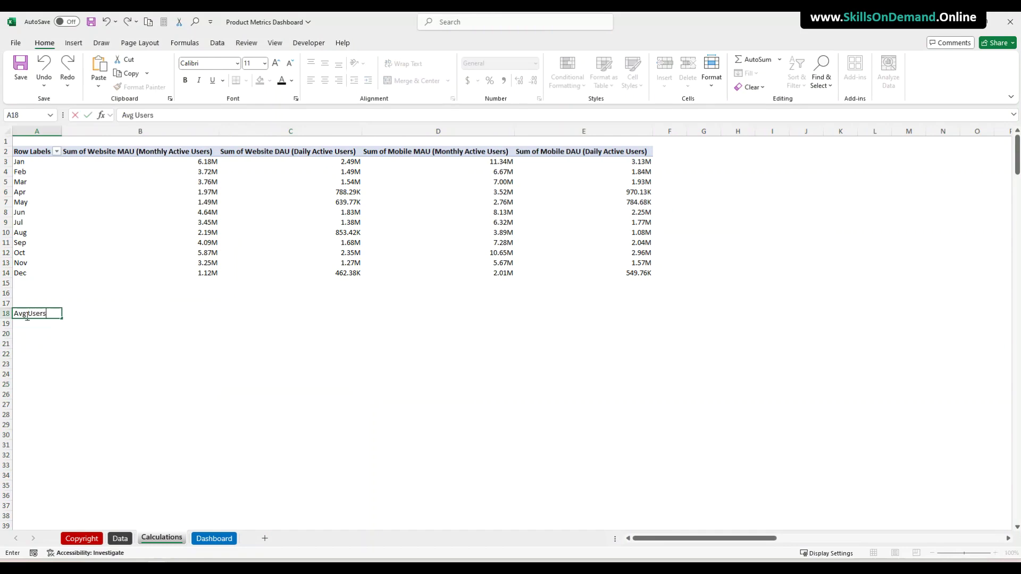
left_click(70, 353)
left_click(38, 314)
key("ctrl+b")
left_click(60, 336)
Give the Avg Users label cell a dark blue fill and white text
left_click(32, 313)
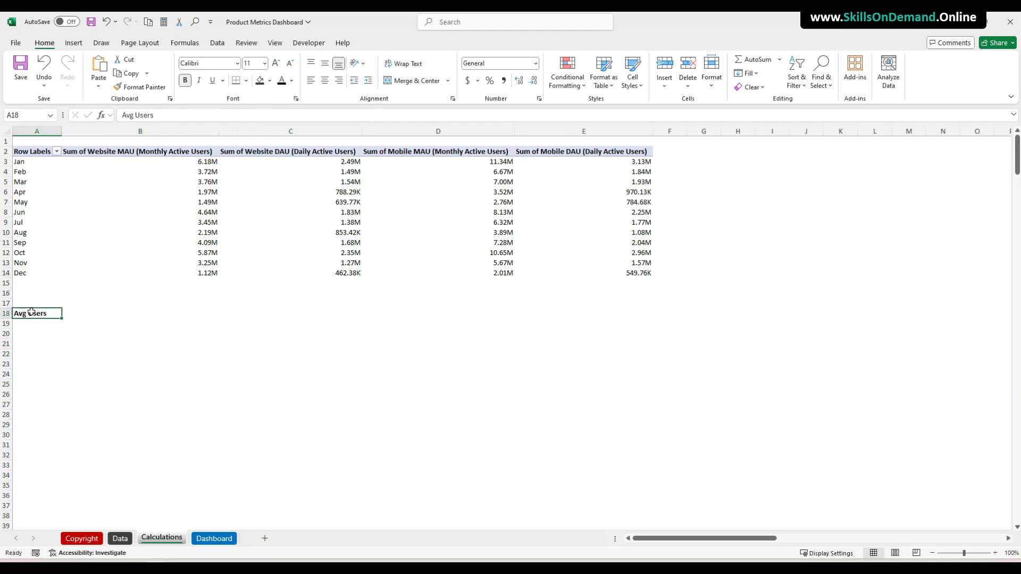
left_click(270, 80)
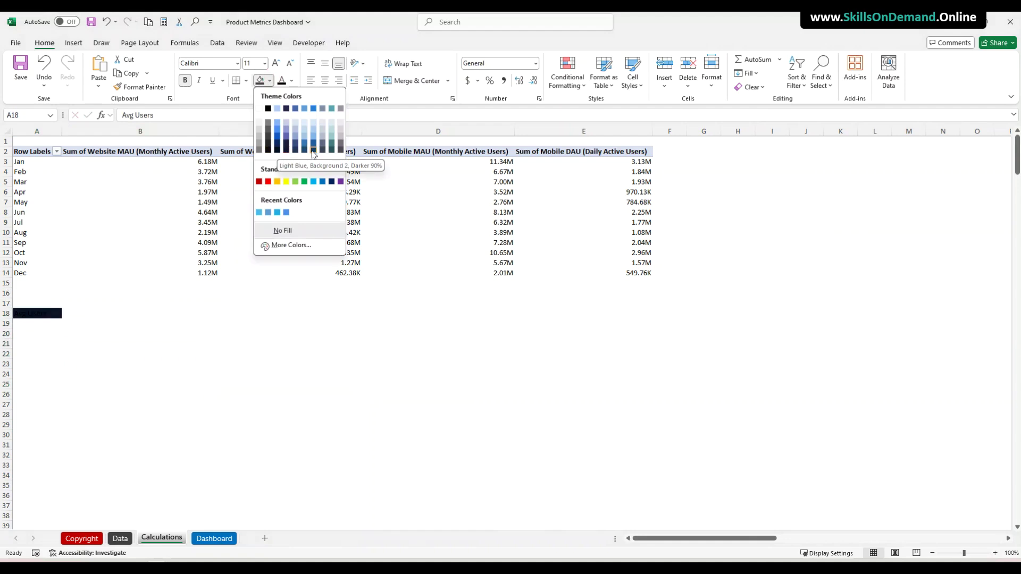
left_click(278, 151)
left_click(292, 80)
left_click(280, 125)
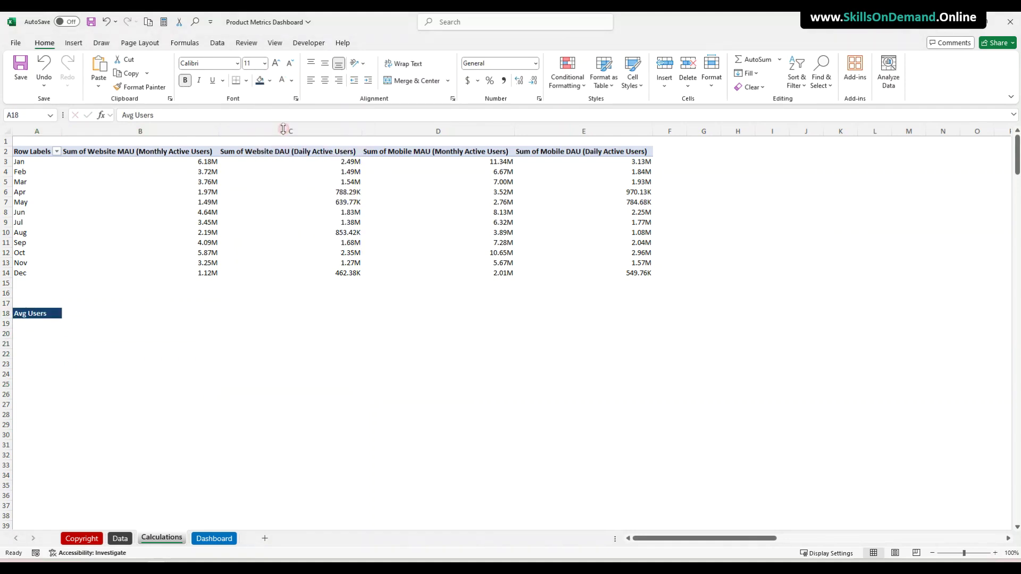
left_click(187, 82)
left_click(118, 363)
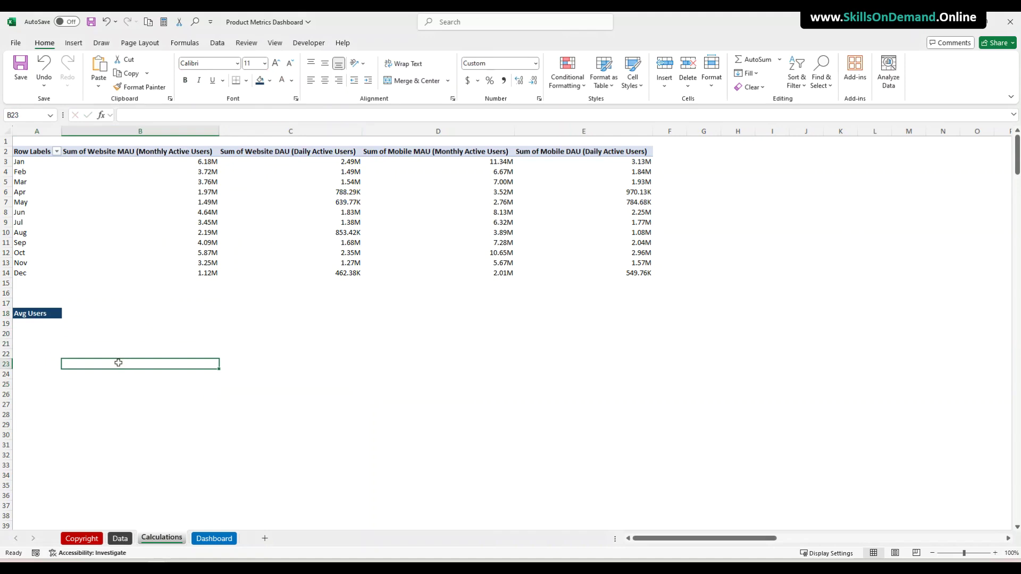
left_click(242, 469)
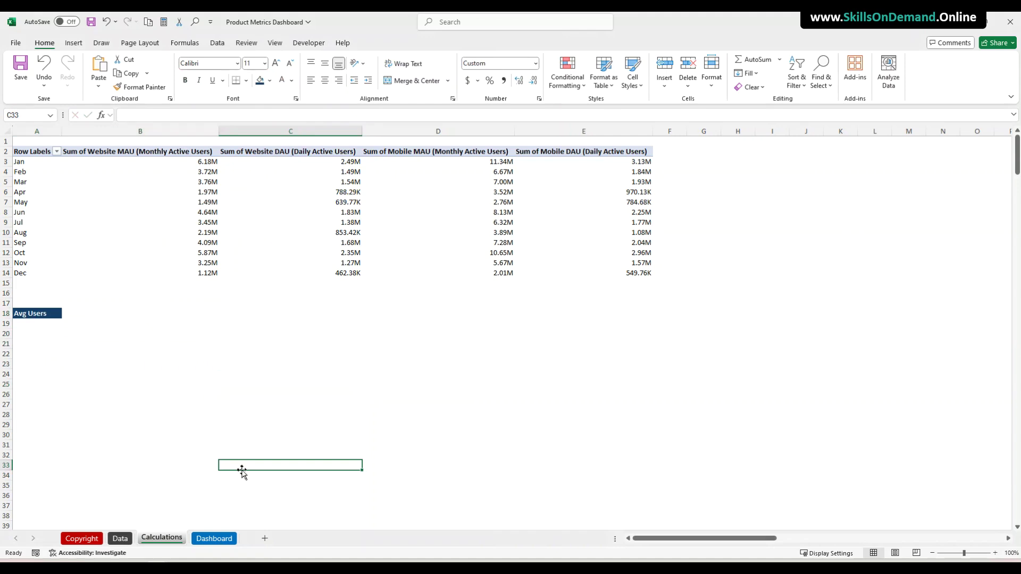
Enter =AVERAGE($B$3:$B$14) in cell B18 to average the monthly Website MAU values
left_click(187, 312)
type("=av")
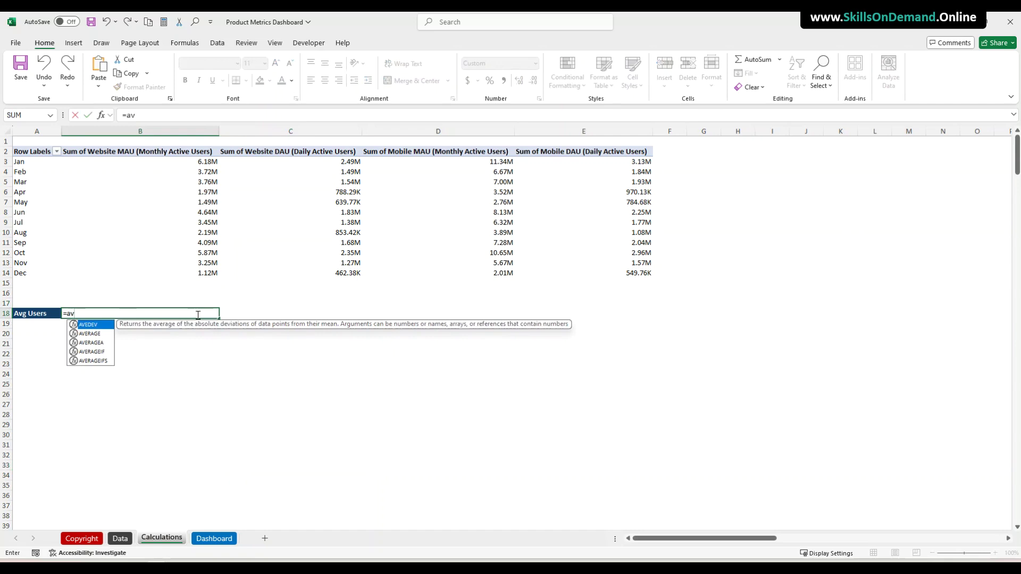
double_click(96, 335)
left_click_drag(206, 161, 206, 273)
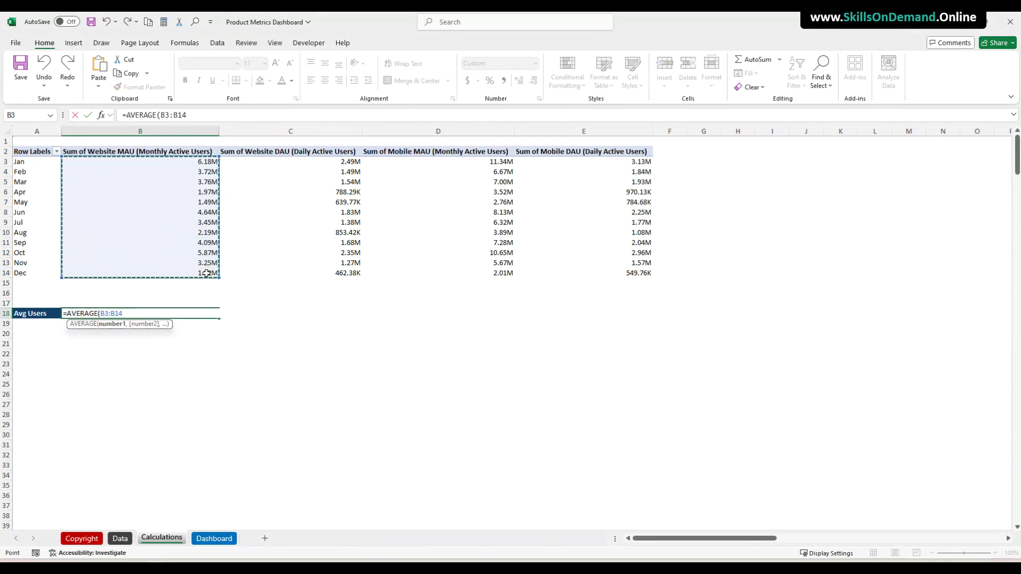
key("F4")
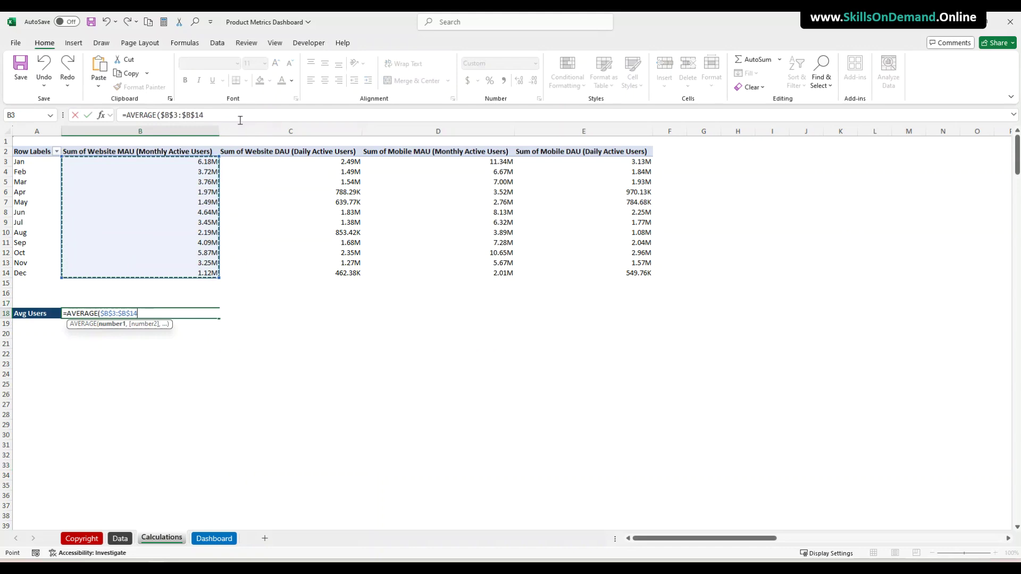
left_click(217, 116)
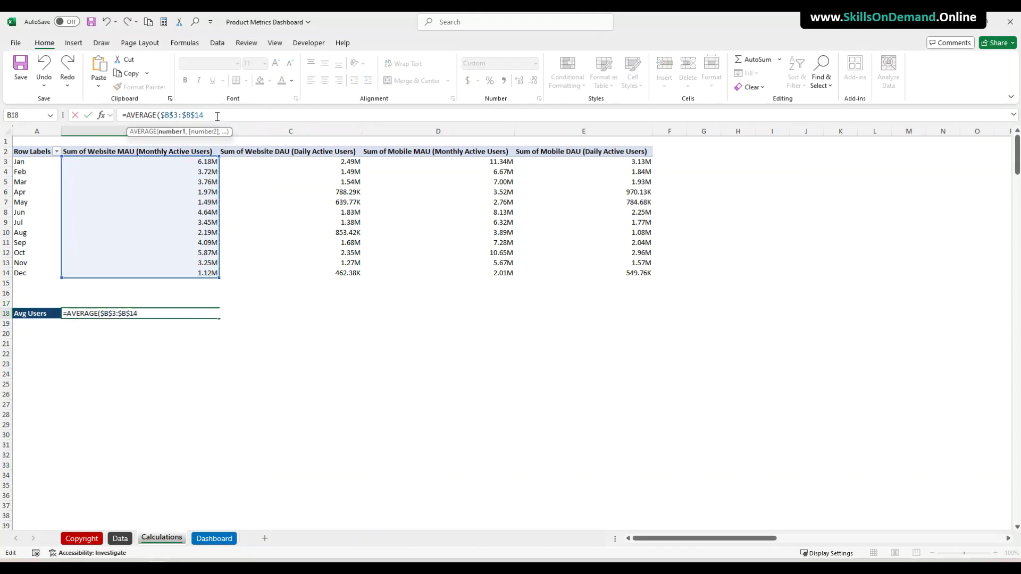
type(")")
key("Return")
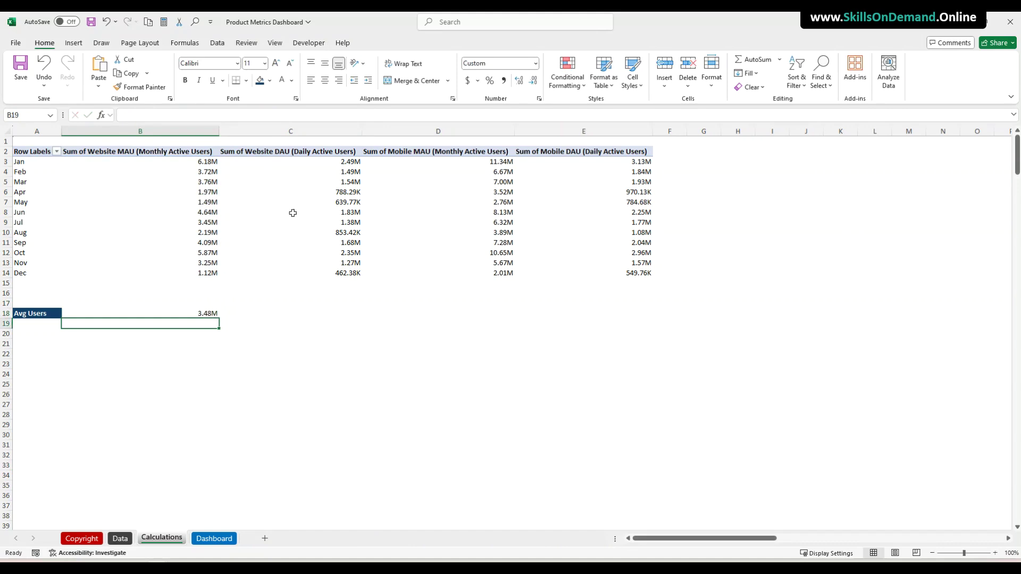
Enter an AVERAGE formula in cell C18 over the Website DAU range C3:C14, using absolute references
left_click(328, 314)
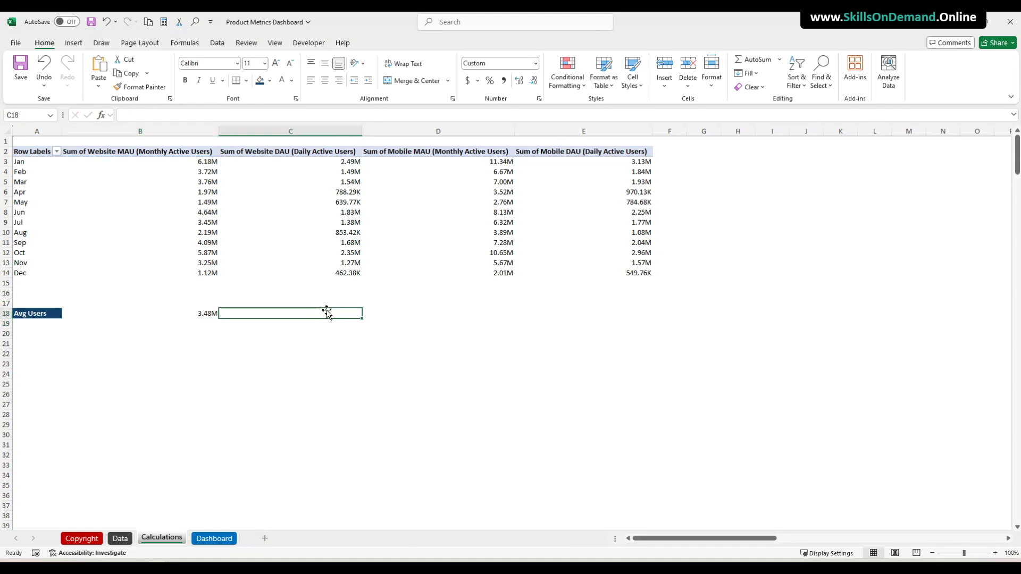
type("=ave")
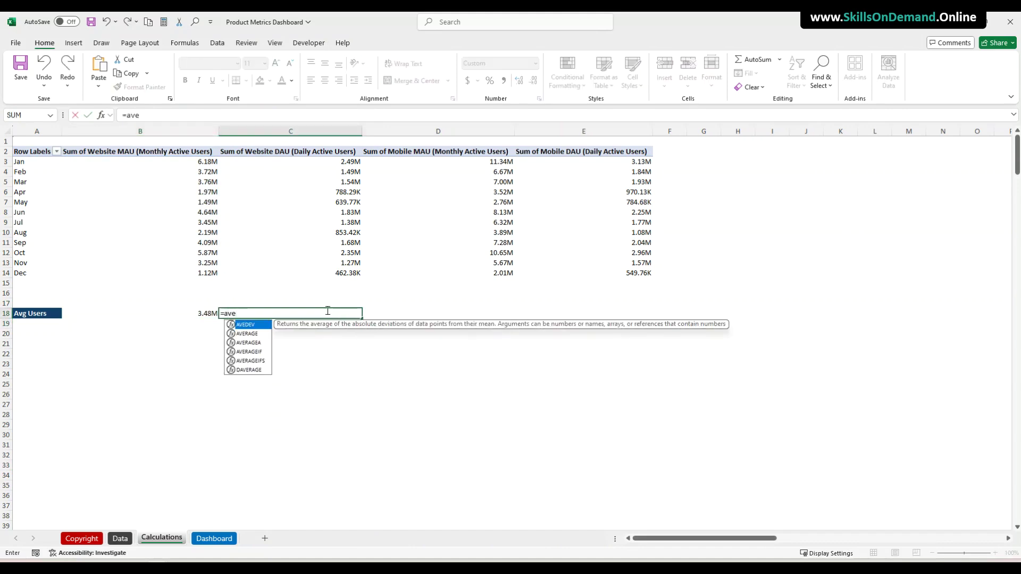
double_click(254, 336)
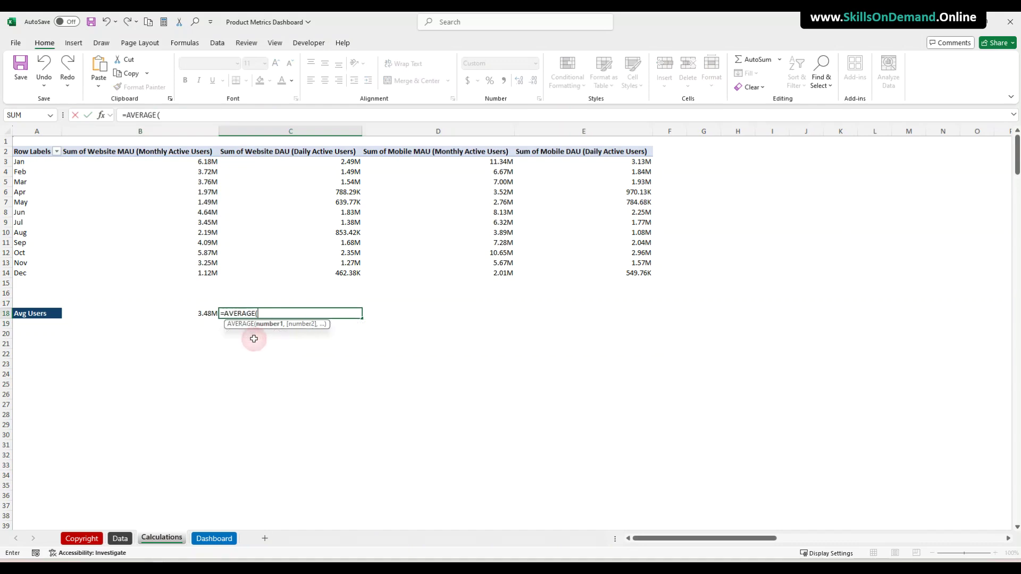
left_click_drag(346, 161, 345, 273)
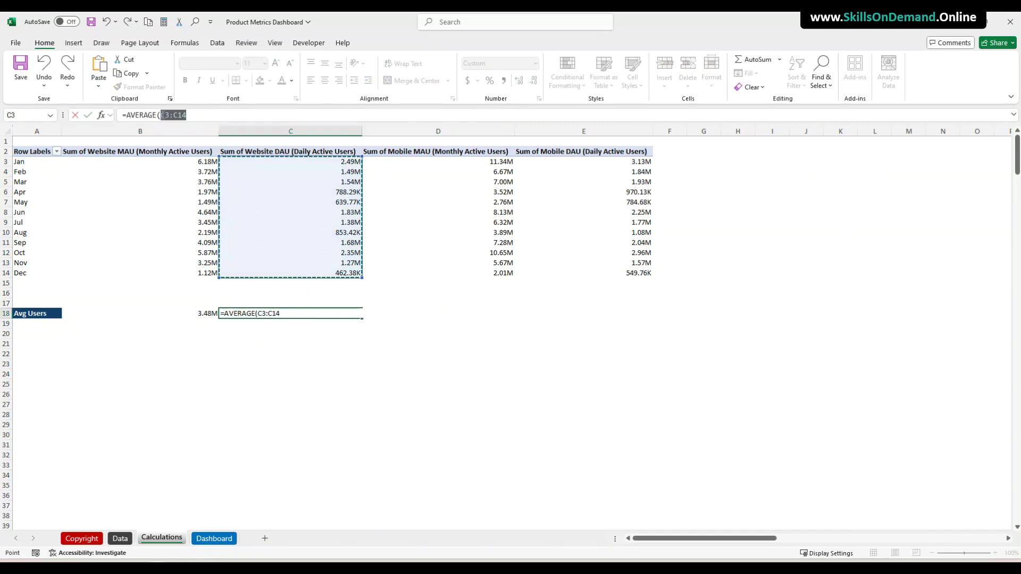
left_click_drag(163, 115, 161, 115)
key("F4")
left_click(228, 115)
type(")")
key("Return")
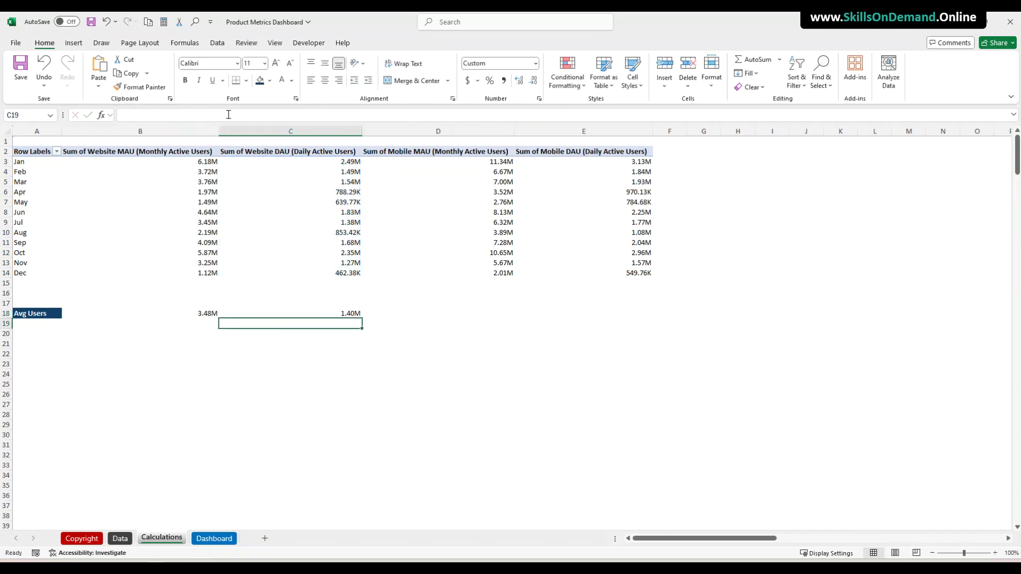
Enter an AVERAGE formula in cell D18 over the monthly Mobile MAU values in D3:D14
left_click(463, 314)
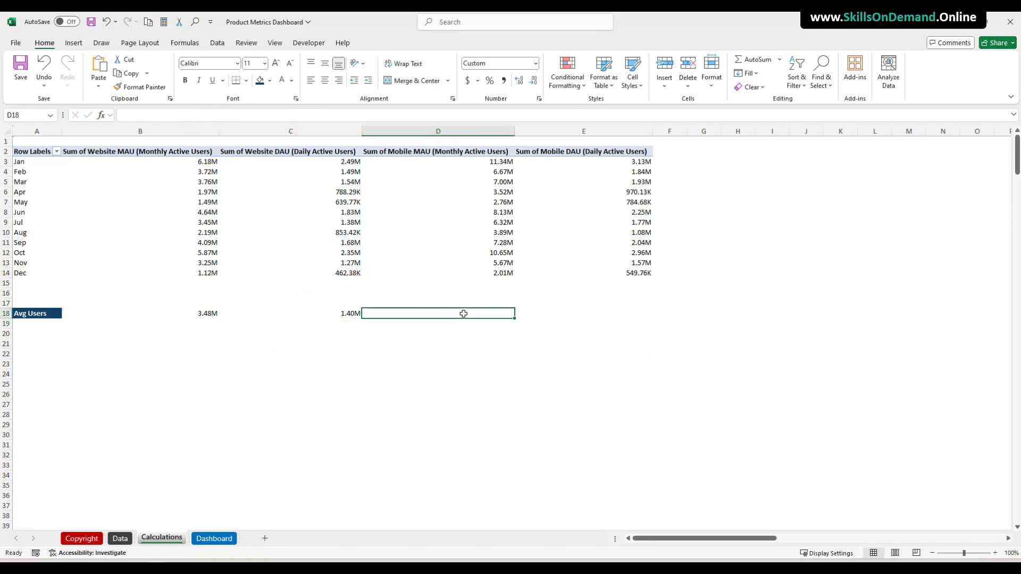
type("=aver")
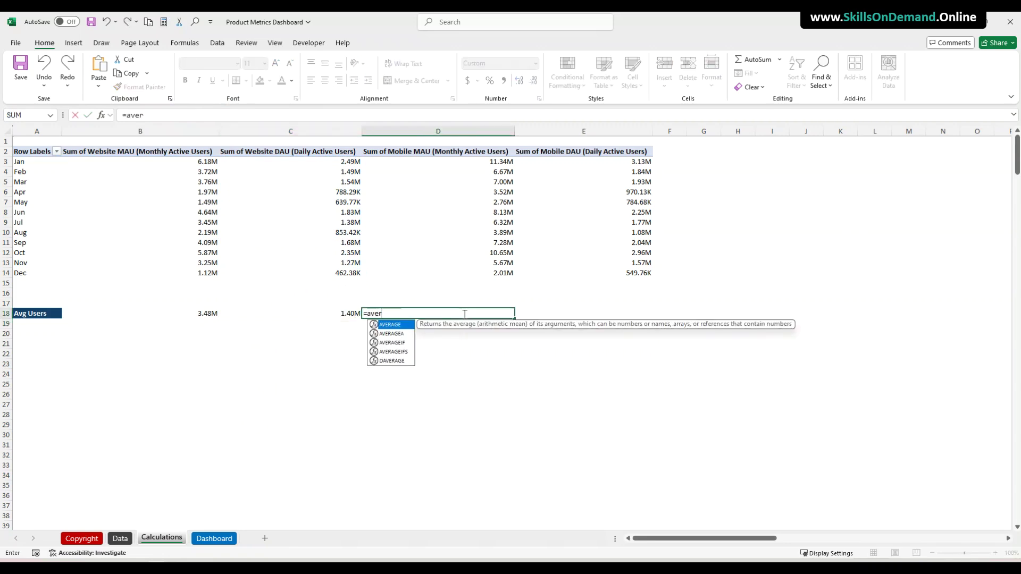
key("Tab")
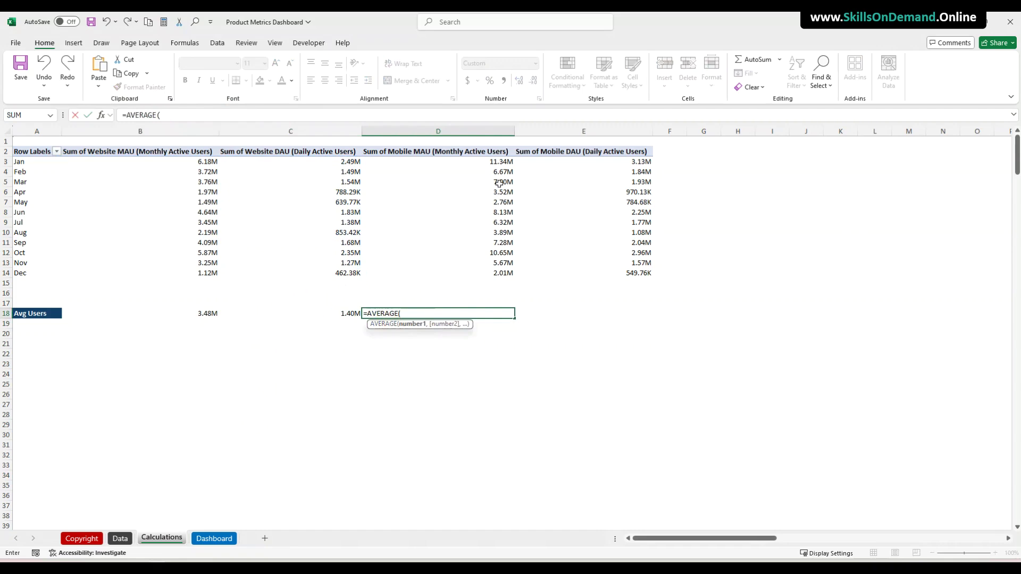
left_click_drag(494, 164, 495, 277)
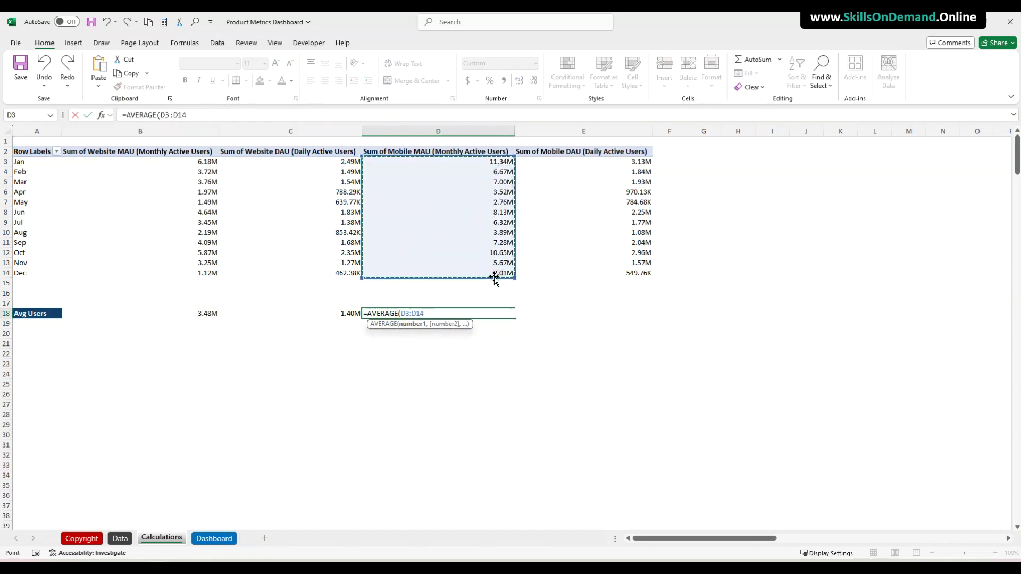
type(")")
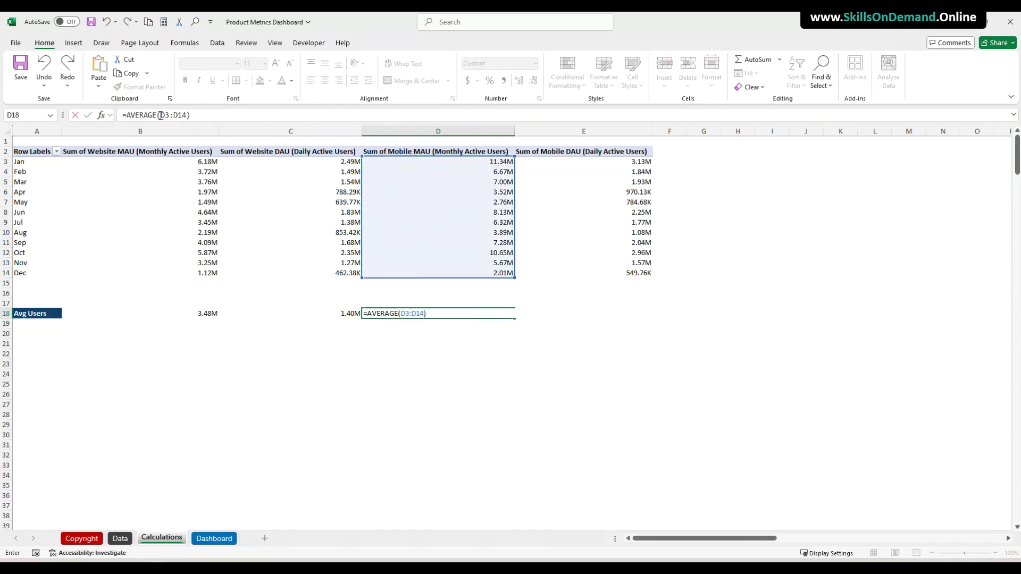
left_click_drag(160, 114, 187, 116)
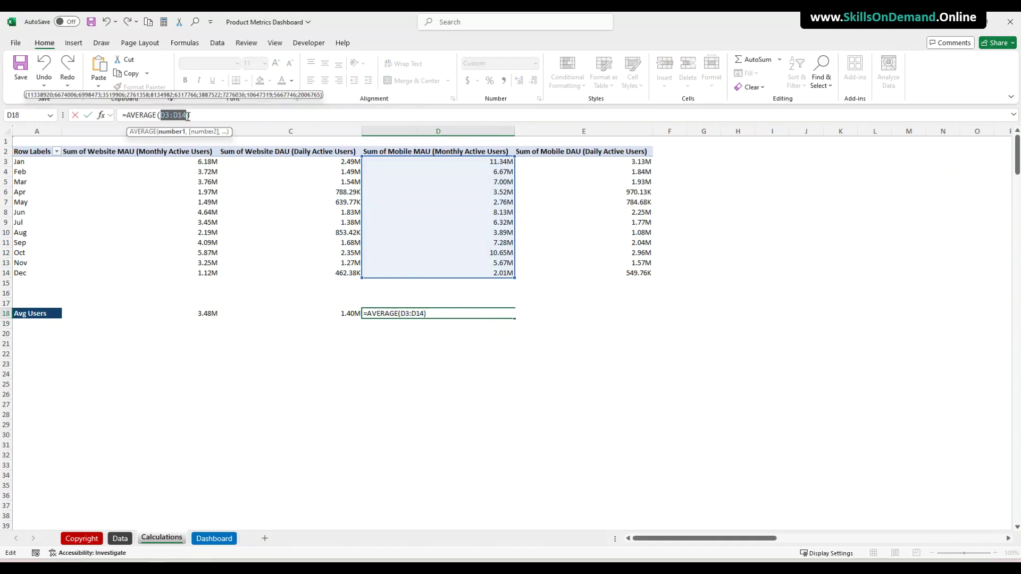
key("Return")
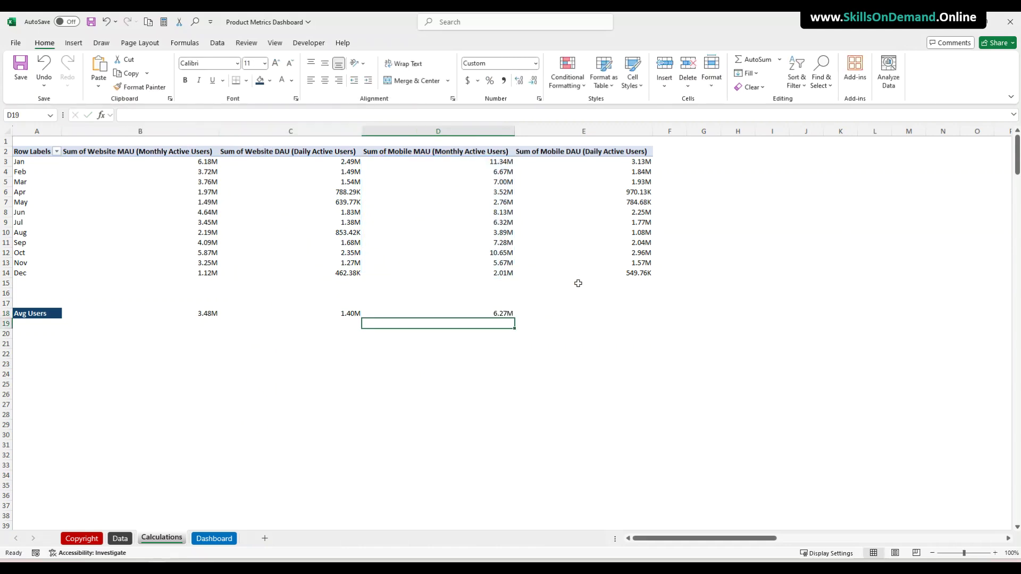
Enter an AVERAGE formula in cell E18 over the monthly Mobile DAU values in E3:E14
left_click(611, 314)
type("=aver")
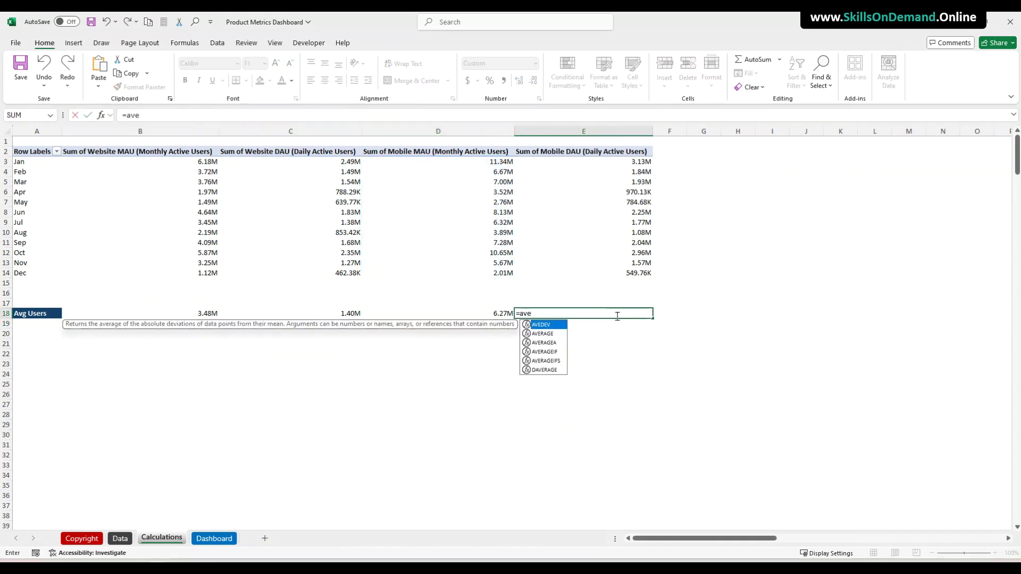
double_click(543, 324)
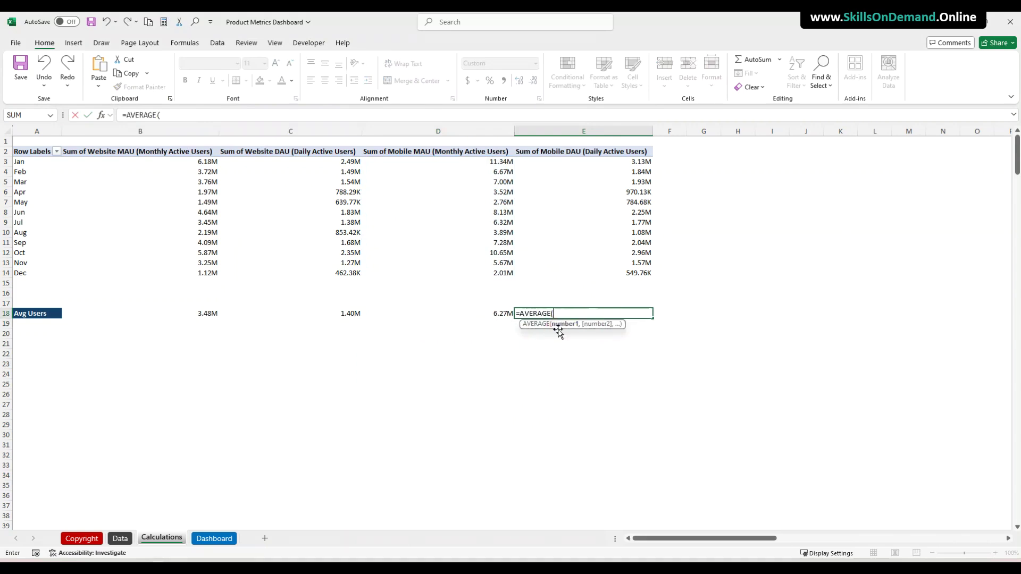
left_click_drag(635, 163, 631, 273)
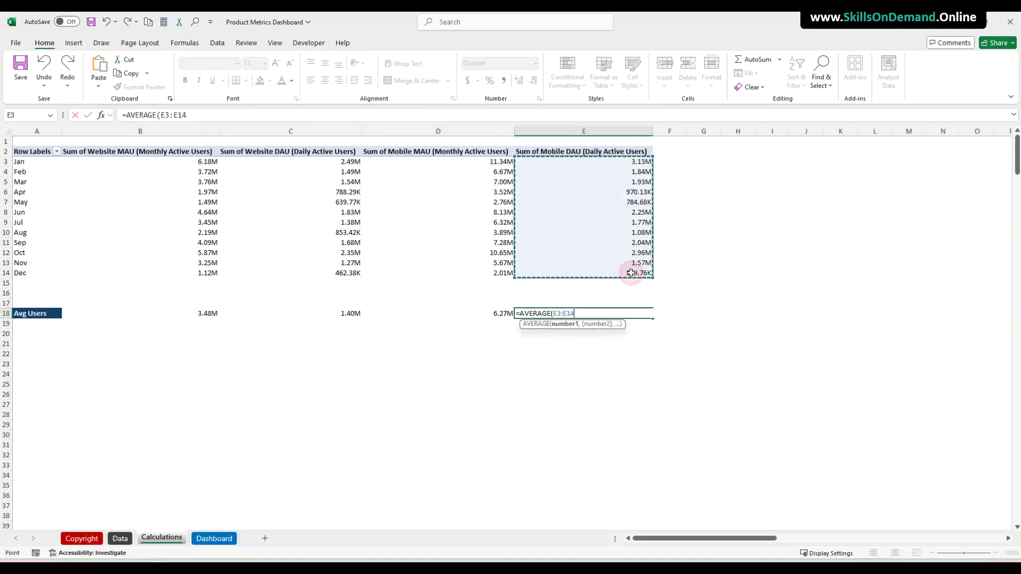
key("Return")
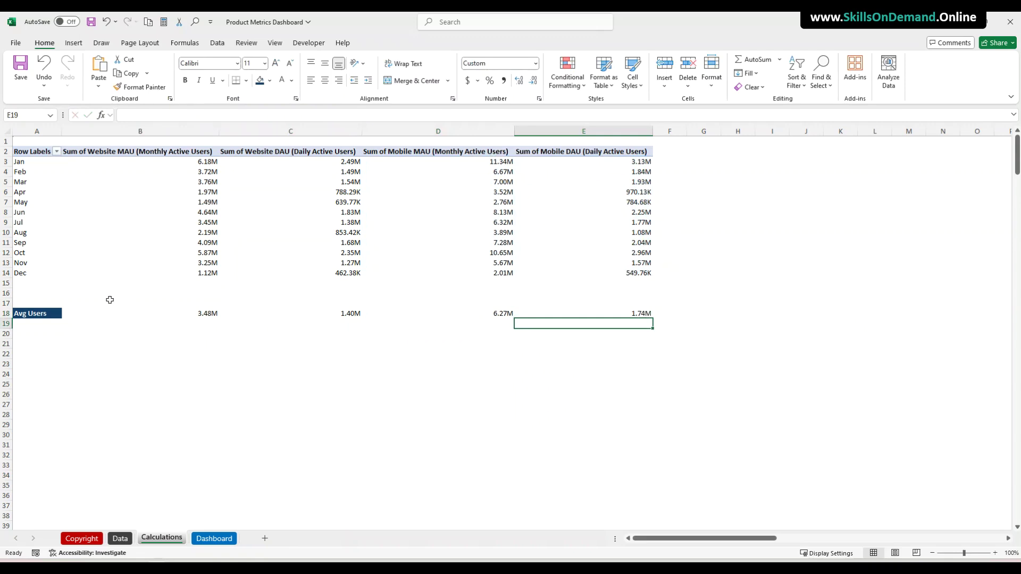
Format the average values in B18:E18 with a dark grey fill and bold white text
left_click_drag(114, 313, 606, 312)
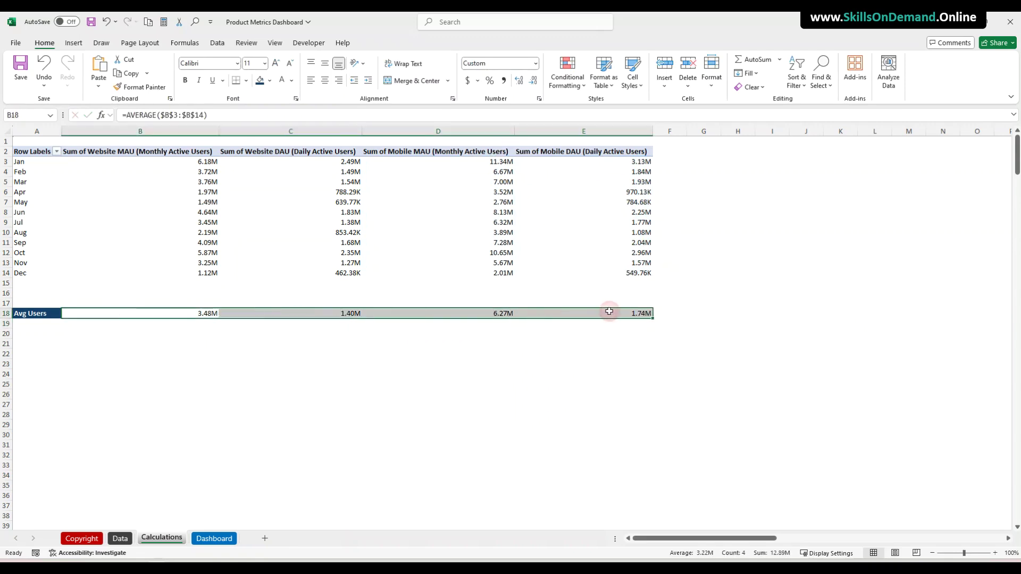
left_click(270, 80)
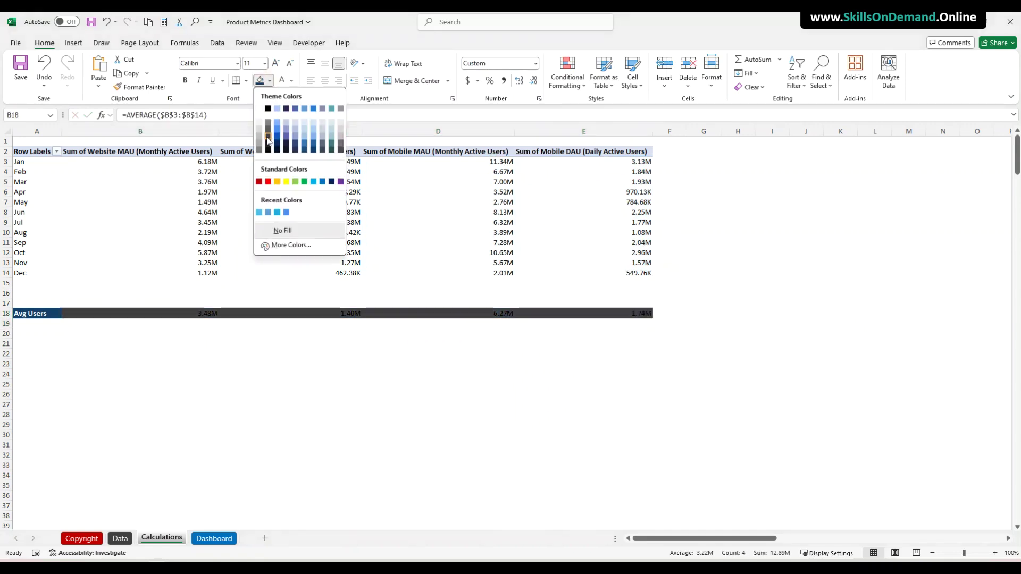
left_click(275, 146)
left_click(282, 80)
key("ctrl+b")
left_click(308, 389)
Add cell borders to the whole Avg Users row, A18:E18
left_click_drag(29, 313, 631, 316)
left_click(246, 80)
left_click(246, 184)
Give the PivotTable header row A2:E2 a dark grey fill and white text
left_click_drag(33, 151, 625, 150)
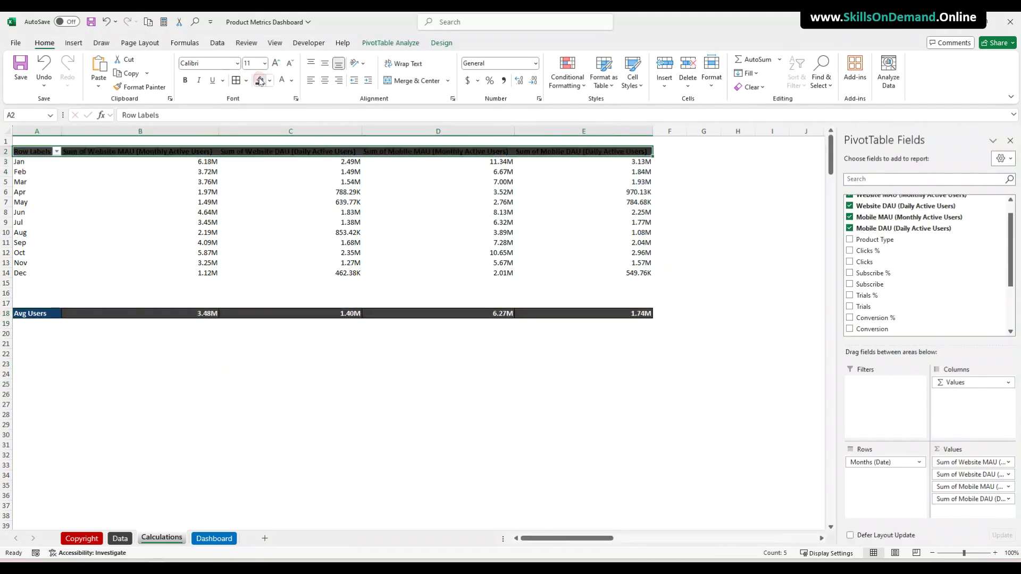
left_click(155, 202)
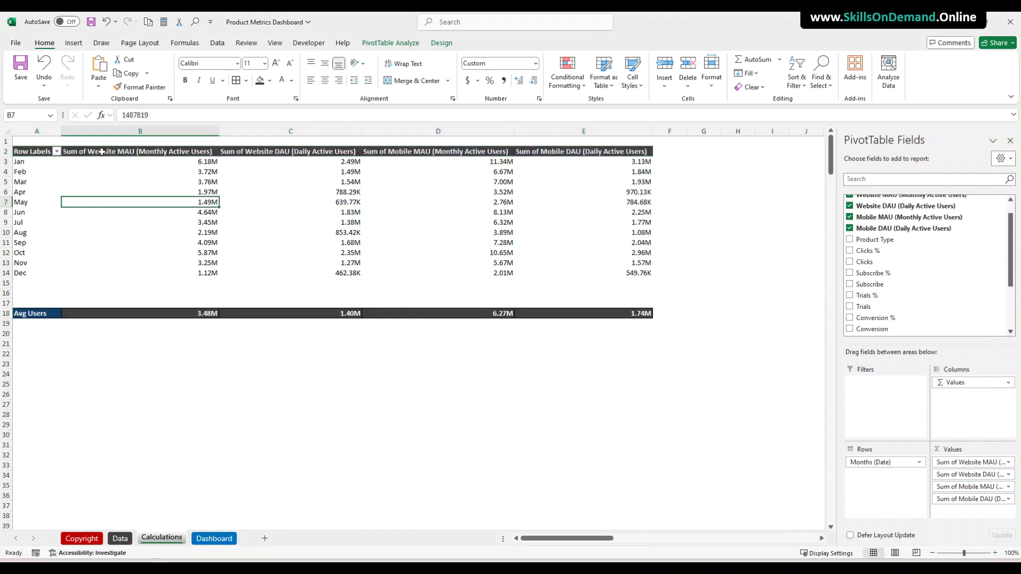
Remove the "Sum of" prefix from the Website MAU and Website DAU headers in B2 and C2, ending each name with a space
left_click(97, 147)
left_click_drag(146, 114, 122, 115)
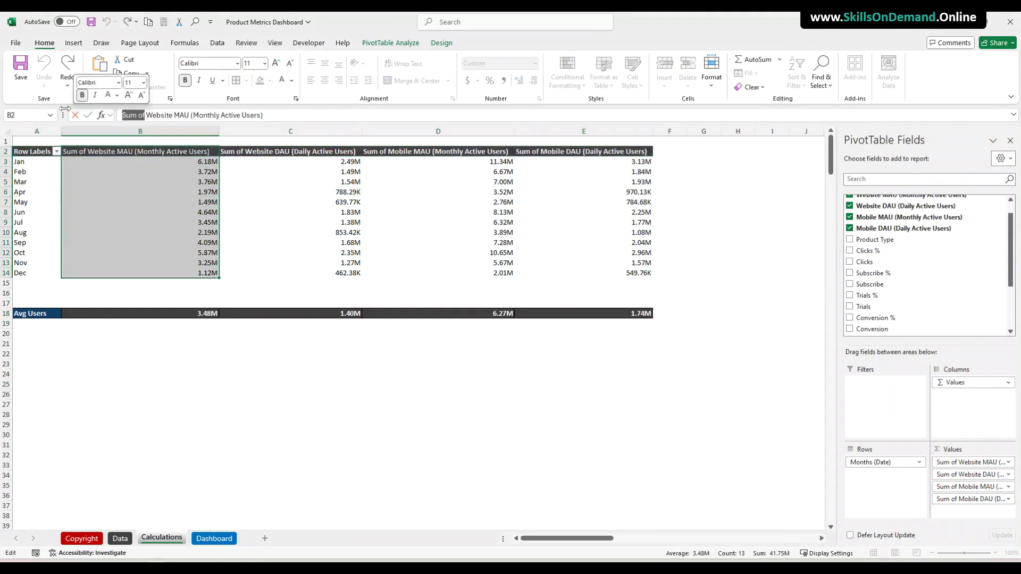
key("BackSpace")
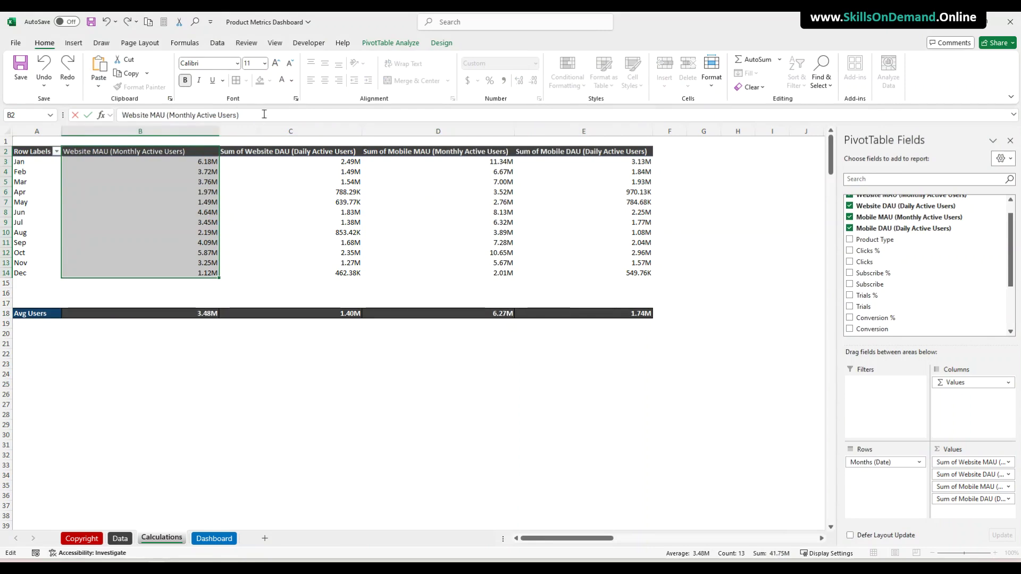
key("Return")
left_click(245, 151)
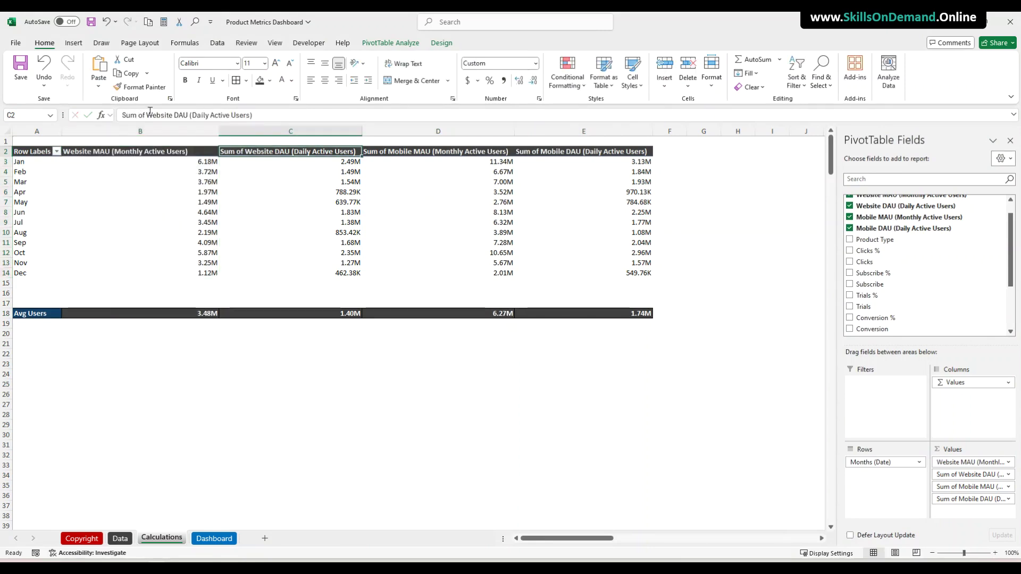
left_click_drag(147, 115, 69, 111)
key("BackSpace")
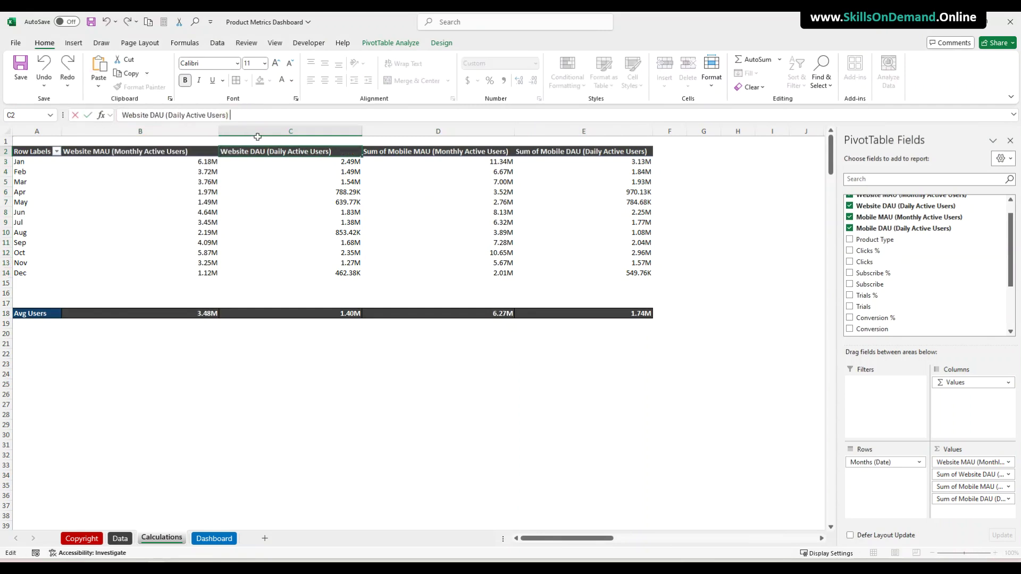
key("Tab")
Remove the "Sum of" prefix from the Mobile MAU and Mobile DAU headers in D2 and E2, ending each name with a space
left_click_drag(146, 114, 121, 114)
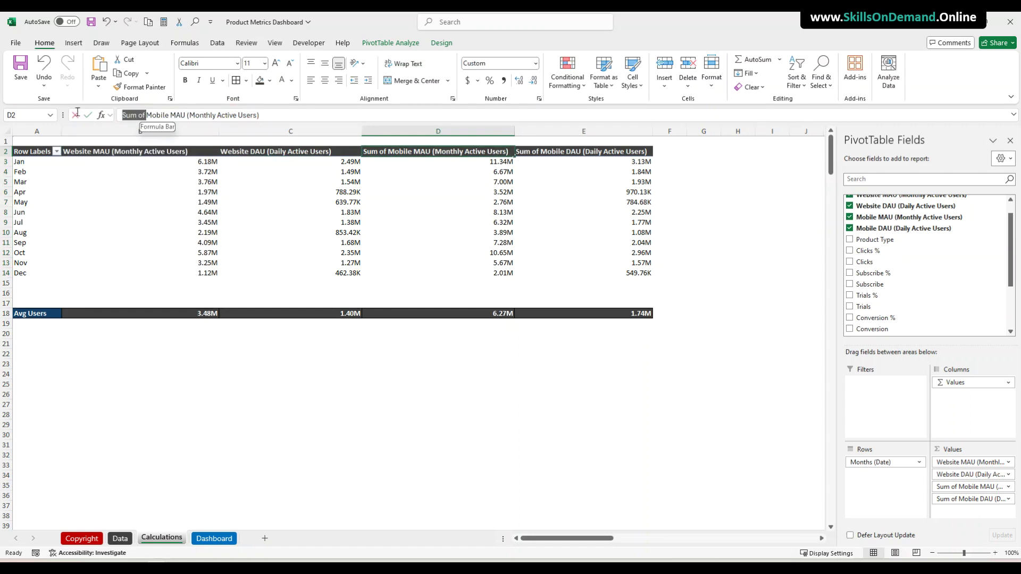
key("BackSpace")
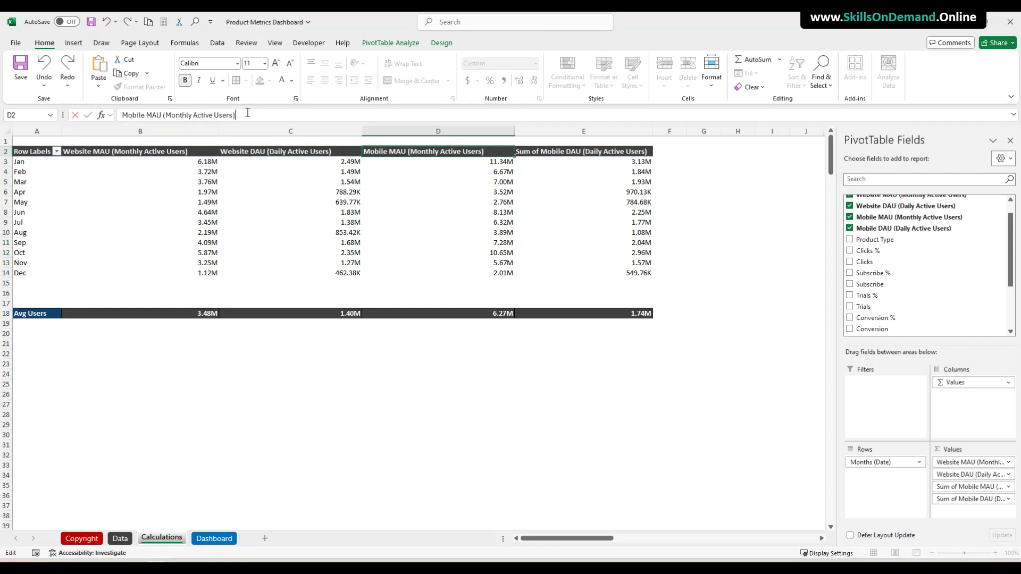
key("Tab")
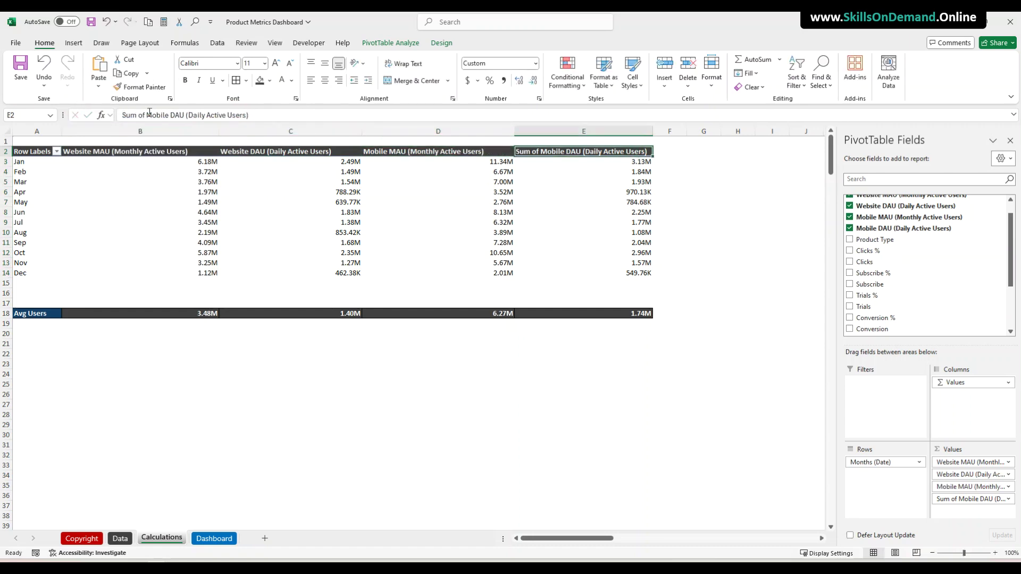
left_click_drag(148, 114, 121, 114)
key("BackSpace")
left_click(245, 113)
key("Tab")
left_click(298, 385)
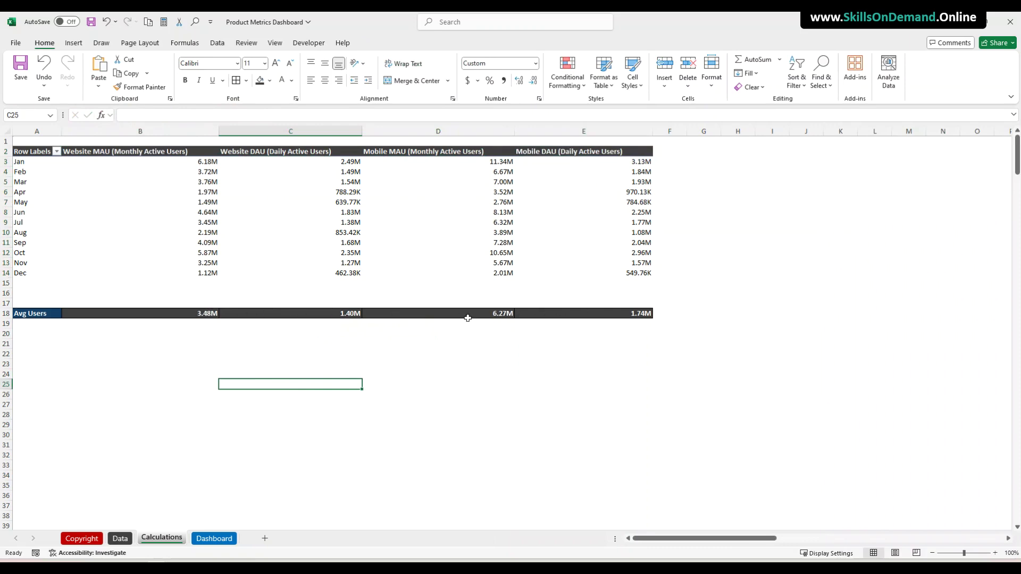
left_click(194, 392)
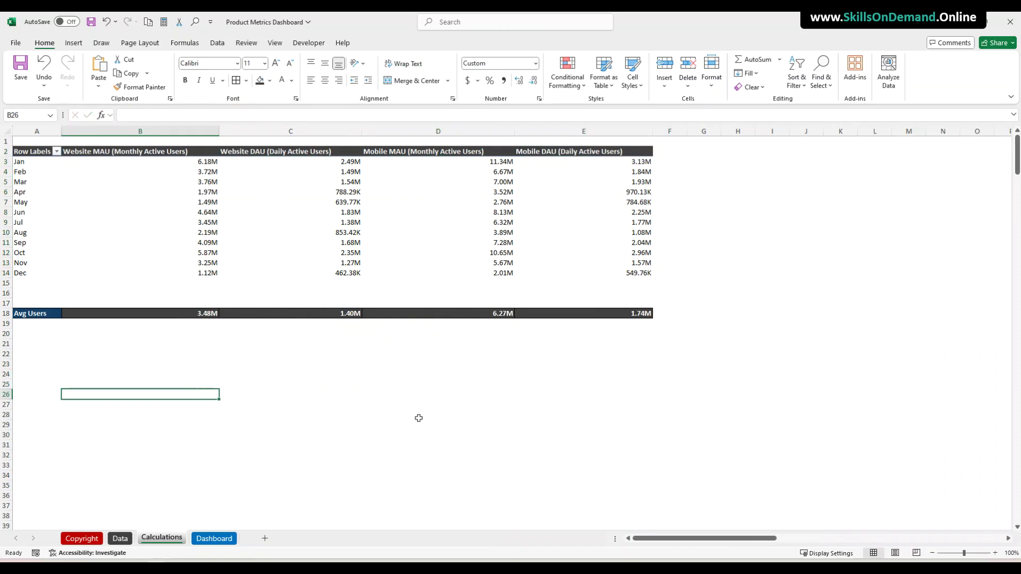
Copy the PivotTable together with its Avg Users row, A2:E18, and paste it below starting at cell A23
left_click_drag(31, 153, 598, 314)
key("ctrl+c")
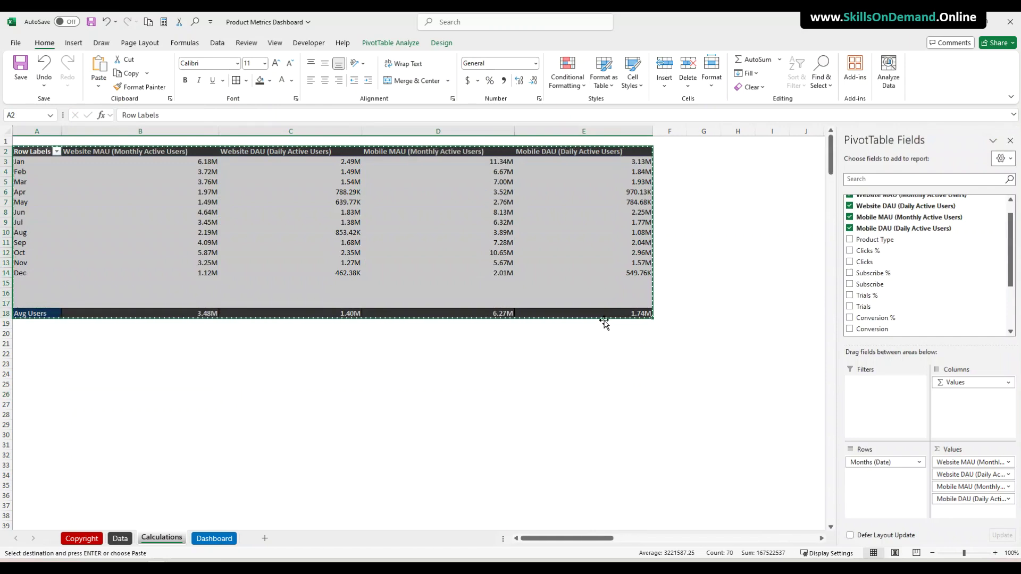
scroll(605, 323, "down", 2)
scroll(601, 325, "down", 2)
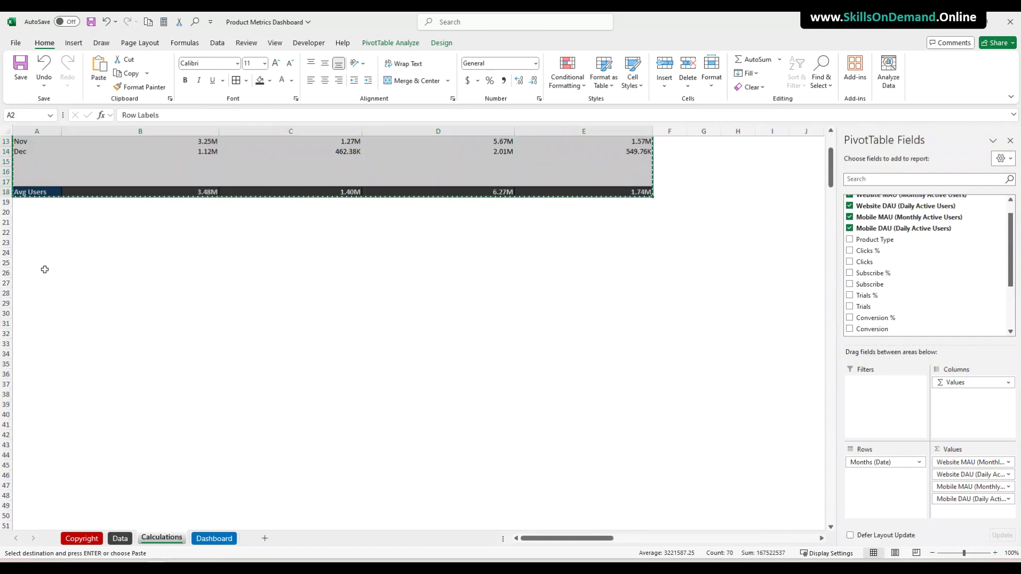
left_click(24, 242)
key("ctrl+v")
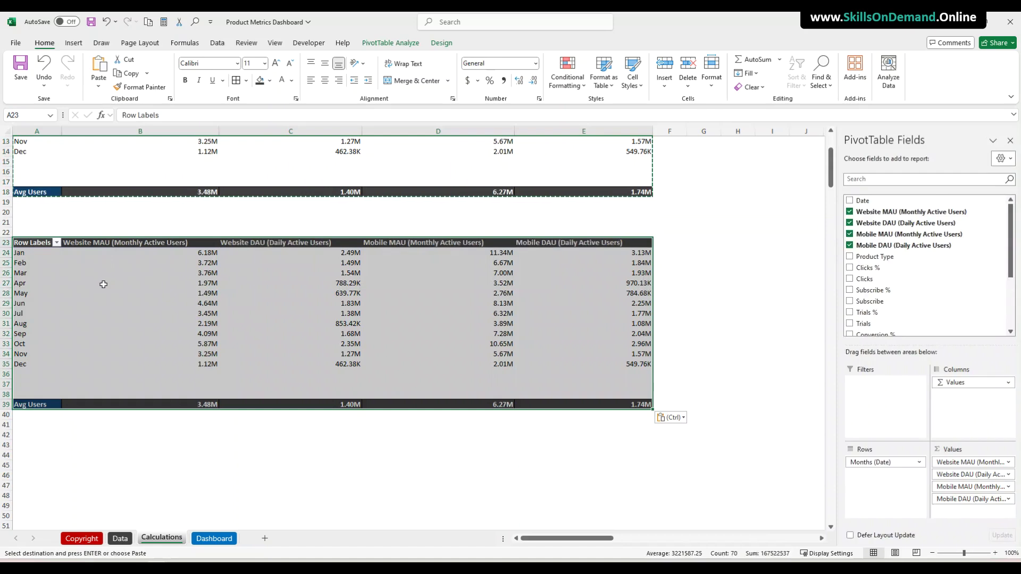
left_click(158, 462)
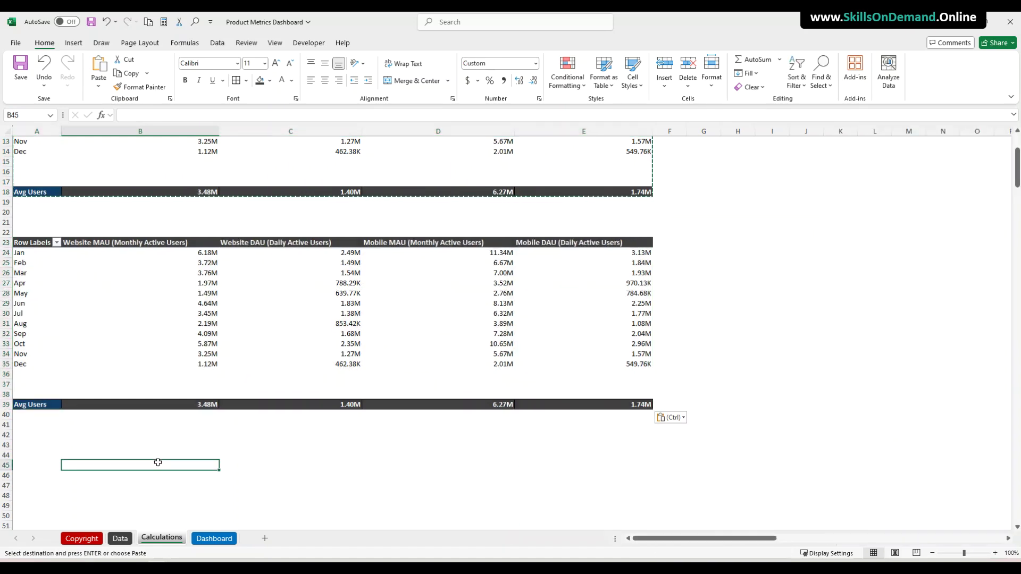
Change the copied Website MAU average in cell B39 to =AVERAGE($B$24:$B$35) so it refers to the pasted PivotTable
left_click(207, 404)
double_click(207, 405)
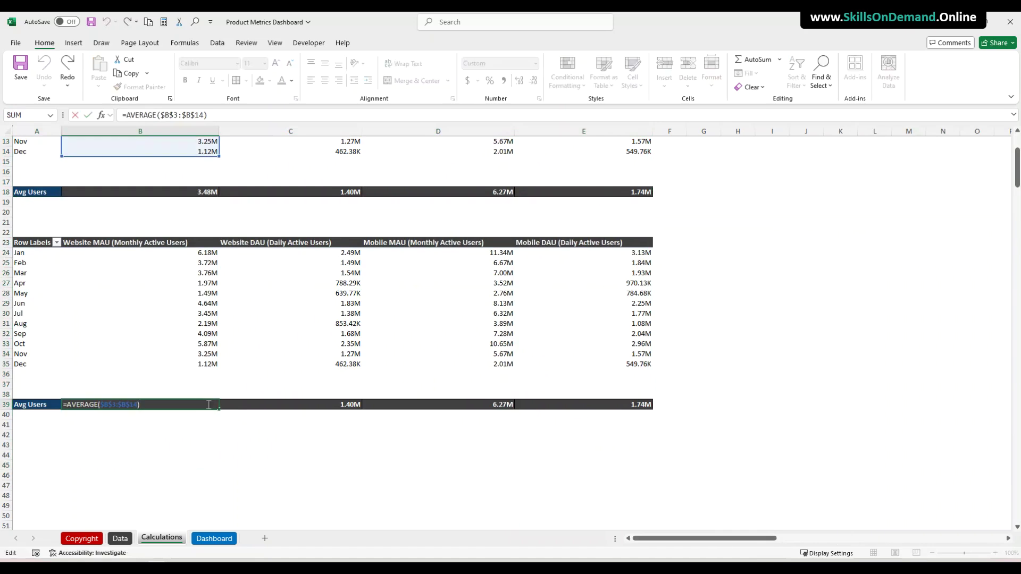
scroll(192, 386, "up", 4)
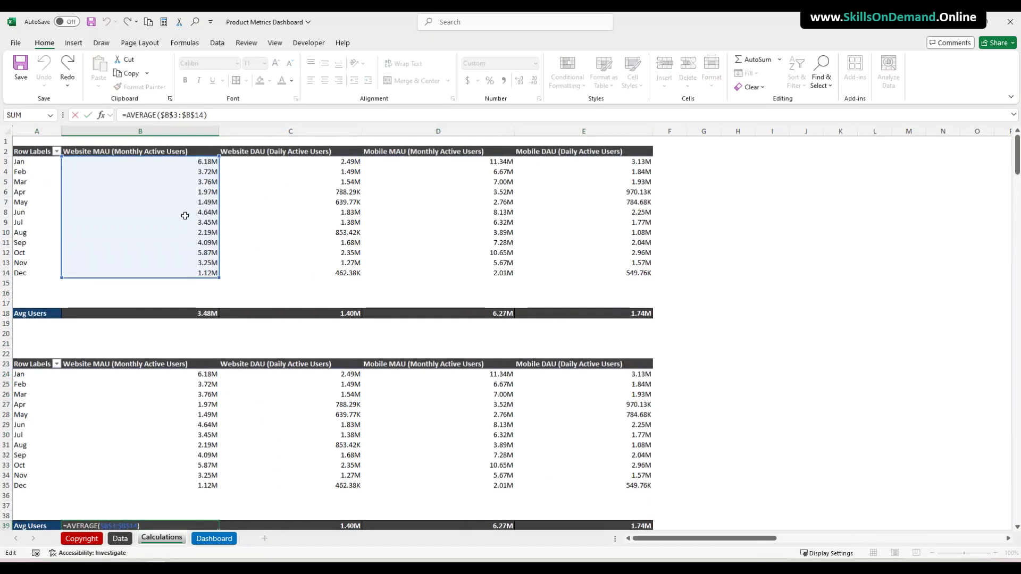
scroll(250, 346, "down", 6)
scroll(250, 345, "up", 5)
scroll(250, 346, "down", 3)
scroll(250, 349, "down", 3)
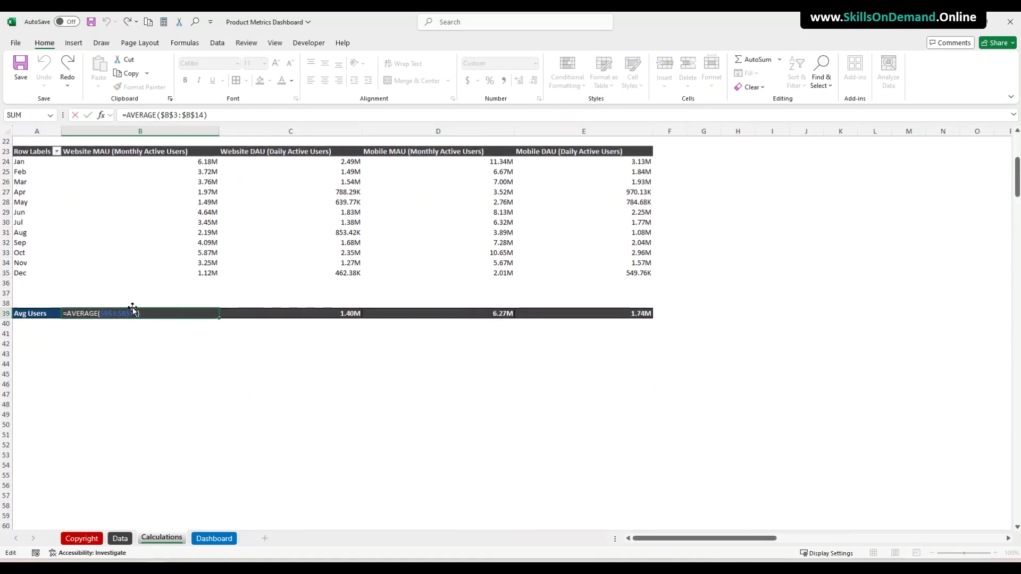
left_click_drag(101, 314, 139, 313)
left_click_drag(202, 162, 205, 273)
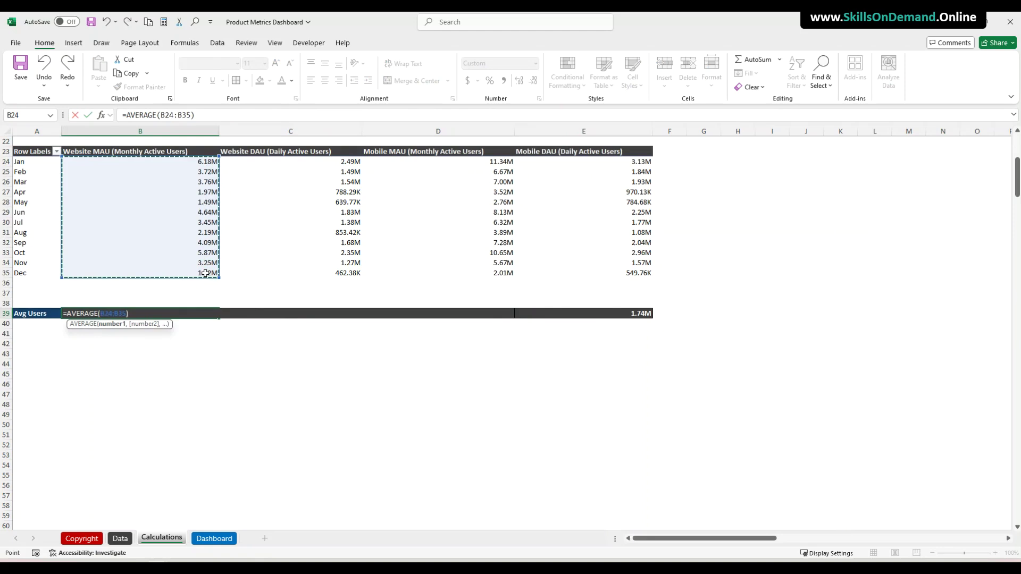
key("F4")
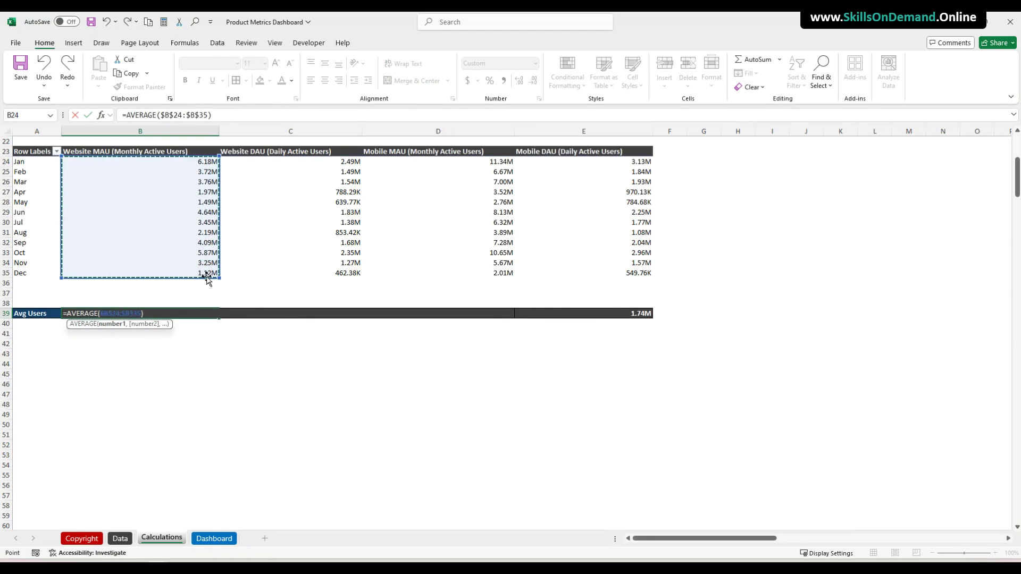
key("Return")
Change the copied Website DAU average in cell C39 to =AVERAGE($C$24:$C$35) so it refers to the pasted PivotTable
left_click(316, 314)
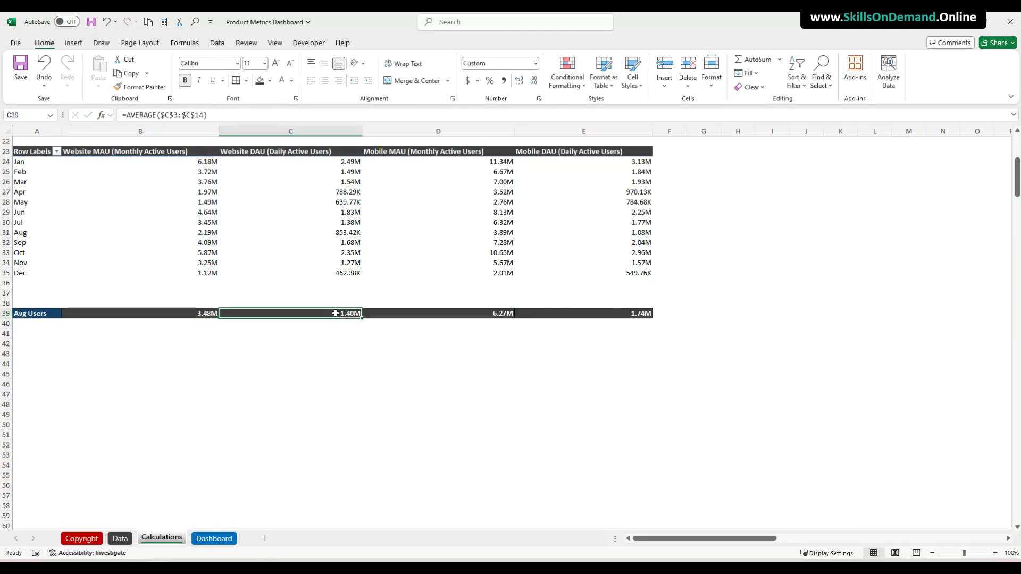
double_click(336, 314)
scroll(335, 312, "up", 7)
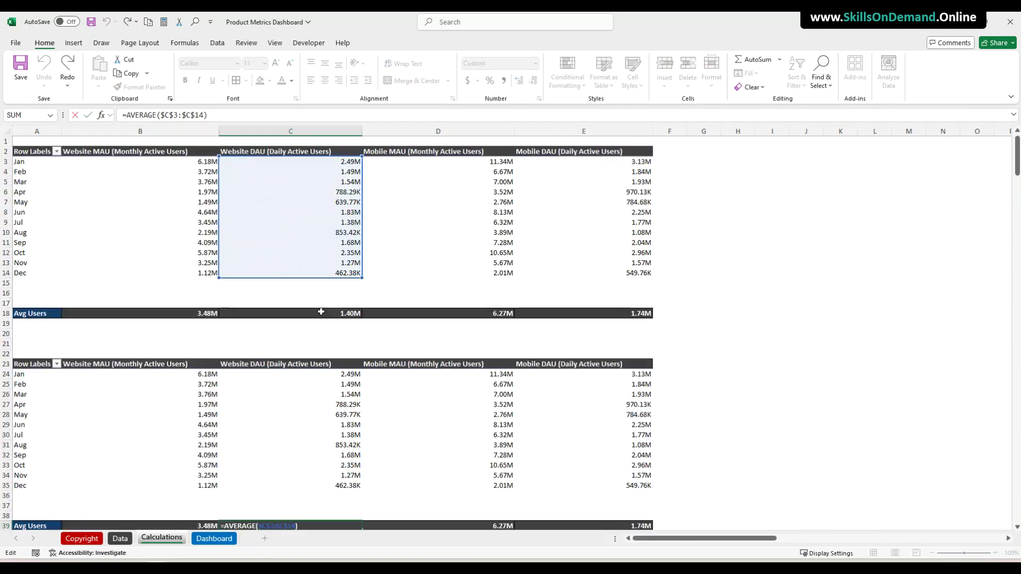
scroll(365, 365, "down", 5)
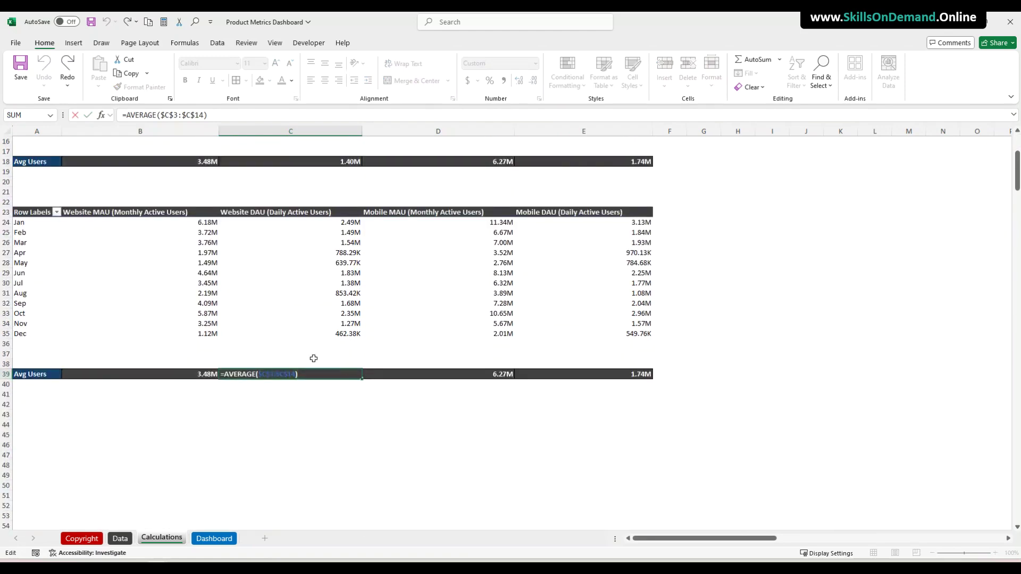
left_click_drag(267, 374, 294, 374)
left_click_drag(342, 222, 345, 331)
key("F4")
key("Return")
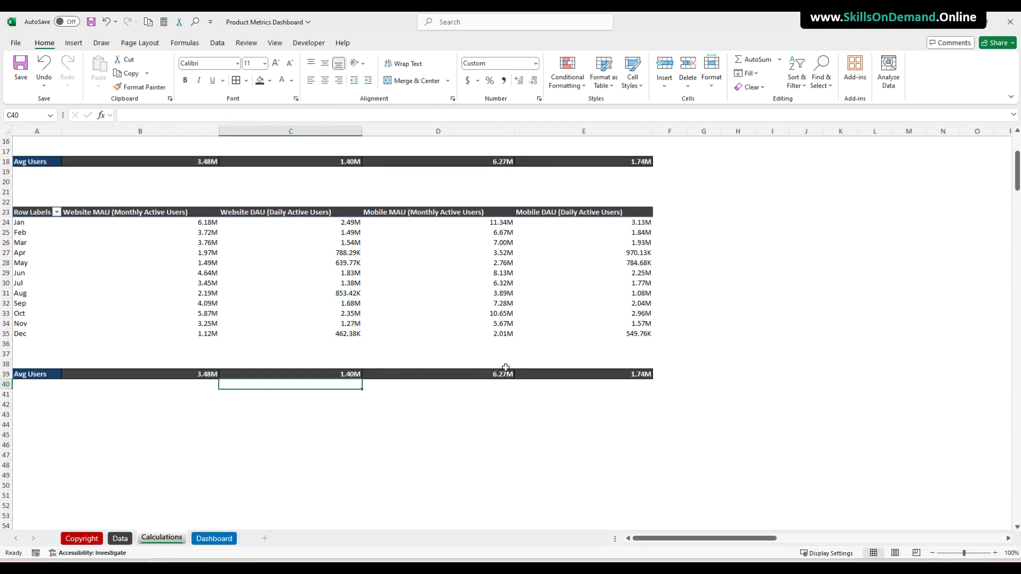
Change the copied Mobile MAU average in cell D39 so it averages D24:D35 of the pasted PivotTable
left_click(497, 374)
left_click_drag(161, 114, 204, 115)
left_click_drag(461, 228, 487, 331)
key("Return")
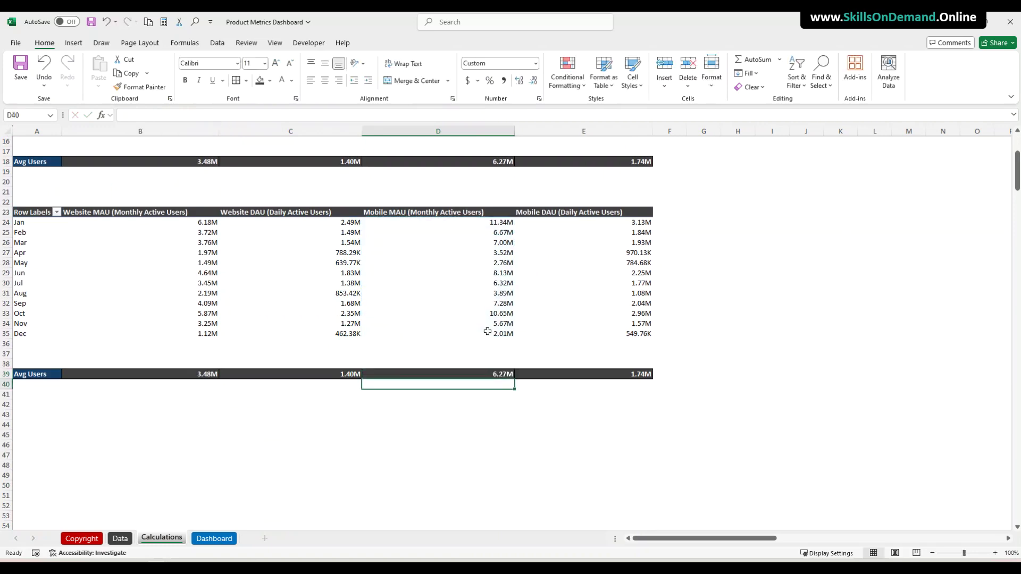
Check which ranges the average formulas in B39 to E39 of the copied Avg Users row refer to
left_click(629, 376)
left_click_drag(160, 115, 191, 114)
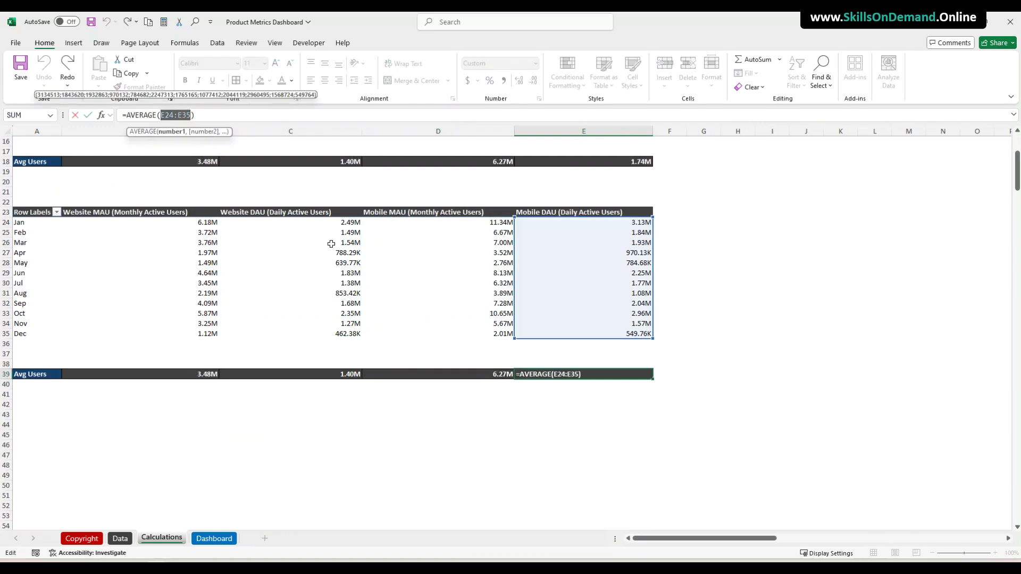
scroll(330, 244, "up", 2)
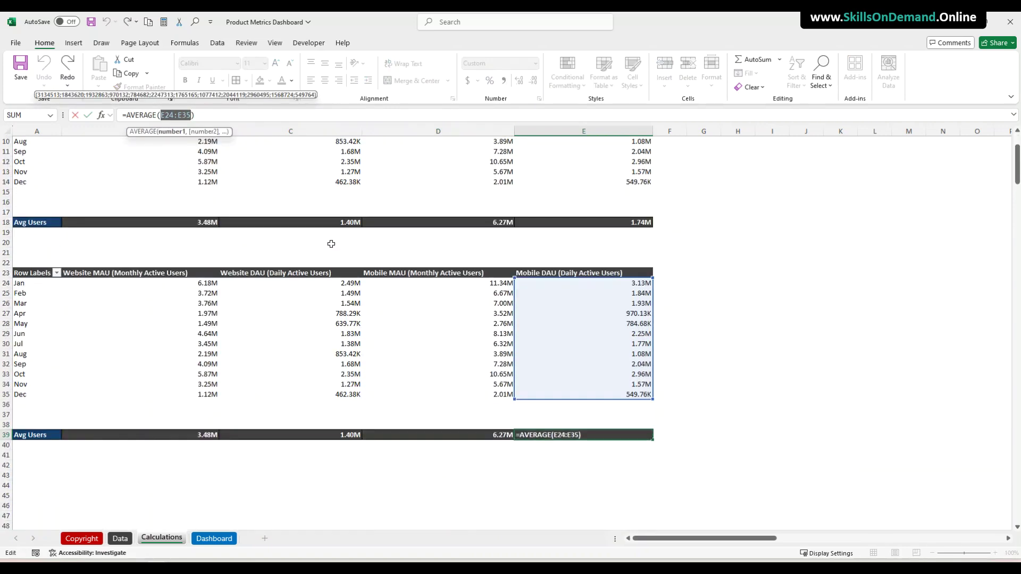
key("Return")
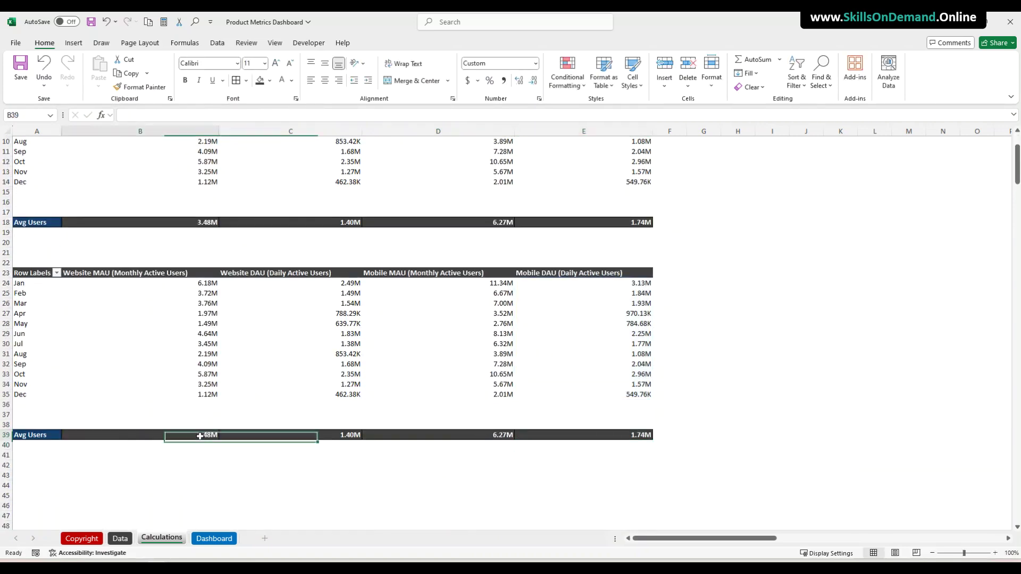
double_click(199, 436)
key("Return")
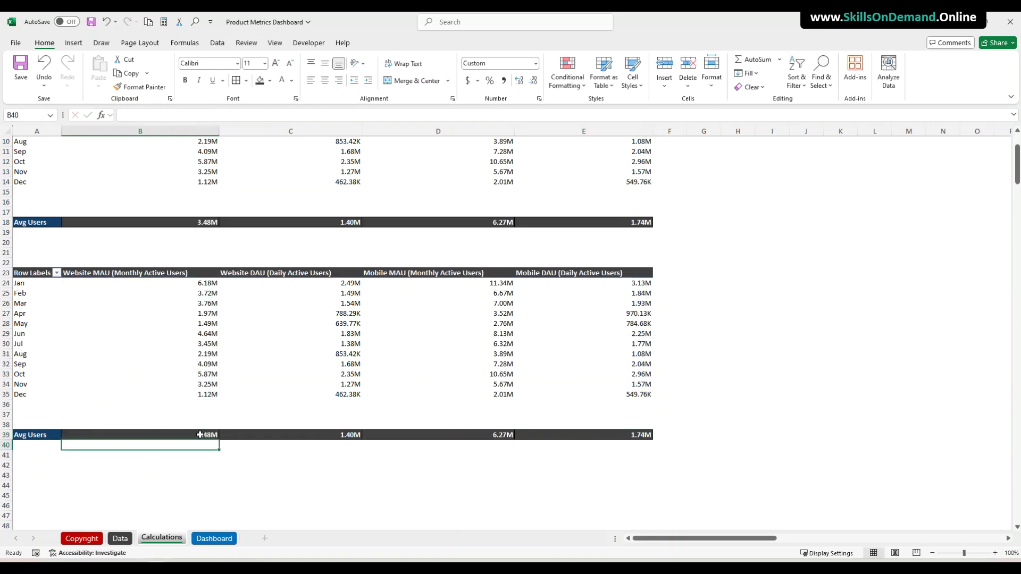
double_click(319, 434)
key("Return")
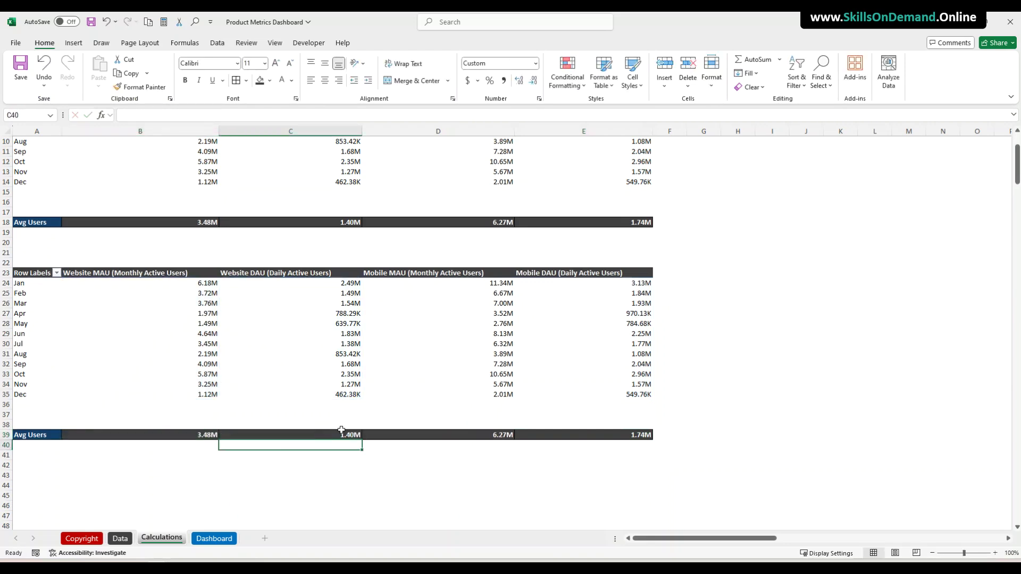
double_click(479, 435)
key("Return")
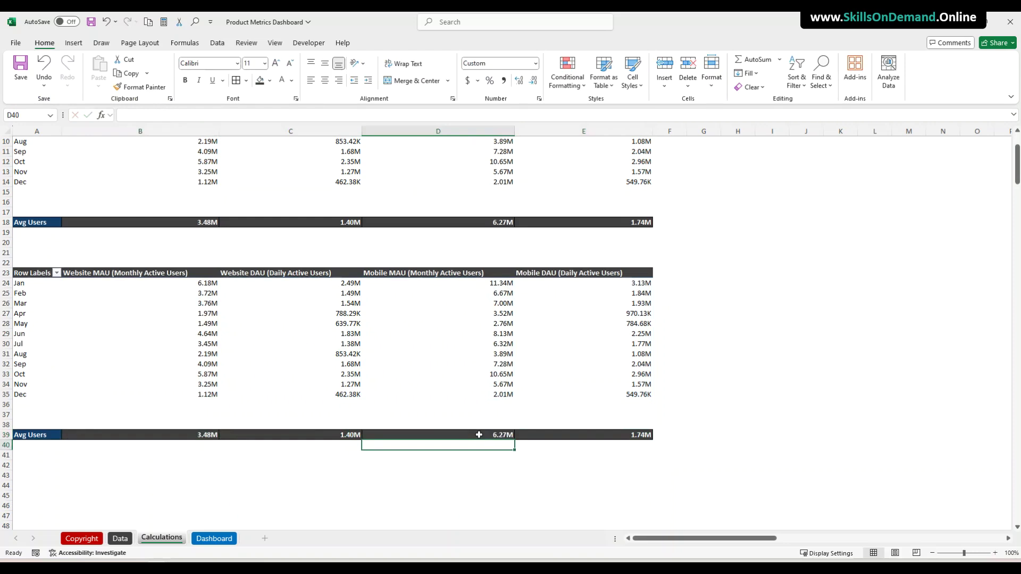
left_click(615, 433)
double_click(614, 433)
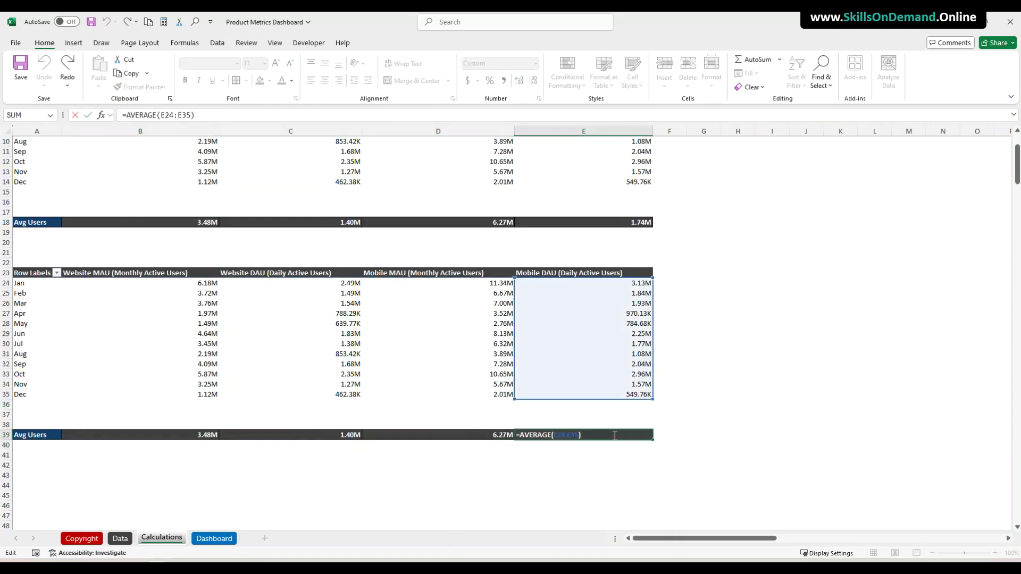
key("Return")
Check which ranges the average formulas in B18 to E18 of the original Avg Users row refer to
scroll(599, 432, "up", 3)
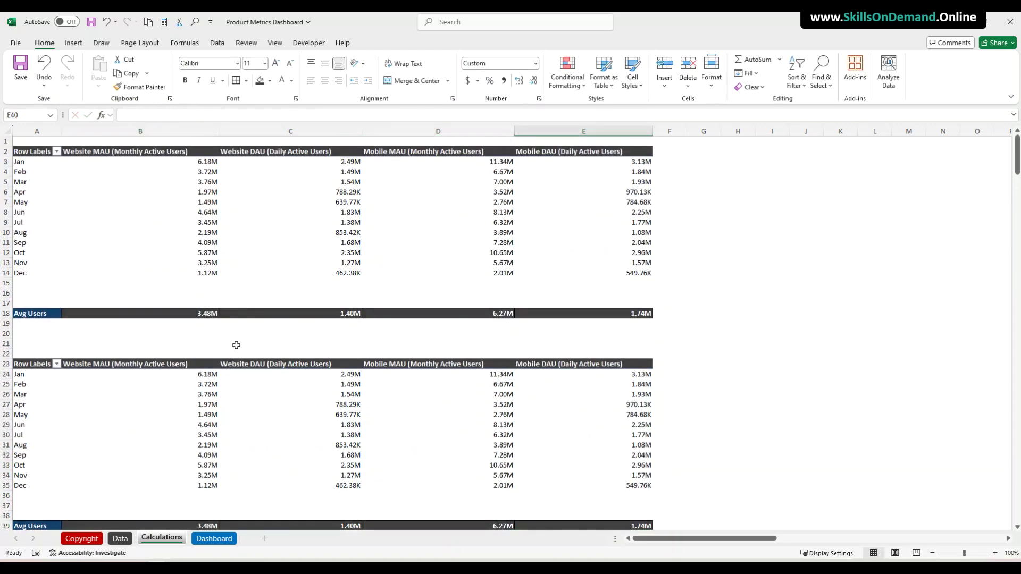
double_click(199, 313)
key("Return")
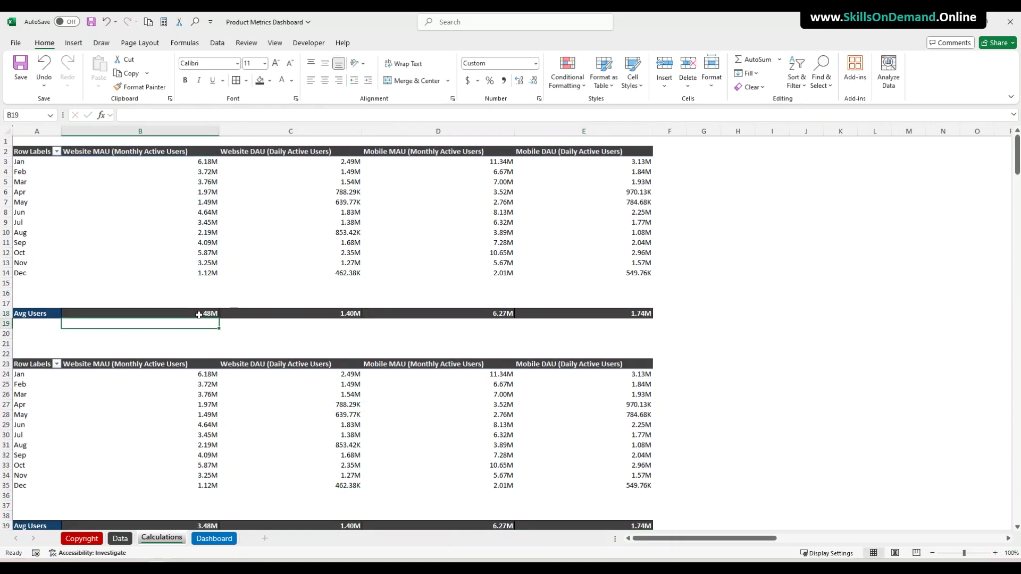
double_click(327, 313)
key("Return")
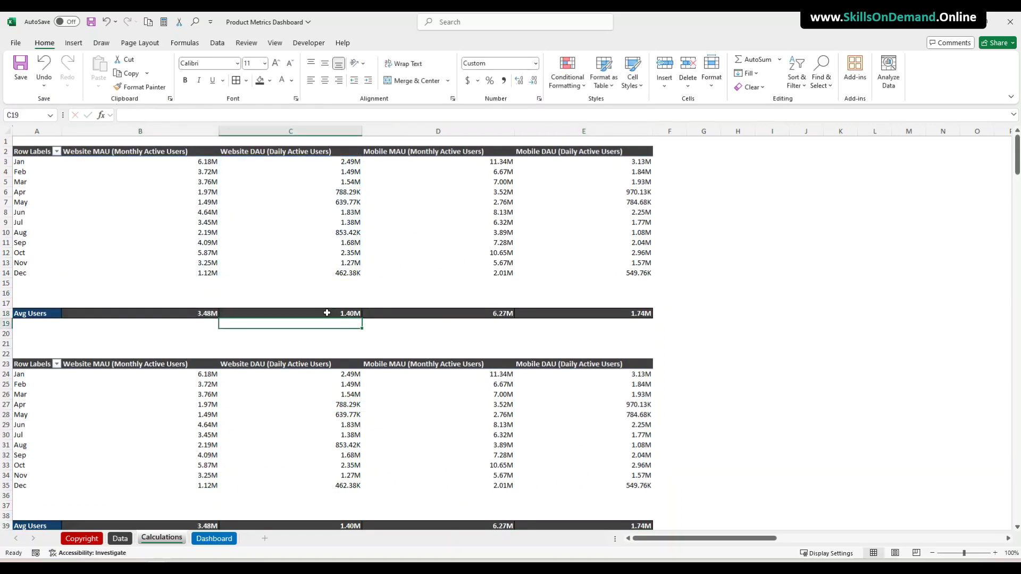
double_click(501, 314)
key("Return")
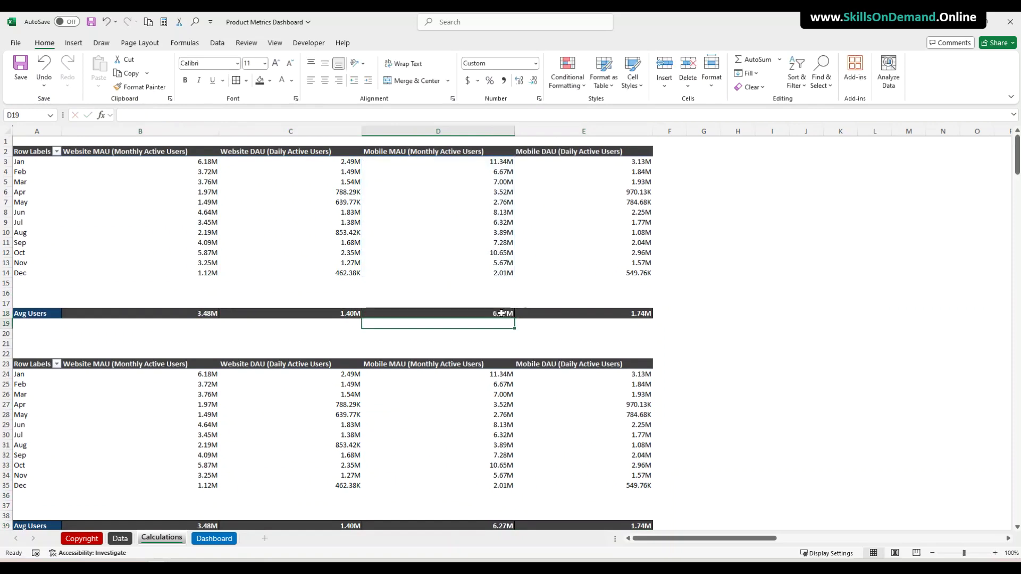
double_click(601, 313)
key("Return")
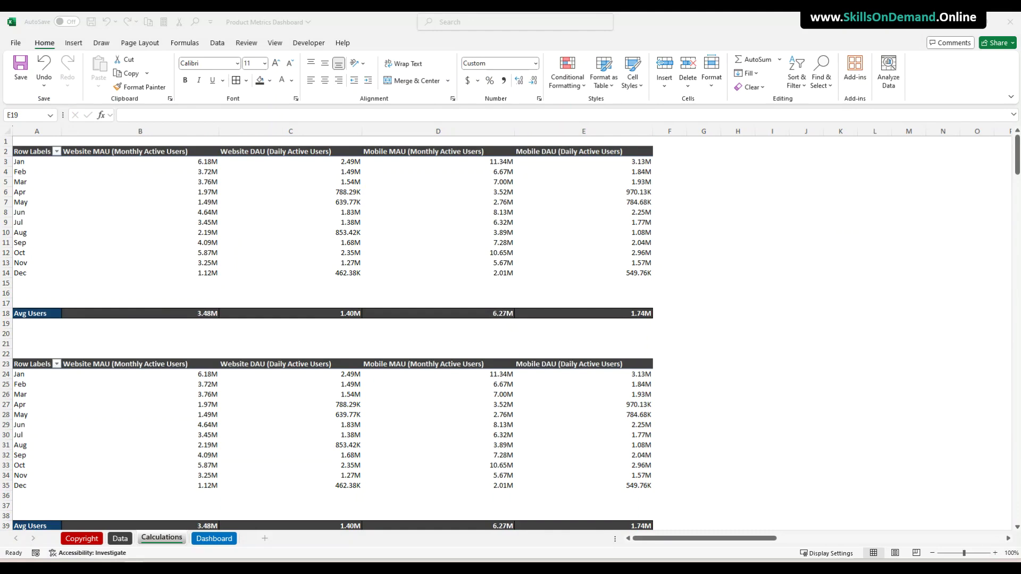
Enter the bold label Not_Linked_1 in cell A21 above the copied PivotTable
left_click(30, 344)
type("Not Linked_1")
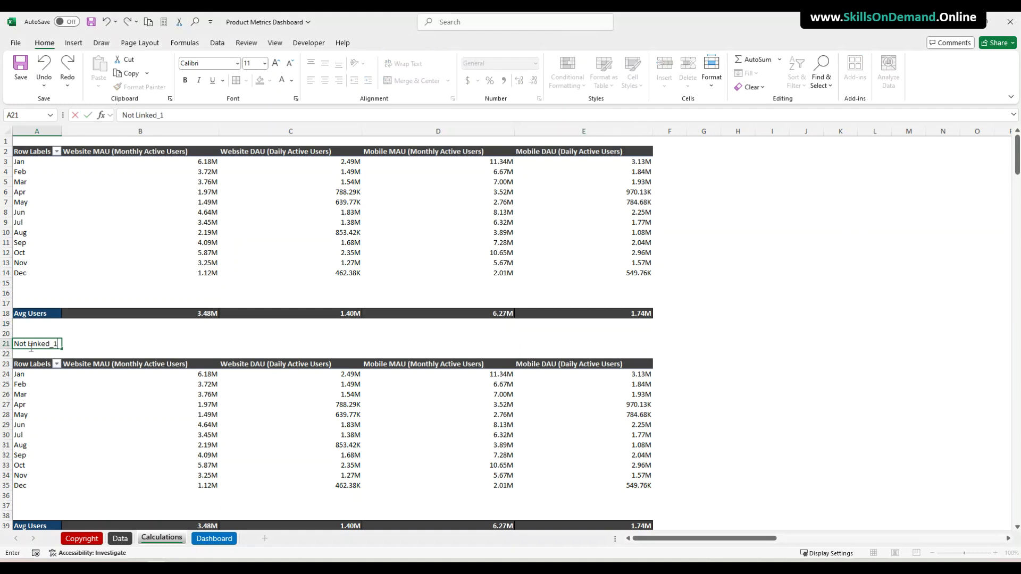
key("BackSpace")
type("_")
key("Return")
left_click(44, 338)
left_click(45, 343)
key("ctrl+b")
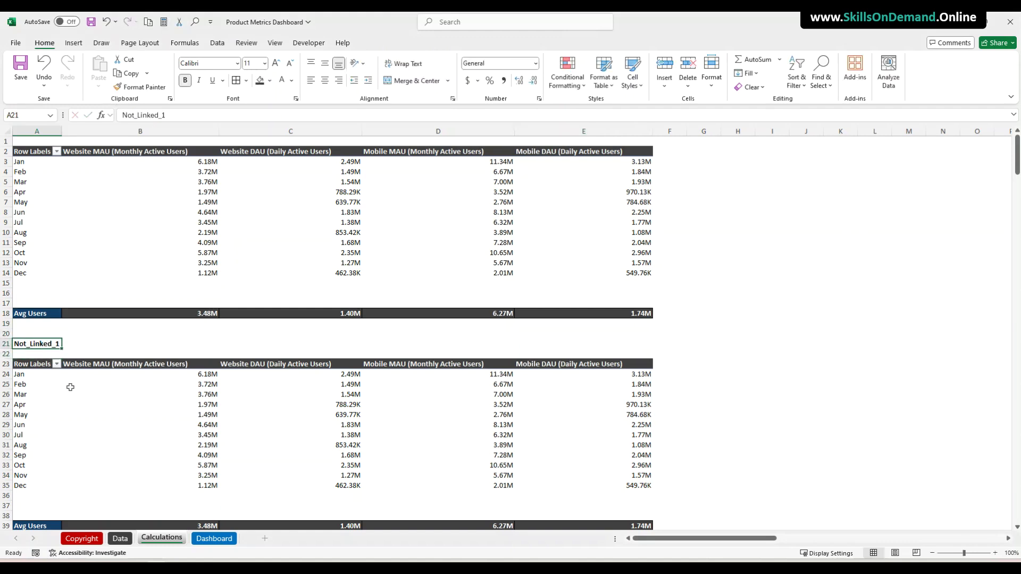
left_click(728, 406)
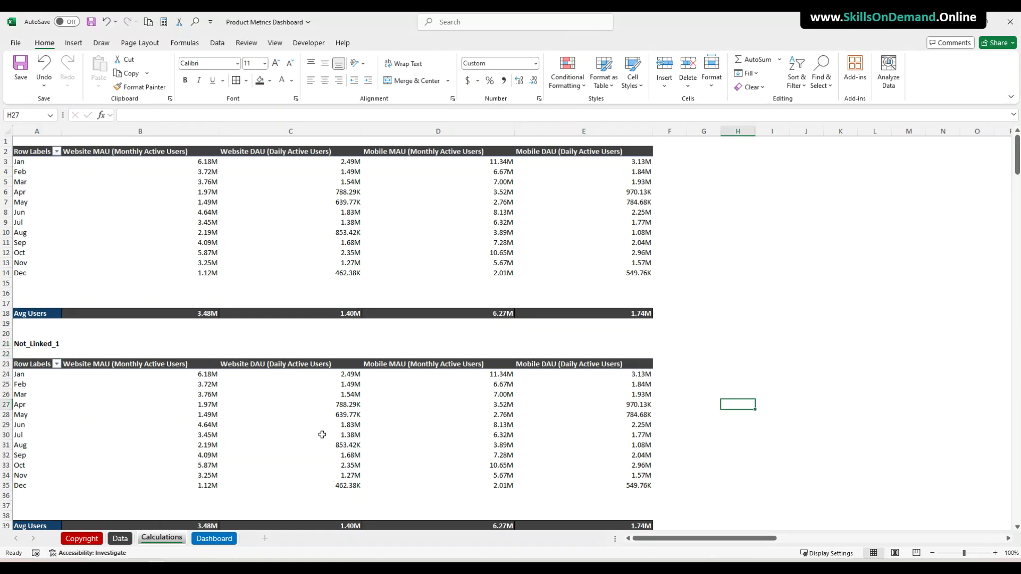
Rename the copied PivotTable starting at A23 as Not_Linked_1
left_click(206, 424)
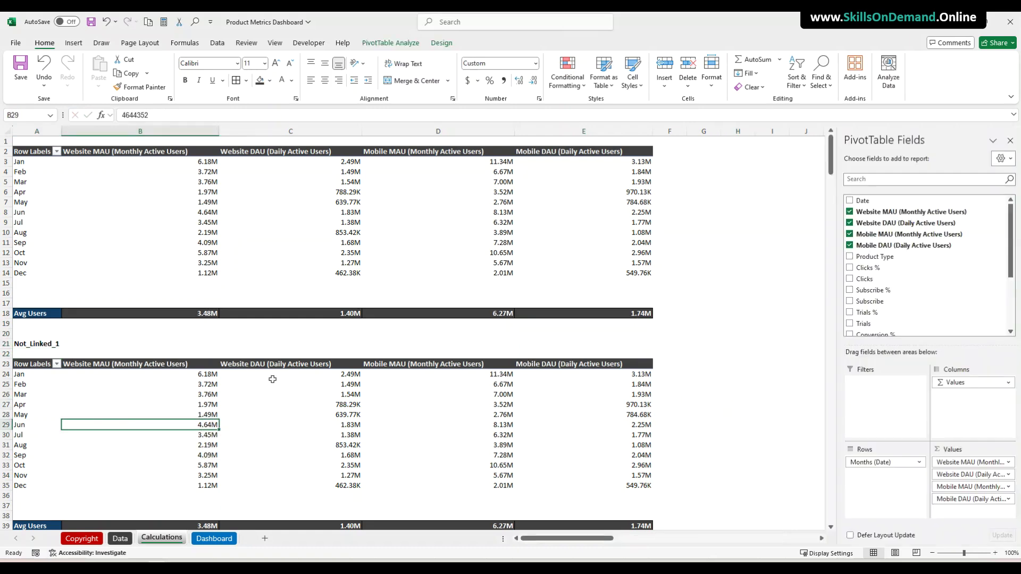
left_click(411, 43)
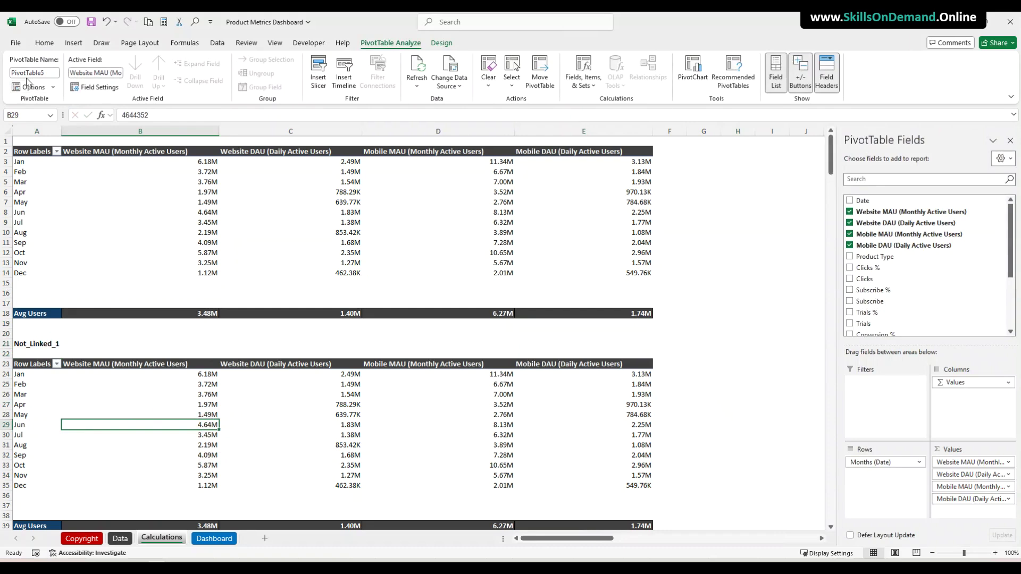
left_click(52, 74)
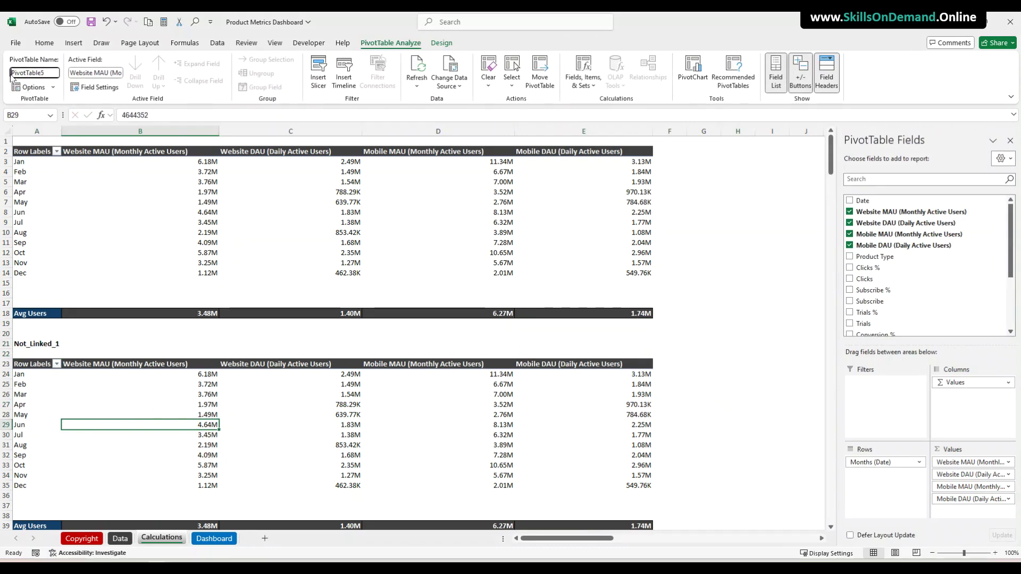
type("Not_Linked_1")
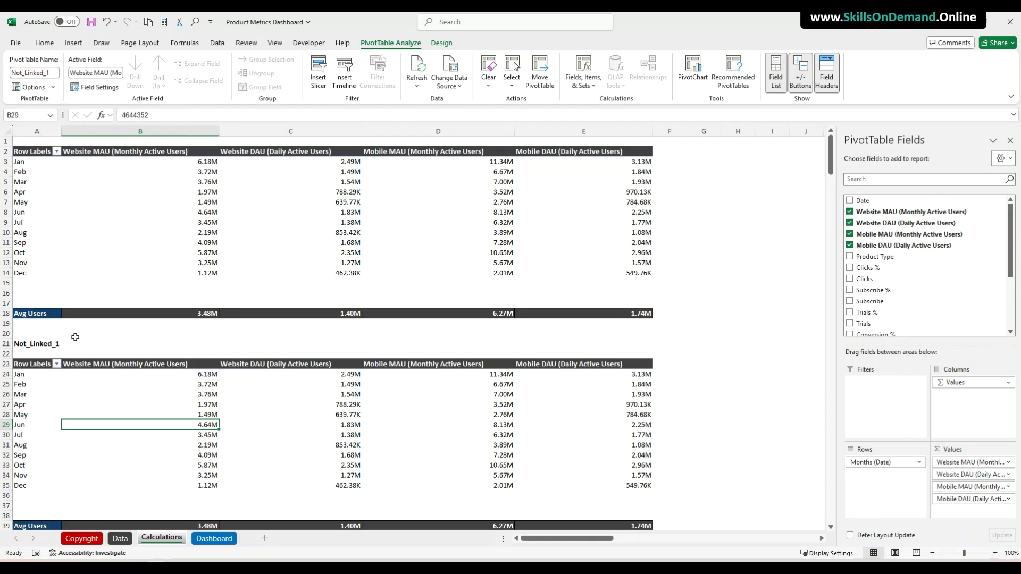
left_click(712, 343)
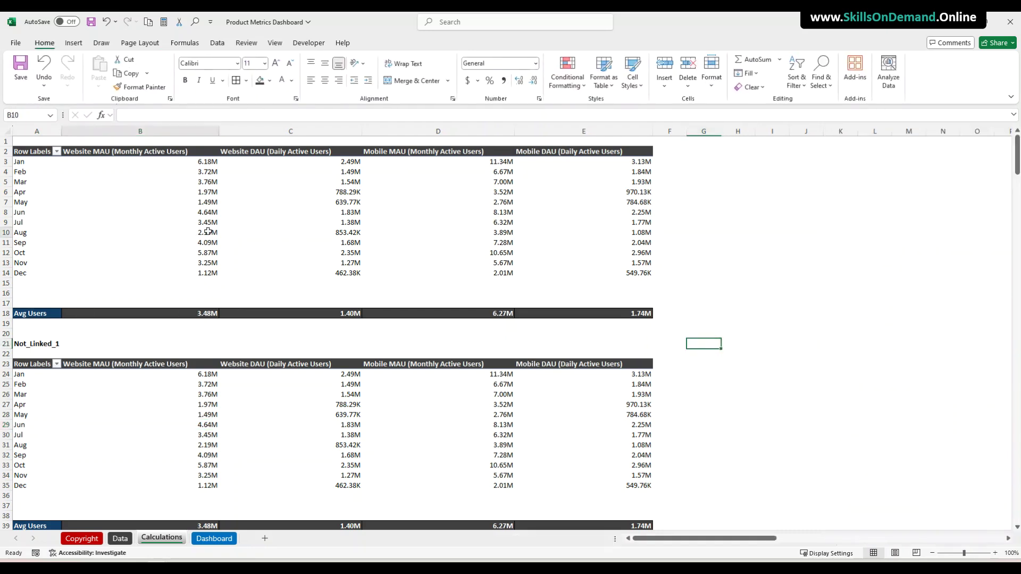
Compare the PivotTable names of the original table and its copy
left_click(209, 232)
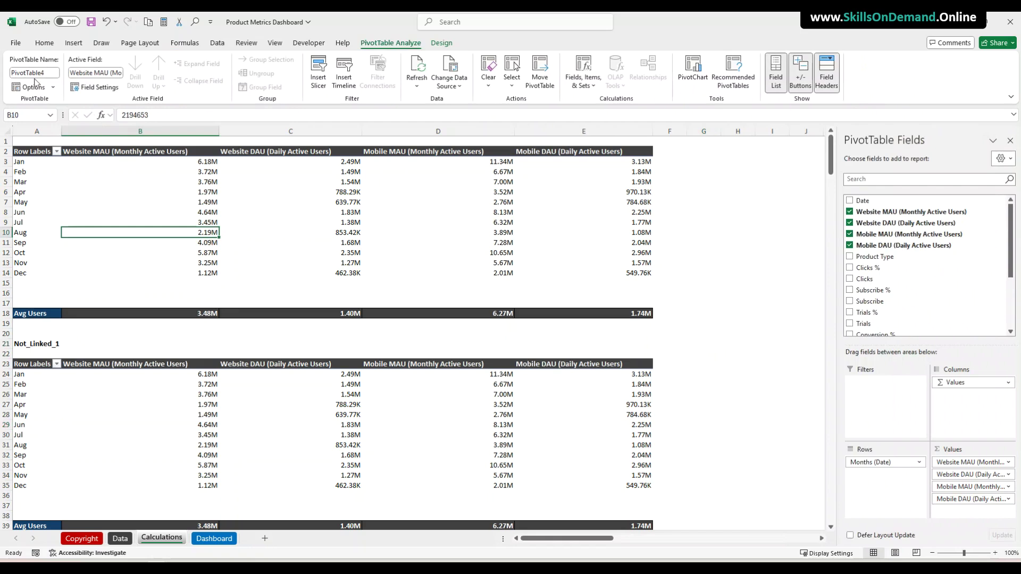
left_click(204, 394)
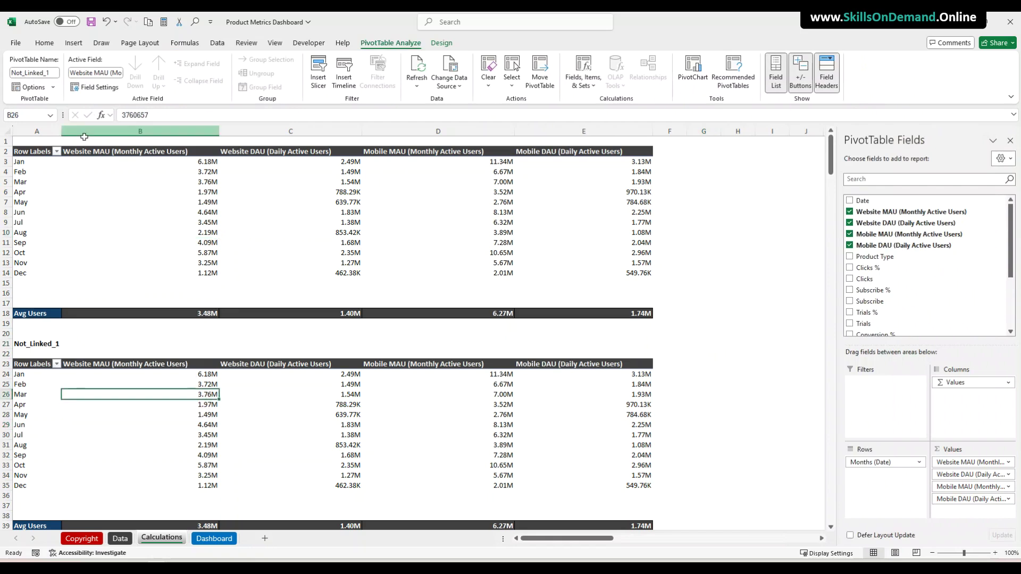
left_click(737, 333)
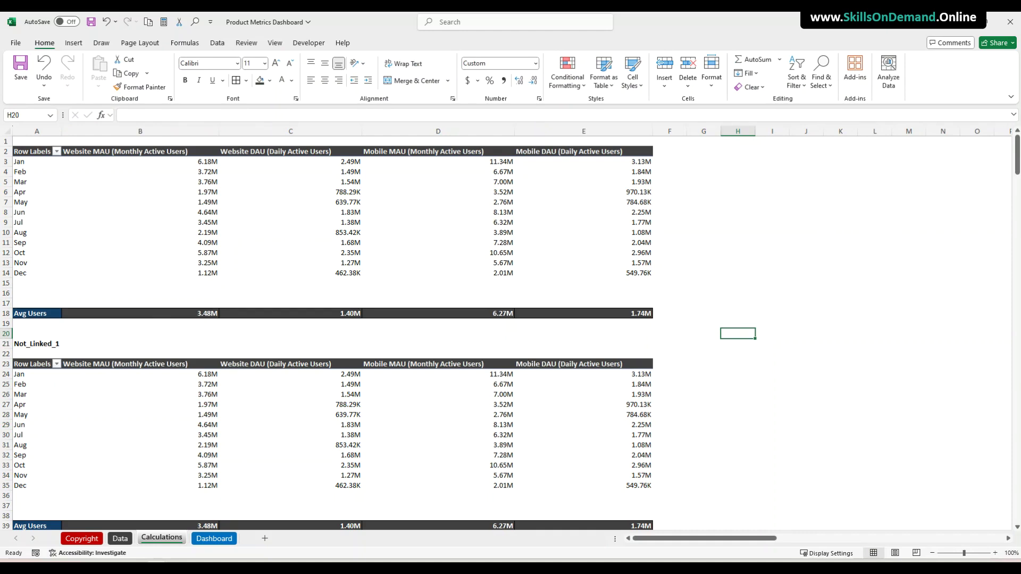
key("alt+Tab")
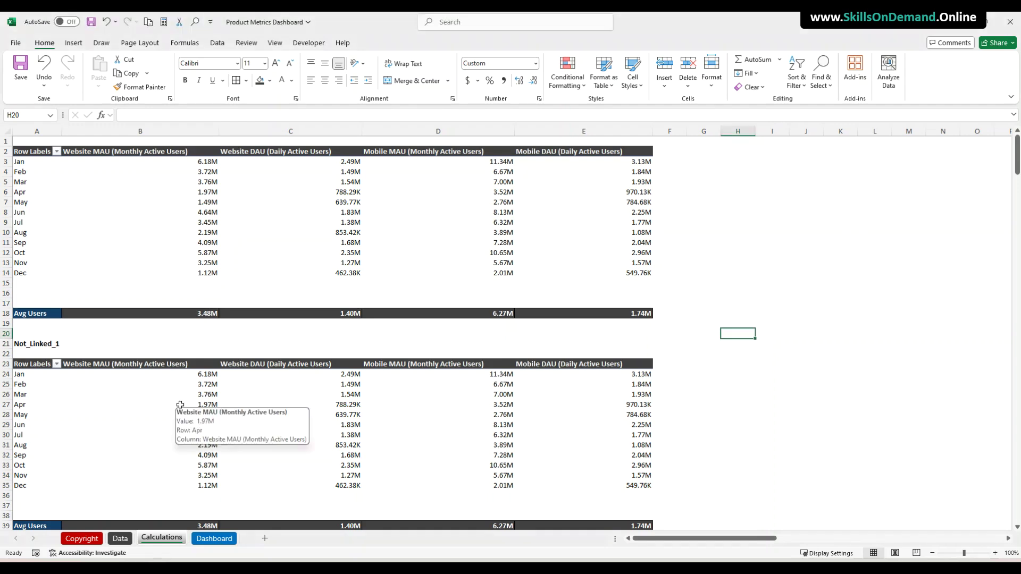
Copy the Avg Users label from A18 into cell G2 and widen column G
left_click(738, 211)
left_click(35, 316)
key("ctrl+c")
left_click(704, 152)
key("ctrl+v")
left_click(729, 193)
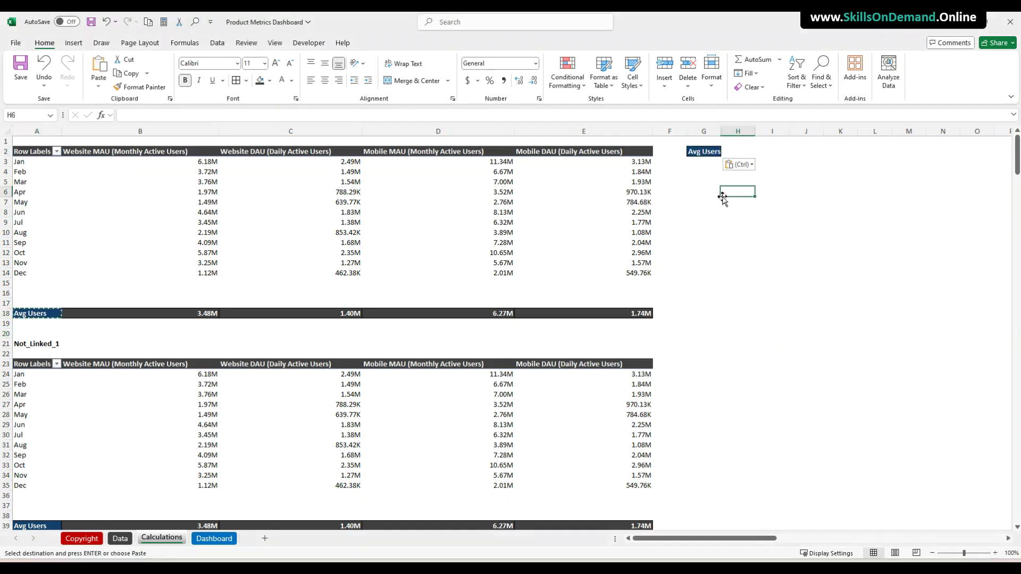
left_click_drag(721, 131, 792, 140)
left_click(733, 222)
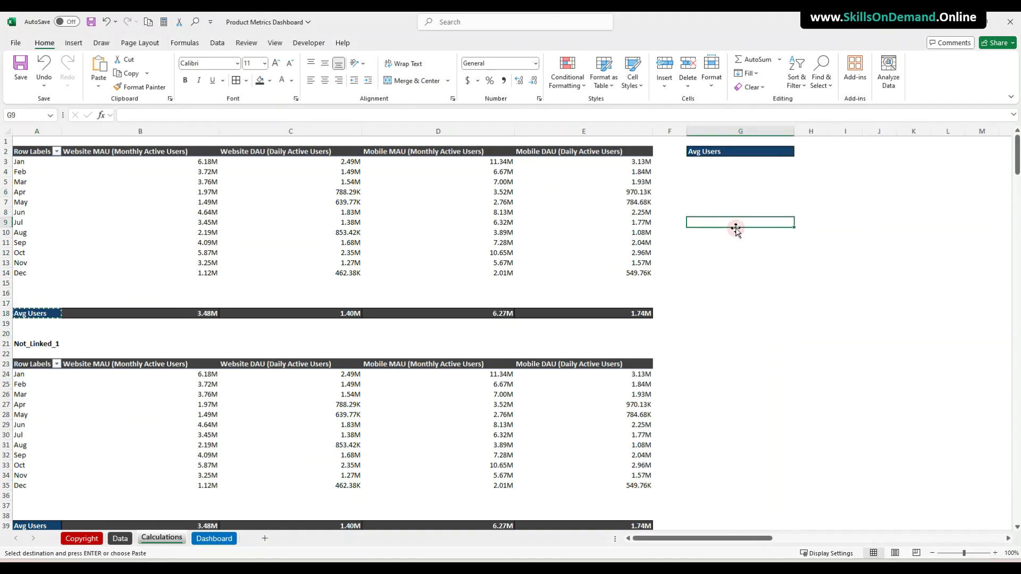
Copy the Website MAU (Monthly Active Users) header from B2 and paste it as values into G4
left_click(104, 152)
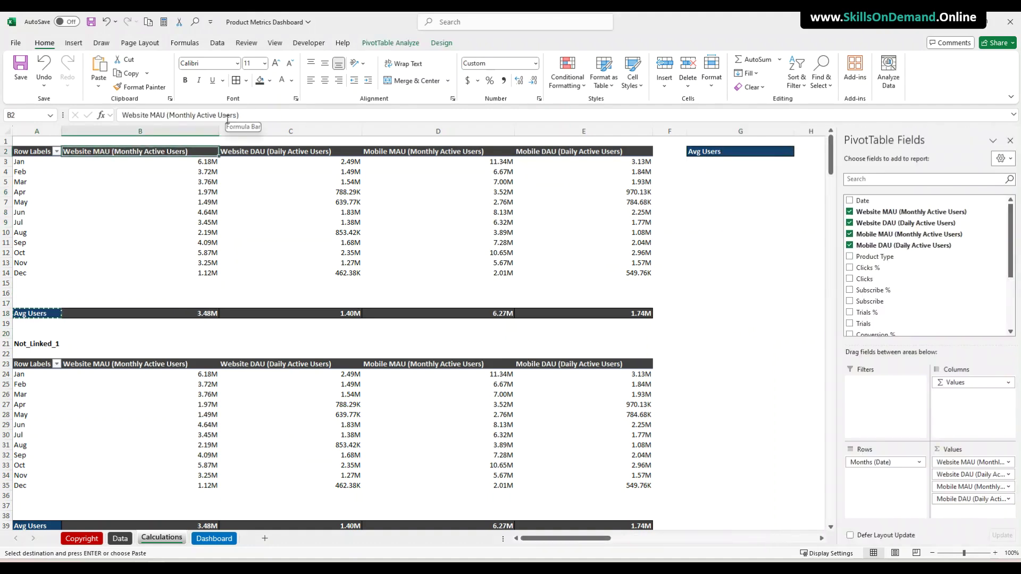
key("ctrl+c")
left_click(703, 171)
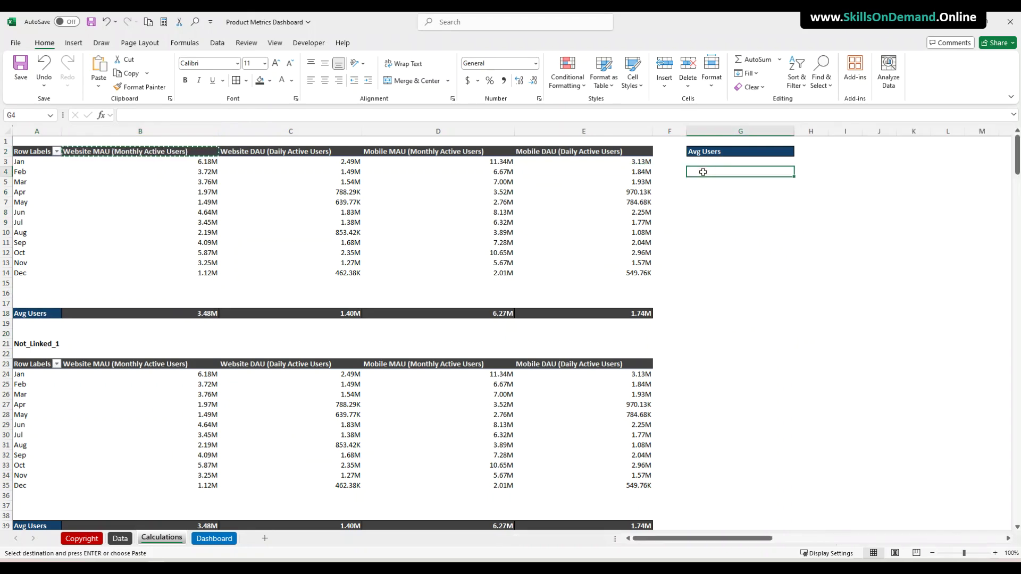
right_click(703, 171)
left_click(749, 245)
left_click(749, 244)
Copy the Website DAU (Daily Active Users) header from C2 and paste it as values into G5
left_click(260, 152)
left_click(259, 152)
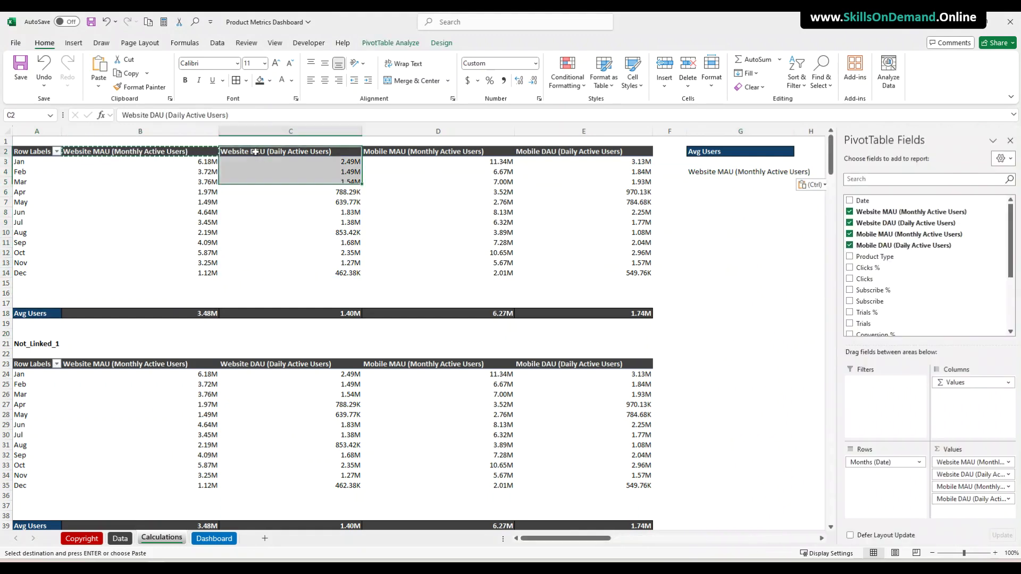
key("ctrl+c")
right_click(716, 183)
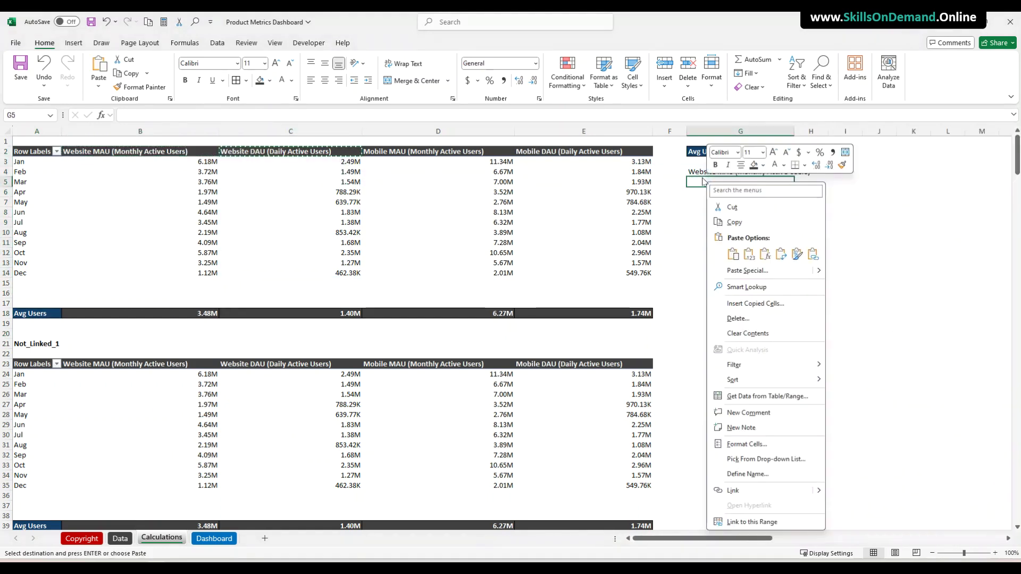
left_click(752, 251)
left_click(705, 241)
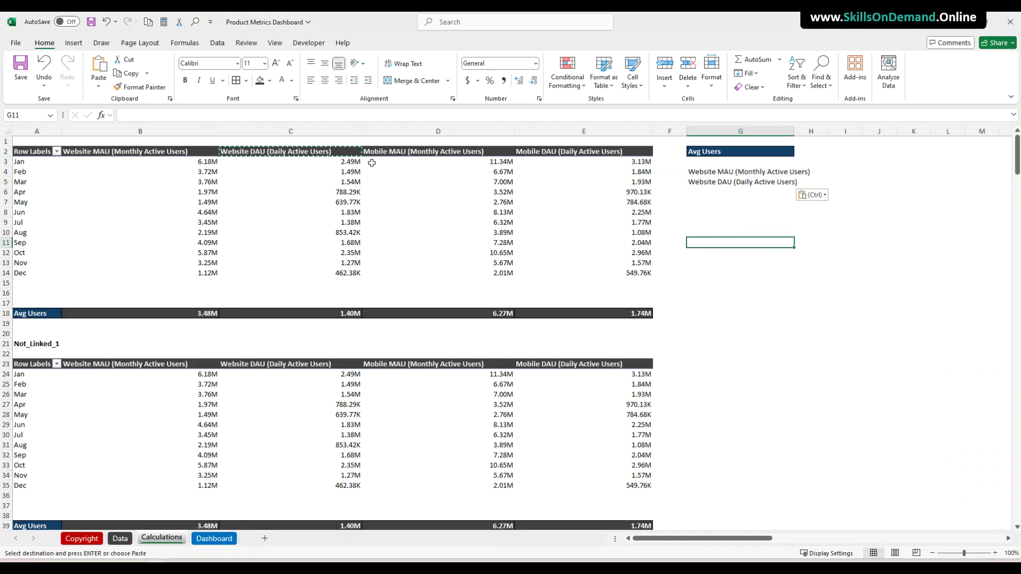
Copy the text of the Mobile MAU (Monthly Active Users) header in D2 into G6
left_click(392, 151)
left_click_drag(239, 116, 122, 115)
key("ctrl+c")
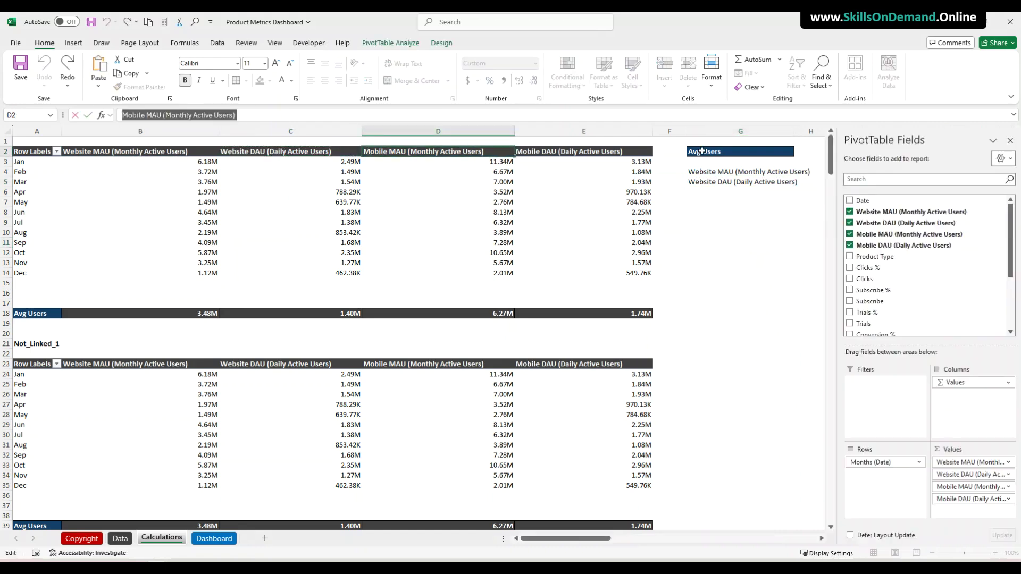
key("Return")
left_click(695, 193)
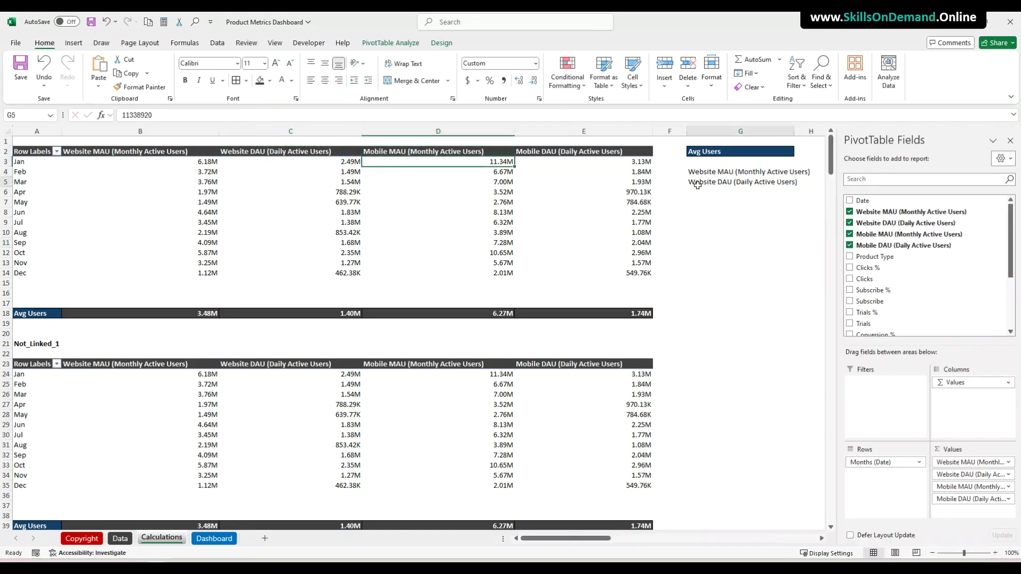
right_click(696, 194)
key("Escape")
right_click(697, 195)
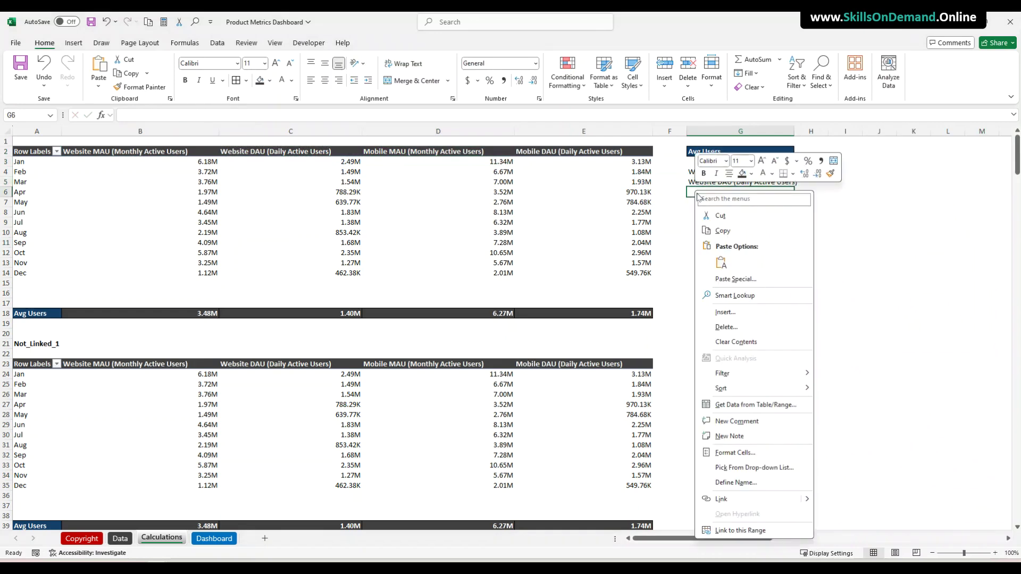
left_click(721, 263)
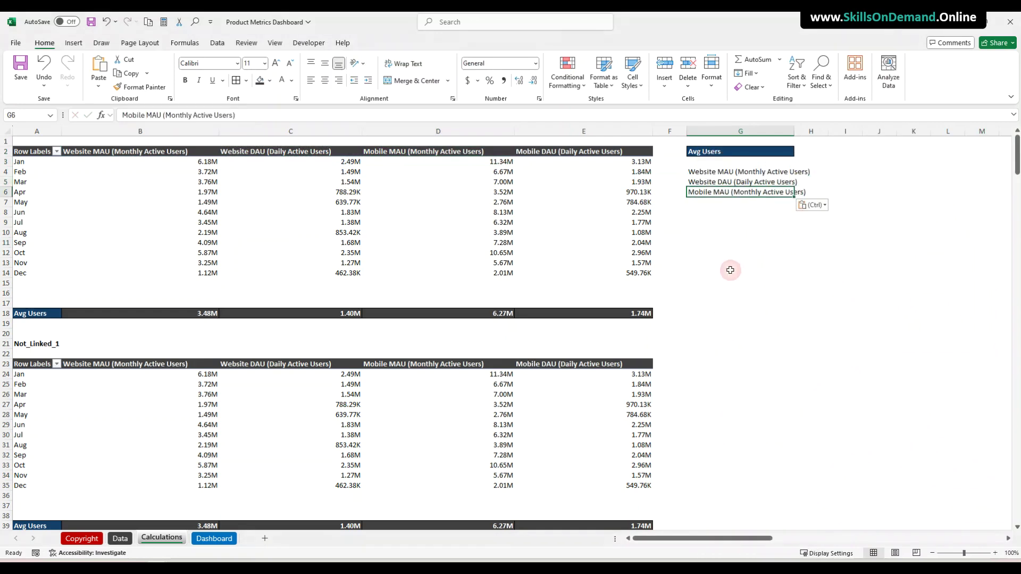
Copy the text of the Mobile DAU (Daily Active Users) header in E2 into G7 and widen column G to fit the labels
left_click(534, 158)
triple_click(236, 113)
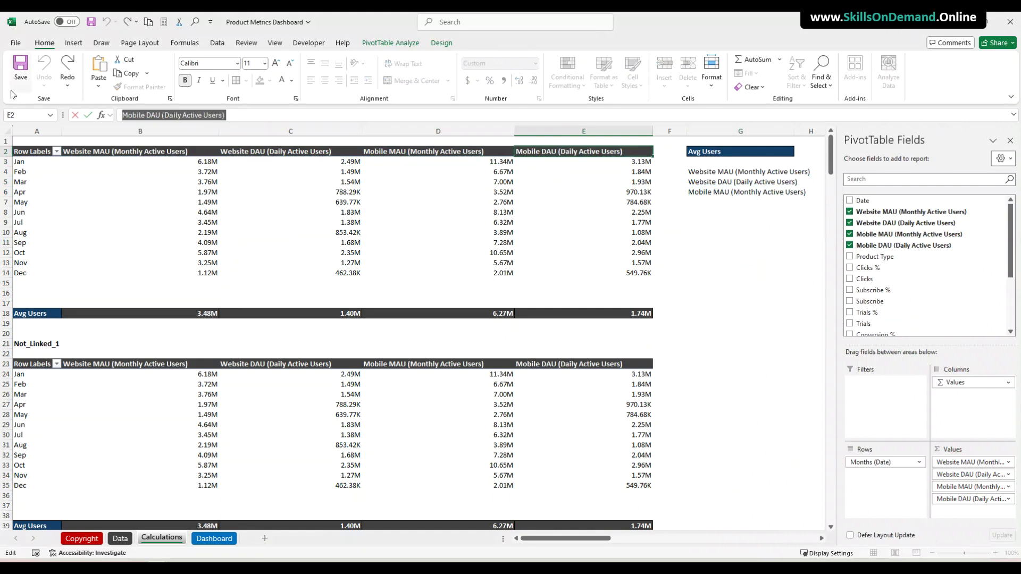
left_click(749, 243)
left_click(721, 203)
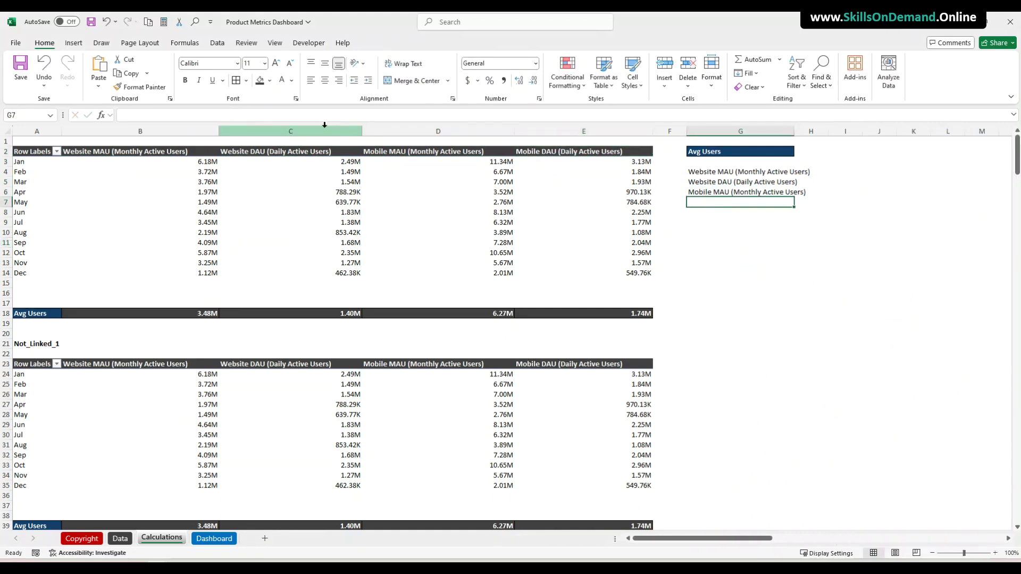
left_click(302, 115)
key("ctrl+v")
key("Return")
left_click_drag(794, 131, 826, 132)
Format the four metric labels in G4:G7 with a near-black fill and white font
left_click_drag(727, 172, 727, 204)
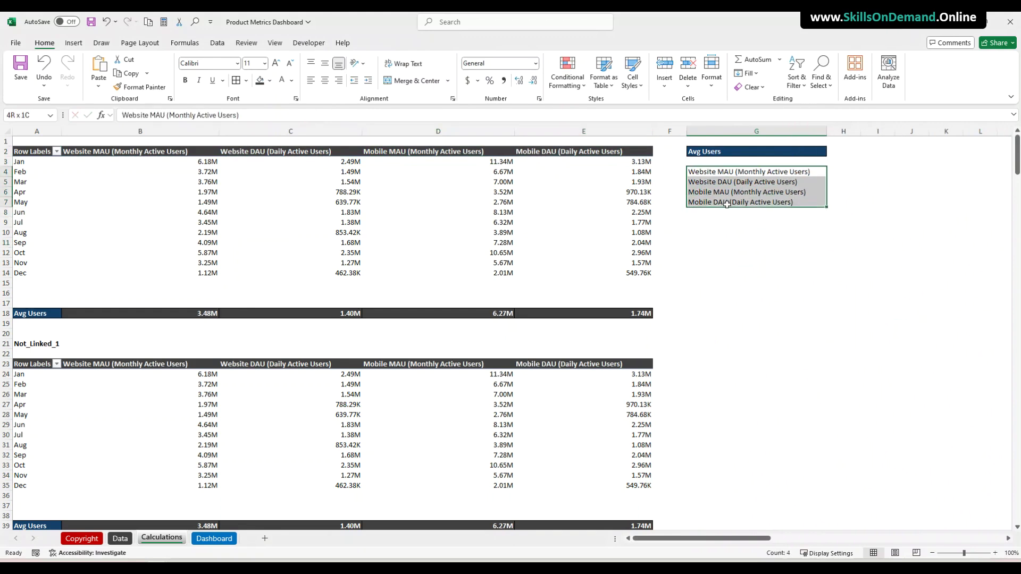
left_click(270, 81)
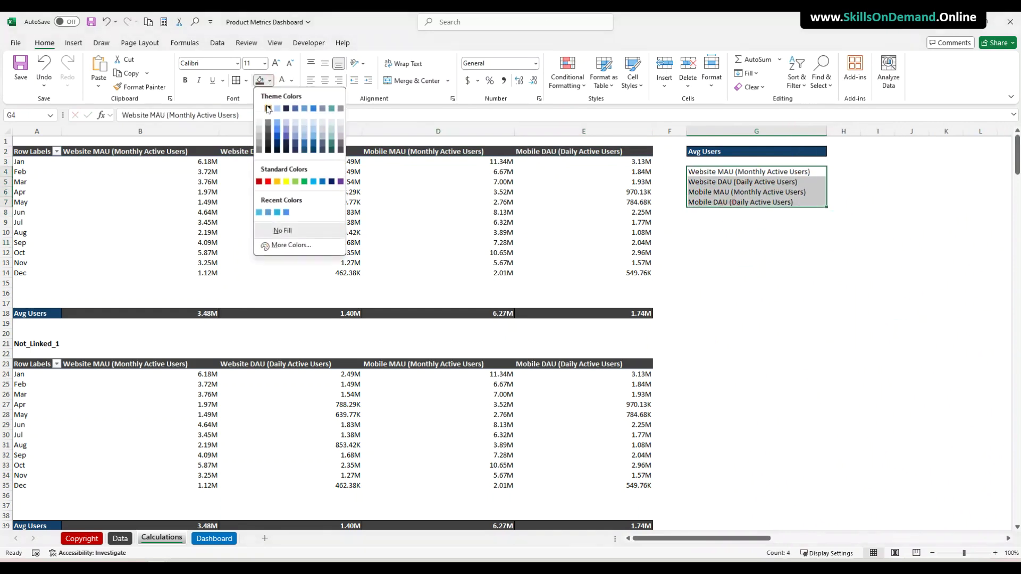
left_click(268, 144)
left_click(282, 80)
left_click(728, 231)
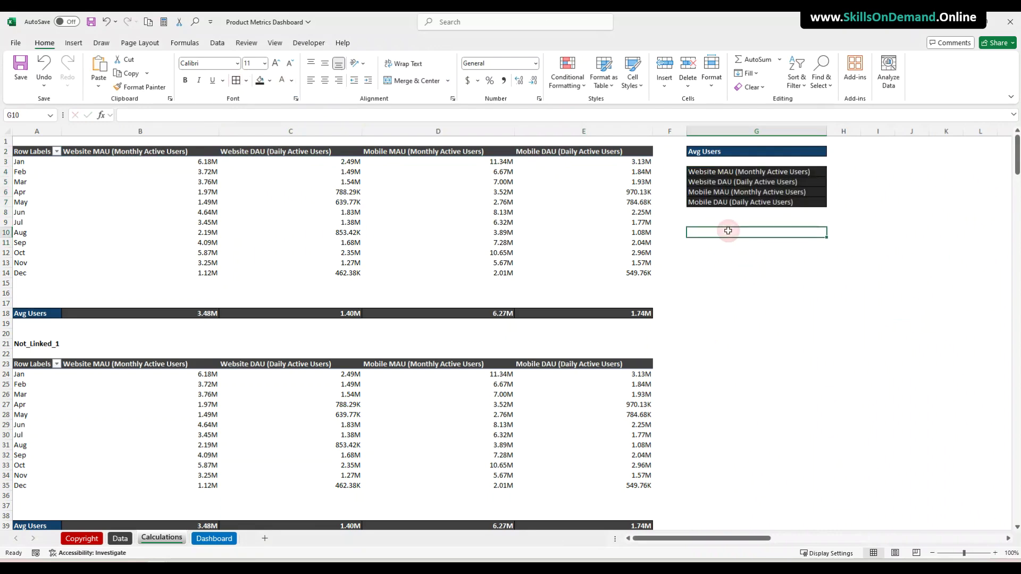
Apply all borders to the empty cells H4:I7 beside the metric labels
left_click_drag(843, 171, 849, 205)
left_click_drag(859, 170, 876, 192)
left_click(235, 80)
left_click(721, 292)
Enter the column headers Values in H2 and % in I2
left_click(842, 153)
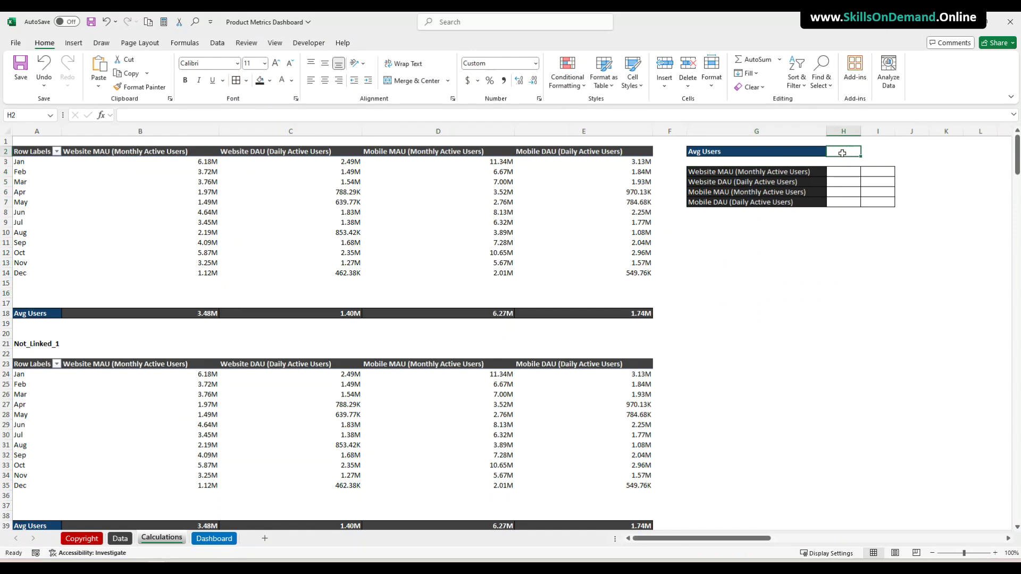
type("Values")
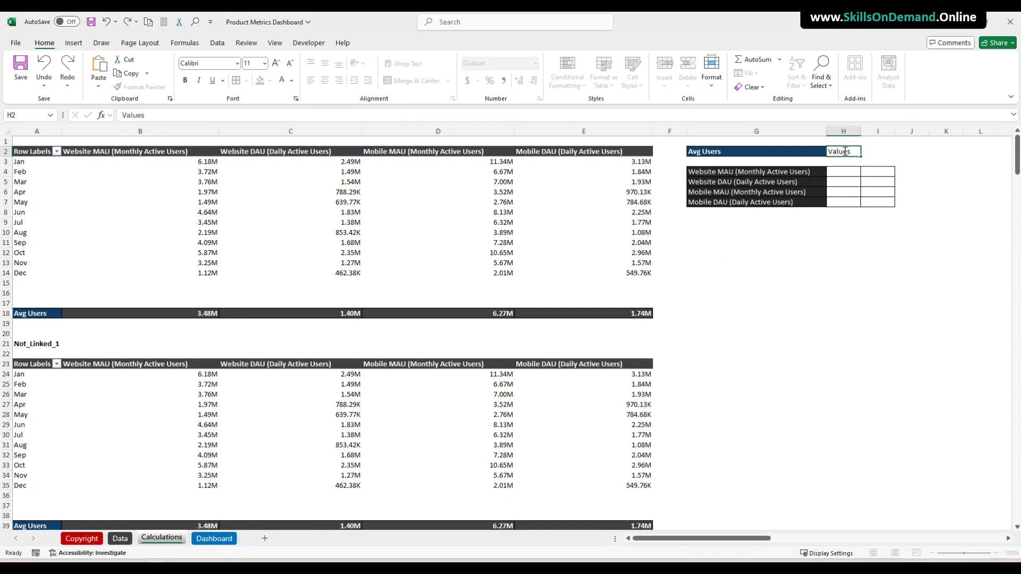
key("Tab")
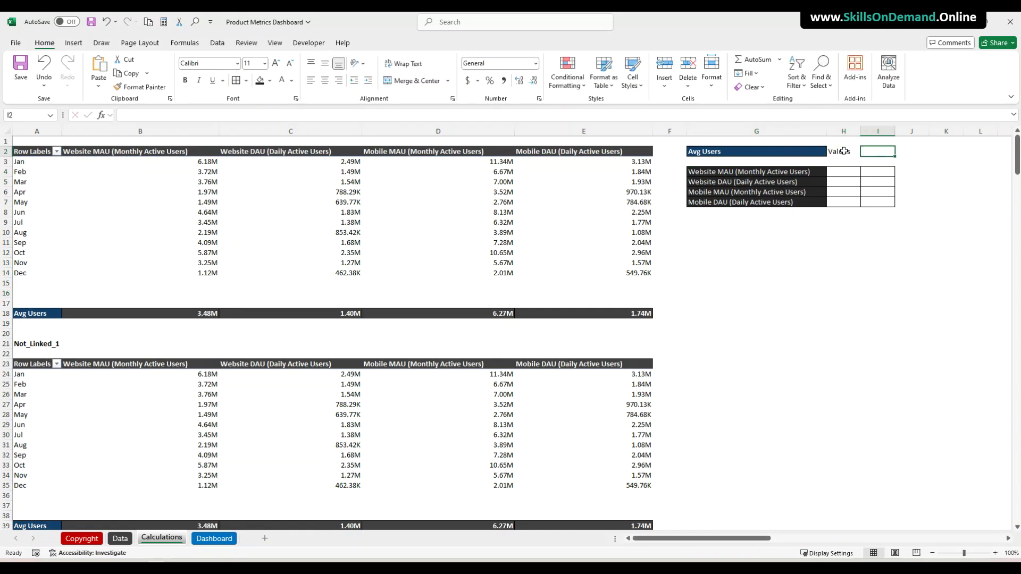
type("%")
key("Tab")
Format the headers in H2:I2 with a near-black fill and bold white font
left_click(844, 151)
left_click_drag(843, 151, 881, 151)
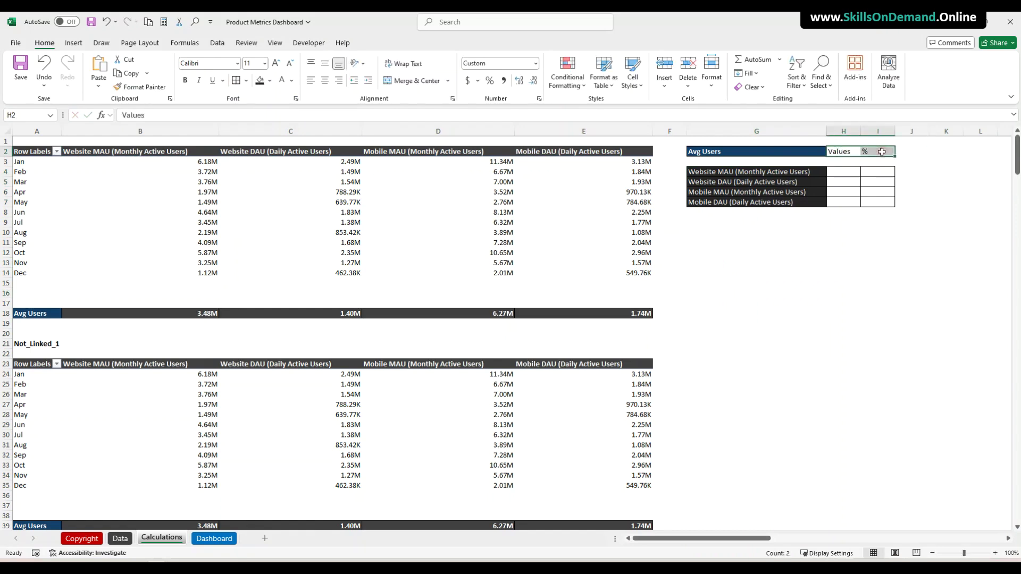
left_click(260, 81)
left_click(281, 81)
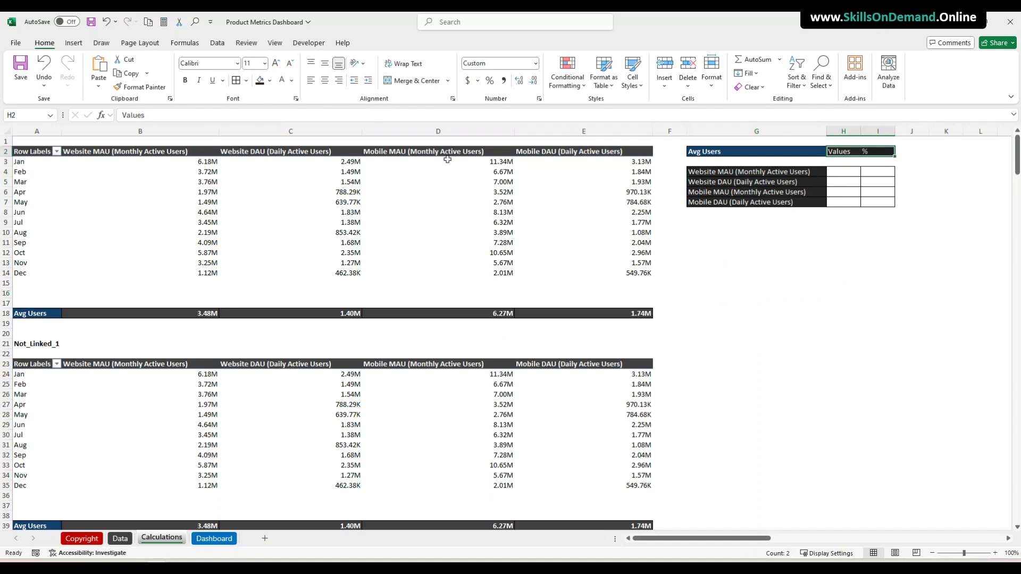
key("ctrl+b")
left_click(796, 290)
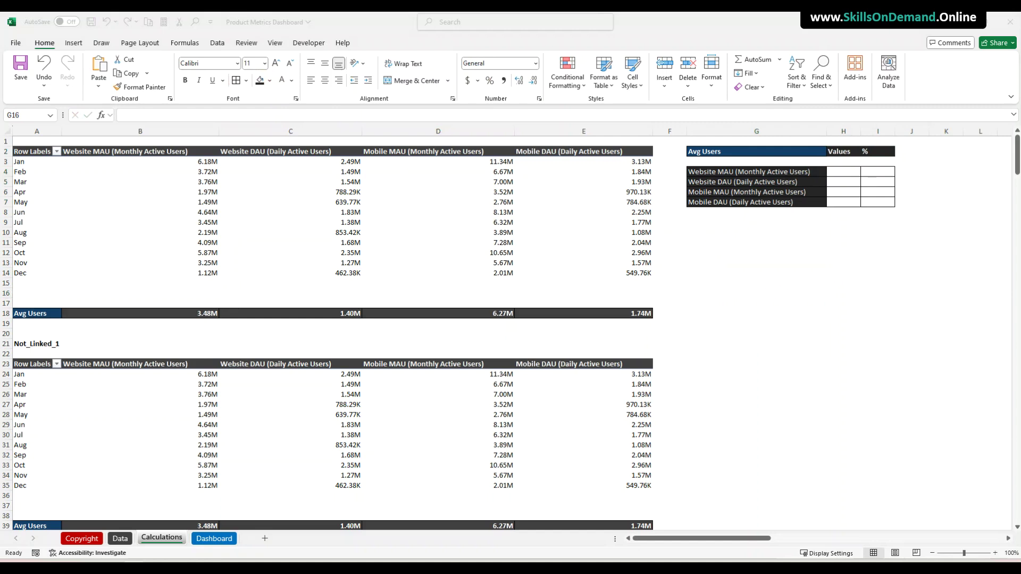
Look up the average Website MAU in H4 with =VLOOKUP($G$2,$A$2:$E$18,2,0)
left_click(843, 169)
type("=vl")
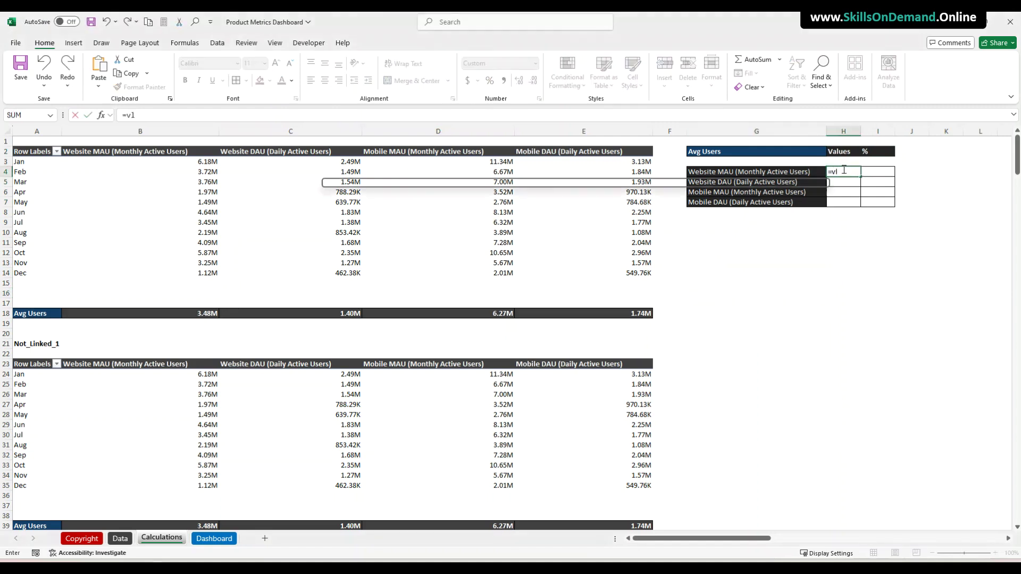
double_click(853, 183)
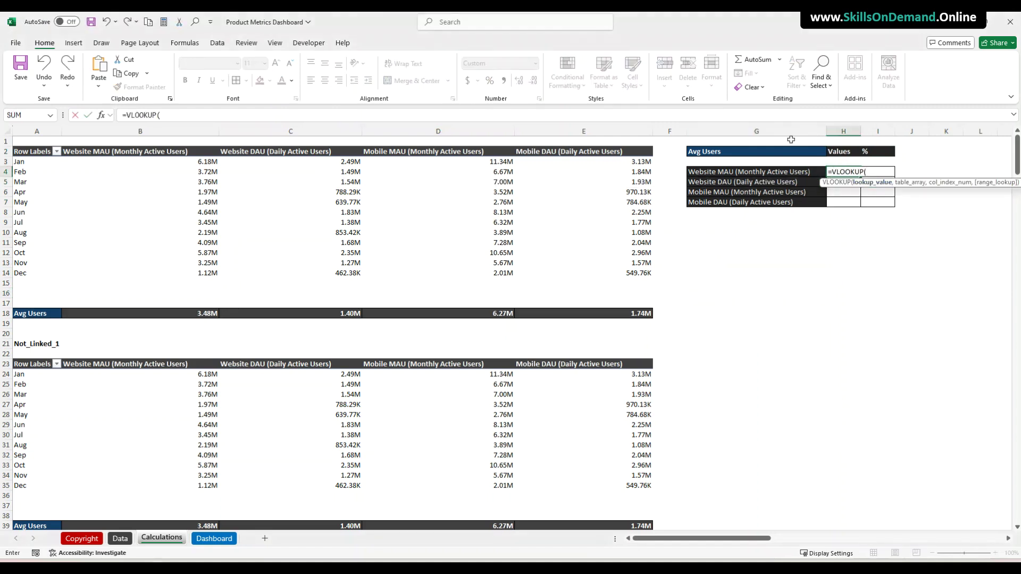
left_click(709, 151)
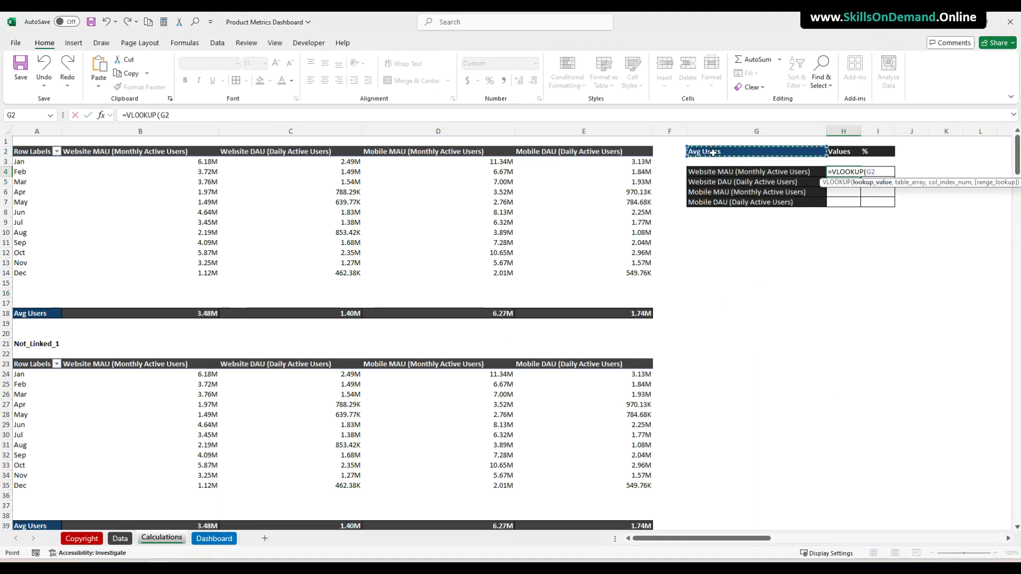
key("F4")
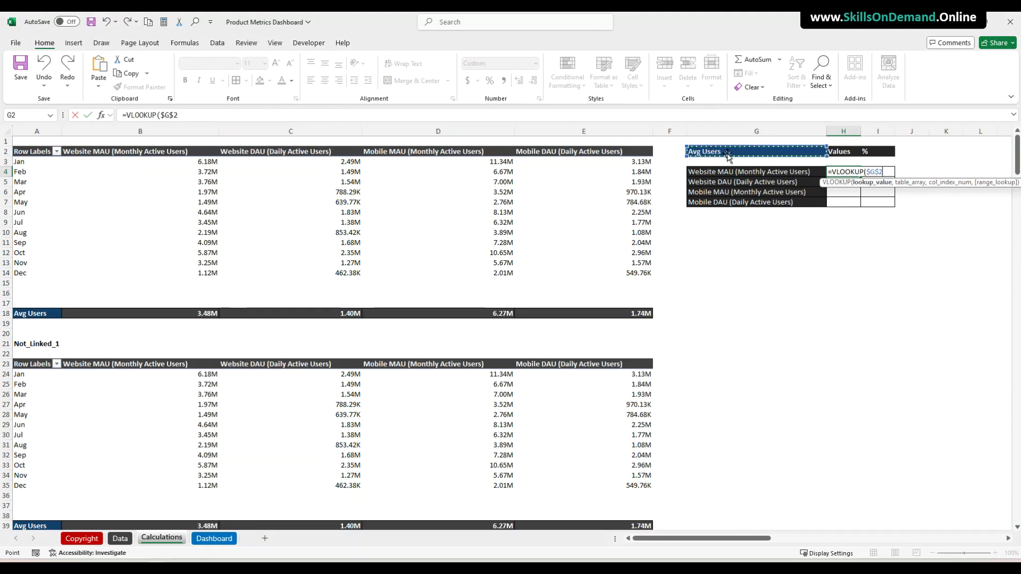
left_click(190, 113)
type(",")
left_click_drag(37, 152, 576, 315)
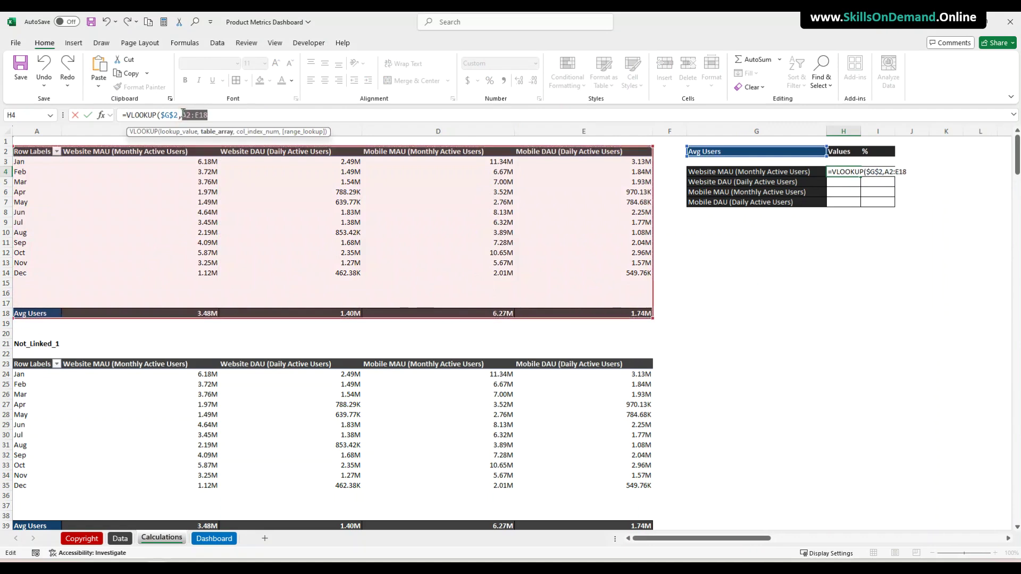
key("F4")
left_click(243, 115)
type(",2,0")
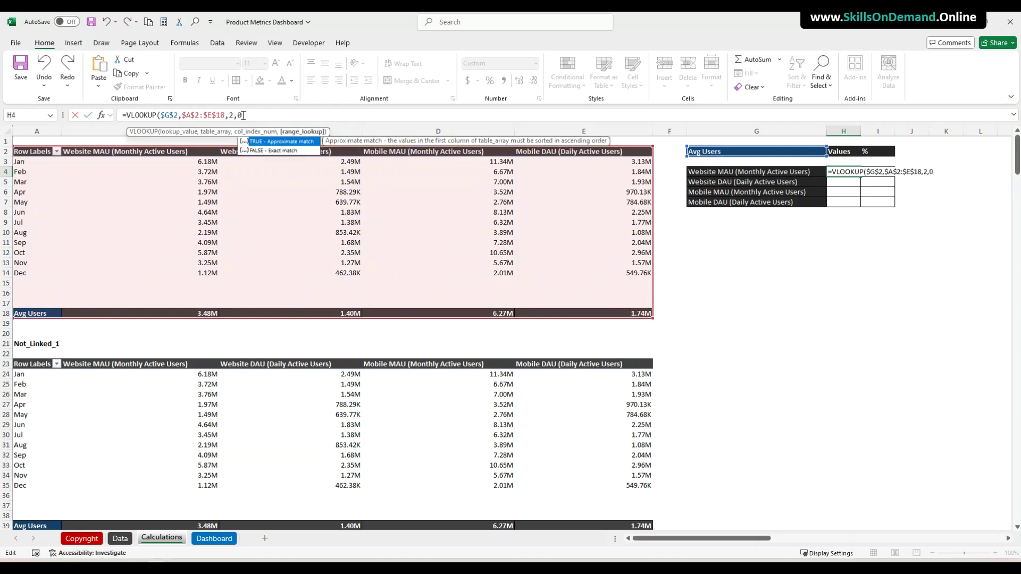
type(")")
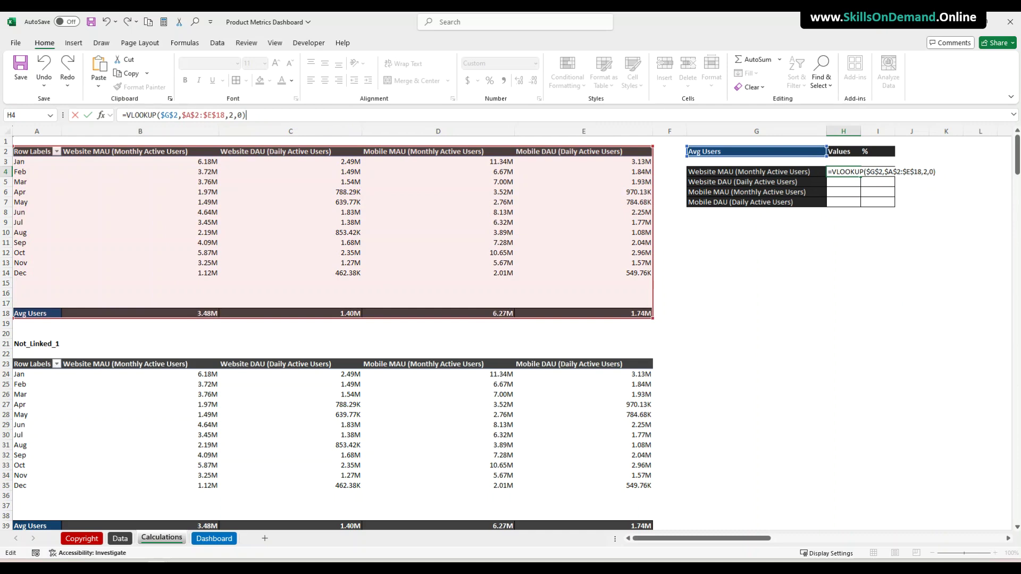
left_click(256, 121)
key("Return")
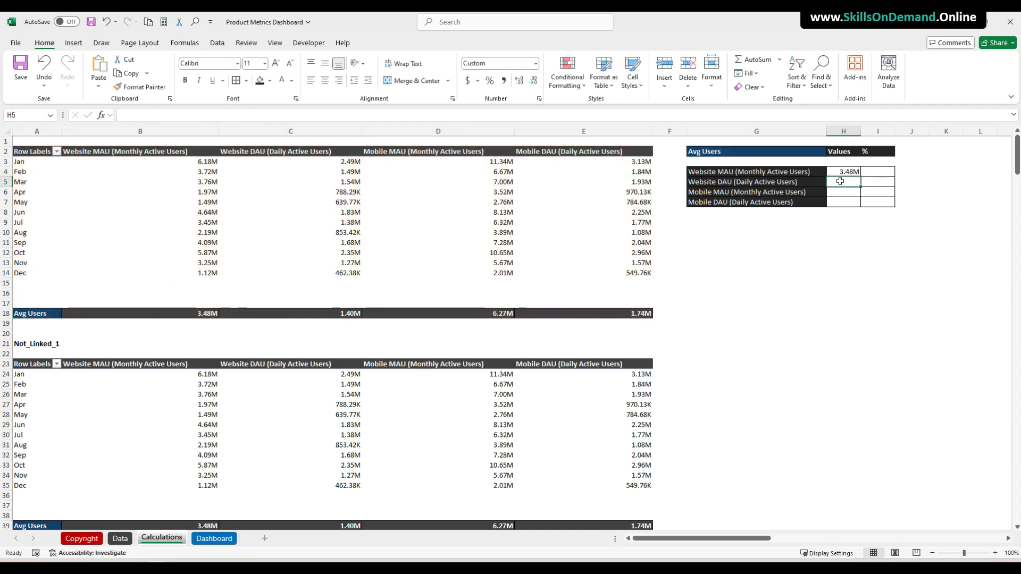
Look up the average Website DAU in H5 with =VLOOKUP($G$2,$A$2:$E$18,3,0)
type("=vl")
key("Tab")
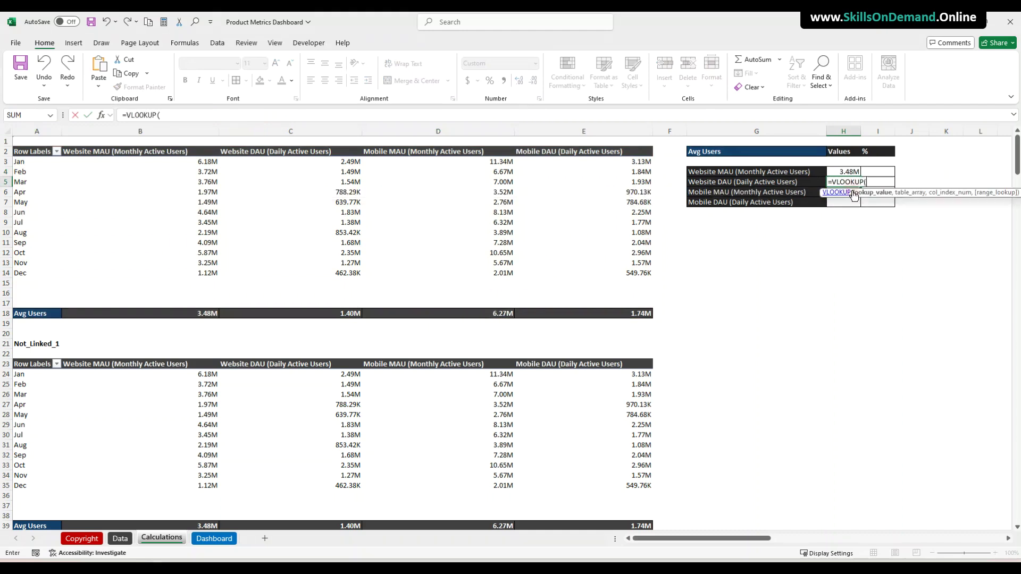
left_click(731, 151)
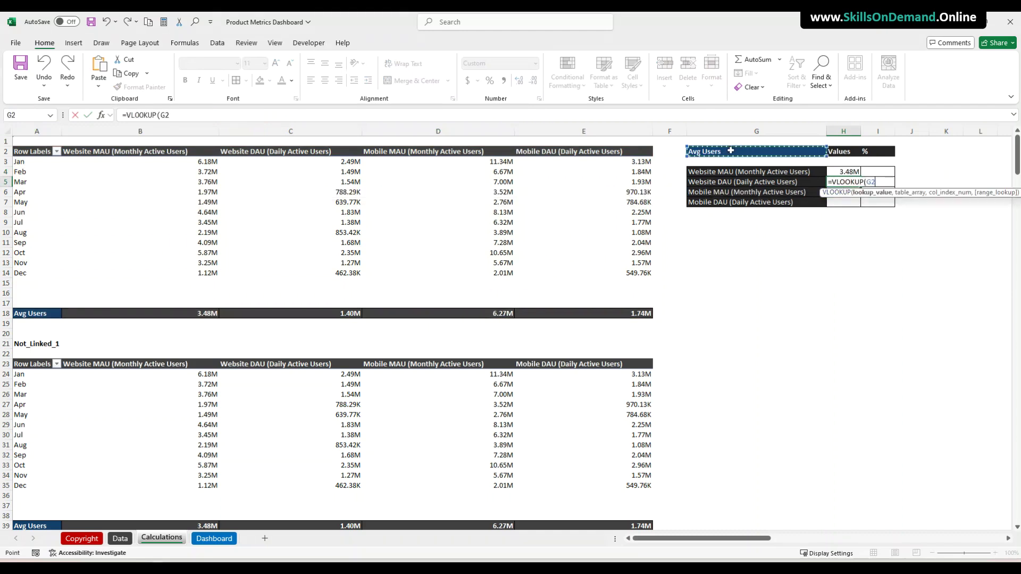
key("F4")
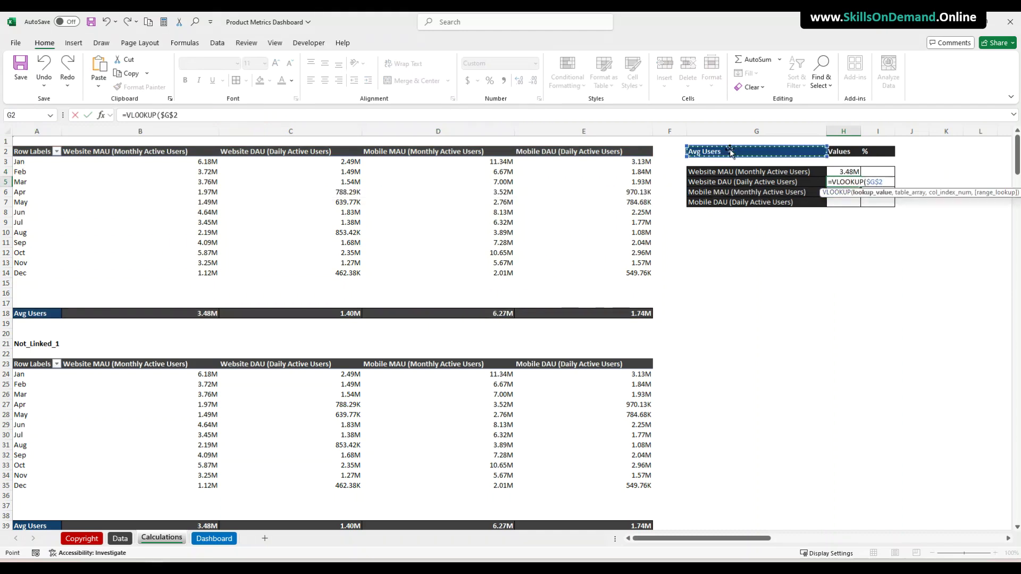
left_click_drag(48, 152, 96, 188)
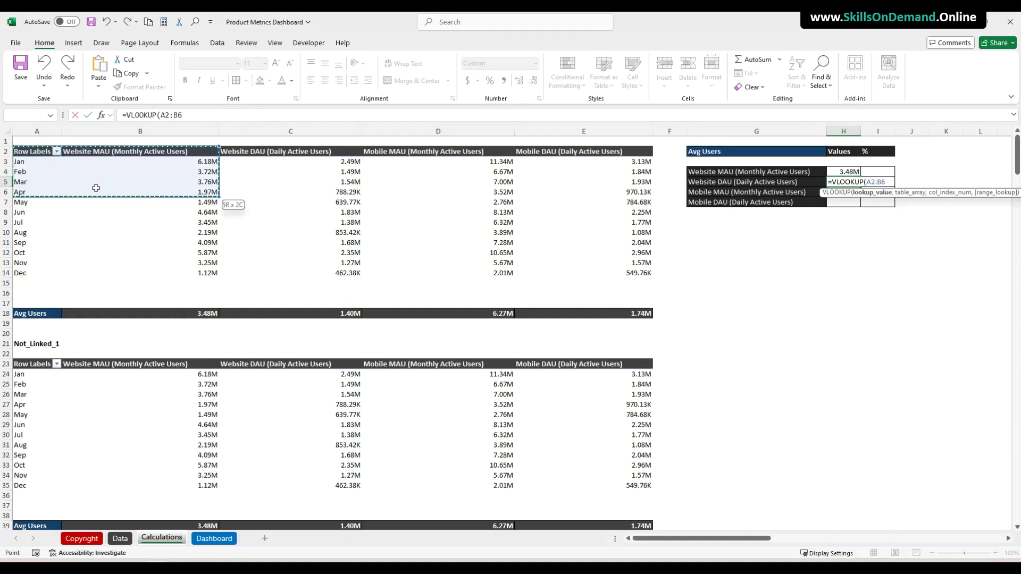
left_click(744, 152)
key("F4")
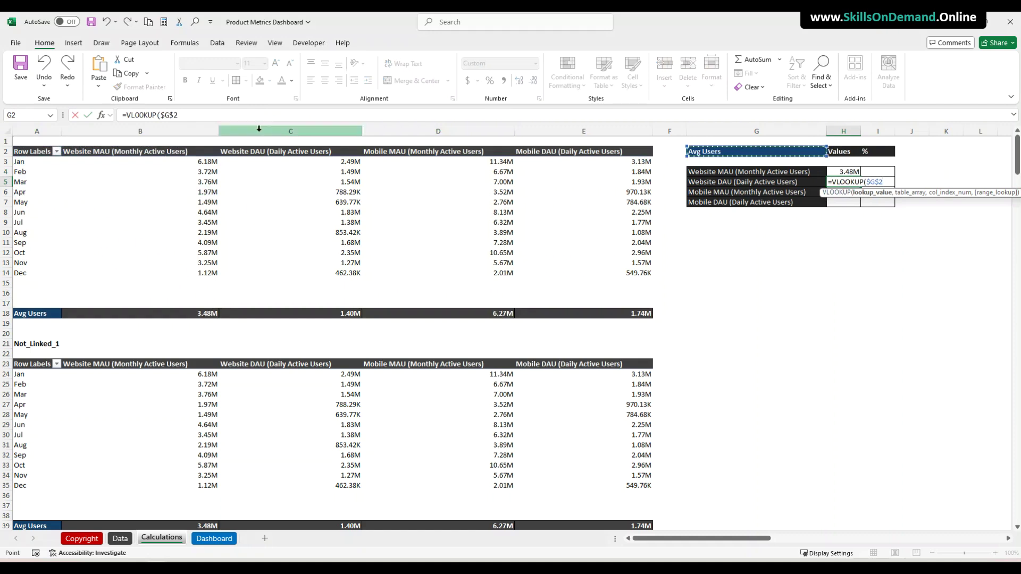
type(",")
left_click_drag(38, 147, 592, 314)
left_click_drag(211, 115, 182, 115)
key("F4")
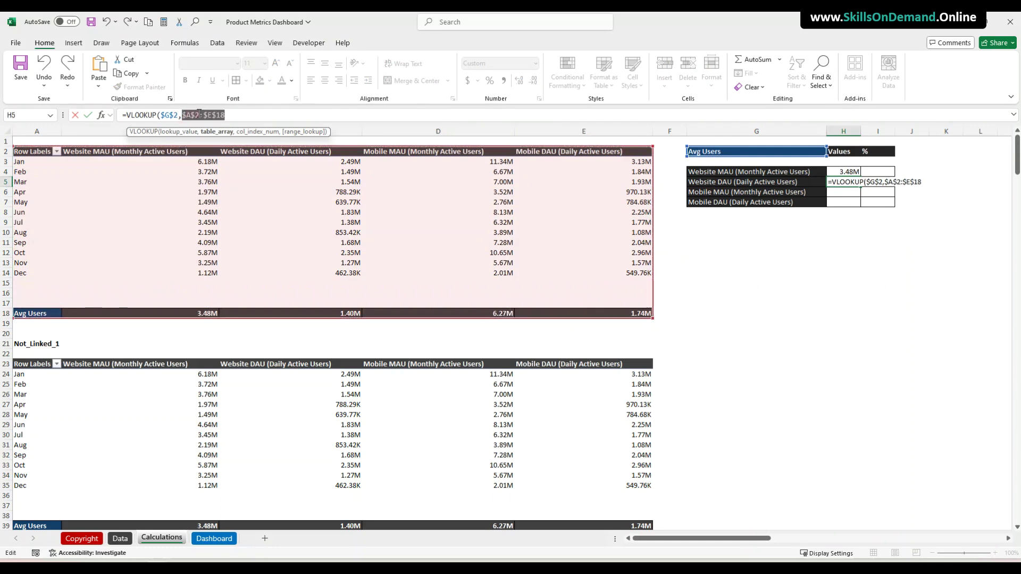
left_click(241, 115)
type(",")
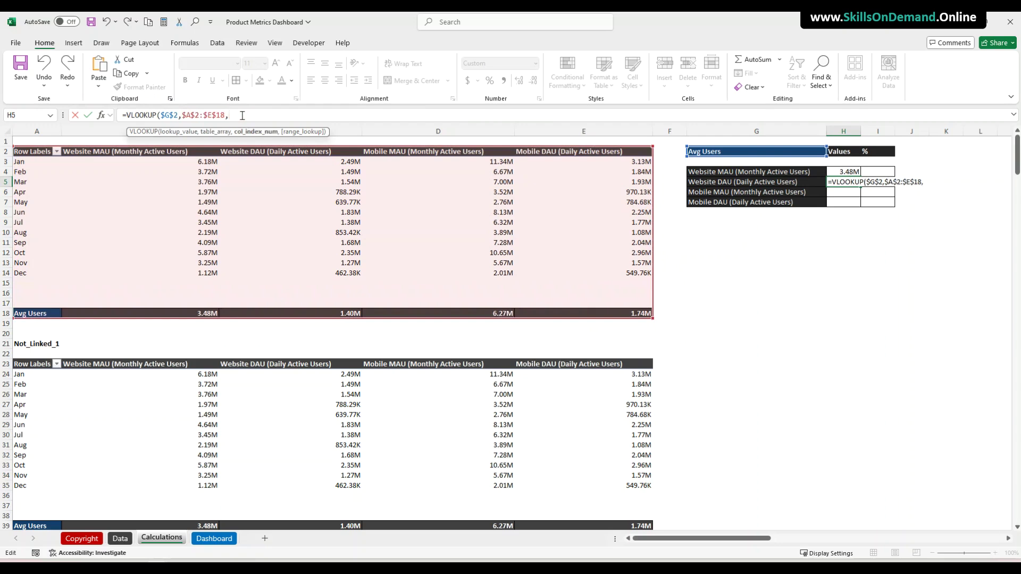
type("3,")
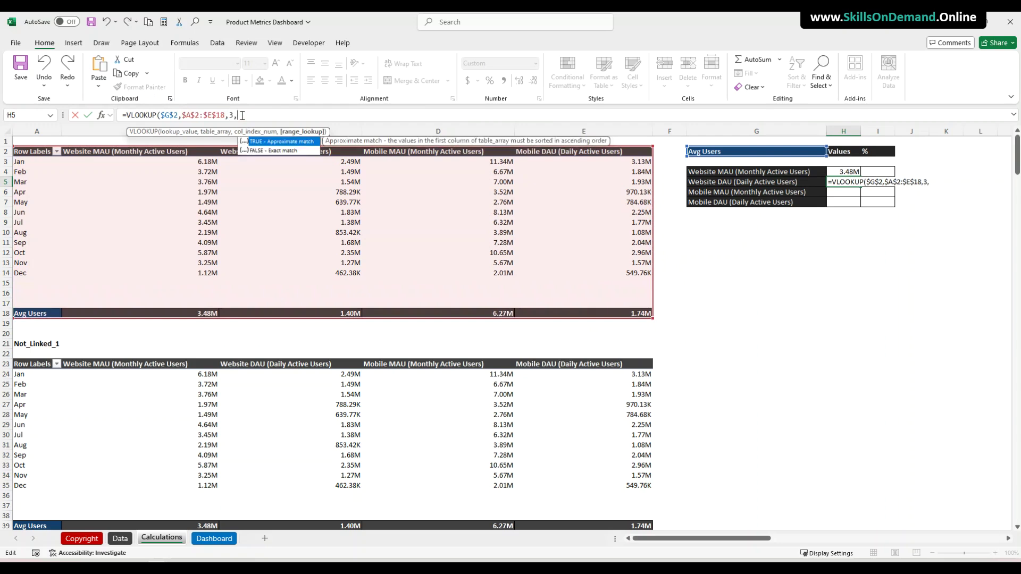
type("0)")
key("Return")
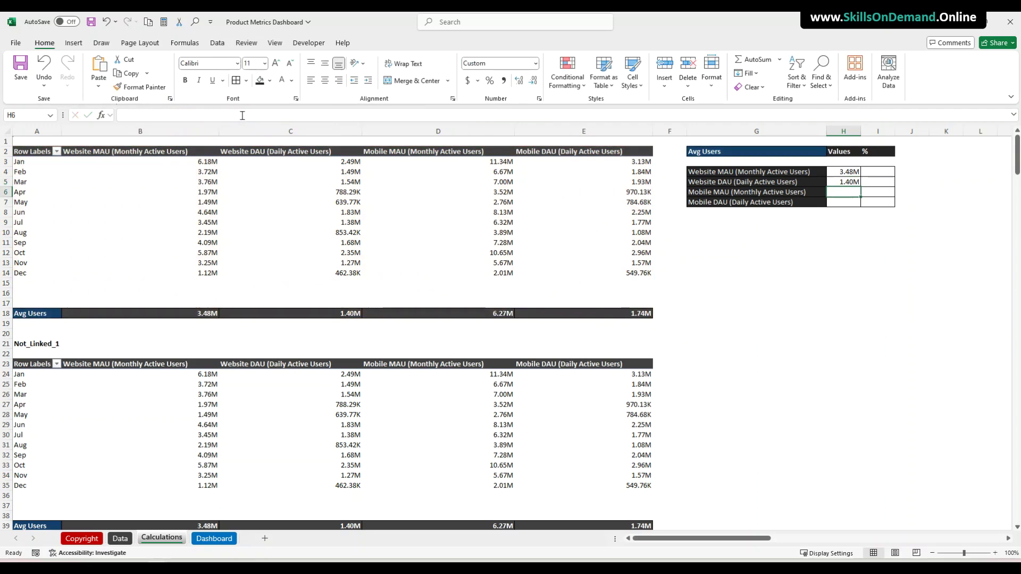
Look up the average Mobile MAU in H6 with =VLOOKUP($G$2,$A$2:$E$18,4,0), reusing the formula from H5
left_click(845, 182)
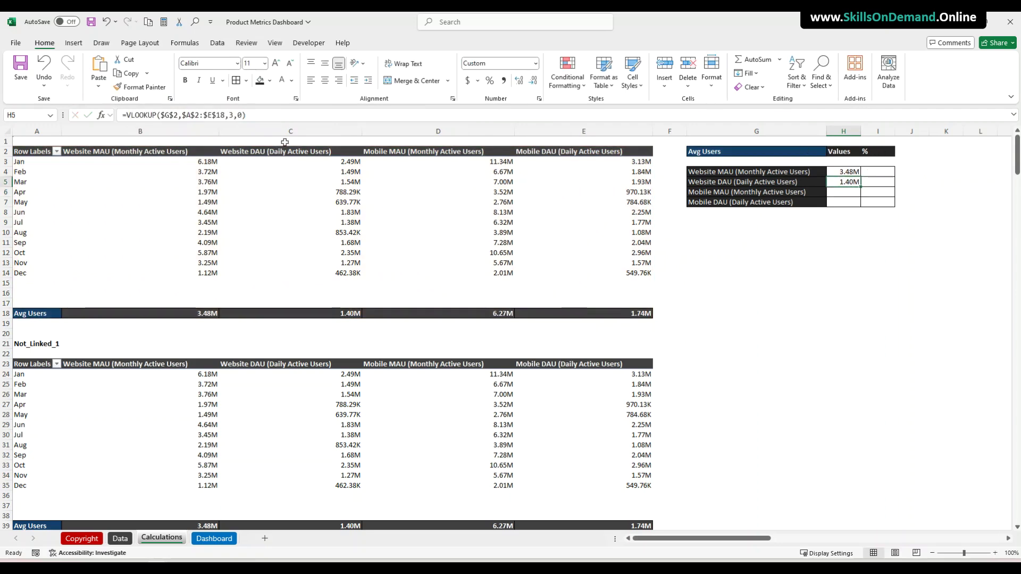
left_click(273, 118)
key("Return")
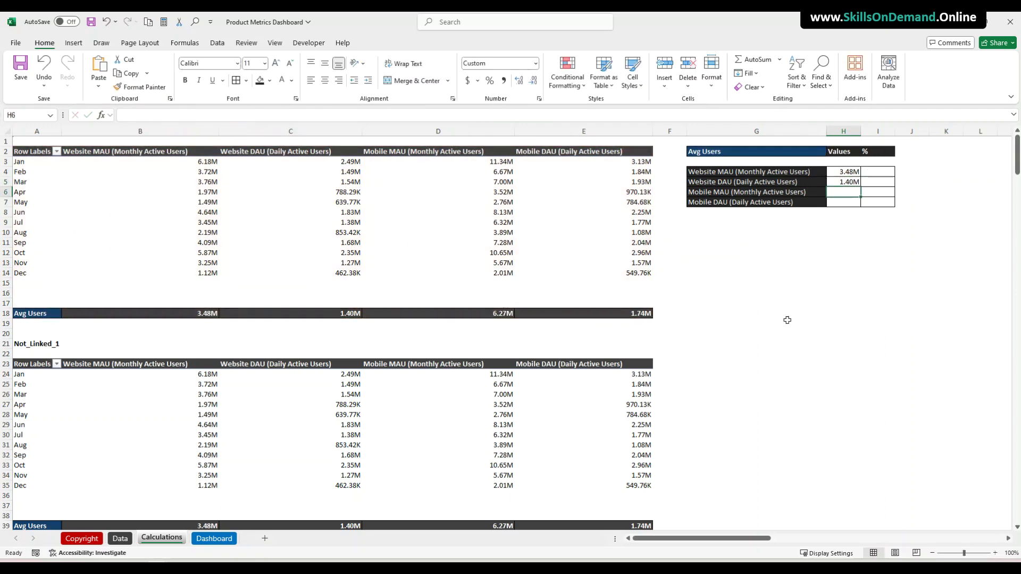
left_click(231, 116)
key("ctrl+v")
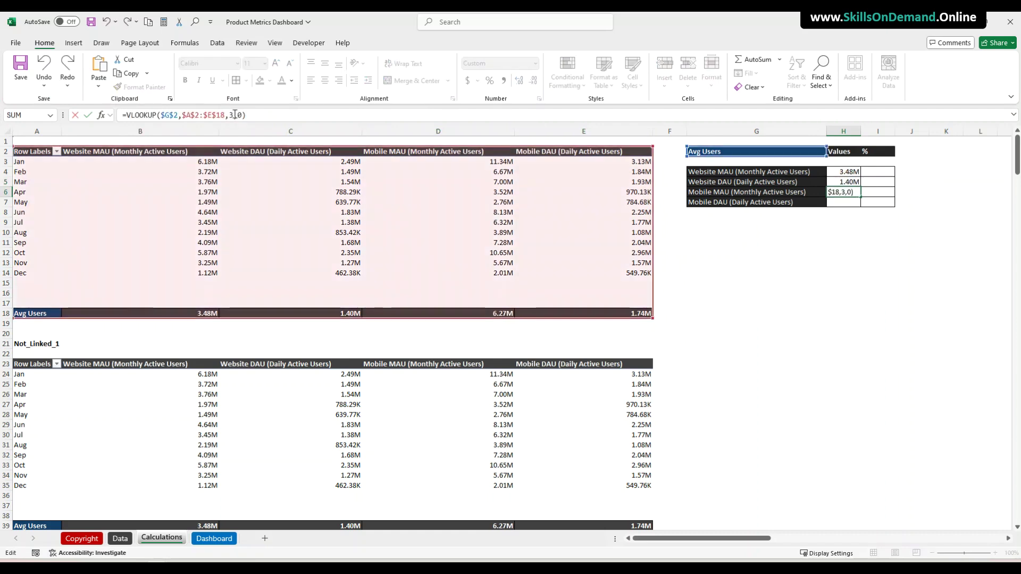
left_click(235, 114)
key("BackSpace")
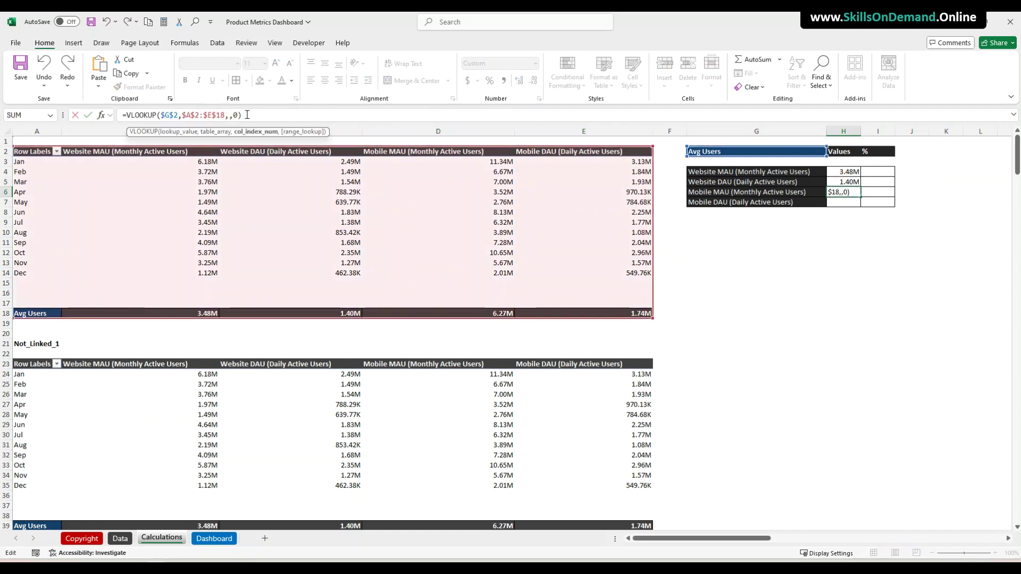
type("4")
key("Return")
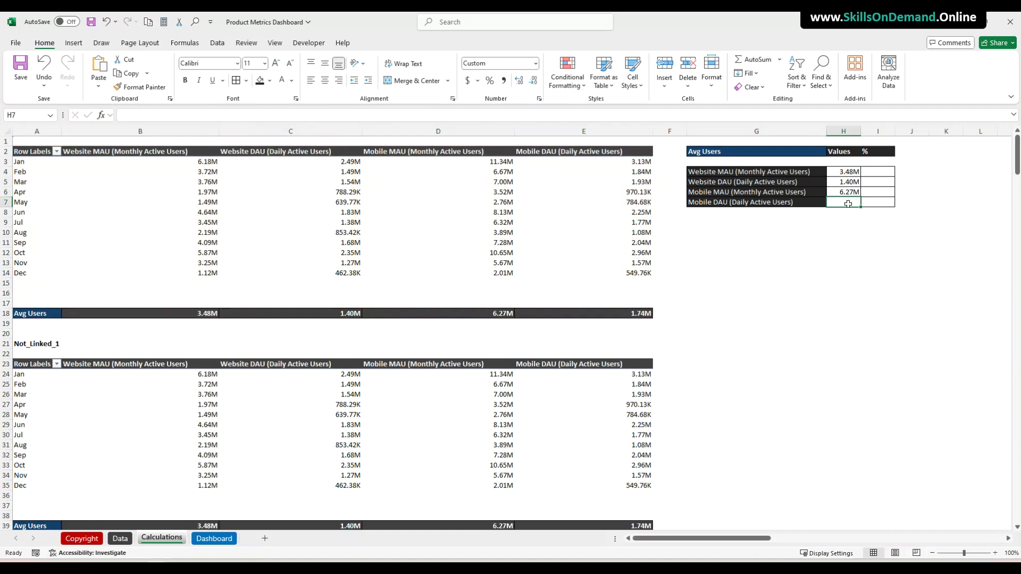
Look up the average Mobile DAU in H7 with =VLOOKUP($G$2,$A$2:$E$18,5,0)
left_click(228, 116)
key("ctrl+v")
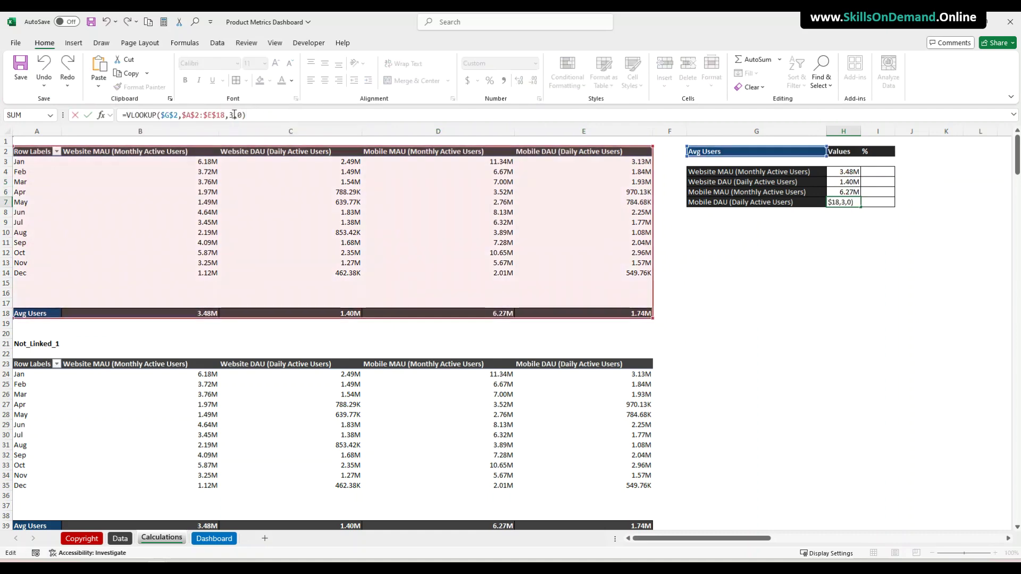
left_click(234, 115)
key("BackSpace")
type("5")
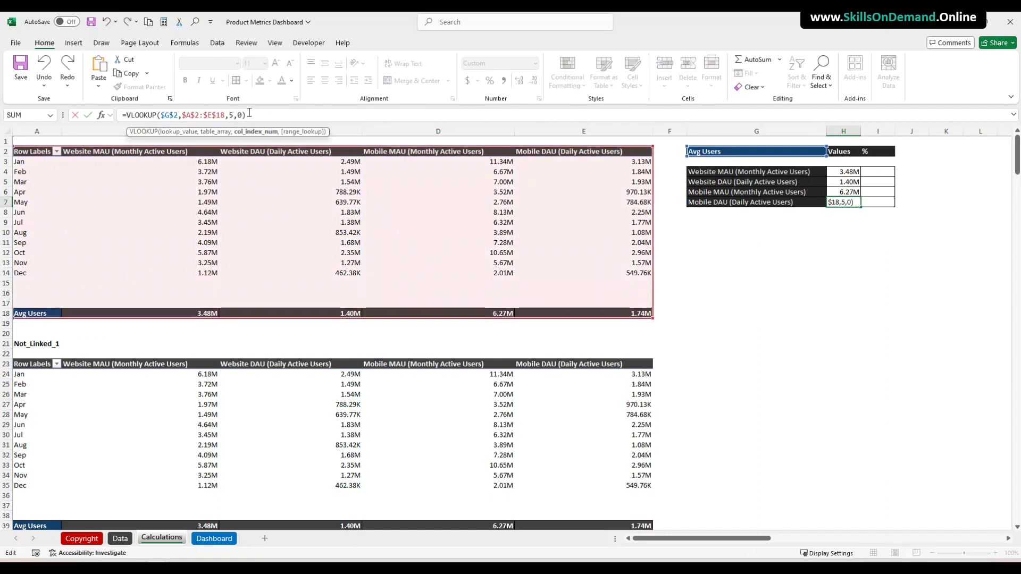
key("Return")
Check the VLOOKUP formulas in the Values column of the Avg Users table, cell by cell through H7
left_click(840, 170)
left_click(849, 182)
double_click(849, 181)
key("Return")
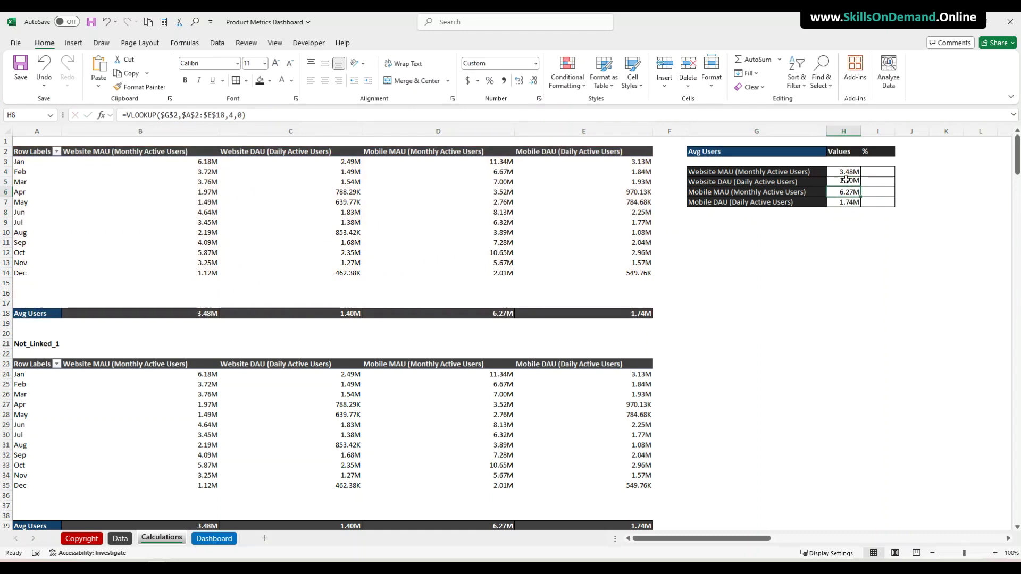
double_click(844, 193)
key("Return")
double_click(849, 201)
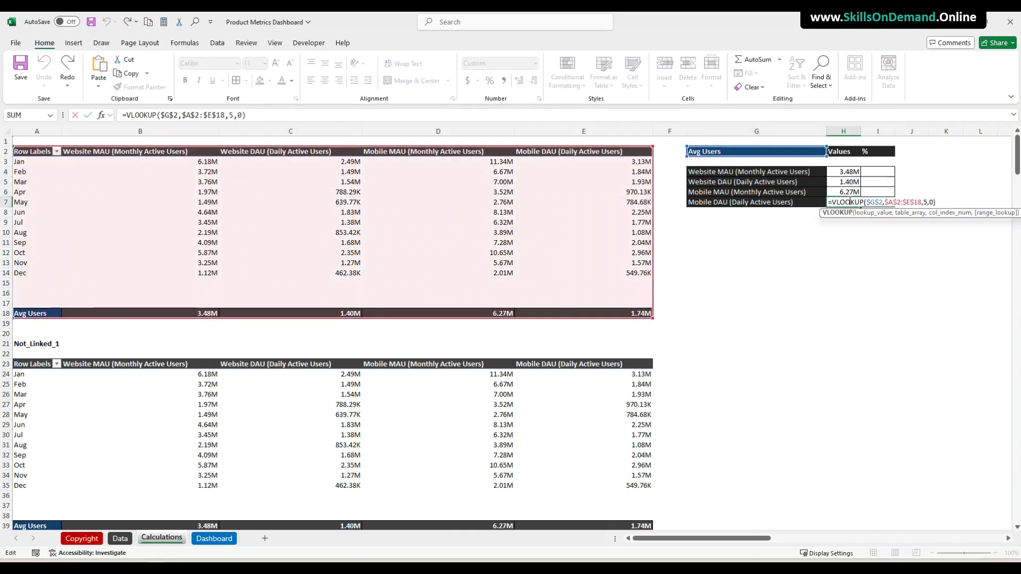
key("Return")
left_click(846, 253)
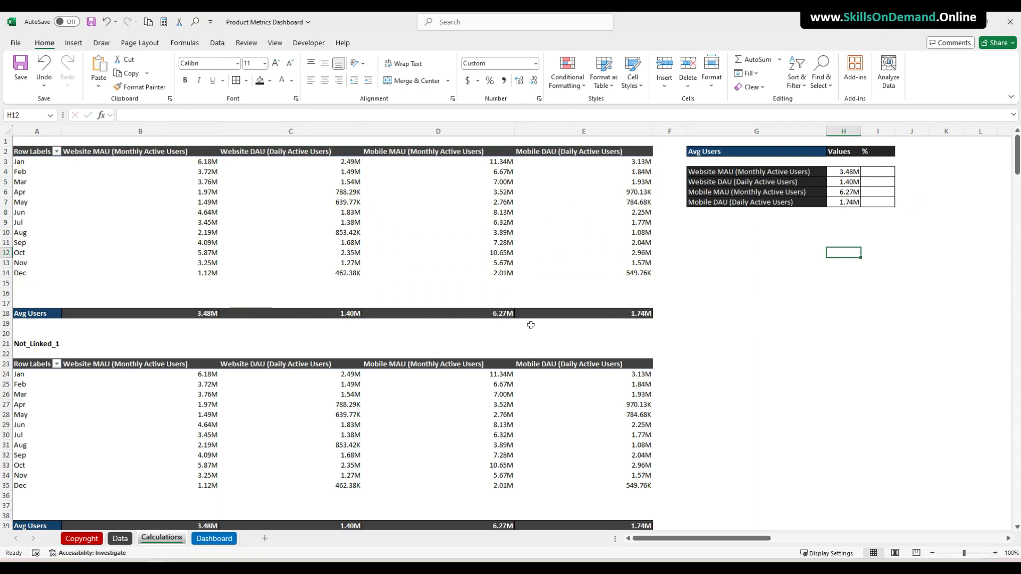
left_click(747, 293)
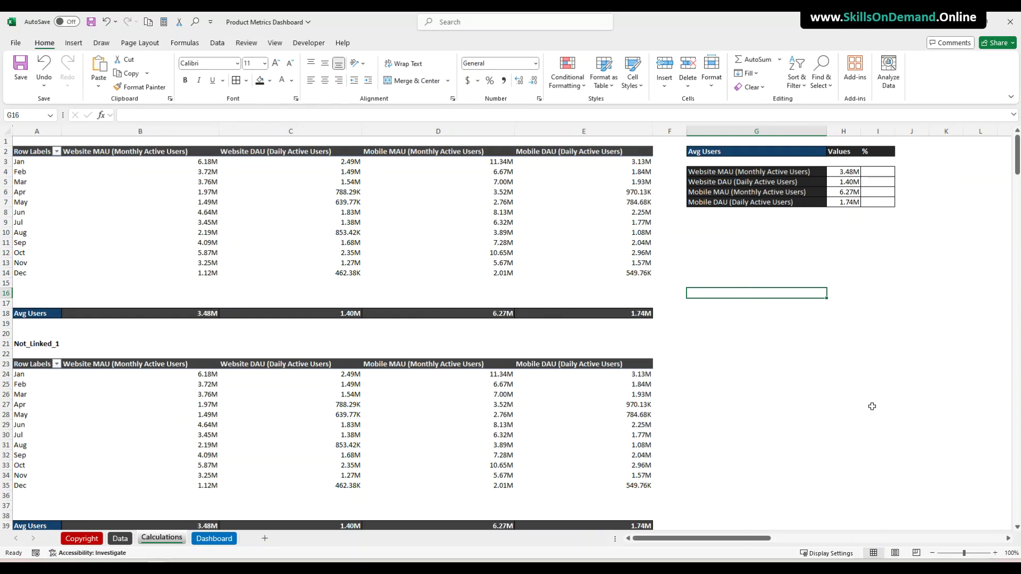
left_click(868, 404)
left_click(787, 272)
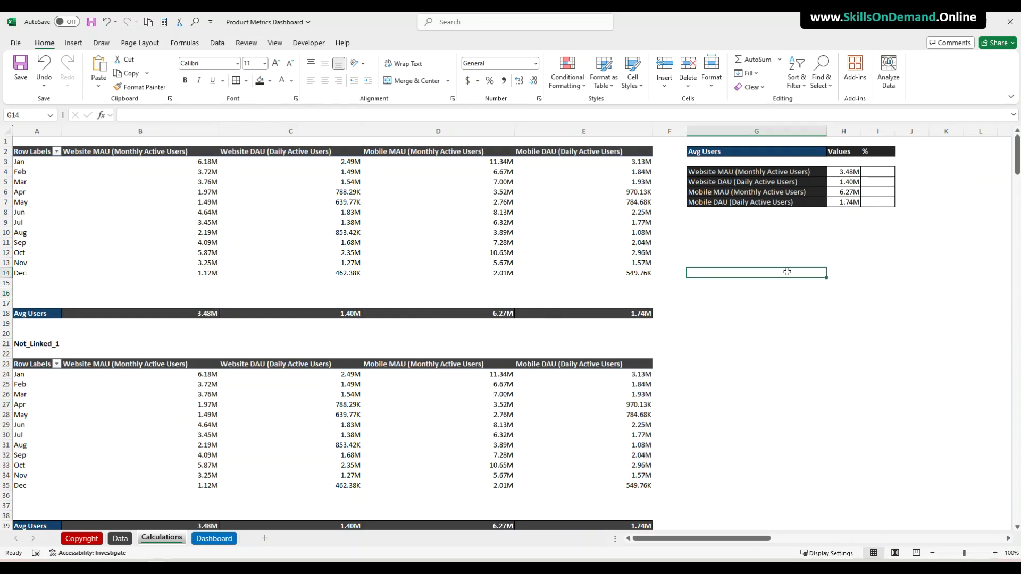
Calculate the Website MAU percentage in I4 with =$H$4/$B$39, dividing by the Not_Linked_1 average
left_click(872, 173)
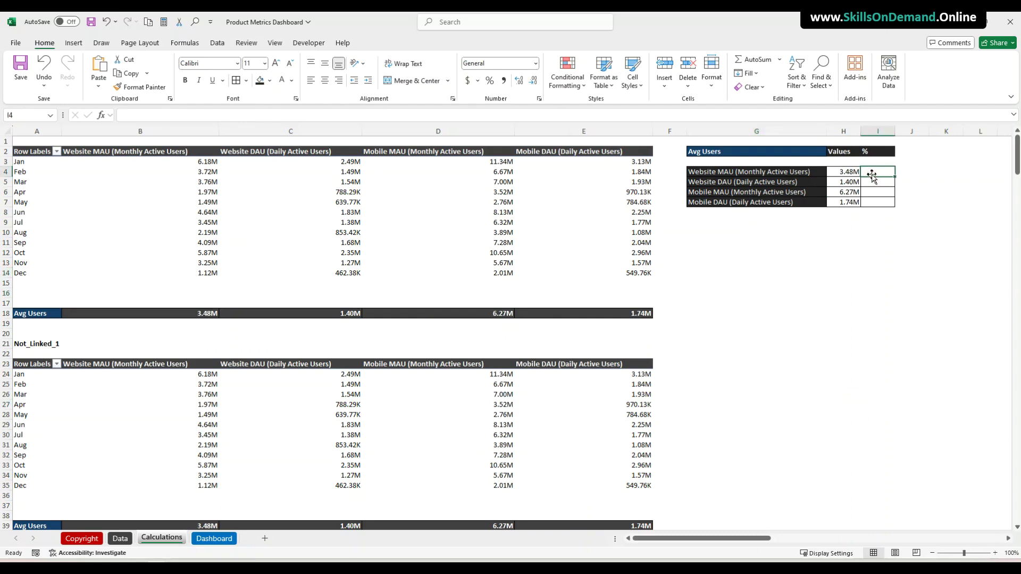
type("=")
left_click(842, 172)
type("/")
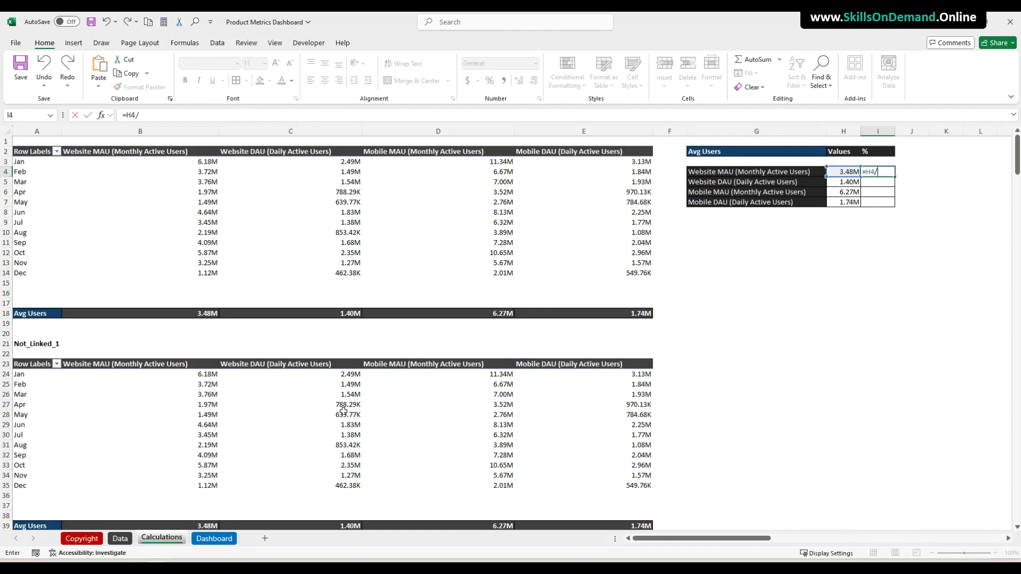
left_click(189, 523)
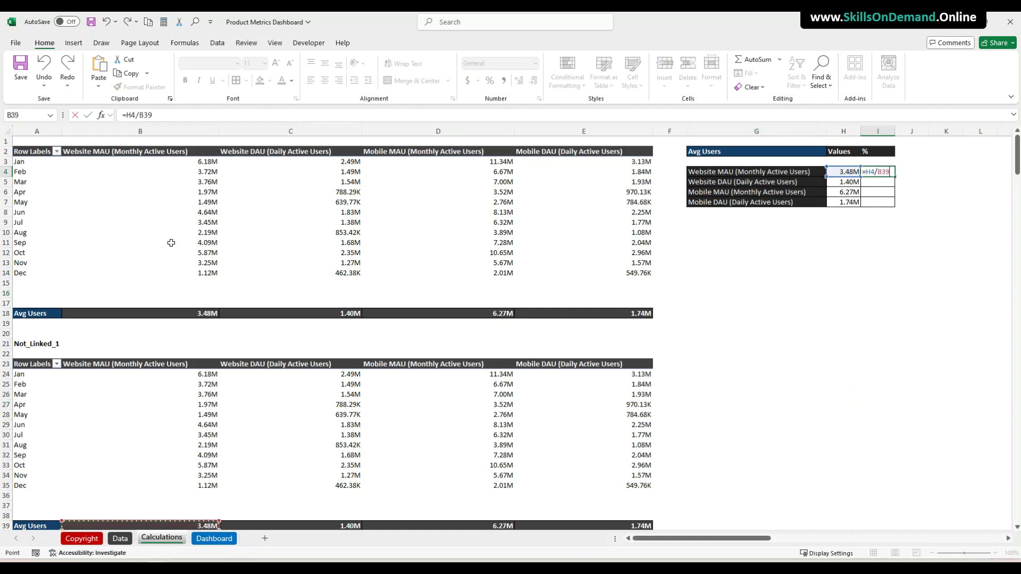
double_click(129, 114)
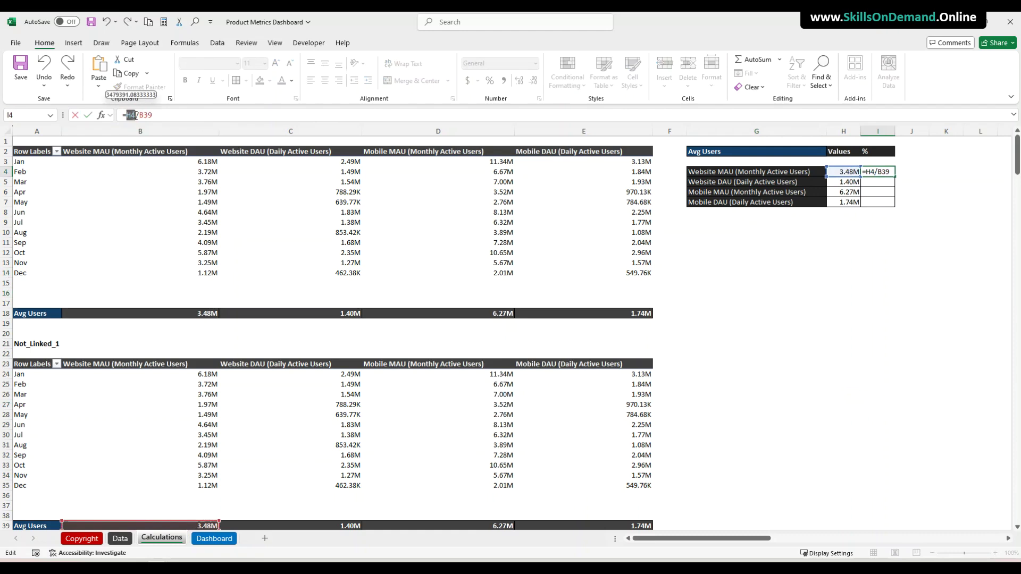
key("F4")
double_click(152, 115)
key("F4")
key("Return")
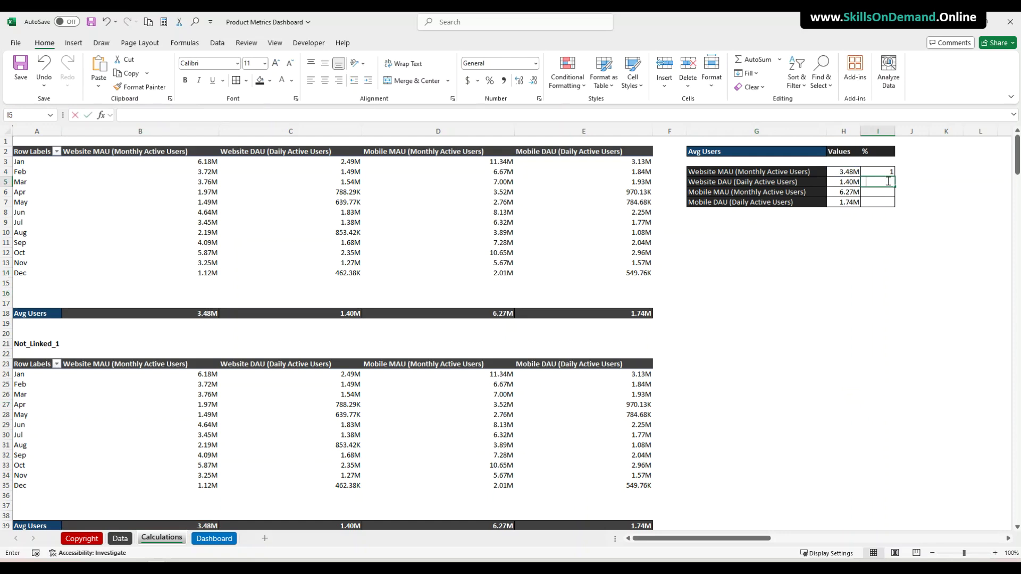
Calculate the Website DAU percentage in I5 with =$H$5/C39
type("=")
left_click(849, 181)
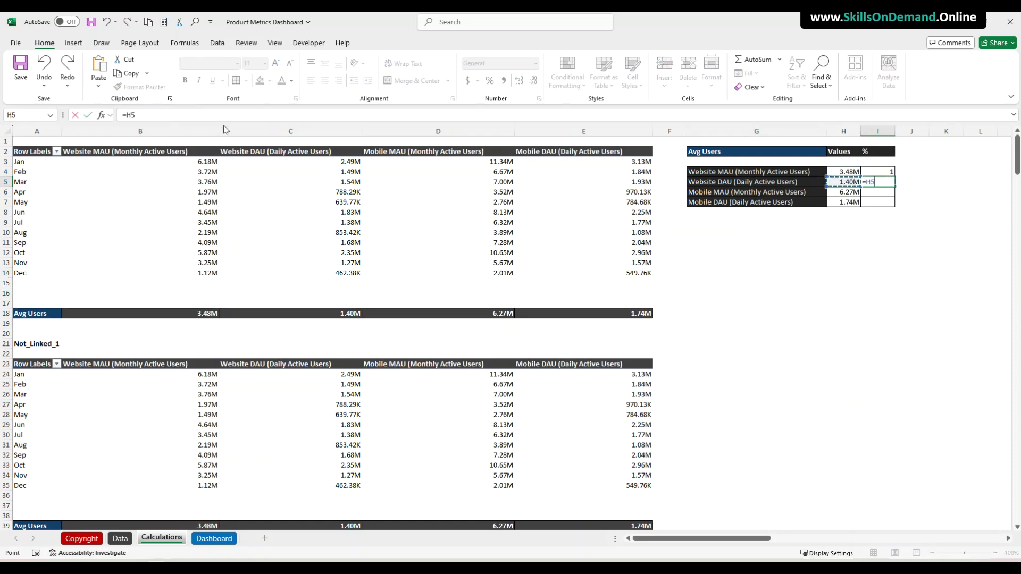
left_click_drag(135, 115, 123, 115)
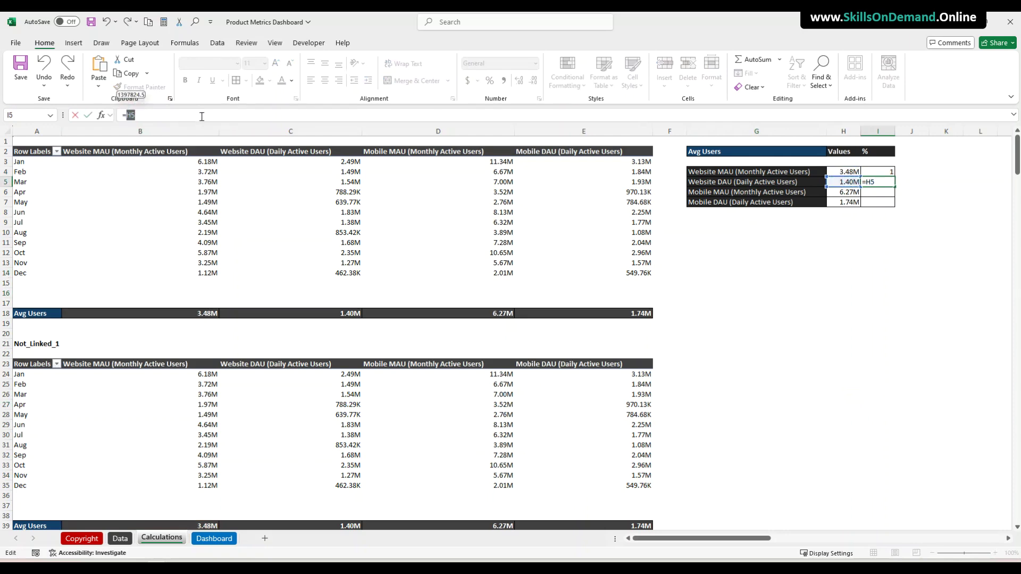
key("F4")
left_click(180, 118)
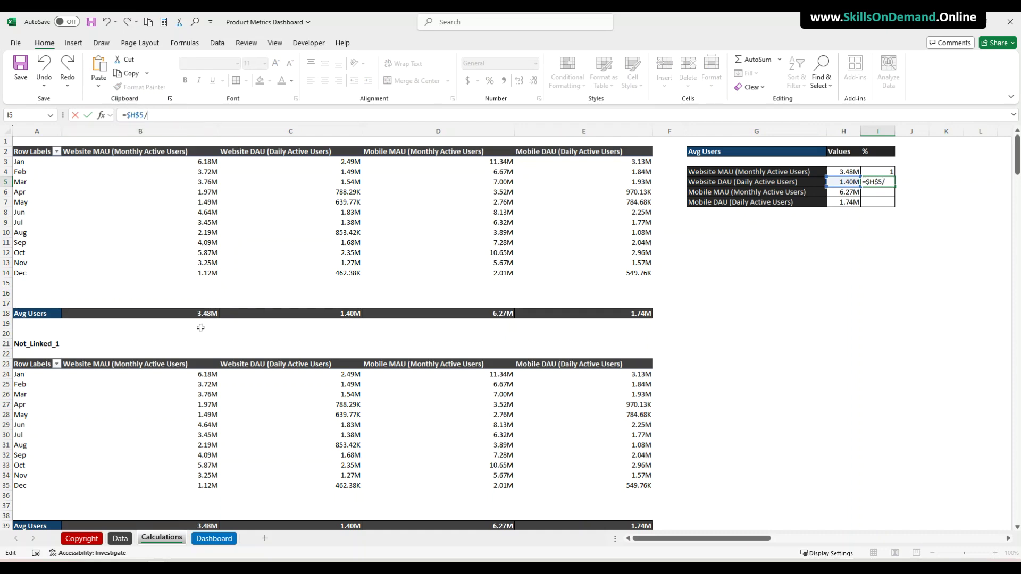
left_click(340, 523)
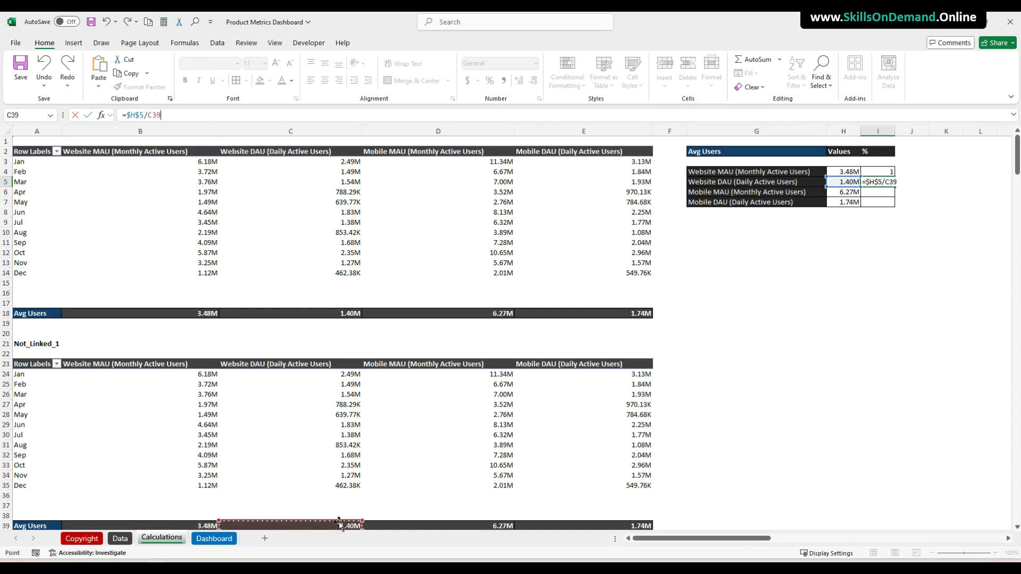
key("Return")
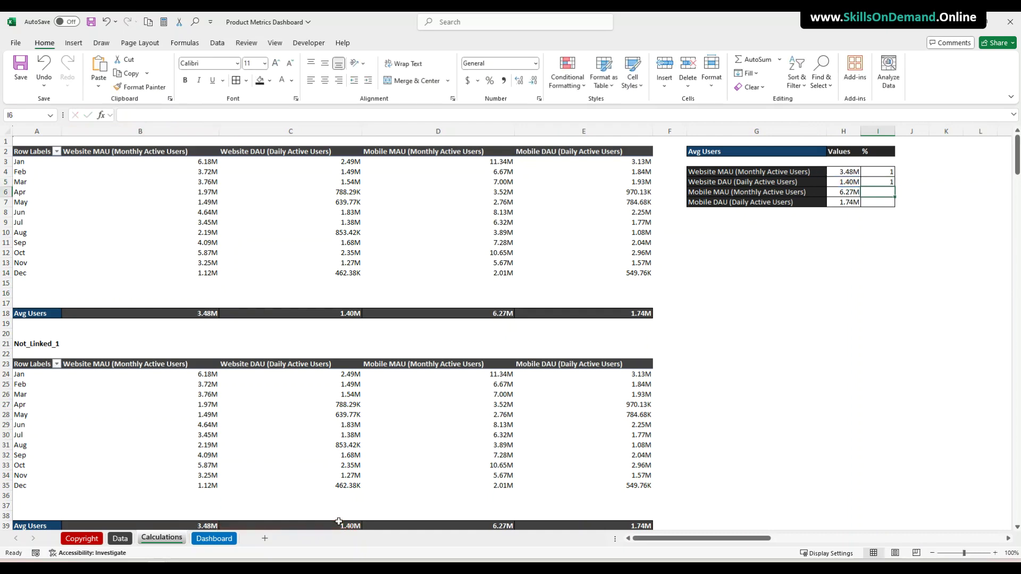
Calculate the Mobile MAU percentage in I6 with =$H$6/$D$39, using absolute references for both cells
type("=")
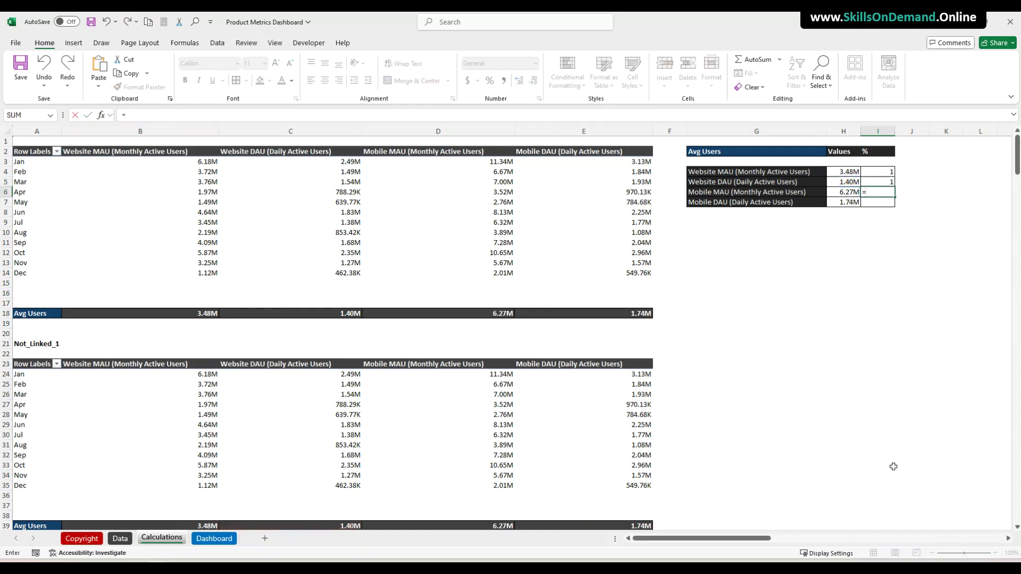
left_click(849, 193)
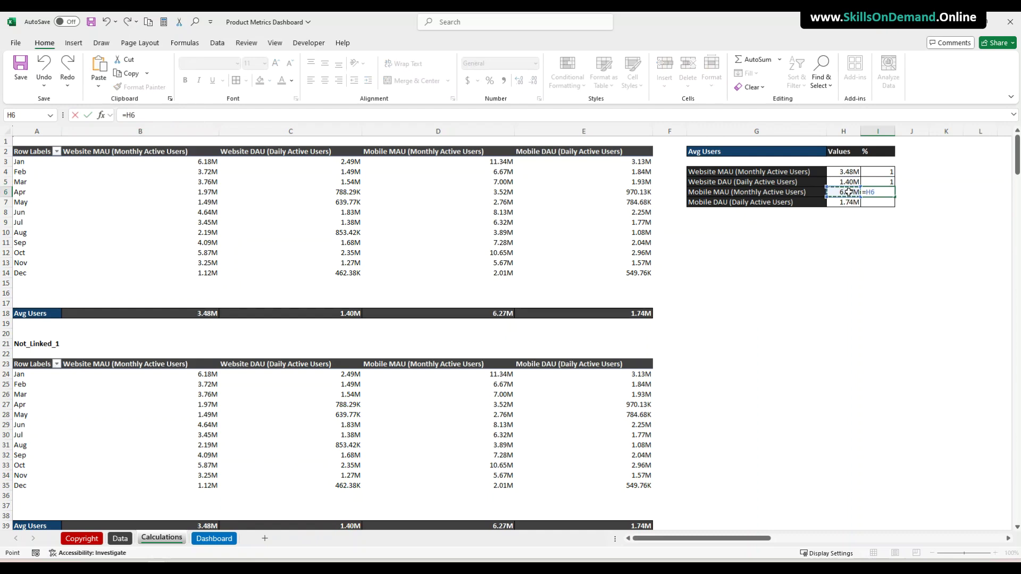
key("F4")
left_click(153, 116)
type("/")
left_click(490, 524)
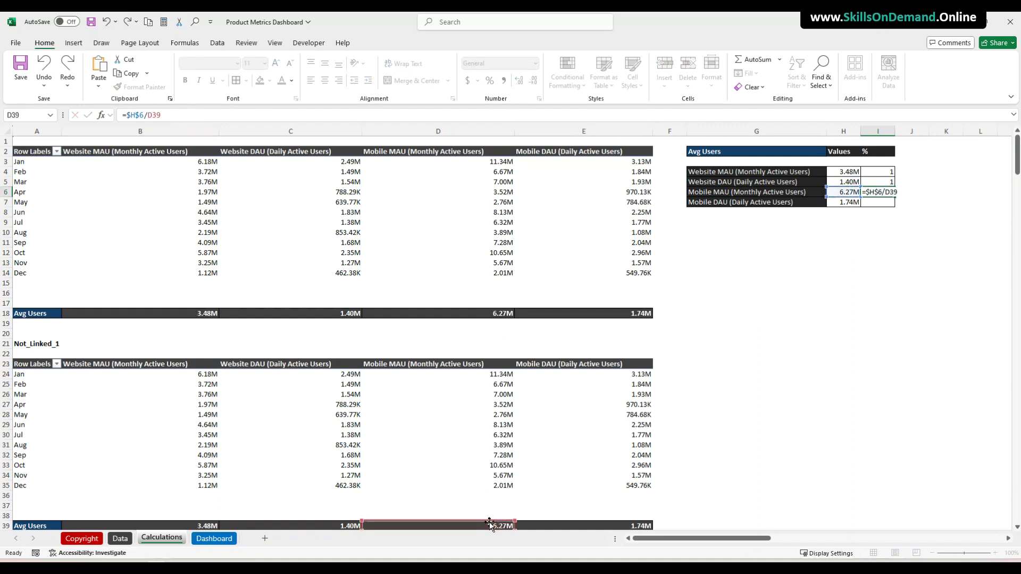
key("Return")
left_click(886, 191)
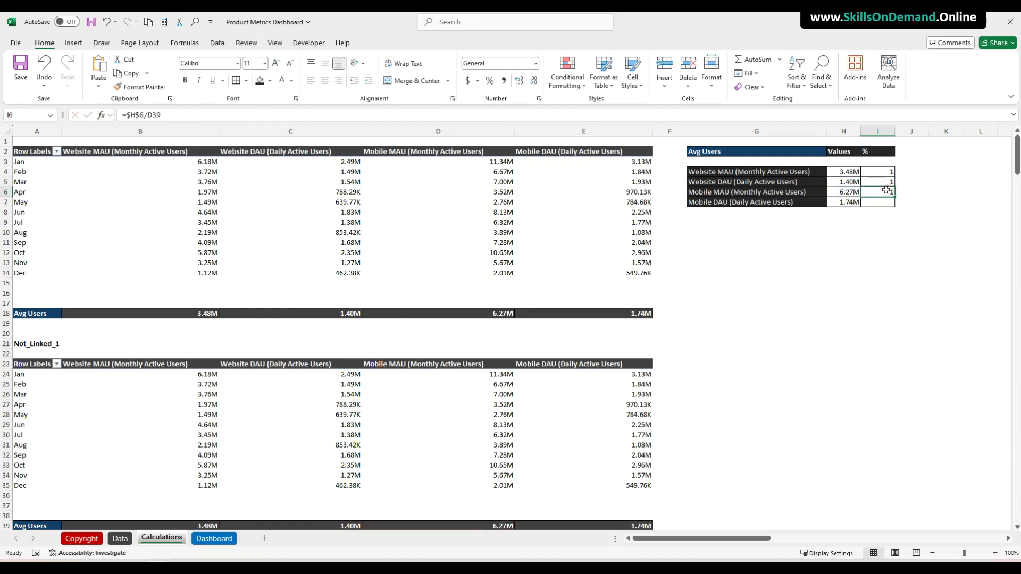
double_click(150, 114)
key("F4")
key("Return")
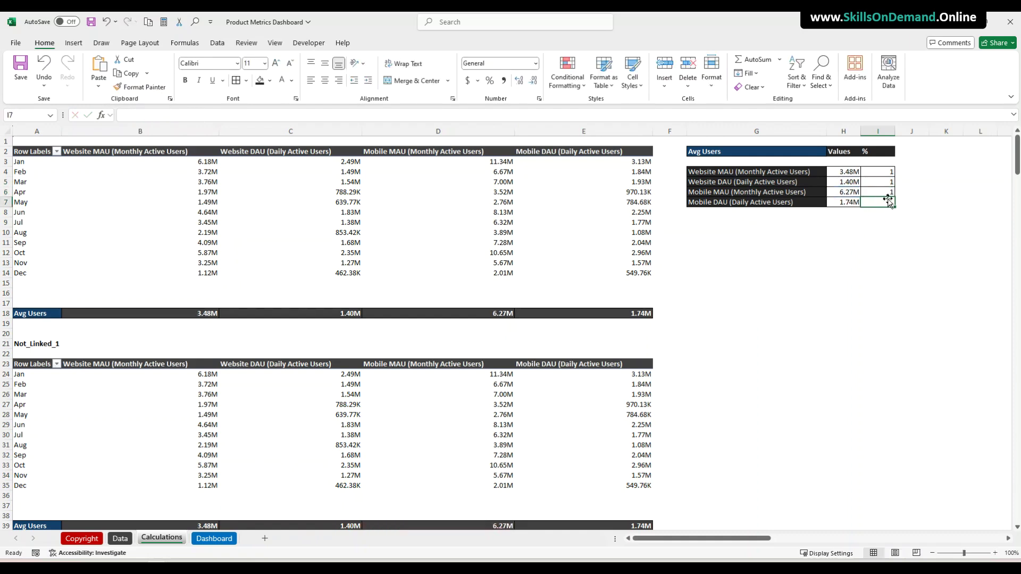
Calculate the Mobile DAU percentage in I7 with =$H$7/$E$39, using absolute references for both cells
type("=")
left_click(845, 201)
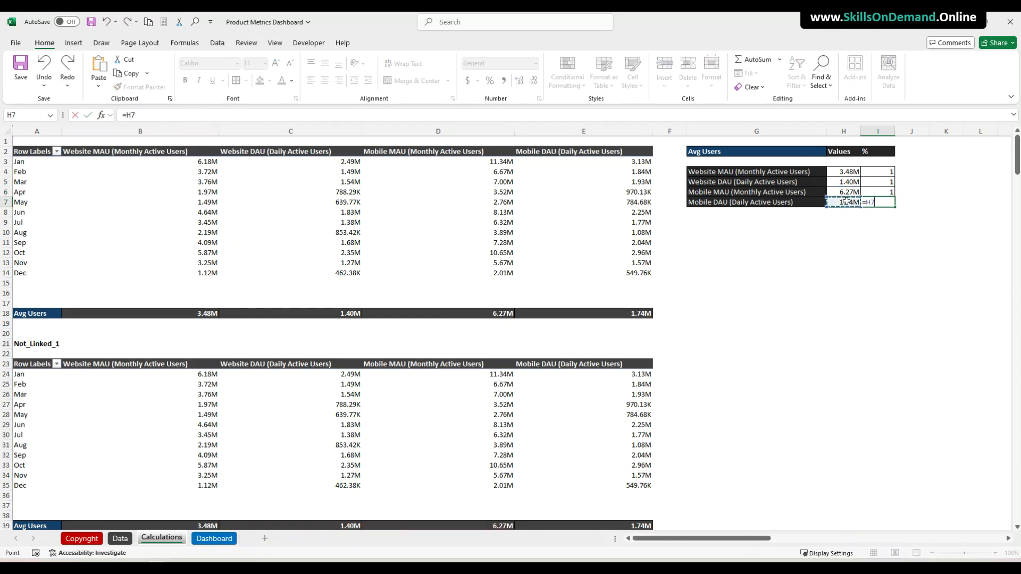
type("/")
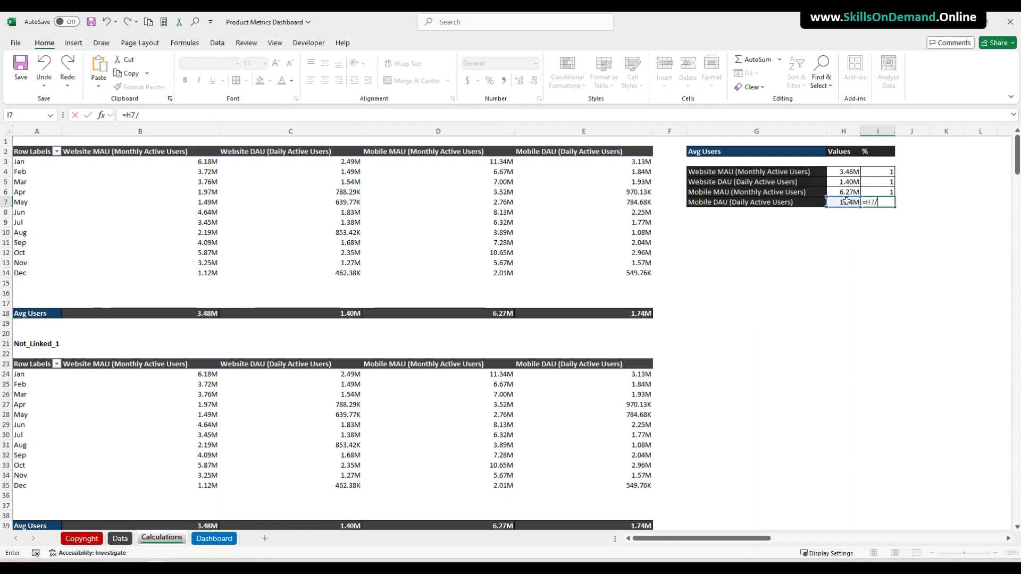
double_click(132, 115)
key("F4")
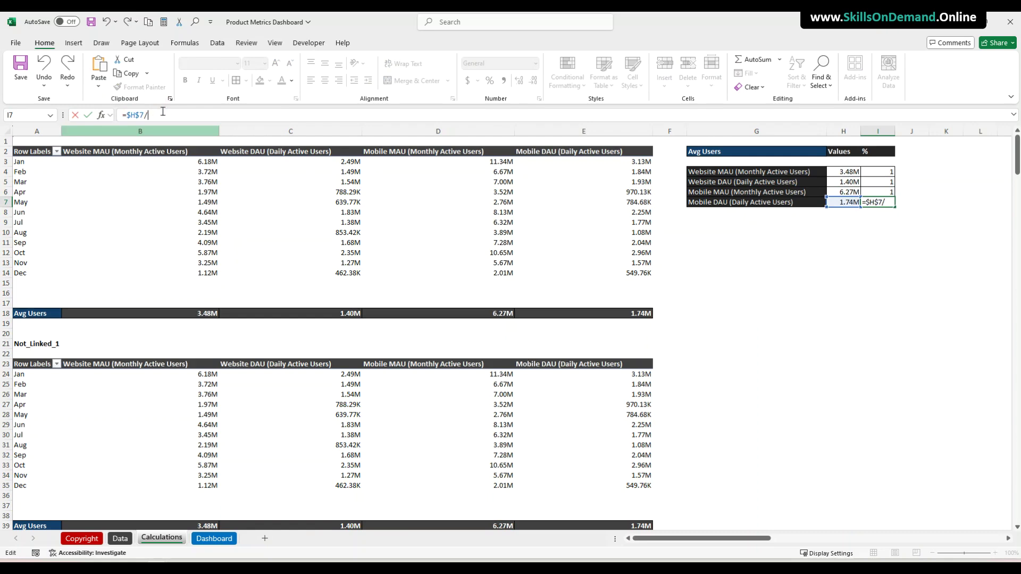
left_click(616, 521)
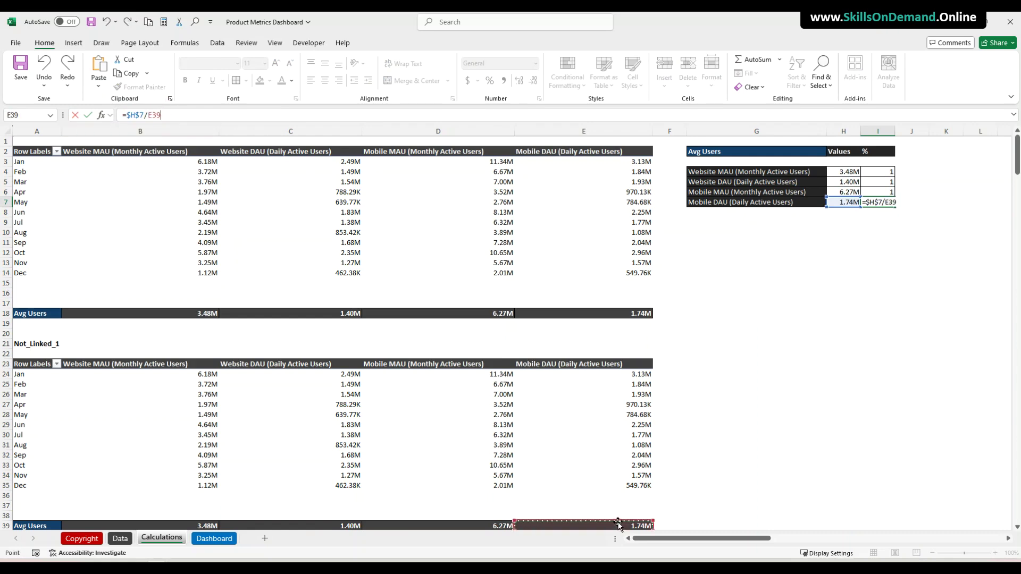
key("F4")
left_click(209, 117)
key("Return")
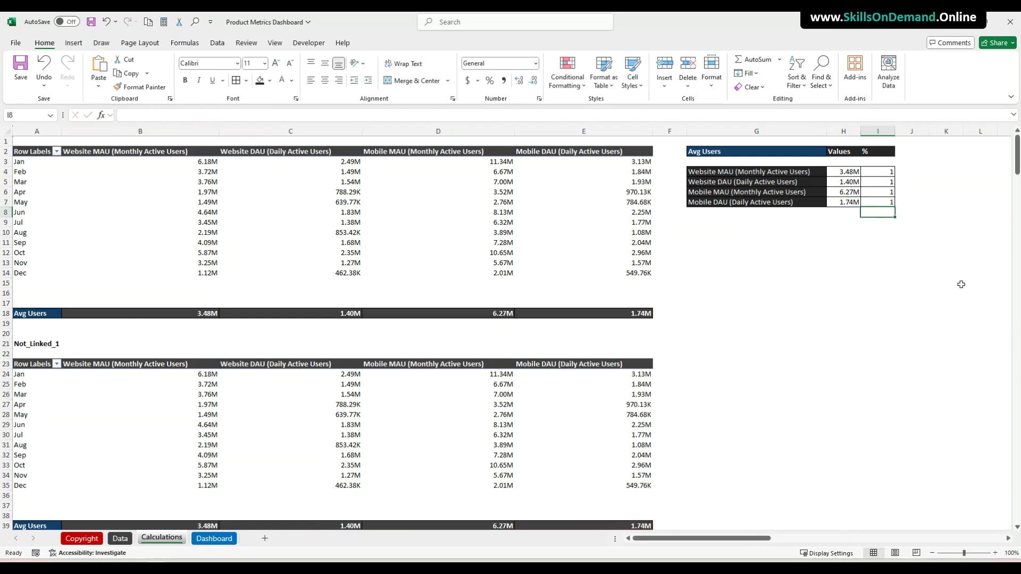
Format the Avg Users percentage cells I4:I7 as Number with 2 decimal places
left_click_drag(877, 172, 877, 200)
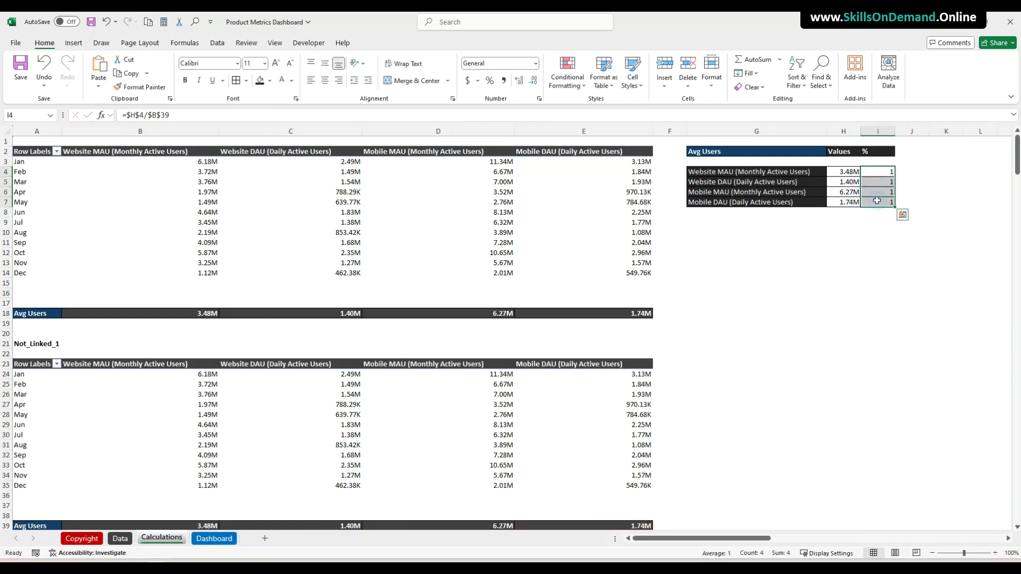
right_click(877, 200)
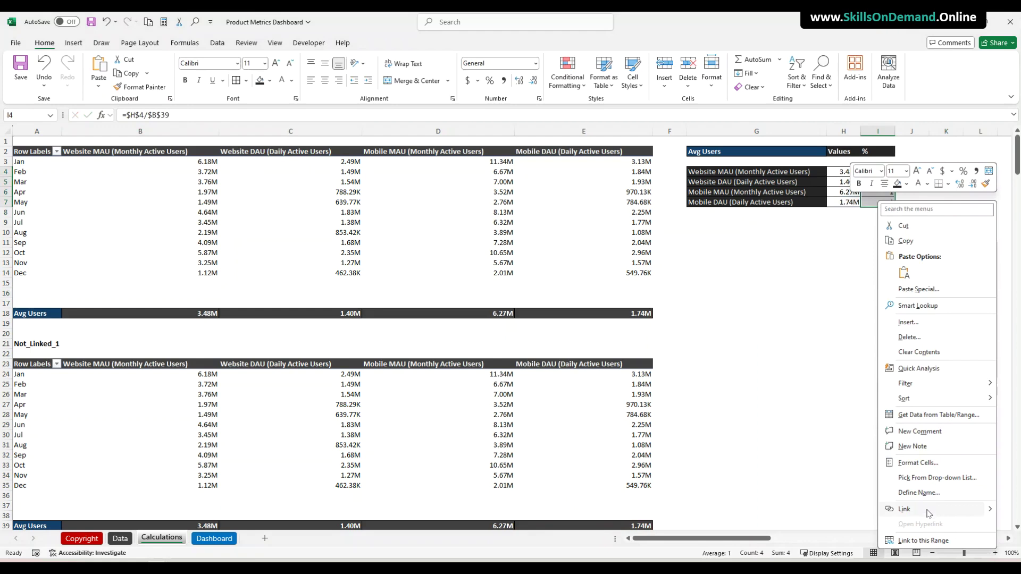
left_click(918, 463)
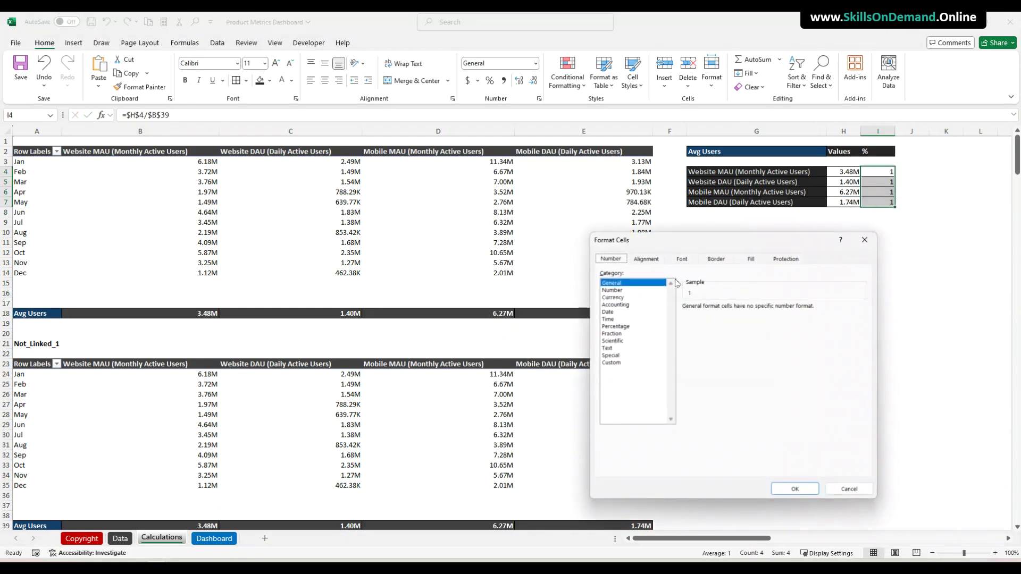
left_click(616, 291)
left_click(617, 298)
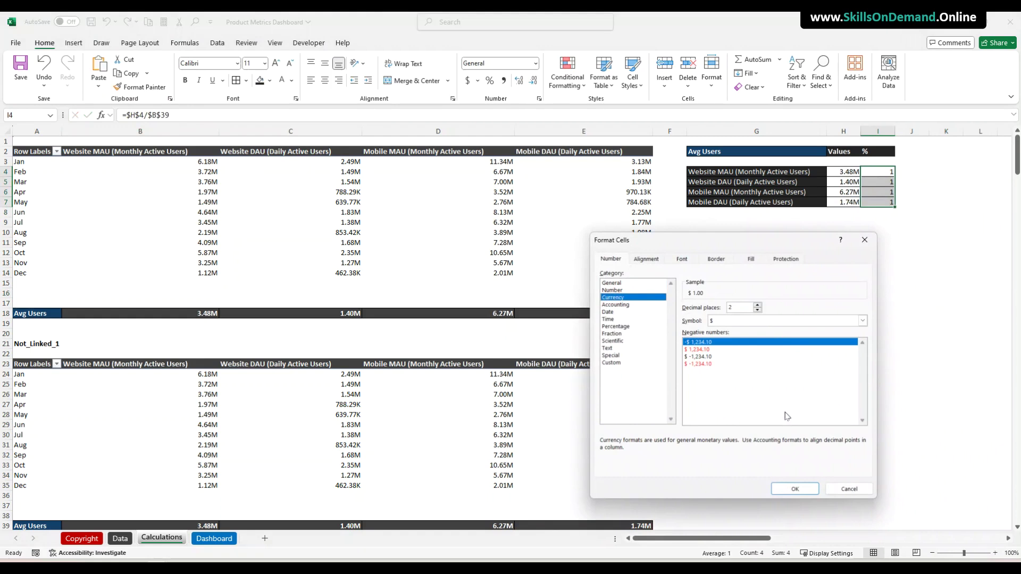
left_click(614, 290)
left_click(793, 489)
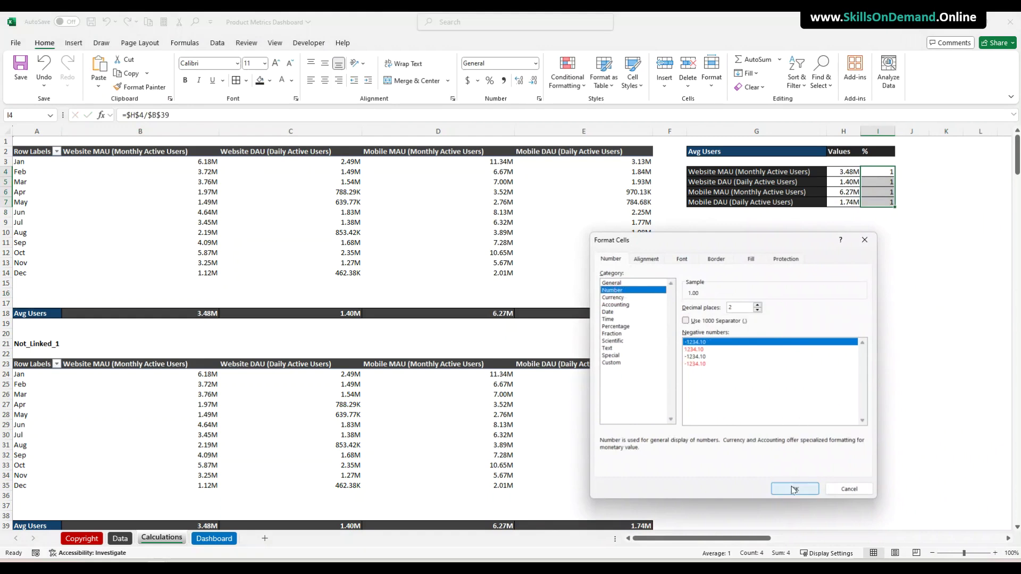
left_click(780, 385)
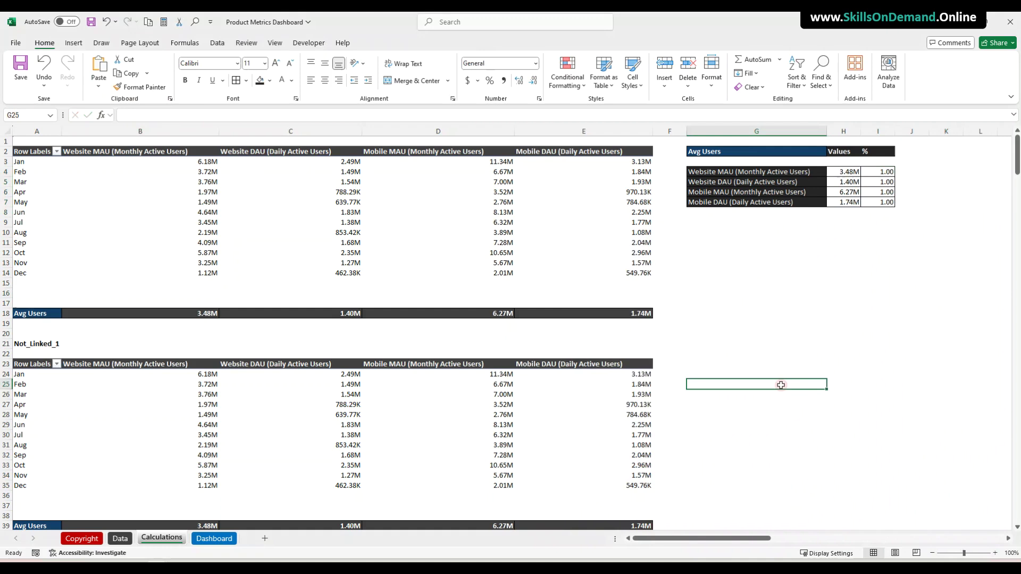
Format the Avg Users cells I4:I7 as Percentage with 2 decimal places
left_click_drag(878, 171, 875, 200)
right_click(875, 199)
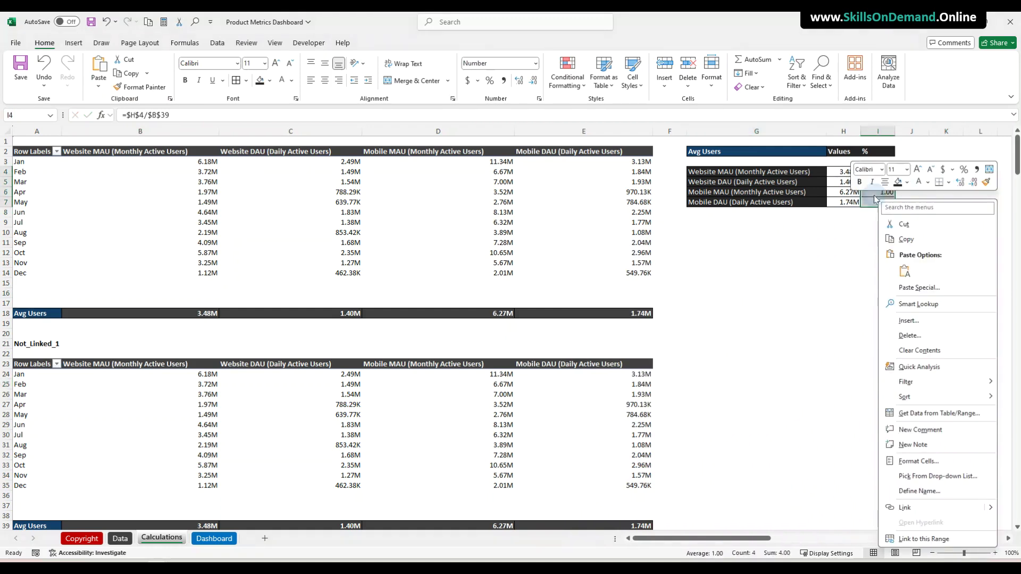
left_click(918, 461)
left_click(622, 322)
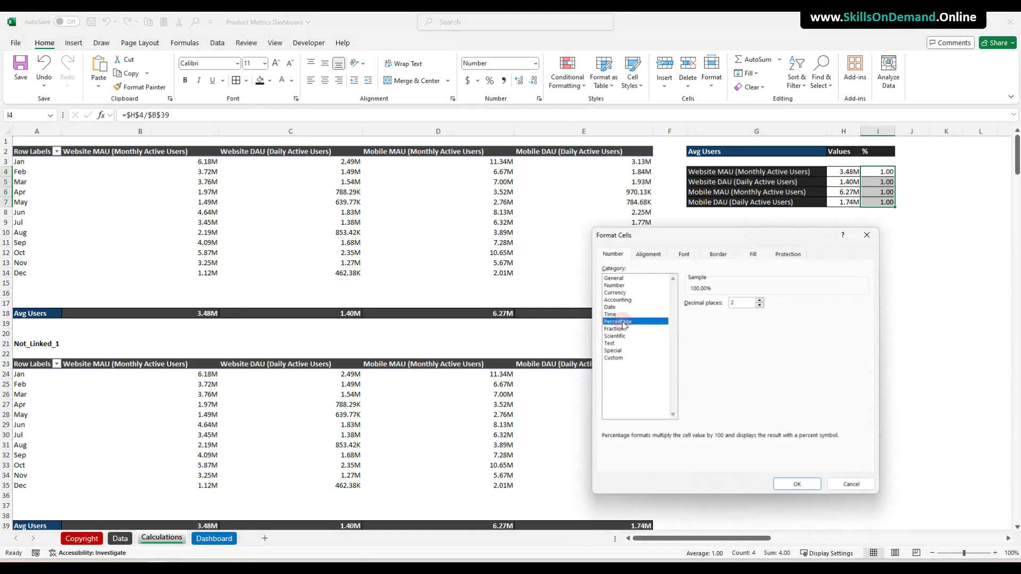
left_click(796, 482)
left_click(823, 394)
scroll(378, 476, "down", 4)
scroll(380, 474, "up", 4)
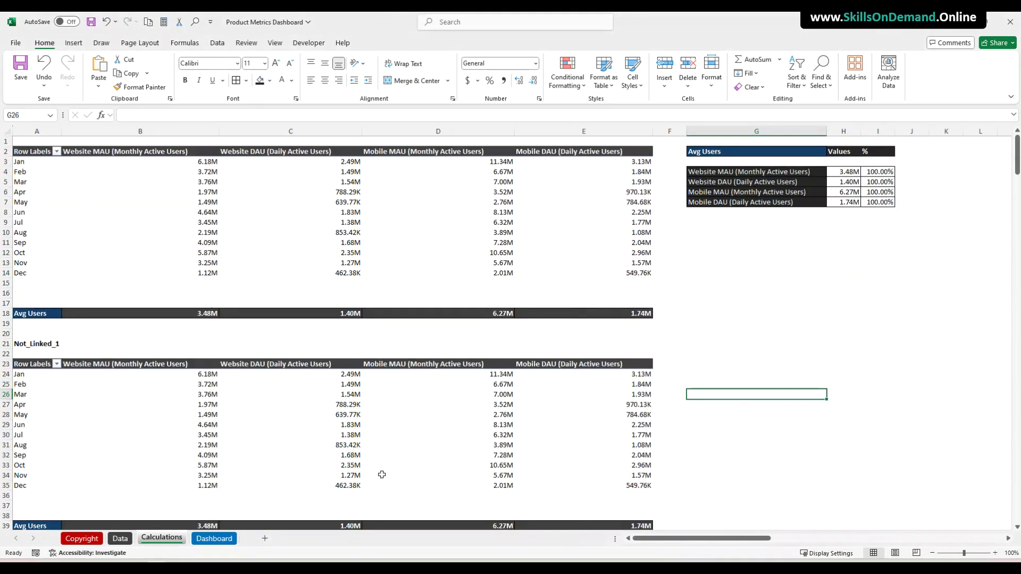
left_click(779, 376)
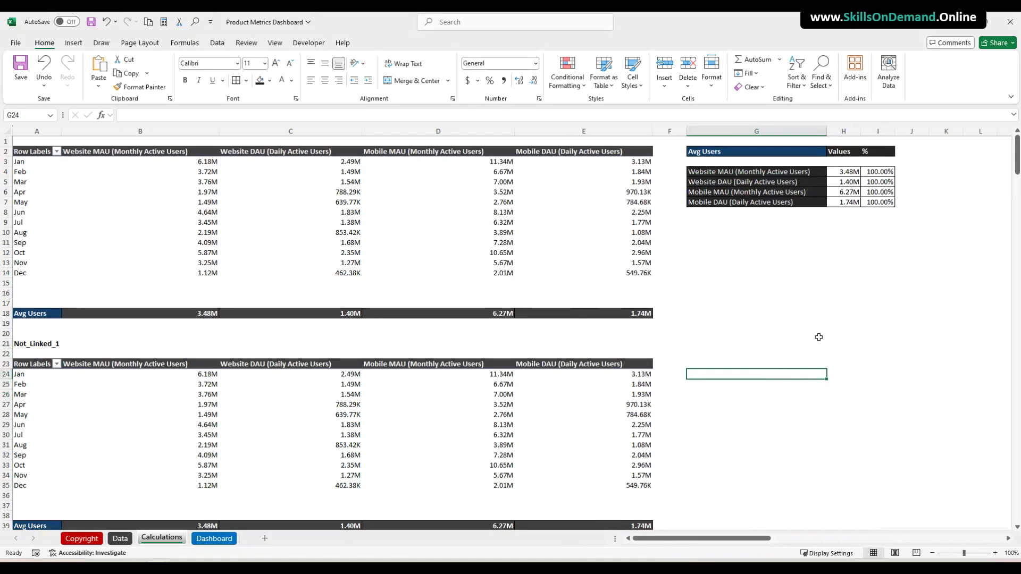
left_click(729, 325)
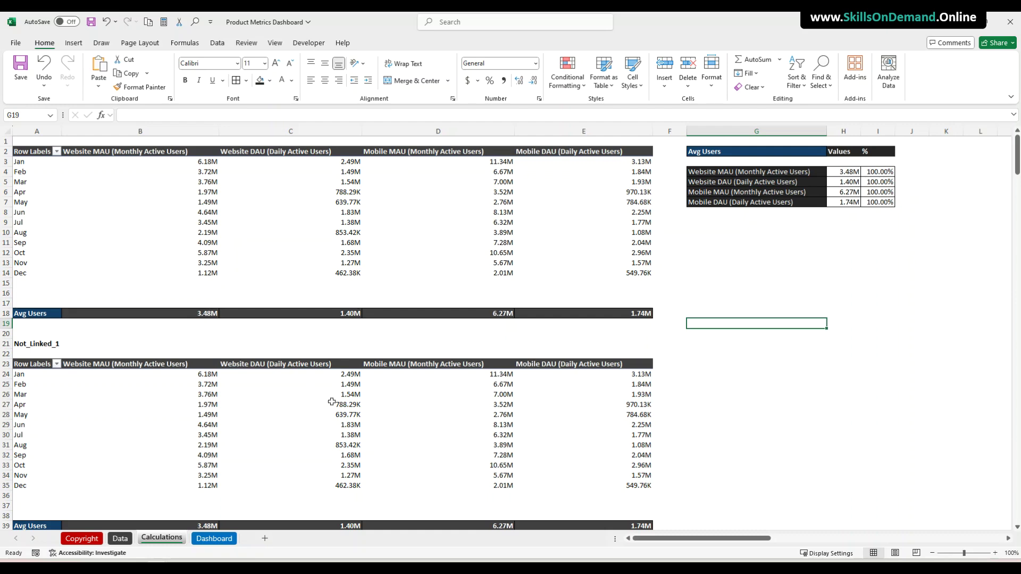
left_click(313, 424)
Add a text box reading "Products Metrics Dashboard" to the empty Dashboard sheet
left_click(214, 538)
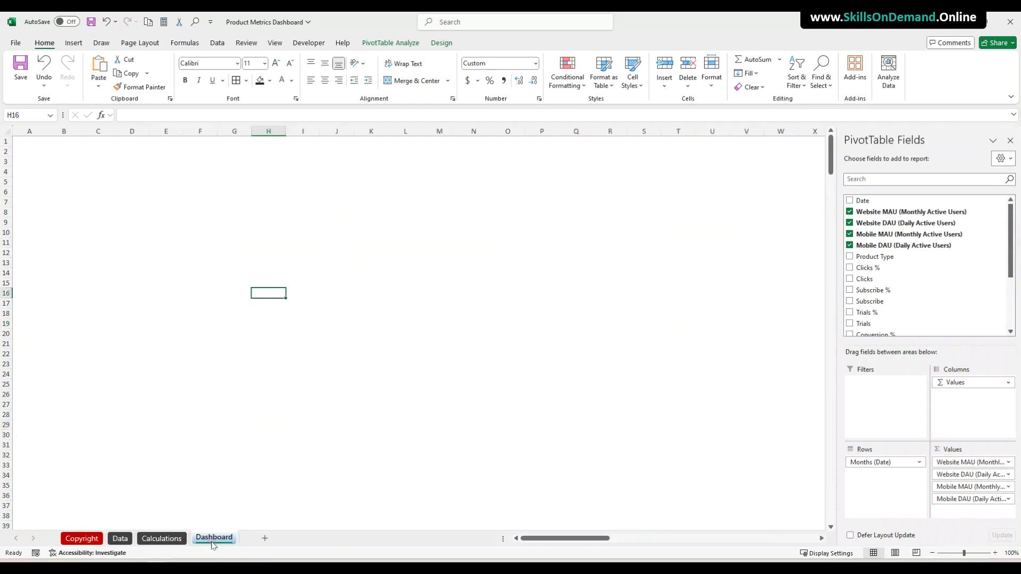
left_click(121, 242)
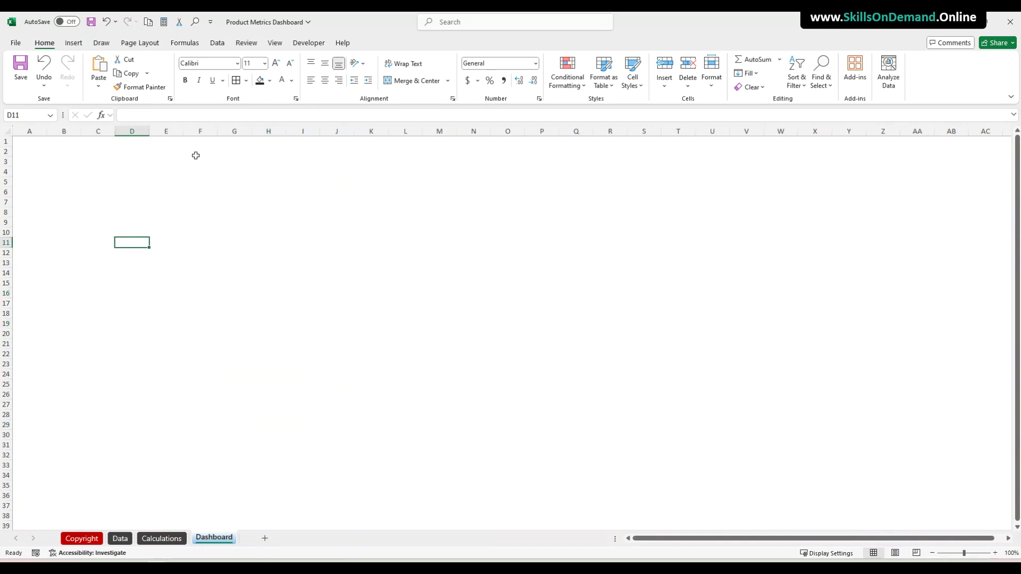
left_click(73, 42)
left_click(696, 74)
left_click_drag(99, 186, 109, 189)
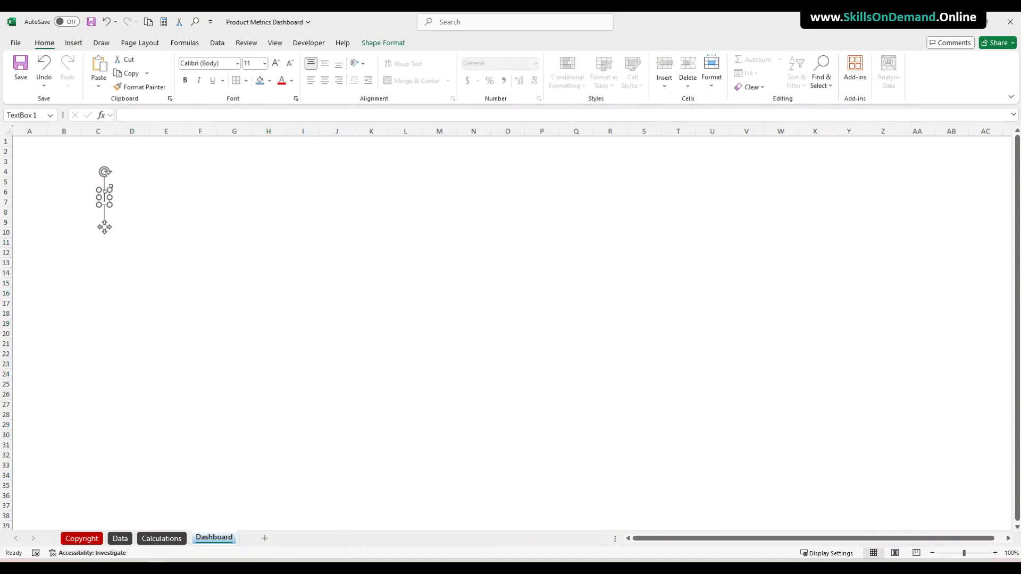
type("Products Metrics Dashboard")
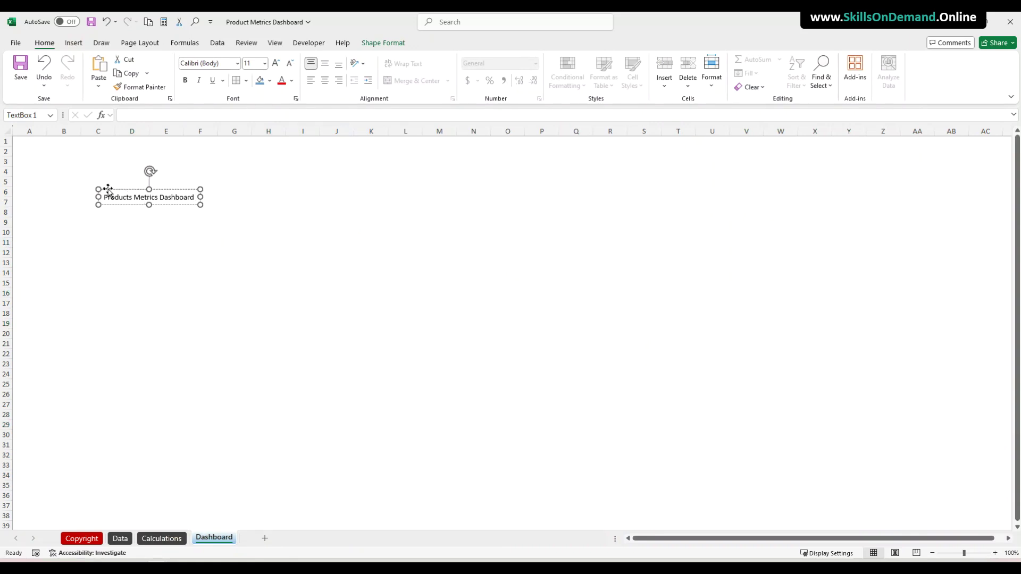
left_click(150, 284)
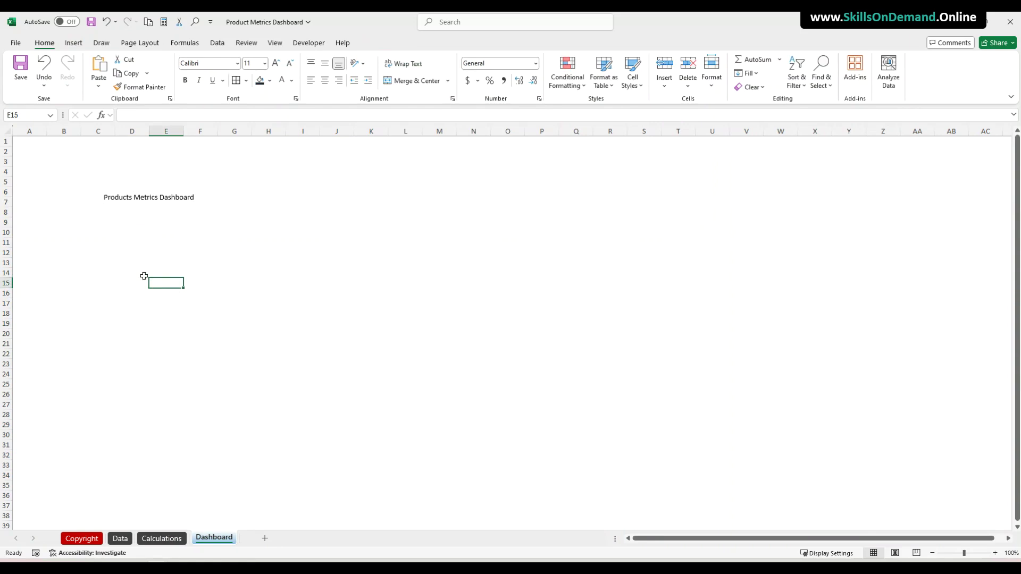
Set the dashboard title's font size to 28 and make it bold
left_click(122, 204)
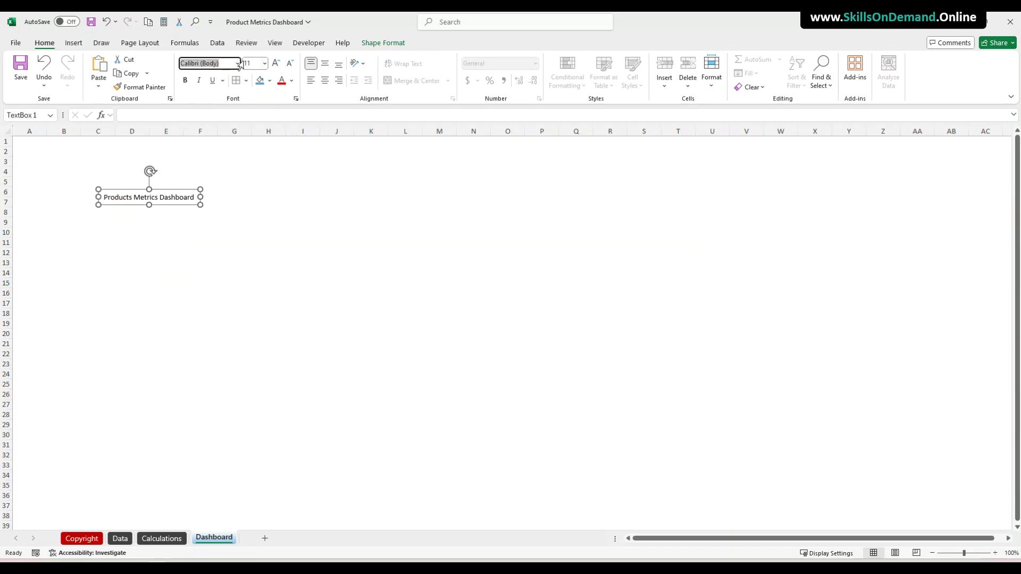
left_click(254, 62)
key("Return")
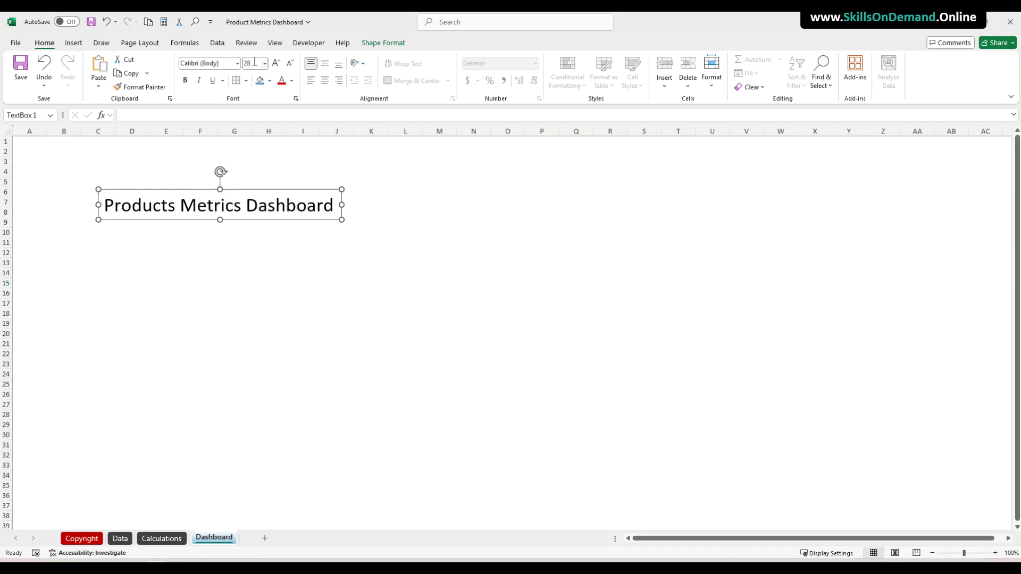
key("ctrl+b")
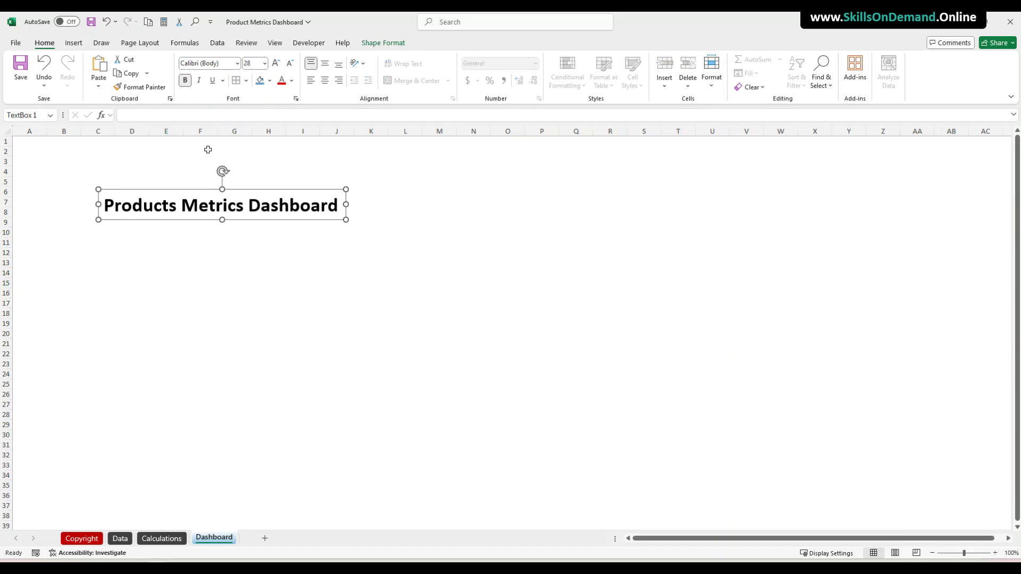
left_click(200, 263)
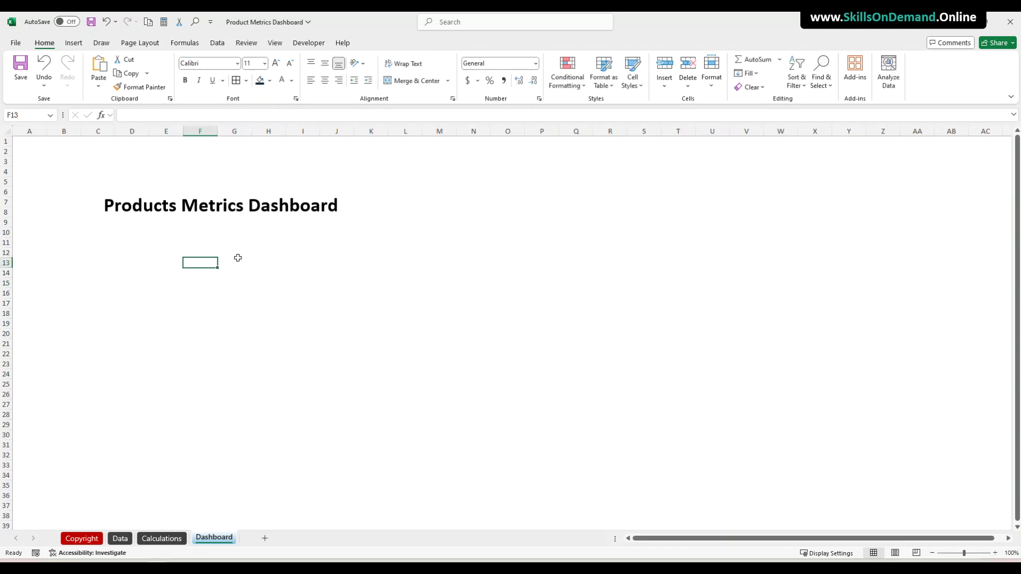
Color the word "Dashboard" in the title text box with the standard Blue
left_click(276, 206)
left_click_drag(248, 206, 337, 213)
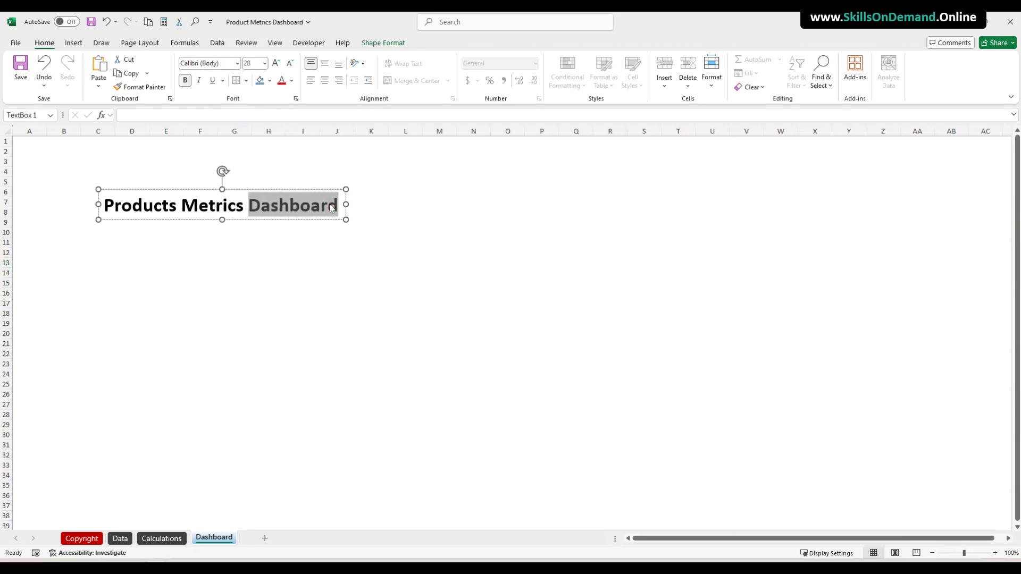
left_click(291, 80)
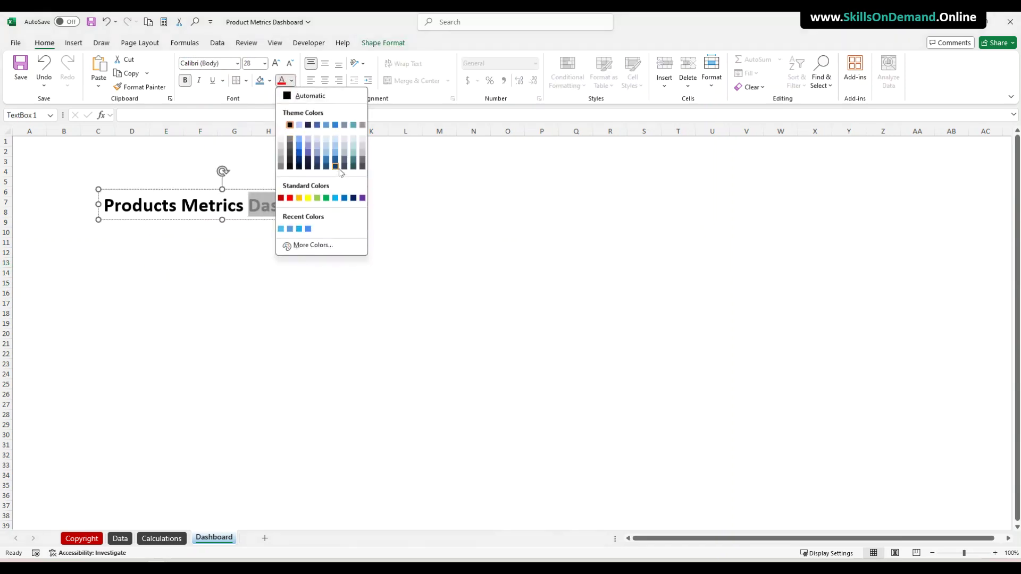
left_click(344, 198)
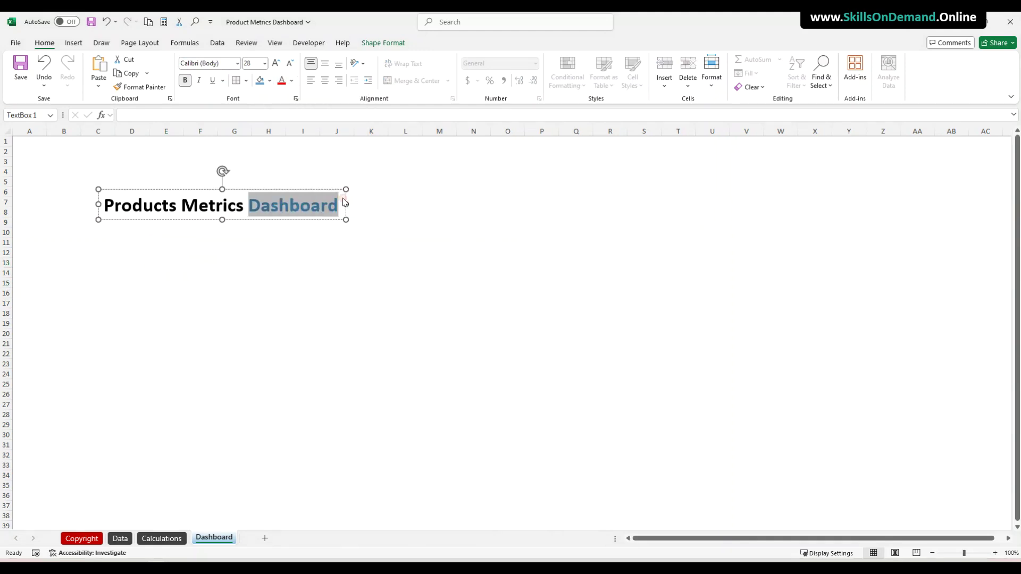
left_click(243, 292)
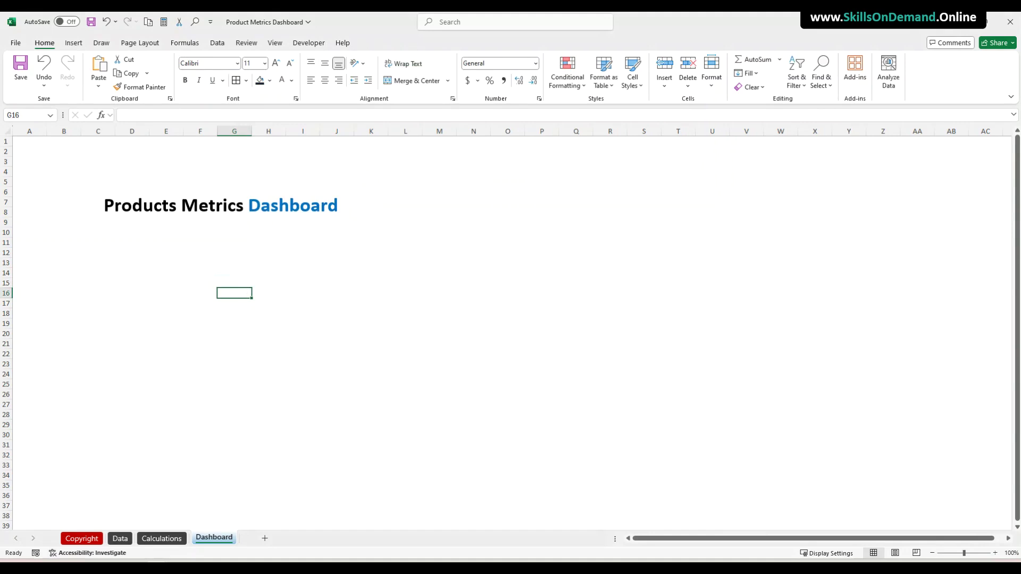
key("alt+Tab")
key("alt+Tab")
Rotate the title text box to 270° through its shape size settings
left_click(159, 219)
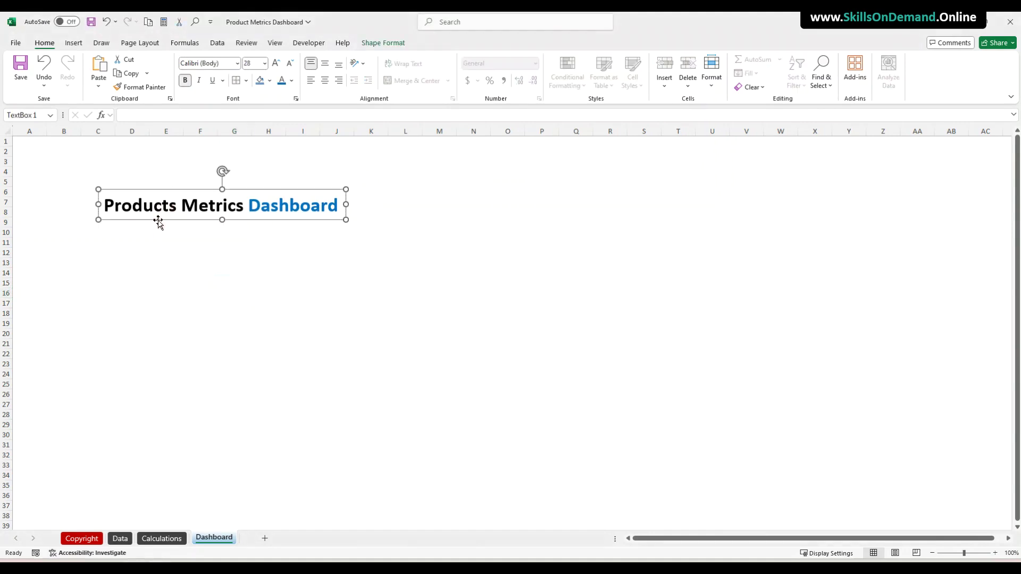
right_click(159, 221)
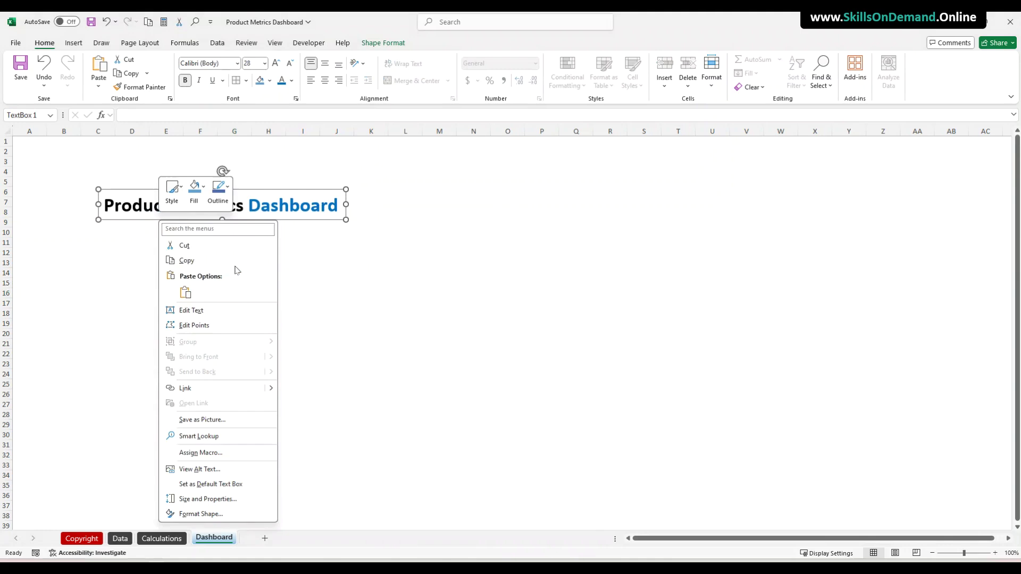
left_click(208, 514)
left_click(912, 186)
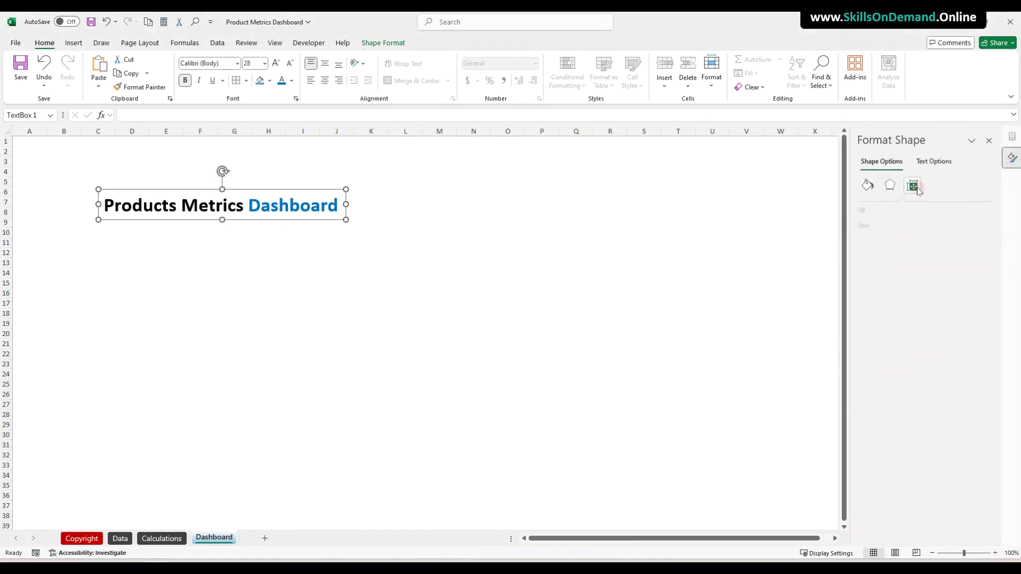
left_click(900, 225)
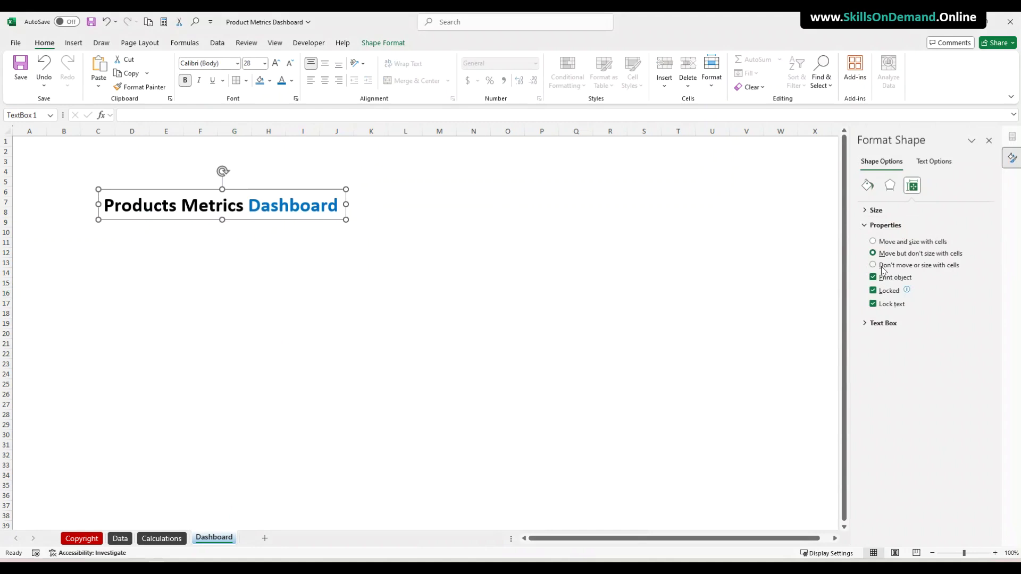
left_click(876, 210)
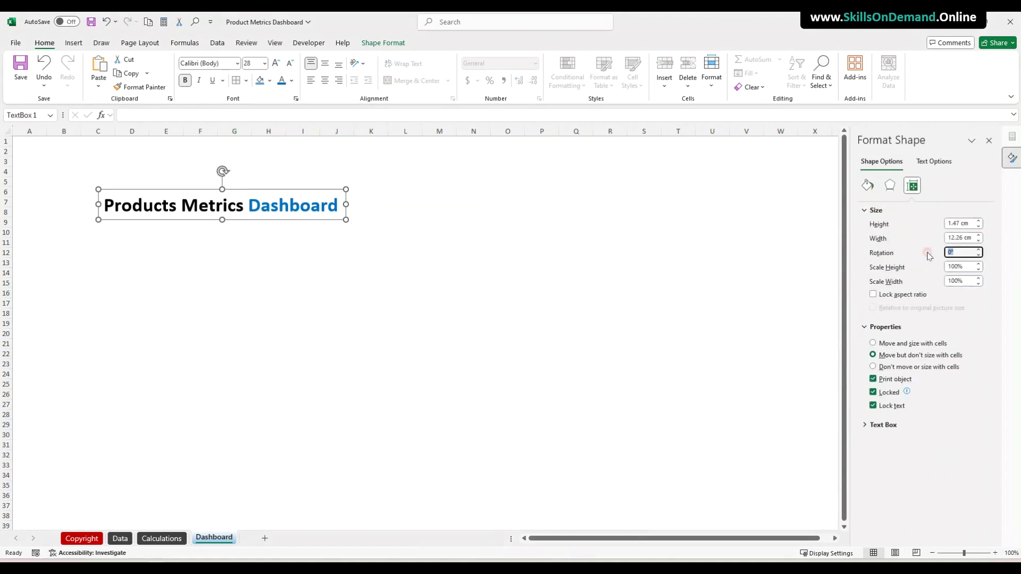
type("270")
key("Return")
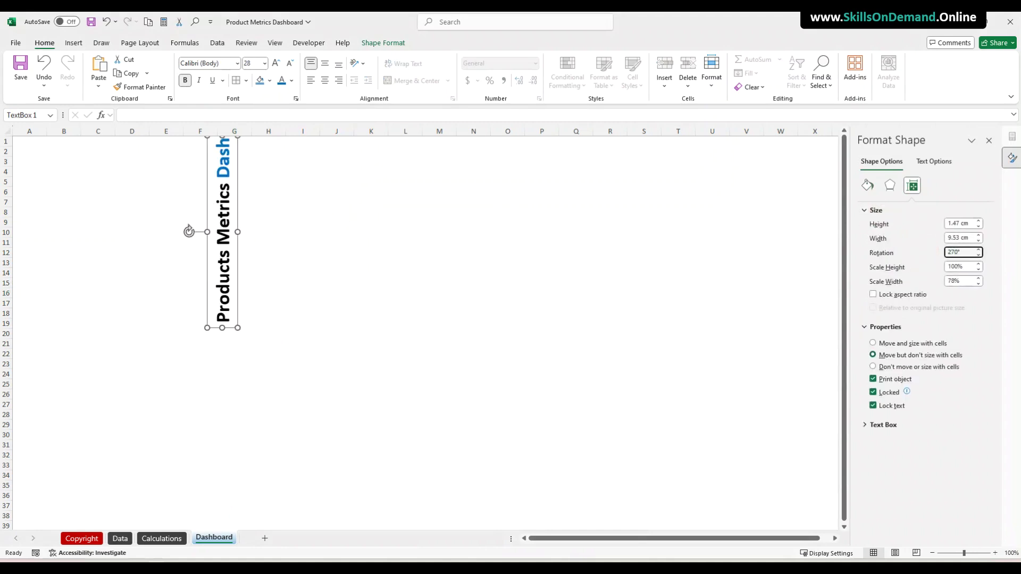
Move the rotated title text box into column A along the sheet's edge
left_click_drag(238, 251, 50, 277)
left_click(125, 278)
left_click(41, 285)
left_click(128, 279)
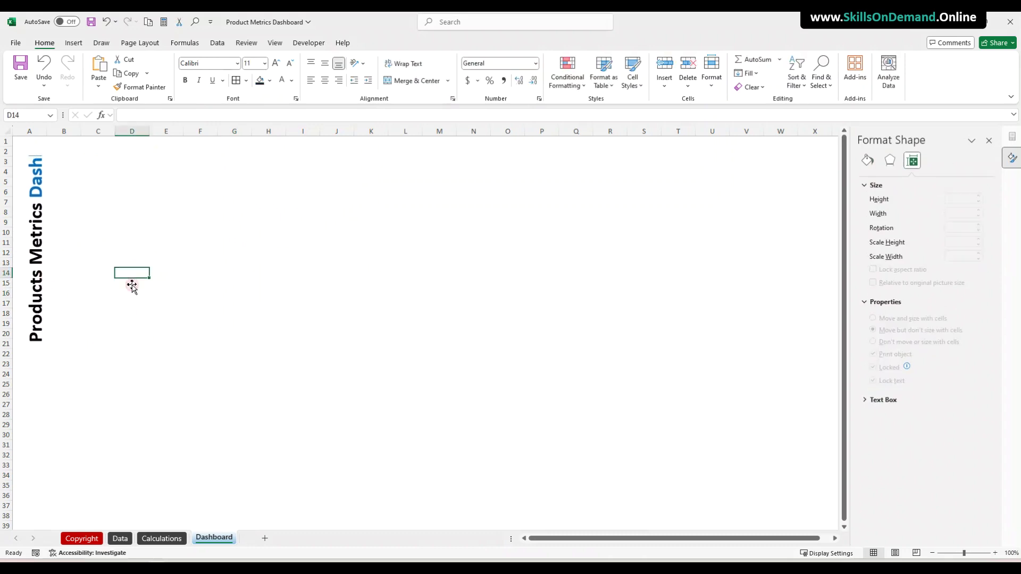
left_click(32, 340)
left_click(151, 323)
Lengthen the vertical title text box in column A so the full title fits, and adjust its position
left_click(42, 197)
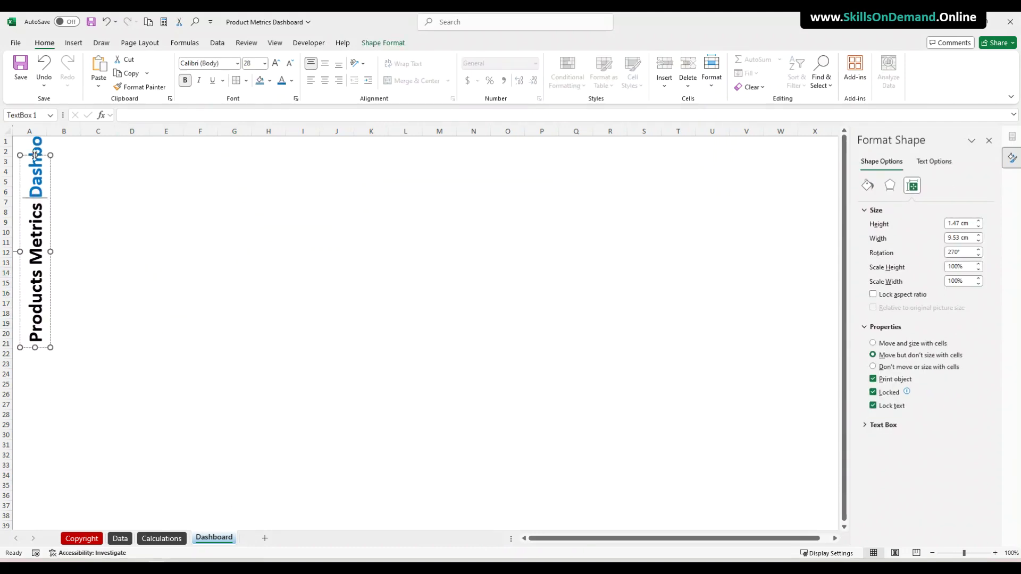
left_click_drag(35, 154, 41, 129)
left_click_drag(36, 348, 38, 390)
left_click_drag(52, 319, 48, 325)
left_click(117, 326)
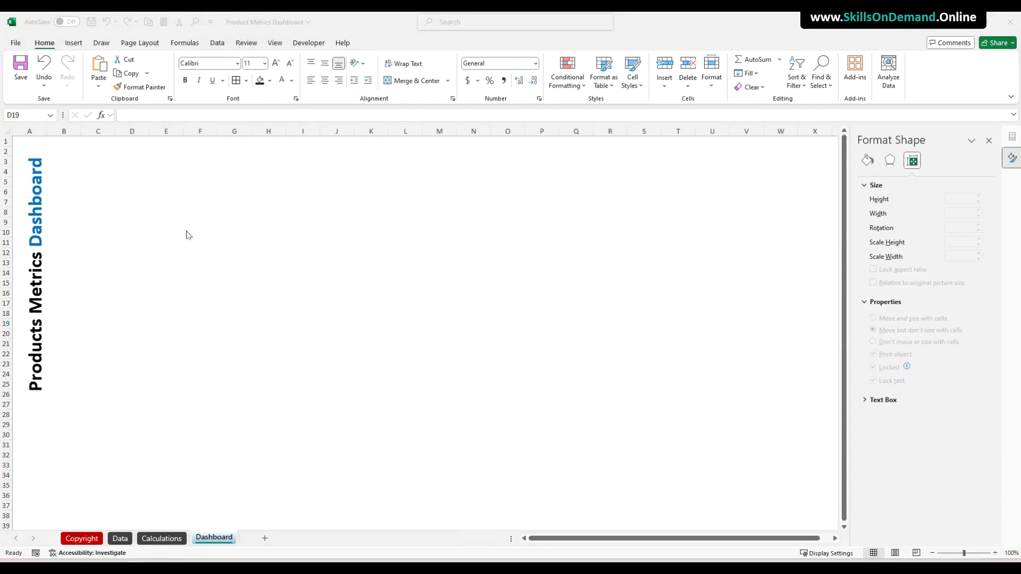
Start inserting a picture from this device over the cells and browse to the Product Metrics Dashboard's Icons Used folder
left_click(92, 41)
left_click(77, 43)
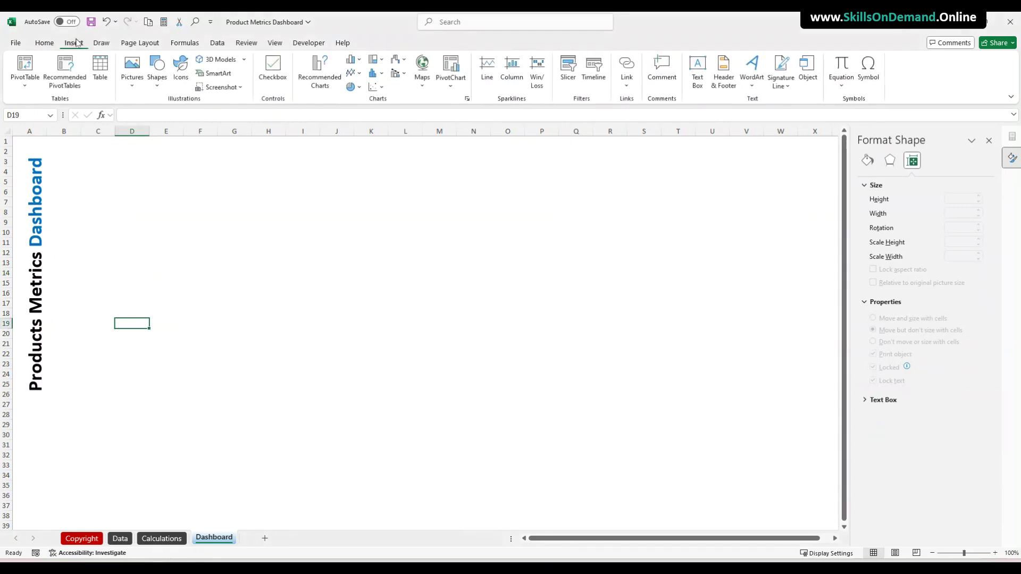
left_click(132, 80)
mouse_move(163, 117)
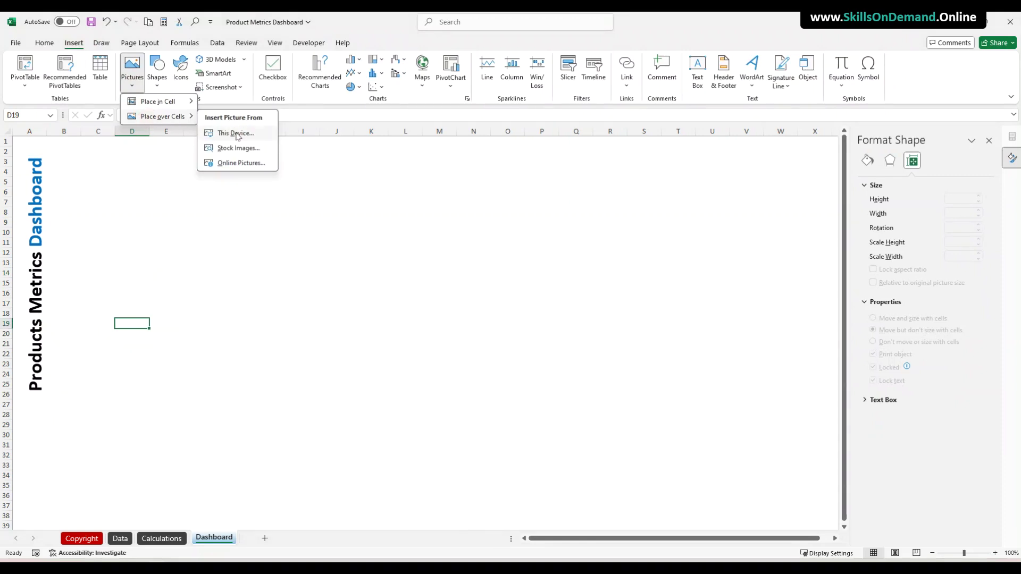
left_click(234, 133)
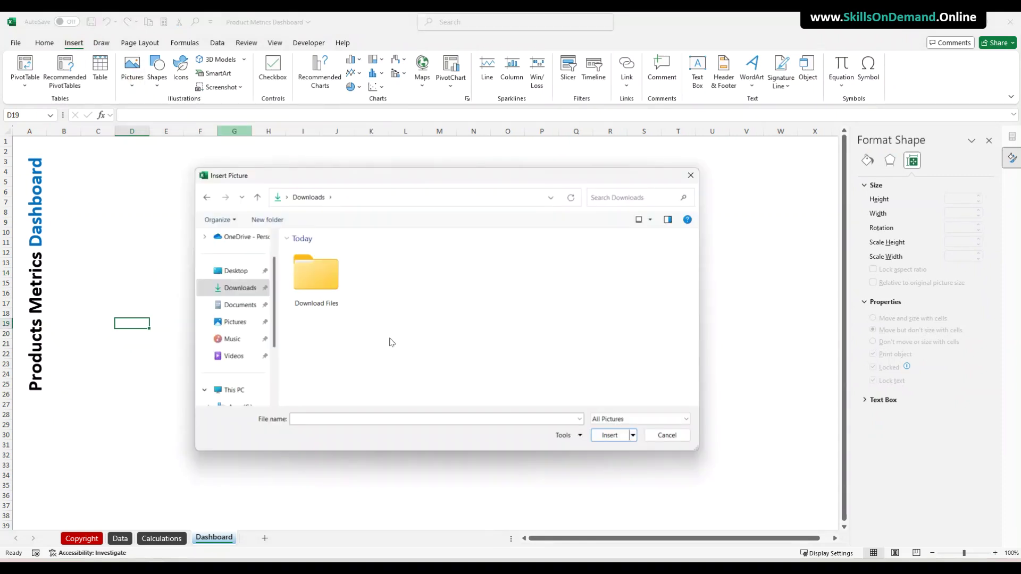
double_click(320, 285)
double_click(319, 269)
double_click(329, 285)
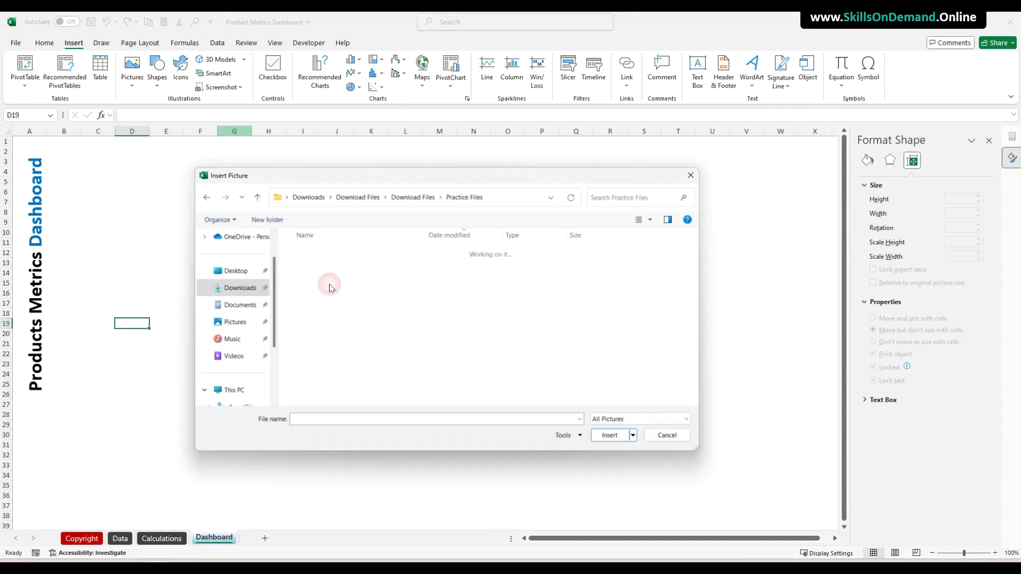
double_click(327, 267)
left_click(327, 269)
double_click(327, 269)
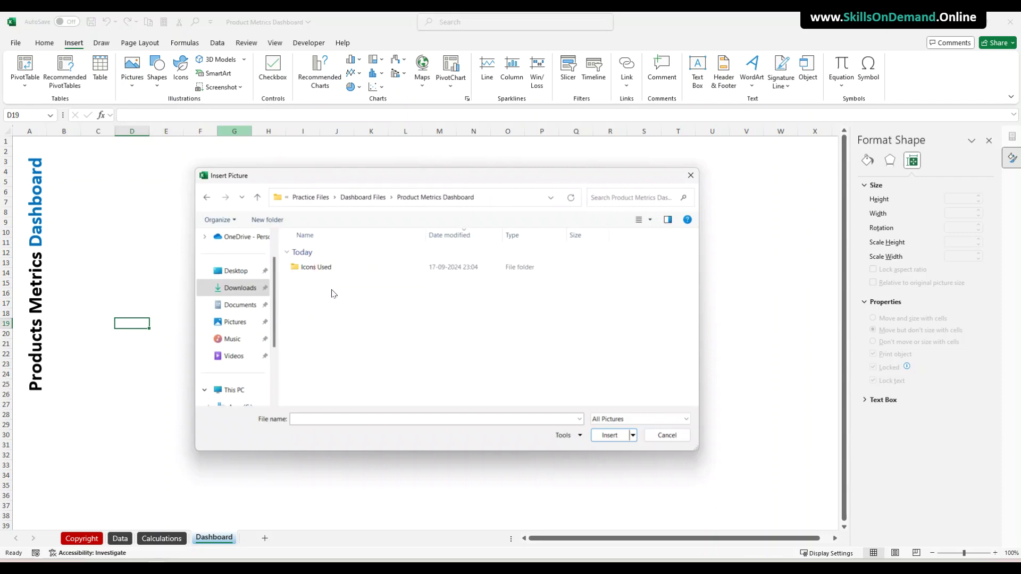
double_click(314, 267)
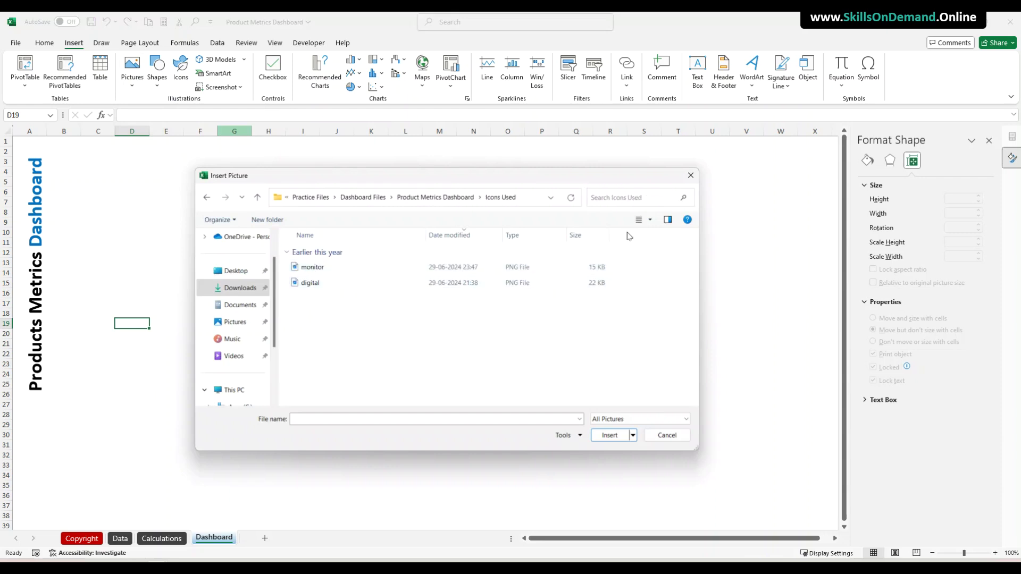
Show the picture files as large thumbnails and insert the "digital" image on the Dashboard sheet
left_click(649, 221)
left_click(681, 161)
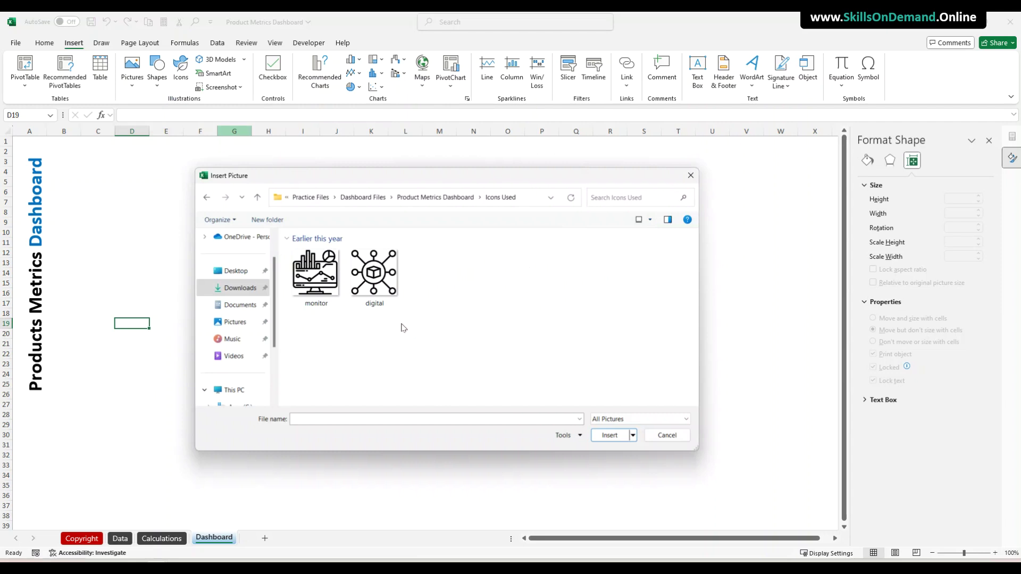
left_click(380, 264)
left_click(610, 435)
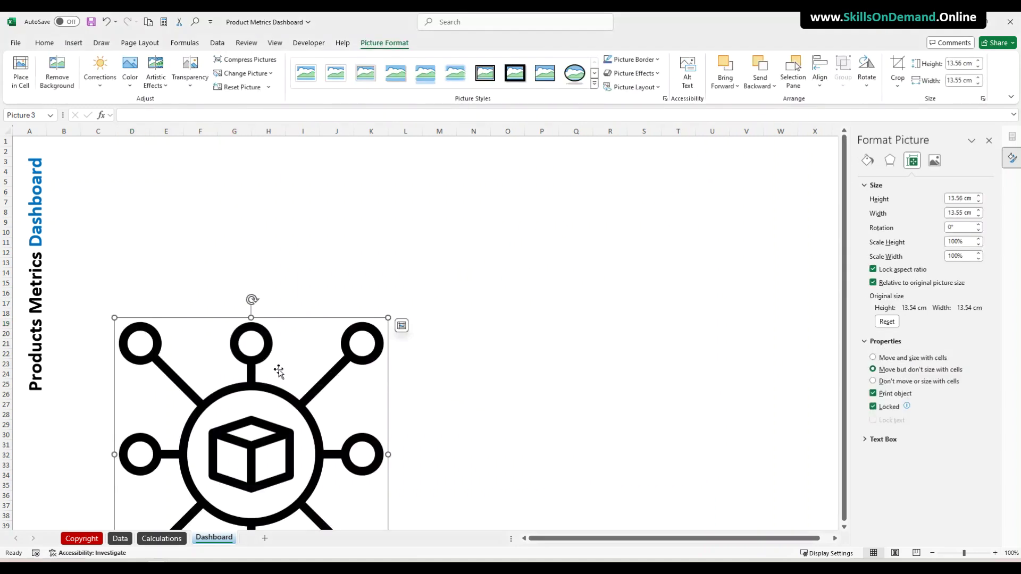
Shrink the network icon to about 1.1 cm square and place it directly below the vertical title
left_click_drag(115, 319, 40, 433)
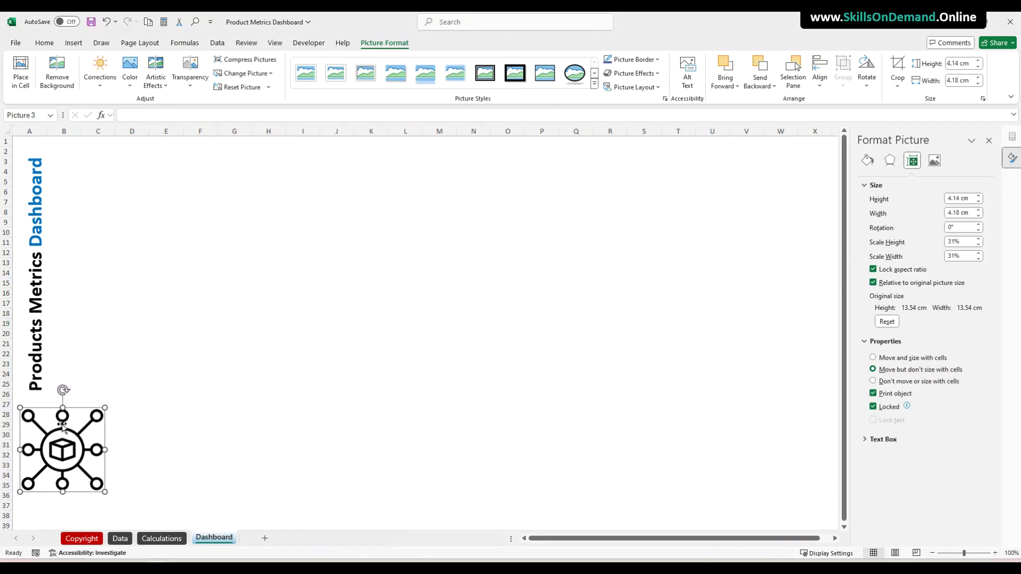
left_click_drag(97, 500, 36, 413)
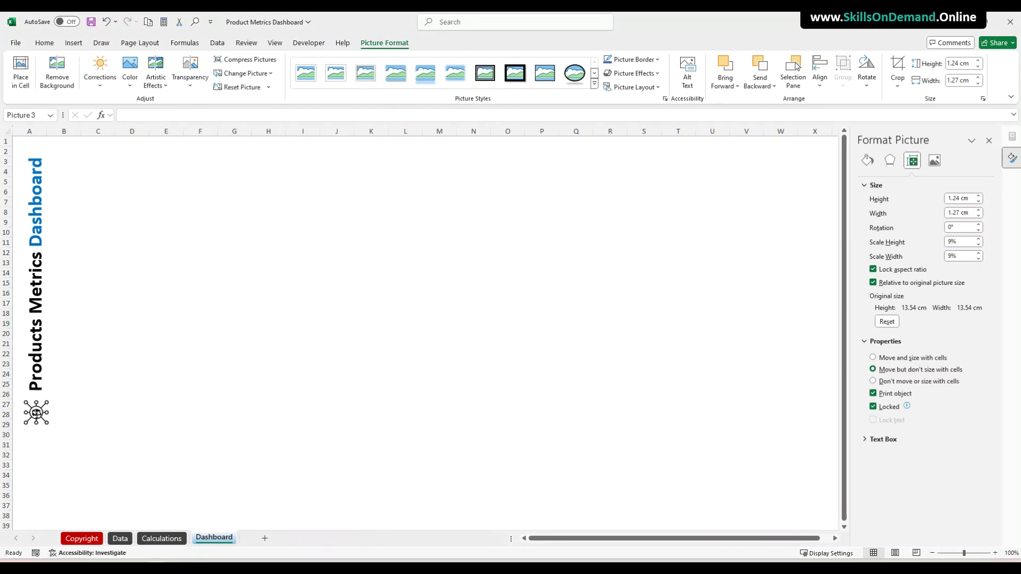
left_click(115, 415)
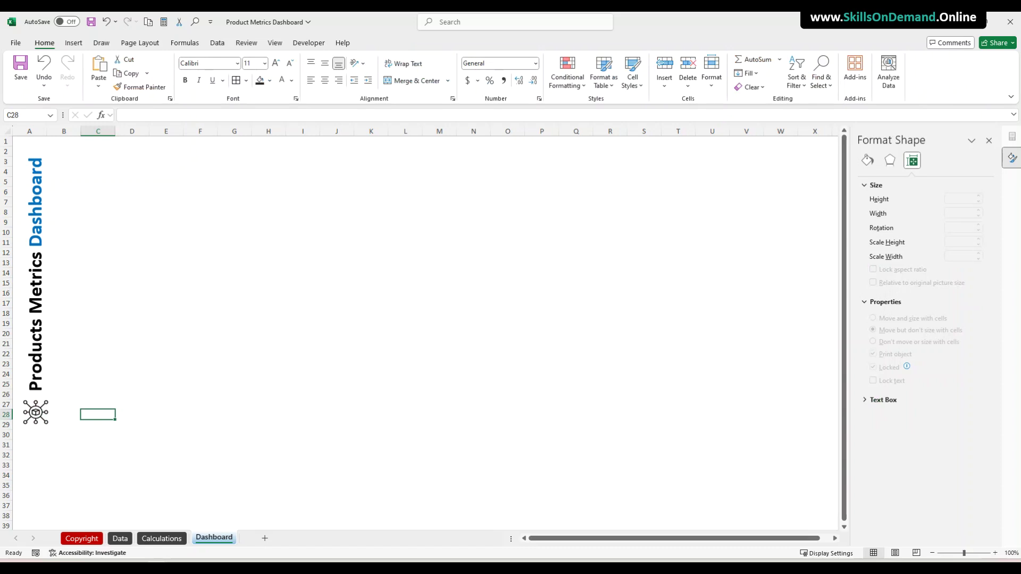
left_click(141, 352)
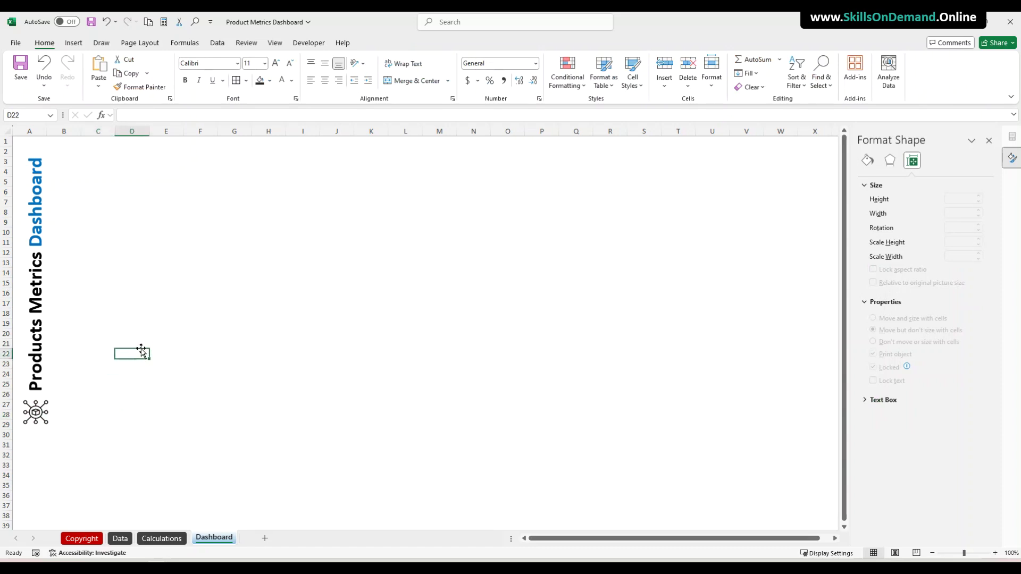
left_click(233, 322)
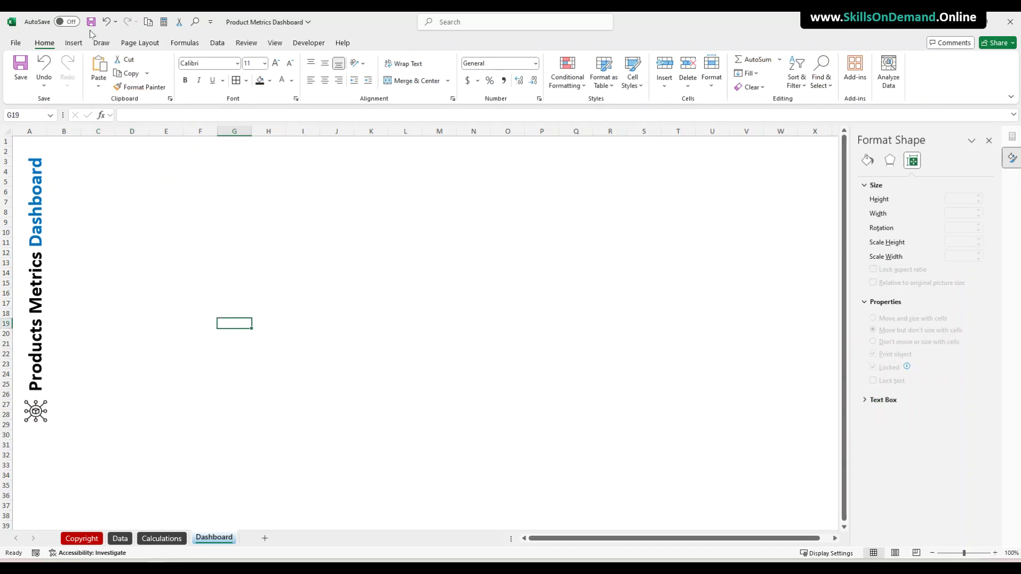
Draw an oval about 1.6 cm high and 1.8 cm wide in the empty area near column E
left_click(74, 43)
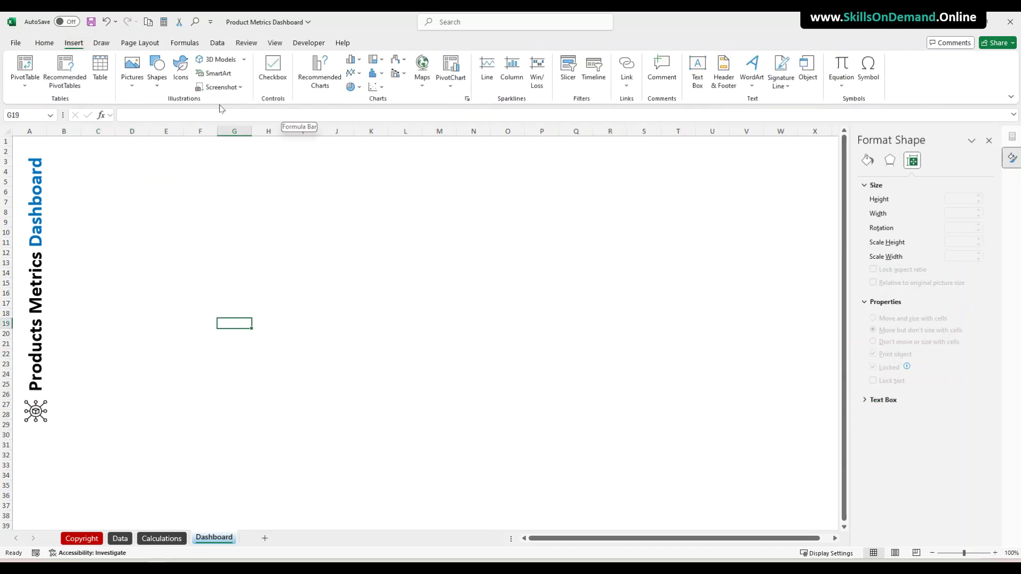
left_click(157, 69)
left_click(195, 114)
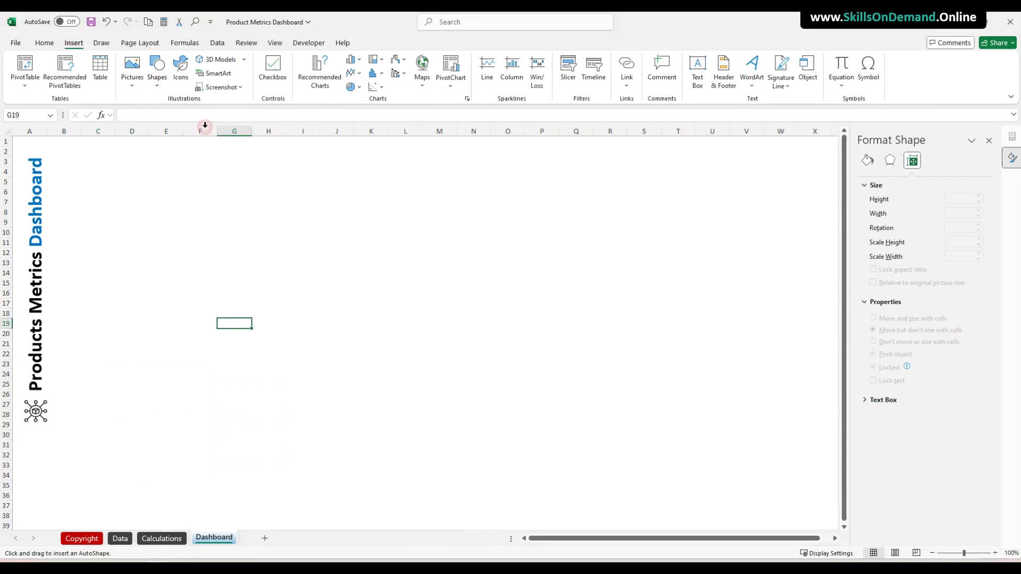
left_click_drag(195, 360, 159, 394)
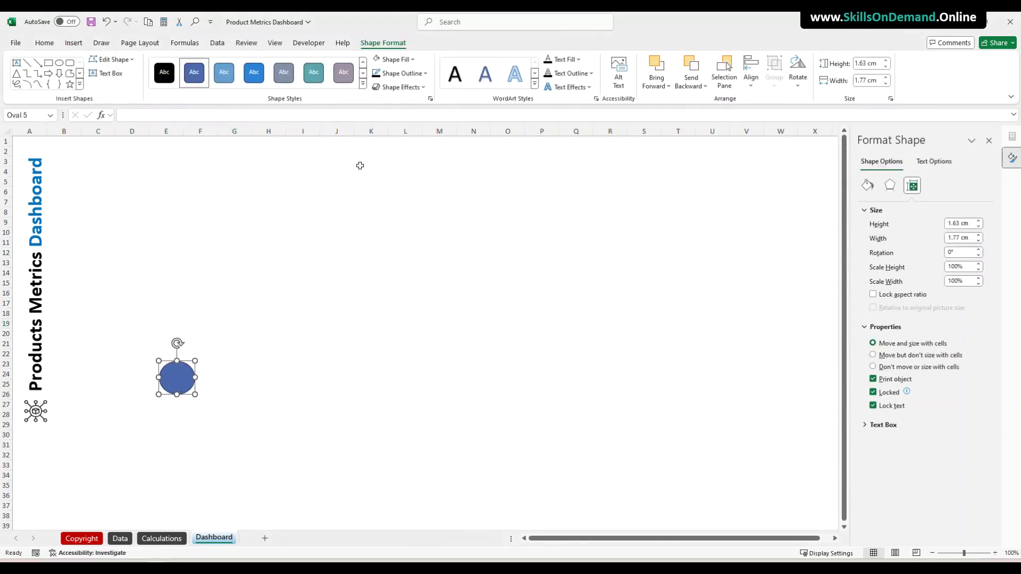
Fill the oval with white and apply a preset shape effect to it
left_click(394, 60)
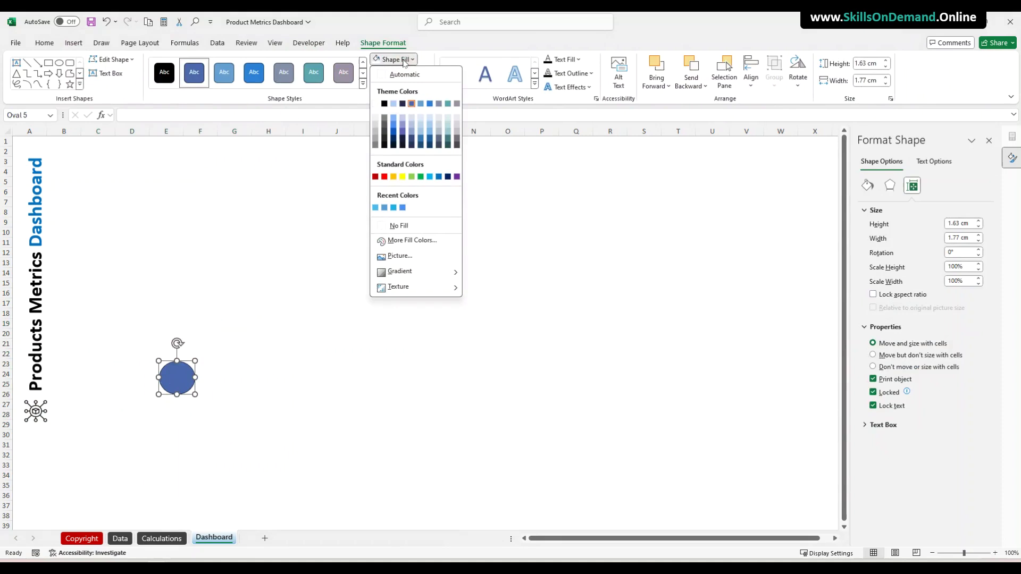
left_click(385, 105)
left_click(396, 88)
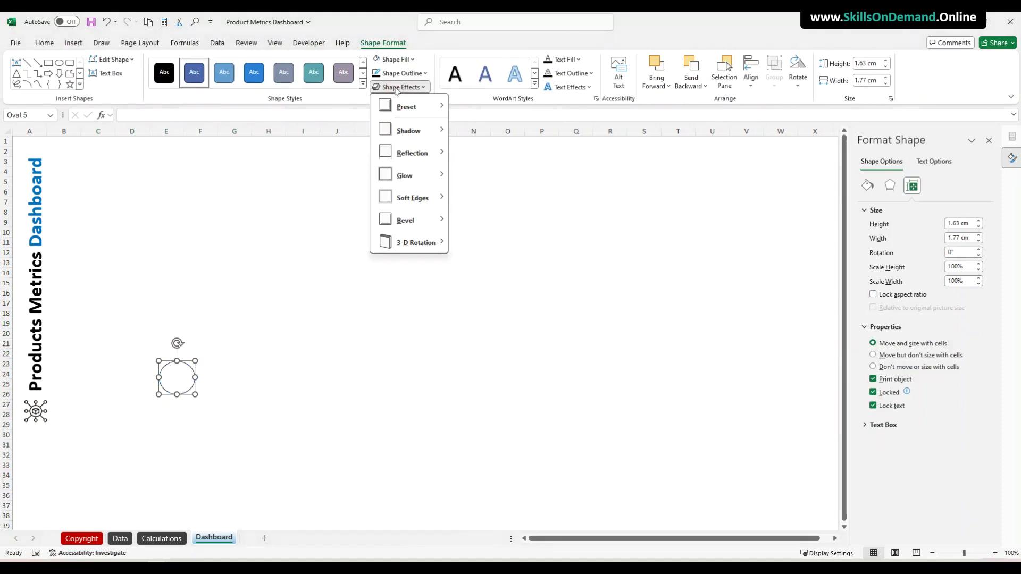
mouse_move(412, 107)
left_click(491, 173)
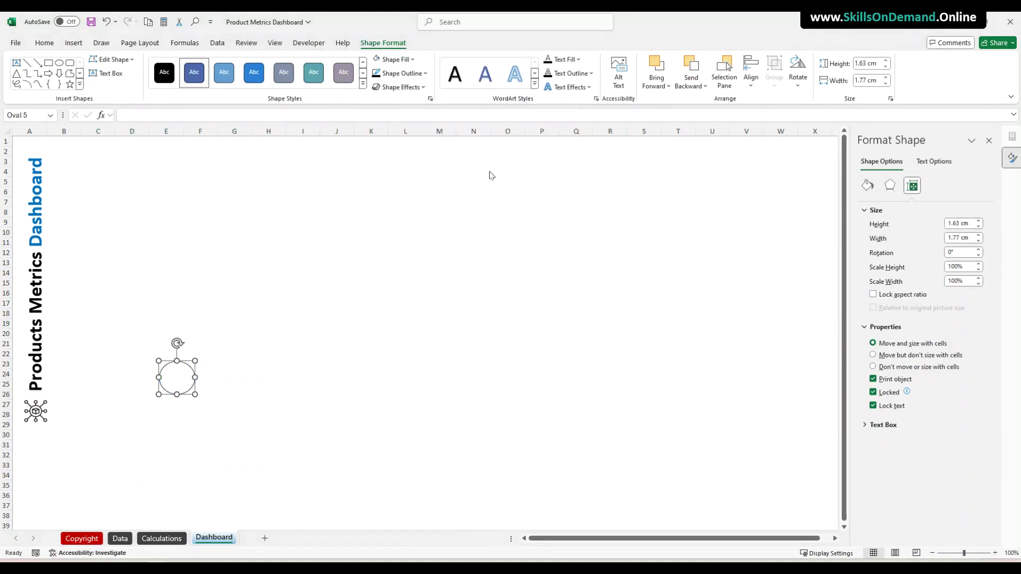
Give the oval's black outline a thicker weight
left_click(398, 73)
left_click(399, 73)
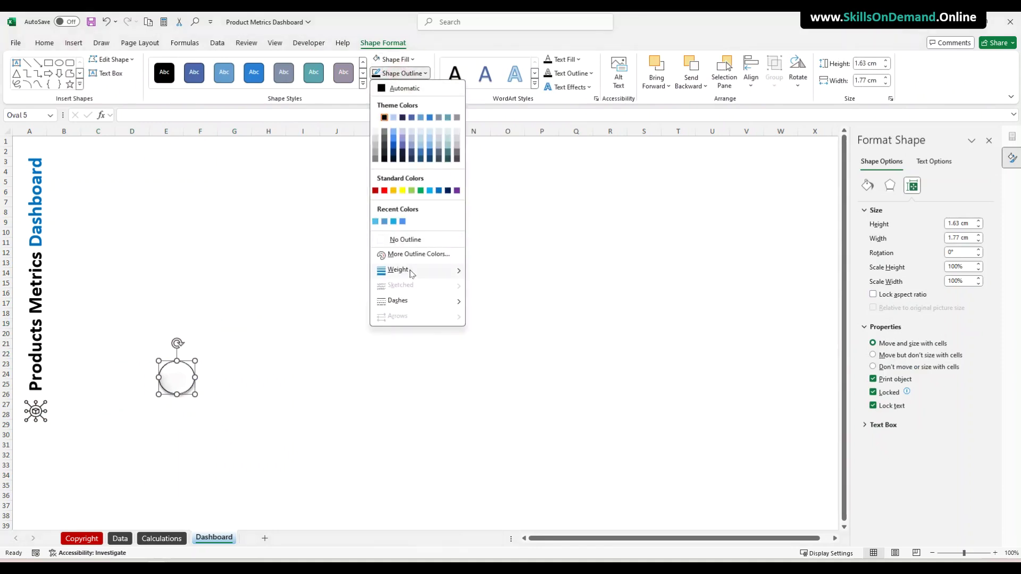
mouse_move(417, 270)
left_click(511, 341)
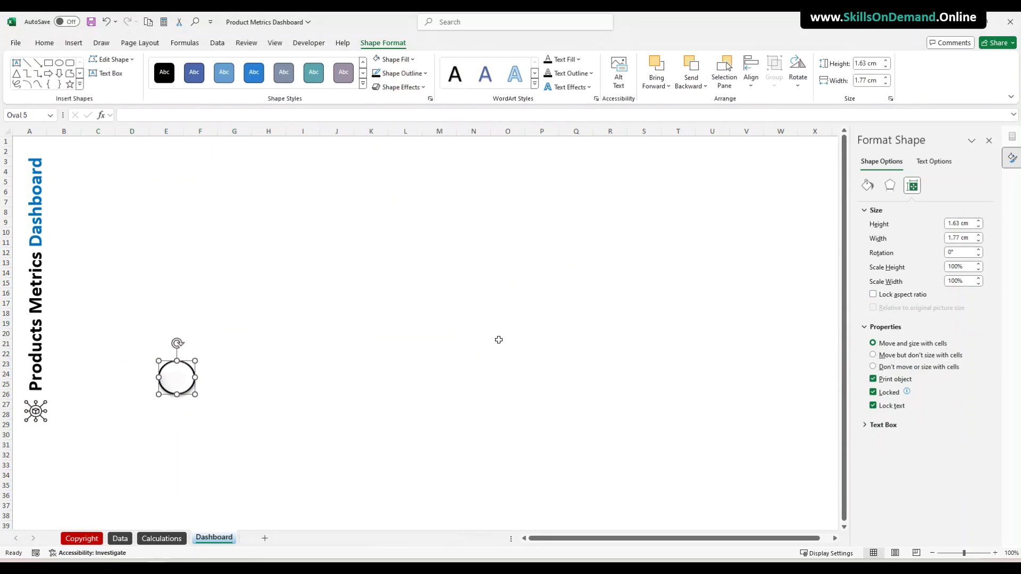
Move the oval over the network icon below the title and send it to the back
left_click(285, 394)
left_click_drag(177, 377, 35, 412)
right_click(36, 412)
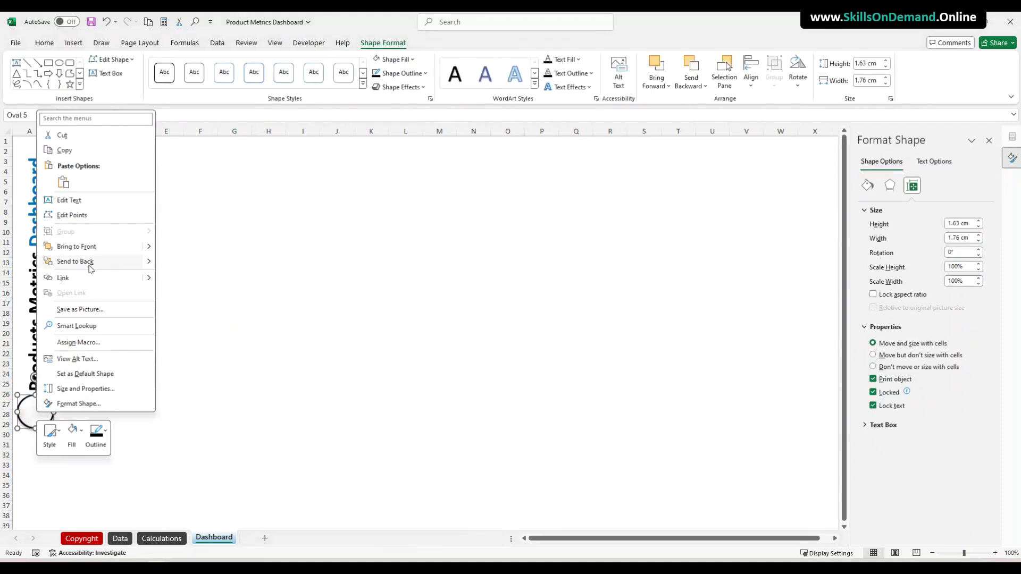
left_click(89, 266)
left_click(188, 335)
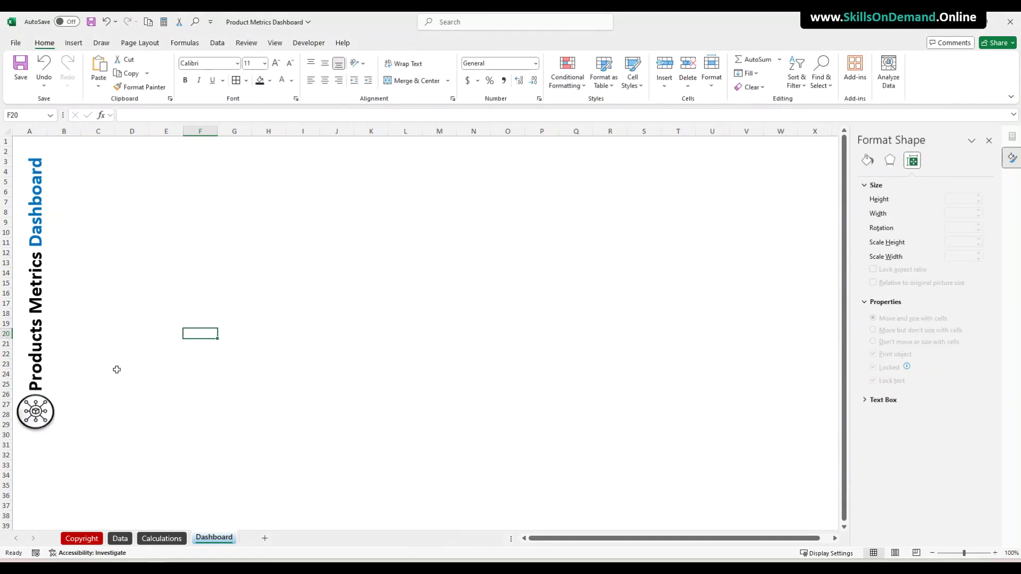
Group the network icon with its surrounding circle and nudge the group slightly away from the title
left_click(34, 414)
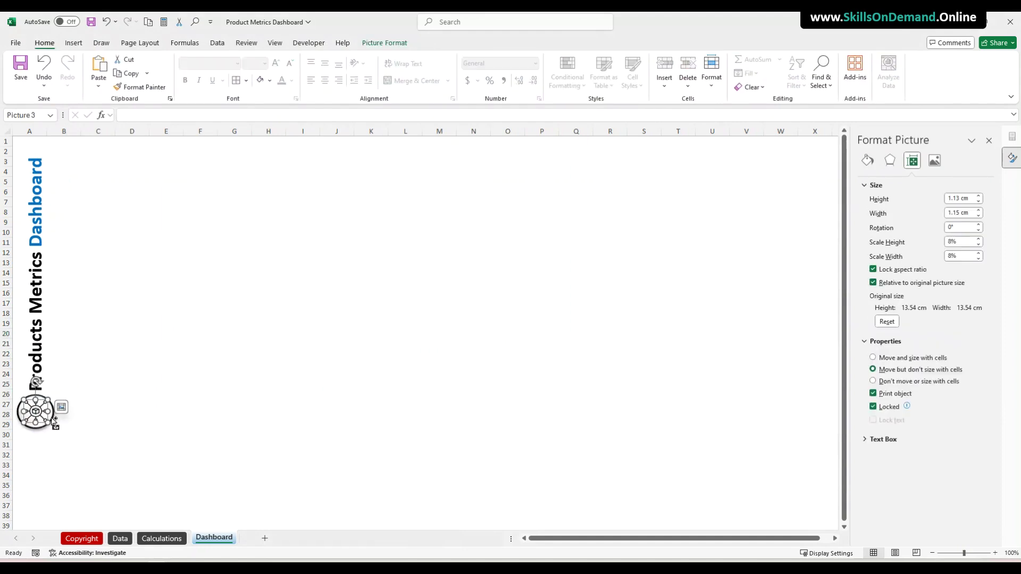
left_click(54, 423, "shift")
right_click(53, 423)
mouse_move(100, 277)
left_click(204, 270)
left_click_drag(34, 415, 36, 417)
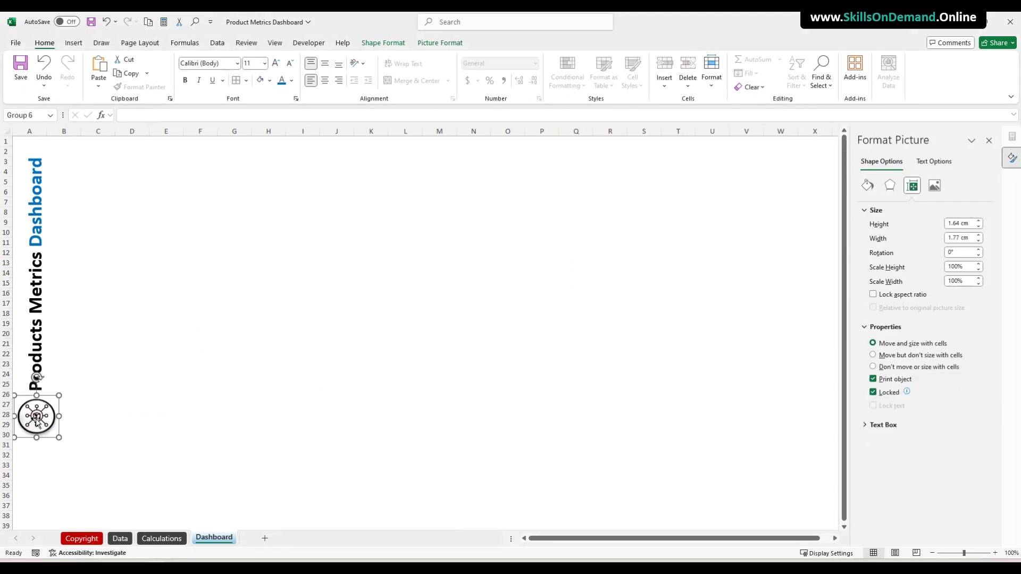
Enlarge the circled icon slightly and shift it and the title a little toward column B, keeping them aligned
left_click(113, 405)
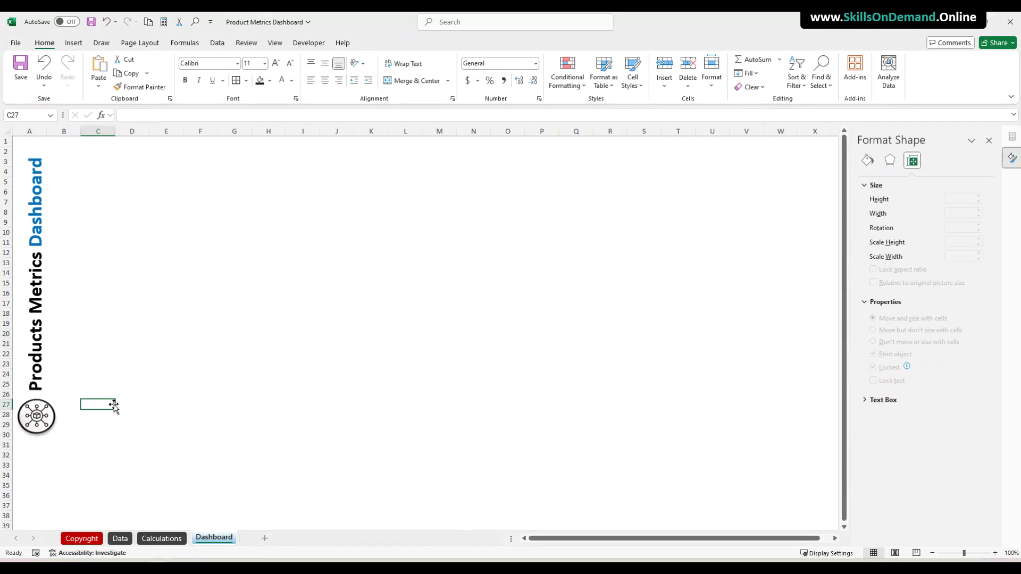
left_click(33, 410)
left_click(105, 364)
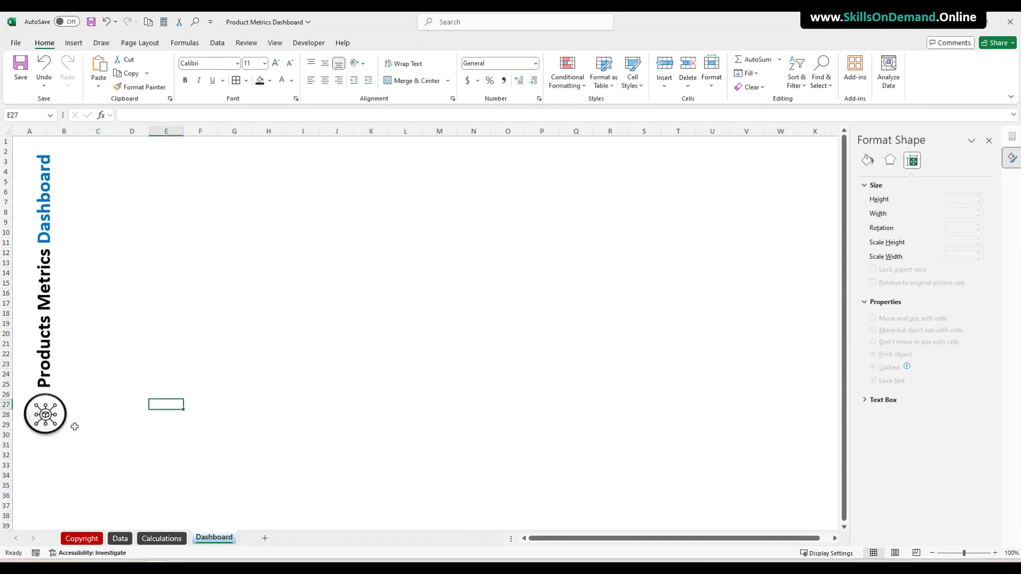
Group the circled icon with the vertical title and nudge the group slightly downward
left_click(54, 417)
left_click(52, 347, "ctrl")
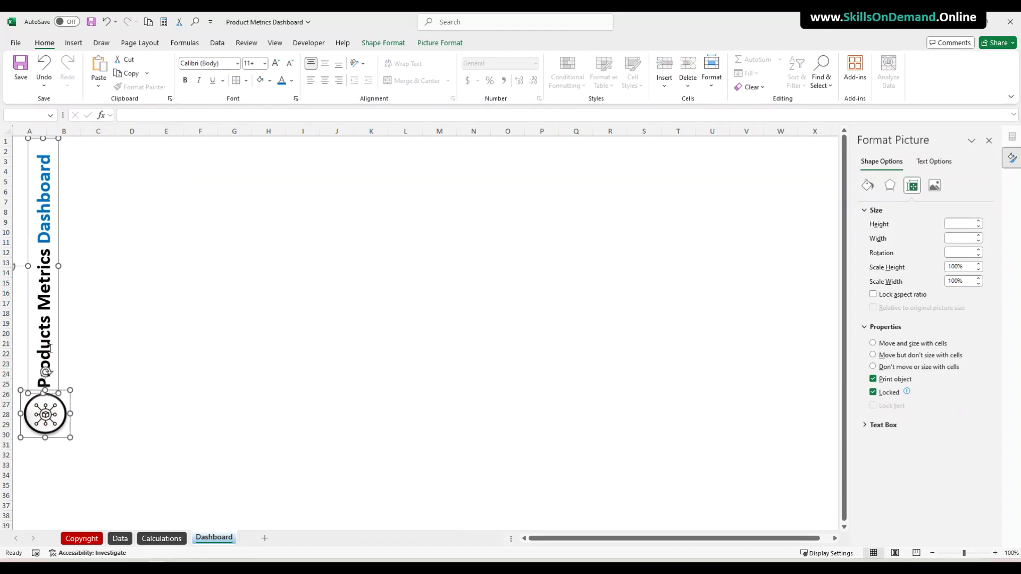
right_click(59, 340)
mouse_move(165, 189)
left_click(208, 190)
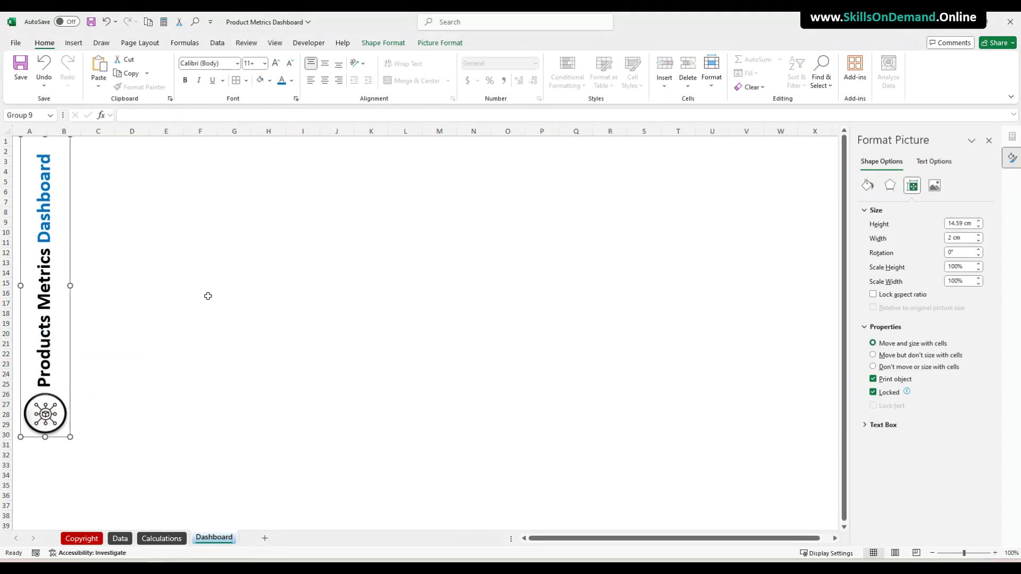
left_click_drag(70, 321, 69, 328)
left_click(147, 343)
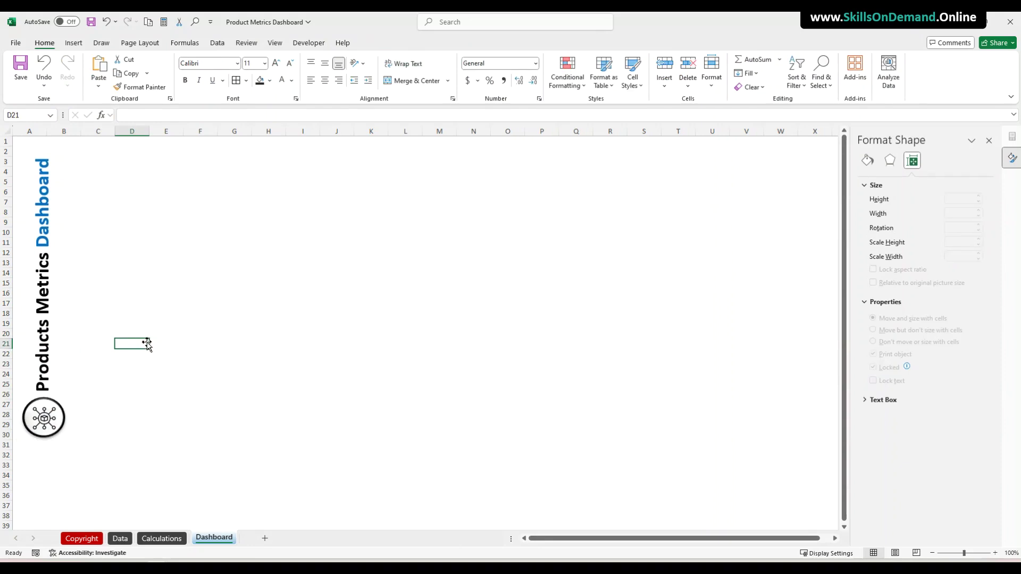
Apply the centered outer shadow to the circle around the network icon
left_click(59, 421)
left_click(61, 418)
left_click(383, 43)
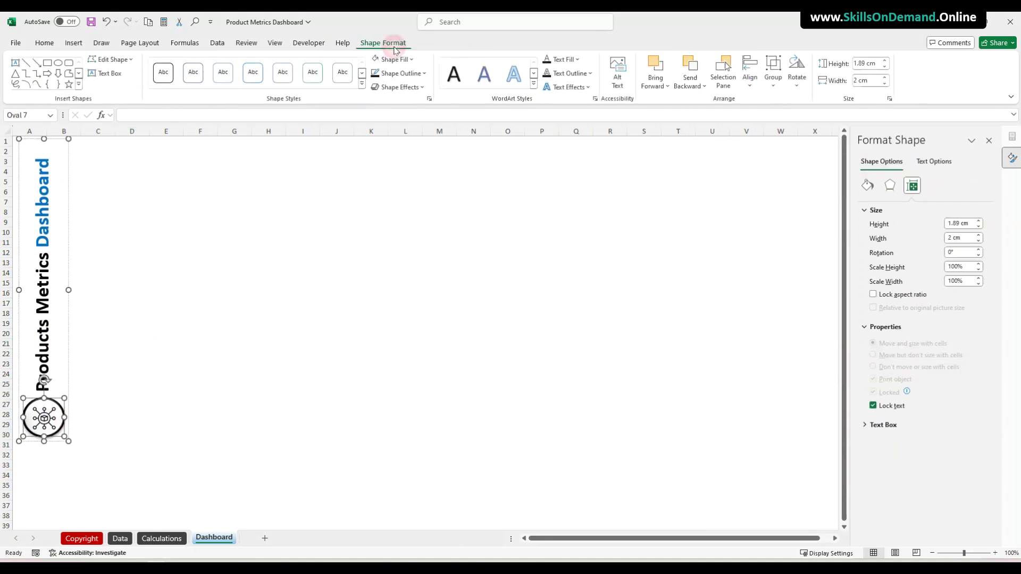
left_click(398, 87)
mouse_move(405, 135)
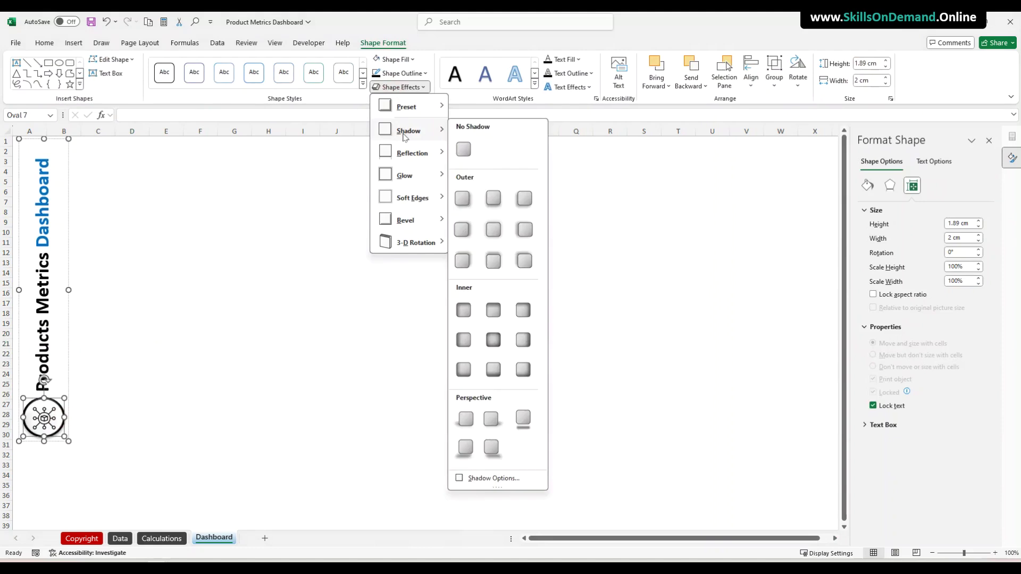
left_click(496, 233)
left_click(300, 353)
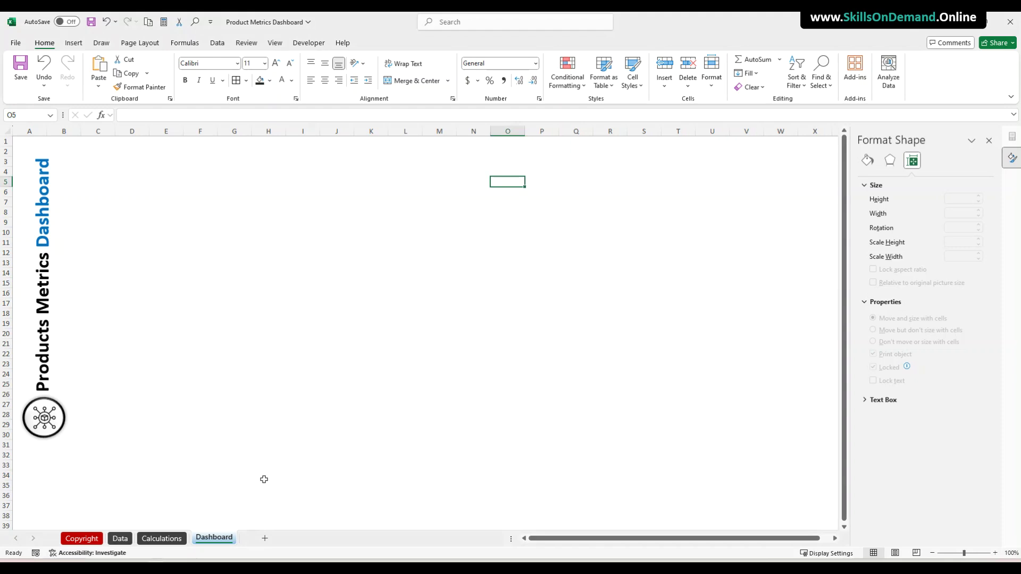
Draw a rounded rectangle about 6.3 cm high and 4.4 cm wide across columns D to F, from row 5 to row 17
left_click(233, 263)
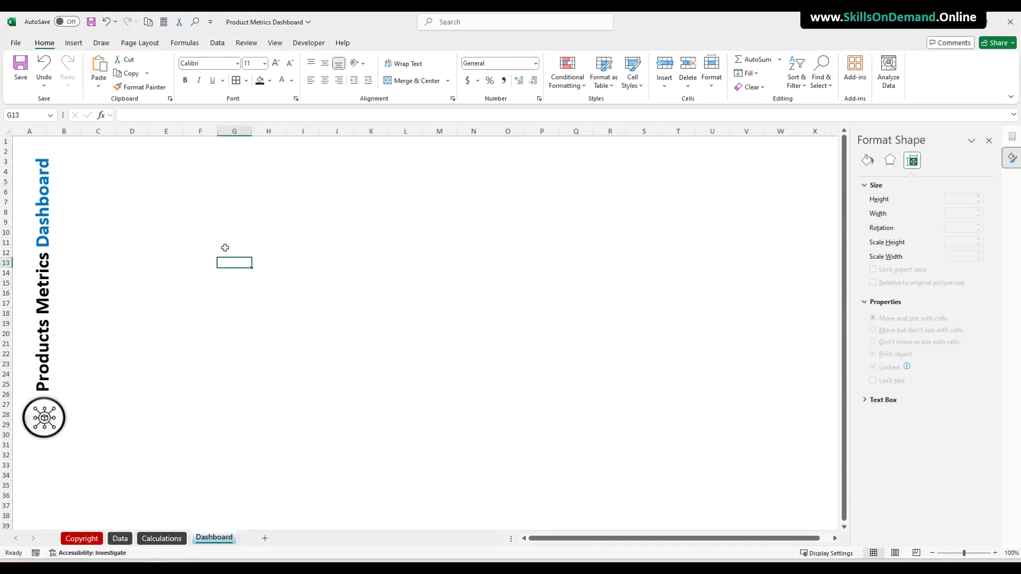
left_click(79, 43)
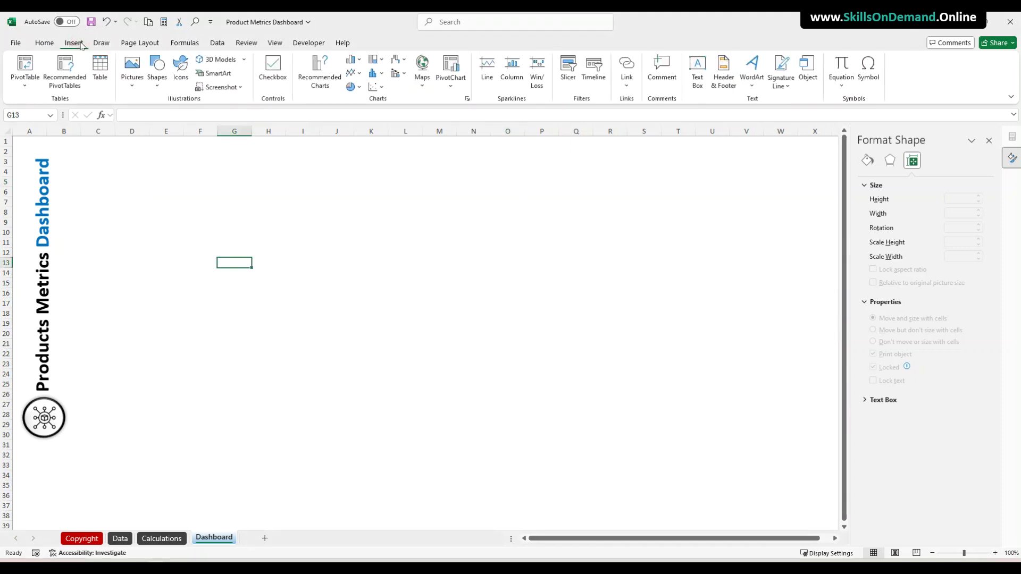
left_click(159, 85)
left_click(205, 114)
left_click_drag(122, 179, 211, 307)
left_click(307, 281)
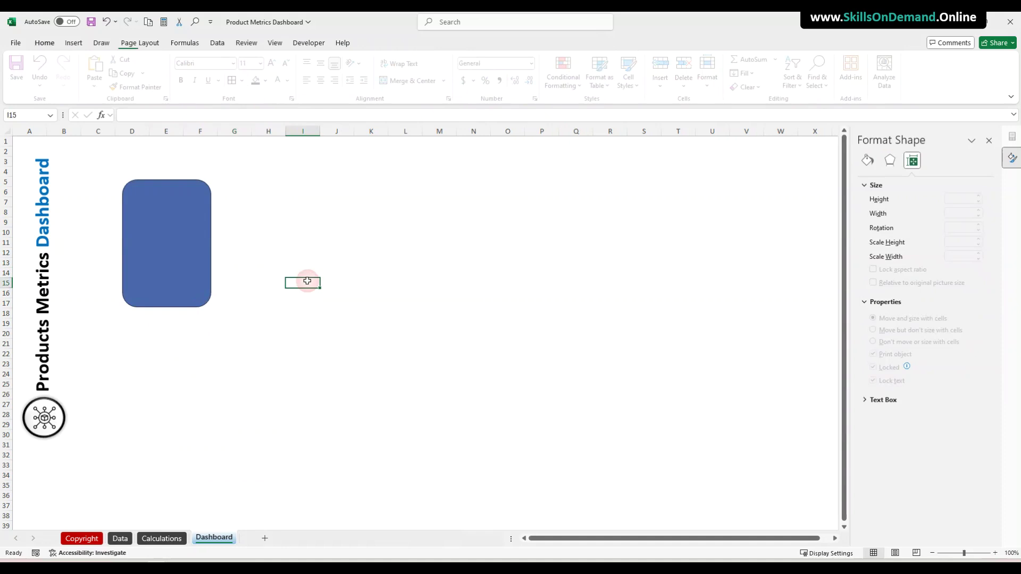
Set the rounded rectangle's height to 6.4 cm and its width to 5.2 cm
left_click(200, 262)
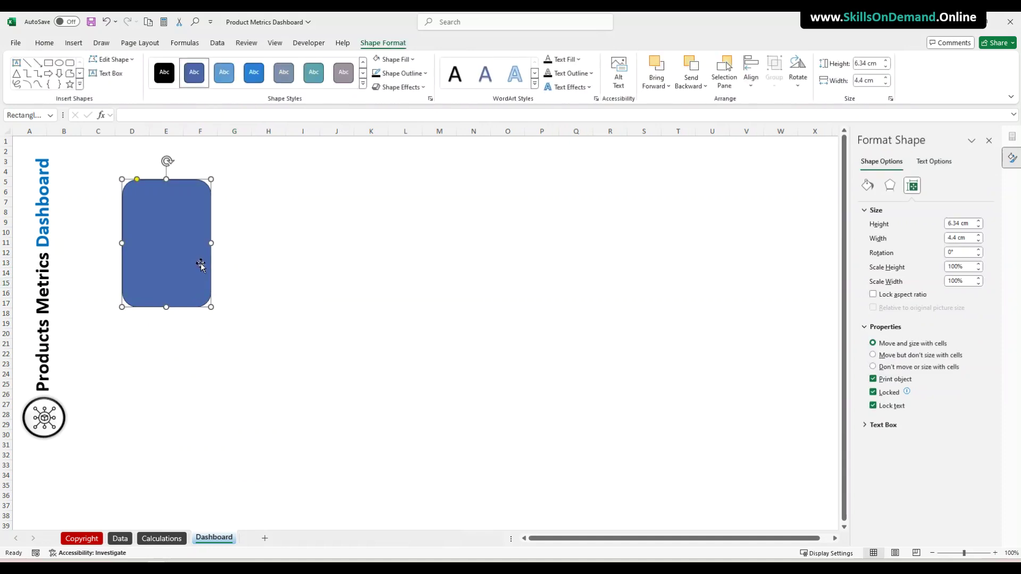
right_click(174, 247)
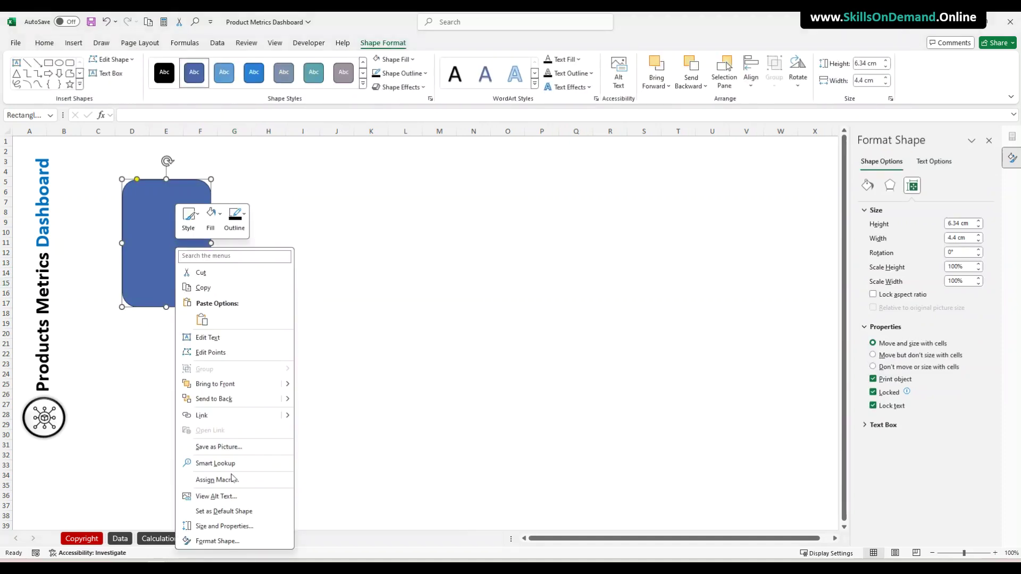
left_click(219, 525)
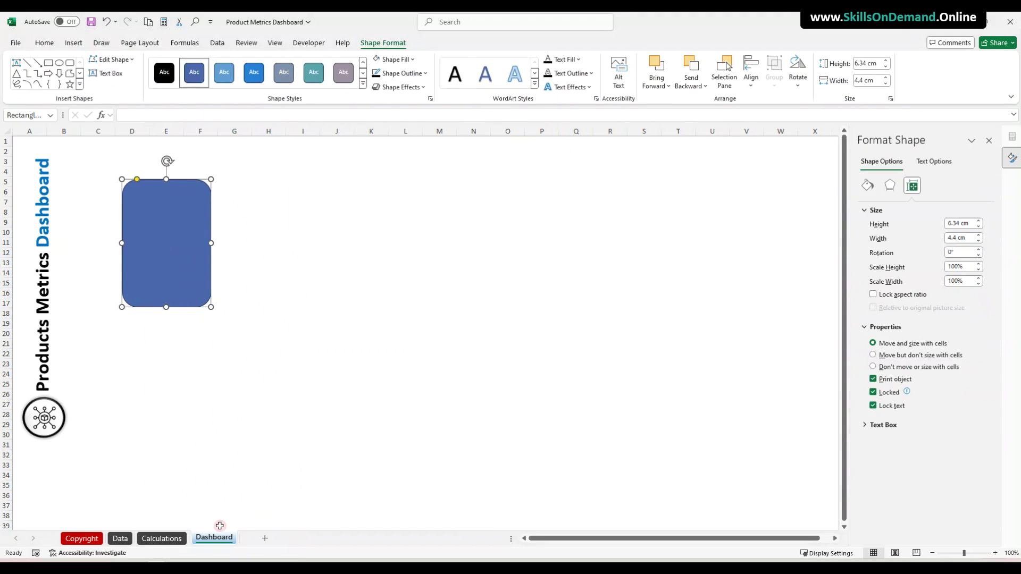
double_click(958, 224)
type("6")
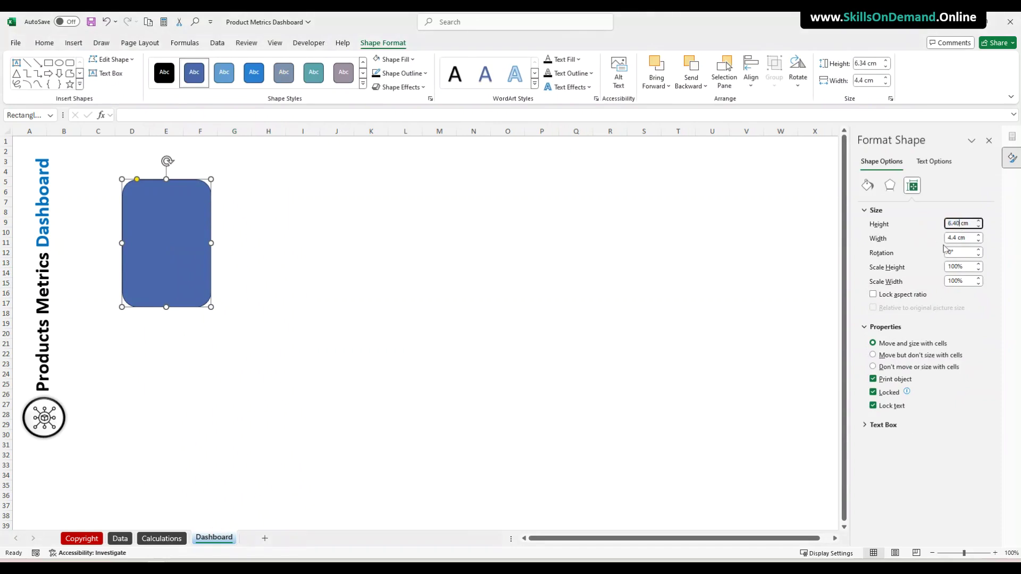
double_click(958, 236)
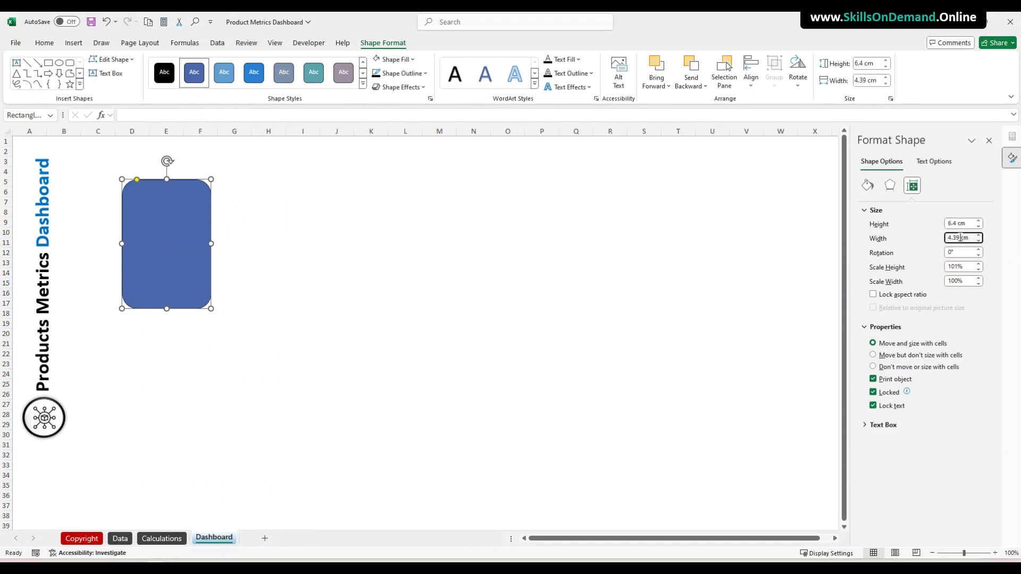
type("5.")
key("Return")
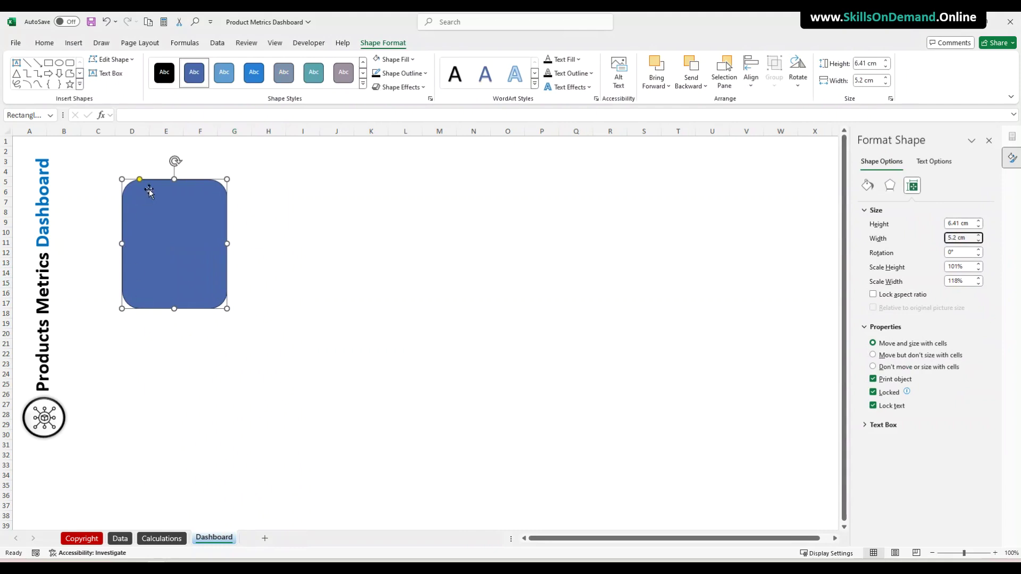
Reduce the rectangle's corner rounding until the corners are almost square
left_click_drag(140, 180, 127, 176)
left_click(299, 251)
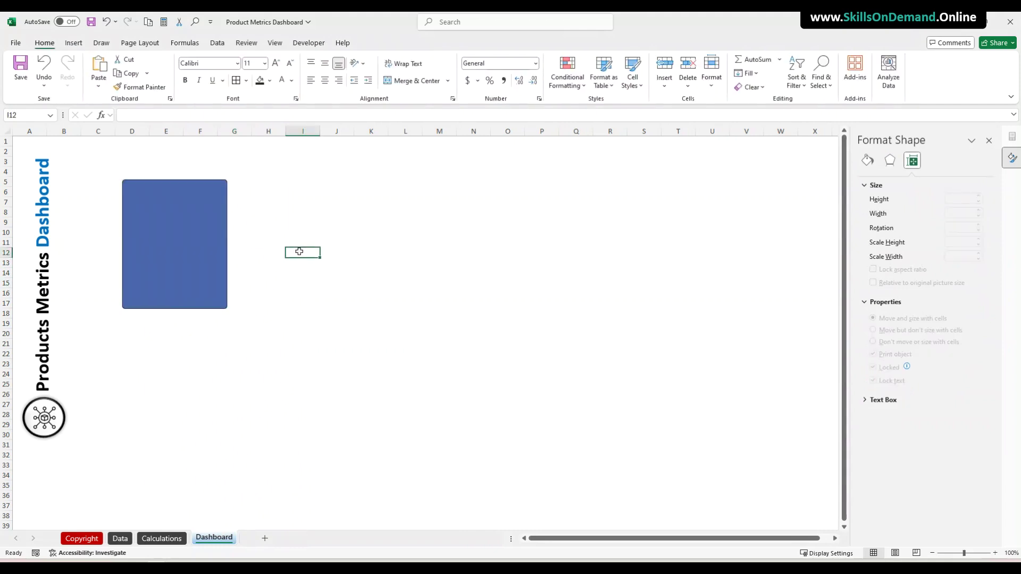
key("alt+Tab")
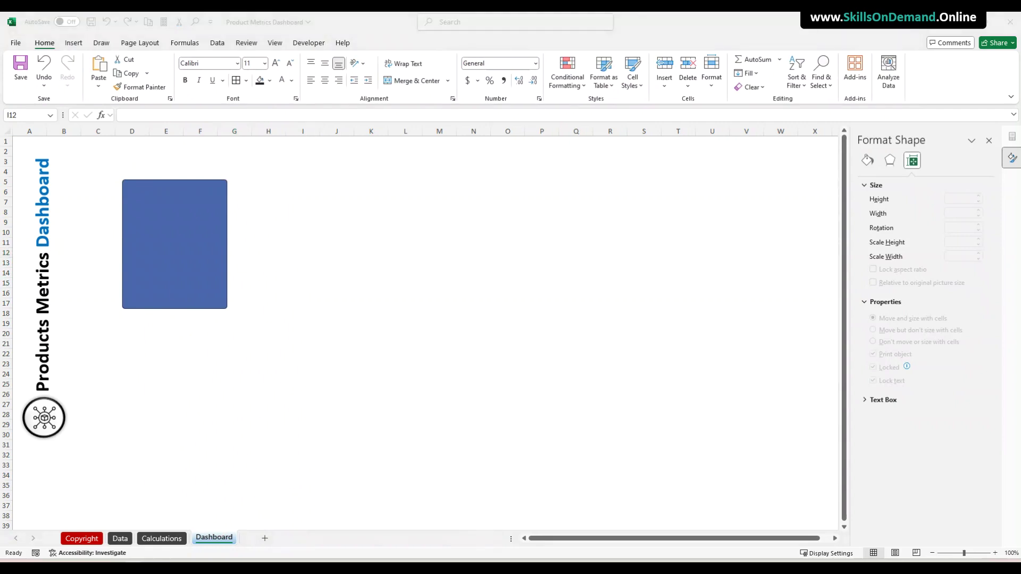
Remove the blue fill from the rectangle
left_click(174, 254)
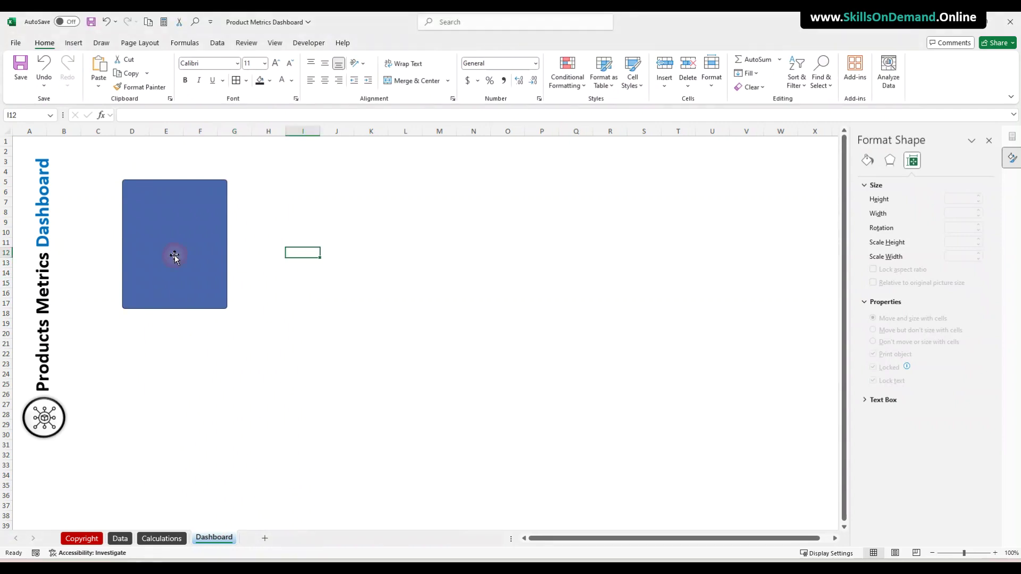
left_click(270, 80)
left_click(283, 247)
left_click(283, 242)
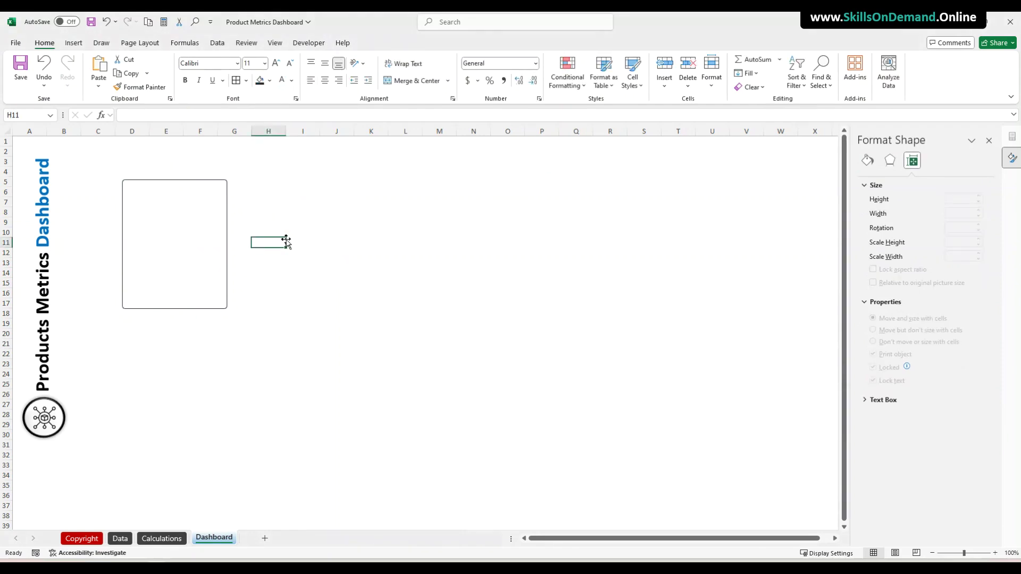
Apply an outer shadow to the rectangle that falls along its lower edge
left_click(184, 261)
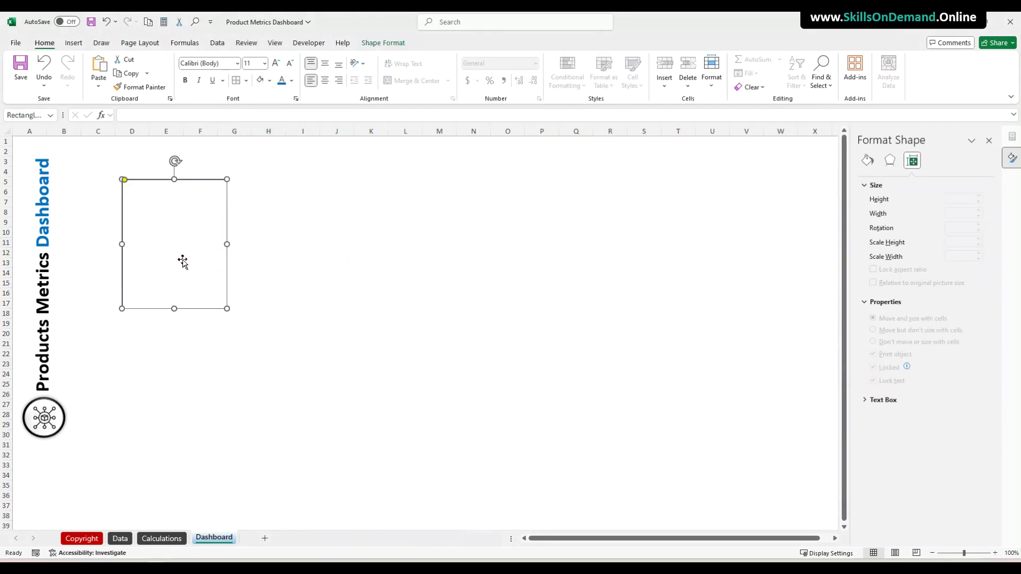
left_click(383, 42)
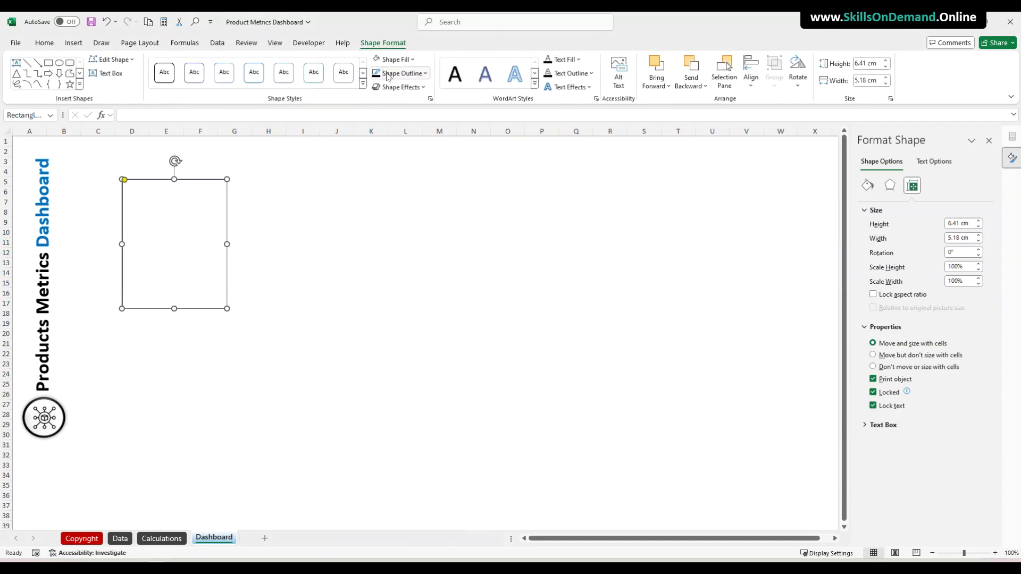
left_click(400, 87)
mouse_move(404, 134)
left_click(501, 198)
left_click(342, 210)
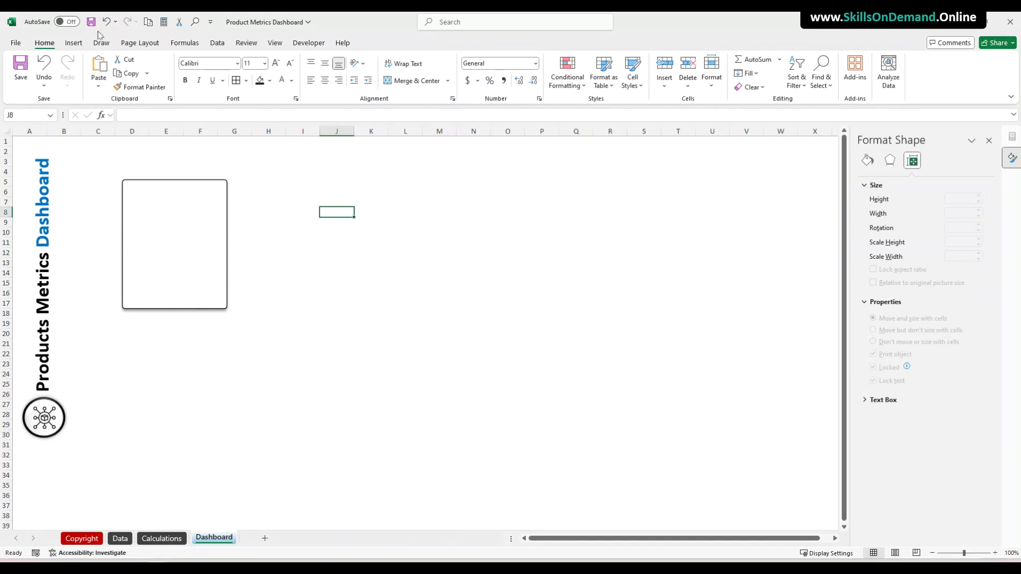
Insert a text box beside the rectangle, around column J, reading "Website MAU"
left_click(74, 43)
left_click(697, 72)
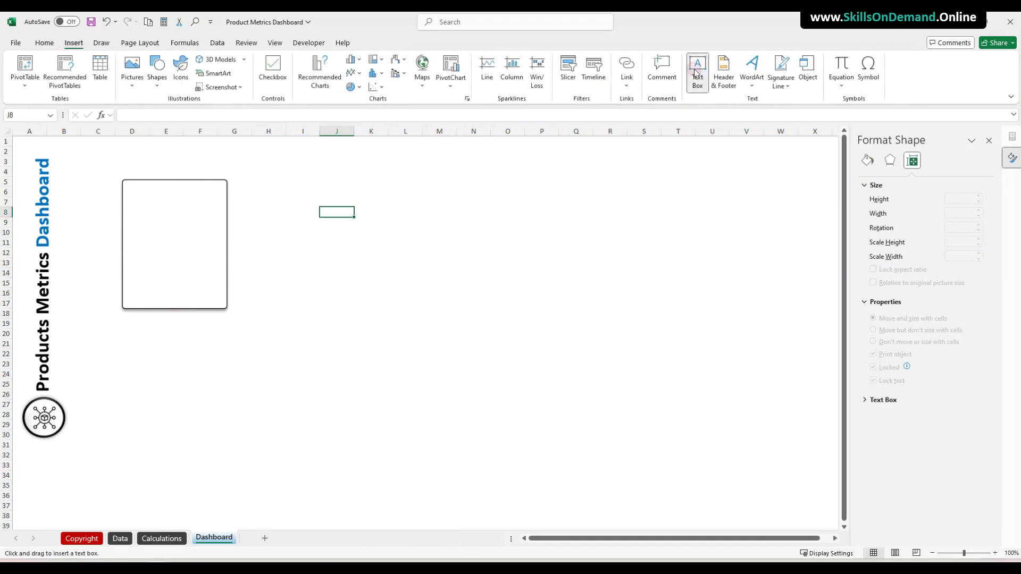
left_click(327, 241)
type("We")
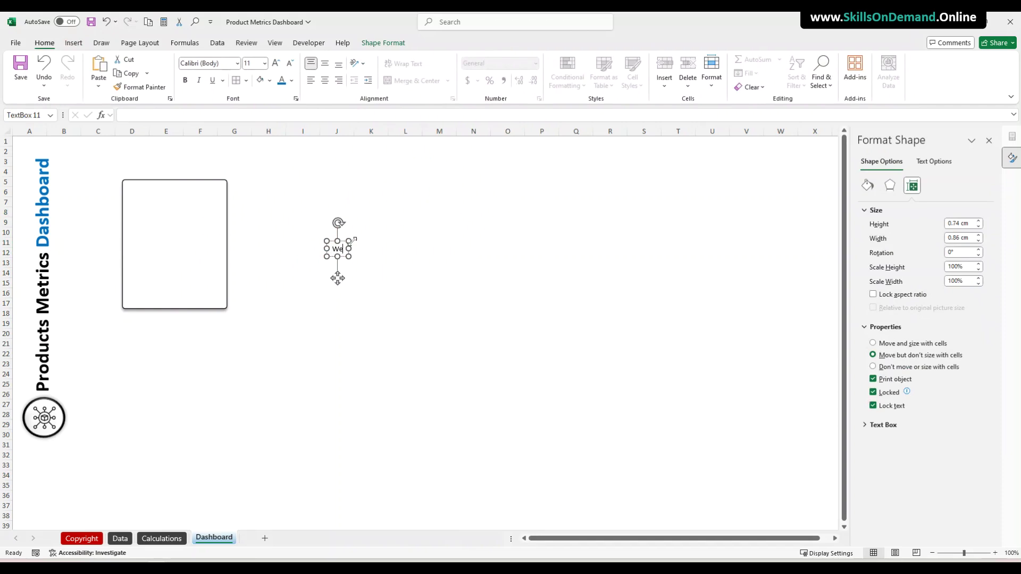
type("bsite MAU")
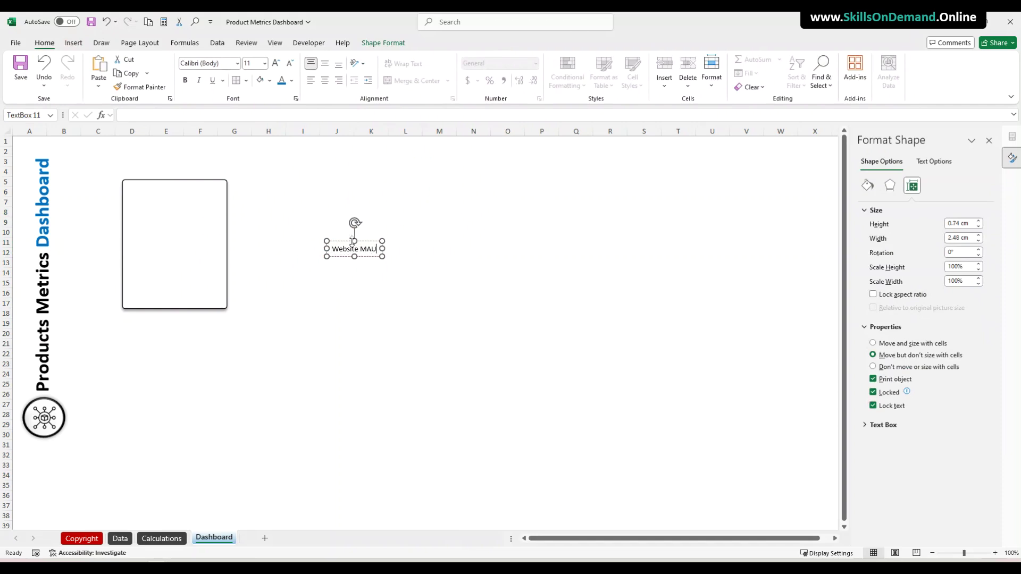
Make the "Website MAU" text bold and give its text box no fill
left_click_drag(375, 250, 331, 250)
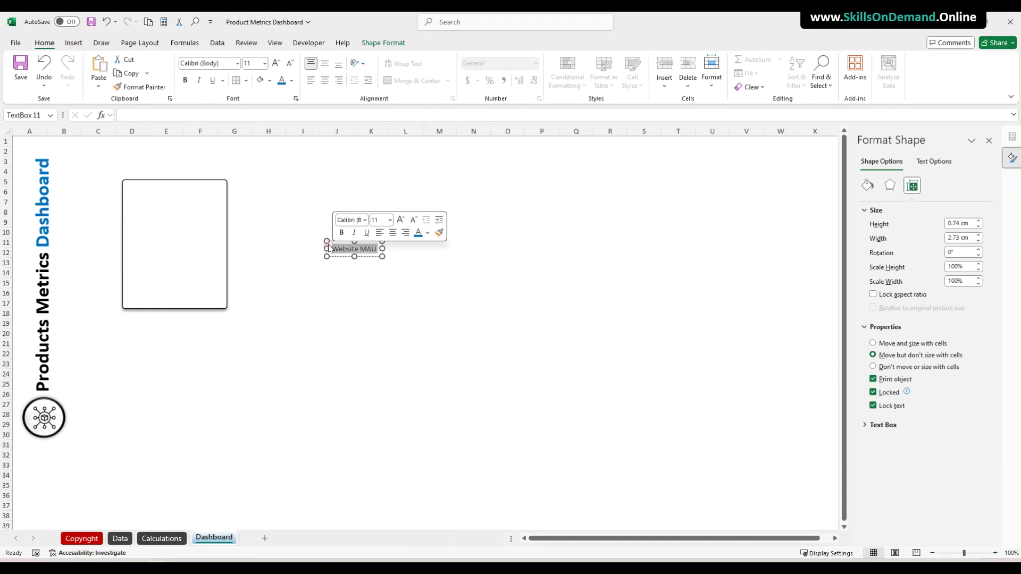
key("ctrl+b")
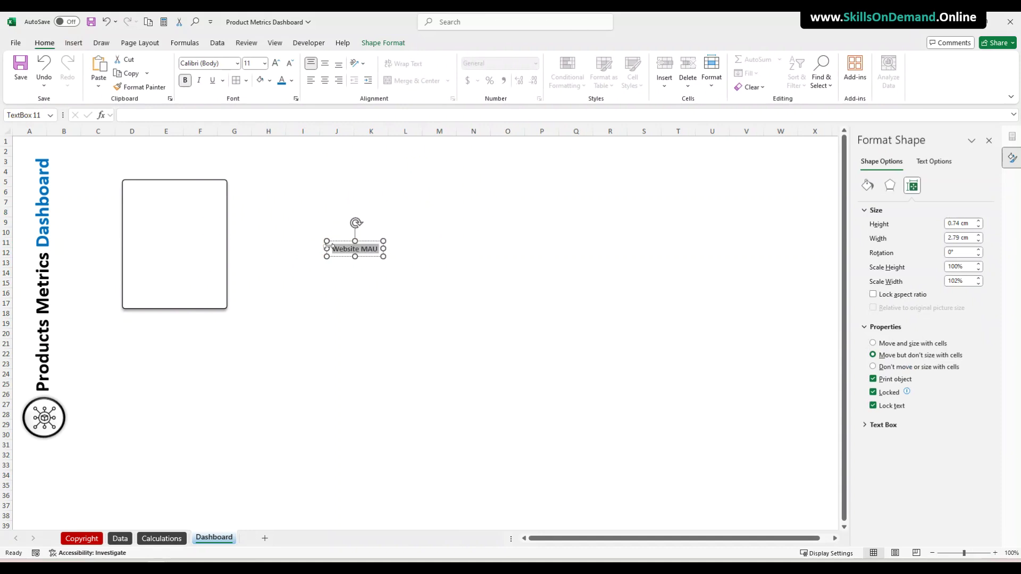
left_click(367, 256)
left_click(271, 81)
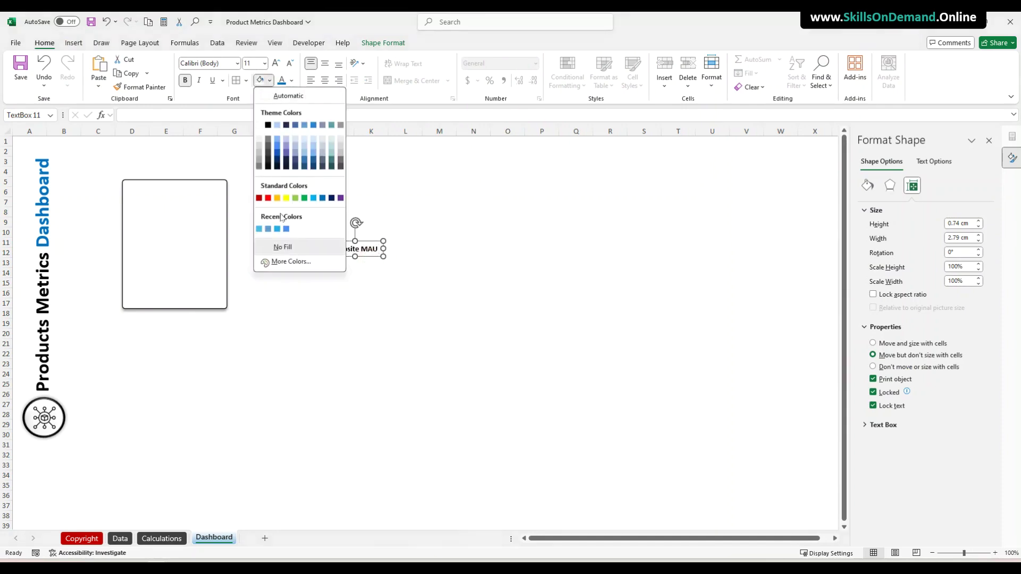
left_click(280, 247)
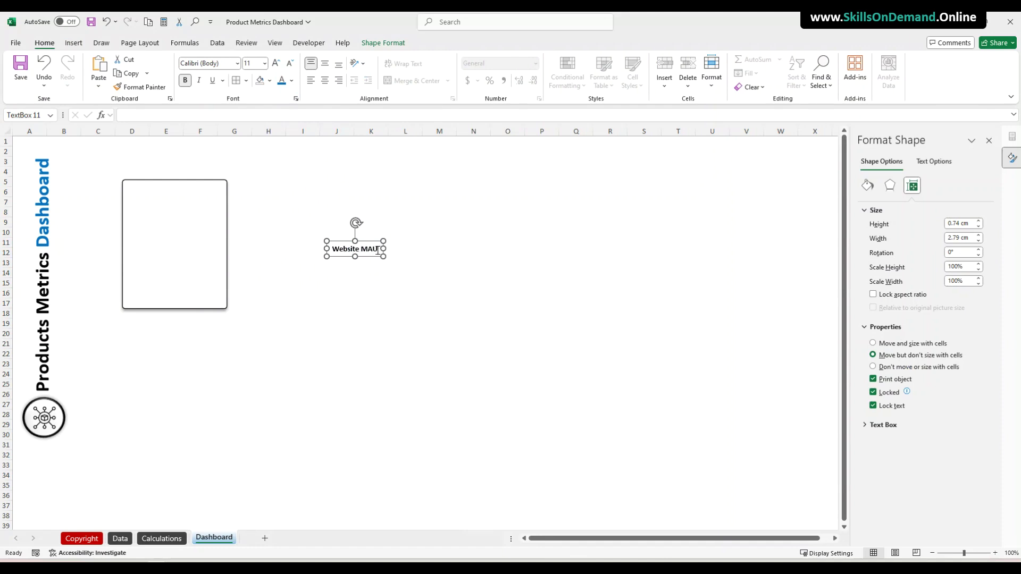
Set the "Website MAU" text to size 16 and place the text box just inside the rectangle's upper edge as its heading
left_click_drag(378, 251, 329, 250)
left_click(260, 63)
type("16")
key("Return")
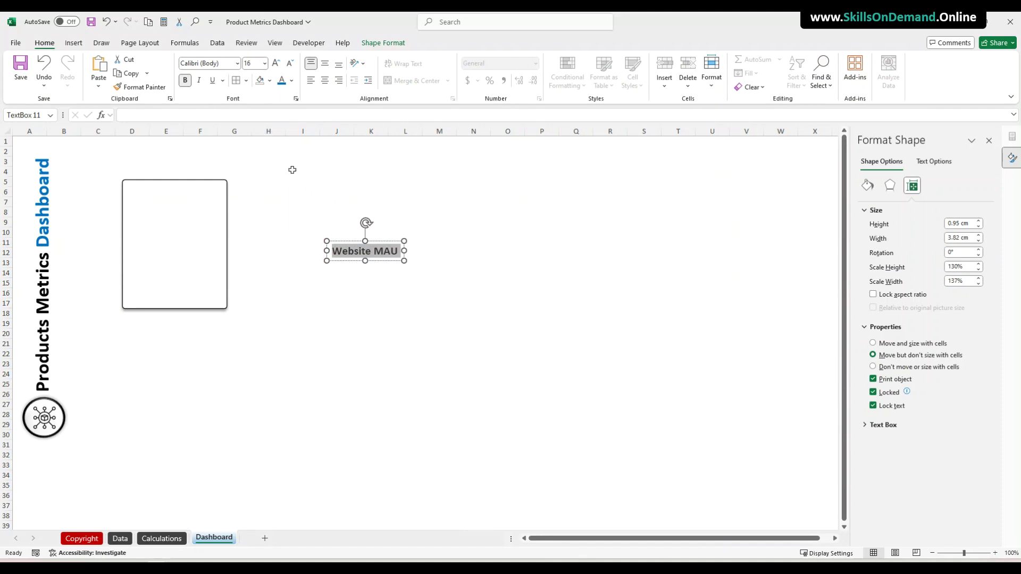
left_click_drag(376, 261, 169, 207)
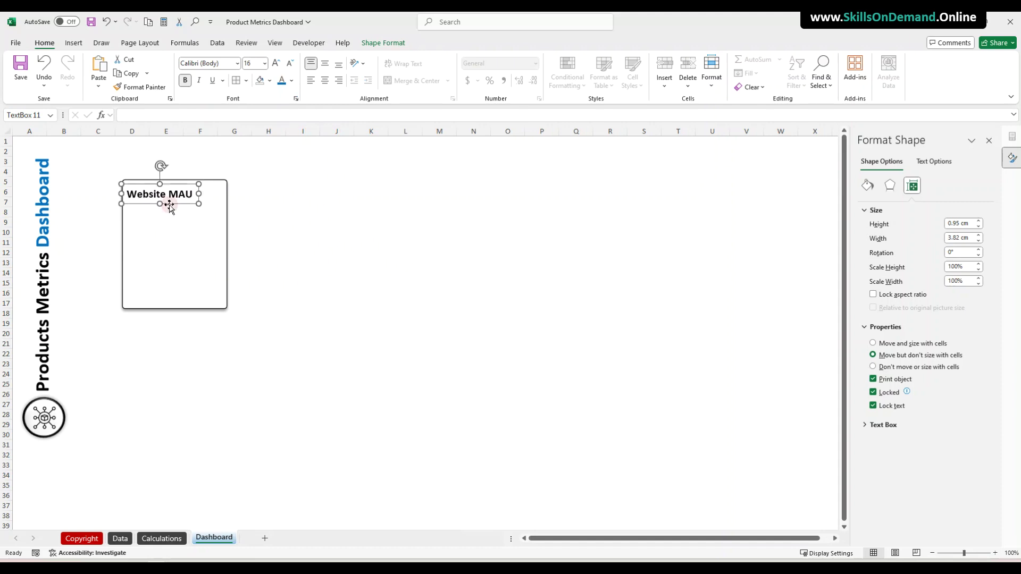
left_click(316, 251)
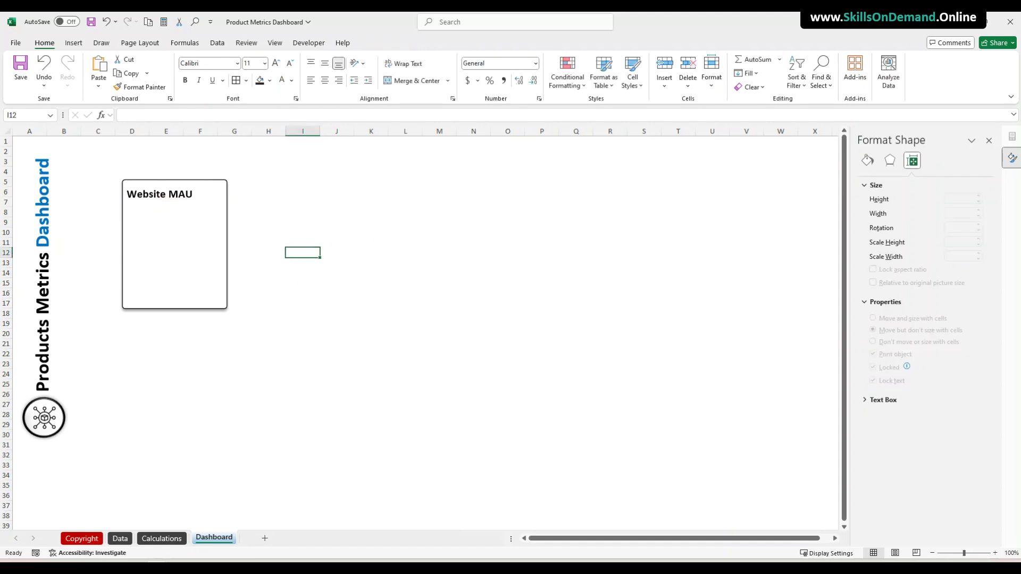
left_click(449, 312)
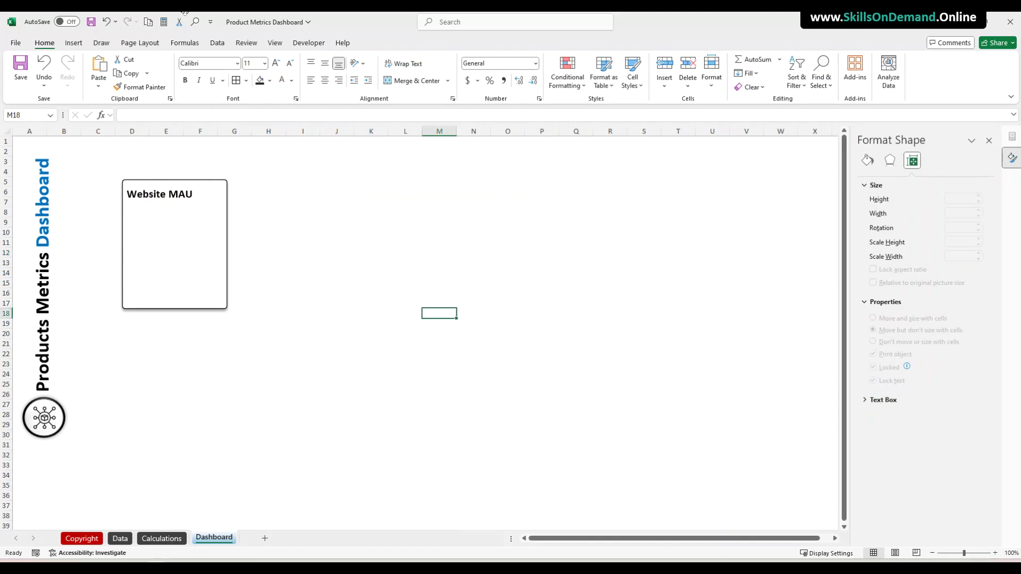
Insert another text box beside the card and link it to the average Website MAU value with =Calculations!H4
left_click(74, 43)
left_click(697, 69)
left_click(314, 200)
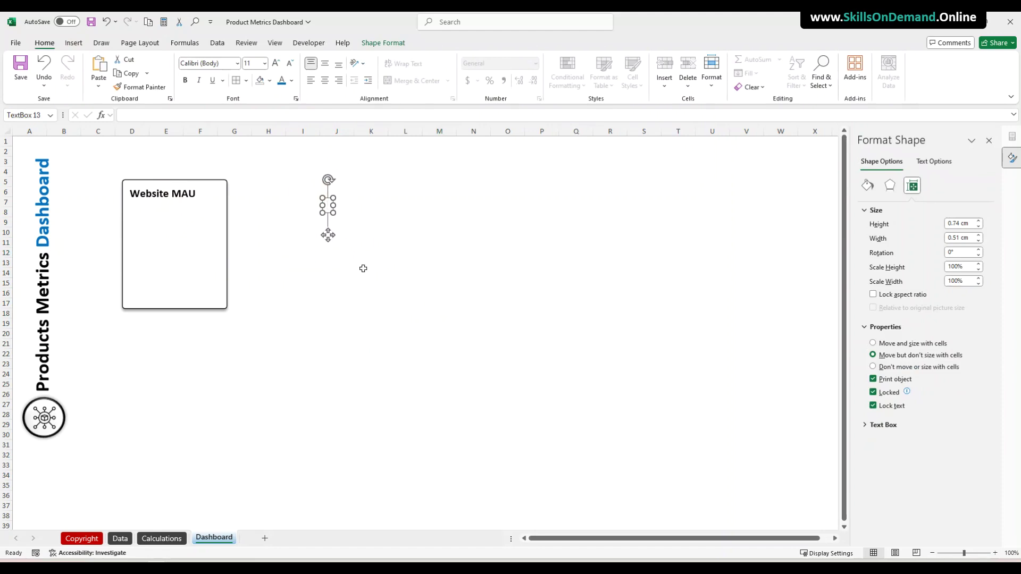
left_click(146, 116)
type("=")
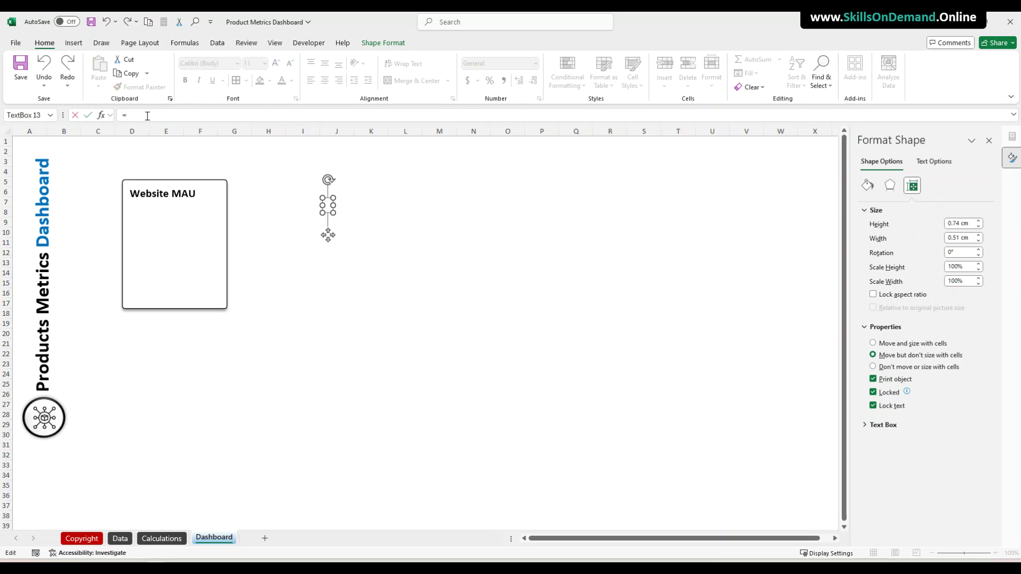
left_click(161, 538)
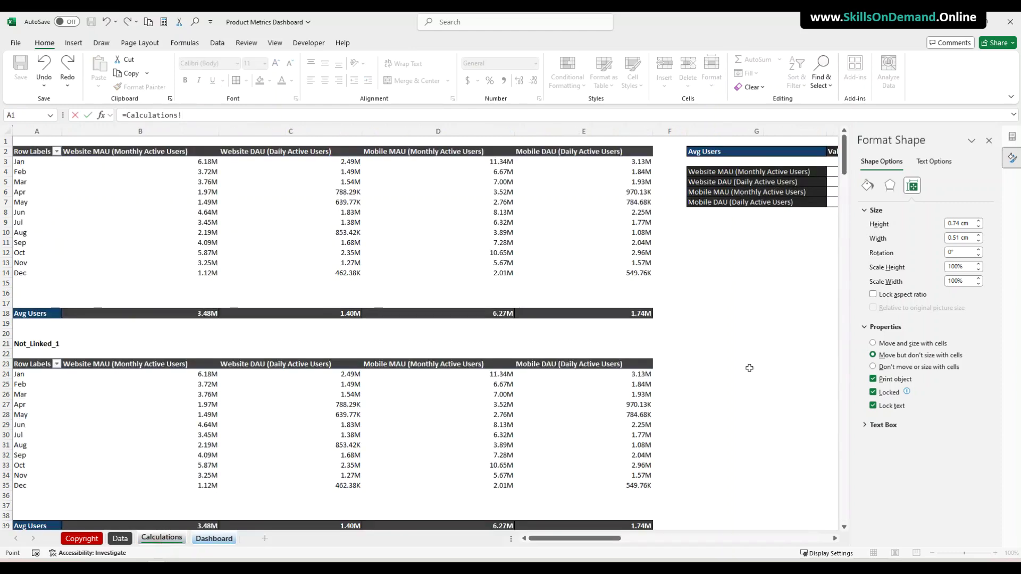
left_click(835, 538)
left_click(835, 537)
left_click(835, 538)
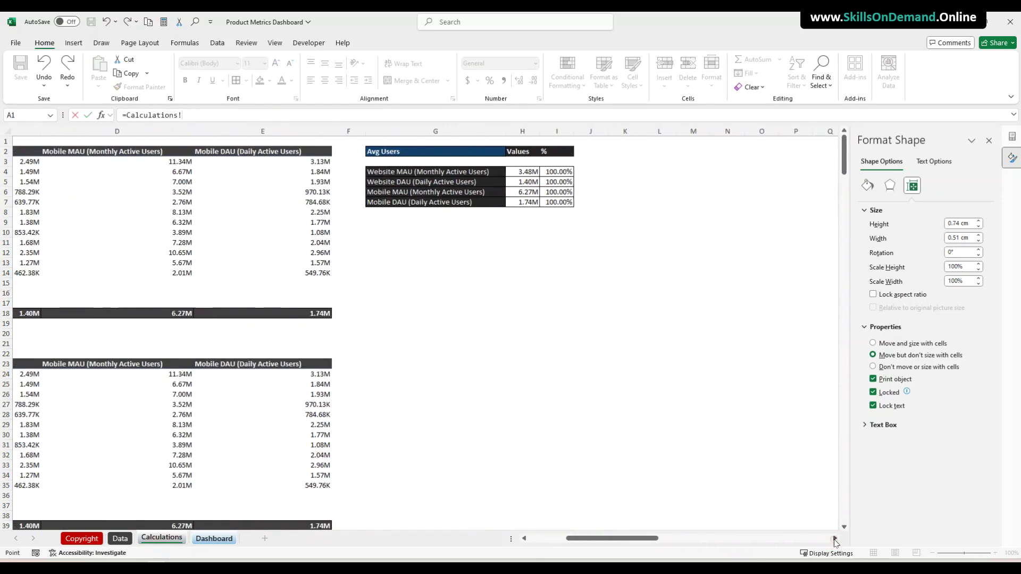
left_click(835, 538)
left_click(495, 171)
key("Return")
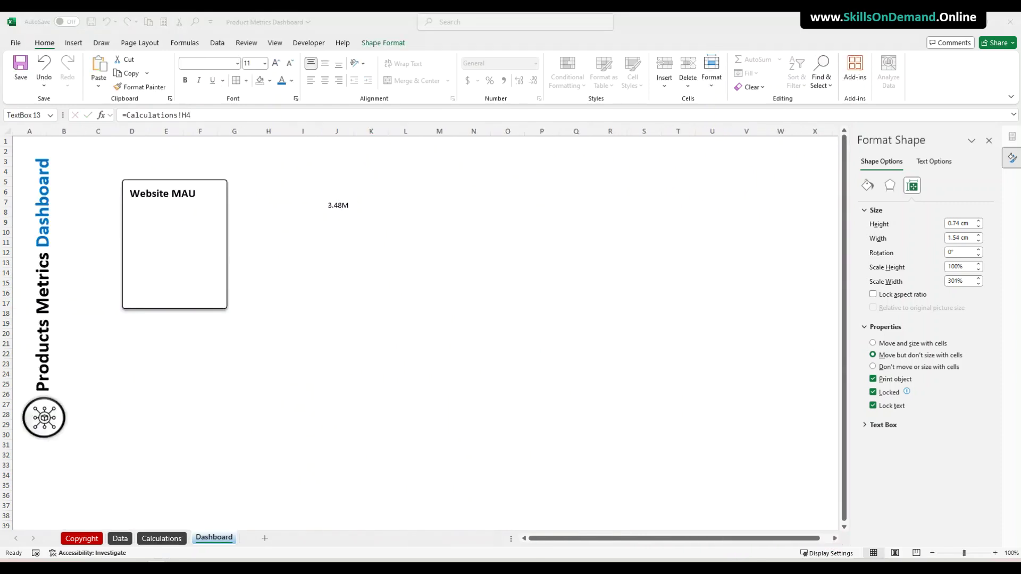
Format the linked Website MAU value in bold Calibri at size 36
left_click(336, 206)
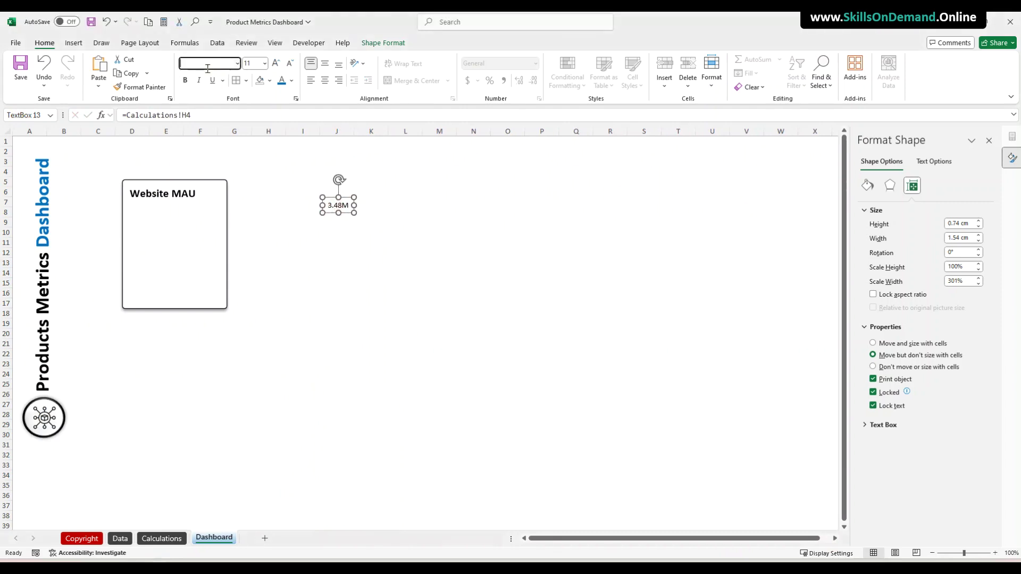
left_click(237, 63)
left_click(225, 109)
left_click(260, 65)
type("36")
key("Return")
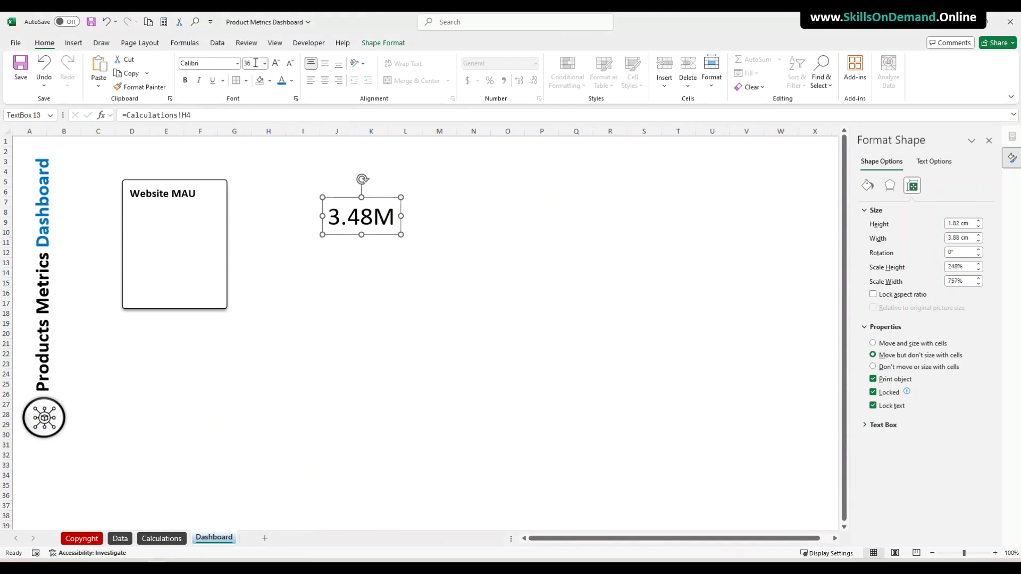
left_click(185, 80)
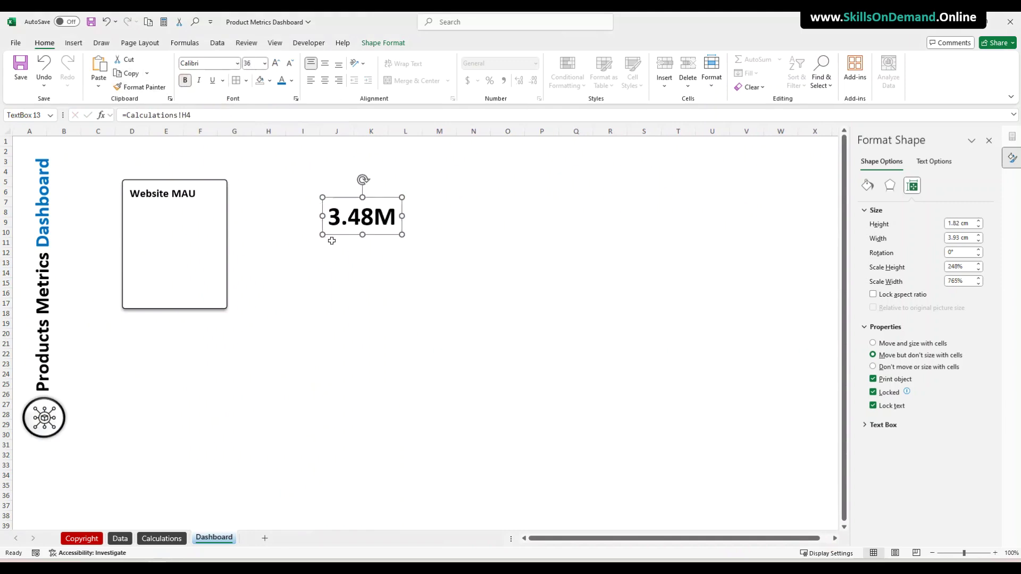
Move the linked 3.48M value into the card directly below the Website MAU heading and shift the heading to centre it above the value
left_click_drag(341, 234, 153, 234)
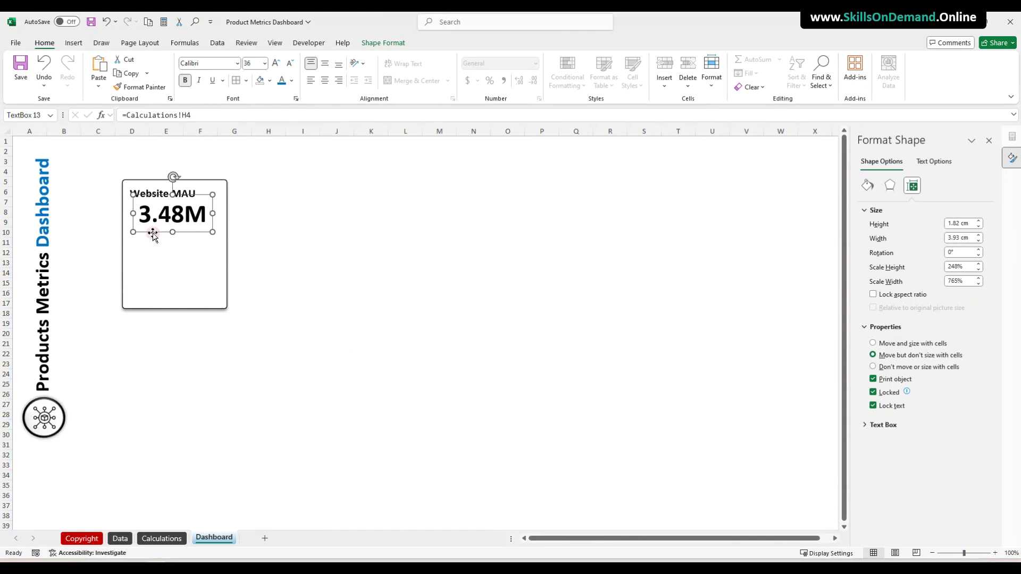
left_click(322, 250)
left_click(182, 194)
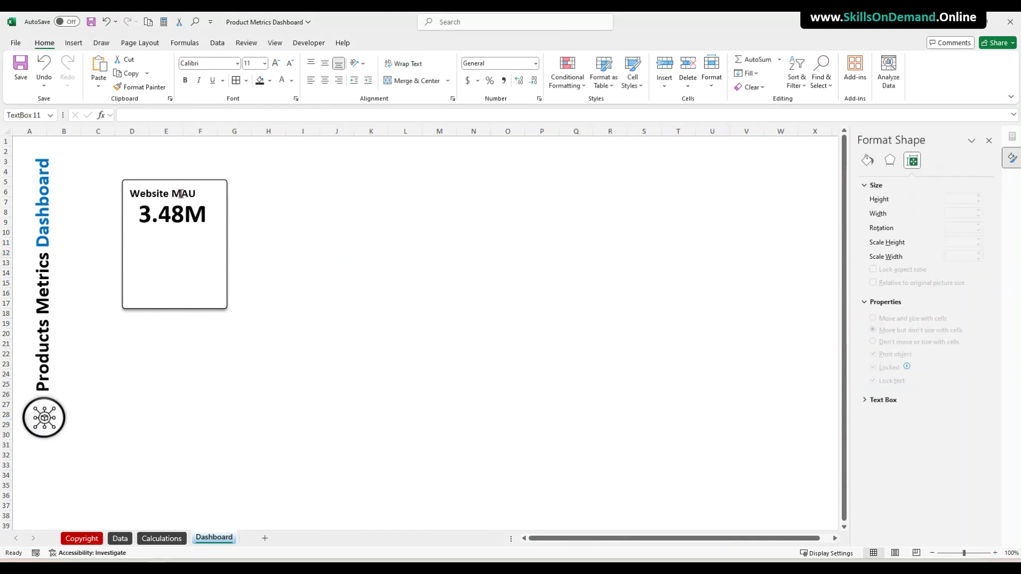
left_click_drag(173, 207, 188, 228)
left_click(175, 220)
left_click(361, 271)
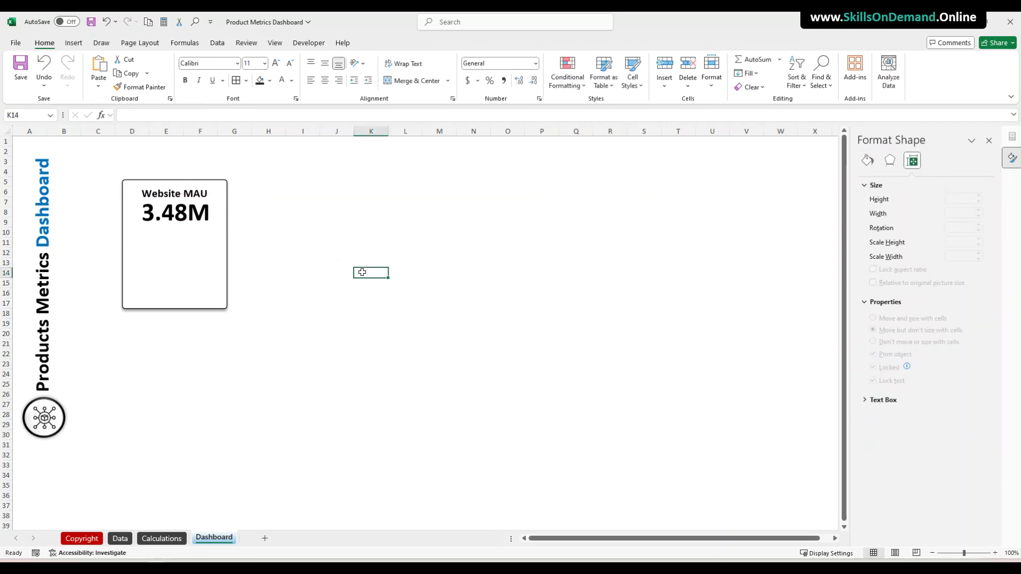
Move the Website MAU heading back against the card's left edge, keeping it above the linked value
left_click(187, 190)
left_click_drag(163, 205, 150, 203)
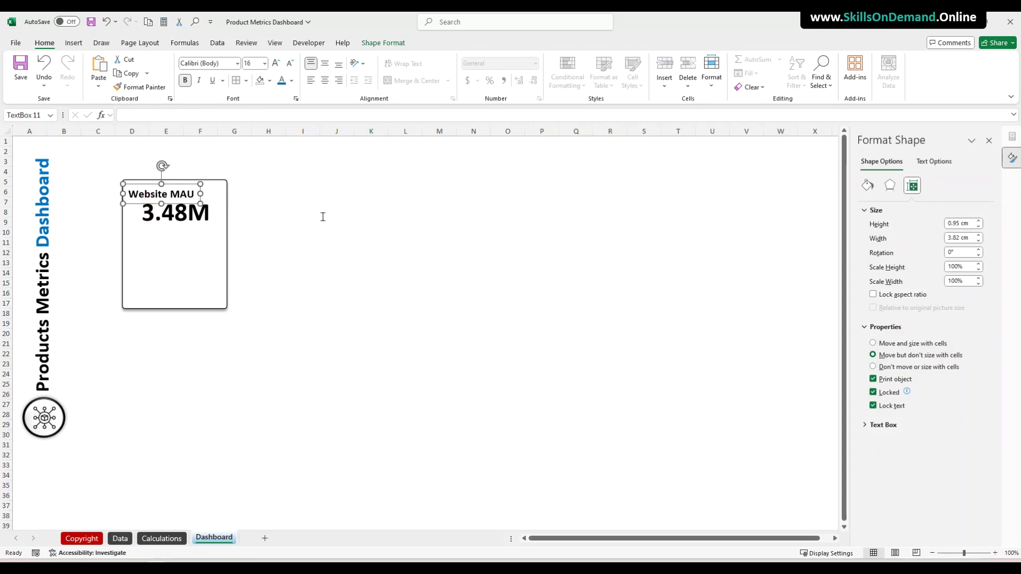
left_click(322, 217)
key("Delete")
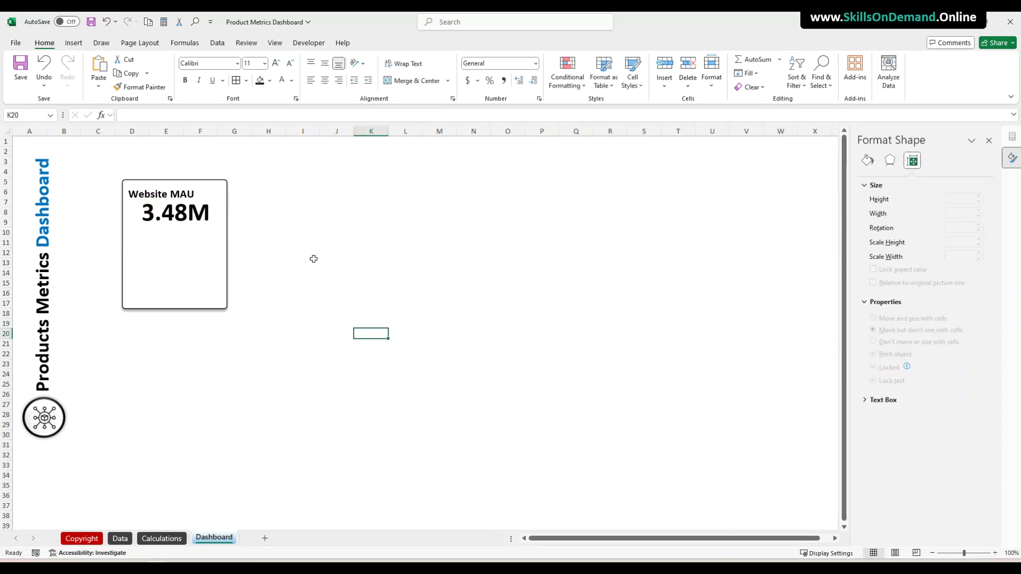
Remove the fill from the linked Website MAU value's text box so it does not cover the heading
left_click(158, 216)
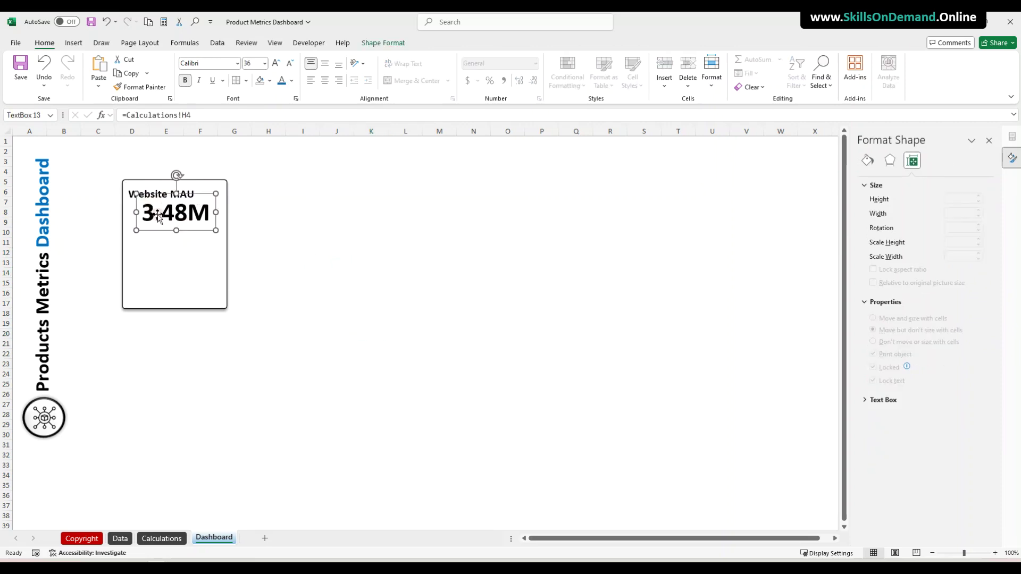
left_click(383, 43)
left_click(395, 59)
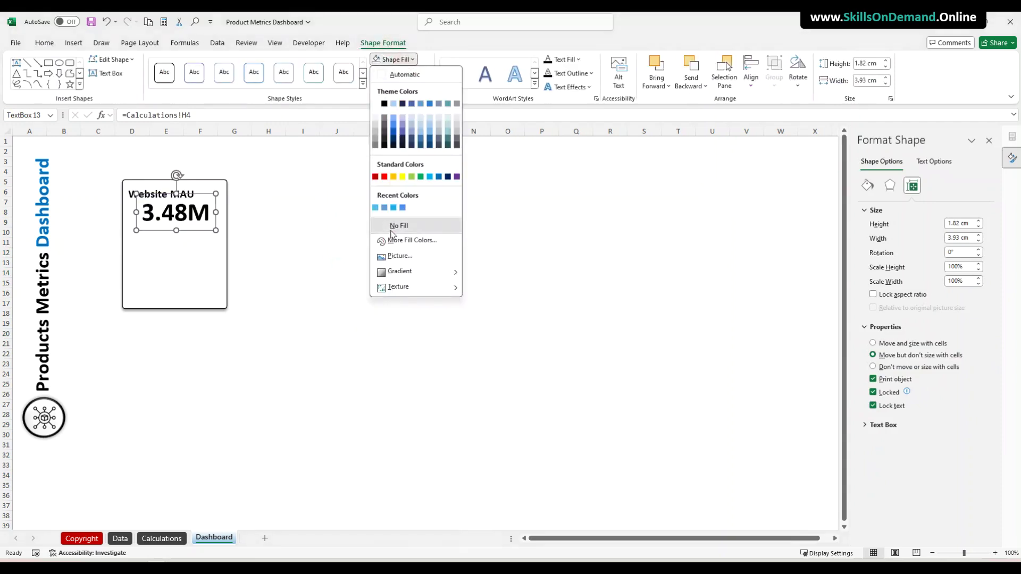
left_click(394, 227)
left_click(337, 236)
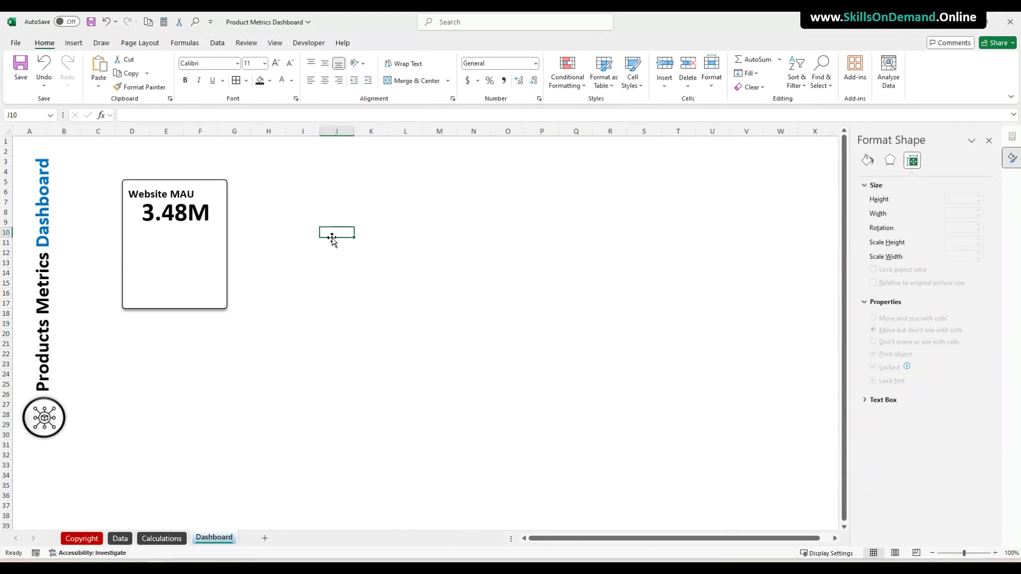
Start inserting a line shape in the Website MAU card
left_click(75, 44)
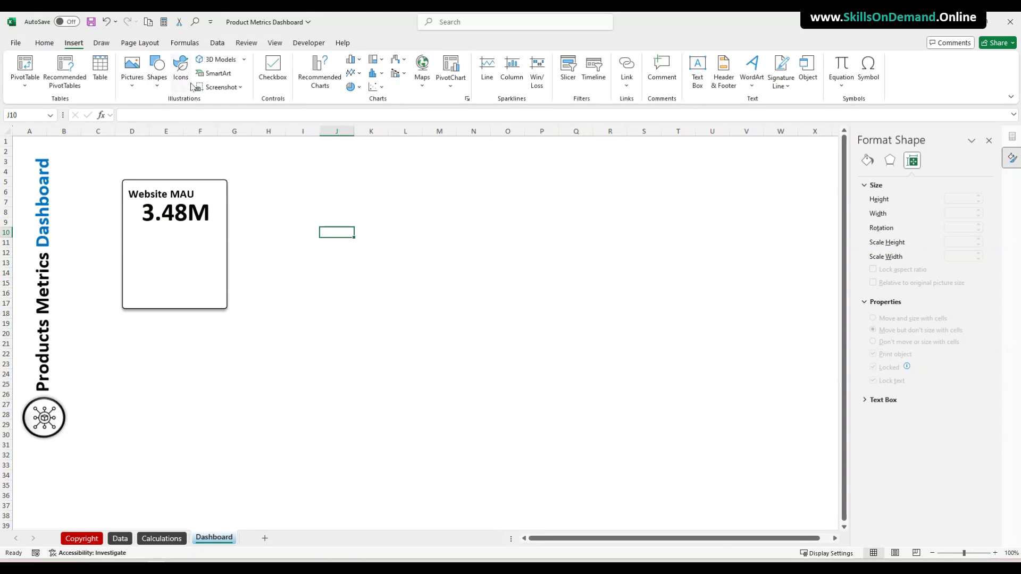
left_click(158, 84)
left_click(164, 116)
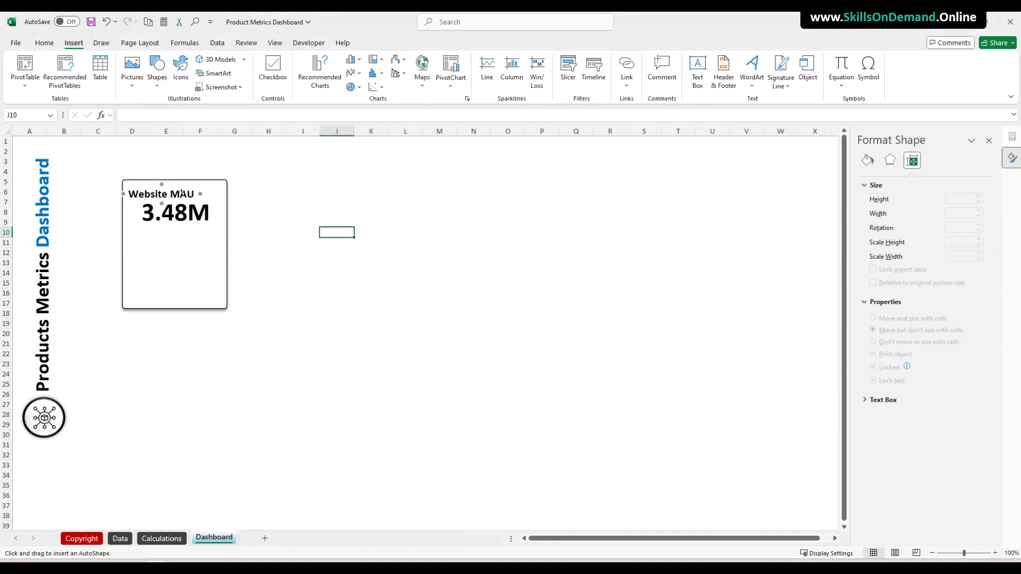
Draw a horizontal divider line about 5.08 cm wide below the 3.48M figure in the card, with a dark 2¼ pt outline
mouse_move(124, 225)
left_mouse_down()
mouse_move(237, 223)
mouse_move(177, 227)
left_mouse_up()
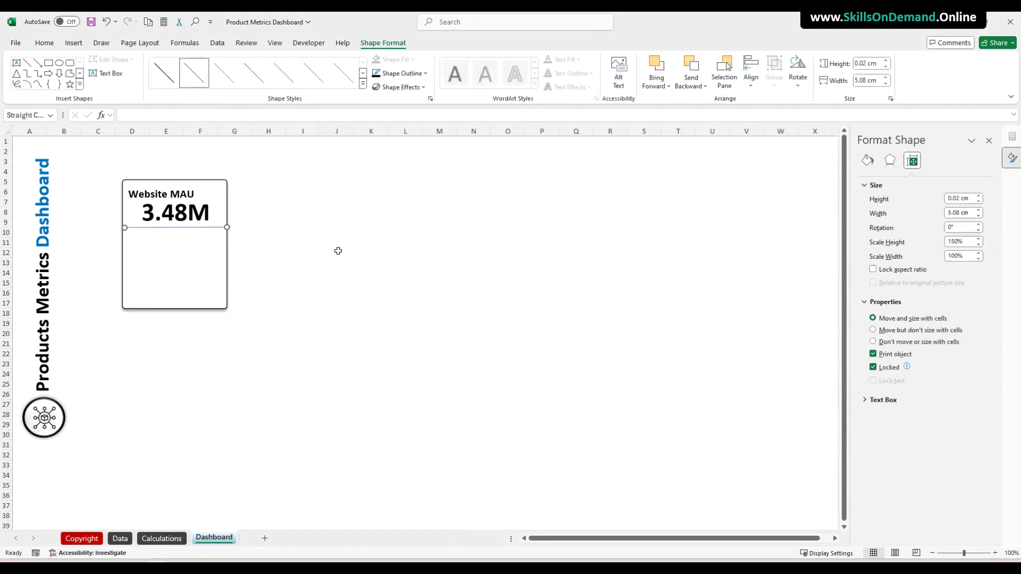
left_click(393, 79)
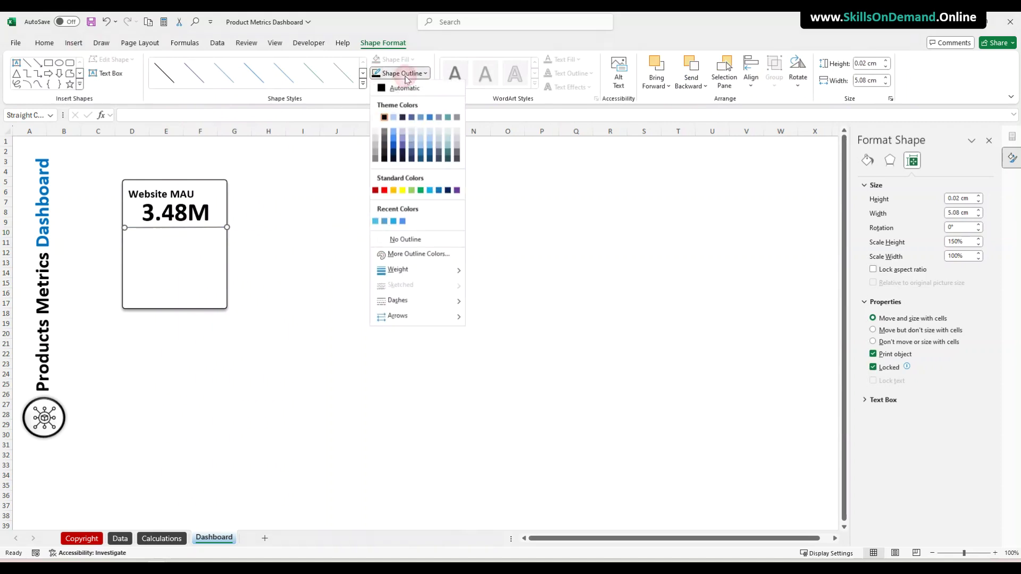
left_click(385, 163)
left_click(397, 74)
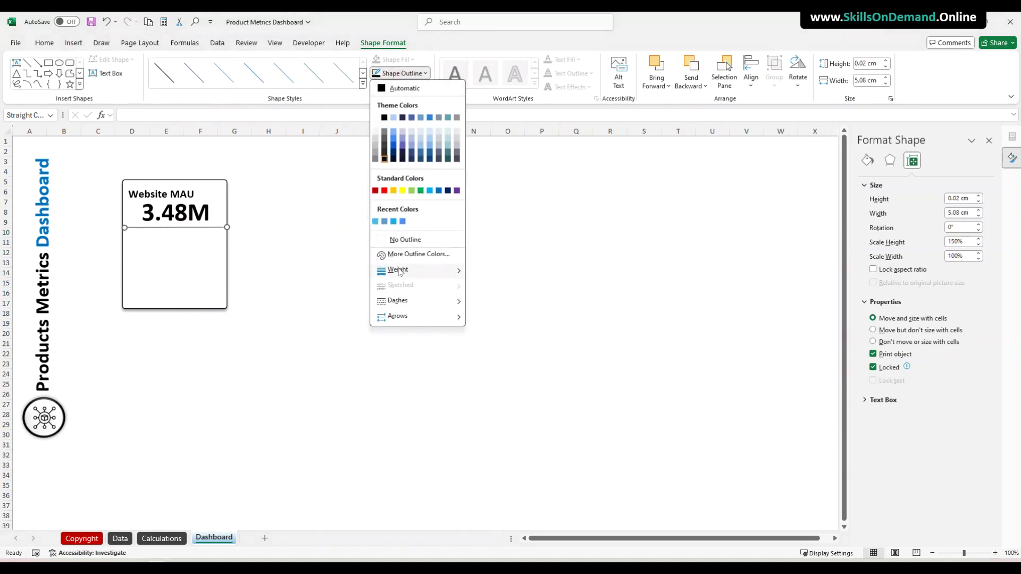
mouse_move(405, 271)
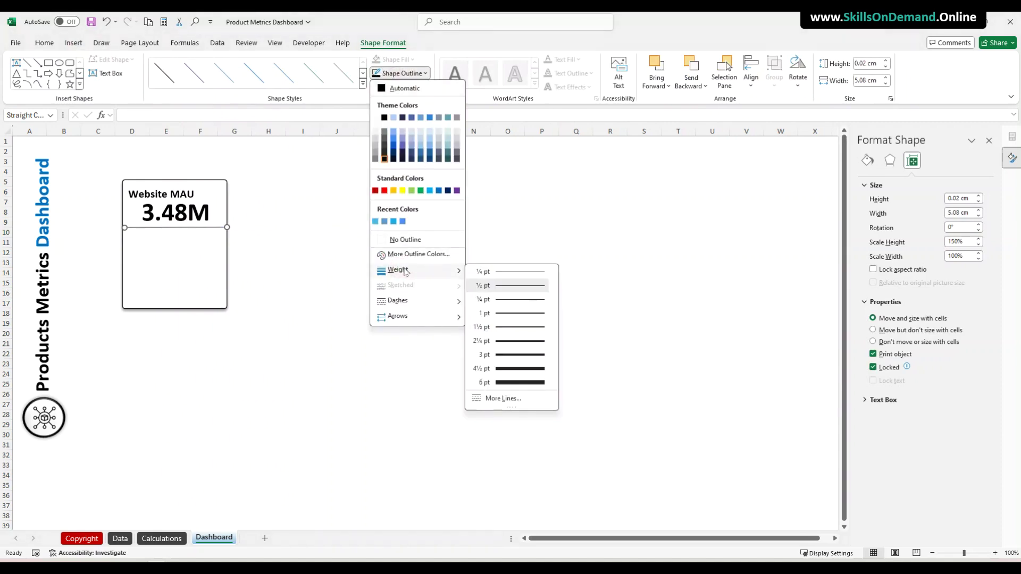
left_click(505, 342)
left_click(330, 306)
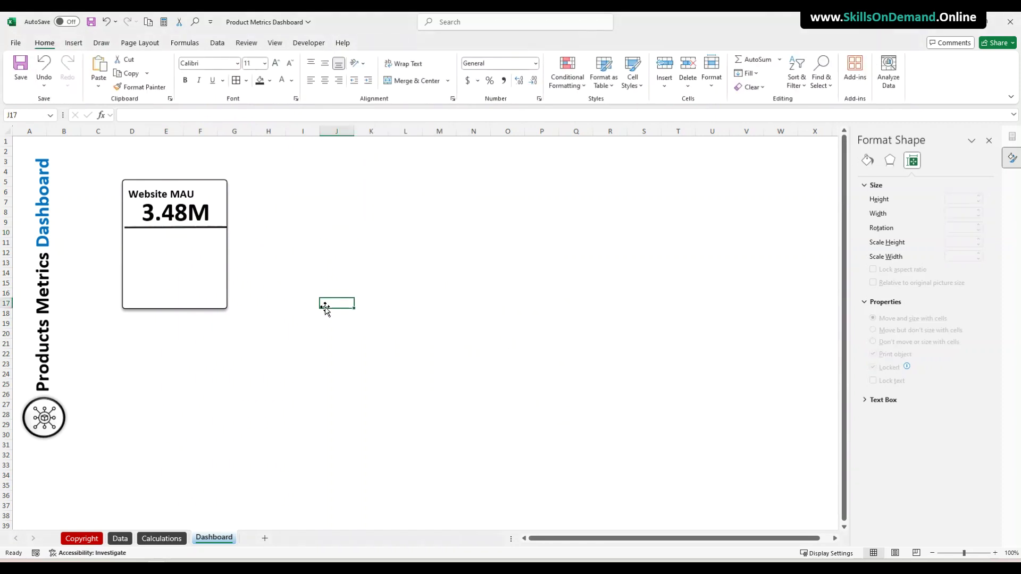
Nudge the card's divider line slightly left and recolour its outline with a dark grey shade
left_click(175, 227)
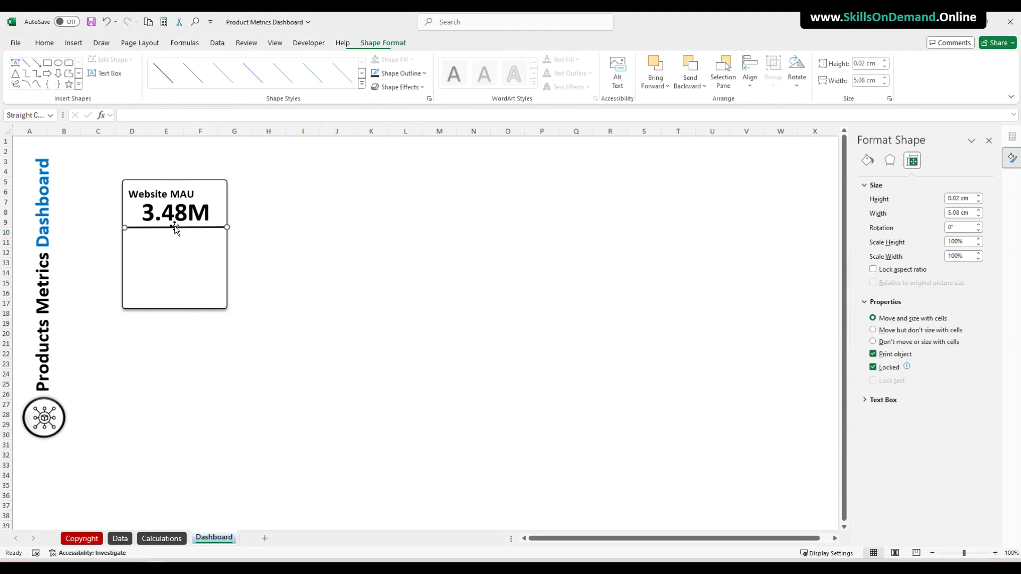
key("Left")
left_click(269, 244)
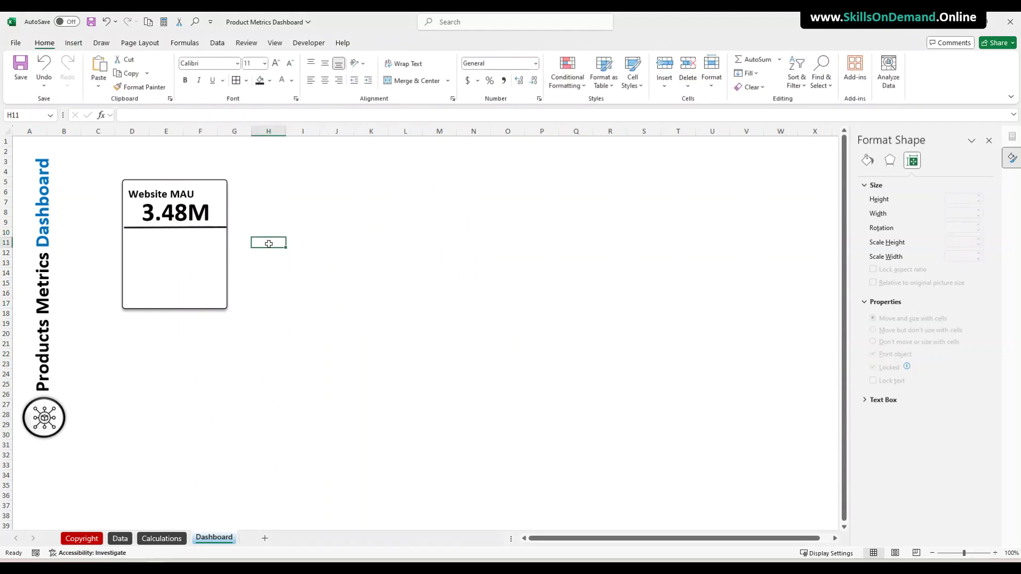
left_click(189, 227)
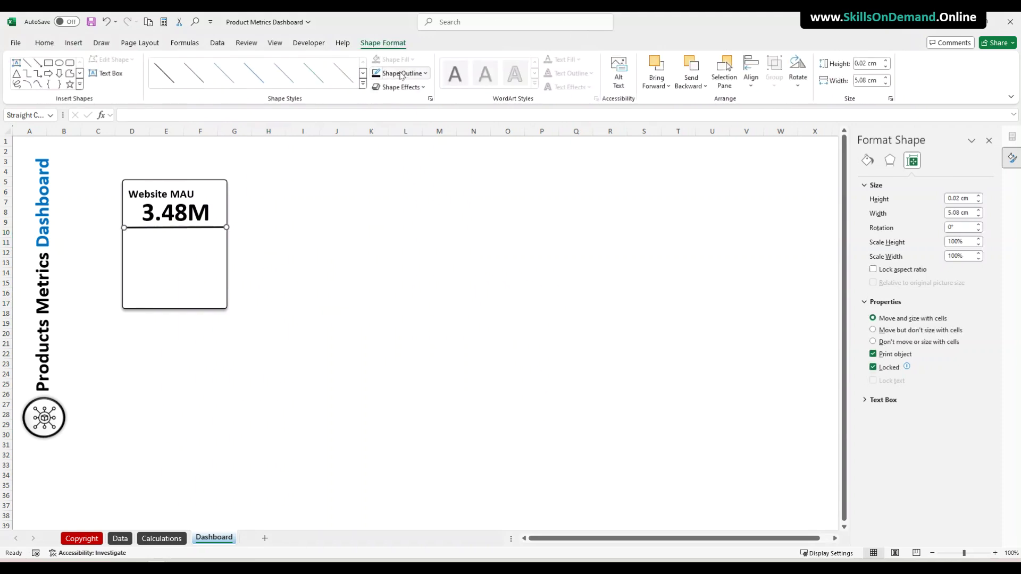
left_click(401, 75)
left_click(385, 153)
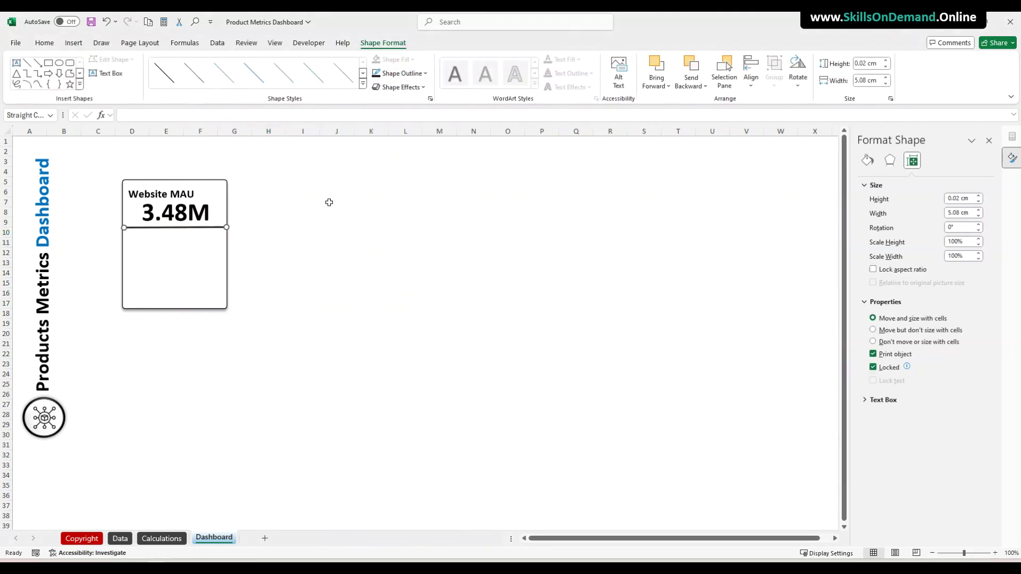
left_click(329, 203)
left_click(292, 335)
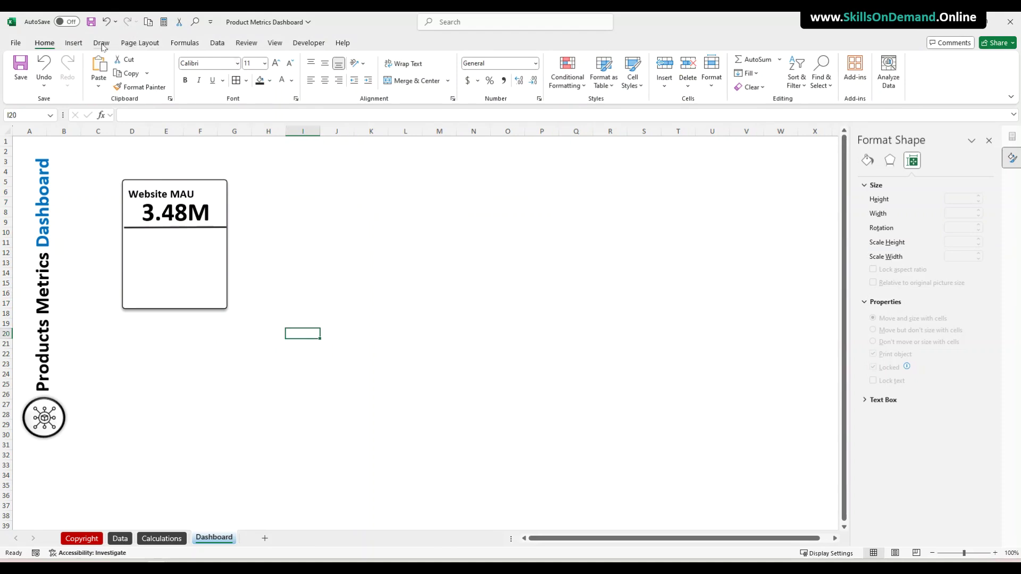
Insert a text box linked to =Calculations!I4 and place it just below the divider line at the card's right edge
left_click(74, 43)
left_click(697, 72)
left_click(257, 241)
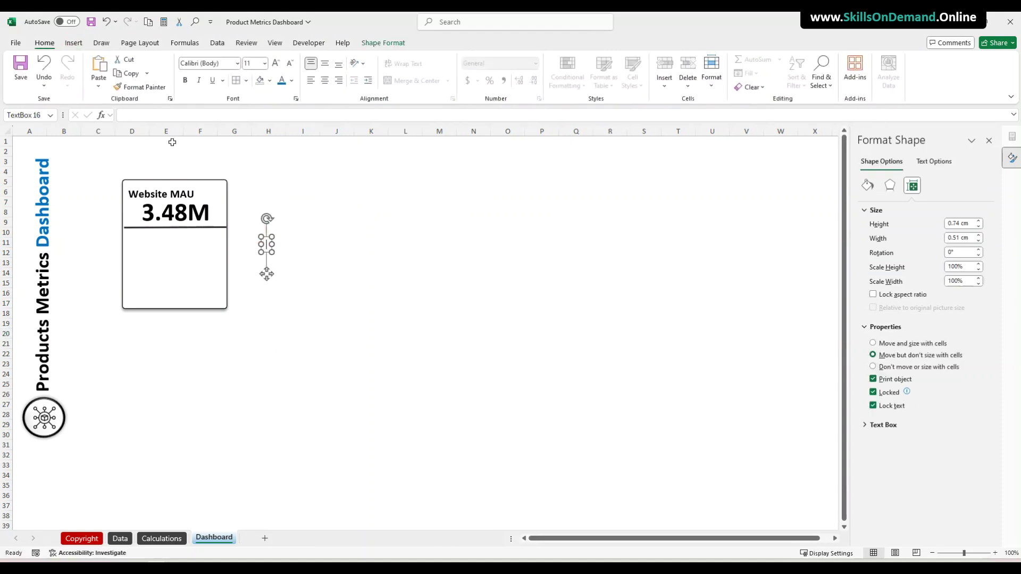
left_click(162, 118)
type("=")
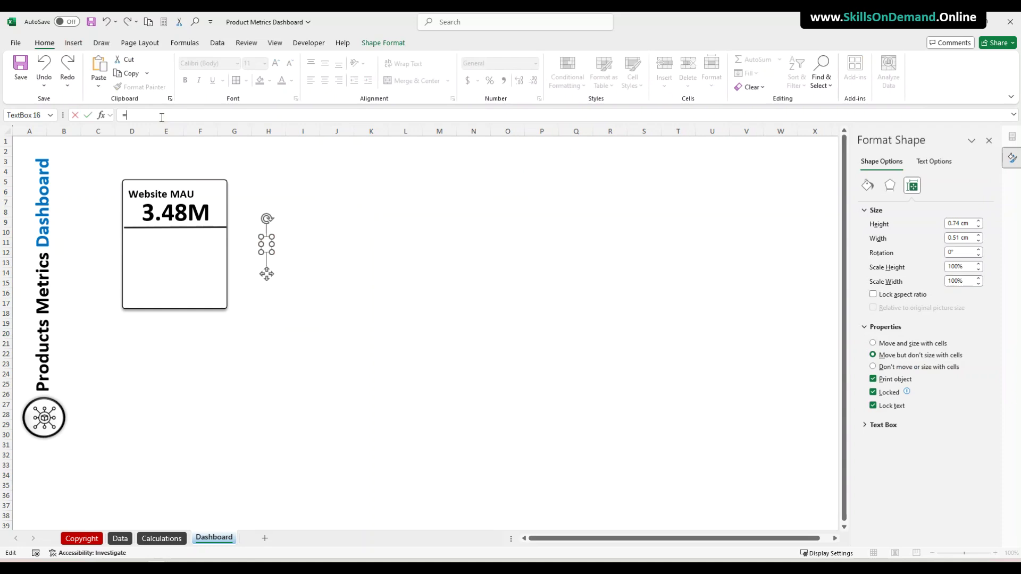
left_click(160, 538)
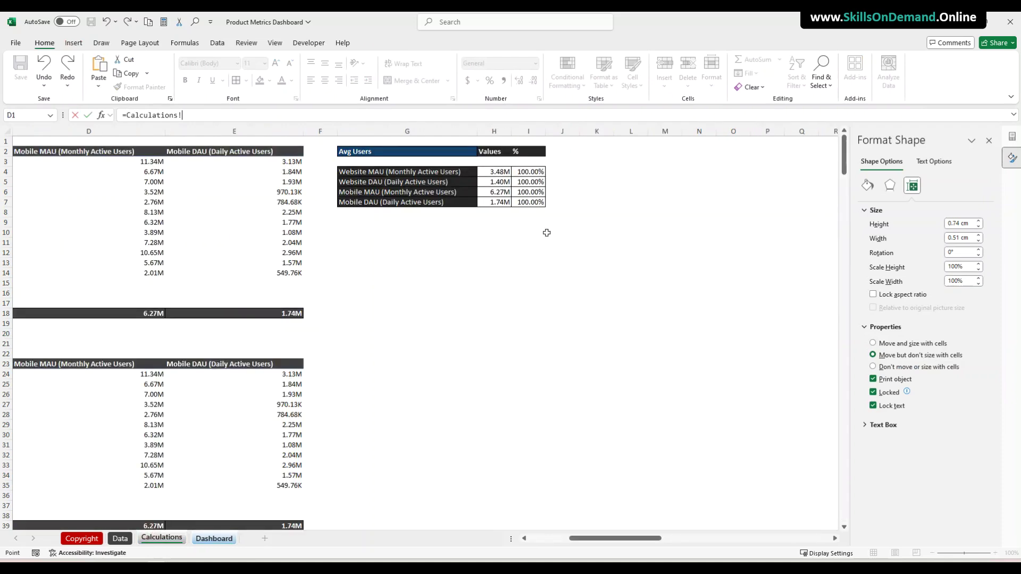
left_click(532, 172)
key("Return")
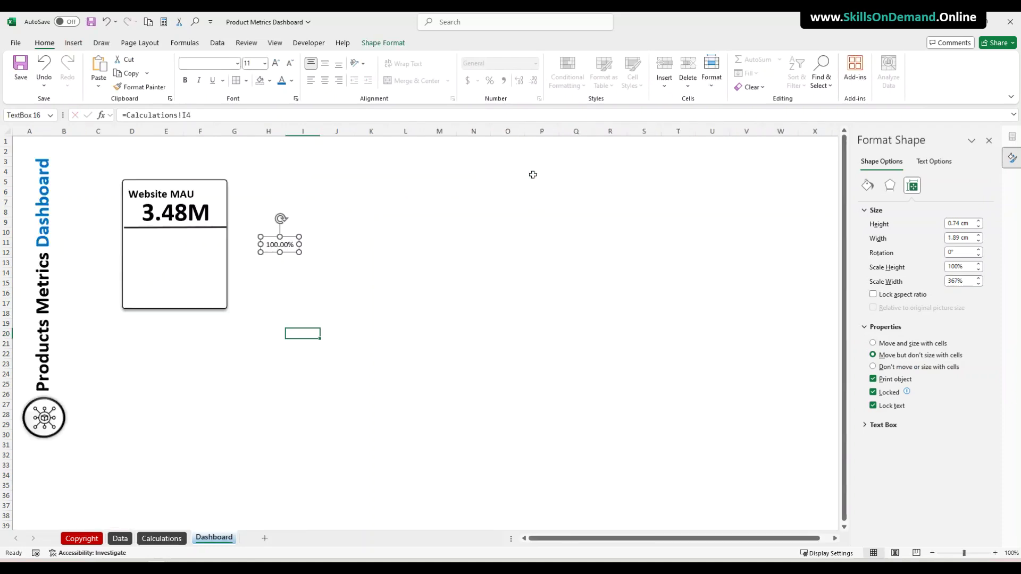
left_click_drag(286, 248, 216, 243)
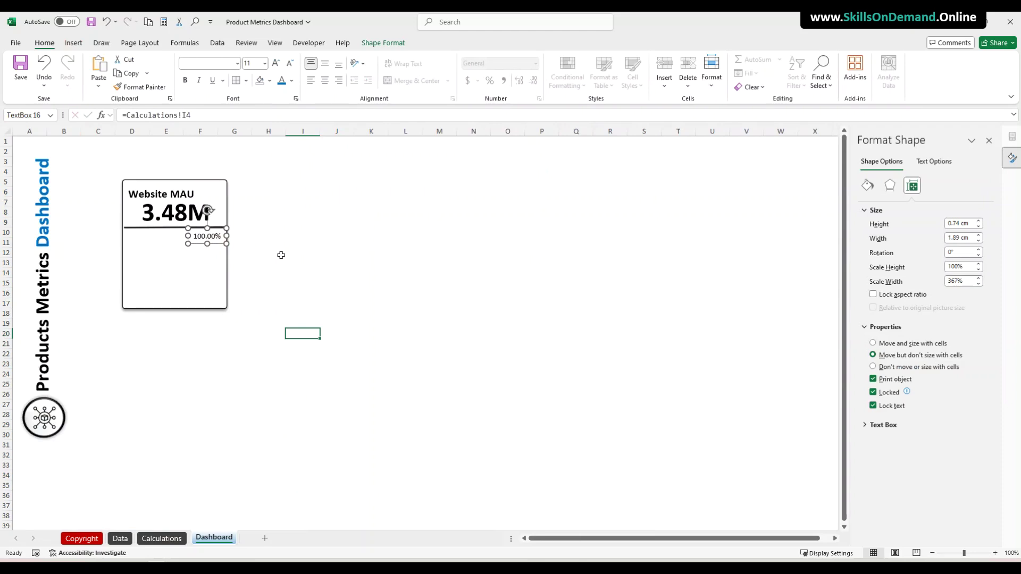
Format the 100.00% text box as bold Calibri, size 12, with no fill
left_click(221, 63)
type("Calibri Light")
left_click(222, 61)
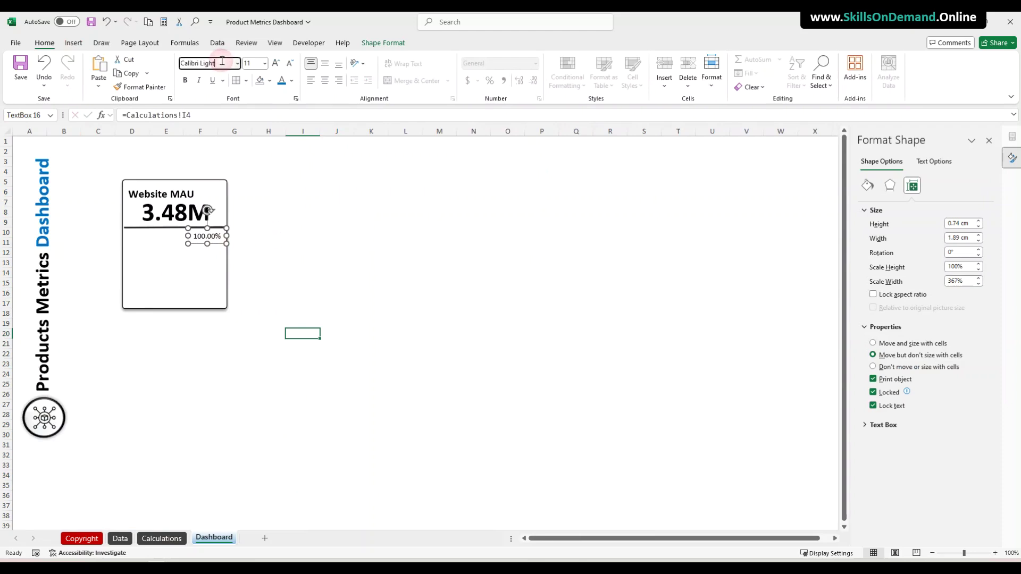
key("Return")
left_click(275, 64)
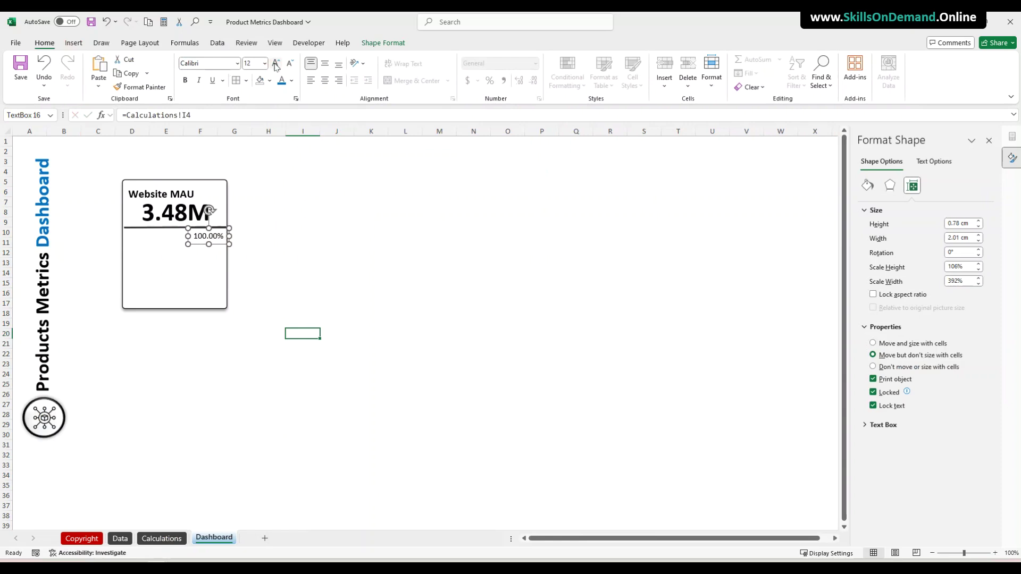
left_click(186, 80)
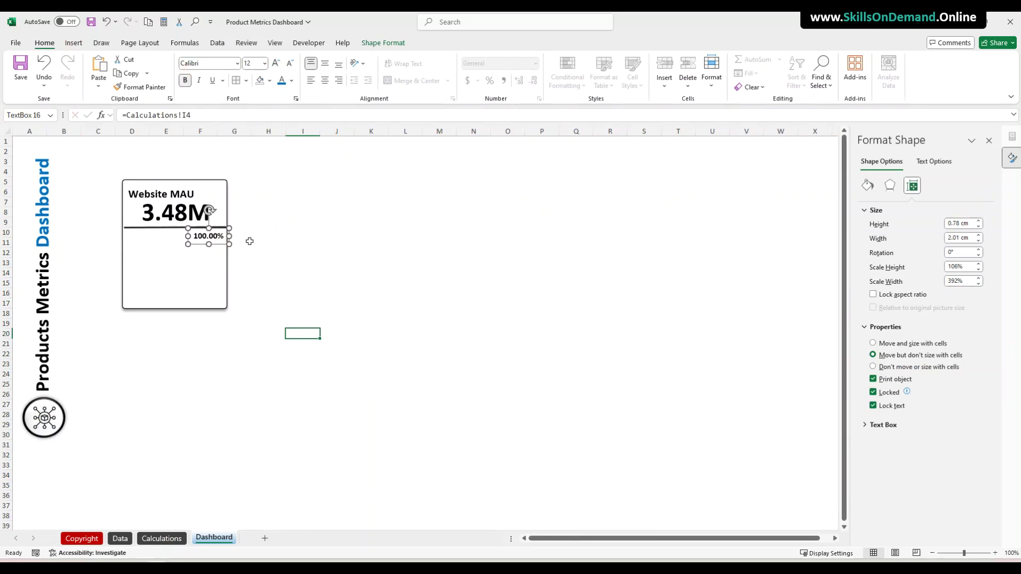
left_click(269, 80)
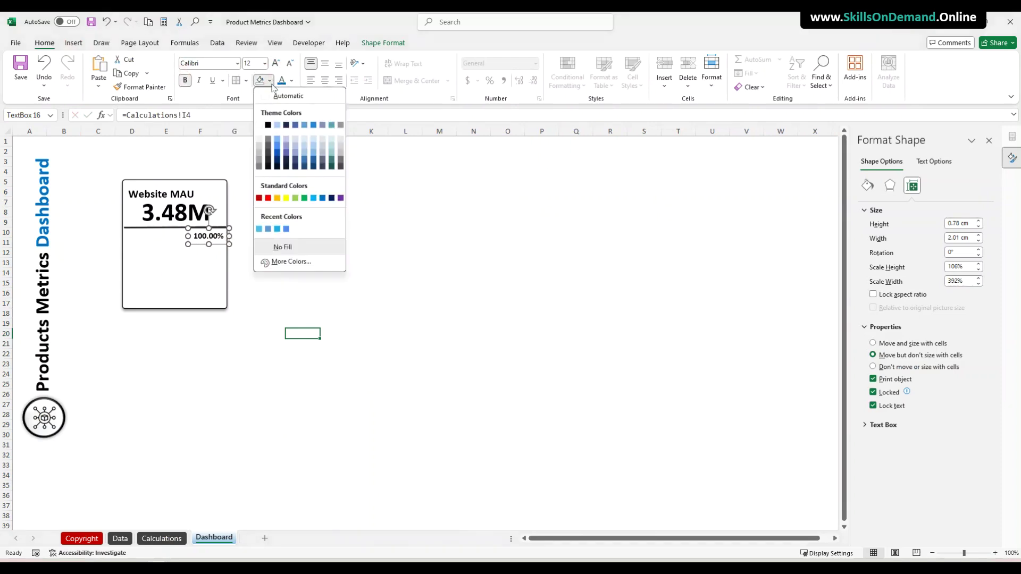
left_click(278, 247)
left_click(270, 250)
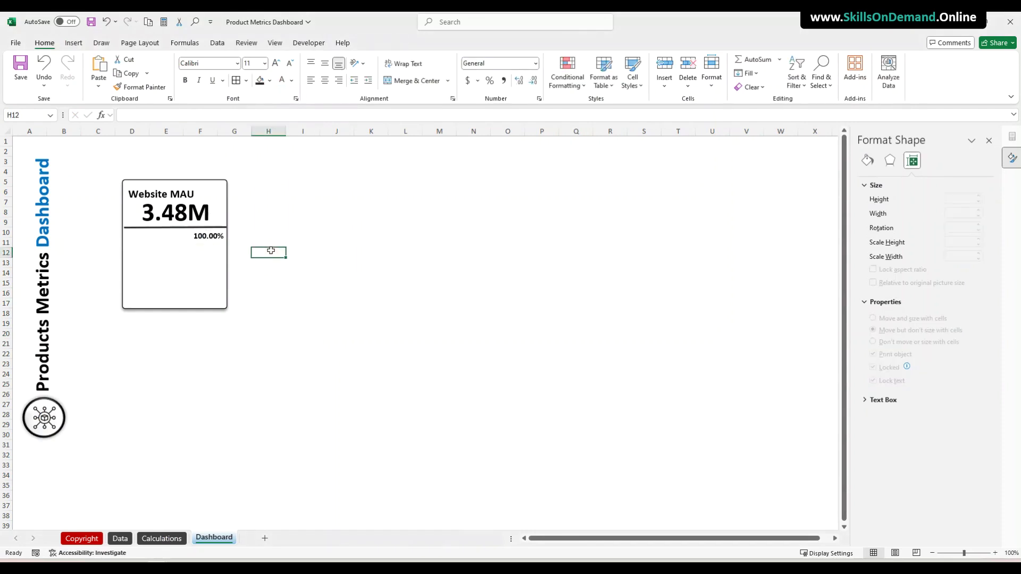
Shift the 100.00% text box slightly left so it sits inside the card's border
left_click(206, 237)
left_click_drag(208, 237, 199, 244)
left_click(299, 253)
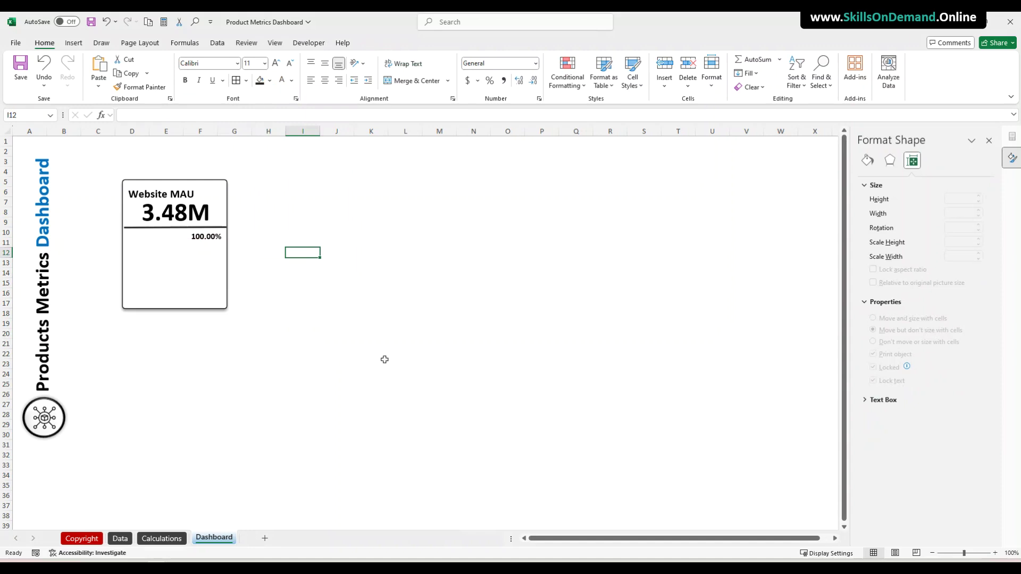
Copy the PivotTable in A2:E14 of the Calculations sheet and paste it at K2
left_click(160, 538)
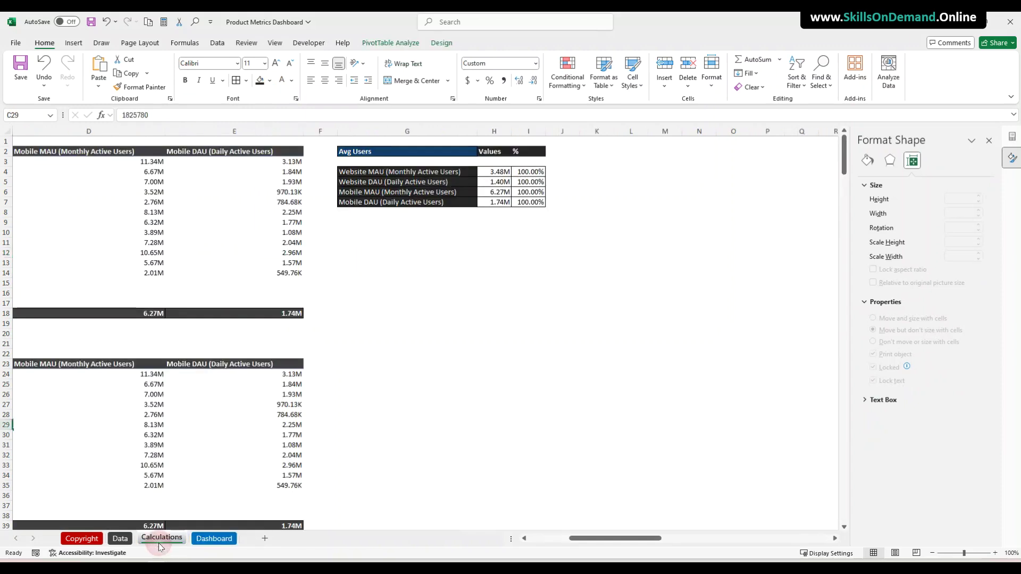
left_click(516, 415)
left_click_drag(657, 538, 530, 541)
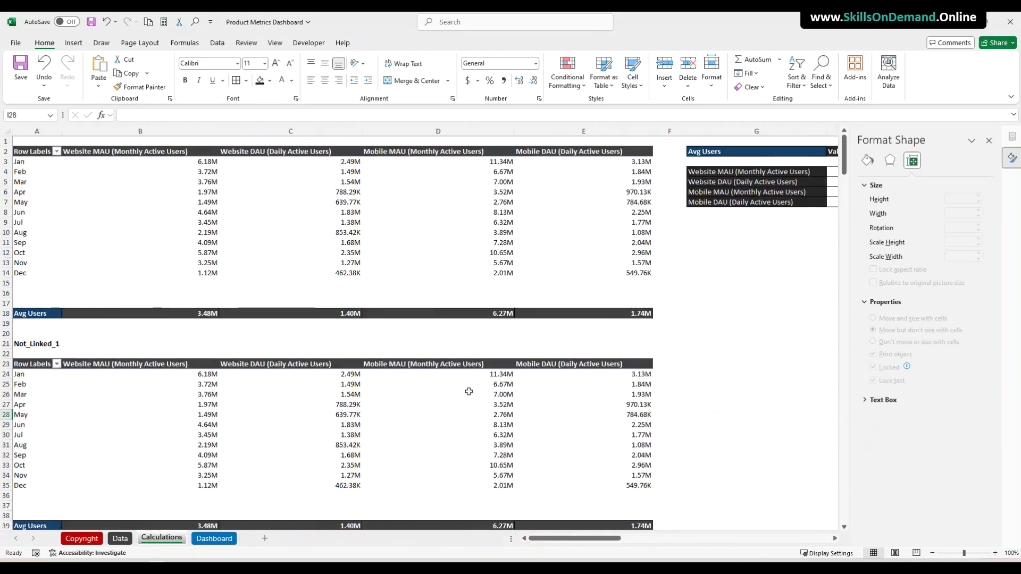
left_click_drag(36, 151, 629, 276)
key("ctrl+c")
left_click_drag(574, 538, 659, 551)
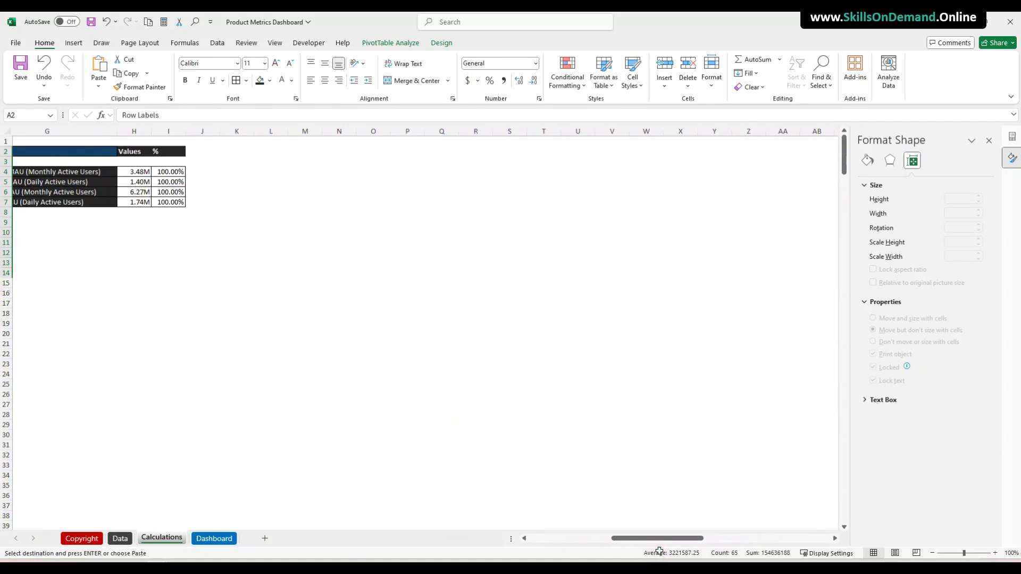
left_click(237, 151)
key("ctrl+v")
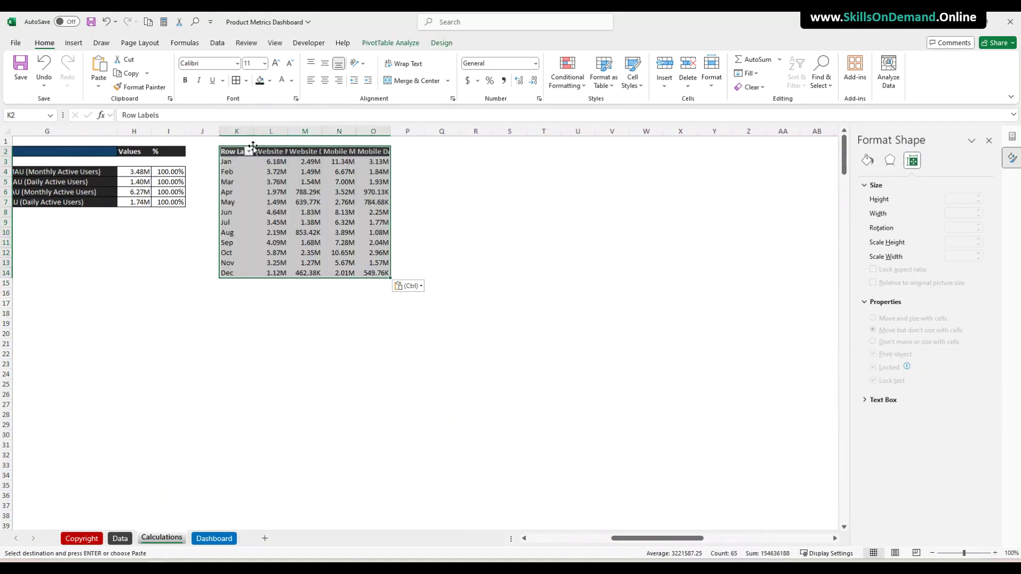
Show the copied PivotTable's field list and remove all four user metrics and Months (Date) from its layout
left_click(251, 202)
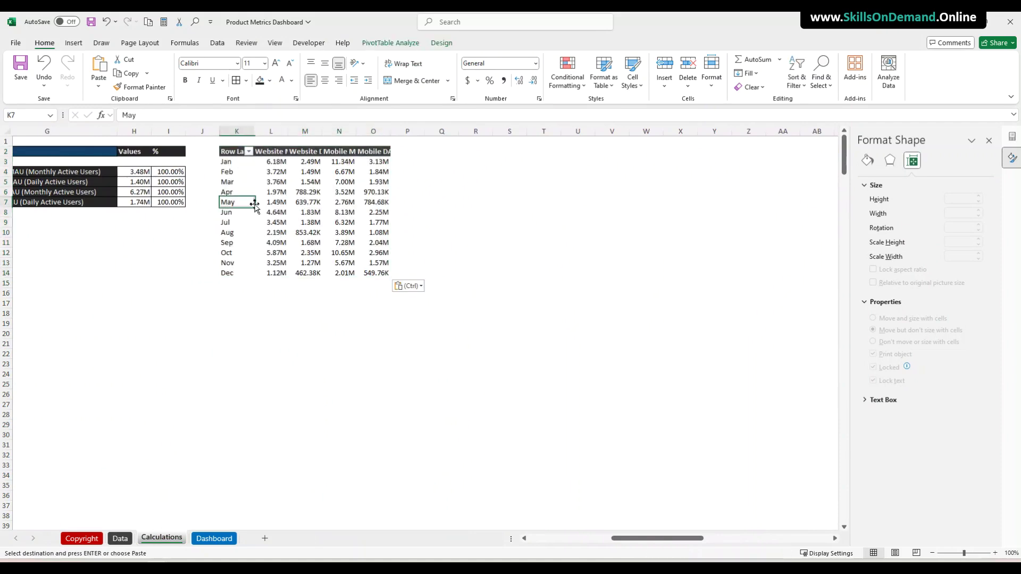
left_click(887, 163)
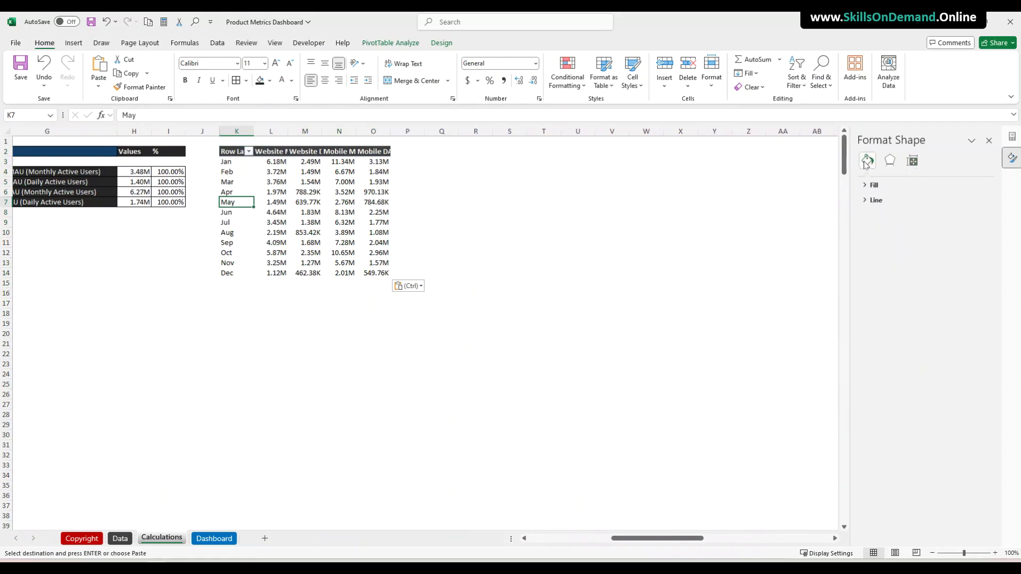
left_click(988, 142)
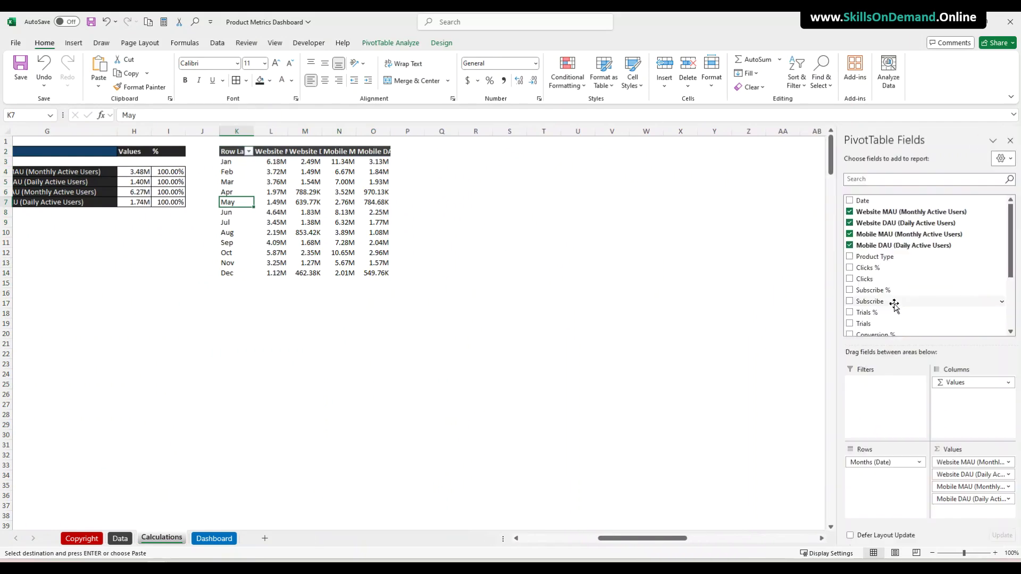
left_click(227, 171)
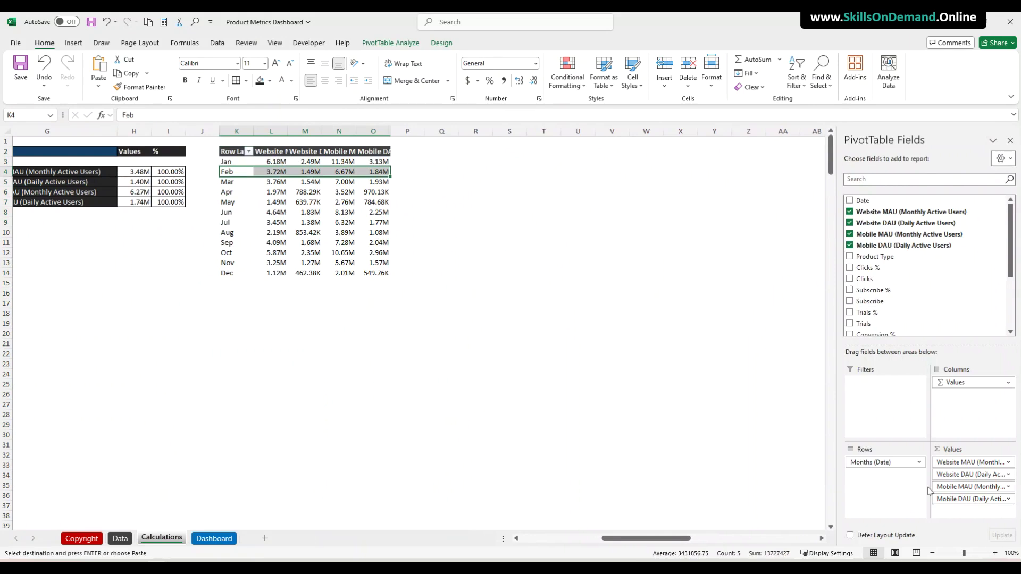
left_click_drag(949, 487, 733, 486)
left_click_drag(936, 463, 657, 490)
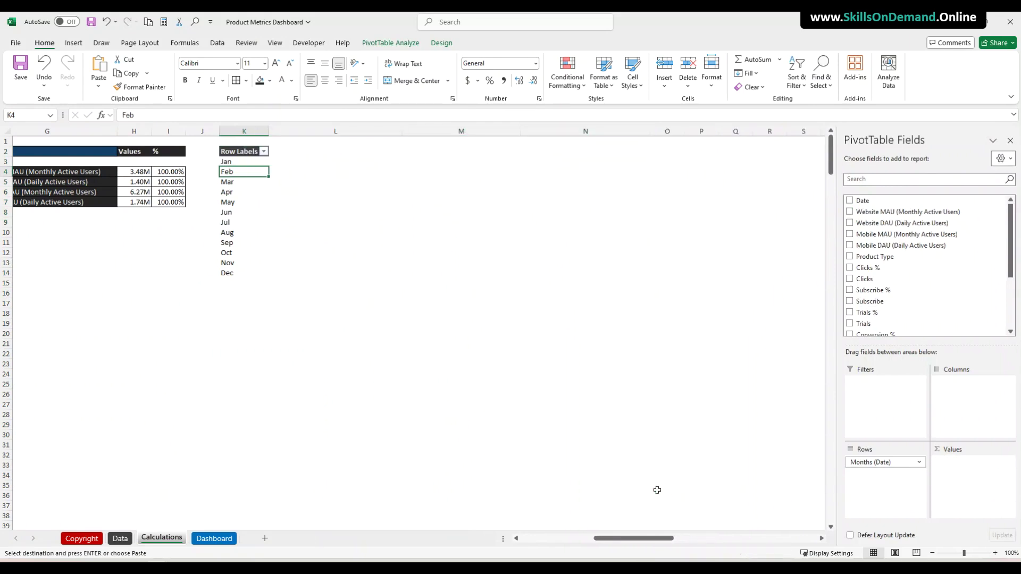
left_click_drag(903, 473, 628, 472)
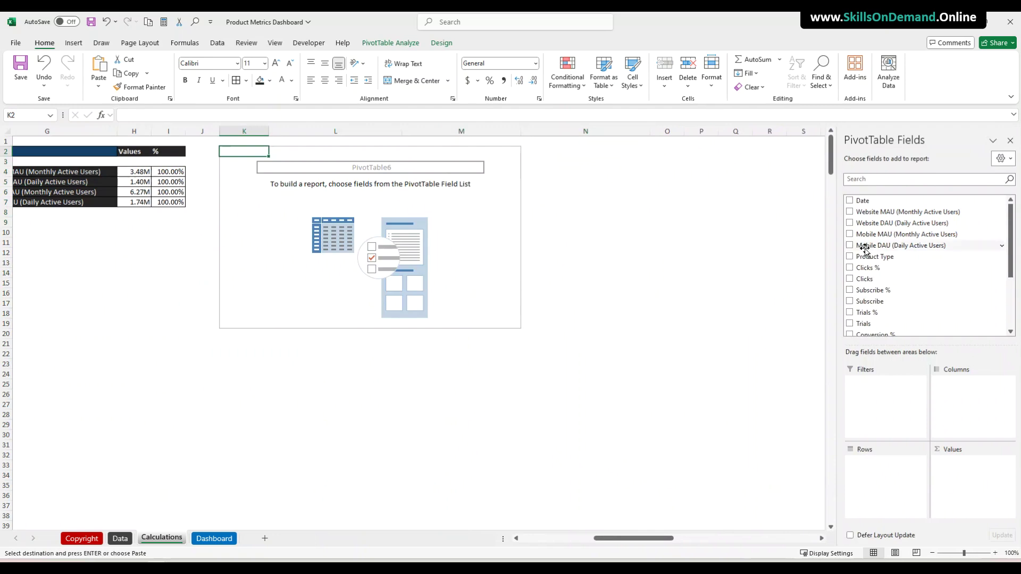
Build the PivotTable at K2 with Date in the rows by months only and Website MAU (Monthly Active Users) as the value
left_click_drag(861, 200, 804, 499)
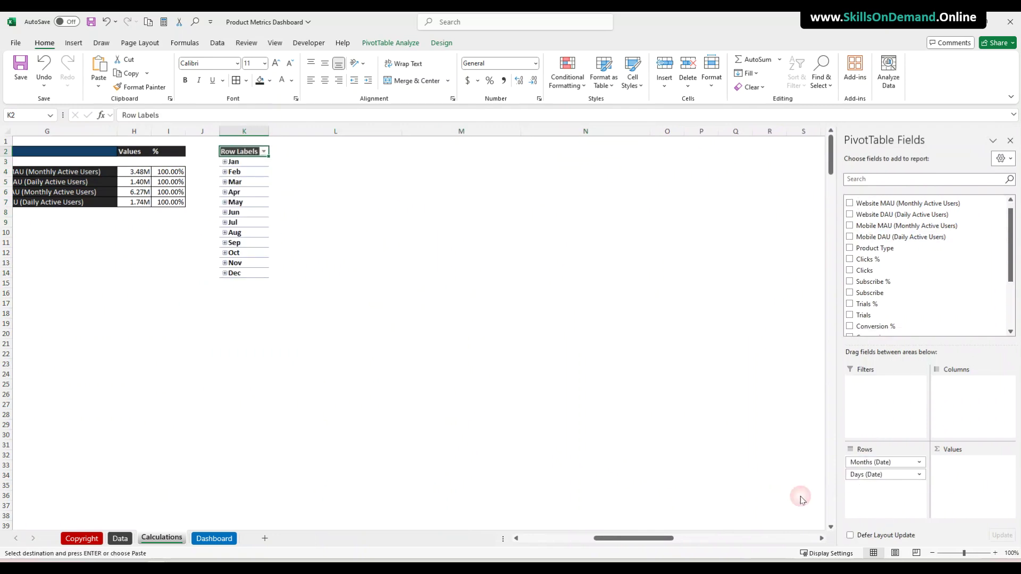
left_click_drag(865, 475, 747, 483)
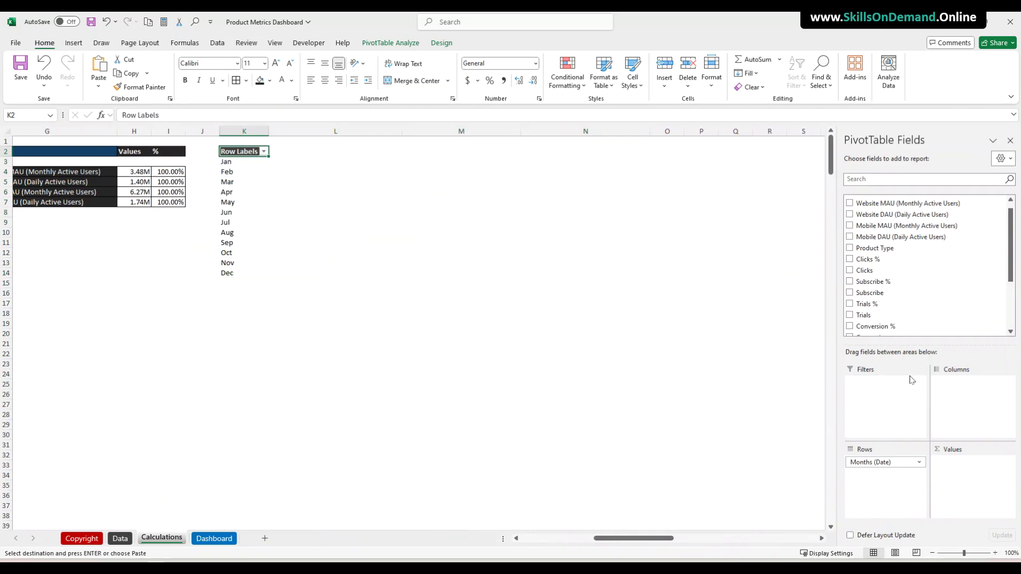
scroll(930, 262, "up", 1)
left_click_drag(907, 214, 957, 471)
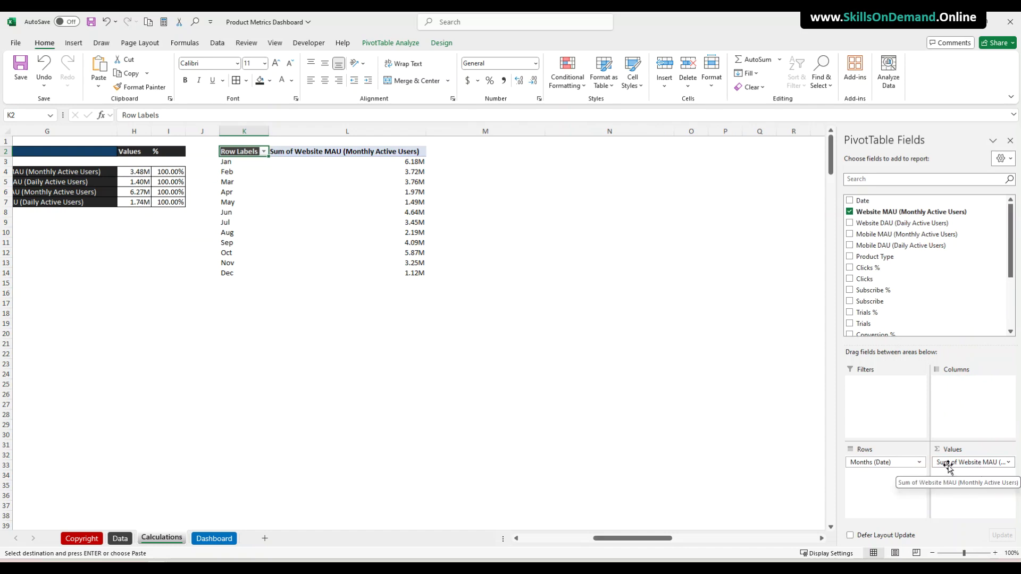
Check the value field settings of Website MAU (Monthly Active Users) in the PivotTable at K2
left_click(1012, 464)
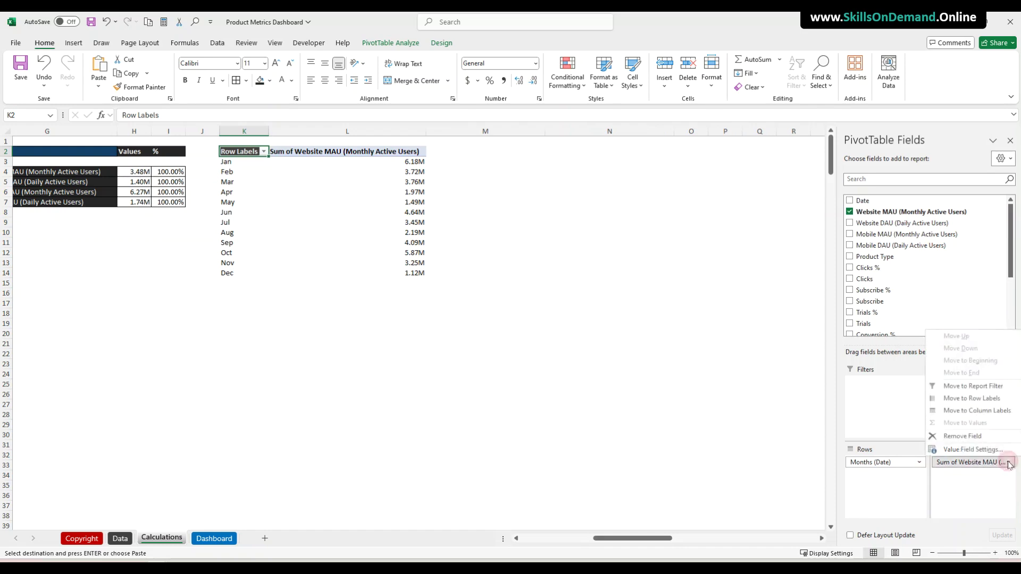
left_click(976, 450)
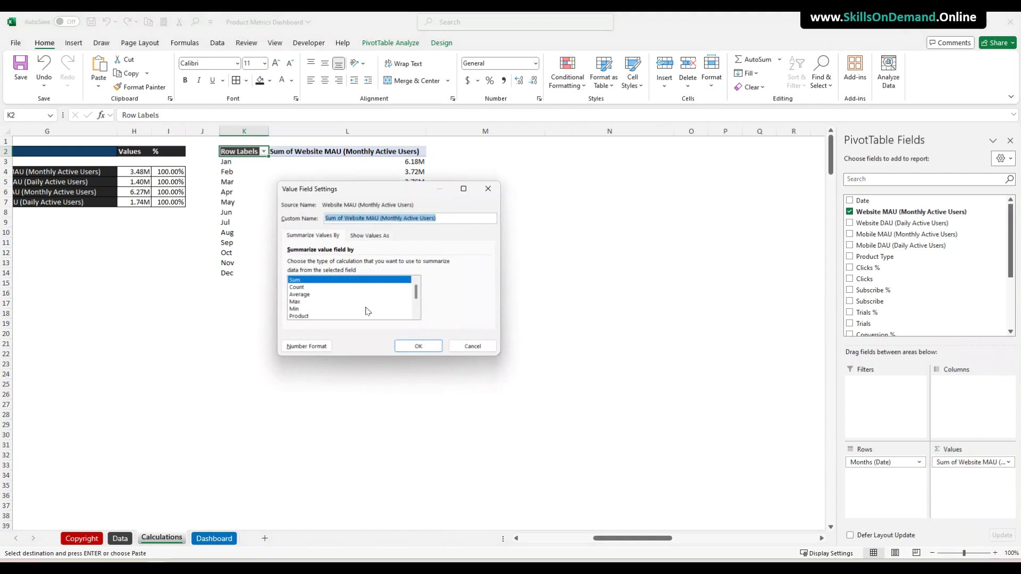
left_click(418, 346)
left_click(336, 352)
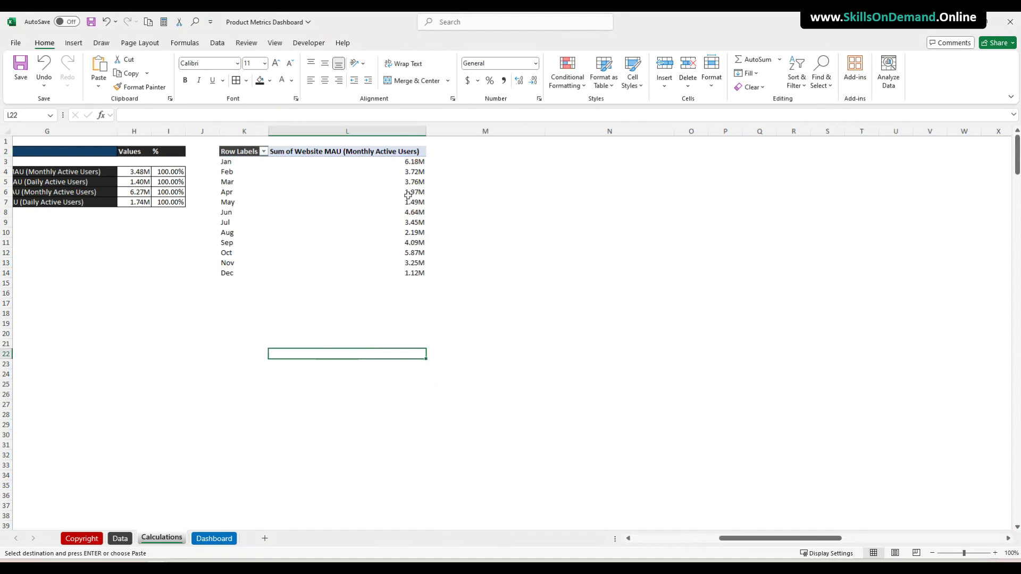
left_click(332, 294)
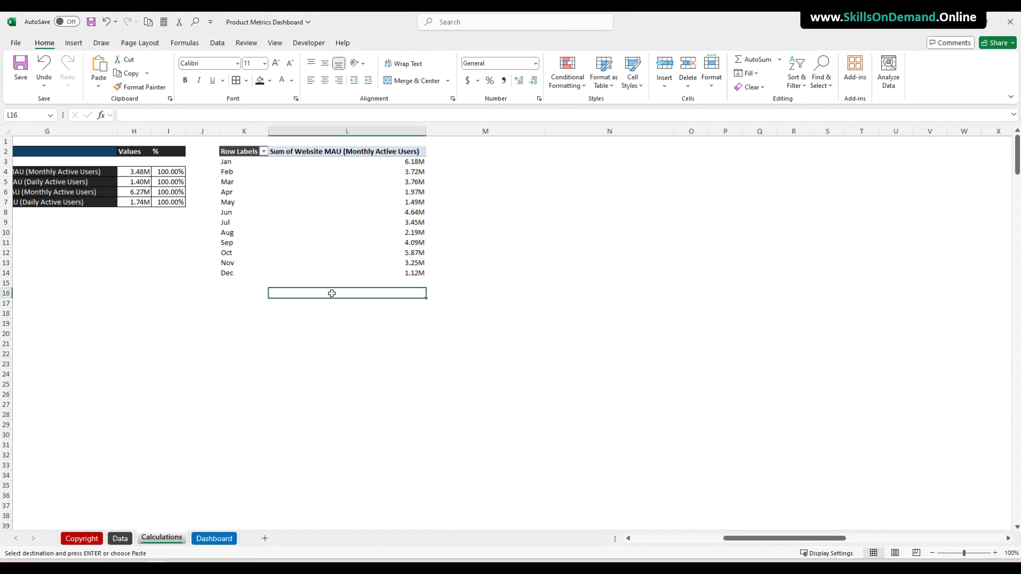
Copy the PivotTable in K2:L14 and paste it at N2, Q2 and T2
left_click_drag(248, 154, 364, 269)
key("ctrl+c")
left_click(582, 155)
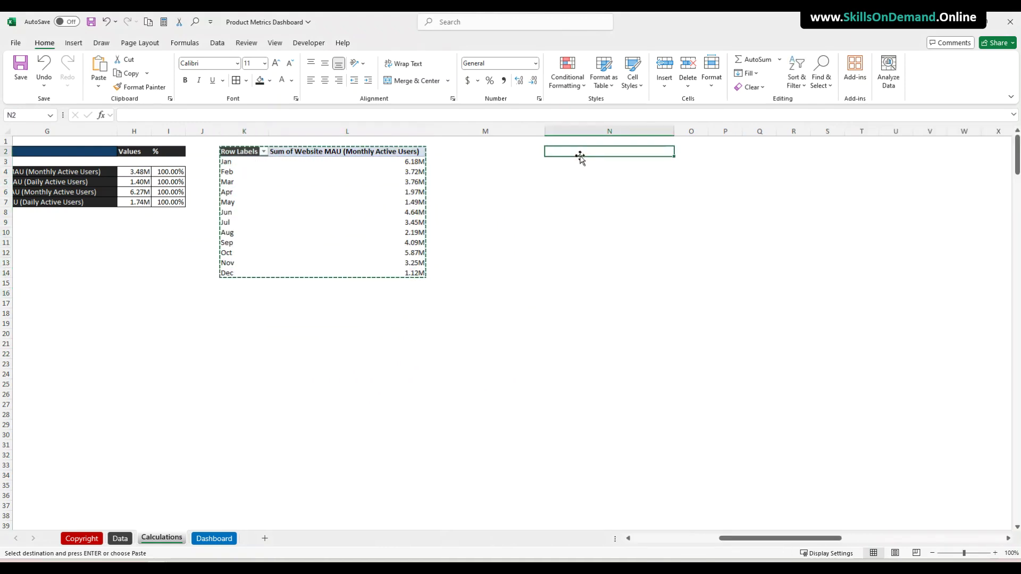
key("ctrl+v")
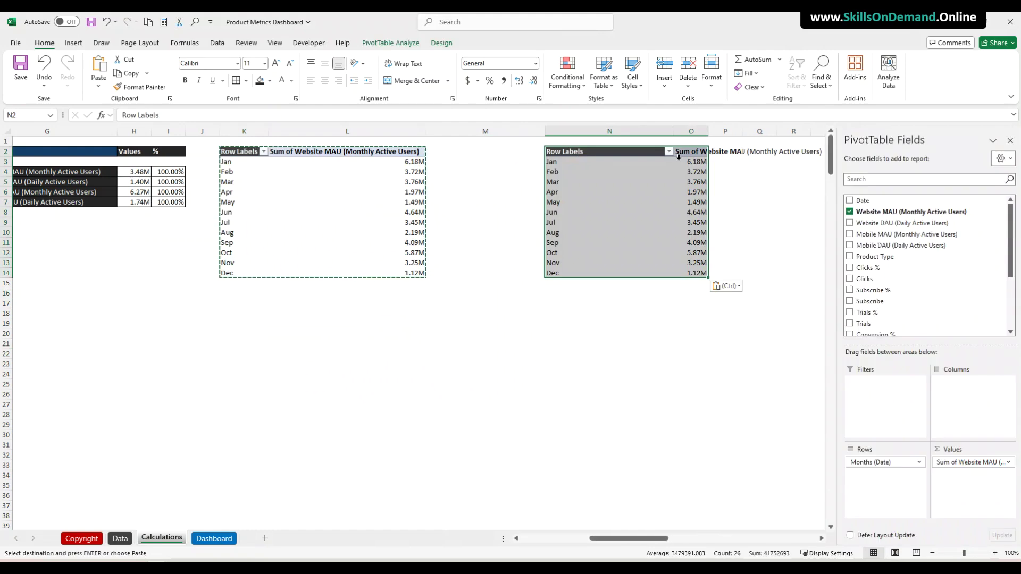
left_click(758, 152)
key("ctrl+v")
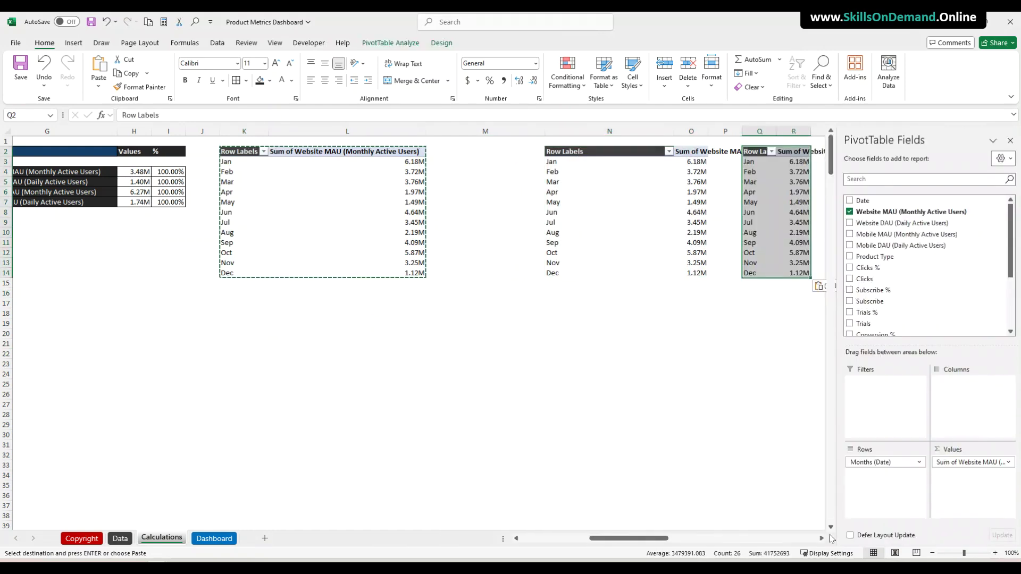
left_click(822, 538)
left_click(821, 538)
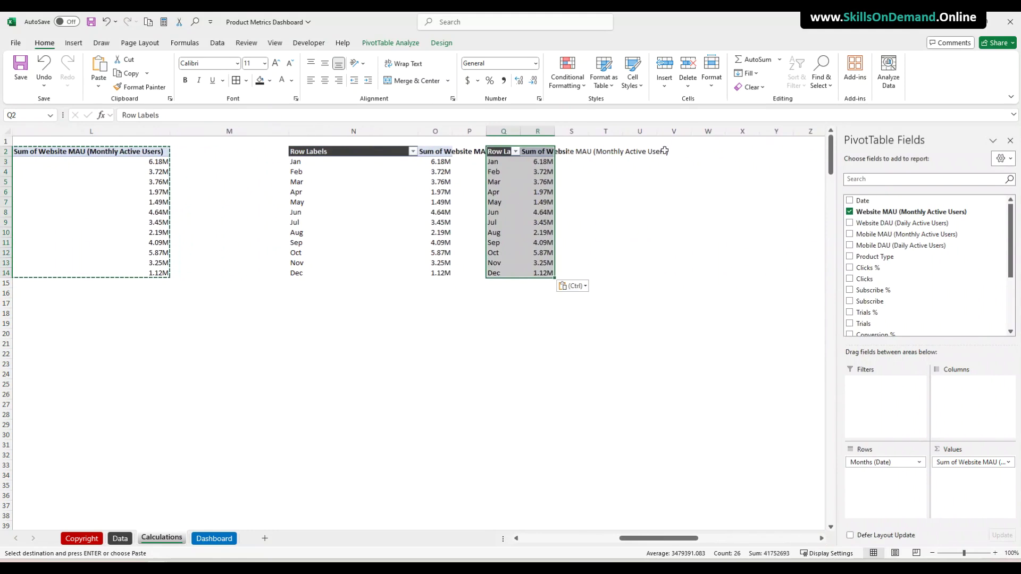
left_click(605, 152)
key("ctrl+v")
left_click(283, 353)
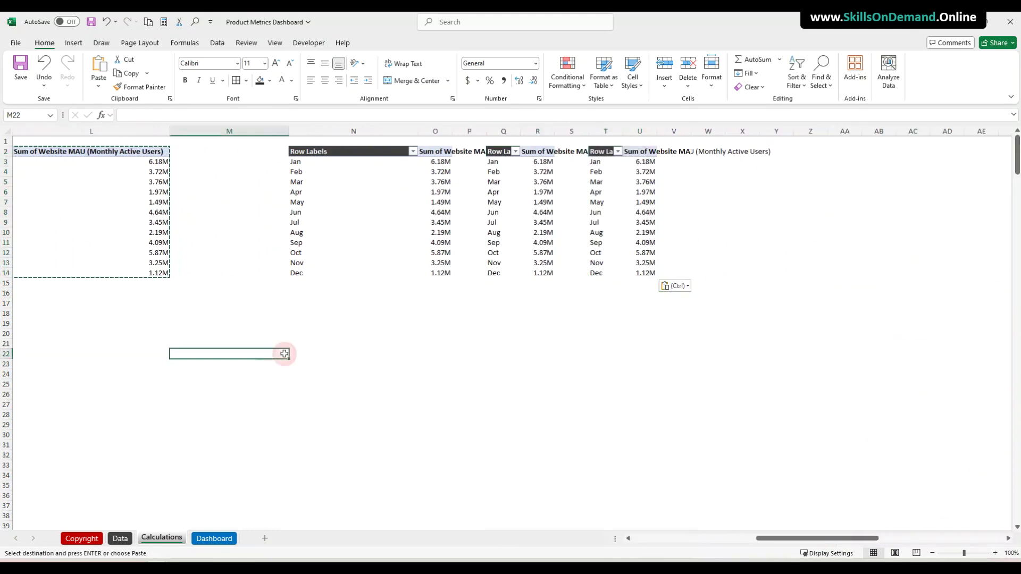
Narrow empty column M and auto-fit the widths of columns N to U to their contents
left_click_drag(289, 131, 187, 153)
left_click_drag(253, 130, 542, 142)
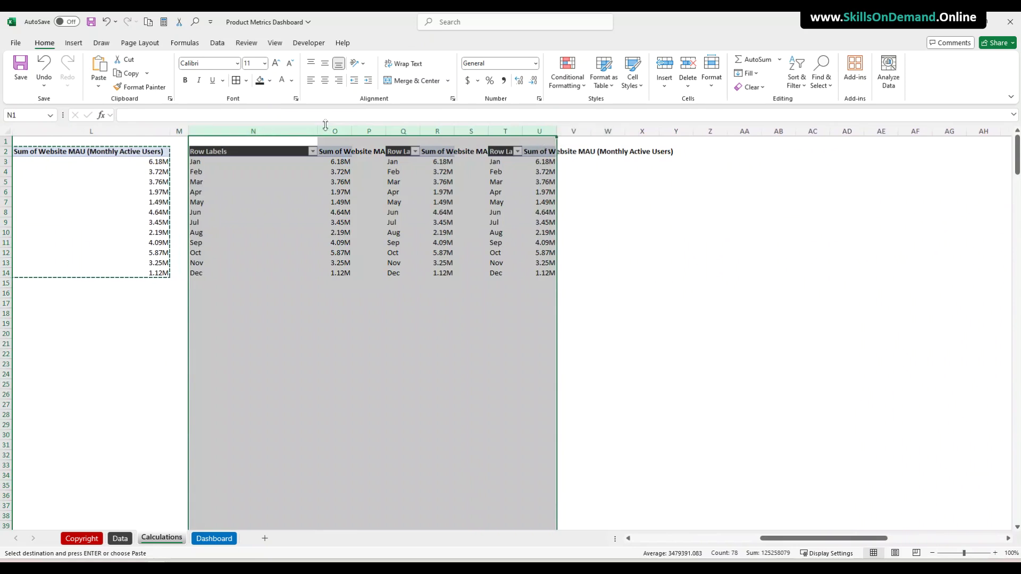
double_click(318, 131)
left_click(324, 292)
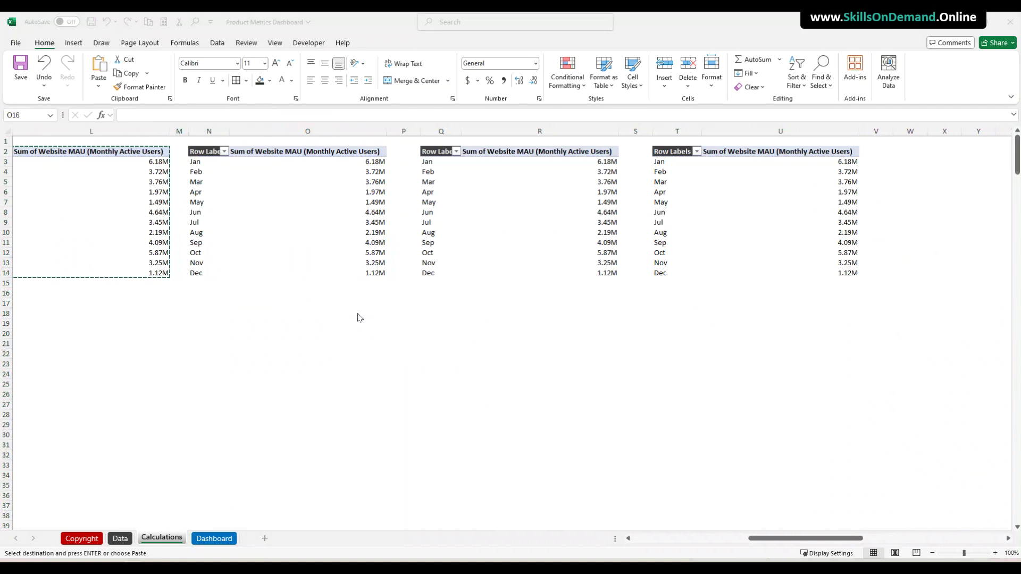
Replace the value field of the PivotTable at N2 with Website DAU (Daily Active Users)
left_click(214, 194)
left_click_drag(992, 467, 656, 361)
left_click_drag(887, 232, 941, 466)
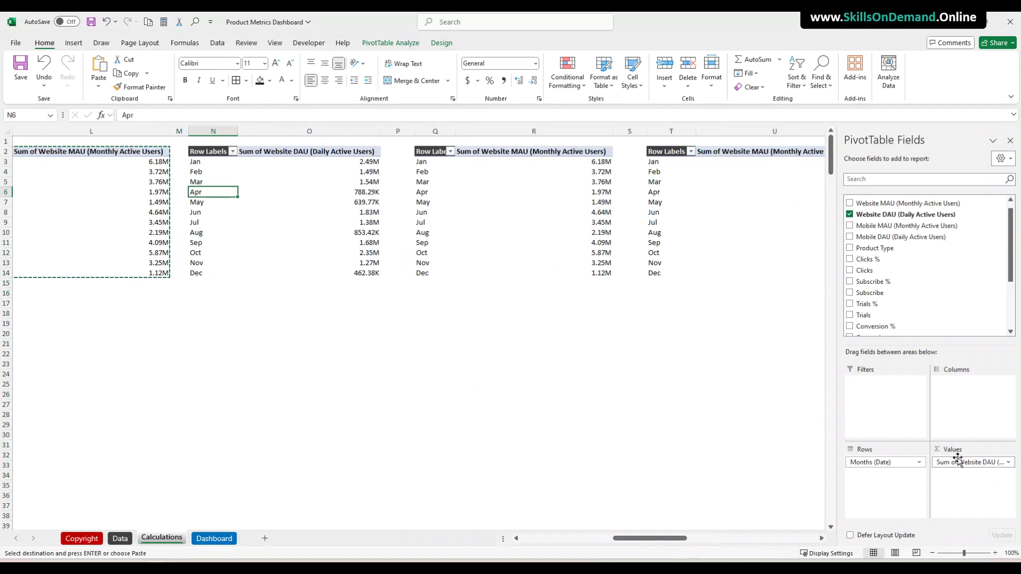
Replace the value field of the PivotTable at Q2 with Mobile MAU (Monthly Active Users)
left_click(423, 202)
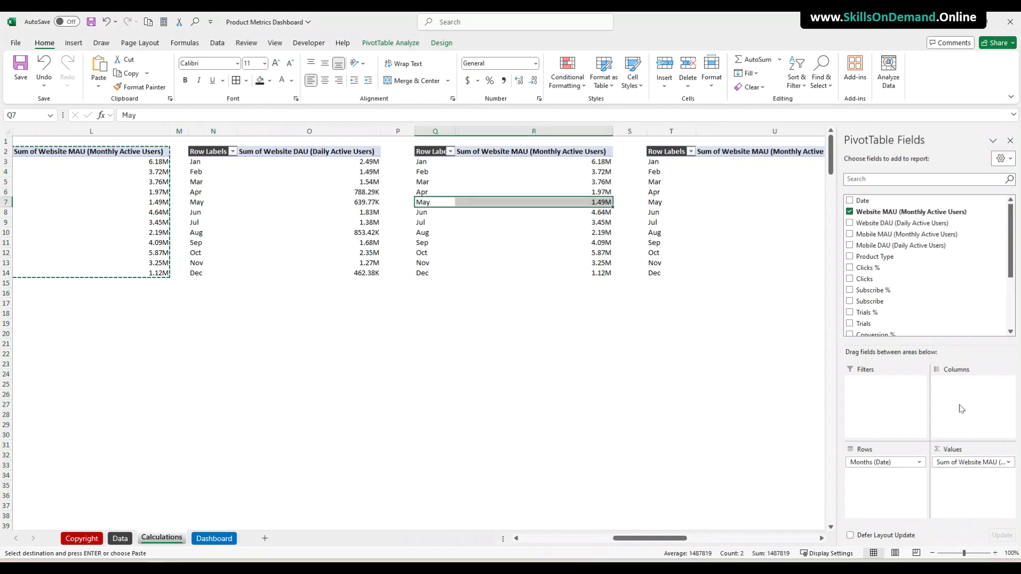
left_click_drag(957, 460, 723, 425)
left_click_drag(878, 238, 940, 491)
Replace the value field of the PivotTable at T2 with Mobile DAU (Daily Active Users)
left_click_drag(673, 549, 705, 538)
left_click(348, 193)
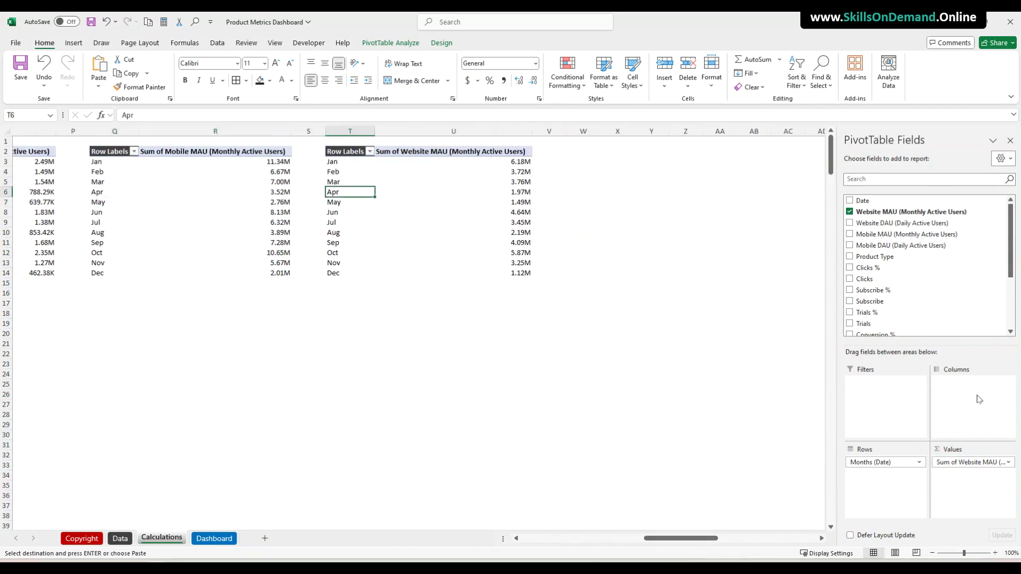
left_click_drag(969, 462, 684, 424)
left_click_drag(877, 245, 978, 476)
Insert a Clustered Column PivotChart from the Website MAU PivotTable at K2 and place it below that table
left_click_drag(691, 539, 628, 550)
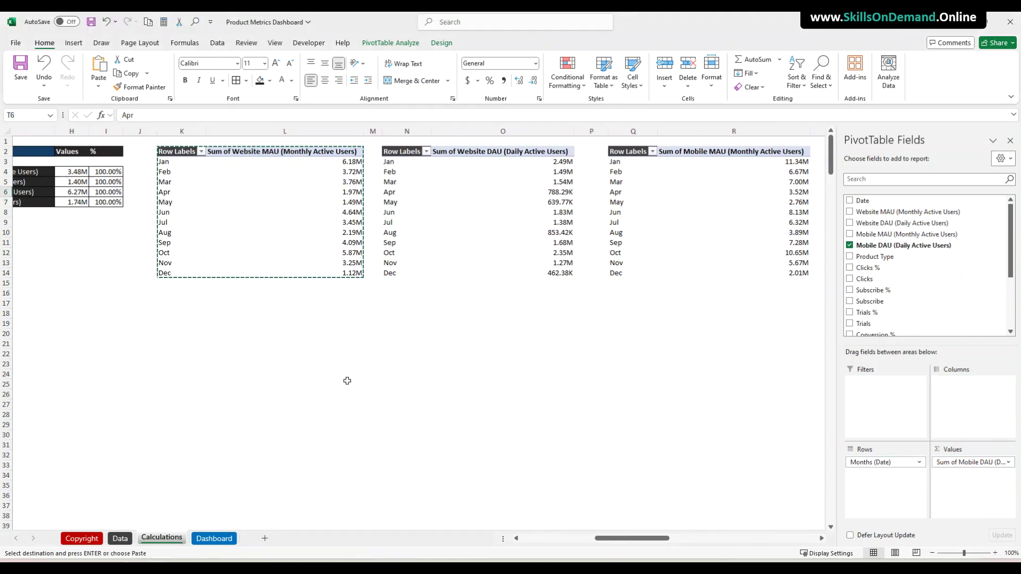
left_click(169, 202)
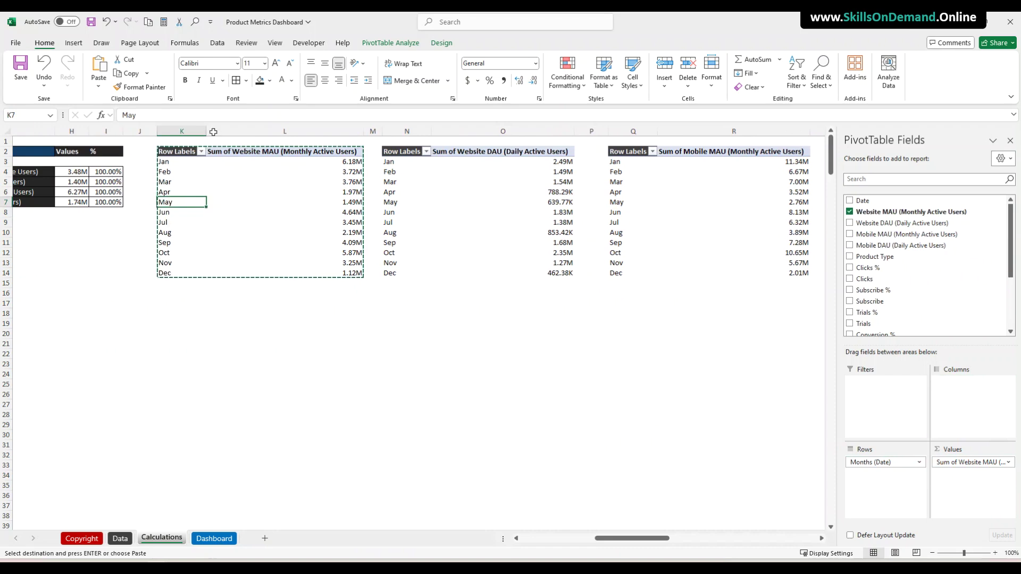
left_click(73, 46)
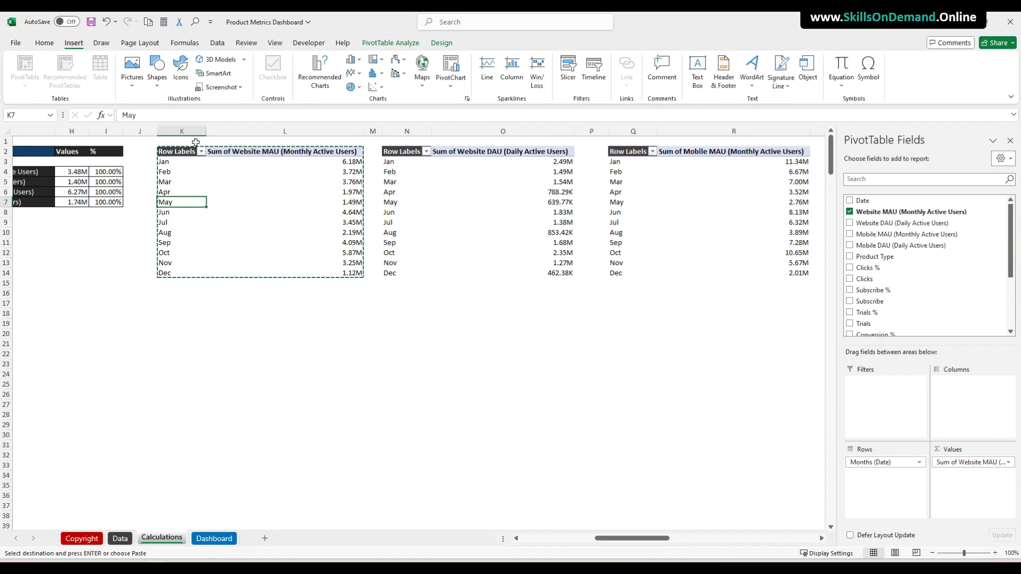
left_click(321, 71)
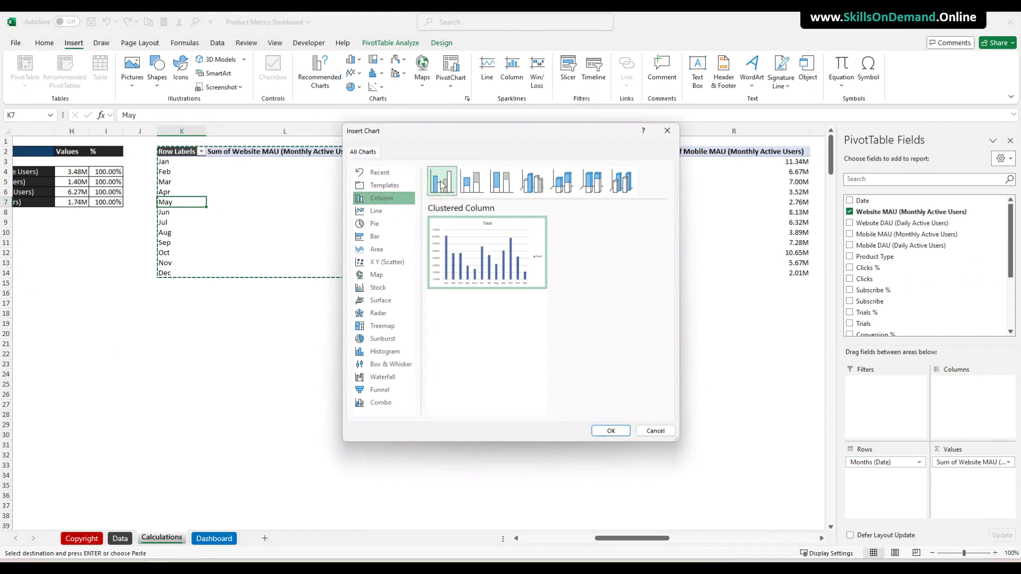
left_click(611, 431)
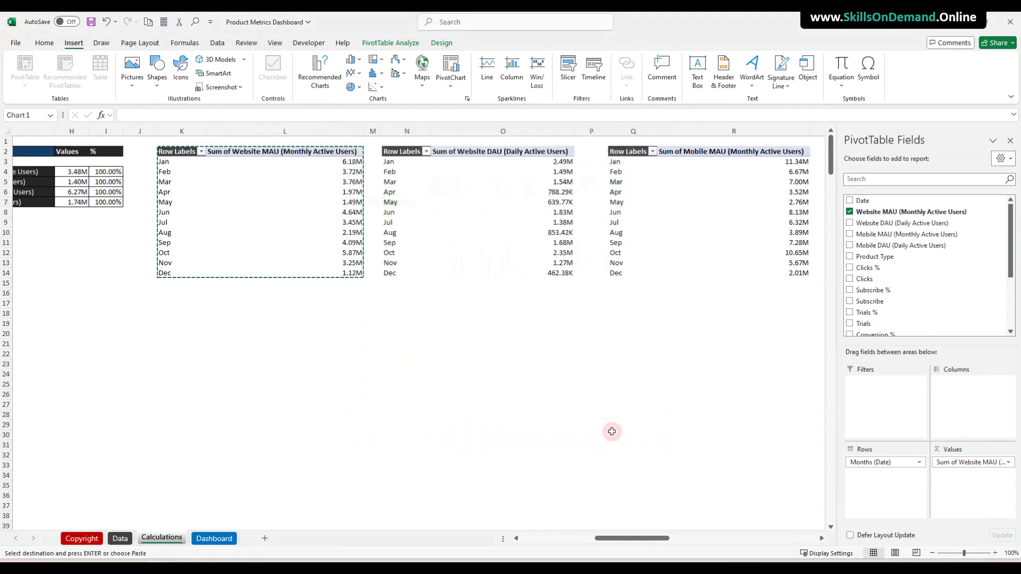
left_click_drag(451, 268, 331, 328)
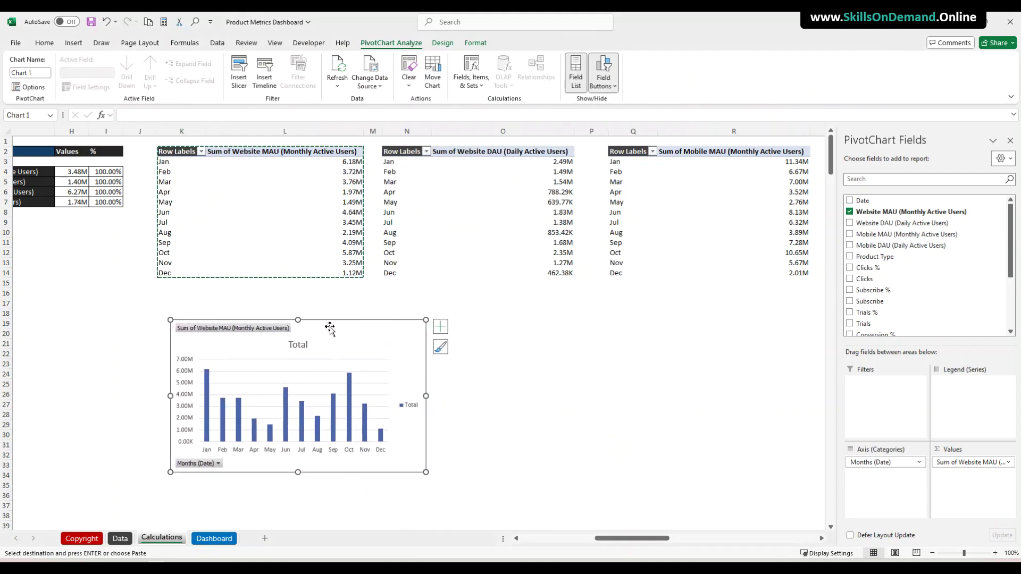
Set the Website MAU chart's background to no fill and hide all field buttons on it
left_click(475, 44)
left_click(440, 59)
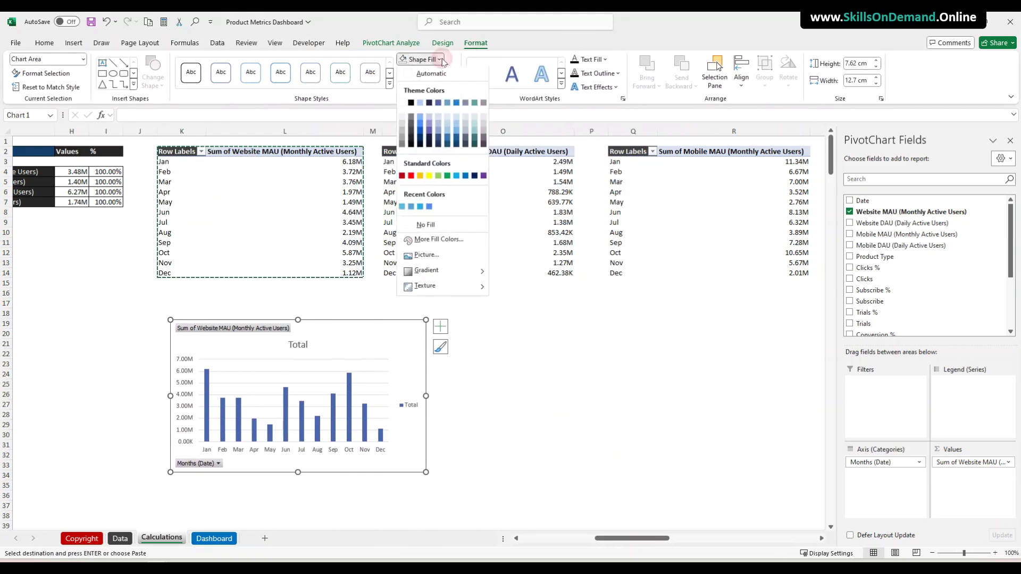
left_click(425, 221)
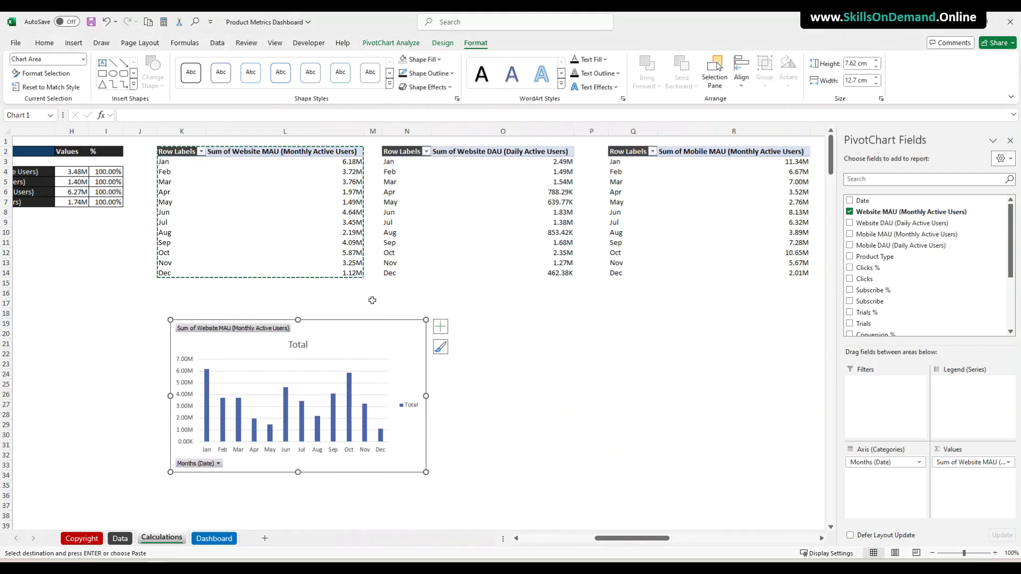
right_click(235, 328)
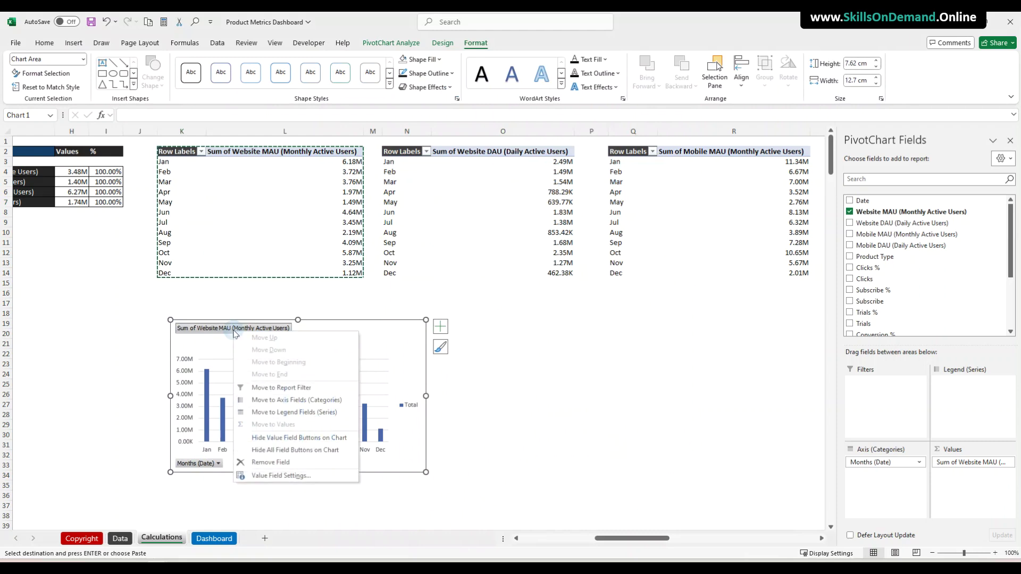
left_click(269, 453)
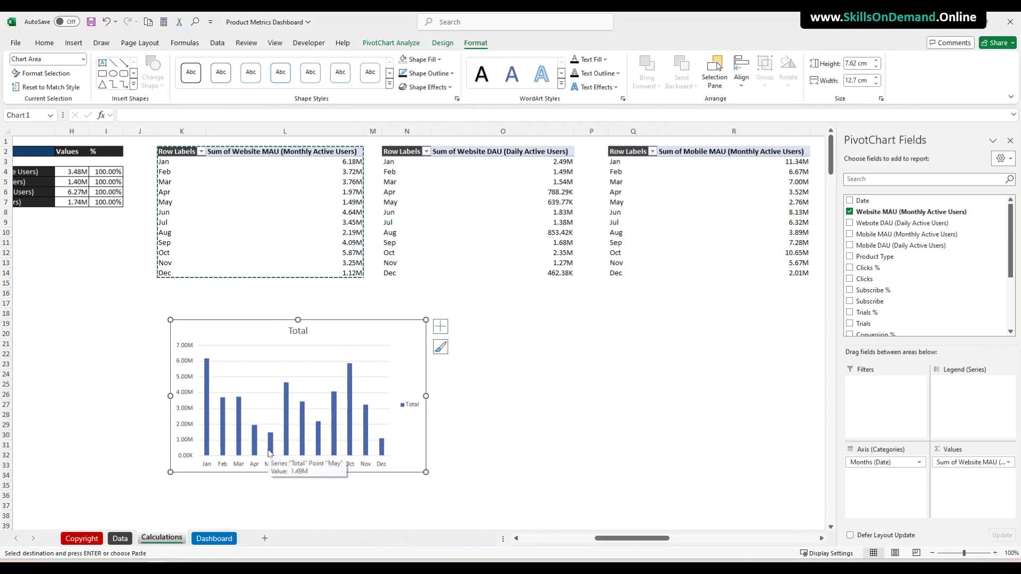
key("Escape")
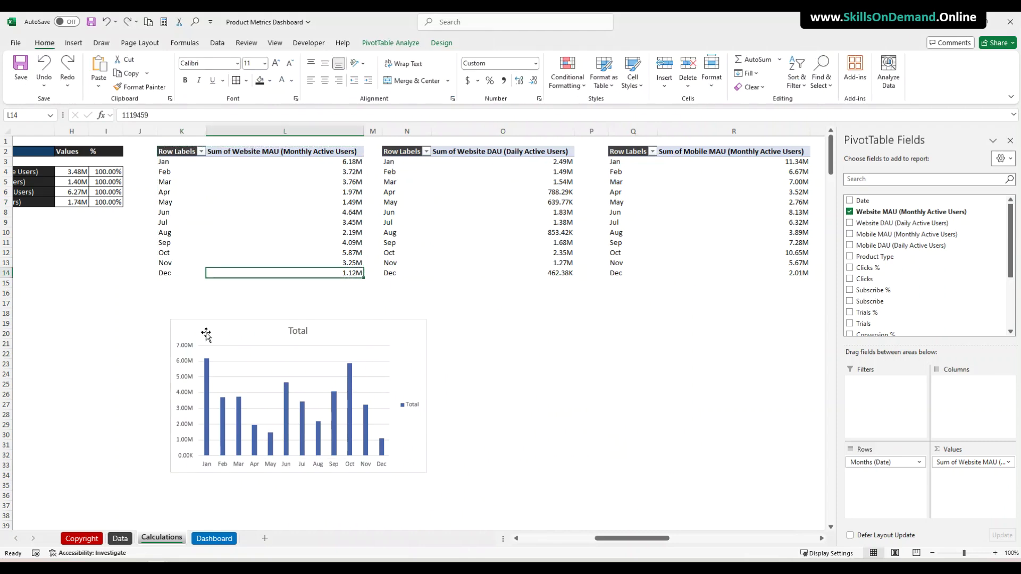
Fill the Website MAU chart's columns with the custom colour #4A8EF2
left_click(207, 384)
right_click(206, 384)
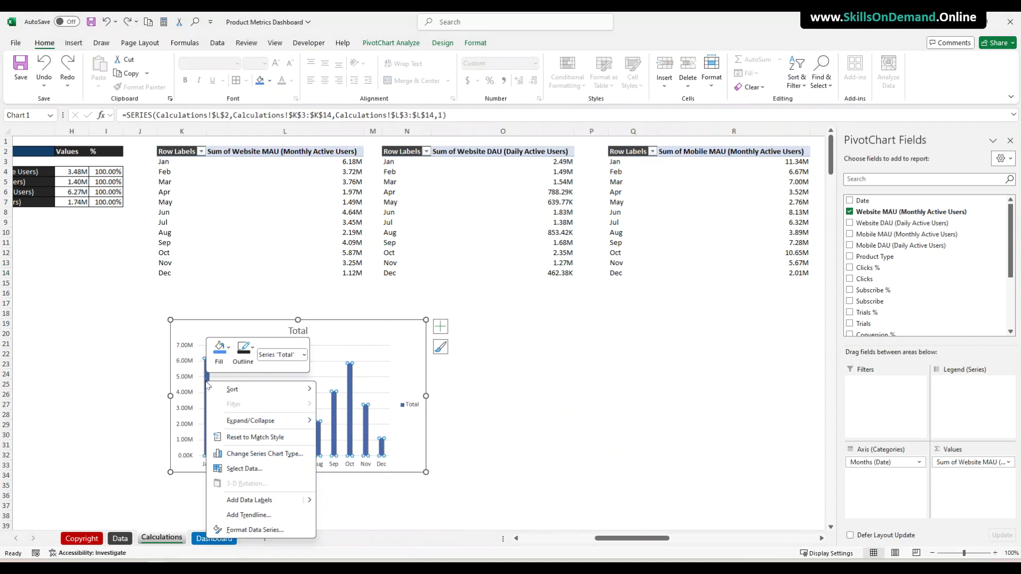
key("Escape")
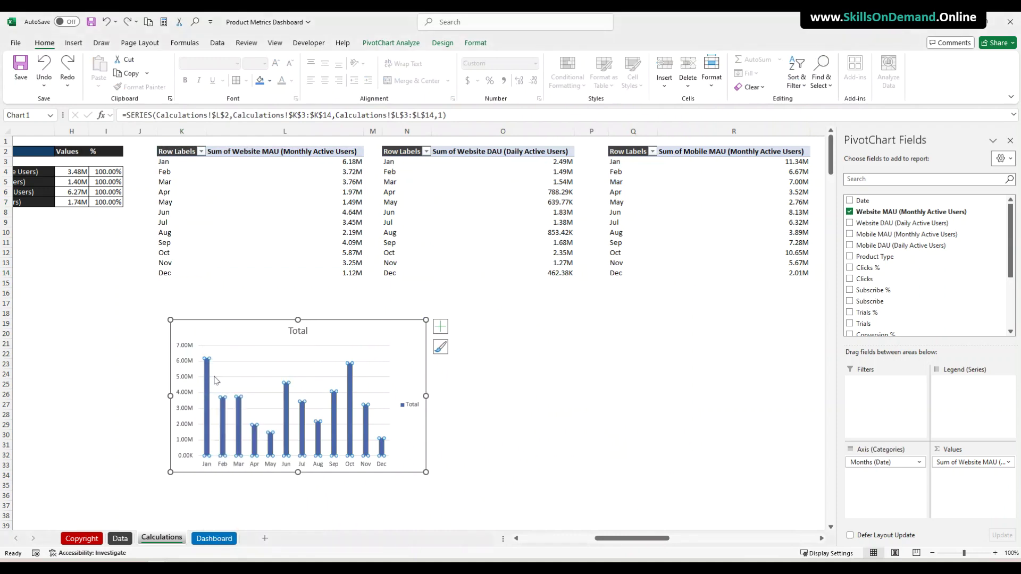
left_click(270, 81)
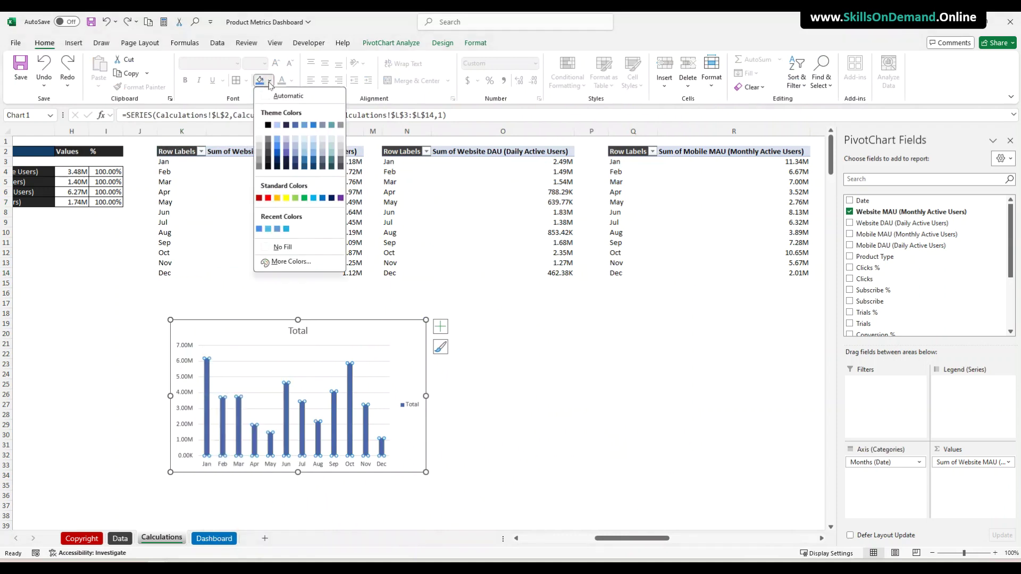
left_click(284, 262)
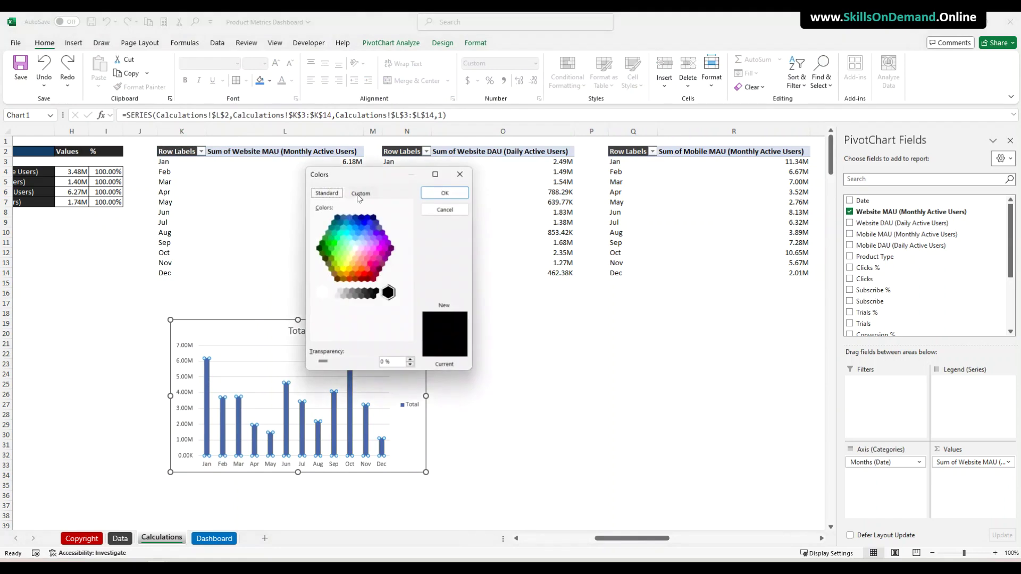
left_click(360, 193)
left_click_drag(378, 333, 360, 334)
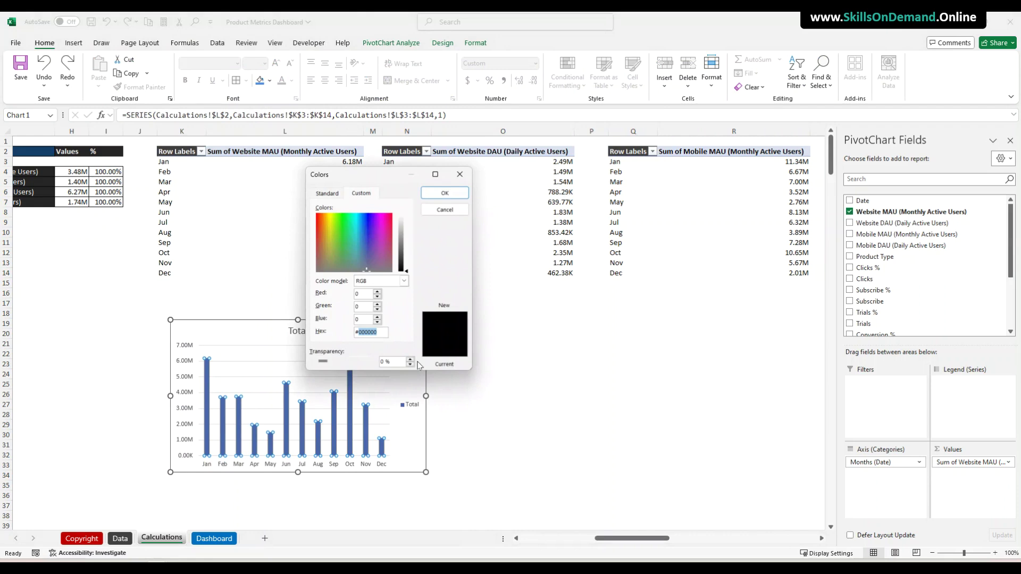
type("4A8EF2")
left_click(444, 193)
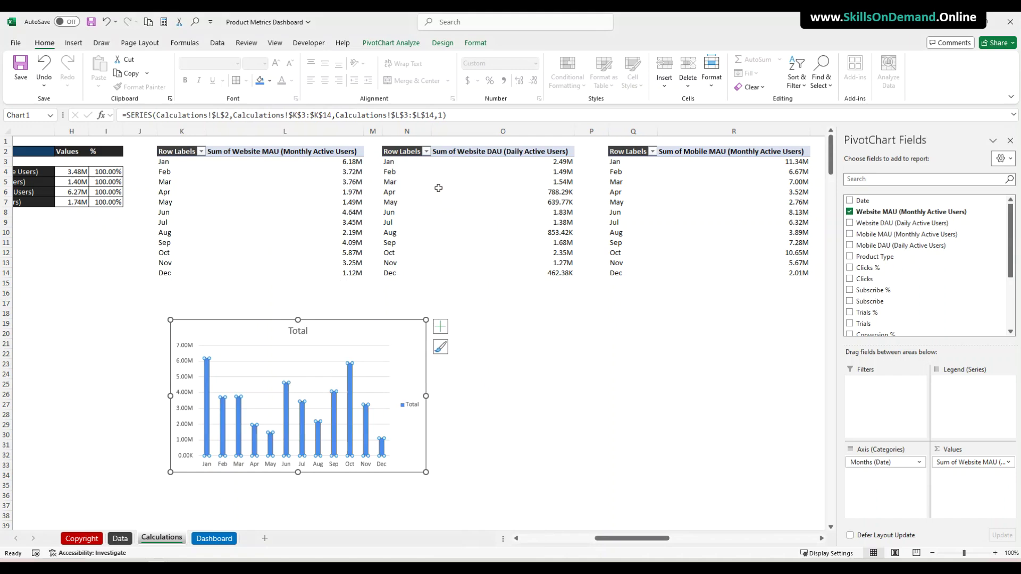
left_click(520, 334)
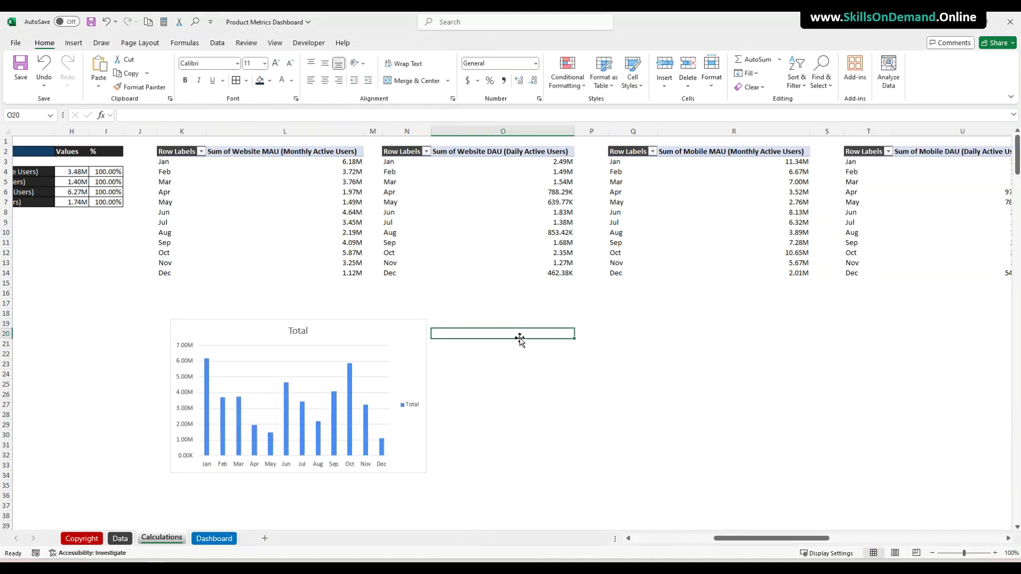
Set the gap width of the Website MAU chart's column series to 50%
left_click(207, 418)
right_click(207, 418)
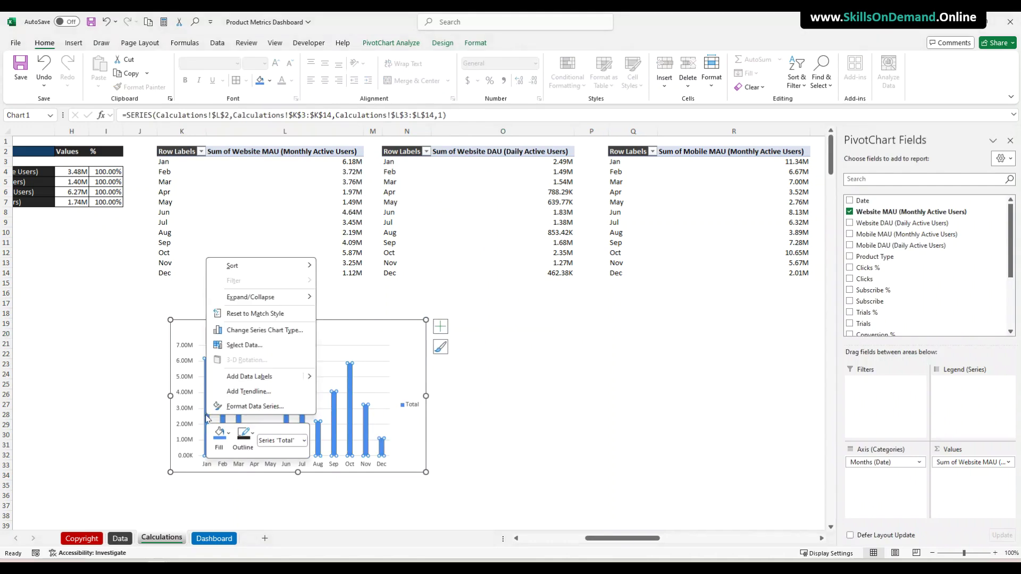
left_click(244, 409)
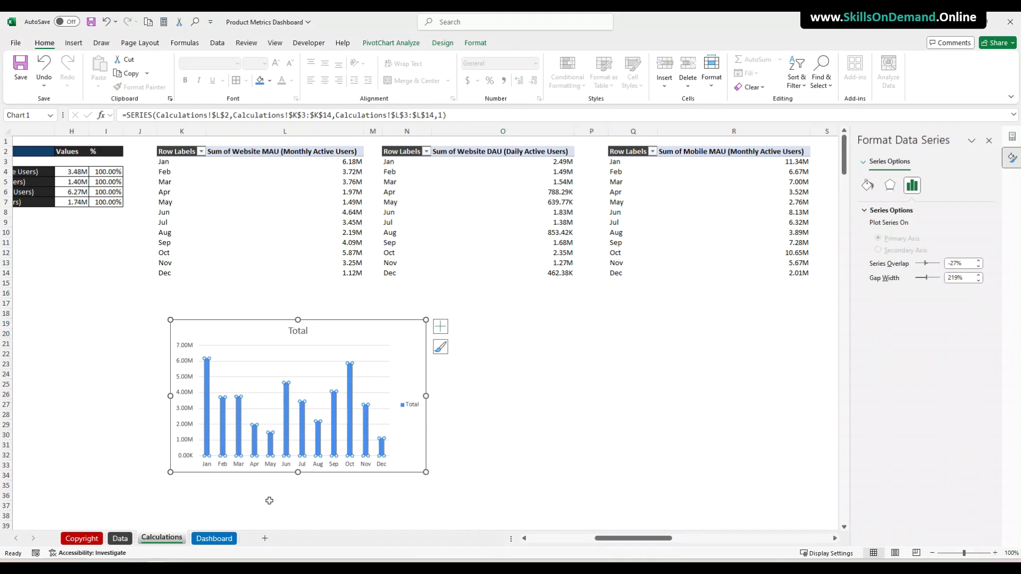
left_click(970, 264)
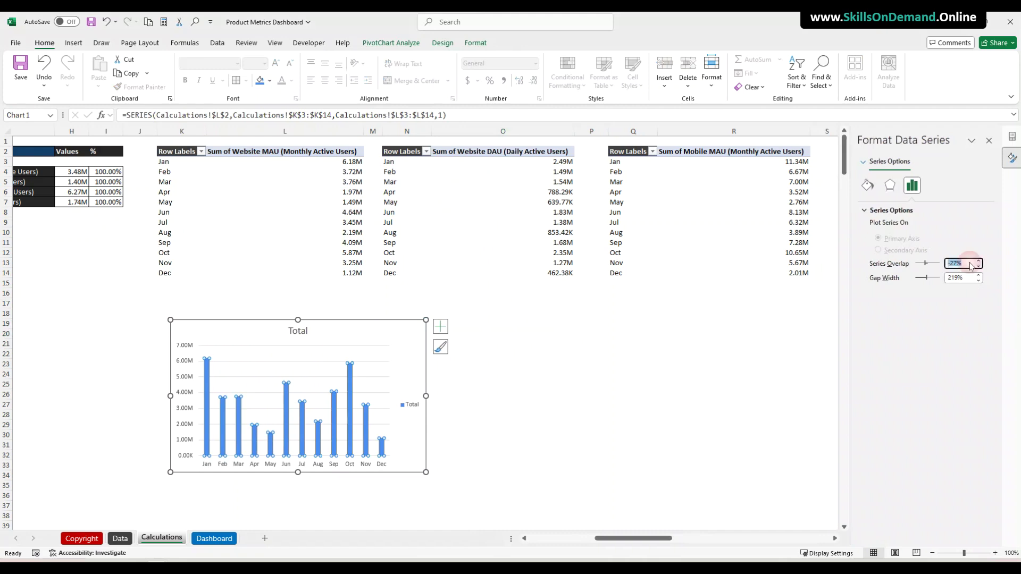
left_click(967, 278)
type("50")
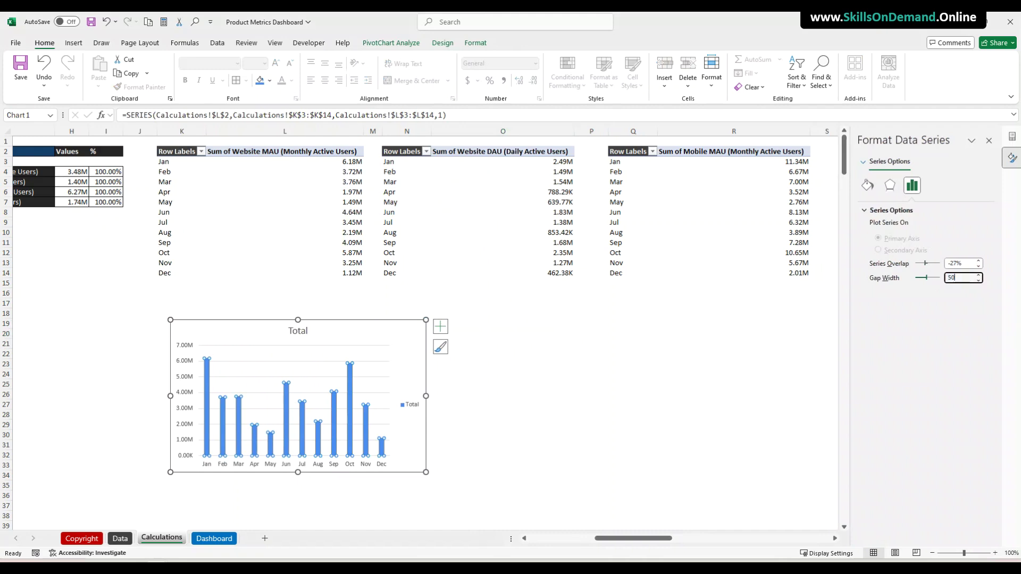
key("Return")
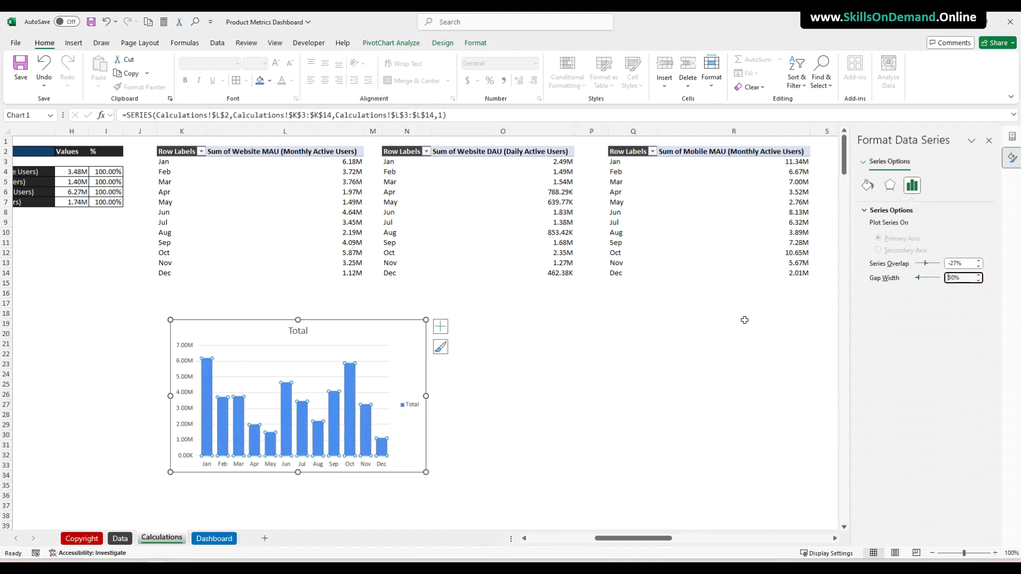
left_click(559, 383)
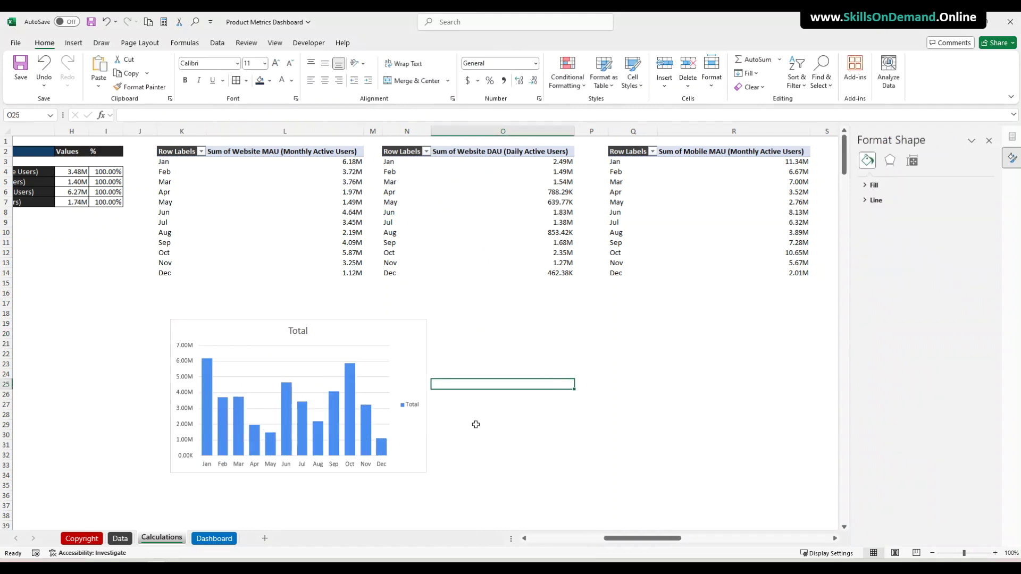
Delete the legend, title, vertical and horizontal axes, and gridlines from the Website MAU chart
left_click(413, 410)
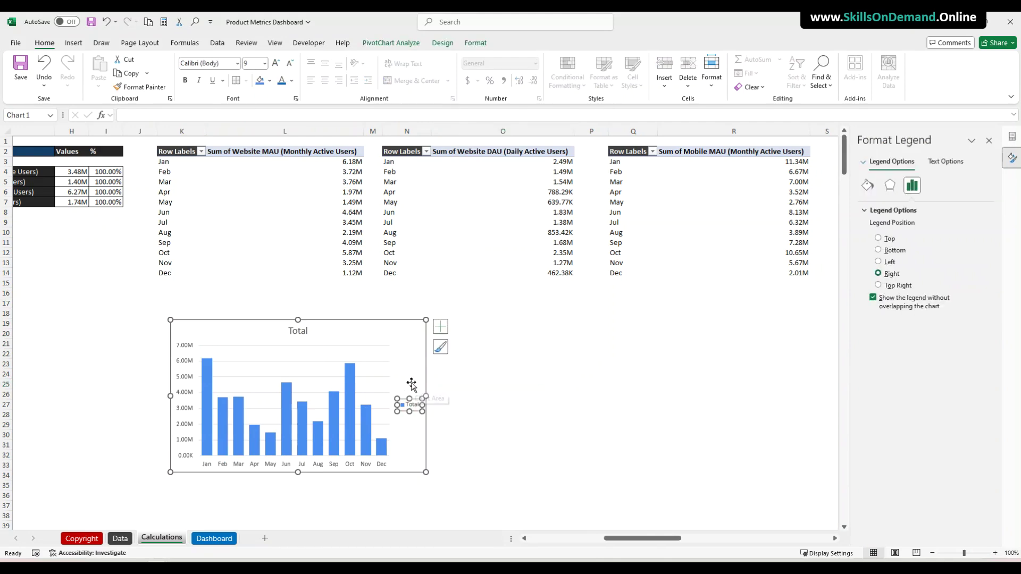
key("Delete")
left_click(301, 330)
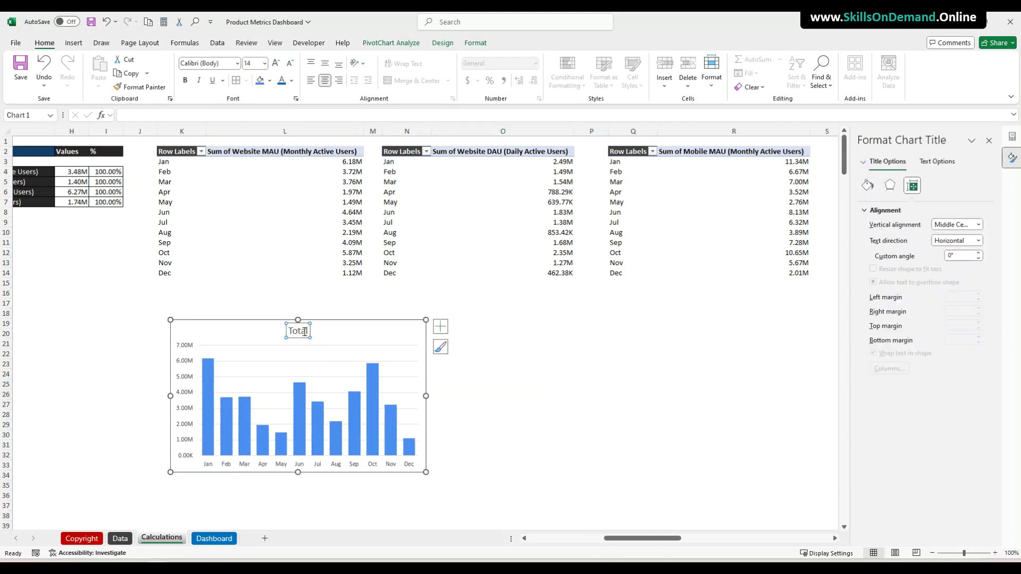
key("Delete")
left_click(189, 371)
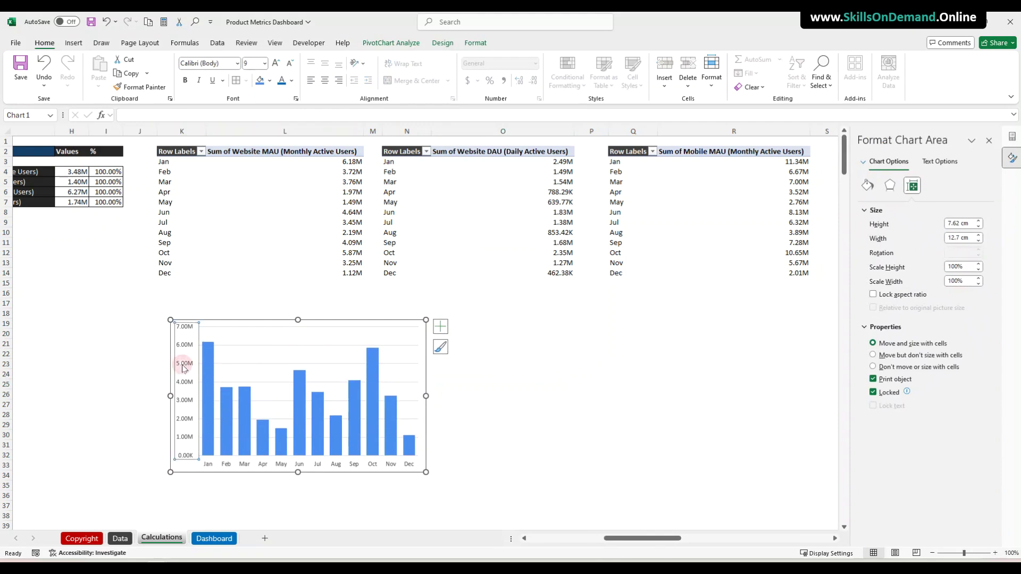
key("Delete")
left_click(213, 464)
key("Delete")
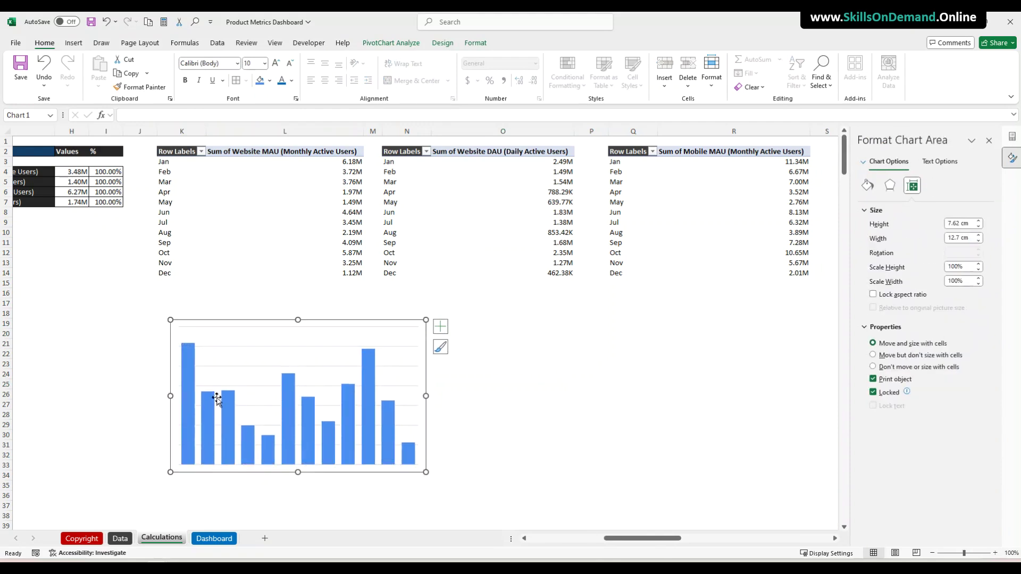
left_click(245, 387)
key("Delete")
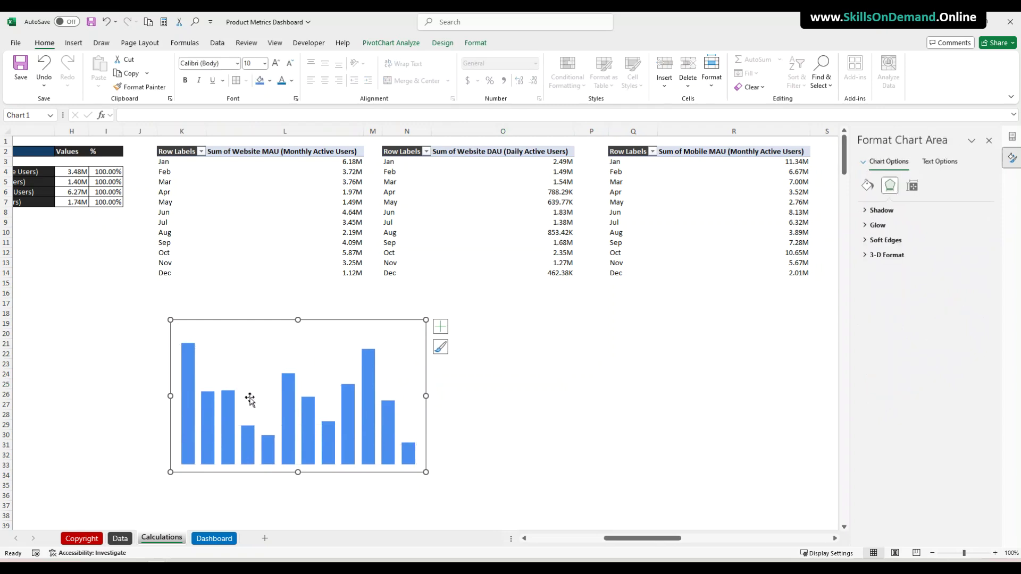
Give the Website MAU chart's columns a black 2¼ pt outline and a shadow effect
left_click(191, 420)
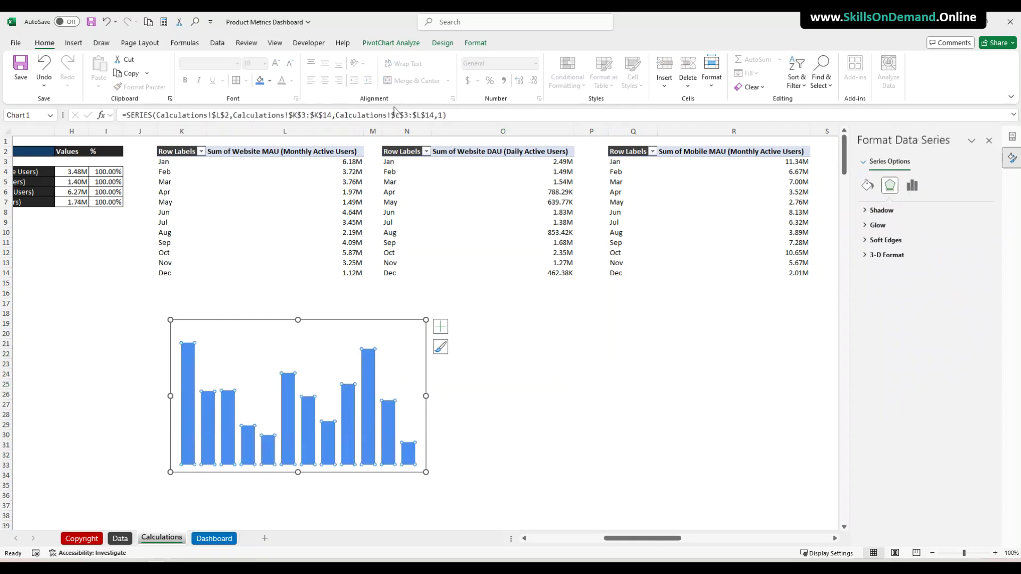
left_click(478, 44)
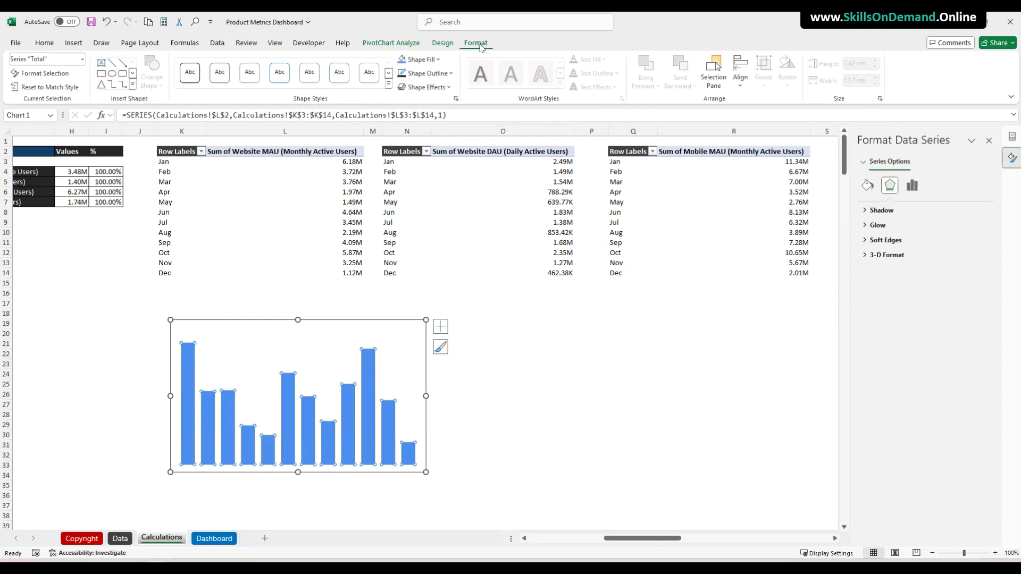
left_click(453, 75)
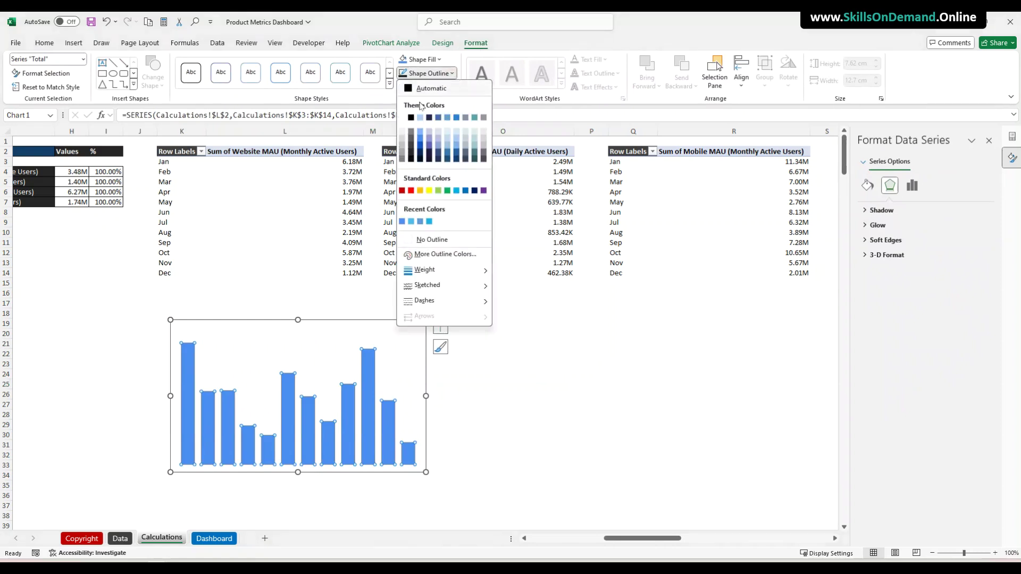
left_click(411, 117)
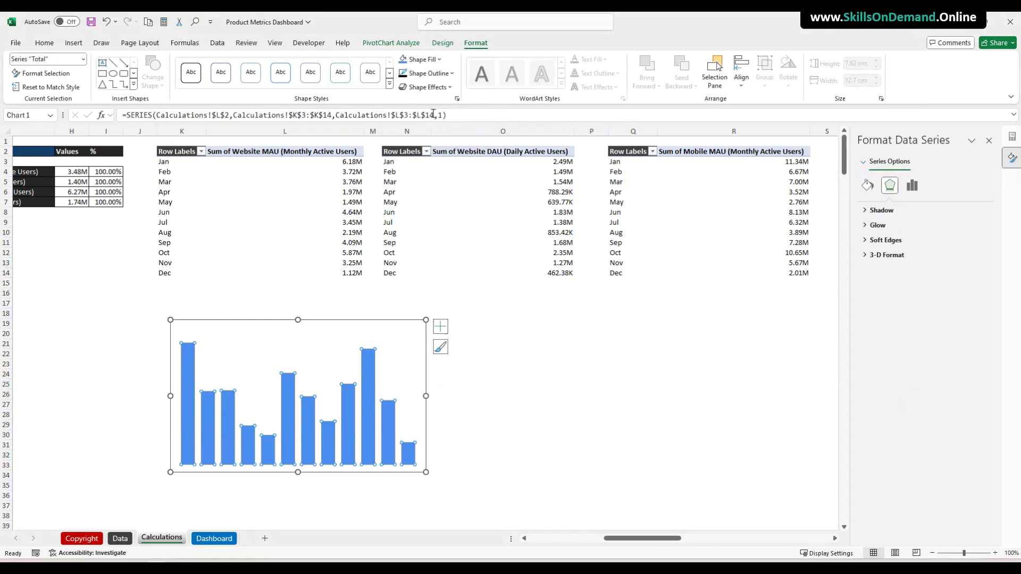
left_click(454, 76)
mouse_move(435, 271)
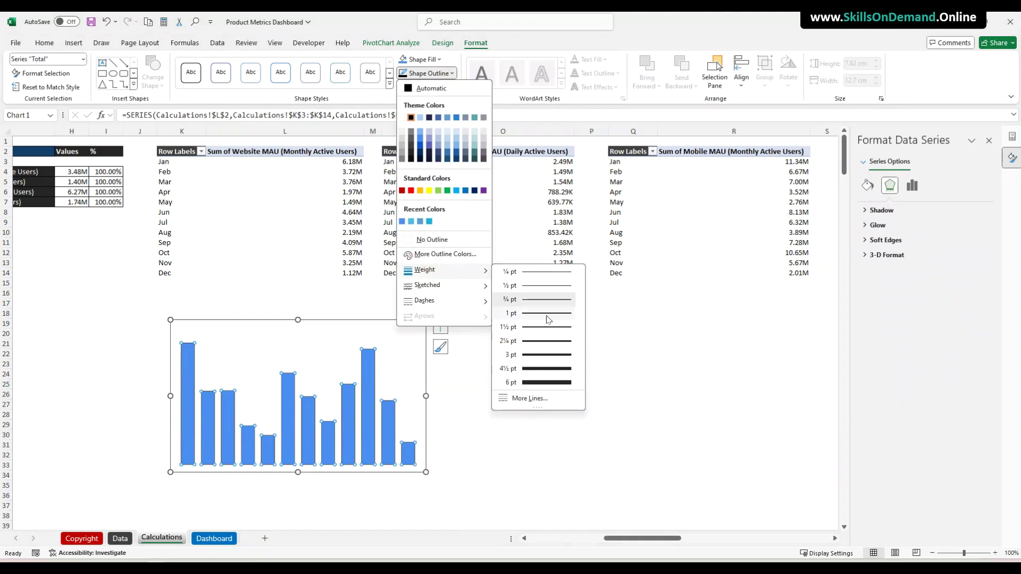
left_click(533, 339)
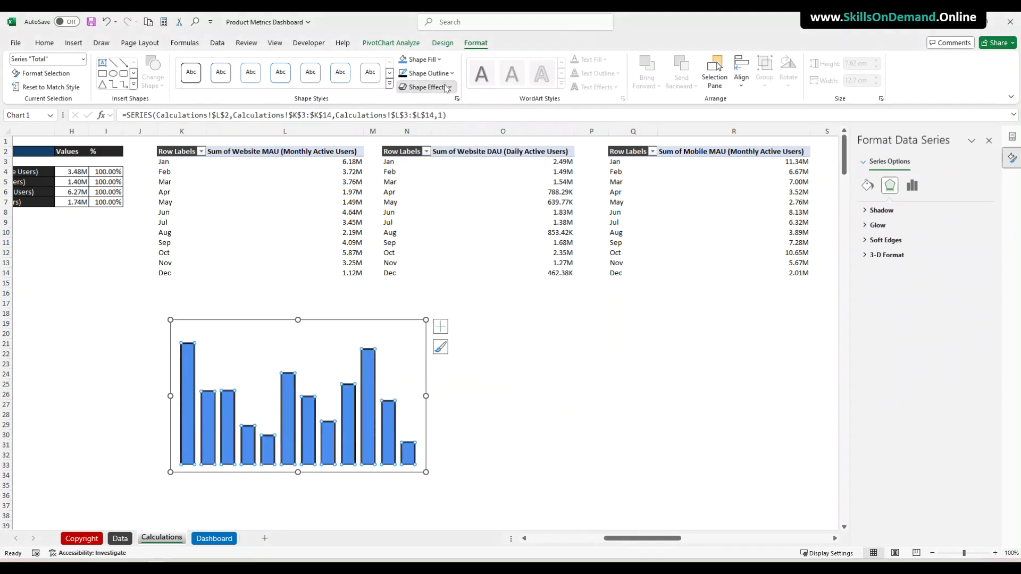
left_click(426, 87)
mouse_move(435, 130)
left_click(518, 198)
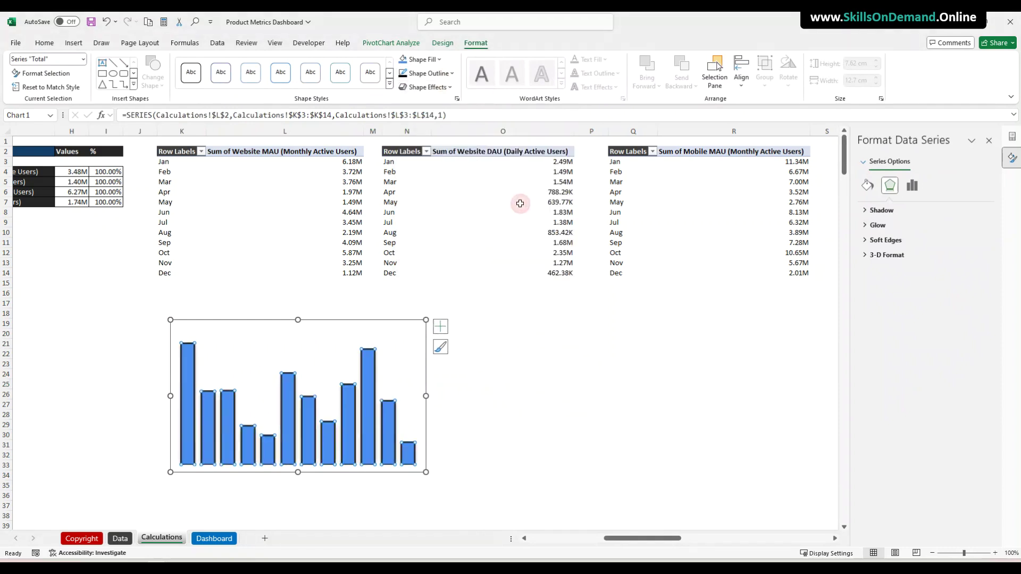
left_click(468, 388)
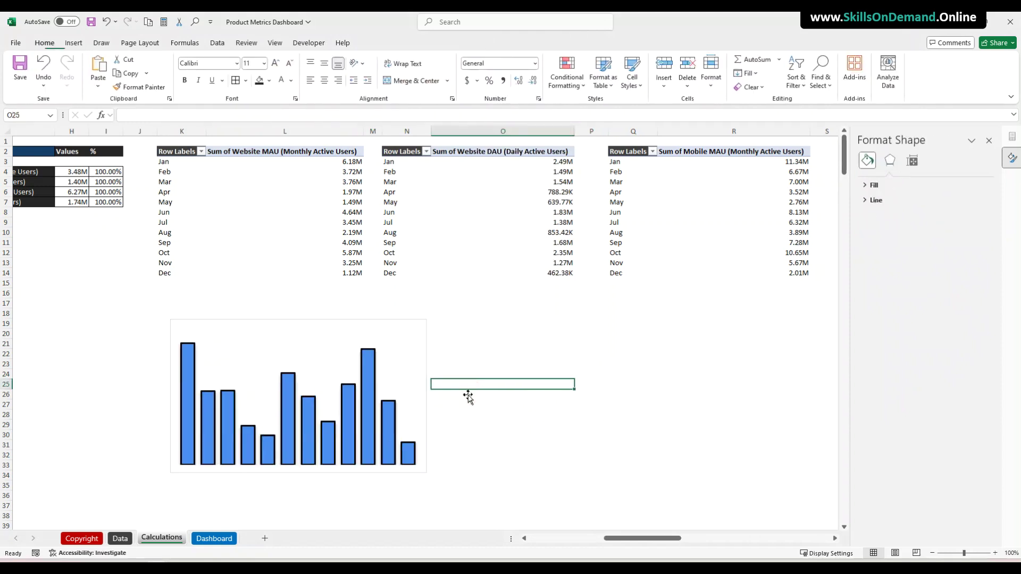
Shrink the Website MAU chart to about 6.3 cm wide and 4.1 cm high
left_click(425, 398)
left_click_drag(426, 398, 296, 400)
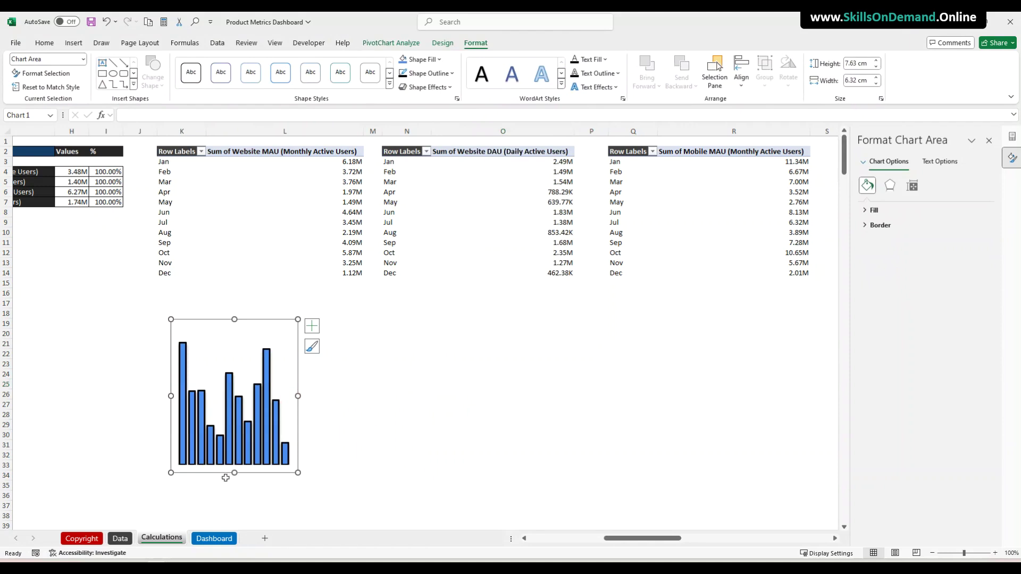
mouse_move(235, 473)
left_mouse_down()
mouse_move(249, 402)
mouse_move(171, 287)
mouse_move(180, 289)
mouse_move(196, 408)
left_mouse_up()
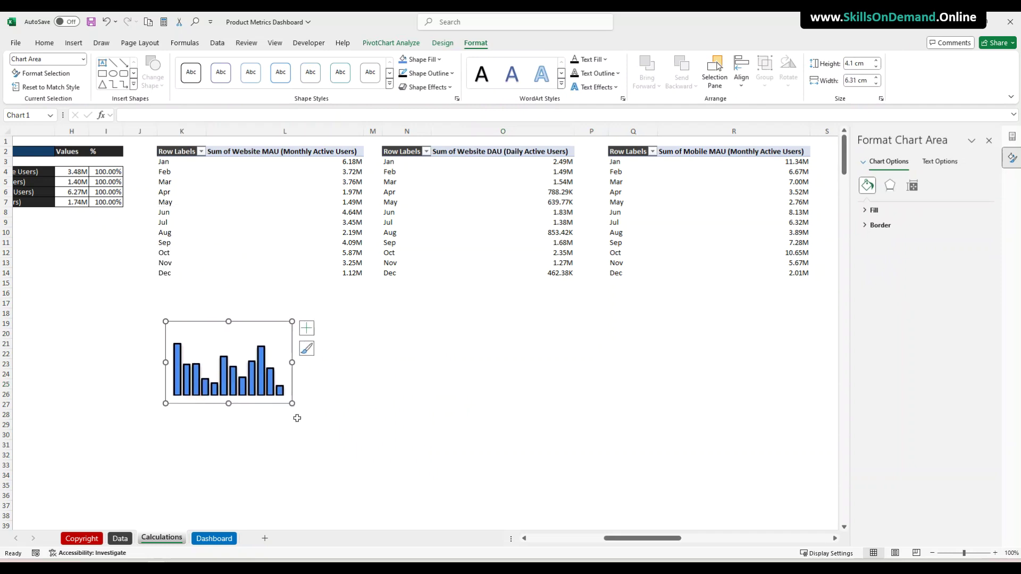
Cut the Website MAU chart from the Calculations sheet and paste it into the Dashboard sheet
key("ctrl+x")
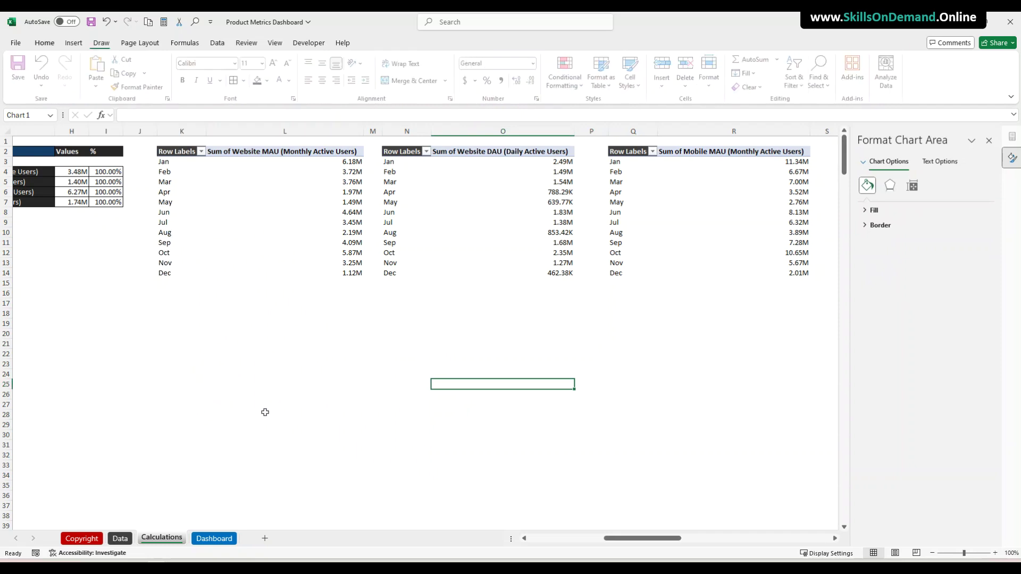
left_click(214, 538)
left_click(211, 404)
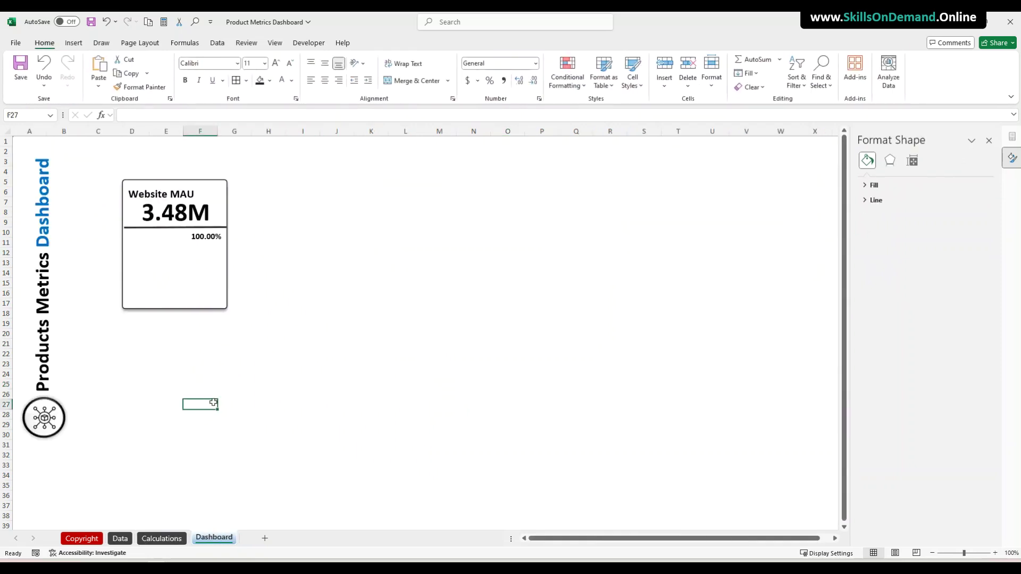
key("ctrl+v")
Fit the chart into the Website MAU card below the percentage, about 4.96 cm wide and 3.16 cm high
mouse_move(217, 477)
left_mouse_down()
mouse_move(157, 317)
mouse_move(187, 305)
left_mouse_up()
left_click_drag(250, 270, 224, 275)
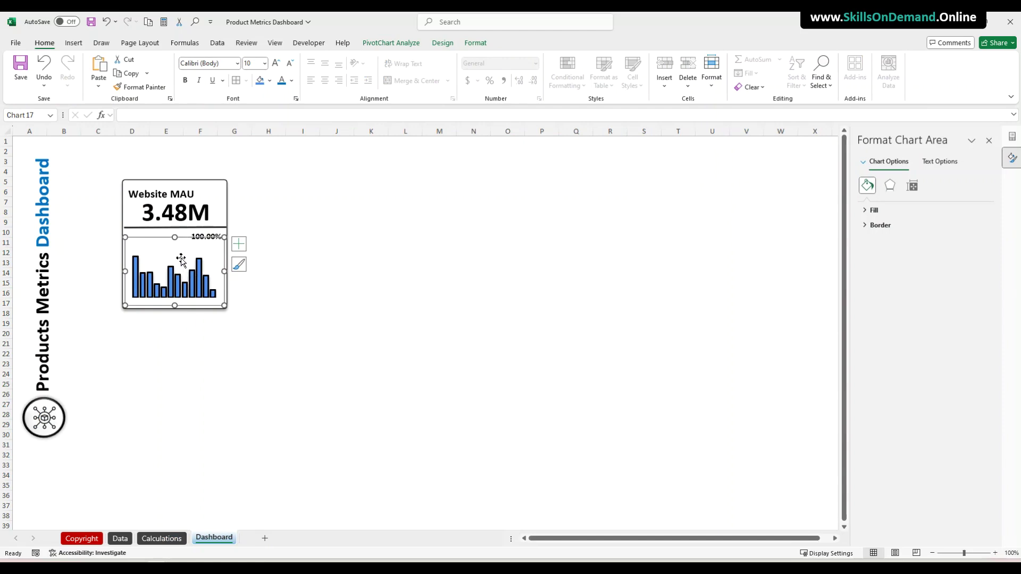
left_click_drag(176, 239, 175, 242)
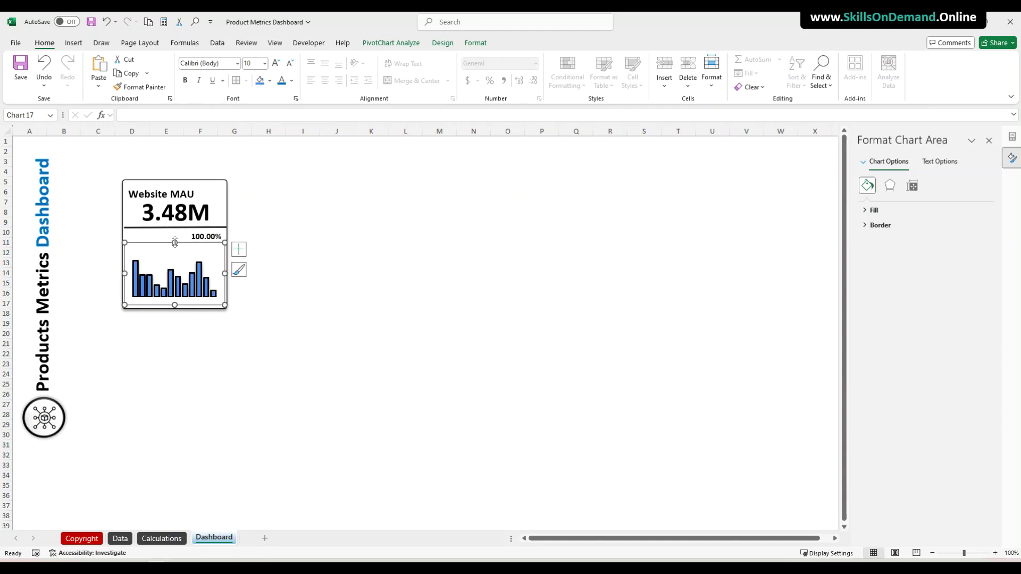
left_click(290, 308)
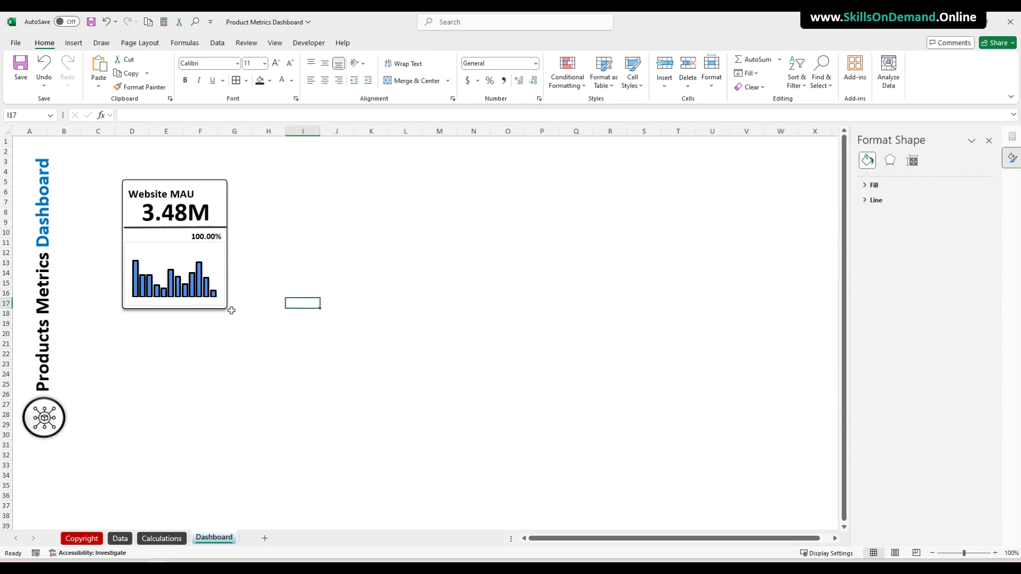
left_click(155, 307)
left_click_drag(175, 305, 169, 305)
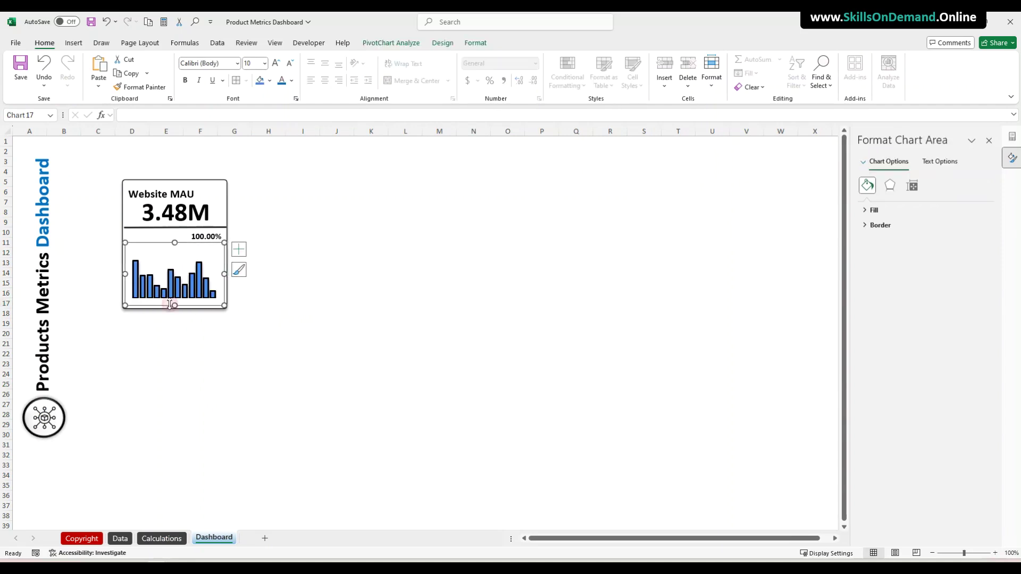
Remove the outline around the chart area in the Website MAU card
left_click(475, 43)
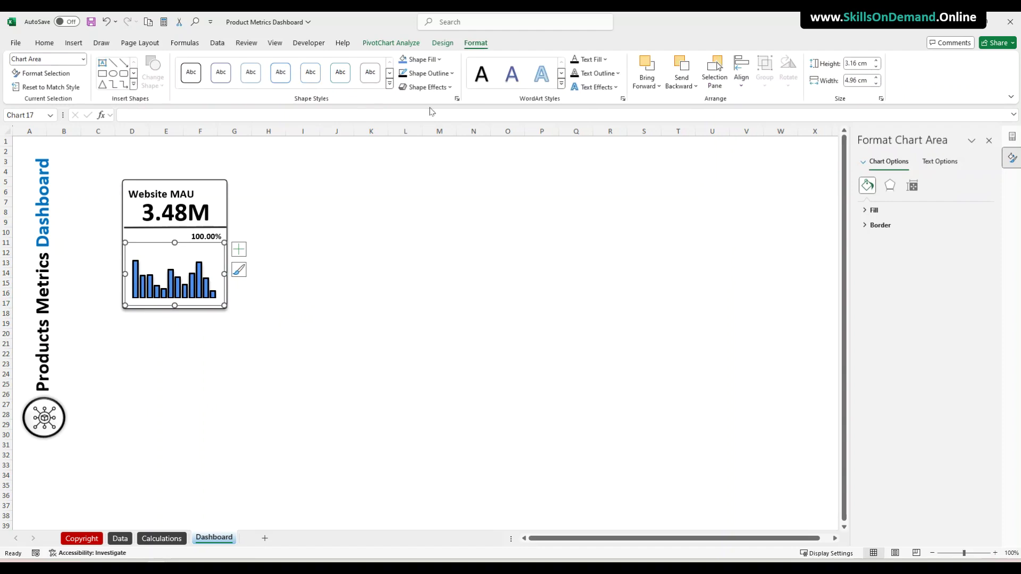
left_click(428, 74)
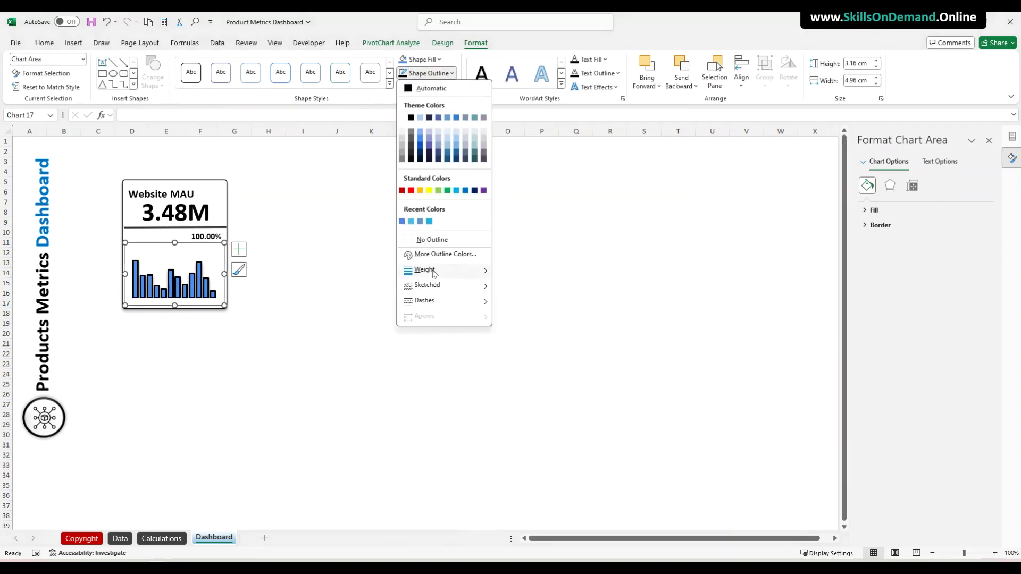
left_click(423, 240)
left_click(340, 292)
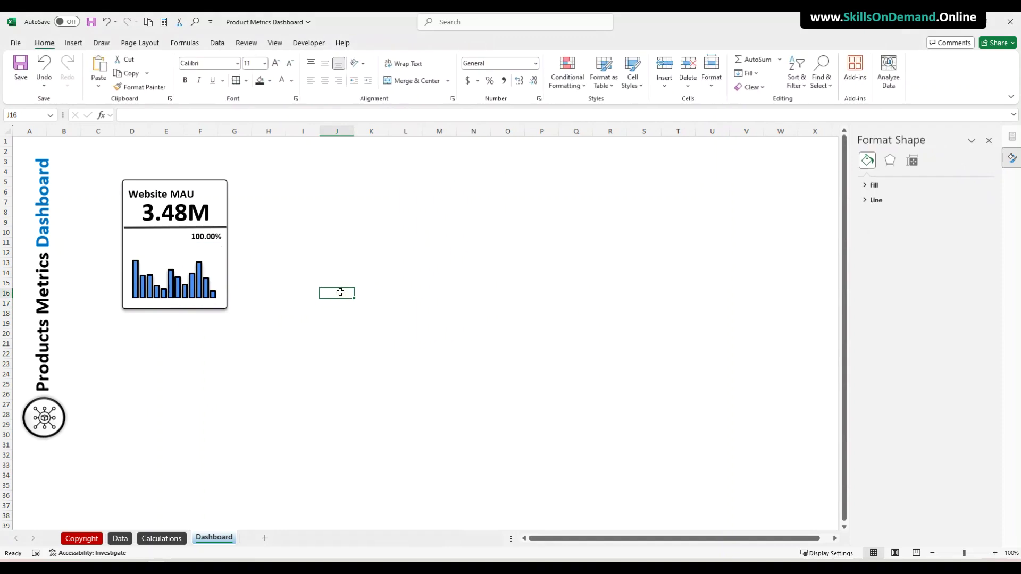
Enlarge the plot area so the columns fill the width and lower edge of the Website MAU chart
left_click(137, 268)
left_click_drag(131, 275, 126, 275)
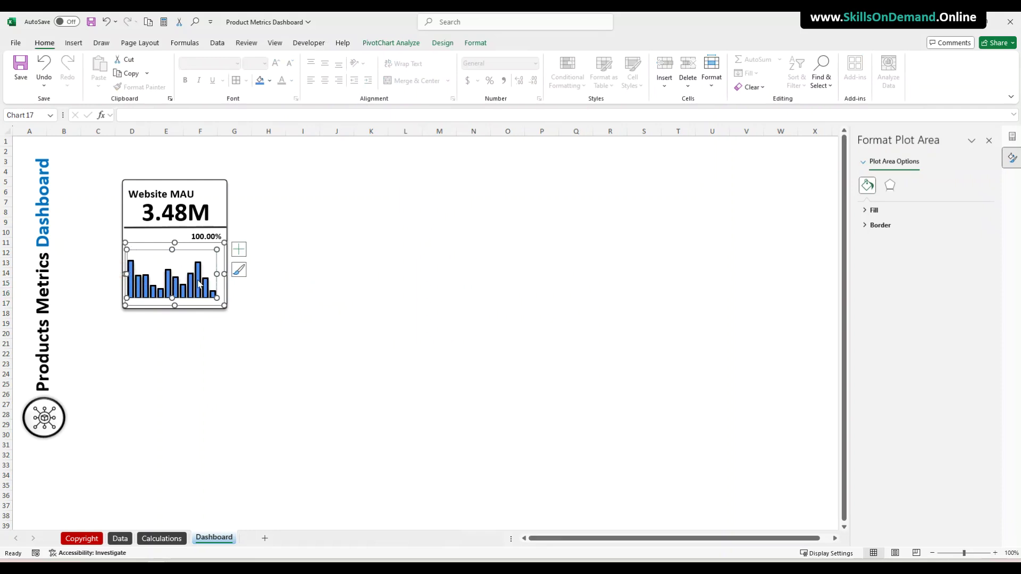
left_click_drag(217, 274, 175, 304)
left_click(263, 300)
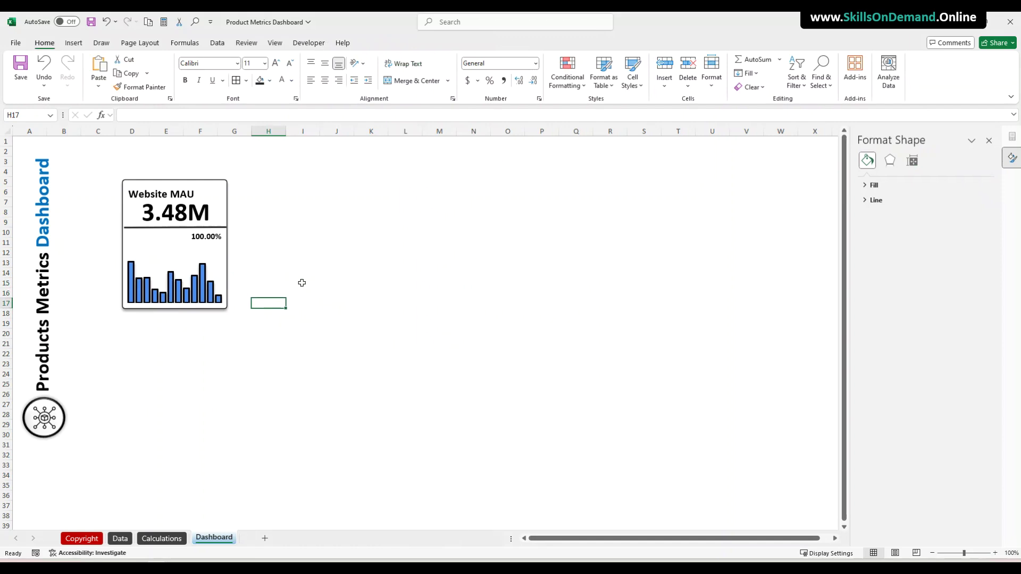
Draw a tall, narrow rounded rectangle overlapping the right edge of the Website MAU card
left_click(73, 42)
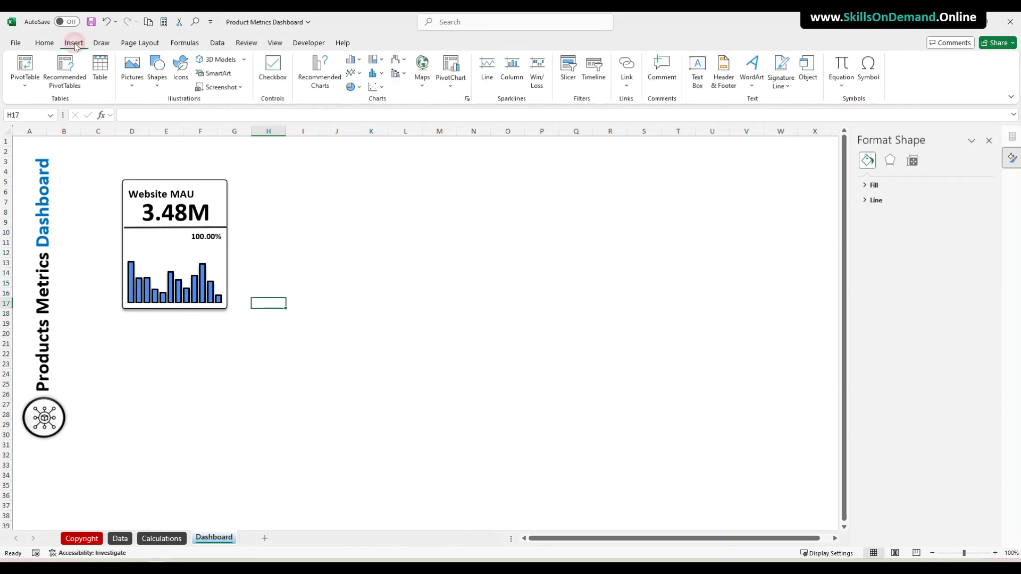
left_click(157, 85)
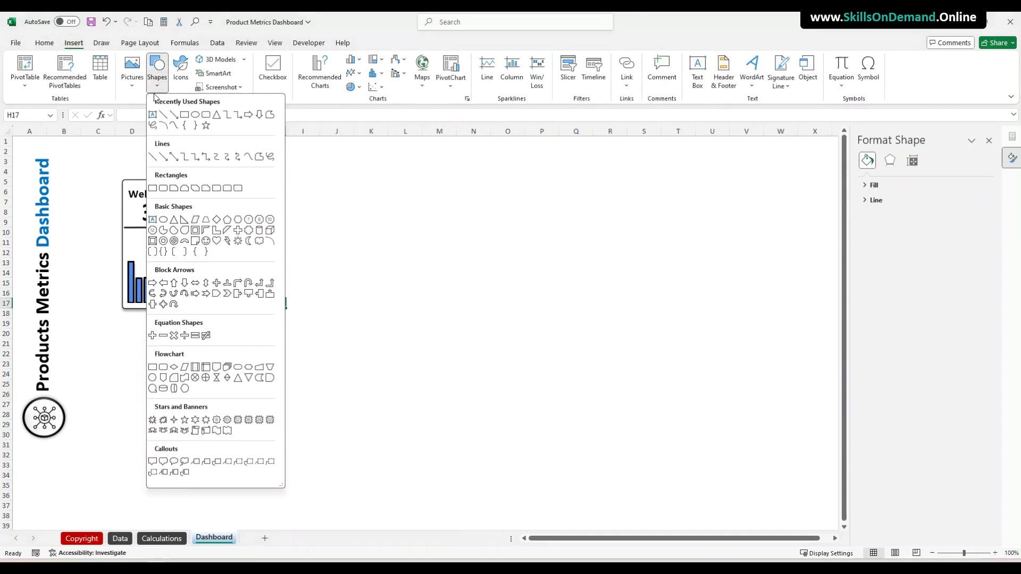
left_click(206, 115)
left_click_drag(205, 197, 234, 296)
left_click(289, 271)
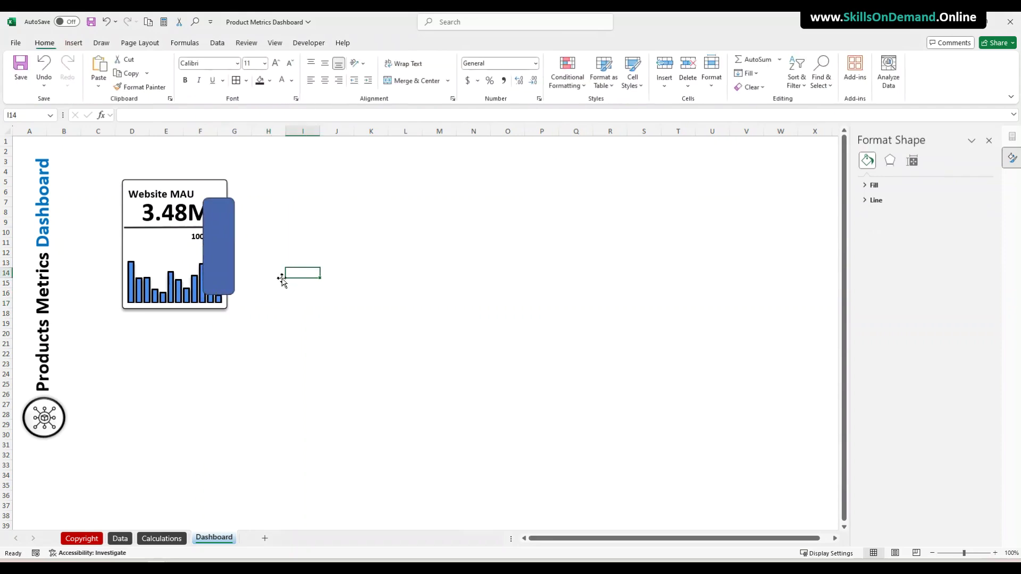
Fill the rounded rectangle on the Website MAU card with the columns' lighter blue and apply the second preset shape effect
left_click(223, 255)
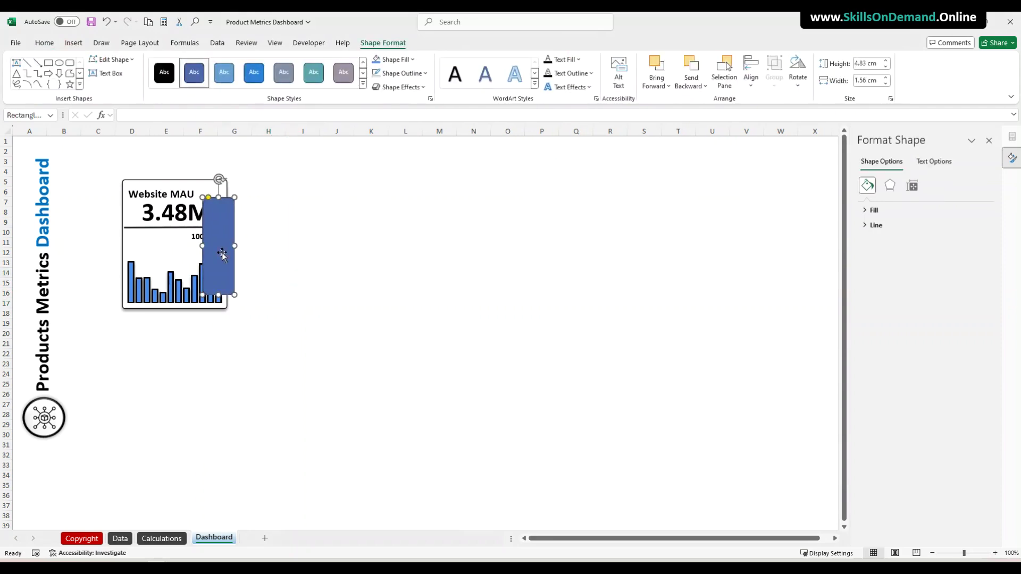
left_click(377, 60)
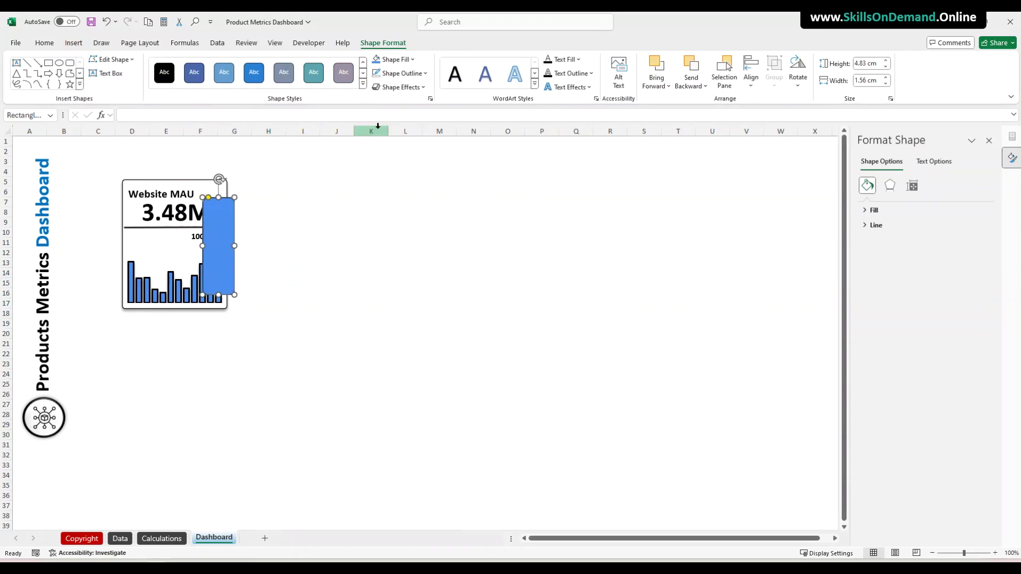
left_click(399, 87)
mouse_move(406, 106)
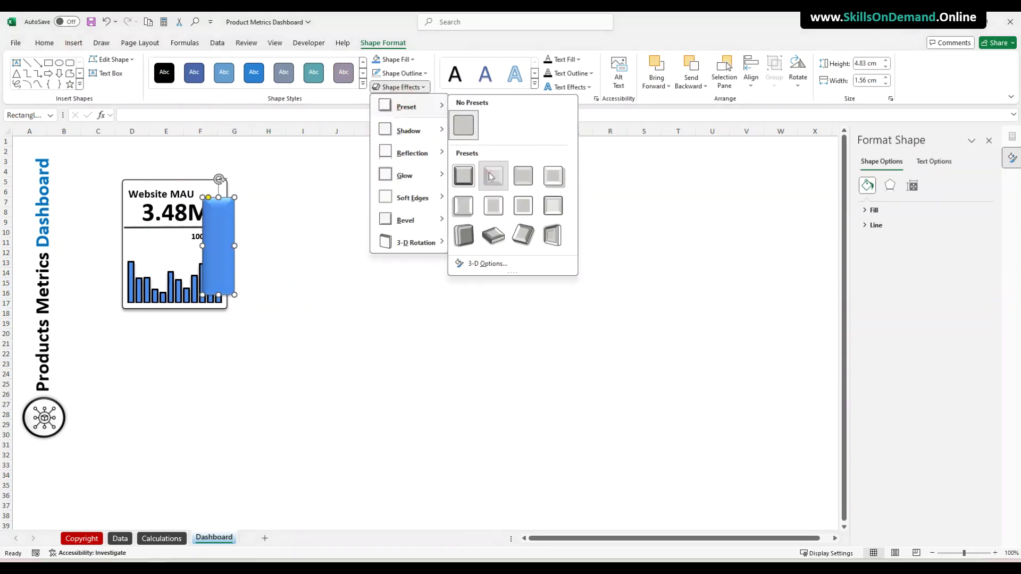
left_click(490, 177)
left_click(340, 223)
Add an outer shadow offset to the right to the blue rounded rectangle
left_click(219, 242)
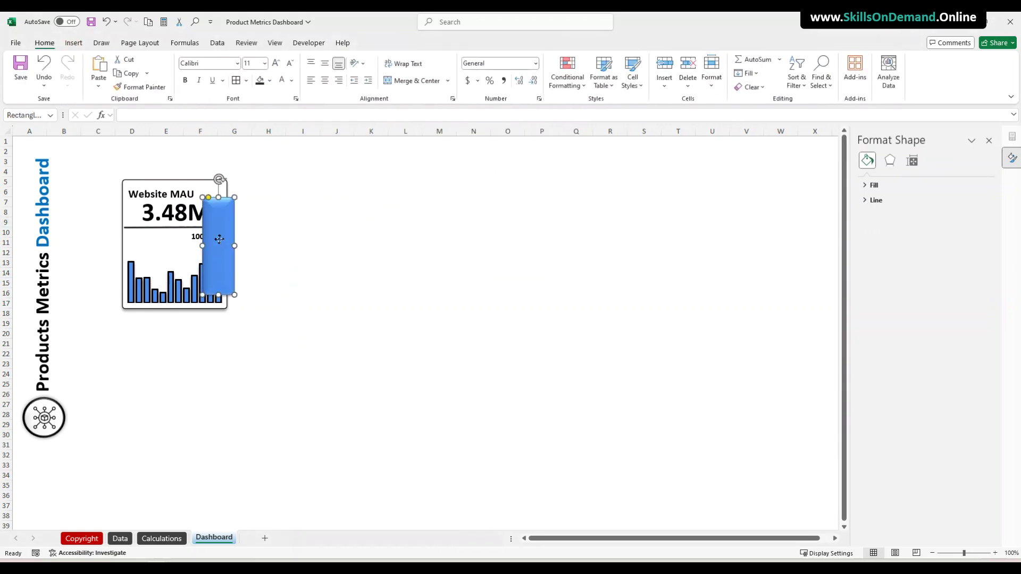
left_click(412, 87)
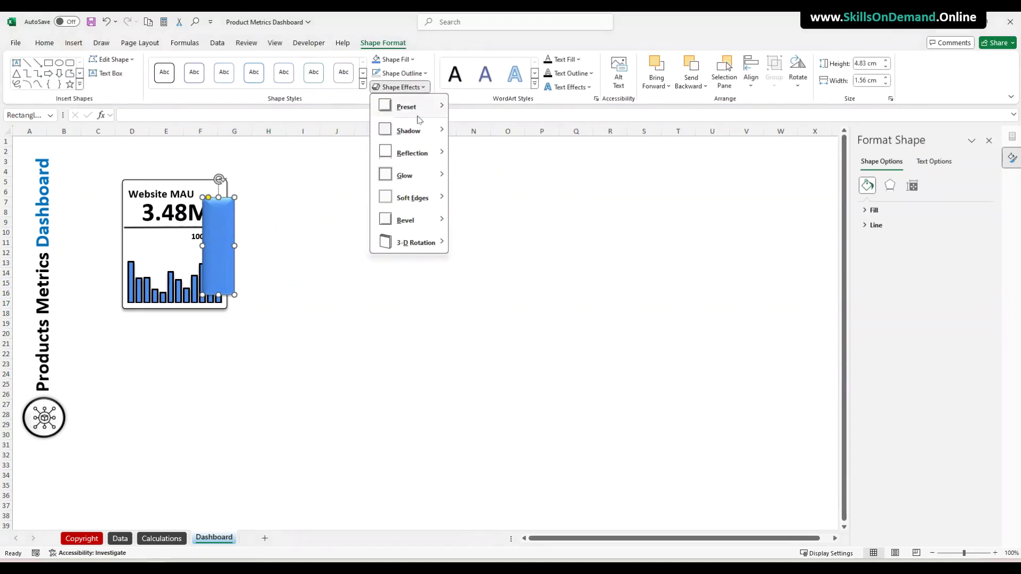
mouse_move(409, 130)
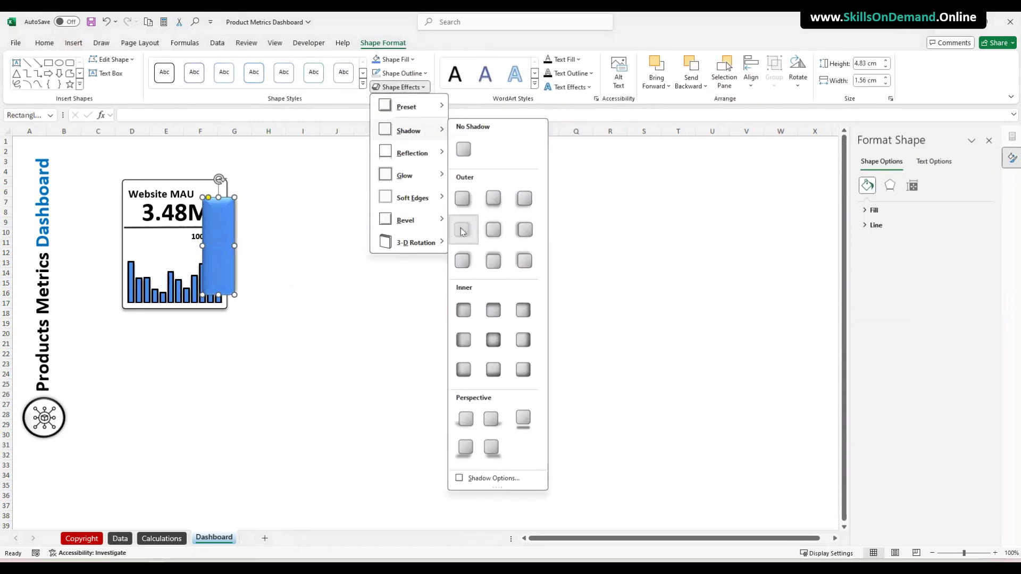
left_click(461, 231)
left_click(289, 292)
Give the blue rounded rectangle a near-black outline and adjust the outline's weight
left_click(223, 255)
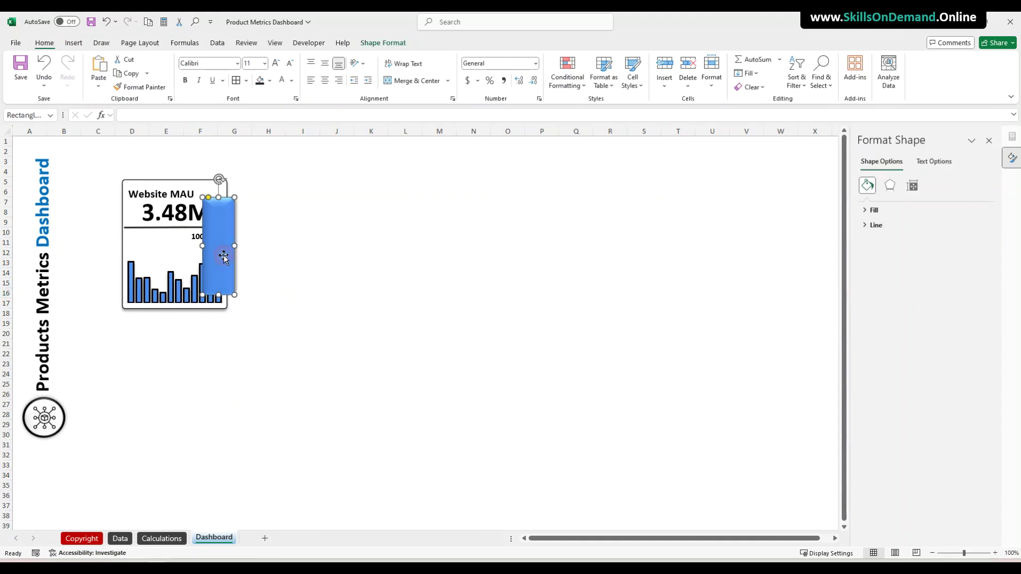
left_click(402, 73)
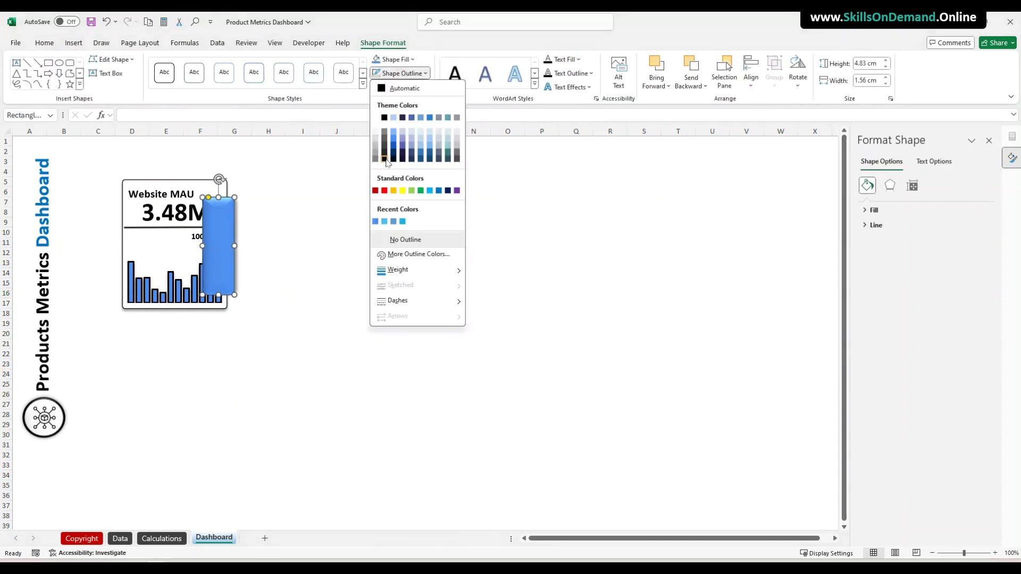
left_click(392, 154)
left_click(402, 73)
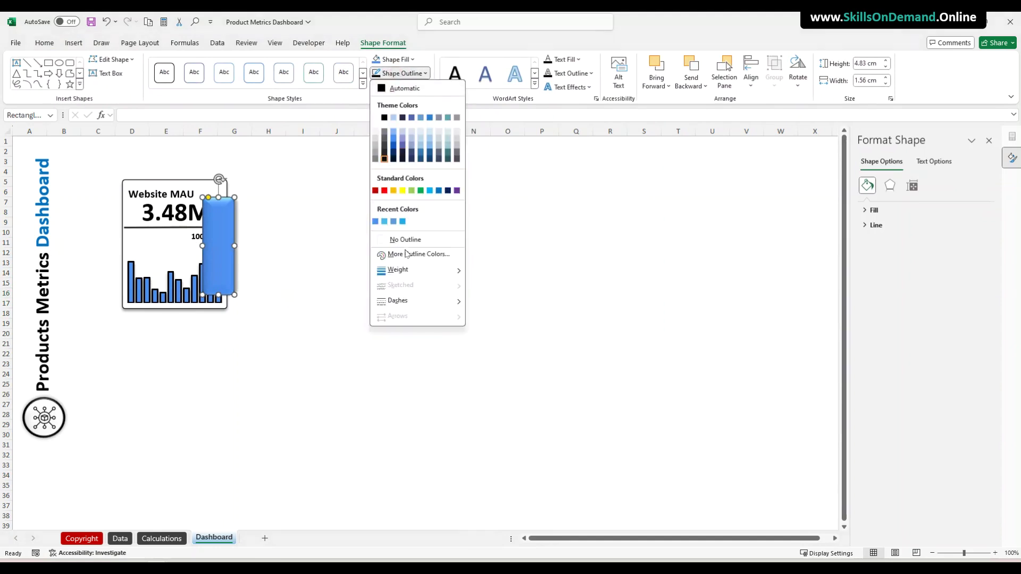
mouse_move(398, 270)
left_click(498, 341)
left_click(300, 272)
Send the blue rounded rectangle to the back so it sits behind the Website MAU card
right_click(228, 244)
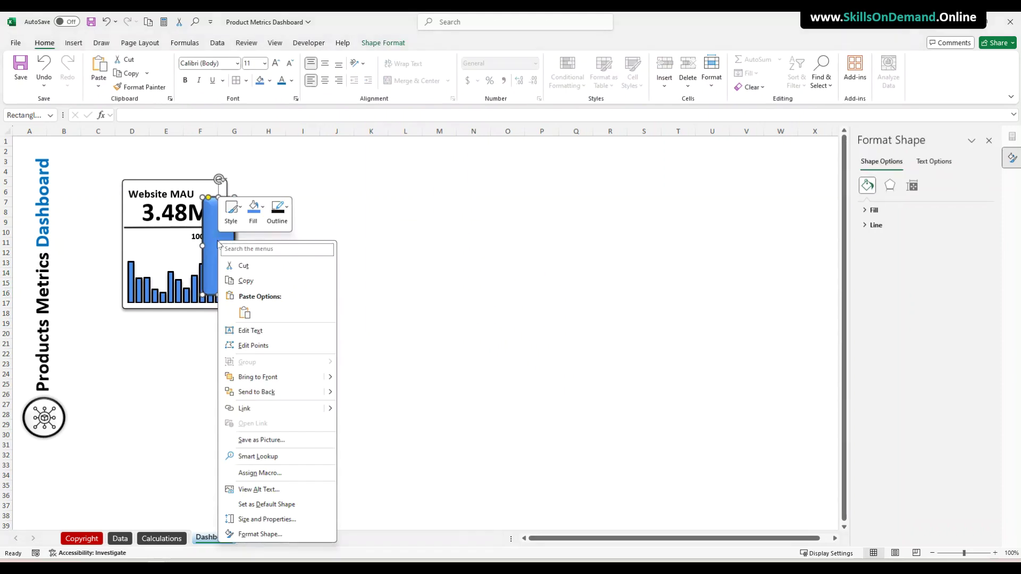
left_click(251, 395)
left_click(276, 364)
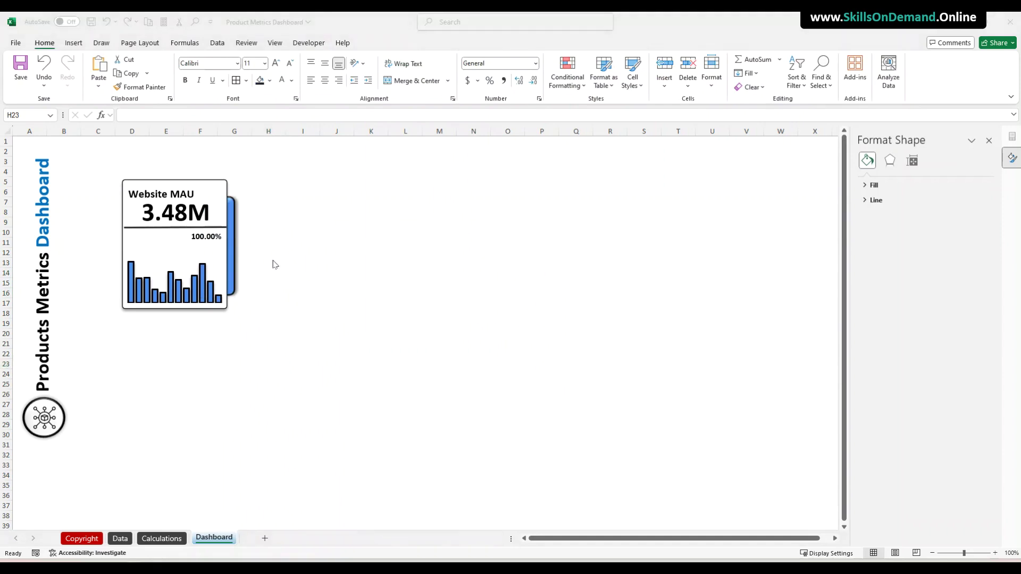
left_click(289, 264)
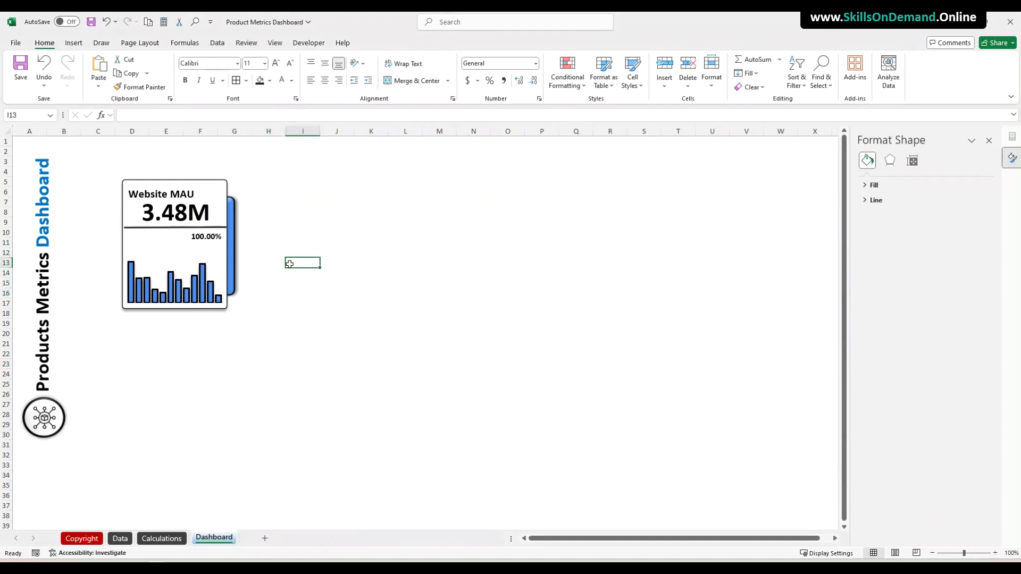
Select the Website MAU card's chart, percentage, divider line and large value together
left_click_drag(261, 153, 109, 375)
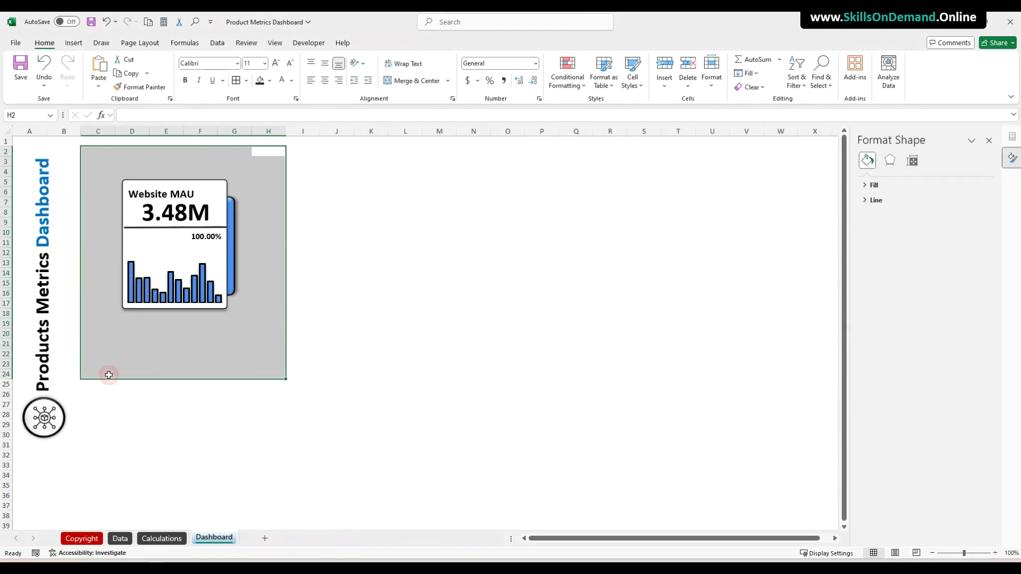
left_click(152, 362)
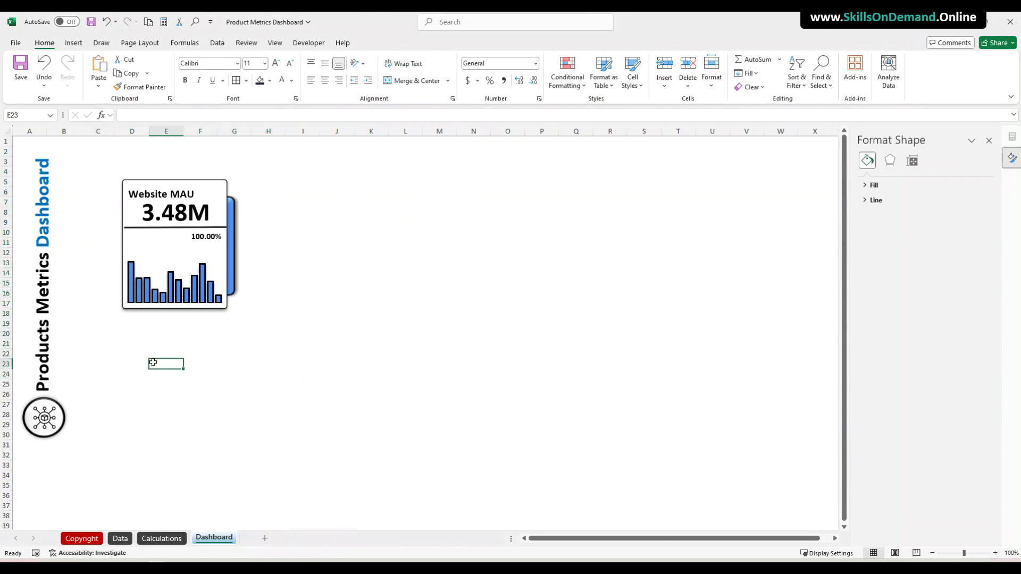
left_click(151, 238)
left_click(197, 234)
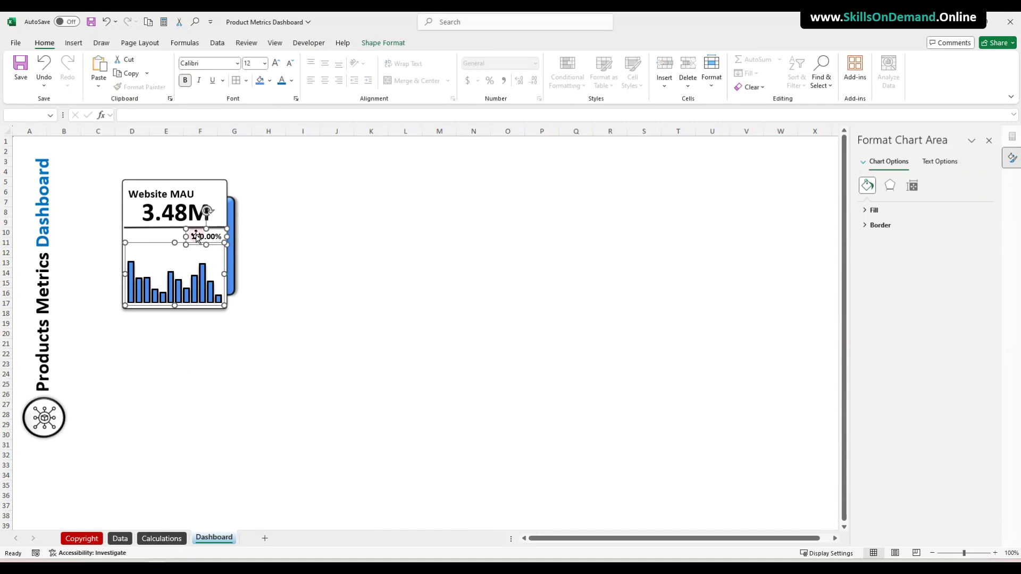
left_click(149, 216, "ctrl")
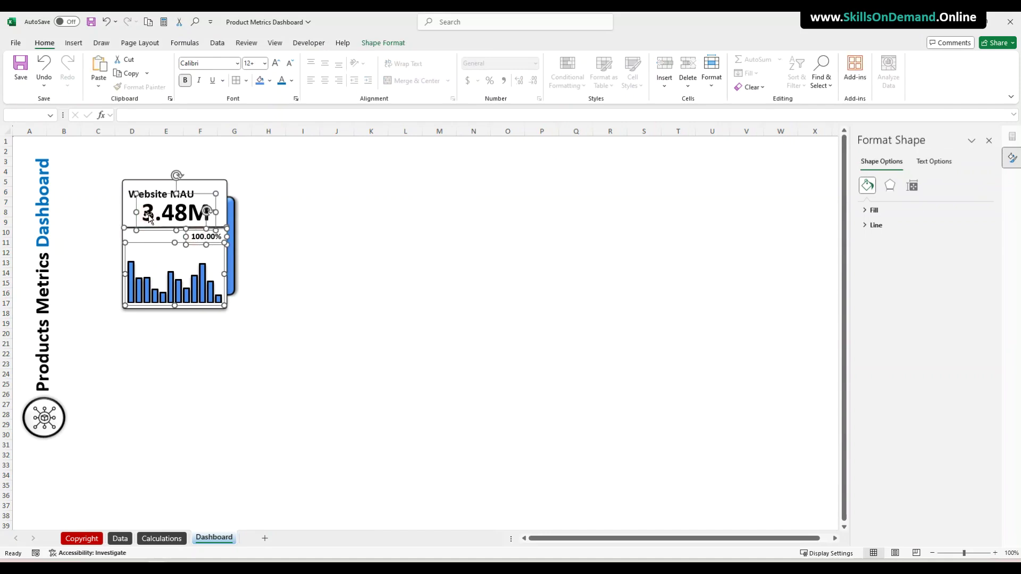
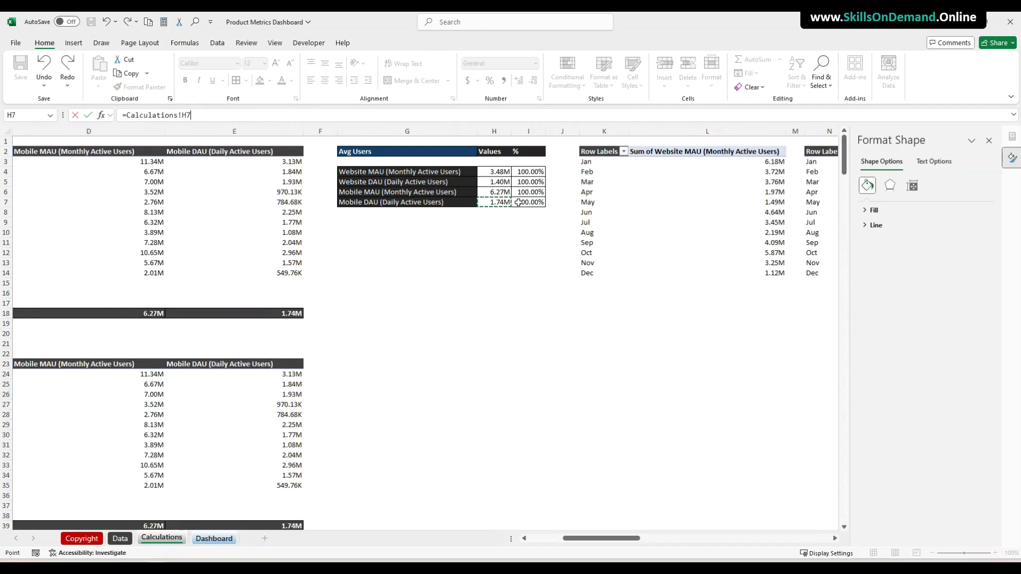
Link the percentage text box in the Mobile DAU card to Calculations!I7
key("Return")
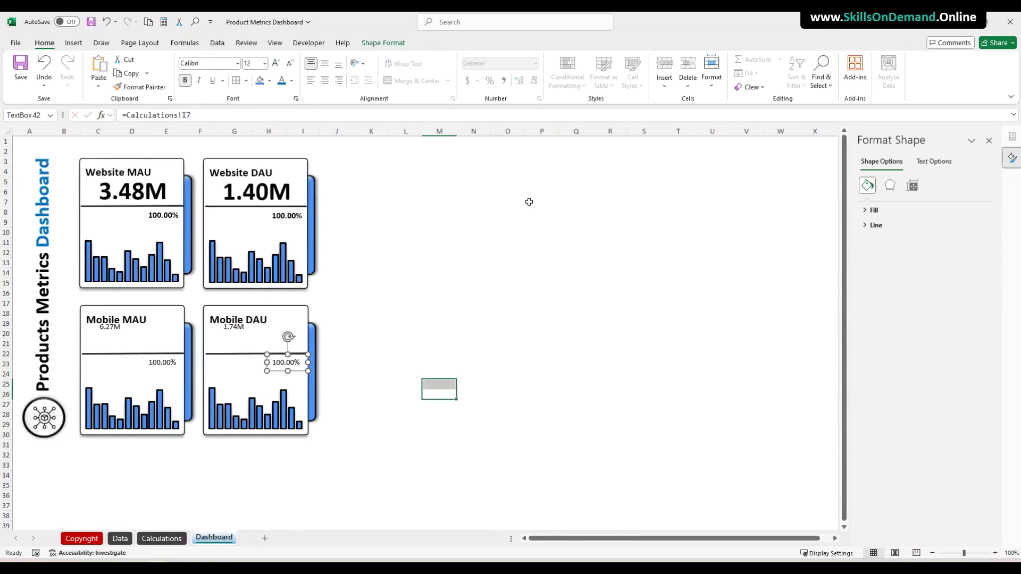
left_click(444, 261)
Format the Mobile MAU card's main value as 36 pt bold and its percentage as 12 pt bold
left_click(97, 325)
left_click(259, 66)
key("Return")
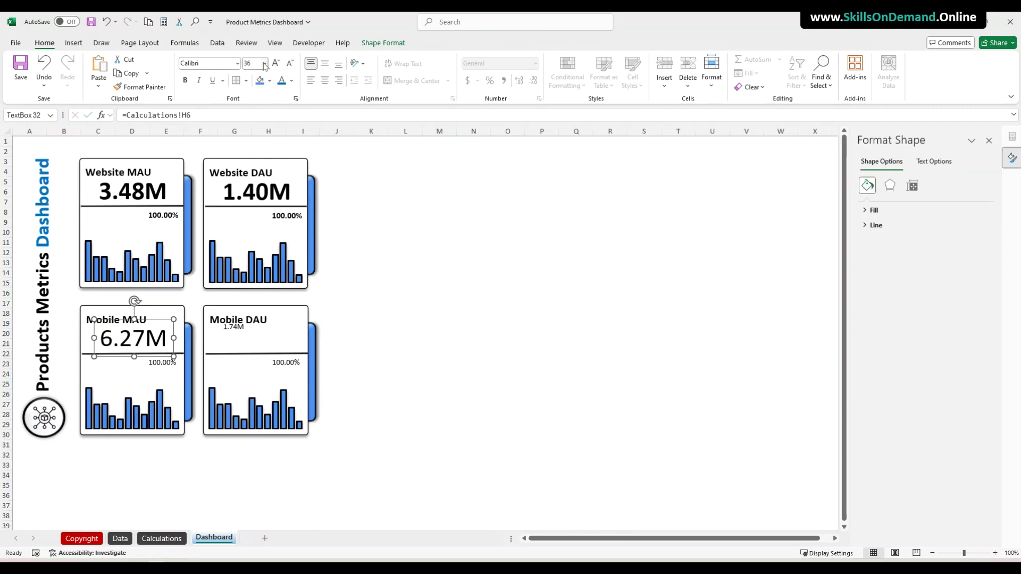
left_click(186, 80)
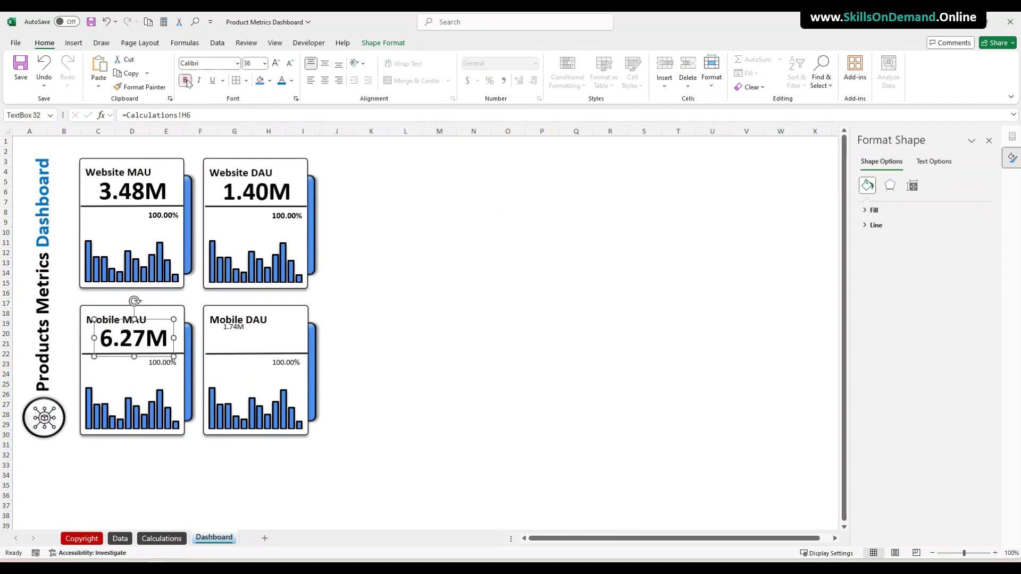
left_click(155, 374)
left_click(158, 363)
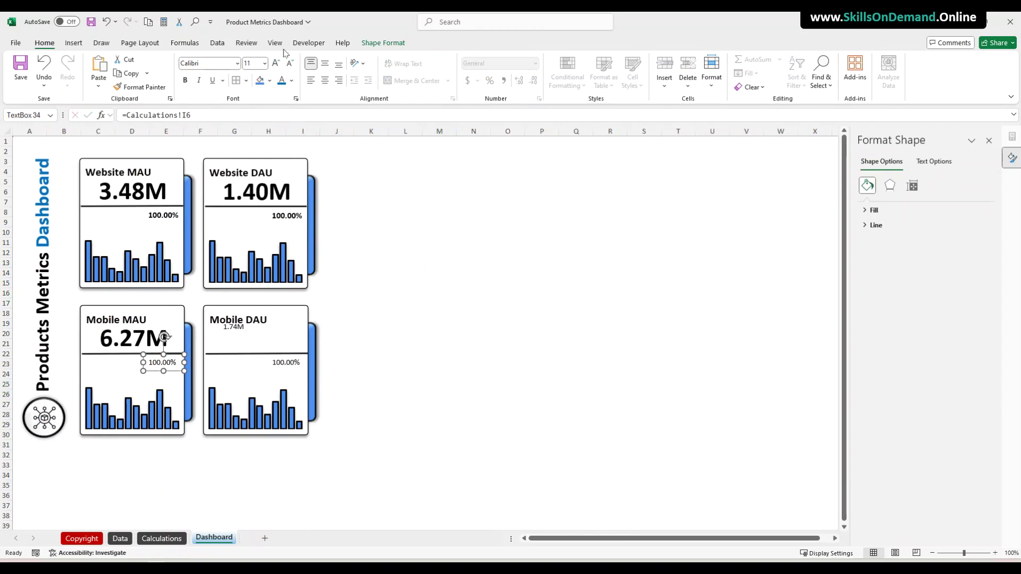
left_click(275, 63)
left_click(185, 80)
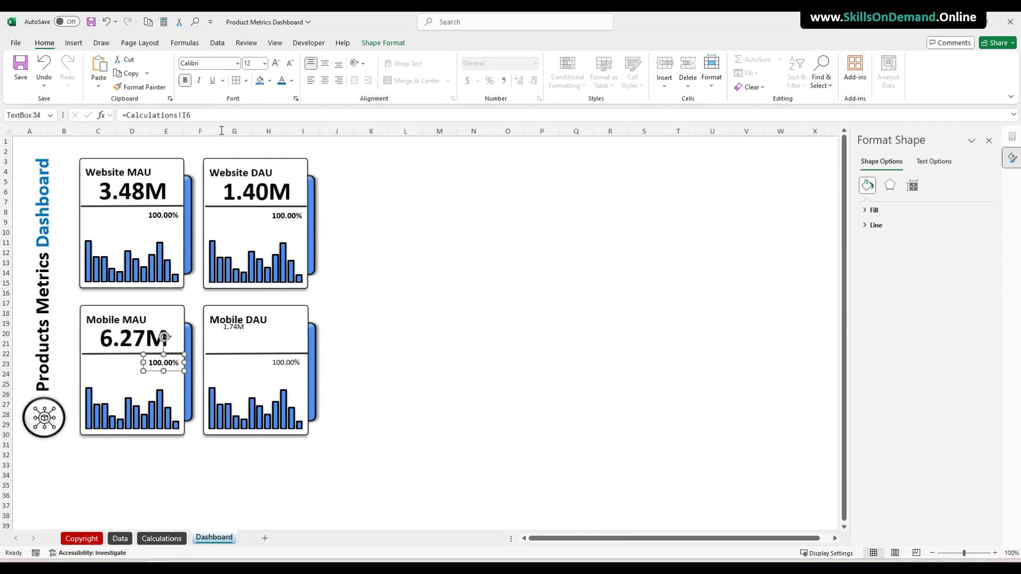
Format the Mobile DAU card's main value as 36 pt bold
left_click(234, 333)
left_click(254, 63)
type("36")
key("Return")
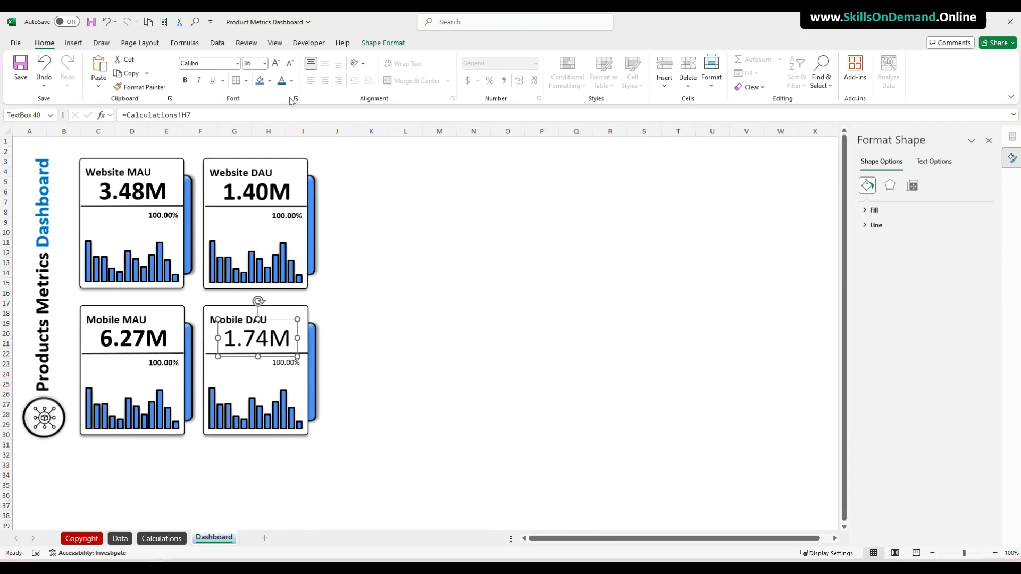
left_click(187, 82)
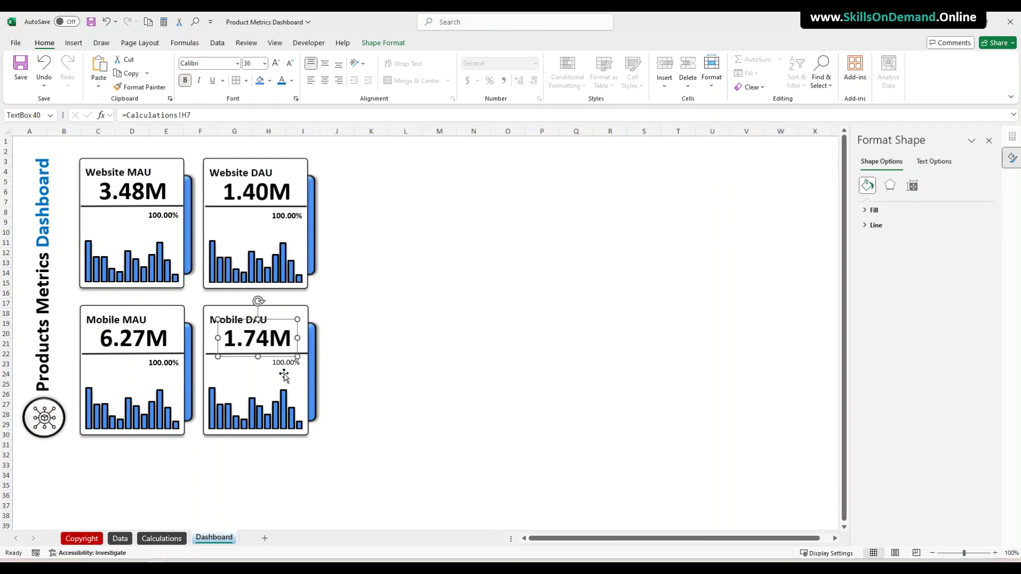
Make the Mobile DAU card's percentage bold and match its font size to the other cards' percentages
left_click(281, 371)
left_click(282, 367)
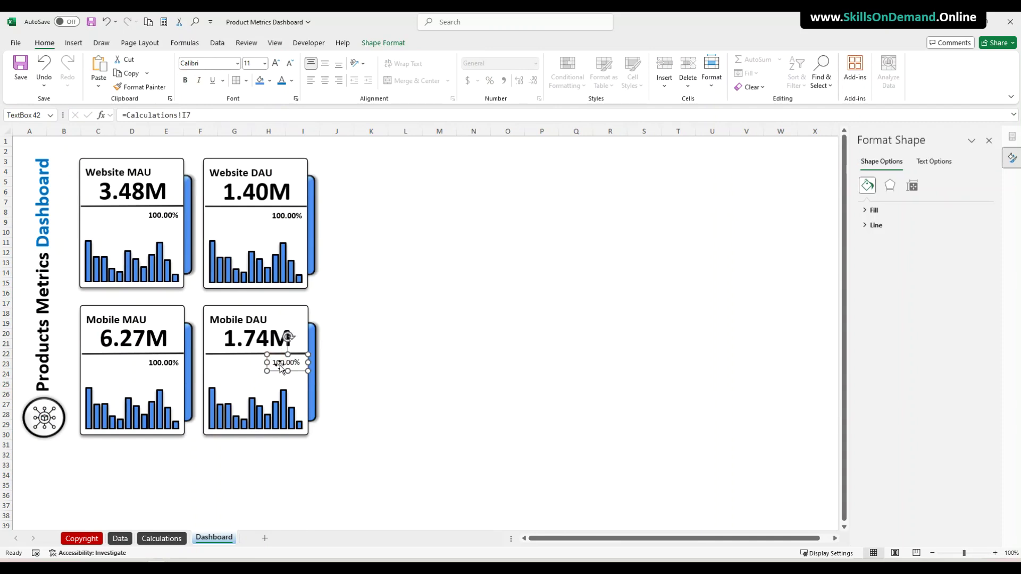
left_click(280, 370)
left_click(274, 365)
left_click(183, 80)
left_click(254, 63)
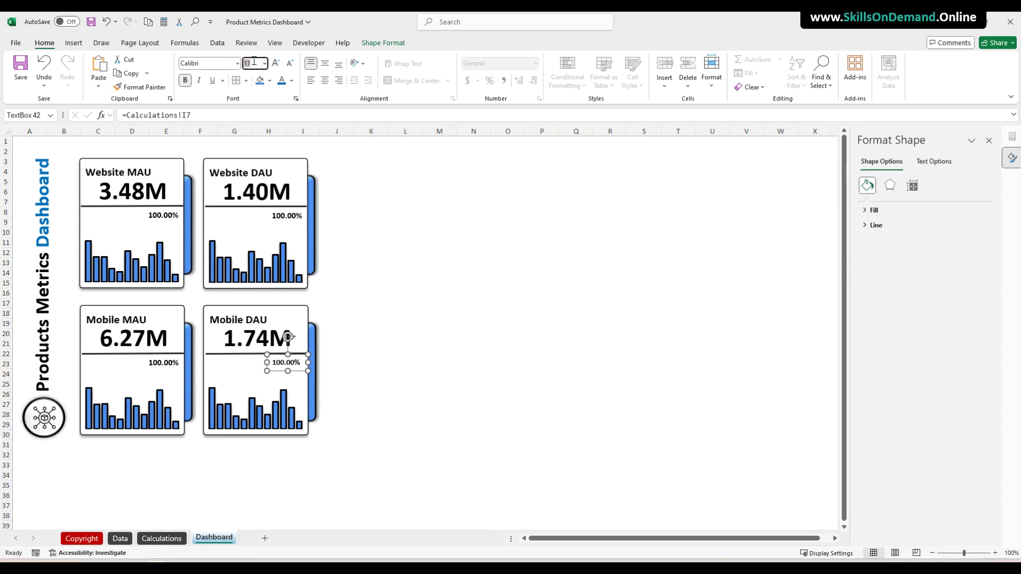
key("Return")
left_click(478, 284)
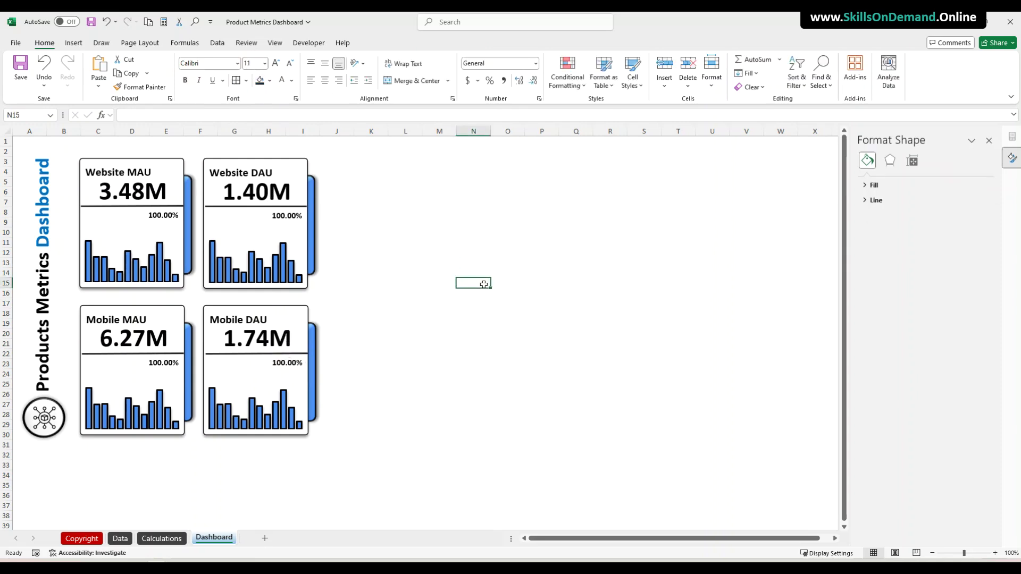
Look up the Website DAU chart's height and width and note them as 3.17 in cell O8 and 4.92 in O9
left_click(242, 246)
left_click(234, 222)
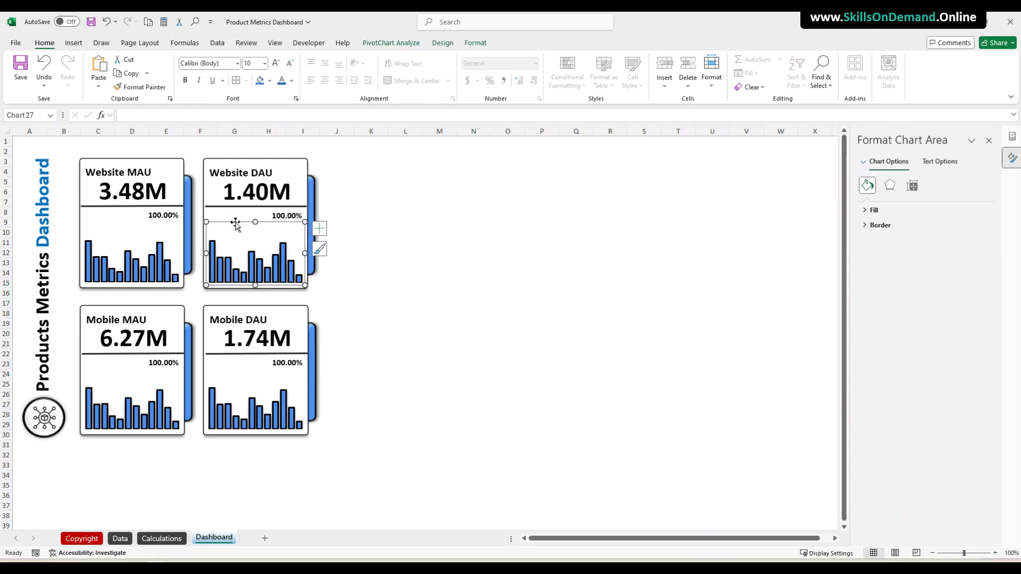
left_click(911, 186)
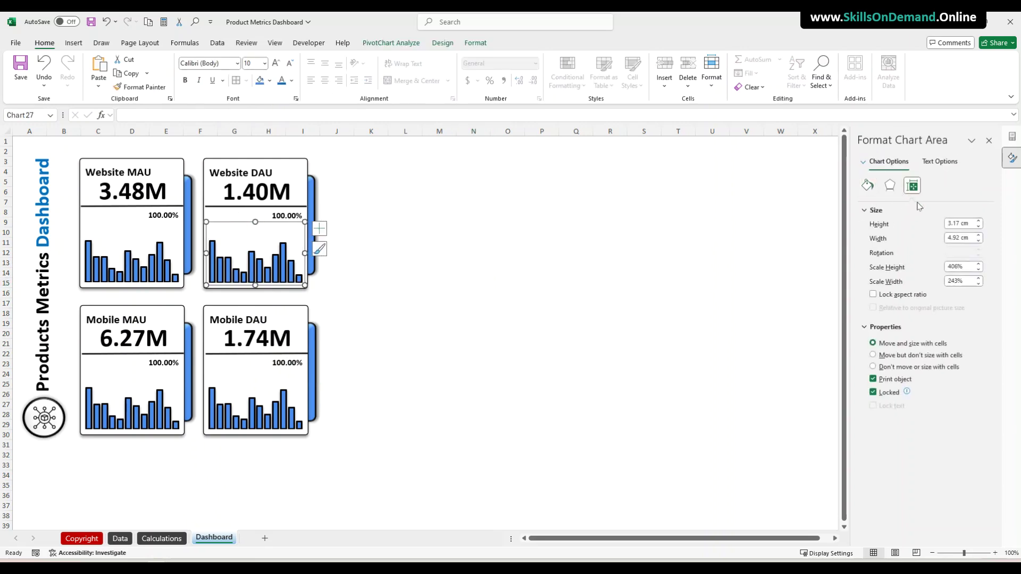
left_click(519, 212)
type("3.1")
key("Return")
type("4.92")
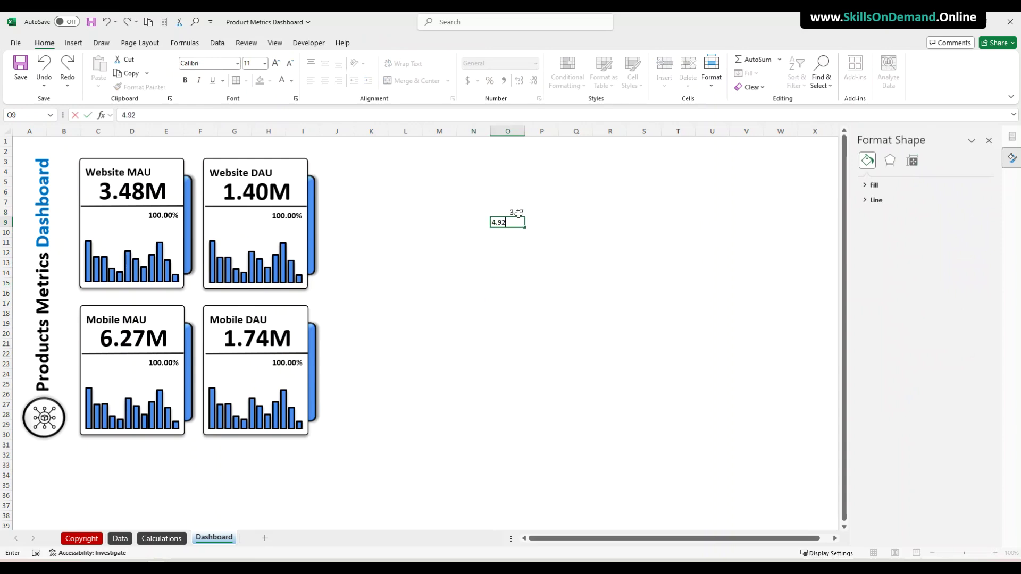
left_click(468, 312)
Delete the copied charts from the Website DAU, Mobile MAU and Mobile DAU cards
left_click(252, 230)
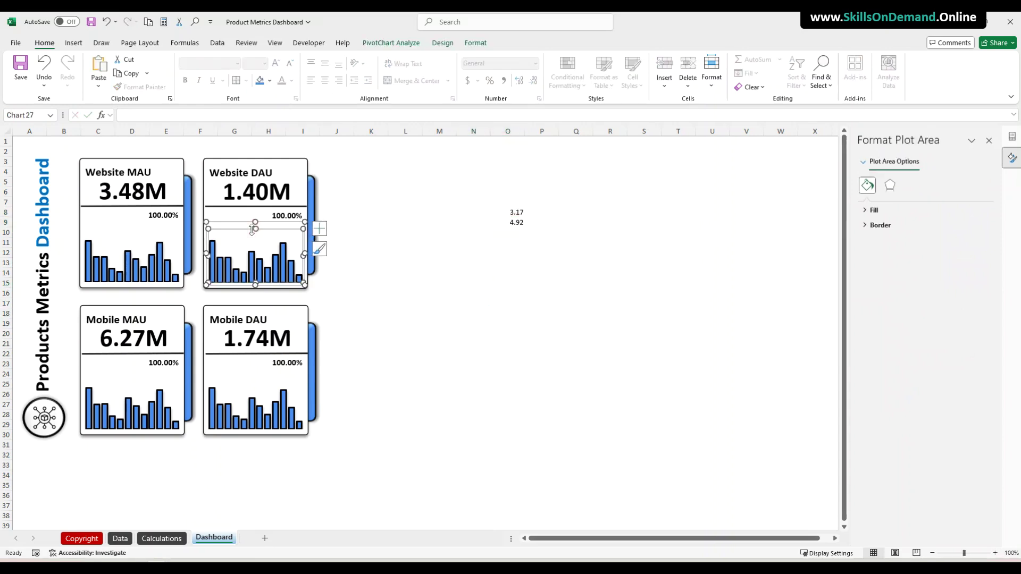
left_click(238, 225)
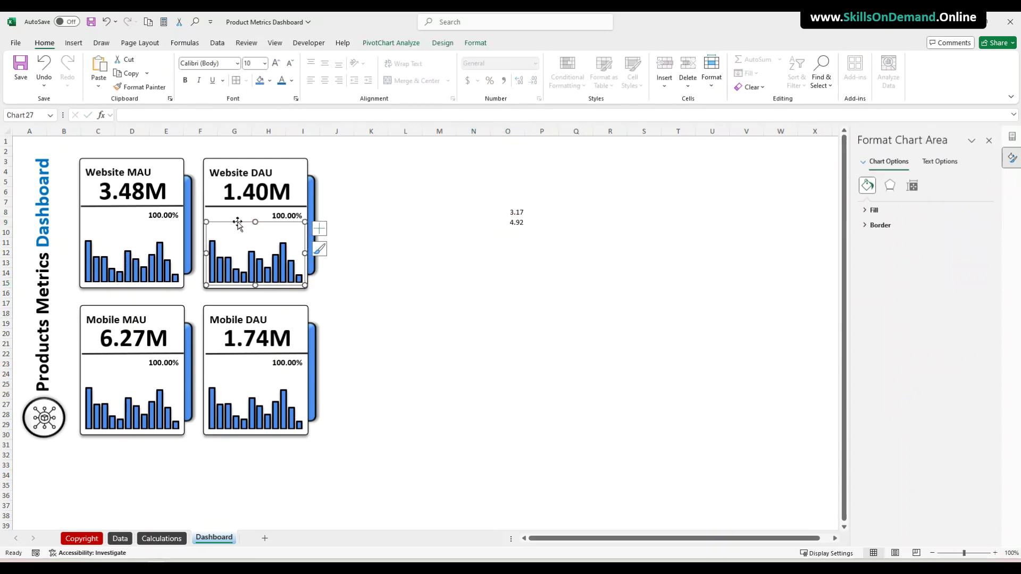
key("Delete")
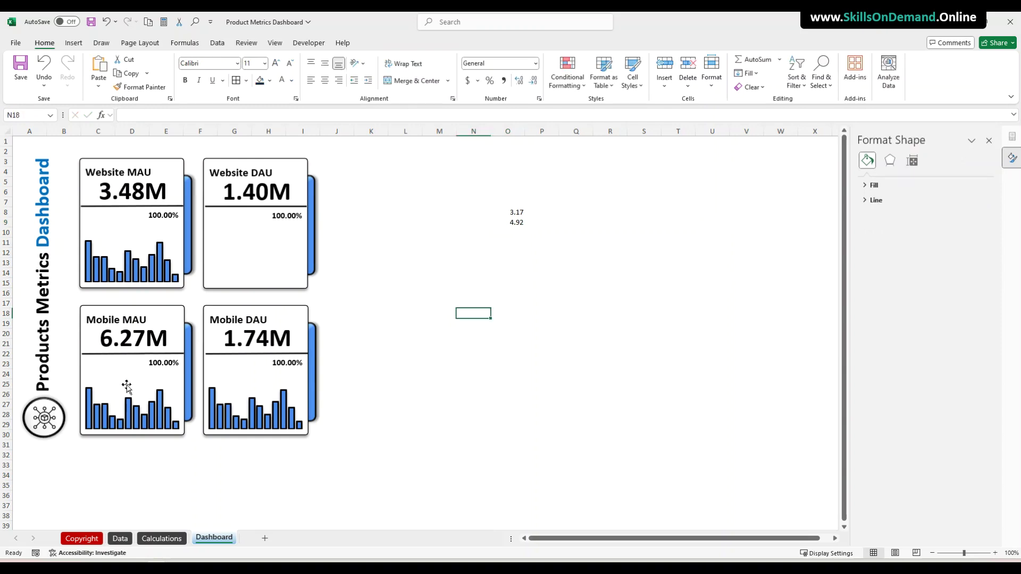
left_click(119, 372)
key("Delete")
left_click(229, 374)
left_click(229, 369)
key("Delete")
left_click(403, 385)
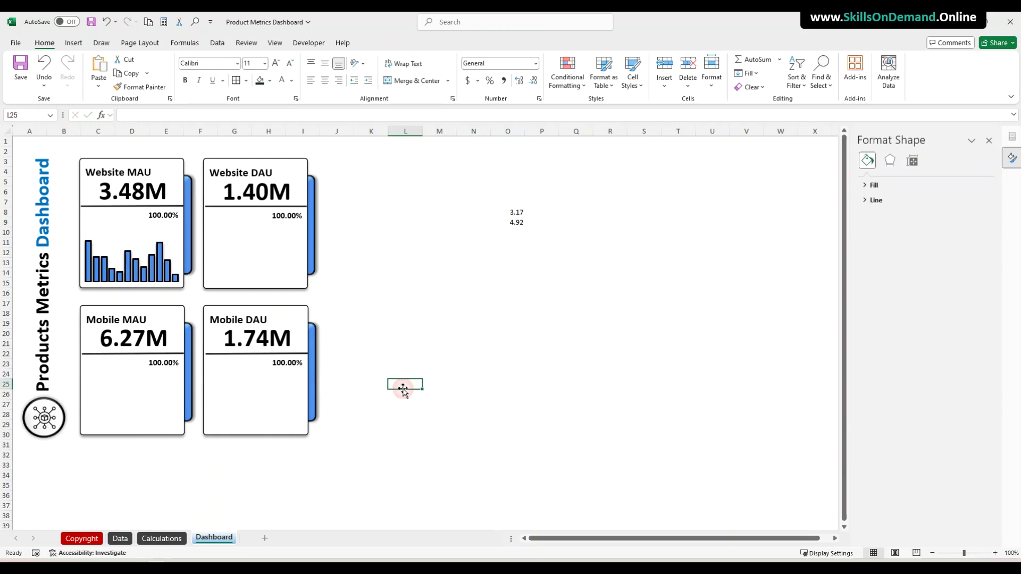
Insert a clustered column PivotChart from the Website DAU PivotTable on the Calculations sheet and place it below the tables
left_click(161, 538)
left_click(559, 475)
left_click_drag(598, 539, 661, 541)
left_click(203, 201)
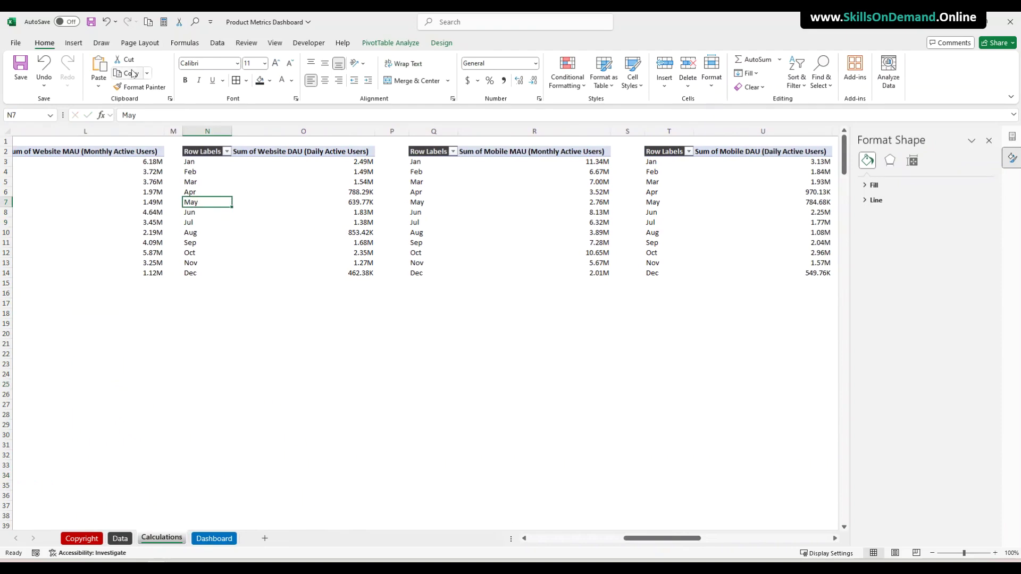
left_click(74, 43)
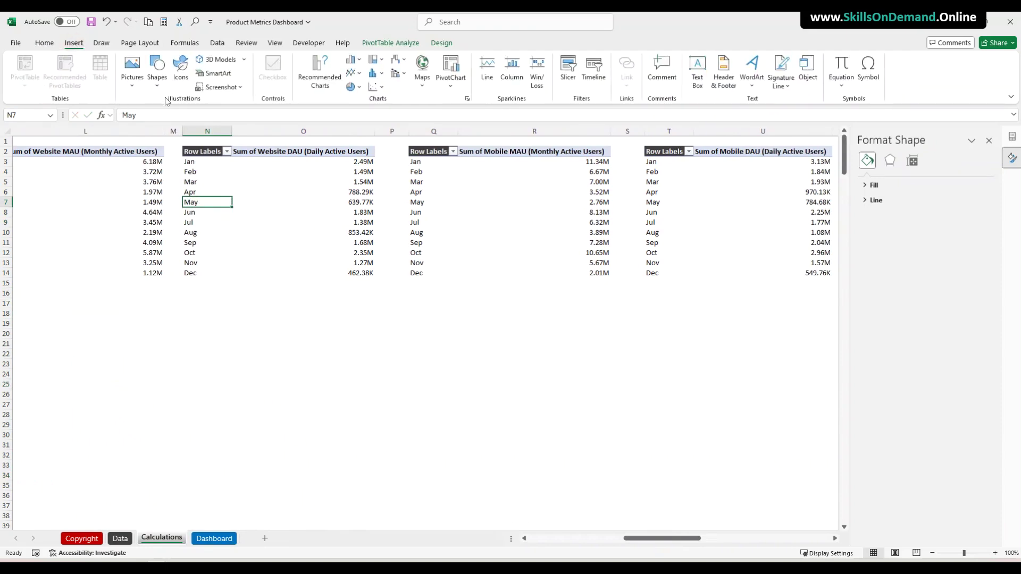
left_click(319, 72)
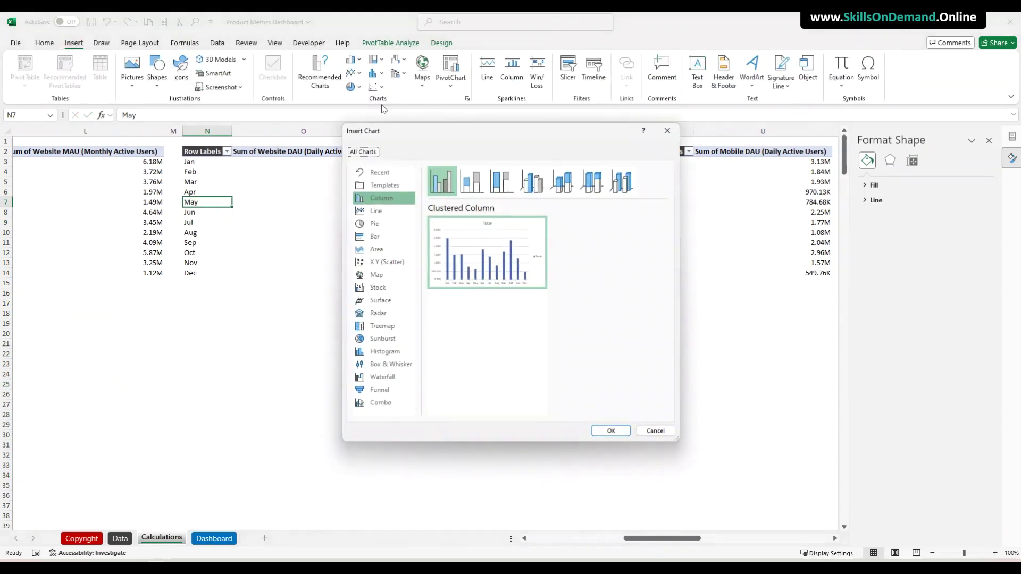
left_click(609, 430)
left_click_drag(481, 287, 340, 348)
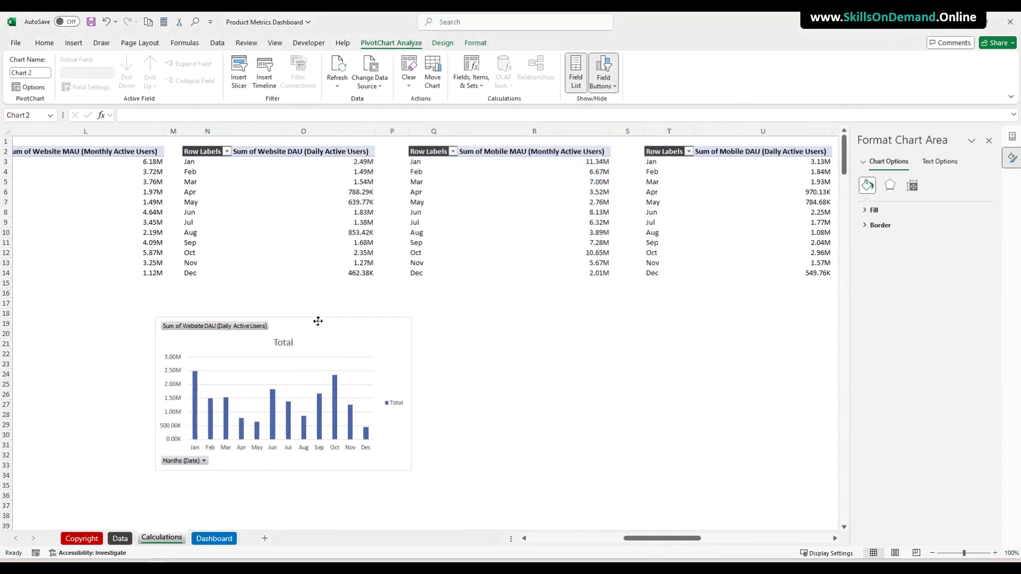
Insert a clustered column PivotChart from the Mobile MAU PivotTable and place it beside the Website DAU chart
left_click(437, 223)
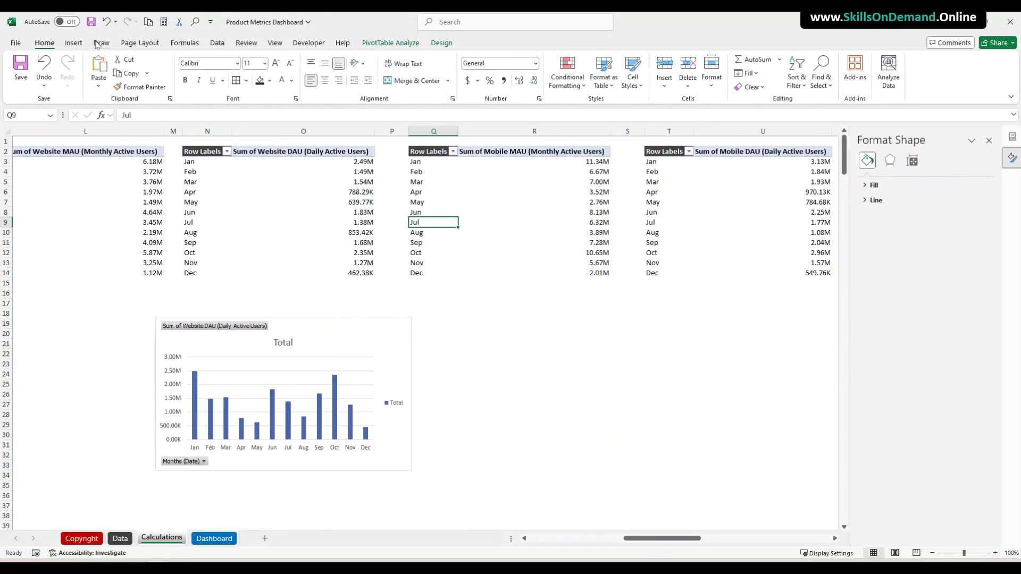
left_click(74, 42)
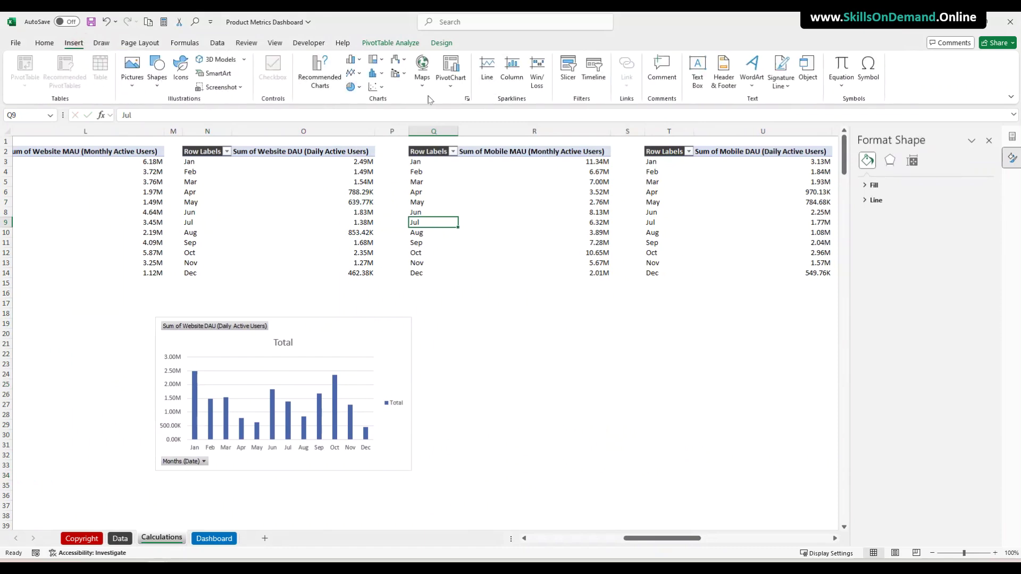
left_click(313, 70)
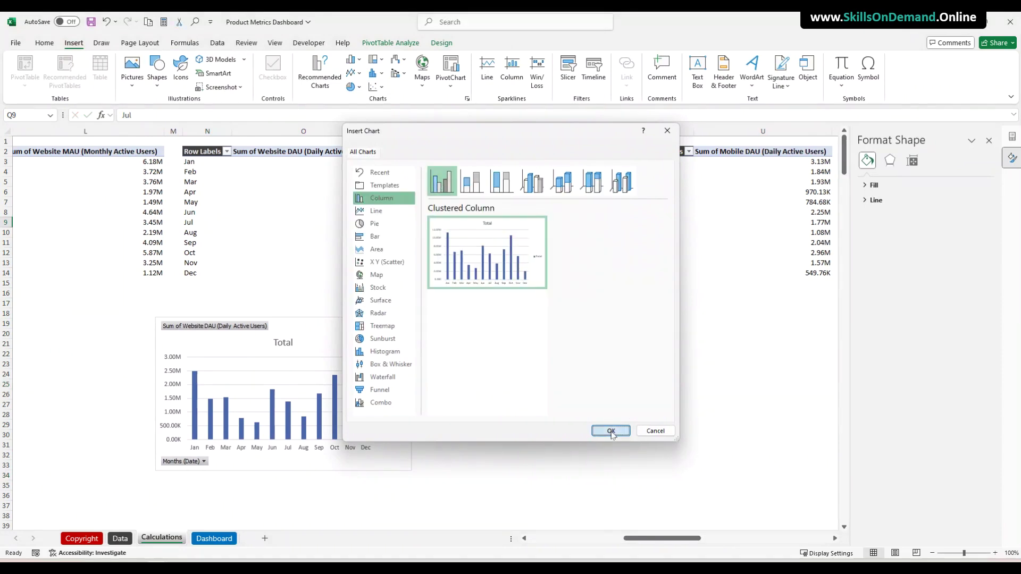
left_click(610, 430)
left_click_drag(450, 260, 574, 319)
left_click(762, 342)
Insert a clustered column PivotChart from the Mobile DAU PivotTable and place it beside the Mobile MAU chart
left_click(651, 240)
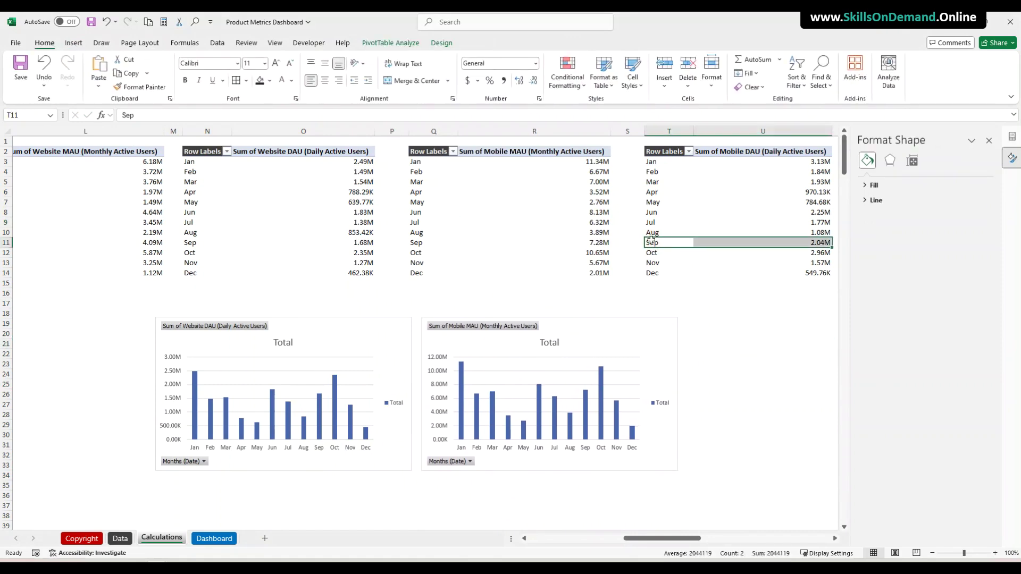
left_click(74, 44)
left_click(316, 80)
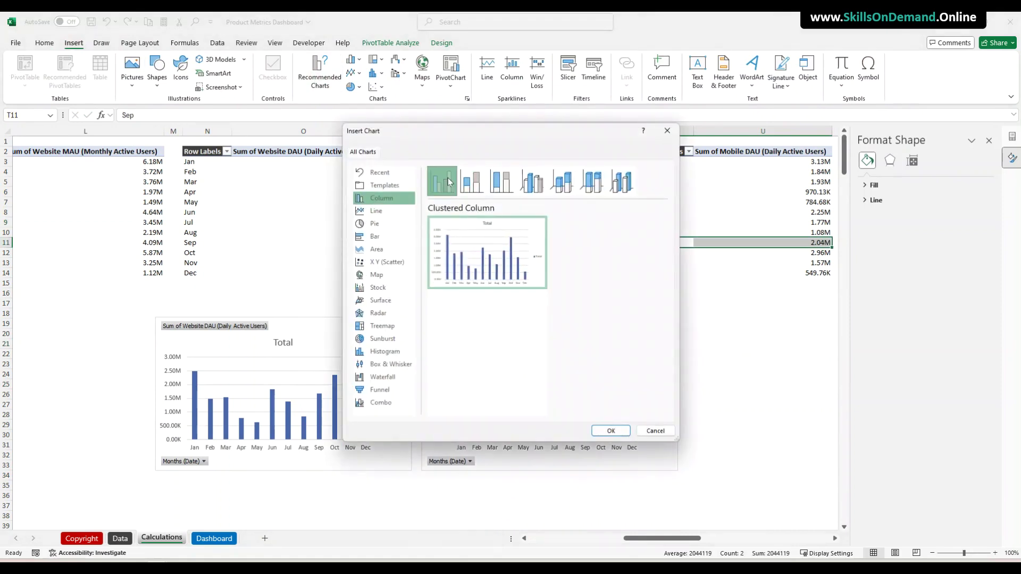
left_click(596, 430)
left_click_drag(463, 265, 697, 321)
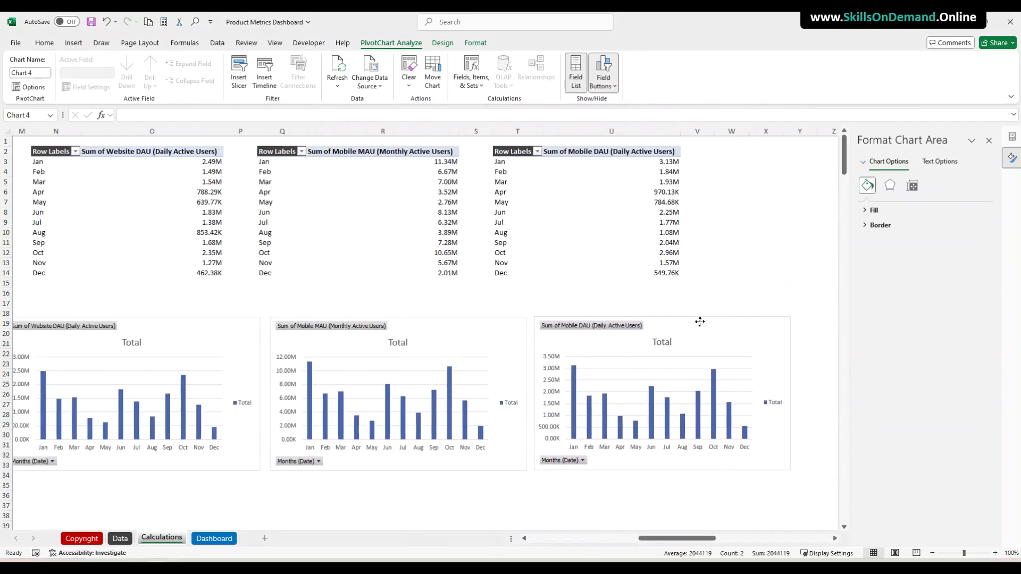
left_click(387, 493)
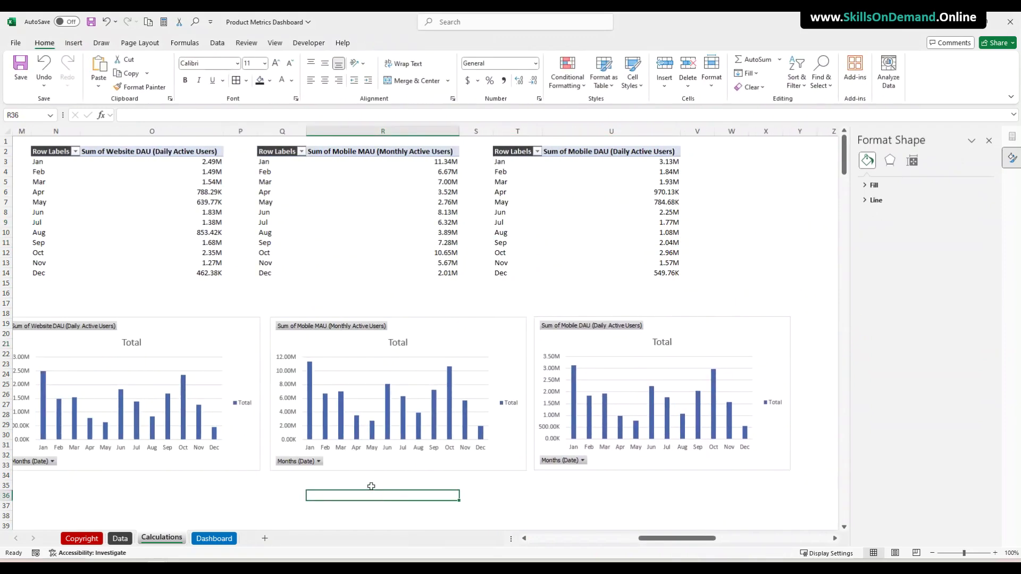
Hide all field buttons on the Website DAU, Mobile MAU and Mobile DAU charts
mouse_move(671, 538)
left_mouse_down()
mouse_move(655, 538)
mouse_move(668, 538)
left_mouse_up()
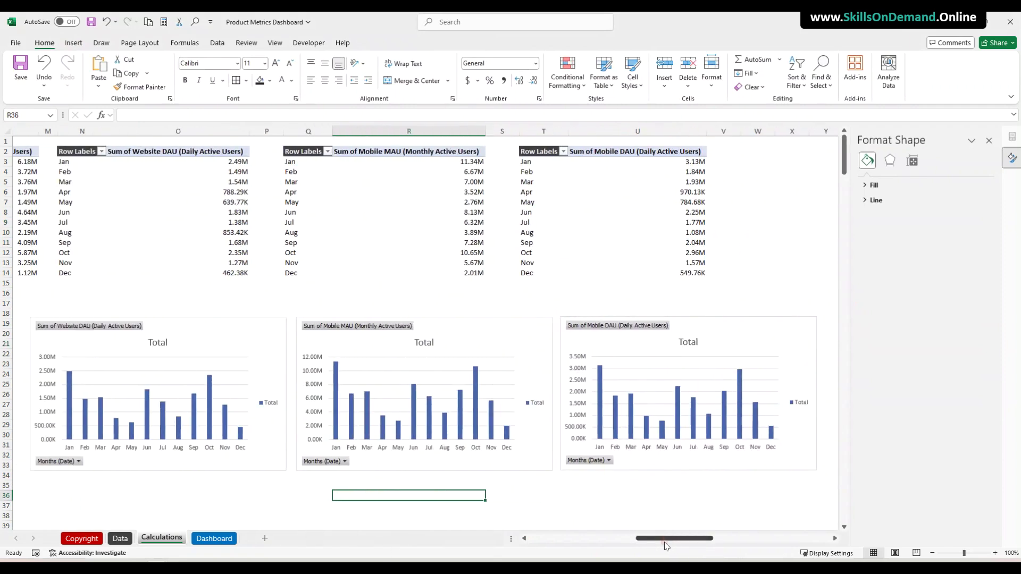
right_click(112, 327)
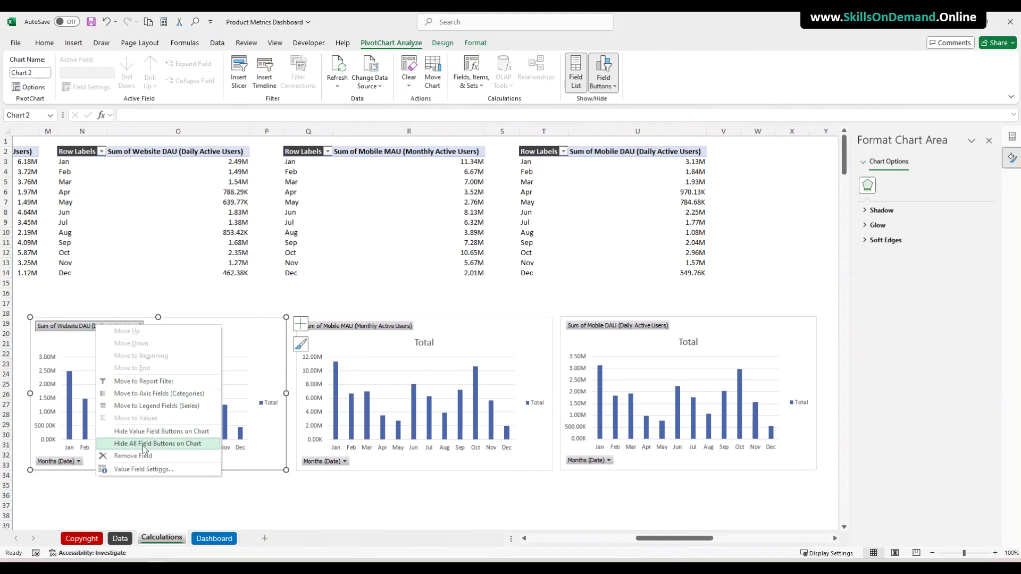
left_click(143, 444)
right_click(334, 325)
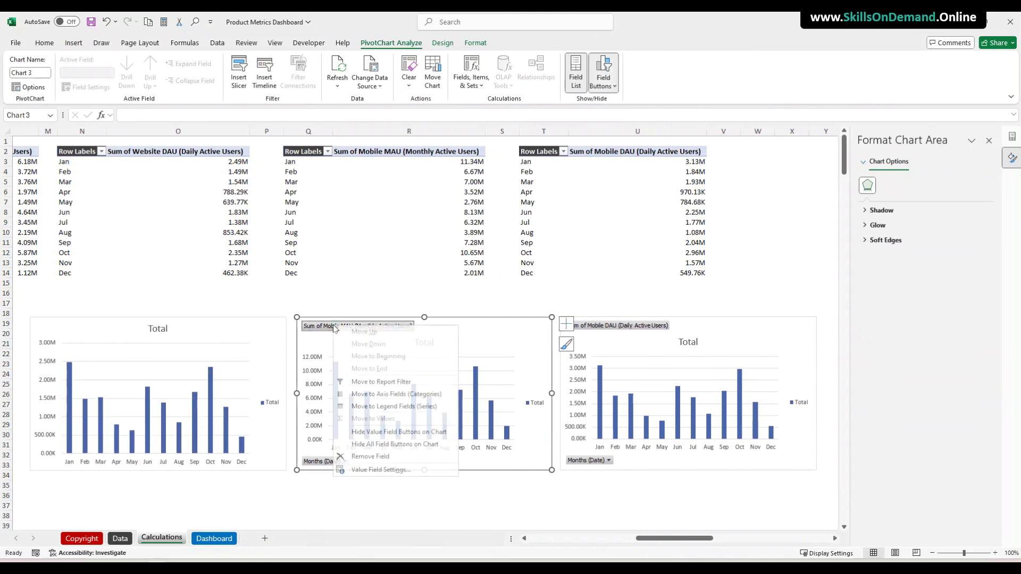
left_click(395, 444)
right_click(595, 331)
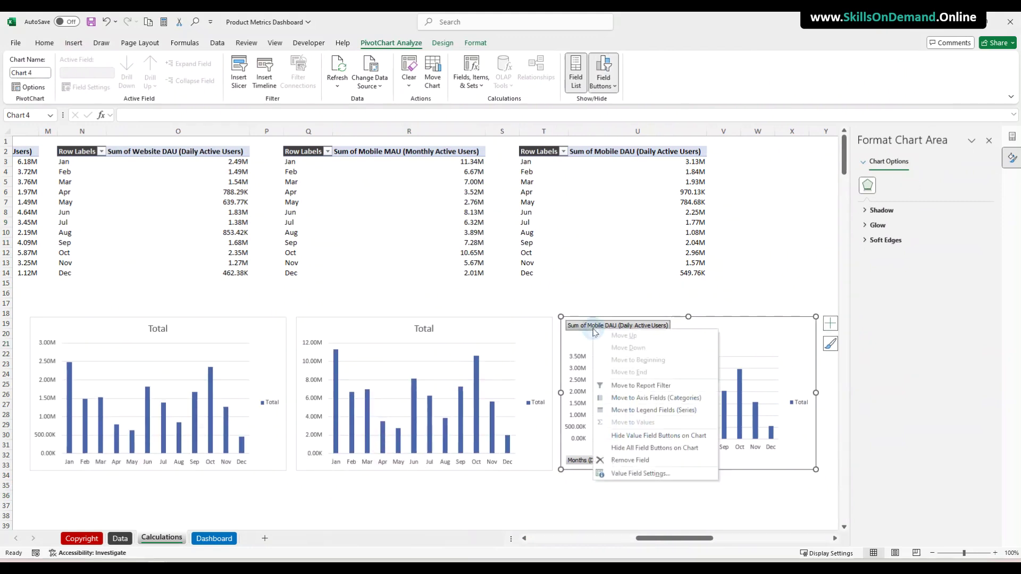
left_click(633, 447)
left_click(379, 493)
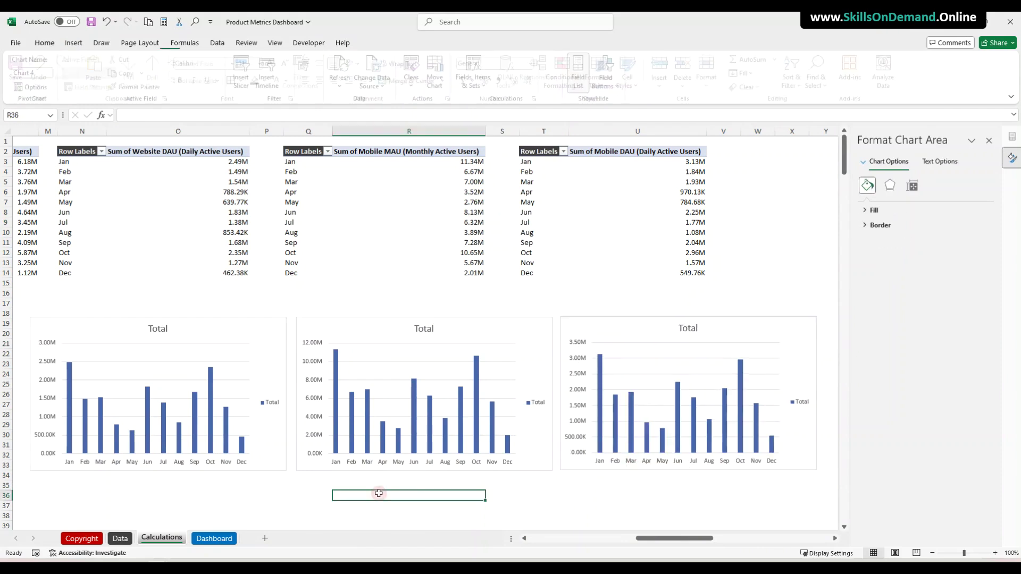
Set the column gap width to 50% in the Website DAU, Mobile MAU and Mobile DAU charts
left_click(147, 421)
right_click(149, 418)
key("Escape")
left_click(966, 280)
key("Return")
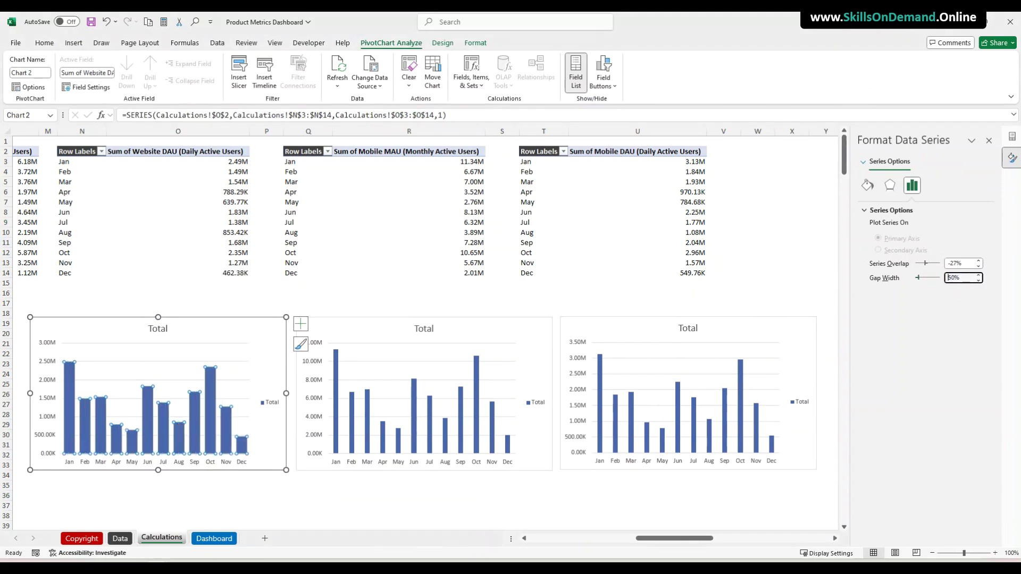
left_click(367, 423)
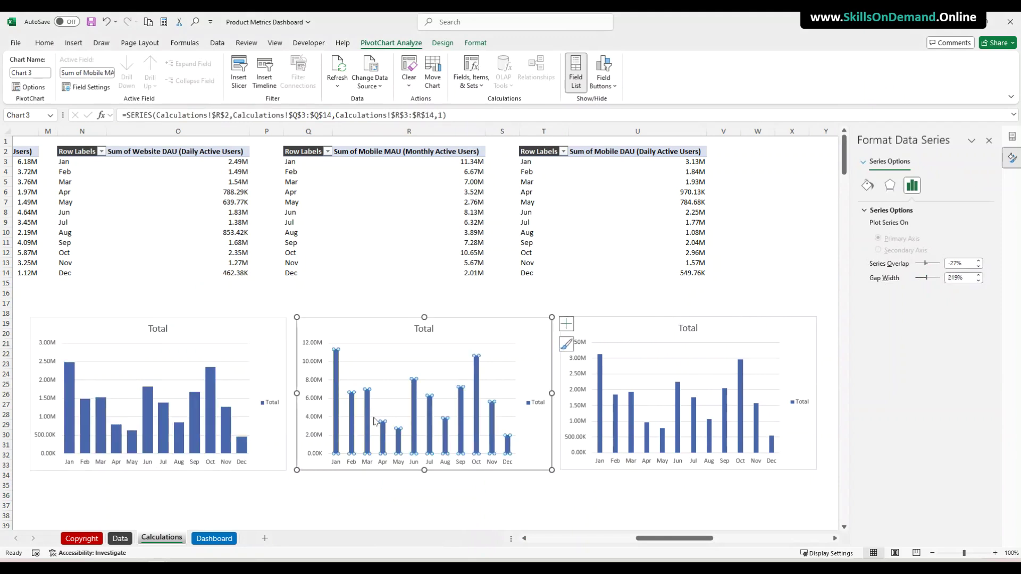
left_click(965, 277)
key("Return")
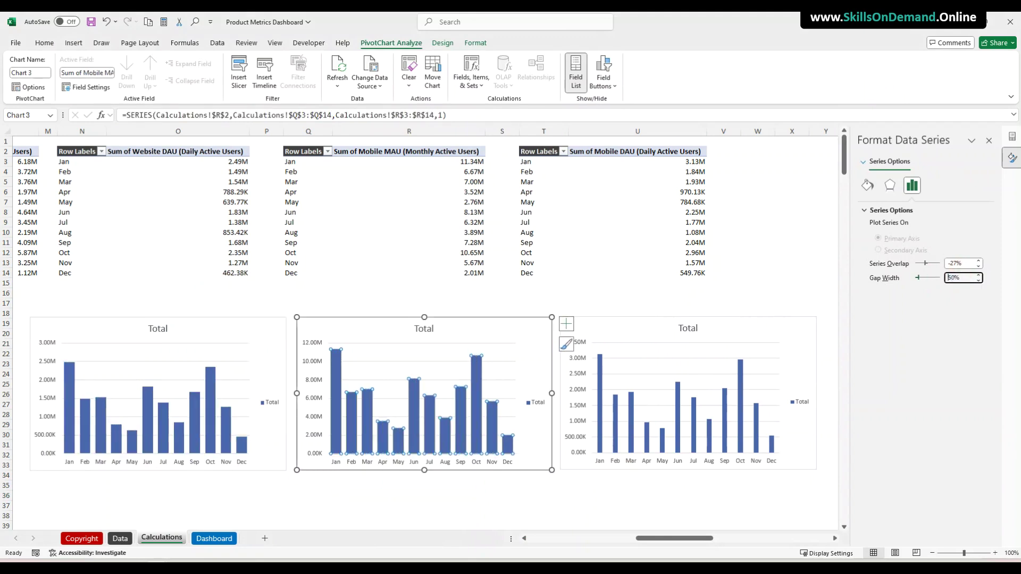
left_click(618, 428)
left_click(965, 278)
key("Return")
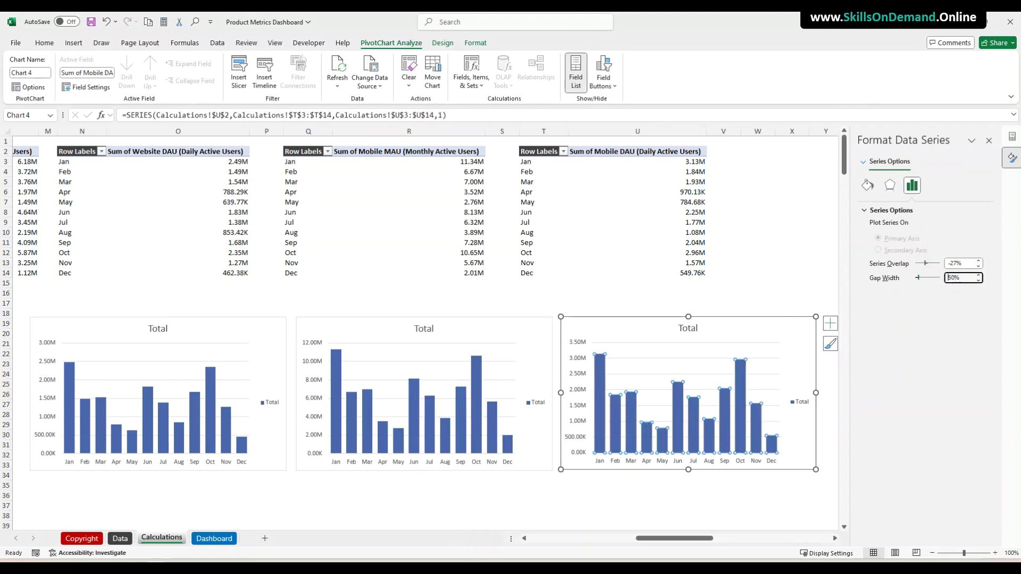
left_click(766, 494)
Delete the legend, both axes and the gridlines from the Mobile DAU chart
left_click(803, 402)
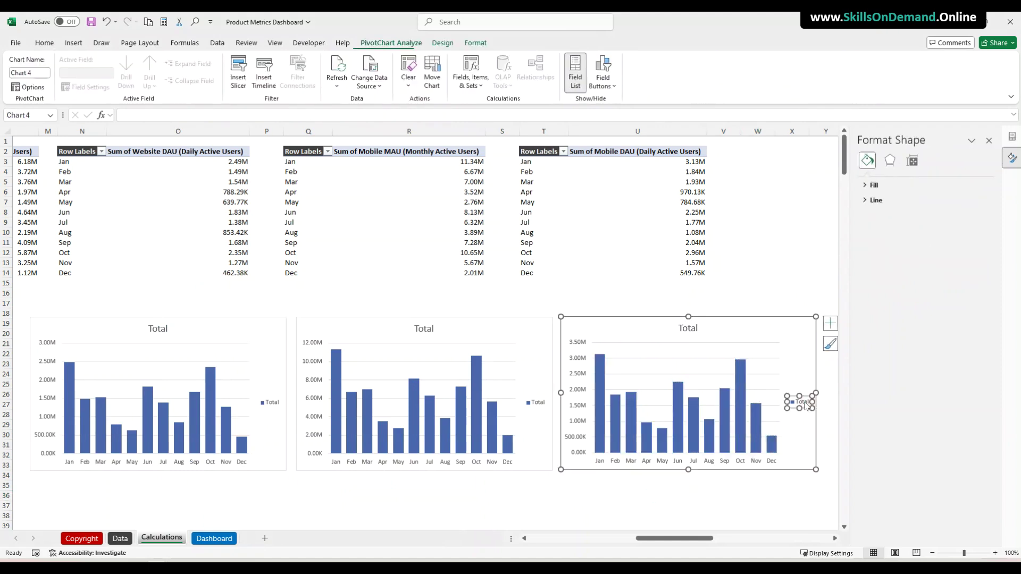
key("Delete")
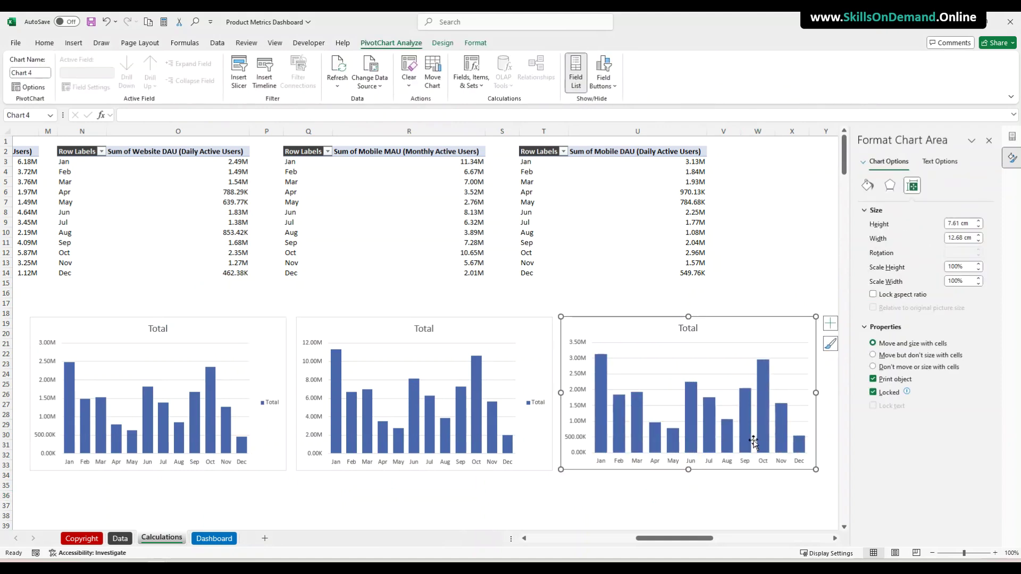
left_click(585, 409)
key("Delete")
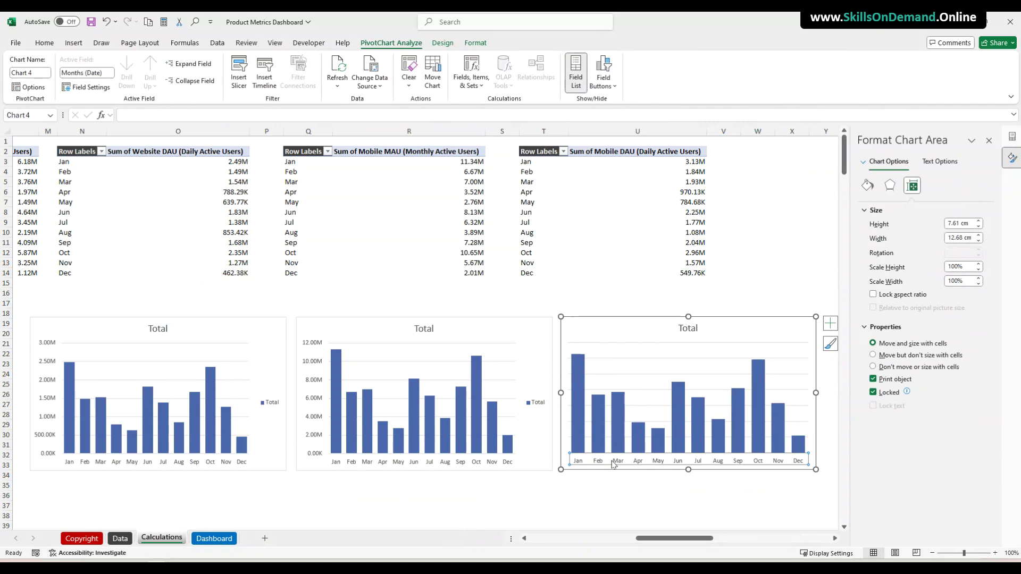
left_click(613, 461)
key("Delete")
left_click(635, 392)
left_click(635, 394)
key("Delete")
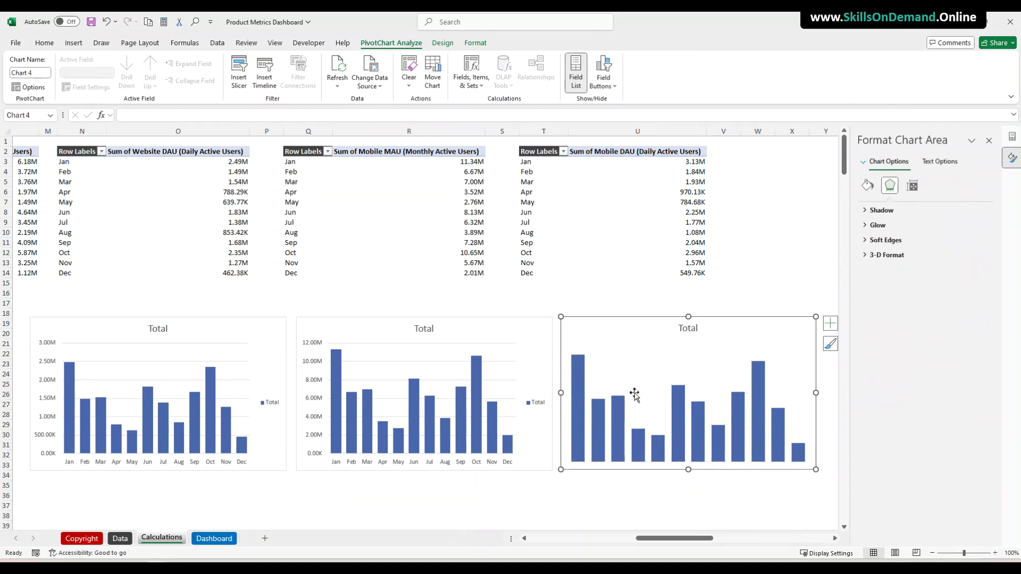
Delete the gridlines, legend and both axes from the Mobile MAU chart
left_click(383, 397)
key("Delete")
left_click(535, 406)
key("Delete")
left_click(461, 462)
key("Delete")
left_click(319, 434)
key("Delete")
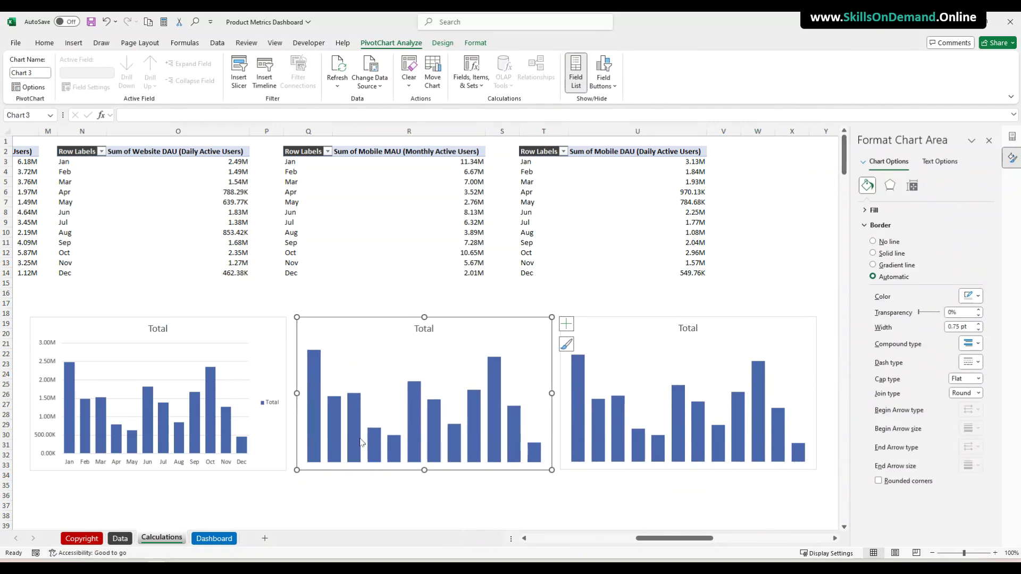
Delete both axes, the legend and the gridlines from the Website DAU chart
left_click(136, 464)
key("Delete")
left_click(270, 405)
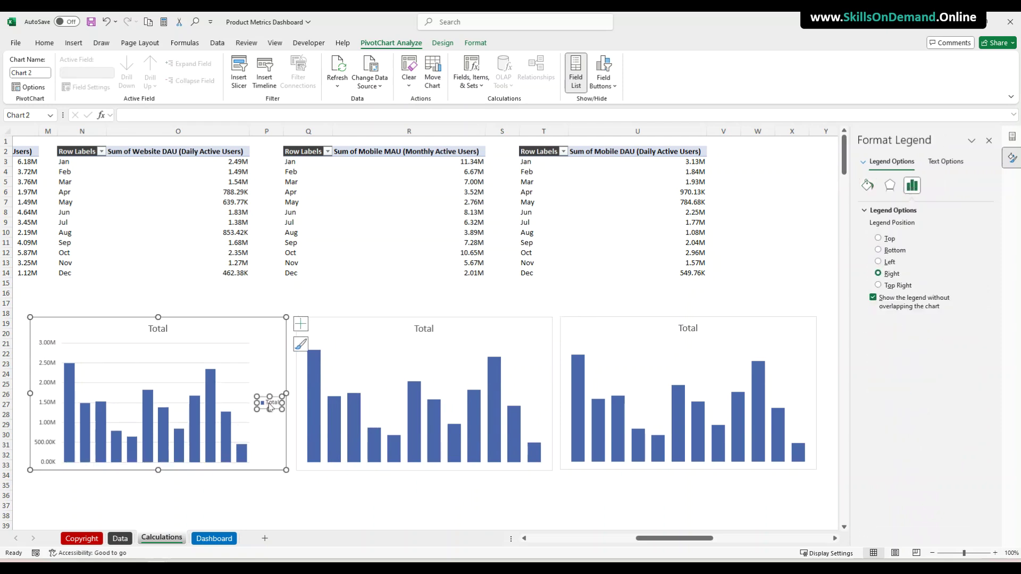
key("Delete")
left_click(51, 426)
key("Delete")
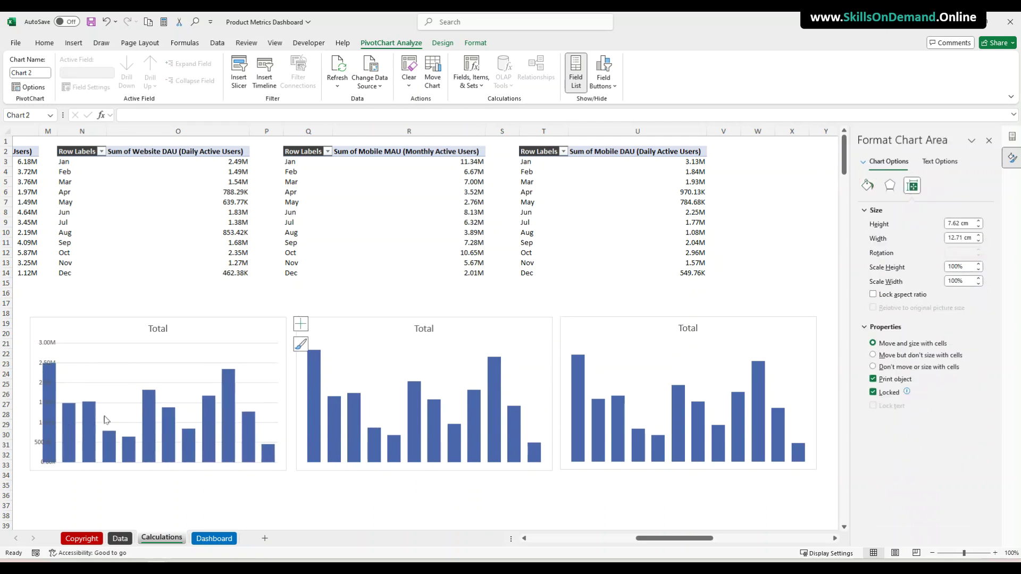
left_click(119, 424)
key("Delete")
Delete the "Total" title from each of the three new charts
left_click(162, 329)
key("Delete")
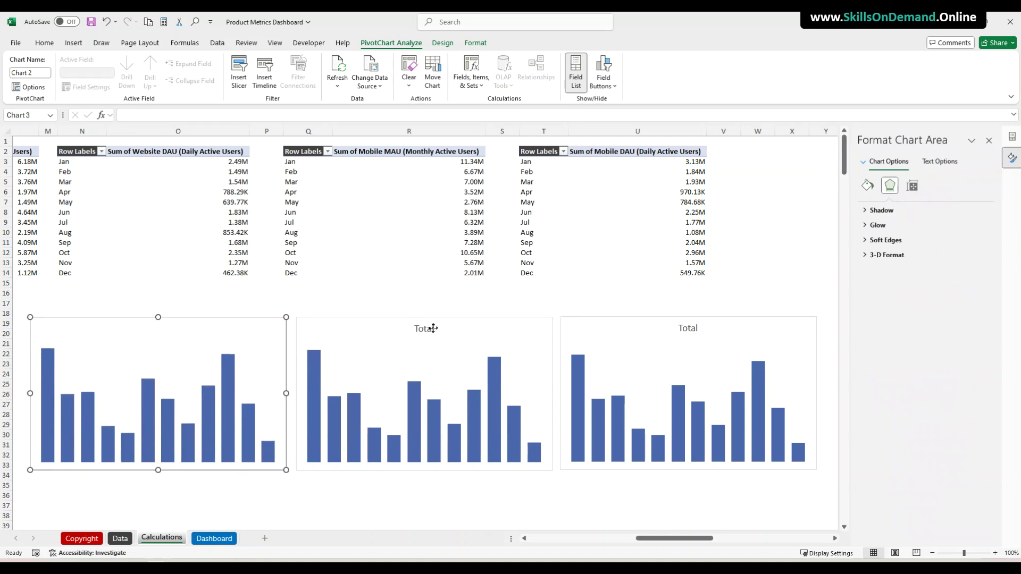
left_click(433, 329)
key("Delete")
left_click(688, 328)
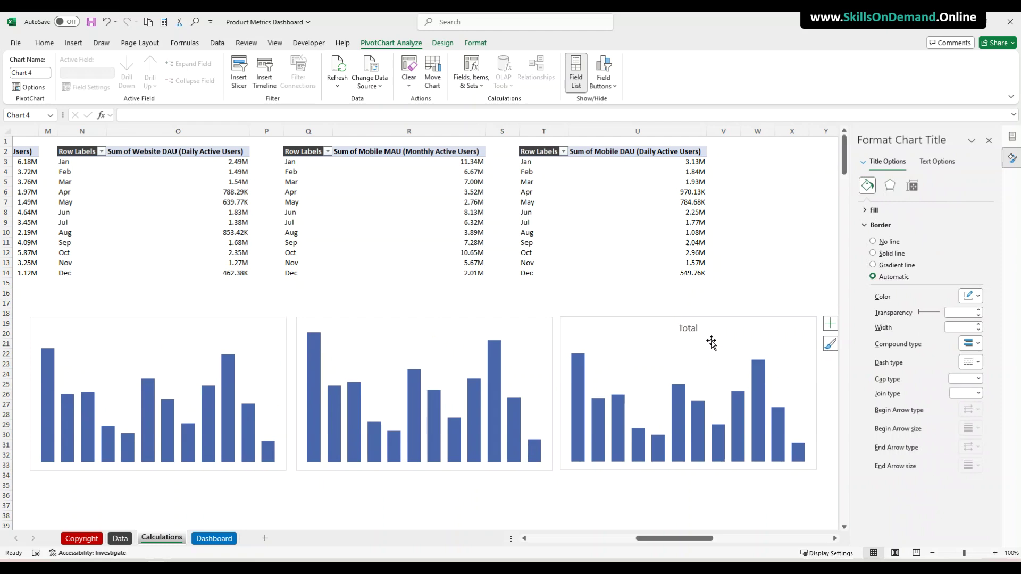
key("Delete")
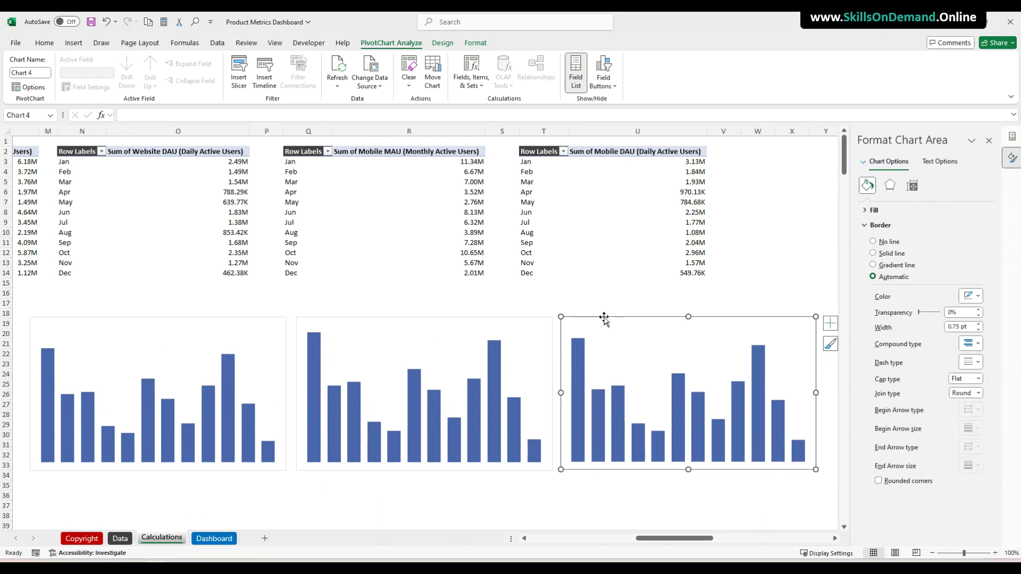
Set the chart area of the Mobile DAU and Mobile MAU charts to No Fill
left_click(475, 43)
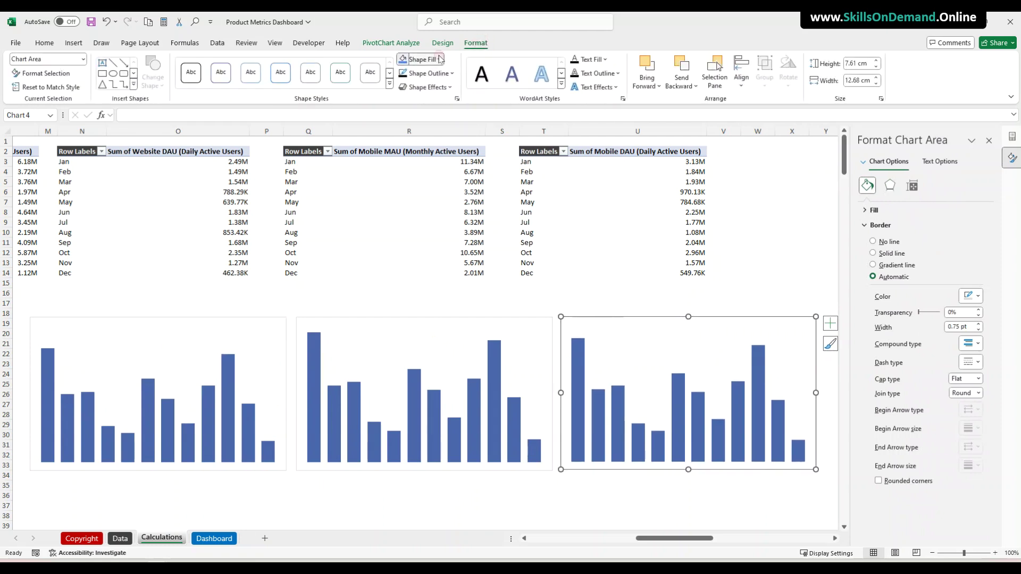
left_click(440, 59)
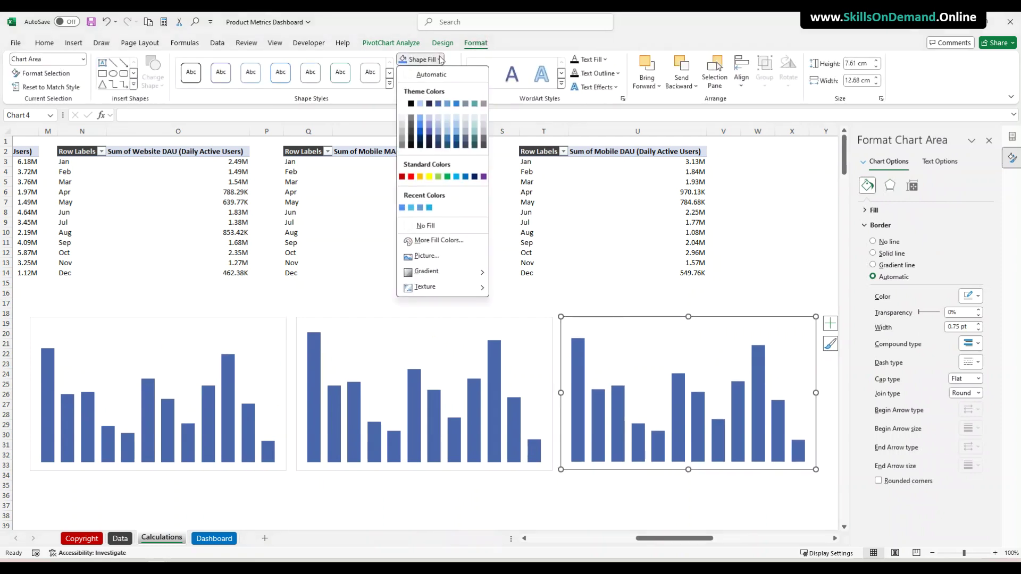
left_click(420, 226)
left_click(363, 320)
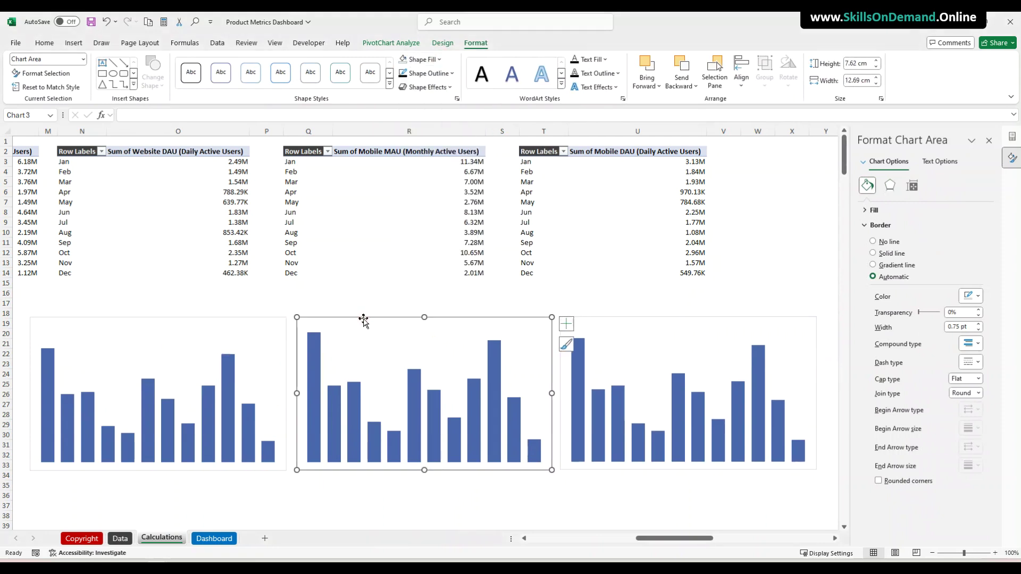
left_click(440, 59)
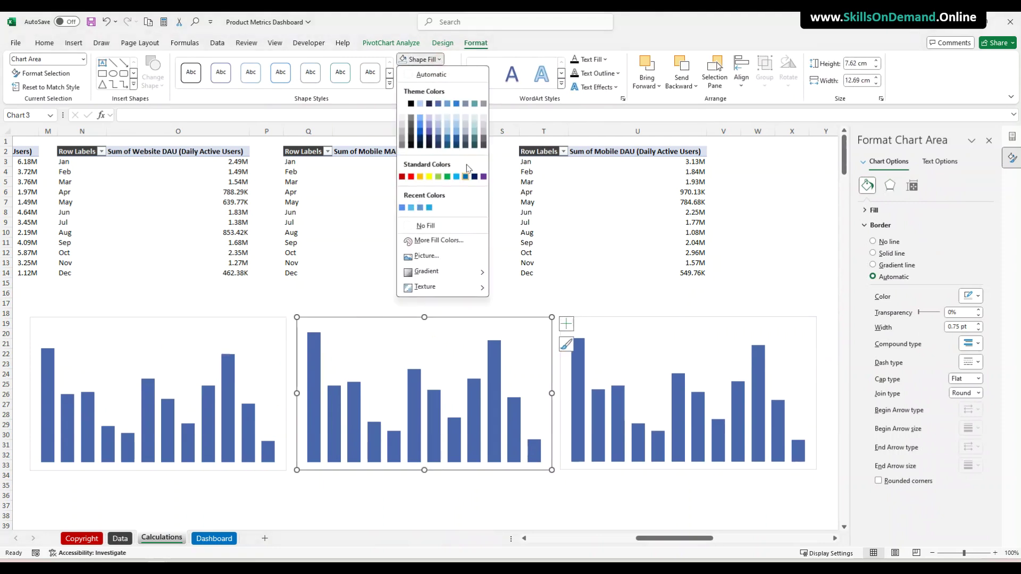
left_click(424, 226)
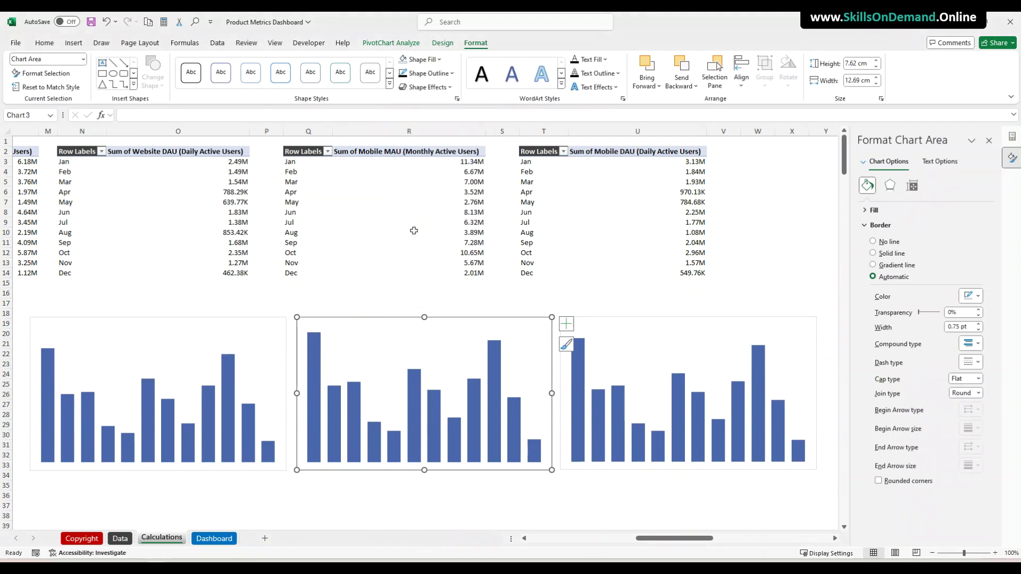
Set the chart area of the Website DAU chart to No Fill
left_click(196, 319)
left_click(441, 61)
left_click(430, 229)
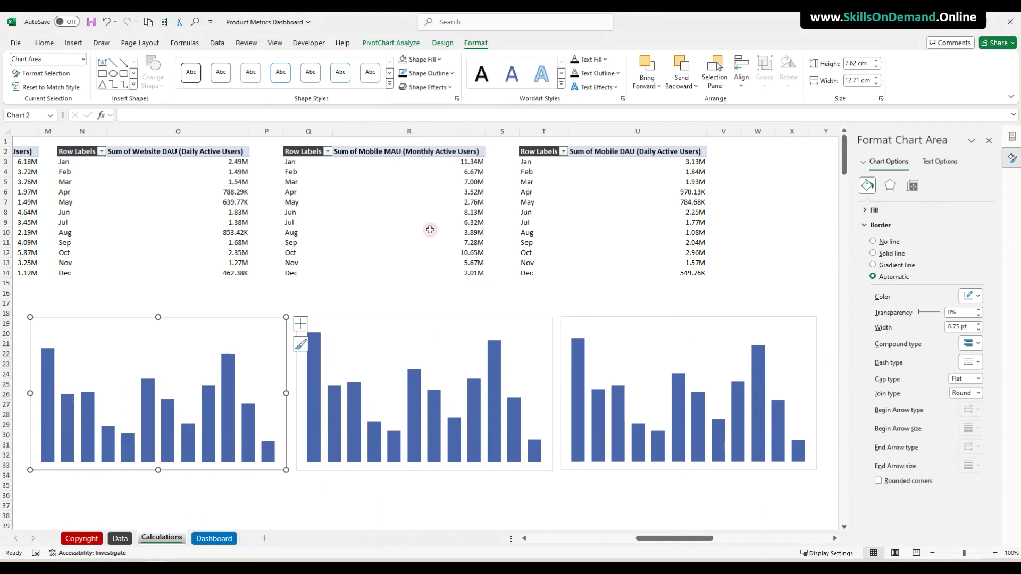
left_click(221, 491)
Copy the chart dimensions 3.17 and 4.92 from Dashboard cells O8:O9 to Q36:Q37 on the Calculations sheet
left_click(222, 538)
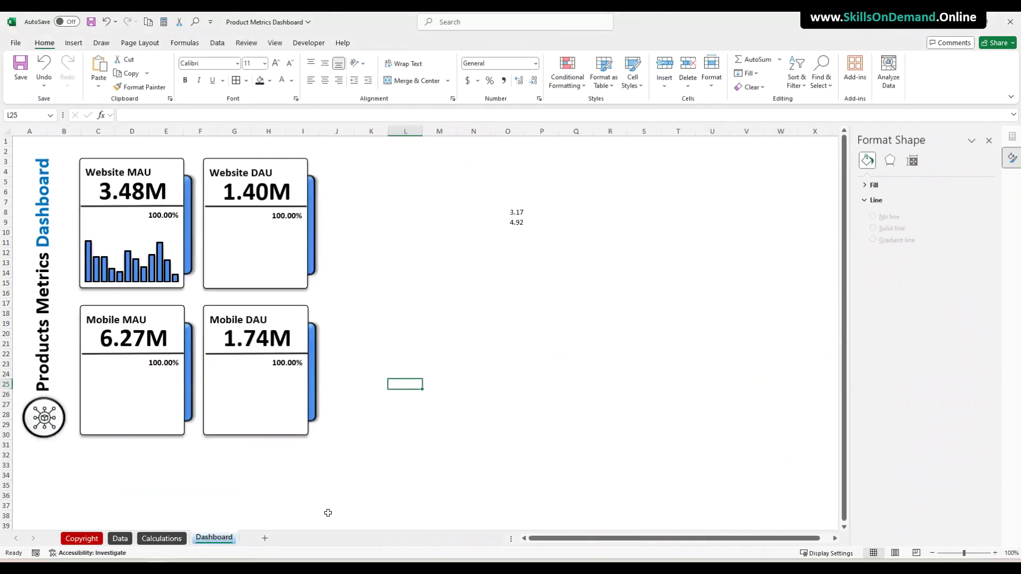
left_click_drag(515, 212, 516, 222)
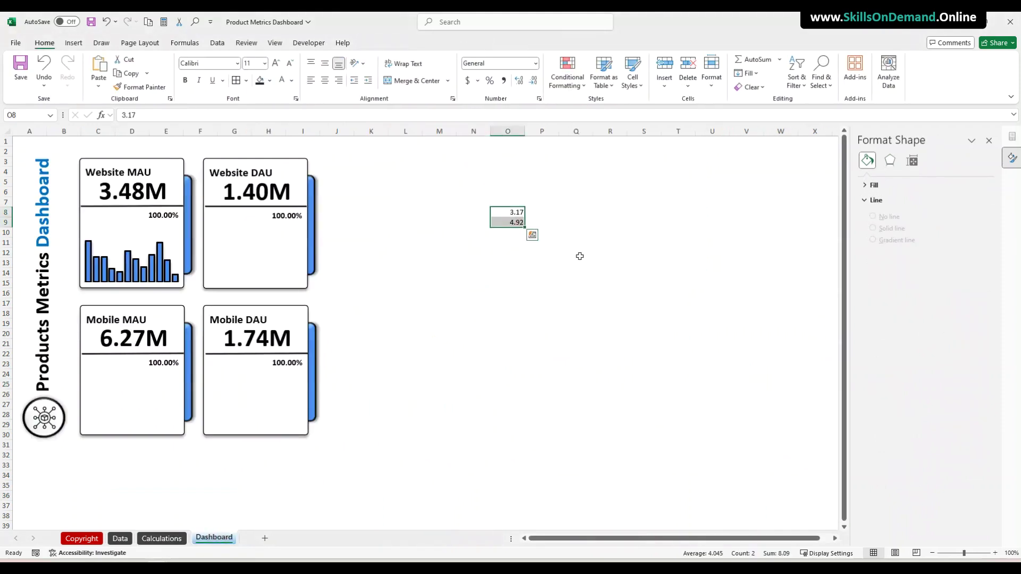
key("ctrl+c")
left_click(162, 539)
left_click(287, 496)
key("ctrl+v")
left_click(413, 509)
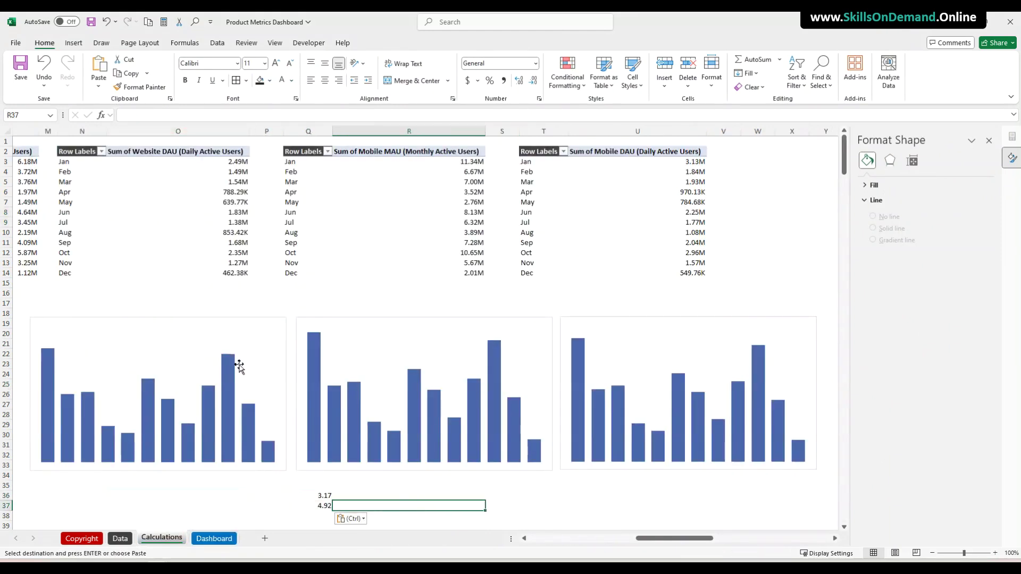
Resize the Website DAU chart to a height of 3.17 cm and a width of 4.92 cm
left_click(168, 314)
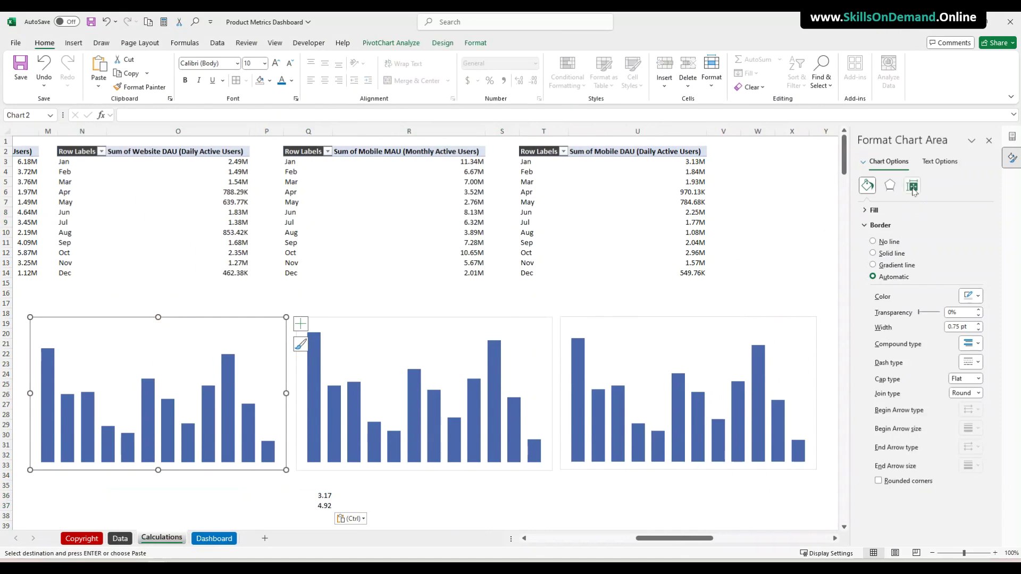
left_click(912, 185)
double_click(955, 223)
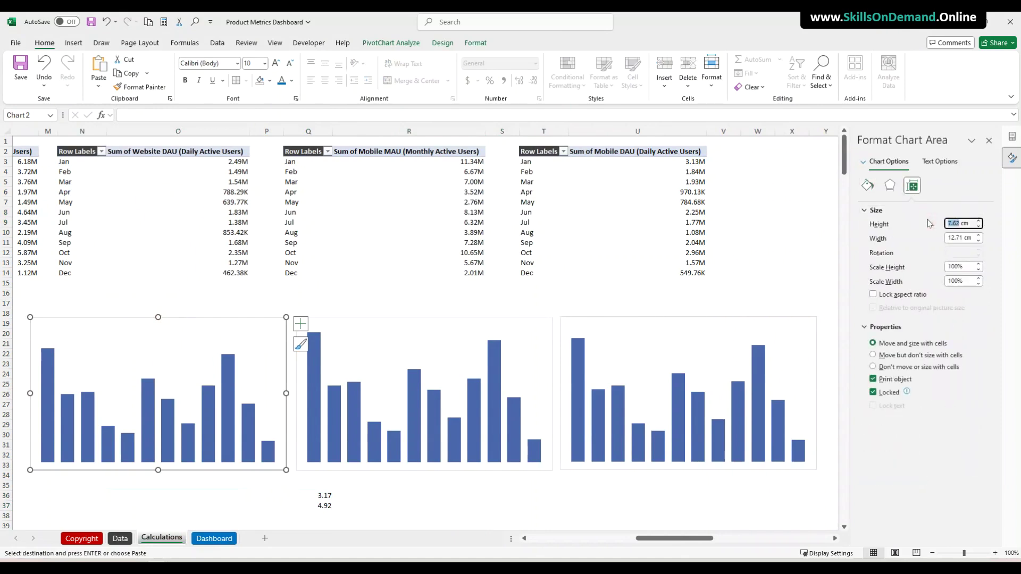
key("Return")
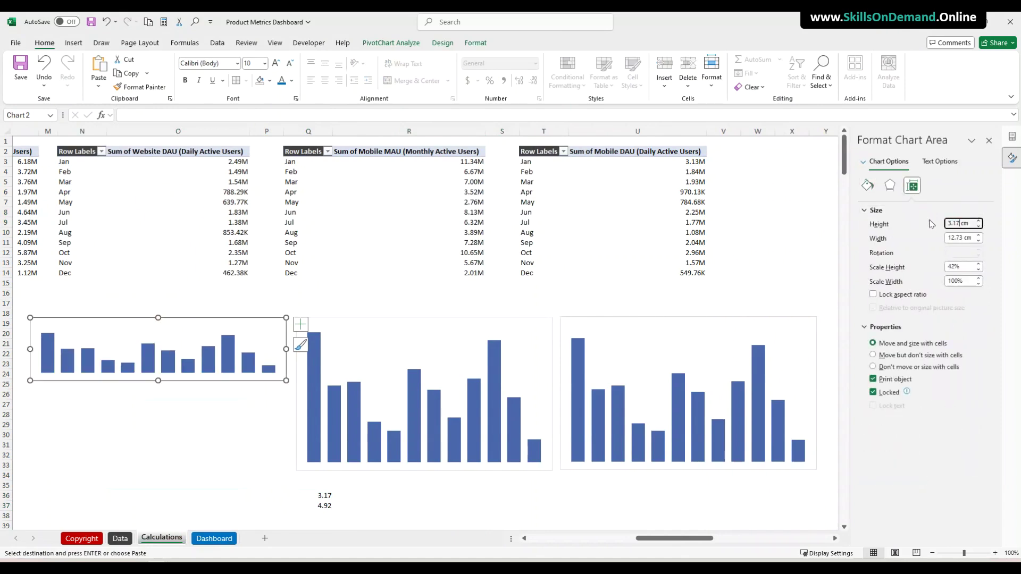
left_click(964, 236)
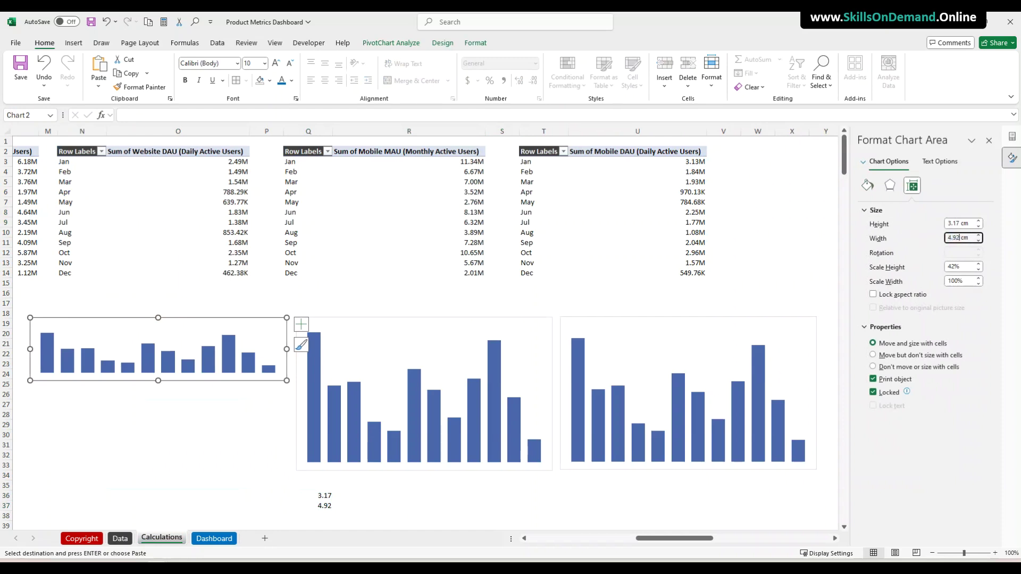
type("4.92")
key("Return")
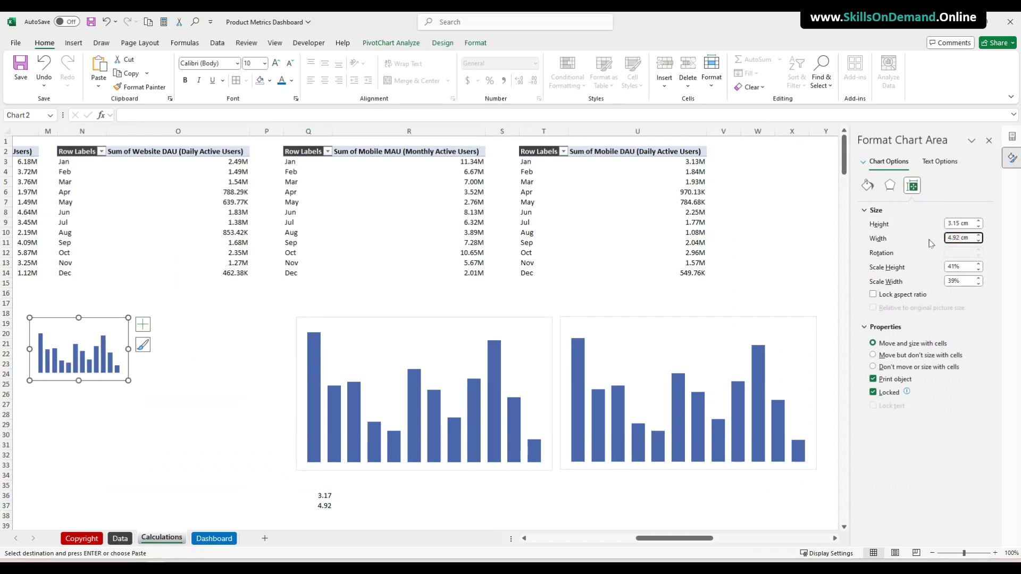
Resize the Mobile MAU chart to a height of 3.17 cm and a width of 4.92 cm
left_click(383, 319)
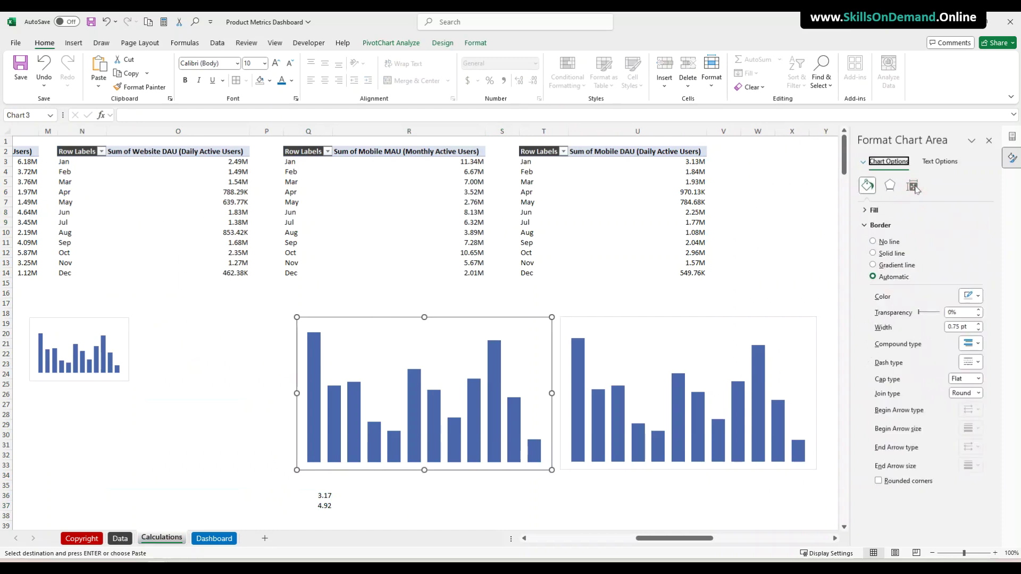
left_click(242, 334)
left_click(323, 318)
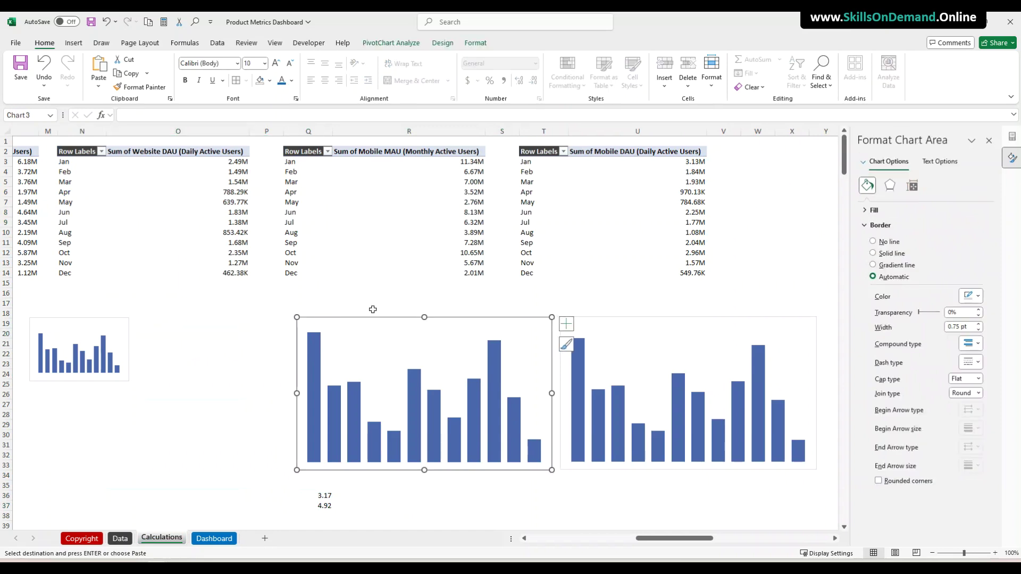
left_click(913, 186)
left_click(922, 223)
type("3")
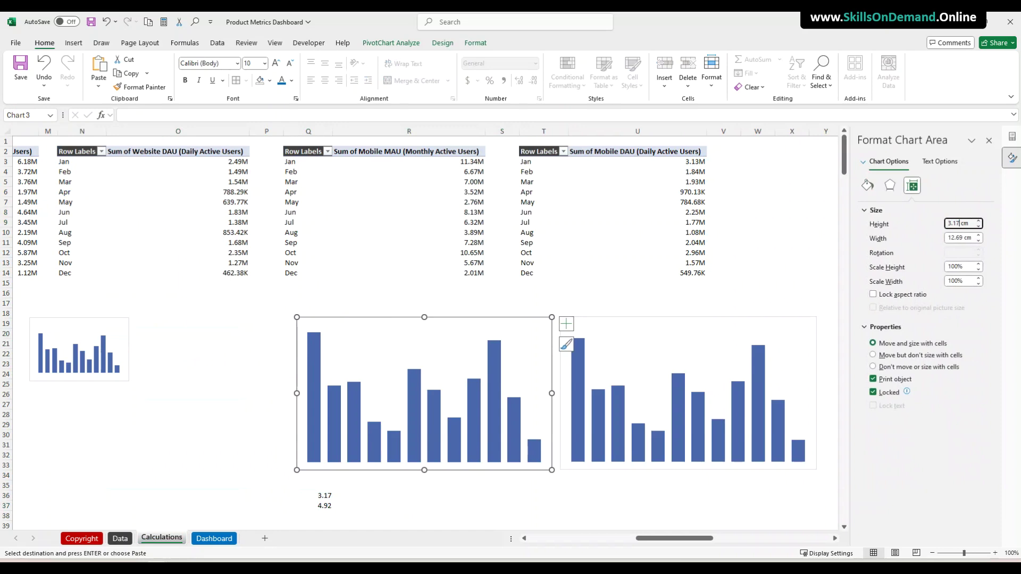
type(".17")
key("Return")
left_click(960, 237)
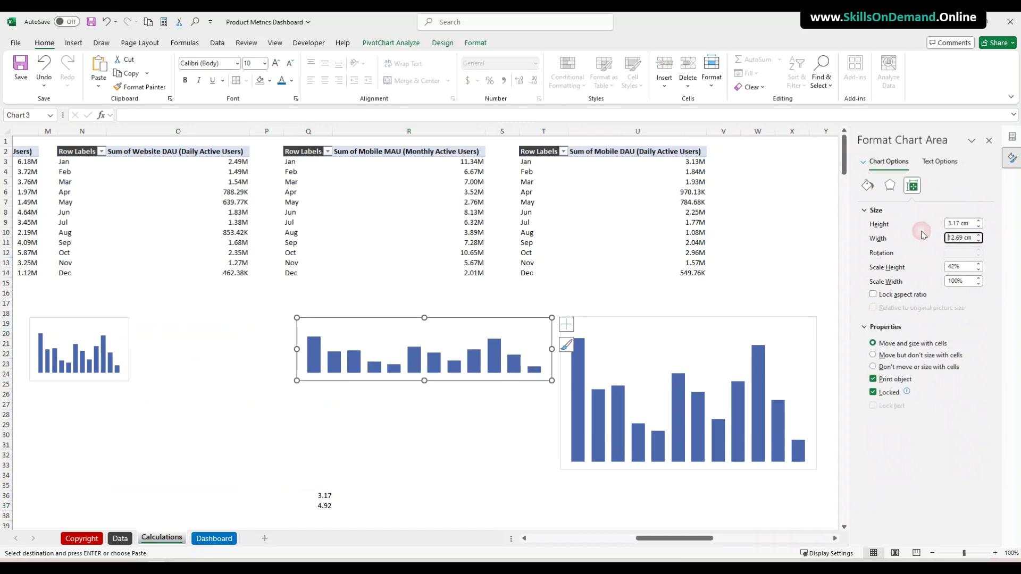
type("4.92")
key("Return")
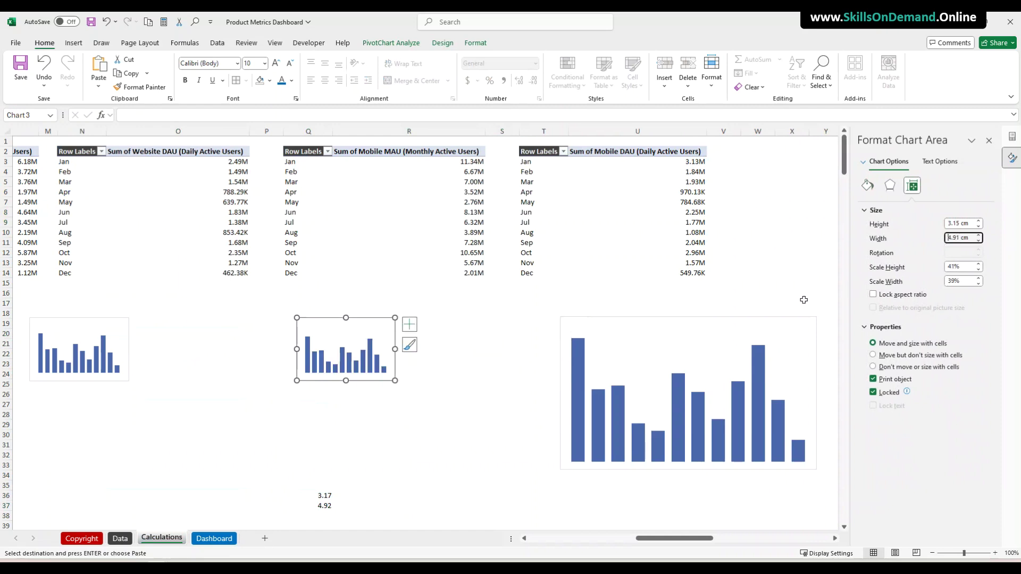
Resize the Mobile DAU chart to a height of 3.17 cm and a width of 4.92 cm
left_click(664, 318)
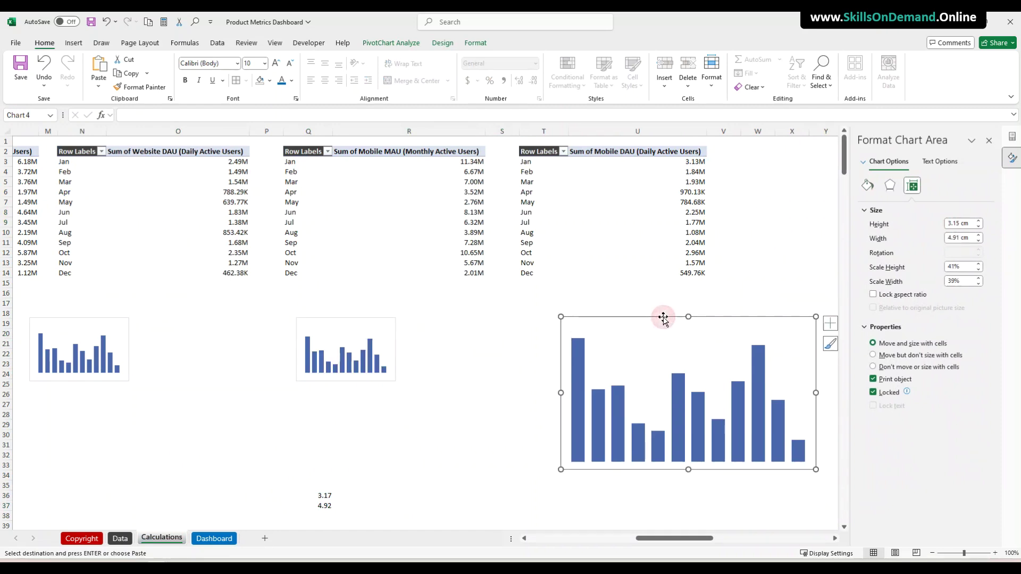
left_click(912, 186)
left_click(960, 224)
left_click_drag(960, 224, 933, 225)
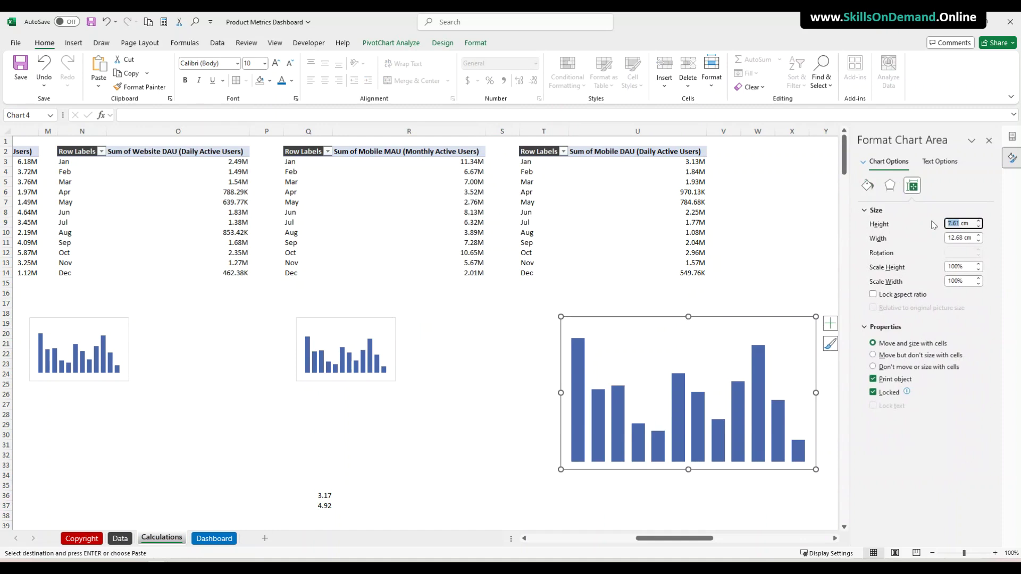
type("3.17")
key("Return")
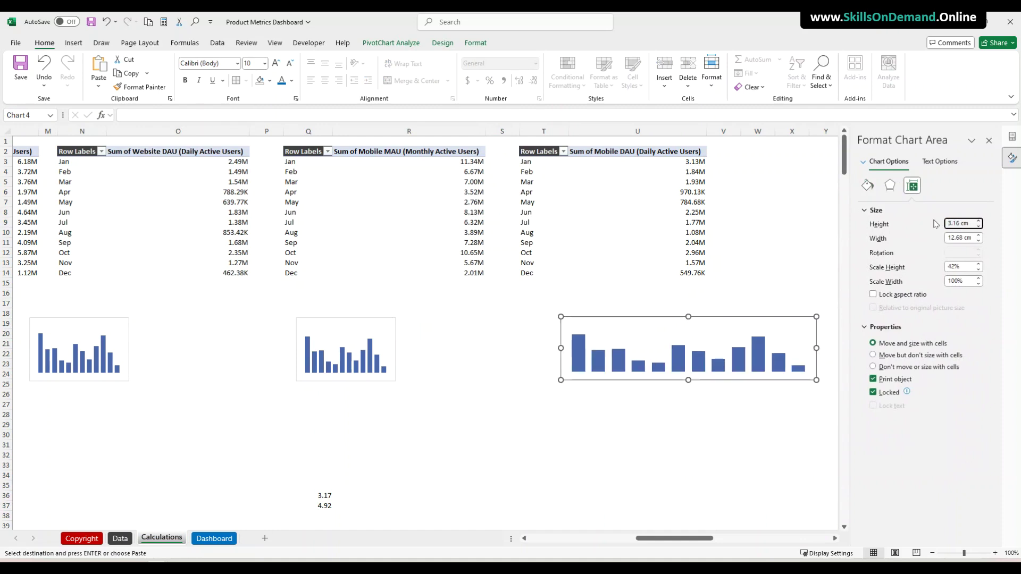
left_click_drag(963, 237, 929, 239)
type("4.92")
key("Return")
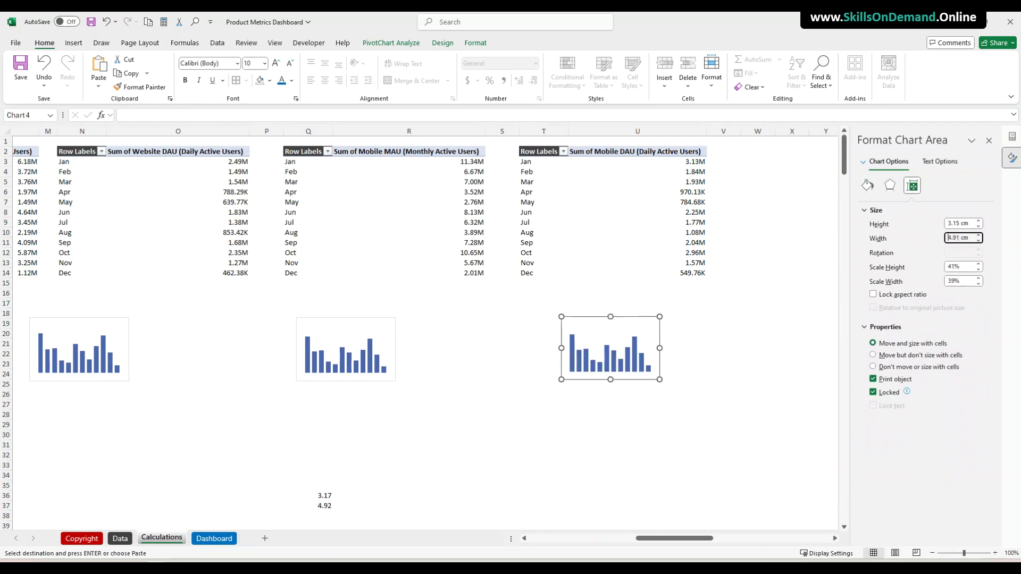
Arrange the three charts in the card layout: Mobile MAU beside Mobile DAU, with Website DAU directly above Mobile DAU
left_click(150, 404)
left_click_drag(309, 382, 149, 382)
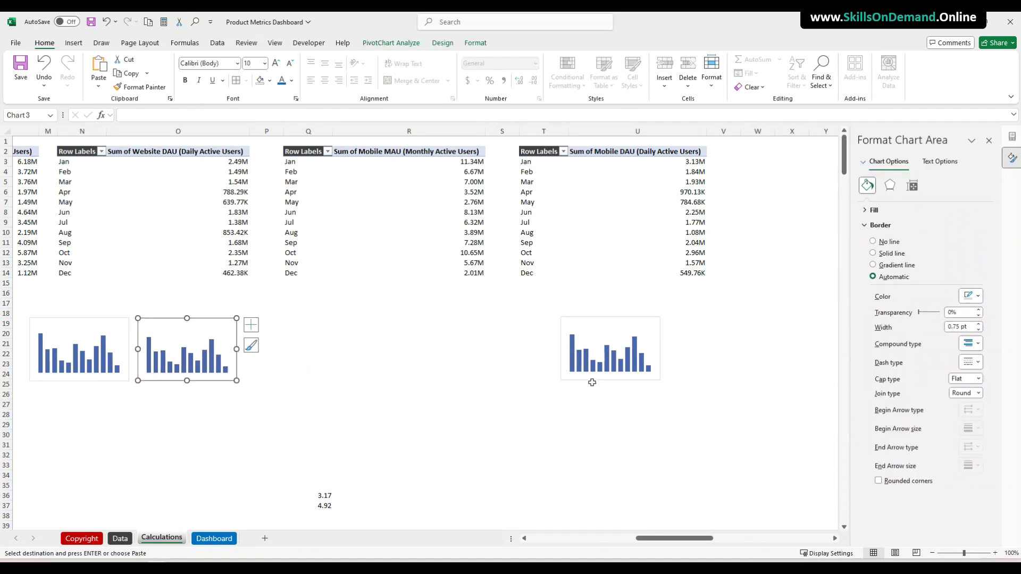
left_click_drag(155, 380, 46, 448)
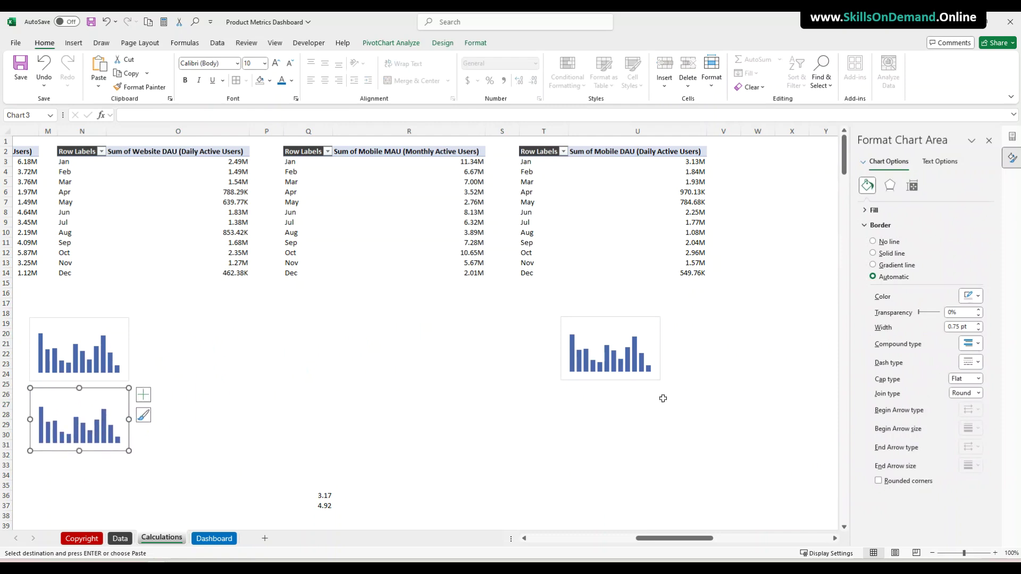
left_click_drag(587, 384, 161, 450)
left_click_drag(94, 381, 197, 377)
left_click(338, 393)
Stretch the plot area of the Website DAU chart to the side and bottom edges of its chart area
left_click(153, 335)
left_click_drag(144, 346, 139, 347)
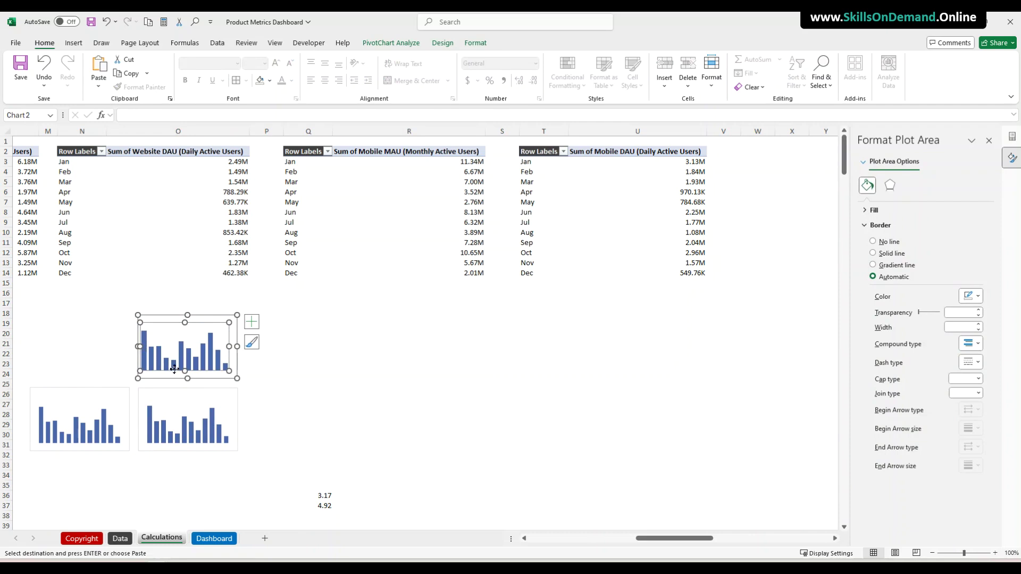
left_click_drag(184, 371, 182, 377)
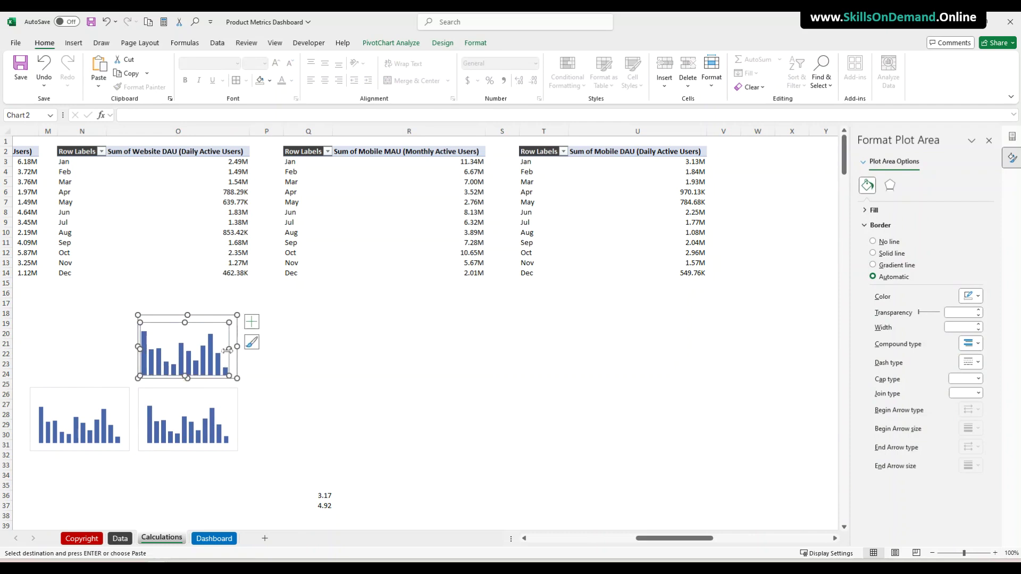
left_click_drag(228, 349, 236, 351)
left_click(274, 383)
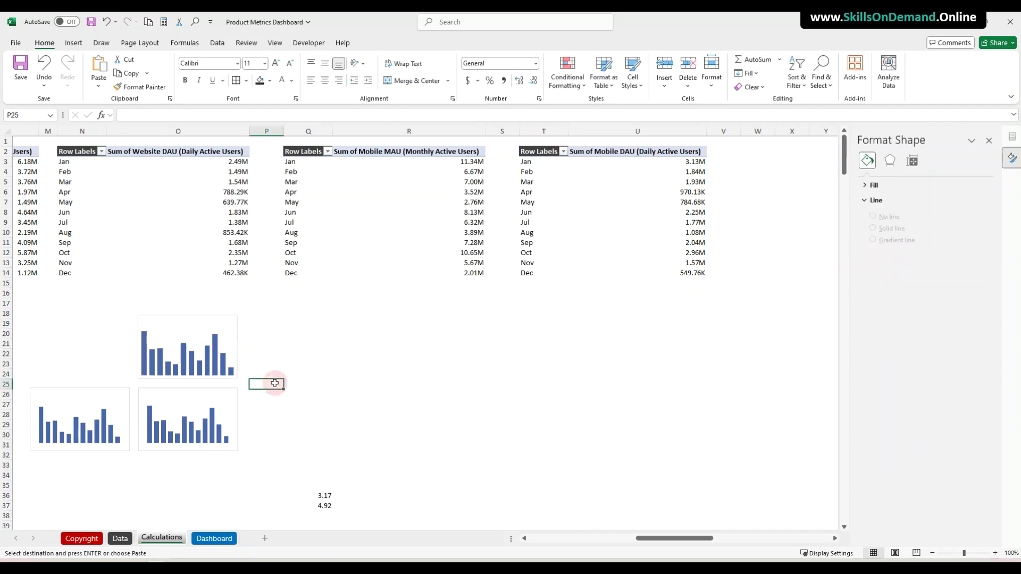
Stretch the plot area of the Mobile DAU chart to the side and bottom edges of its chart area
left_click(170, 405)
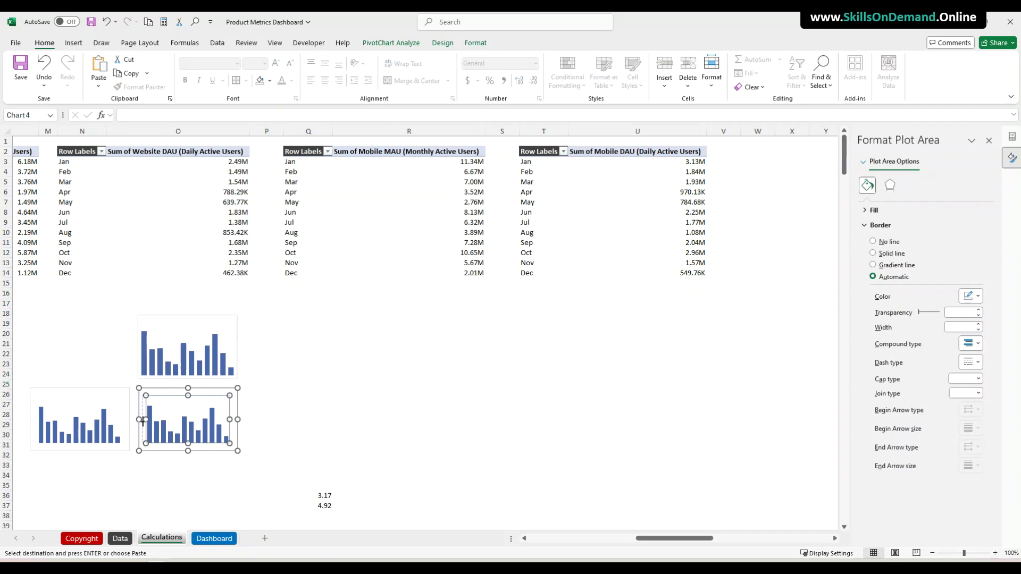
left_click_drag(141, 421, 140, 420)
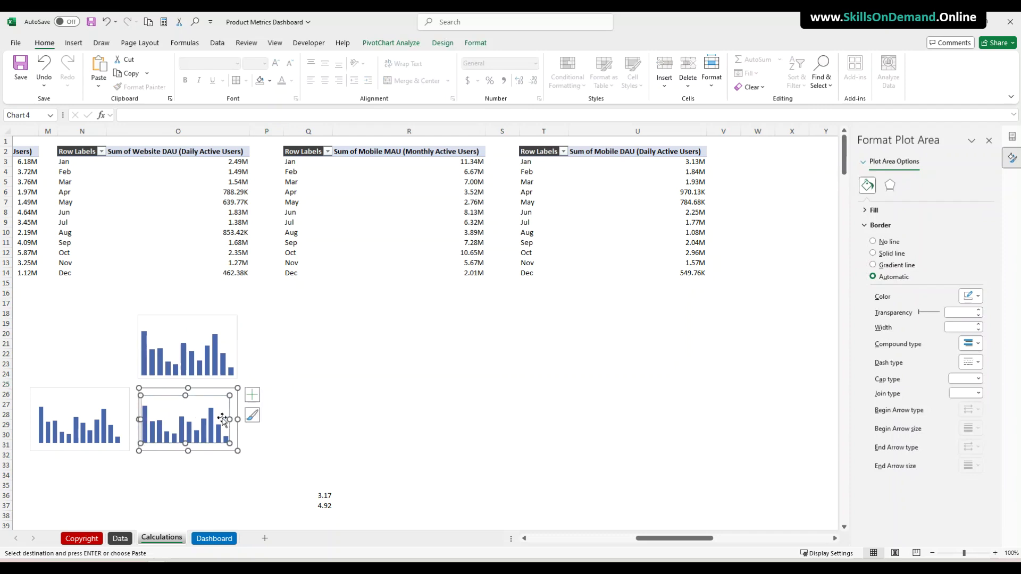
left_click(233, 420)
left_click(191, 398)
left_click_drag(230, 419, 188, 449)
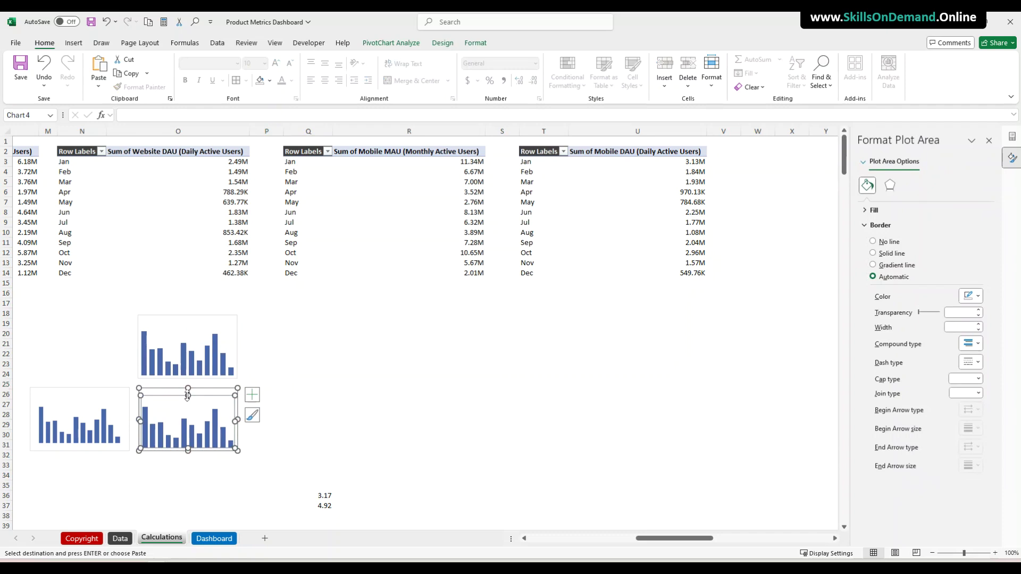
Stretch the plot area of the Mobile MAU chart to the side and bottom edges of its chart area
left_click(88, 415)
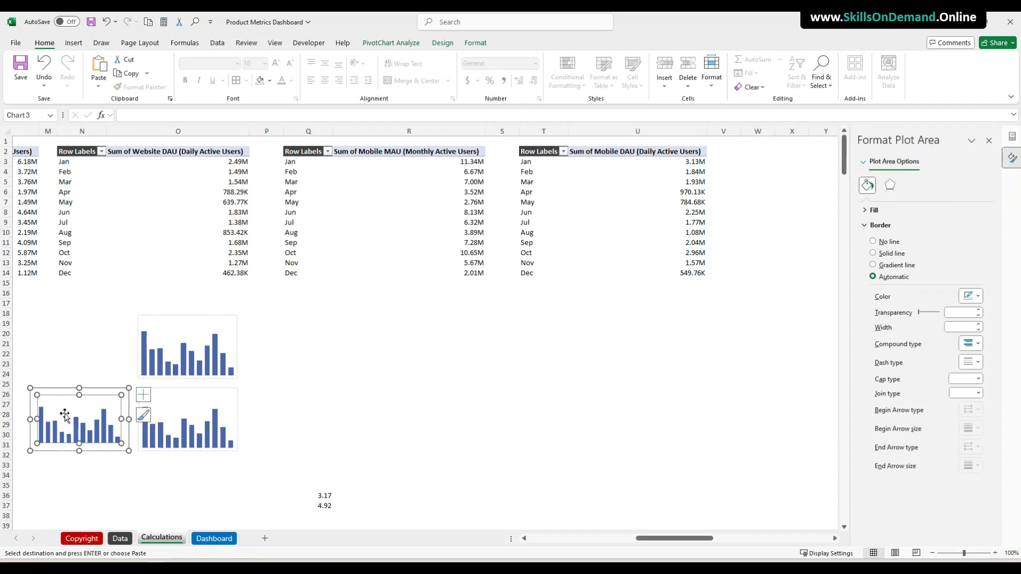
left_click_drag(33, 420, 31, 418)
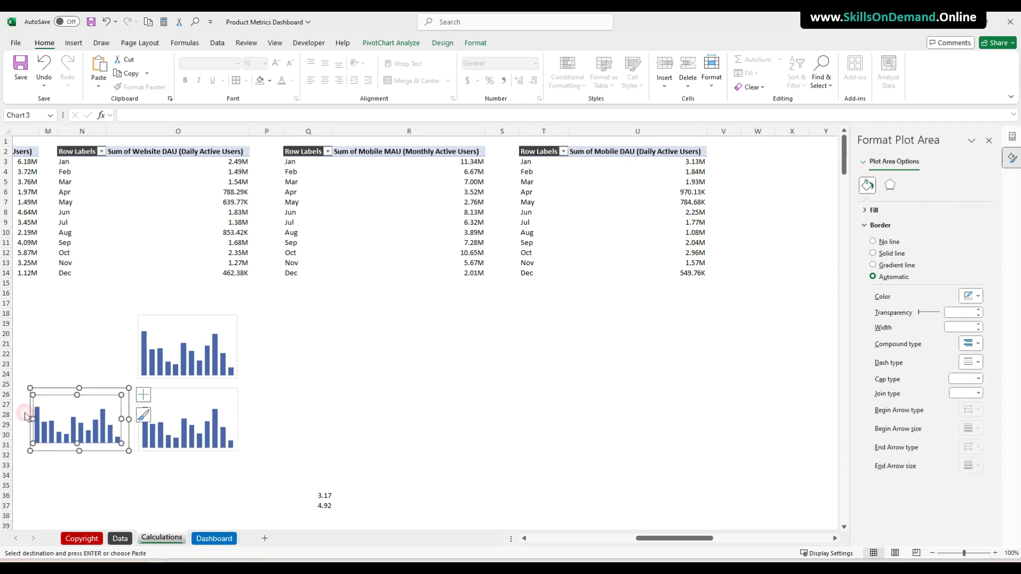
left_click_drag(121, 419, 128, 420)
left_click_drag(80, 442, 81, 452)
left_click(80, 475)
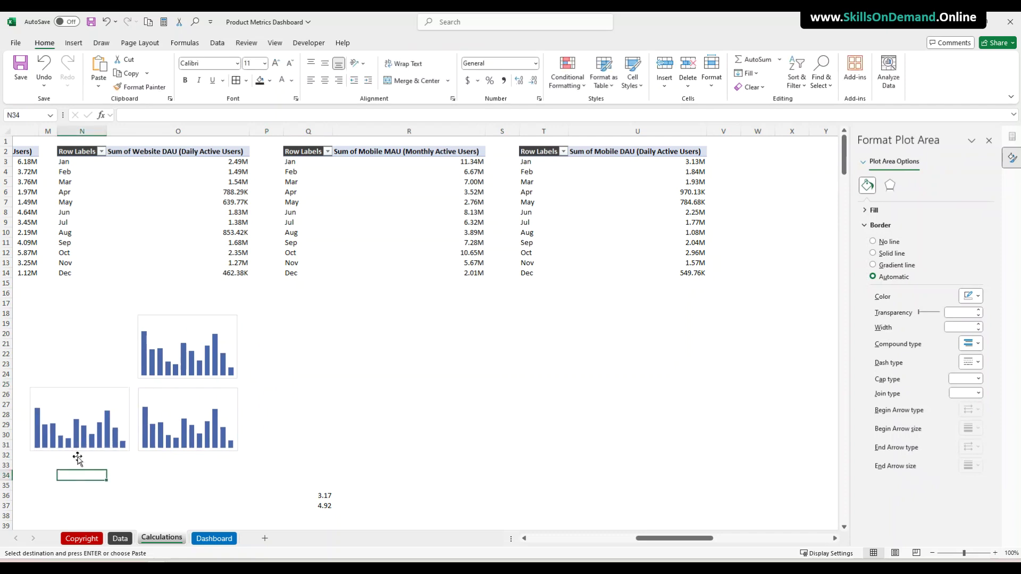
Move all three charts from the Calculations sheet to the empty area beside the cards on the Dashboard sheet
left_click(56, 387)
left_click(151, 325, "ctrl")
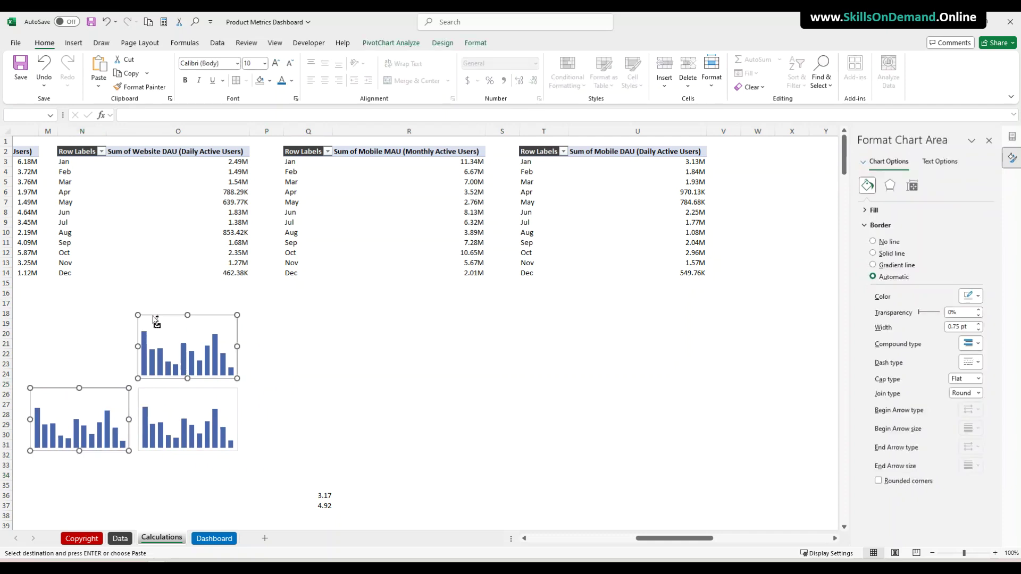
left_click(159, 401, "ctrl")
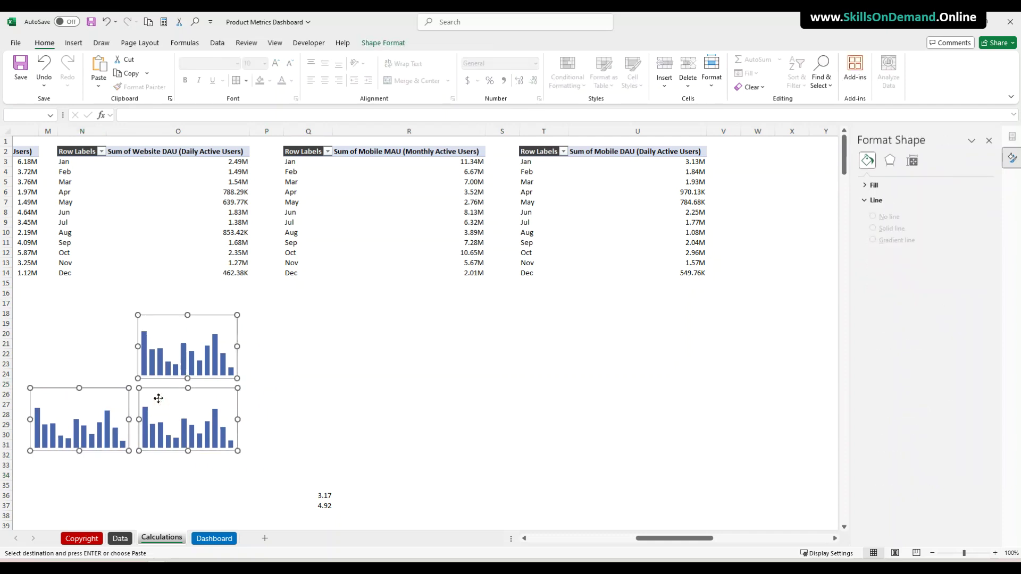
key("Delete")
left_click(216, 538)
left_click(446, 409)
key("ctrl+v")
left_click_drag(452, 477, 393, 331)
left_click(610, 291)
Place the Website DAU chart in the lower part of the Website DAU card
left_click(487, 257)
left_click_drag(487, 257, 234, 221)
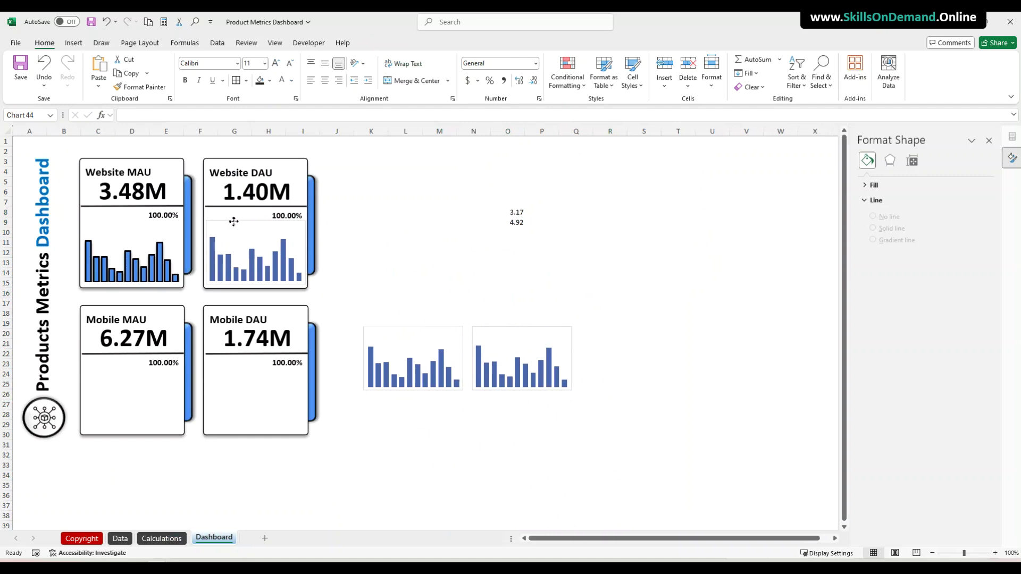
left_click_drag(234, 223, 234, 222)
left_click(406, 282)
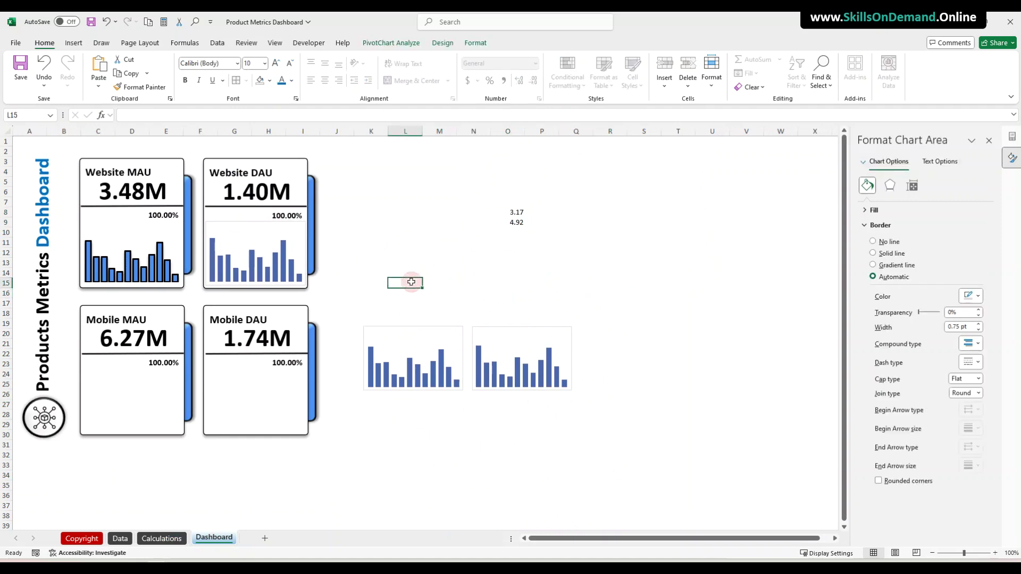
Place the Mobile MAU and Mobile DAU charts in the lower parts of their matching cards
left_click_drag(373, 328, 110, 369)
left_click_drag(495, 329, 228, 367)
left_click(425, 374)
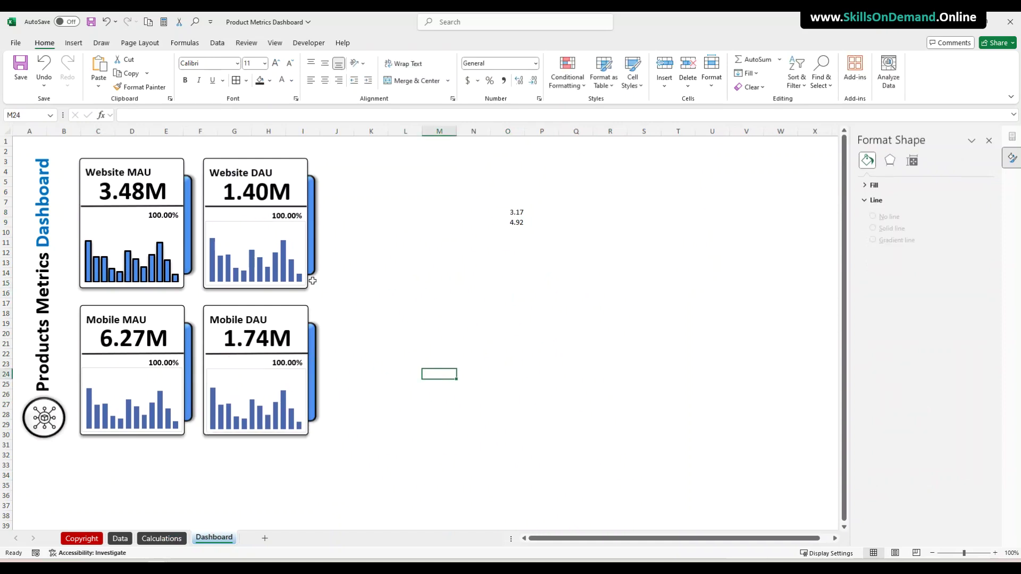
Give the columns of the Website DAU chart a black outline and an outer shadow
left_click(211, 276)
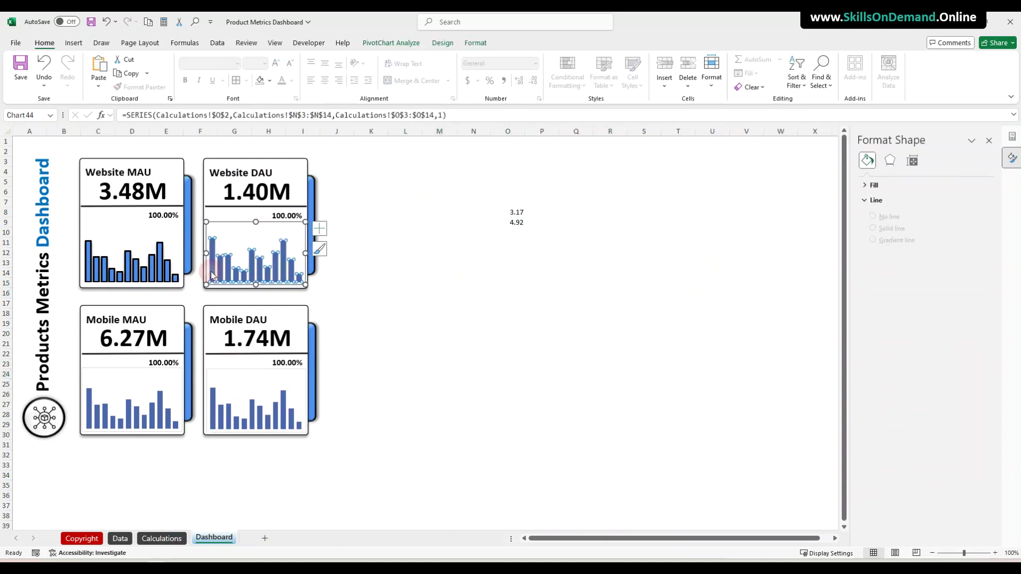
left_click(473, 48)
left_click(422, 76)
left_click(402, 77)
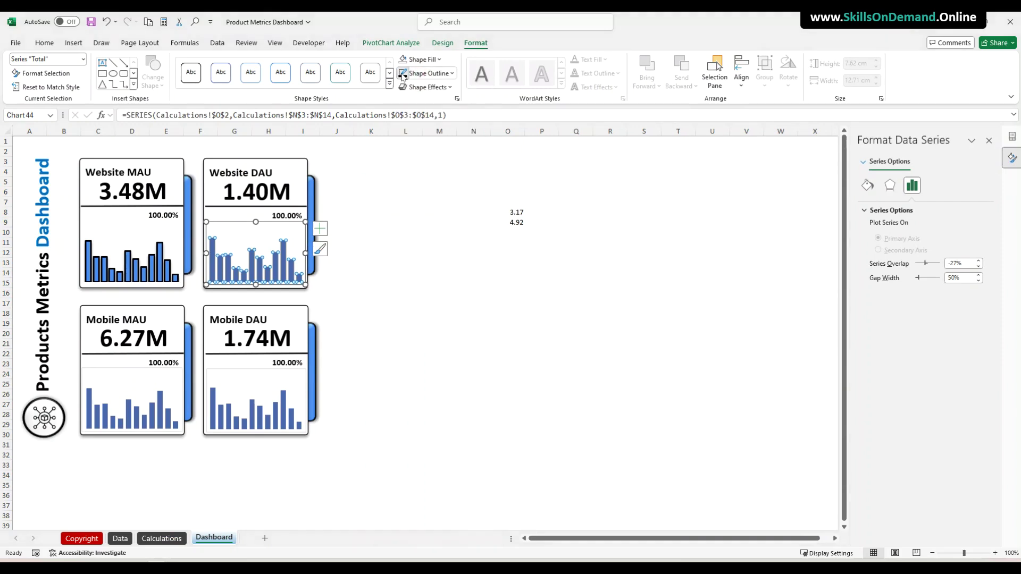
left_click(426, 87)
mouse_move(426, 130)
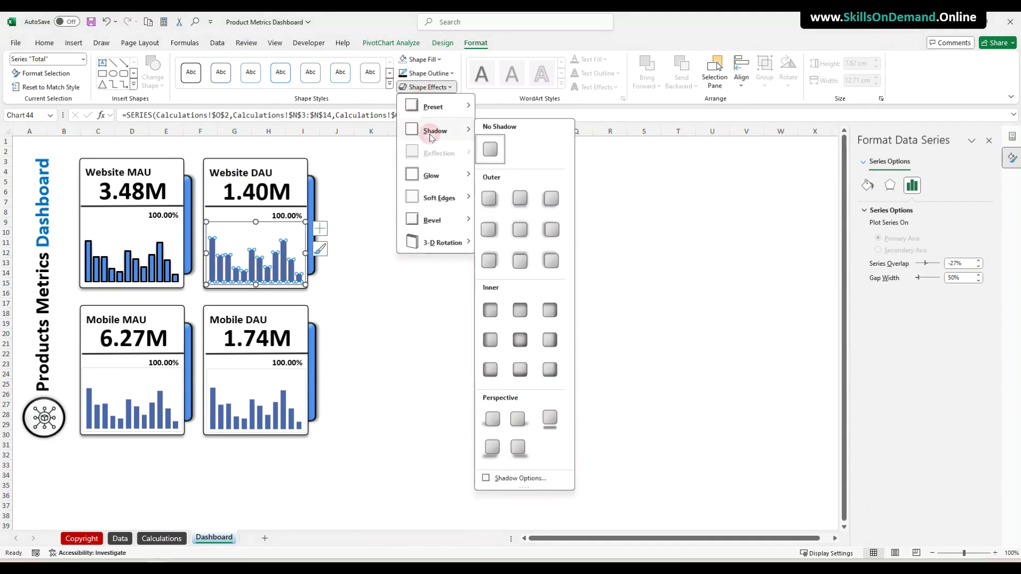
left_click(519, 200)
Fill the Website DAU columns with the recent light blue that matches the Website MAU columns, and thicken their outline
left_click(424, 59)
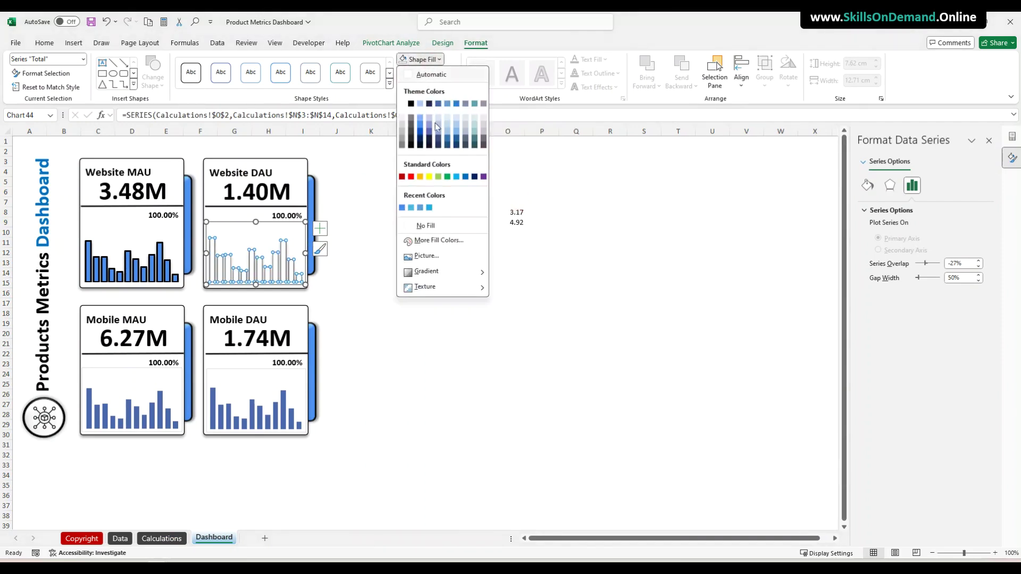
left_click(402, 208)
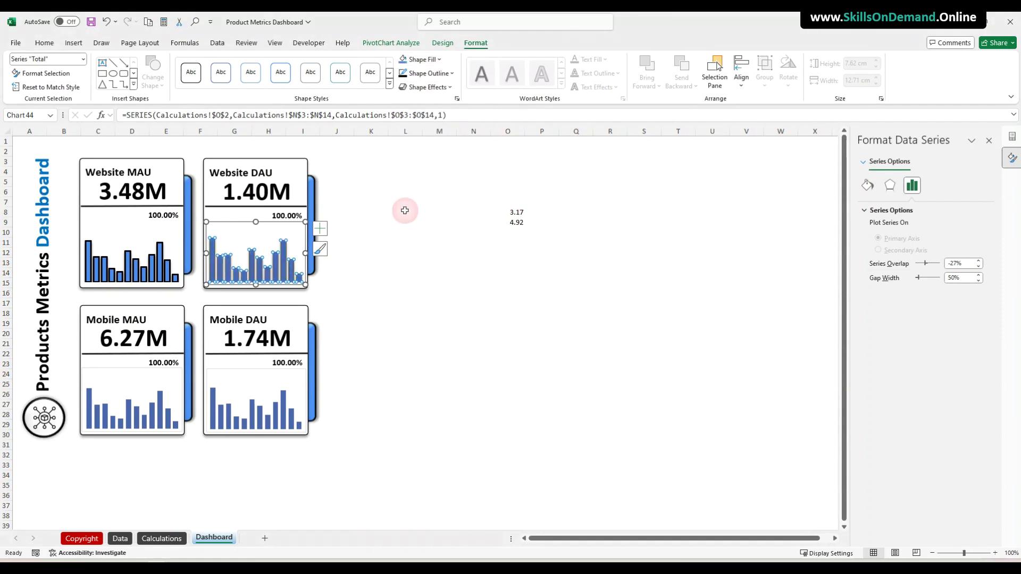
left_click(417, 74)
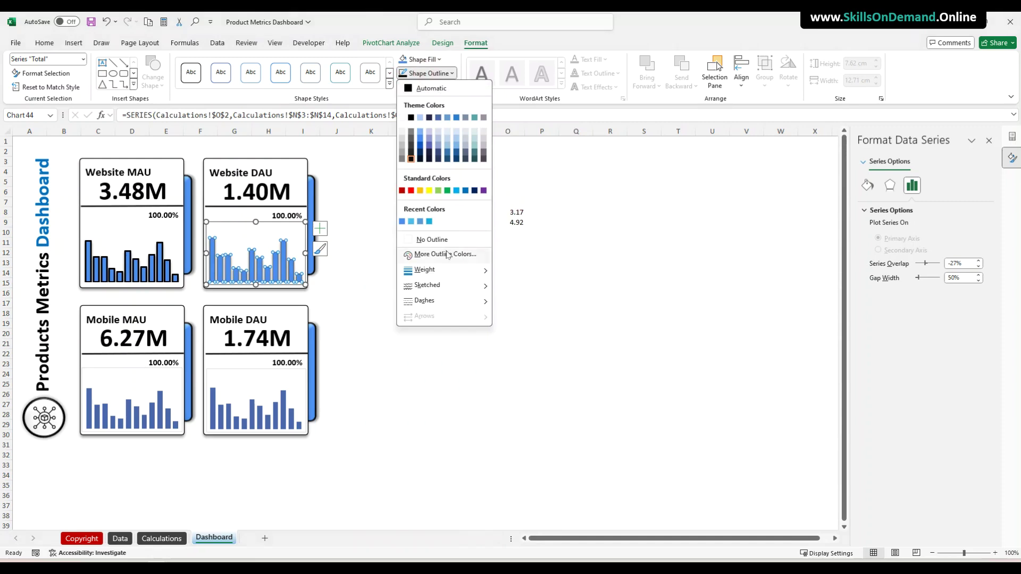
mouse_move(434, 270)
left_click(528, 342)
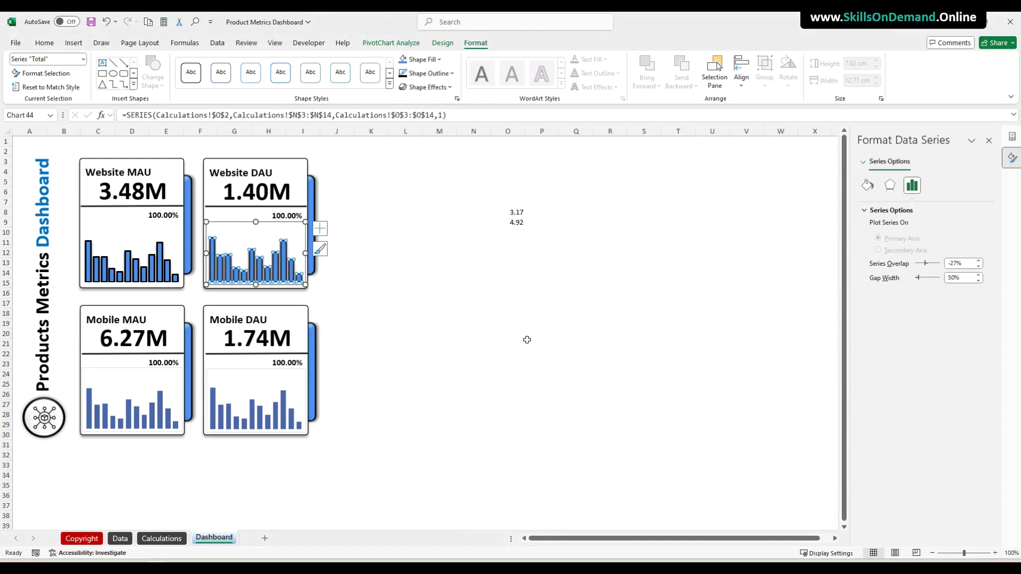
left_click(440, 333)
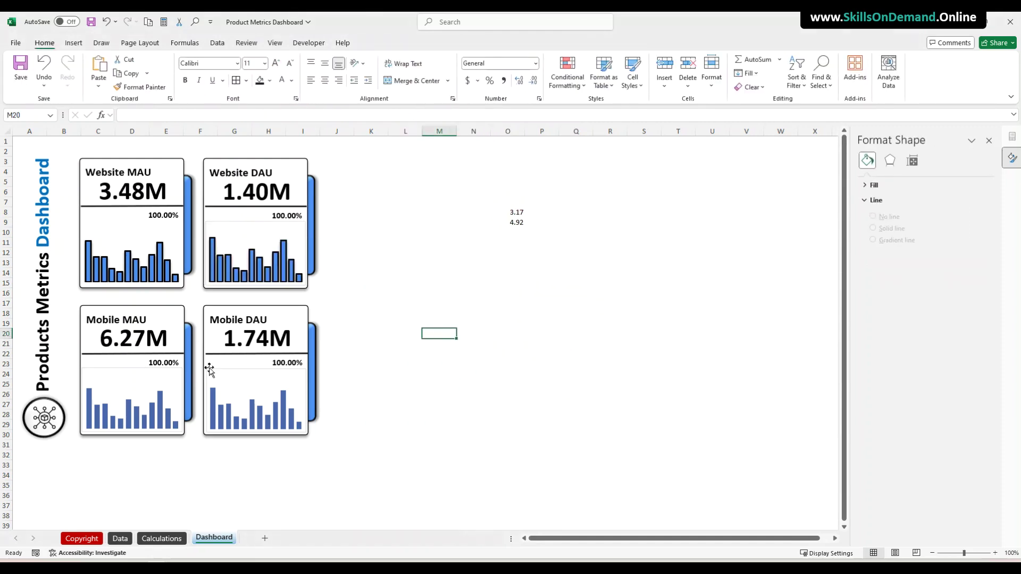
Thicken the outline of the Mobile MAU columns and fill them with the same recent light blue
left_click(91, 409)
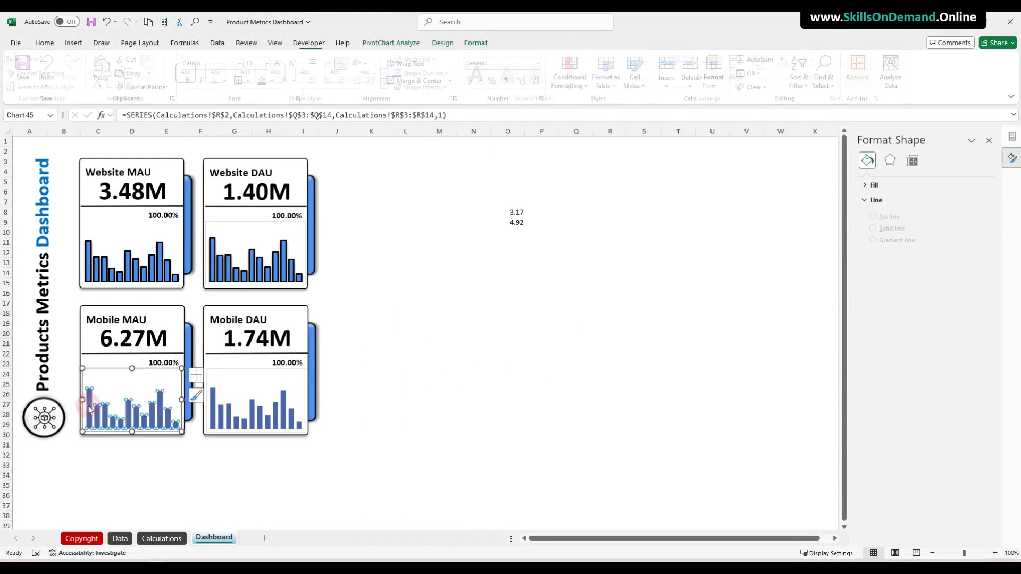
left_click(422, 75)
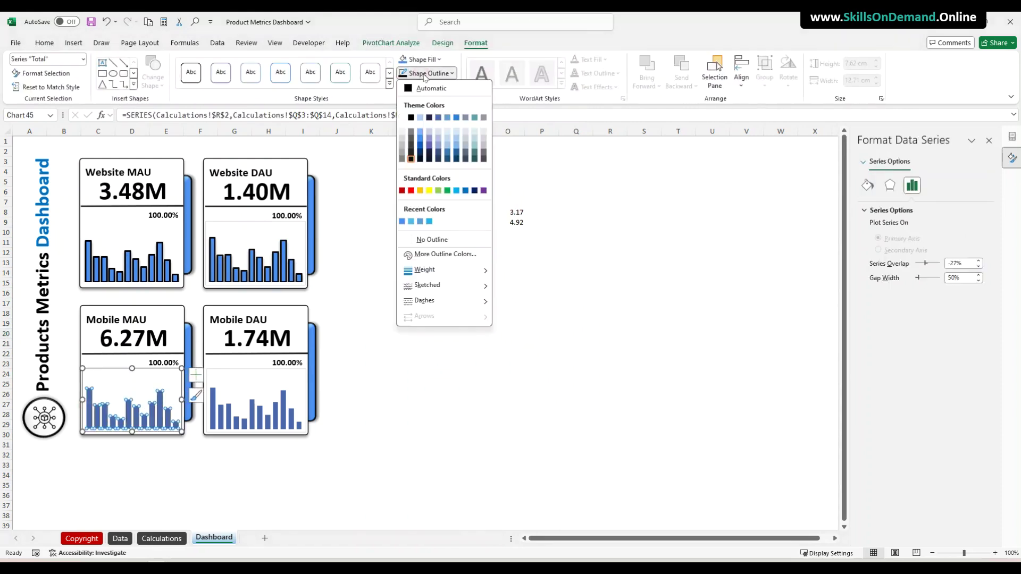
mouse_move(448, 269)
left_click(529, 347)
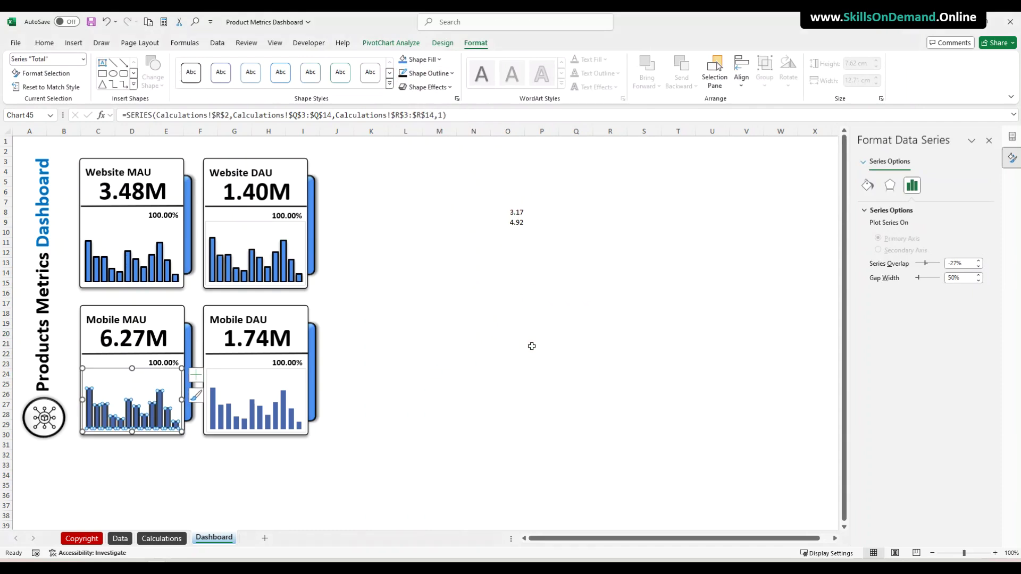
left_click(426, 59)
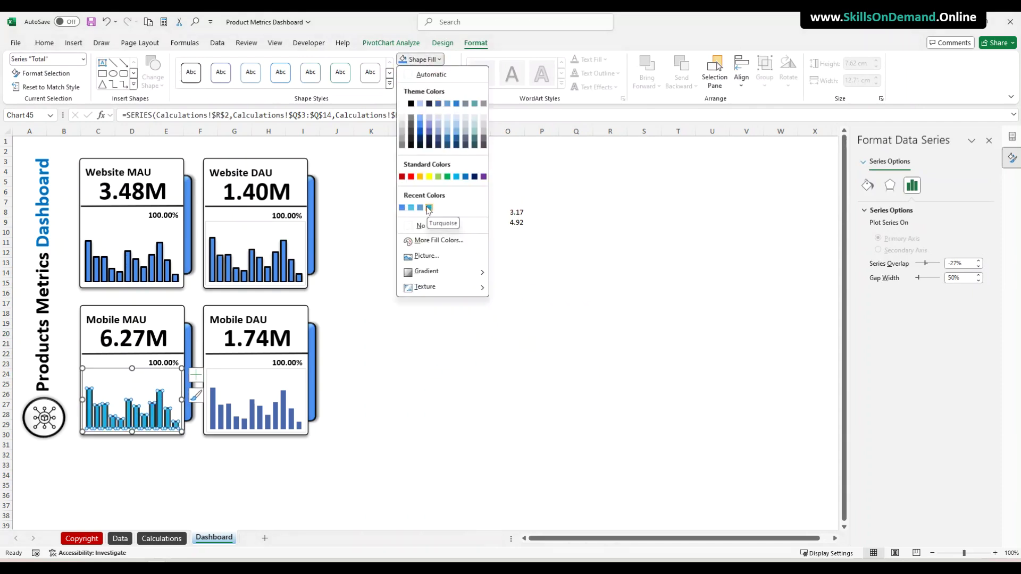
left_click(402, 208)
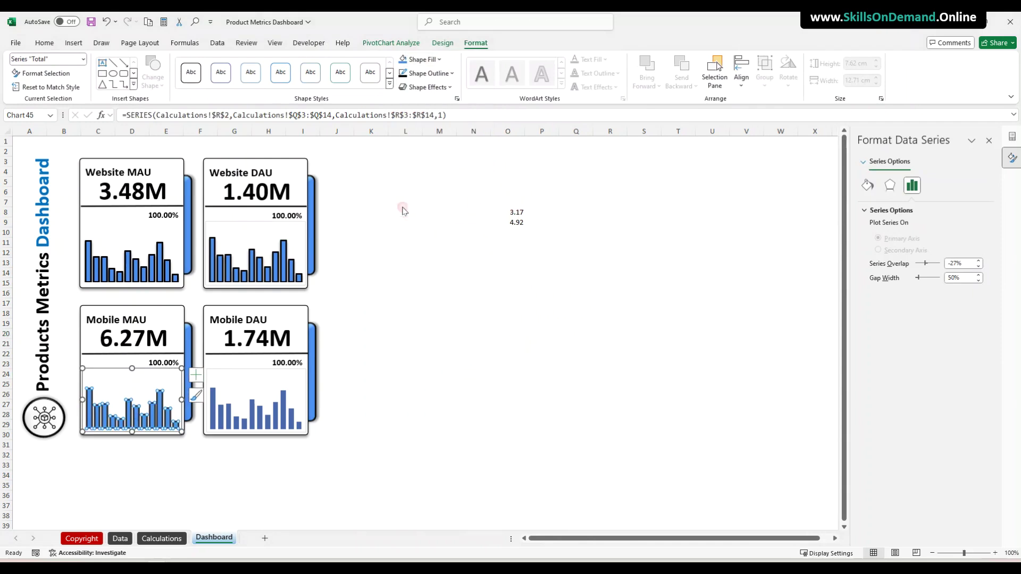
Thicken the outline of the Mobile DAU columns and add an outer shadow to them
left_click(215, 408)
left_click(215, 408)
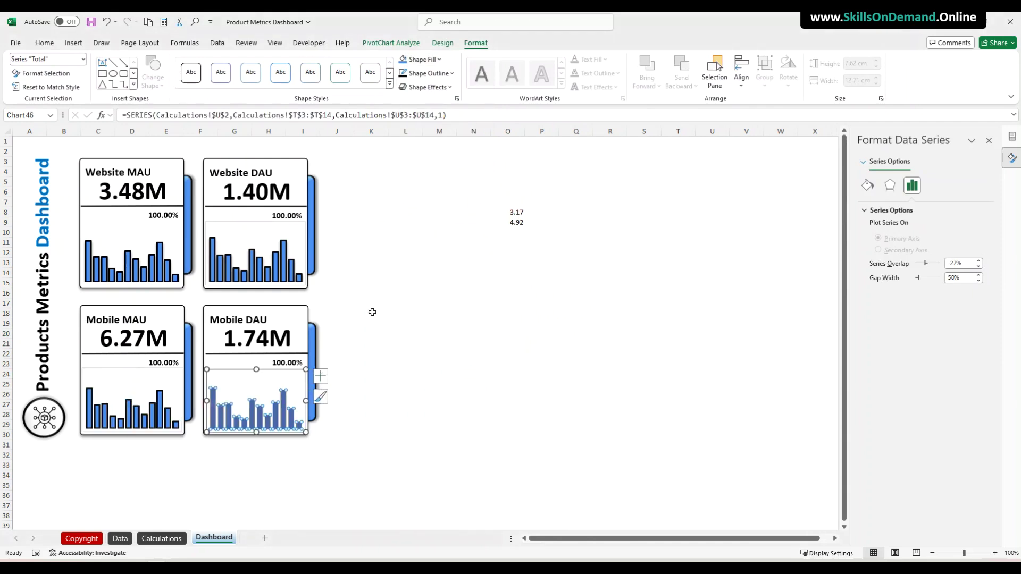
left_click(402, 74)
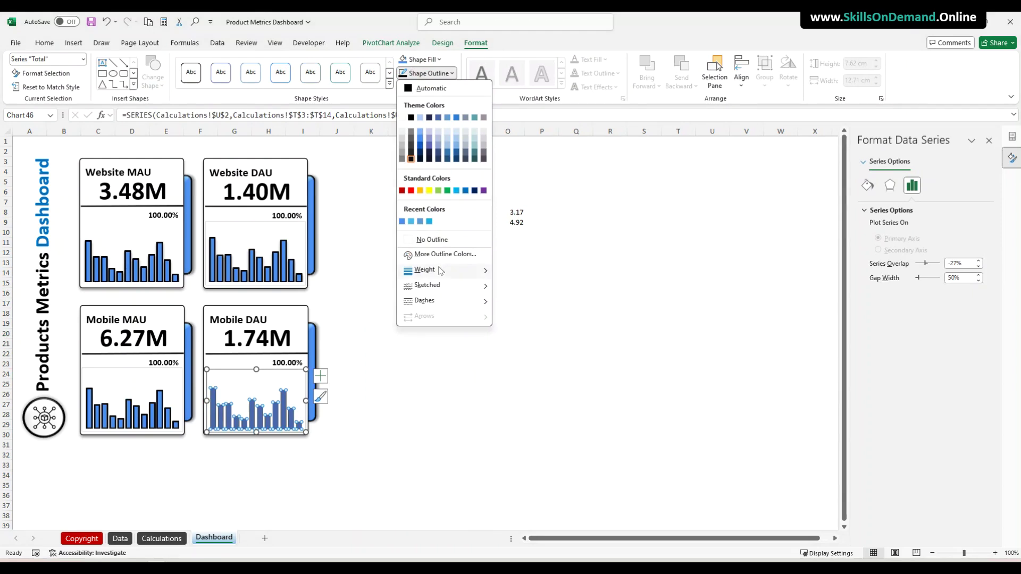
mouse_move(478, 273)
left_click(531, 341)
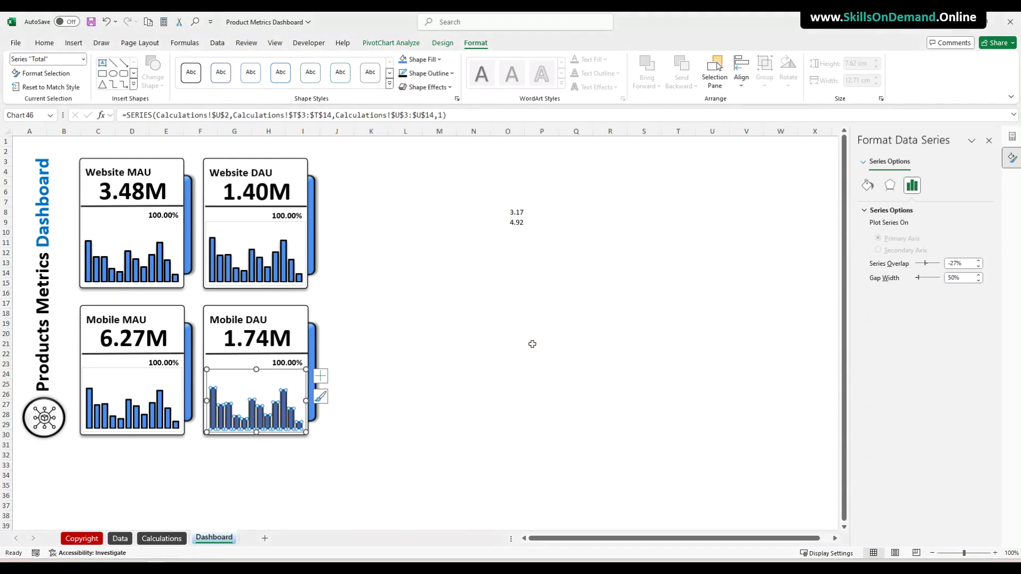
left_click(437, 88)
mouse_move(434, 129)
left_click(518, 198)
left_click(469, 232)
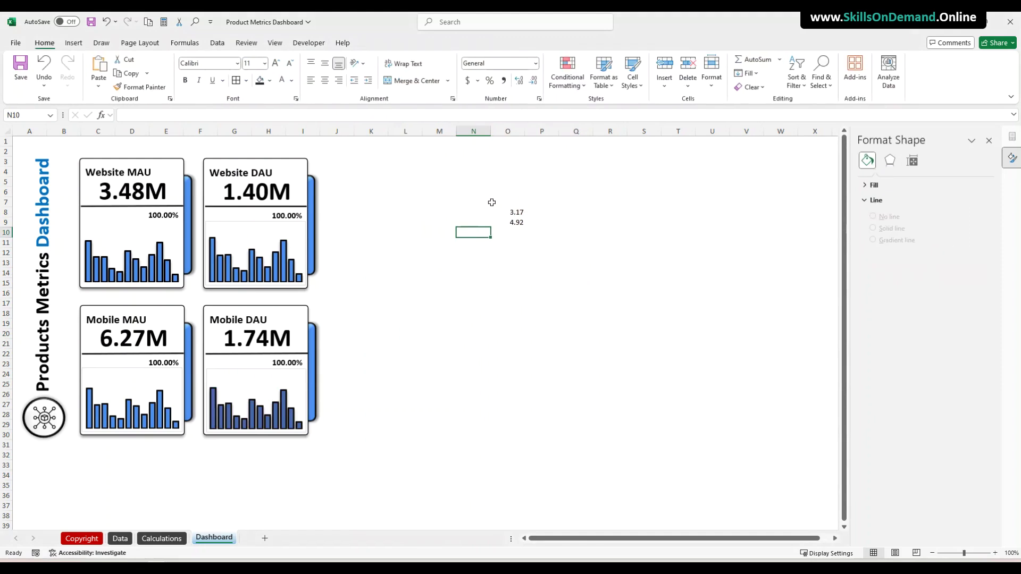
Fill the Mobile DAU columns with the same recent light blue as the other three charts
left_click(257, 405)
left_click(423, 59)
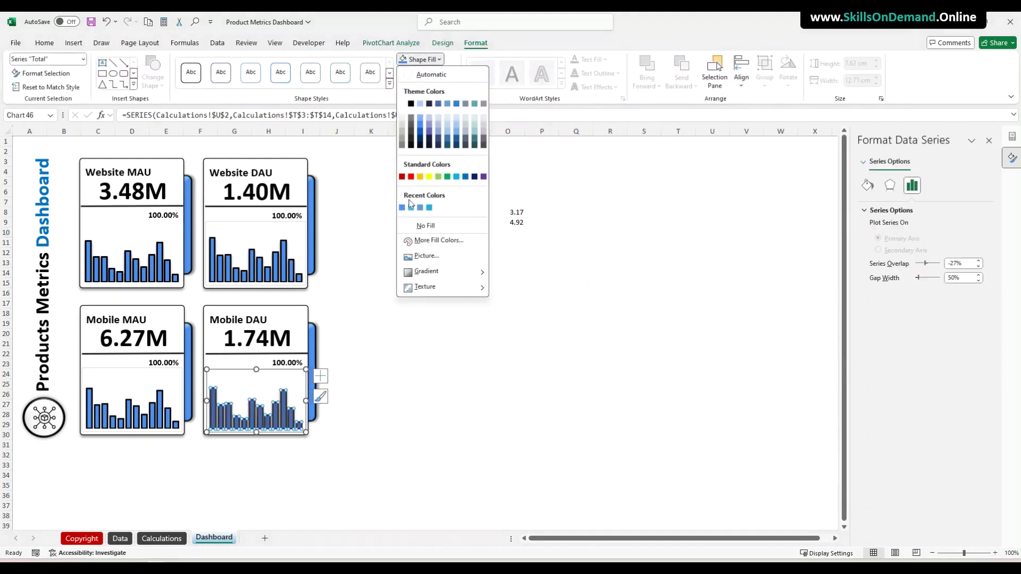
left_click(403, 209)
left_click(411, 243)
left_click(398, 282)
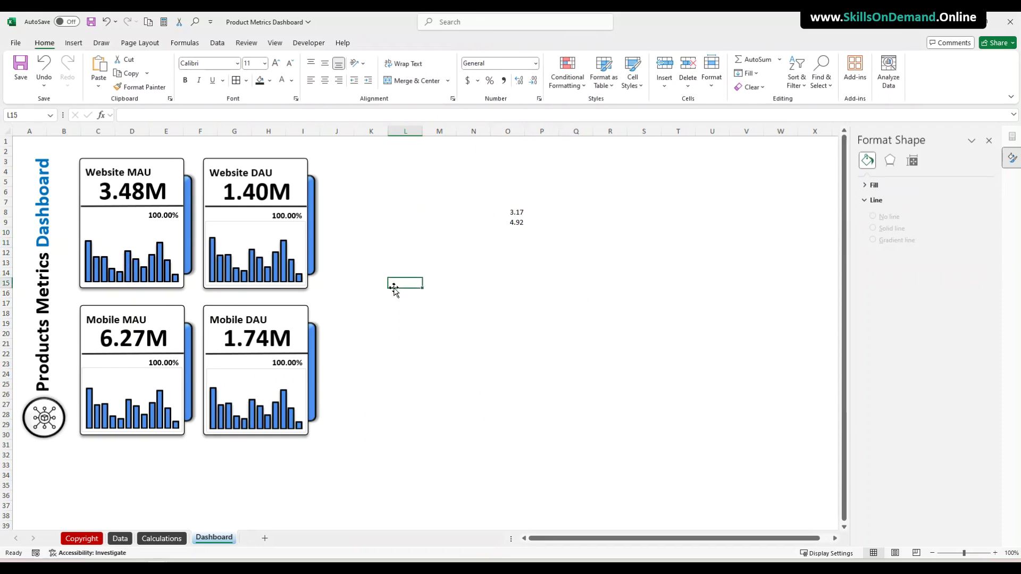
Copy the hex code of the font color used for the word "Dashboard" in the vertical title
left_click(131, 269)
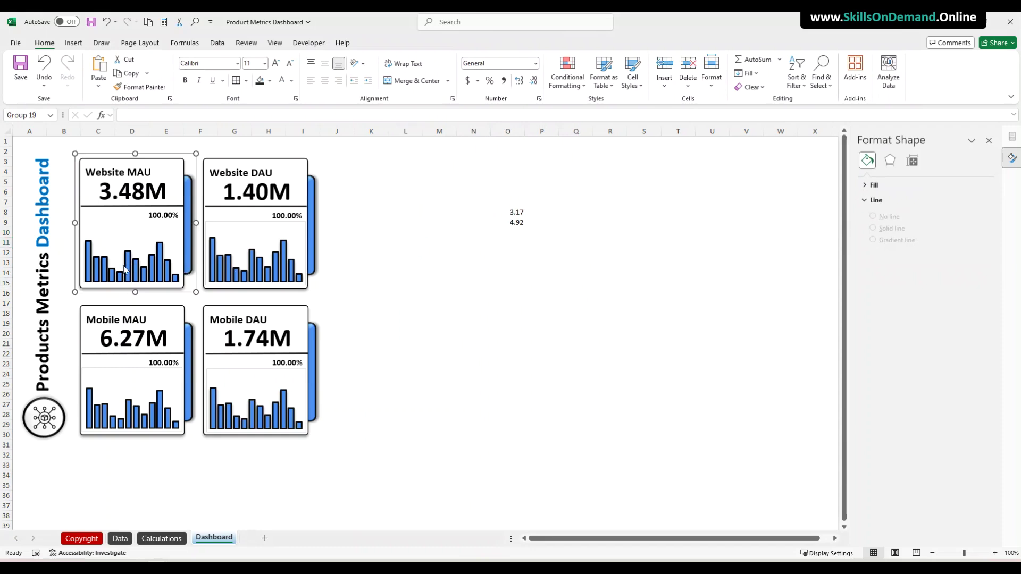
left_click(130, 268)
left_click_drag(48, 245, 42, 157)
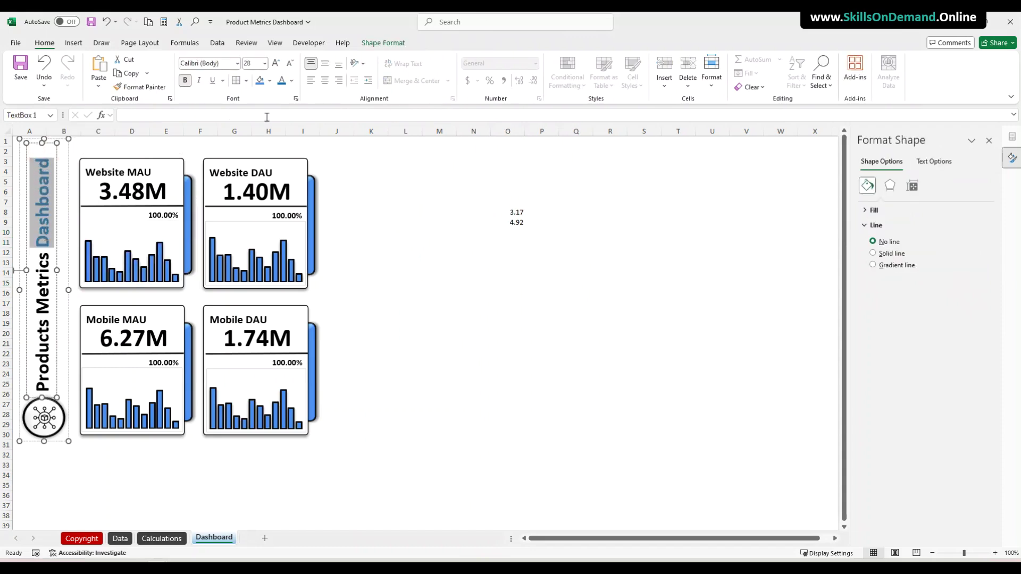
left_click(291, 82)
left_click(313, 247)
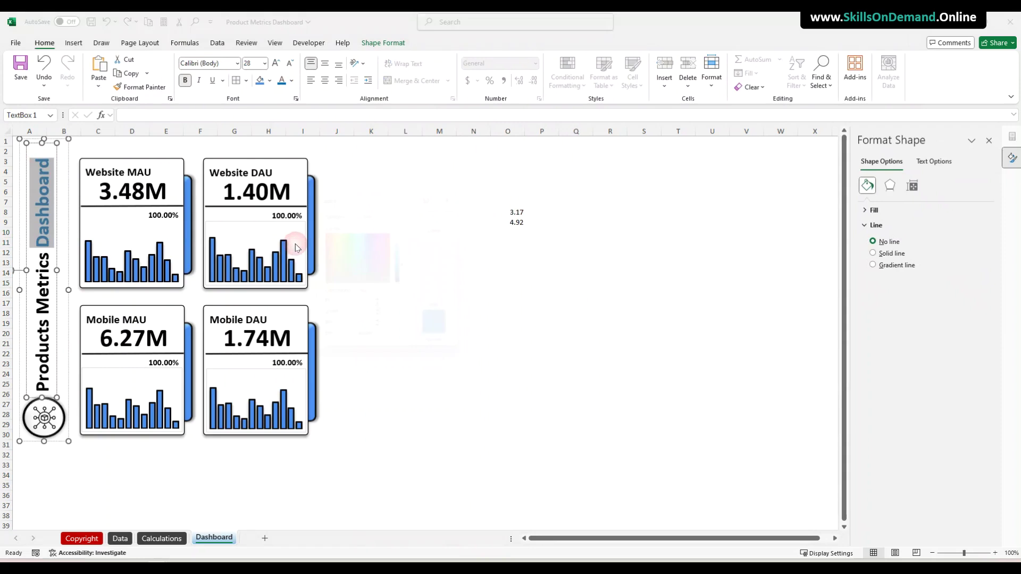
left_click_drag(376, 343, 338, 342)
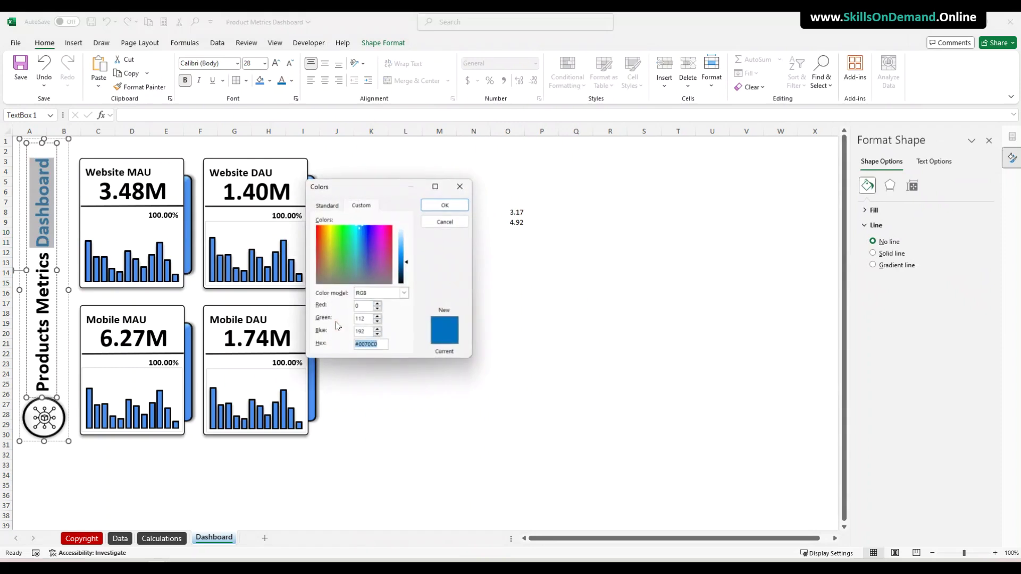
left_click(460, 187)
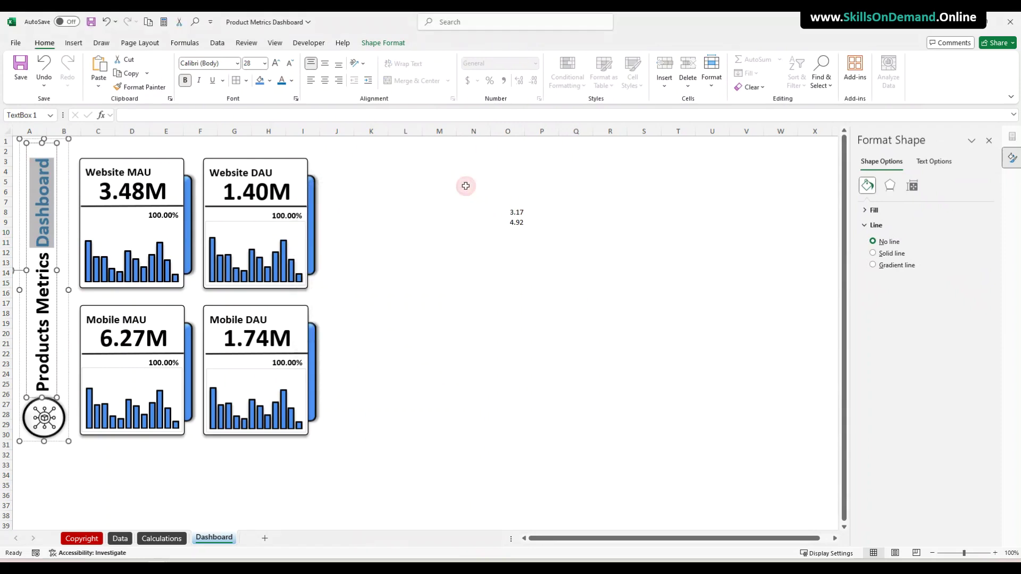
Try the title's blue #0070C0 as a custom fill color for the Website MAU columns
left_click(159, 260)
double_click(159, 261)
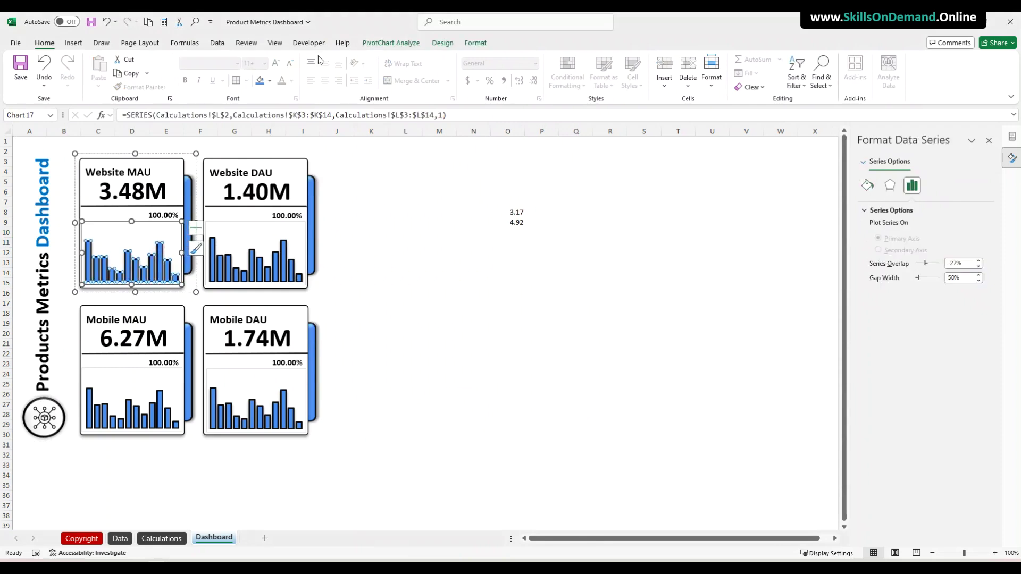
left_click(476, 43)
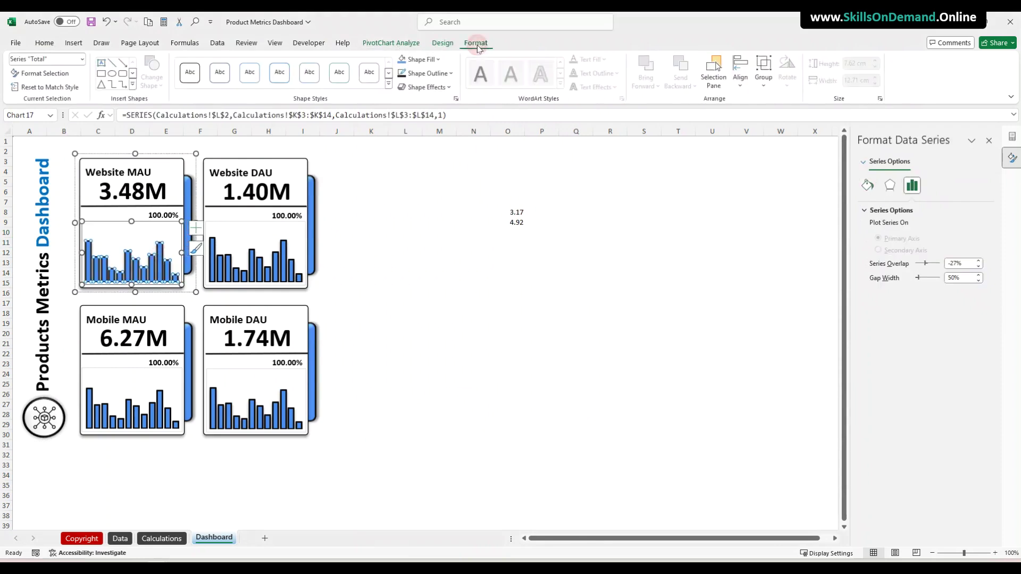
left_click(439, 59)
left_click(439, 240)
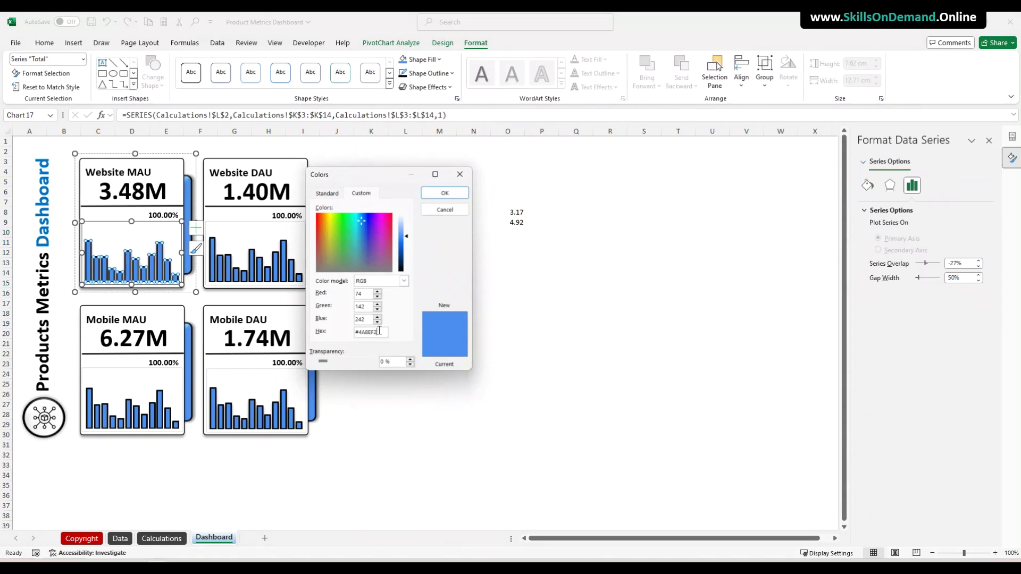
left_click(441, 193)
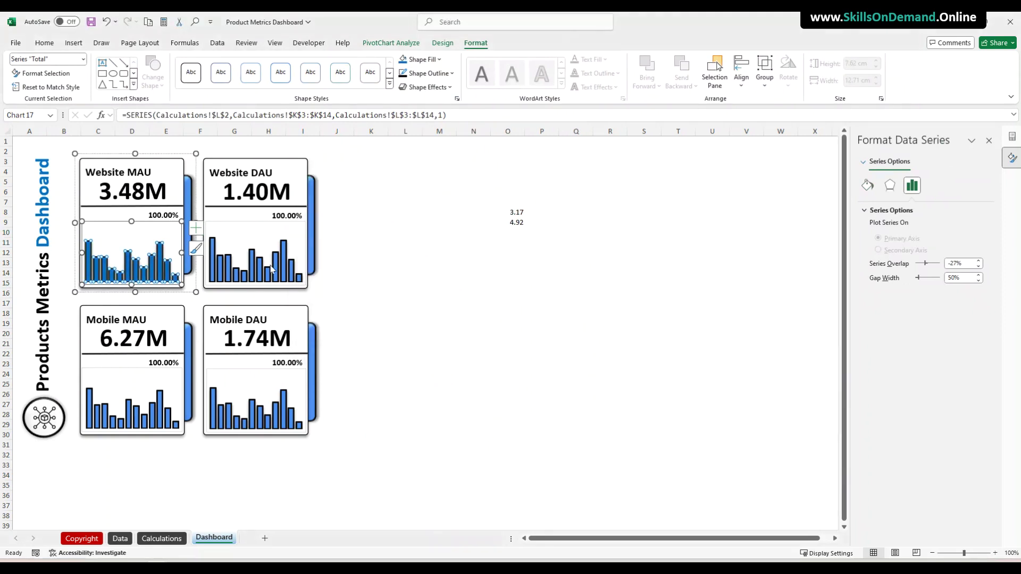
left_click(357, 274)
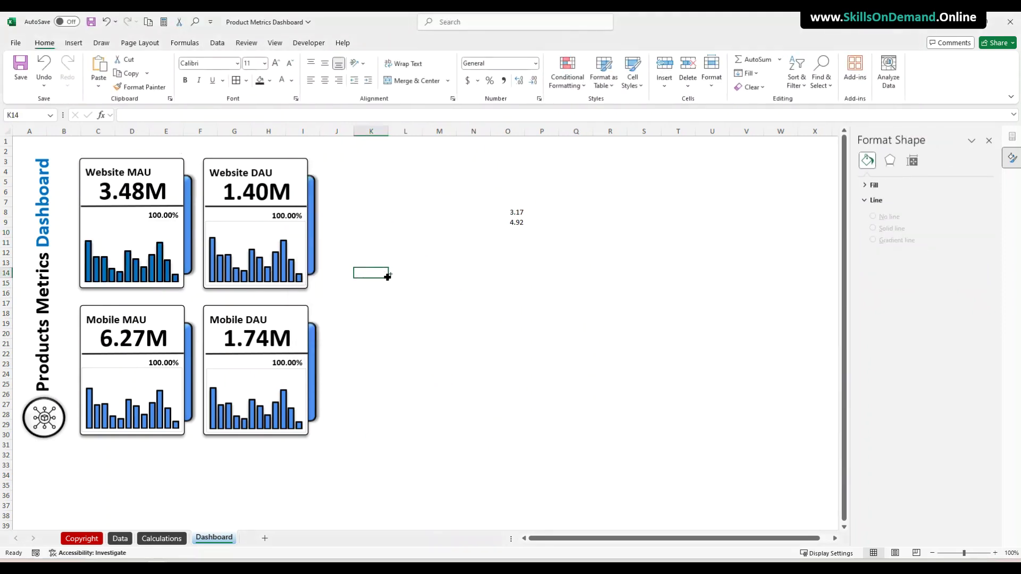
Undo the last fill color change on the Website MAU columns
key("ctrl+z")
left_click(405, 272)
left_click(387, 342)
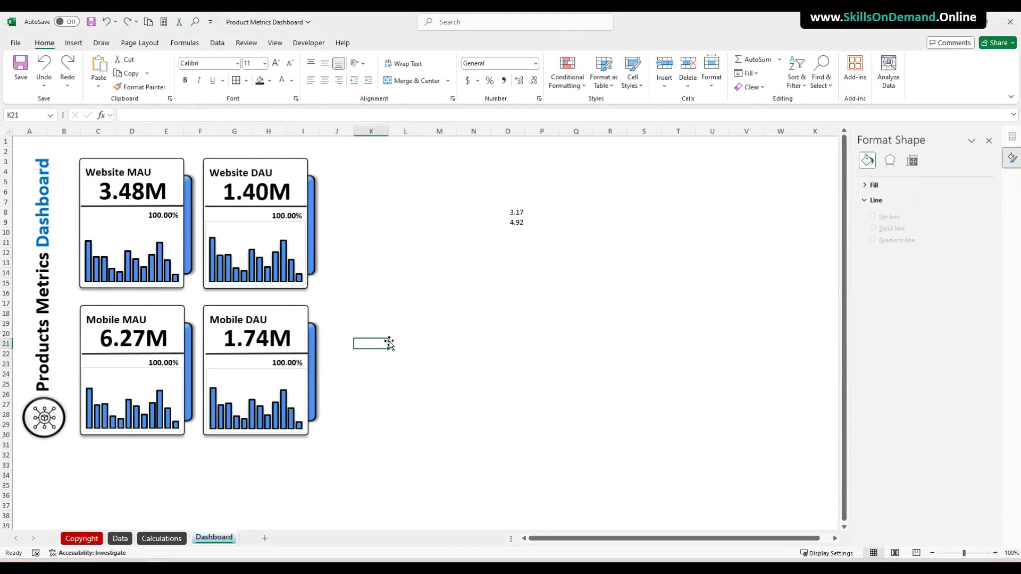
left_click(446, 302)
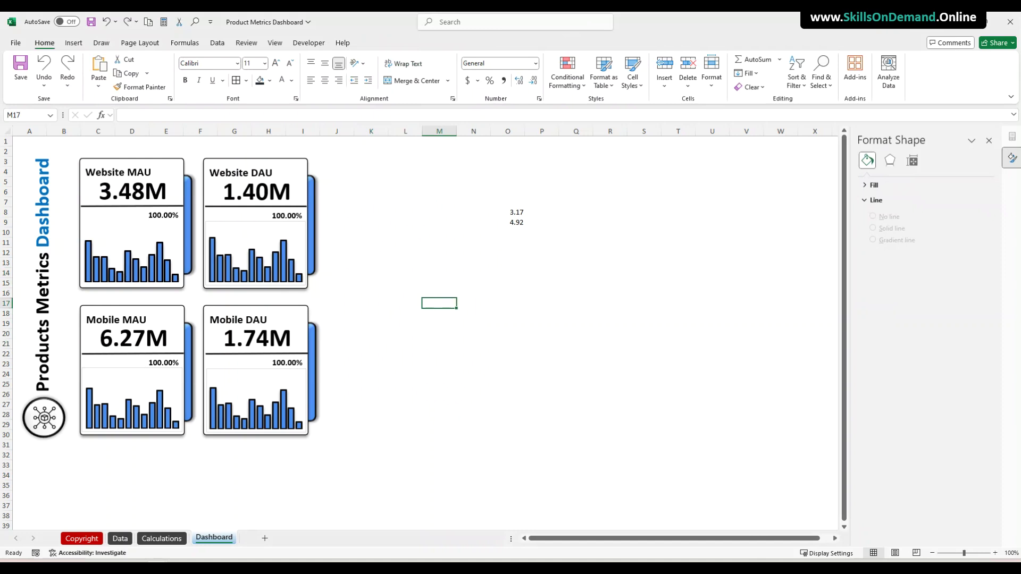
Remove the chart area outline from the Website DAU and Mobile DAU charts
left_click(228, 222)
left_click(475, 43)
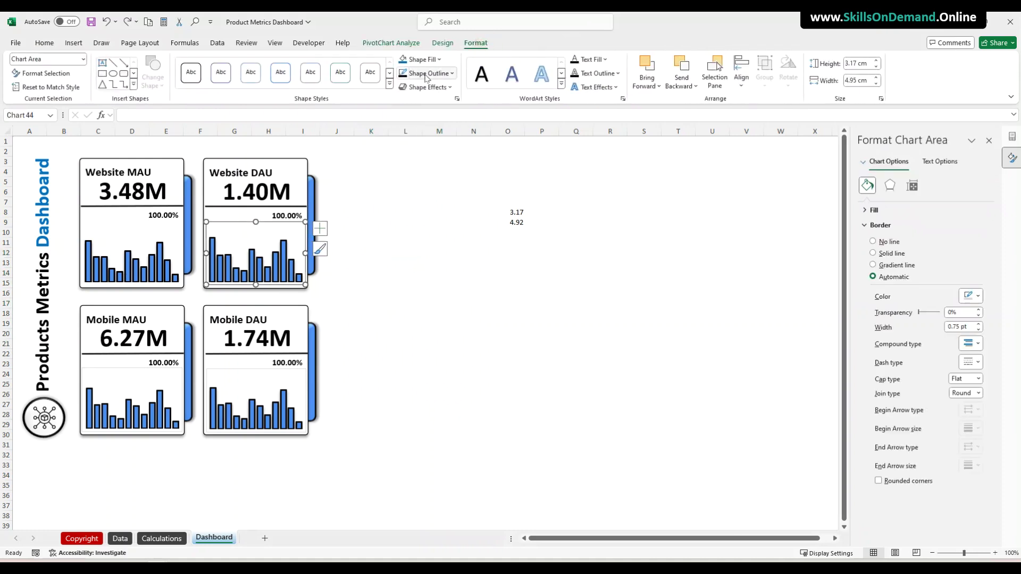
left_click(427, 72)
left_click(432, 239)
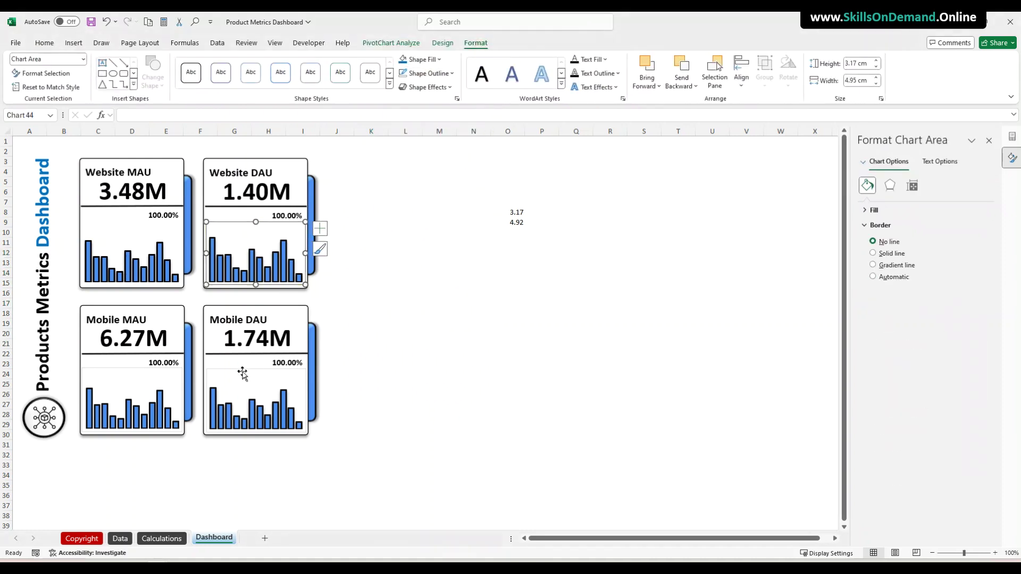
left_click(228, 375)
left_click(425, 73)
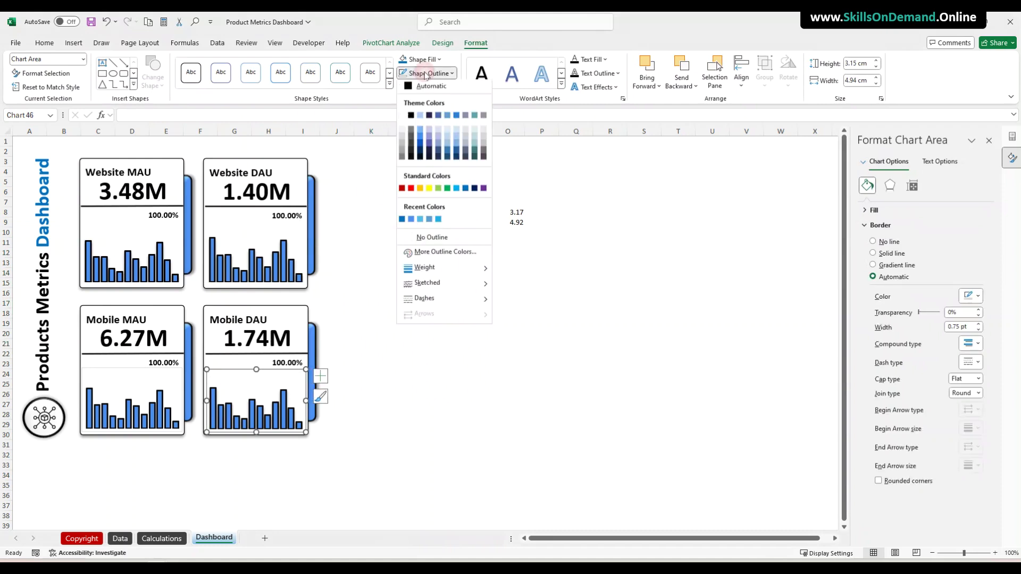
left_click(423, 241)
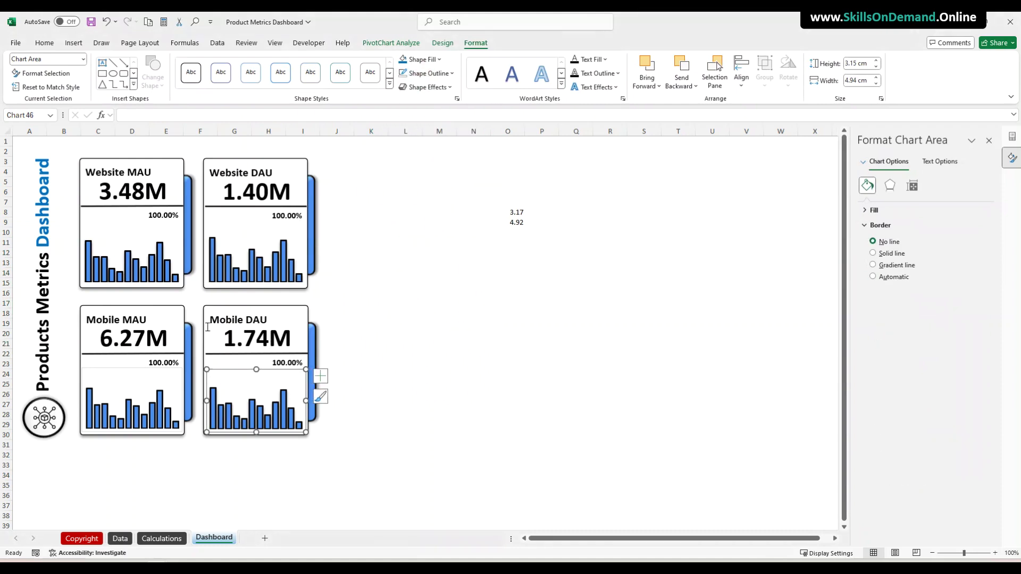
Remove the chart area outline from the Mobile MAU chart
left_click(114, 367)
left_click(428, 73)
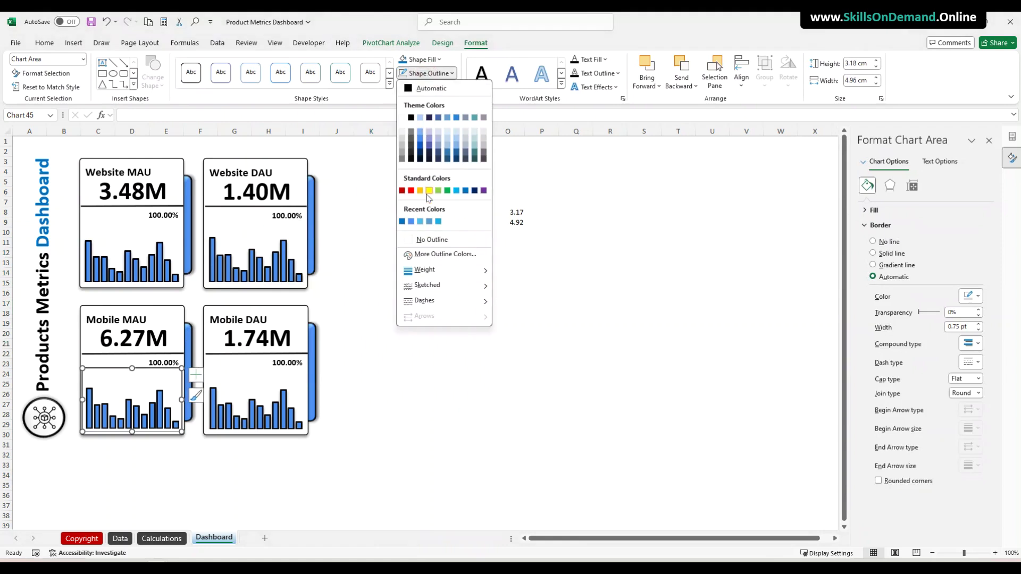
left_click(423, 240)
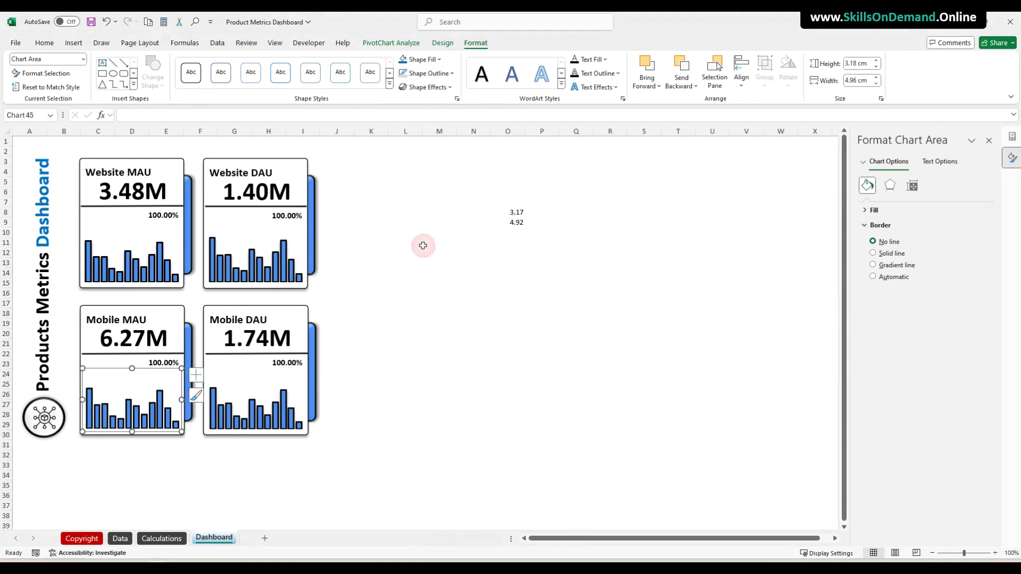
left_click(372, 272)
Group the Mobile MAU card's chart, percentage, total, title, divider line and white background, without the blue accent shape
left_click(101, 372)
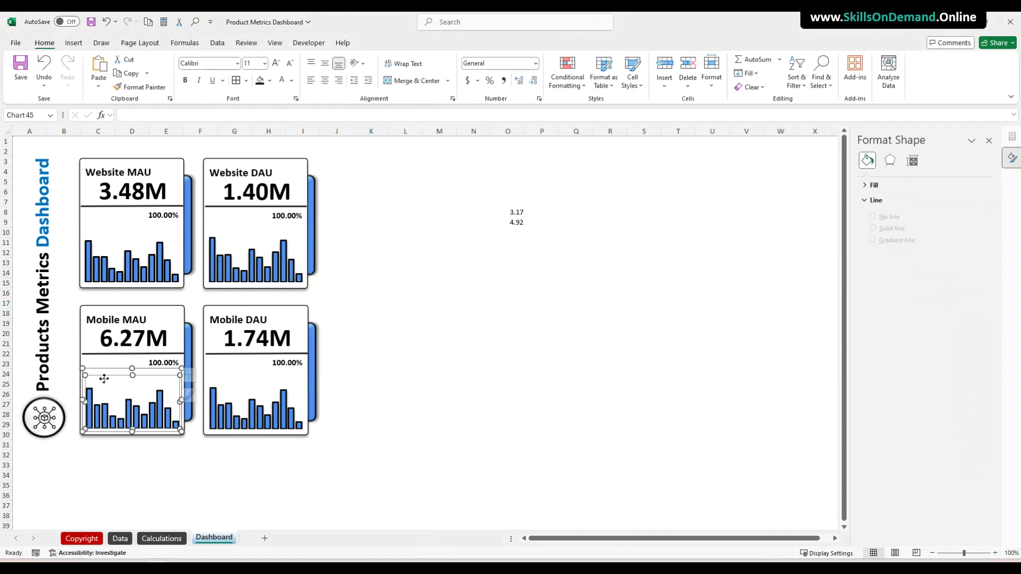
left_click(111, 372)
left_click(160, 363, "shift")
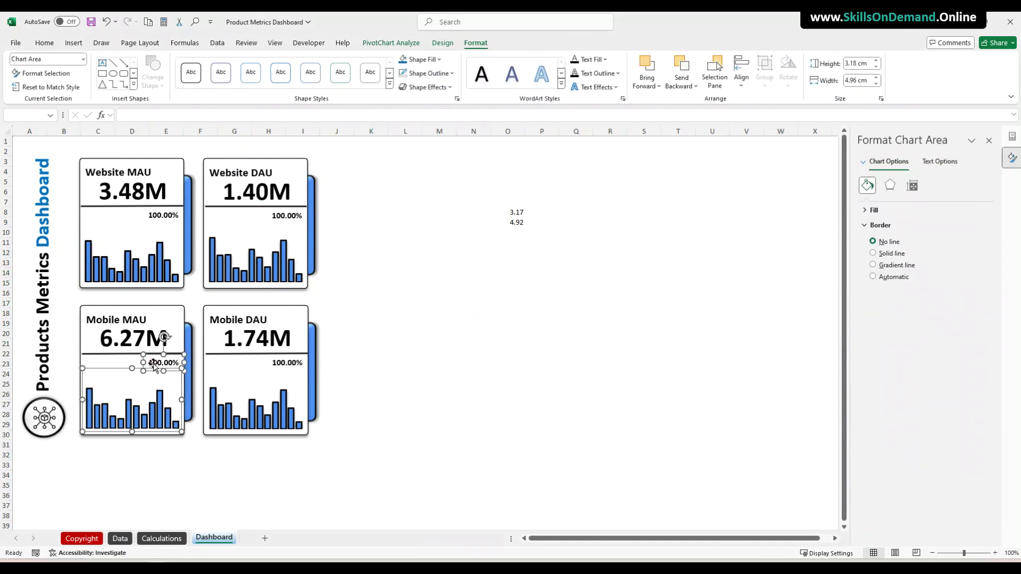
left_click(117, 340, "shift")
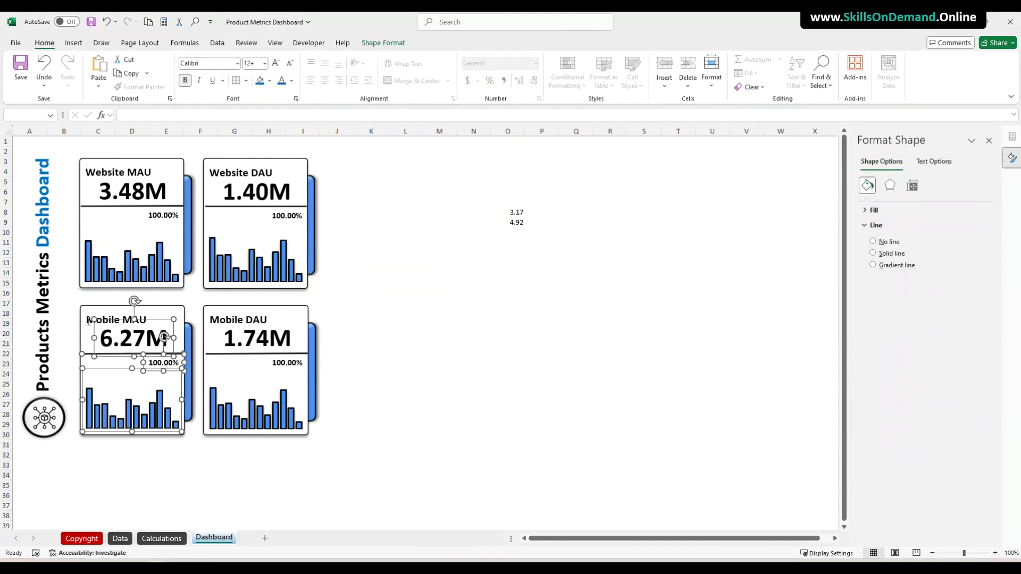
left_click(89, 321, "shift")
right_click(89, 341)
mouse_move(149, 192)
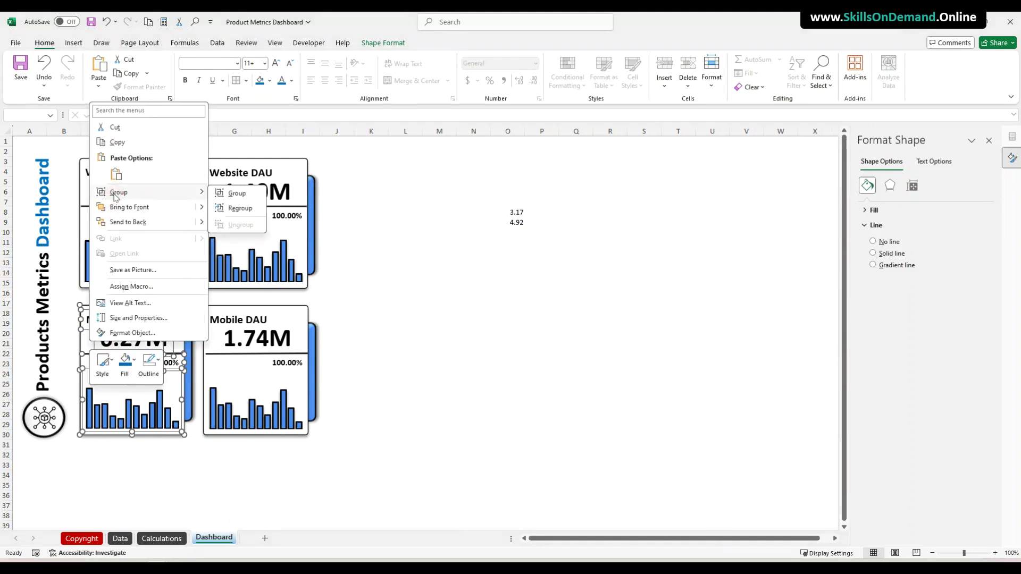
left_click(234, 194)
left_click(397, 325)
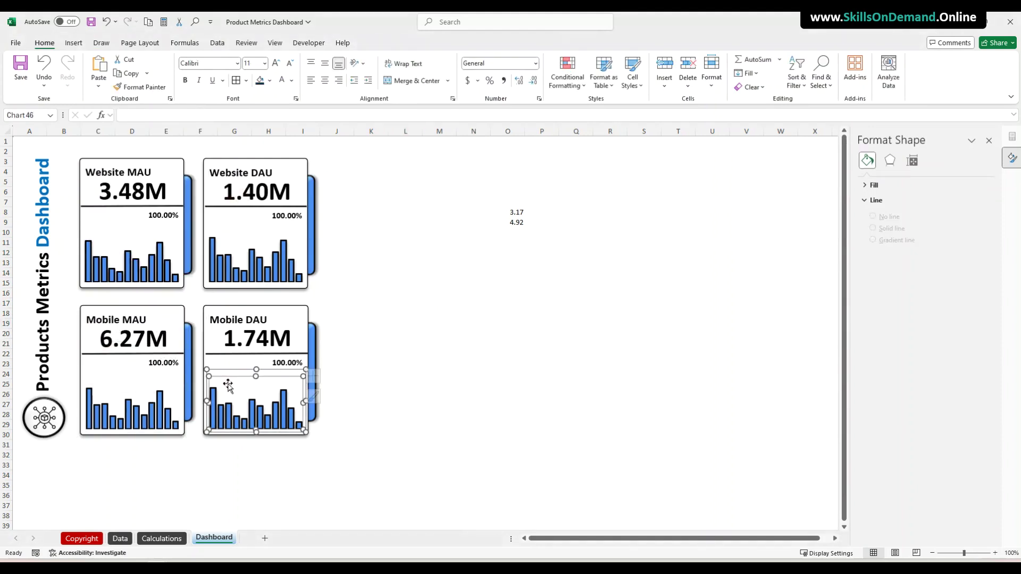
Group the Mobile DAU card's chart, percentage, total, title, divider line and white background, without the blue accent shape
left_click(225, 382)
left_click(282, 361)
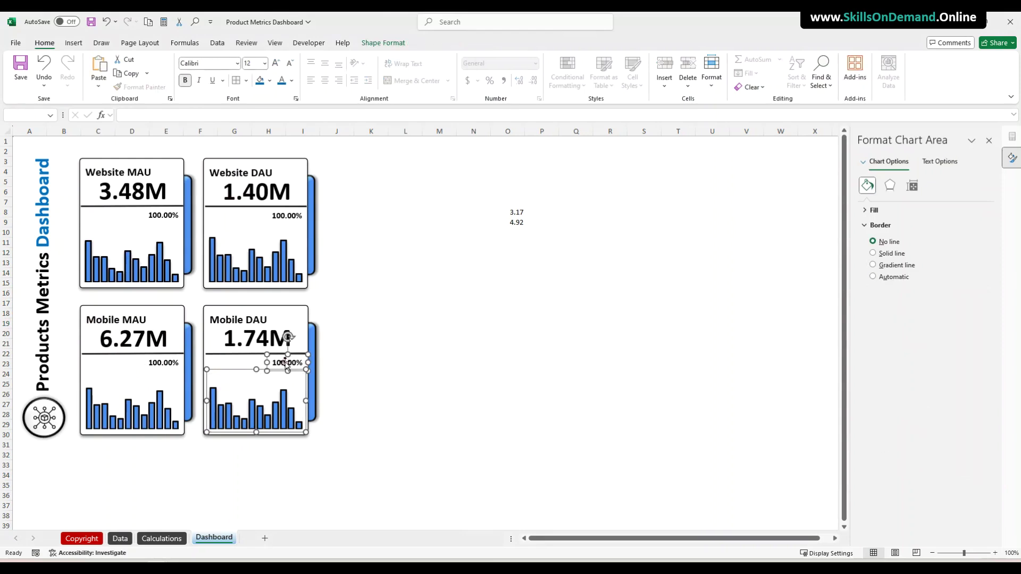
left_click(234, 343, "shift")
left_click(212, 325, "shift")
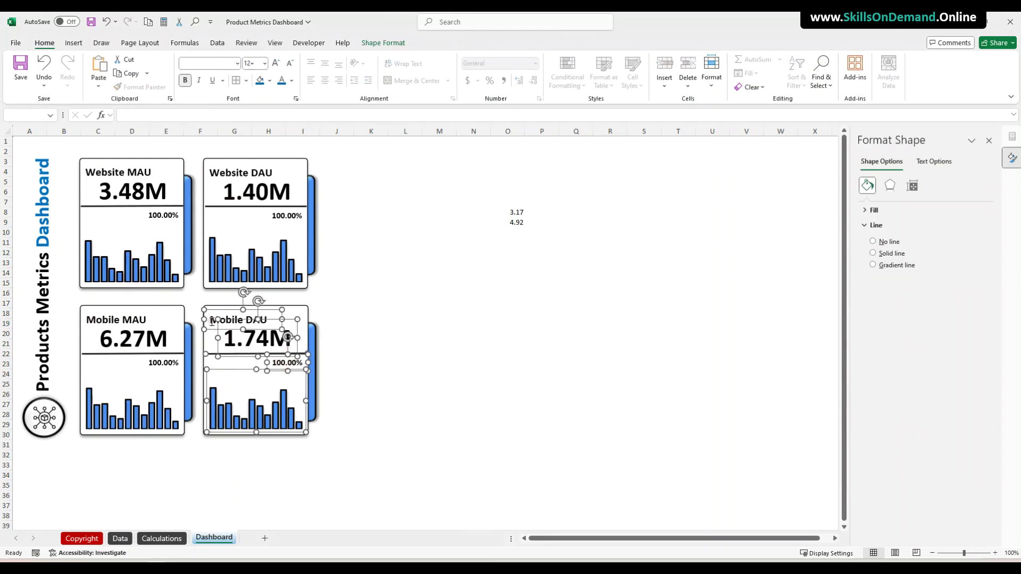
left_click(210, 340, "shift")
right_click(210, 340)
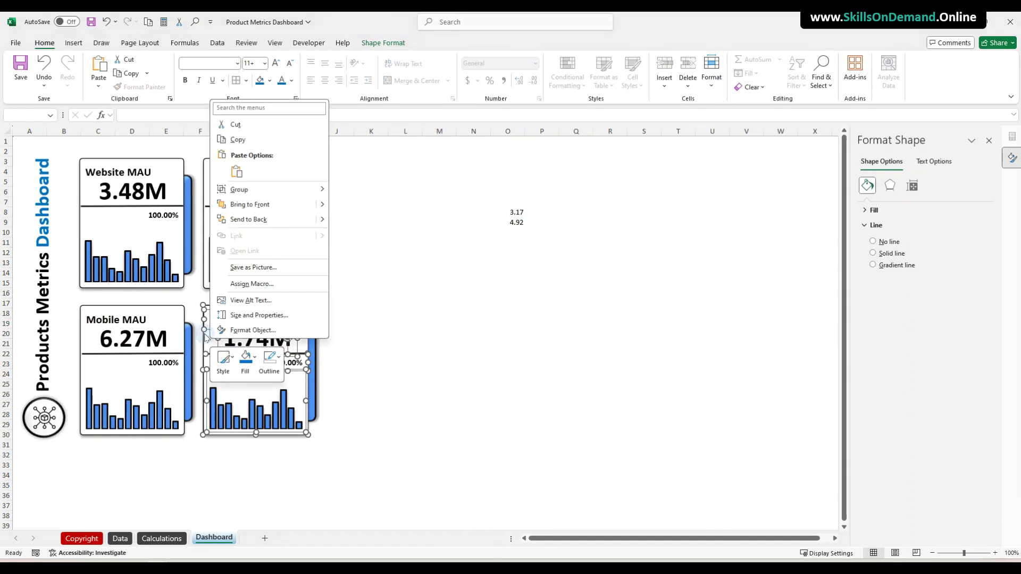
mouse_move(250, 190)
left_click(351, 191)
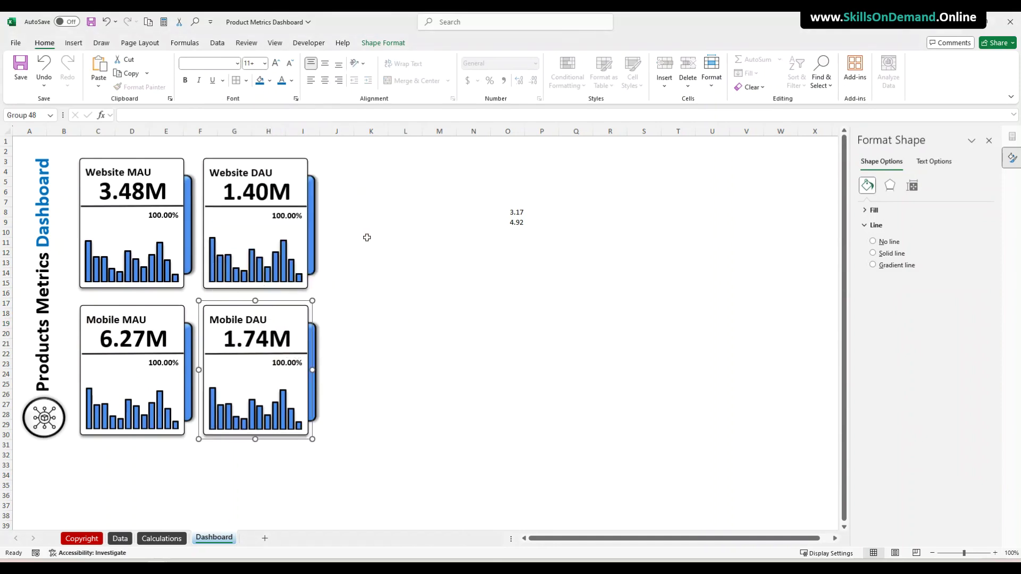
left_click(365, 247)
Group all Website DAU card elements, including the chart, text boxes, divider line, white background and blue accent shape
left_click(242, 227)
left_click(240, 223)
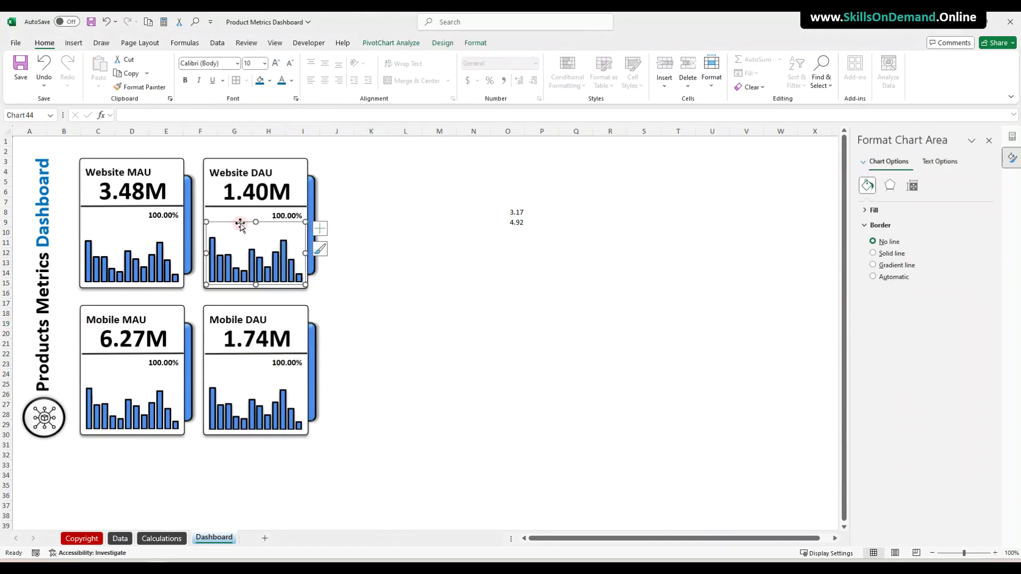
left_click(281, 215)
left_click(235, 196, "ctrl")
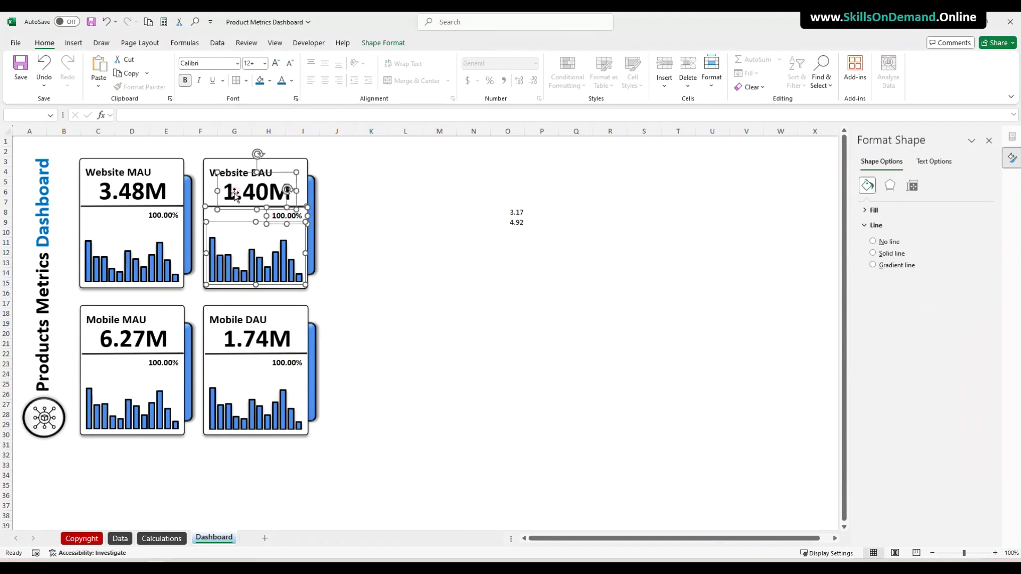
left_click(213, 174, "ctrl")
left_click(215, 198, "ctrl")
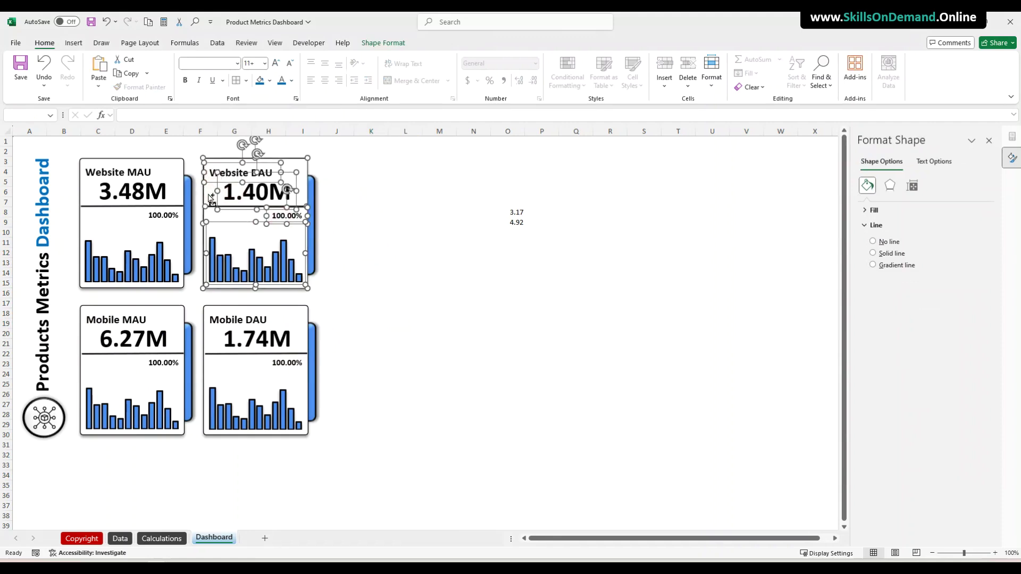
left_click(314, 228, "ctrl")
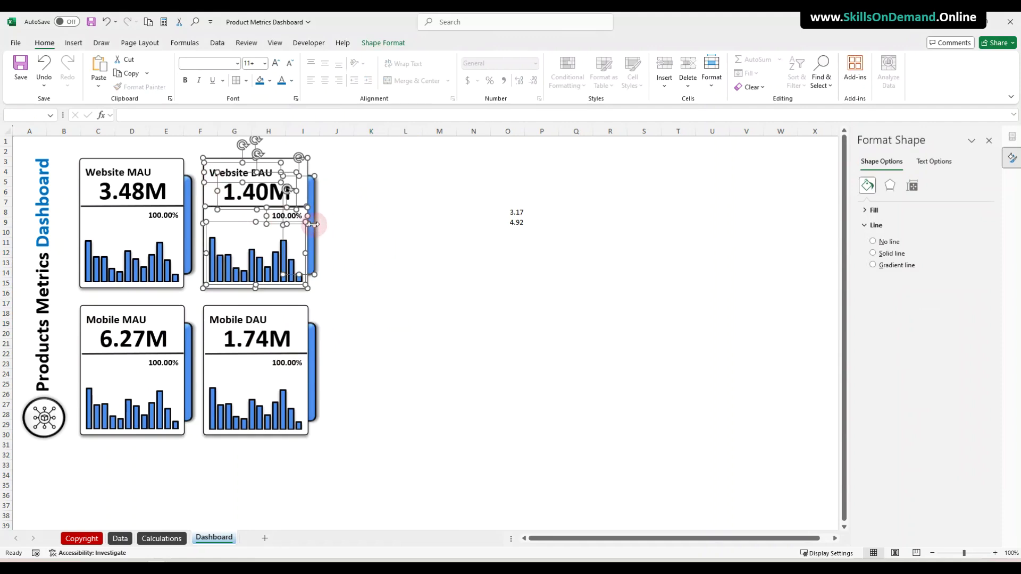
right_click(314, 242)
mouse_move(404, 326)
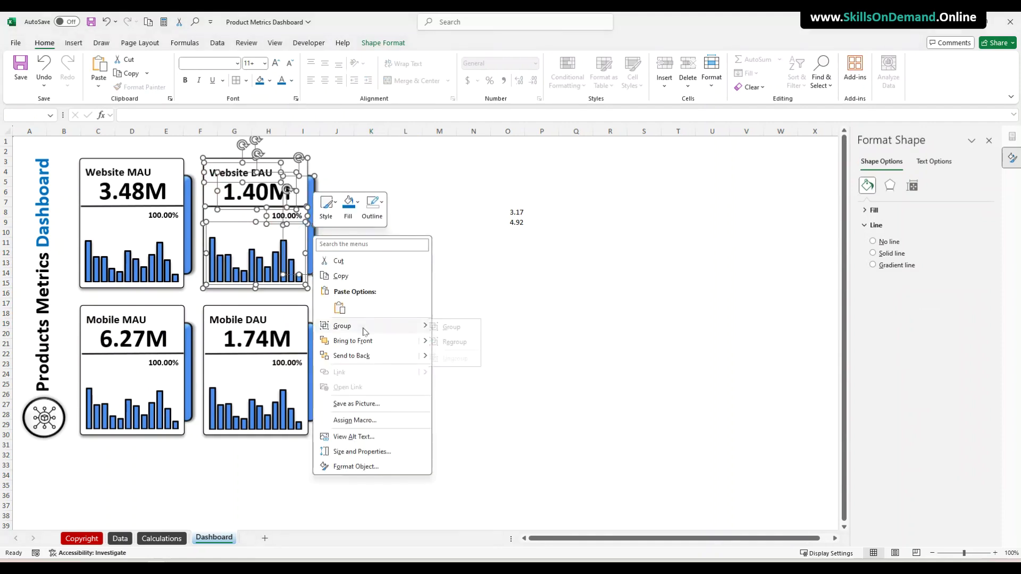
left_click(458, 328)
left_click(414, 352)
left_click(303, 366)
left_click(304, 368)
right_click(304, 369)
left_click(508, 383)
left_click(508, 354)
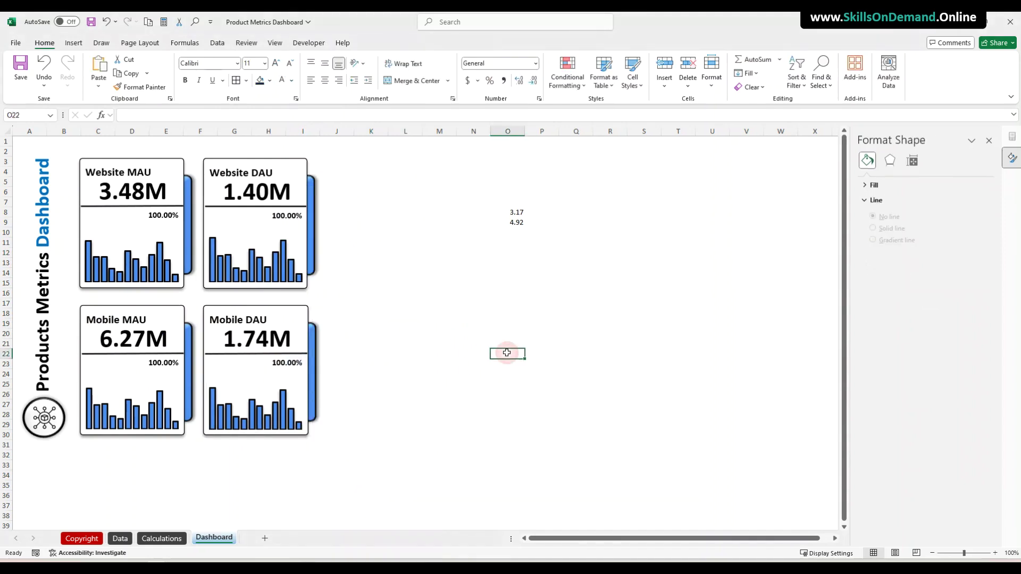
Ungroup the Mobile DAU card
left_click(307, 396)
right_click(306, 394)
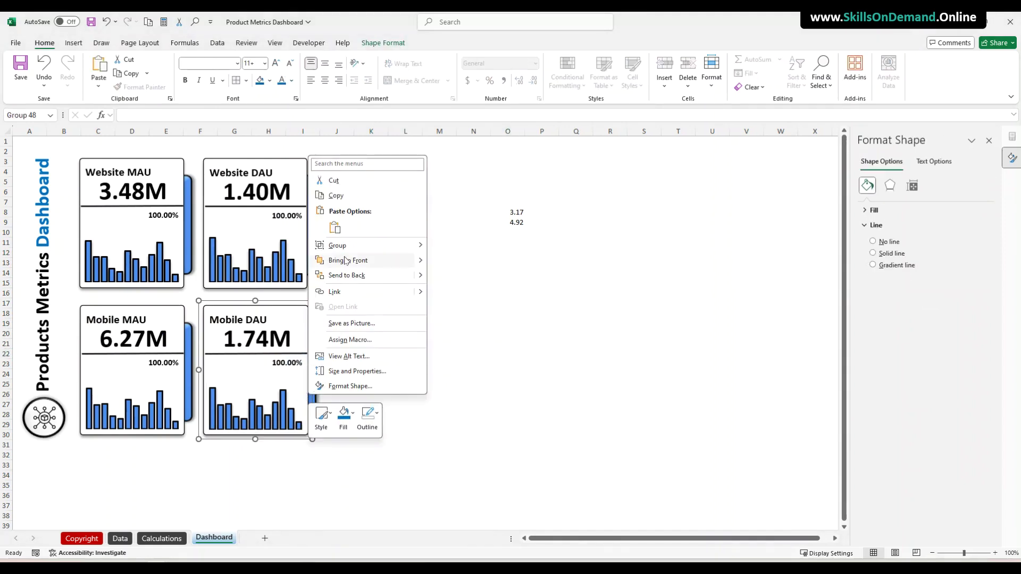
mouse_move(345, 248)
left_click(459, 277)
left_click(442, 342)
Group all Mobile DAU card elements together with the blue accent shape behind the card
left_click(257, 338)
left_click(214, 319, "shift")
left_click(211, 350, "shift")
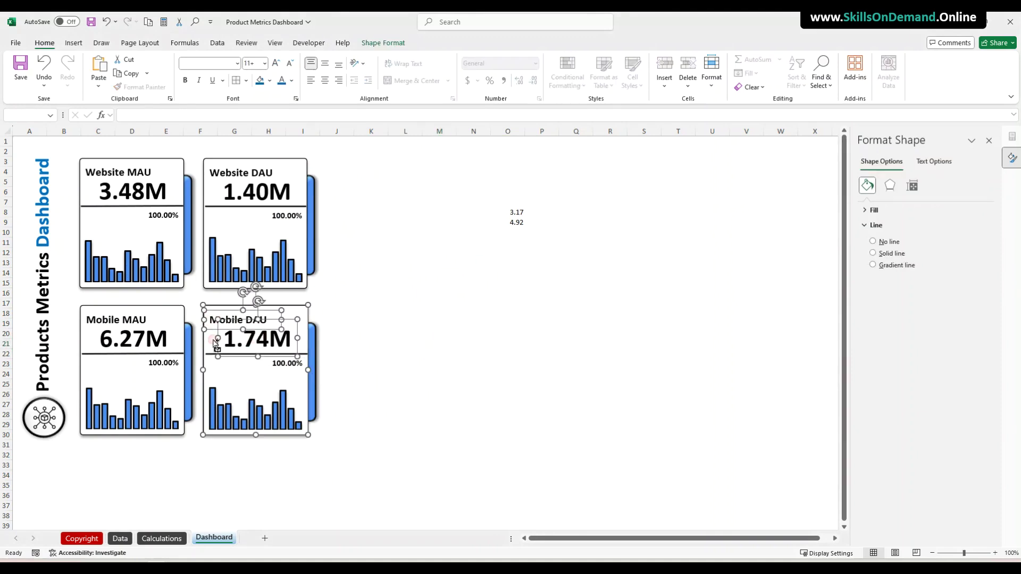
left_click(220, 404, "shift")
left_click(287, 367, "shift")
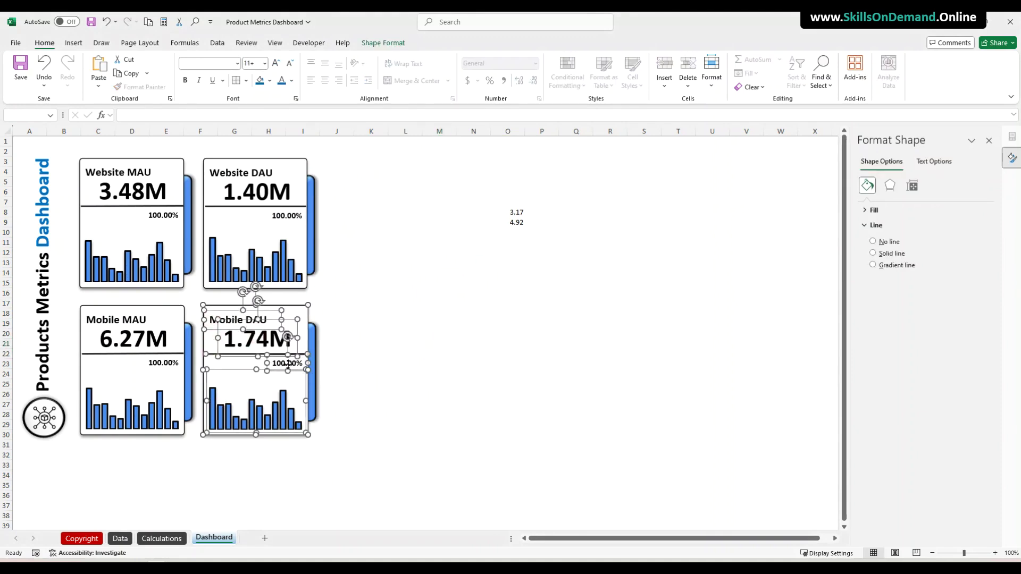
left_click(318, 367, "shift")
right_click(315, 352)
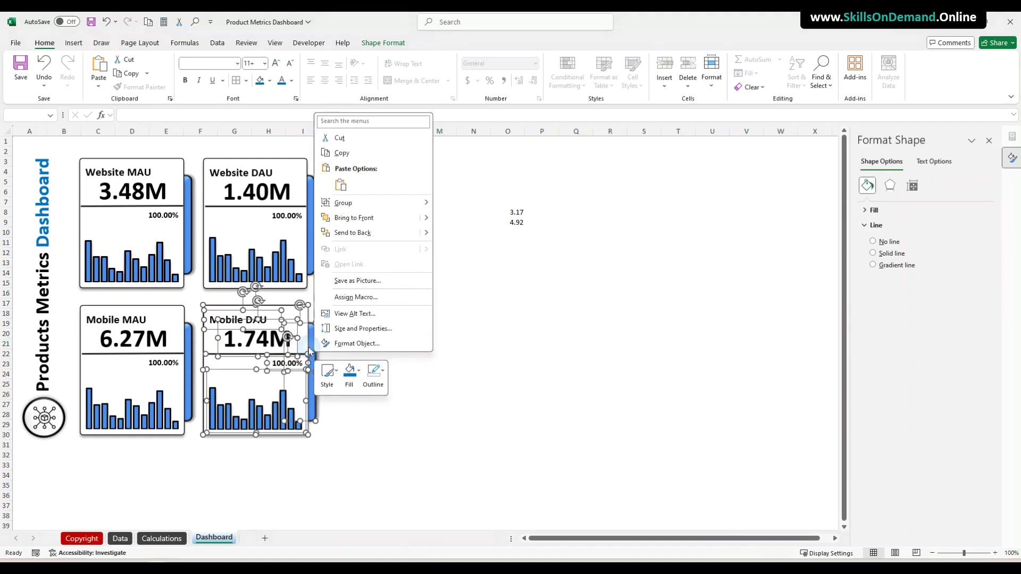
mouse_move(343, 203)
left_click(454, 203)
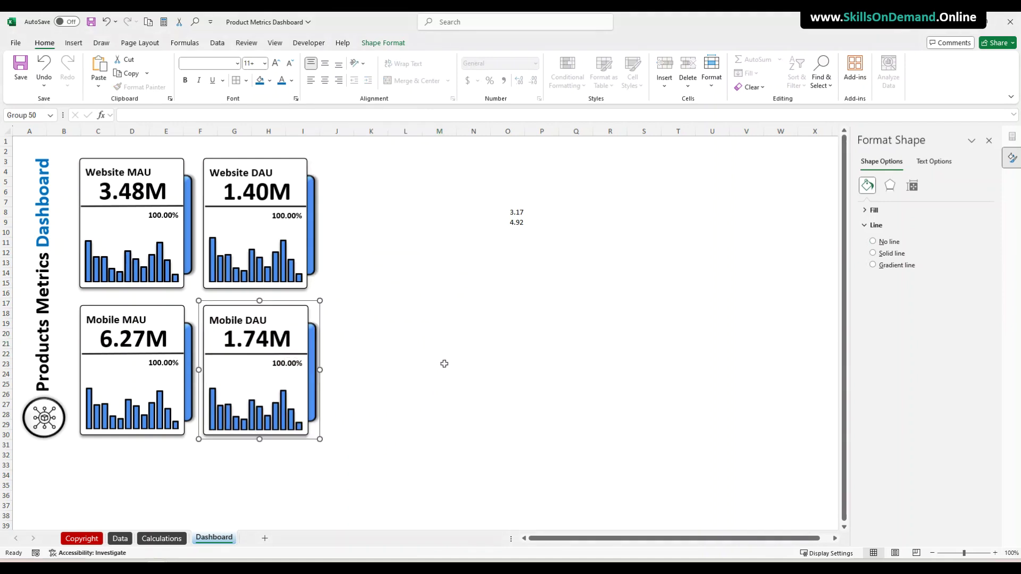
left_click(441, 364)
Ungroup the Mobile MAU card and regroup its elements together with the blue accent shape
right_click(178, 376)
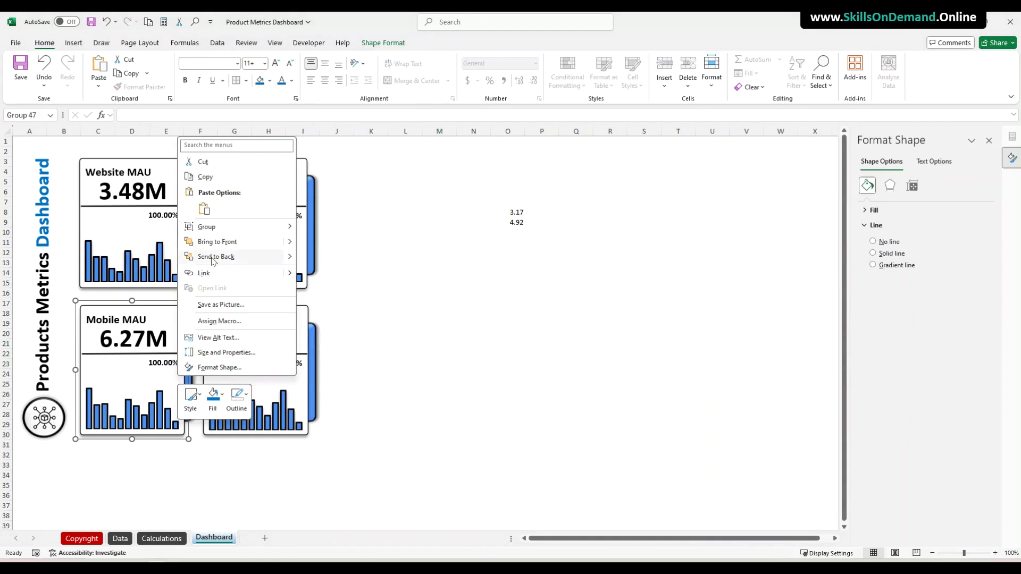
mouse_move(215, 234)
left_click(328, 257)
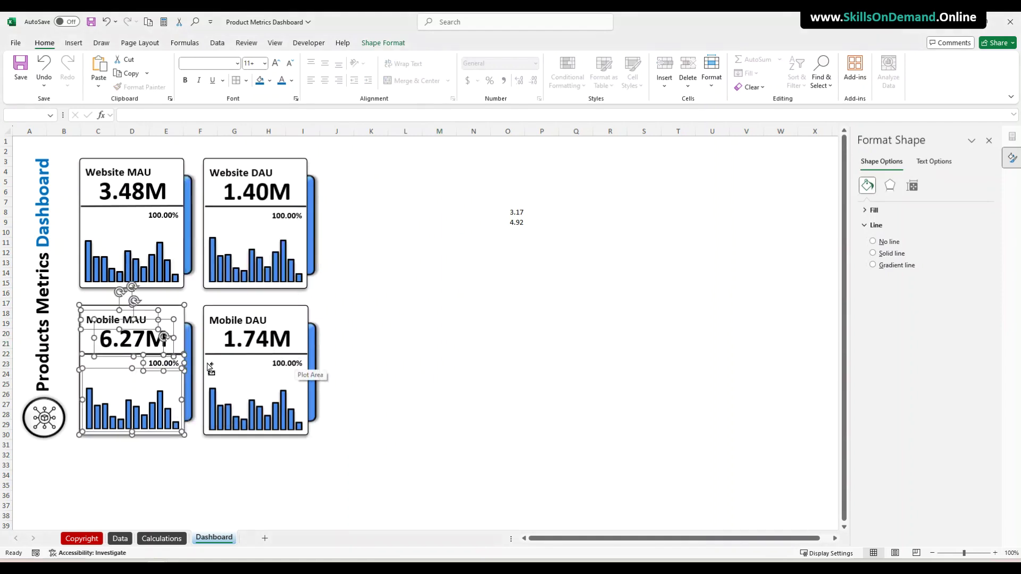
right_click(191, 346)
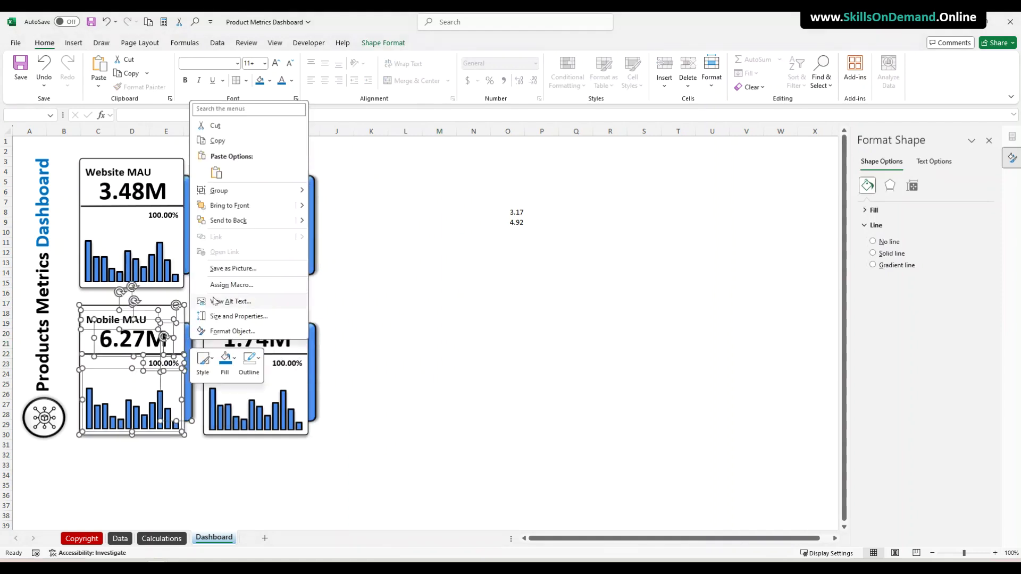
mouse_move(228, 198)
left_click(330, 191)
left_click(406, 275)
Clear the two chart size values noted in column O of the Dashboard sheet
left_click(433, 317)
left_click_drag(509, 201, 514, 244)
key("Delete")
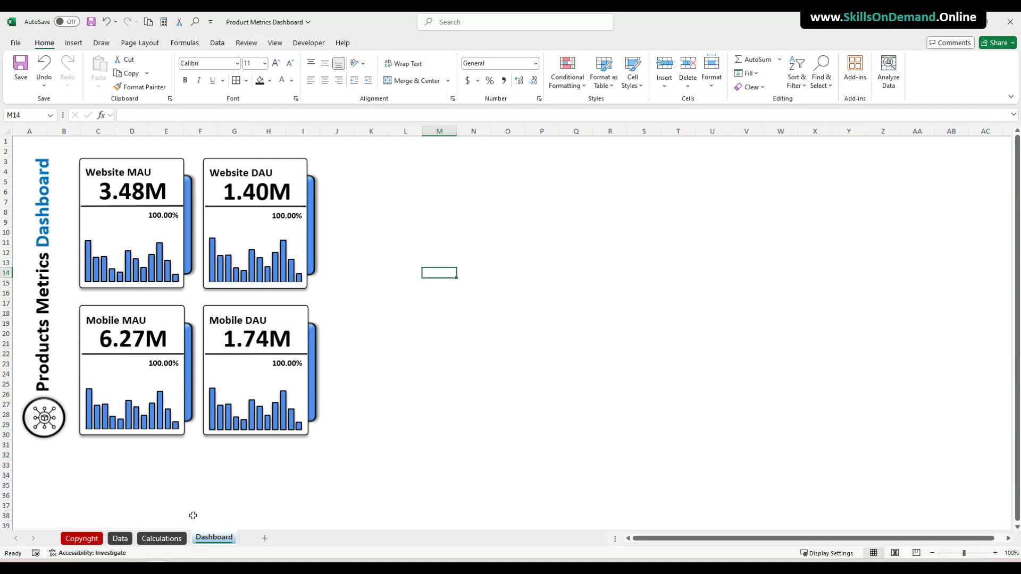
Copy the Mobile DAU PivotTable on the Calculations sheet to cell W2 and autofit the new columns W and X
left_click(162, 539)
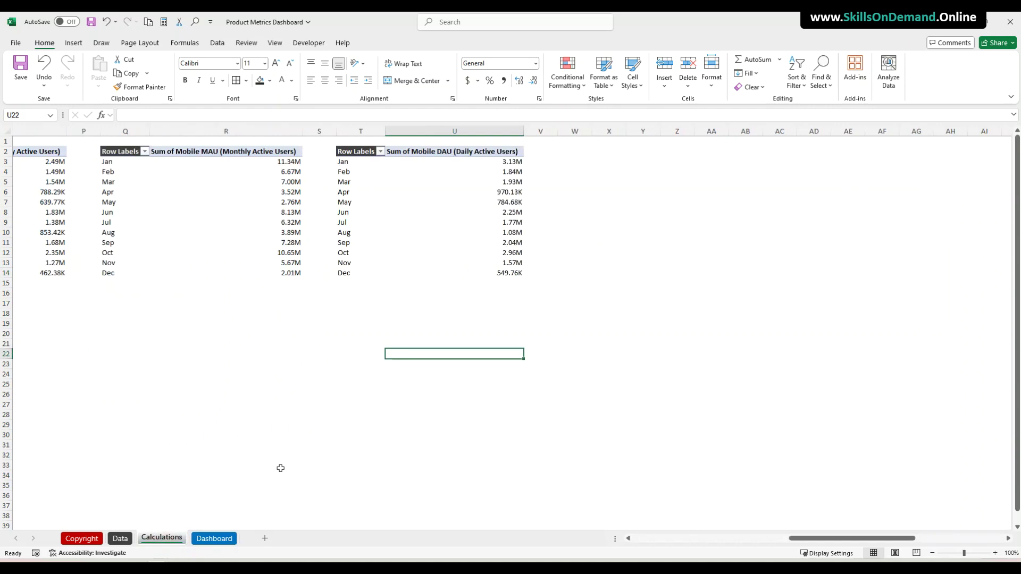
left_click_drag(360, 153, 456, 269)
key("ctrl+c")
left_click(577, 152)
key("ctrl+v")
double_click(592, 131)
double_click(641, 132)
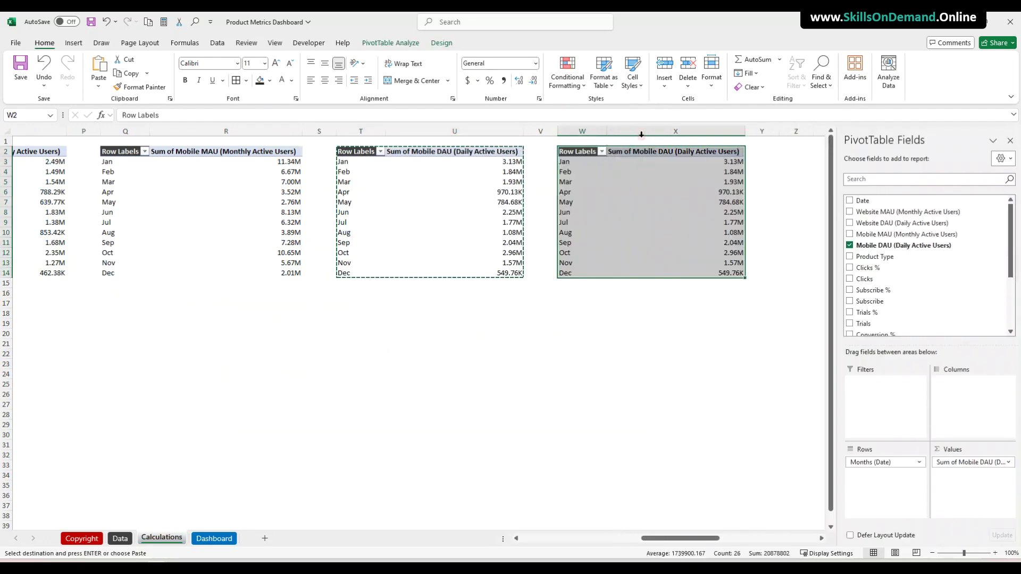
left_click(595, 314)
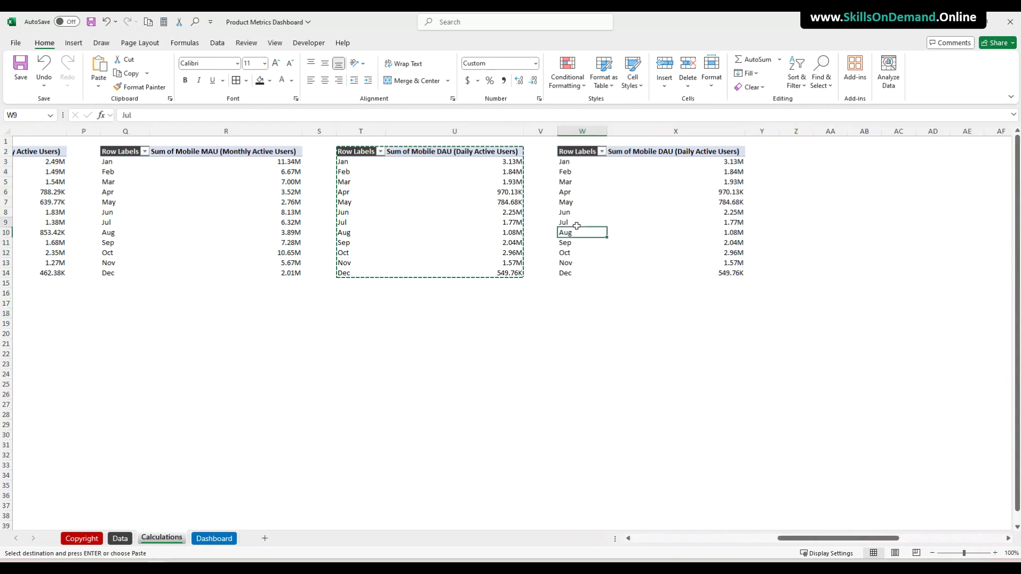
Remove the Months (Date) row field and the Sum of Mobile DAU value field from the PivotTable at W2
left_click(576, 226)
left_click_drag(866, 463, 707, 467)
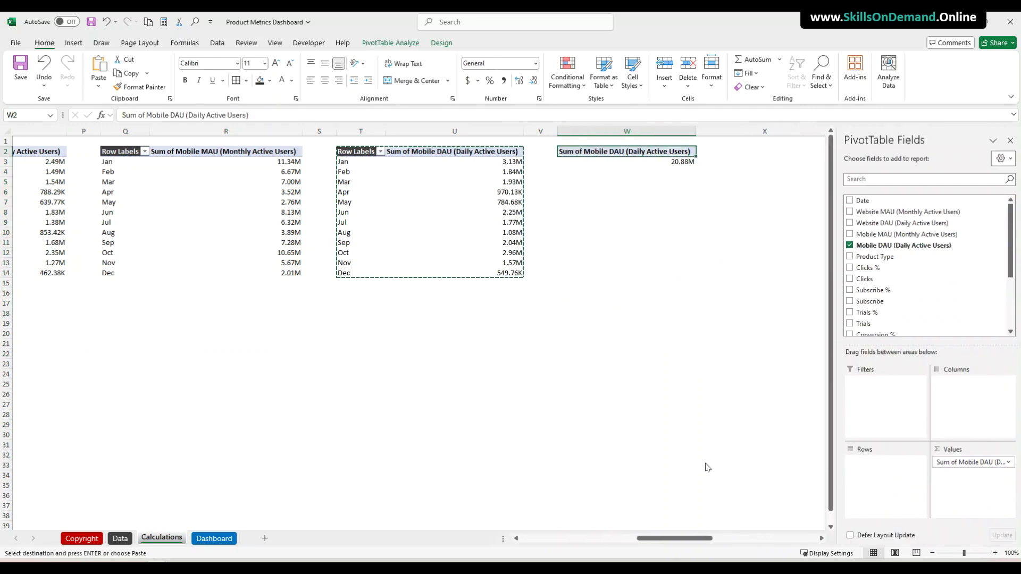
left_click_drag(962, 462, 766, 471)
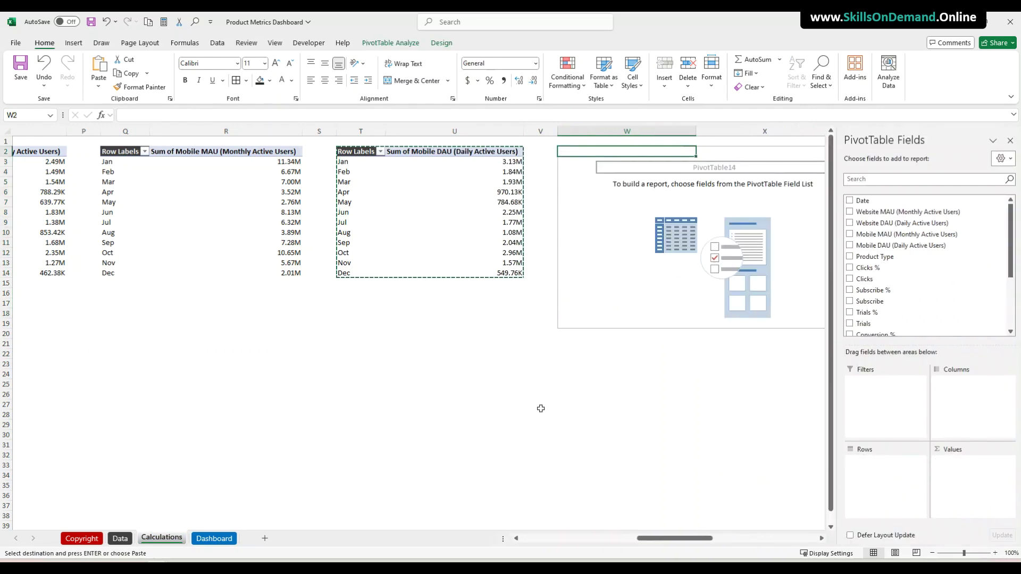
Add the Date field to the rows of the PivotTable at W2, keeping only Months (Date)
left_click(680, 539)
left_click(821, 539)
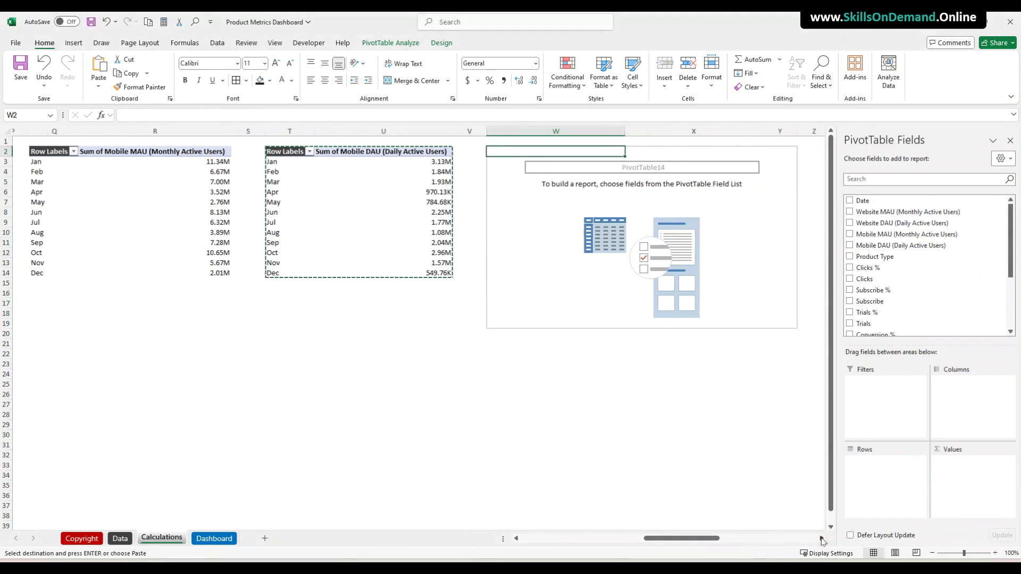
left_click(821, 539)
left_click(822, 538)
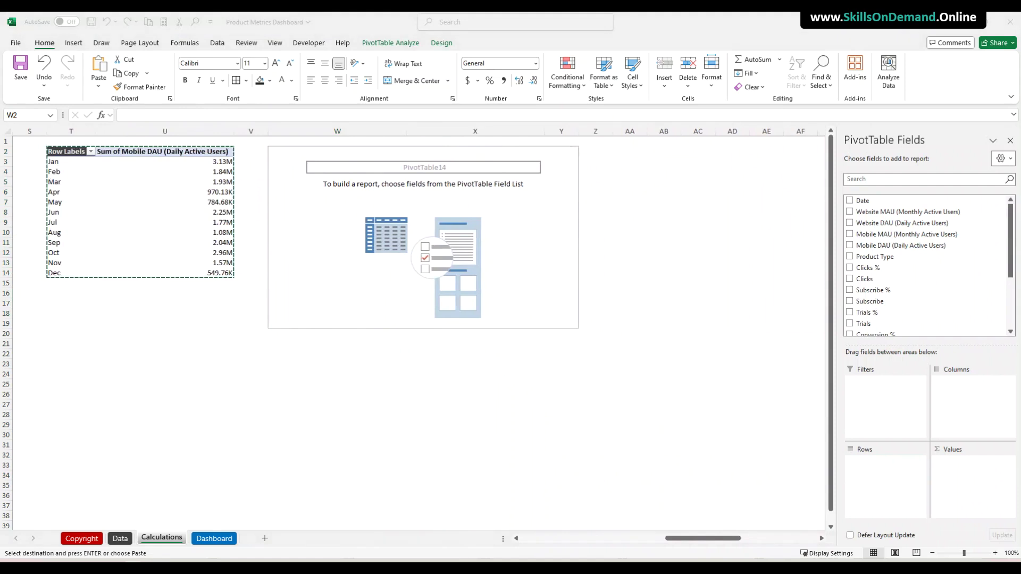
left_click(861, 200)
left_click_drag(870, 200, 692, 485)
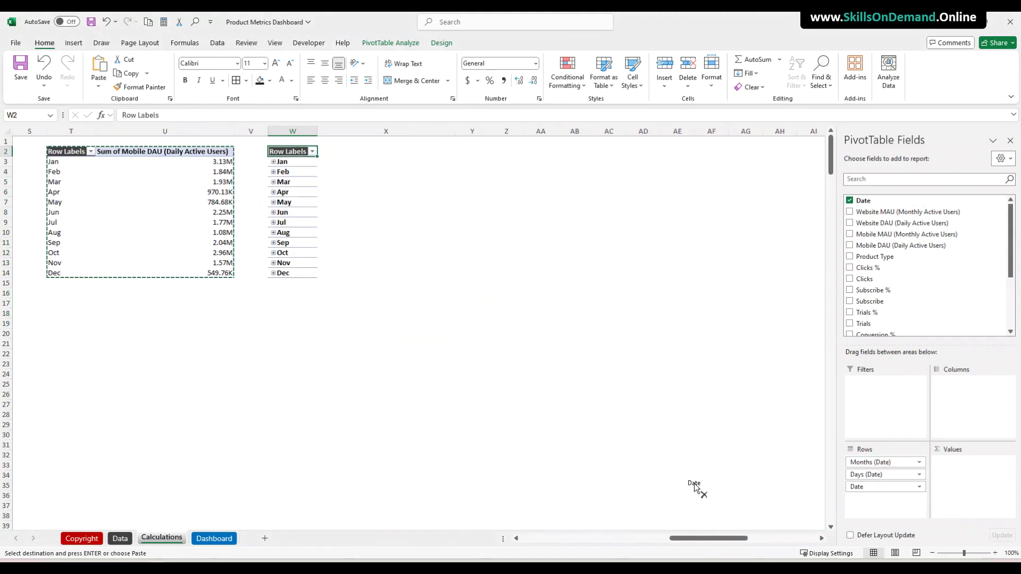
left_click_drag(868, 476, 710, 476)
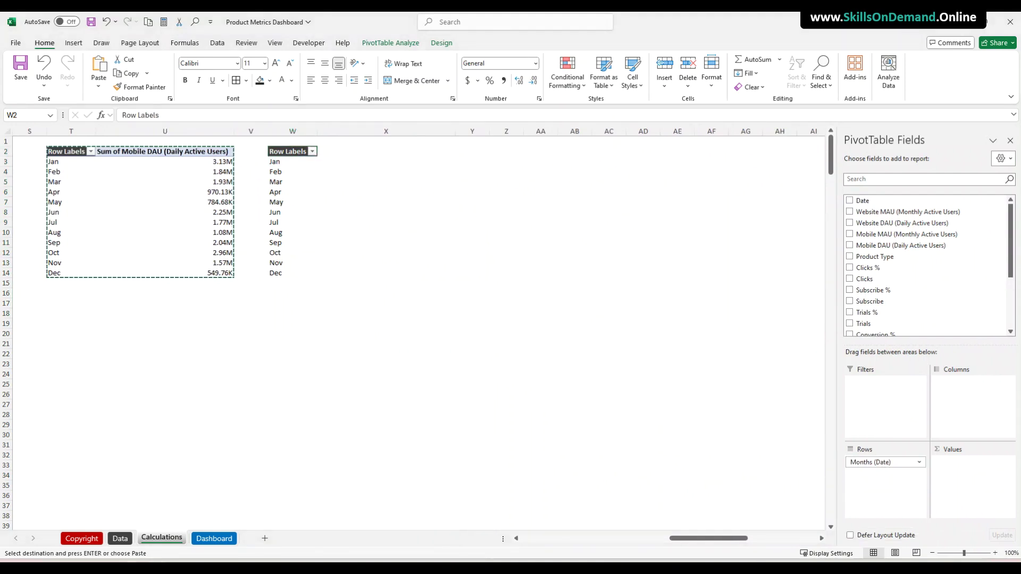
Add the Revenue field to the values of the PivotTable at W2, summarised as a sum
left_click_drag(1010, 242, 1011, 319)
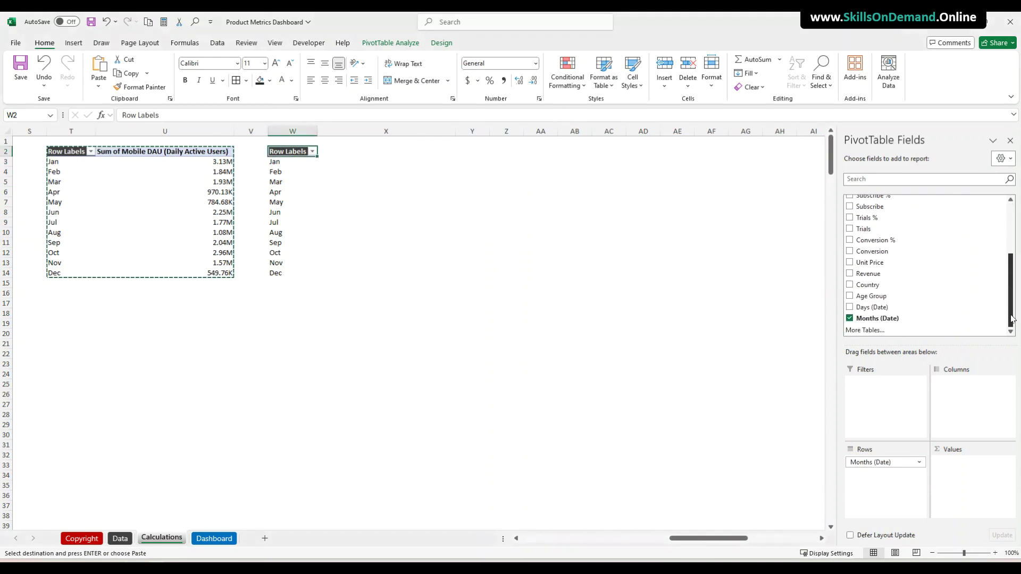
left_click_drag(888, 274, 956, 472)
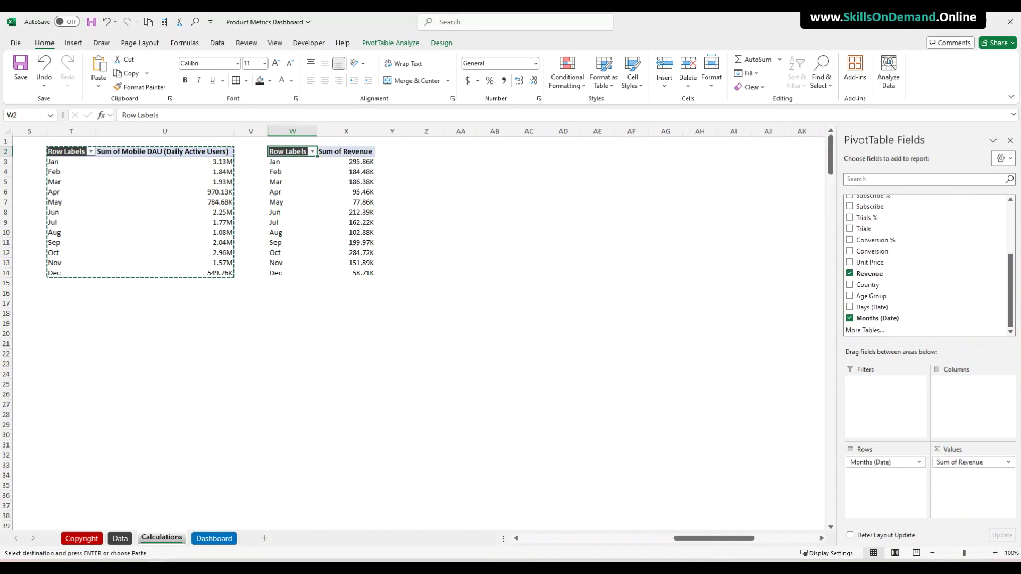
left_click(361, 252)
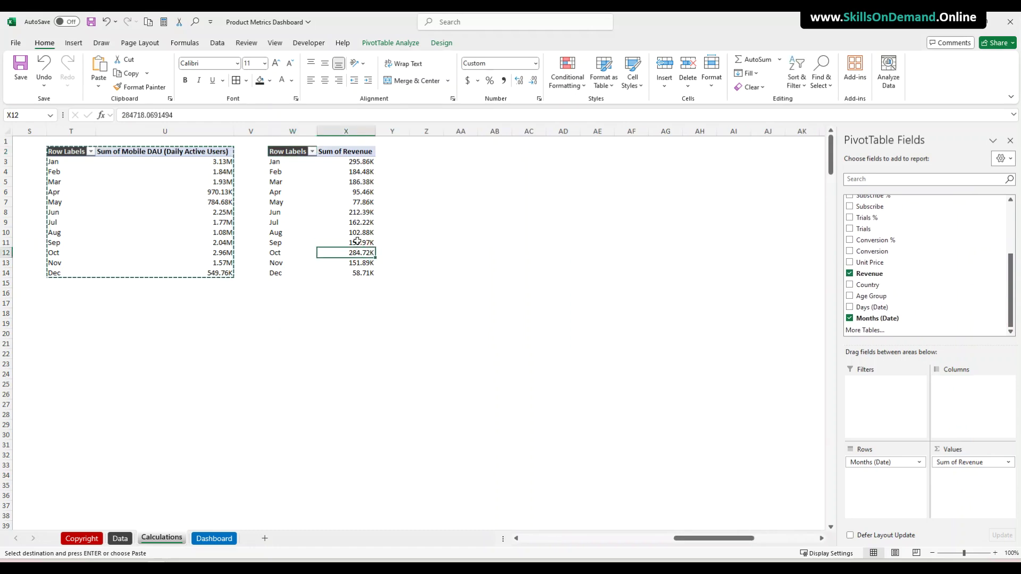
left_click(343, 346)
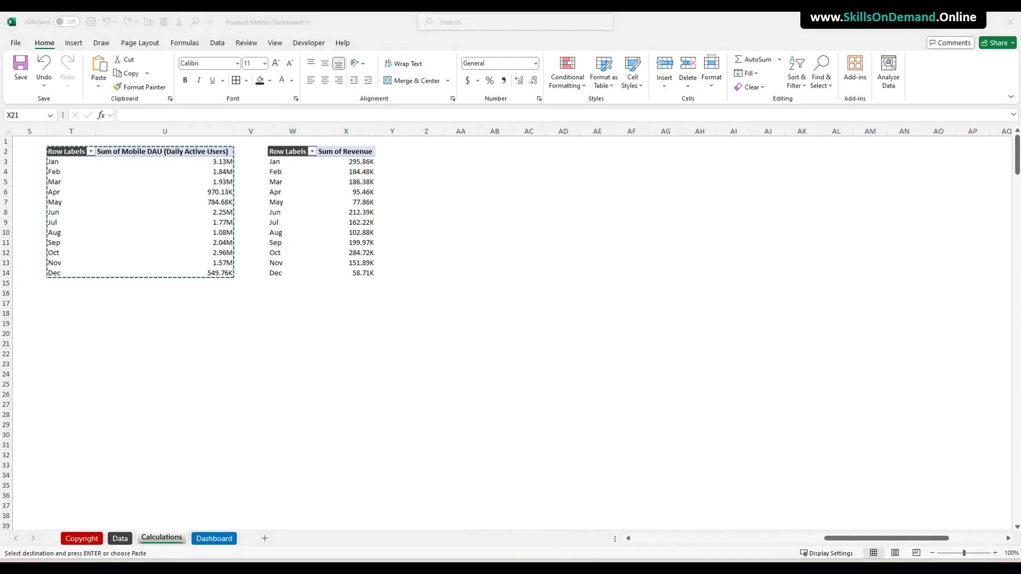
Copy the row labels in W2:W14 to cell Z2 and fit column Z's width to its contents
left_click_drag(289, 154, 294, 275)
key("ctrl+c")
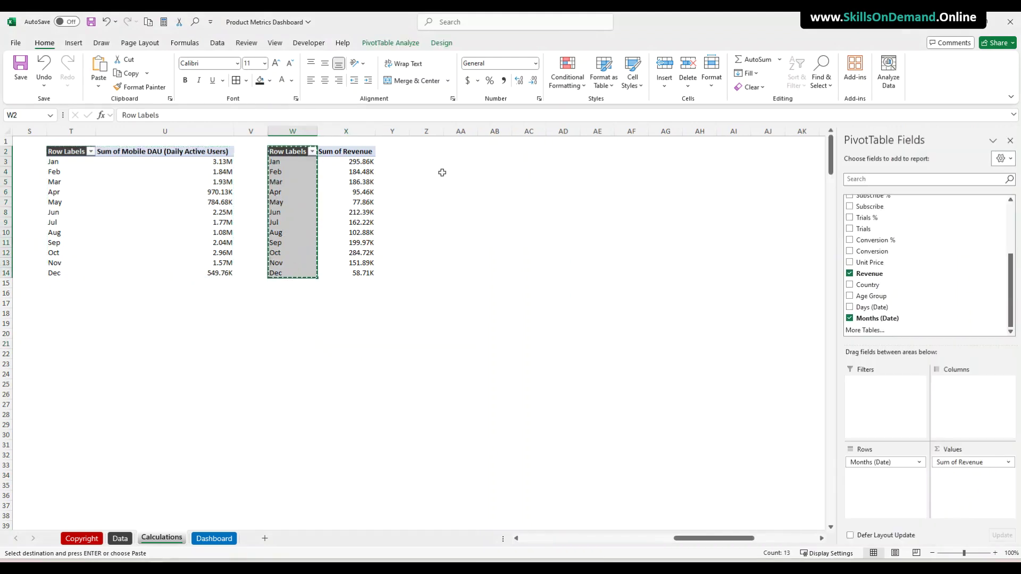
left_click(431, 152)
key("ctrl+v")
left_click(425, 333)
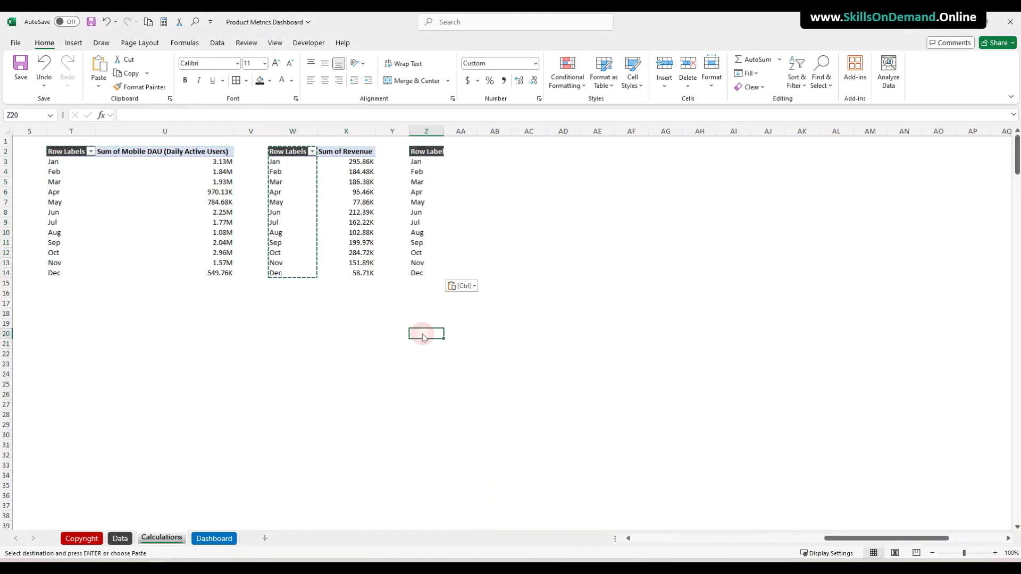
left_click(351, 353)
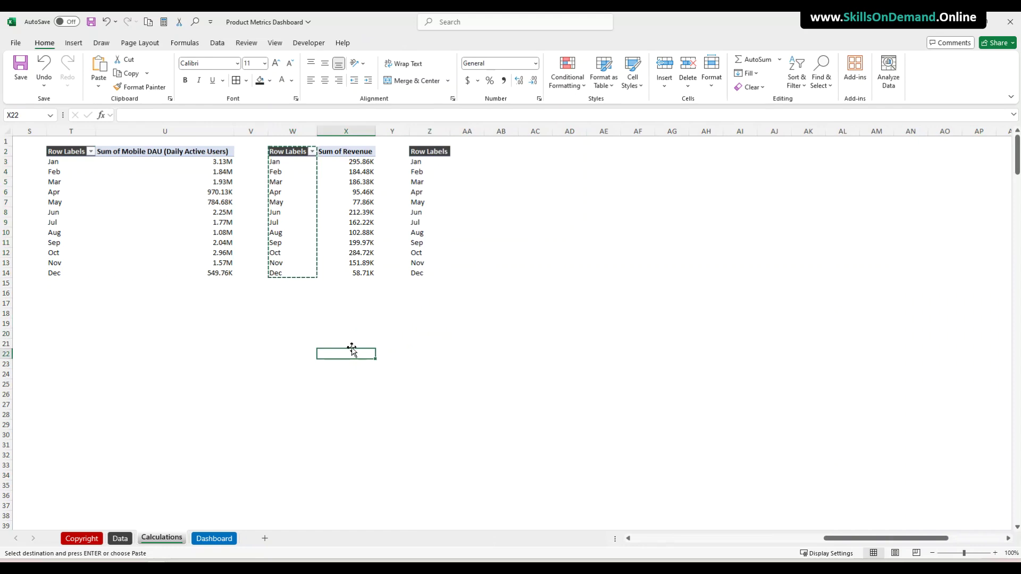
Copy the Sum of Revenue header from X2 to cell AA2
left_click(365, 152)
key("ctrl+c")
left_click(468, 152)
key("ctrl+v")
Enter the formula =VLOOKUP(Z3,W:X,2,0) in cell AA3 to look up January's revenue
left_click(474, 163)
type("=vl")
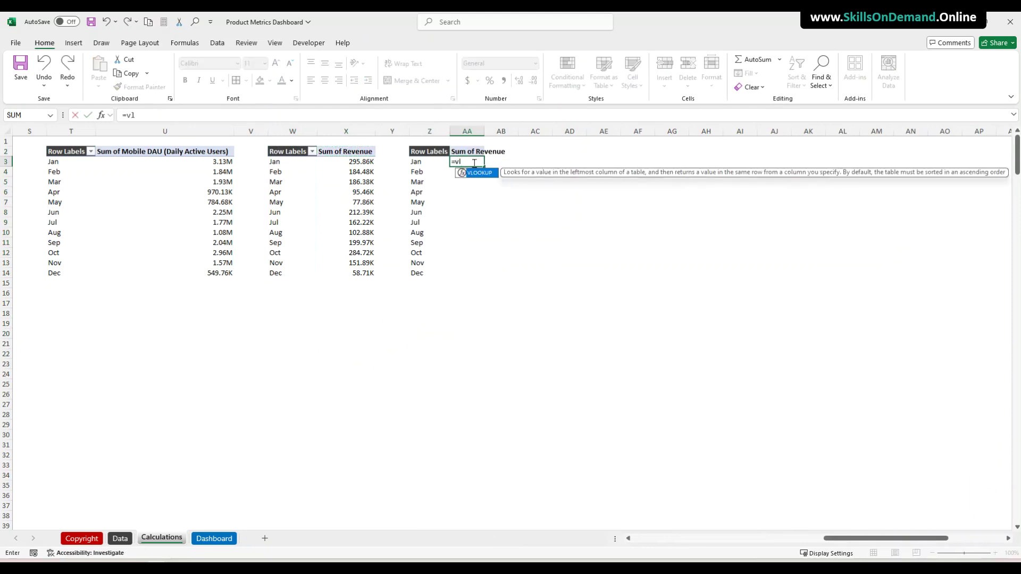
double_click(479, 172)
left_click(417, 163)
type(",")
left_click_drag(314, 132, 346, 132)
left_click(247, 116)
type(",2,0)")
key("Return")
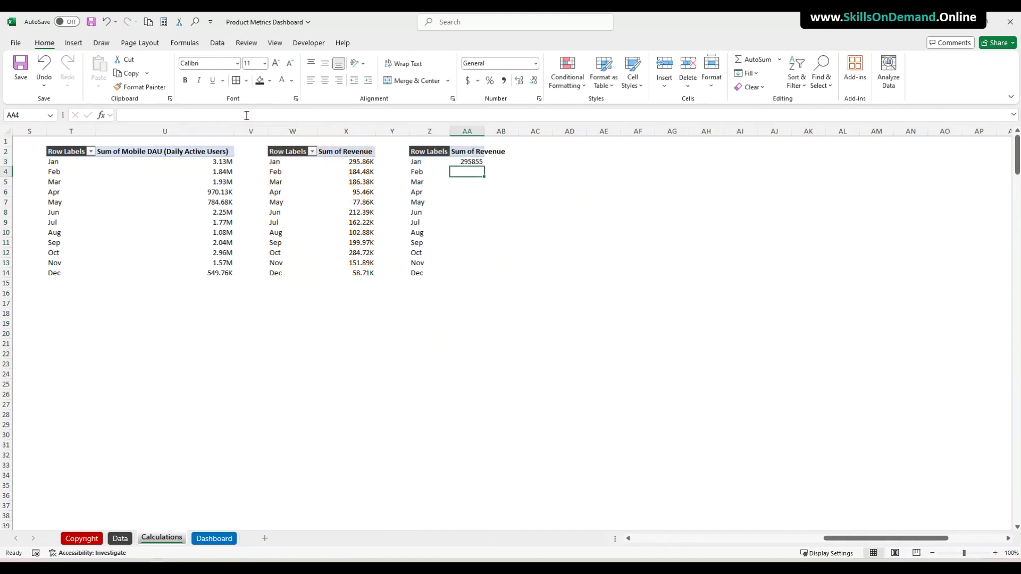
Fill the VLOOKUP formula in AA3 down through the December row, AA14
left_click(474, 161)
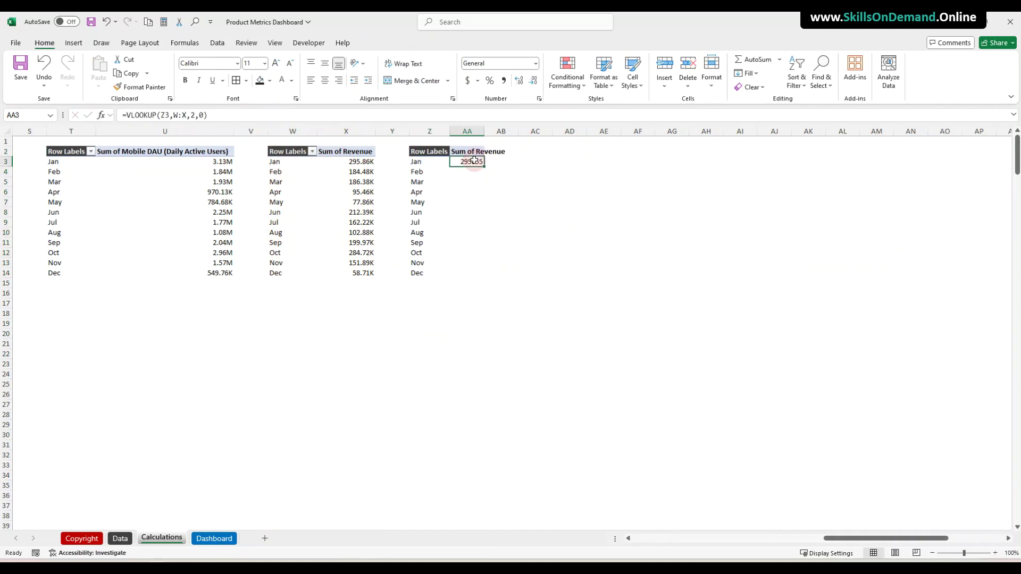
double_click(486, 167)
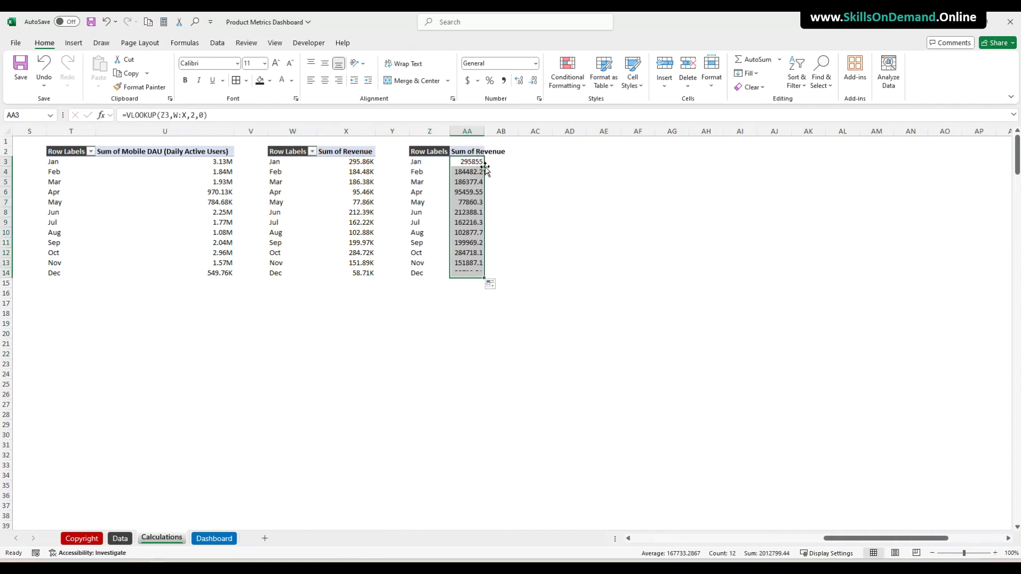
left_click(582, 220)
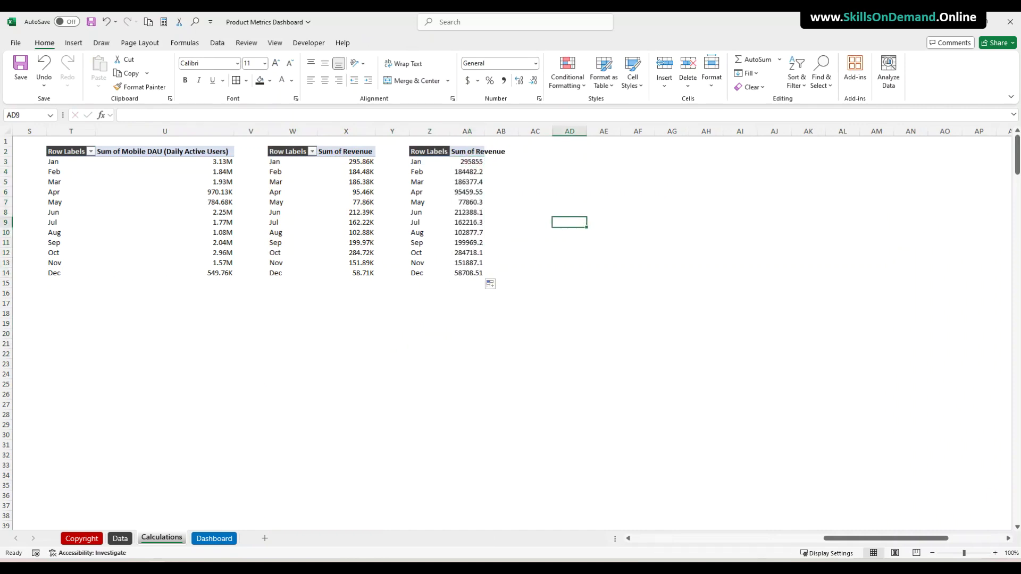
left_click(336, 369)
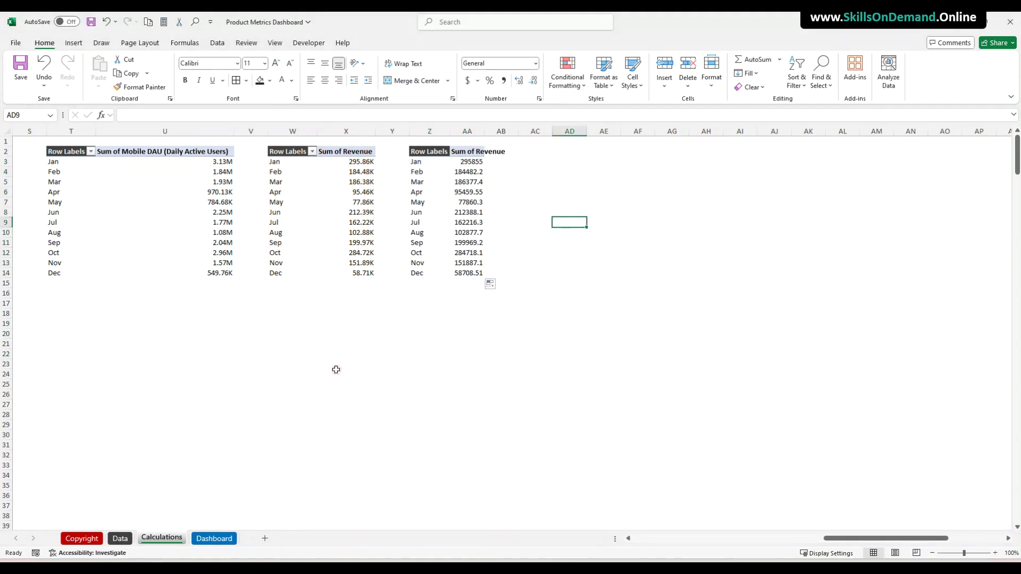
Apply the number format of X3 to AA3:AA14 with Format Painter and autofit column AA
left_click(353, 162)
left_click(126, 87)
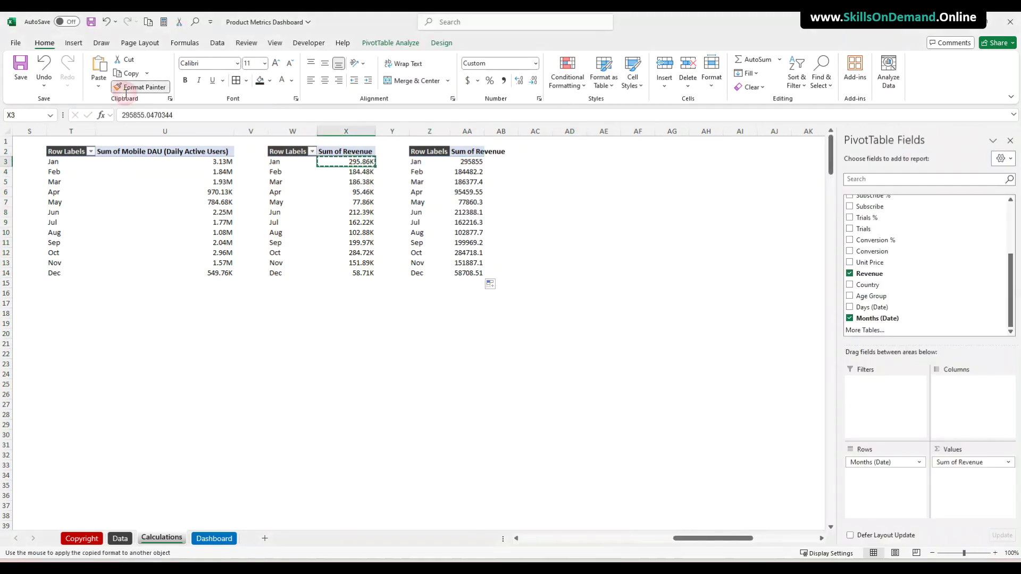
left_click_drag(468, 162, 466, 272)
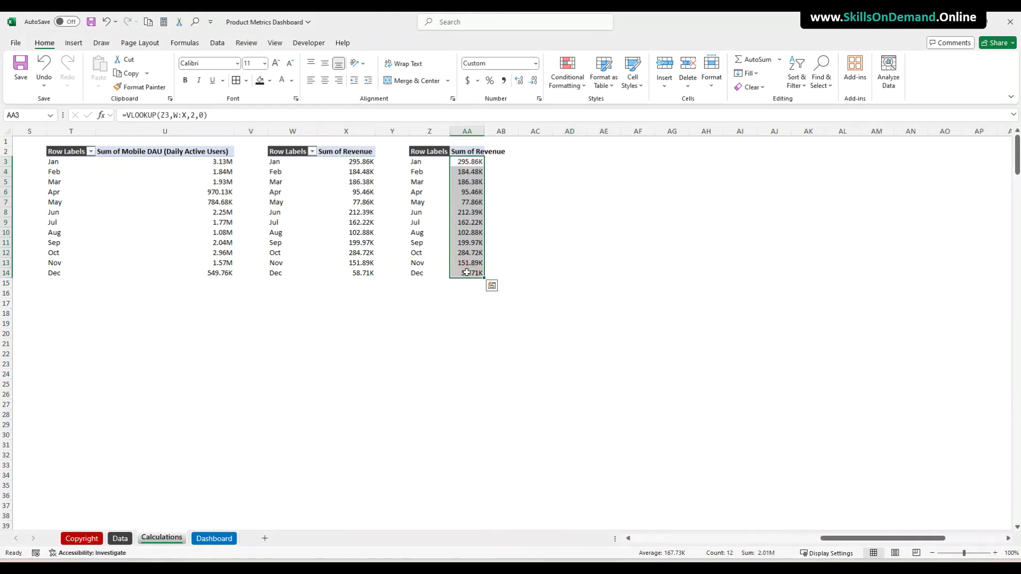
left_click(425, 353)
double_click(484, 132)
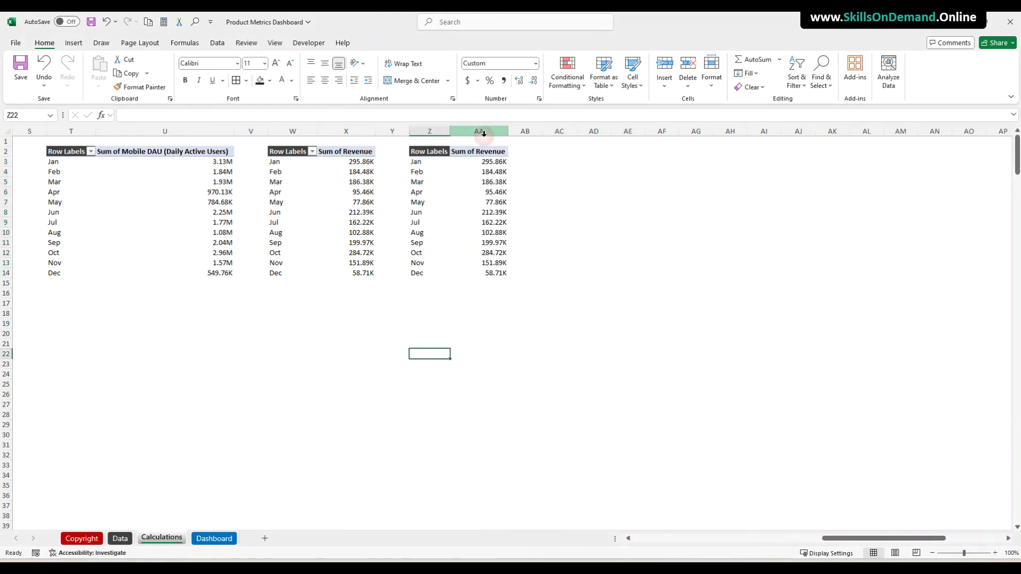
left_click(467, 304)
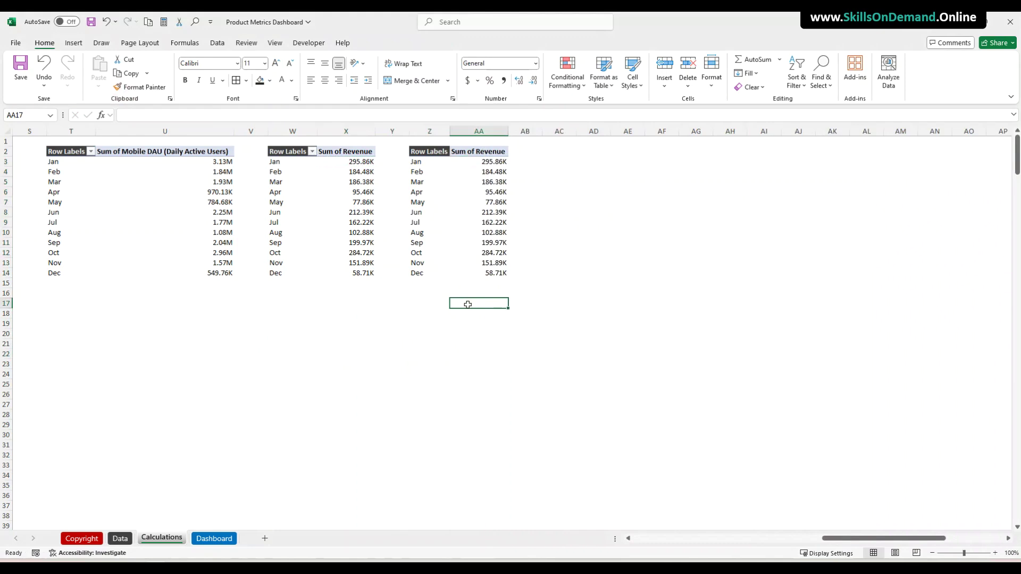
left_click(280, 202)
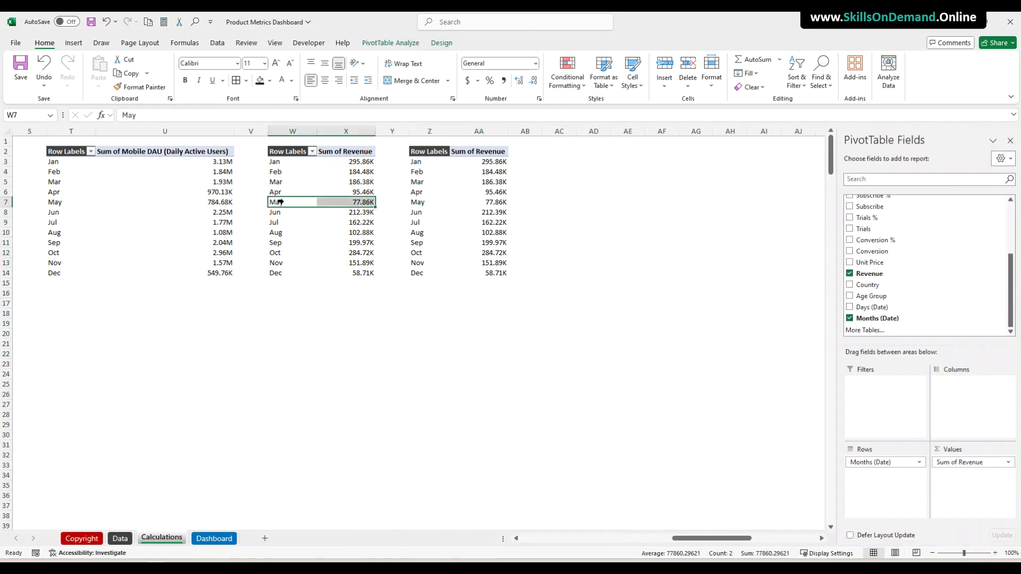
left_click(73, 43)
left_click(322, 74)
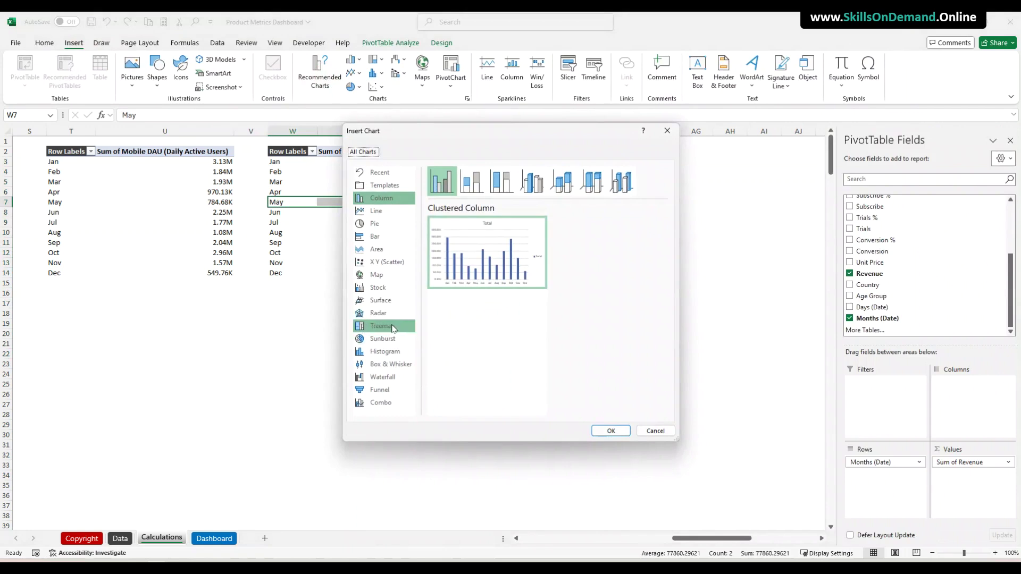
left_click(394, 327)
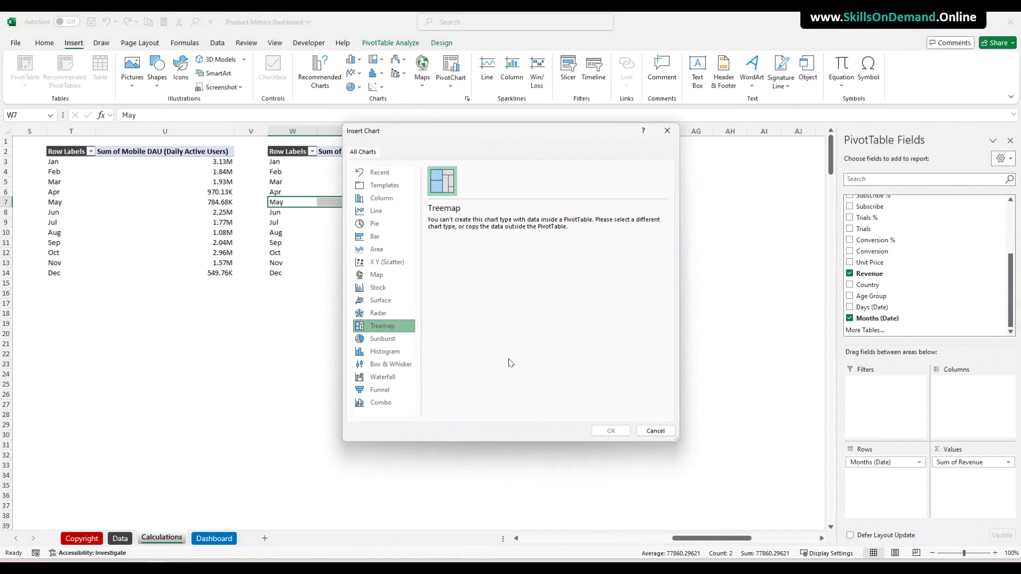
left_click(654, 431)
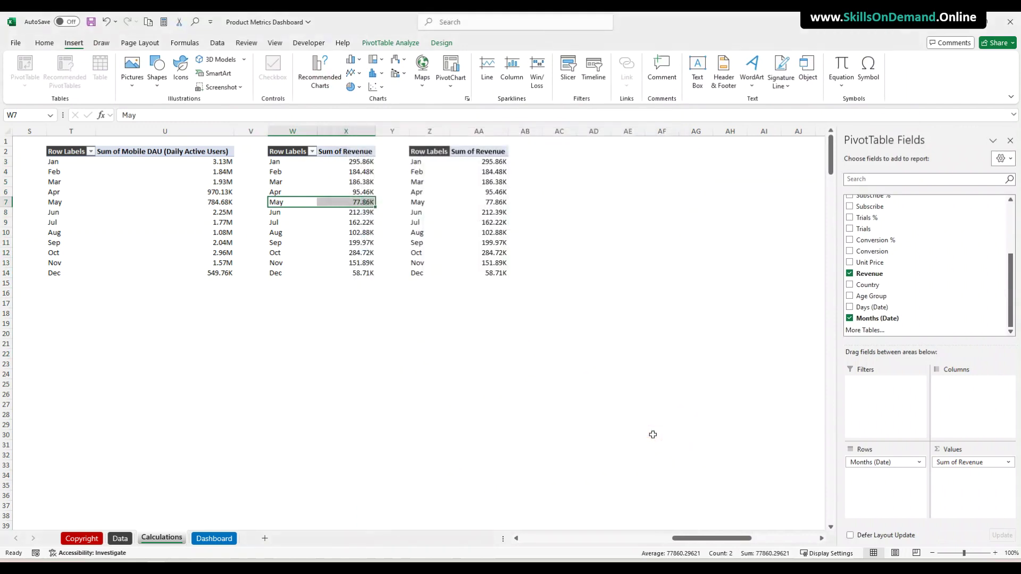
left_click(407, 316)
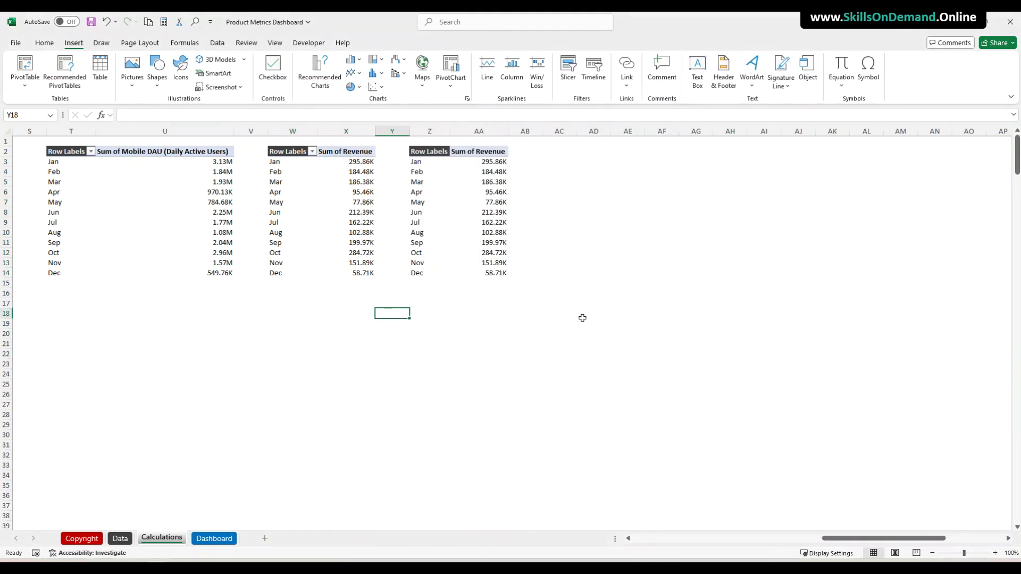
Insert a Treemap chart from Z2:AA14 and place it beside the lookup table, starting at column AB
left_click(442, 152)
left_click_drag(478, 193, 467, 270)
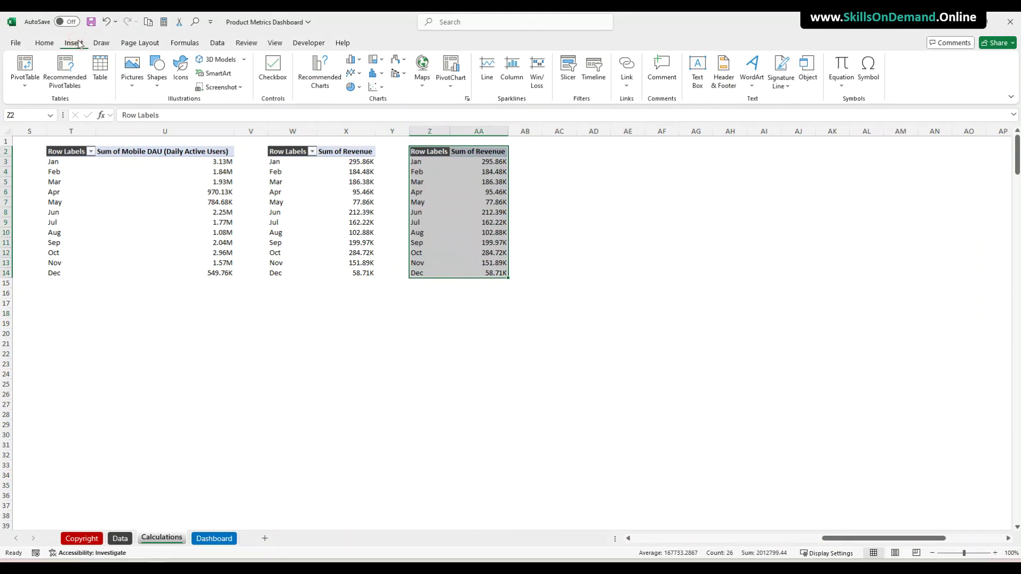
left_click(313, 78)
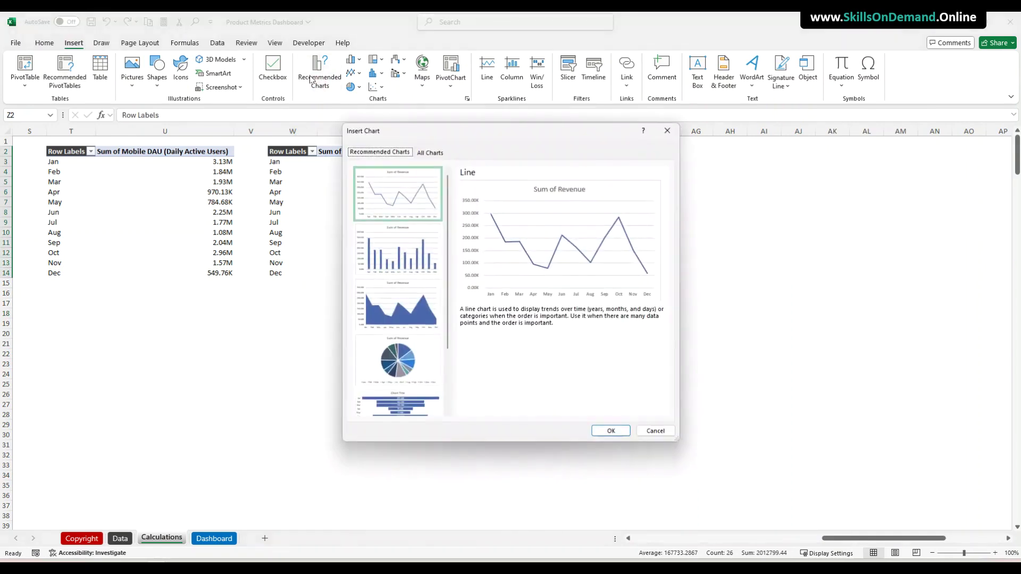
left_click(428, 152)
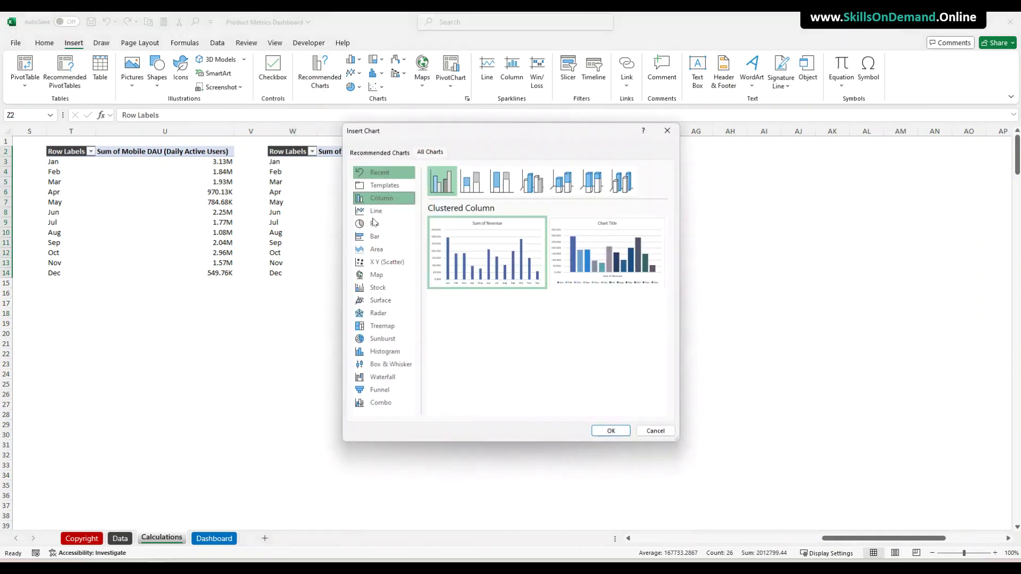
left_click(371, 328)
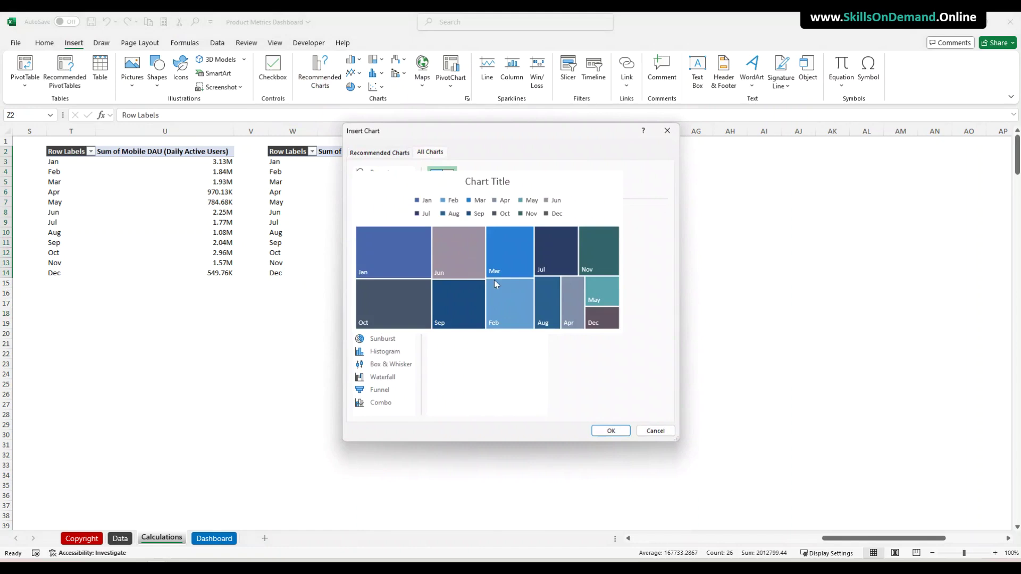
left_click(627, 429)
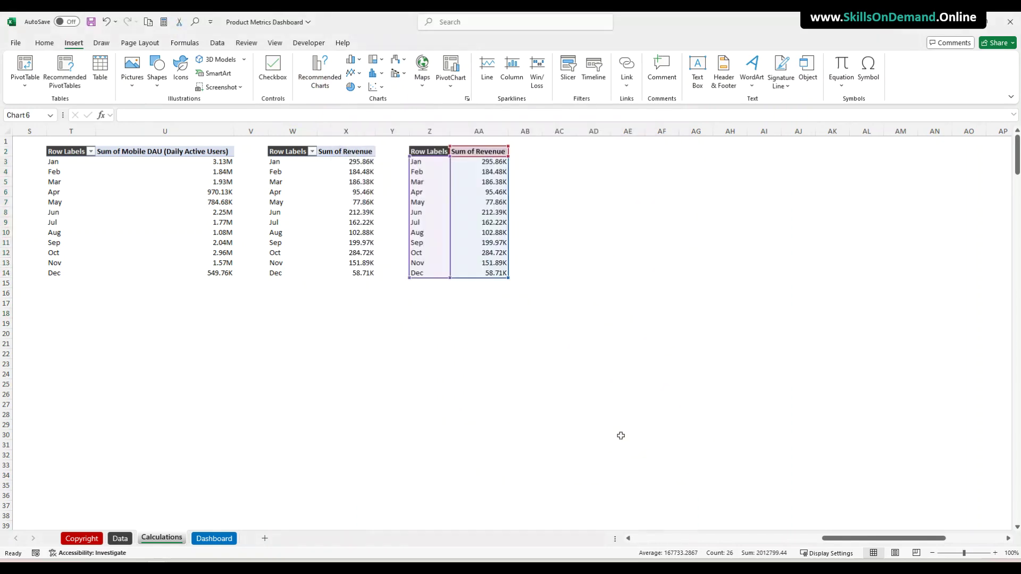
left_click_drag(421, 258, 563, 154)
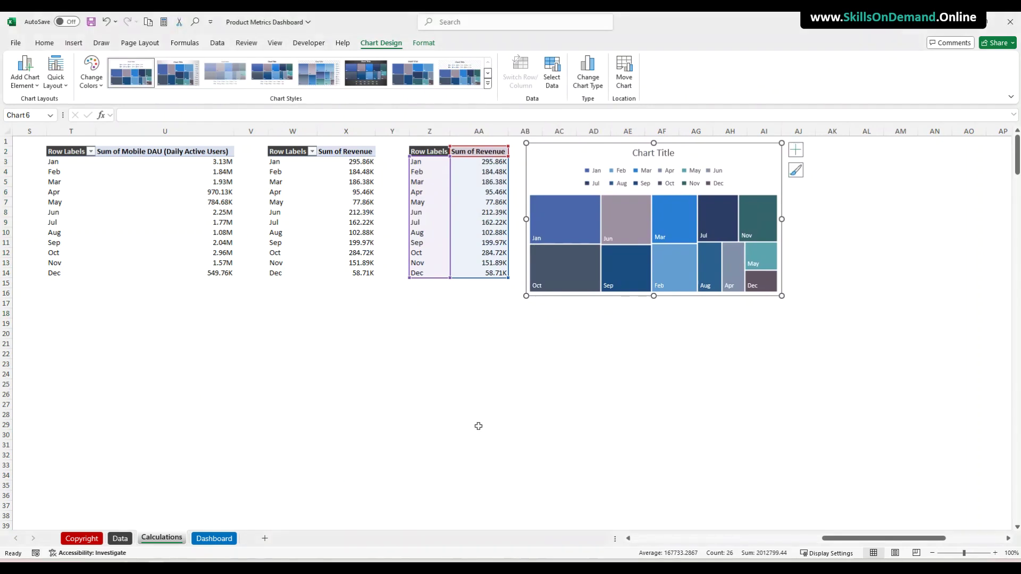
Show values together with category names in the treemap's data labels, using (New Line) as the separator
left_click(539, 287)
right_click(537, 286)
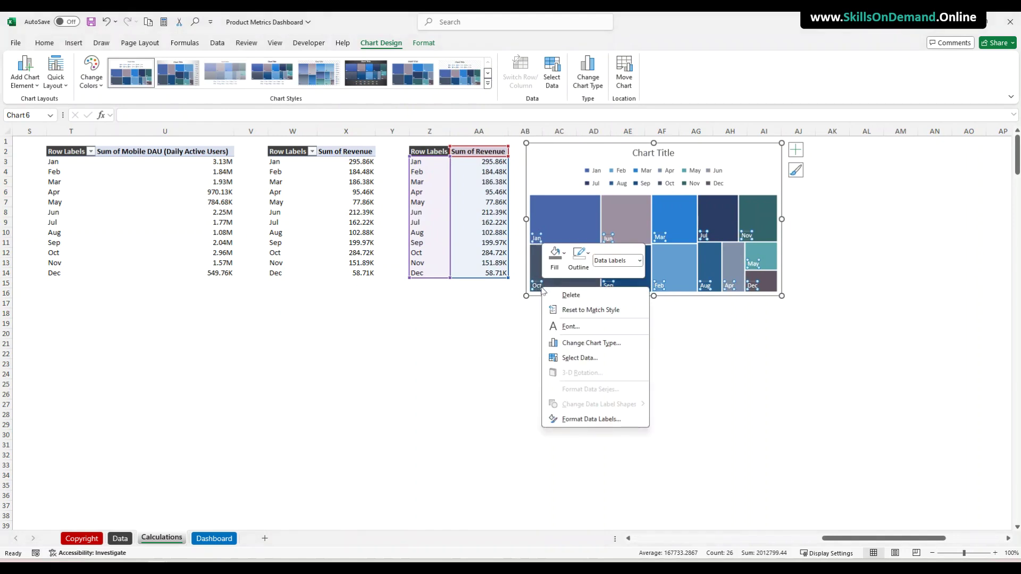
left_click(591, 419)
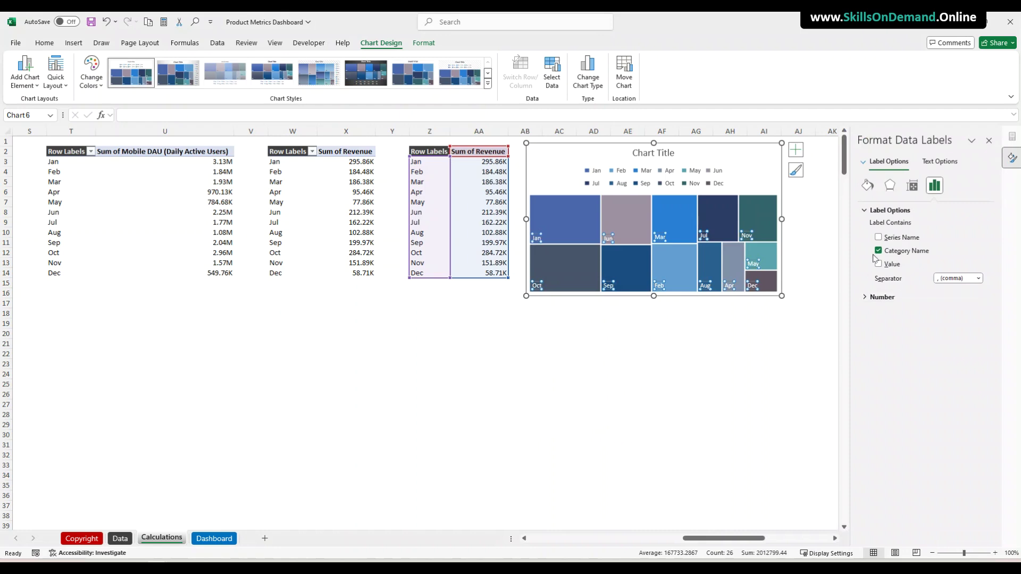
left_click(878, 264)
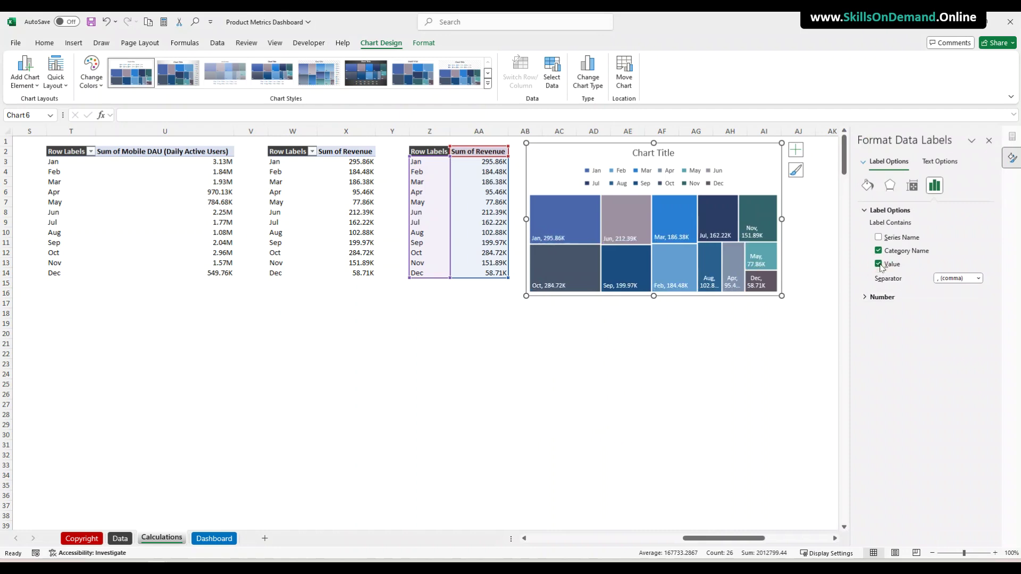
left_click(962, 278)
left_click(979, 278)
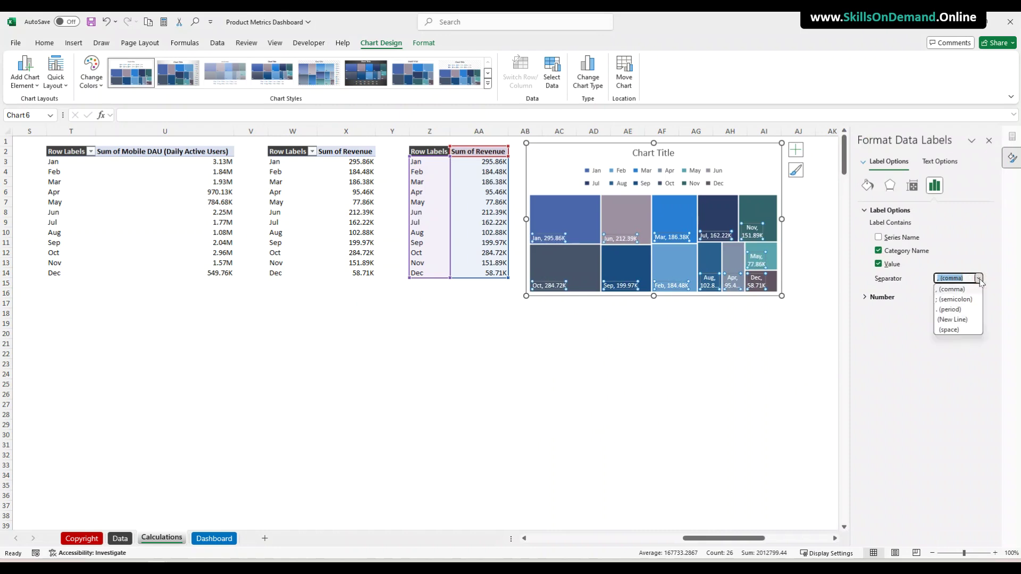
left_click(955, 319)
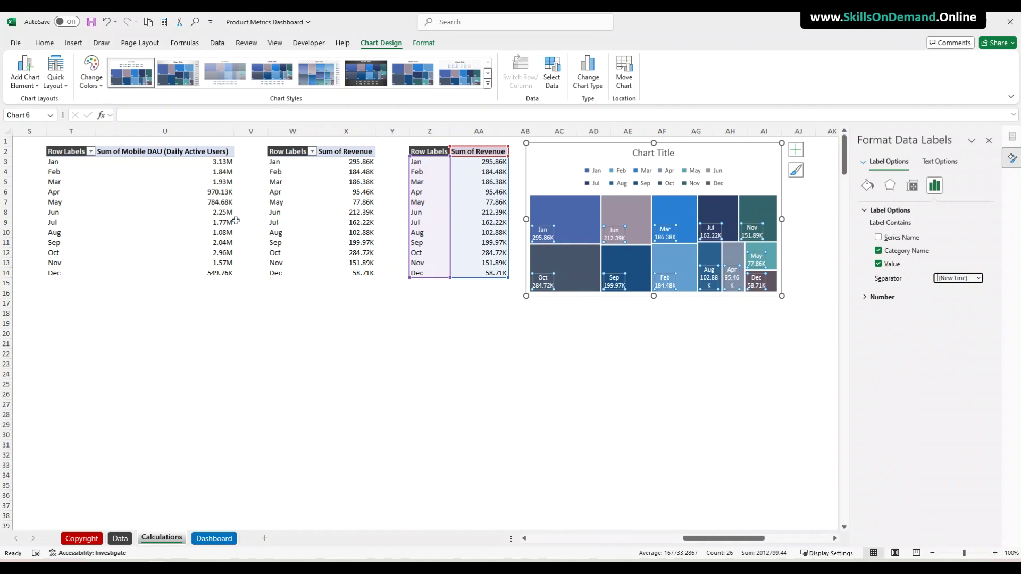
Increase the treemap data labels' font size to 10, then deselect the chart
left_click(44, 42)
left_click(276, 64)
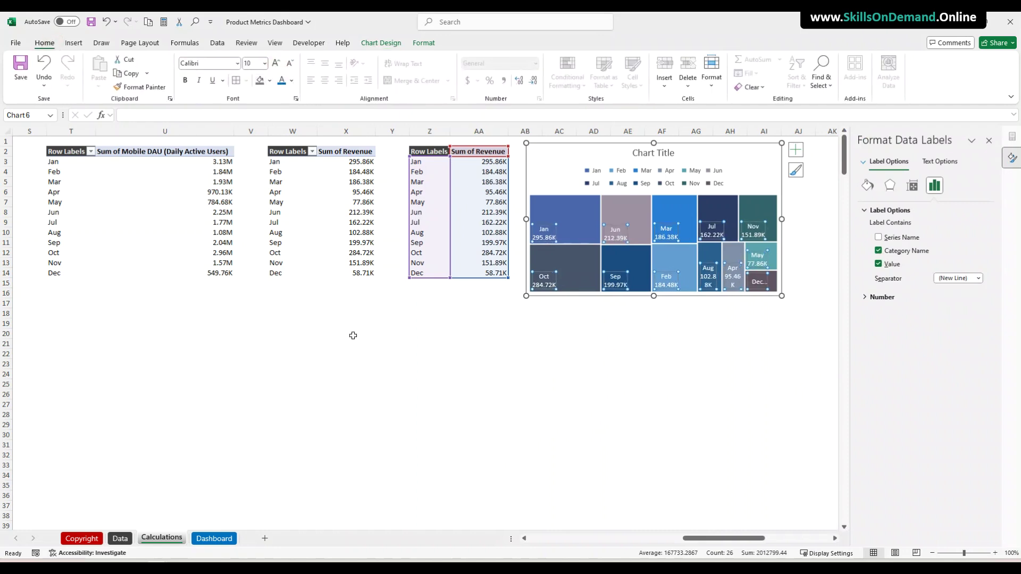
left_click(352, 352)
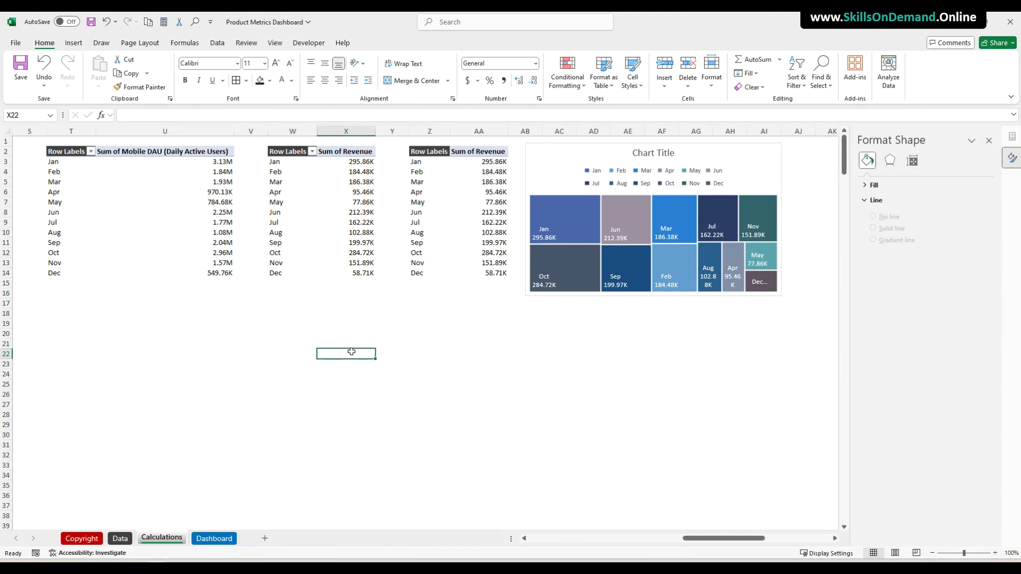
Replace the treemap's chart title with "Monthly Sales Analysis"
left_click(664, 165)
left_click(639, 153)
left_click_drag(633, 153, 685, 152)
type("Monthly Sales Analysis")
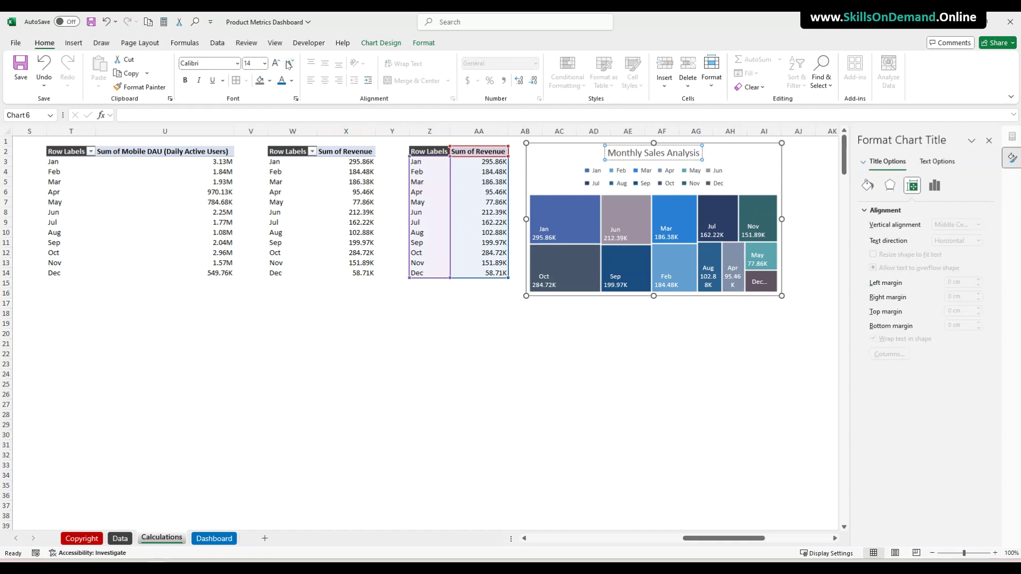
Format the whole treemap title as 12 pt, bold and black, then deselect the chart
left_click(291, 65)
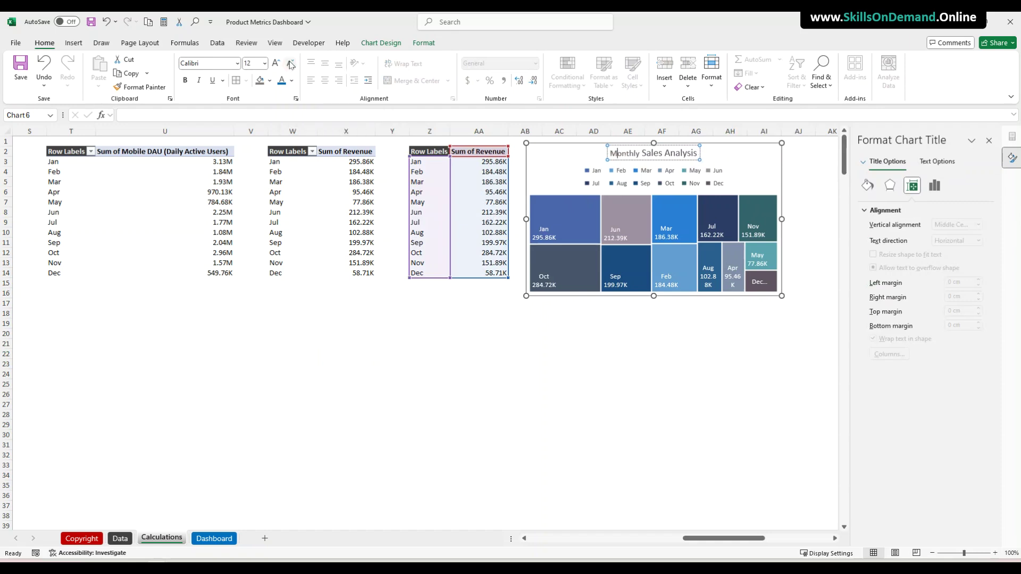
left_click(186, 81)
left_click(291, 80)
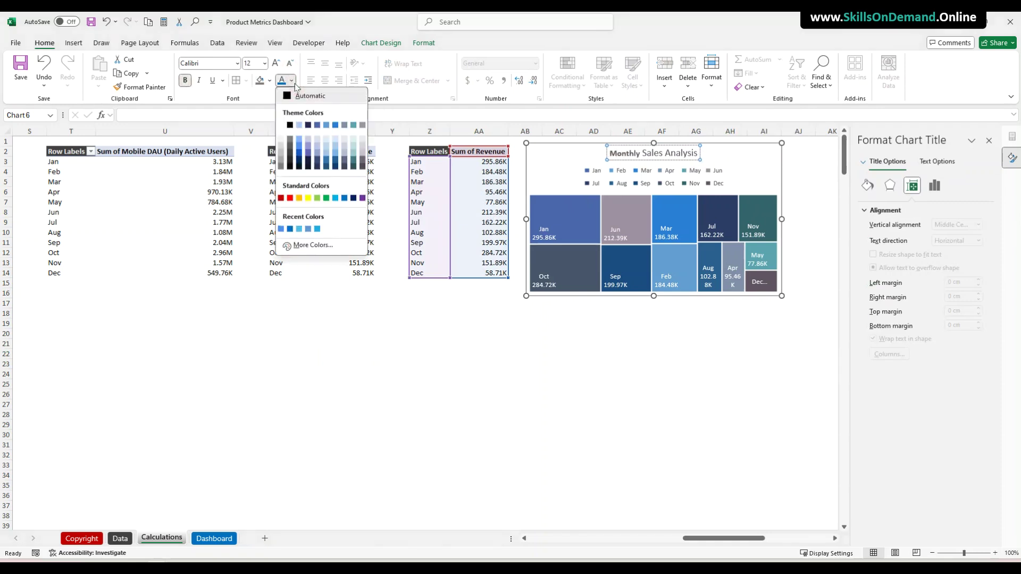
left_click(292, 129)
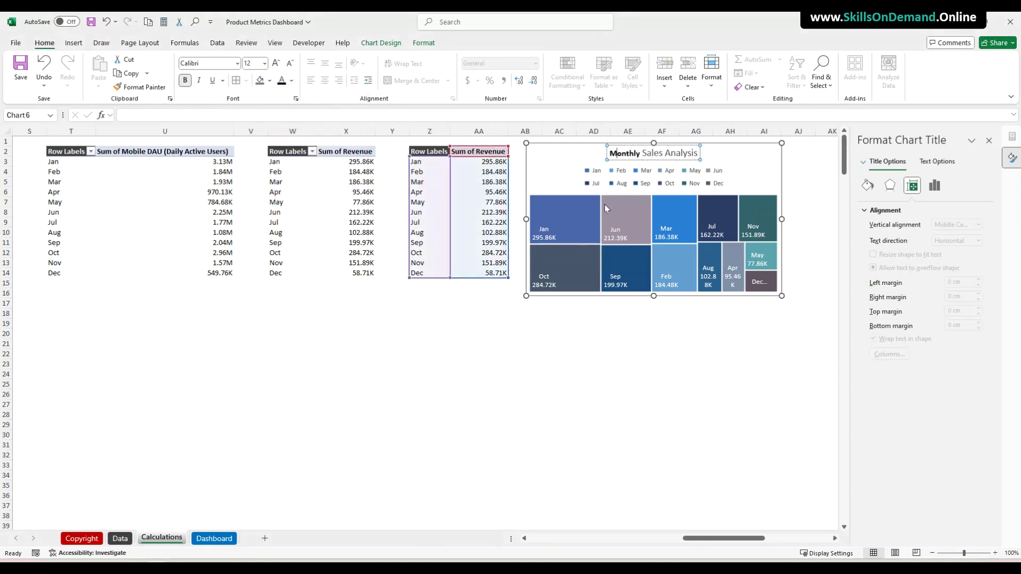
left_click(564, 433)
left_click(641, 155)
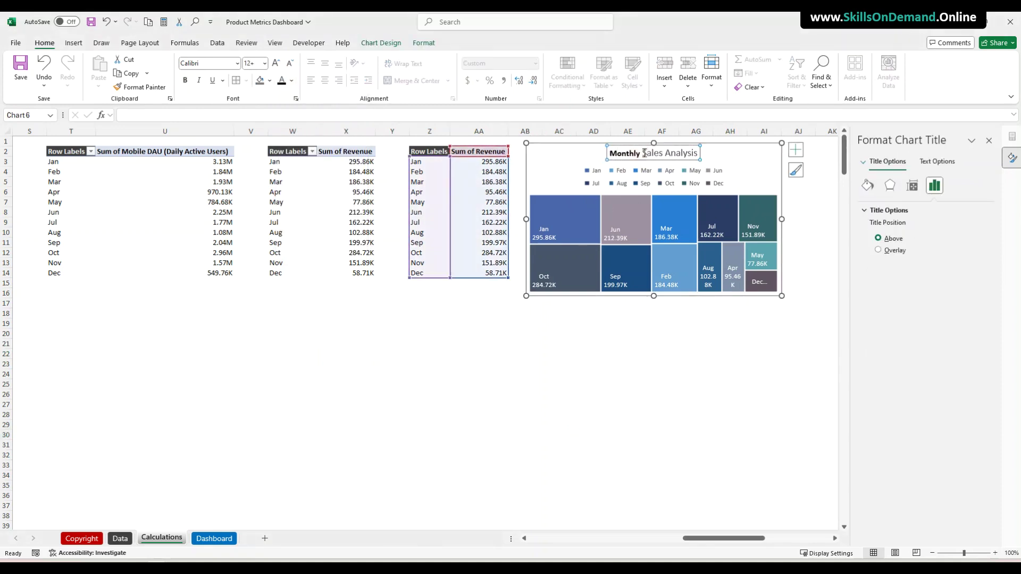
left_click_drag(642, 153, 698, 153)
left_click(290, 62)
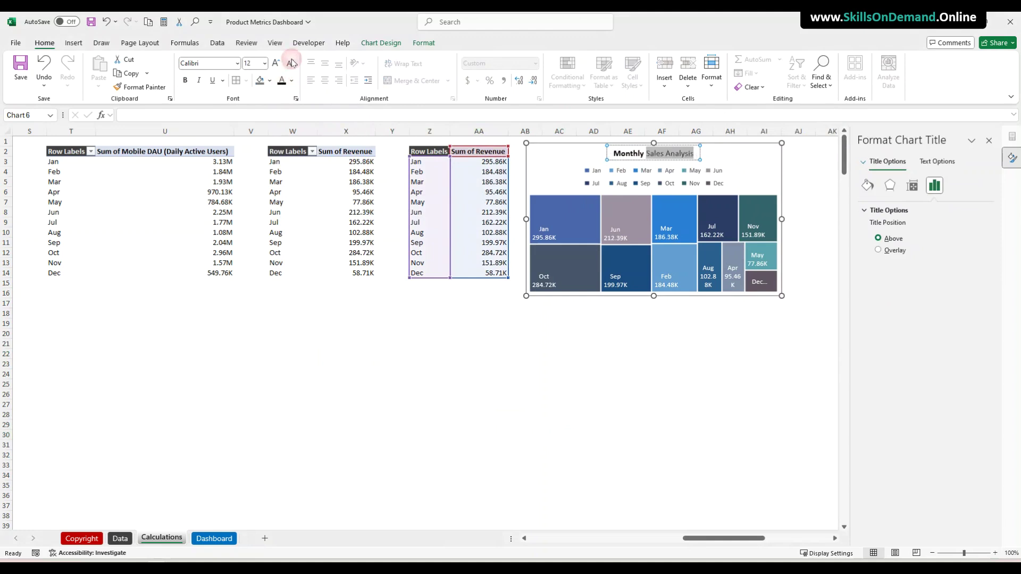
left_click(185, 80)
left_click(480, 382)
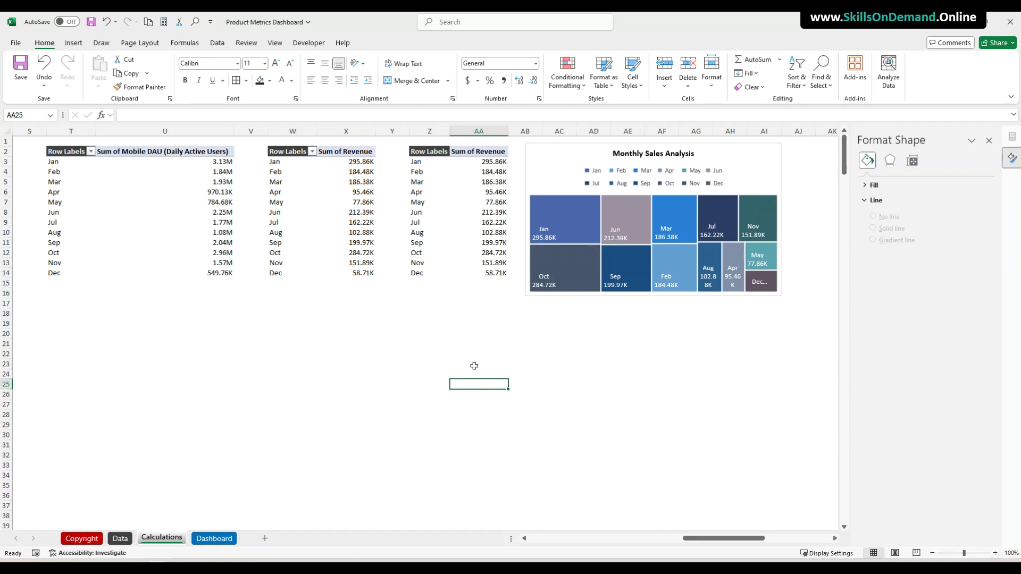
left_click(558, 364)
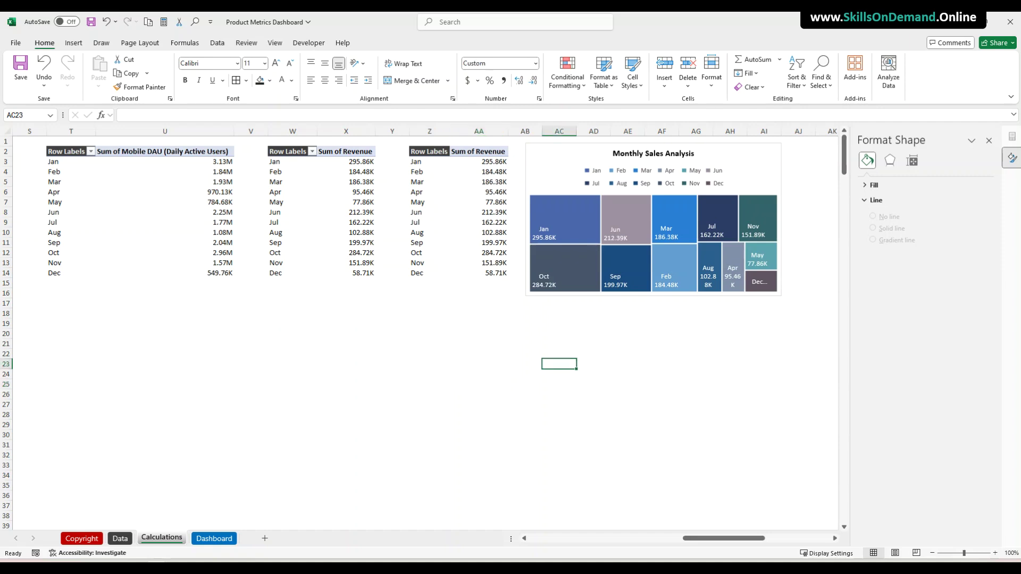
Give the treemap's data series a black outline with a 1½ pt weight
left_click(551, 215)
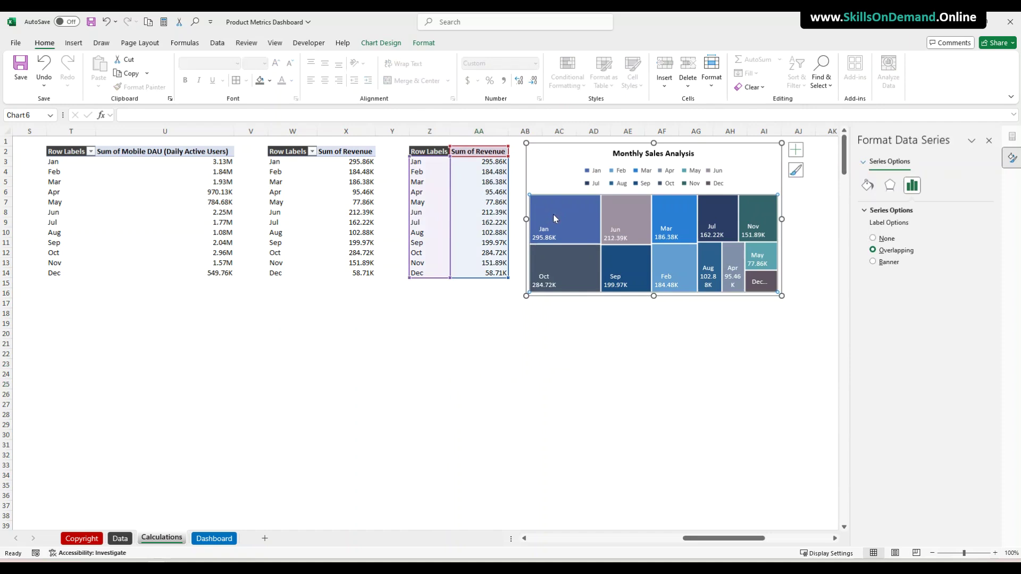
left_click(553, 215)
left_click(537, 353)
left_click(581, 223)
left_click(424, 42)
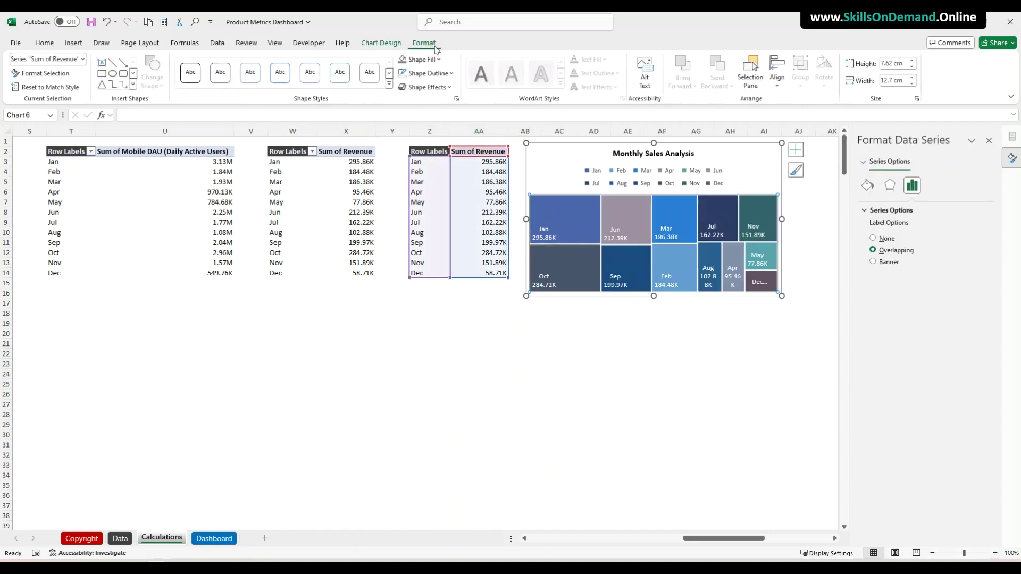
left_click(430, 73)
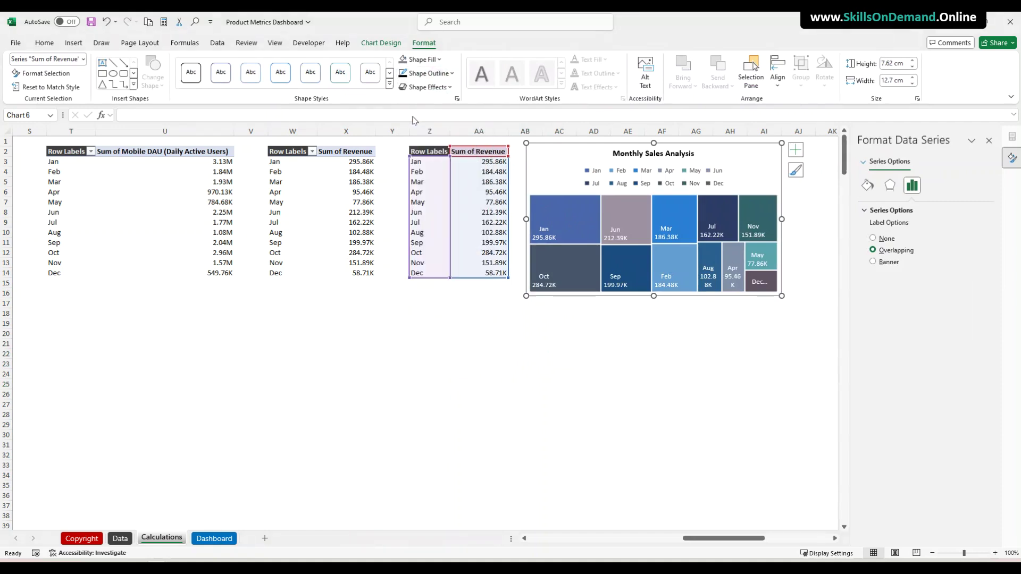
left_click(411, 117)
left_click(439, 74)
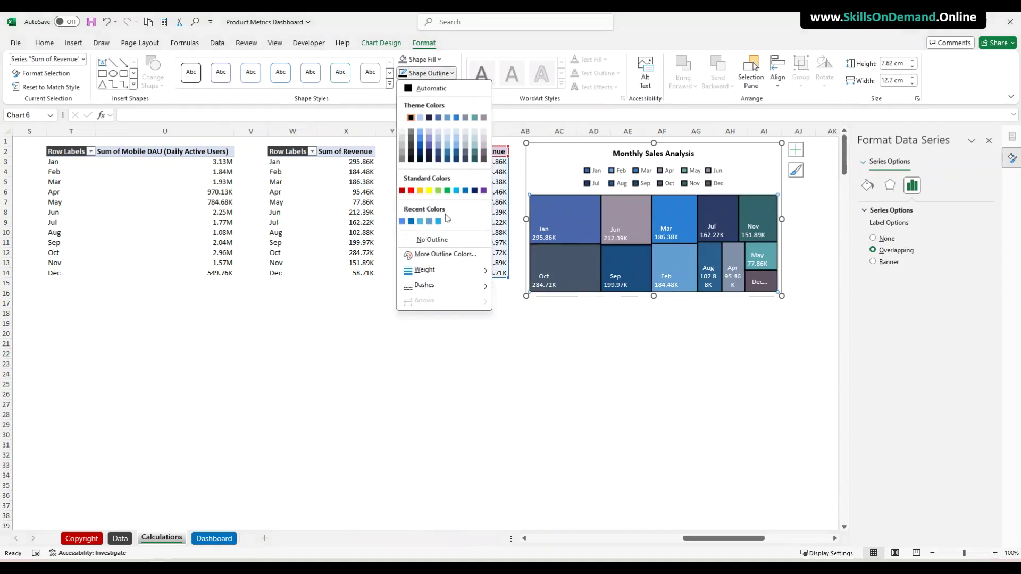
mouse_move(425, 277)
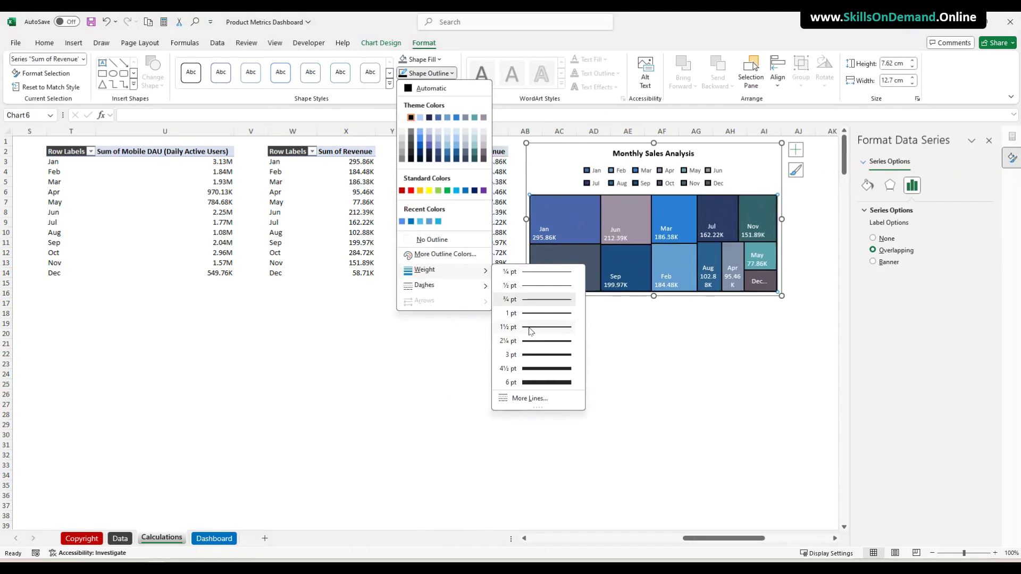
left_click(537, 327)
Apply the centered outer shadow effect to the treemap's data series
left_click(446, 86)
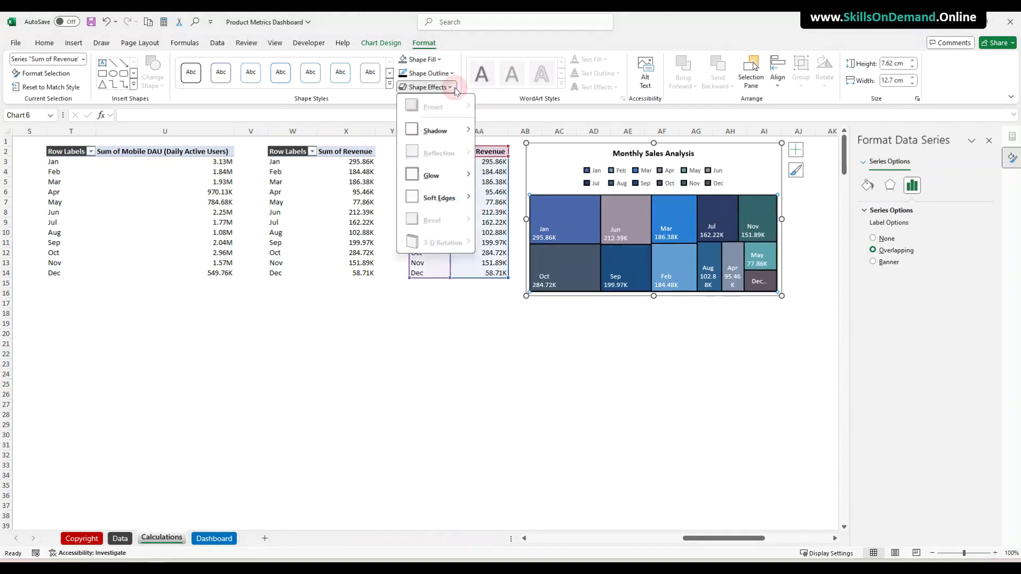
mouse_move(455, 133)
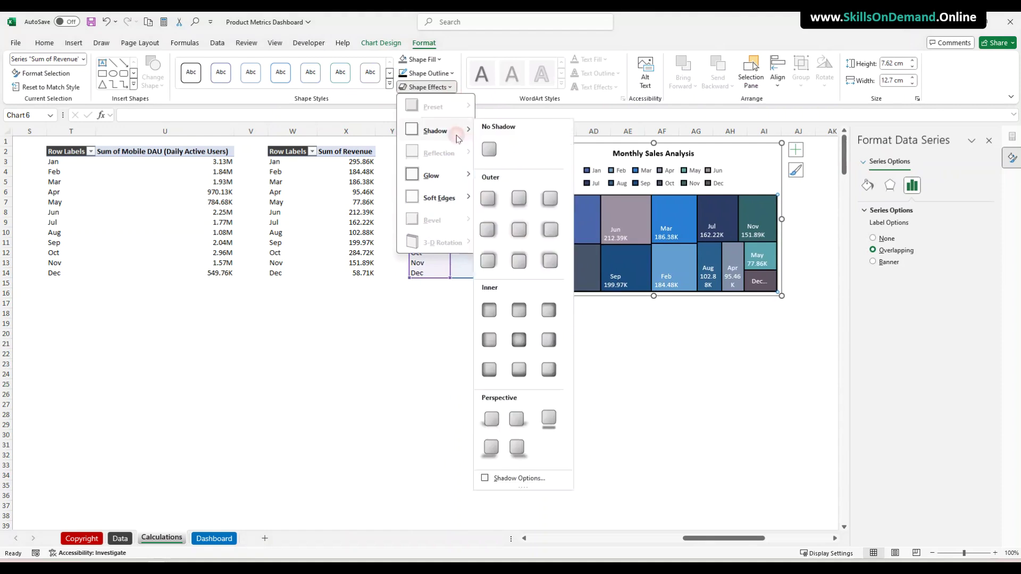
left_click(515, 232)
left_click(572, 362)
Move the treemap below the revenue tables, around row 19, and remove the chart area's fill
left_click_drag(565, 294, 374, 475)
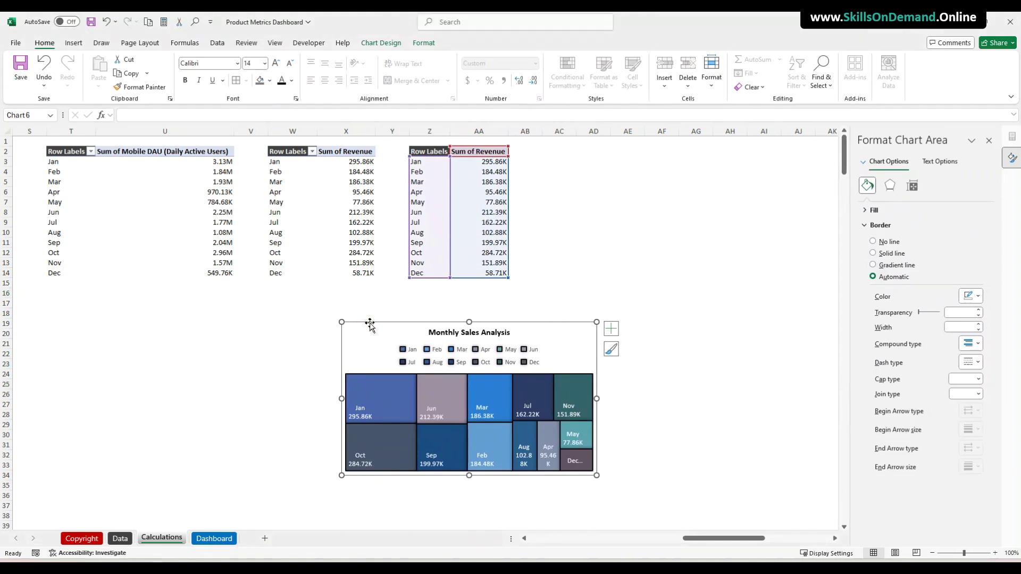
left_click(424, 43)
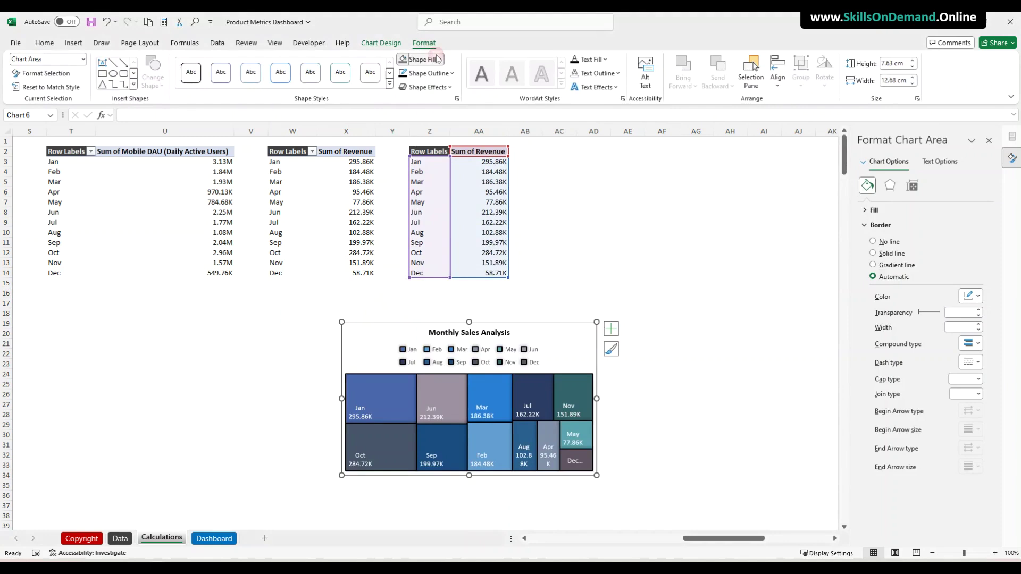
left_click(438, 59)
left_click(419, 226)
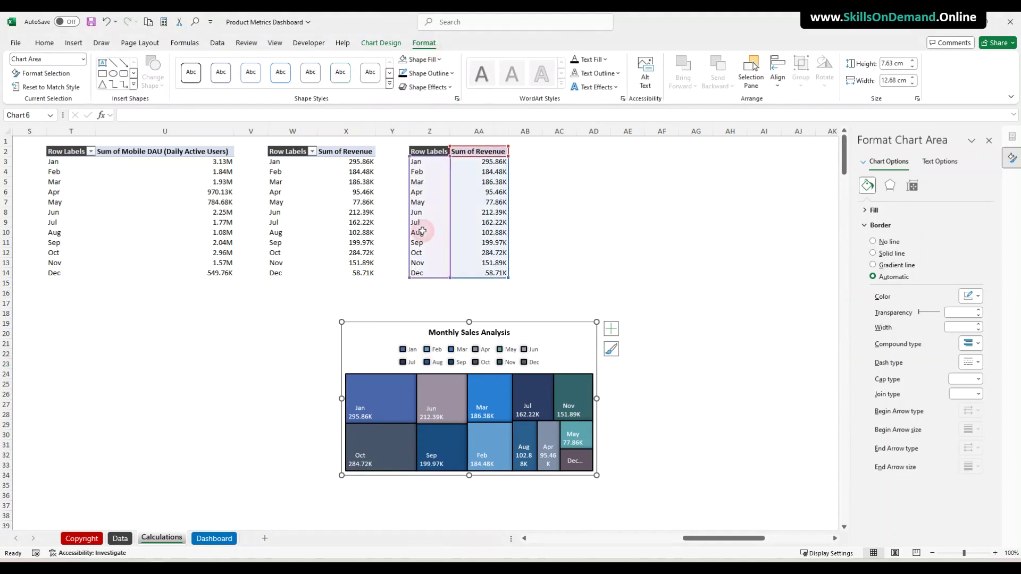
left_click(230, 369)
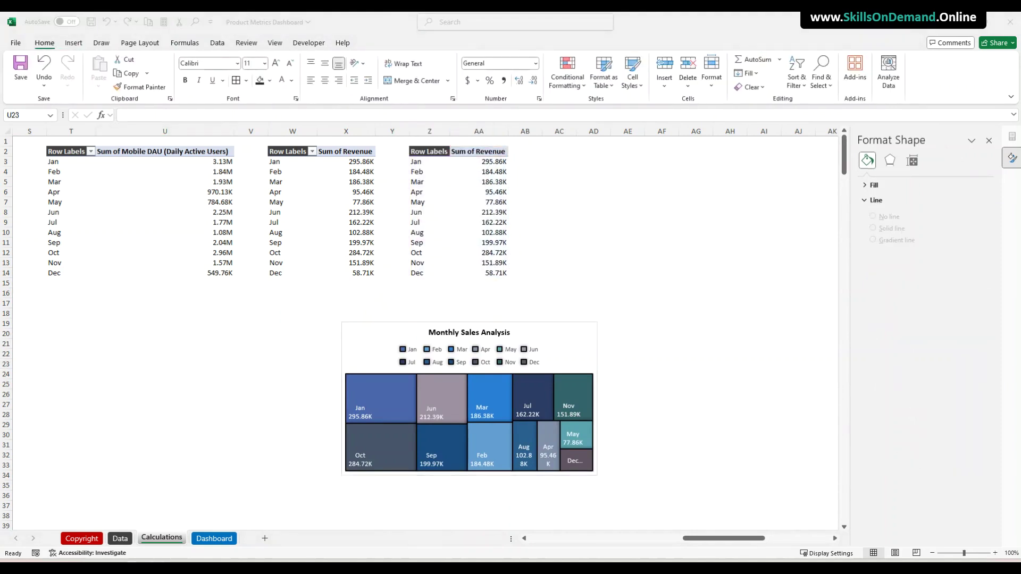
Resize the treemap chart to a height of 13.50 cm and a width of 10.16 cm
left_click(371, 323)
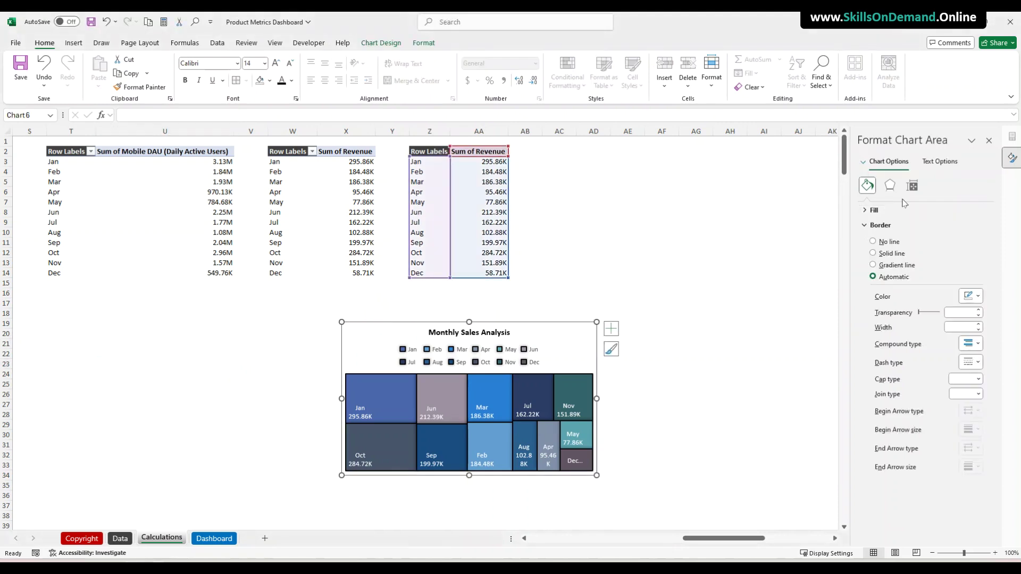
left_click(912, 186)
left_click_drag(961, 223, 928, 226)
type("13.50")
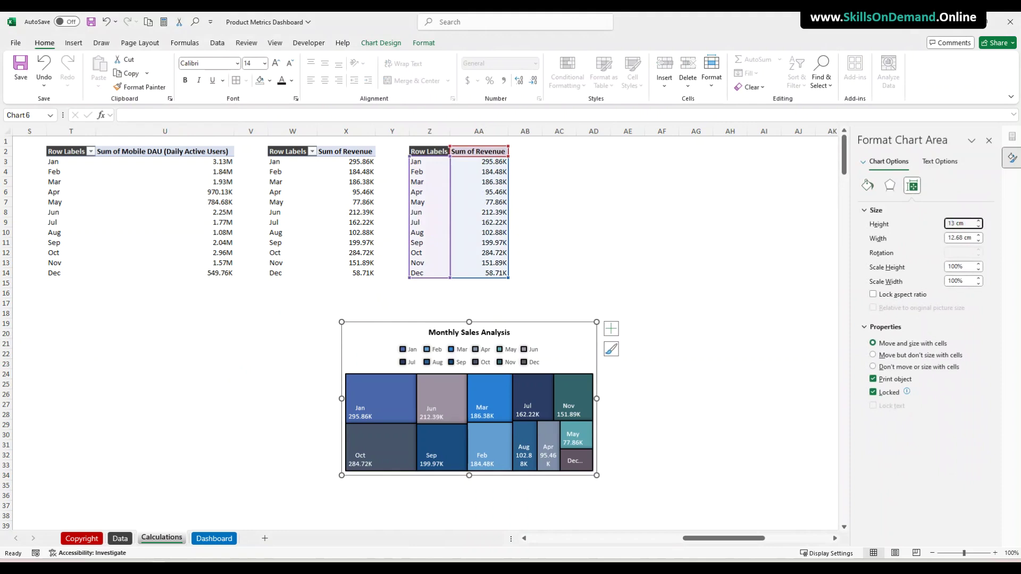
left_click(963, 238)
left_click_drag(962, 237, 935, 234)
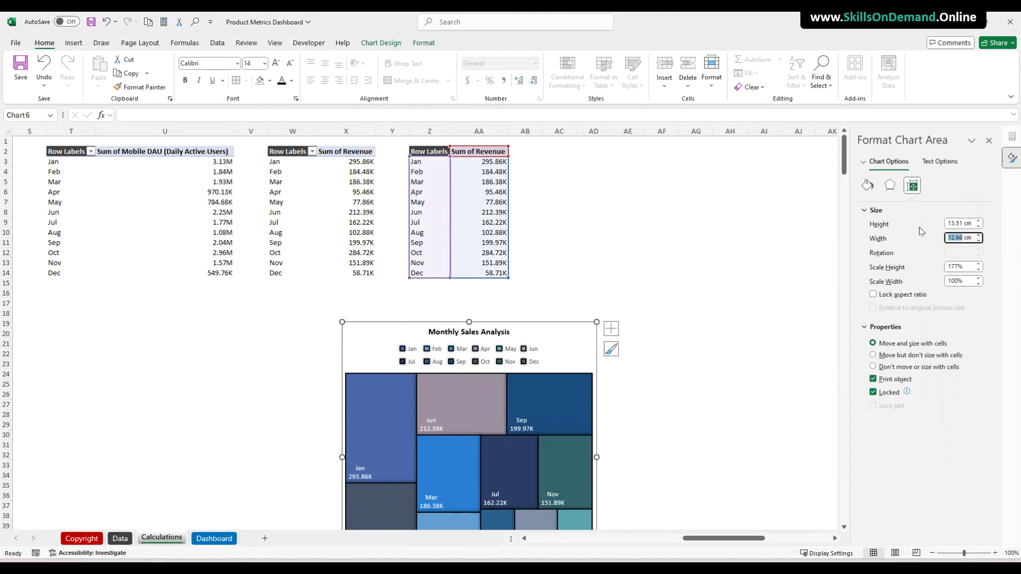
type("1")
key("Return")
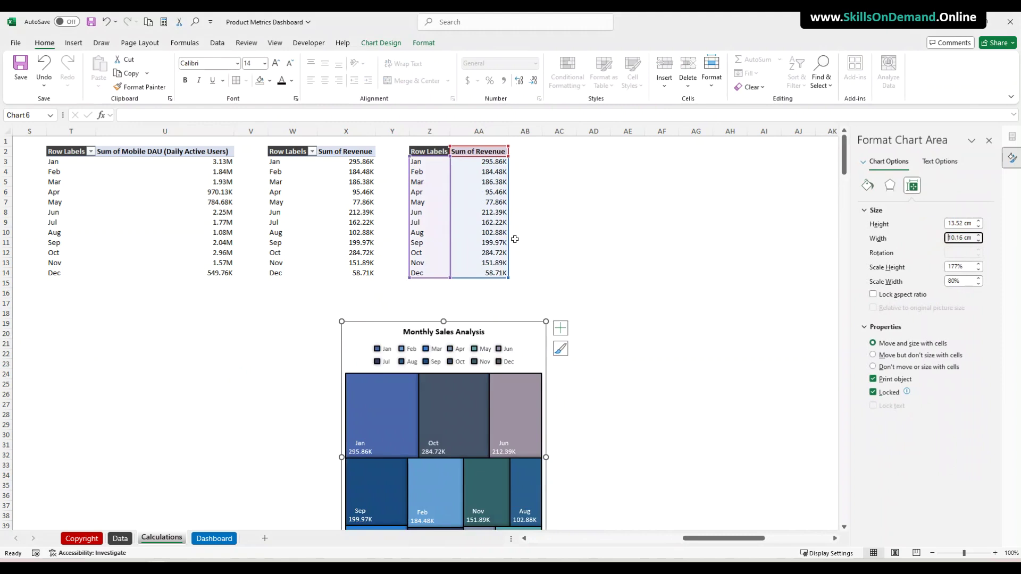
Cut the treemap from the Calculations sheet, paste it into the Dashboard sheet and place it beside the DAU cards, starting at column J
left_click(366, 322)
key("ctrl+x")
left_click(214, 538)
left_click(419, 319)
left_click(419, 353)
key("ctrl+v")
left_click_drag(428, 367, 357, 162)
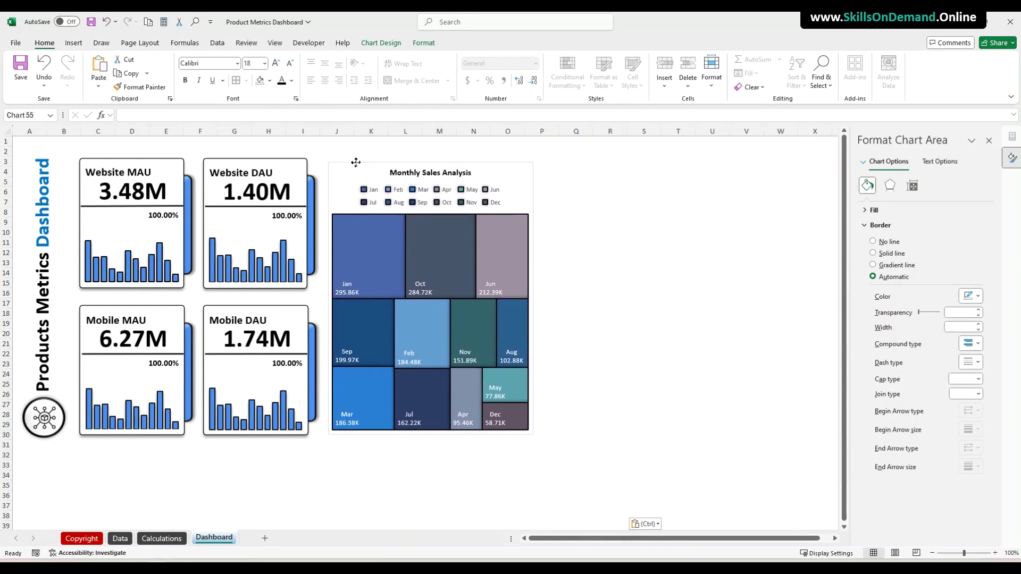
left_click(642, 270)
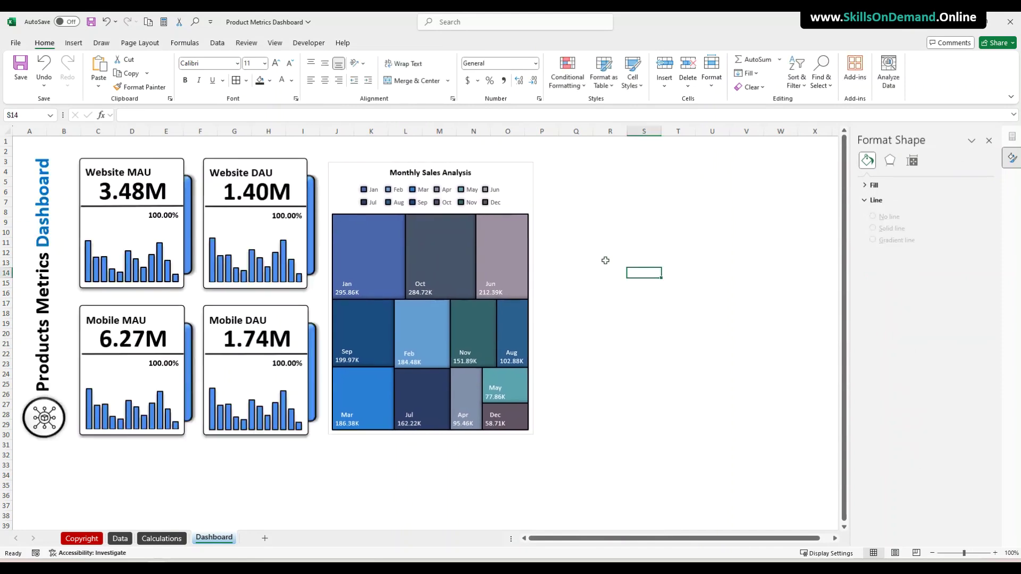
Delete the legend from the Monthly Sales Analysis treemap on the Dashboard sheet
left_click(414, 205)
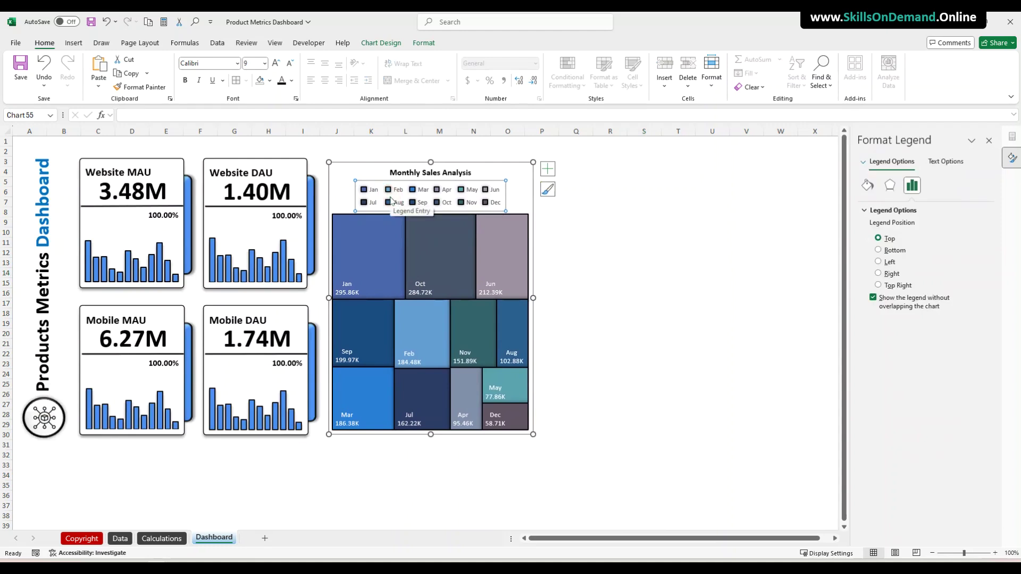
key("Delete")
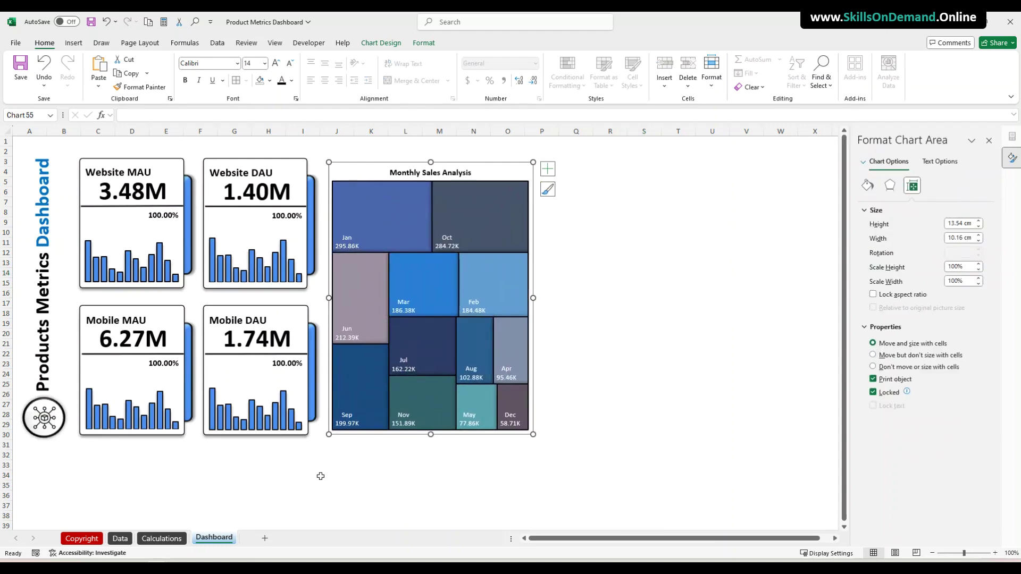
left_click(323, 475)
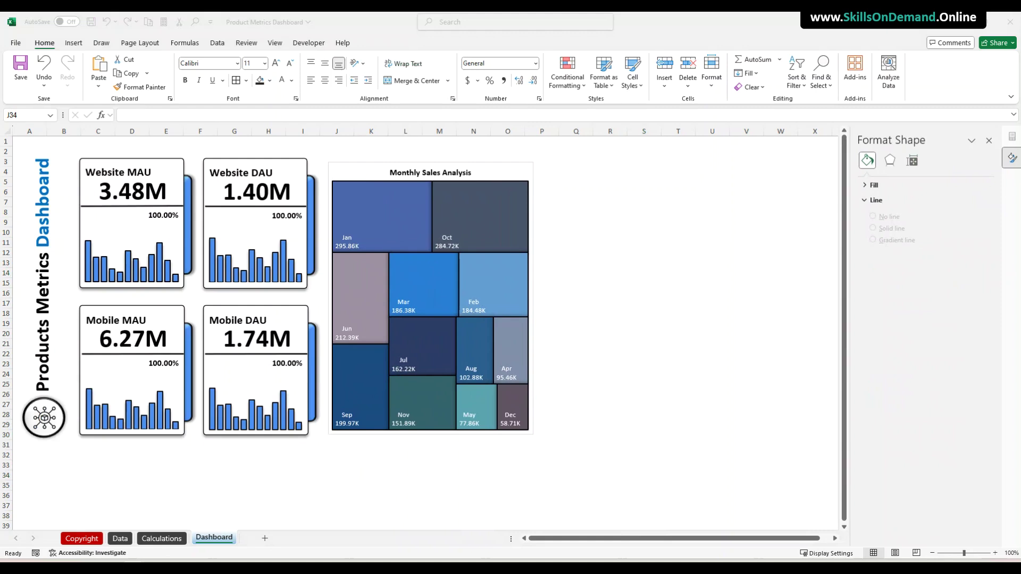
Draw a rounded rectangle about 13.8 cm high and 10.6 cm wide over the treemap as its card
left_click(628, 316)
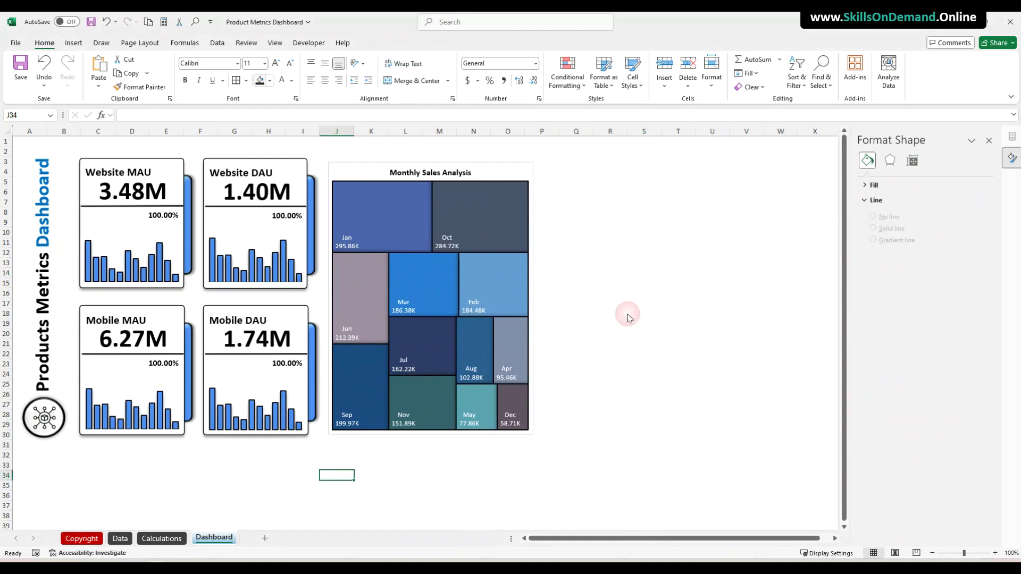
left_click(72, 43)
left_click(158, 87)
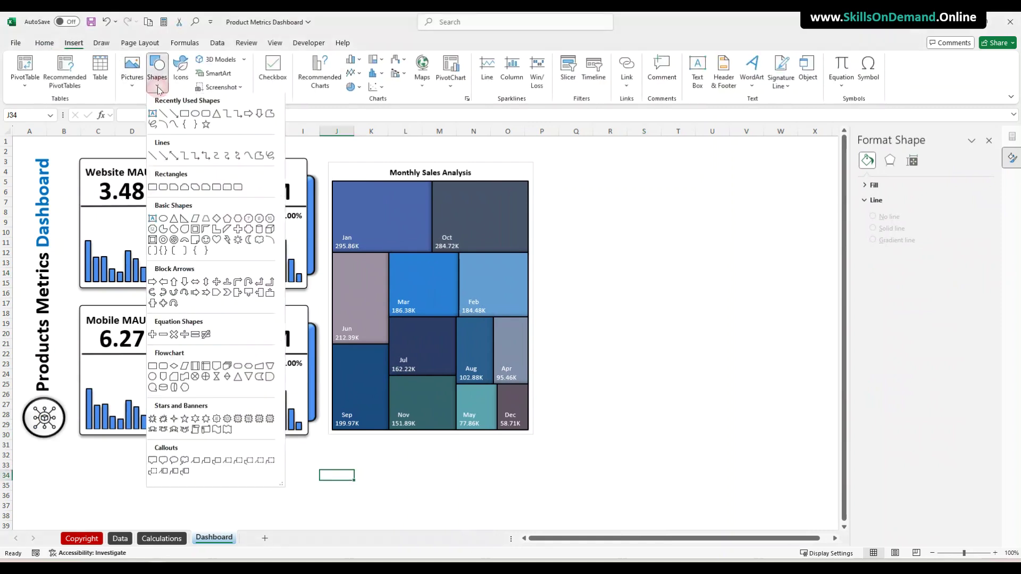
left_click(201, 115)
left_click_drag(326, 159, 537, 433)
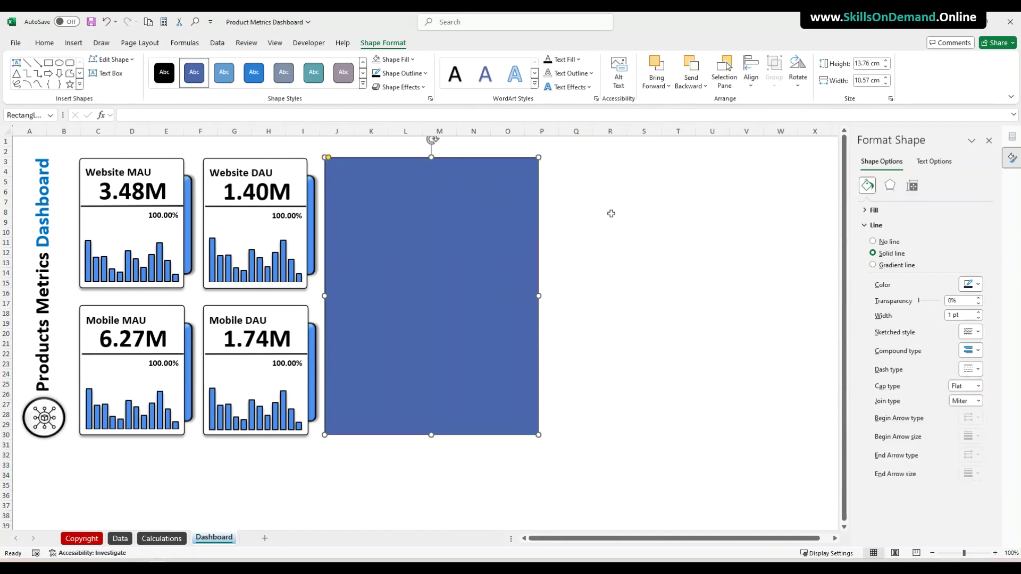
left_click(612, 212)
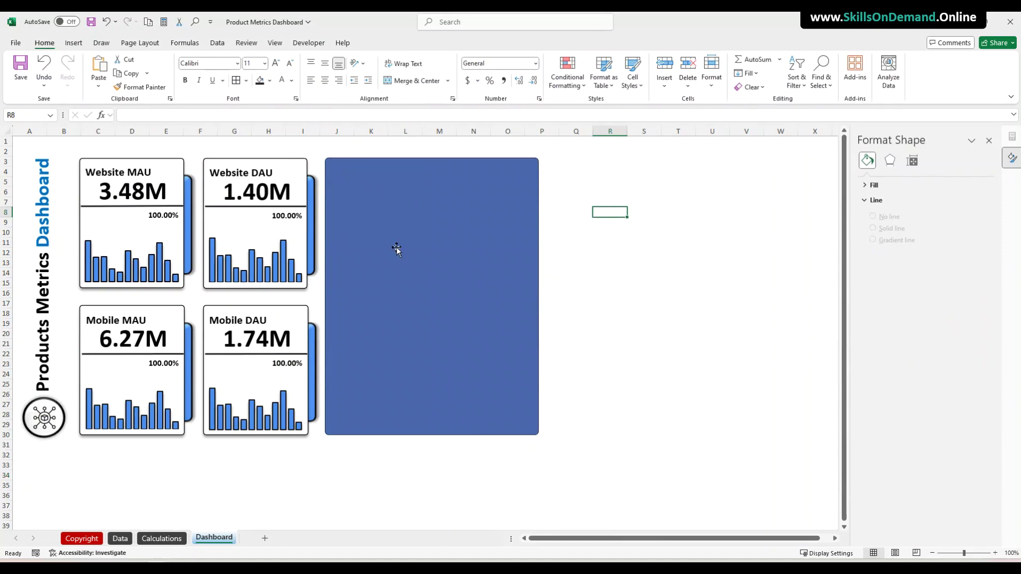
left_click(269, 81)
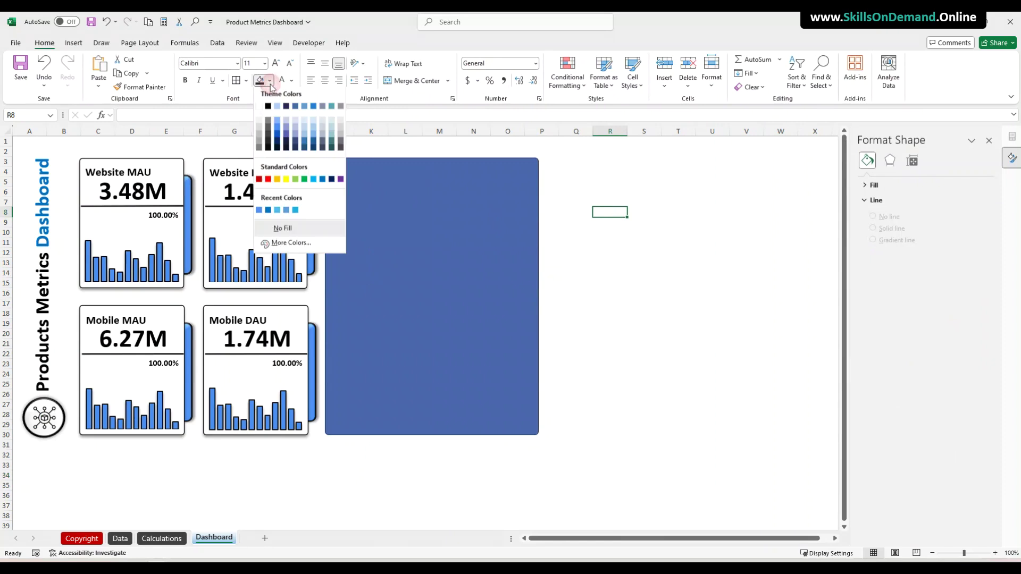
left_click(259, 123)
left_click(685, 313)
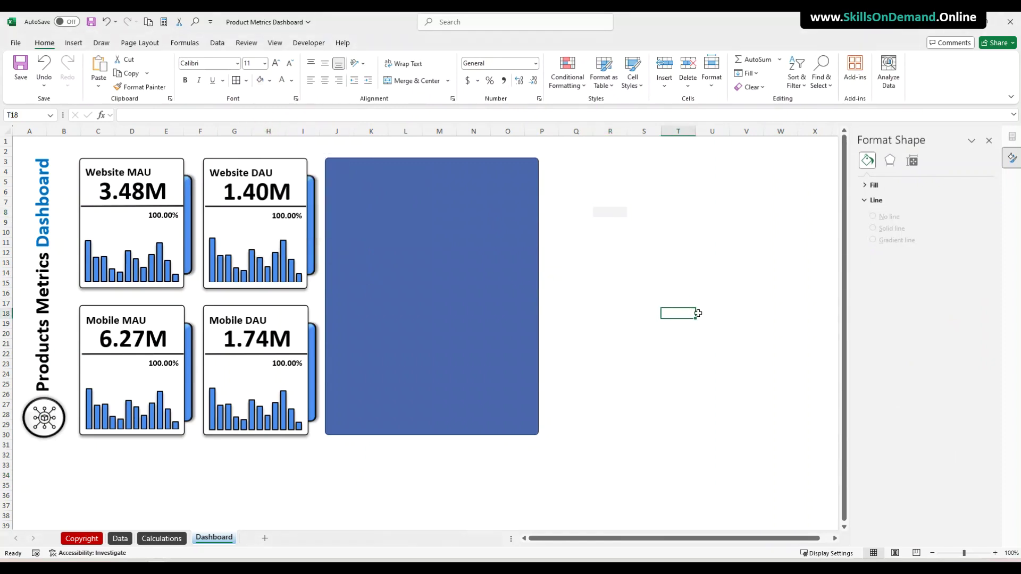
key("ctrl+z")
Fill the large rectangle beside the metric cards with the lightest grey and apply the second preset shape effect
left_click(399, 234)
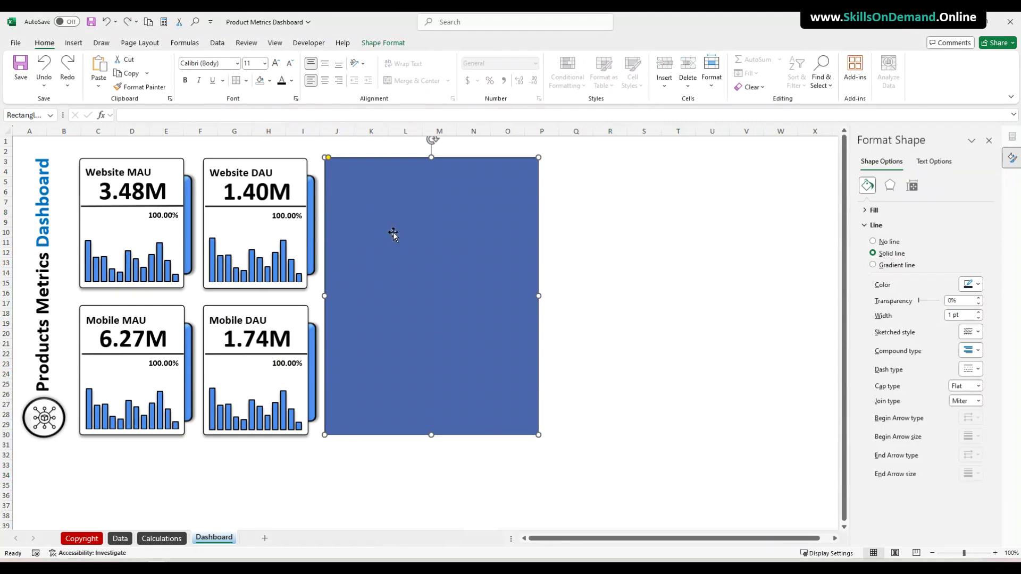
left_click(270, 83)
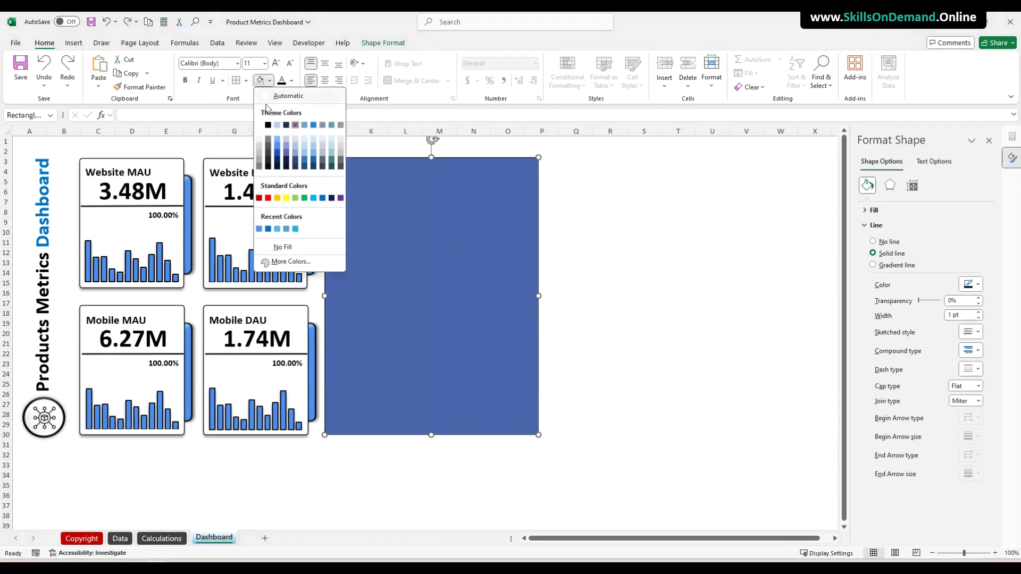
left_click(259, 139)
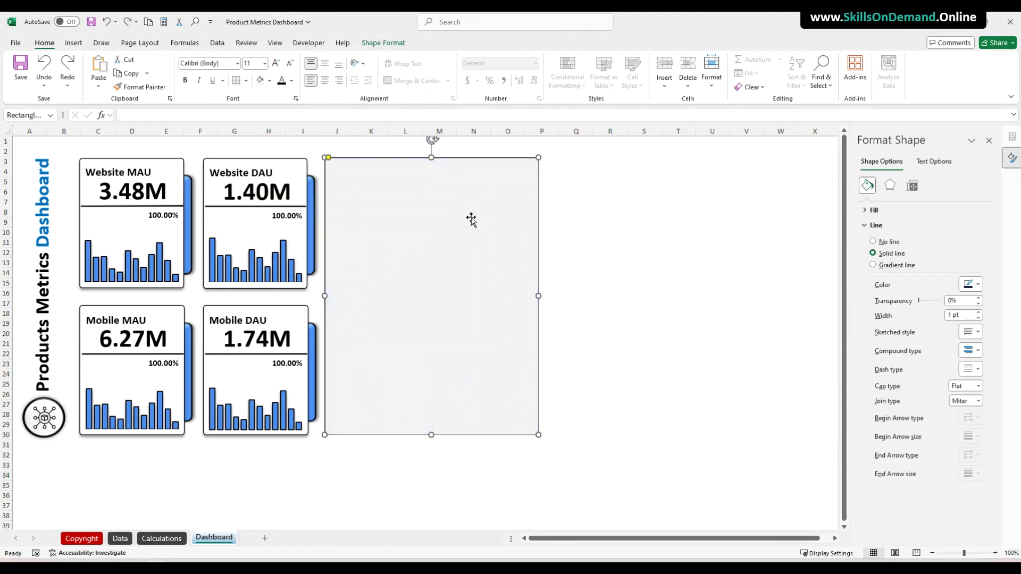
left_click(396, 46)
left_click(399, 87)
mouse_move(409, 106)
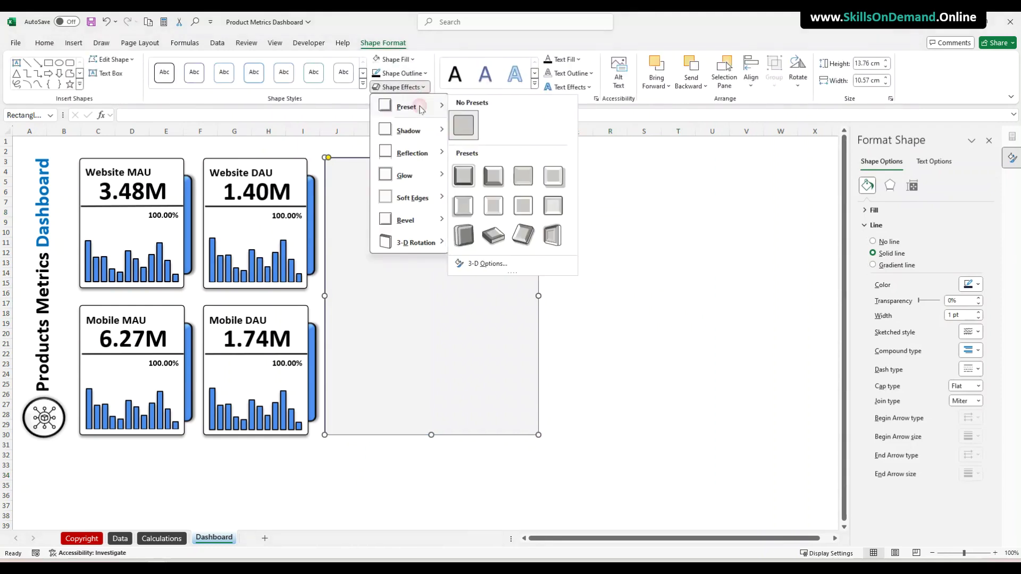
left_click(499, 178)
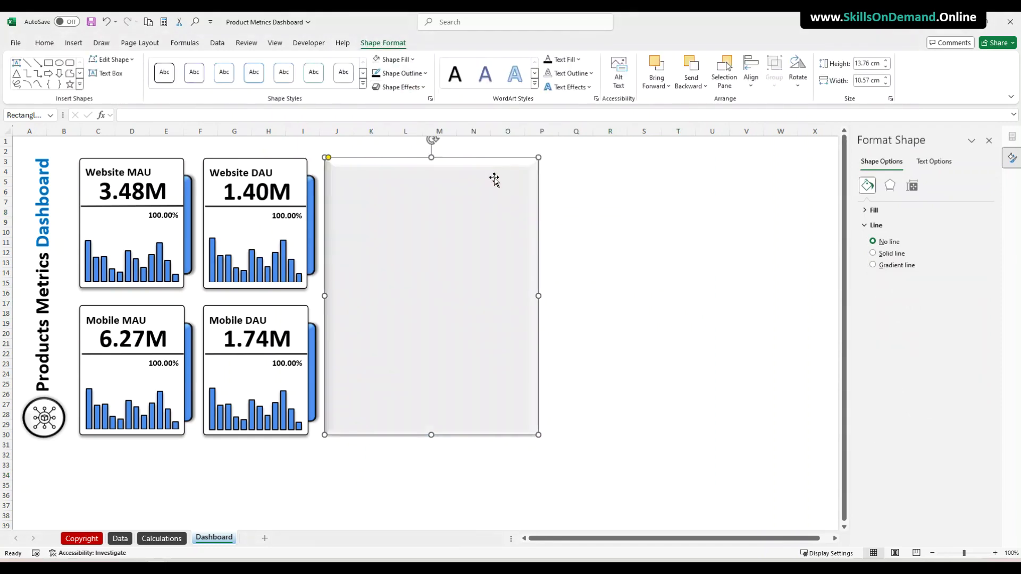
Give the grey rectangle a black outline with a weight of 2¼ pt
left_click(378, 76)
left_click(420, 73)
mouse_move(426, 270)
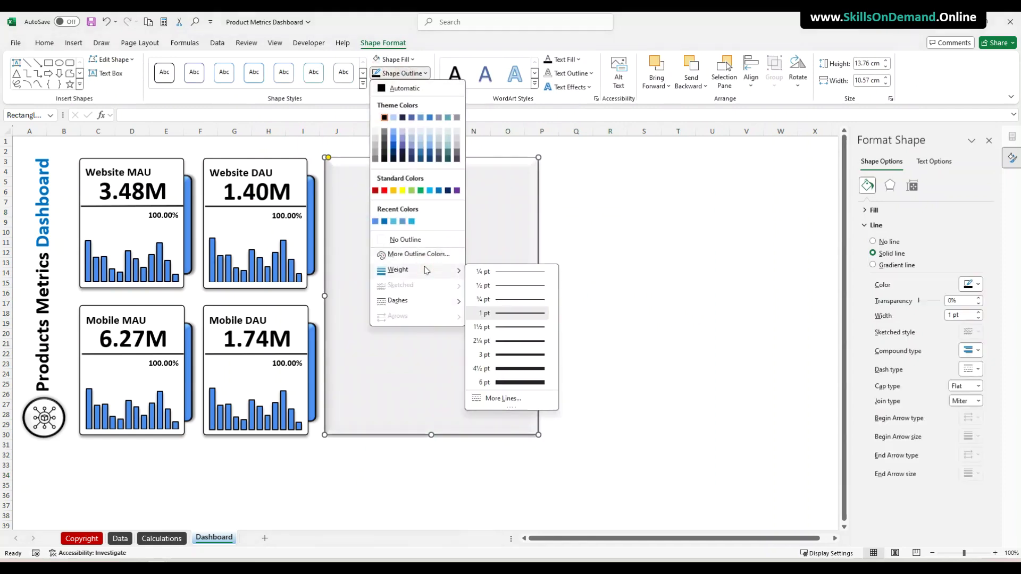
left_click(500, 341)
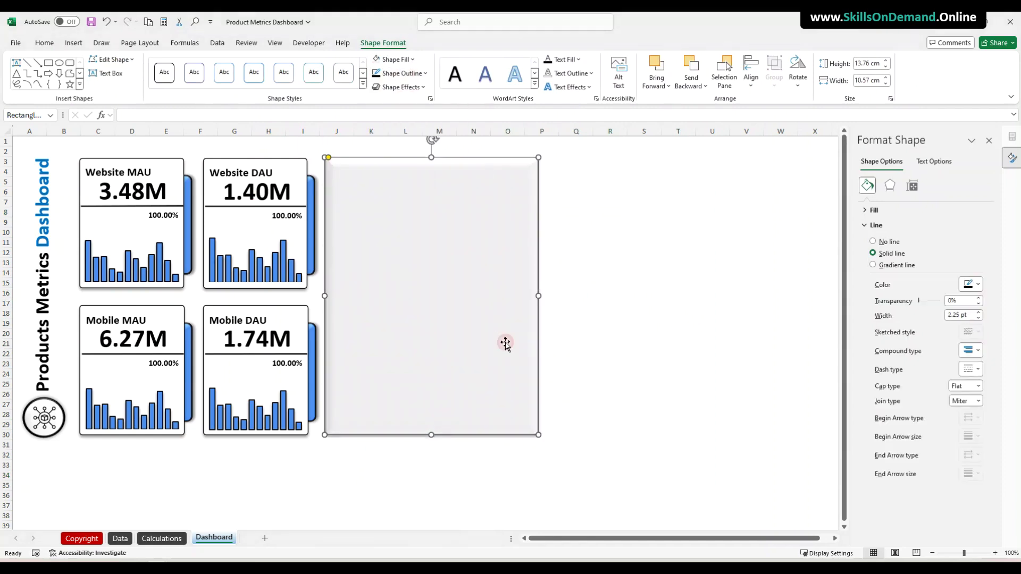
left_click(587, 317)
Add the second outer shadow effect to the grey rectangle
left_click(380, 248)
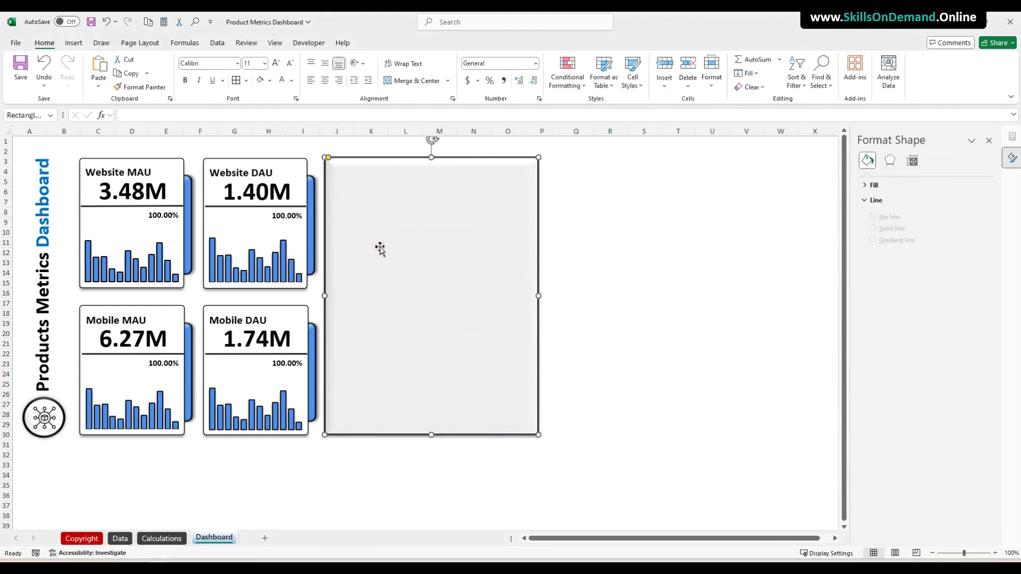
left_click(399, 86)
mouse_move(405, 129)
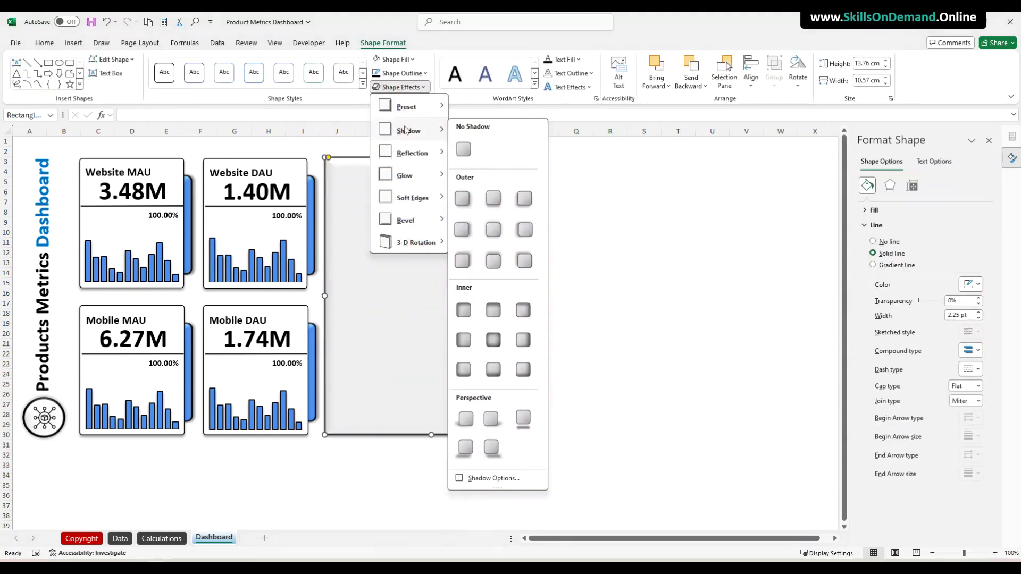
left_click(493, 198)
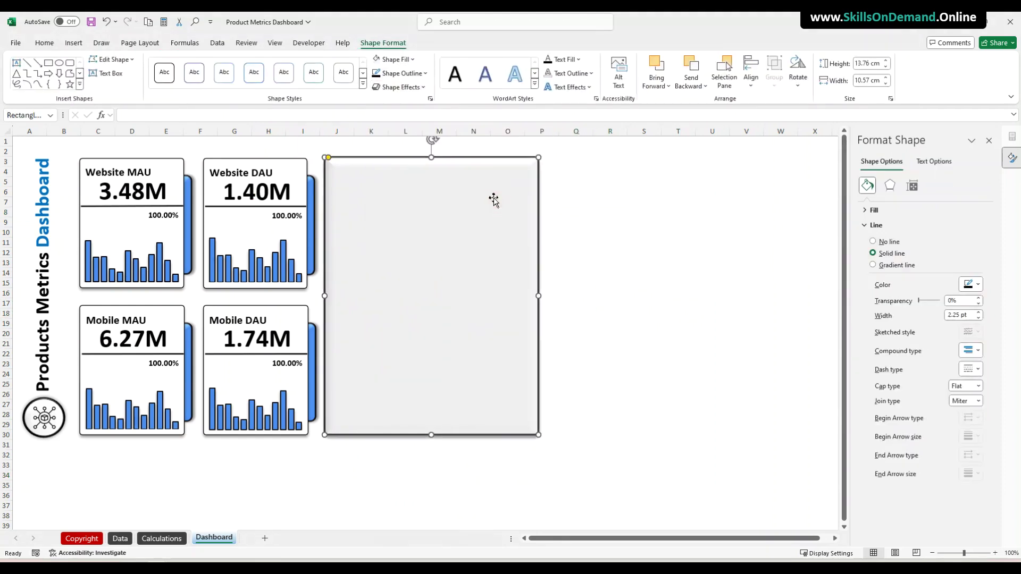
left_click(643, 270)
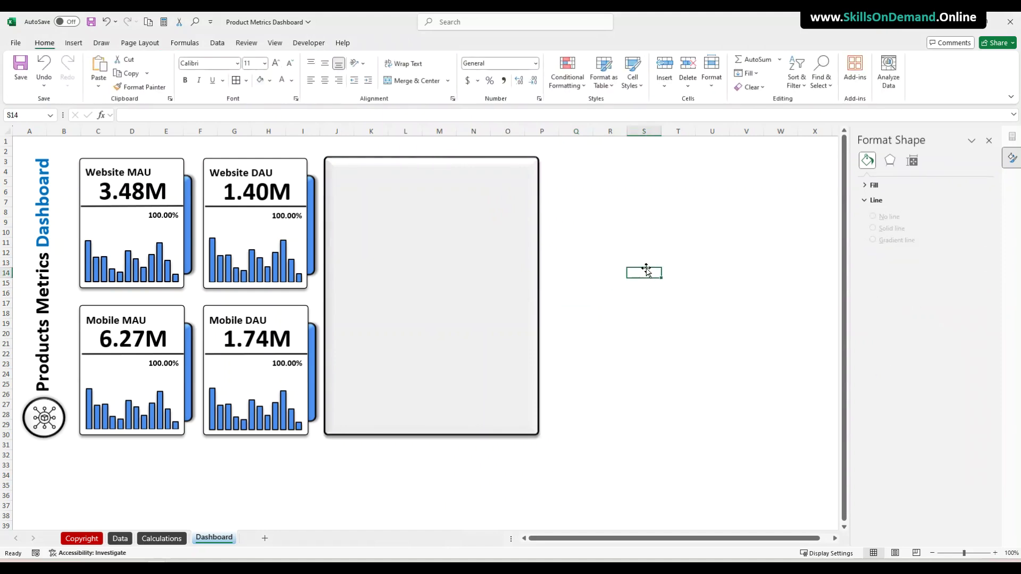
Send the grey rectangle to the back so it sits behind the Monthly Sales Analysis treemap
left_click(422, 255)
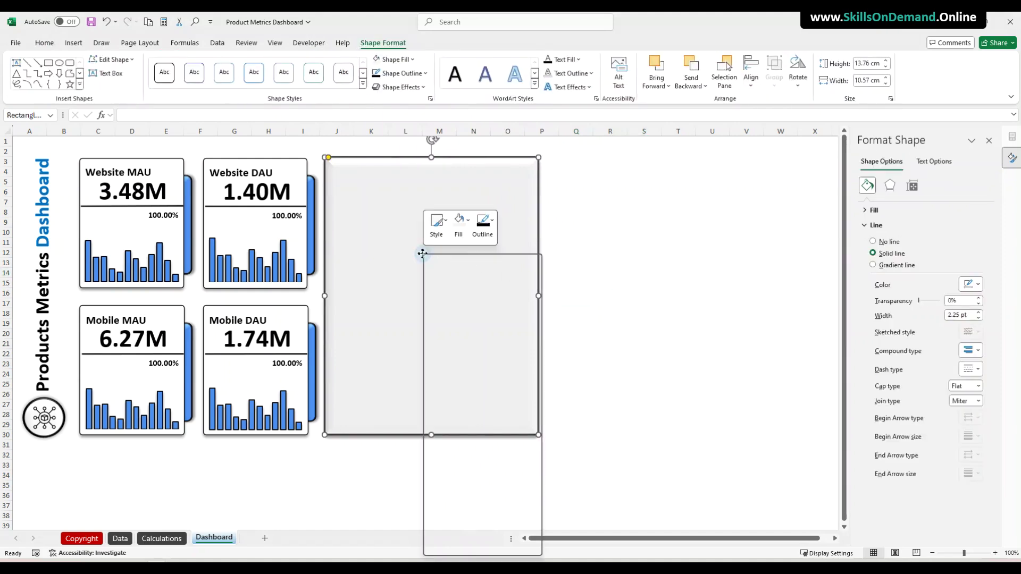
right_click(422, 254)
left_click(467, 400)
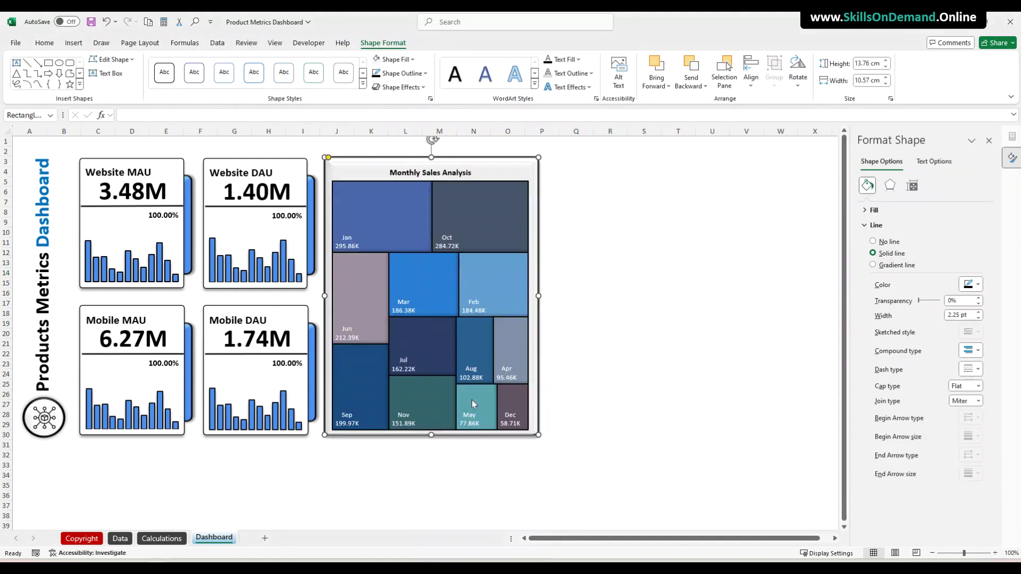
left_click(610, 345)
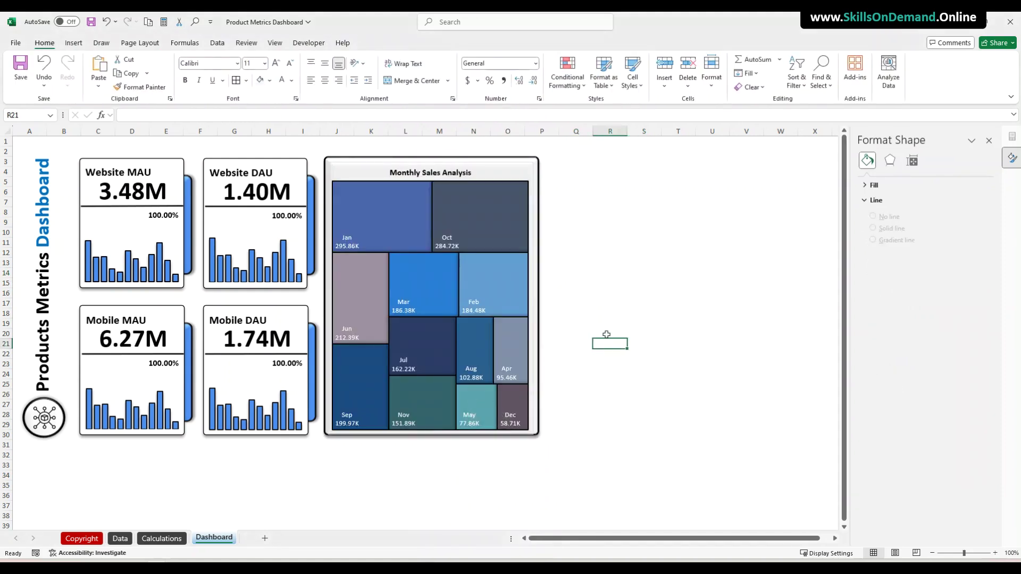
Nudge the Monthly Sales Analysis chart slightly up within its frame and remove the chart's outline
left_click(372, 161)
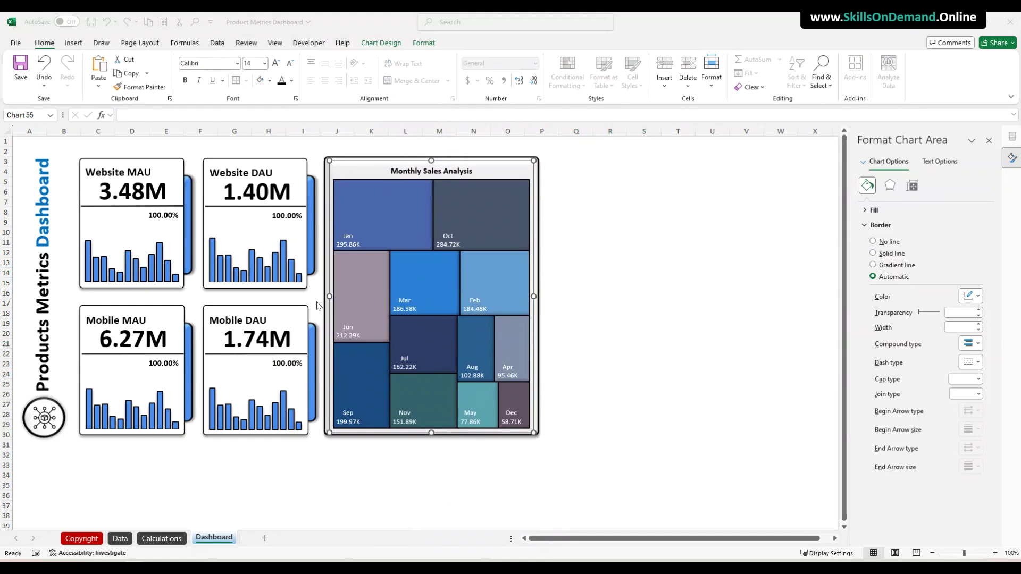
left_click(370, 178)
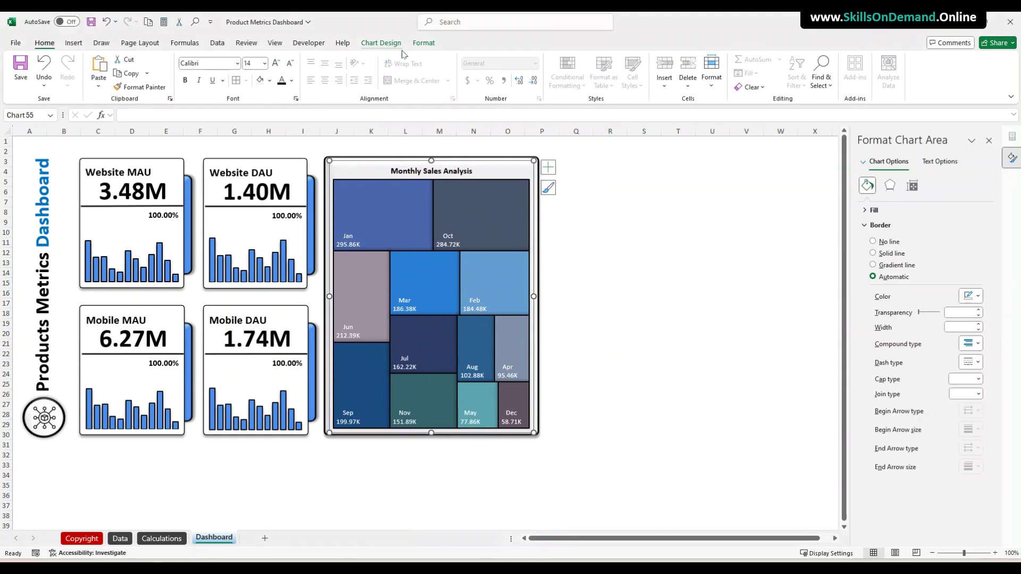
left_click(423, 42)
left_click(428, 72)
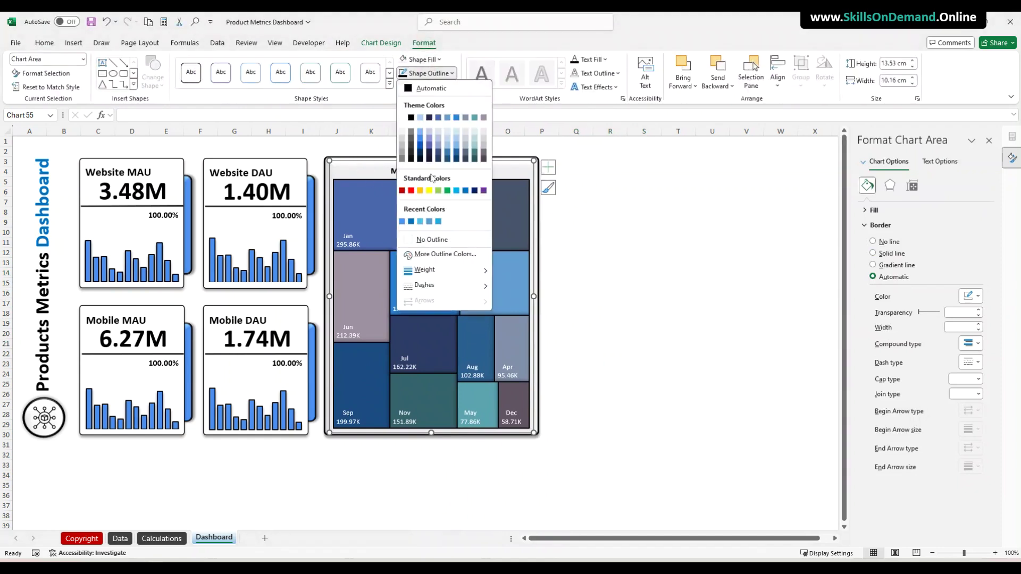
left_click(431, 240)
left_click(609, 250)
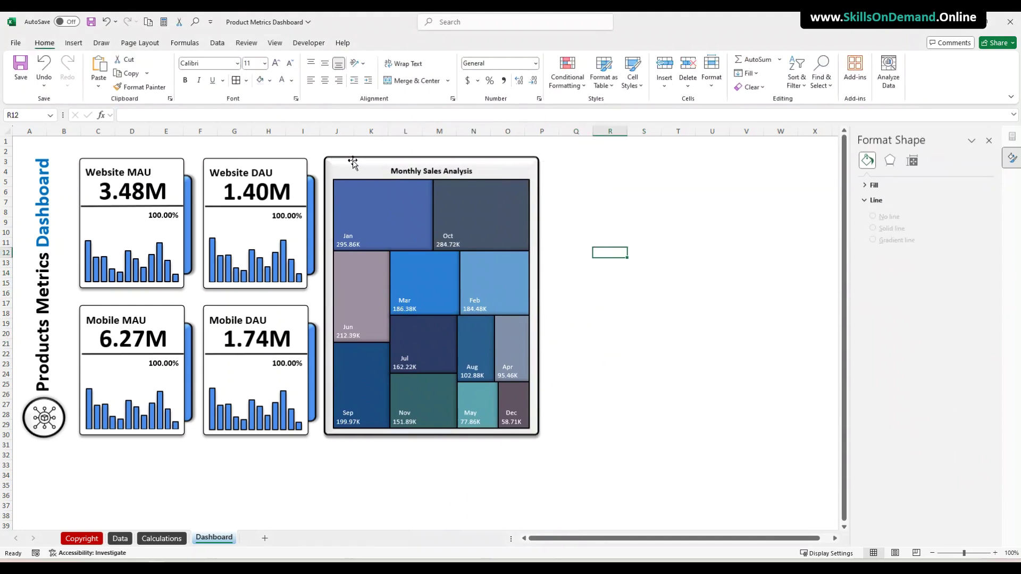
Group the Monthly Sales Analysis chart with the grey rectangle behind it
left_click(405, 174)
left_click(356, 164)
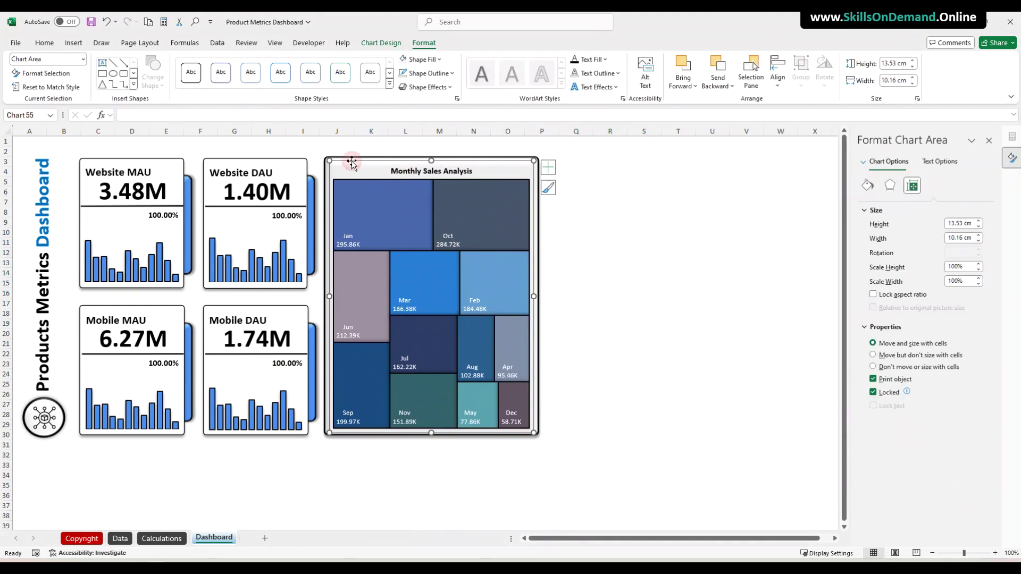
left_click(354, 161, "ctrl")
right_click(349, 156)
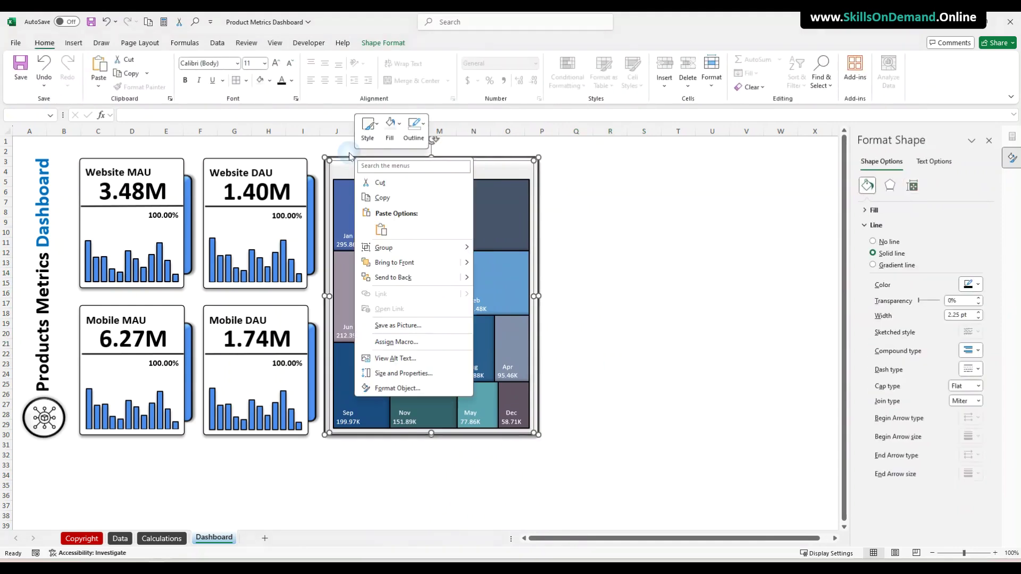
mouse_move(436, 247)
left_click(490, 246)
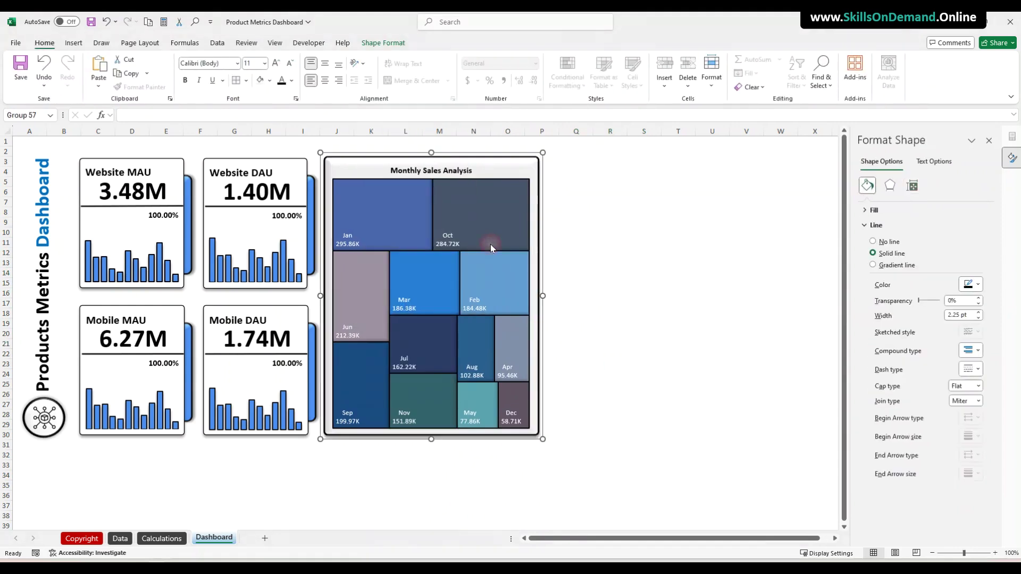
Switch to the Calculations sheet
left_click(598, 253)
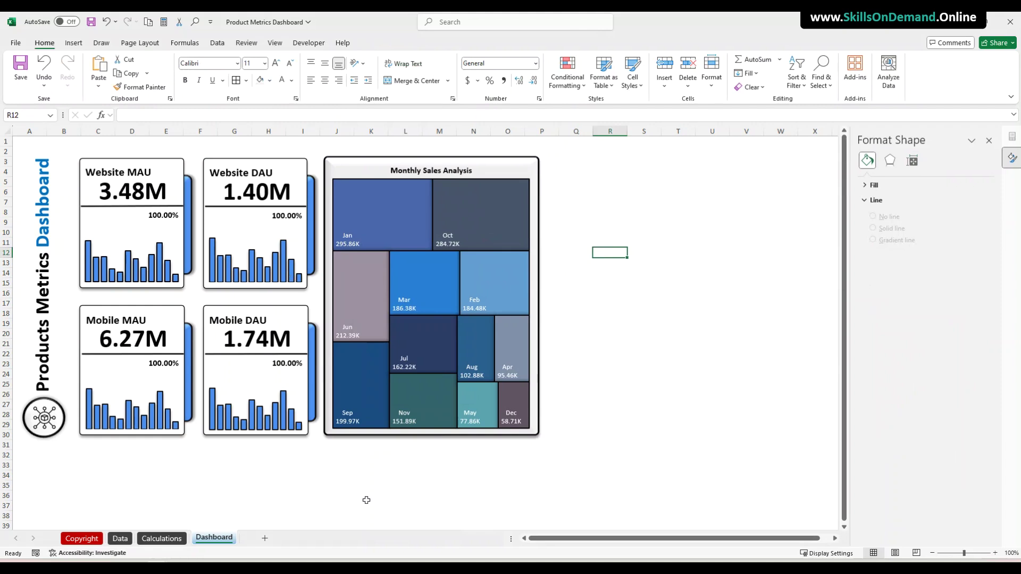
left_click(161, 538)
left_click(349, 480)
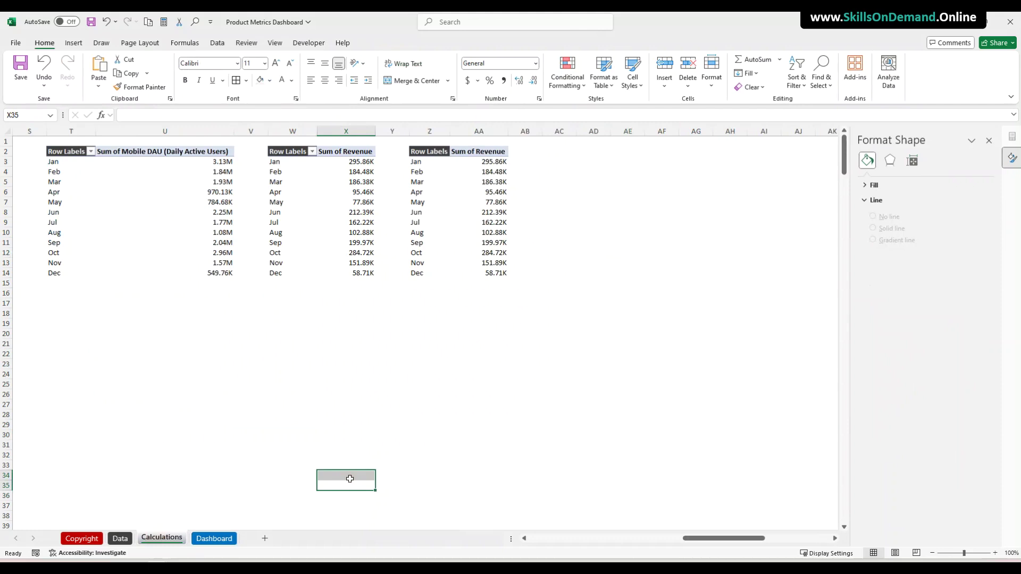
Copy the plain revenue table in Z2:AA14 and paste it at AC2
left_click_drag(429, 149, 483, 268)
key("ctrl+c")
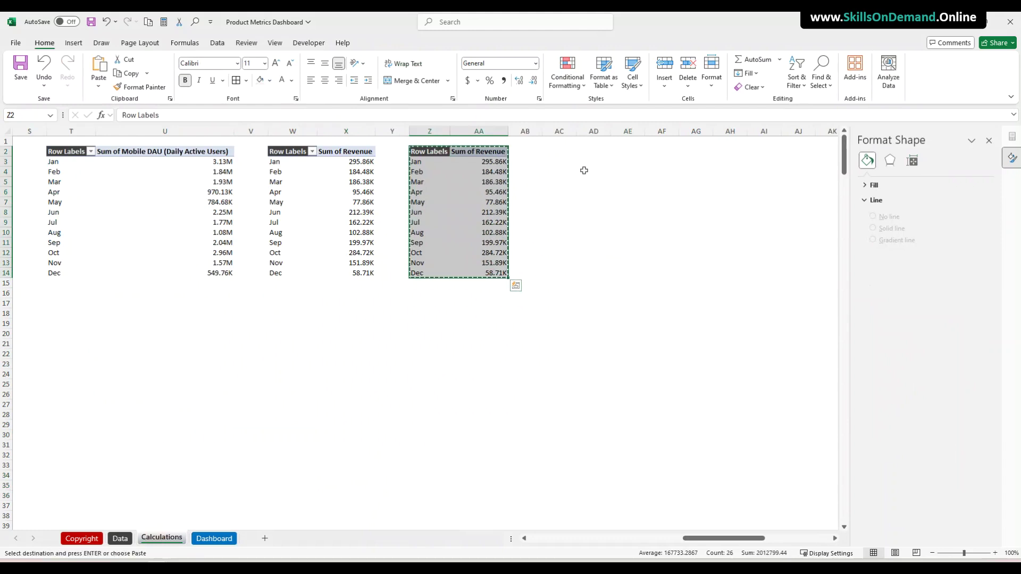
left_click(560, 152)
key("ctrl+v")
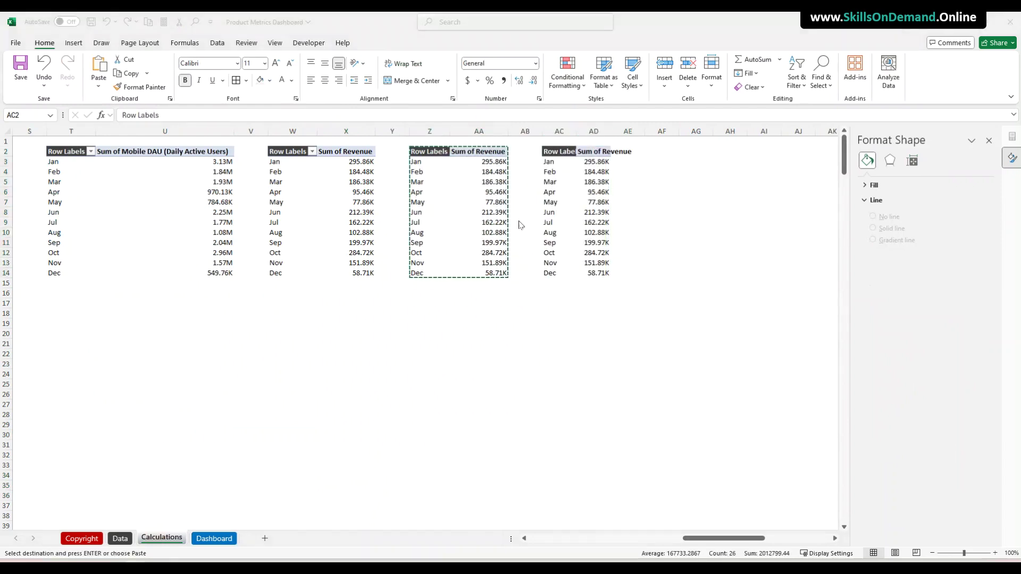
Check the pasted table's cells for pivot options and close the shape formatting pane
left_click(564, 179)
left_click(557, 181)
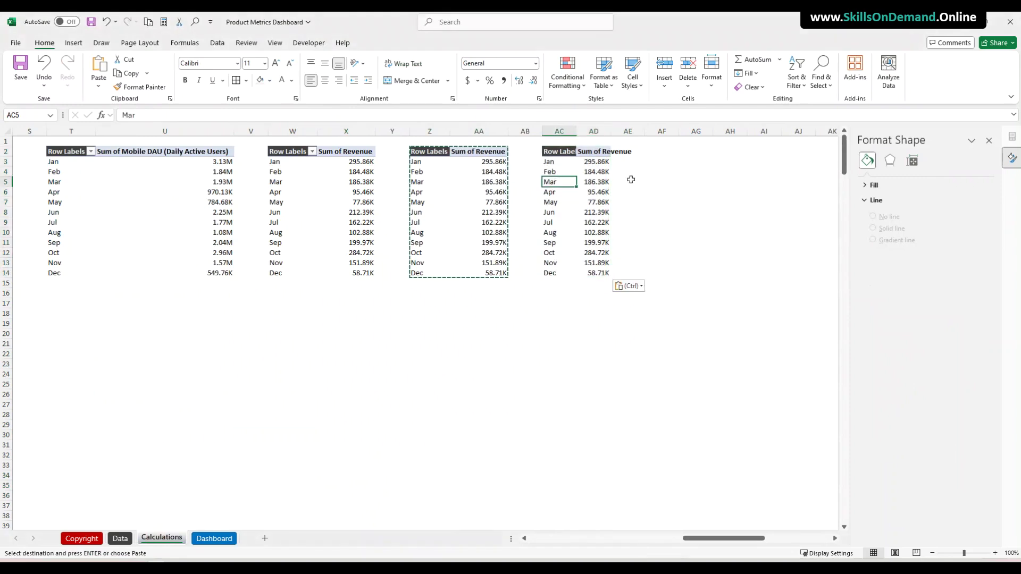
left_click(989, 140)
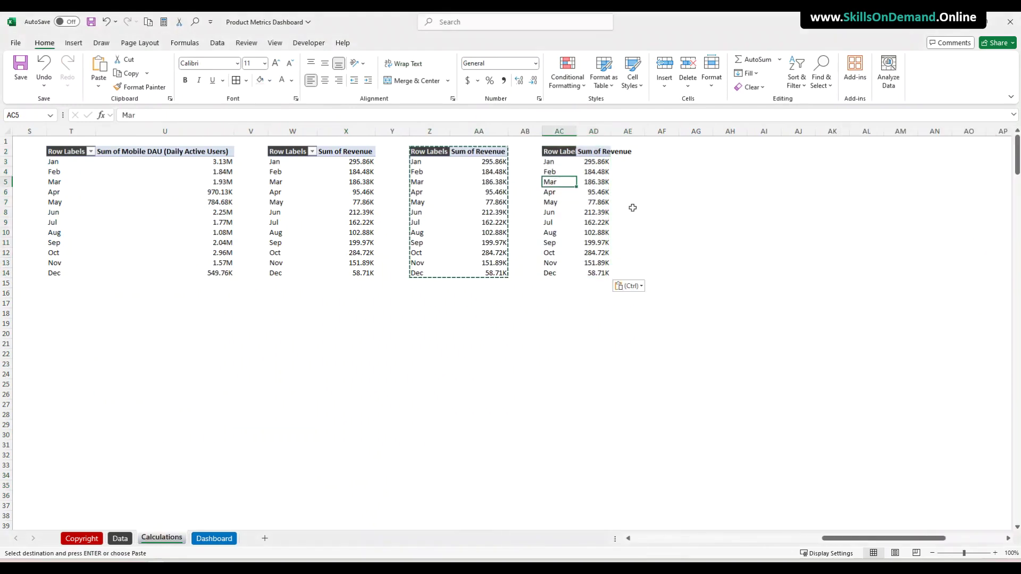
right_click(556, 182)
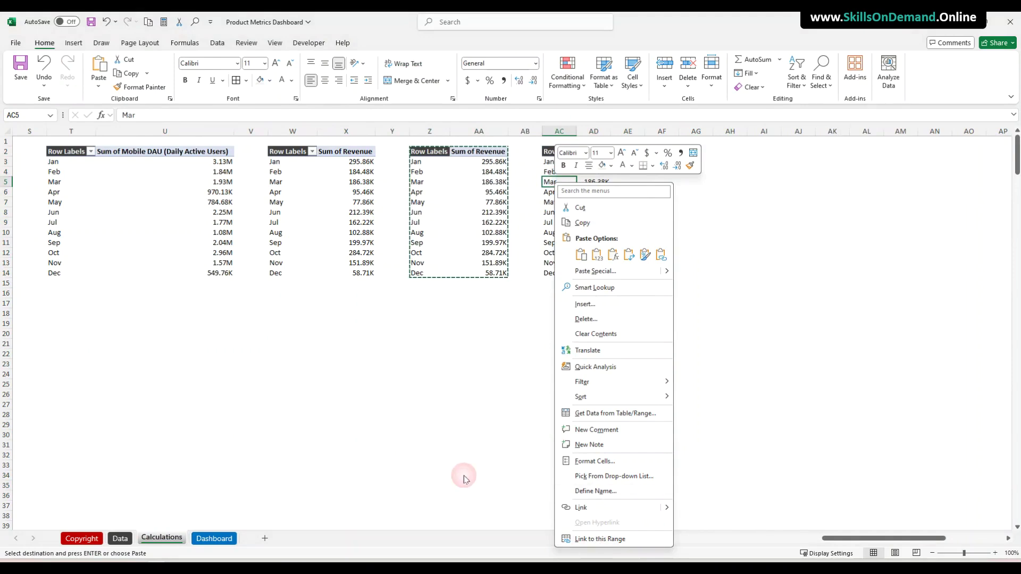
key("ctrl+v")
key("ctrl+c")
left_click_drag(551, 141, 622, 317)
key("ctrl+v")
left_click(416, 354)
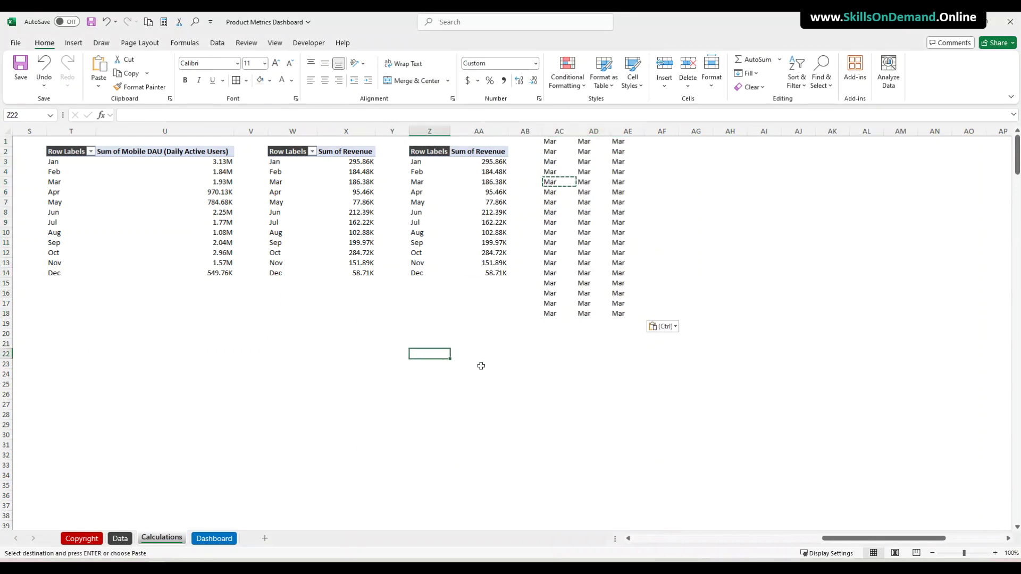
Clear the range AC1:AF19 by pasting a blank cell over it
left_click(467, 364)
key("ctrl+c")
left_click_drag(553, 143, 646, 329)
key("ctrl+v")
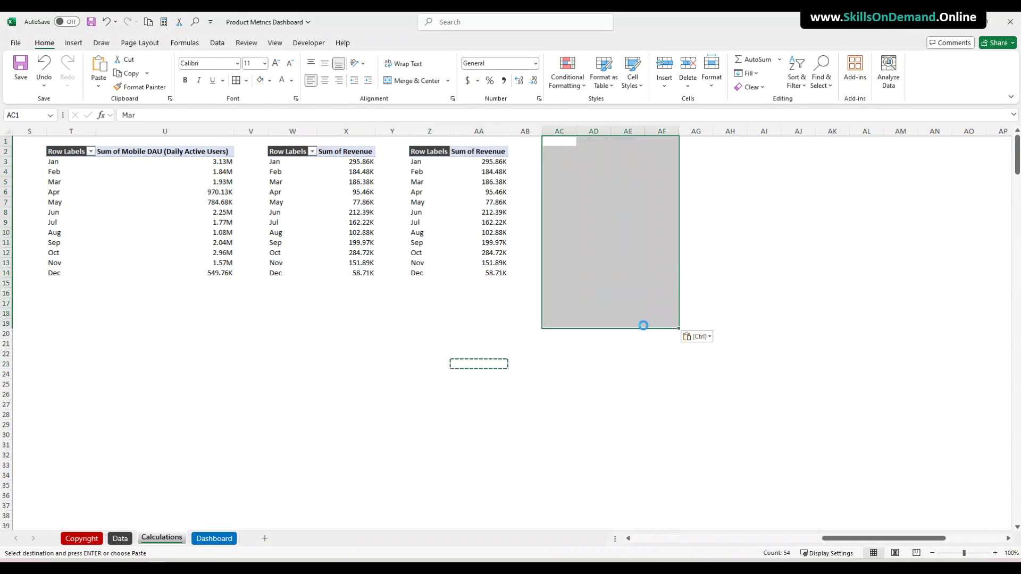
left_click(485, 353)
Copy the revenue pivot table in W2:X14 and paste it at AC2
left_click_drag(285, 152, 353, 274)
key("ctrl+c")
left_click(561, 152)
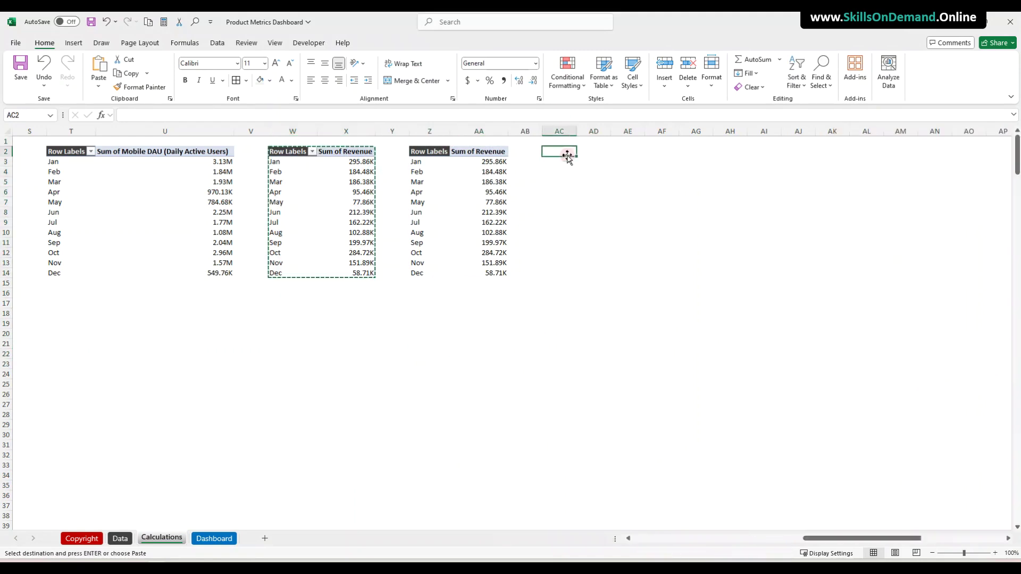
key("ctrl+v")
left_click(558, 343)
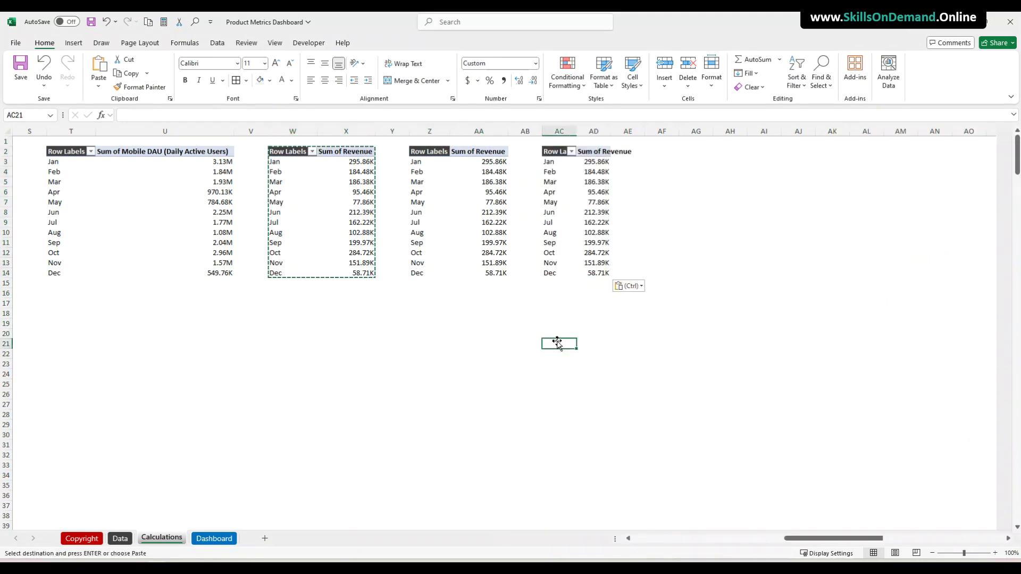
Autofit columns AC and AD and remove the month and revenue fields from the pivot table at AC2
double_click(578, 132)
double_click(626, 132)
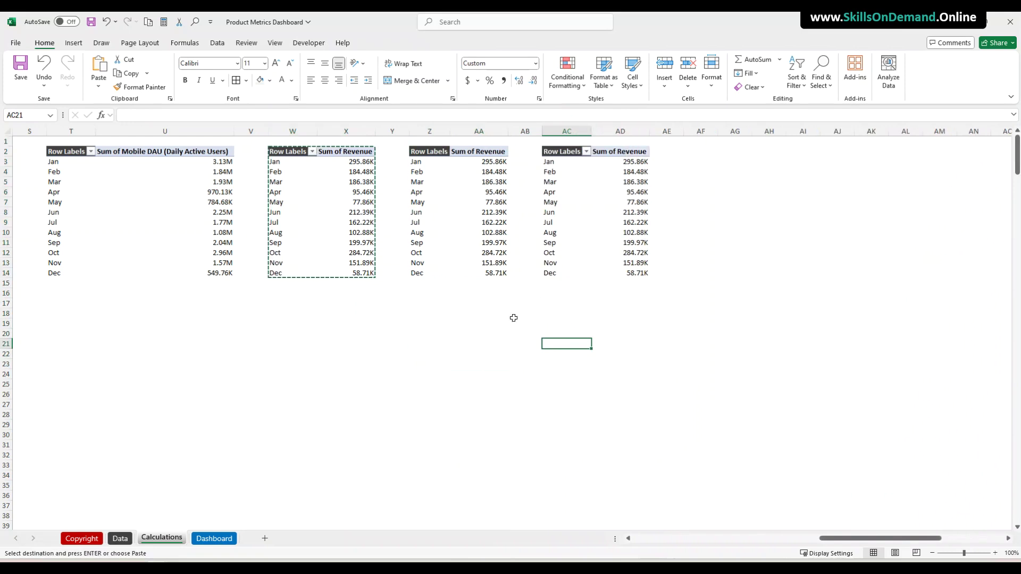
left_click(553, 221)
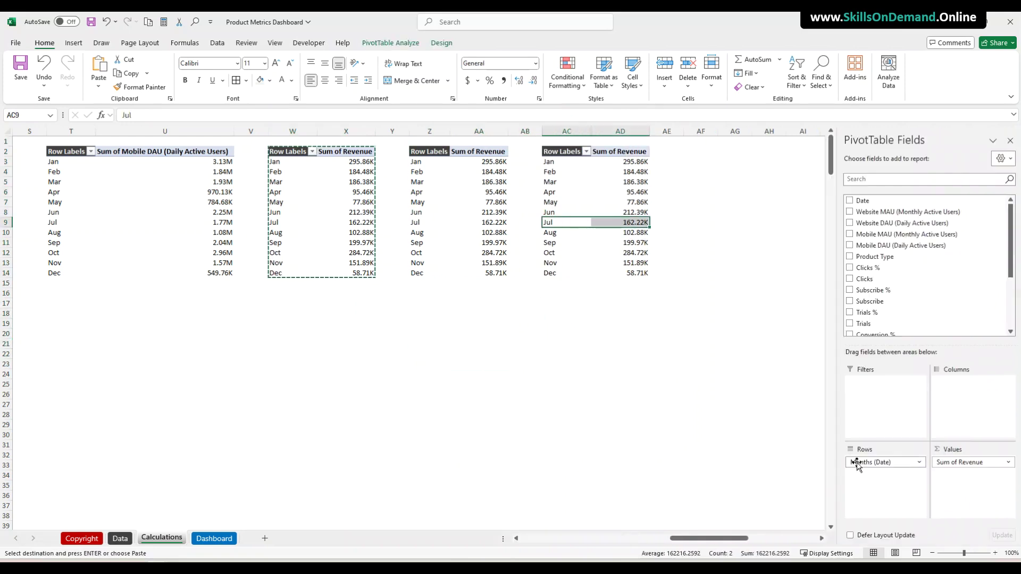
left_click_drag(968, 463, 768, 455)
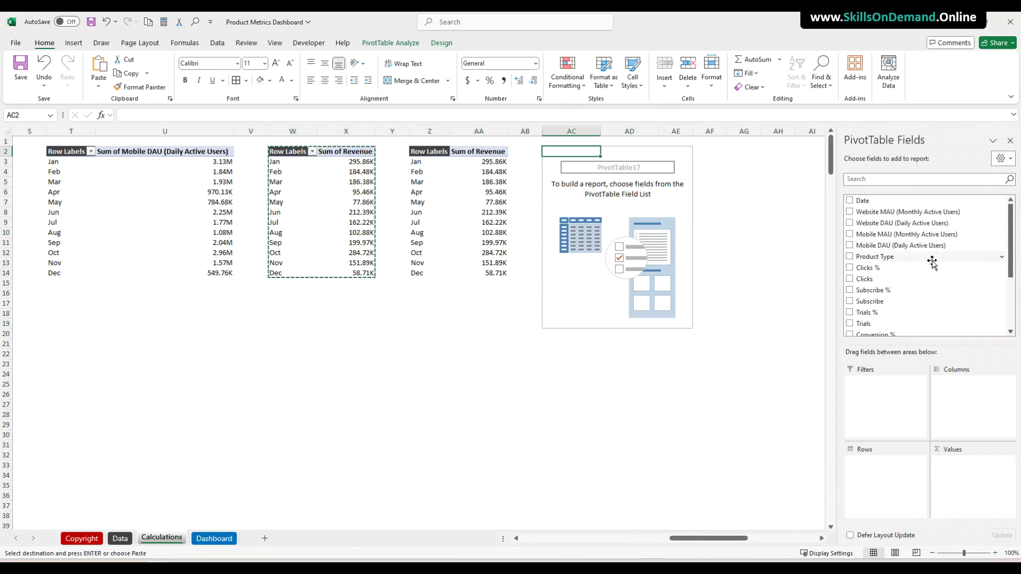
Build the pivot table at AC2 with Country as rows and the sum of Revenue as values
scroll(910, 290, "down", 2)
scroll(898, 292, "down", 2)
left_click_drag(878, 285, 892, 478)
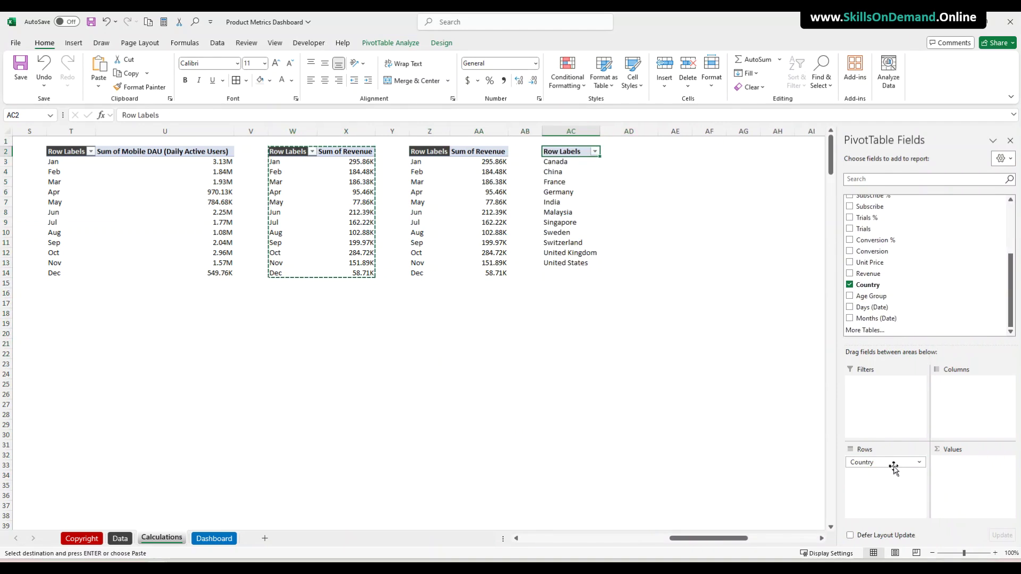
left_click_drag(879, 274, 971, 464)
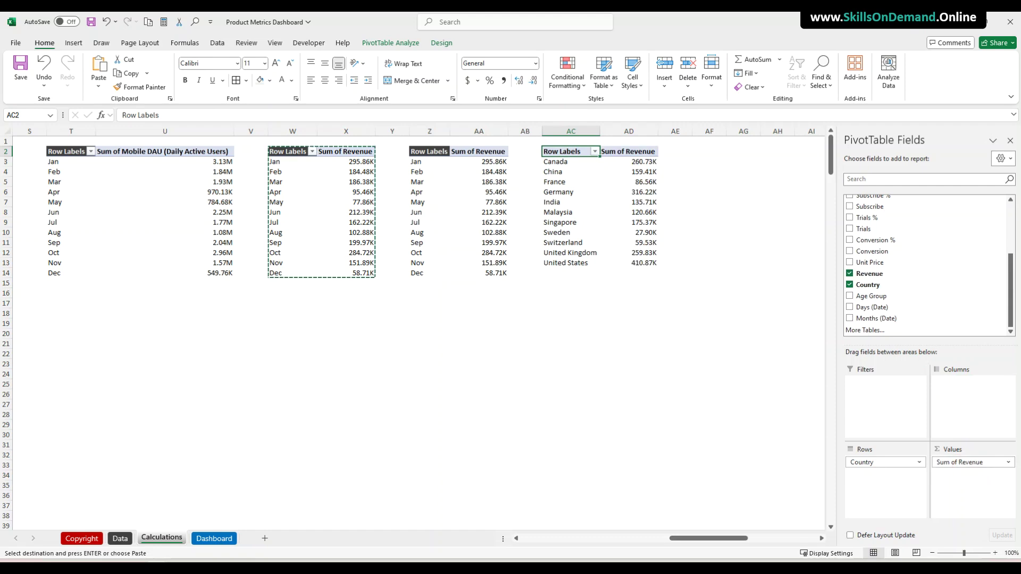
Insert a clustered bar chart from the country revenue pivot table and place it below the tables, around rows 17 to 32
left_click(568, 217)
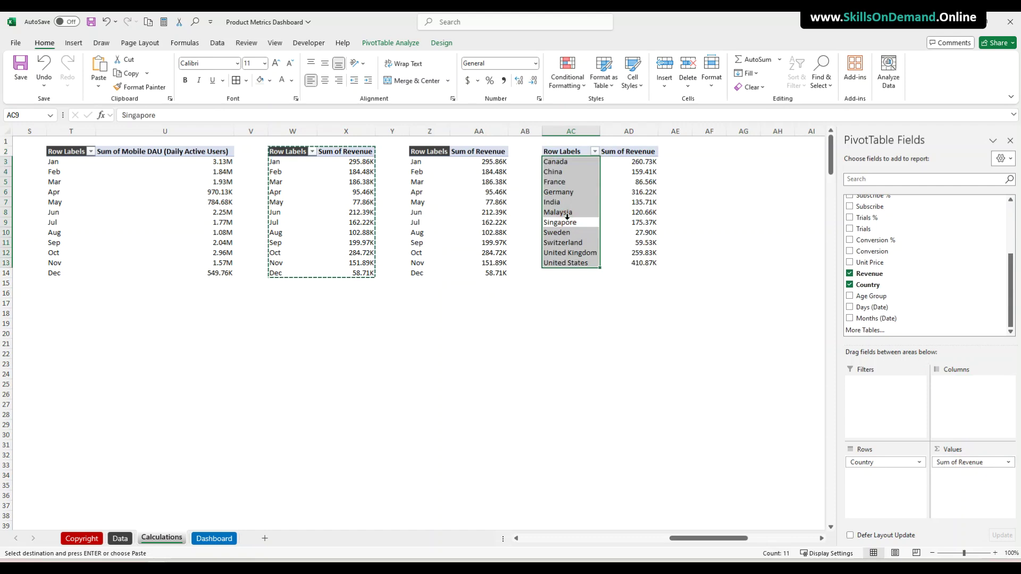
left_click(639, 224)
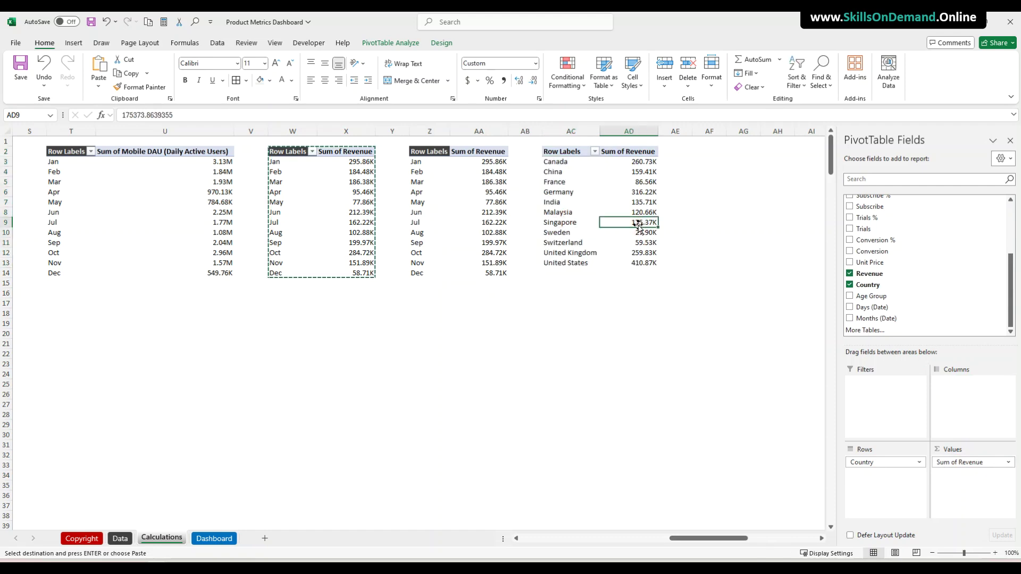
left_click(76, 44)
left_click(320, 71)
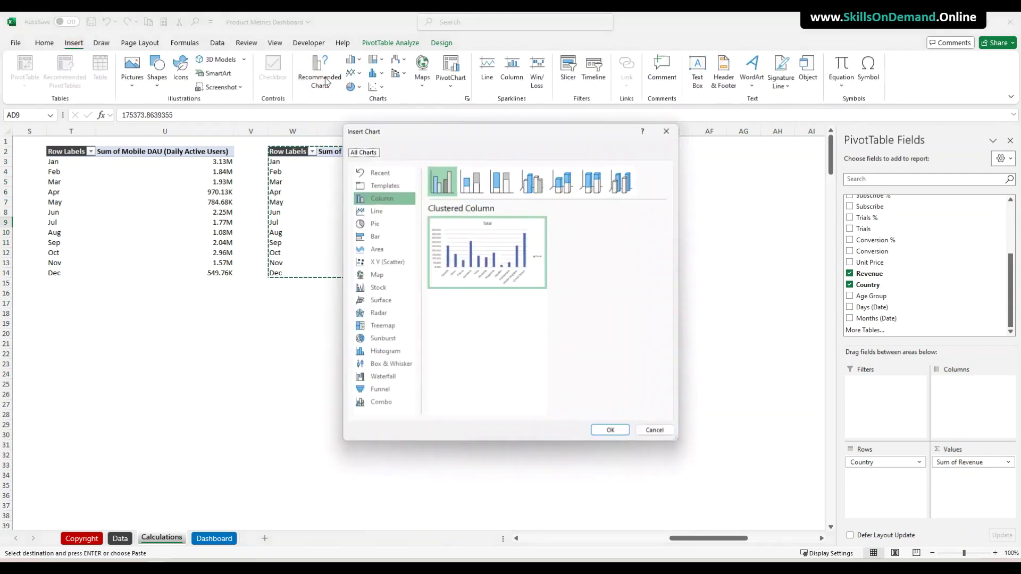
left_click(387, 235)
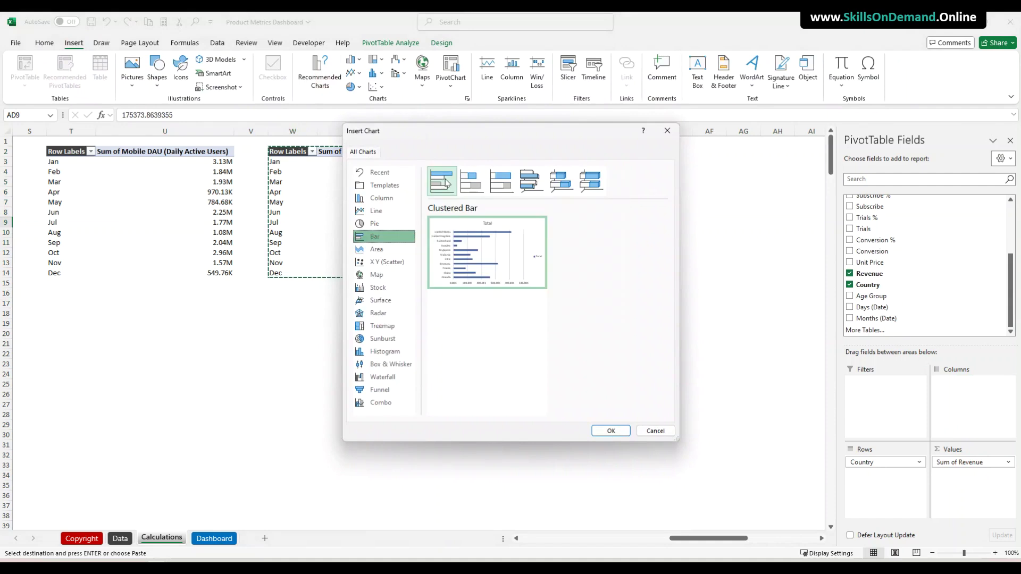
left_click(611, 431)
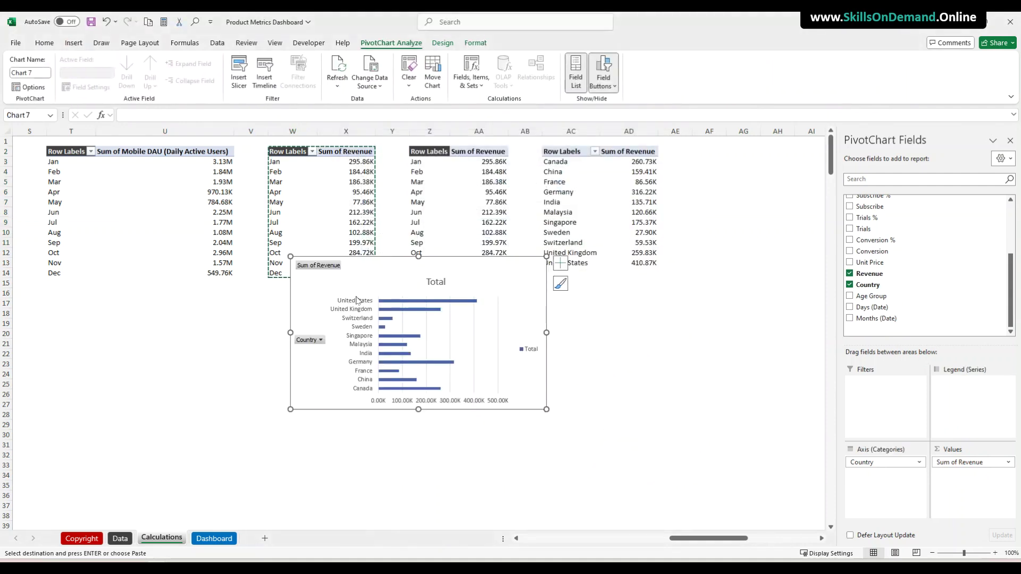
left_click_drag(367, 265, 528, 314)
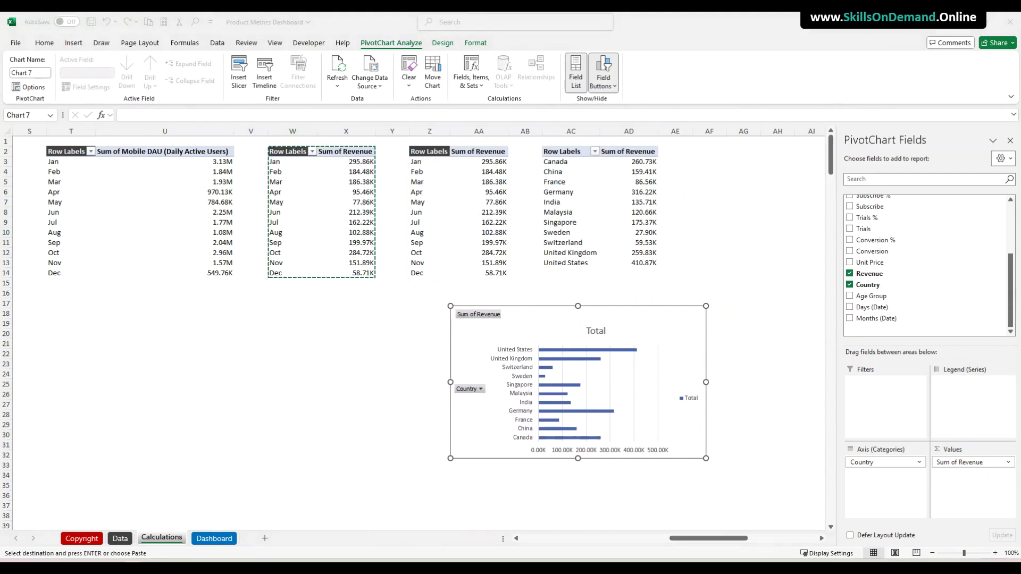
Add data labels to the bars of the country revenue chart
left_click(566, 359)
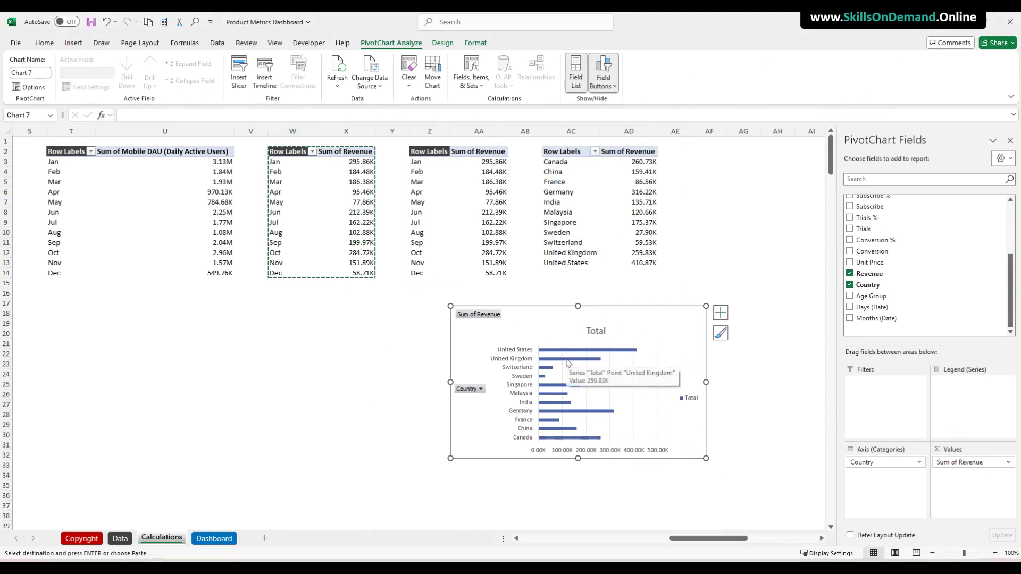
left_click(566, 361)
right_click(567, 362)
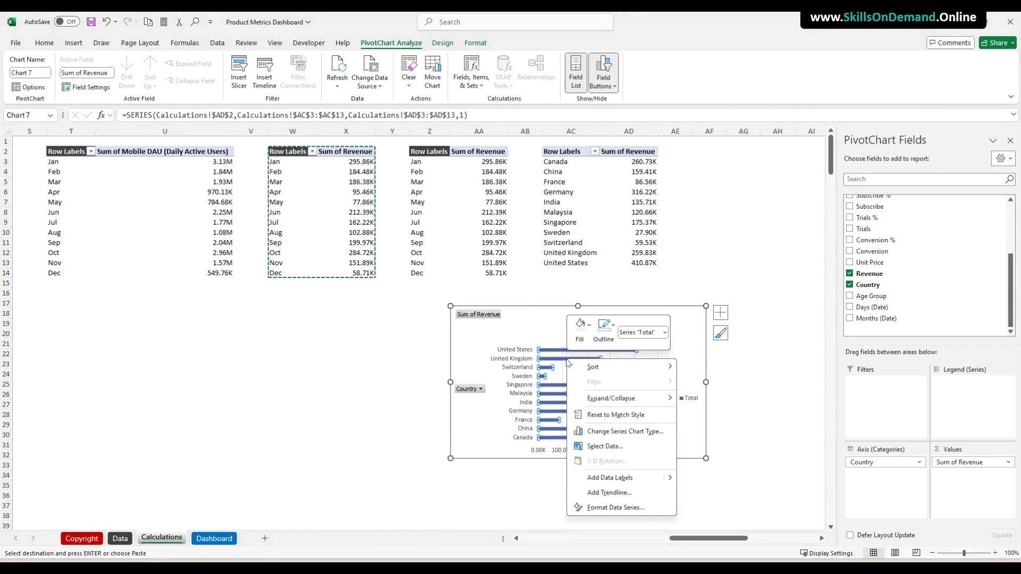
left_click(610, 478)
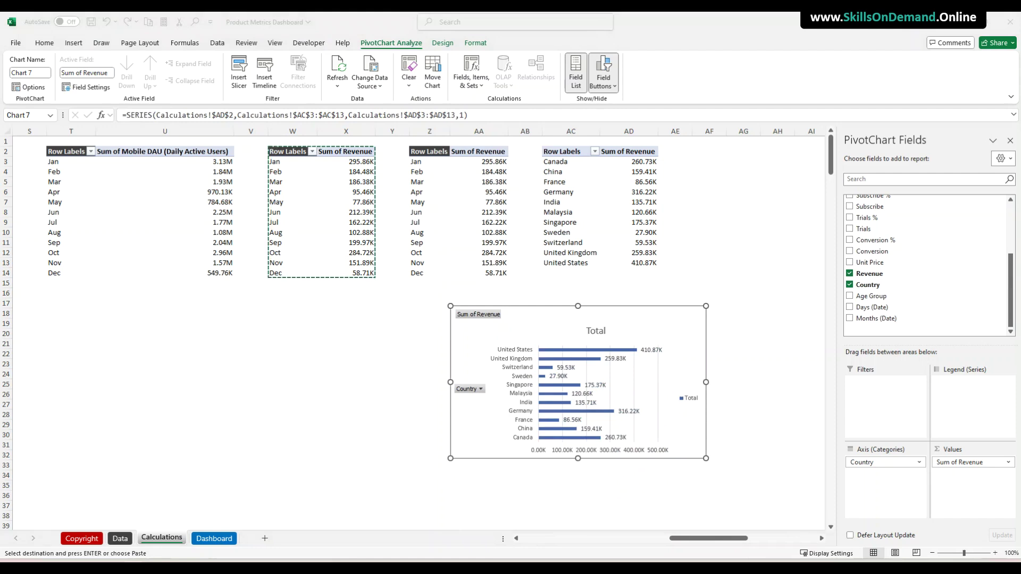
Fill the country chart's bars with the first blue from the recent colors
left_click(572, 364)
left_click(475, 43)
left_click(439, 60)
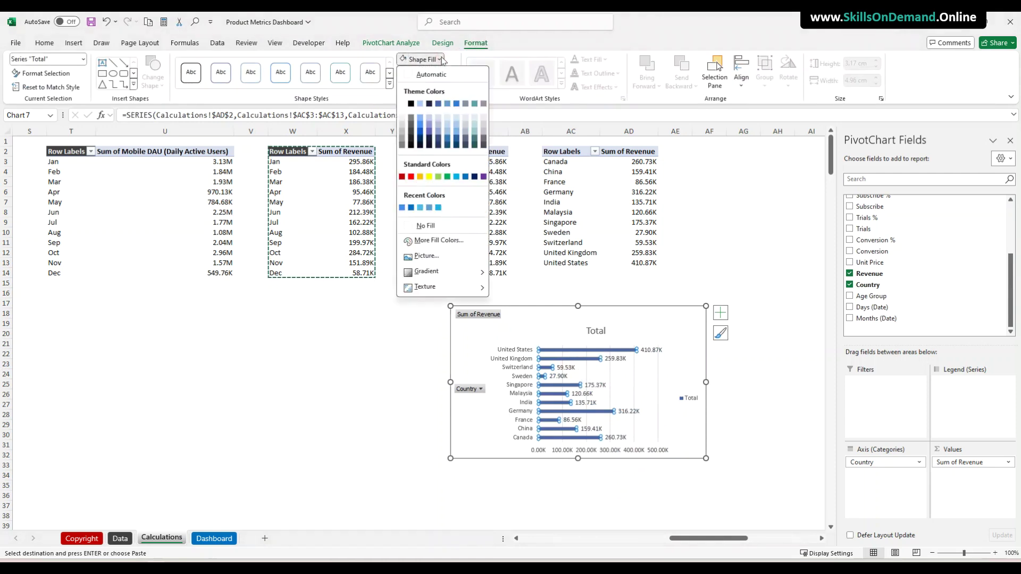
left_click(403, 208)
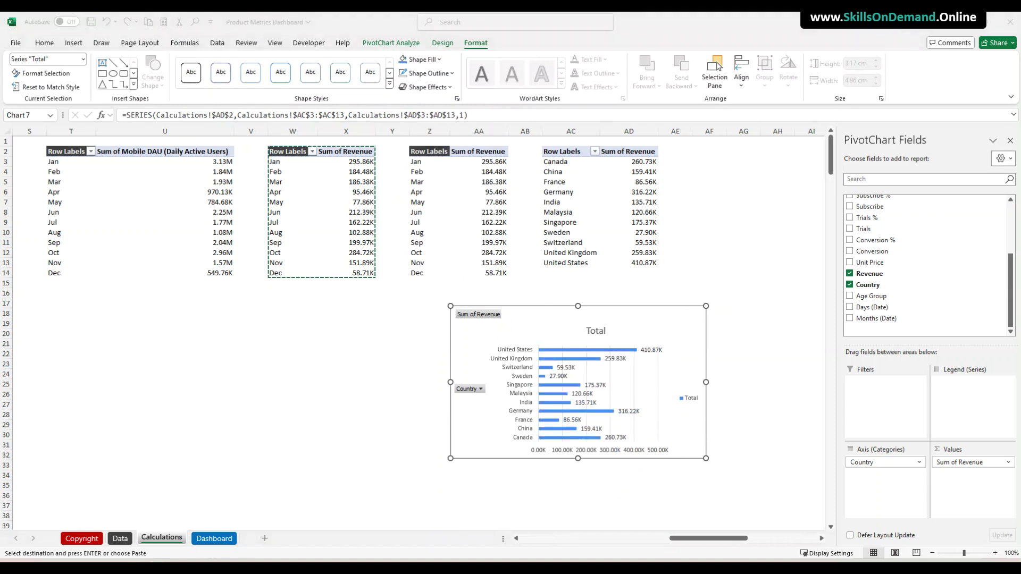
Set the gap width of the country chart's data series to 50%
left_click(549, 353)
right_click(549, 351)
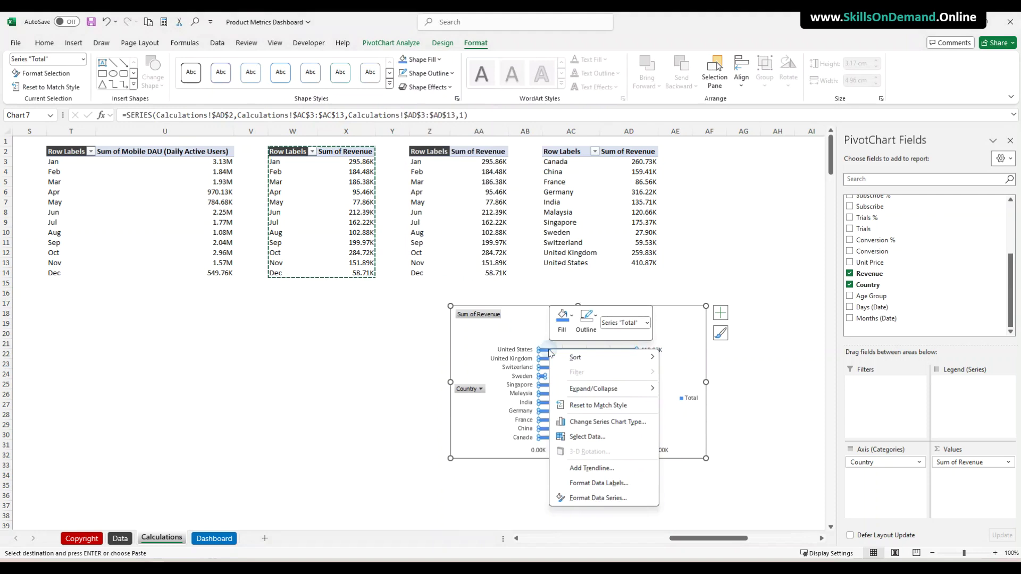
left_click(598, 498)
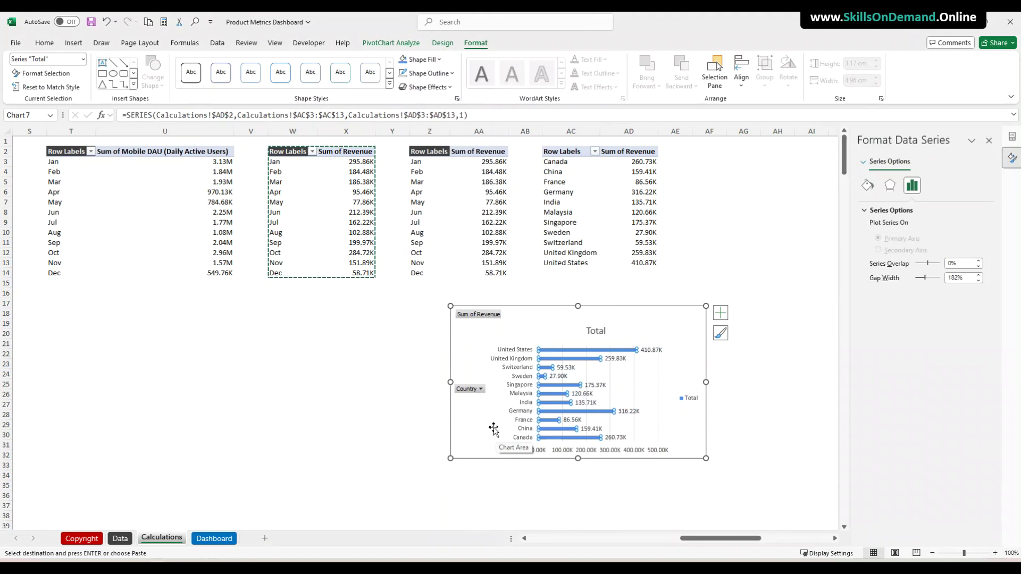
left_click_drag(963, 262, 923, 264)
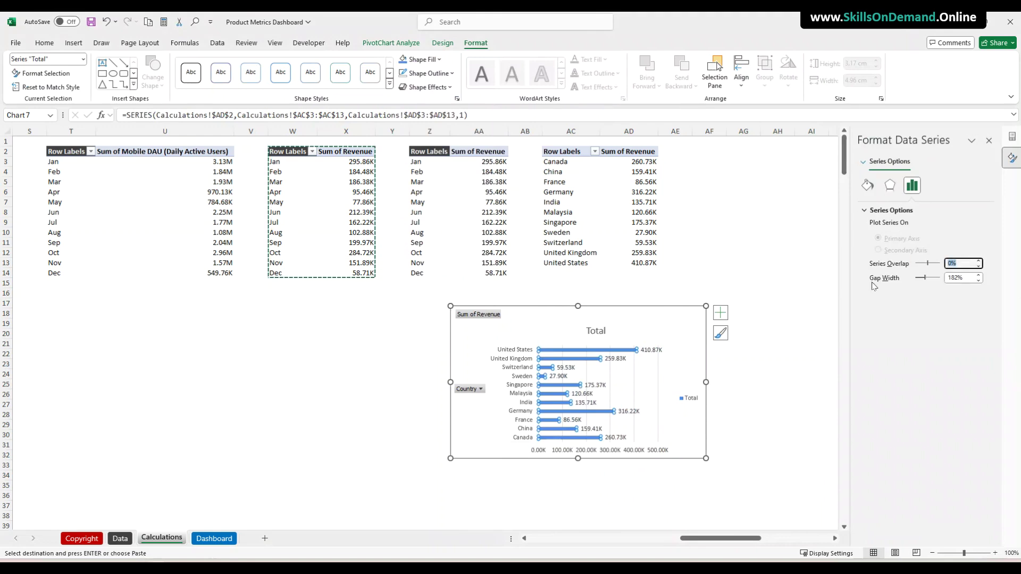
left_click_drag(966, 280, 907, 276)
type("50%")
key("Return")
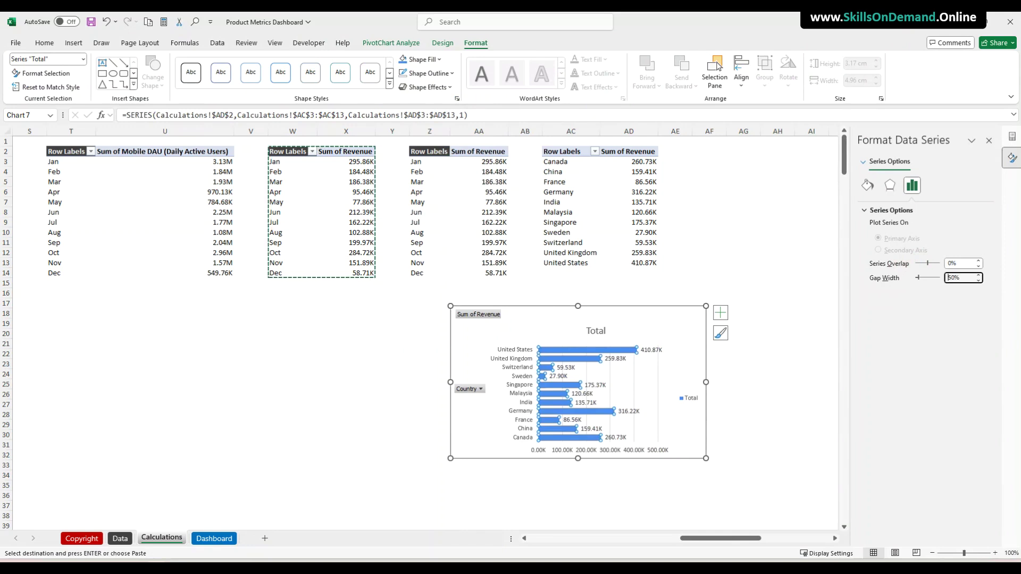
Change the country chart's title to "Sales - By Country"
left_click(595, 330)
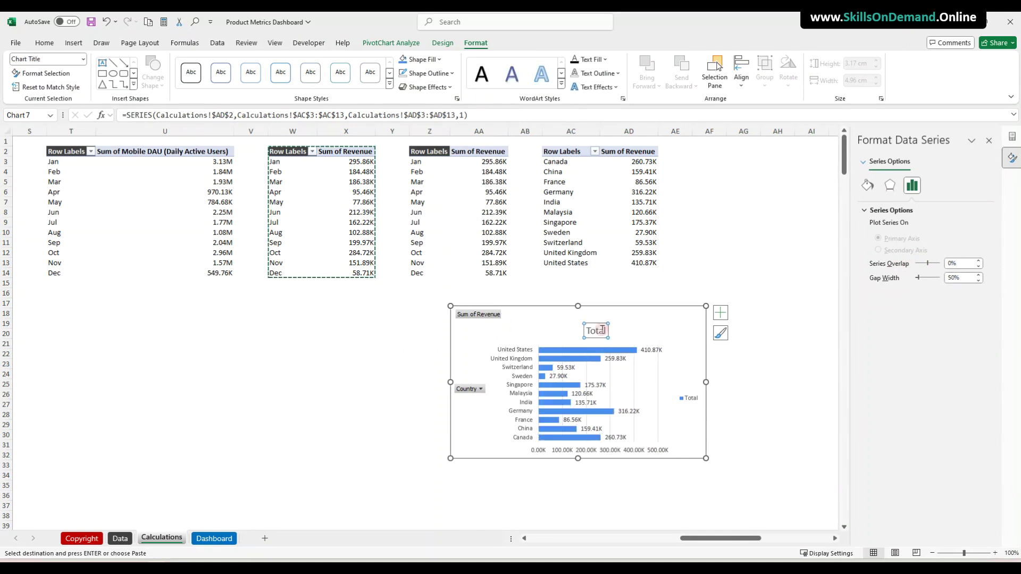
double_click(598, 330)
type("Sa")
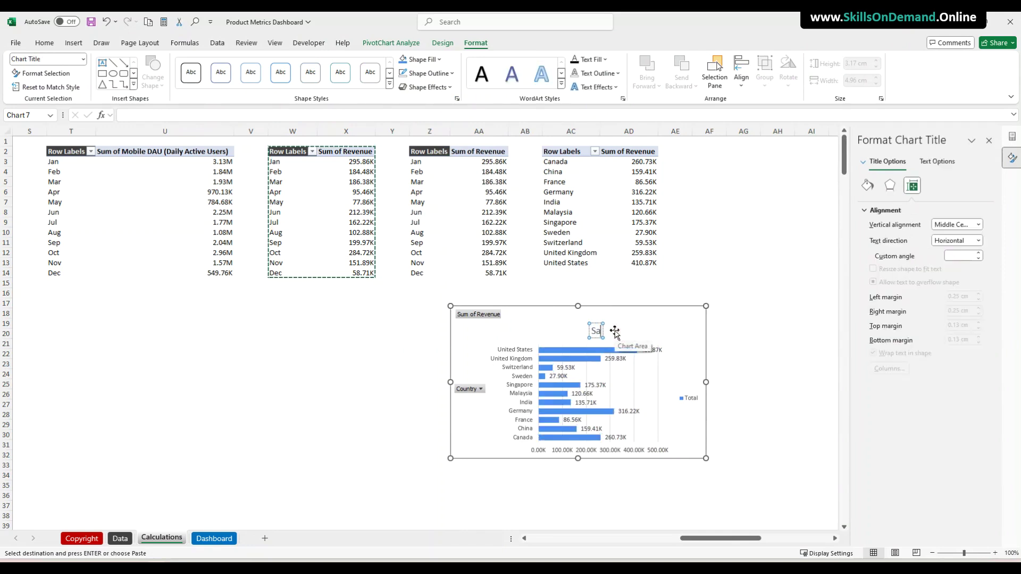
type("eles - By Coun")
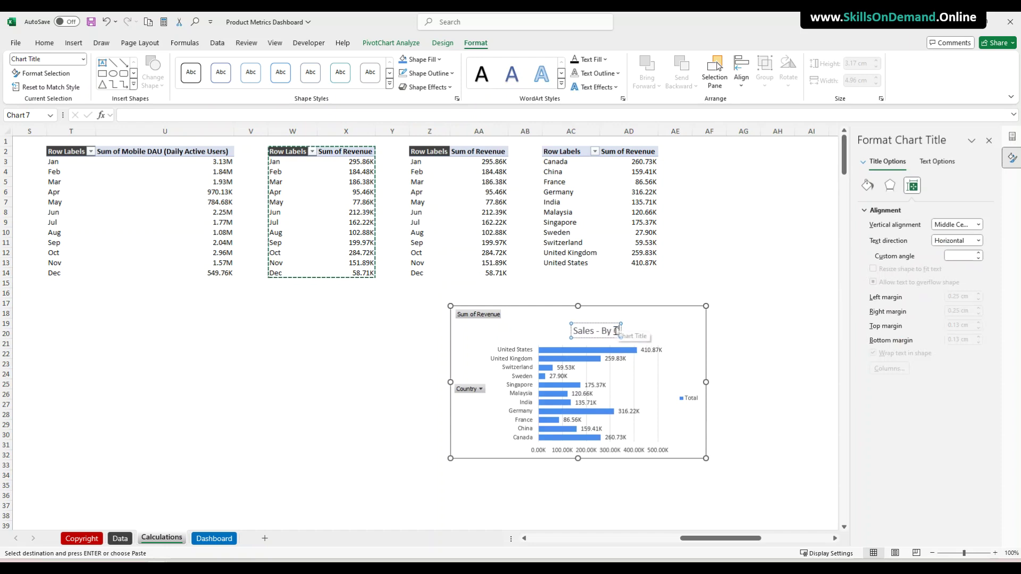
type("try")
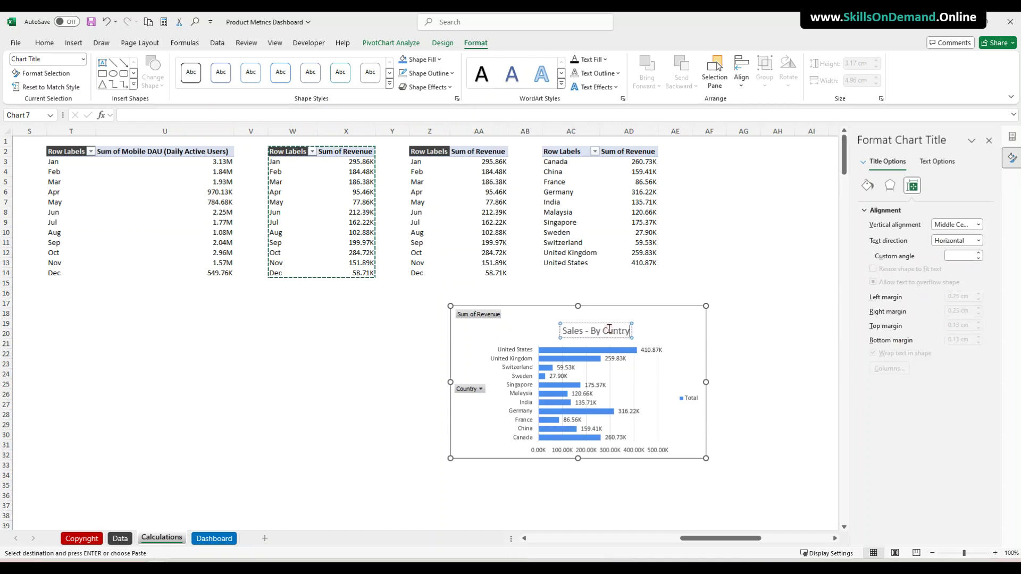
type("o")
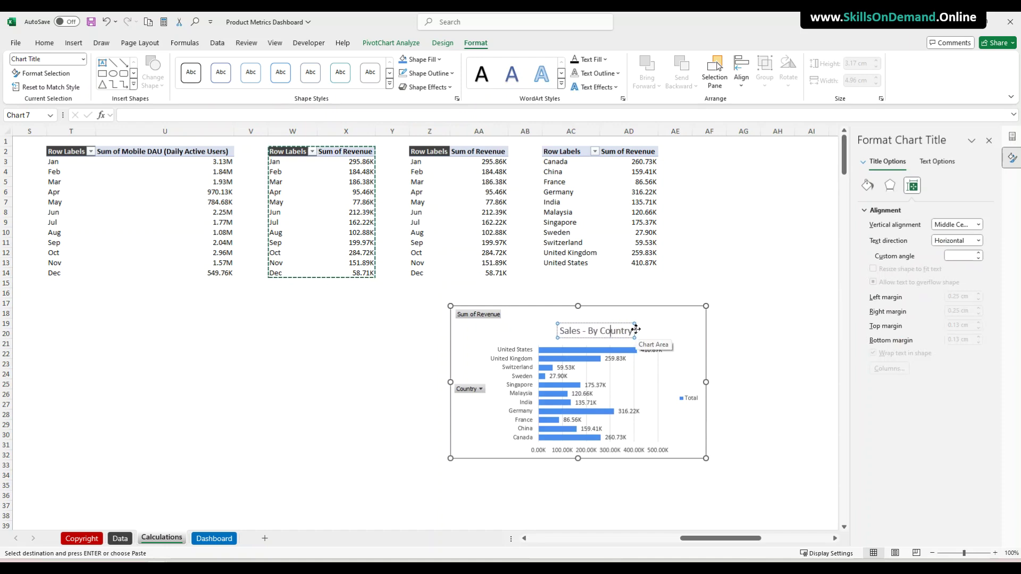
Format the "Sales - By Country" title in black, size 12 and bold
left_click(584, 338)
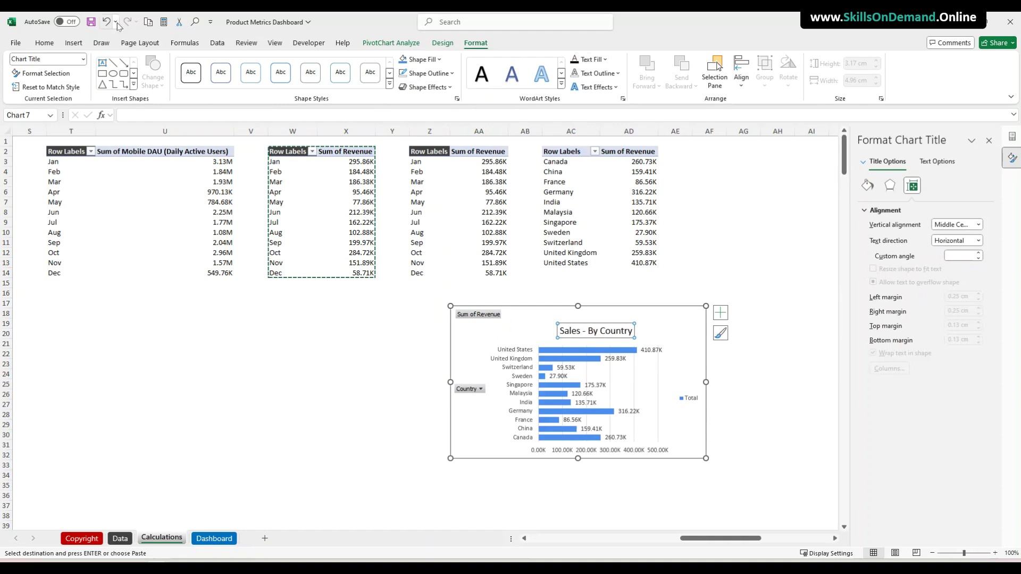
left_click(45, 43)
left_click(290, 64)
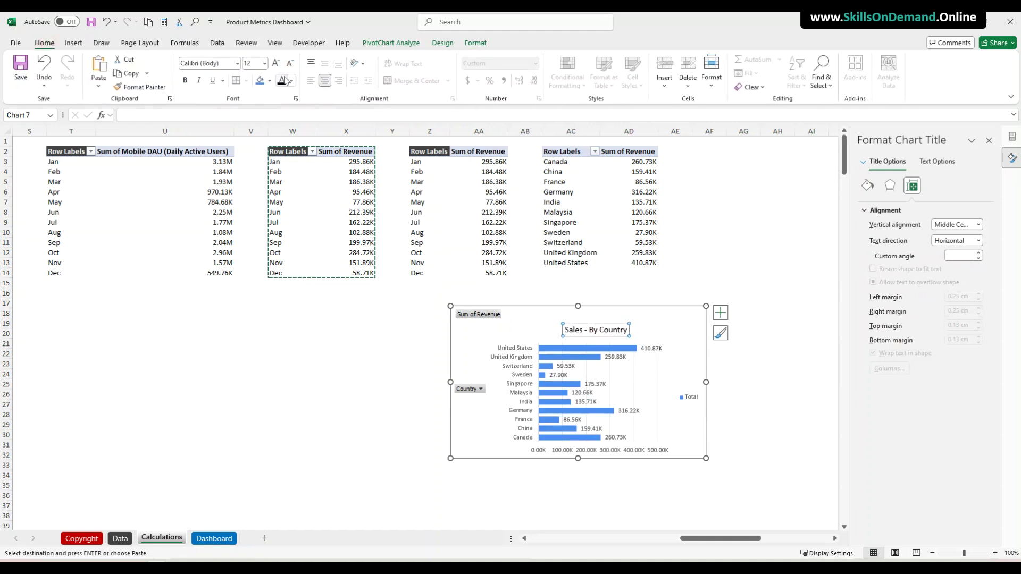
left_click(187, 81)
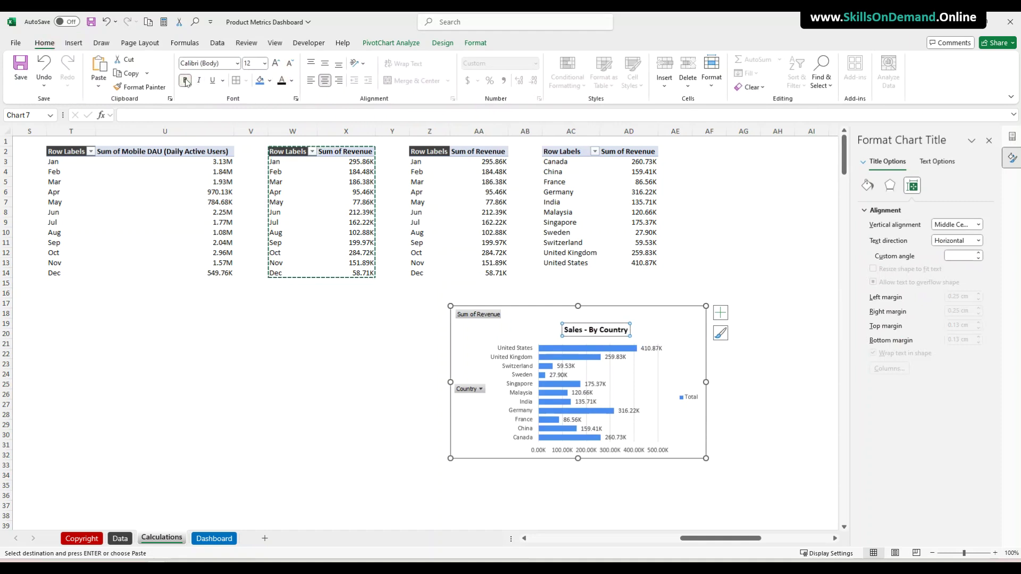
left_click(253, 372)
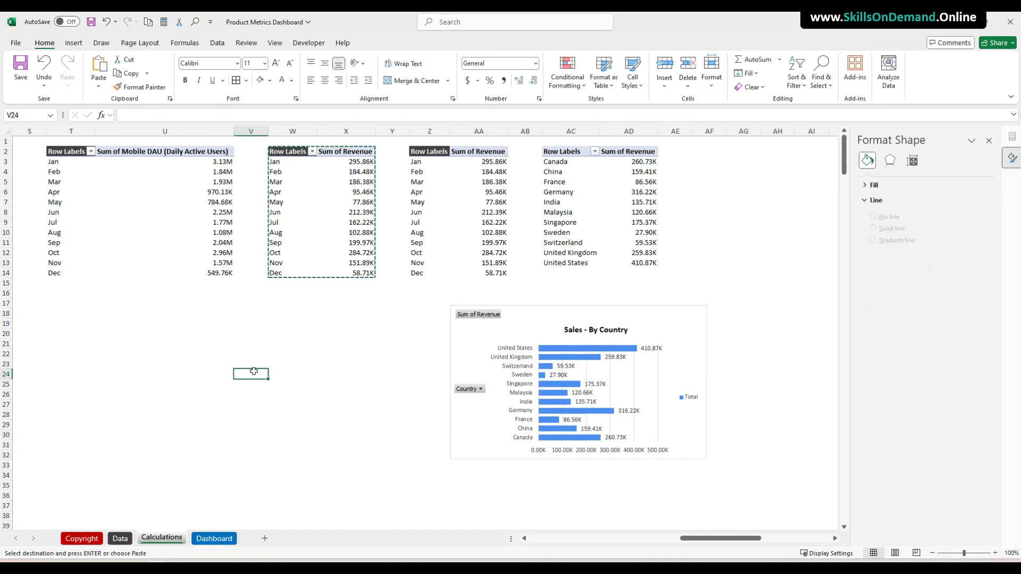
Hide all field buttons on the country chart and delete its legend
right_click(485, 319)
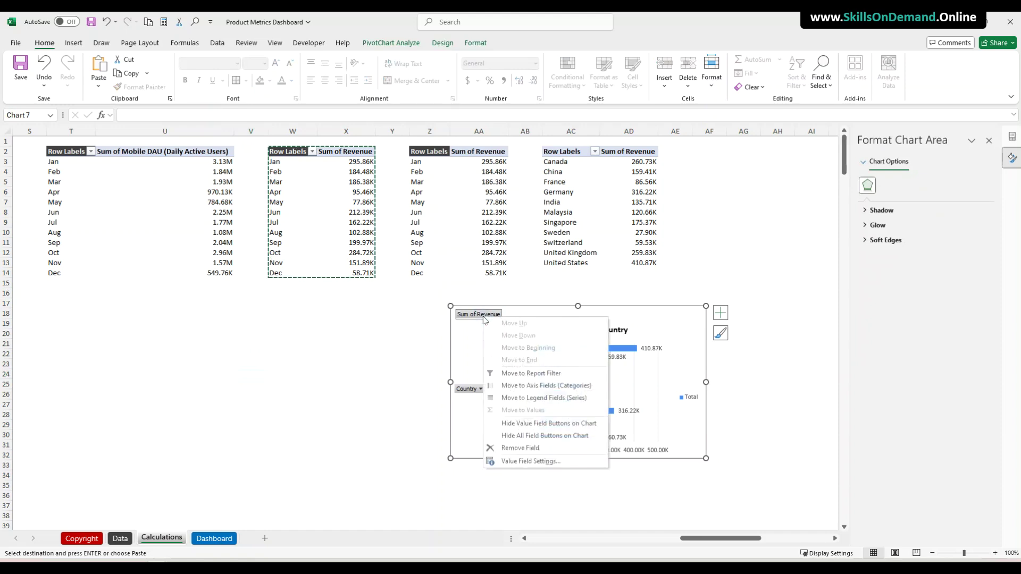
left_click(526, 436)
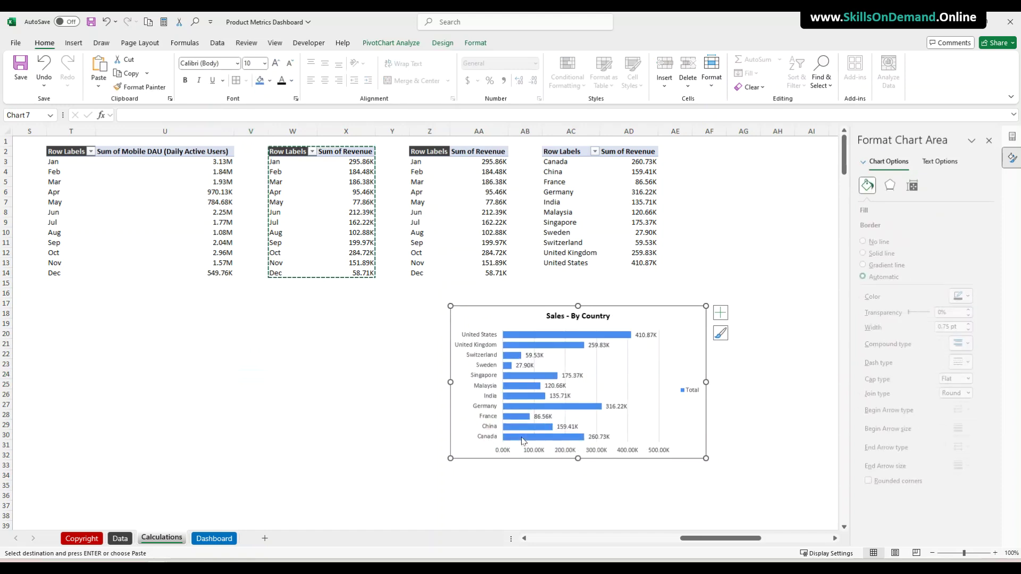
left_click(689, 391)
key("Delete")
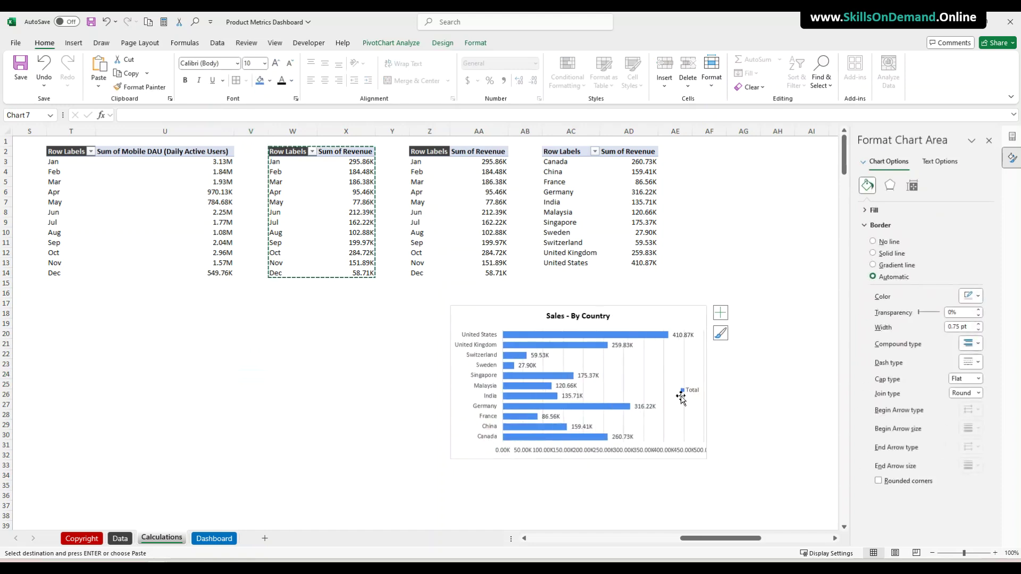
Delete the vertical gridlines and the horizontal value axis from the country chart
left_click(667, 394)
key("Delete")
left_click(617, 451)
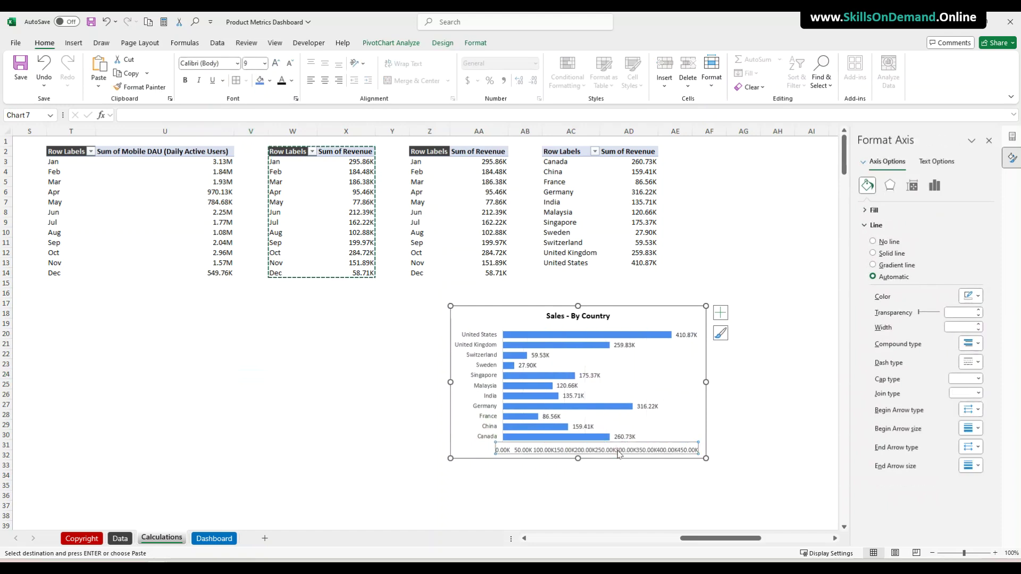
key("Delete")
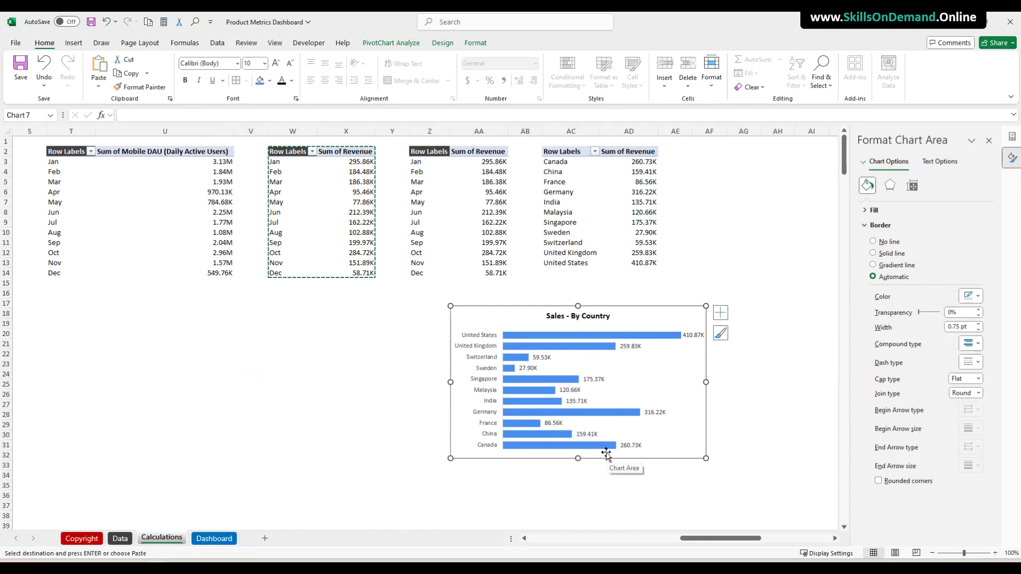
left_click(291, 367)
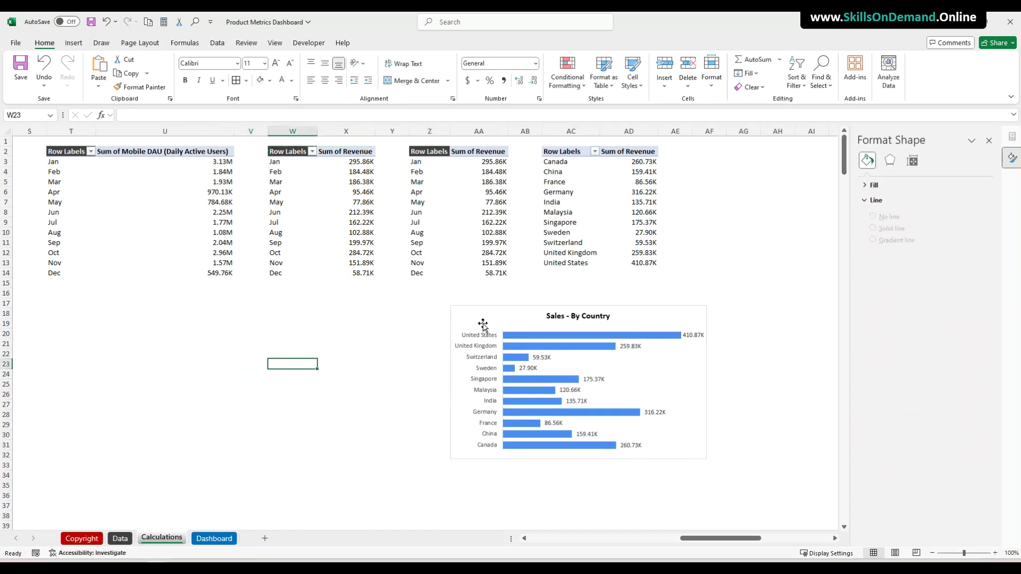
Move the country chart from the Calculations sheet to the Dashboard sheet and place it beside the Monthly Sales Analysis panel
left_click(484, 307)
key("Delete")
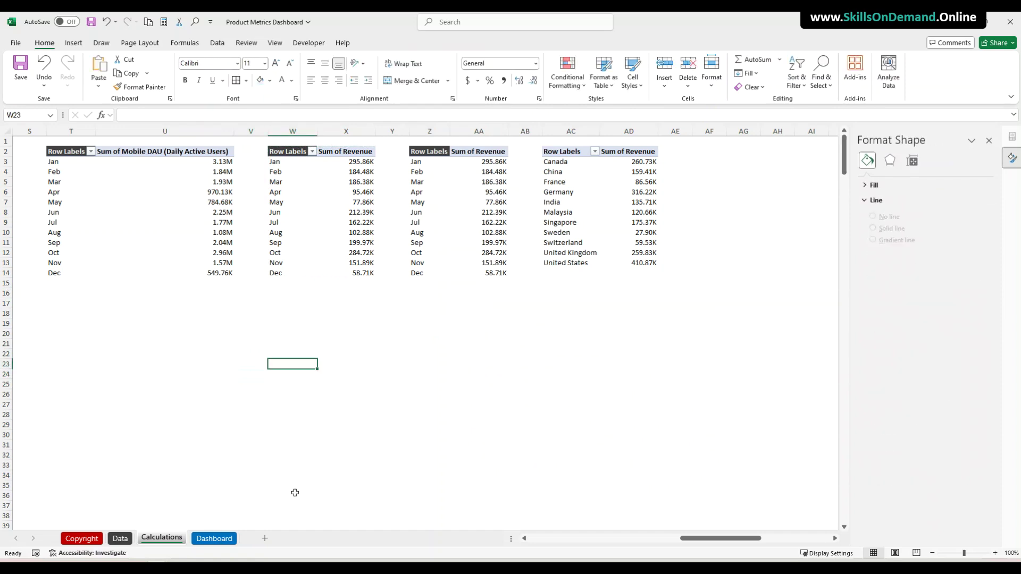
left_click(212, 541)
left_click(643, 322)
key("ctrl+v")
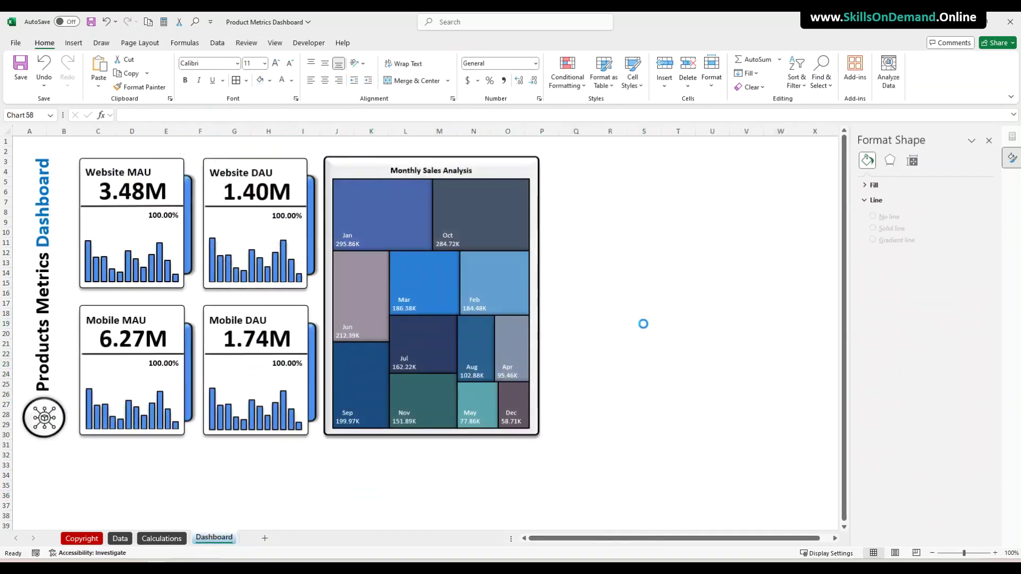
left_click_drag(647, 321, 578, 159)
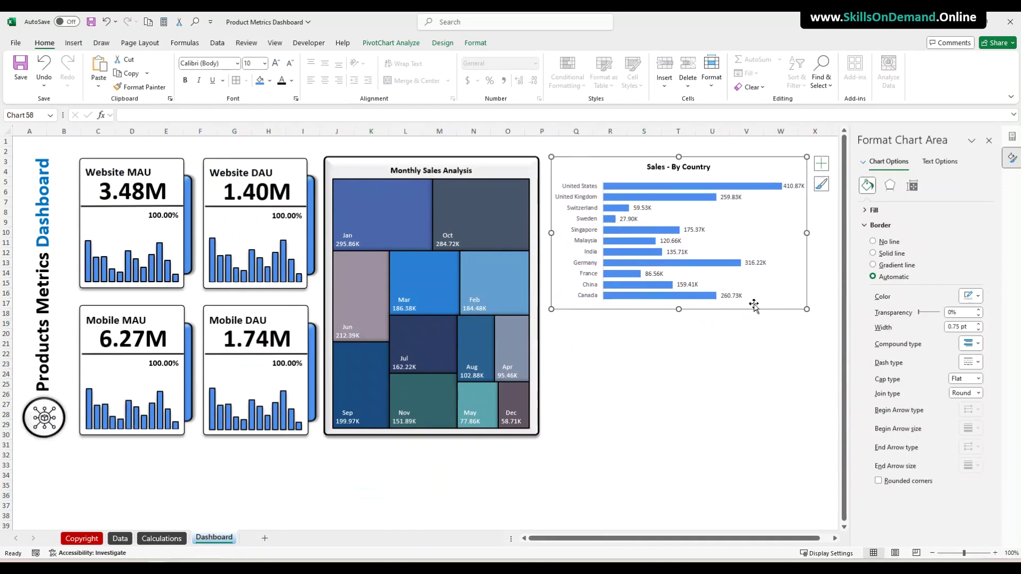
Resize the country chart to a height of 11.6 cm and a width of 8.58 cm
left_click_drag(806, 309, 704, 435)
left_click(652, 472)
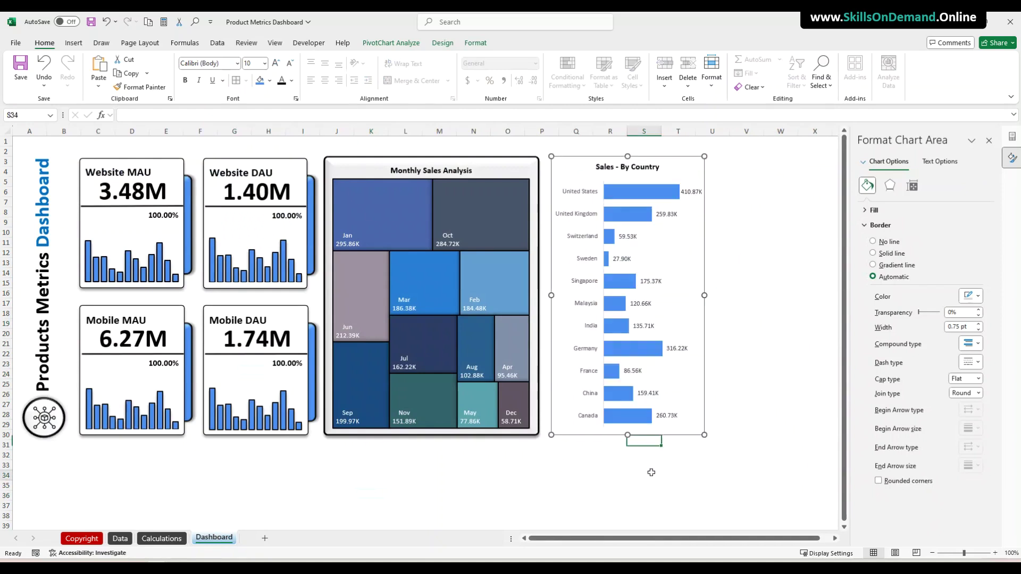
left_click(588, 416)
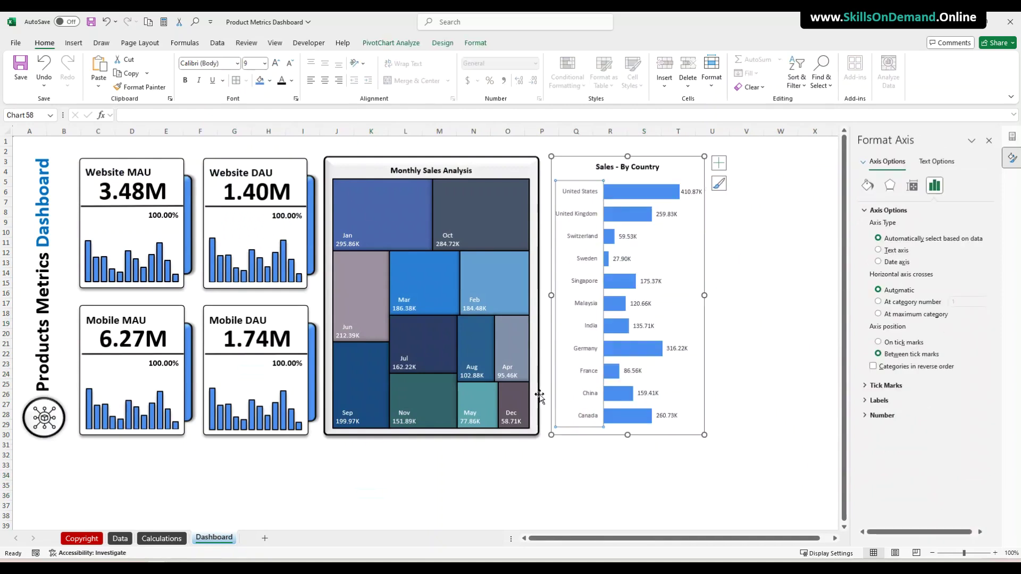
left_click(582, 438)
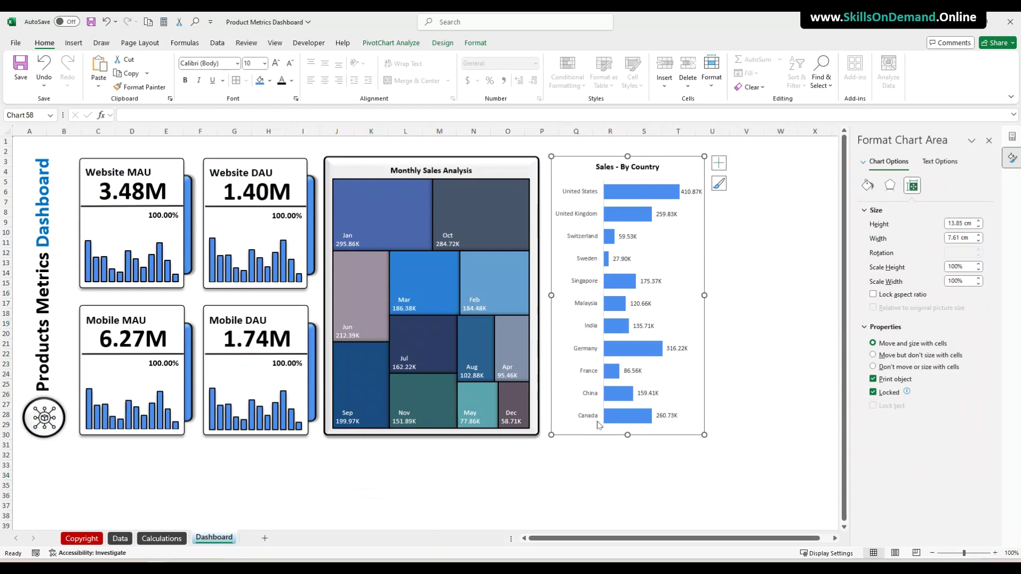
left_click_drag(963, 223, 936, 227)
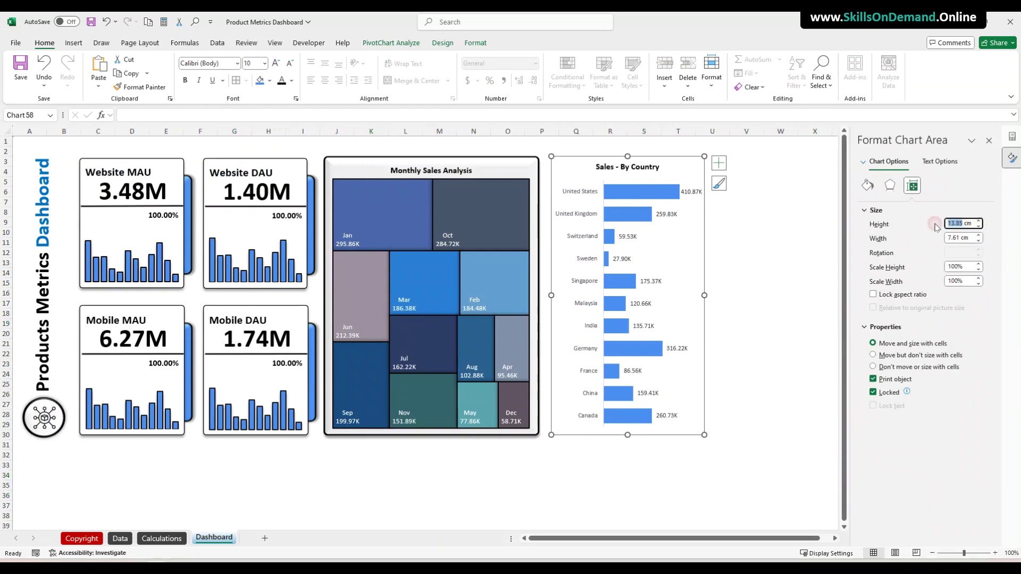
type("11.58 cm")
key("Return")
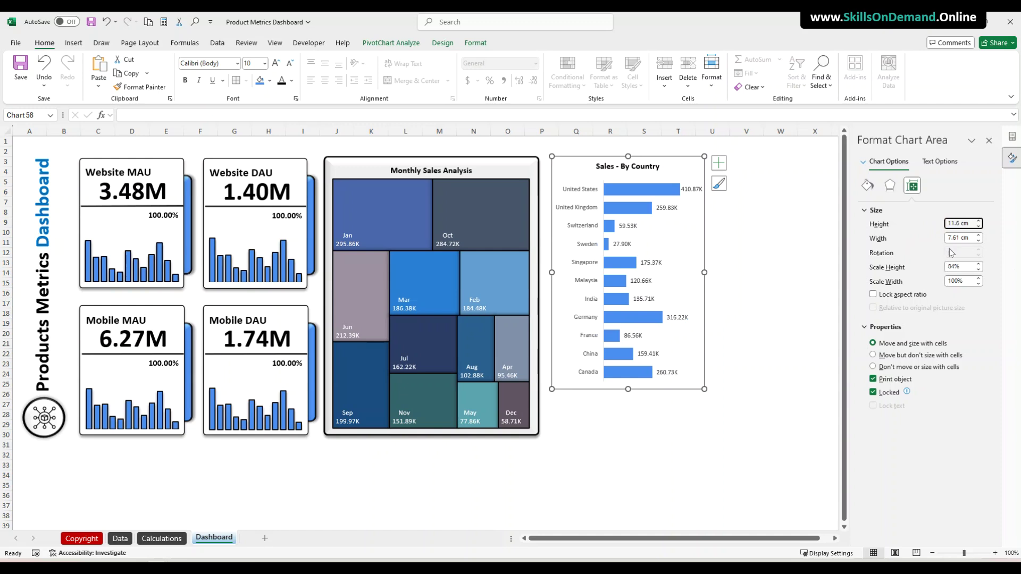
left_click_drag(961, 238, 941, 243)
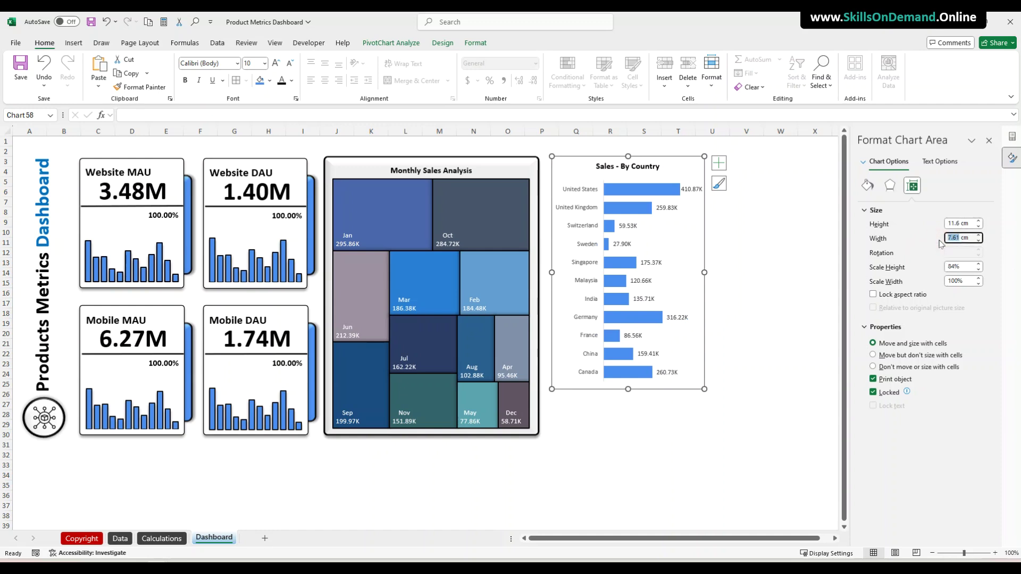
type("8")
key("Return")
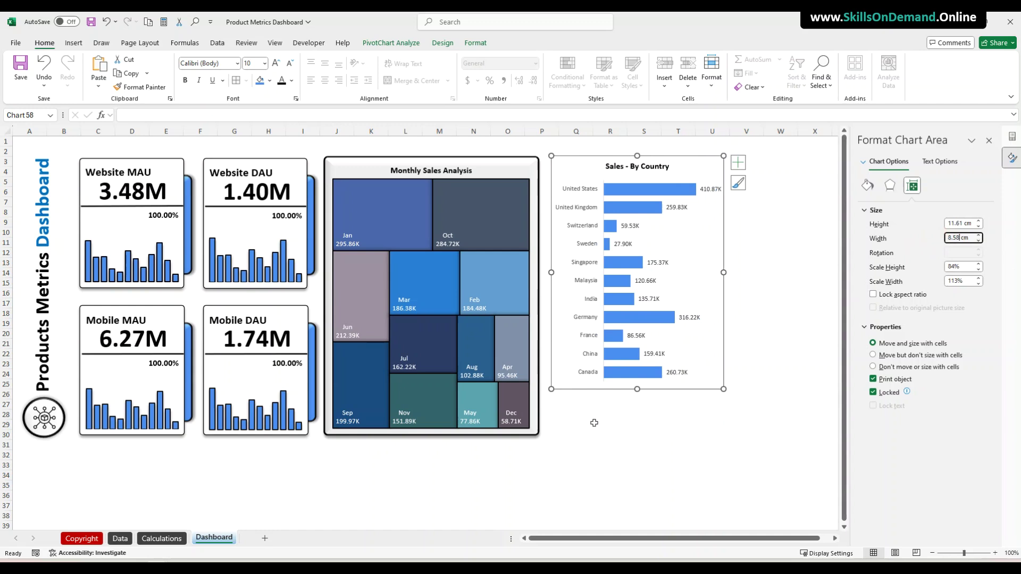
Duplicate the background rectangle of the Monthly Sales Analysis panel and position the copy over the country chart
left_click(73, 42)
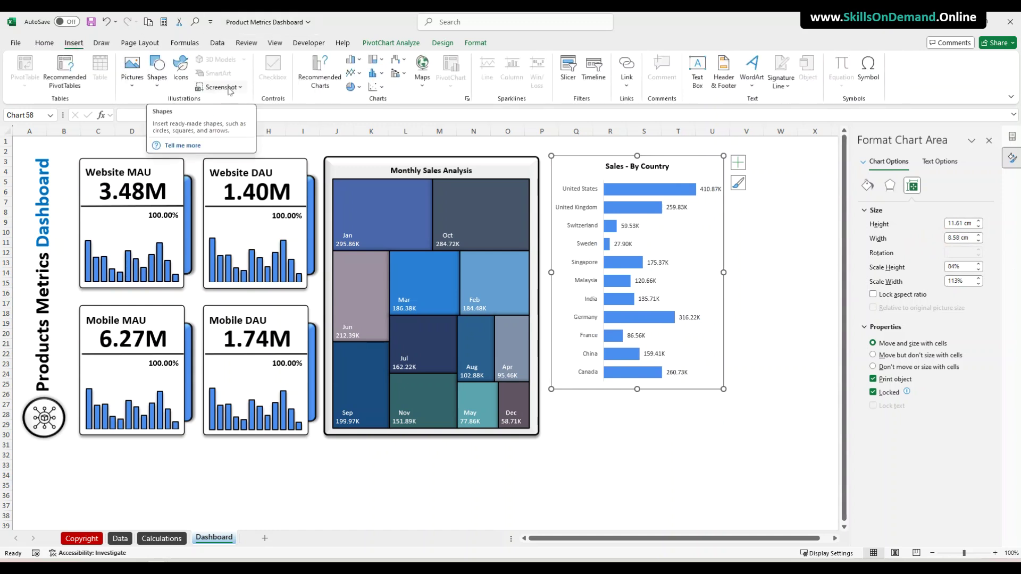
left_click(538, 162)
left_click(539, 163)
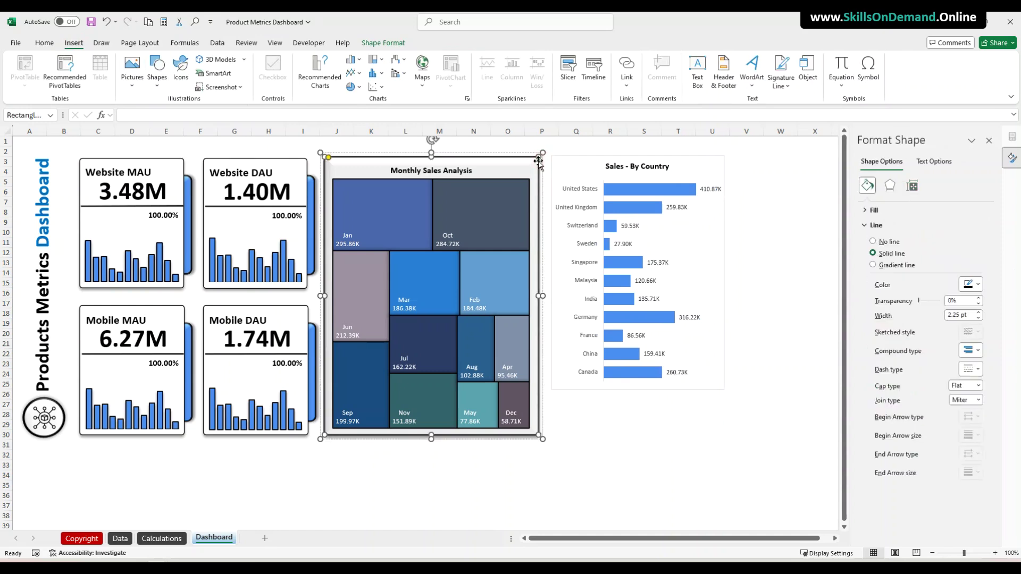
key("ctrl+c")
left_click(590, 436)
key("ctrl+v")
left_click_drag(588, 433, 571, 185)
Send the copied background rectangle to the back, behind the country chart
right_click(571, 186)
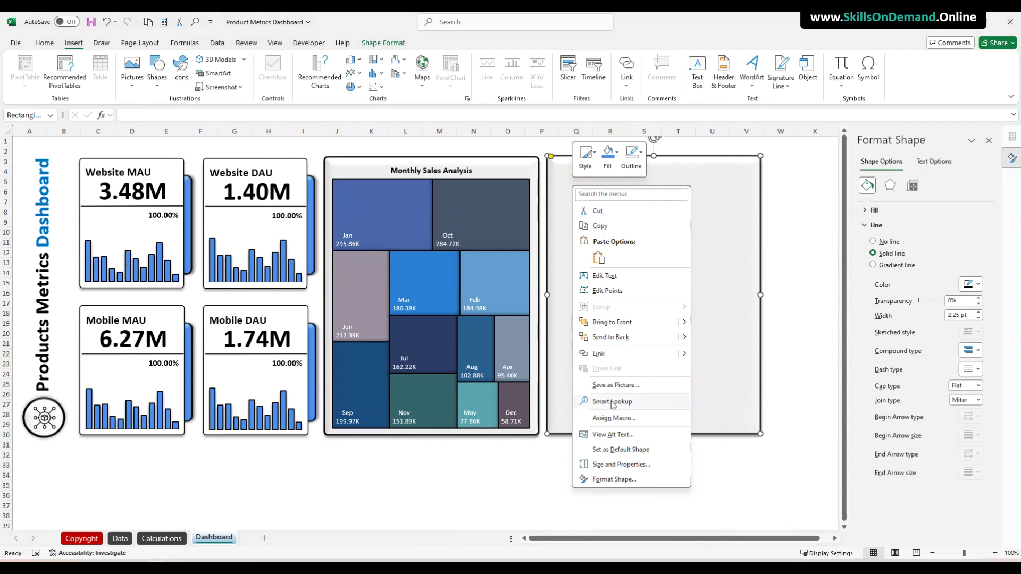
left_click(609, 337)
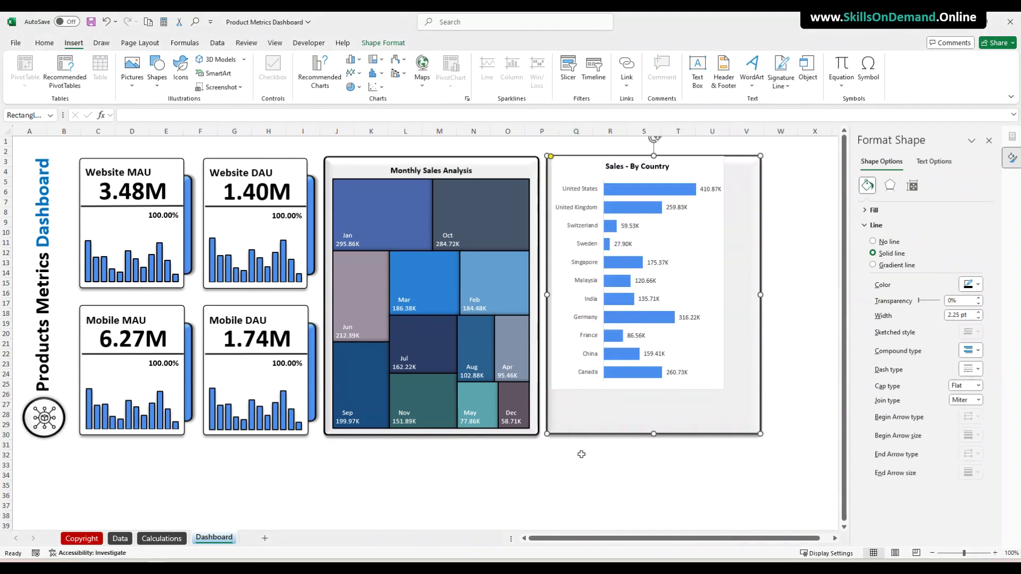
left_click(562, 474)
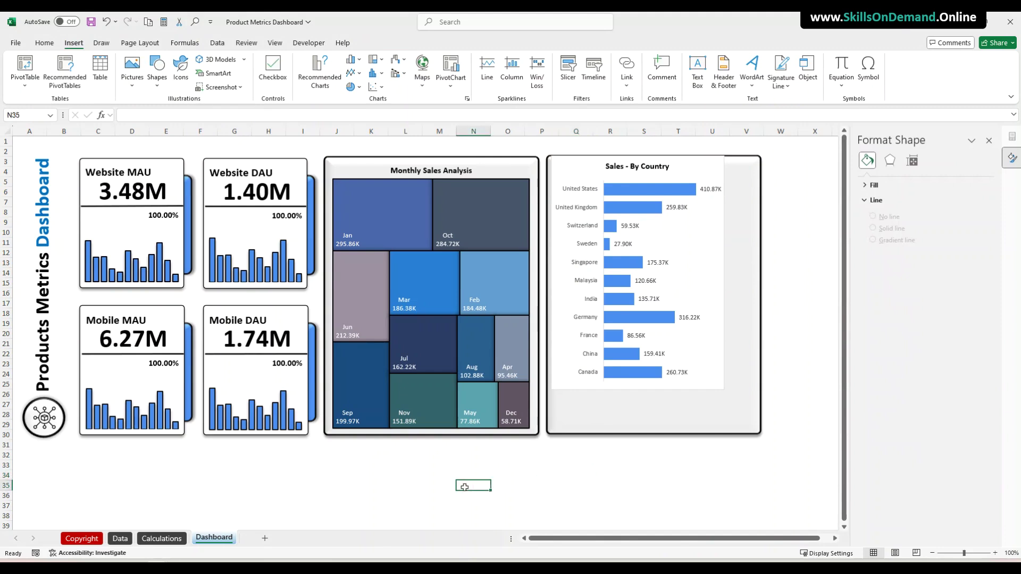
Set the country chart area to No Fill
left_click(561, 389)
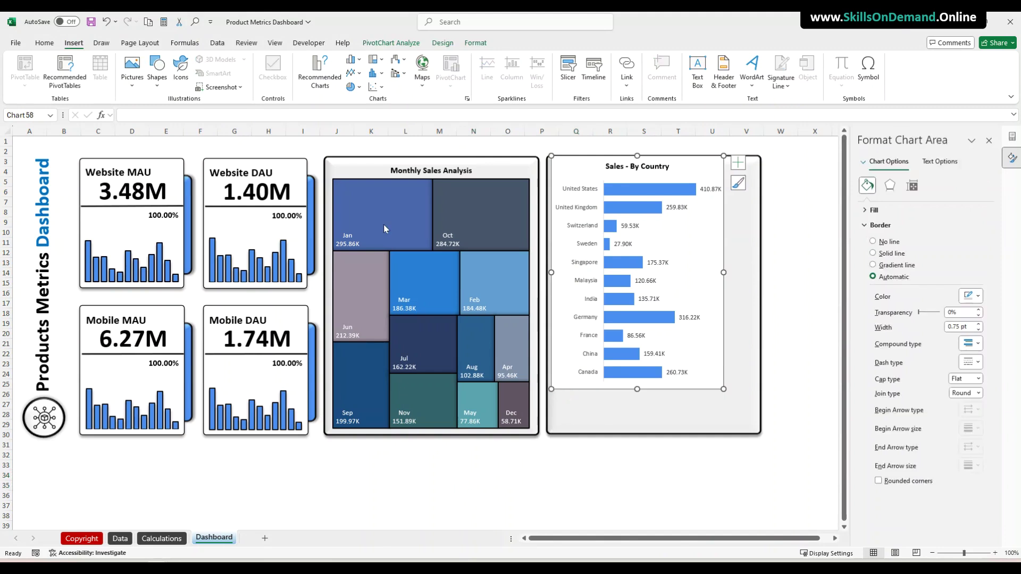
left_click(476, 43)
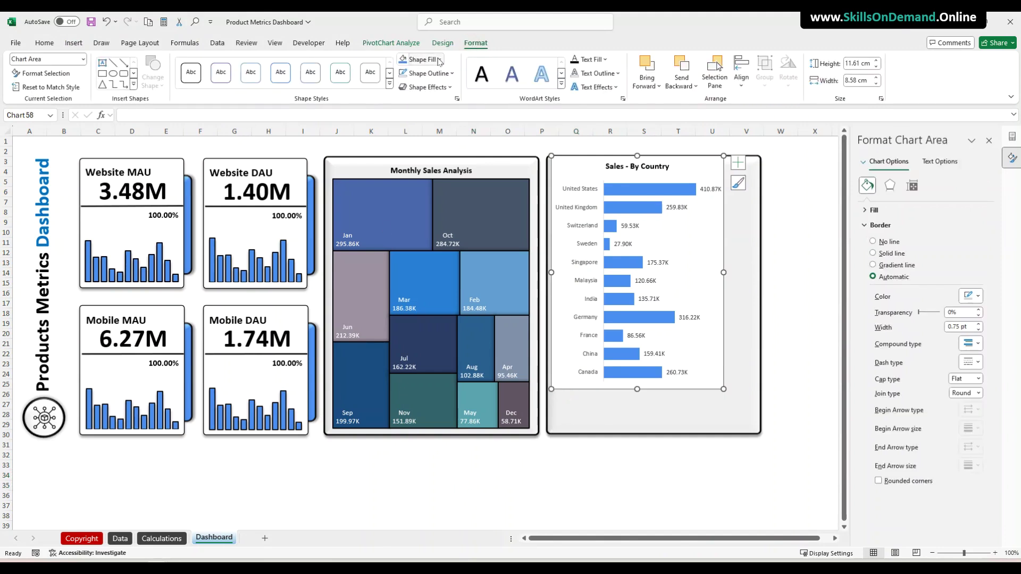
left_click(420, 59)
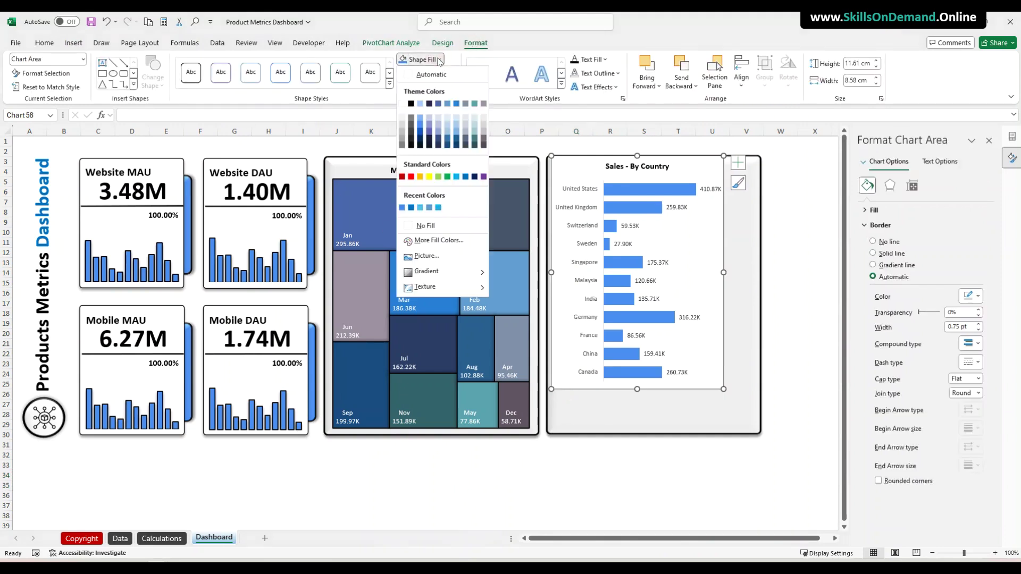
left_click(418, 226)
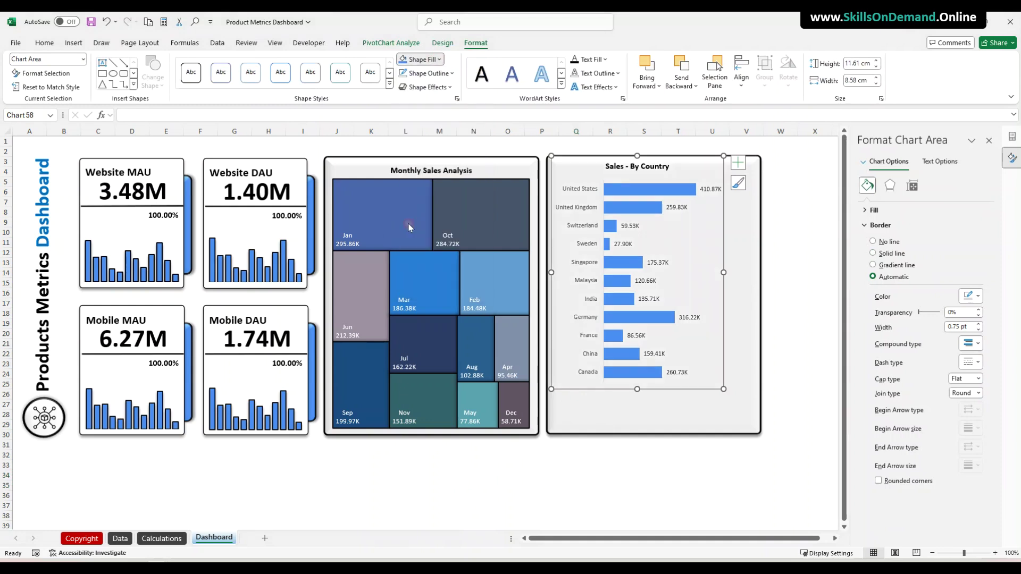
left_click(484, 484)
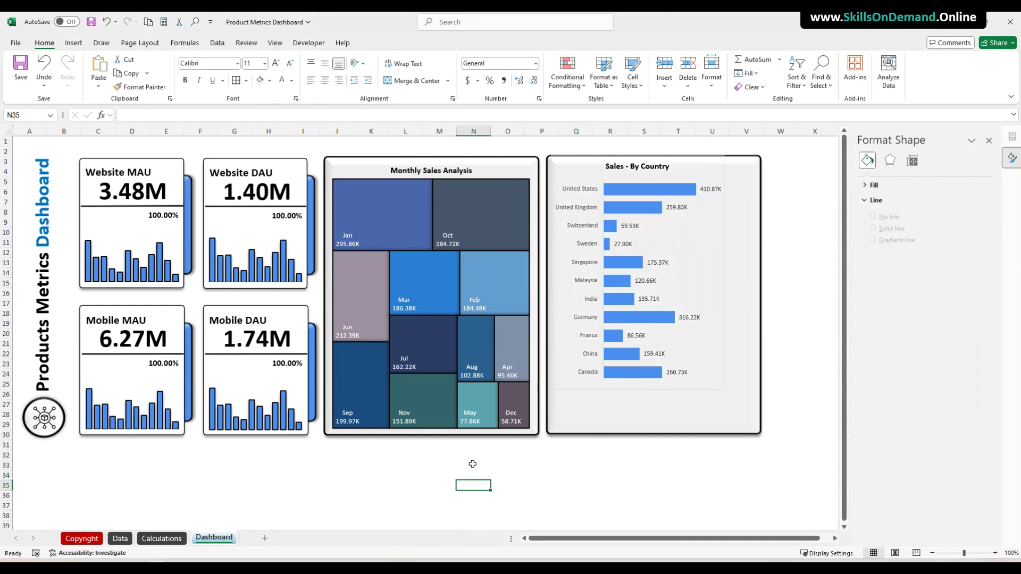
Set the text fill of the country chart's category labels, data labels and title to white
left_click(591, 322)
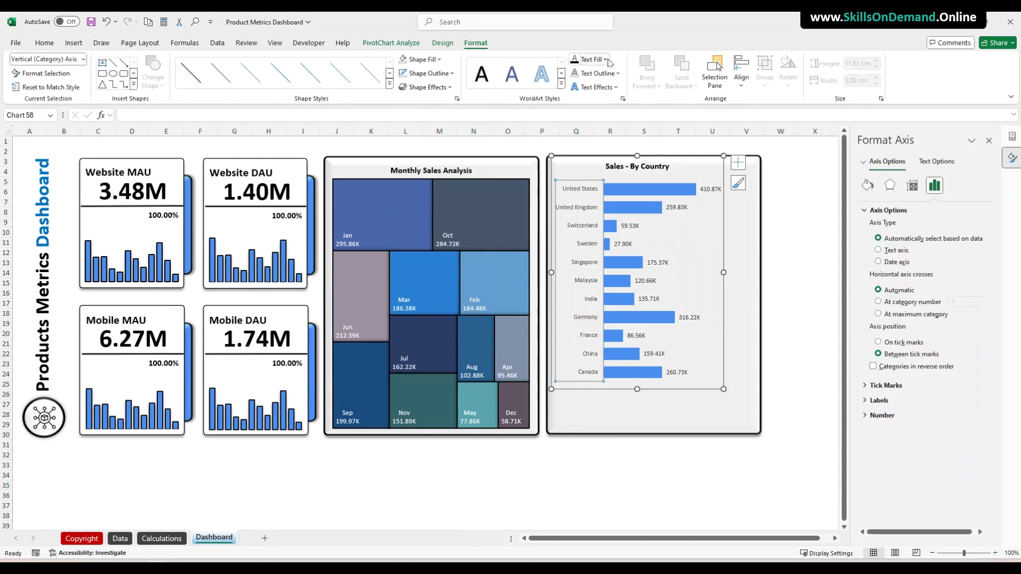
left_click(606, 59)
left_click(573, 104)
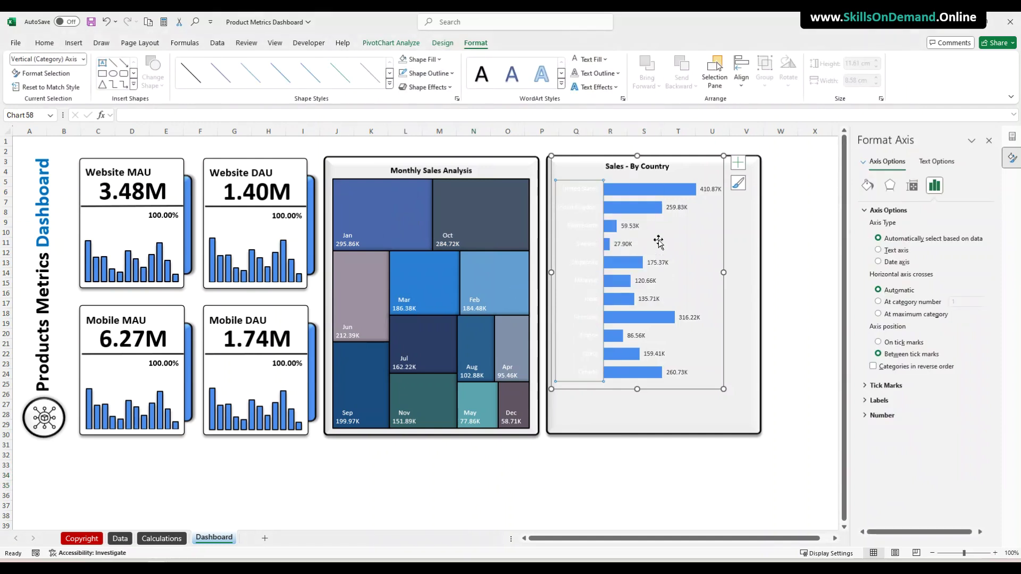
left_click(655, 263)
left_click(575, 60)
left_click(617, 170)
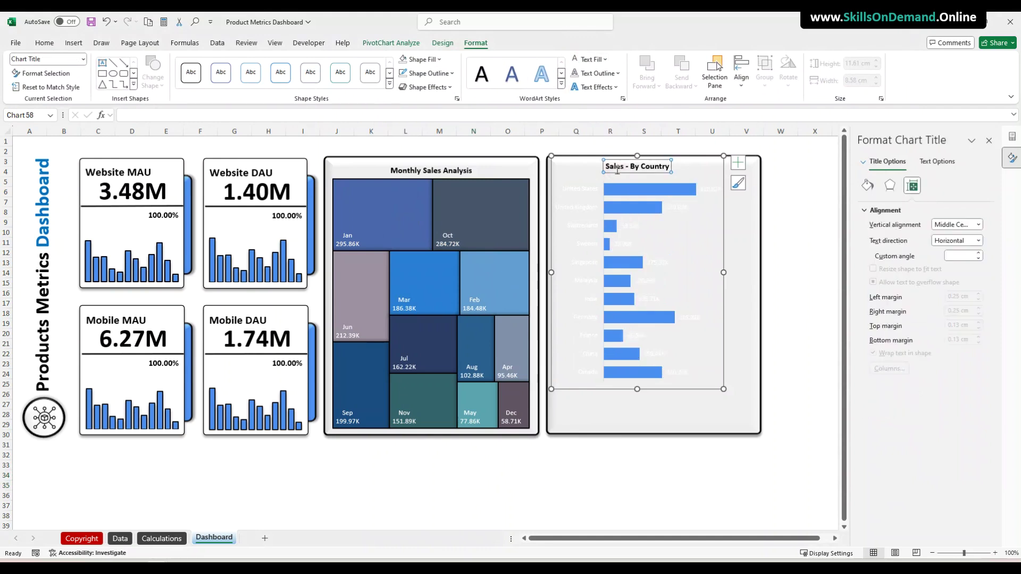
left_click(574, 60)
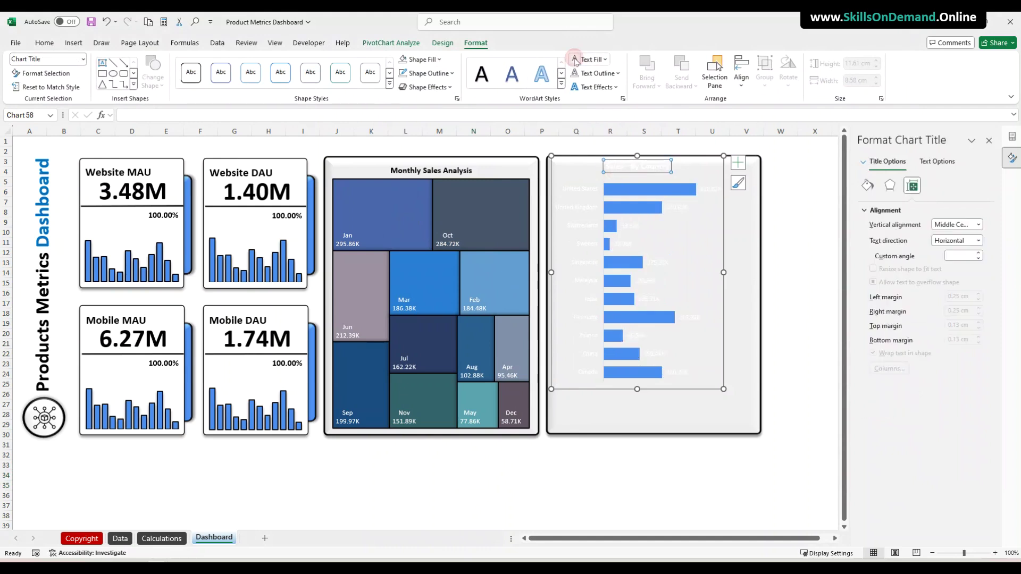
left_click(542, 465)
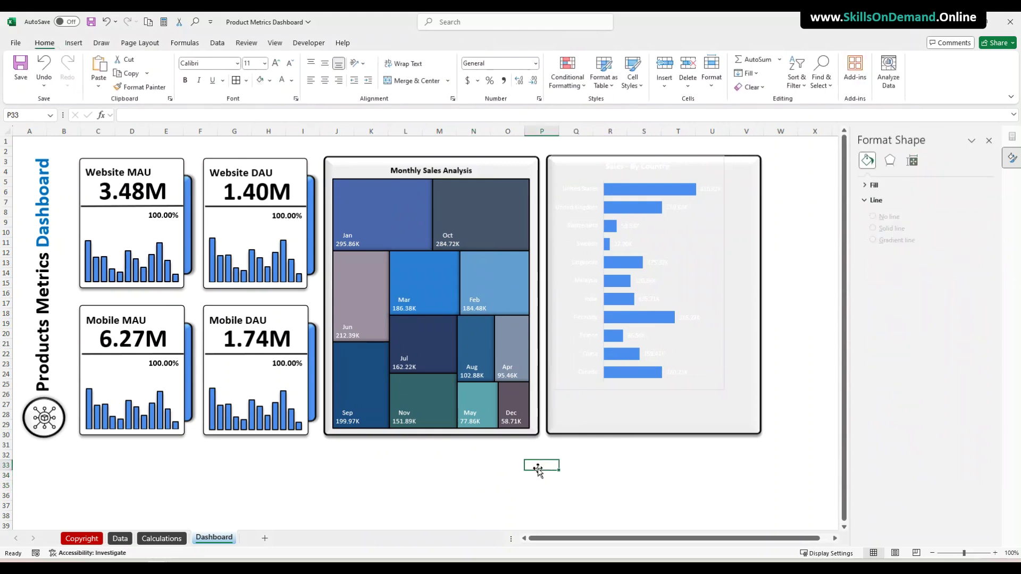
Give the country chart's bars a black outline with a weight of 2¼ pt
left_click(638, 375)
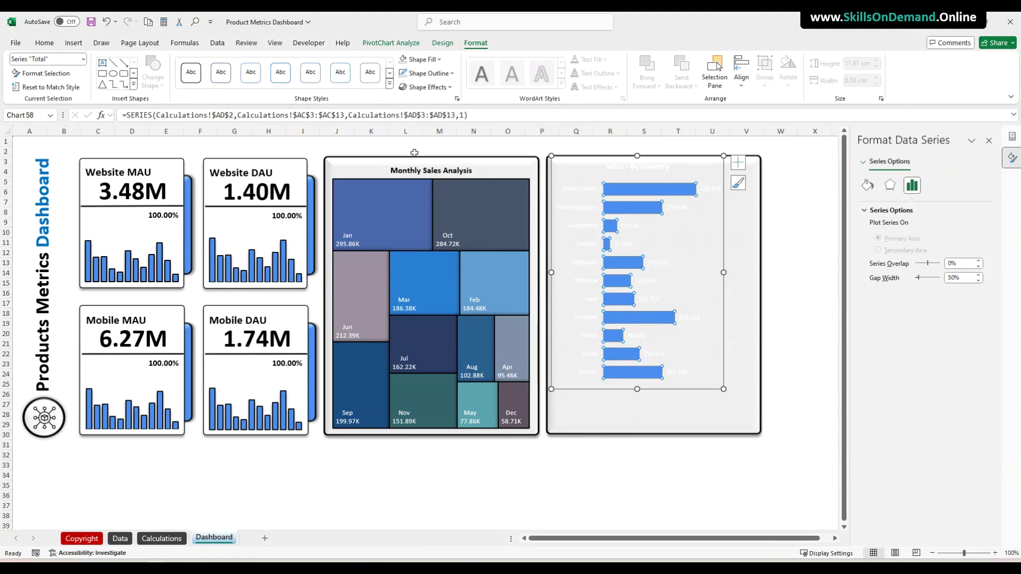
left_click(552, 466)
left_click(614, 378)
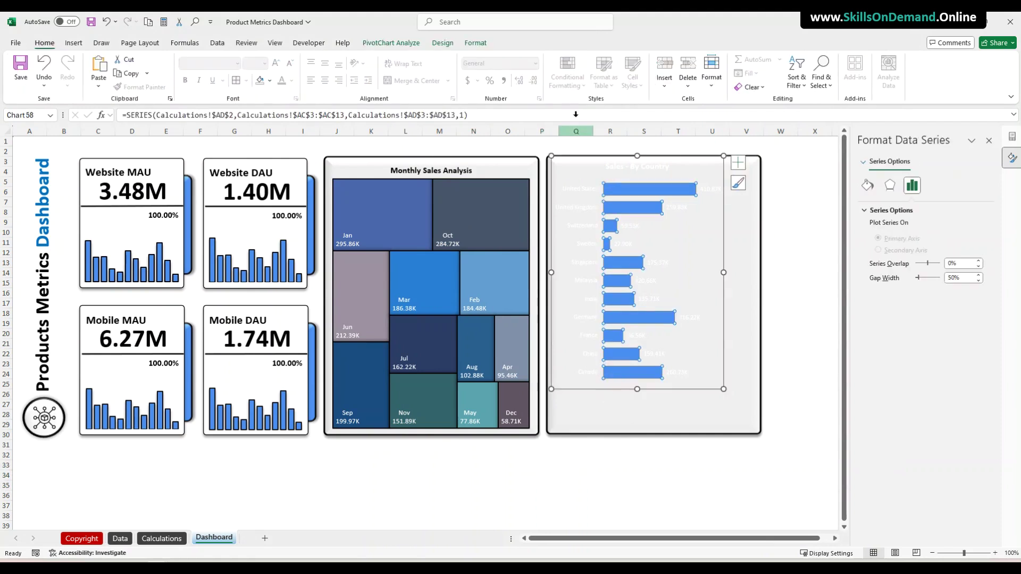
left_click(488, 44)
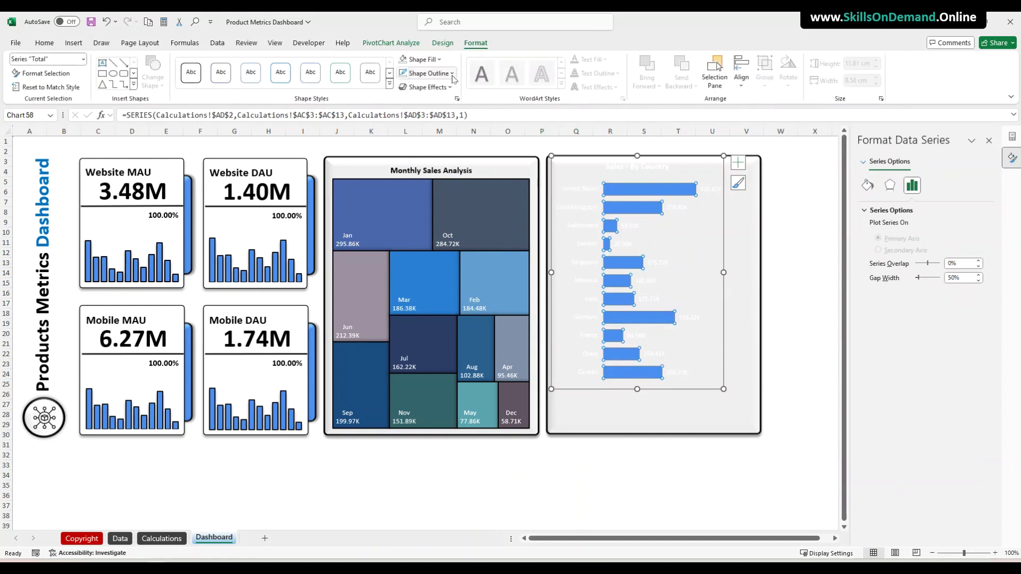
left_click(425, 74)
left_click(410, 118)
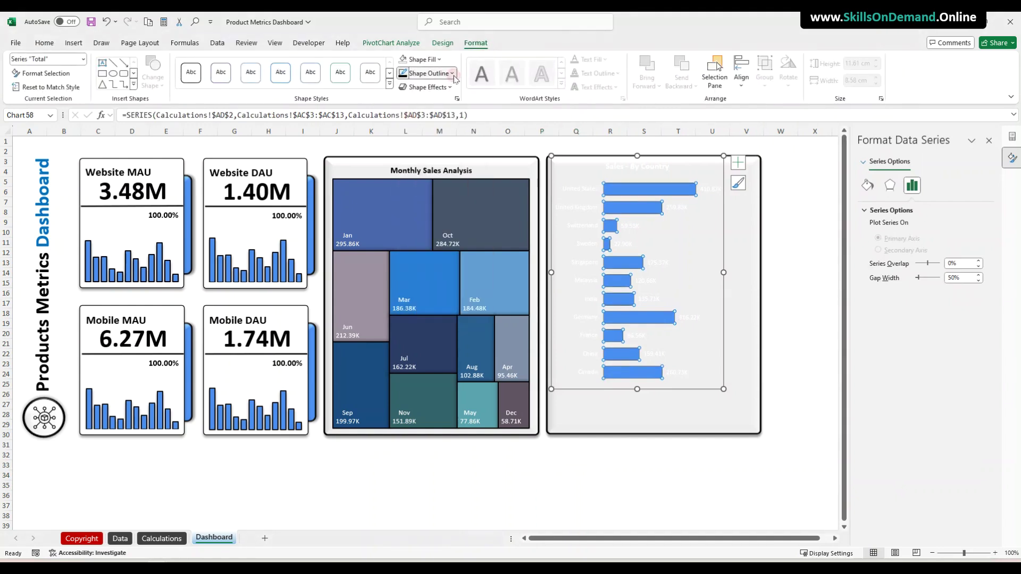
left_click(426, 74)
mouse_move(451, 270)
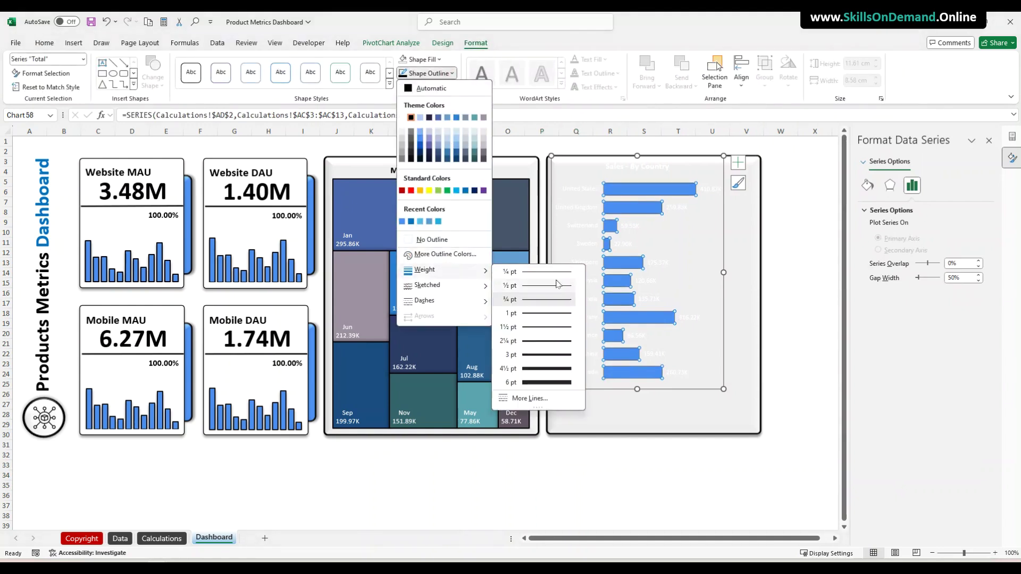
left_click(530, 342)
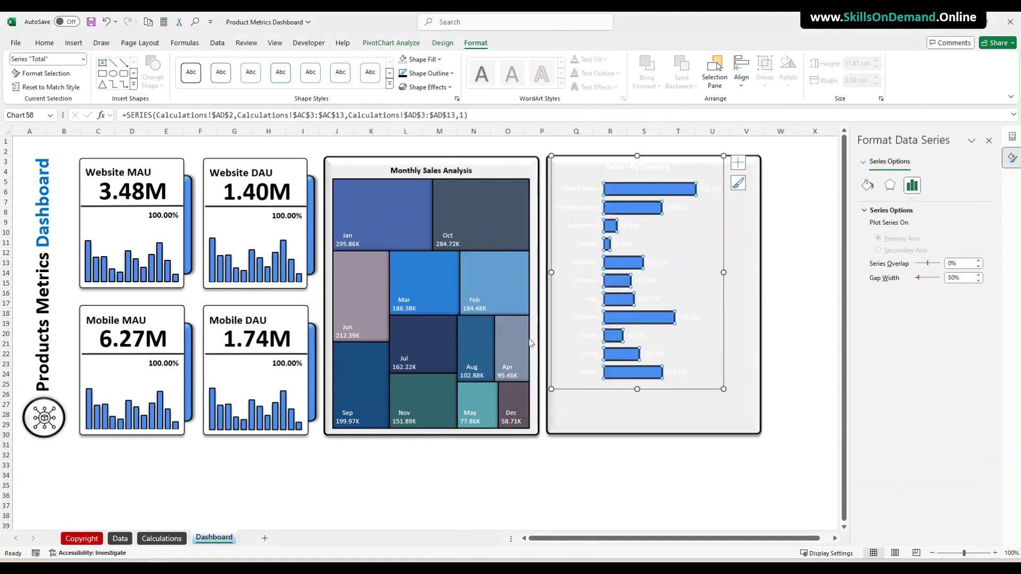
left_click(647, 468)
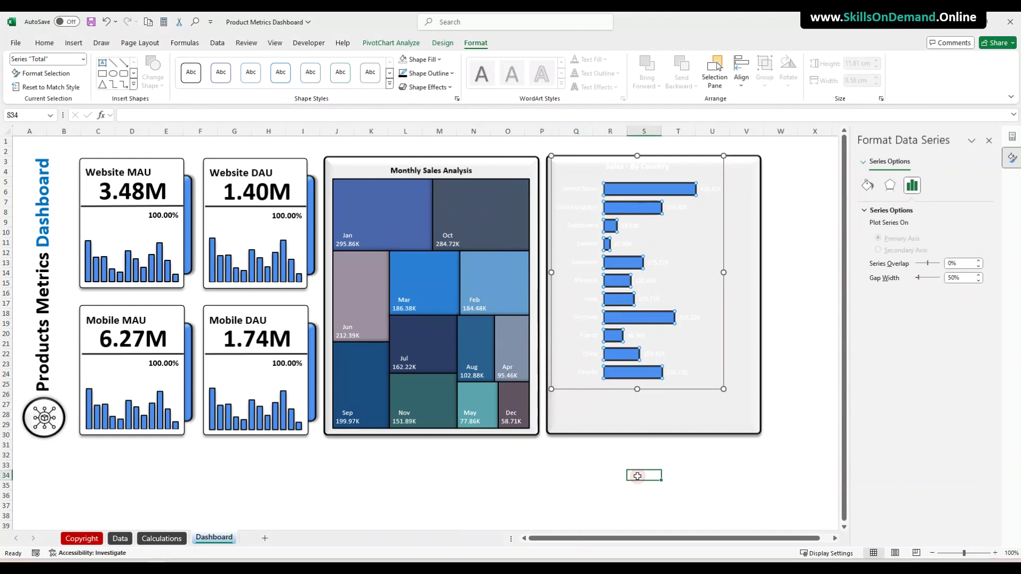
Apply an outer offset shadow effect to the country chart's bars
left_click(632, 379)
left_click(428, 87)
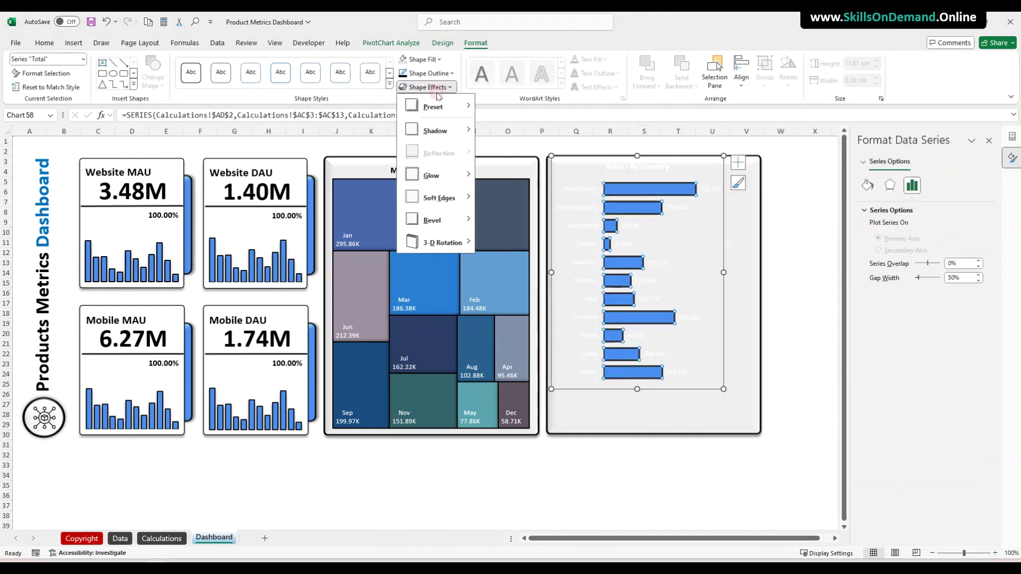
mouse_move(435, 131)
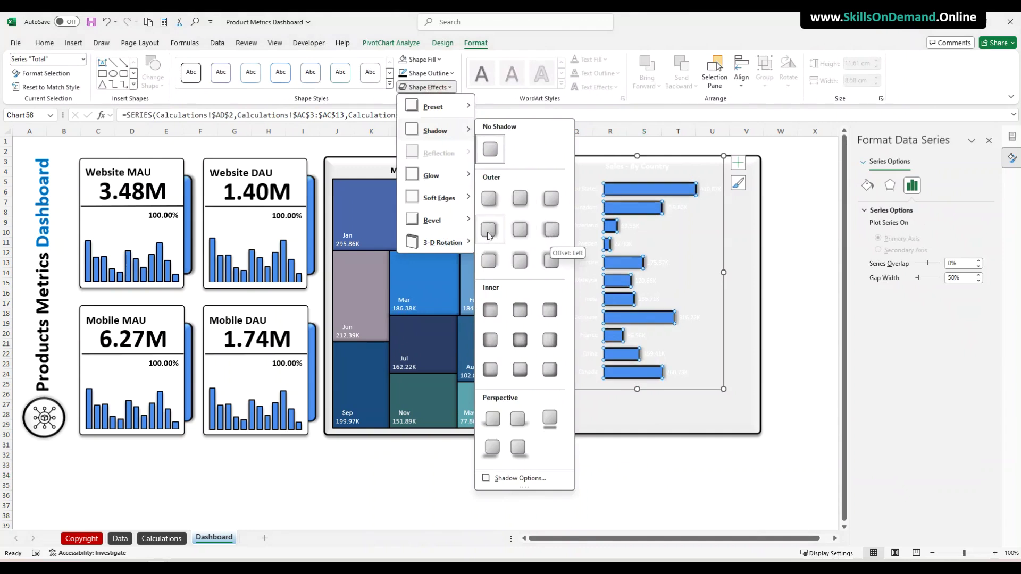
left_click(551, 229)
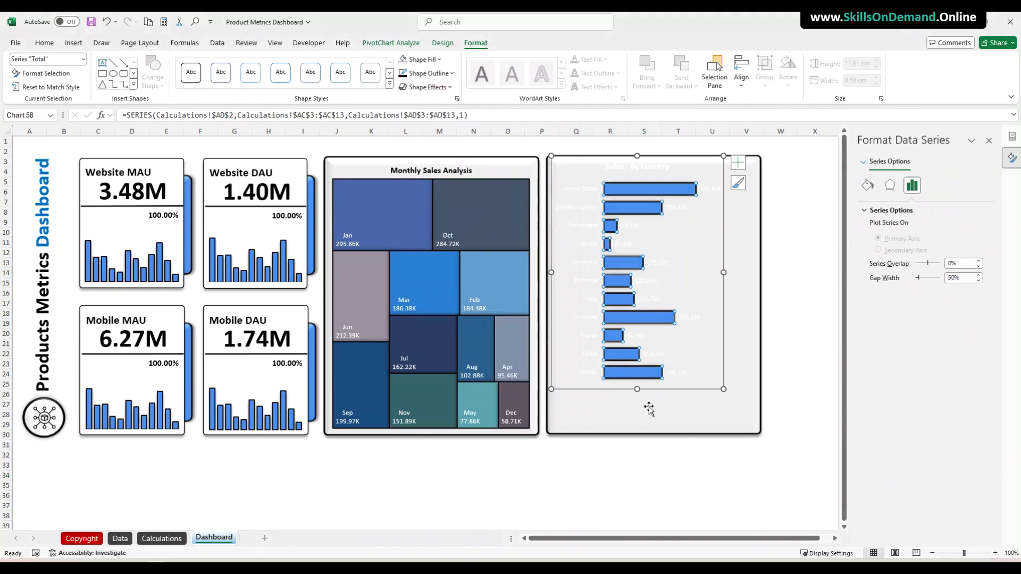
Give the country chart's vertical category axis line a black outline
left_click(611, 454)
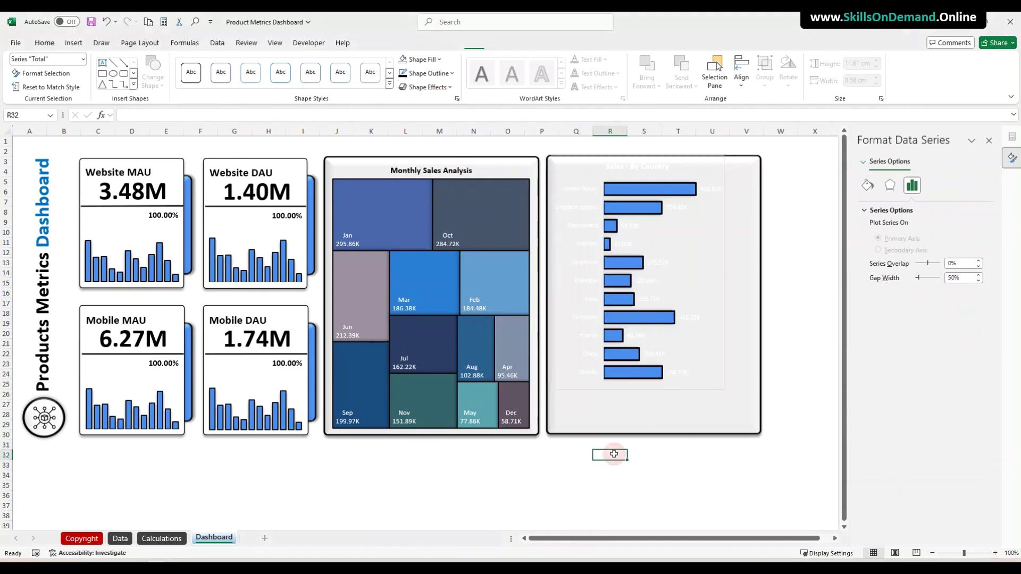
left_click(578, 407)
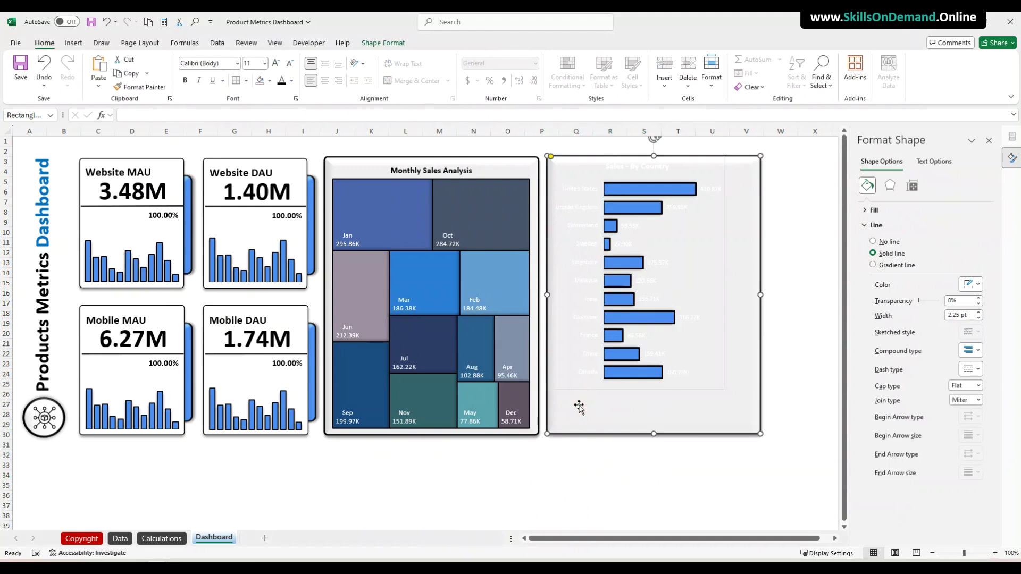
left_click(604, 328)
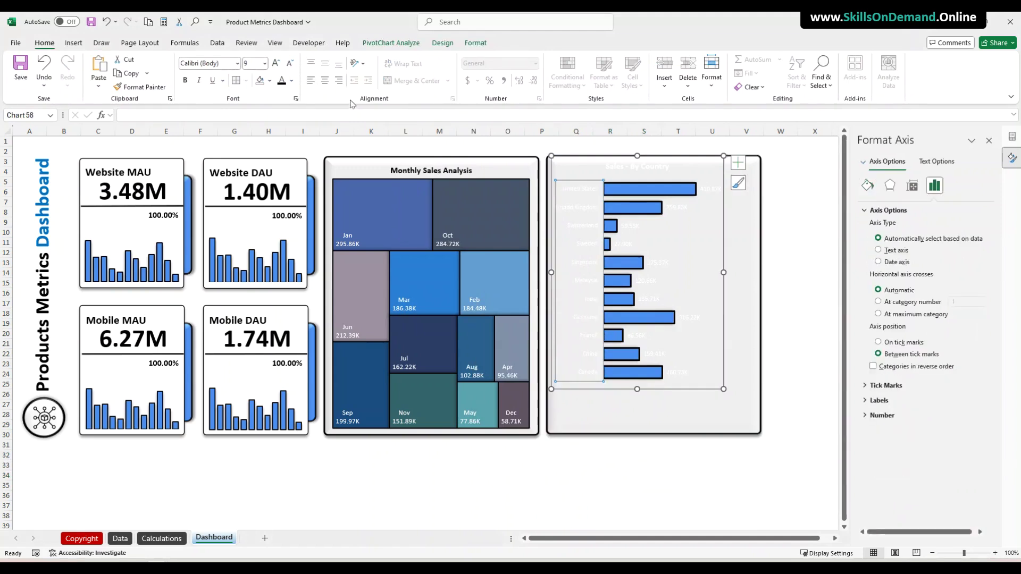
left_click(471, 45)
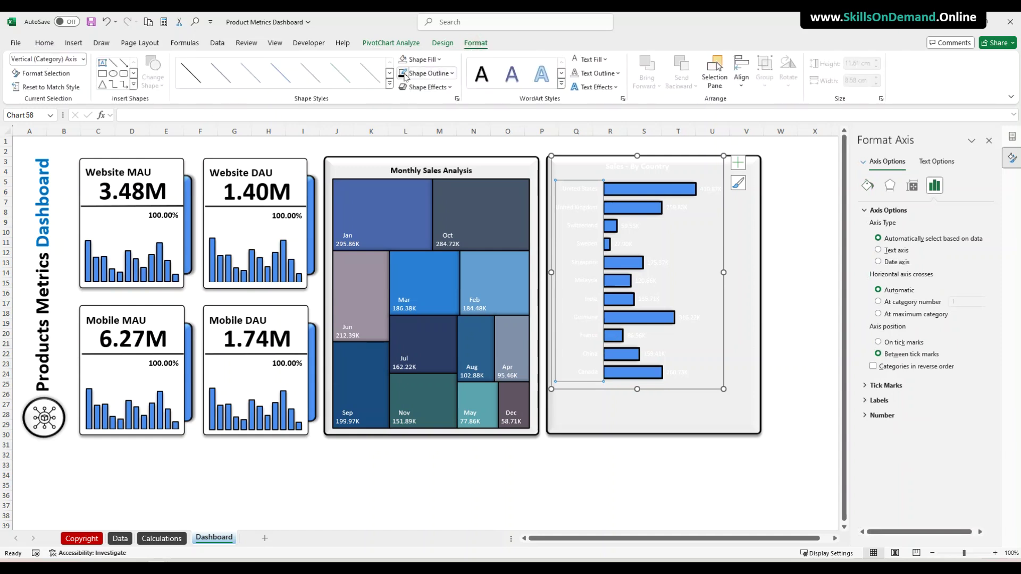
left_click(528, 467)
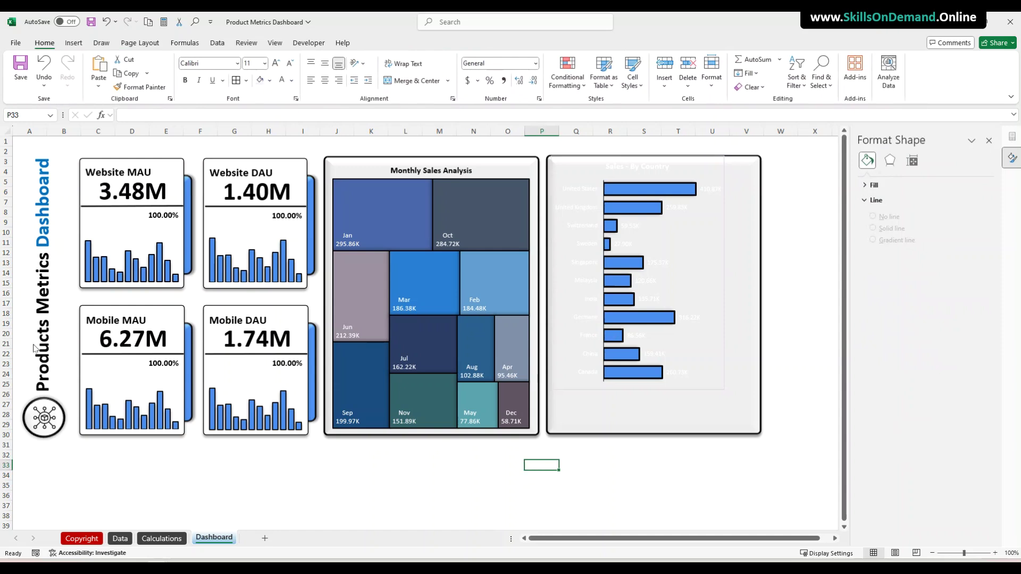
Fill the rectangle panel behind the country chart with the near-black shade of the black theme color
left_click(590, 431)
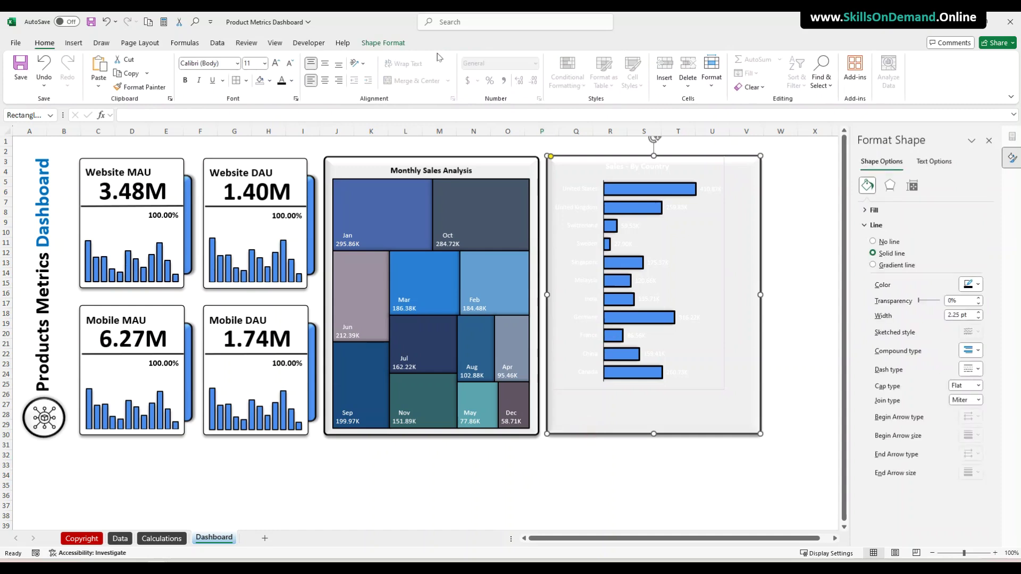
left_click(270, 80)
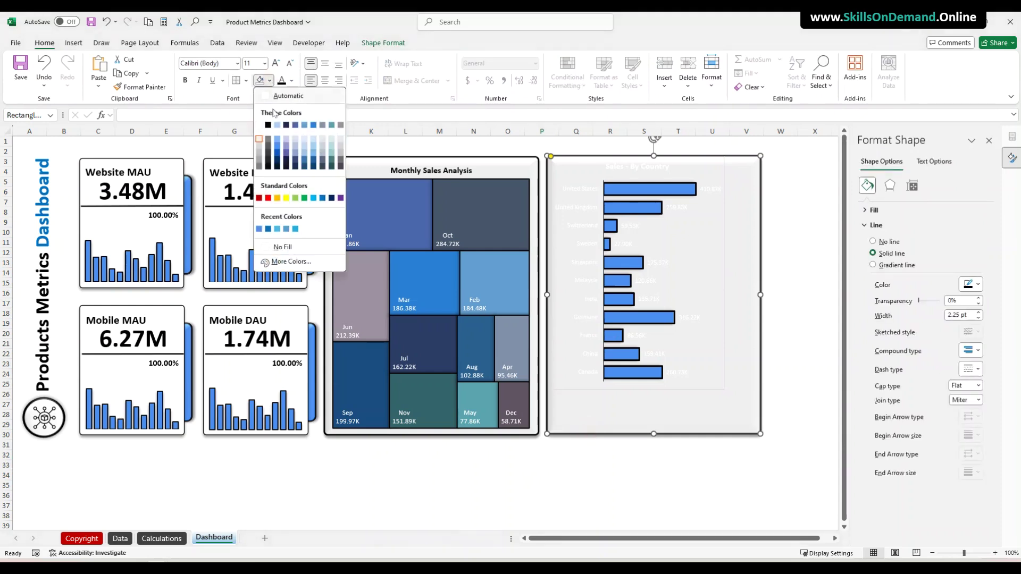
left_click(271, 170)
left_click(541, 465)
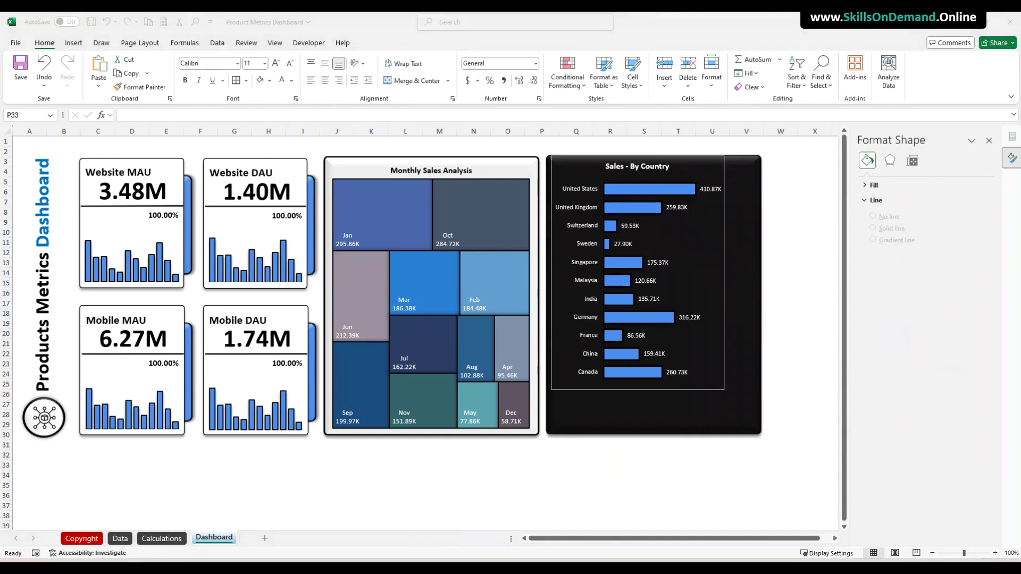
Move the country chart slightly down on its panel and set its chart area to No Outline
left_click(670, 412)
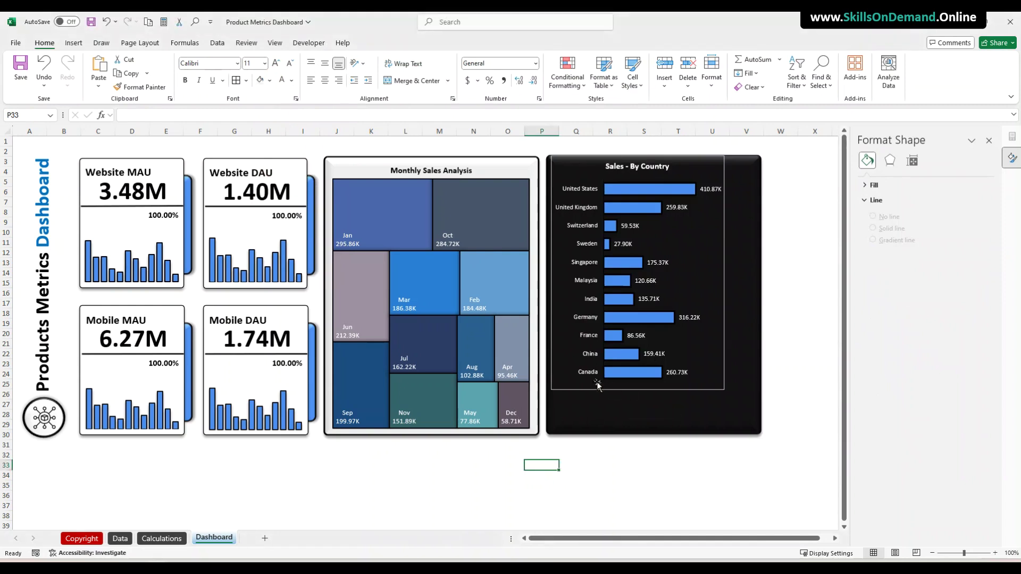
left_click_drag(589, 387, 588, 391)
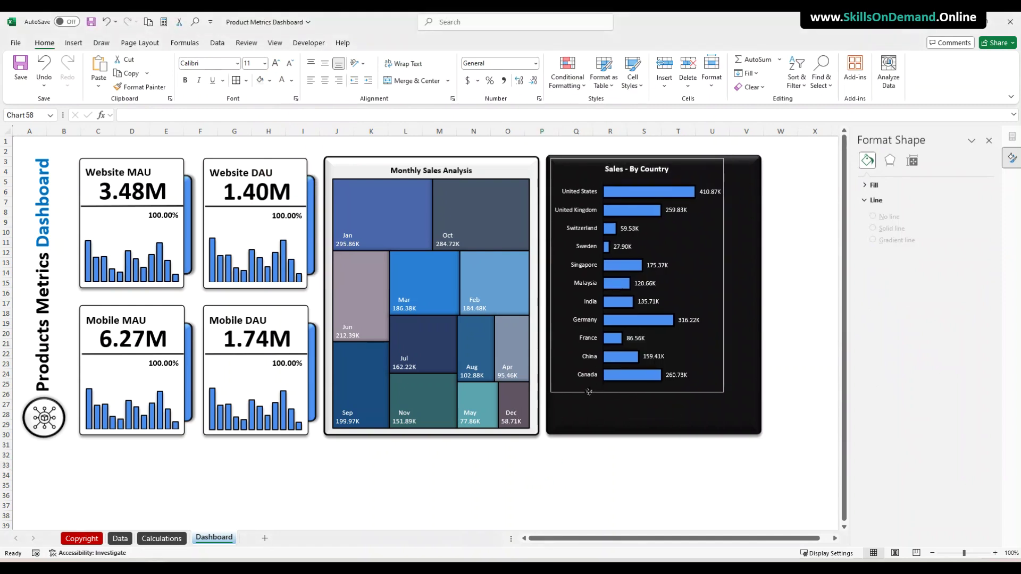
left_click(658, 413)
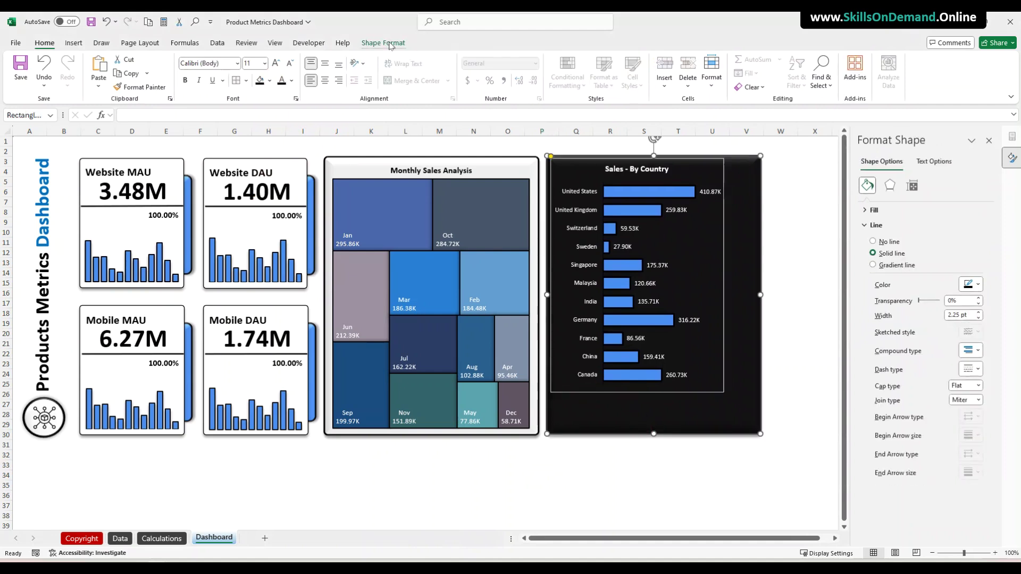
left_click(382, 43)
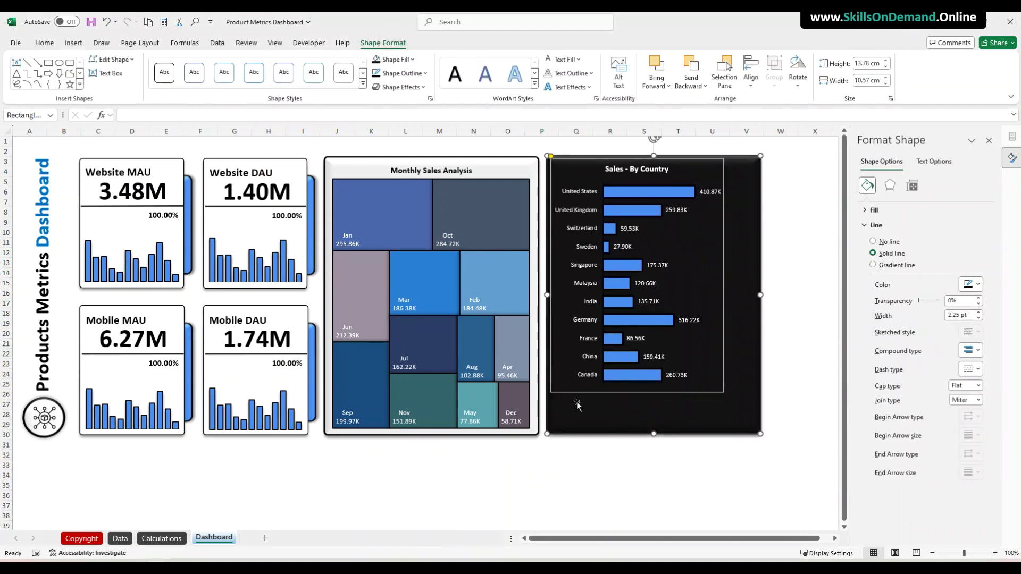
left_click(564, 395)
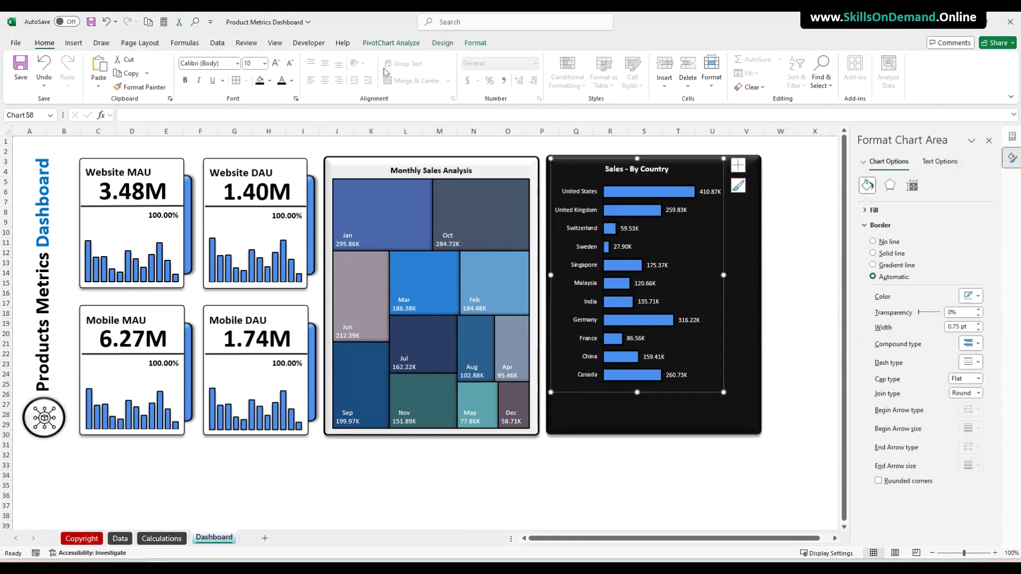
left_click(475, 42)
left_click(447, 78)
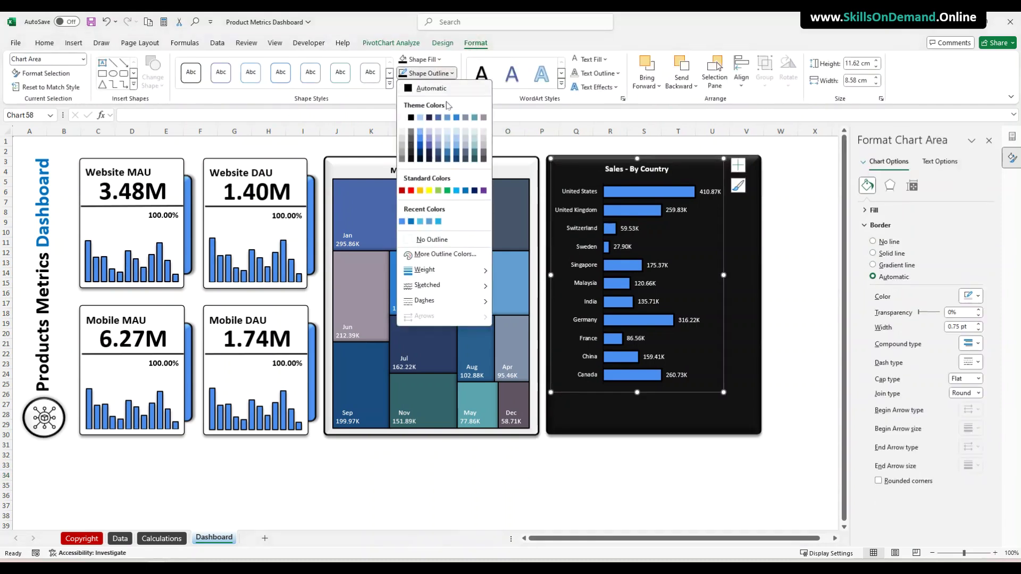
left_click(424, 237)
left_click(508, 442)
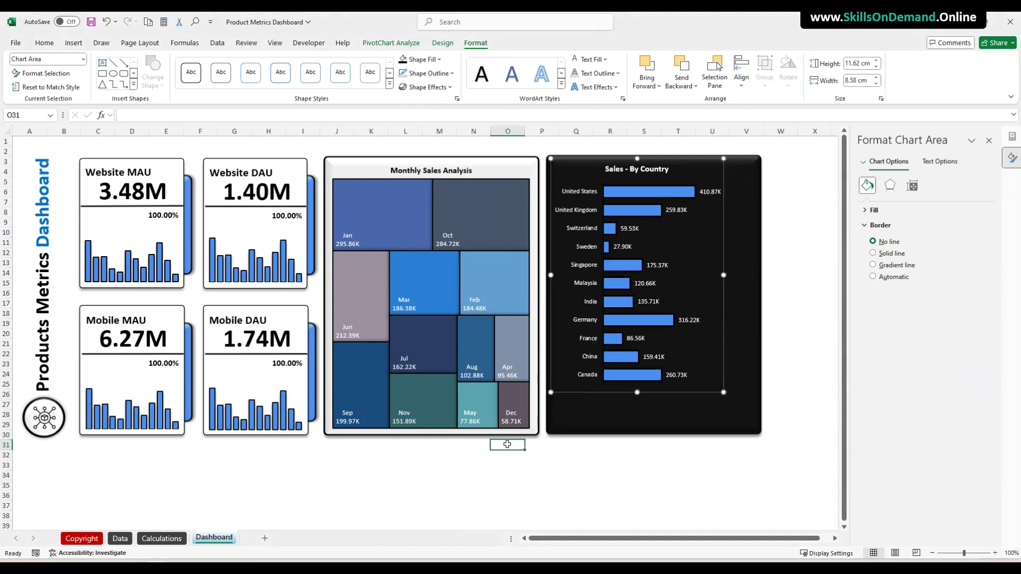
Narrow the country chart's background panel from its right side to about 9.21 cm wide
left_click(731, 367)
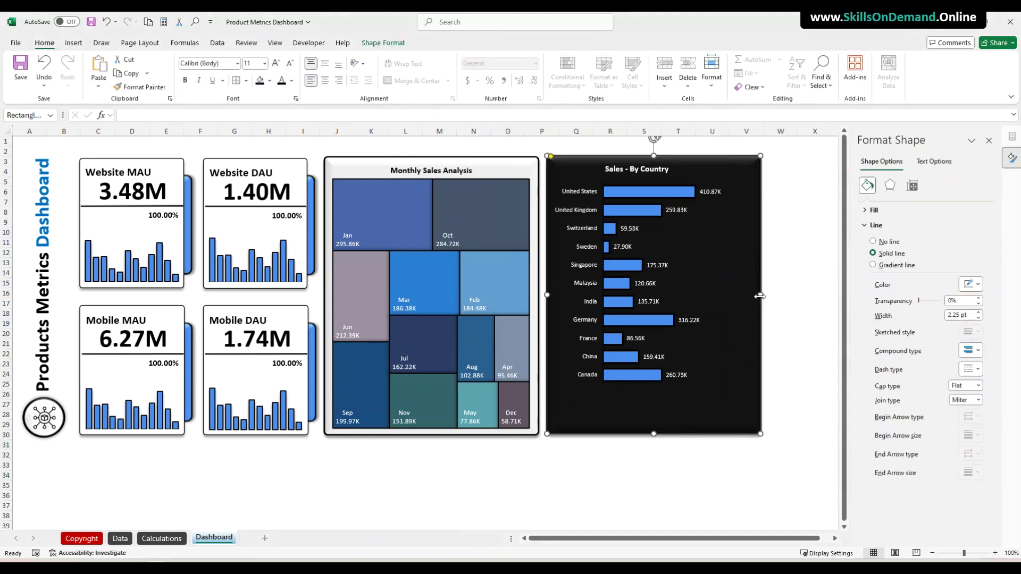
left_click(707, 272)
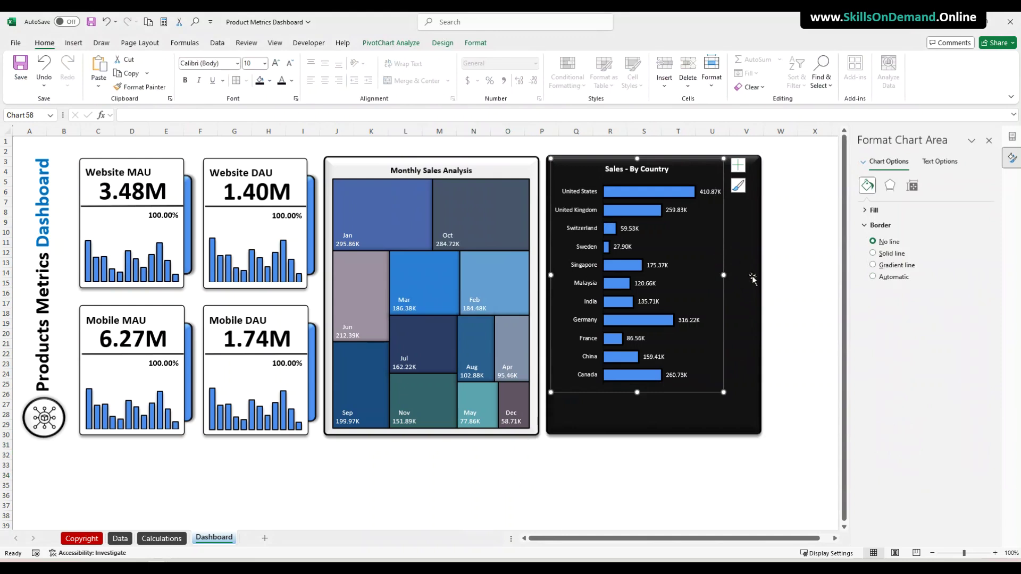
left_click_drag(760, 296, 727, 297)
left_click(742, 299)
left_click(719, 314)
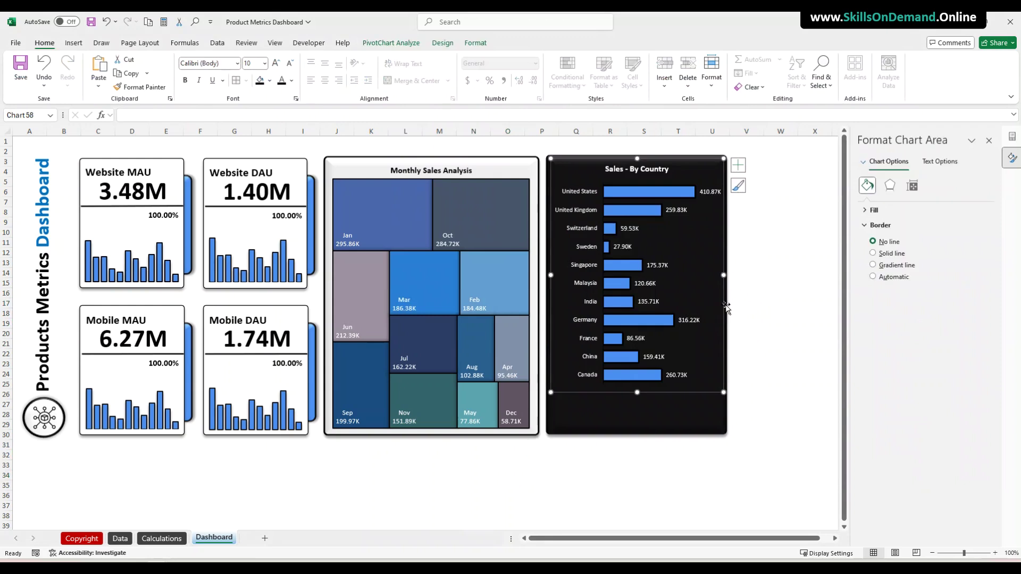
left_click(705, 422)
left_click_drag(727, 295, 733, 295)
left_click(672, 452)
Shorten the country chart's background panel from its lower edge to about 12.03 cm high
left_click(661, 432)
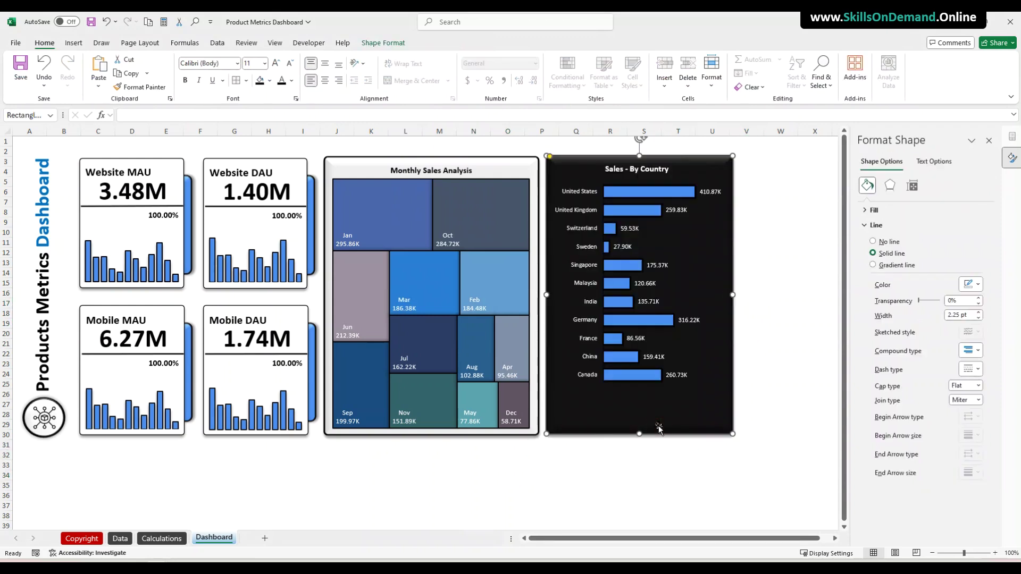
left_click(636, 391)
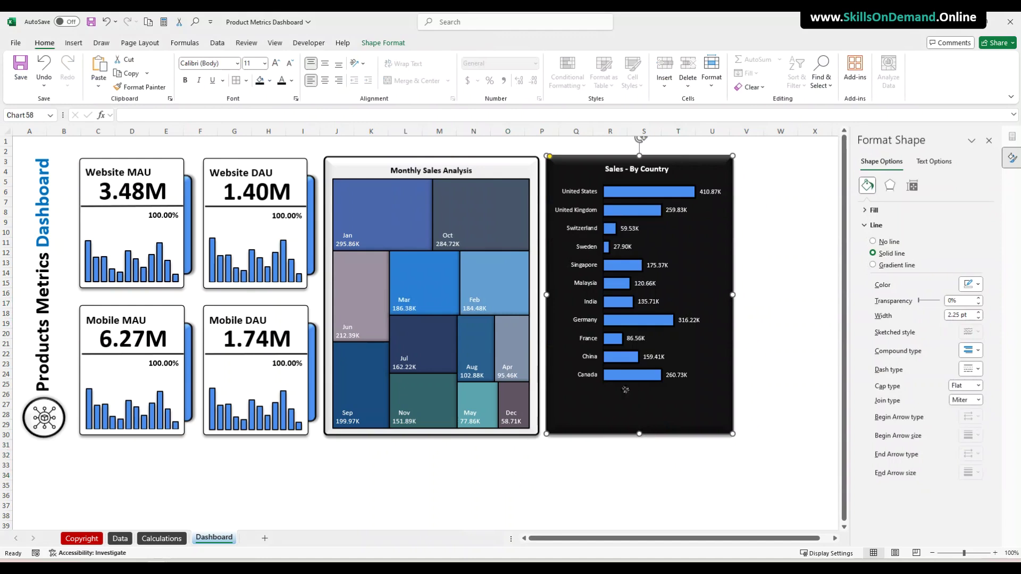
left_click(643, 428)
left_click_drag(642, 435, 646, 399)
left_click(611, 445)
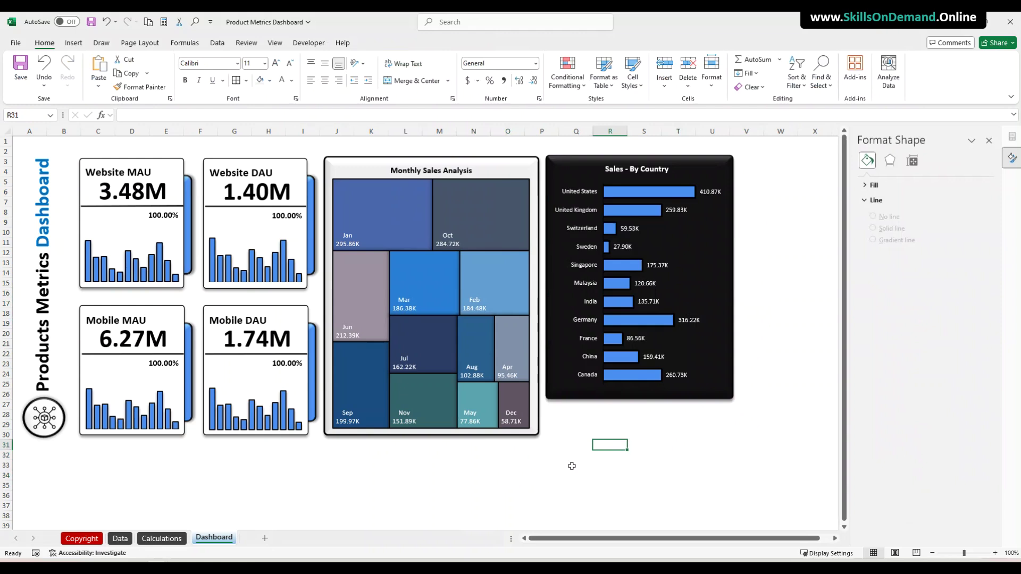
Remove the preset shape effect from the country chart's background panel by applying No Presets
left_click(557, 404)
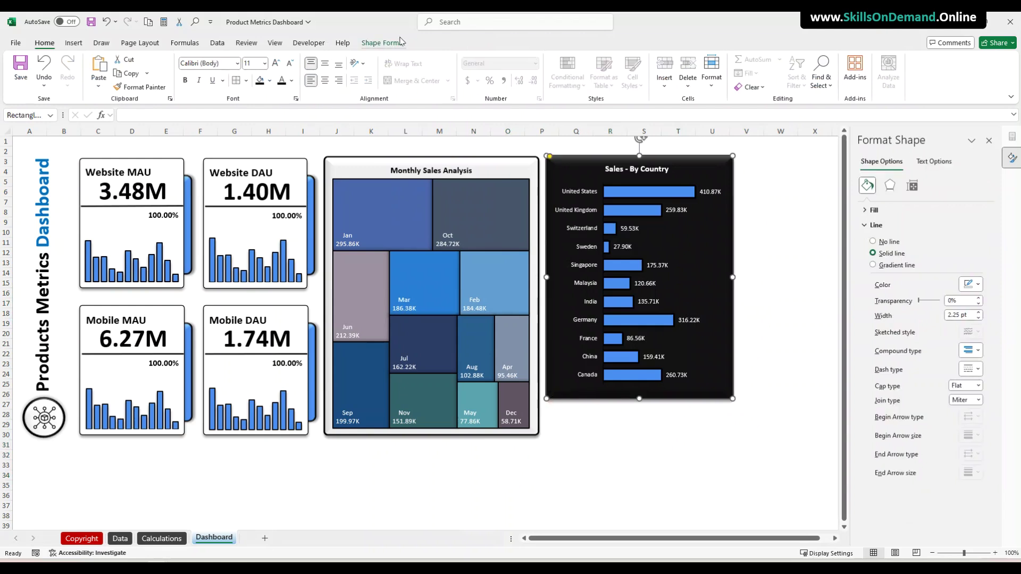
left_click(401, 43)
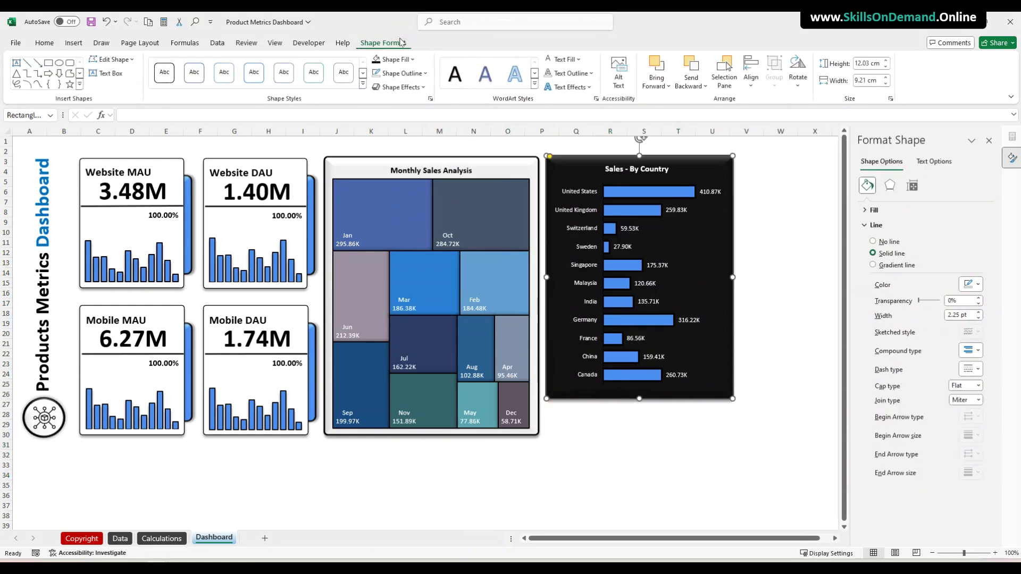
left_click(415, 88)
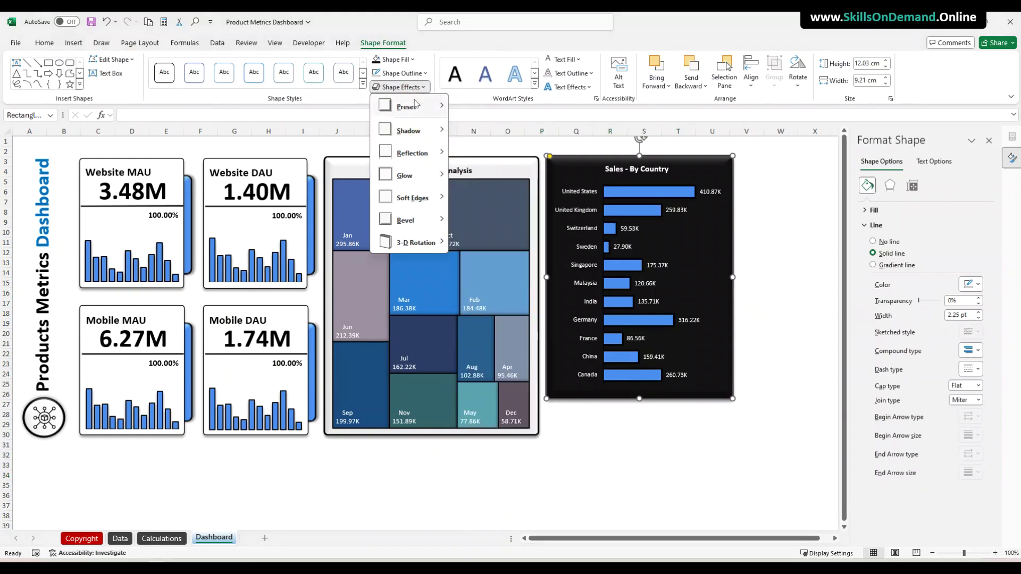
mouse_move(415, 104)
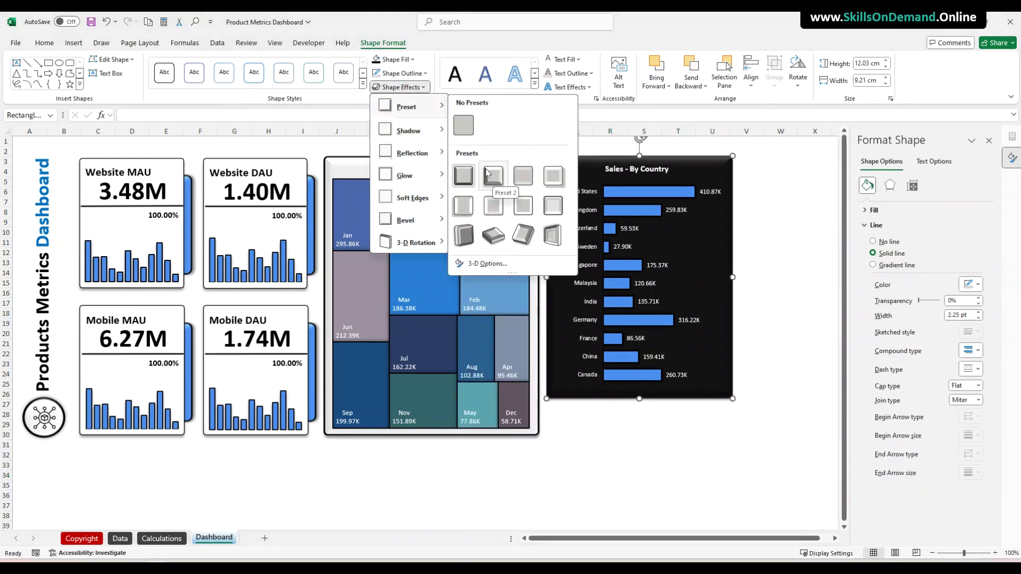
left_click(465, 126)
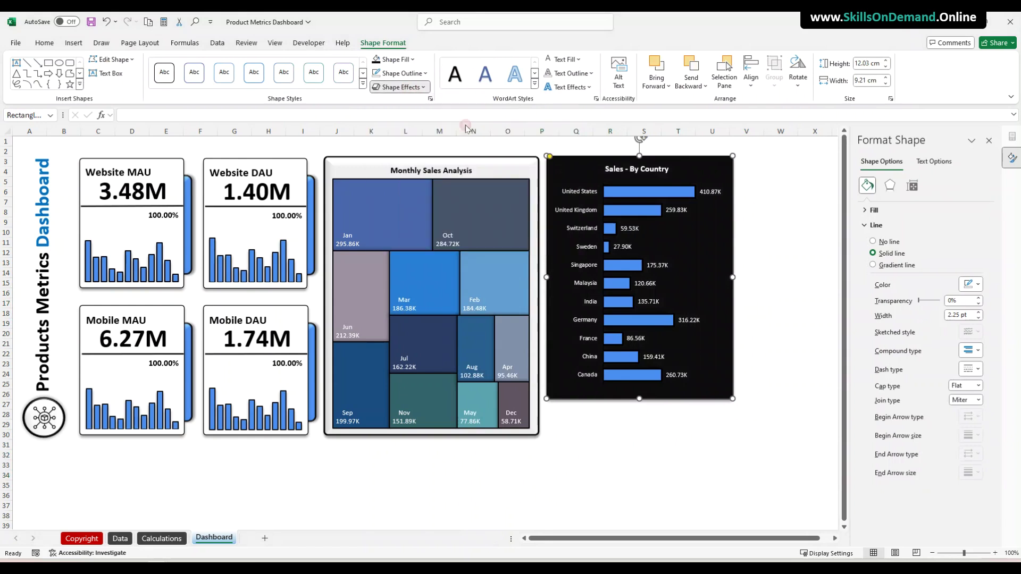
left_click(616, 425)
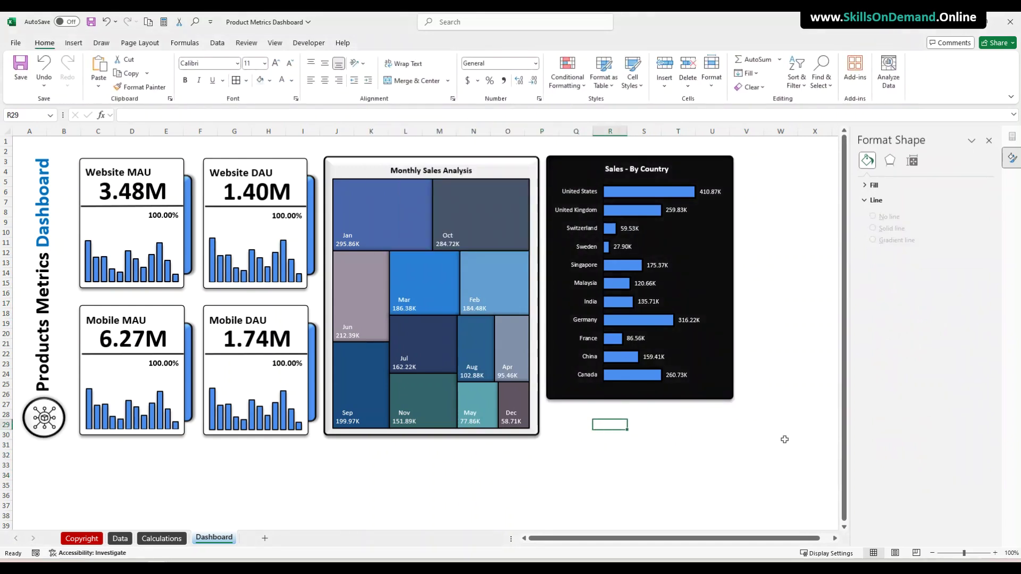
Set the country chart's background panel to No Outline
left_click(552, 398)
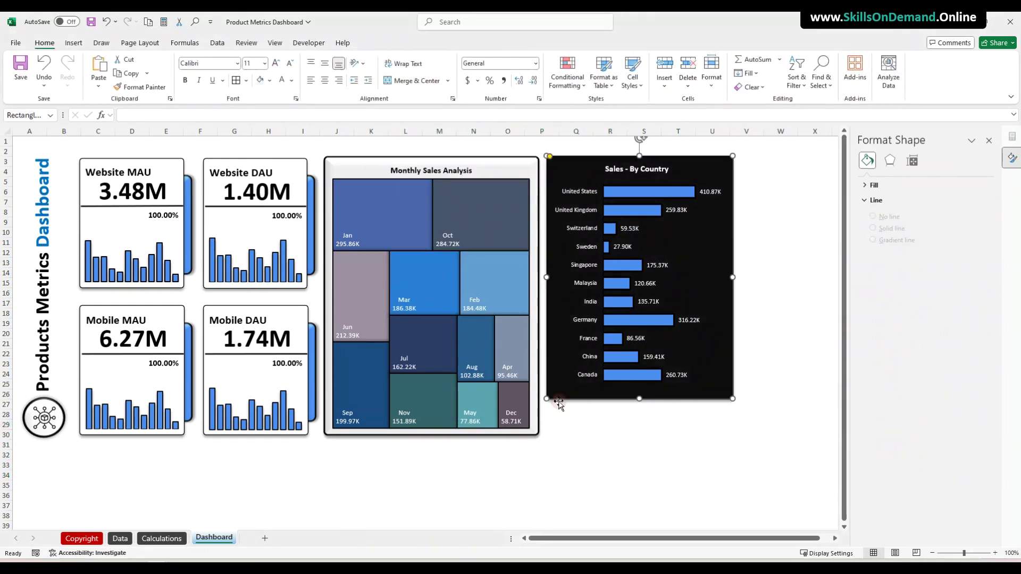
left_click(419, 79)
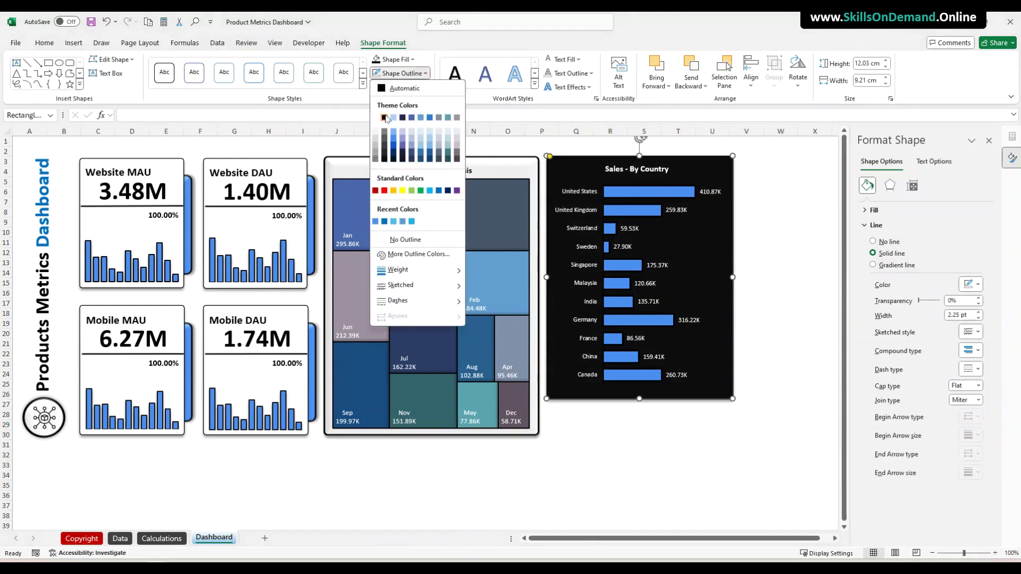
left_click(419, 76)
left_click(420, 76)
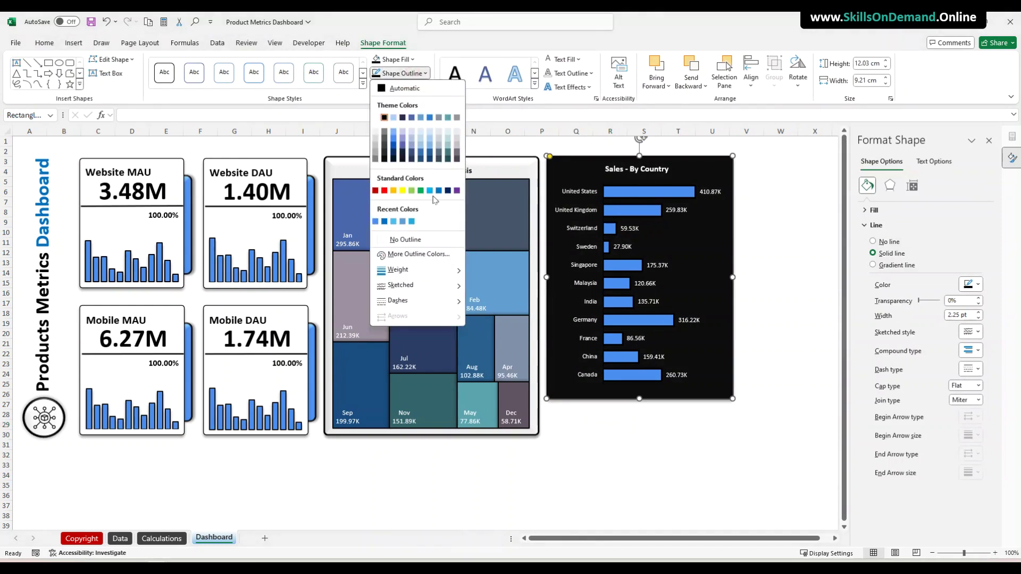
left_click(421, 242)
left_click(402, 73)
mouse_move(426, 270)
left_click(504, 343)
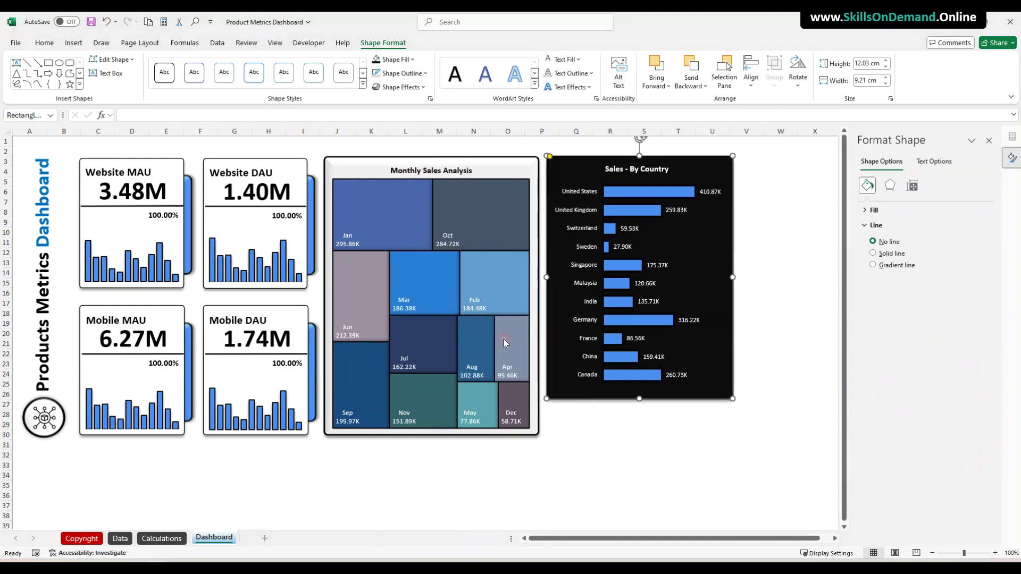
left_click(606, 410)
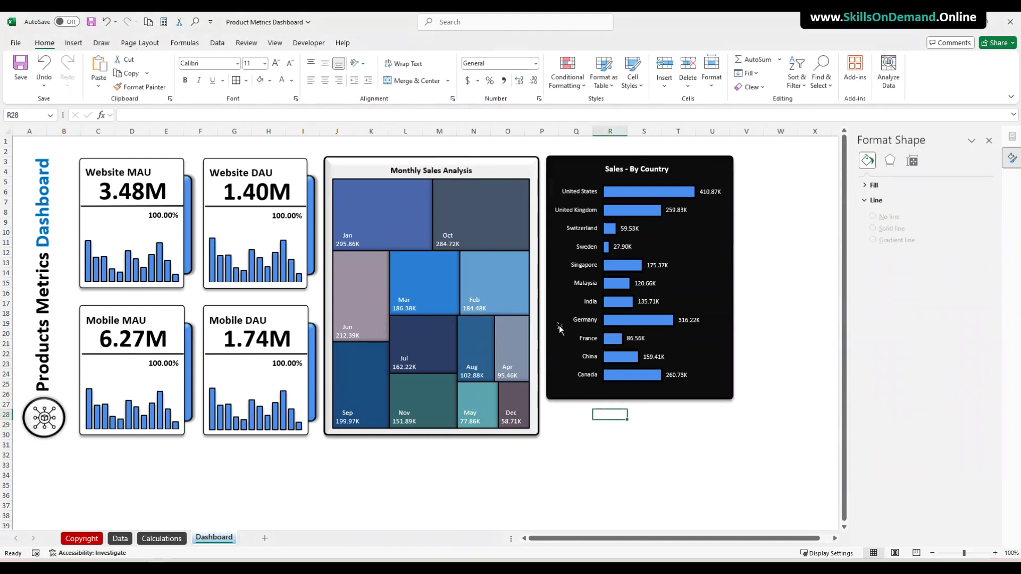
Group the country chart with its black background panel
left_click(560, 328)
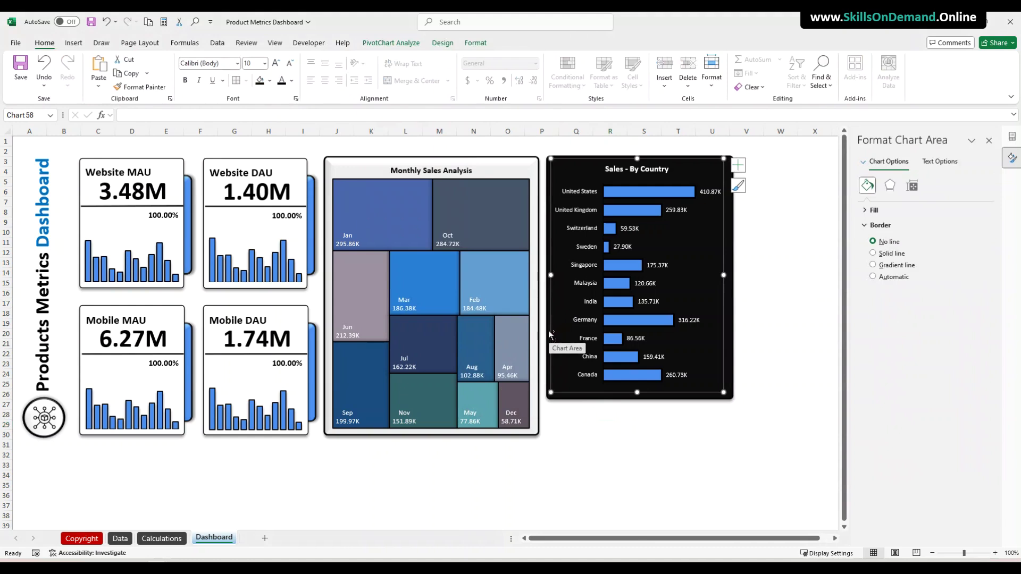
left_click(549, 334)
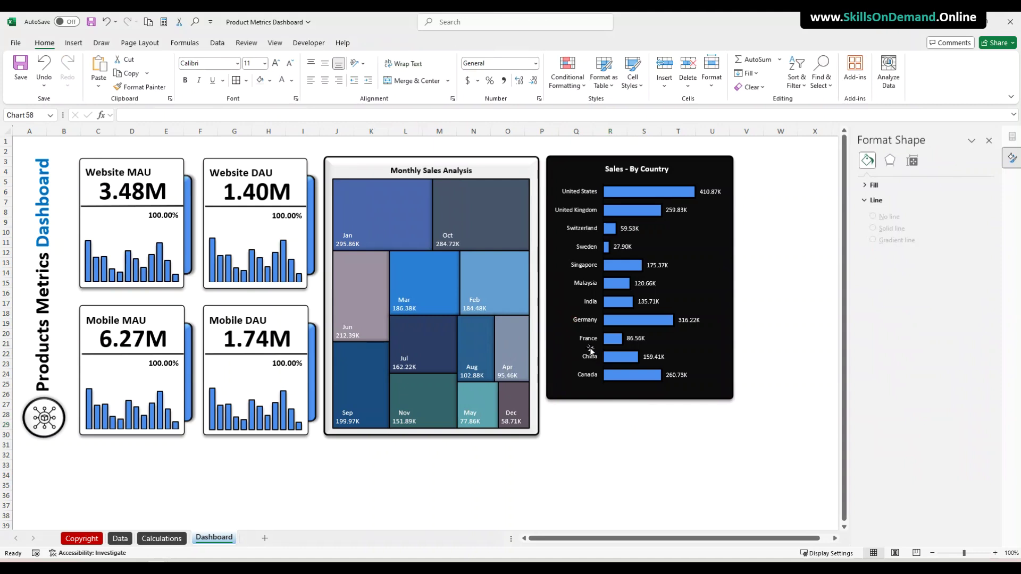
left_click(560, 369)
left_click(566, 395)
right_click(567, 395)
mouse_move(625, 250)
left_click(714, 250)
left_click(685, 420)
Widen the Sales - By Country chart area and its plot area toward the right edge of the black panel
left_click(724, 272)
left_click(716, 259)
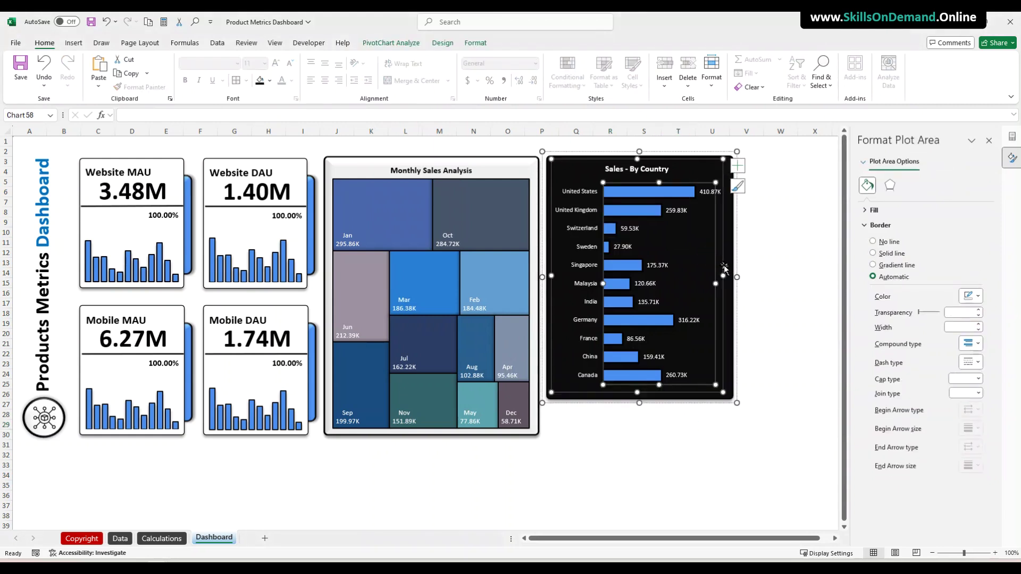
left_click(724, 274)
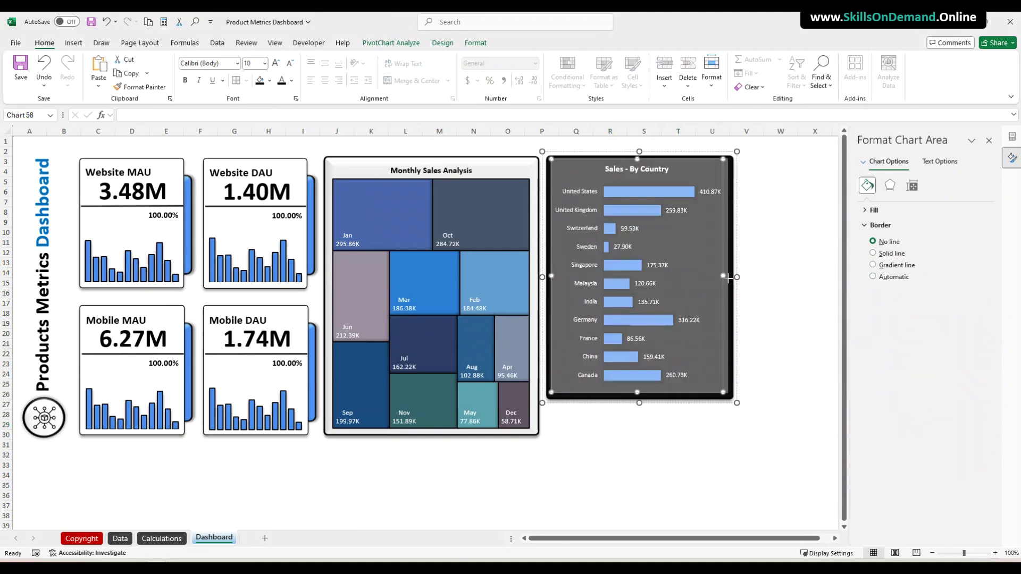
left_click(701, 271)
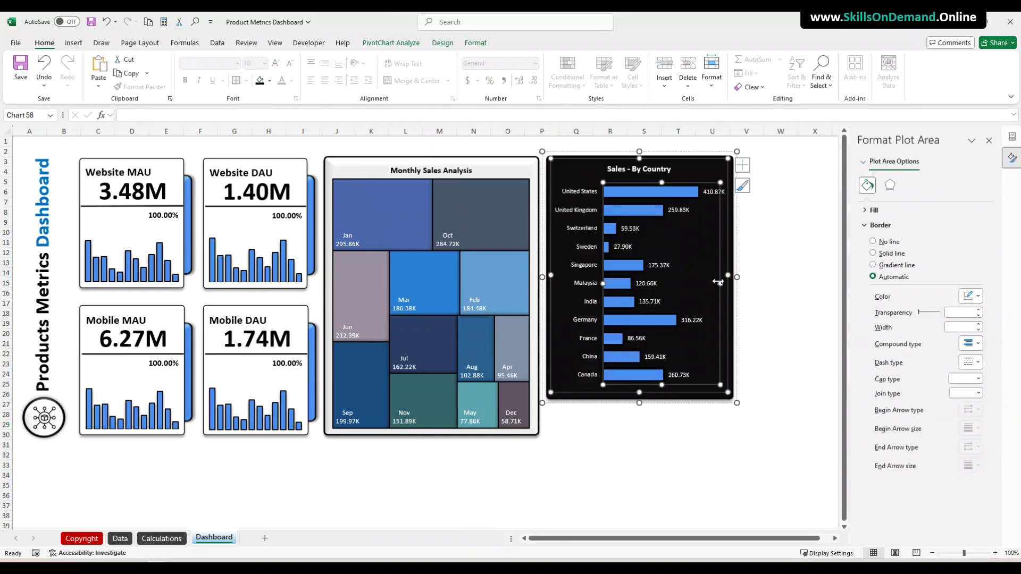
left_click_drag(717, 285, 724, 283)
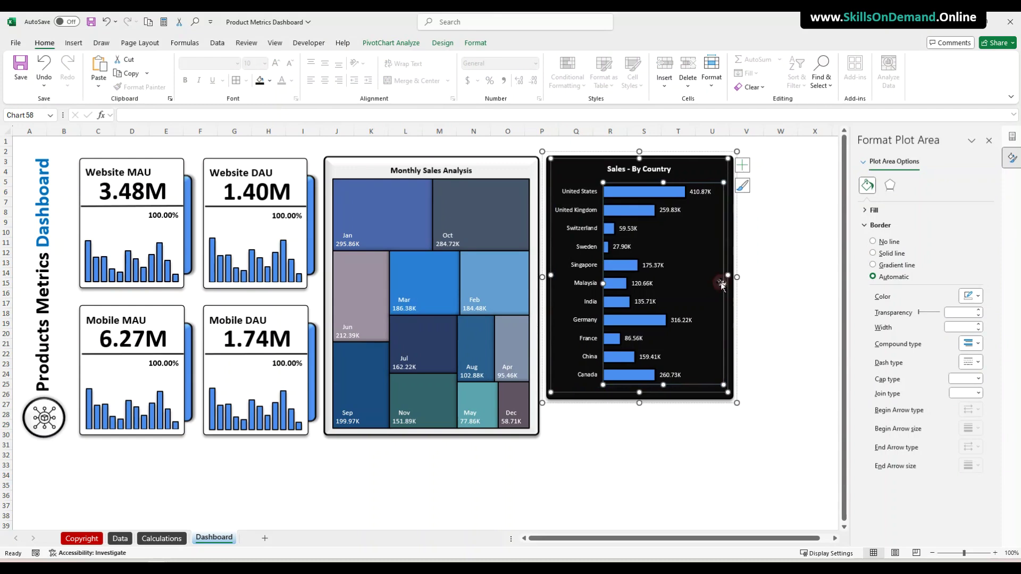
Extend the country chart's area downward and stretch its plot area vertically to fill the black panel, leaving the chart deselected
left_click_drag(639, 393, 664, 391)
left_click(684, 349)
left_click_drag(662, 184, 662, 181)
left_click(613, 446)
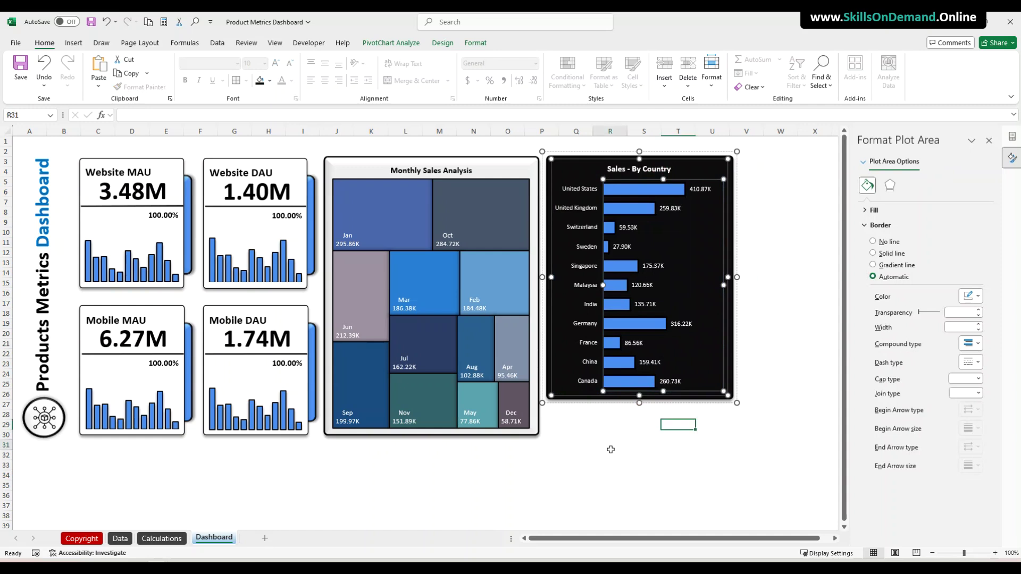
left_click(562, 484)
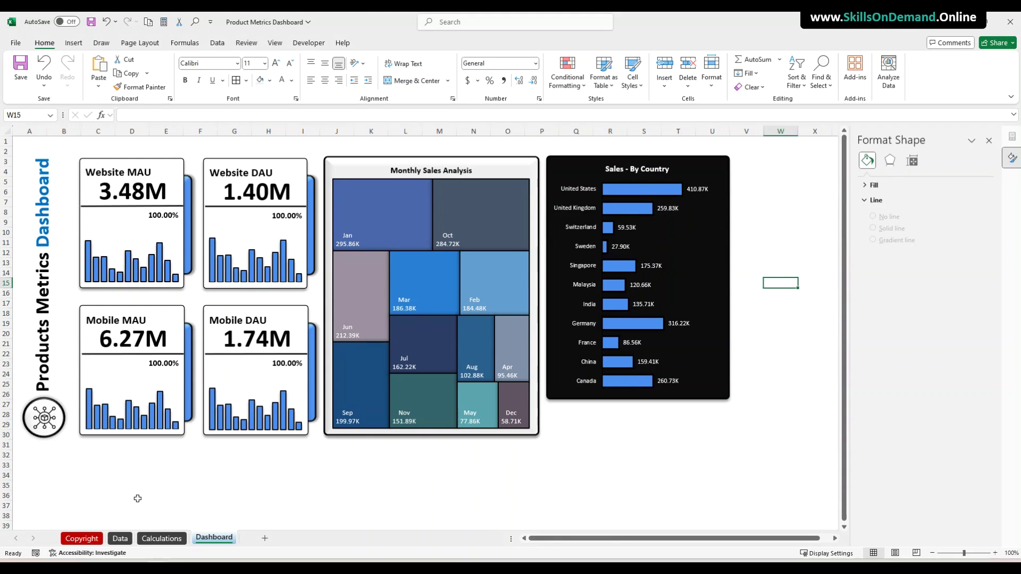
Copy the revenue-by-country pivot table on the Calculations sheet and paste the copy at cell AF2
left_click(155, 538)
left_click(416, 466)
left_click_drag(560, 151, 620, 263)
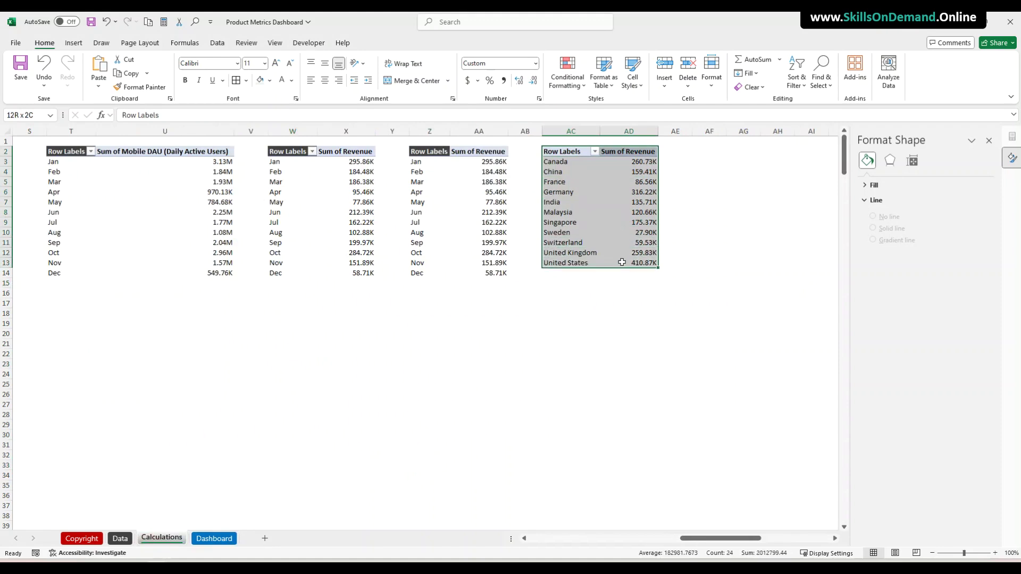
key("ctrl+c")
left_click(710, 150)
key("ctrl+v")
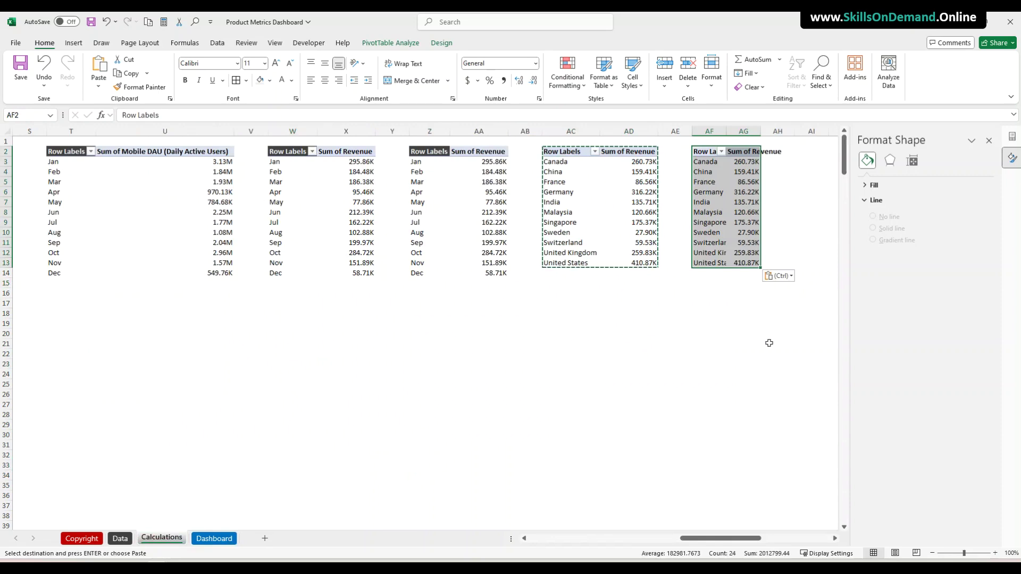
Replace Country with Product Type as the row field of the copied pivot table at AF2
left_click(712, 222)
left_click(990, 141)
left_click_drag(882, 460, 715, 468)
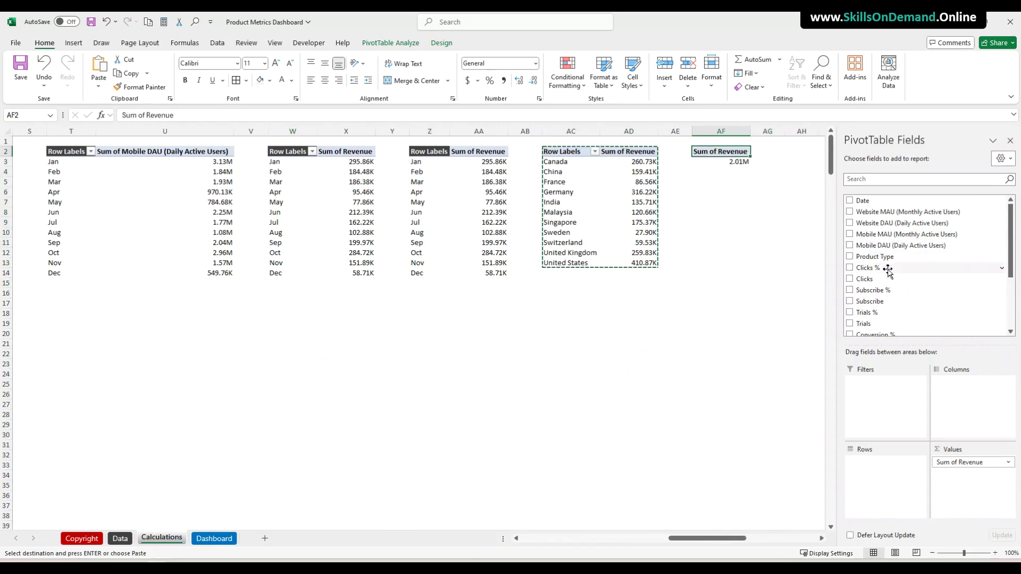
scroll(888, 271, "down", 3)
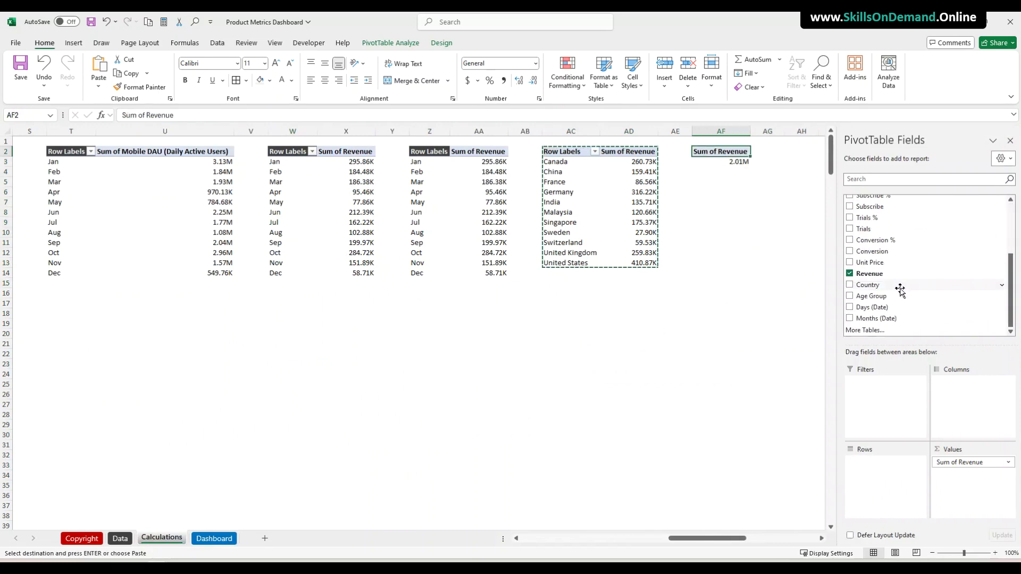
scroll(898, 289, "up", 4)
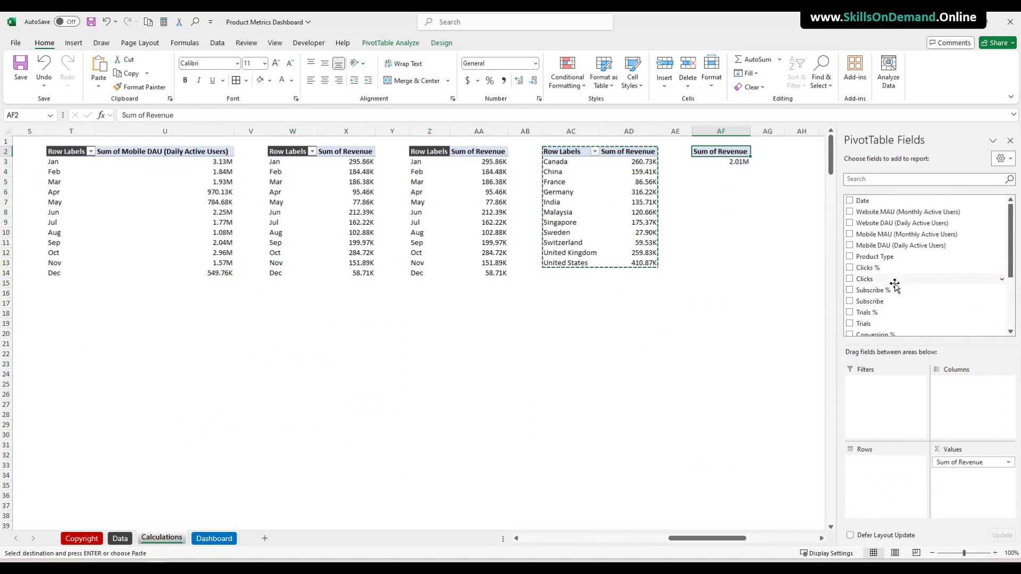
left_click_drag(884, 260, 901, 494)
left_click(712, 384)
left_click(710, 414)
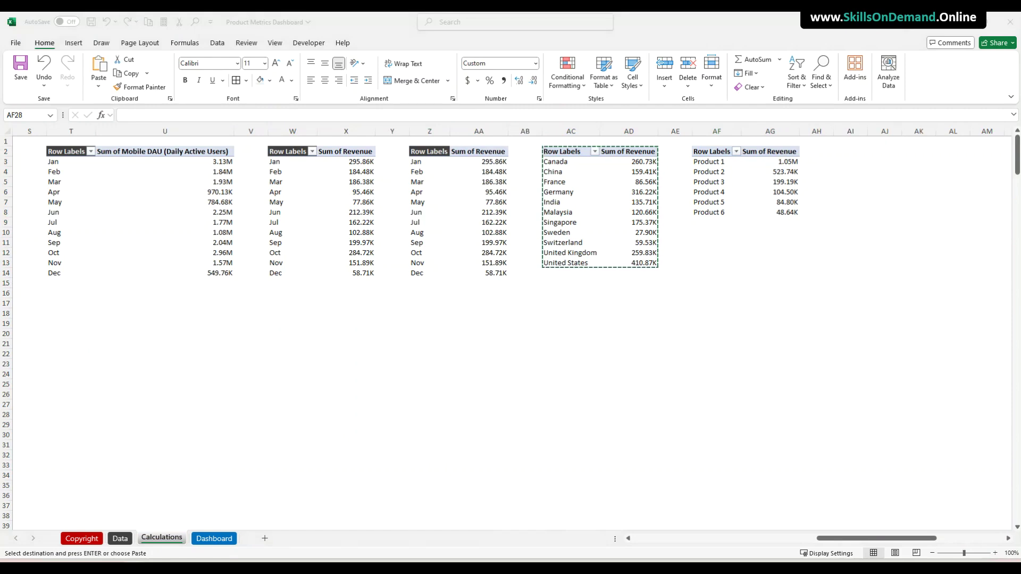
left_click(716, 354)
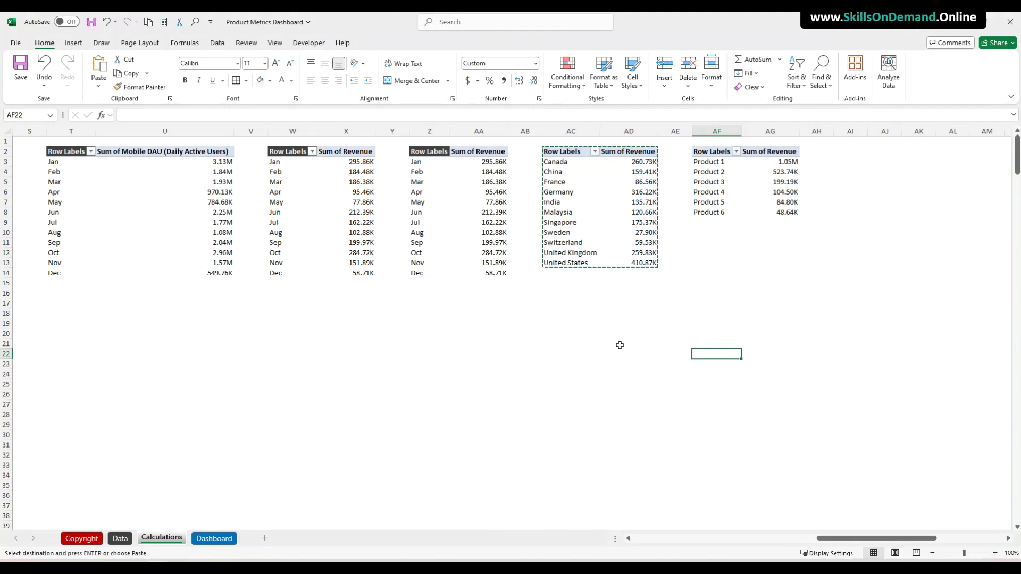
Insert a clustered bar PivotChart from the product type pivot table, place it below the tables, and close the field list
left_click(716, 194)
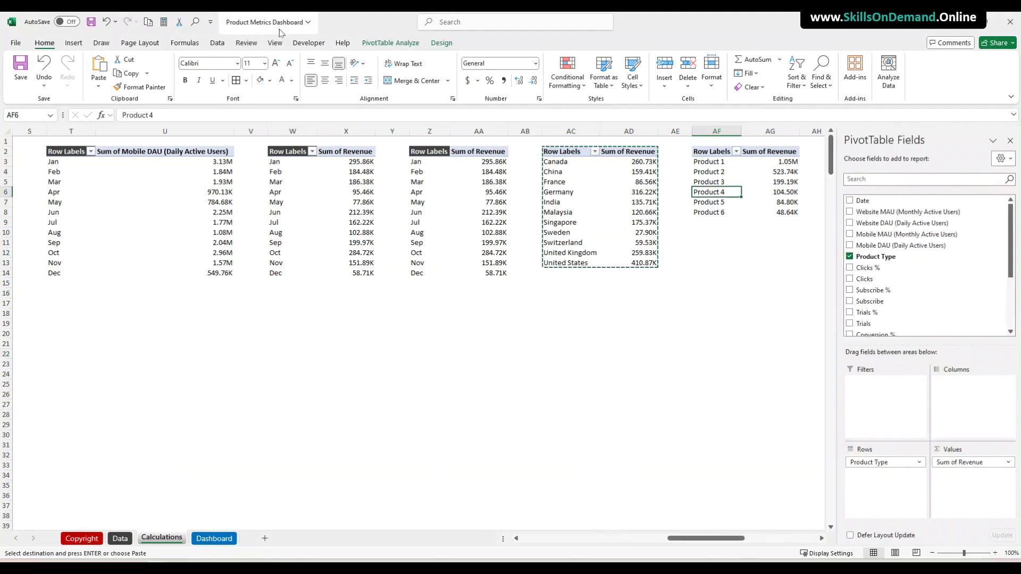
left_click(73, 42)
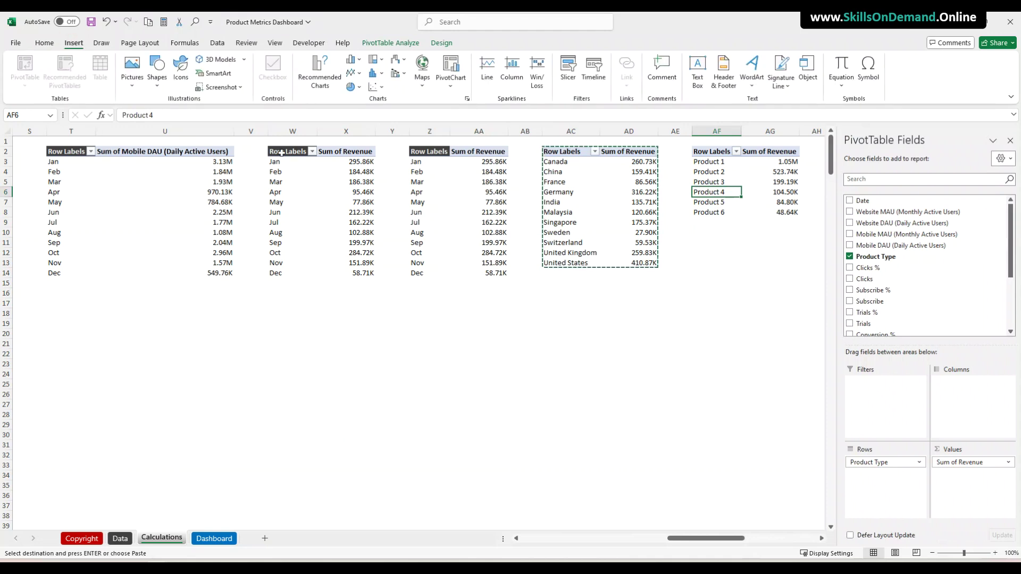
left_click(321, 84)
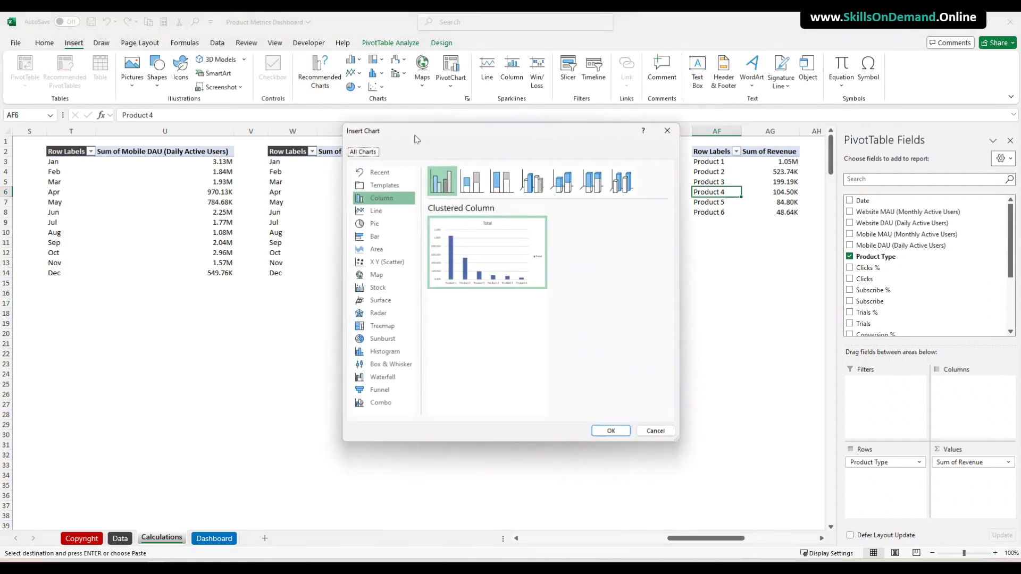
left_click(374, 236)
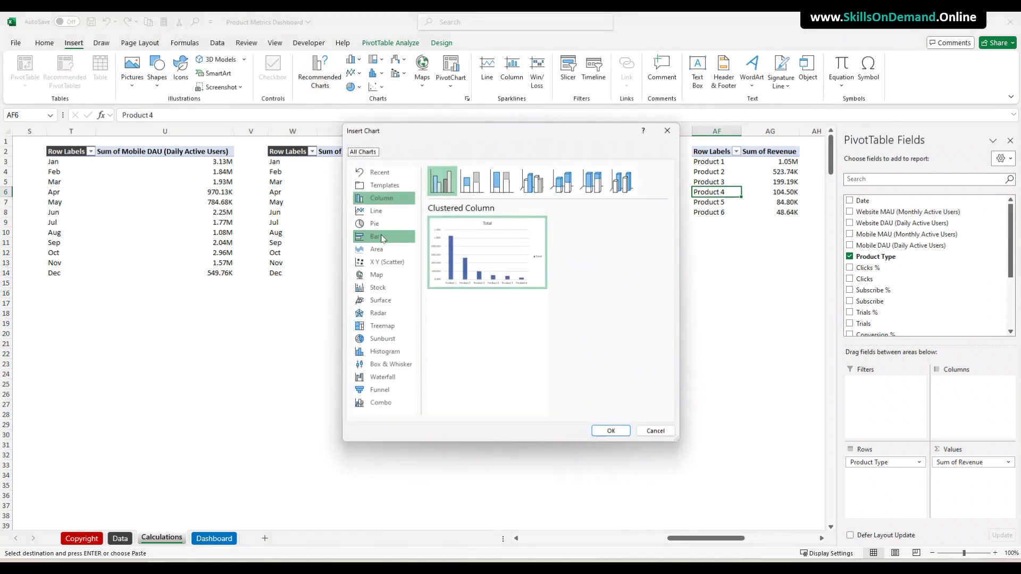
left_click(609, 431)
left_click_drag(467, 410, 677, 480)
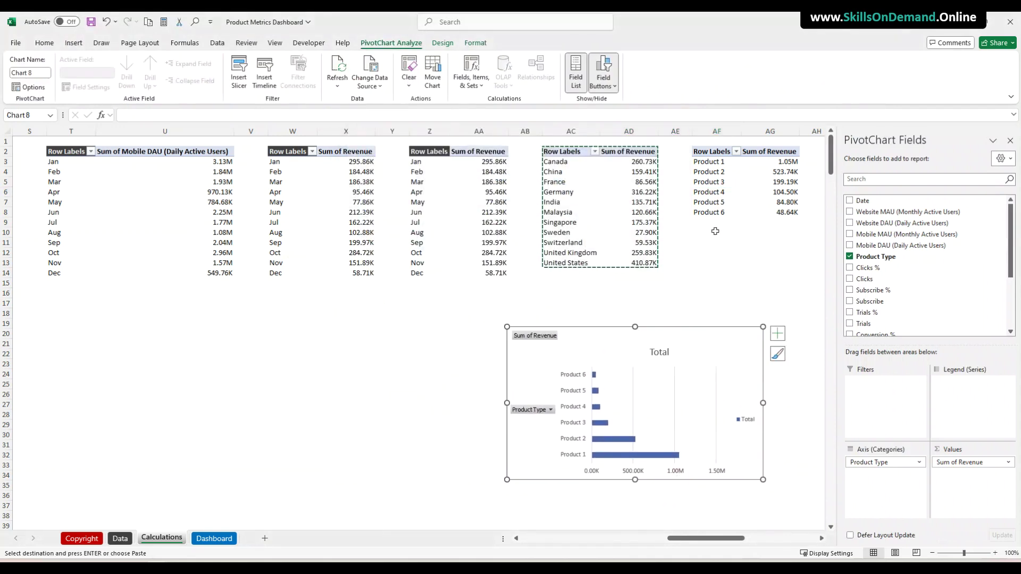
left_click(1010, 141)
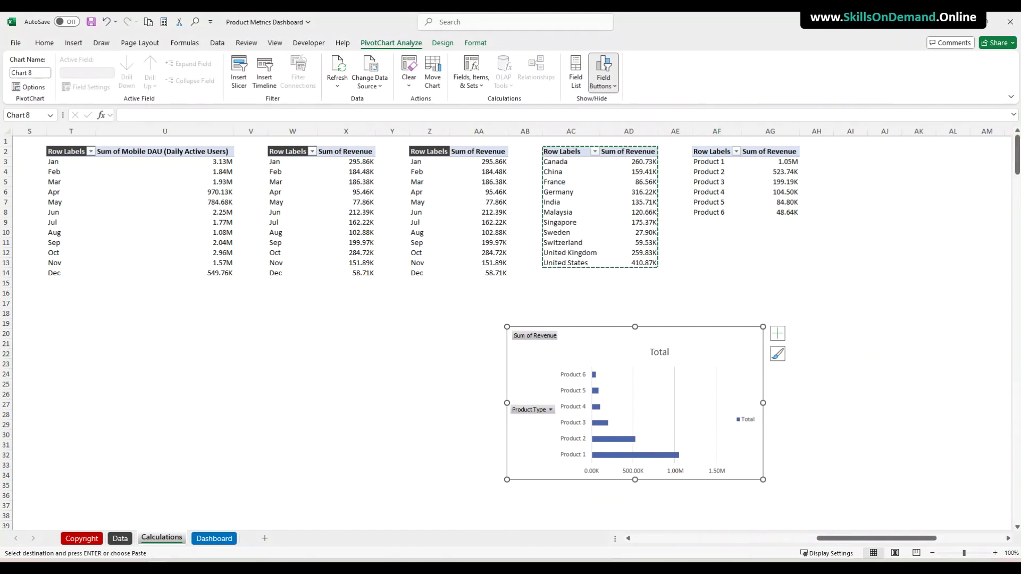
Change the new bar chart's title to "Sales - By Product Type"
left_click(659, 355)
type("Sales")
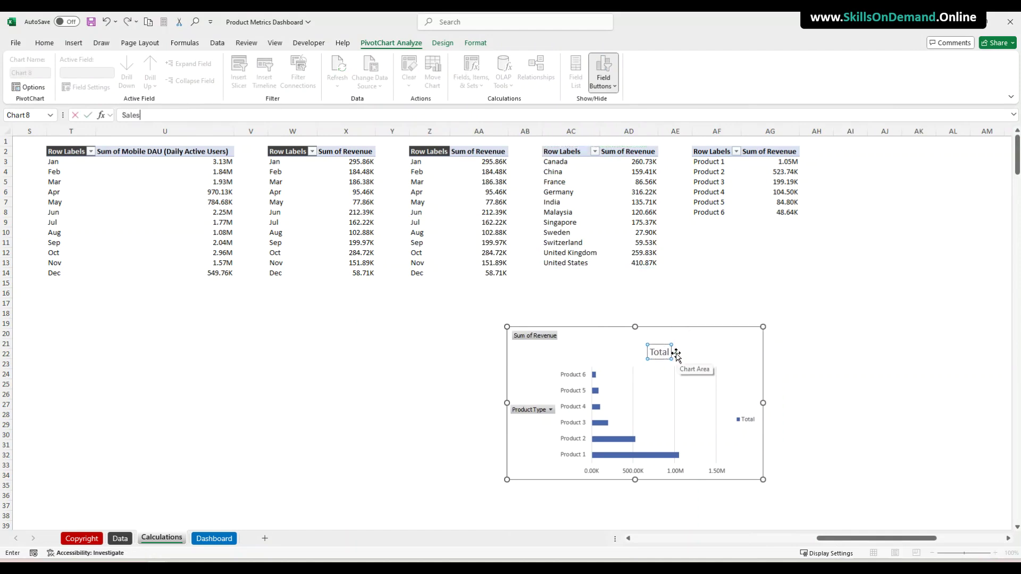
key("Return")
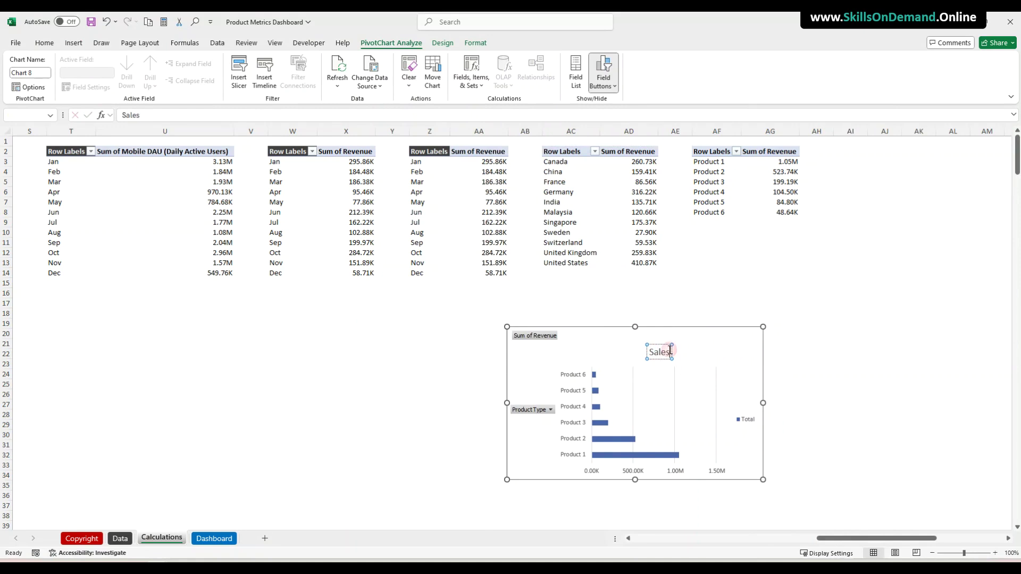
type("By Produ")
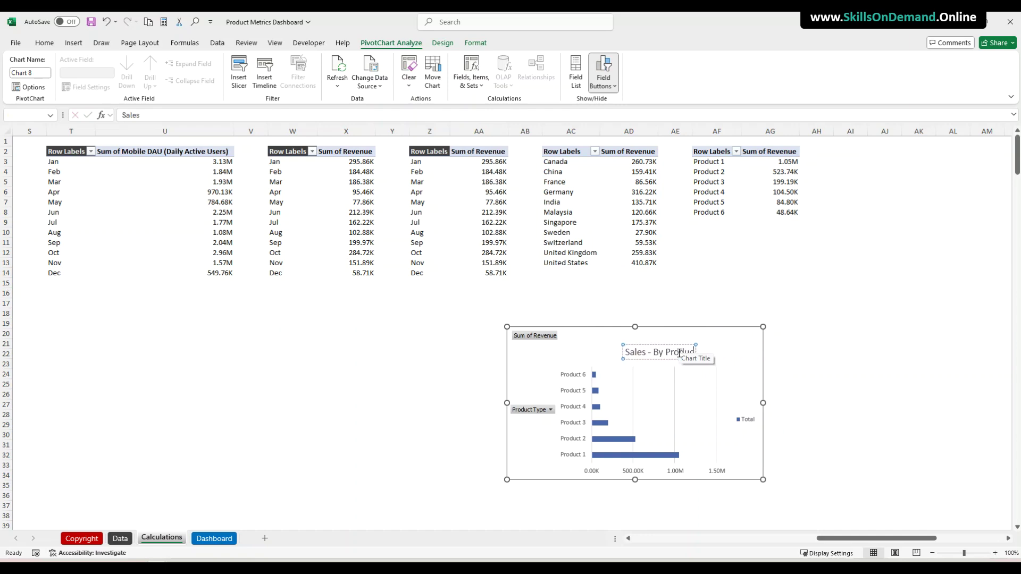
type("ct Type")
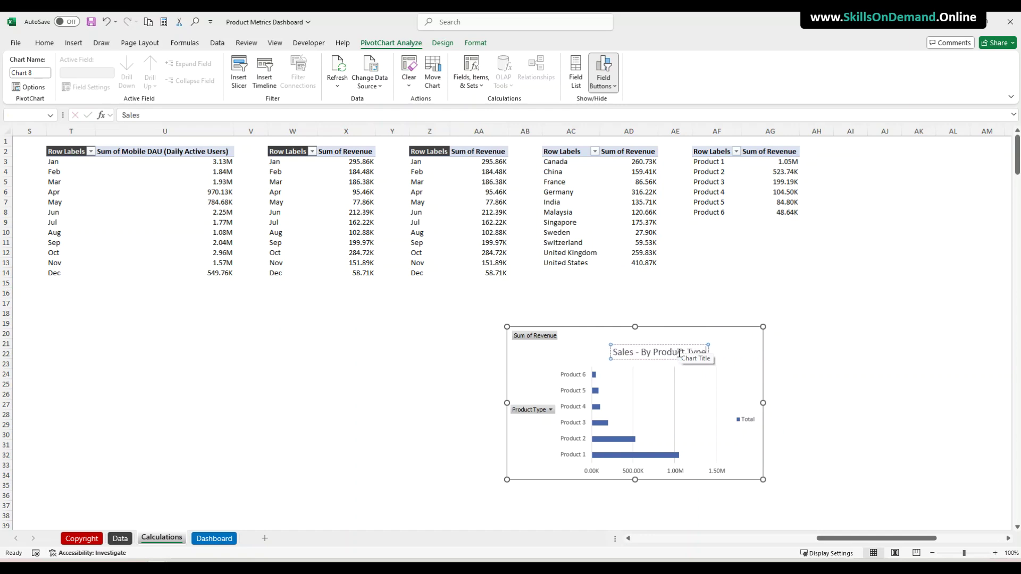
left_click(538, 482)
Format the product type chart's title as bold black text at size 12
left_click(644, 357)
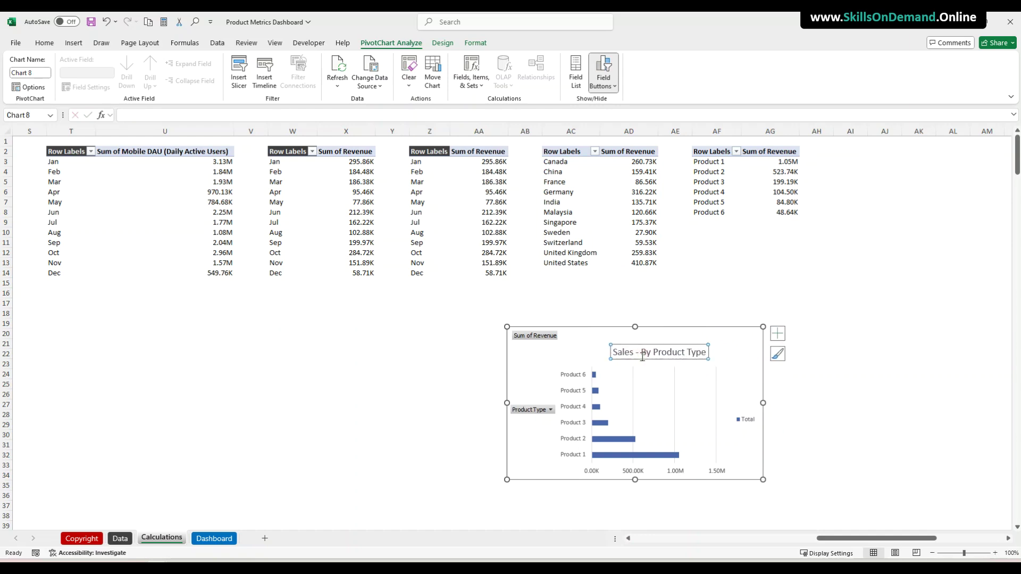
left_click(44, 43)
left_click(290, 63)
left_click(185, 80)
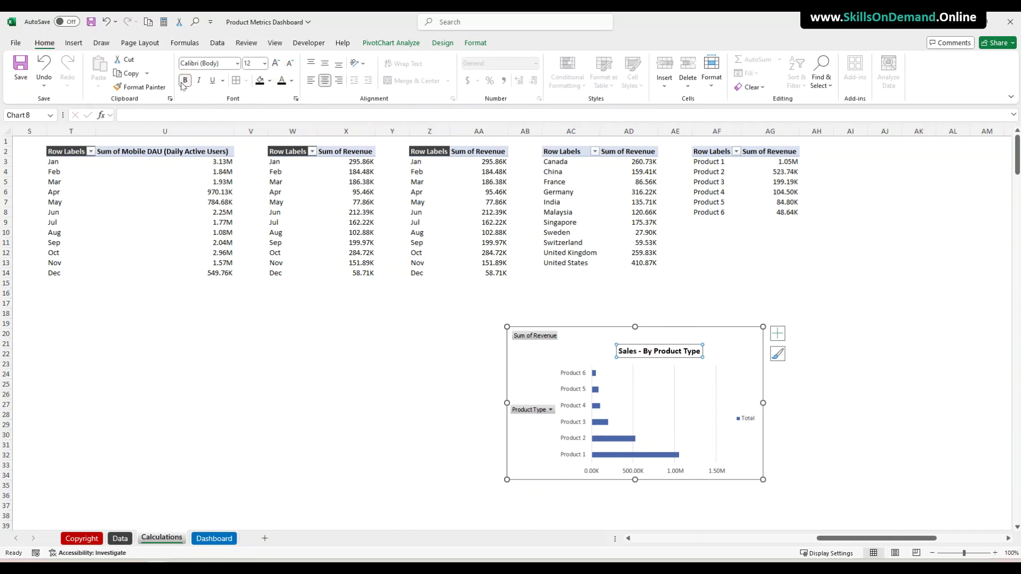
left_click(428, 310)
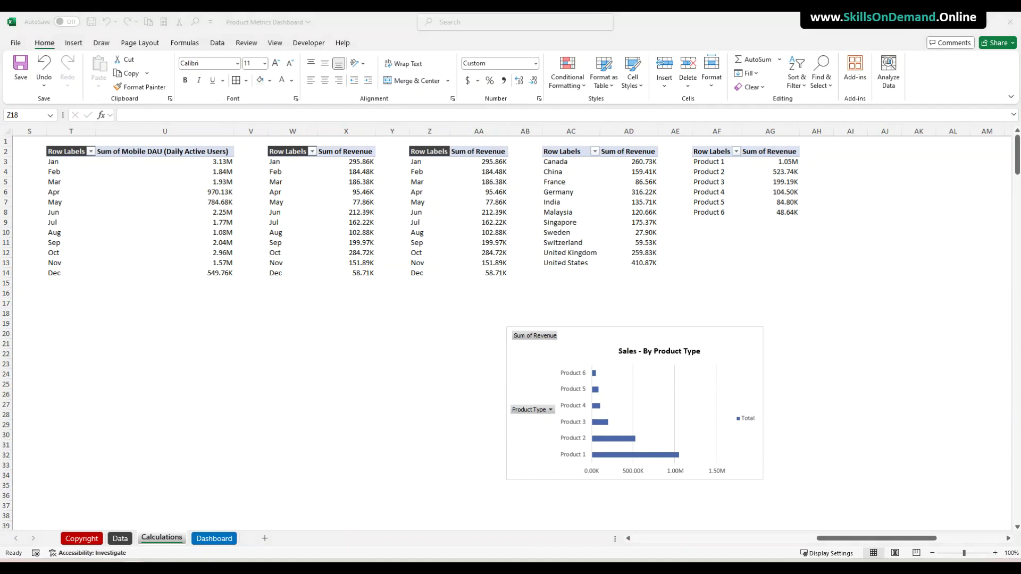
Strip the product type chart of all its field buttons, the legend and the horizontal value axis
left_click(578, 328)
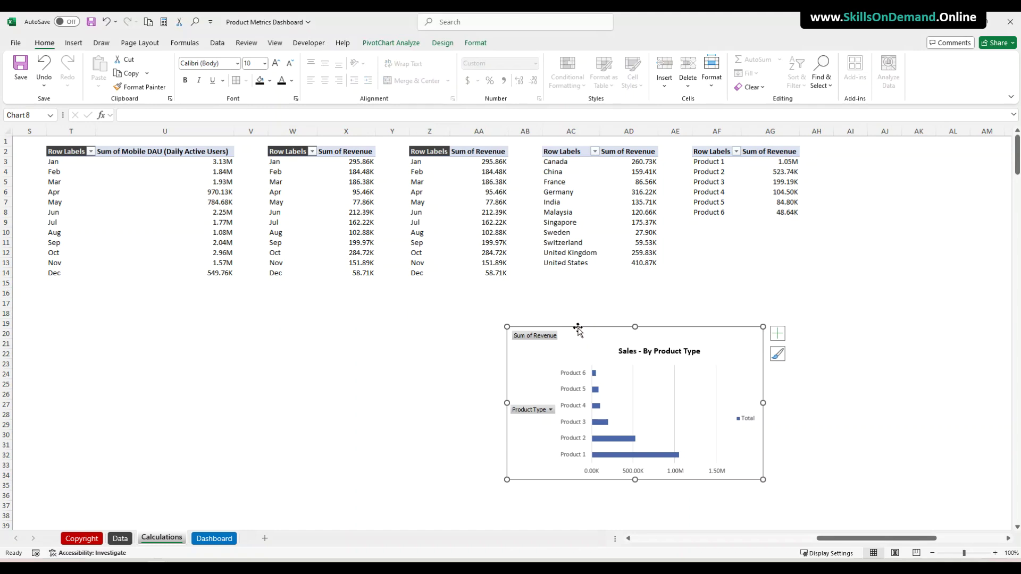
left_click(386, 363)
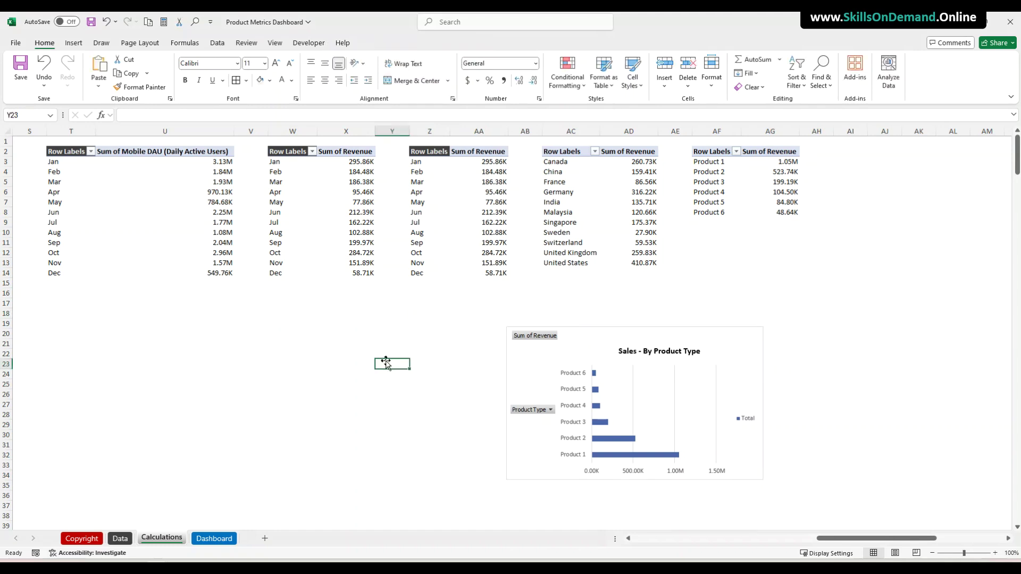
right_click(537, 340)
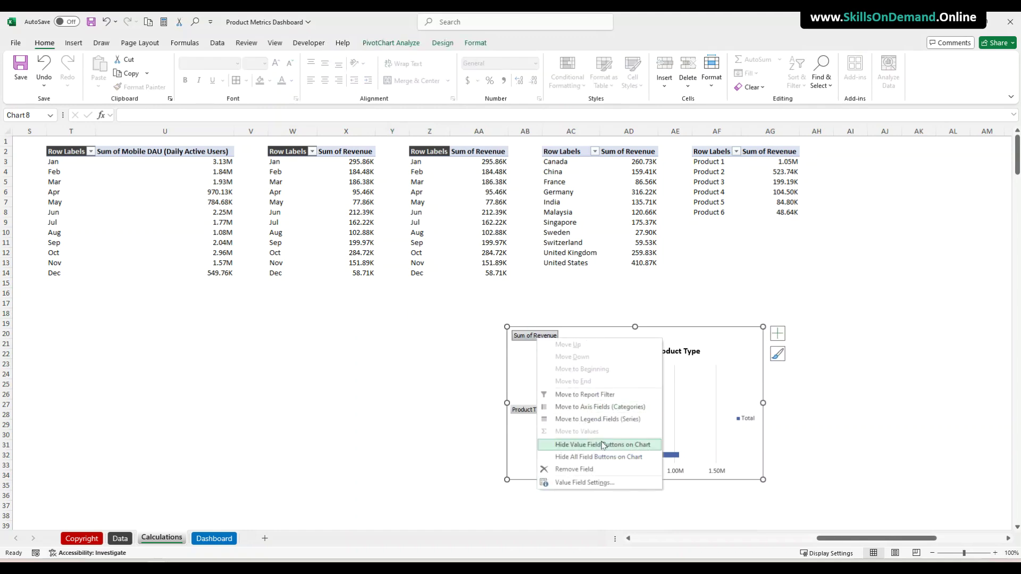
left_click(590, 457)
left_click(748, 414)
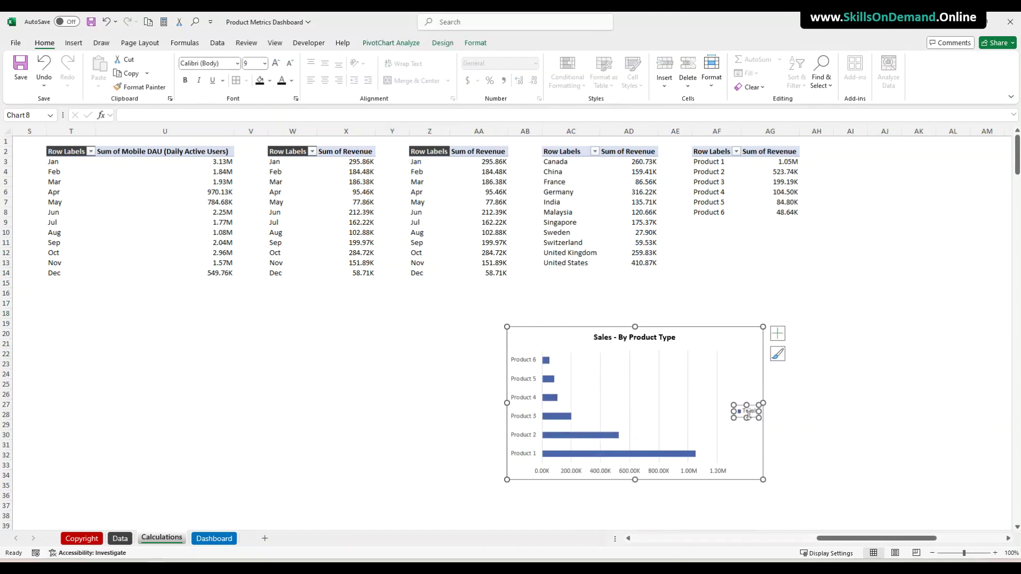
key("Delete")
left_click(653, 473)
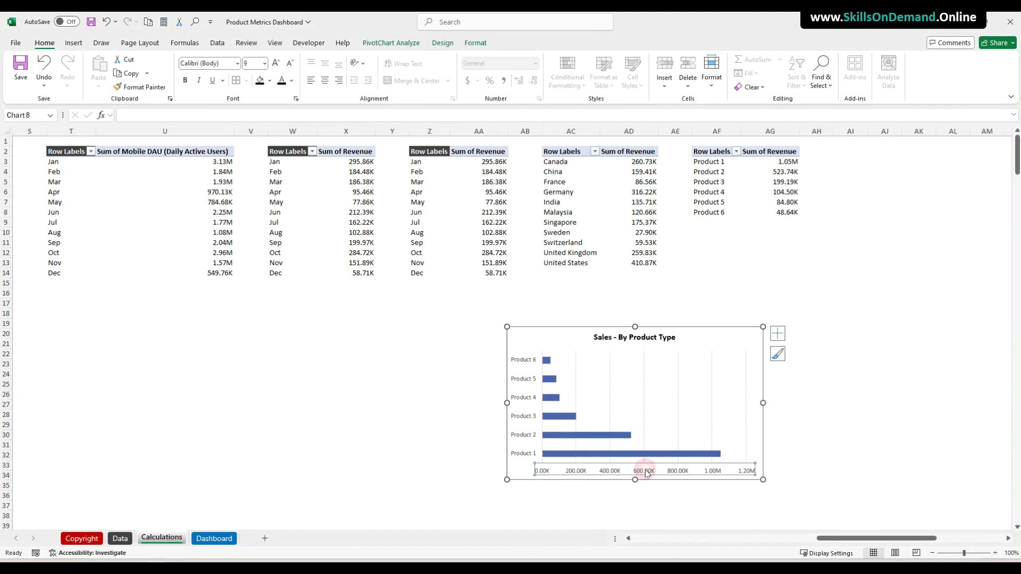
key("Delete")
Set the gap width of the product type chart's bars to 50%
mouse_move(642, 467)
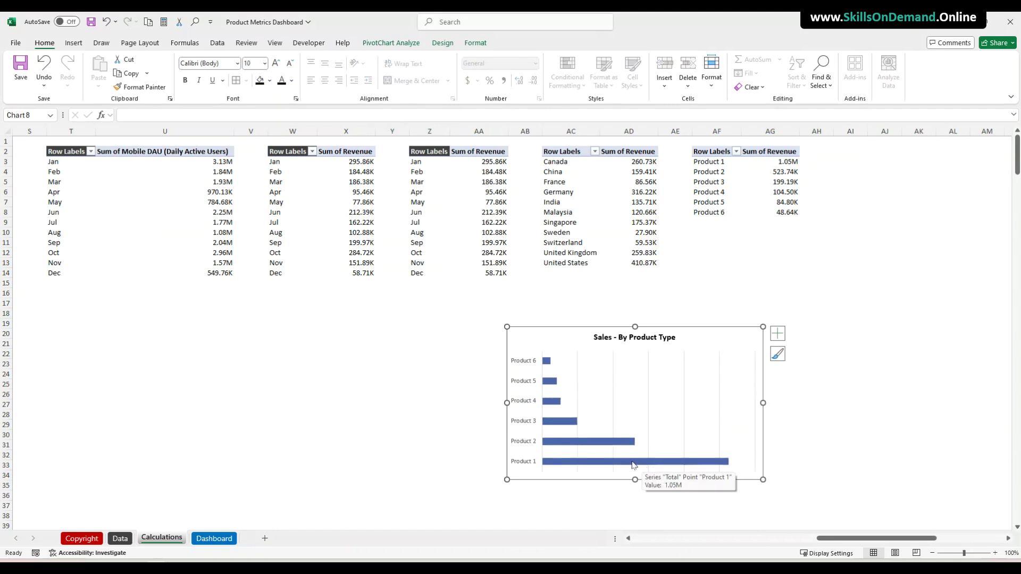
left_click(564, 424)
right_click(563, 420)
key("Escape")
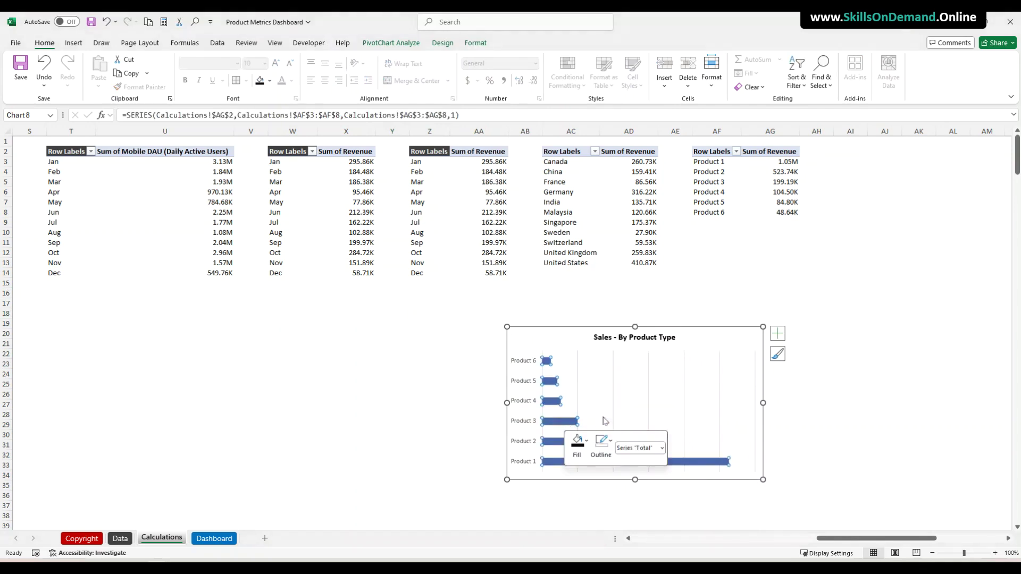
key("ctrl+1")
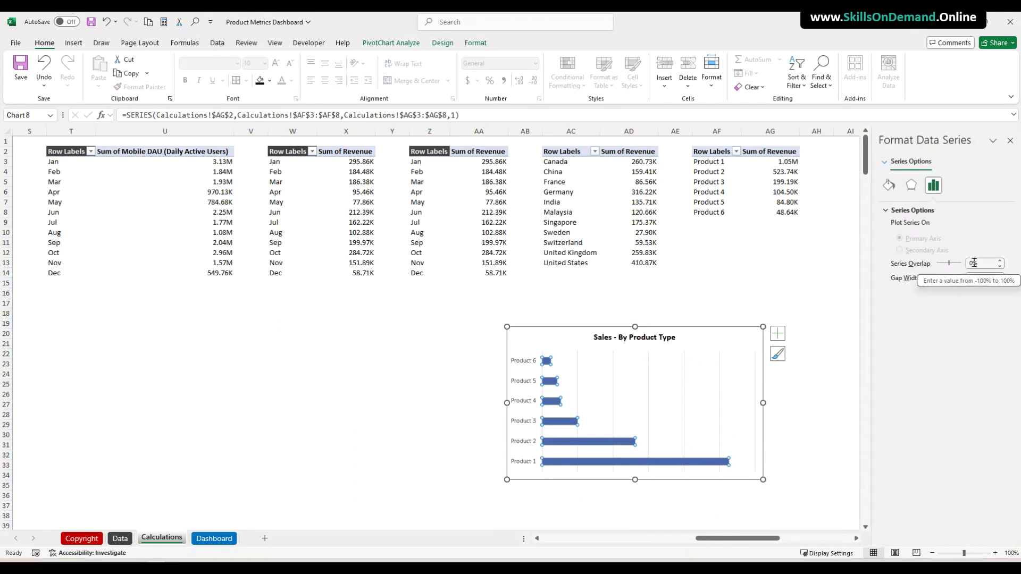
left_click(946, 278)
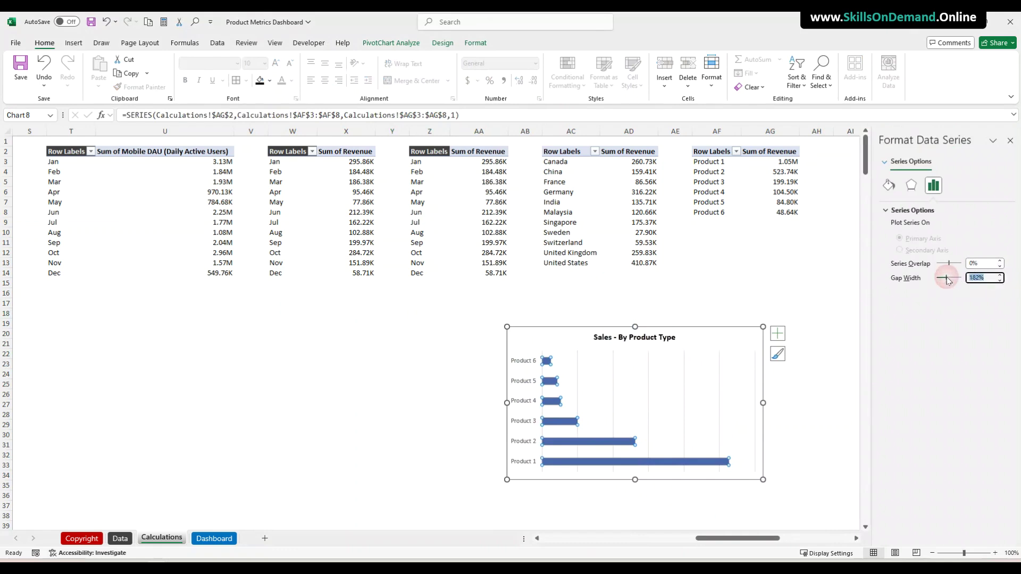
key("Return")
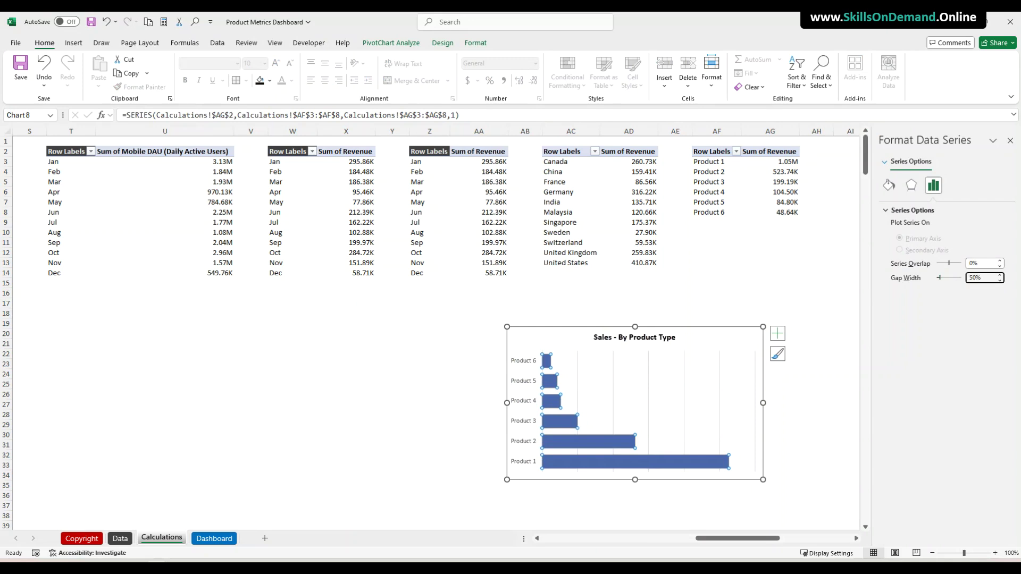
key("Escape")
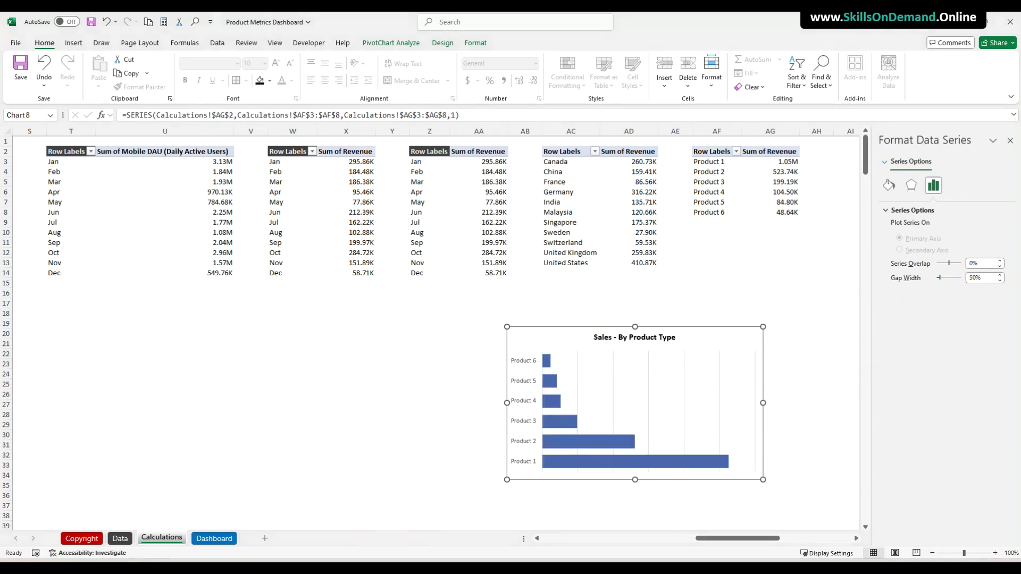
Fill the product type chart's bars with solid medium blue
left_click(554, 389)
left_click(270, 81)
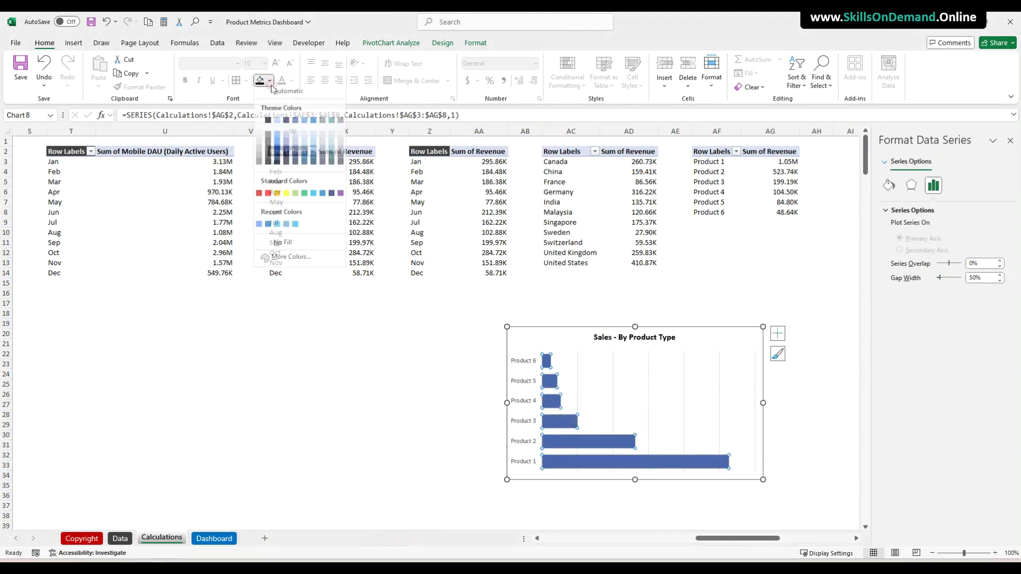
left_click(268, 230)
left_click(320, 367)
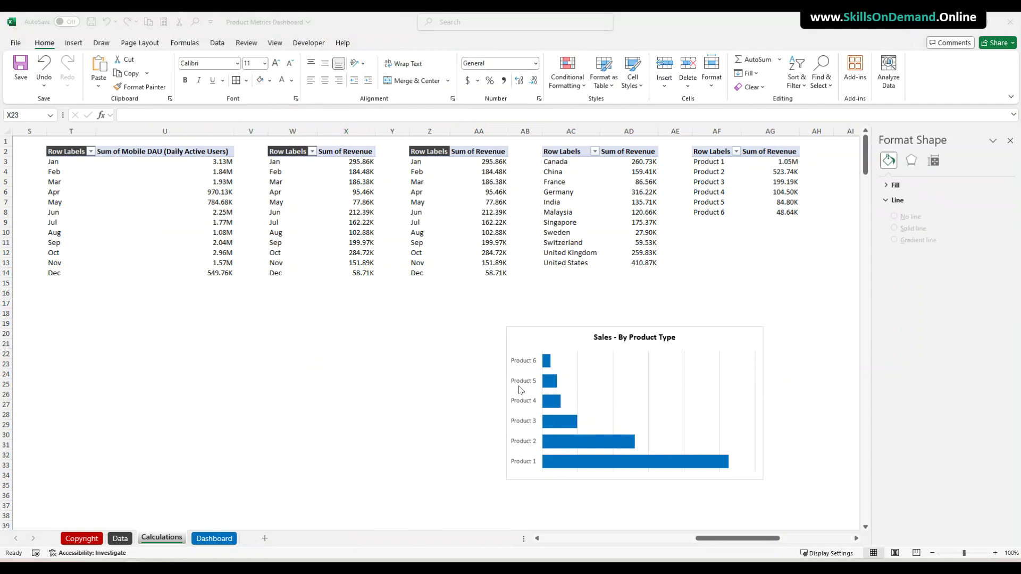
Move the product type chart from the Calculations sheet to the Dashboard sheet, placing it below the Sales - By Country panel
left_click(534, 330)
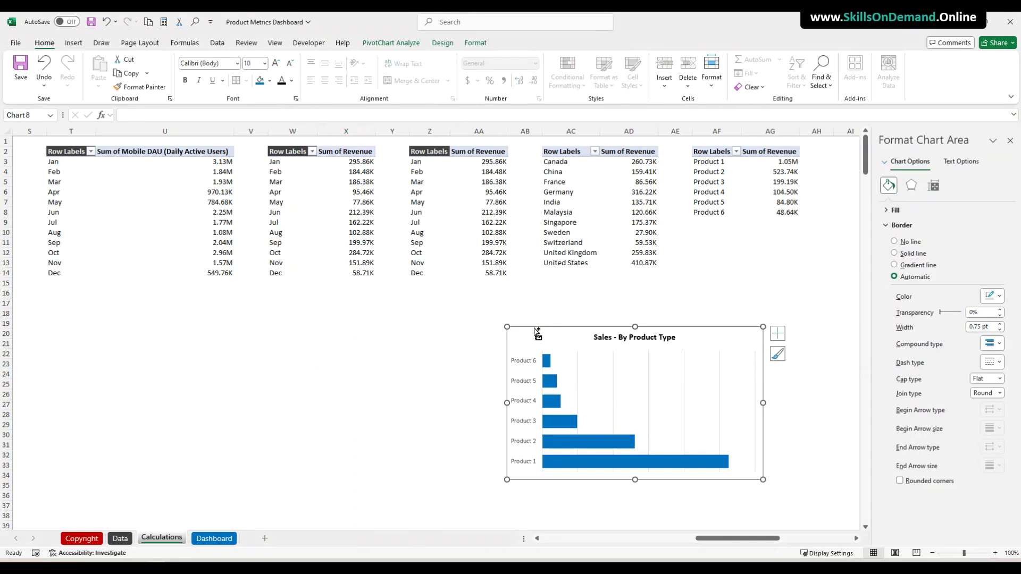
key("Delete")
left_click(213, 538)
left_click(546, 476)
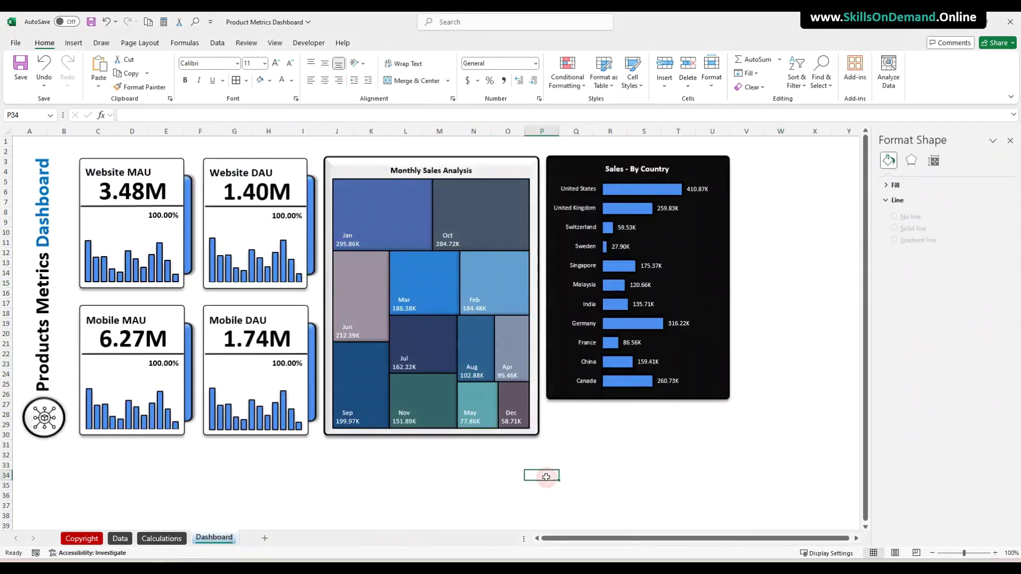
key("ctrl+v")
left_click_drag(560, 471, 614, 457)
Duplicate the black background rectangle of the Sales - By Country panel and place the copy directly beside that panel, aligned with its upper edge
left_click(855, 539)
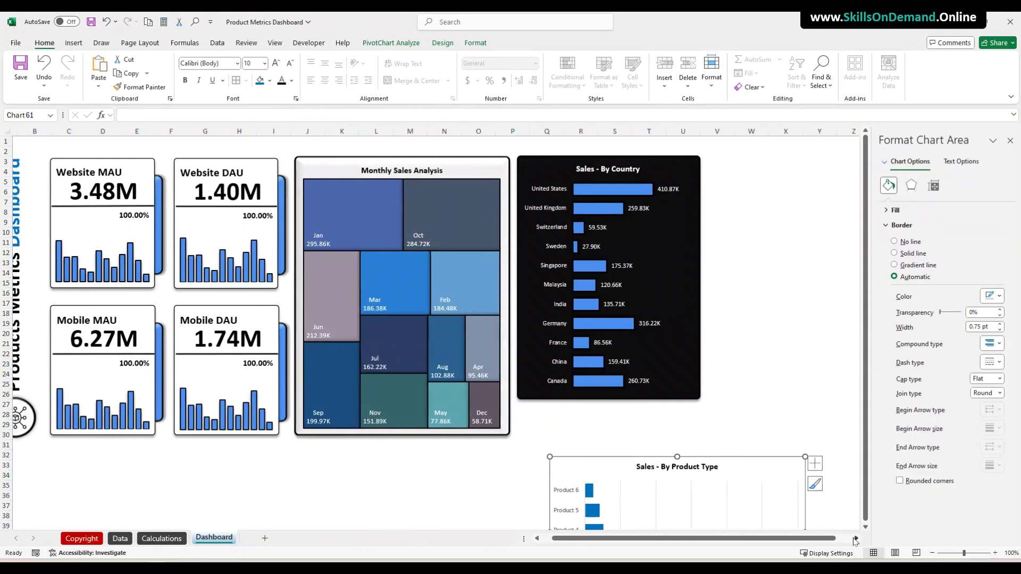
left_click(704, 424)
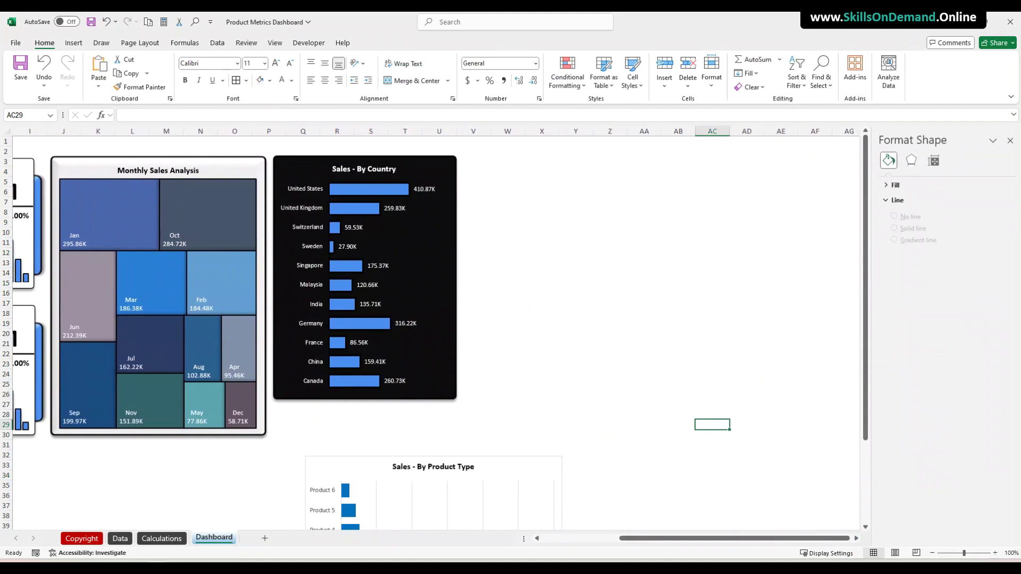
left_click(287, 403)
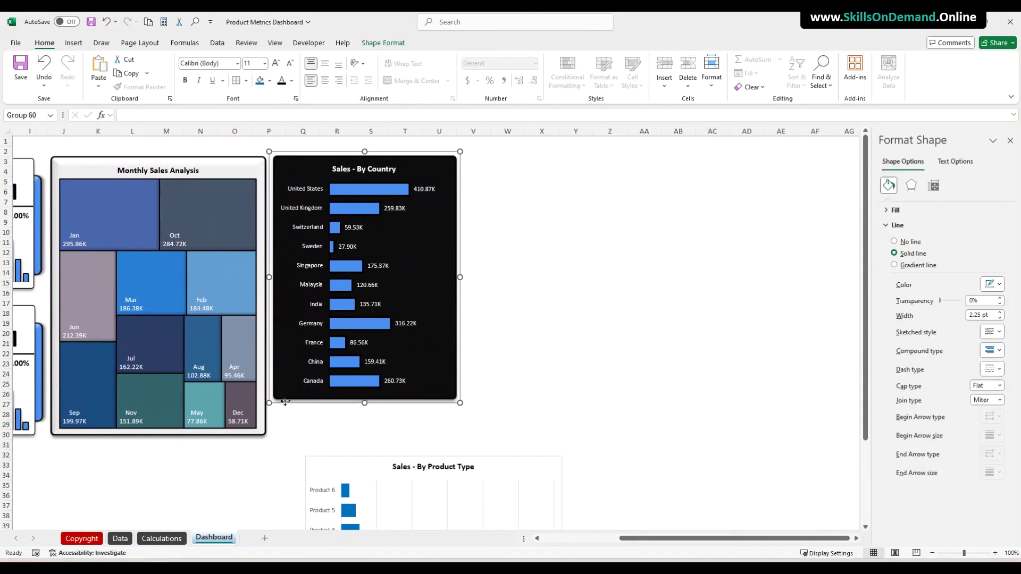
left_click(286, 402)
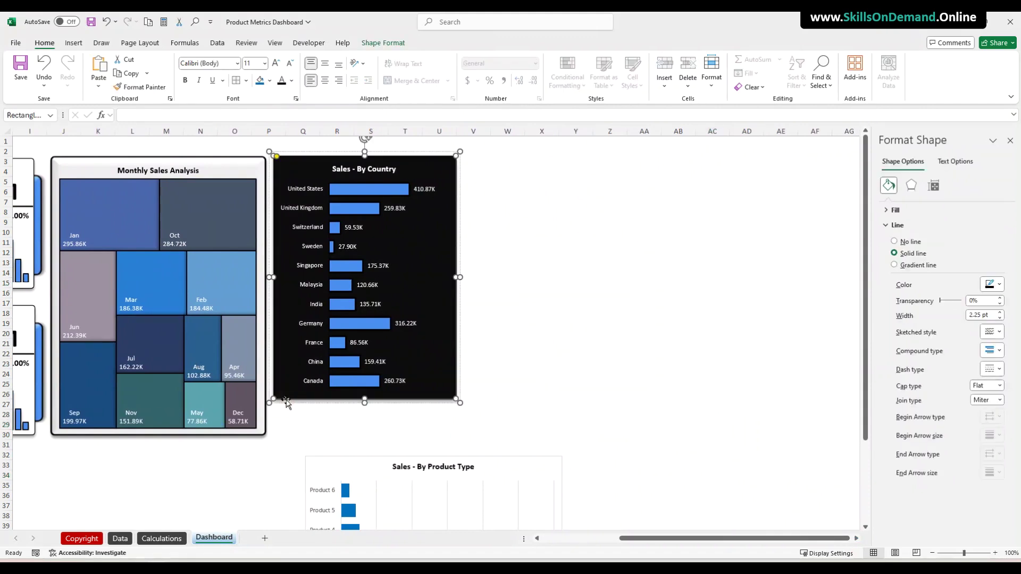
key("ctrl+c")
left_click(575, 305)
key("ctrl+v")
left_click_drag(584, 327, 497, 217)
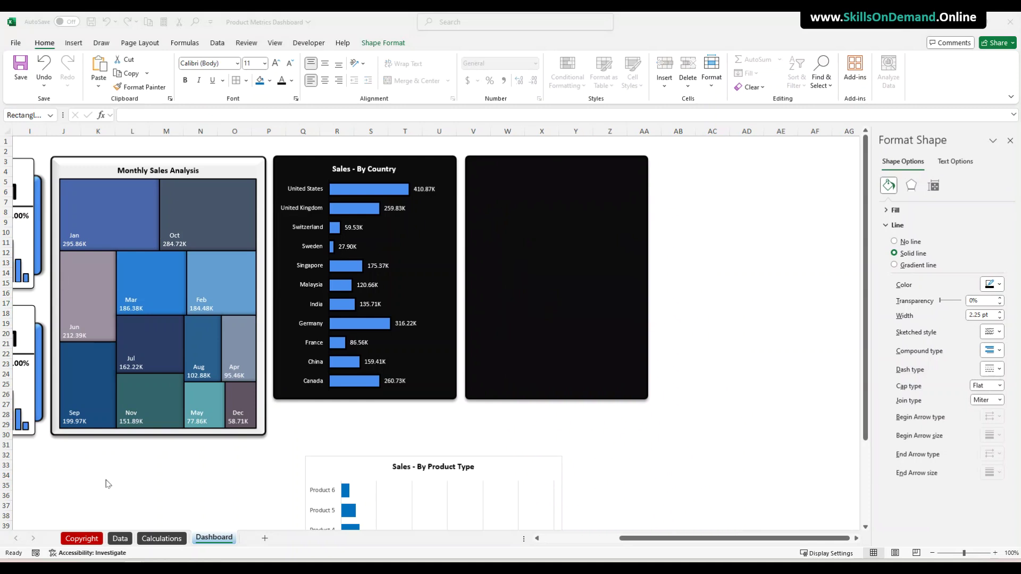
Bring the product type chart in front of the new black rectangle and resize it to about 11.67 by 8.6 cm to fit inside
left_click_drag(351, 462, 623, 237)
key("ctrl+x")
key("ctrl+v")
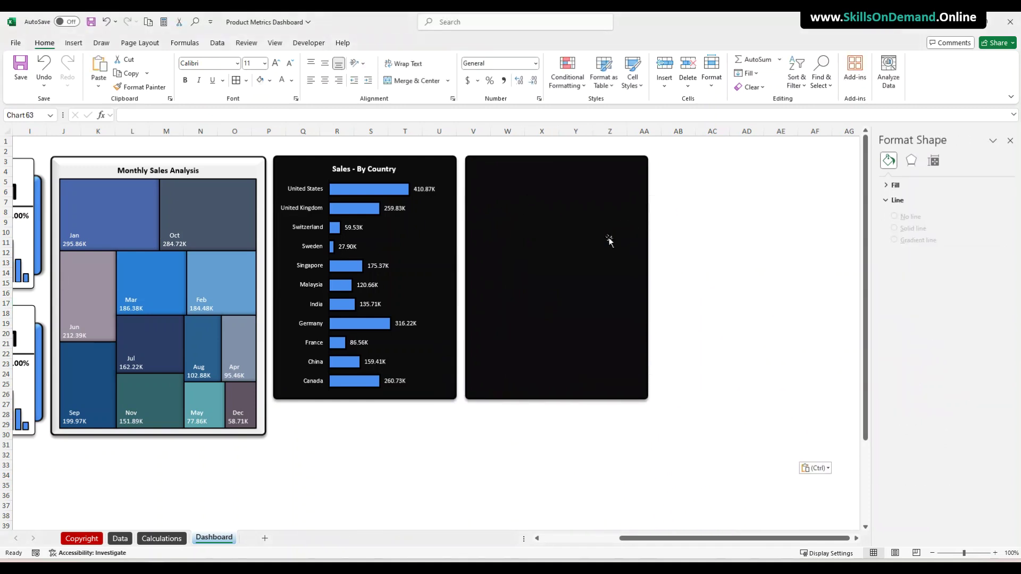
mouse_move(612, 303)
left_mouse_down()
mouse_move(551, 193)
mouse_move(520, 167)
left_mouse_up()
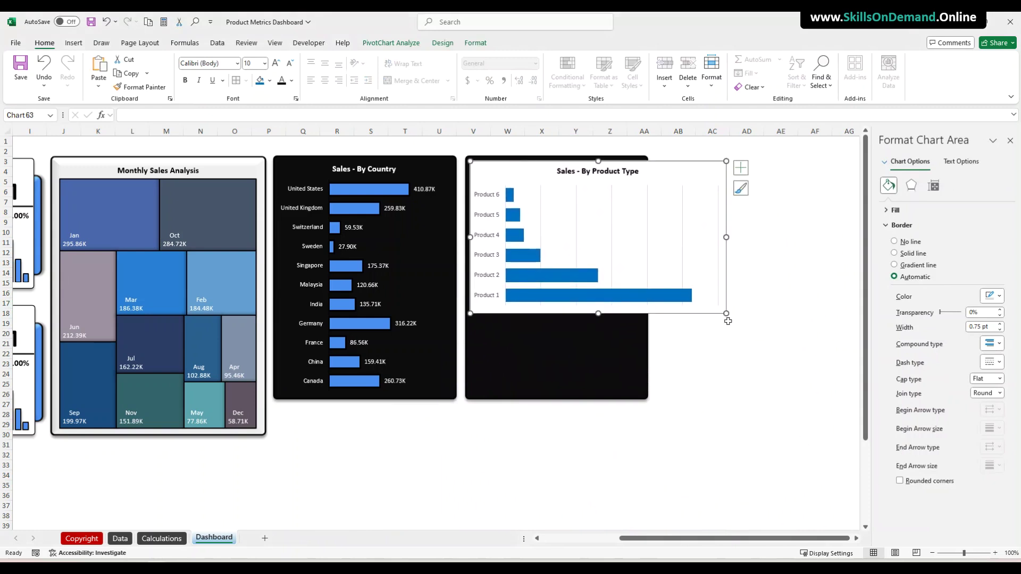
left_click_drag(726, 313, 643, 396)
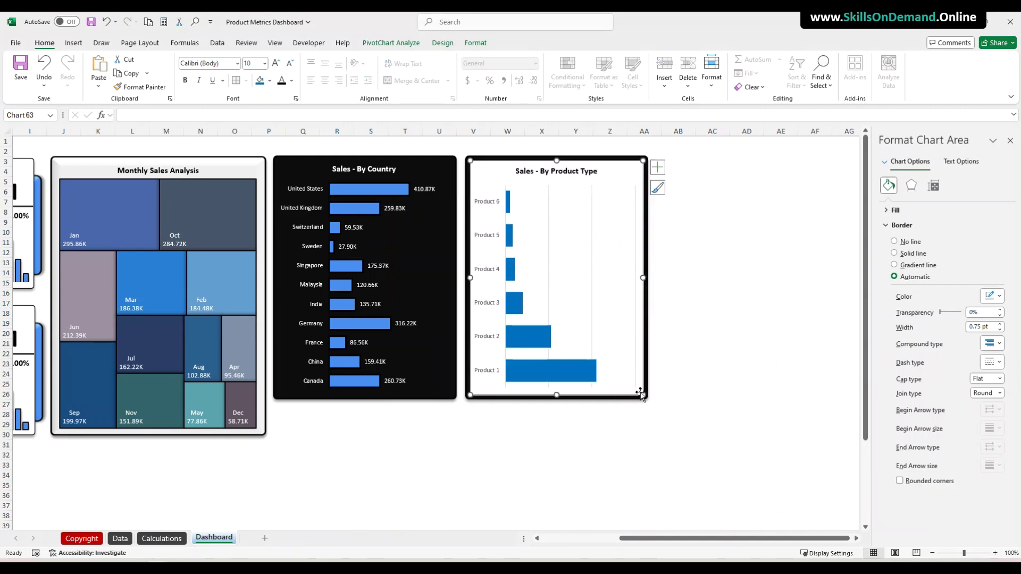
left_click(549, 442)
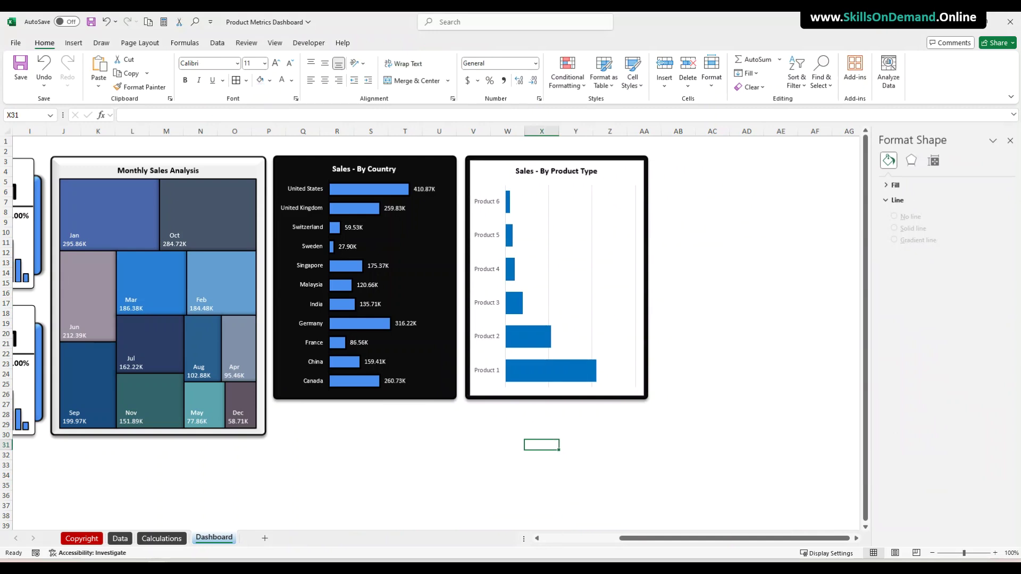
Remove the fill from the product type chart's area so the black rectangle serves as its background
left_click(483, 164)
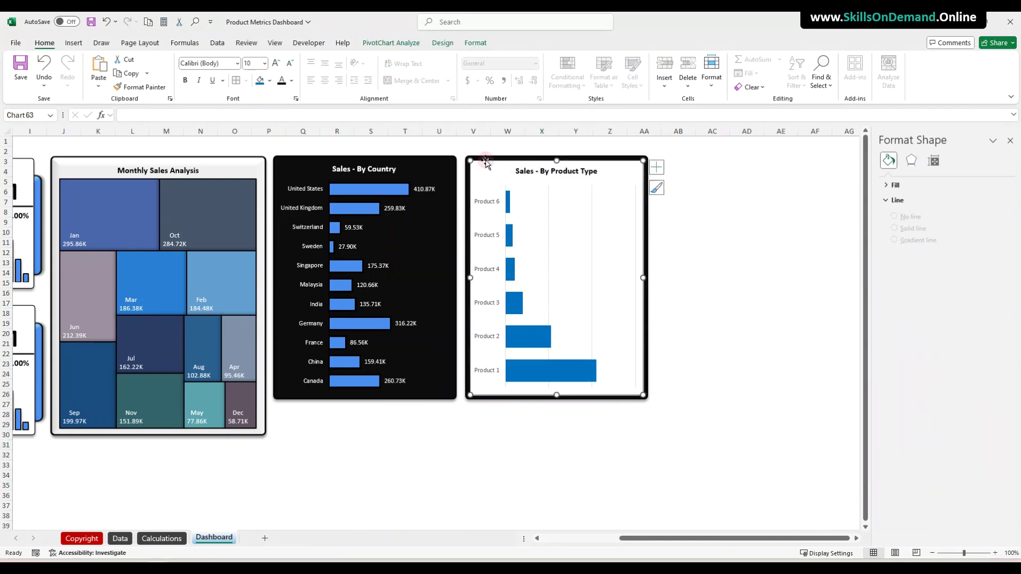
left_click(477, 46)
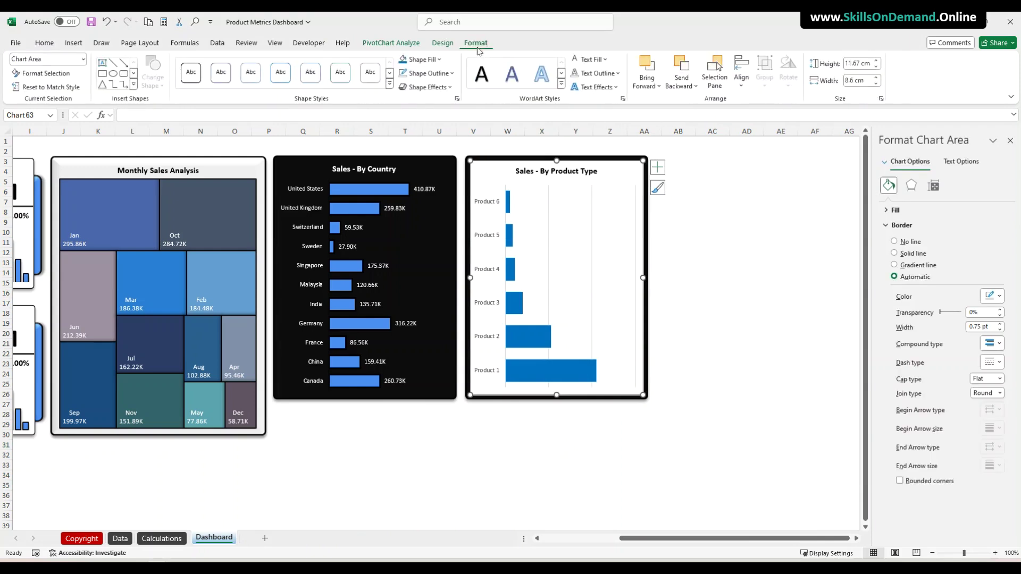
left_click(439, 59)
left_click(425, 225)
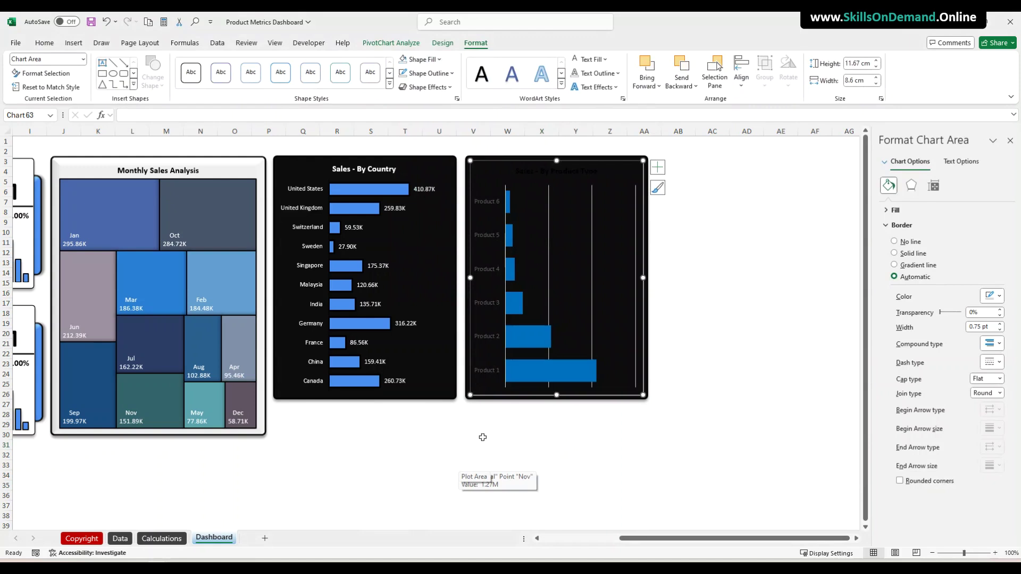
Give the product type chart's bars a black outline with a 2.25 pt weight
left_click(517, 301)
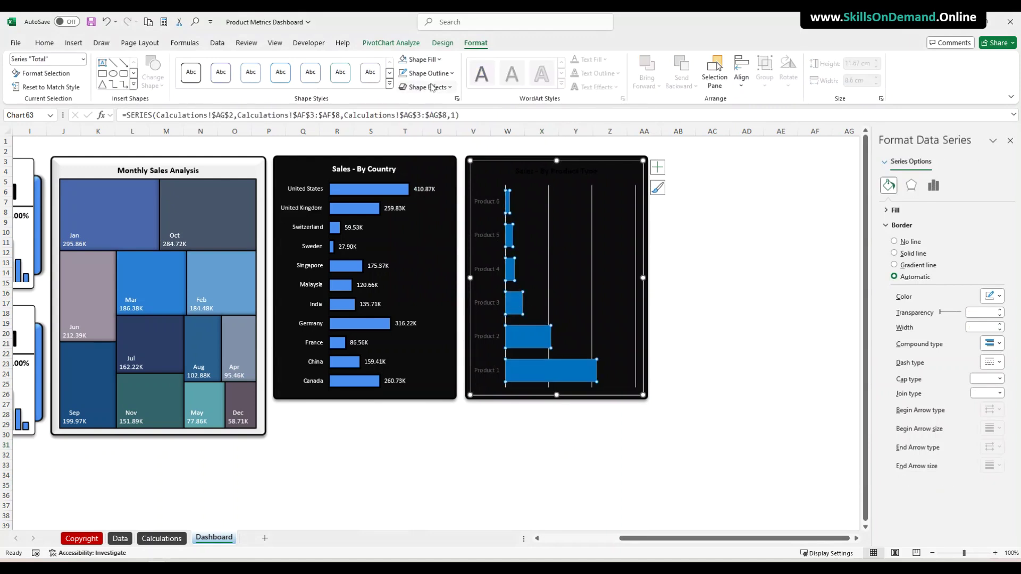
left_click(420, 73)
left_click(412, 117)
left_click(425, 72)
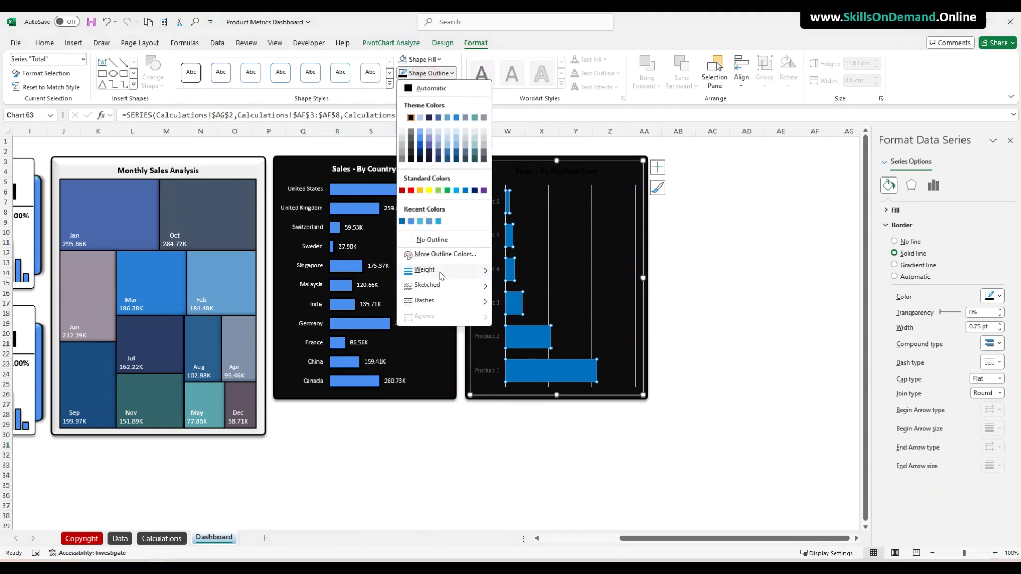
mouse_move(440, 271)
left_click(527, 343)
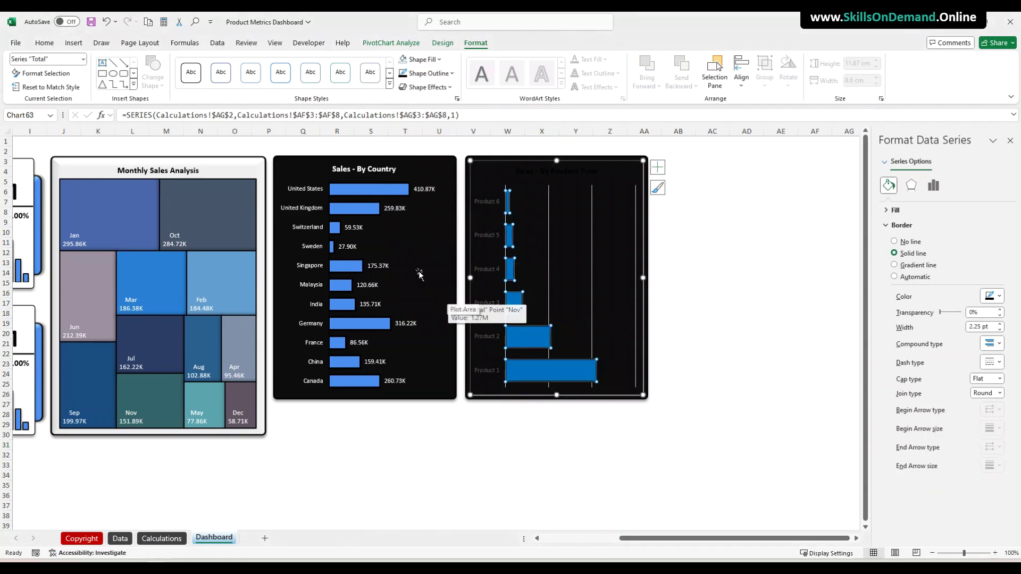
Apply the same outer shadow preset to the product type chart's bars as on the Sales - By Country bars
left_click(349, 264)
left_click(361, 264)
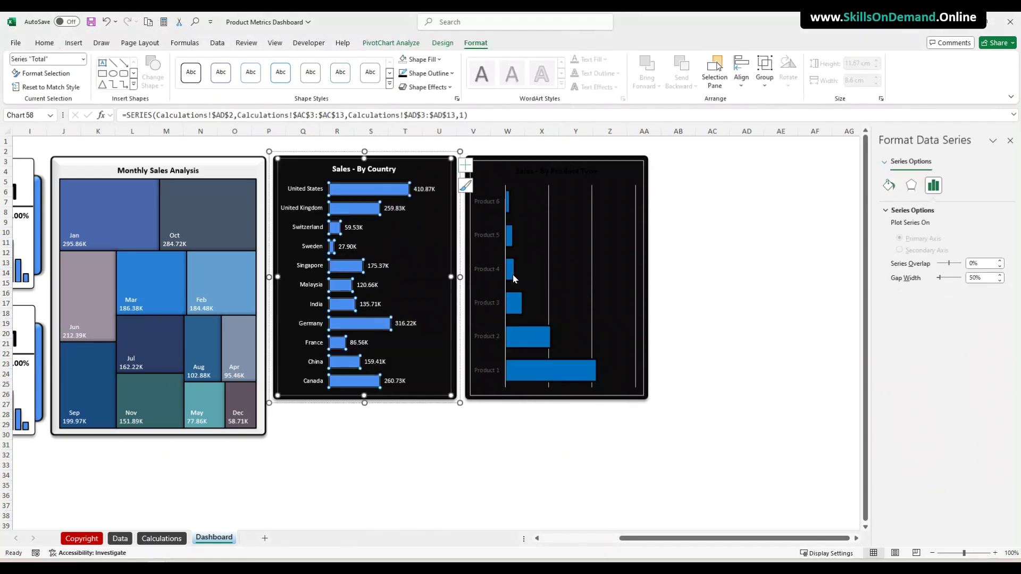
left_click(510, 272)
left_click(437, 87)
mouse_move(452, 133)
left_click(548, 229)
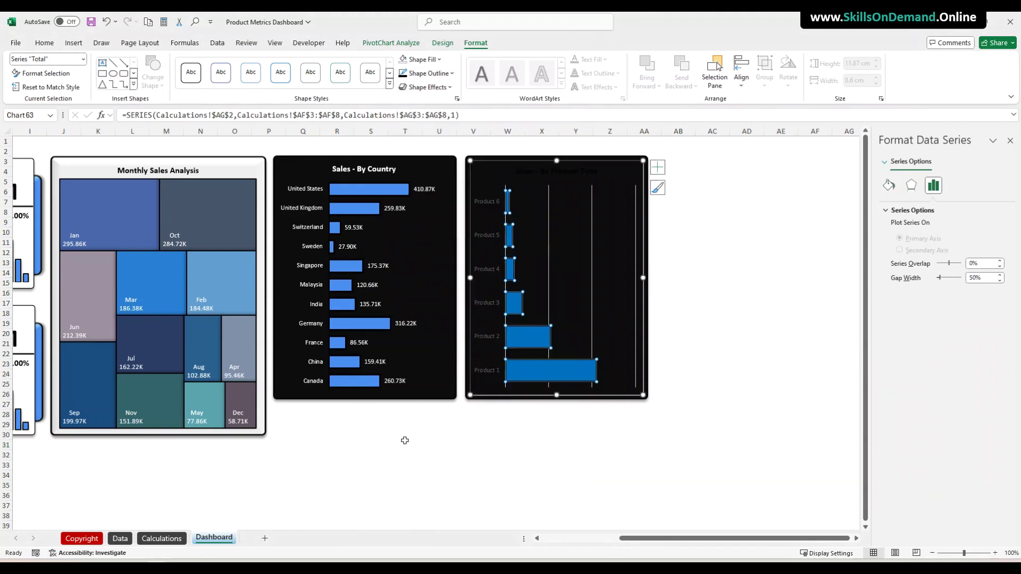
Check which shadow preset the bars of the Sales - By Country chart use
left_click(405, 441)
left_click(376, 332)
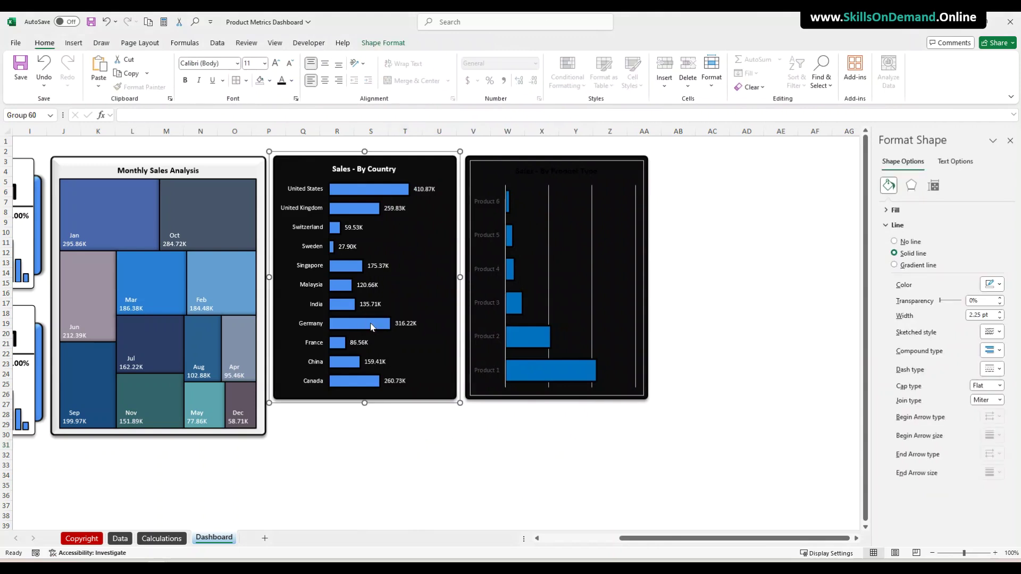
left_click(376, 331)
left_click(475, 44)
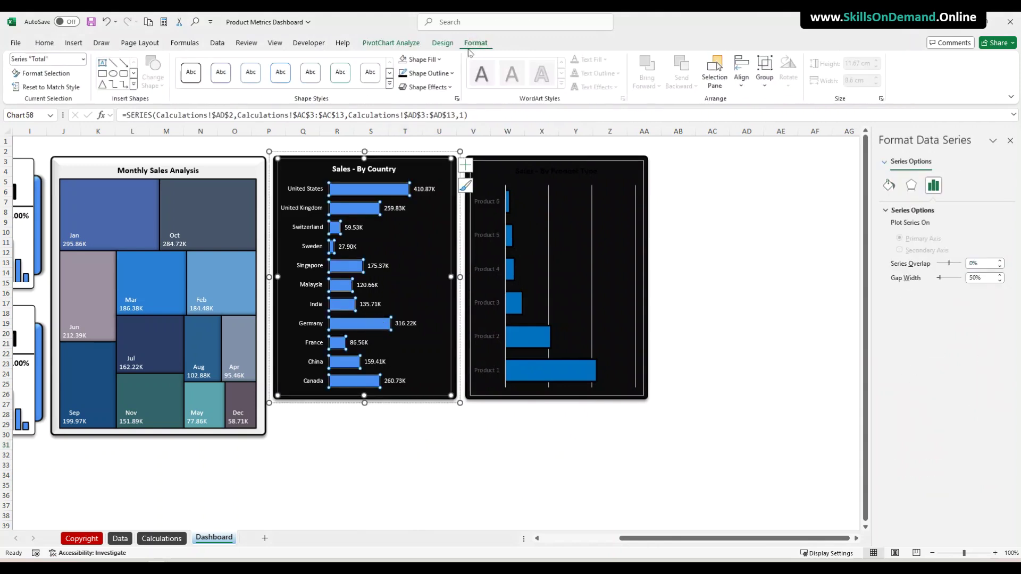
left_click(427, 87)
mouse_move(439, 131)
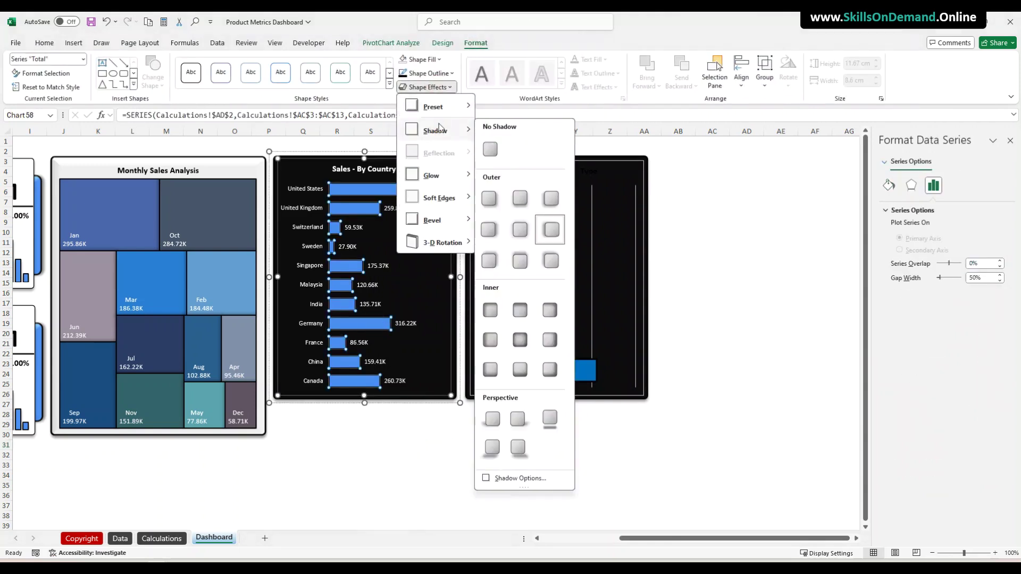
left_click(339, 465)
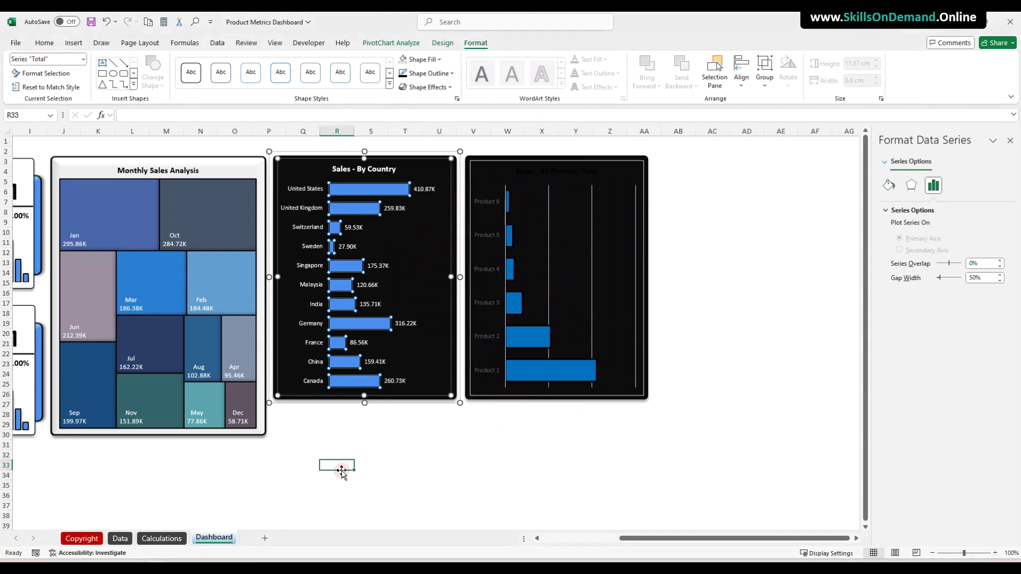
Fill the product type chart's bars with the recently used light blue that matches the Sales - By Country bars
left_click(521, 340)
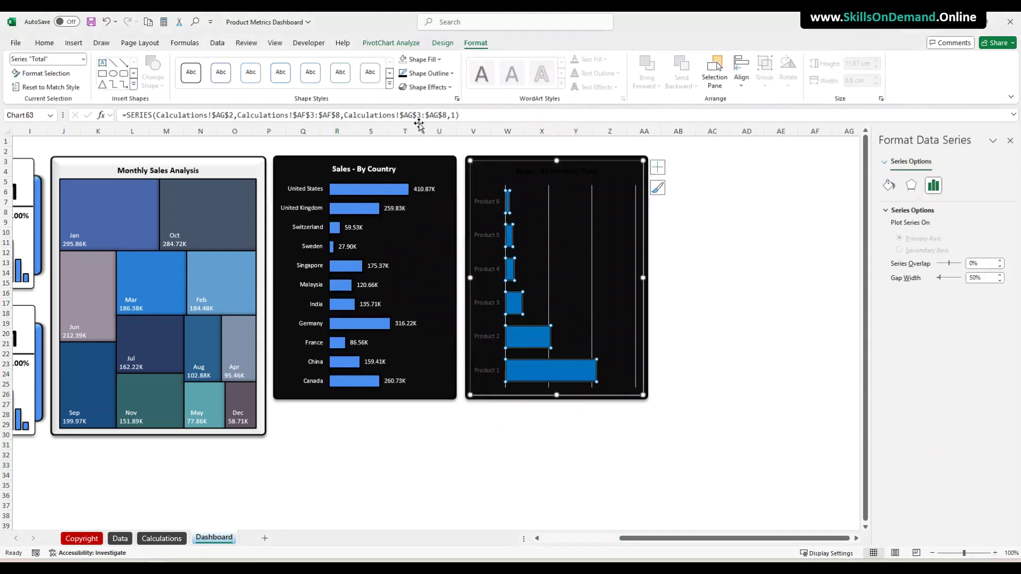
left_click(417, 59)
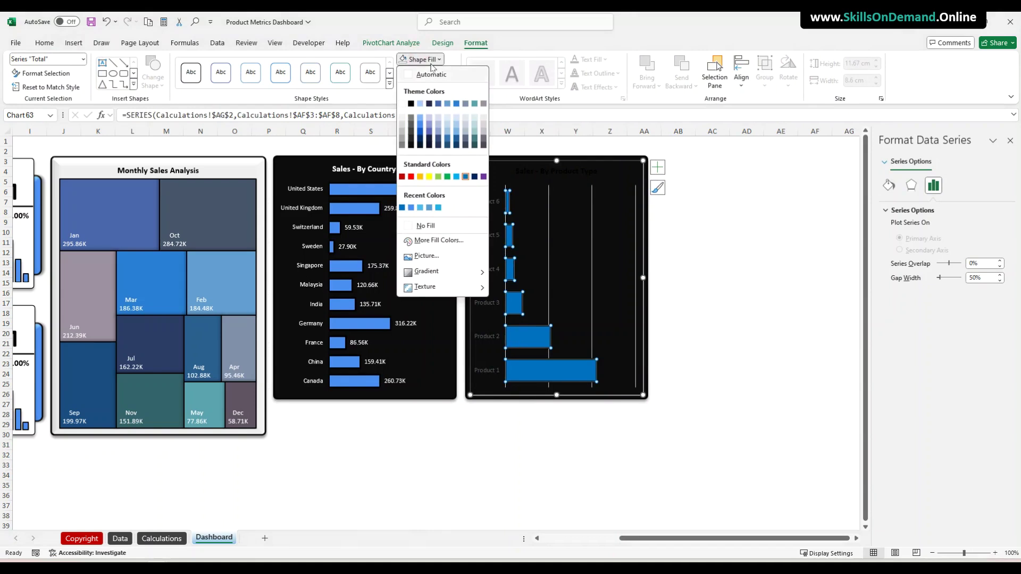
left_click(413, 208)
left_click(404, 425)
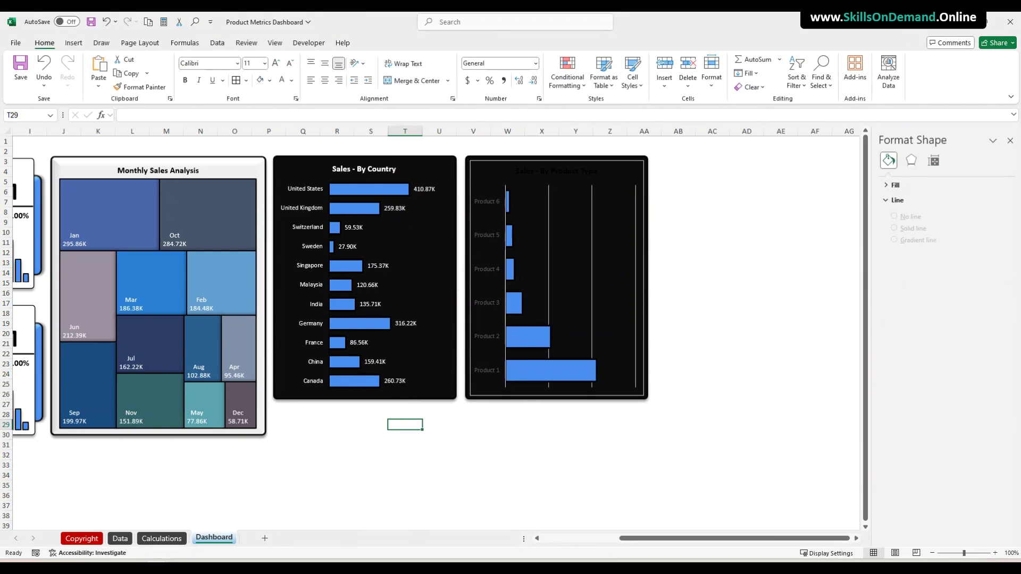
Add data labels to the bars of the Sales - By Product Type chart
left_click(538, 337)
right_click(539, 336)
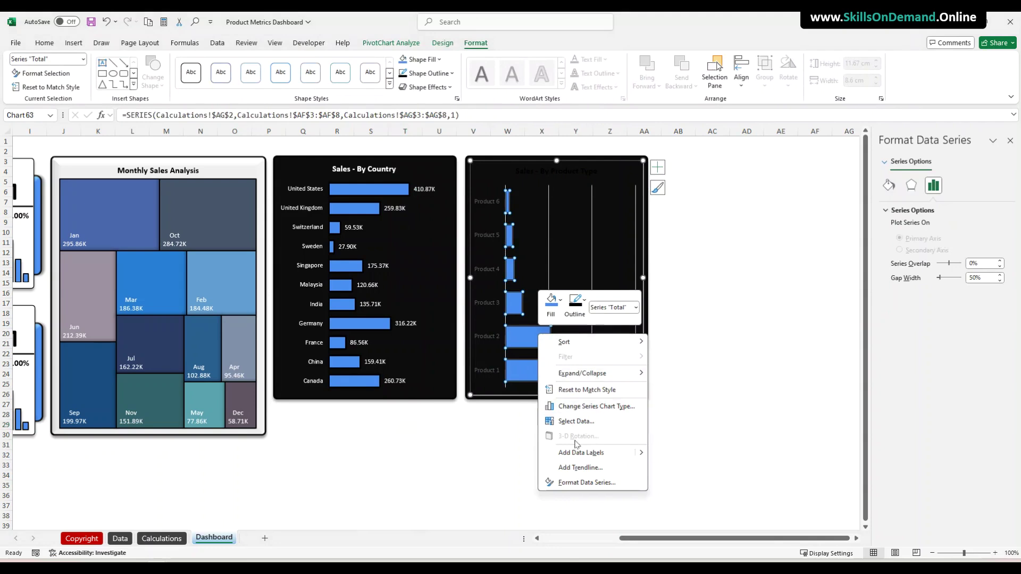
left_click(578, 453)
left_click(471, 472)
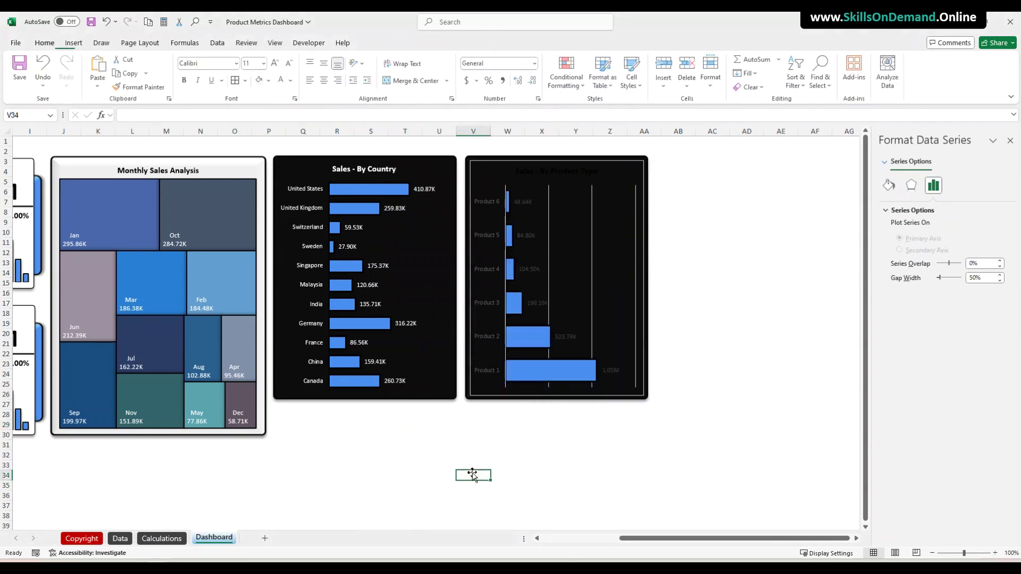
Make the product type chart's title, data labels and category axis labels white
left_click(548, 171)
left_click(531, 177)
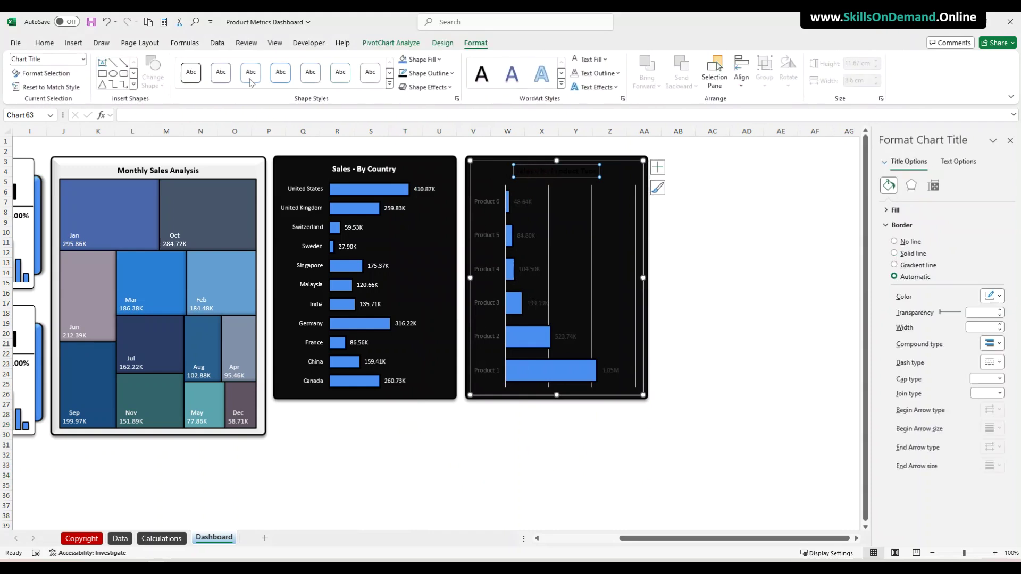
left_click(574, 59)
left_click(528, 236)
left_click(575, 59)
left_click(489, 238)
left_click(578, 59)
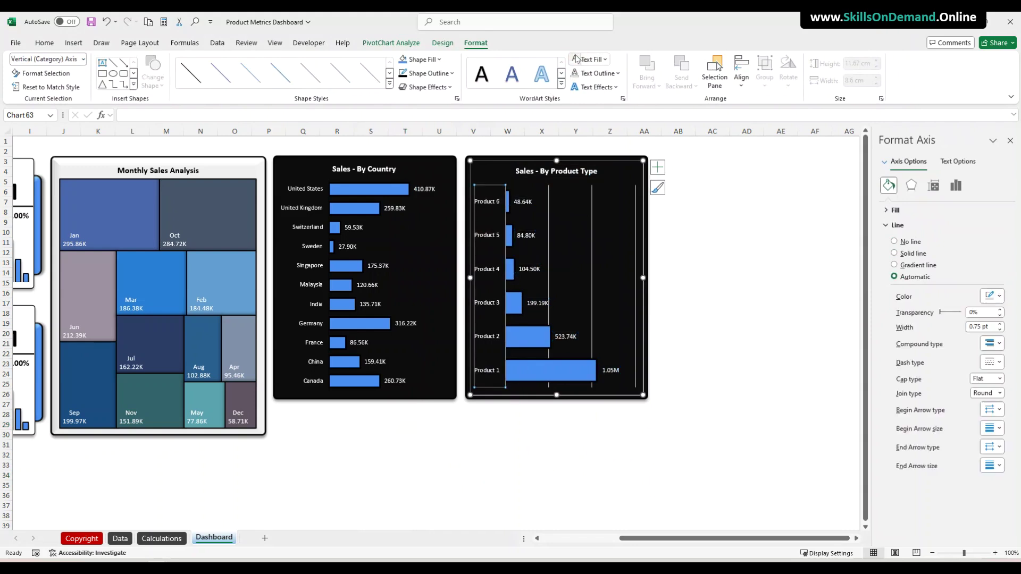
left_click(509, 420)
Delete the vertical gridlines from the Sales - By Product Type chart
left_click(548, 289)
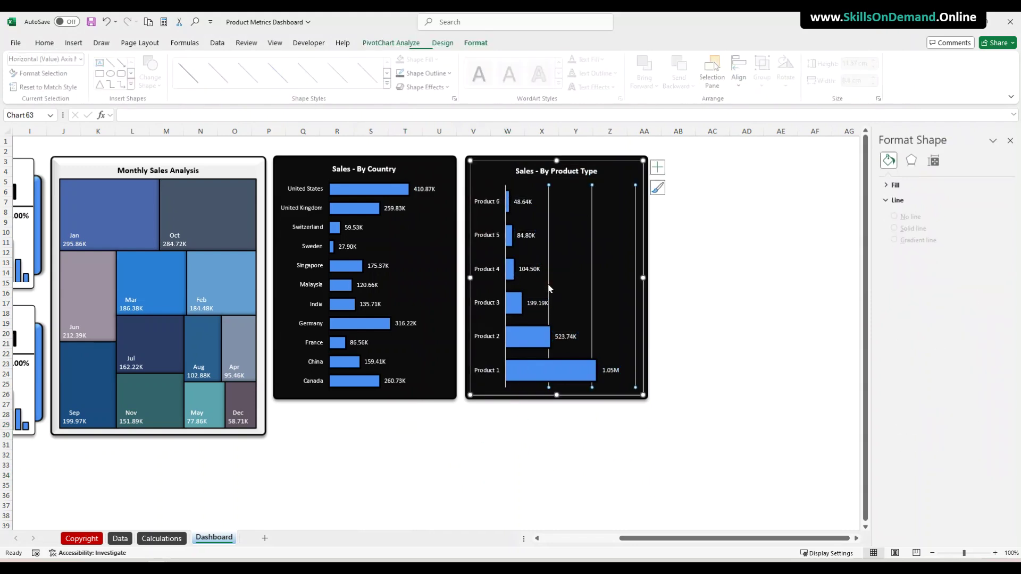
key("Delete")
left_click(508, 435)
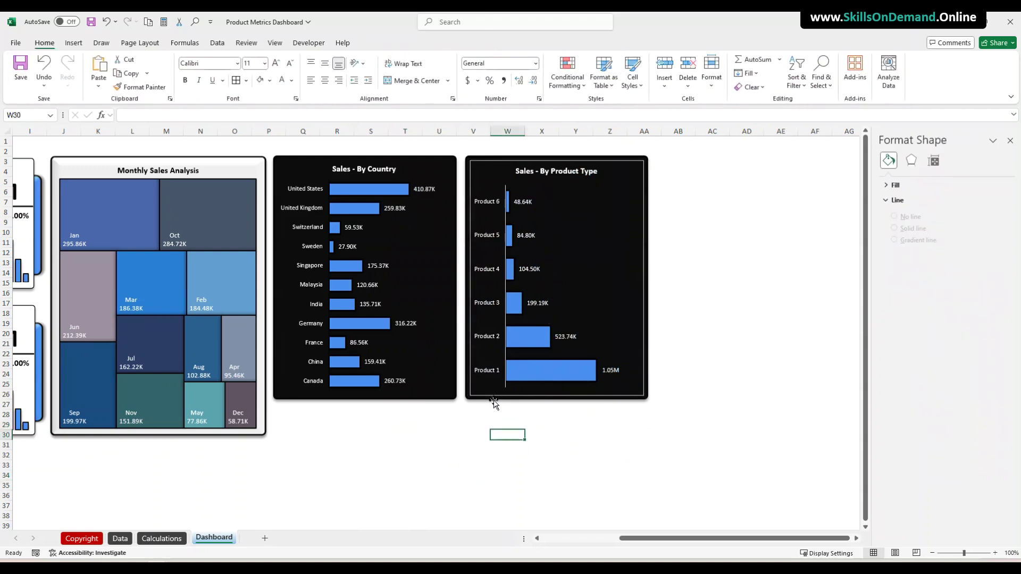
Remove the outline from the product type chart's chart area
left_click(531, 397)
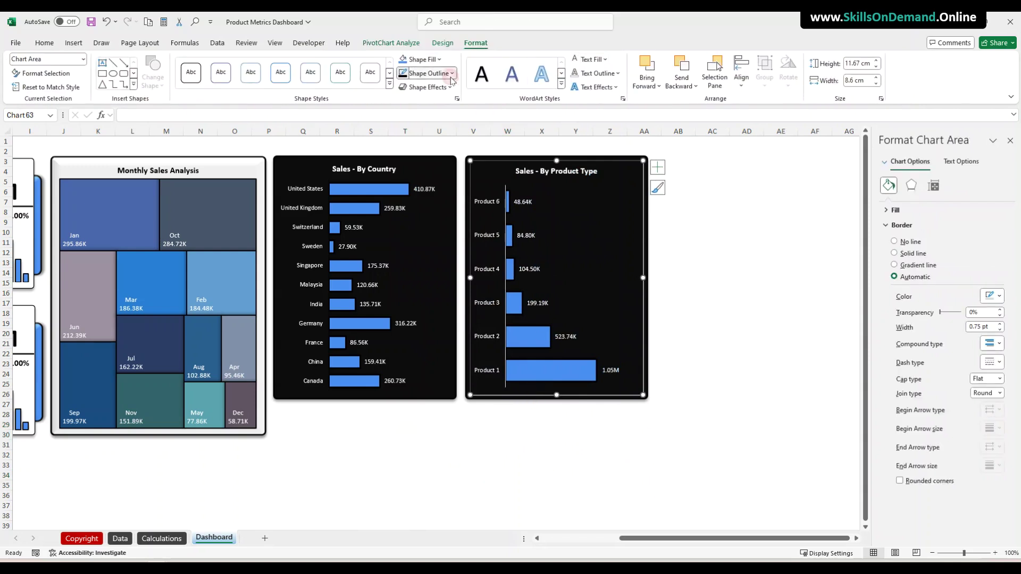
left_click(428, 74)
left_click(431, 239)
left_click(437, 453)
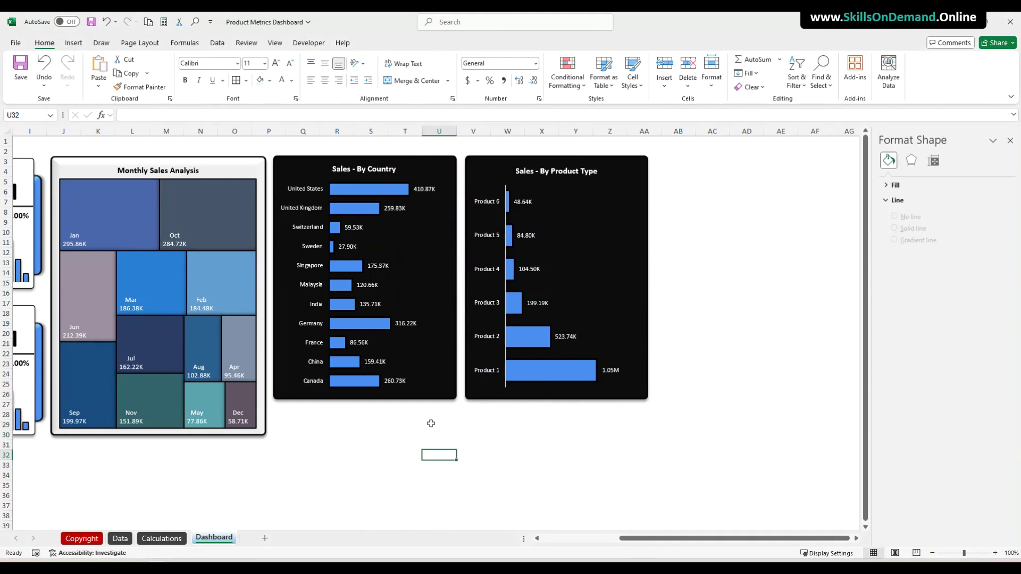
Group the Sales - By Product Type chart with the black panel behind it
left_click(583, 378)
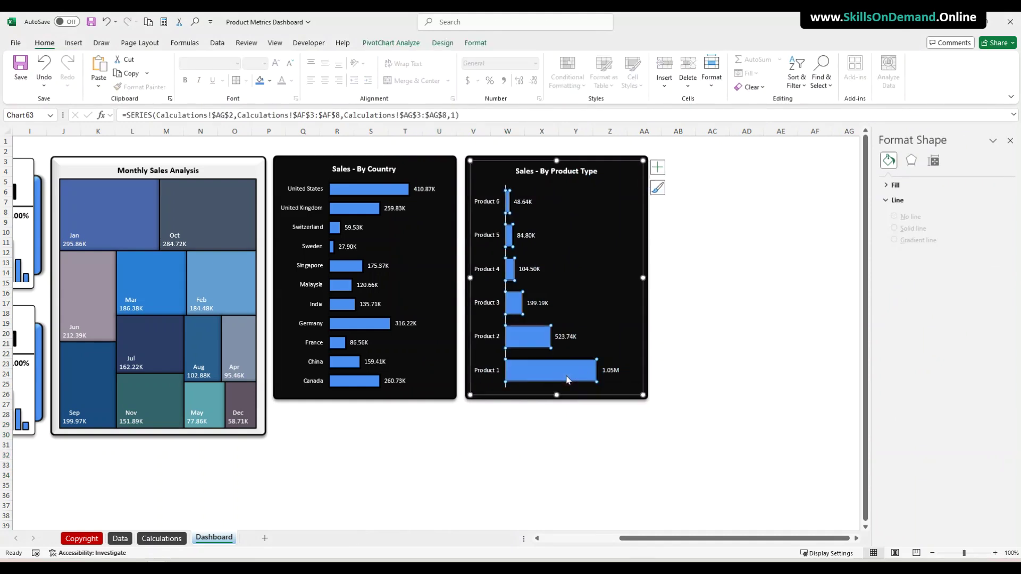
left_click(517, 397)
left_click(520, 404)
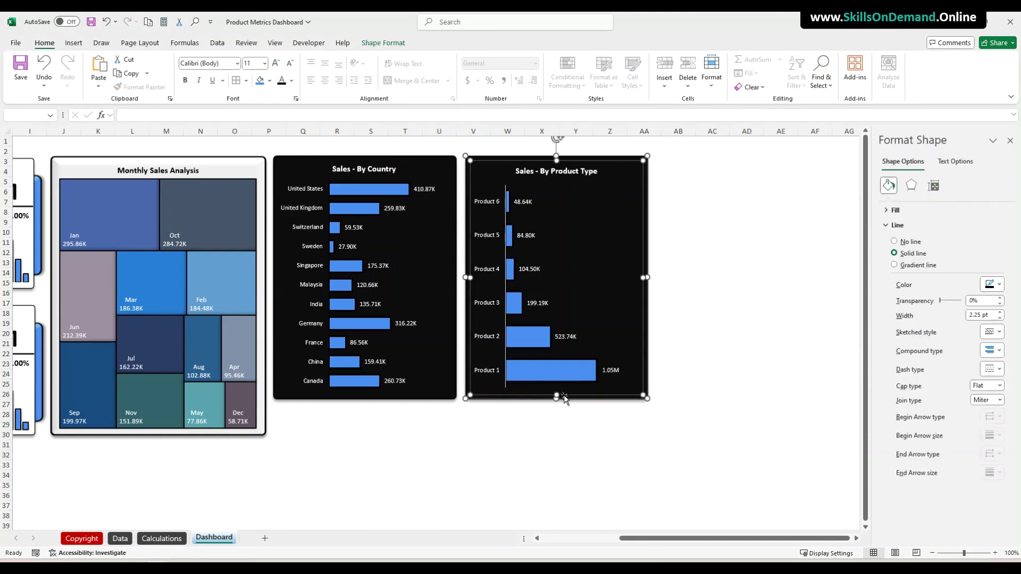
left_click(384, 43)
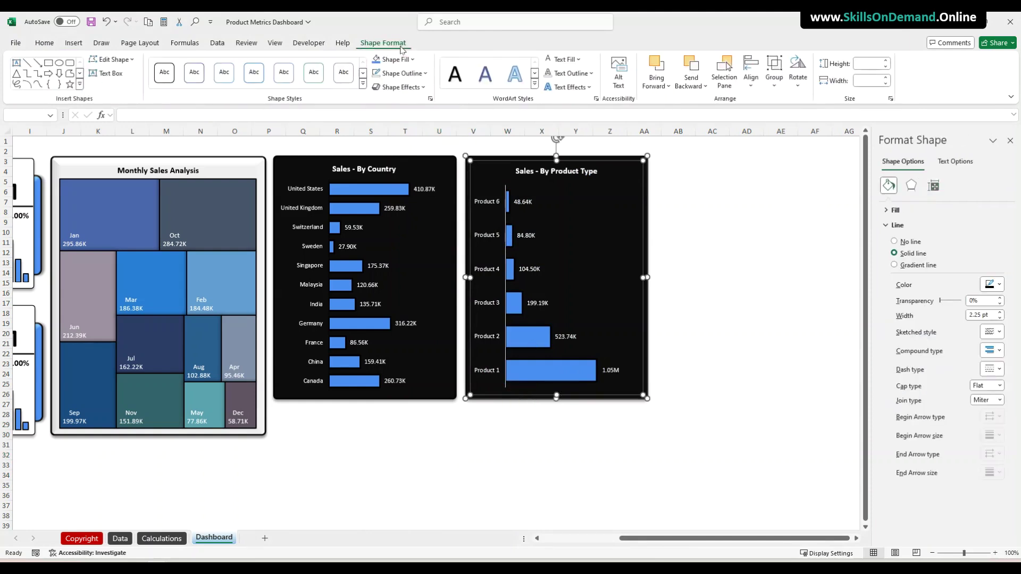
left_click(395, 59)
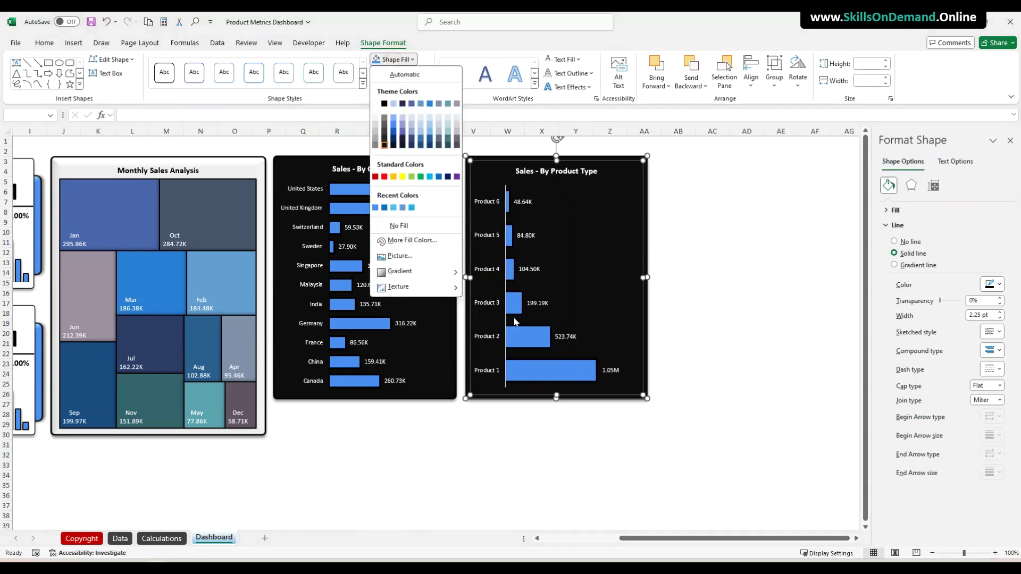
left_click(490, 399)
right_click(489, 398)
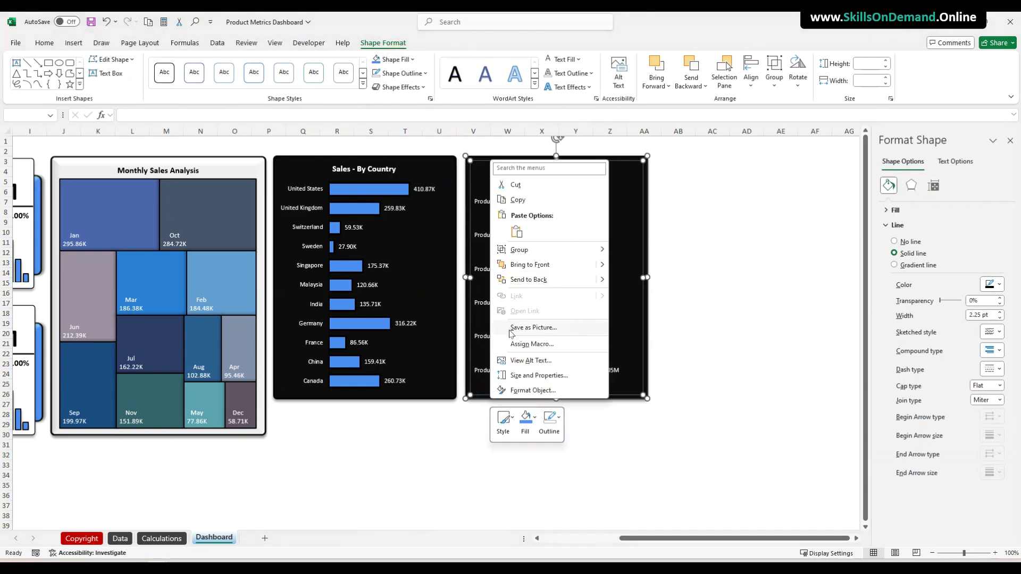
mouse_move(528, 251)
left_click(623, 249)
left_click(473, 445)
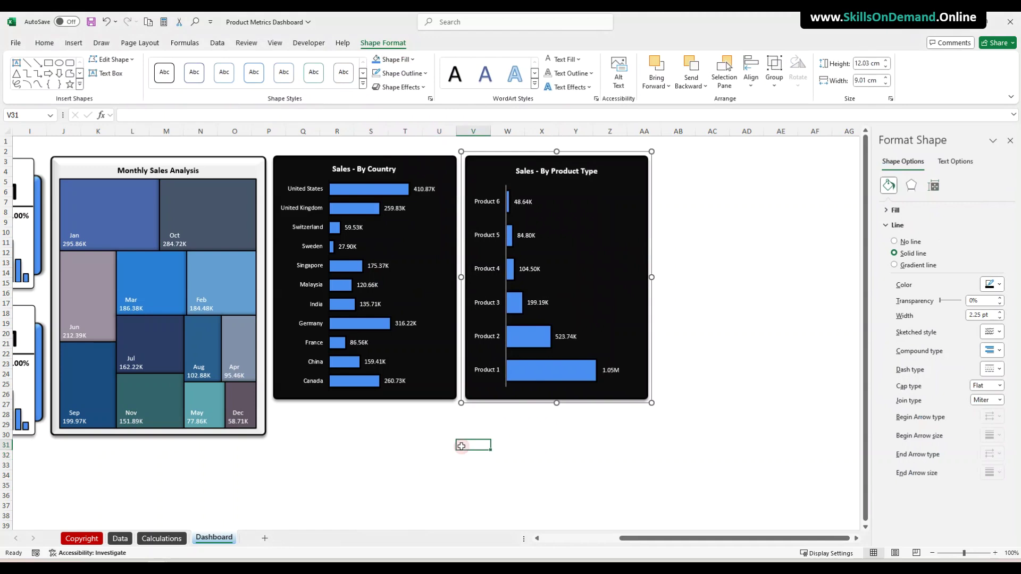
Give the vertical category axis of the Sales - By Country chart a white outline
left_click(334, 317)
left_click(334, 316)
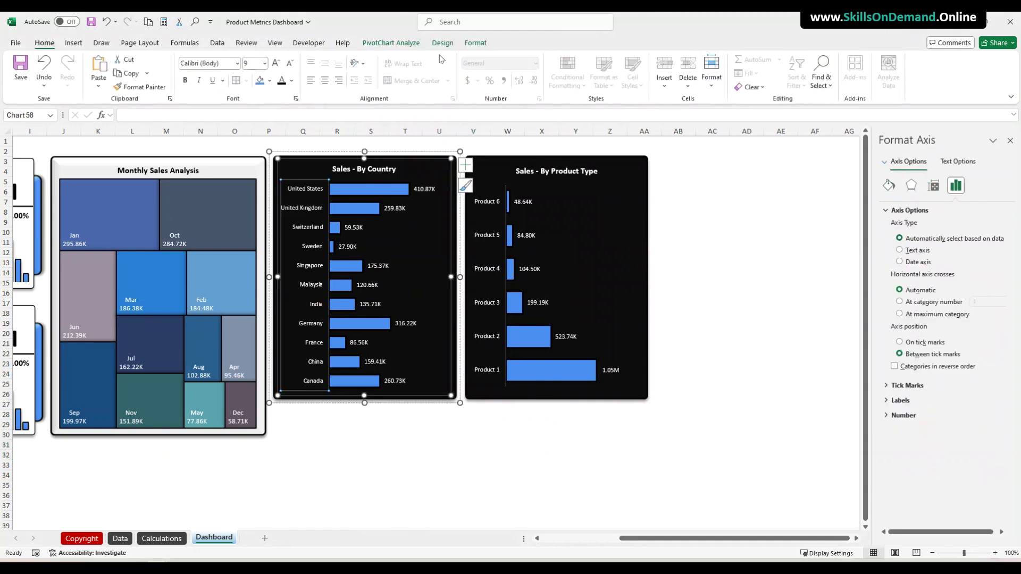
left_click(476, 43)
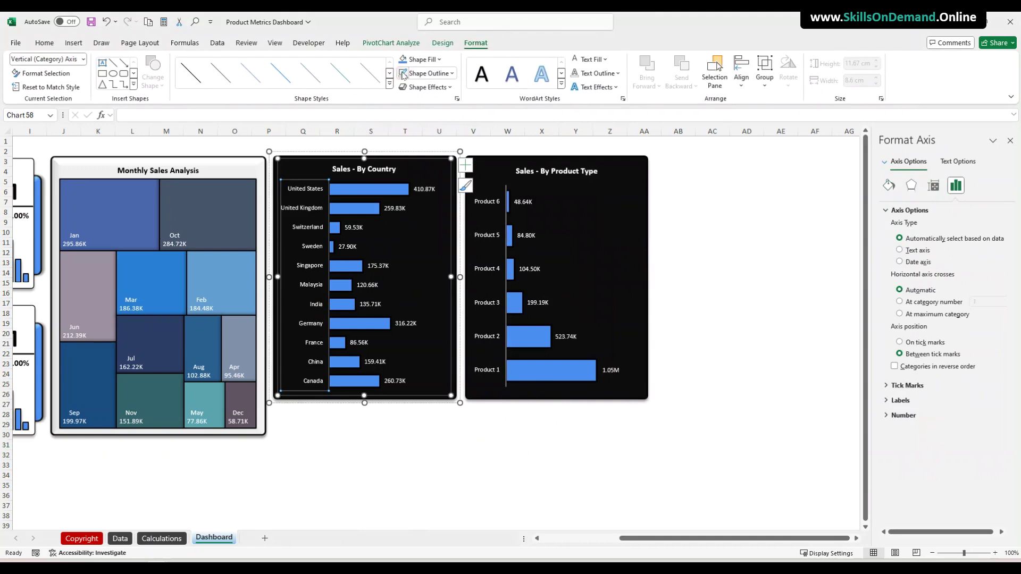
left_click(415, 74)
left_click(402, 118)
left_click(396, 434)
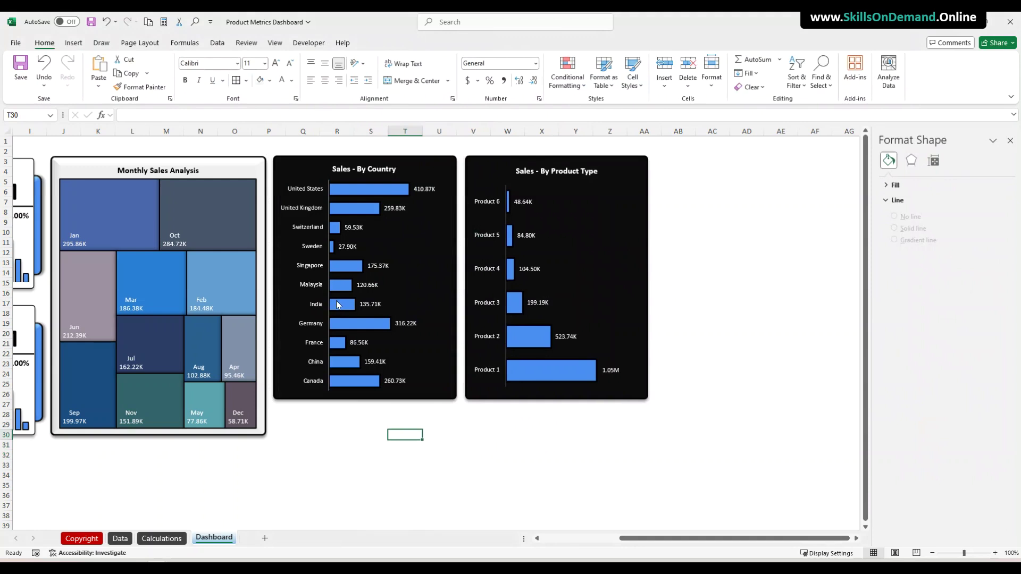
Compare the series overlap and gap width of the bars in the Sales - By Country and Sales - By Product Type charts
left_click(337, 305)
right_click(337, 307)
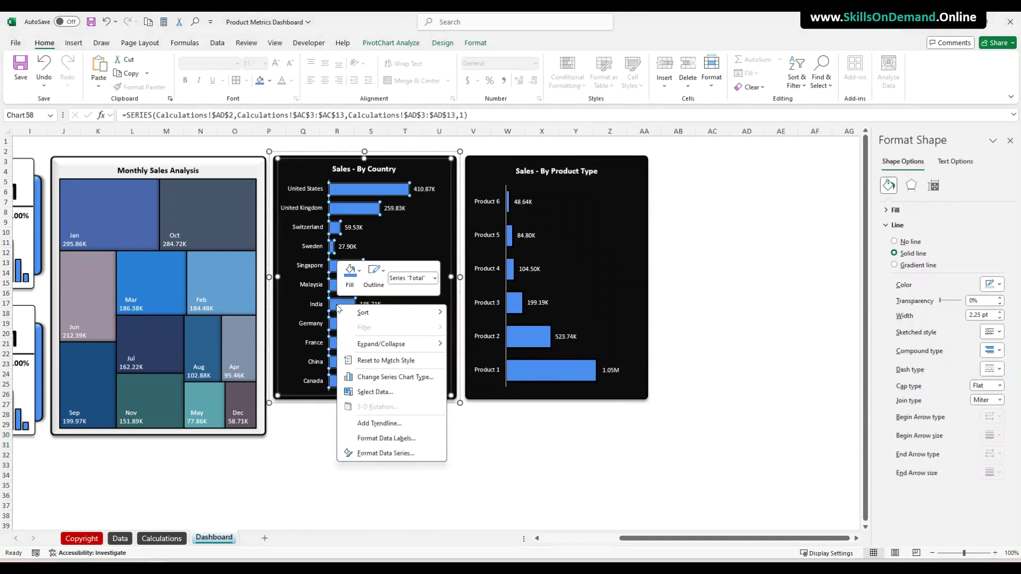
left_click(394, 444)
left_click(517, 337)
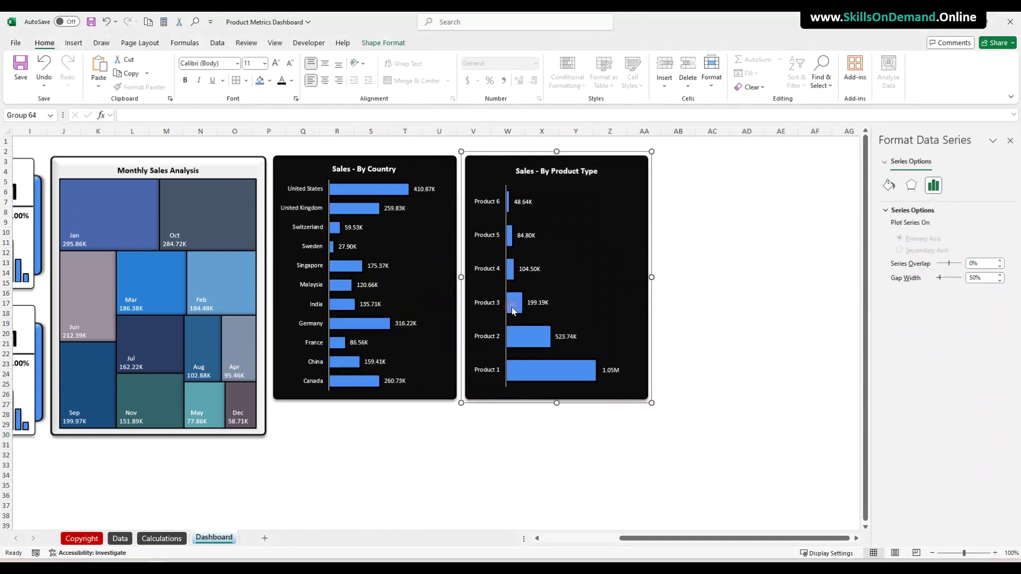
left_click(516, 308)
right_click(518, 305)
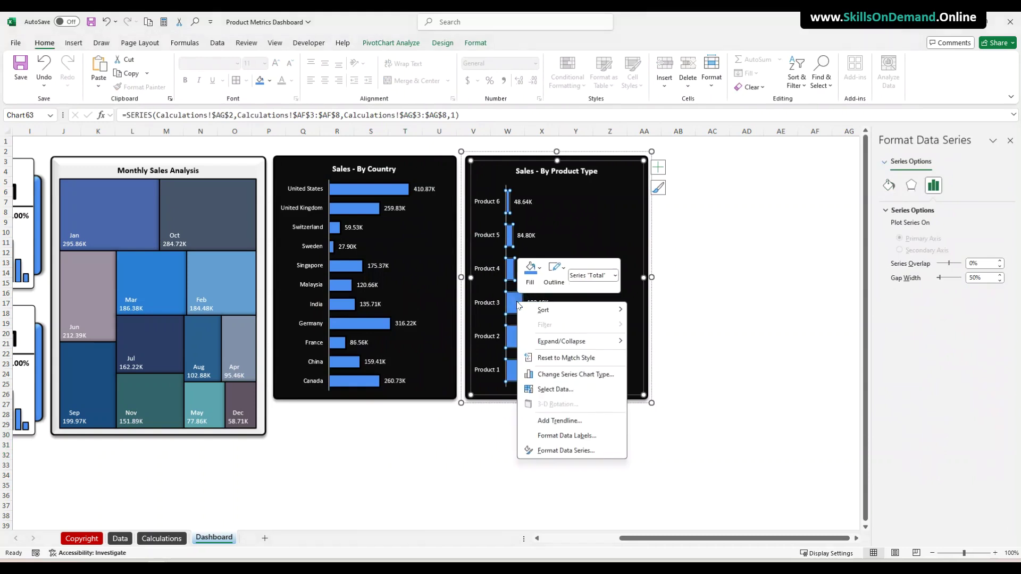
left_click(562, 452)
left_click(452, 484)
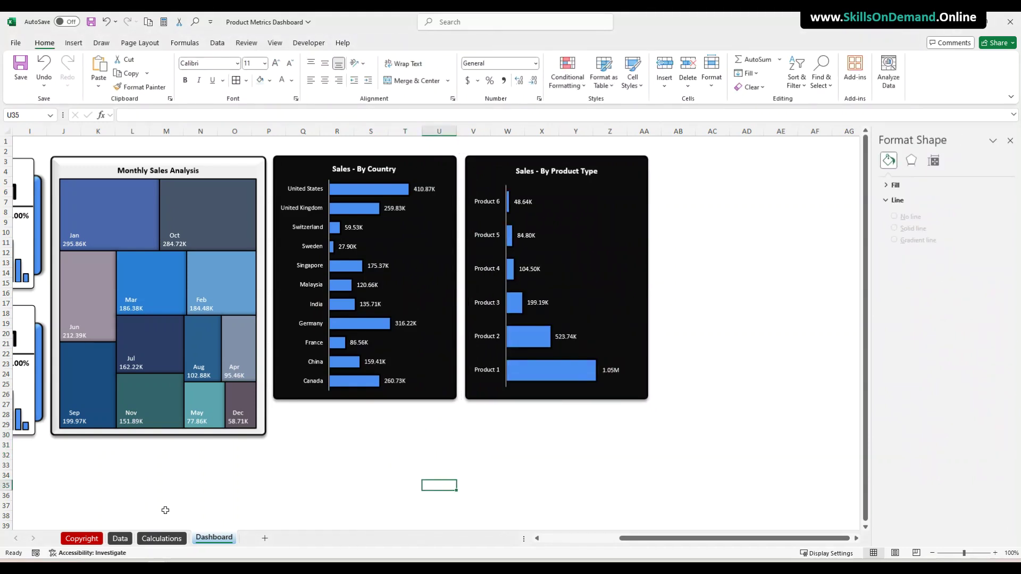
Sort the country pivot table on the Calculations sheet descending by Sum of Revenue and check the bar order on the Dashboard
left_click(169, 539)
left_click(553, 448)
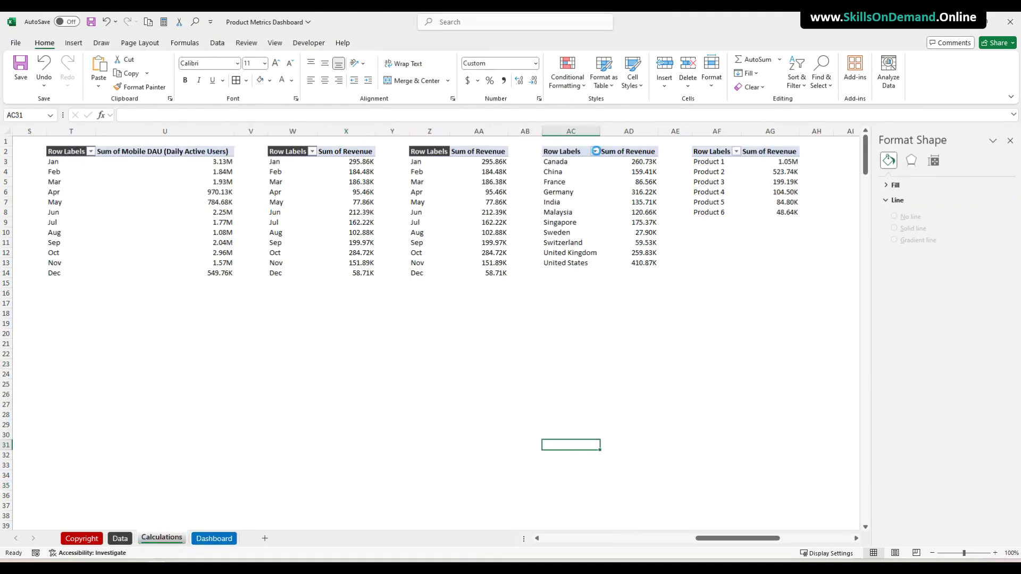
left_click(594, 151)
left_click(504, 195)
left_click(320, 257)
left_click(343, 268)
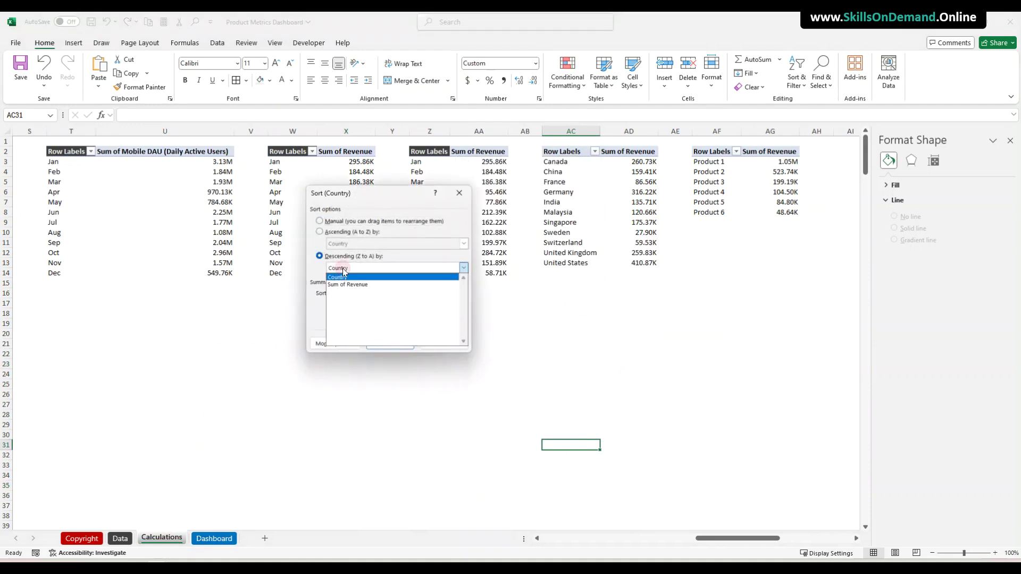
left_click(347, 283)
left_click(388, 343)
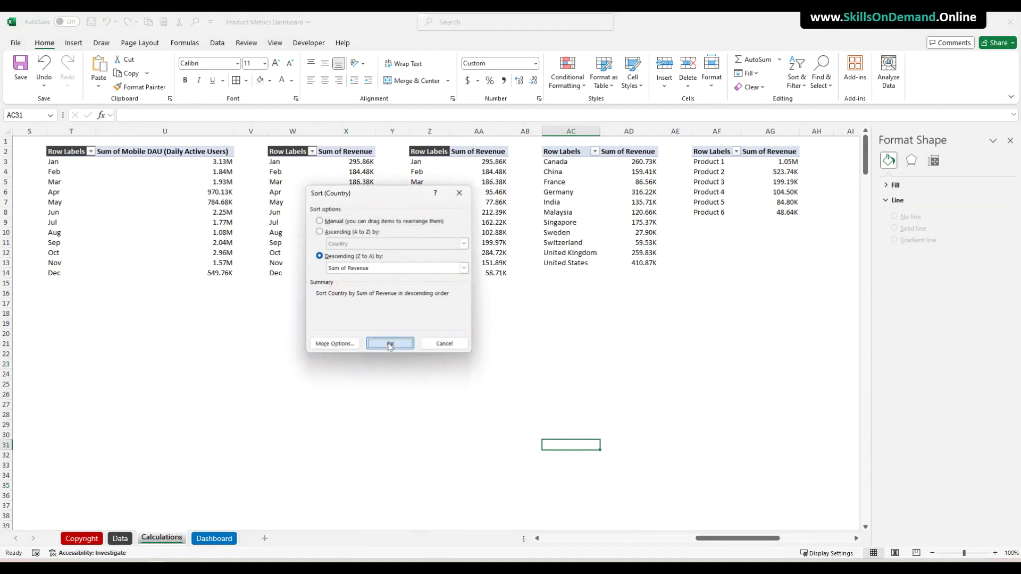
left_click(719, 179)
left_click(211, 538)
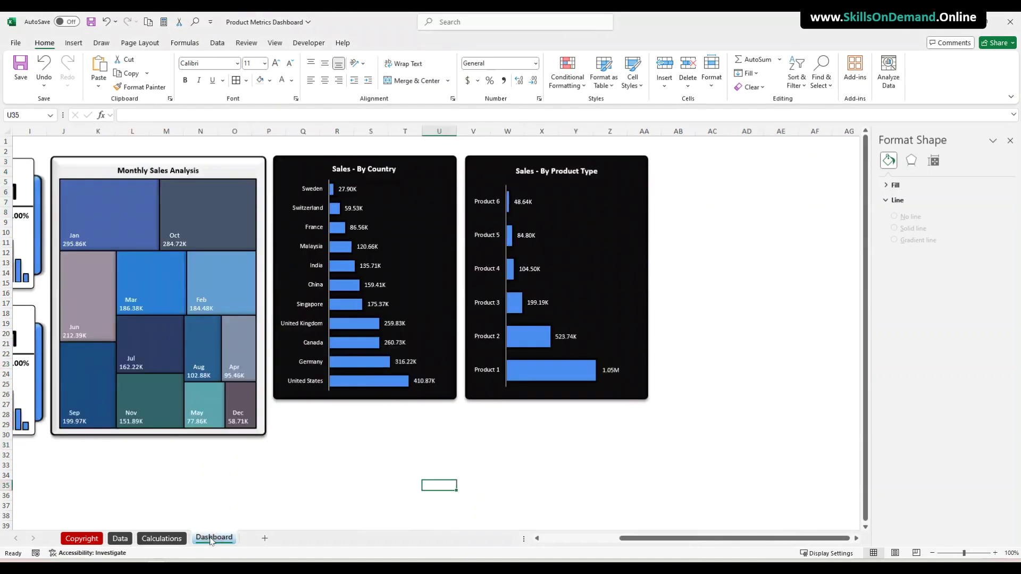
Sort the country pivot table on the Calculations sheet ascending by Sum of Revenue and check the chart on the Dashboard
left_click(178, 539)
left_click(594, 152)
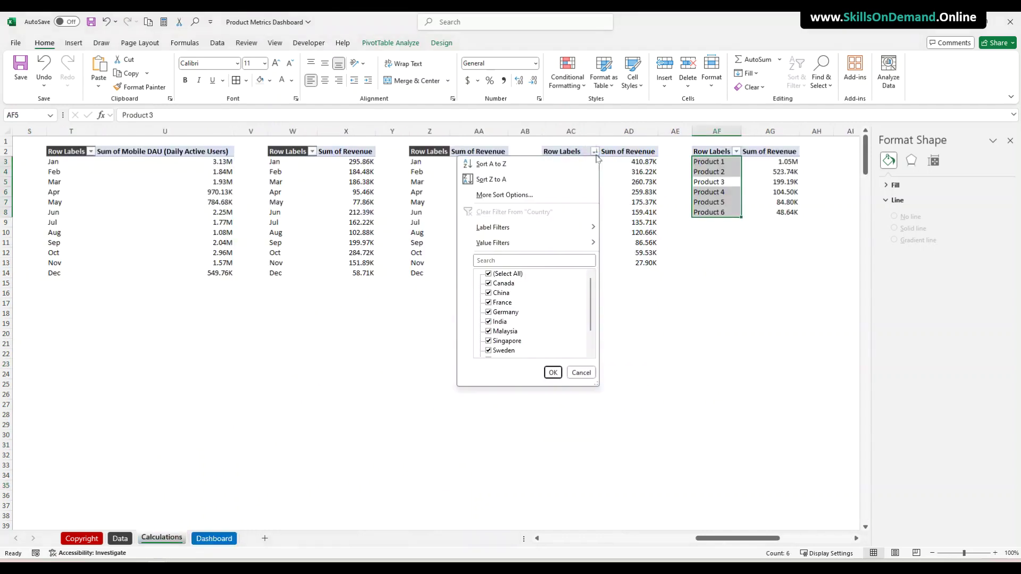
left_click(496, 196)
left_click(343, 270)
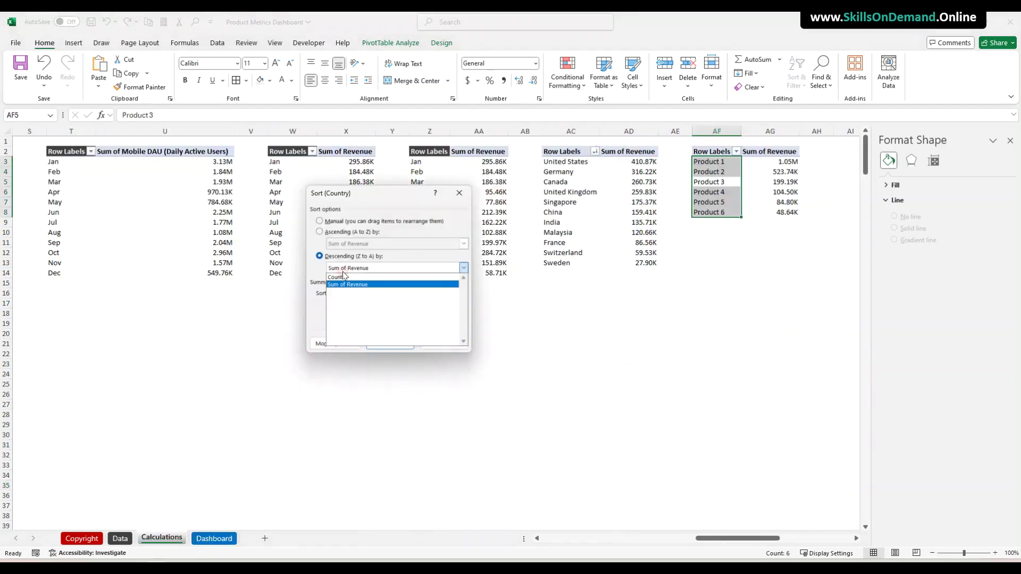
left_click(345, 285)
left_click(320, 231)
left_click(348, 244)
left_click(349, 247)
left_click(390, 343)
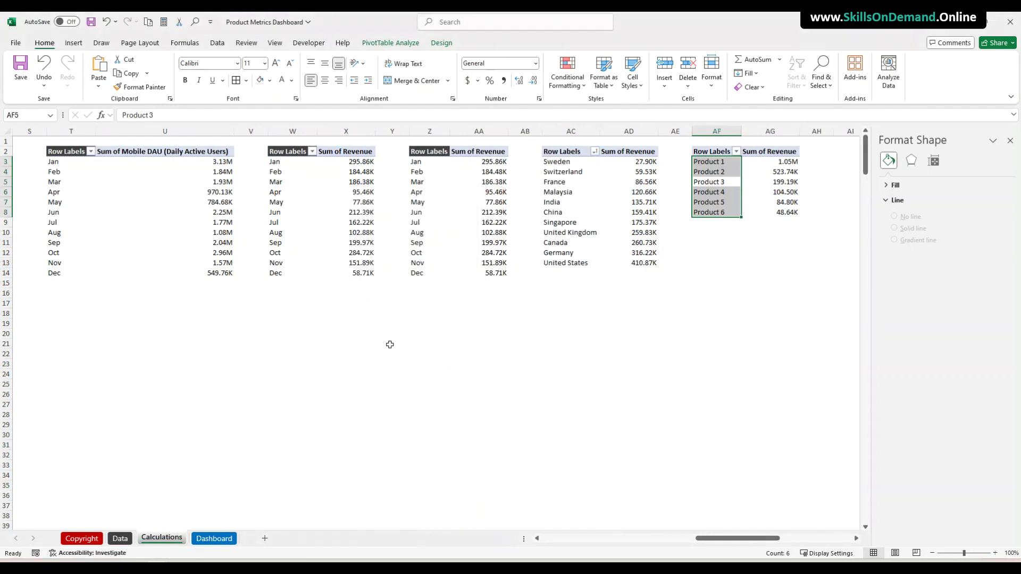
left_click(216, 540)
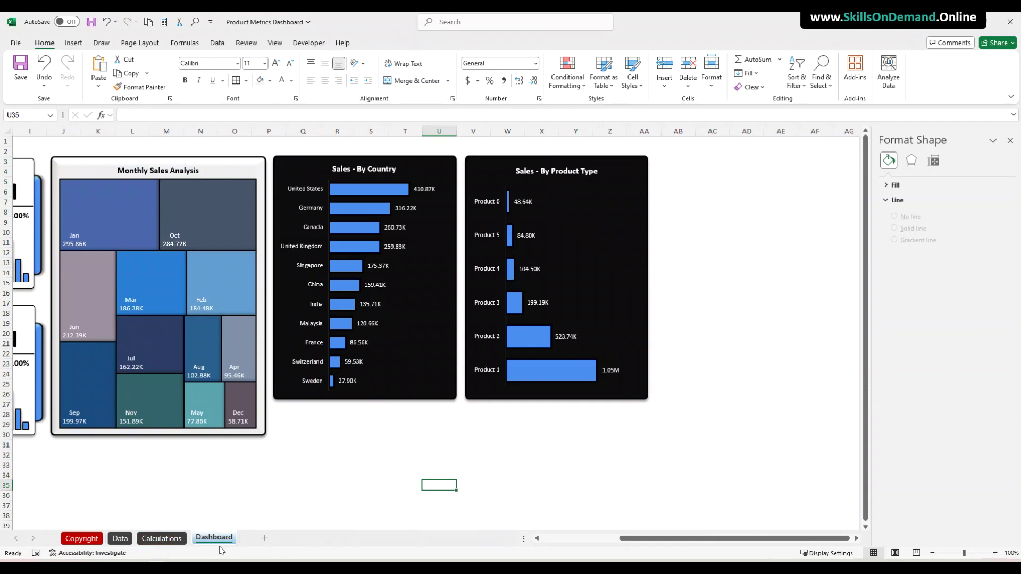
Sort the product type pivot table on the Calculations sheet ascending by Sum of Revenue and return to the Dashboard sheet
left_click(163, 539)
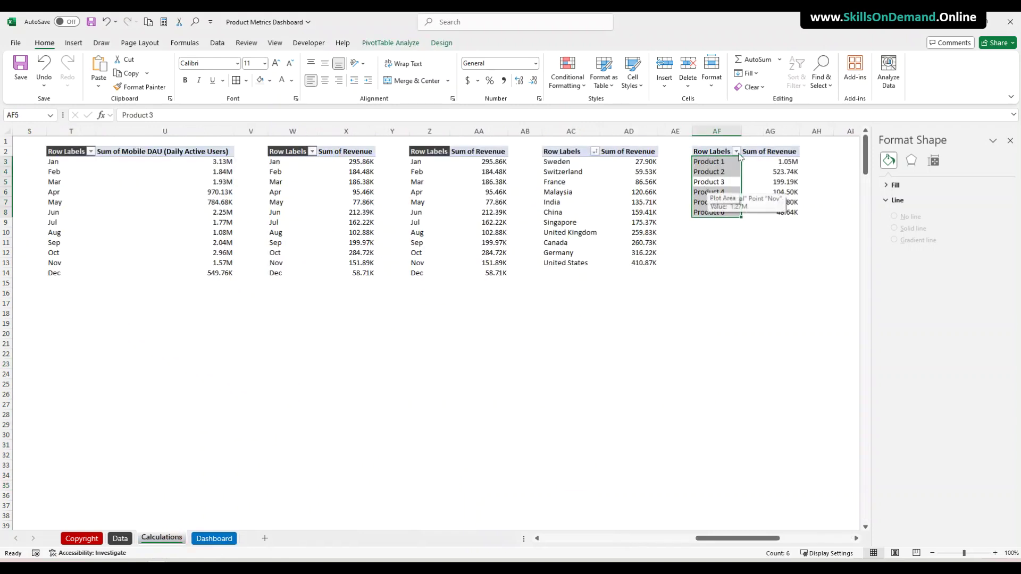
left_click(736, 152)
left_click(633, 195)
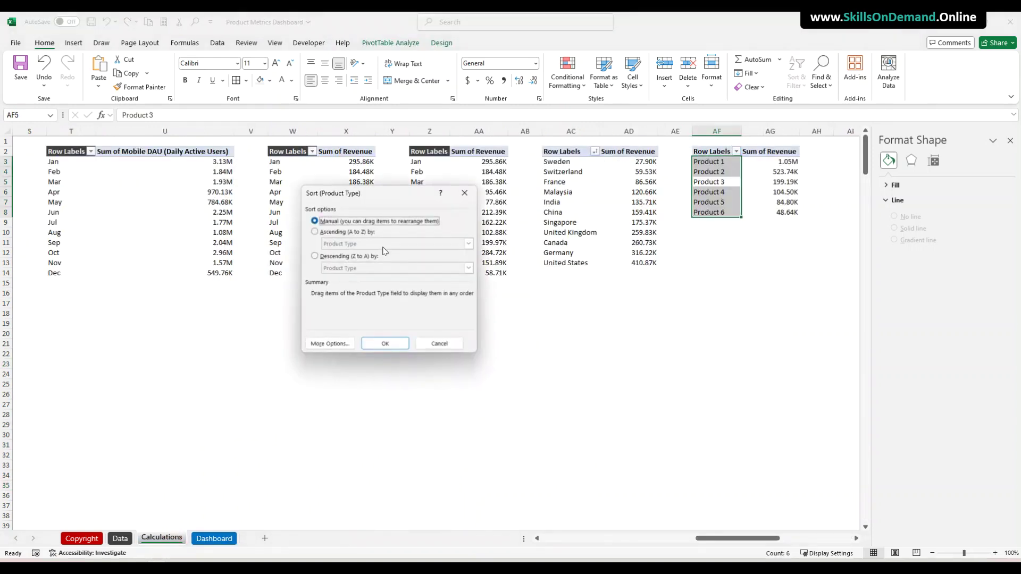
left_click(315, 232)
left_click(342, 244)
left_click(340, 258)
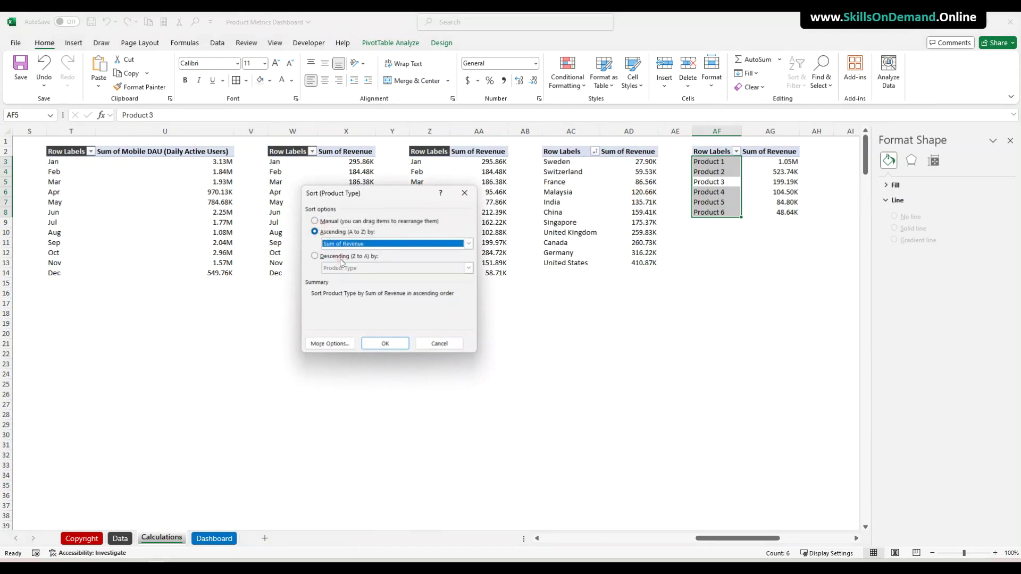
left_click(382, 343)
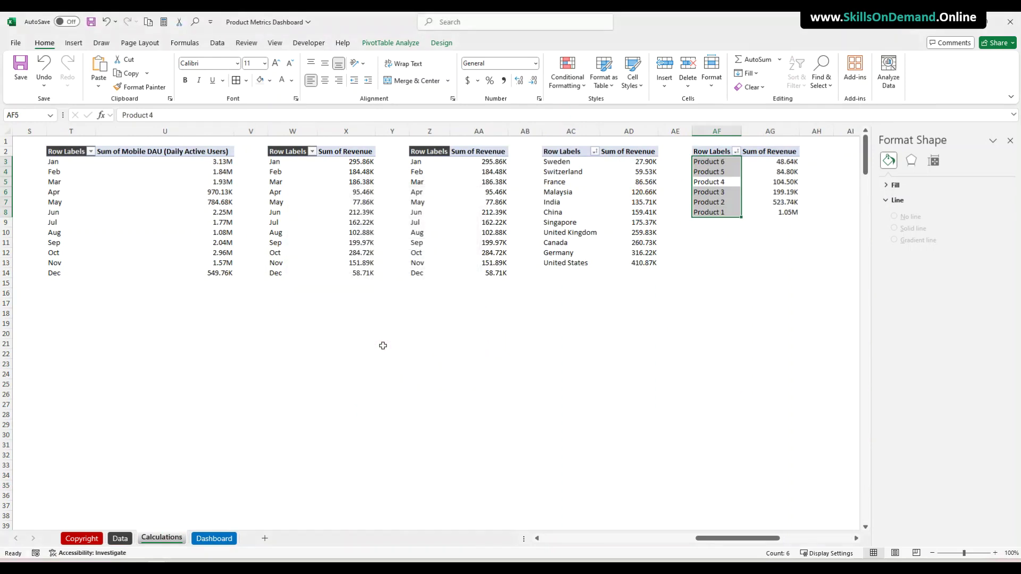
left_click(663, 341)
left_click(216, 539)
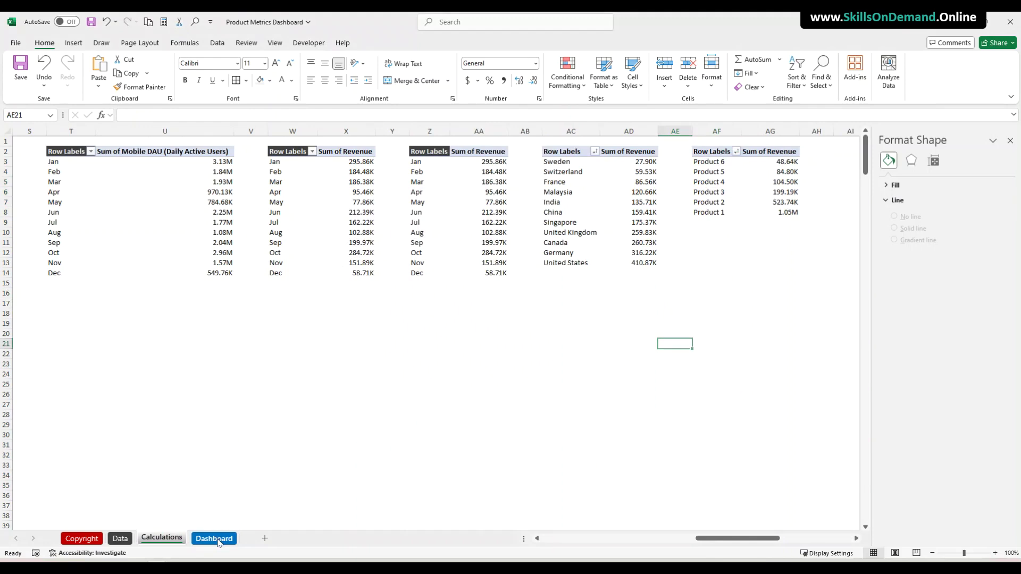
left_click(393, 476)
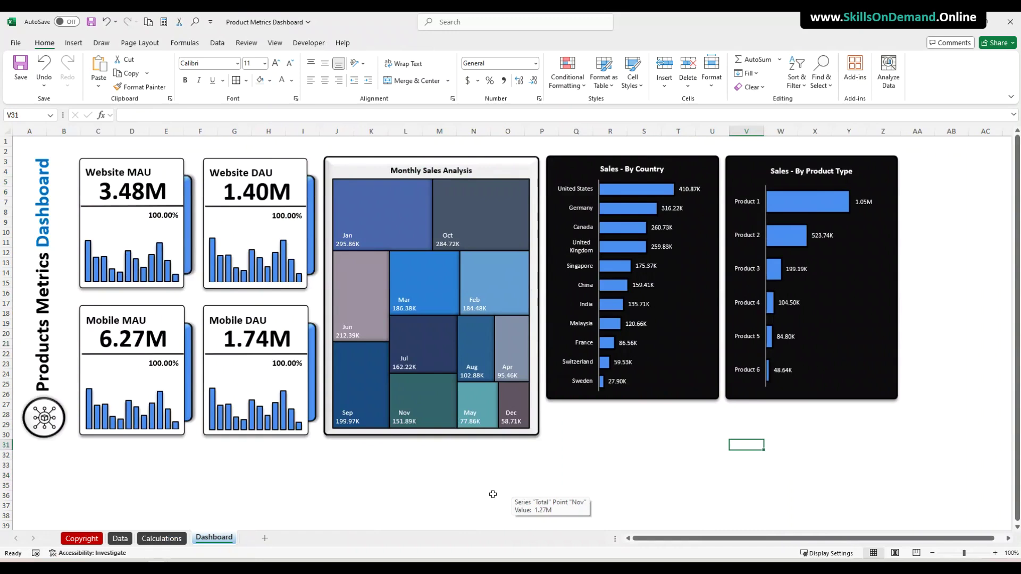
Copy the product type pivot table on the Calculations sheet to cell AI2 and autofit the copy's column widths
left_click(183, 538)
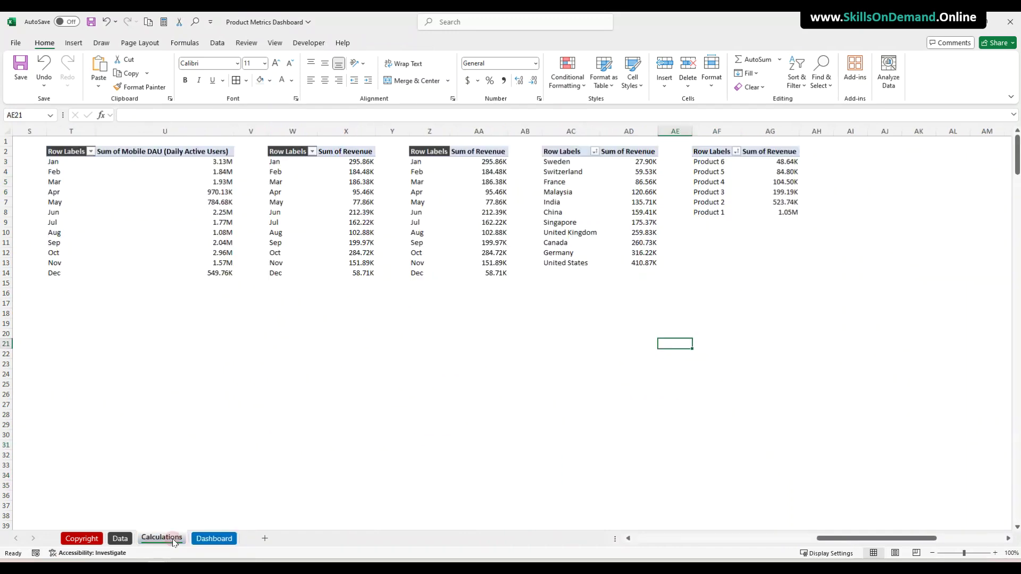
left_click(442, 474)
left_click_drag(701, 151, 774, 214)
key("ctrl+c")
left_click(850, 151)
key("ctrl+v")
left_click_drag(870, 130, 870, 130)
double_click(869, 130)
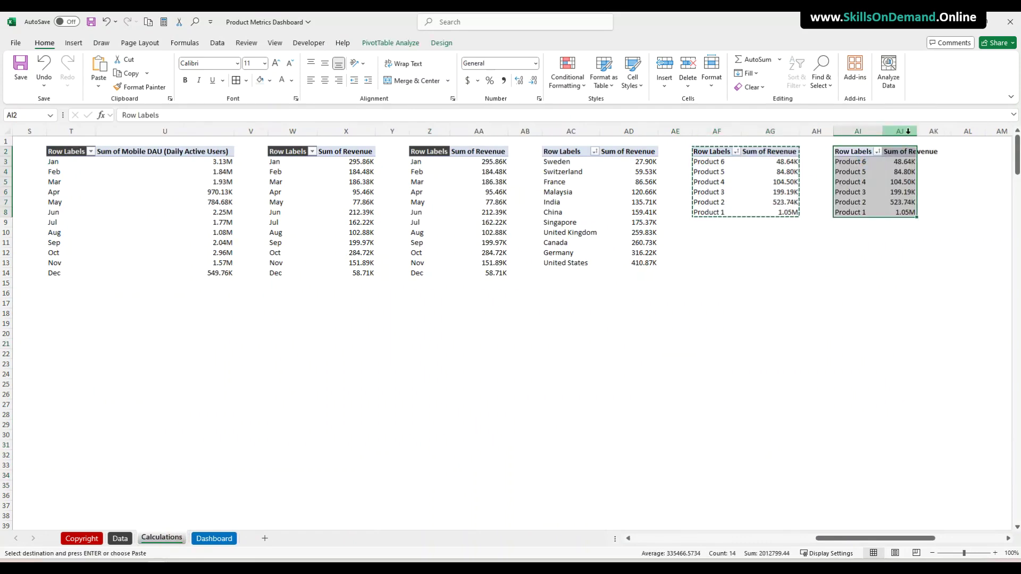
double_click(917, 131)
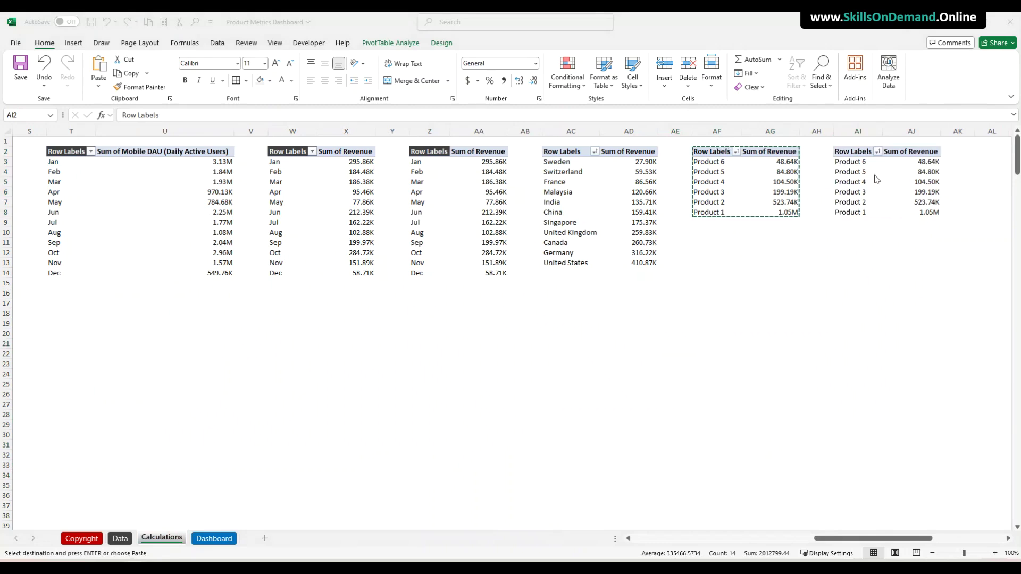
Replace Product Type with Age Group as the row field of the copied pivot table
left_click(858, 182)
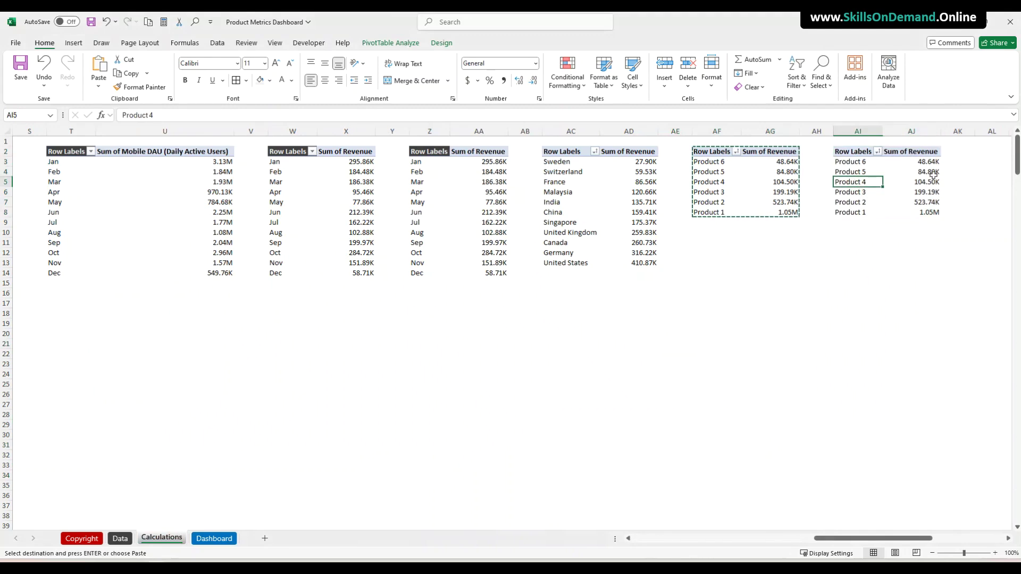
right_click(858, 184)
left_click(897, 430)
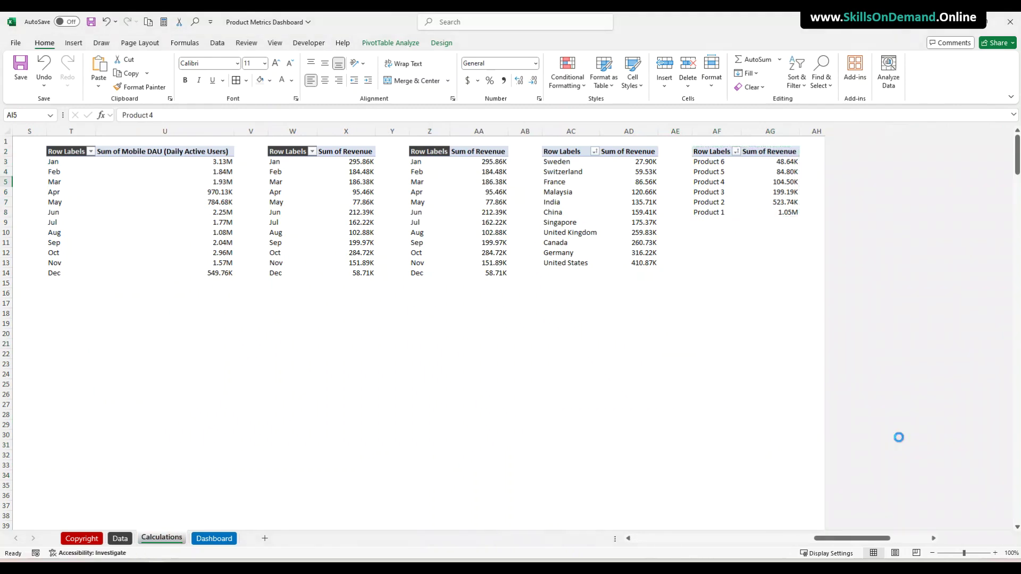
left_click_drag(888, 462, 698, 450)
scroll(817, 546, "right", 5)
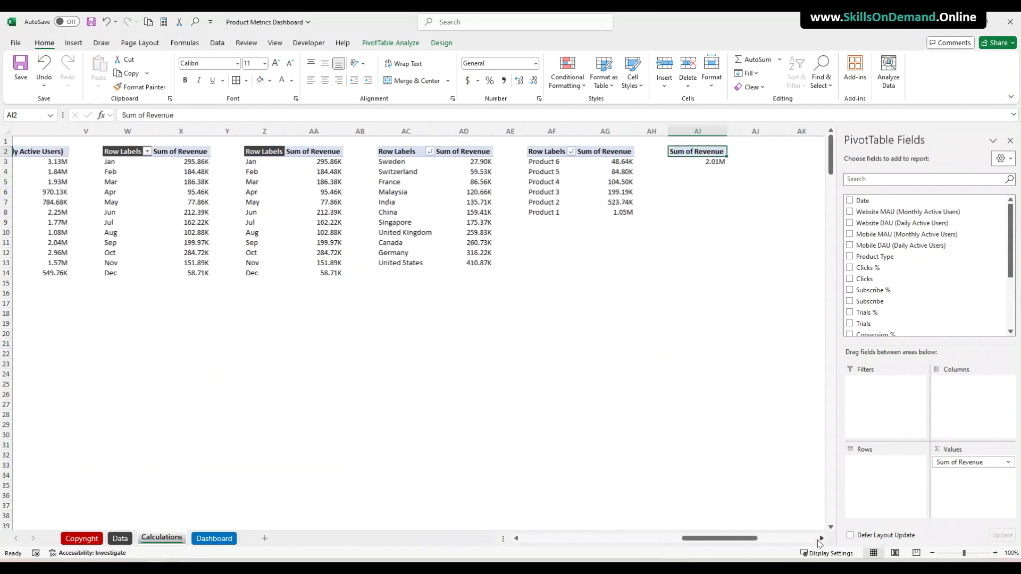
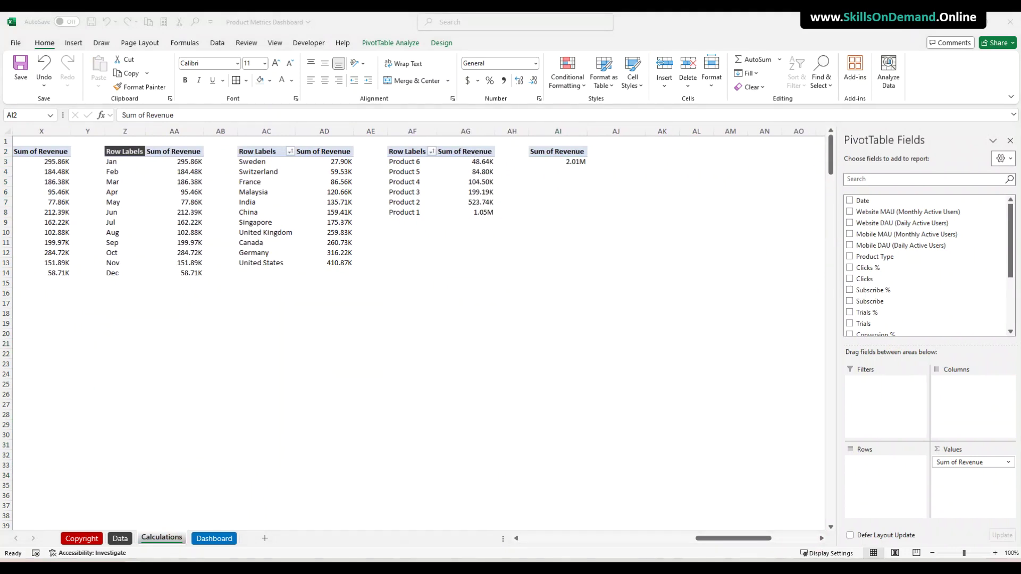
left_click(898, 362)
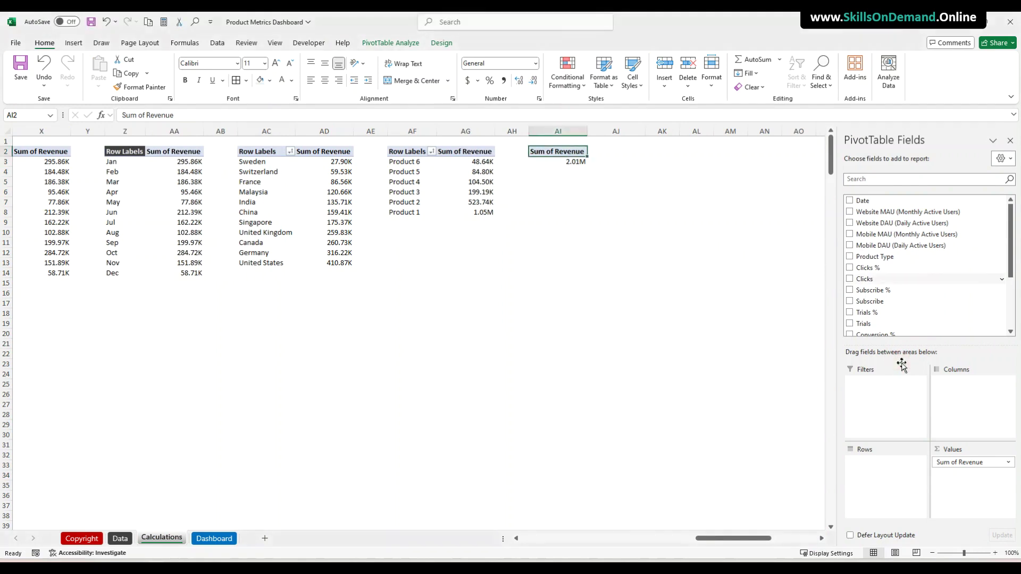
scroll(904, 319, "down", 3)
left_click_drag(879, 297, 879, 473)
left_click(641, 344)
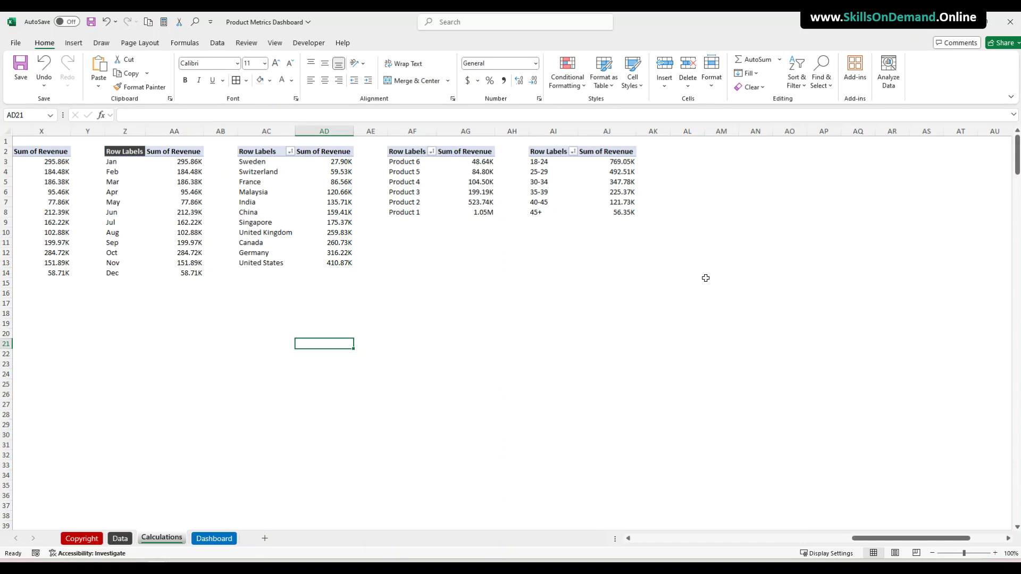
Insert a Clustered Bar chart from the age group pivot table and place it below the tables
left_click(547, 191)
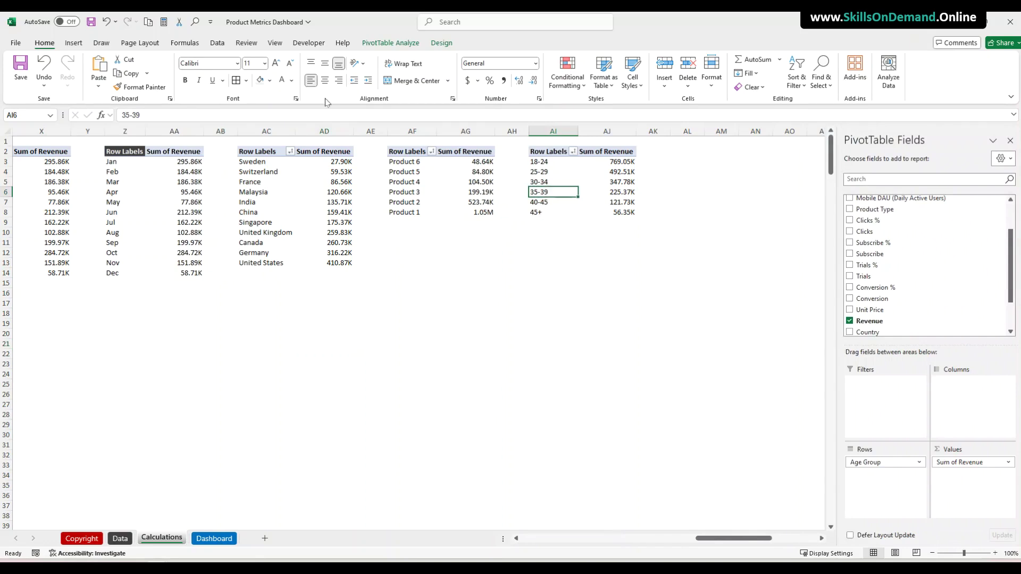
left_click(71, 43)
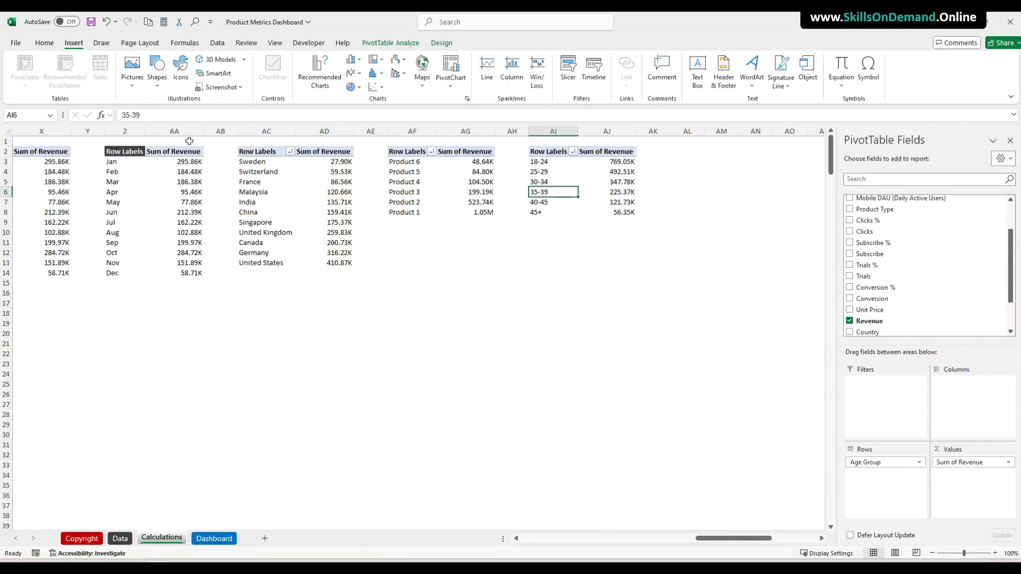
left_click(314, 74)
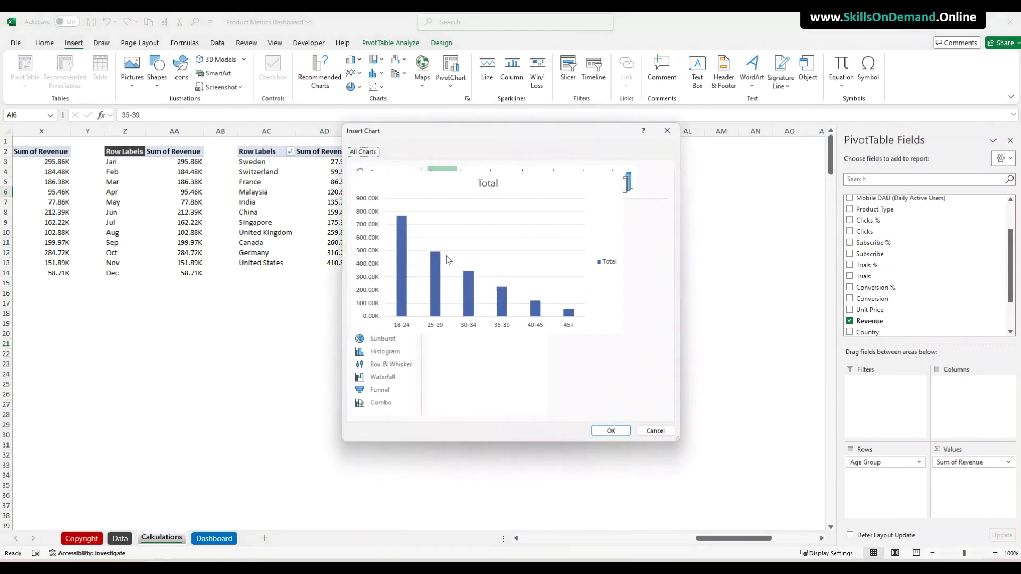
left_click(384, 237)
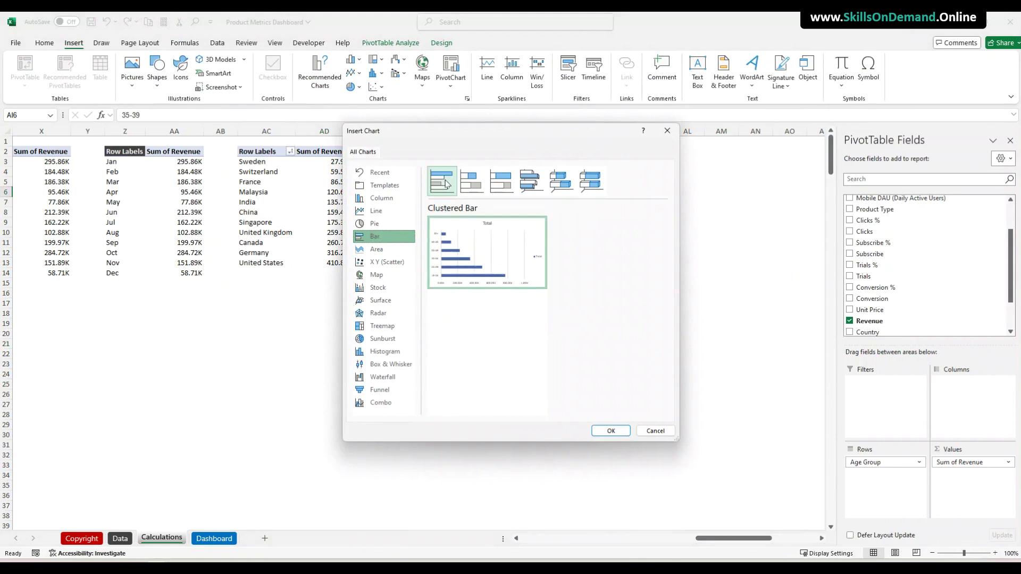
left_click(610, 431)
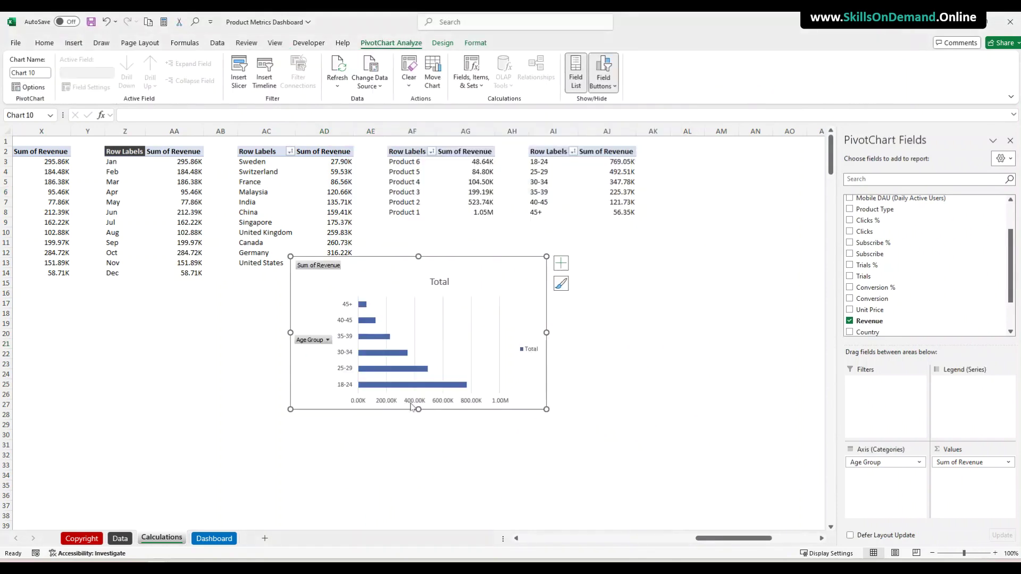
left_click_drag(366, 407, 451, 489)
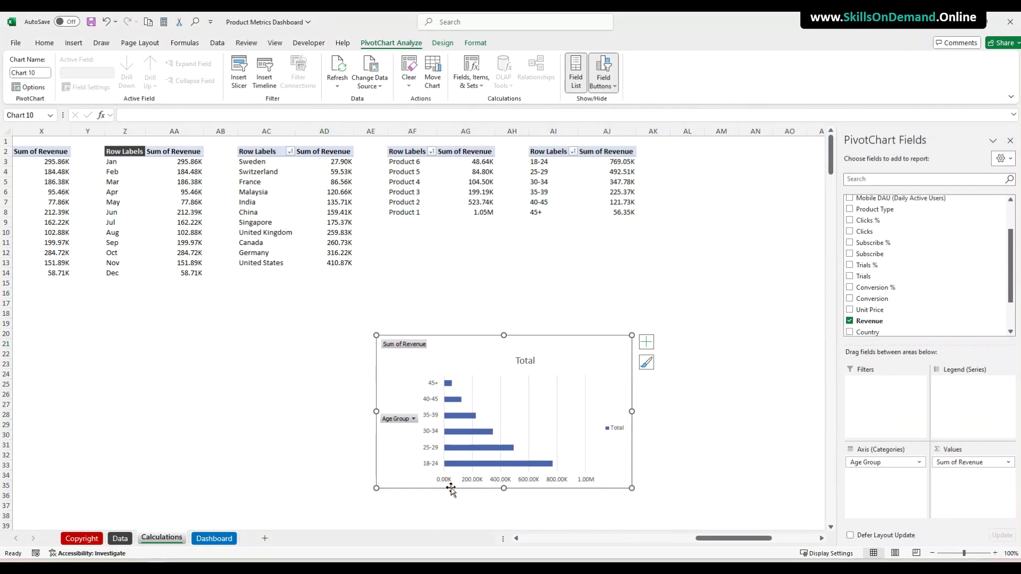
Fill the bars of the age group chart with the light blue from the recent colors
left_click(460, 418)
left_click(476, 43)
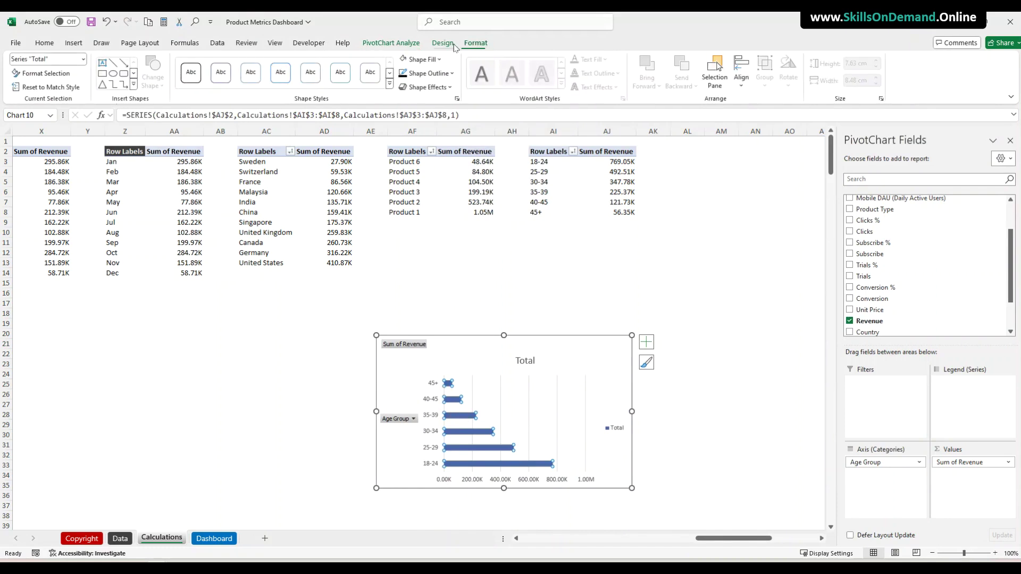
left_click(436, 60)
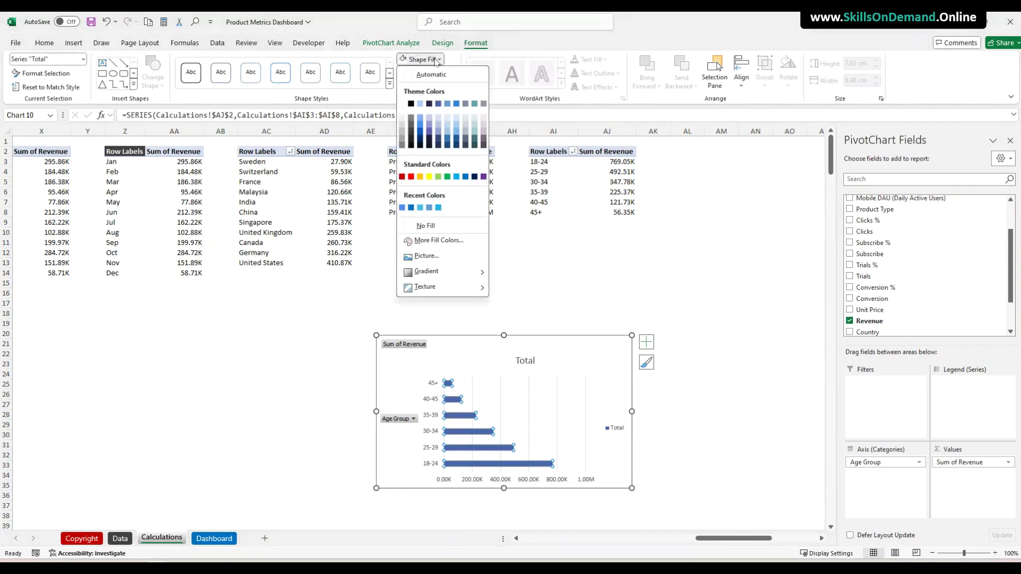
left_click(402, 207)
left_click(223, 380)
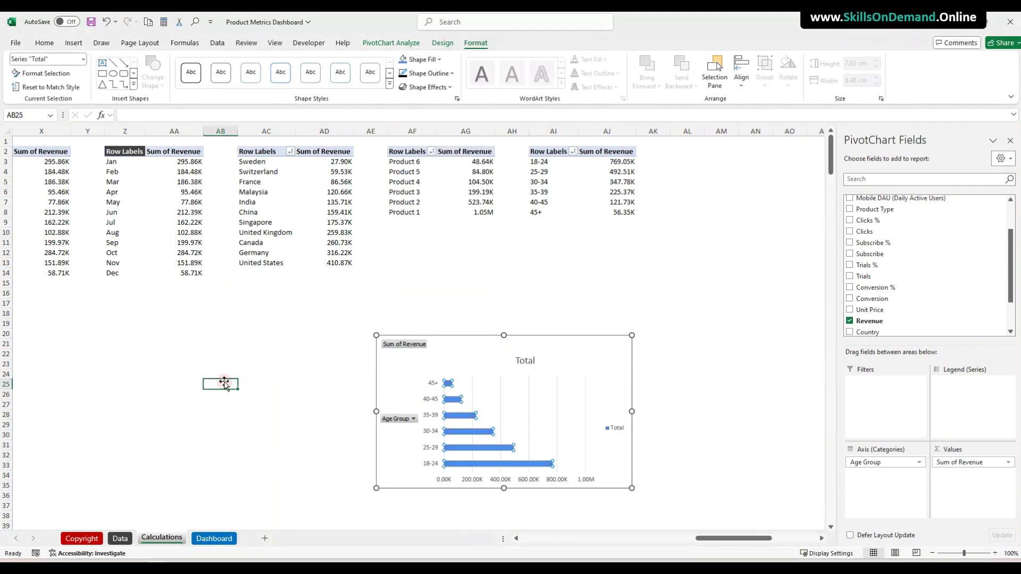
Give the age group bars a black outline with a weight of 1½ pt
left_click(468, 419)
left_click(443, 74)
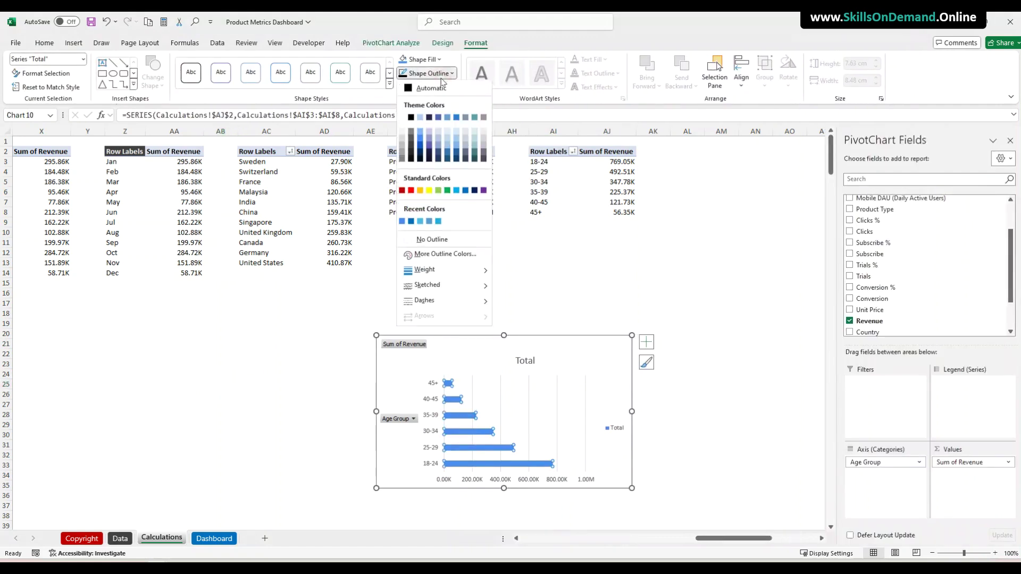
left_click(425, 73)
left_click(426, 73)
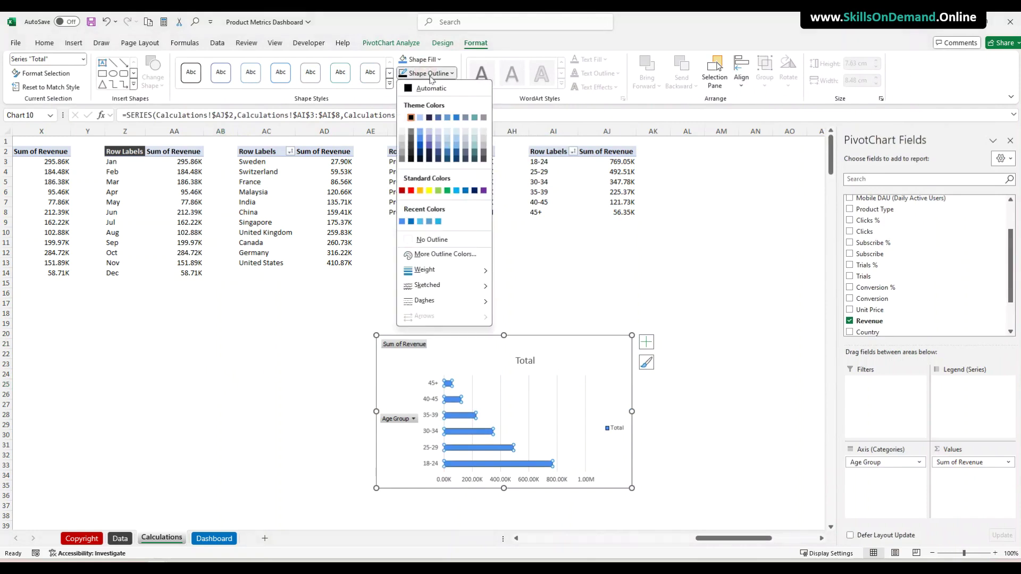
mouse_move(439, 271)
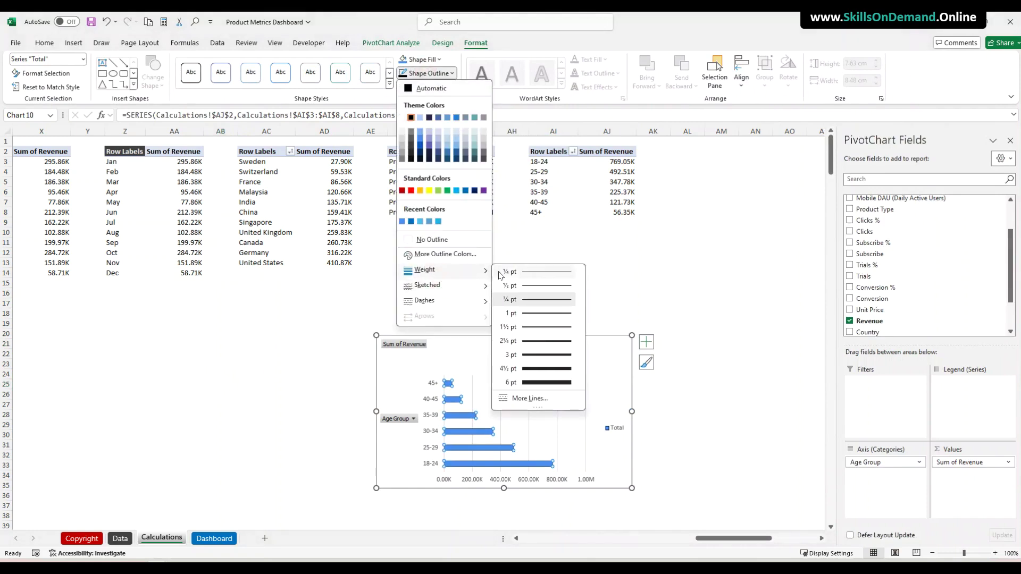
left_click(531, 327)
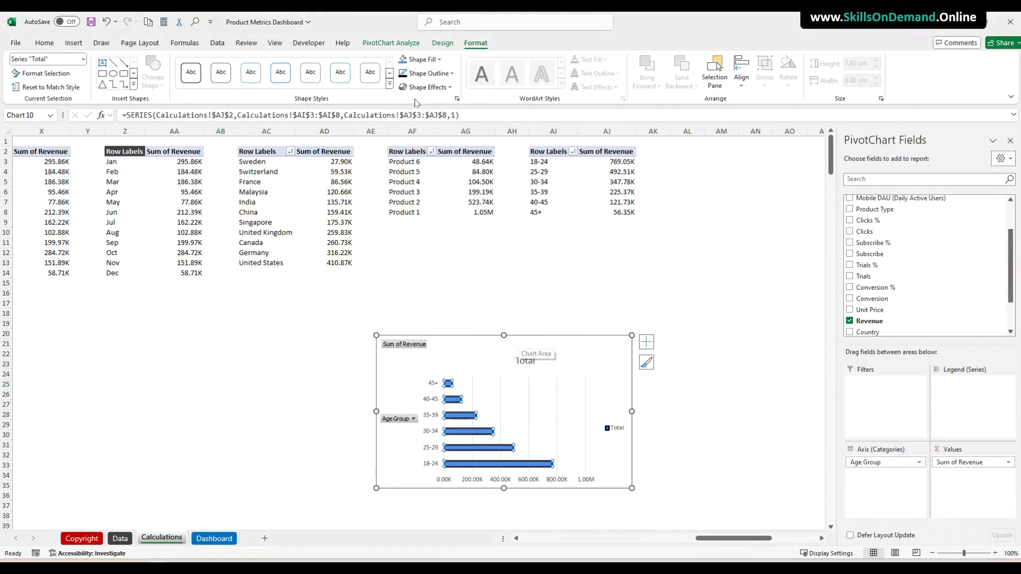
Apply an outer shadow to the age group bars and set their outline weight to 1 pt
left_click(428, 87)
mouse_move(433, 128)
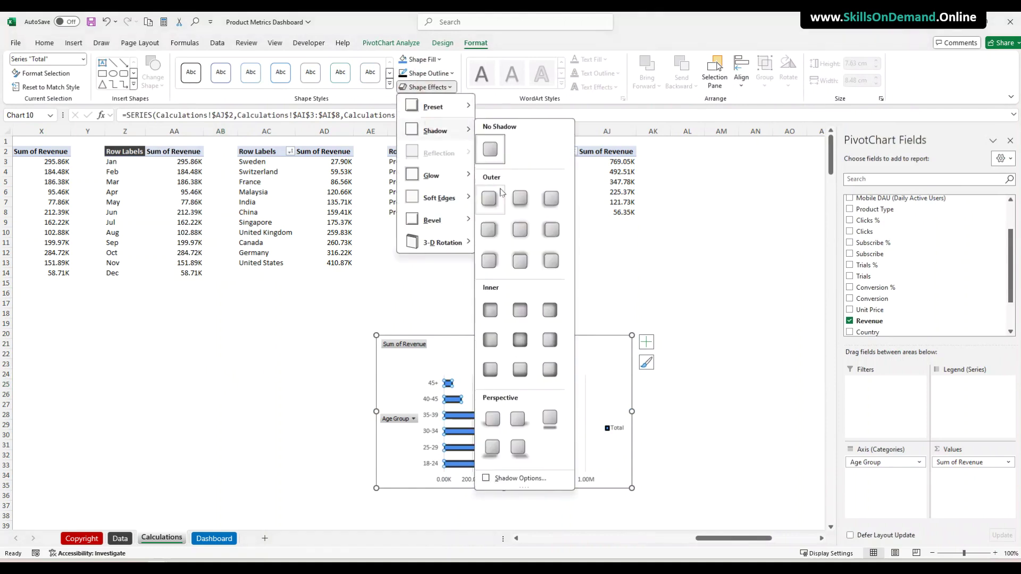
left_click(549, 228)
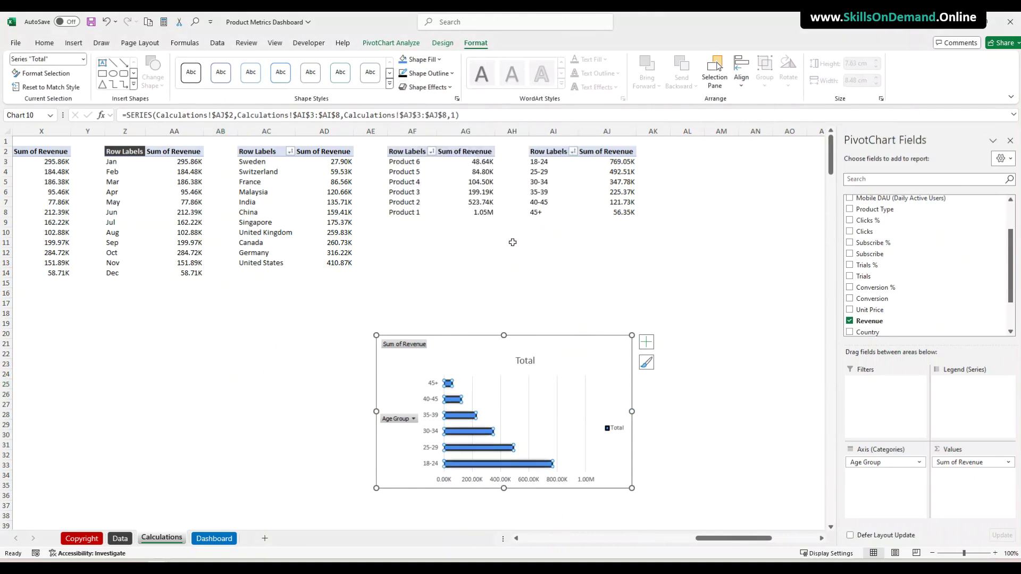
left_click(429, 73)
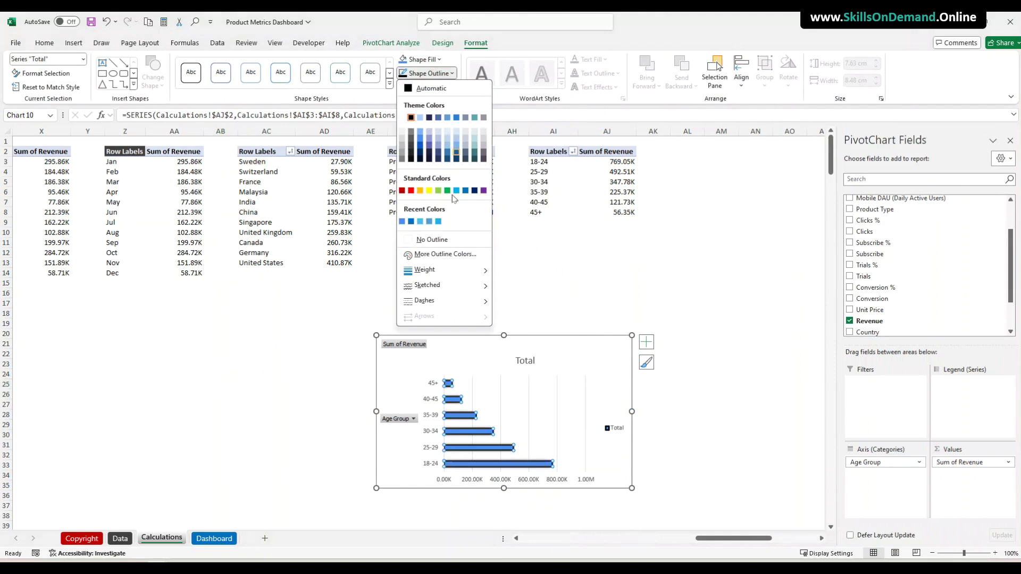
mouse_move(441, 273)
left_click(509, 316)
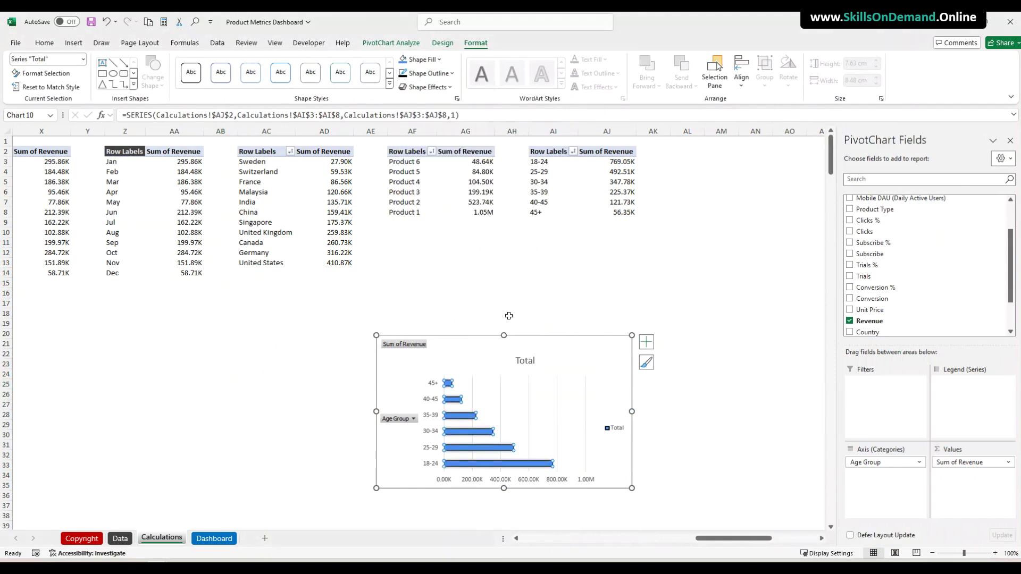
left_click(280, 346)
Remove the field buttons, legend, gridlines and horizontal value axis from the age group chart
left_click(406, 420)
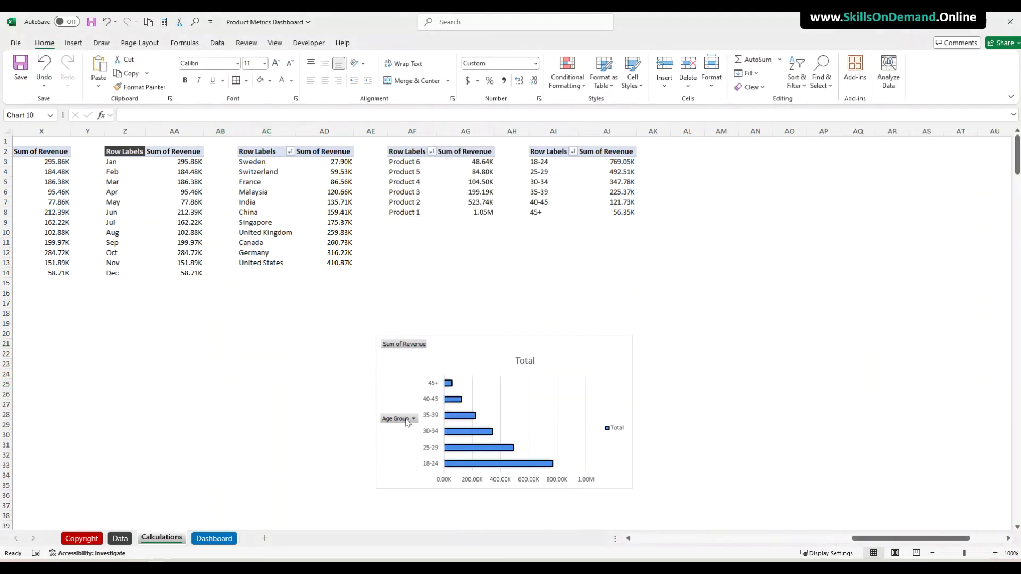
right_click(406, 419)
left_click(446, 385)
left_click(615, 425)
key("Delete")
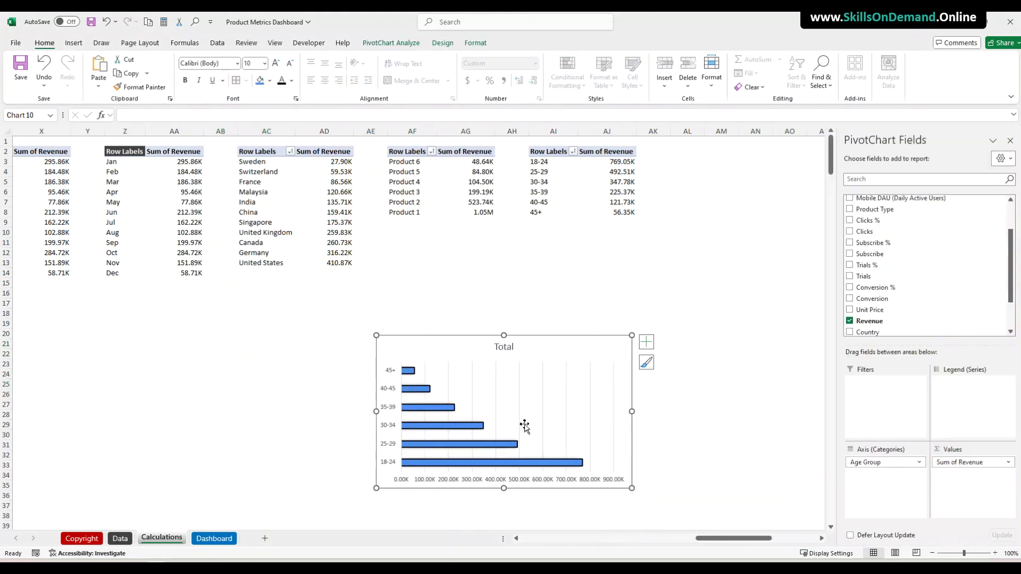
left_click(512, 481)
key("Delete")
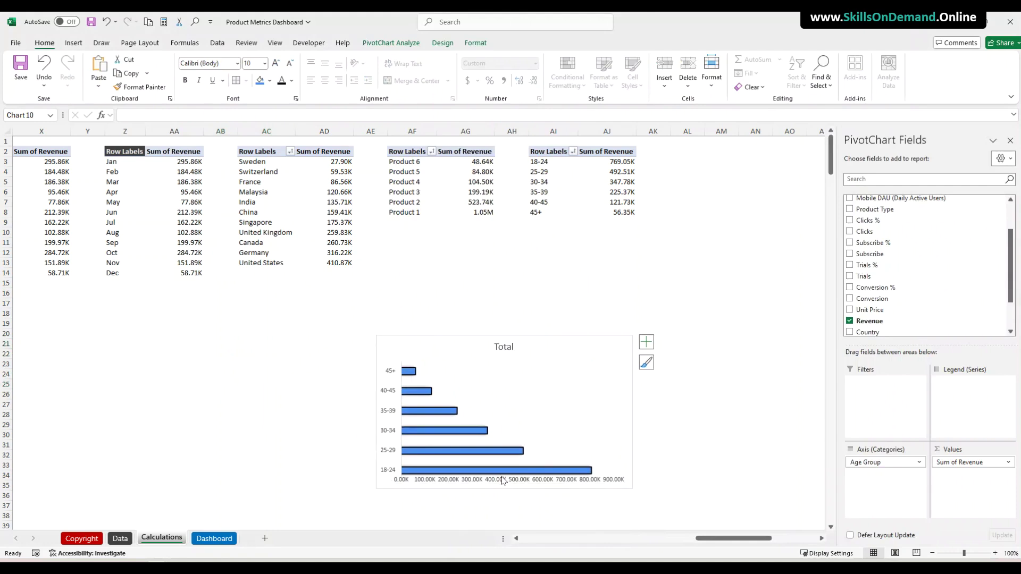
Set the age group chart area to no fill and give the vertical category axis a black line
left_click(475, 43)
left_click(436, 60)
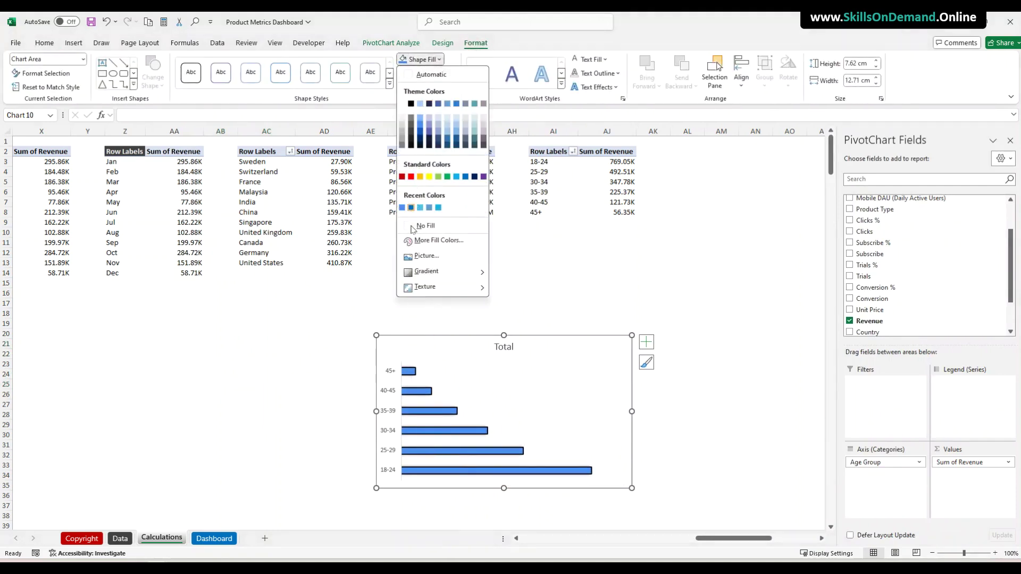
left_click(419, 226)
left_click(273, 379)
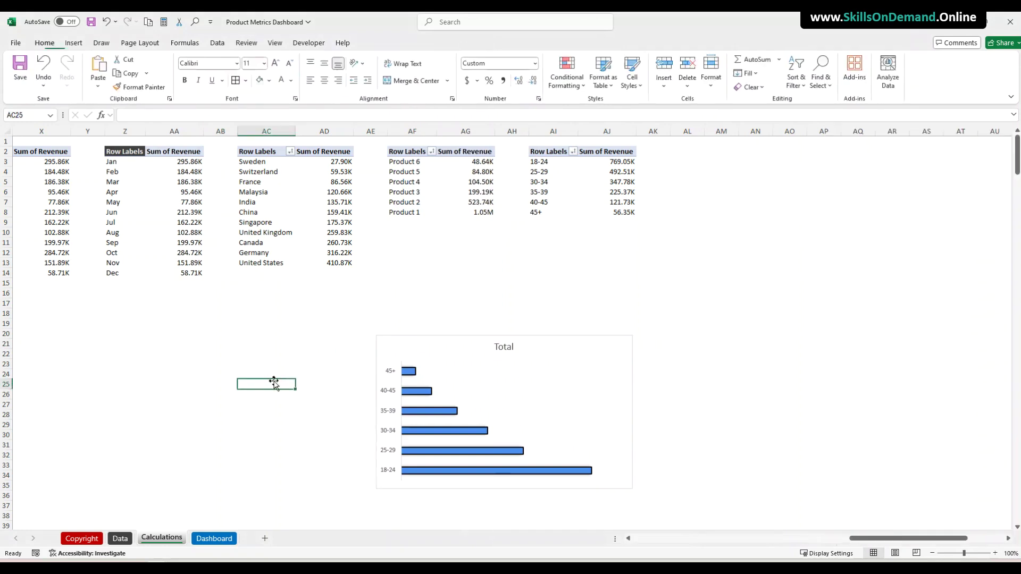
left_click(394, 384)
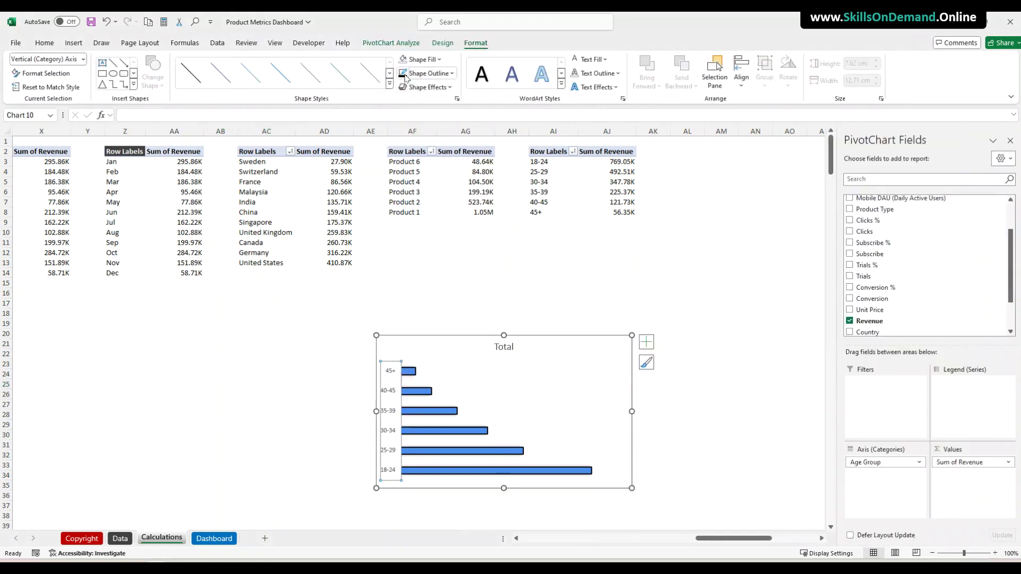
left_click(229, 427)
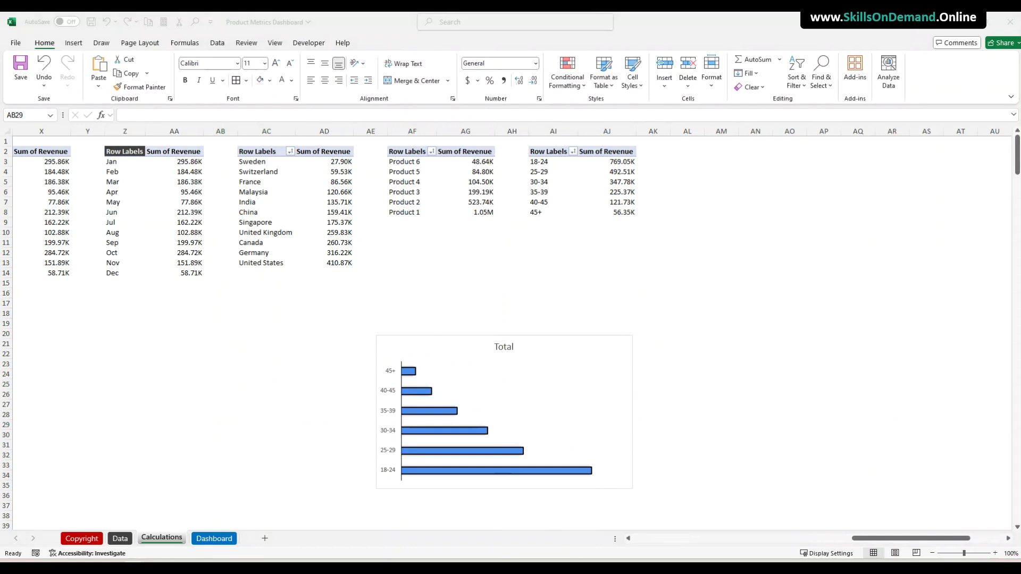
Change the age group chart's title to "Sales - By Age Group"
left_click(495, 348)
left_click(505, 347)
type("Sales - By Age")
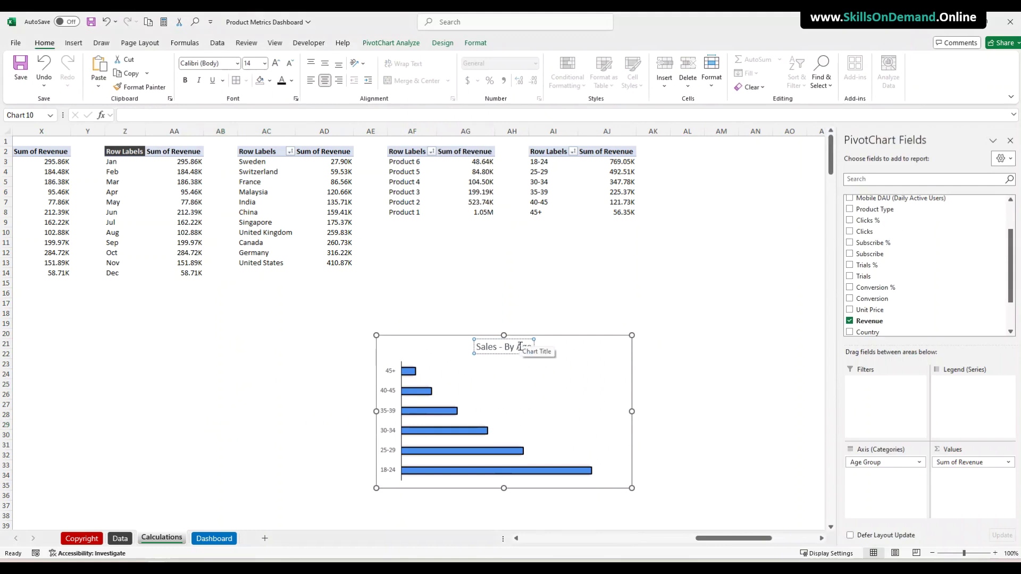
type(" Group")
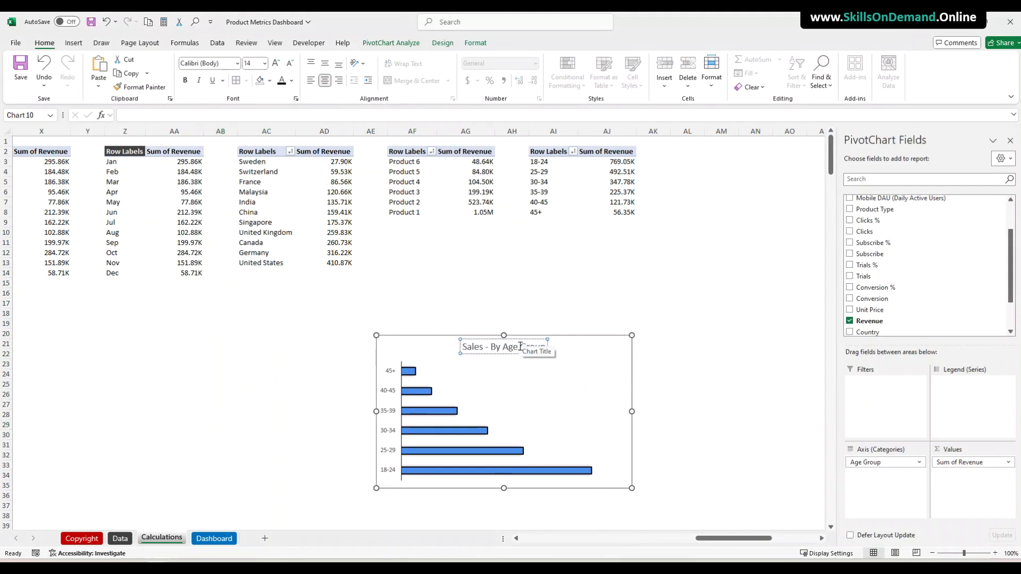
Format the age group chart's title as smaller, bold, black text and make its category axis labels black
key("Escape")
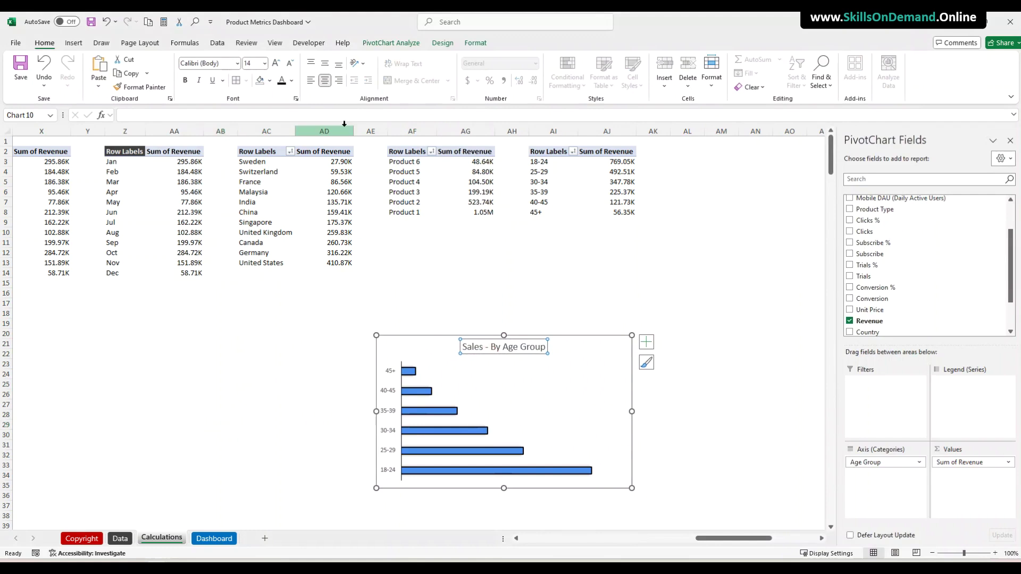
left_click(291, 63)
left_click(185, 79)
left_click(286, 372)
left_click(394, 373)
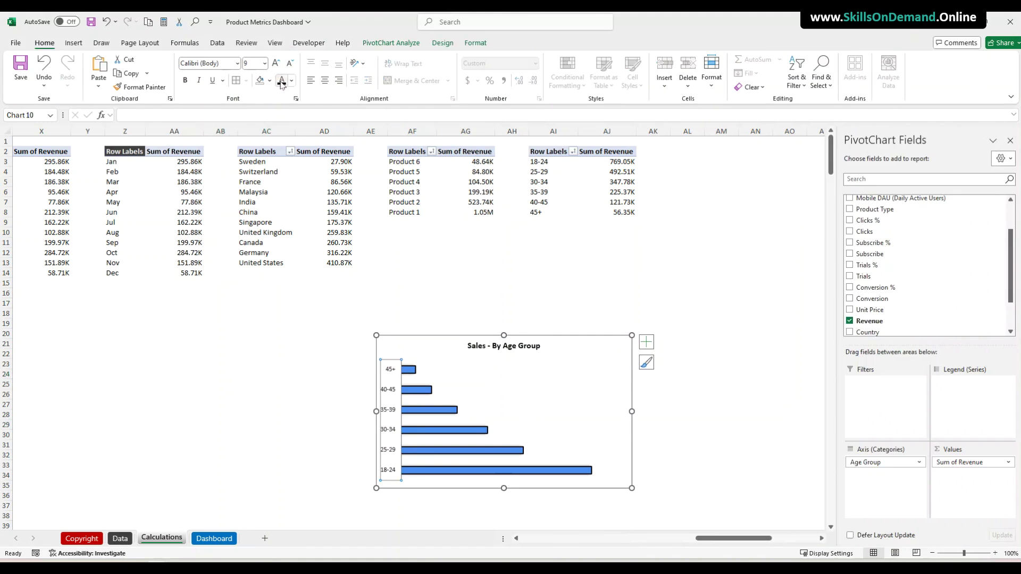
left_click(279, 391)
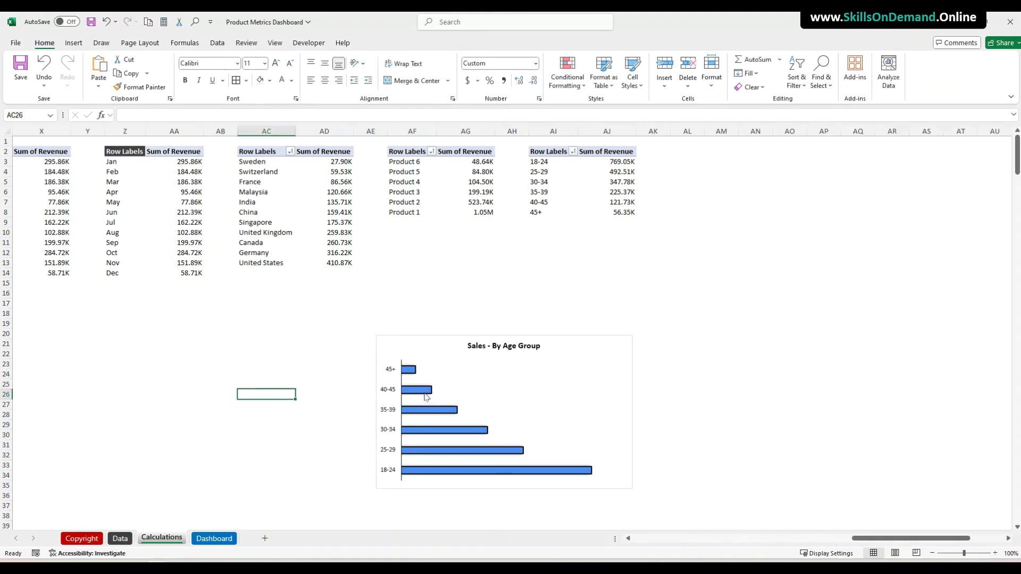
Add data labels to the bars of the age group chart
right_click(433, 392)
left_click(467, 512)
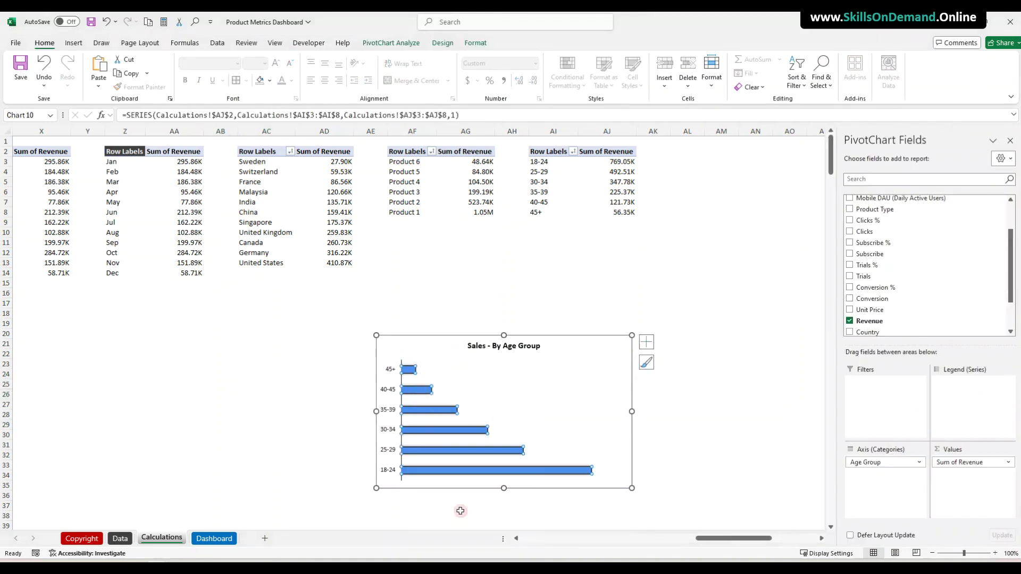
left_click(347, 429)
Set the gap width of the age group bars to 50%
right_click(450, 412)
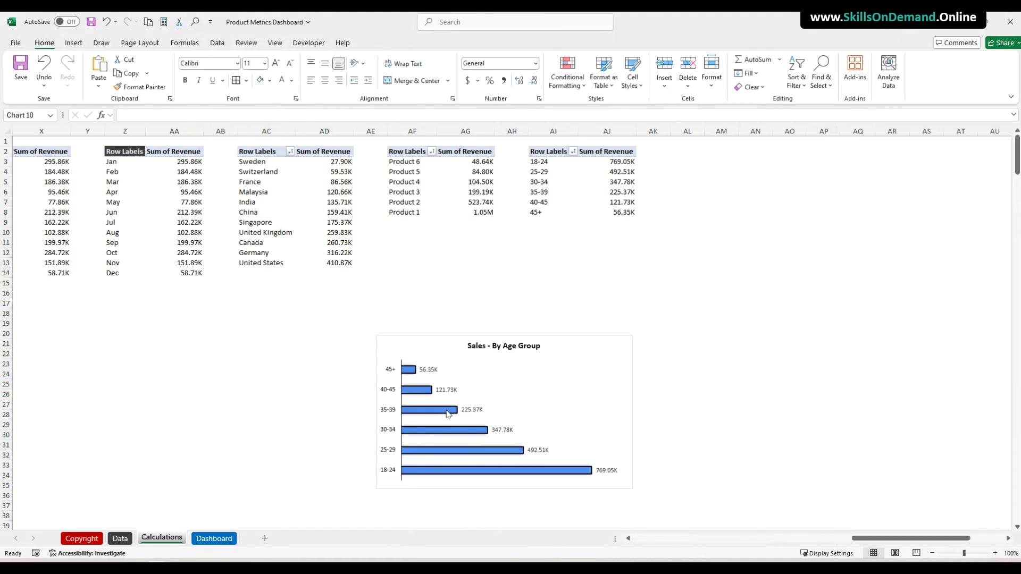
left_click(480, 401)
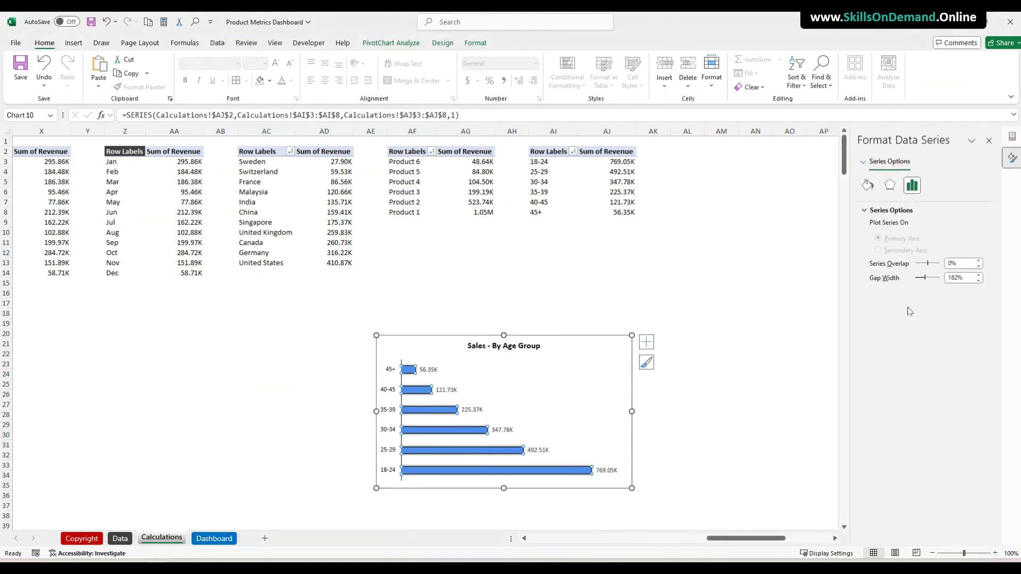
double_click(962, 277)
type("50")
key("Return")
left_click(292, 455)
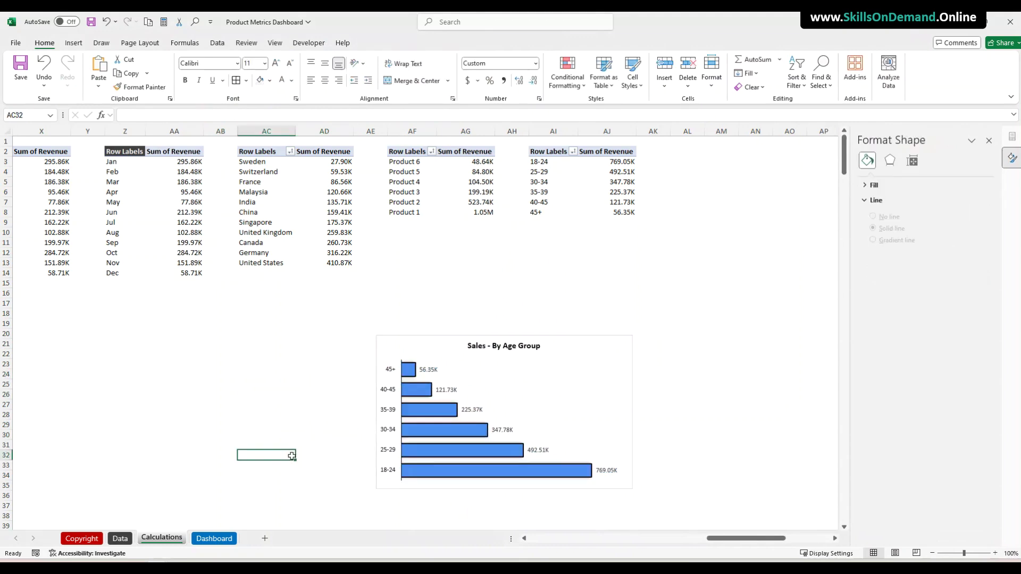
Copy the age group chart onto the Dashboard sheet and place it beneath the Sales - By Country chart
left_click(423, 336)
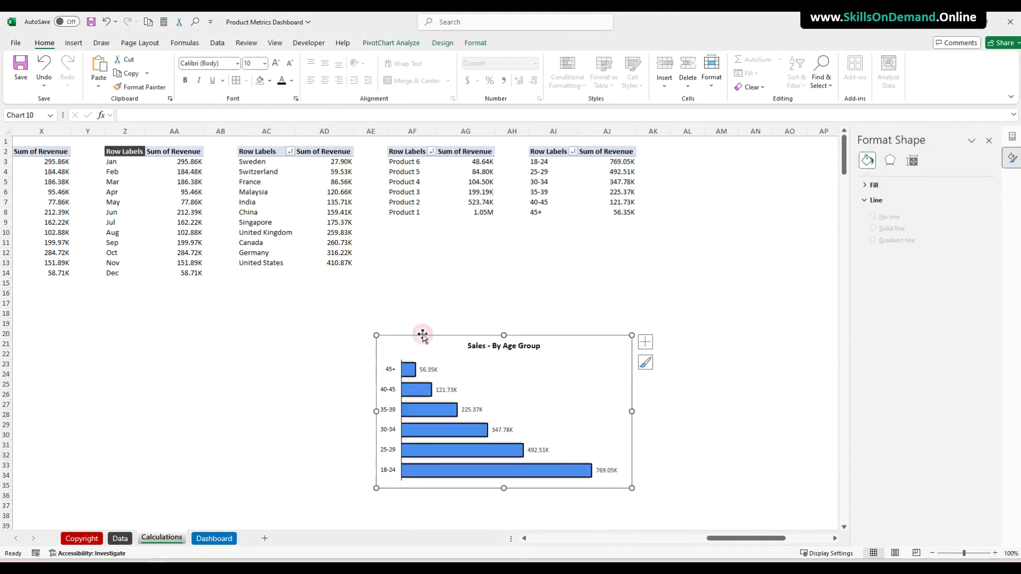
left_click(214, 539)
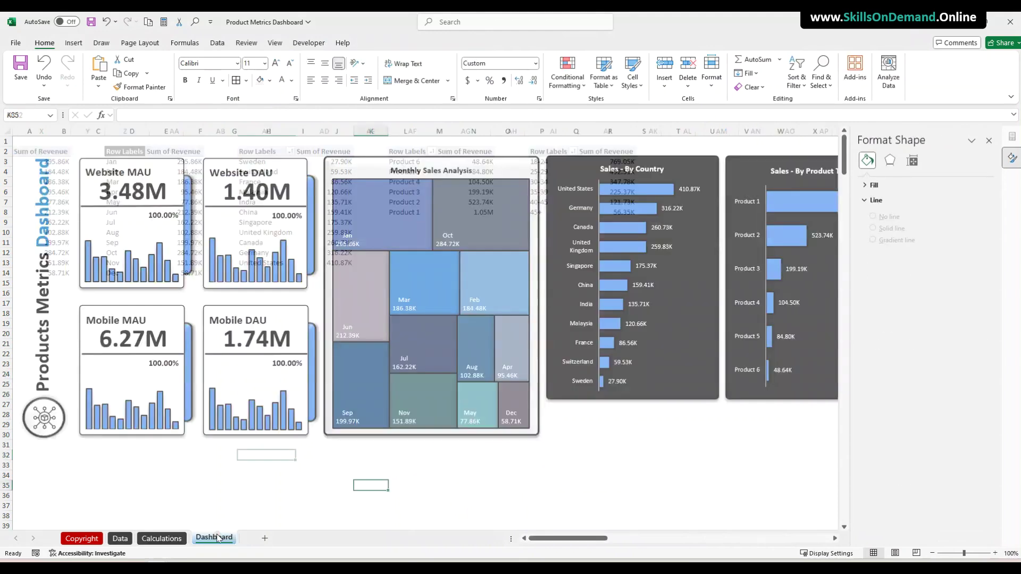
left_click(373, 474)
key("ctrl+v")
left_click_drag(419, 471, 615, 417)
scroll(392, 471, "down", 4)
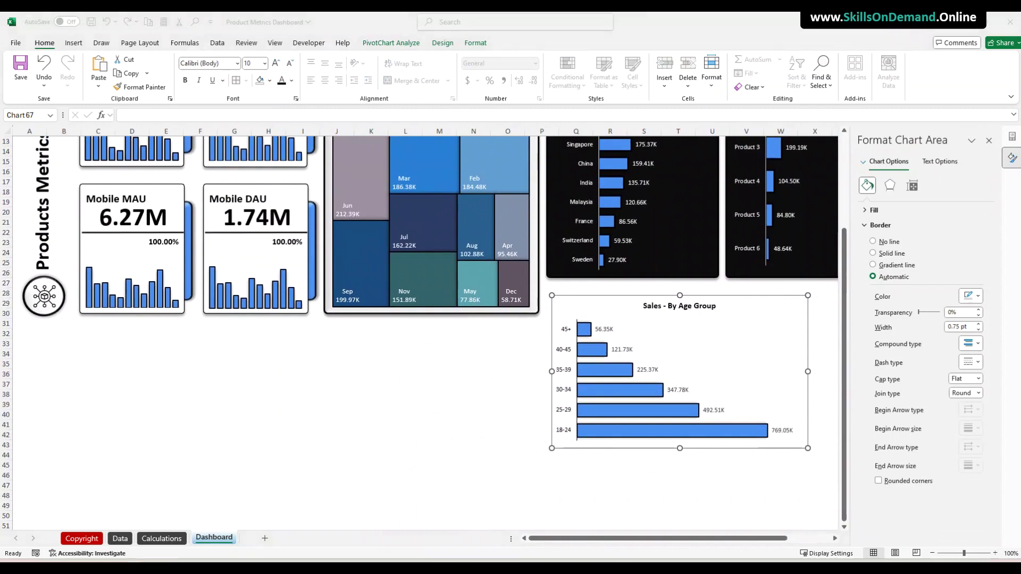
Narrow the age group chart to fit within the country panel's width and make it taller, down to about row 47
left_click_drag(809, 373, 715, 374)
left_click_drag(632, 295, 628, 292)
left_click_drag(551, 371, 556, 369)
left_click_drag(715, 371, 713, 370)
left_click_drag(641, 449, 634, 494)
left_click(621, 472)
left_click(622, 444)
left_click(508, 467)
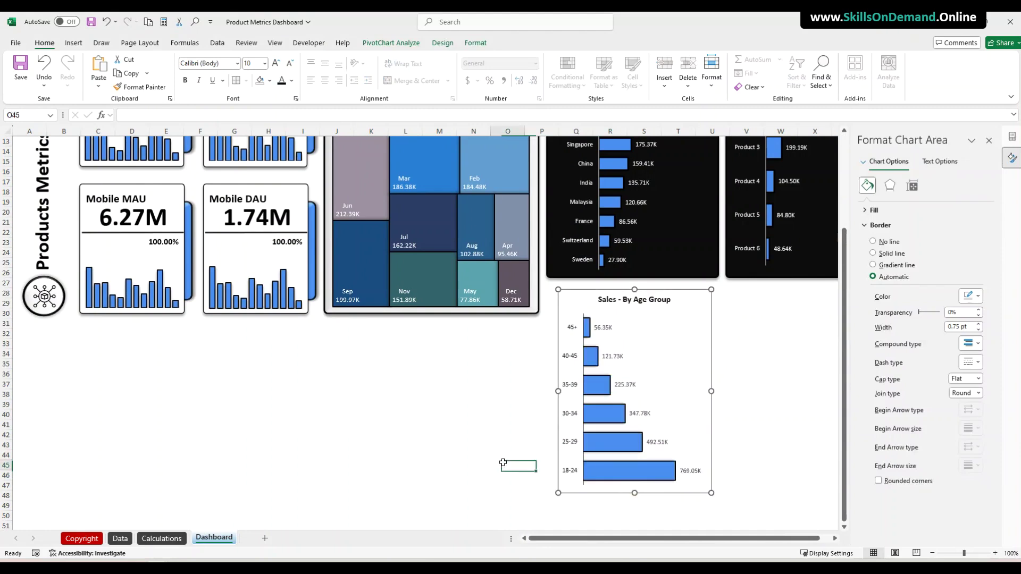
Shorten the age group chart slightly at its upper and lower edges while viewing the dashboard in full-screen mode
scroll(479, 458, "up", 4)
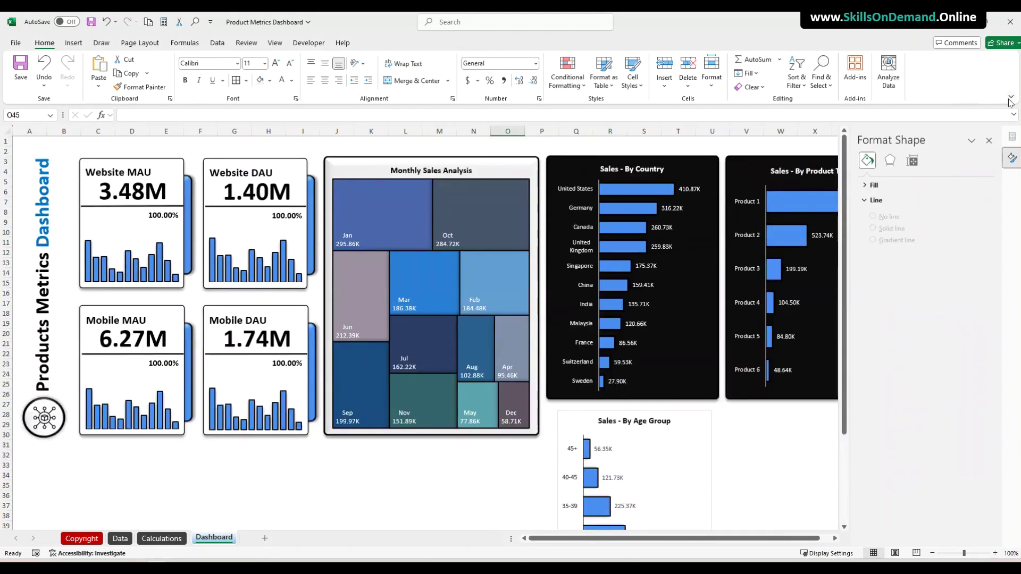
left_click(1010, 97)
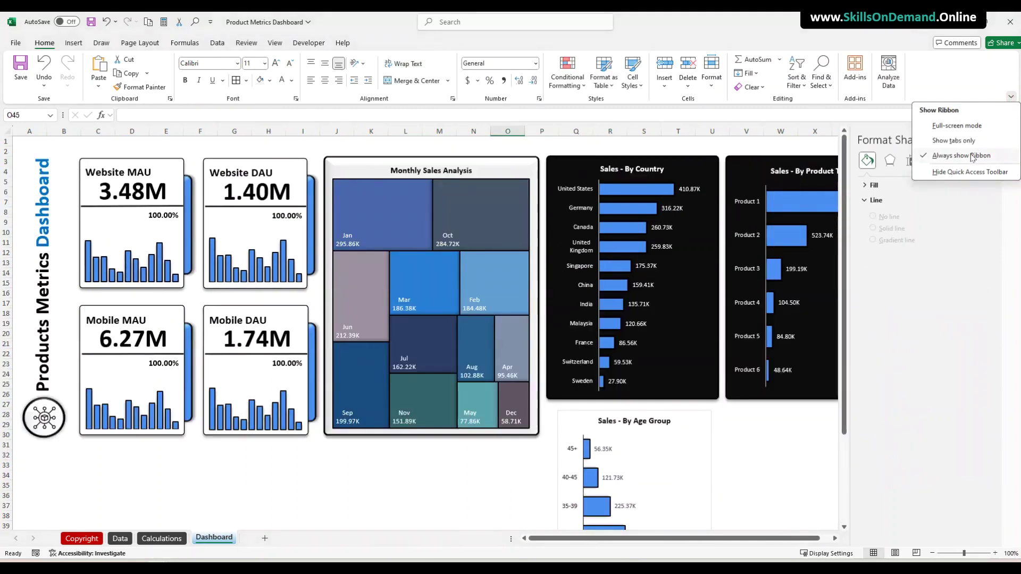
left_click(957, 126)
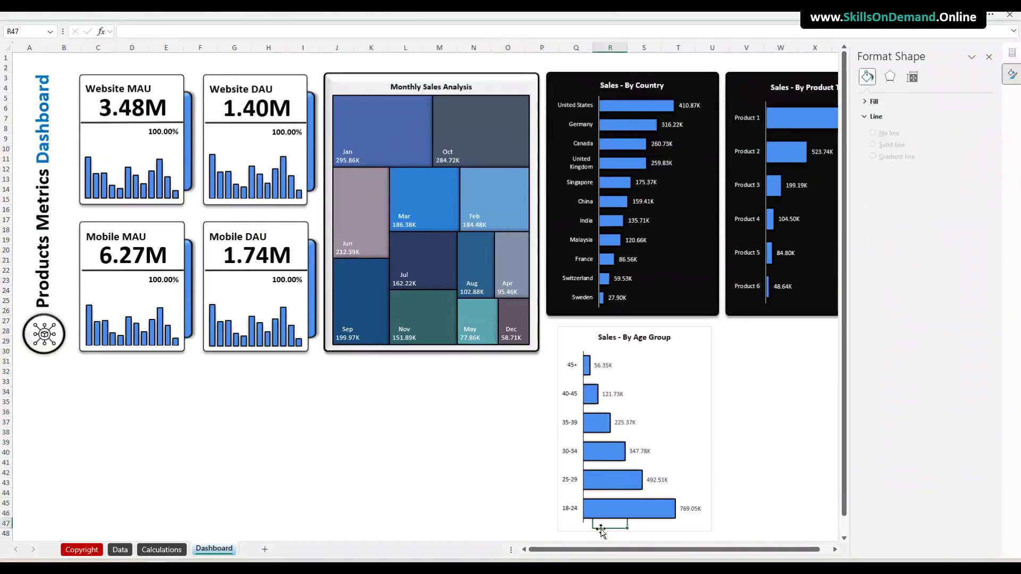
left_click(638, 527)
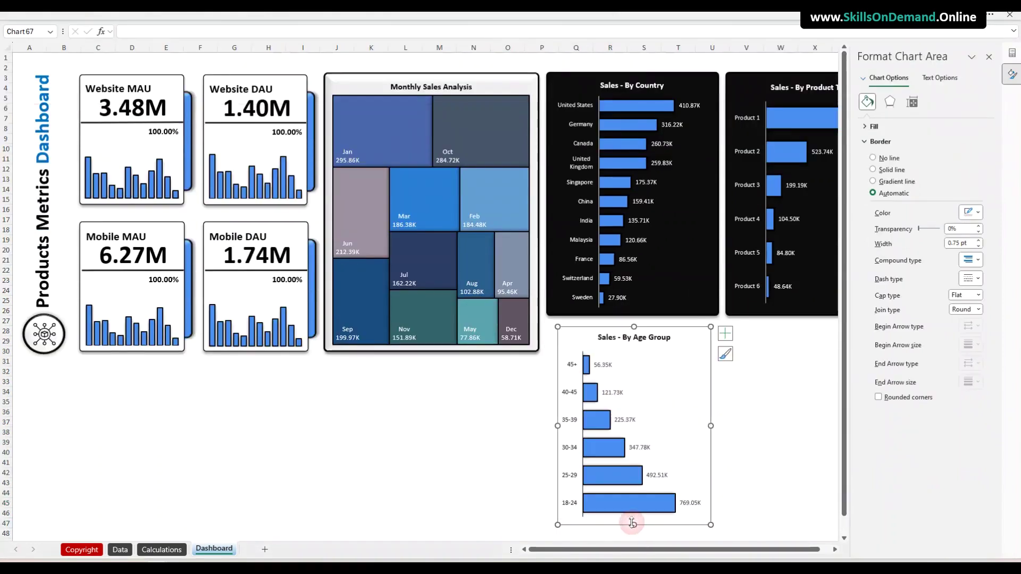
left_click(746, 452)
left_click(634, 334)
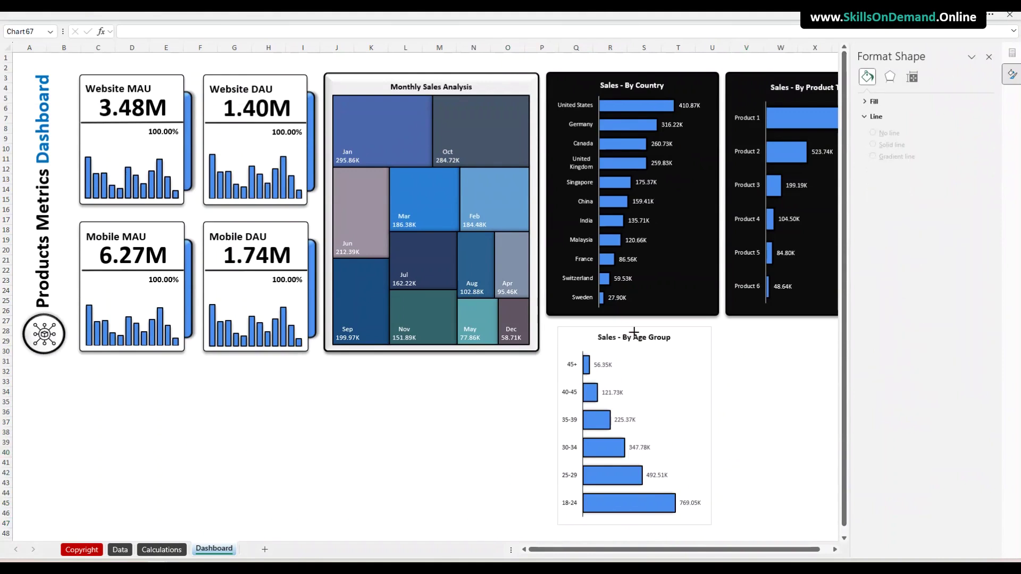
left_click_drag(634, 327, 633, 331)
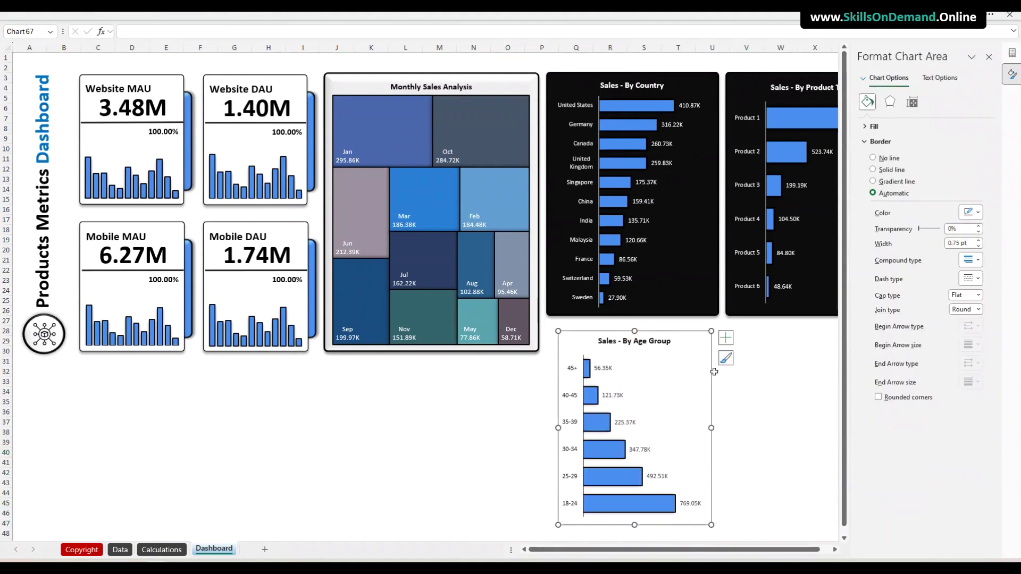
left_click(739, 384)
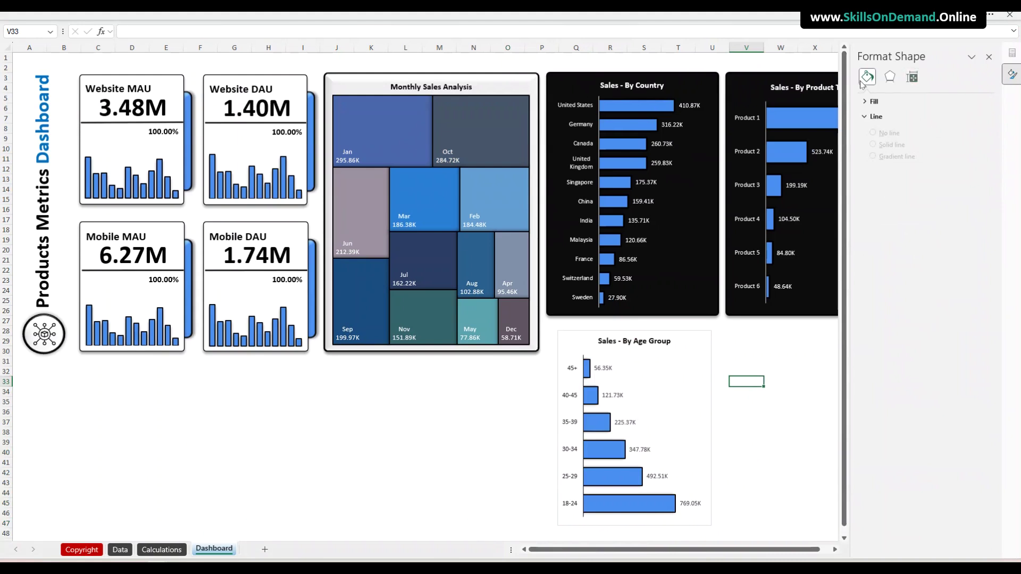
Close the formatting pane and review the whole dashboard layout in full-screen mode
left_click(987, 59)
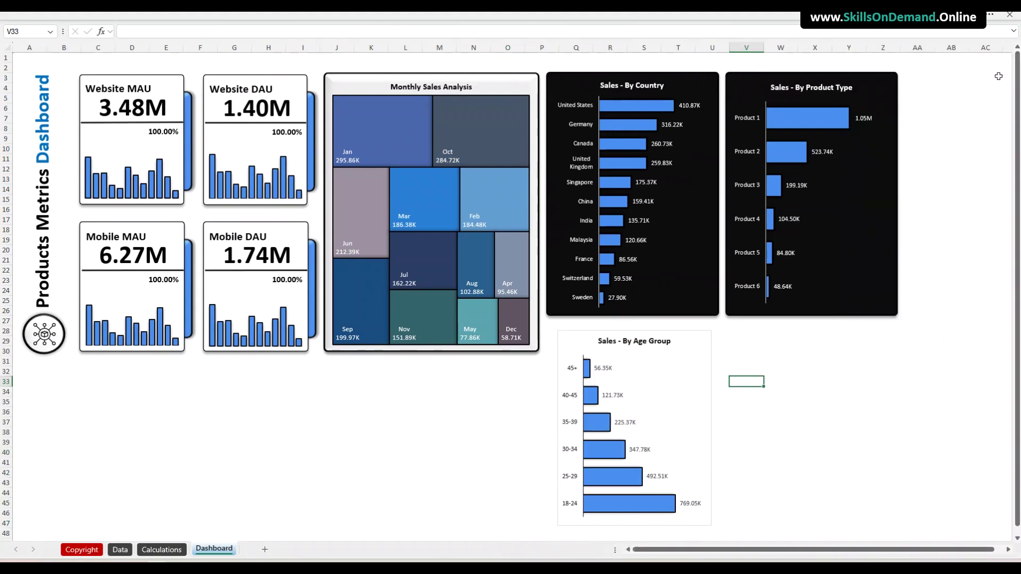
left_click(990, 17)
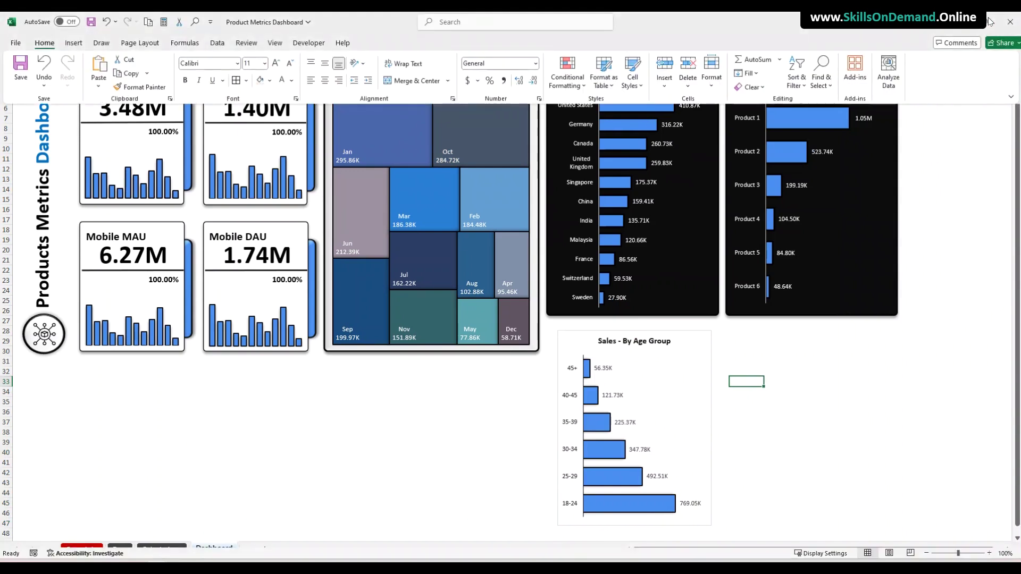
left_click(1010, 96)
left_click(974, 154)
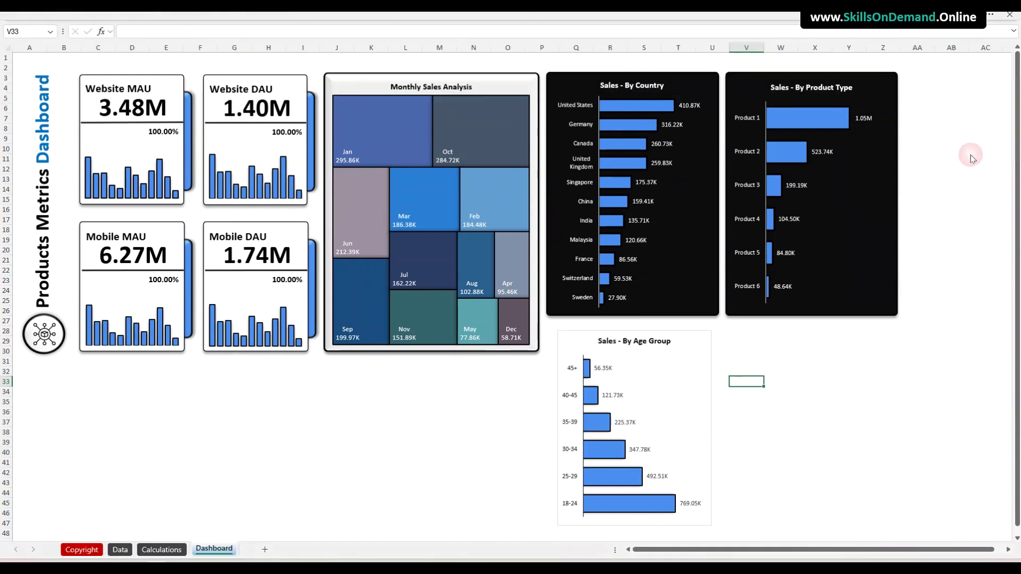
left_click(837, 441)
scroll(838, 440, "down", 3)
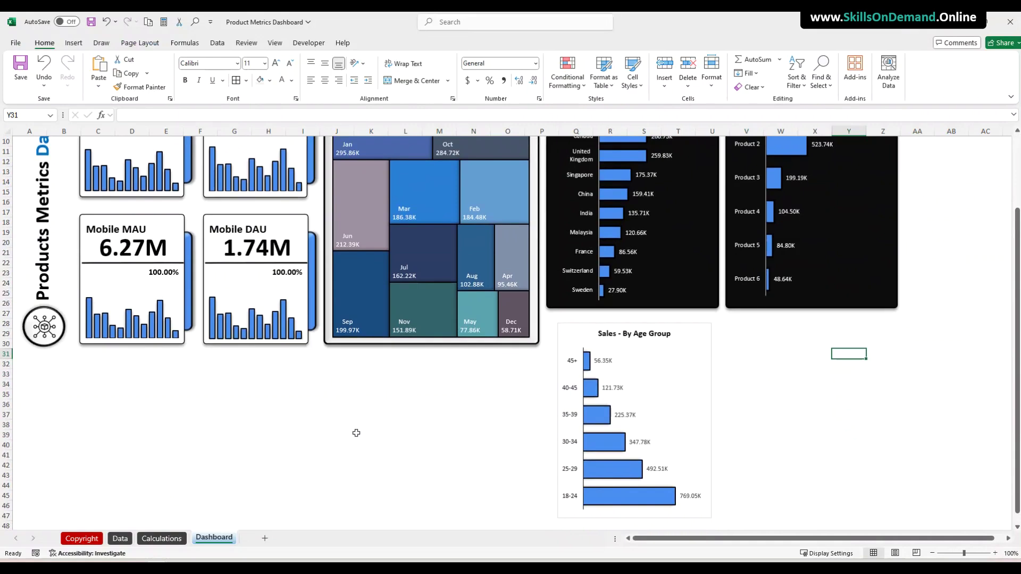
left_click(431, 347)
left_click(433, 346)
left_click(561, 310)
left_click(562, 311)
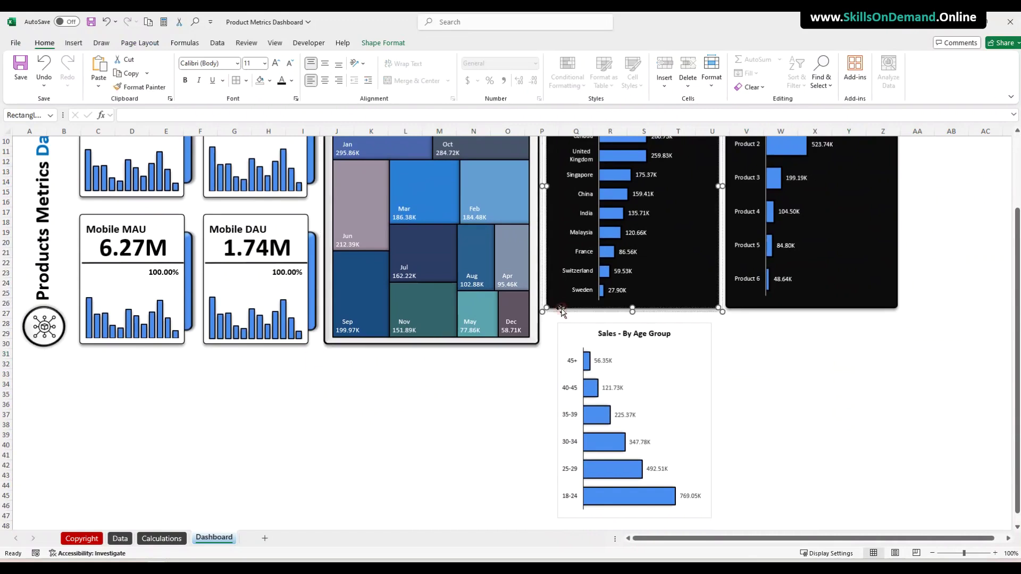
left_click(883, 449)
key("ctrl+v")
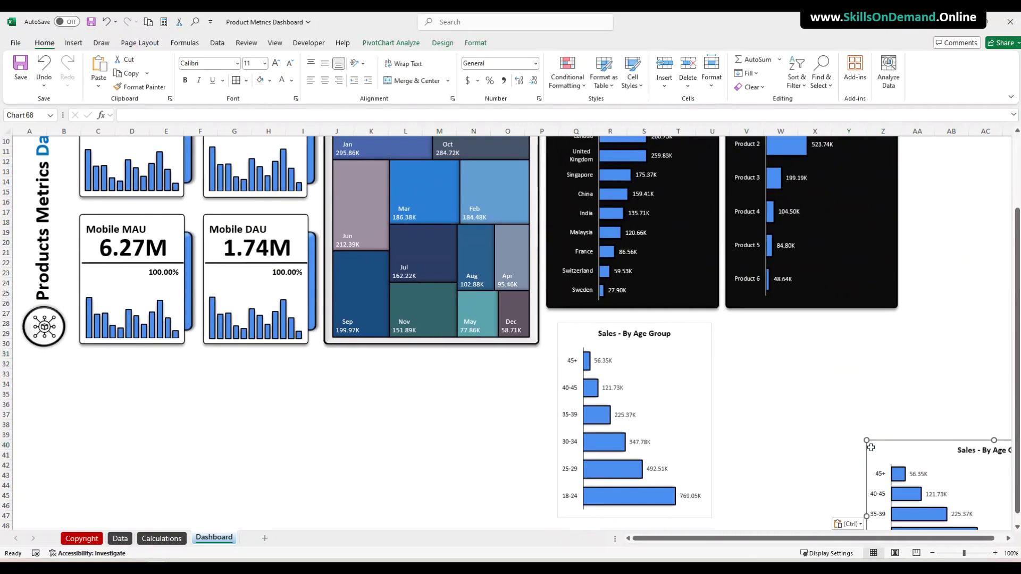
left_click(1009, 141)
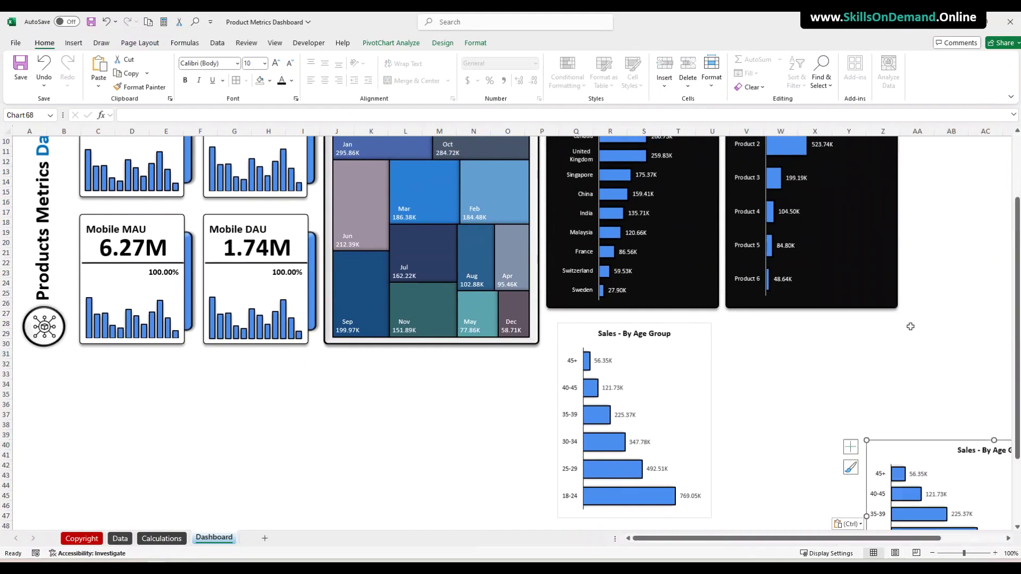
key("Delete")
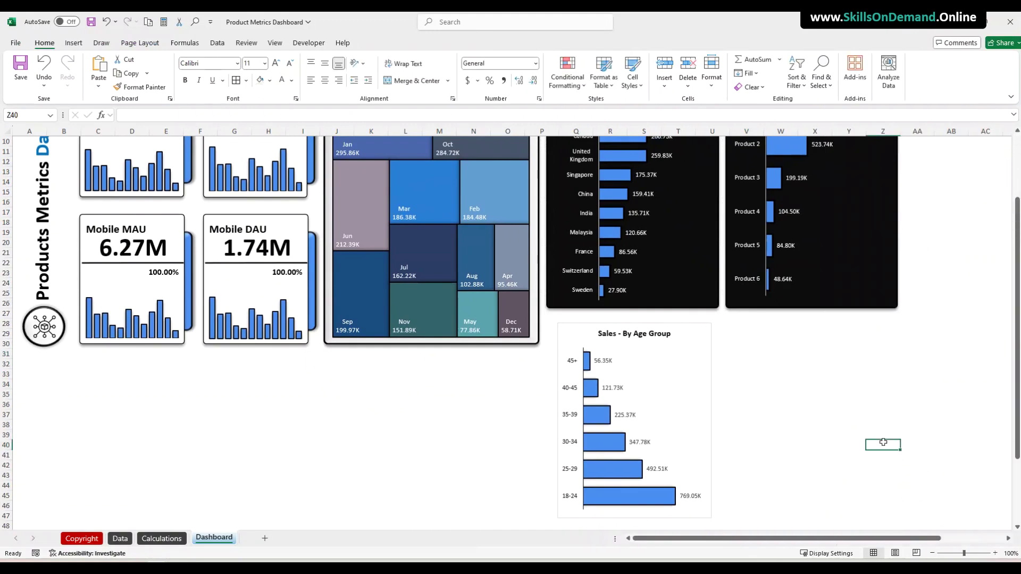
left_click(714, 311)
left_click(715, 311)
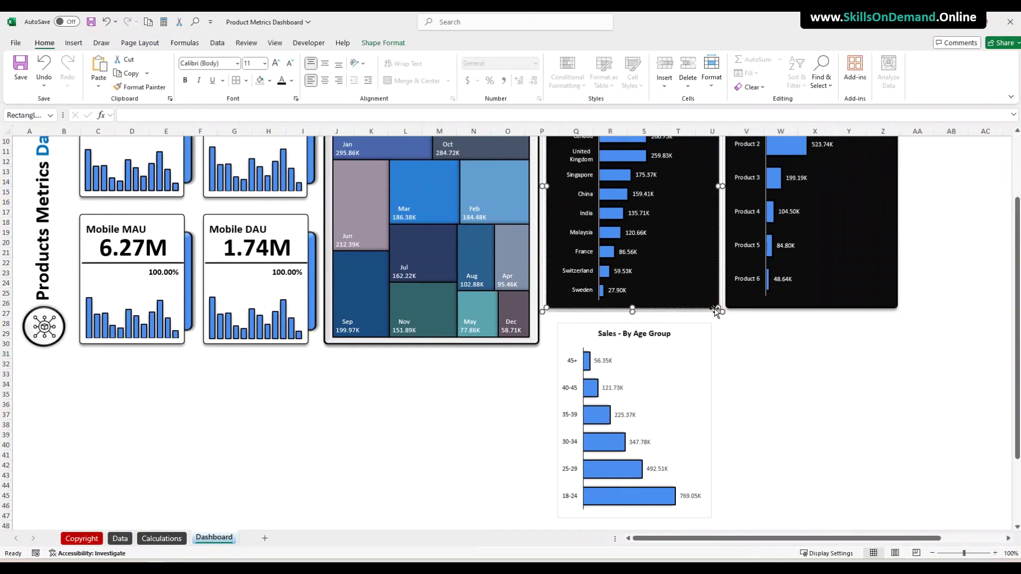
left_click(769, 352)
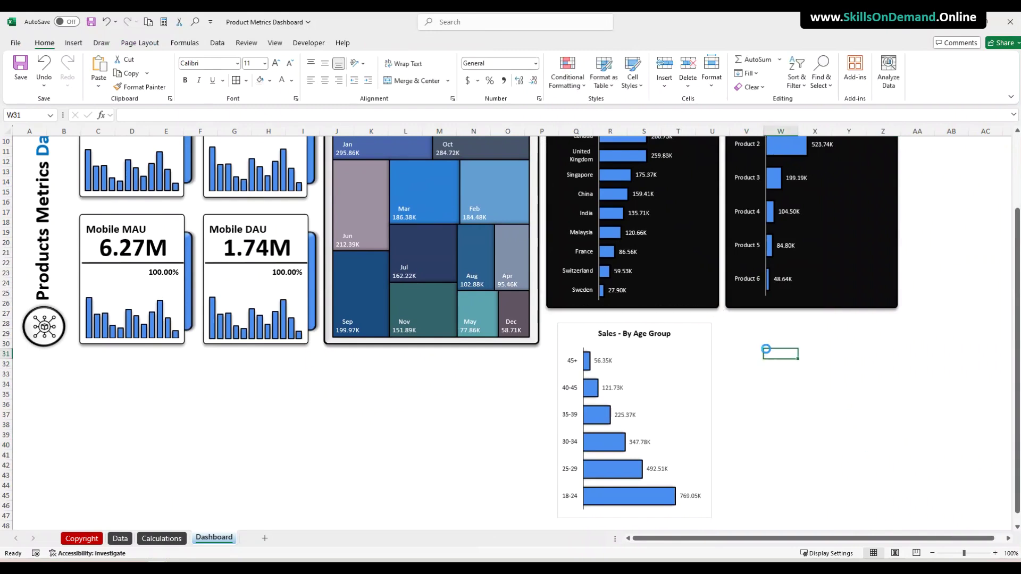
key("ctrl+v")
left_click(777, 355)
left_click(784, 349)
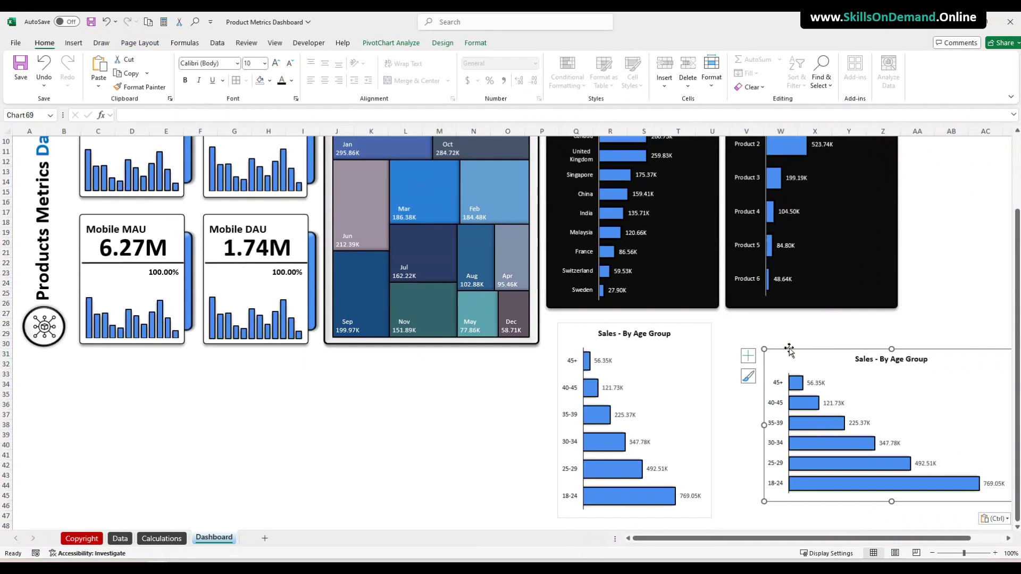
key("Delete")
Copy the black background rectangle of the product type chart and place the copy over the age group chart, beneath the country panel
left_click(802, 298)
left_click(824, 263)
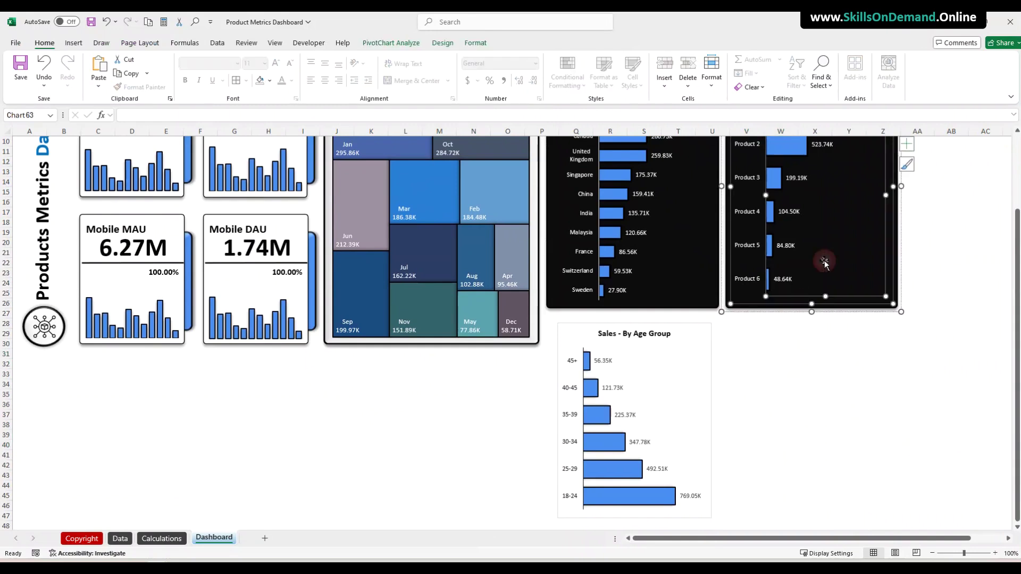
left_click(849, 311)
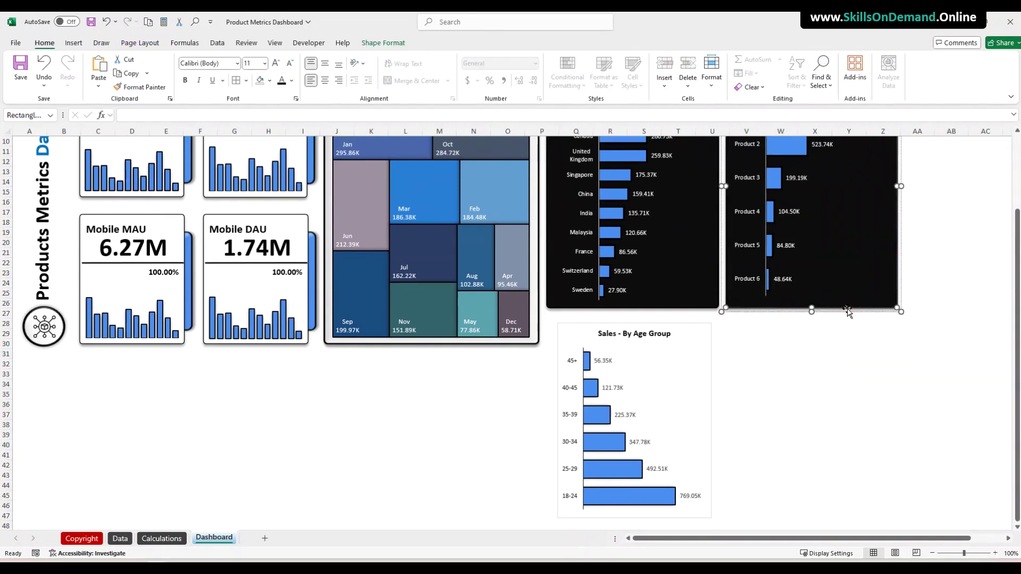
key("ctrl+c")
left_click(800, 356)
key("ctrl+v")
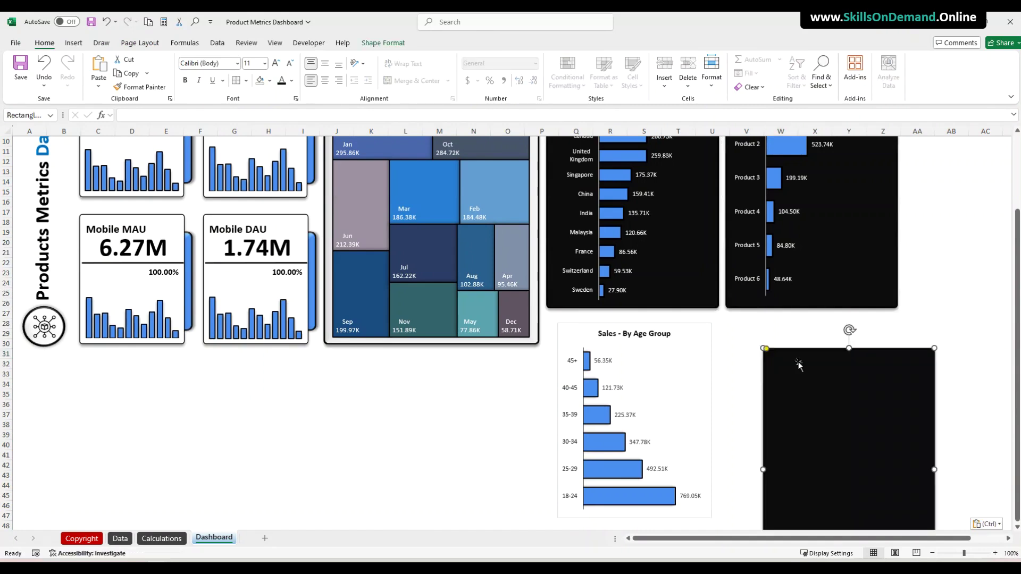
left_click_drag(824, 382, 608, 346)
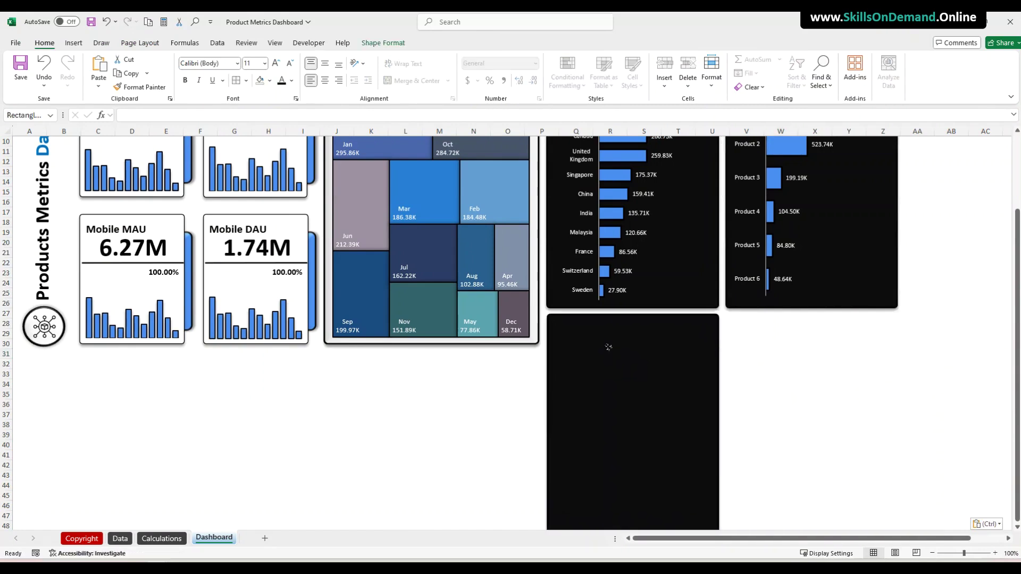
Send the copied black rectangle behind the age group chart and change its fill to white
scroll(770, 402, "down", 3)
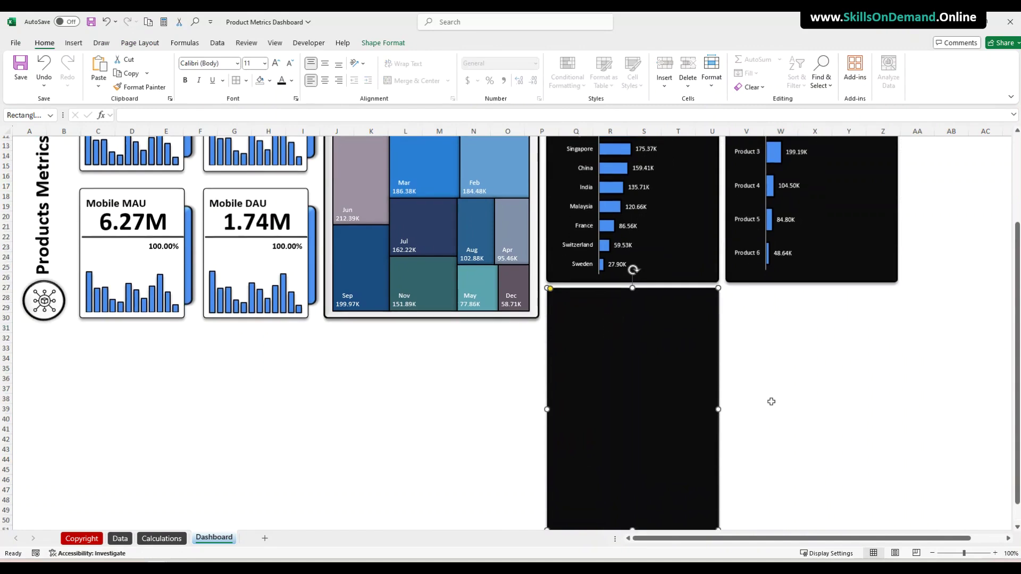
right_click(612, 383)
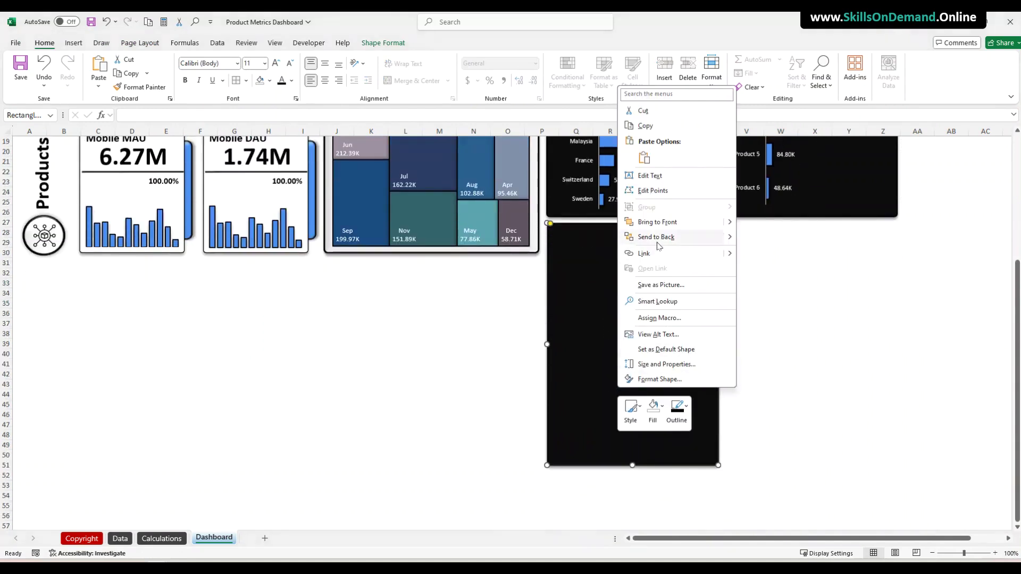
left_click(658, 237)
left_click(792, 313)
left_click(624, 447)
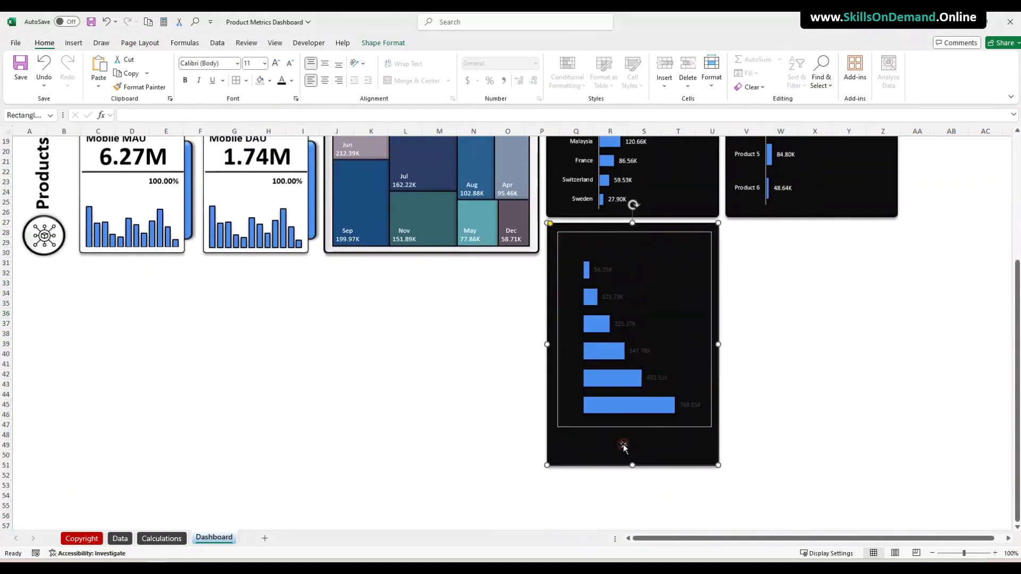
left_click(270, 80)
left_click(259, 125)
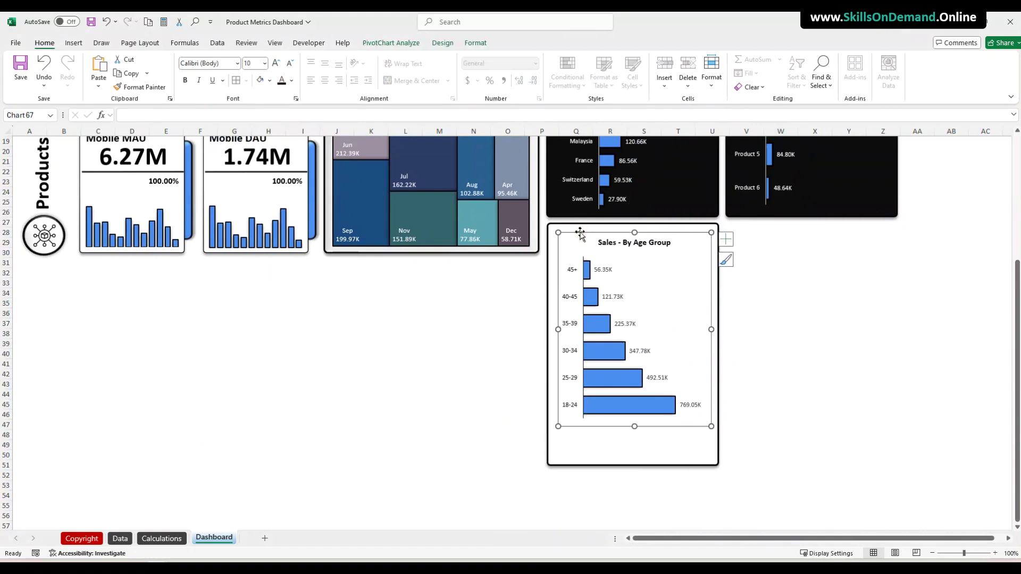
Raise the age group chart's upper edge slightly and lower the white panel's upper edge a little
left_click(633, 229)
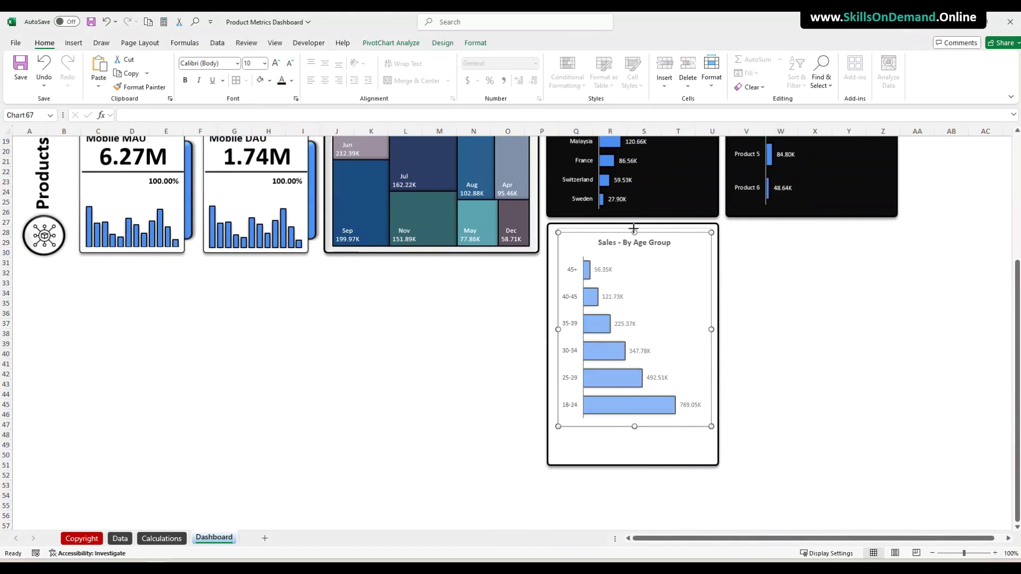
left_click(596, 224)
left_click_drag(633, 226, 633, 227)
left_click(507, 322)
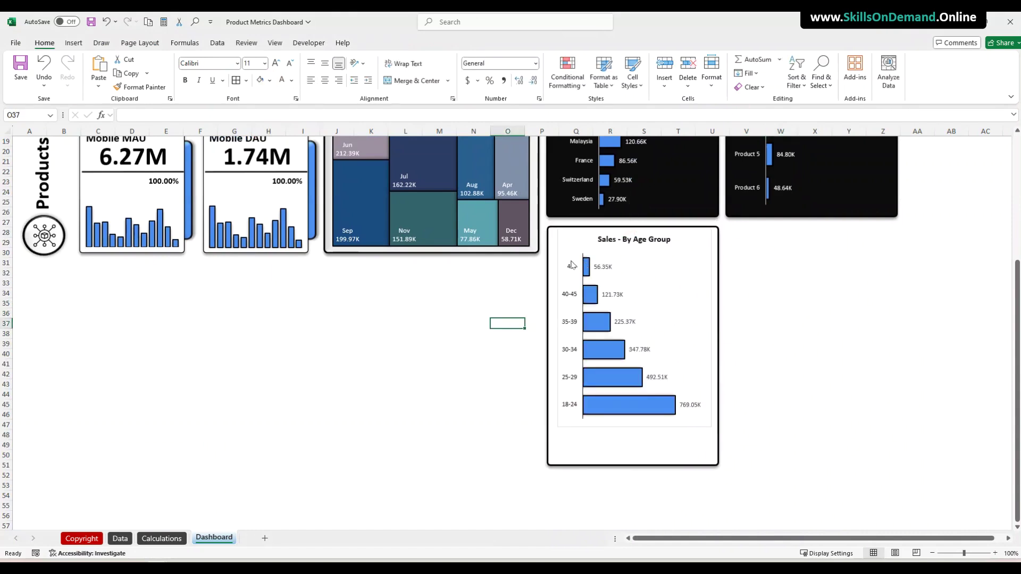
Shift the age group chart inside the white panel, widen it and extend it down to about row 50 to fill the panel
left_click(580, 232)
left_click(580, 233)
left_click_drag(582, 230, 575, 232)
left_click_drag(706, 328, 714, 328)
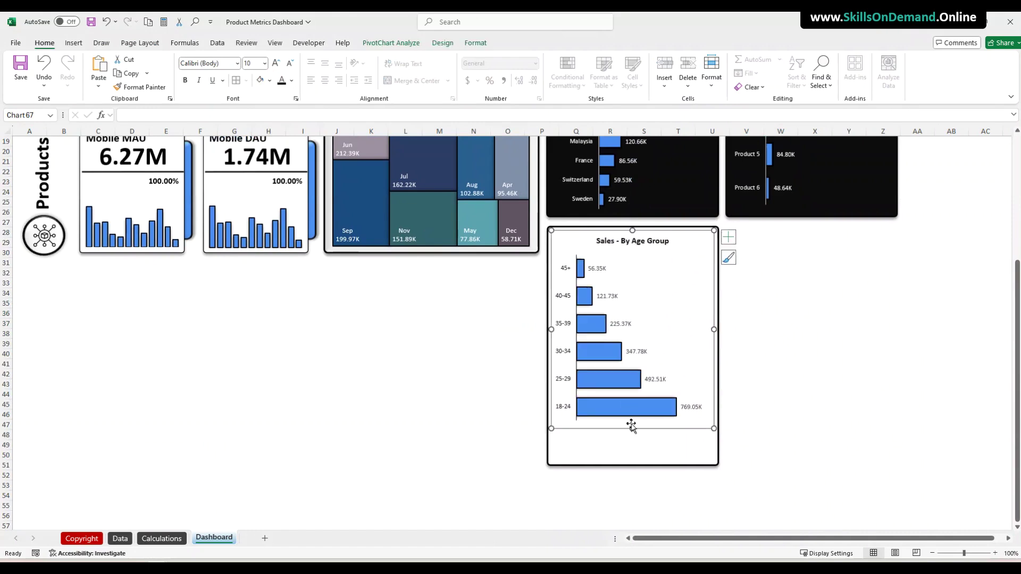
left_click_drag(632, 426, 637, 460)
left_click(509, 444)
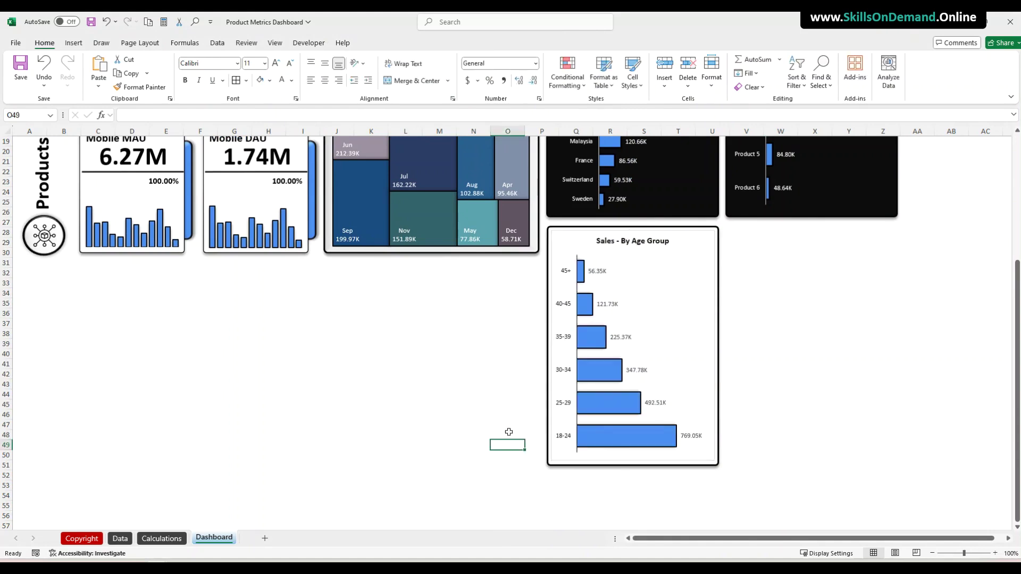
Remove the outline of the age group chart area
left_click(558, 232)
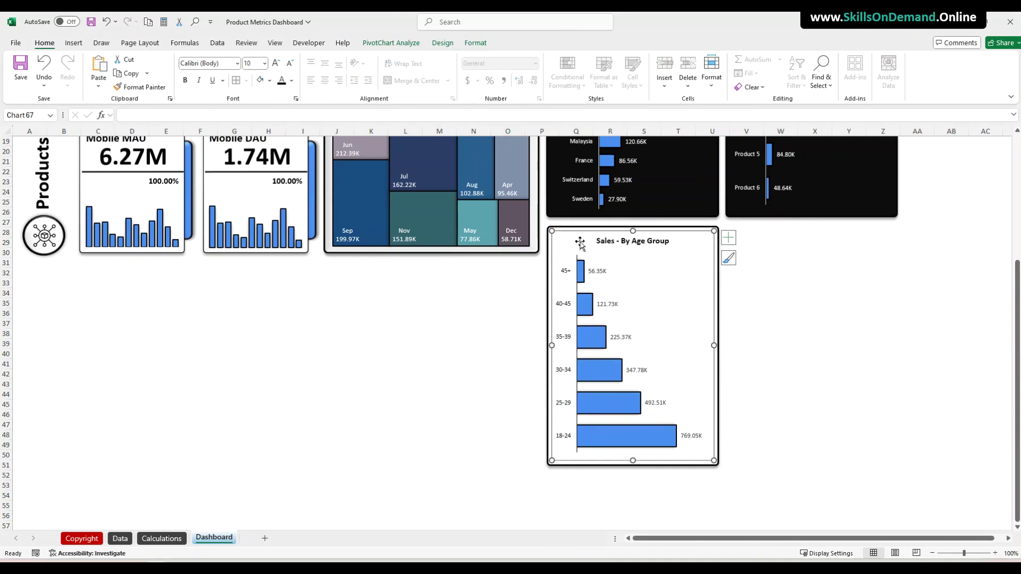
left_click(475, 45)
left_click(428, 73)
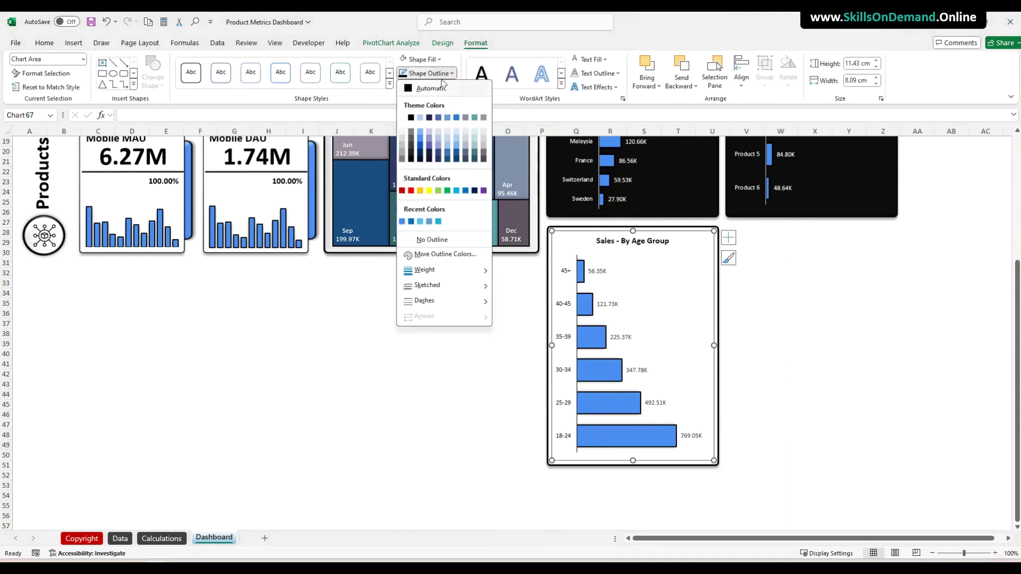
left_click(428, 239)
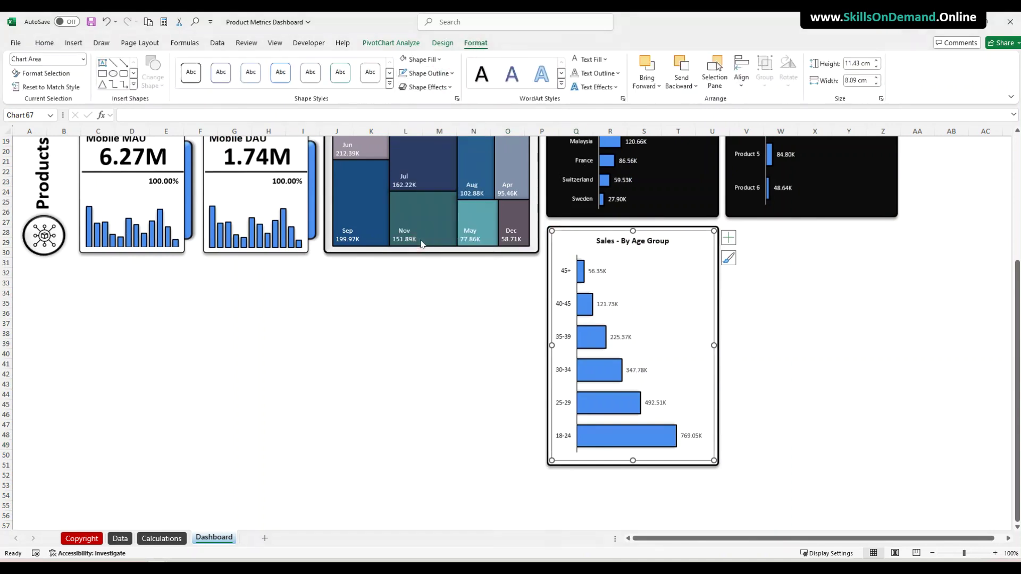
left_click(424, 418)
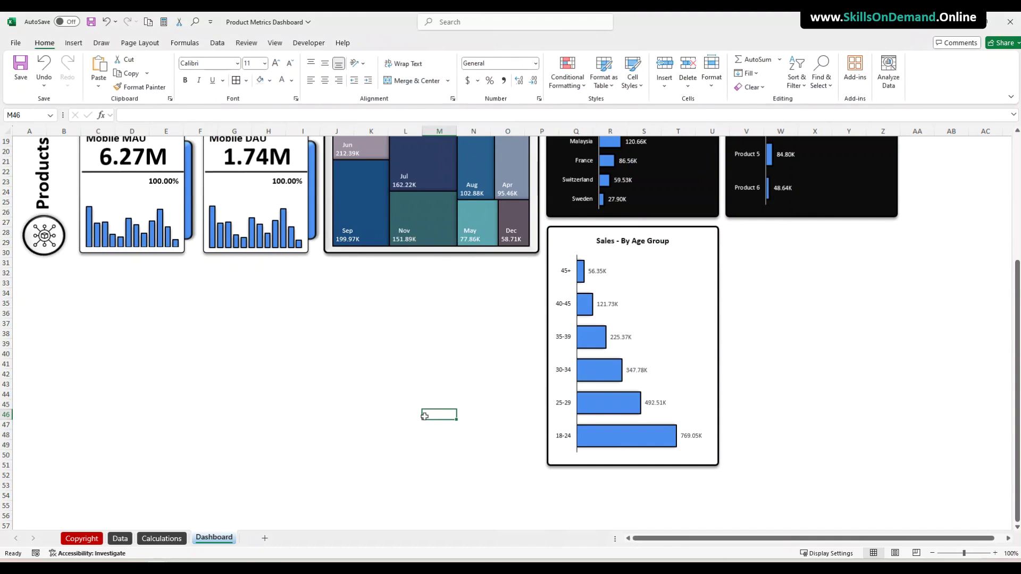
left_click(563, 237)
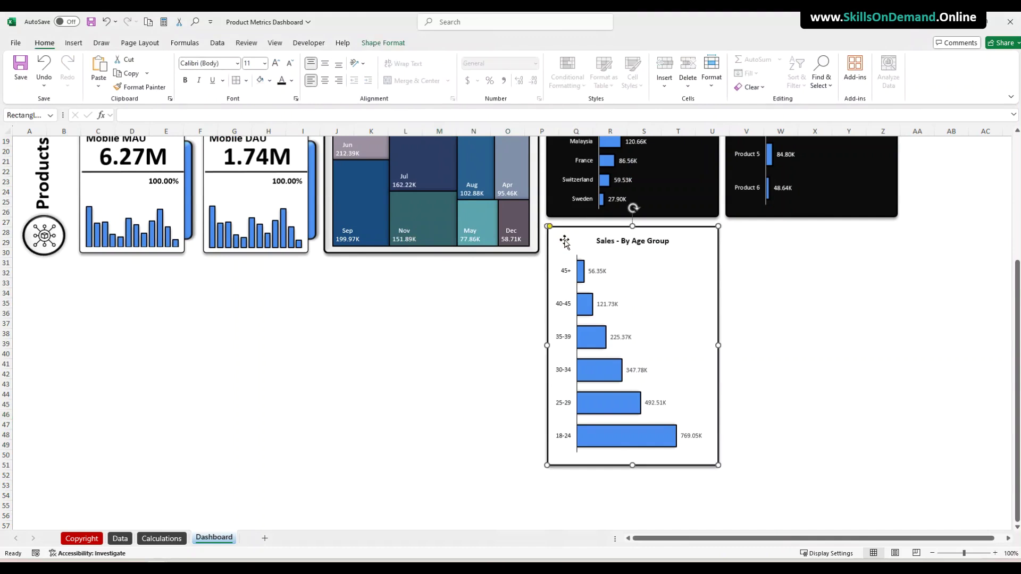
left_click(623, 286)
left_click(575, 234, "ctrl")
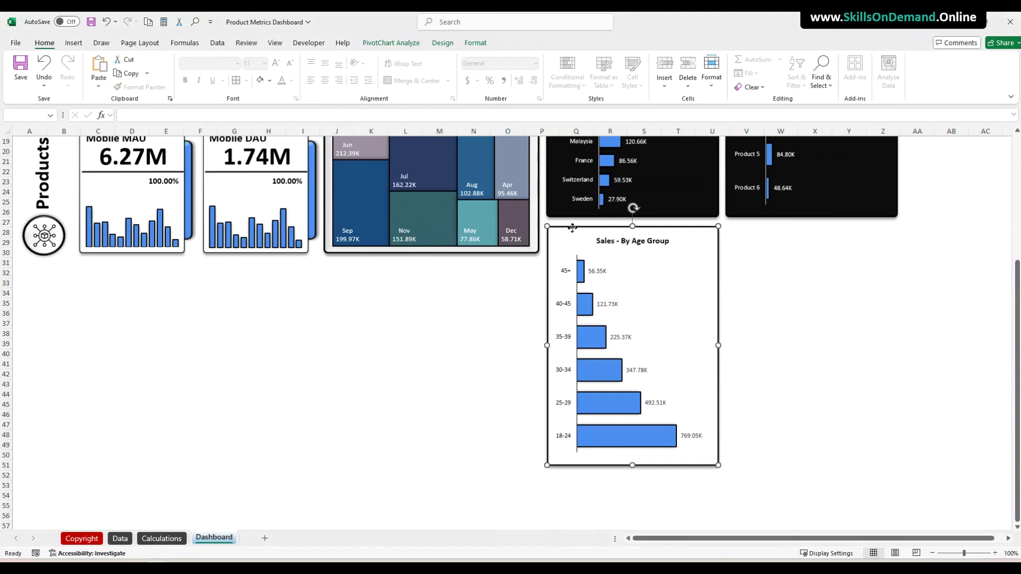
left_click(479, 337)
left_click(585, 304)
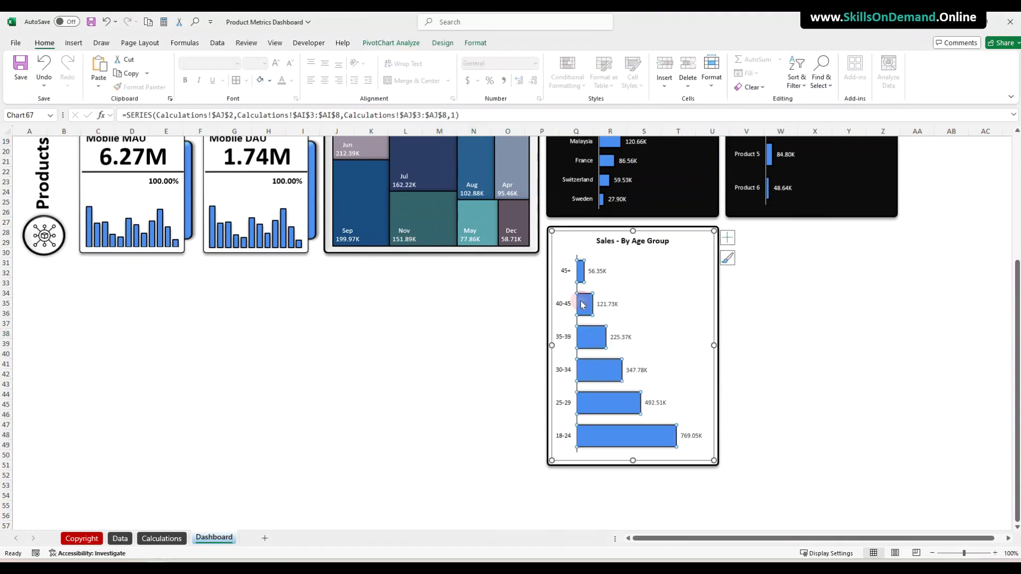
left_click(575, 229)
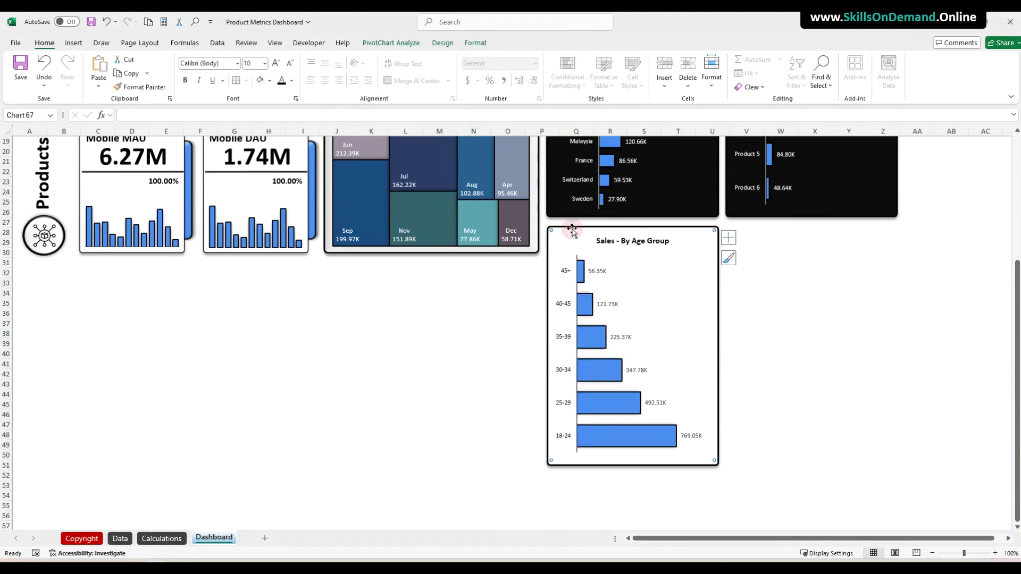
left_click(473, 354)
Group the age group chart with its white background rectangle
left_click(608, 444)
left_click(613, 464, "ctrl")
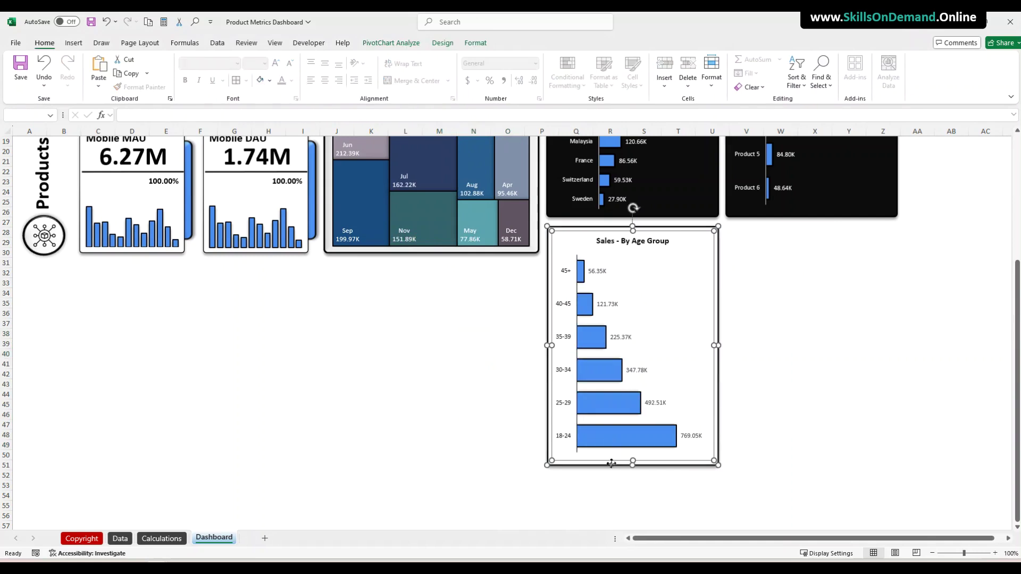
right_click(612, 463)
mouse_move(647, 313)
left_click(765, 318)
left_click(439, 384)
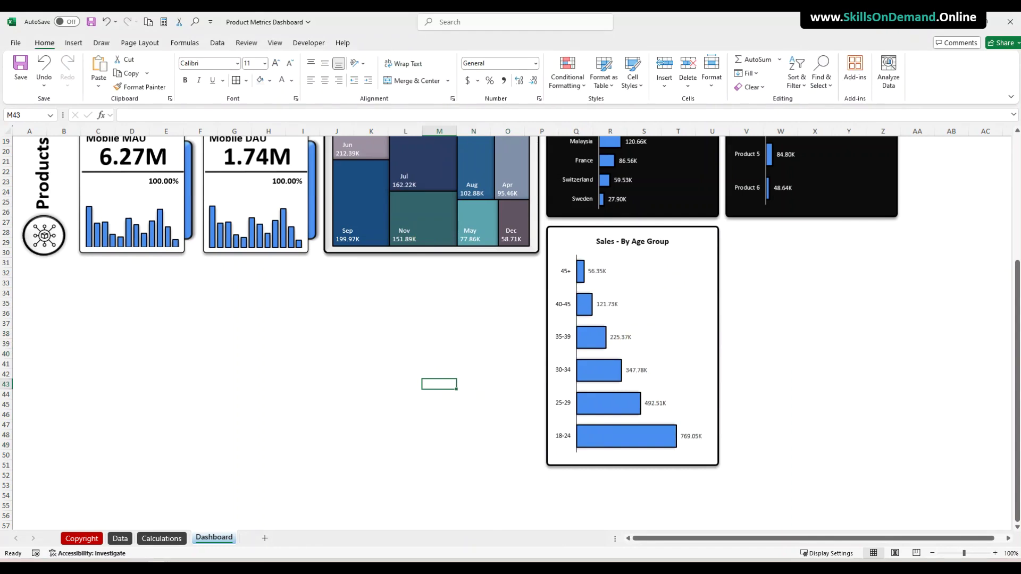
Sort the age group pivot table on the Calculations sheet in ascending order by Sum of Revenue and return to the Dashboard sheet
left_click(219, 465)
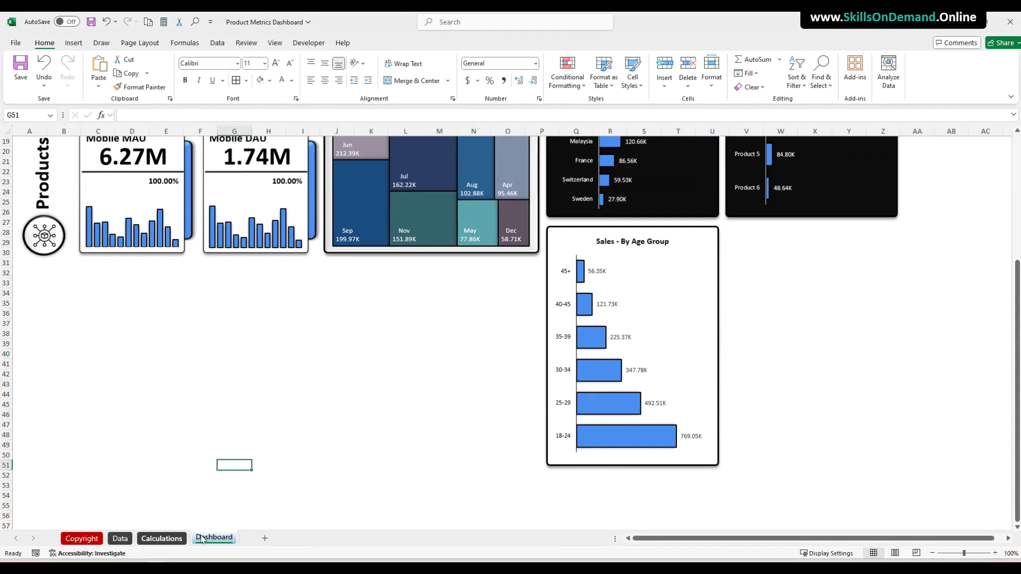
left_click(169, 538)
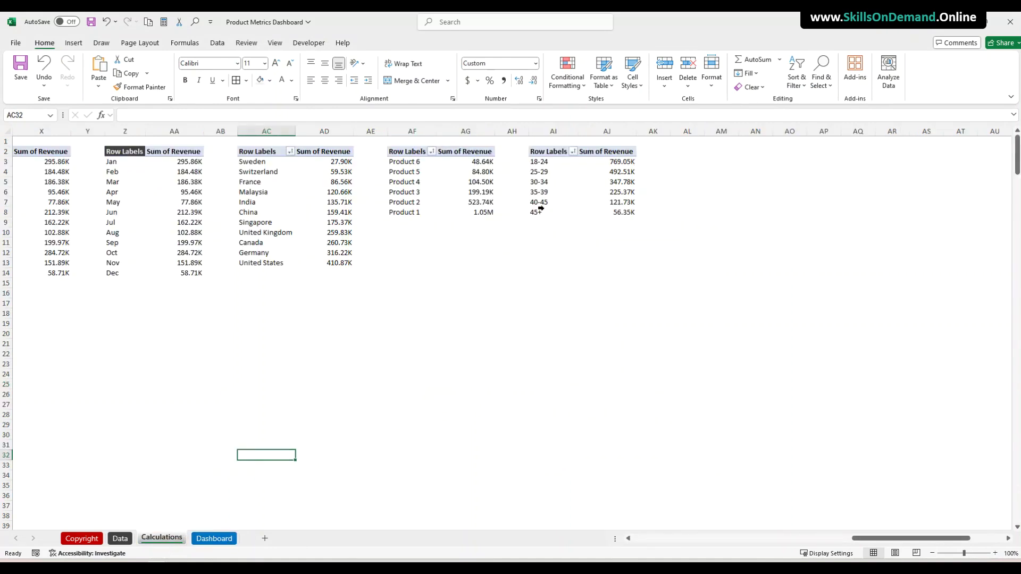
left_click(572, 152)
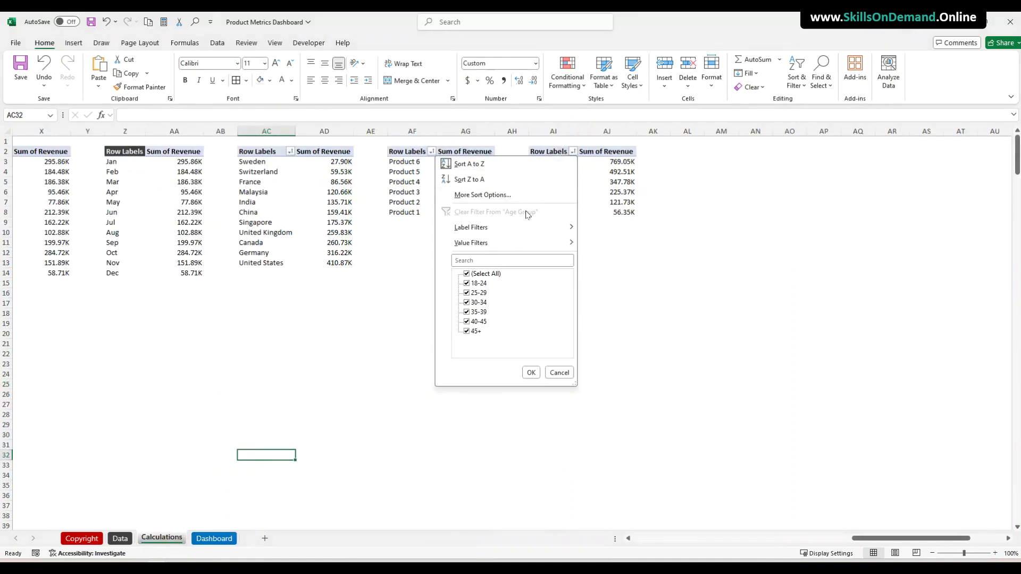
left_click(490, 196)
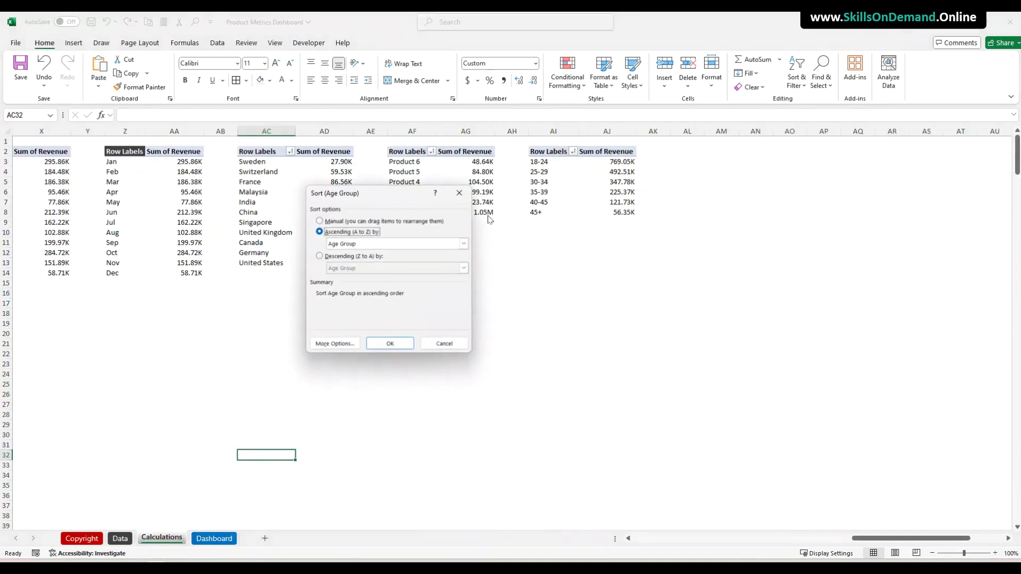
left_click(325, 248)
left_click(346, 257)
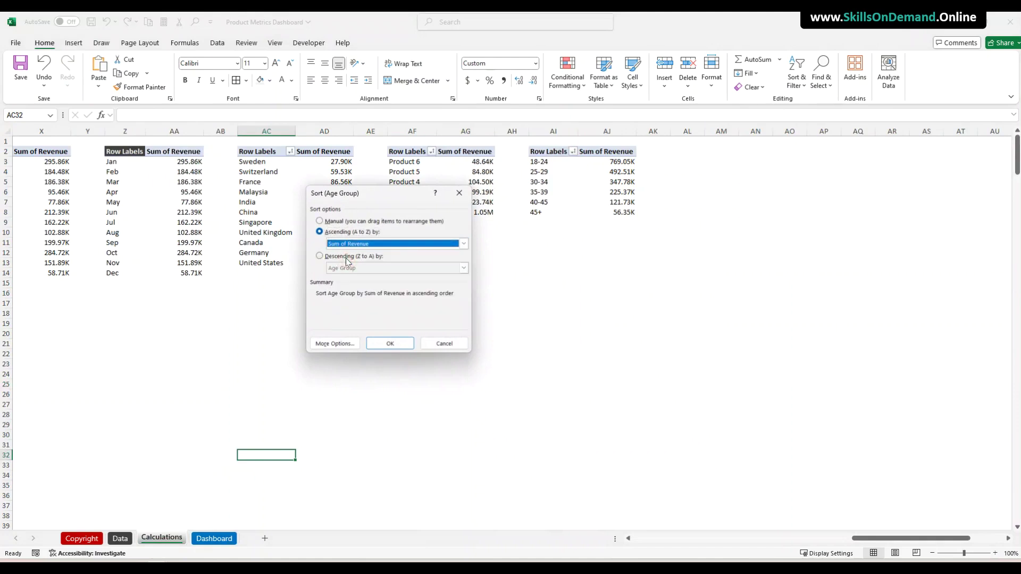
left_click(390, 344)
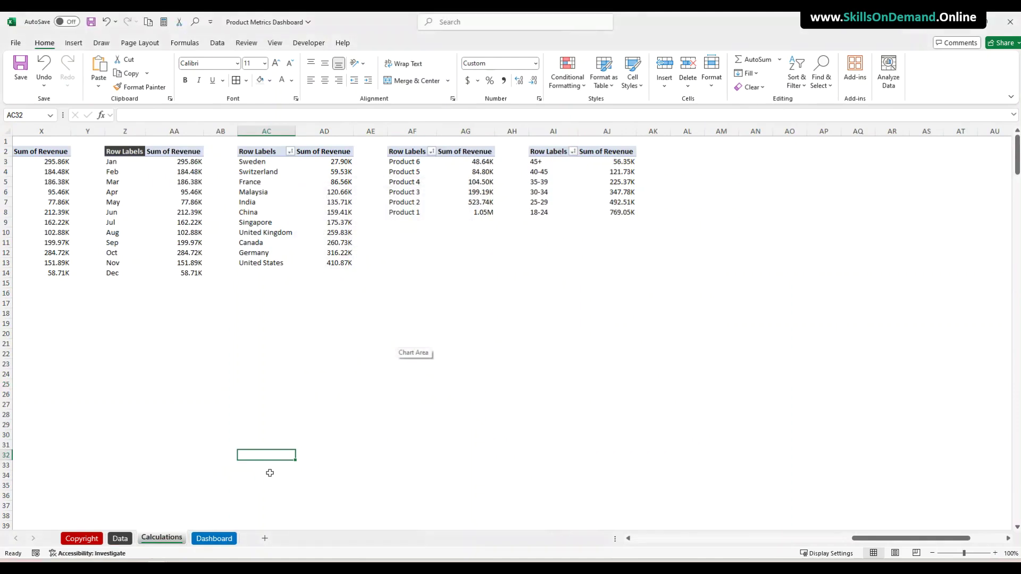
left_click(215, 538)
left_click(396, 435)
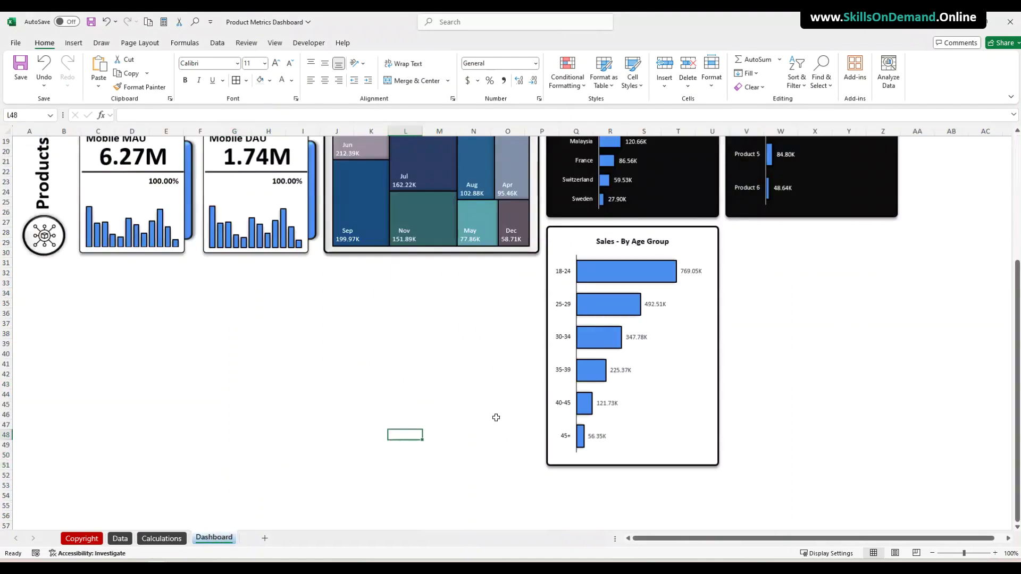
Make the data labels and the country names in the Sales - By Country chart bold
scroll(493, 410, "up", 3)
left_click(622, 271)
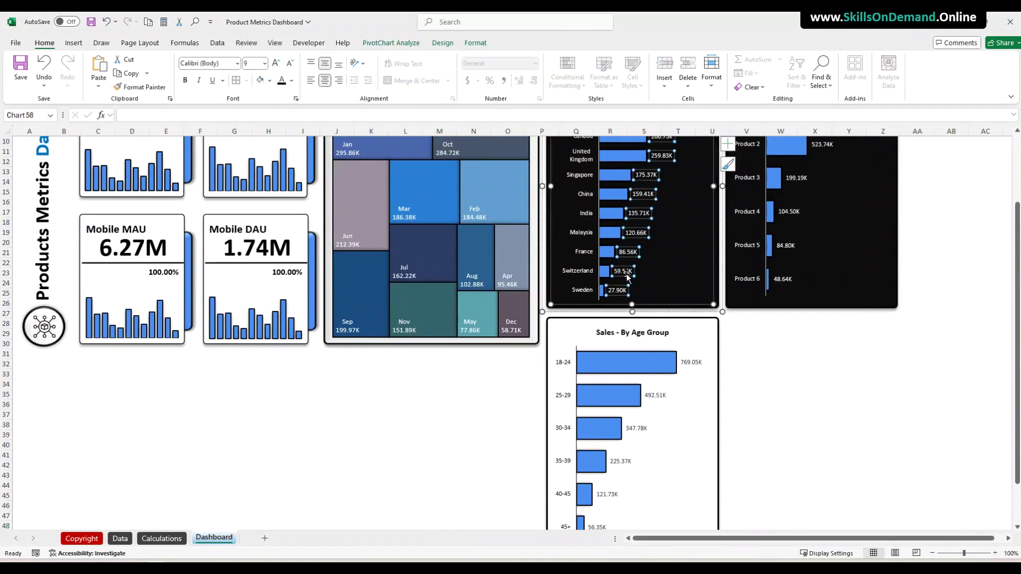
left_click(186, 80)
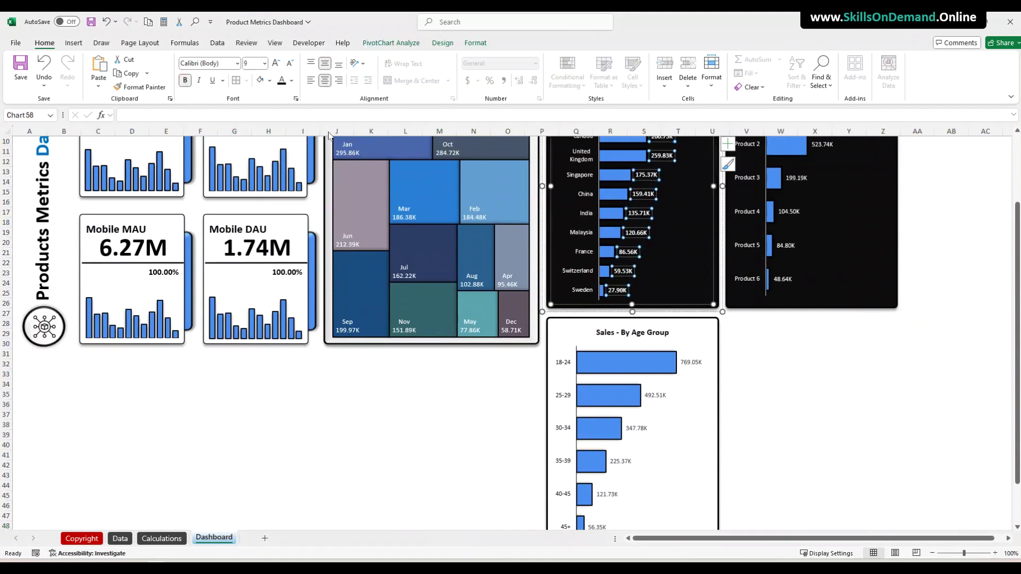
left_click(549, 259)
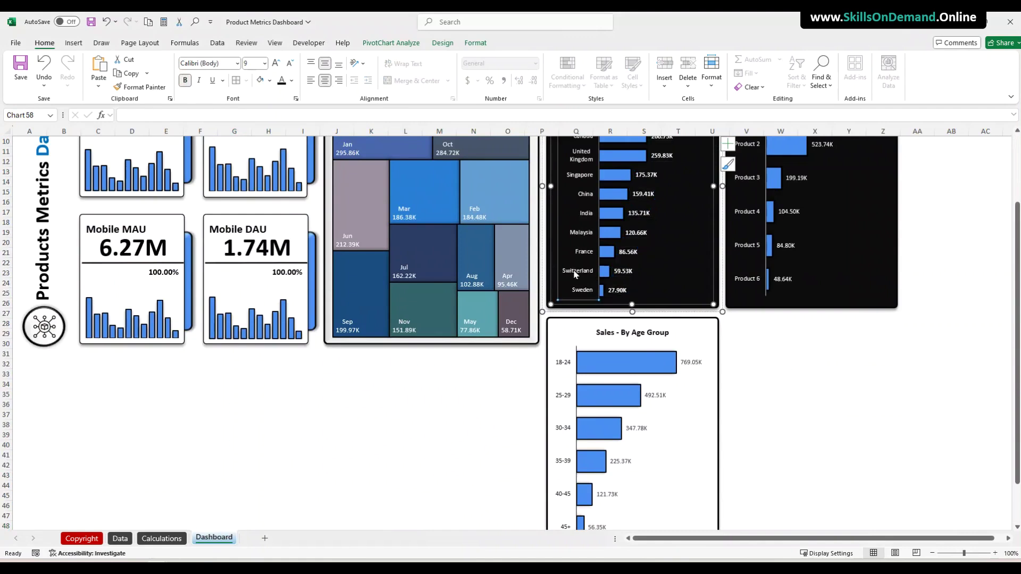
left_click(187, 80)
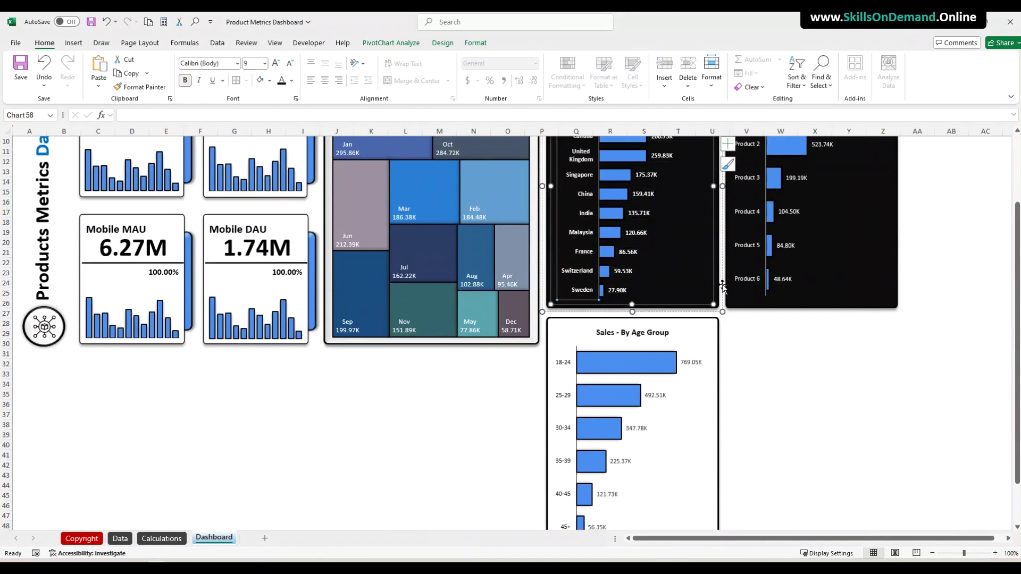
Make the product names and the data labels in the Sales - By Product Type chart bold
left_click(751, 282)
left_click(185, 81)
left_click(787, 283)
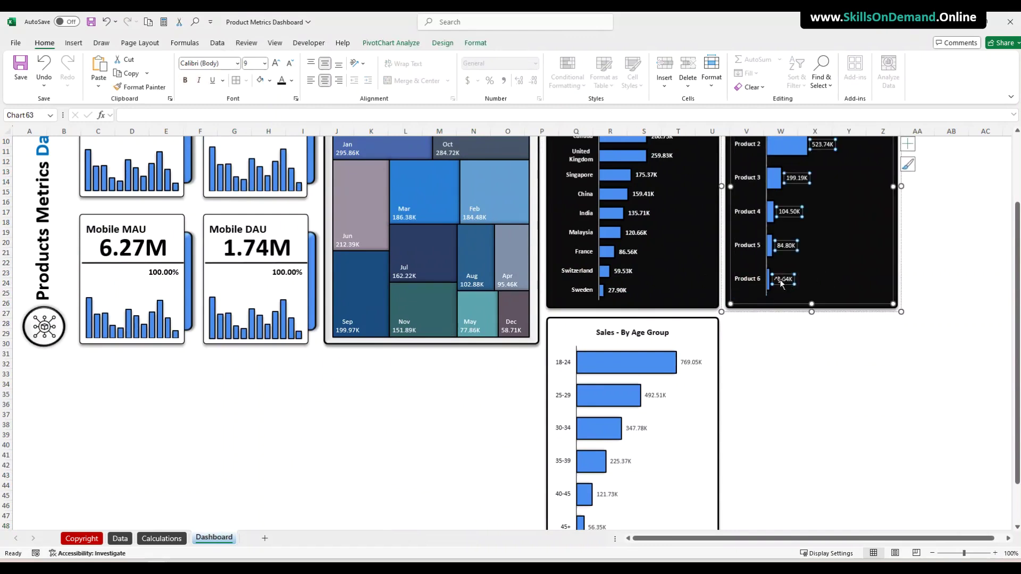
left_click(185, 81)
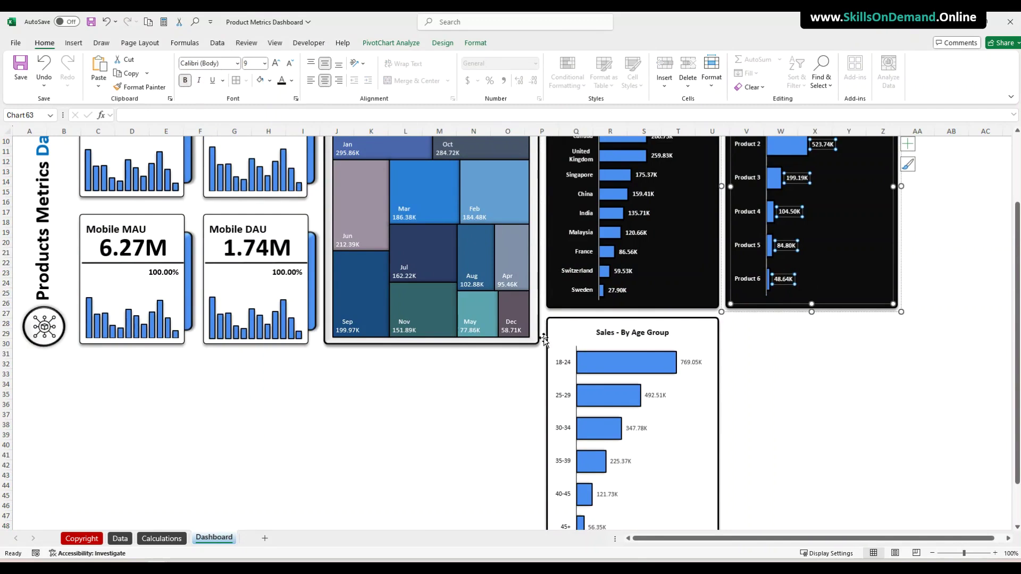
Make the age group names and the data labels in the Sales - By Age Group chart bold
left_click(563, 362)
left_click(185, 81)
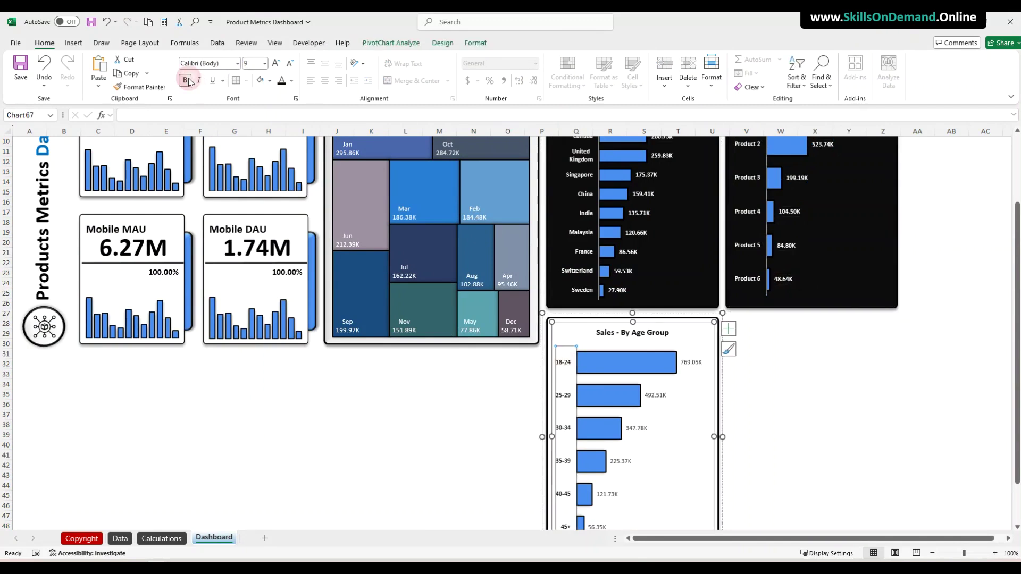
left_click(690, 362)
left_click(185, 80)
left_click(341, 375)
scroll(372, 388, "up", 3)
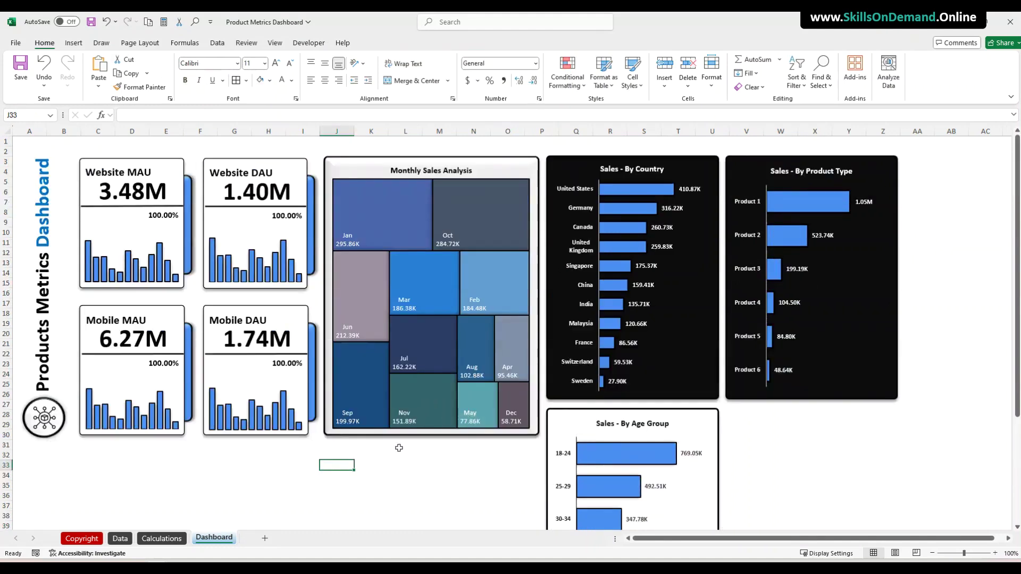
scroll(392, 457, "down", 5)
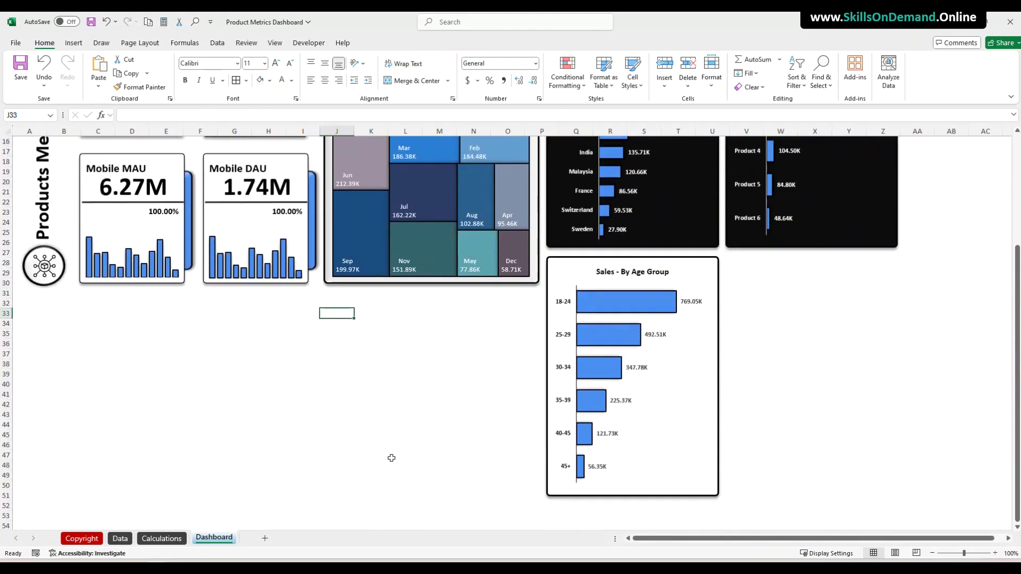
left_click(414, 444)
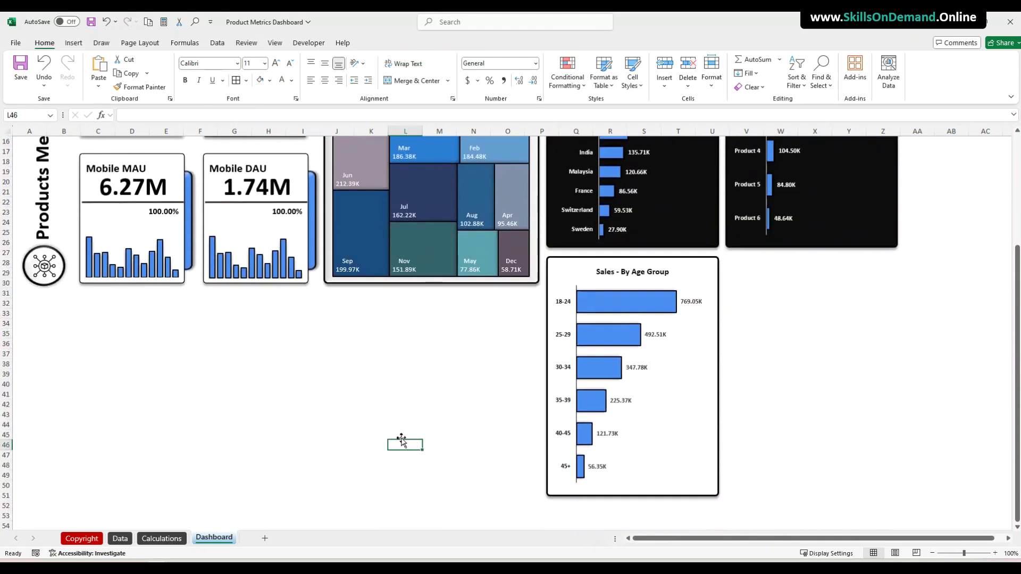
scroll(401, 441, "up", 5)
scroll(399, 438, "down", 4)
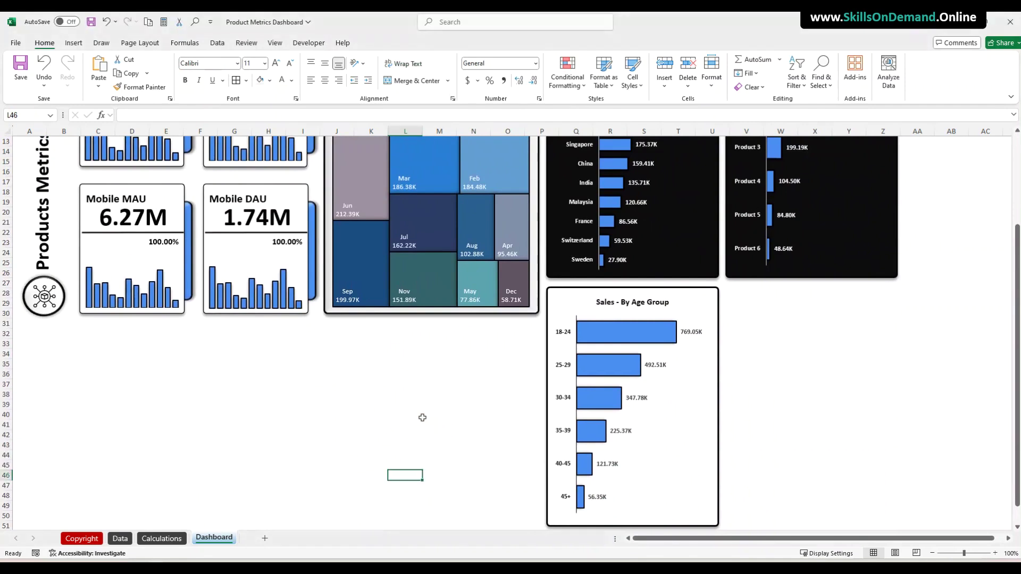
scroll(424, 418, "up", 4)
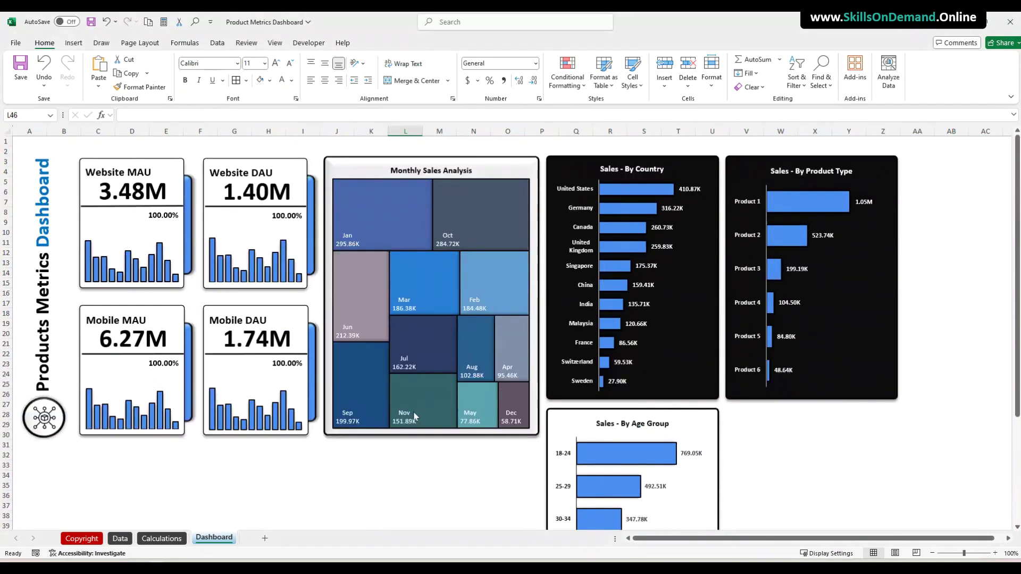
Switch the ribbon display to full-screen mode to show more rows of the Dashboard sheet
left_click(1010, 96)
left_click(959, 125)
left_click(953, 238)
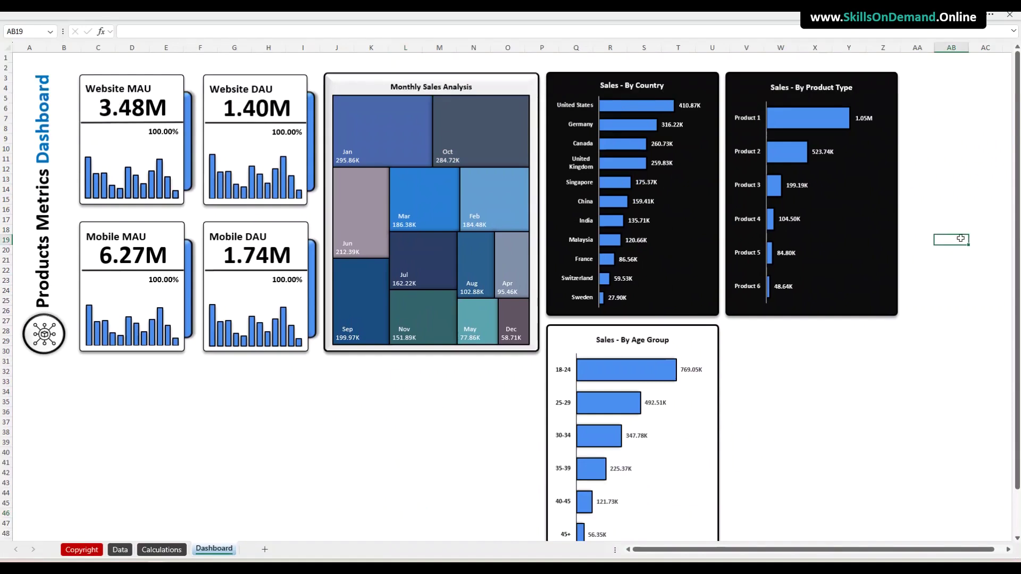
Shorten the Sales - By Age Group chart card from its lower edge so it ends at about row 48
scroll(877, 431, "down", 2)
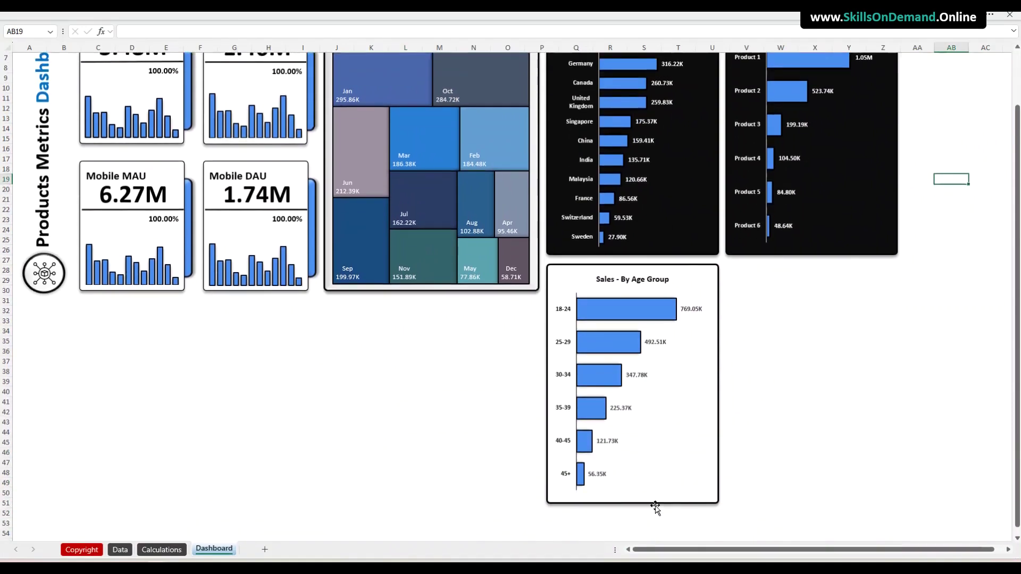
left_click(627, 506)
left_click_drag(628, 506, 629, 485)
left_click(795, 462)
scroll(799, 464, "up", 2)
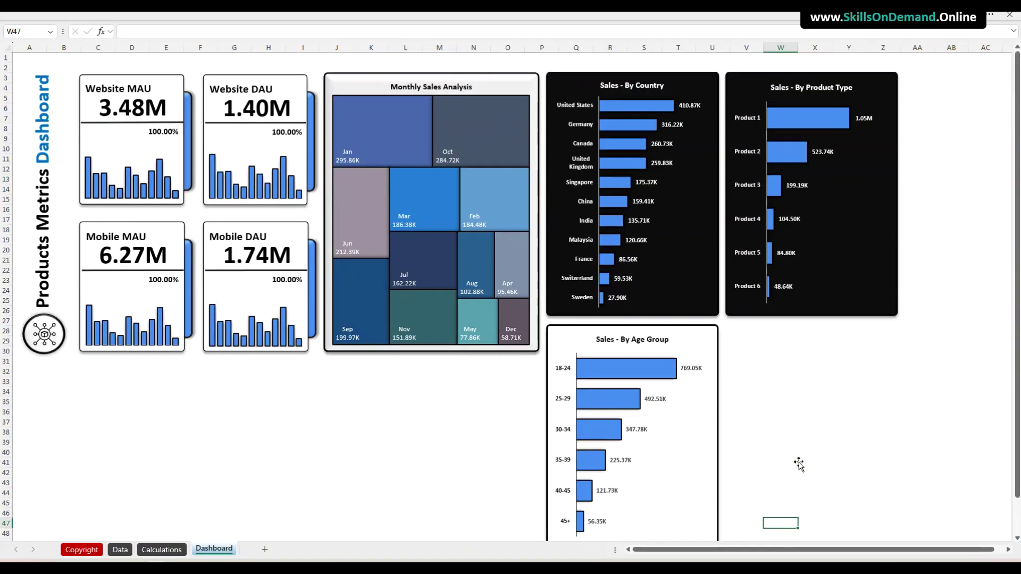
scroll(799, 464, "down", 3)
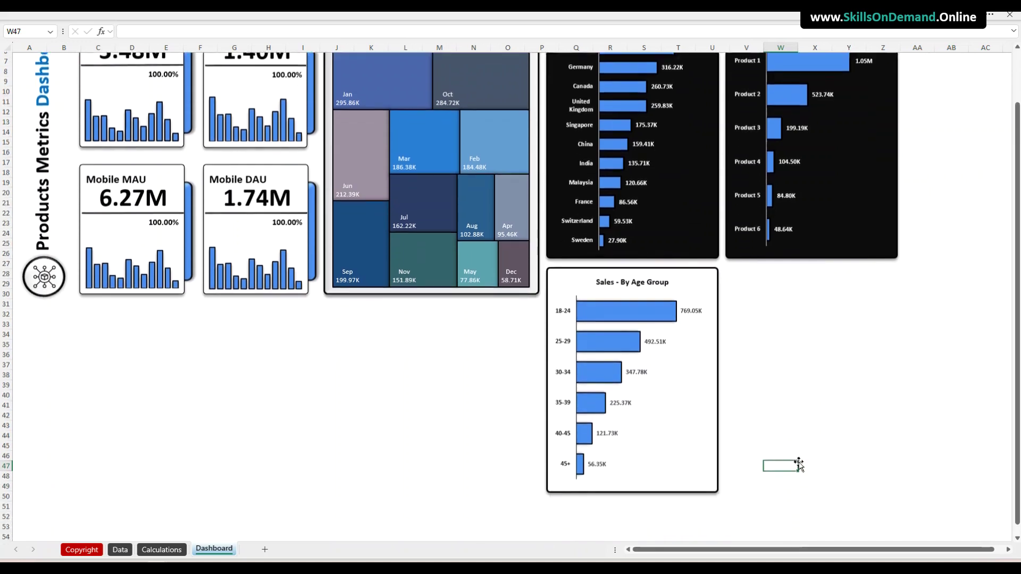
left_click(631, 460)
left_click_drag(632, 463, 631, 440)
left_click(813, 420)
scroll(810, 418, "up", 3)
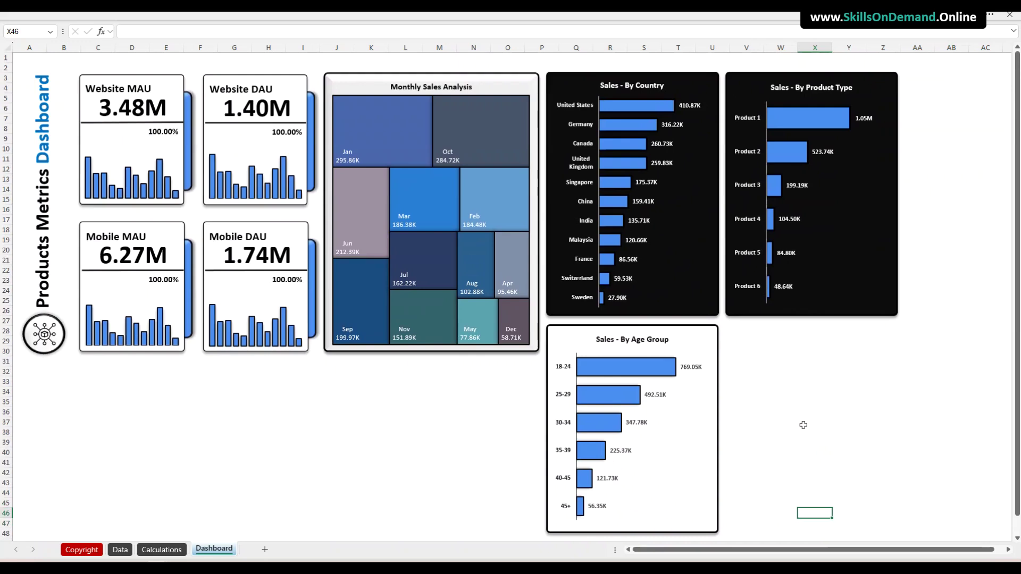
left_click(818, 425)
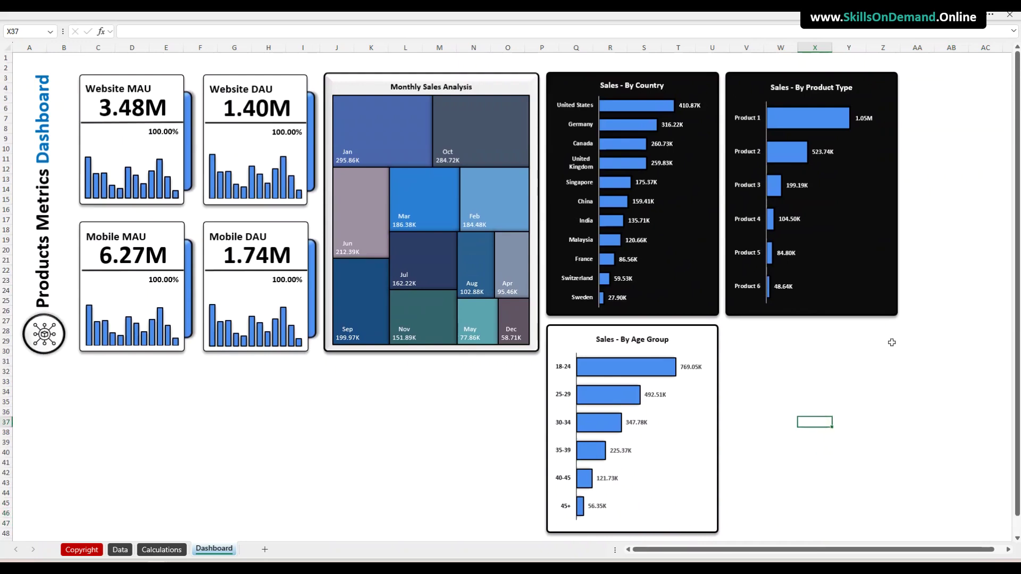
Leave full-screen mode by setting the ribbon to always show
left_click(991, 16)
left_click(1010, 98)
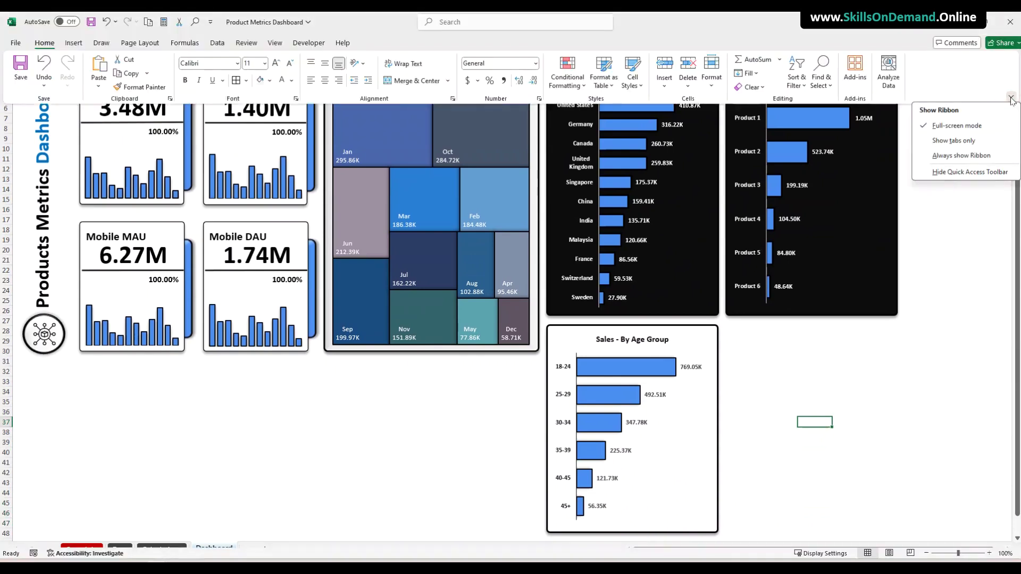
left_click(988, 154)
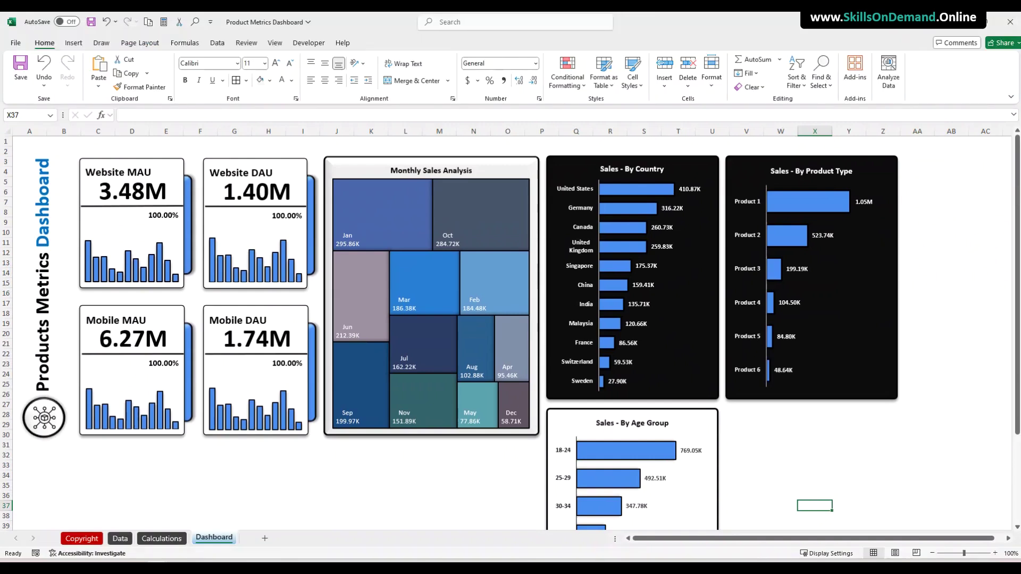
Refresh all of the workbook's data connections and pivot tables, and save the workbook
left_click(217, 43)
left_click(242, 87)
left_click(263, 101)
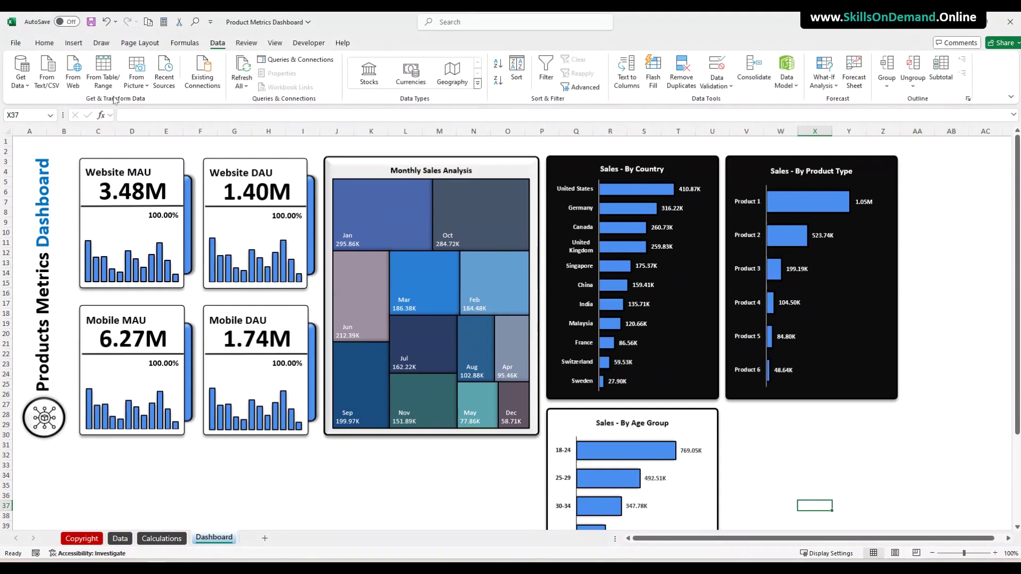
left_click(90, 22)
left_click(400, 479)
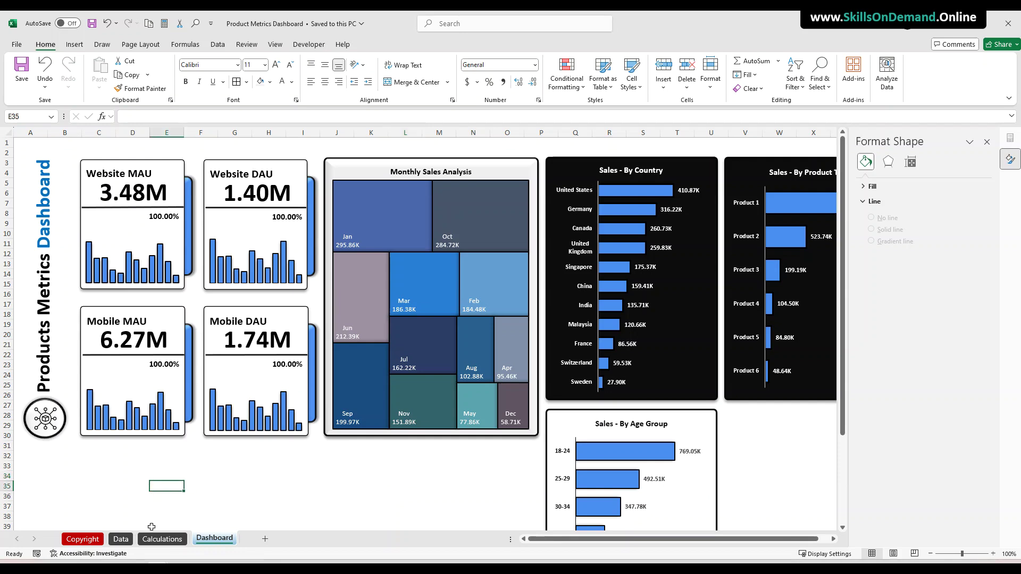
Copy the age-group revenue pivot table on the Calculations sheet and paste it at cell AL2
left_click(151, 539)
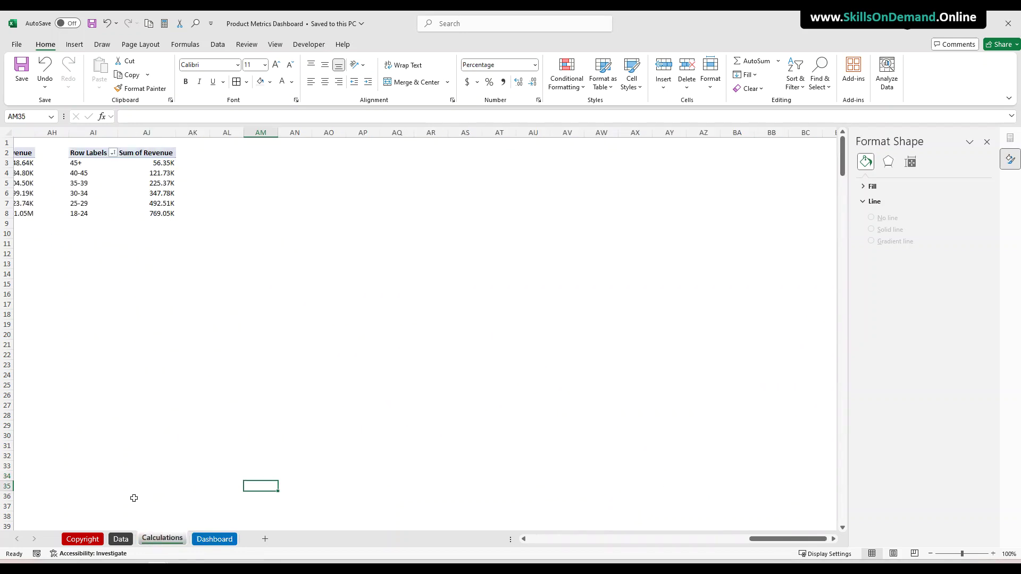
left_click_drag(82, 155, 153, 213)
key("ctrl+c")
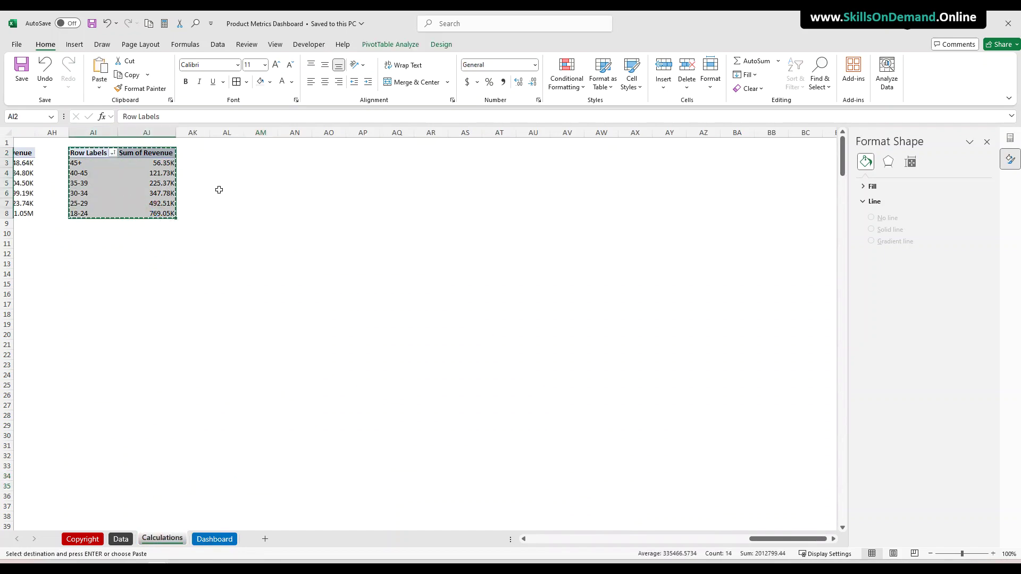
left_click(236, 154)
key("ctrl+v")
left_click(228, 273)
left_click(266, 197)
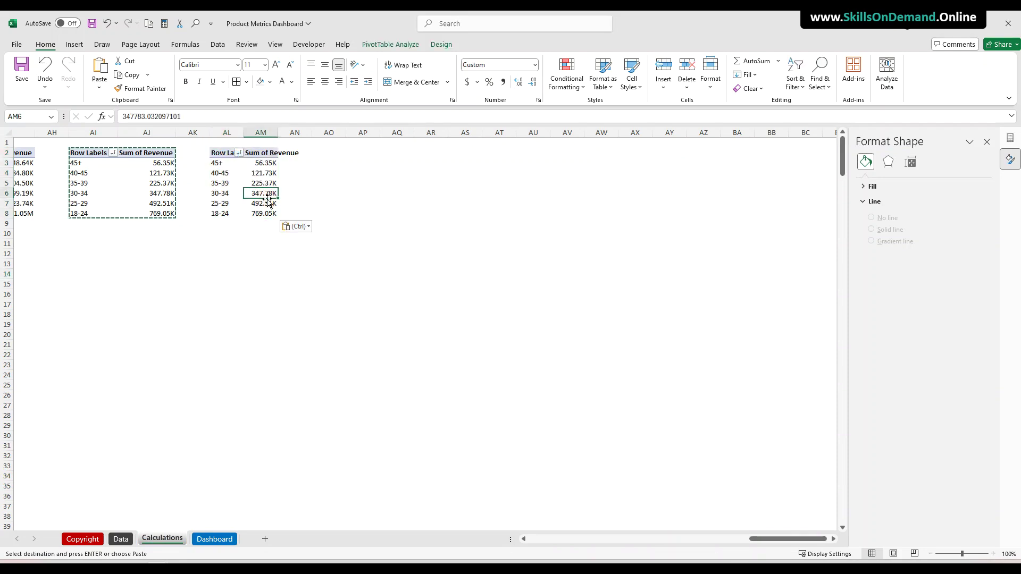
Close the Format Shape pane and remove Age Group and Sum of Revenue from the pivot table at AL2
left_click(987, 142)
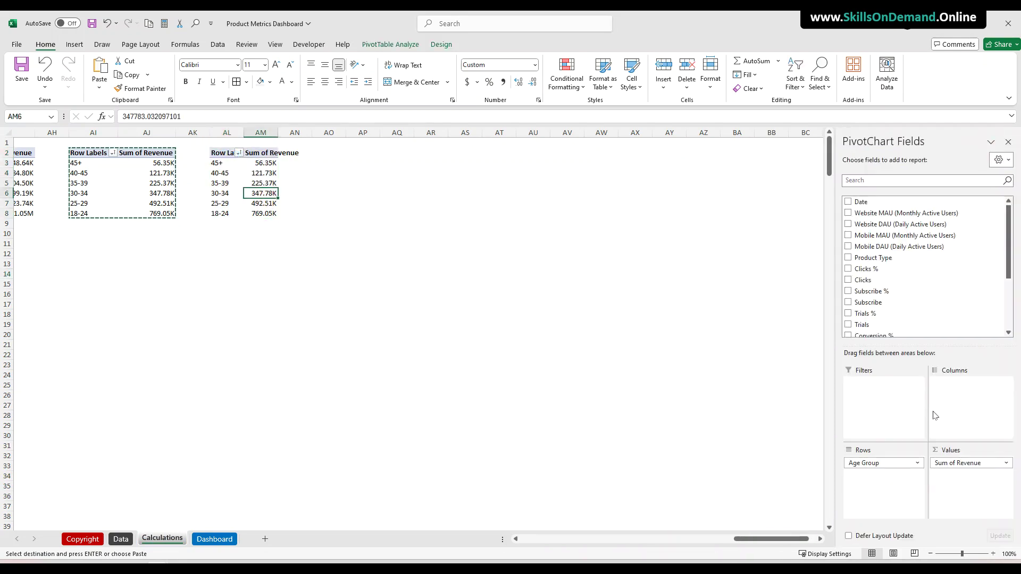
left_click_drag(885, 463, 746, 476)
left_click_drag(930, 467, 668, 456)
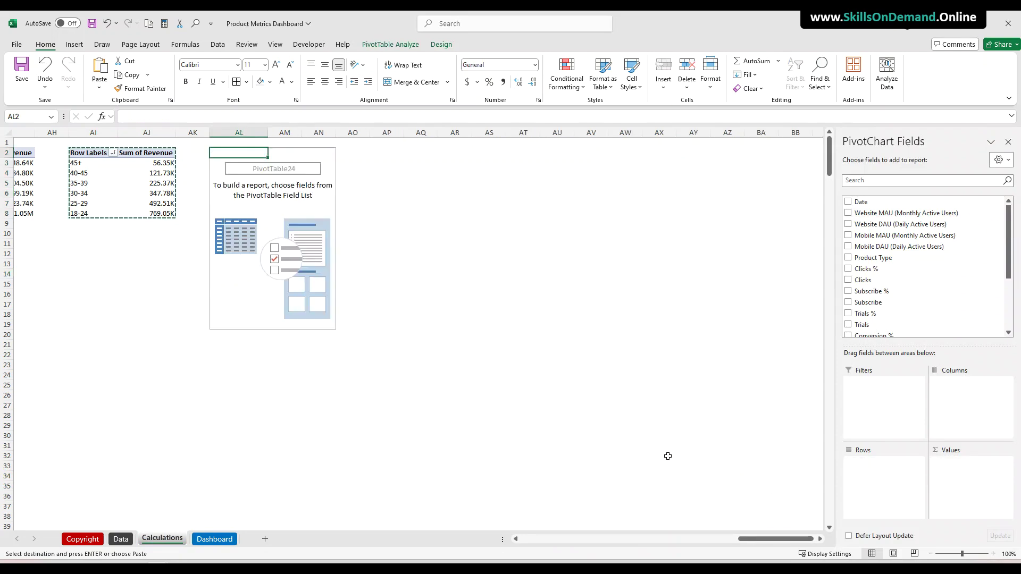
left_click(223, 185)
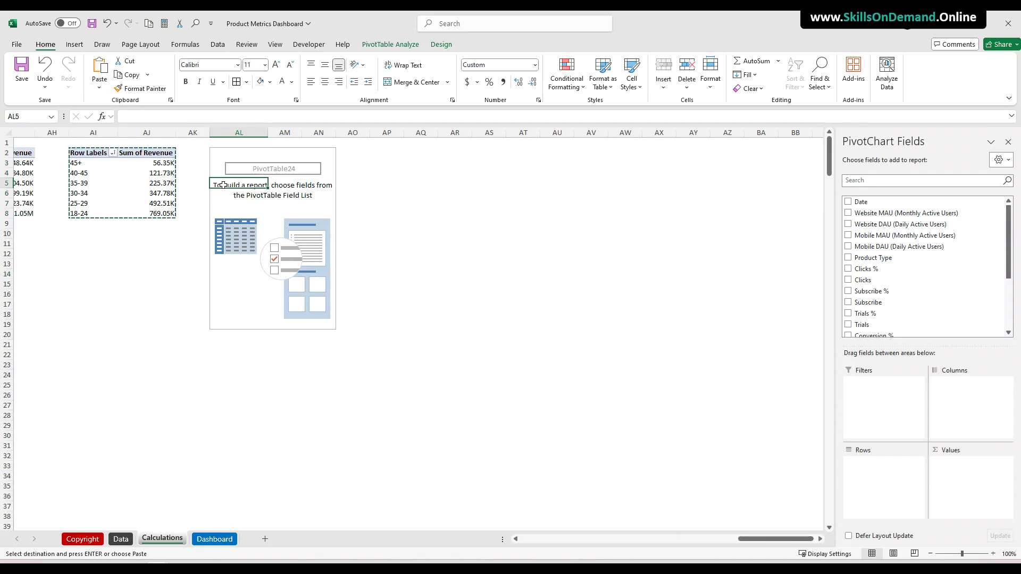
Add Country to the columns and Clicks to the values of the empty pivot table at AL2
scroll(939, 290, "down", 3)
scroll(941, 291, "down", 1)
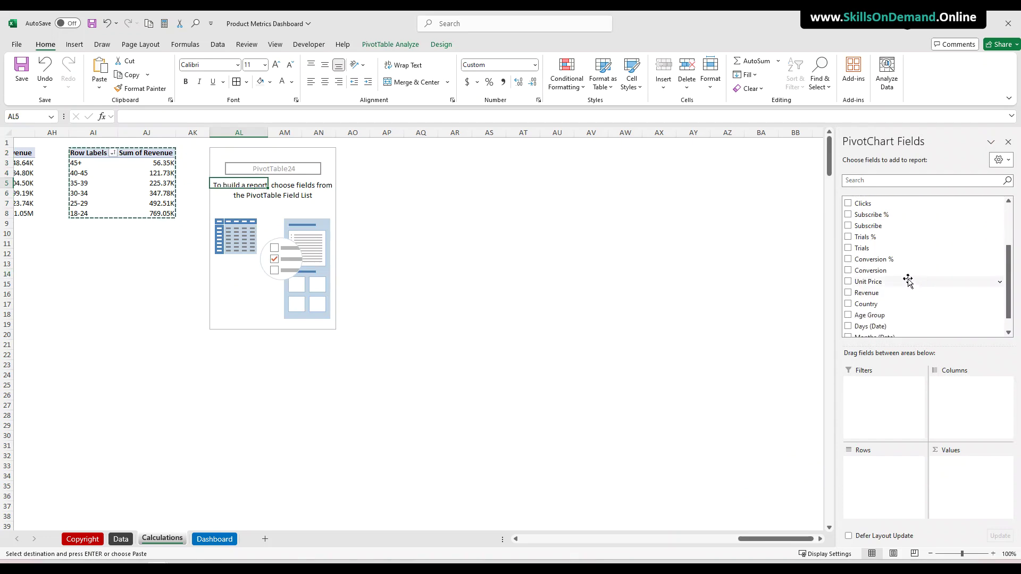
scroll(904, 275, "down", 2)
left_click_drag(872, 286, 950, 405)
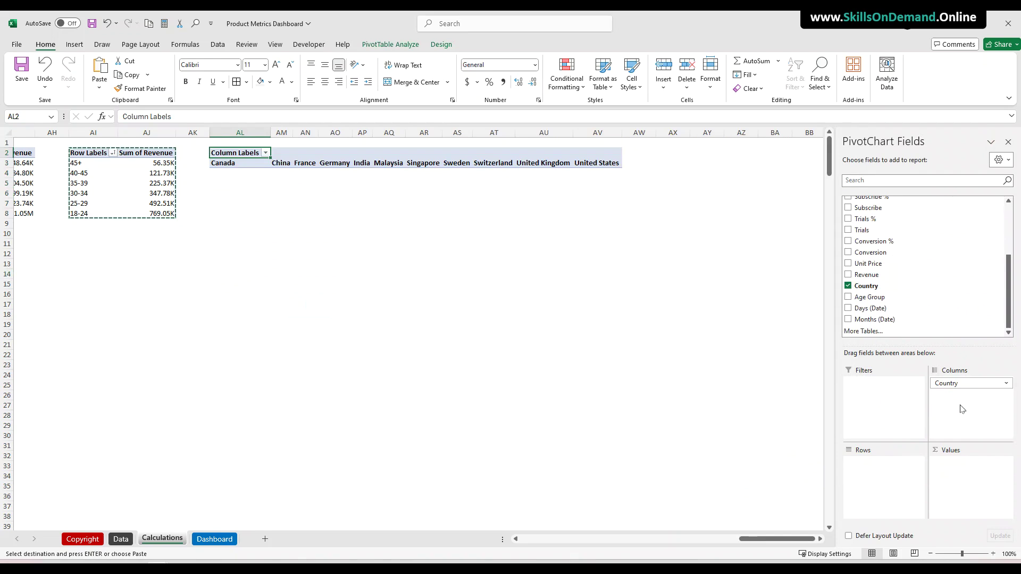
scroll(927, 290, "up", 2)
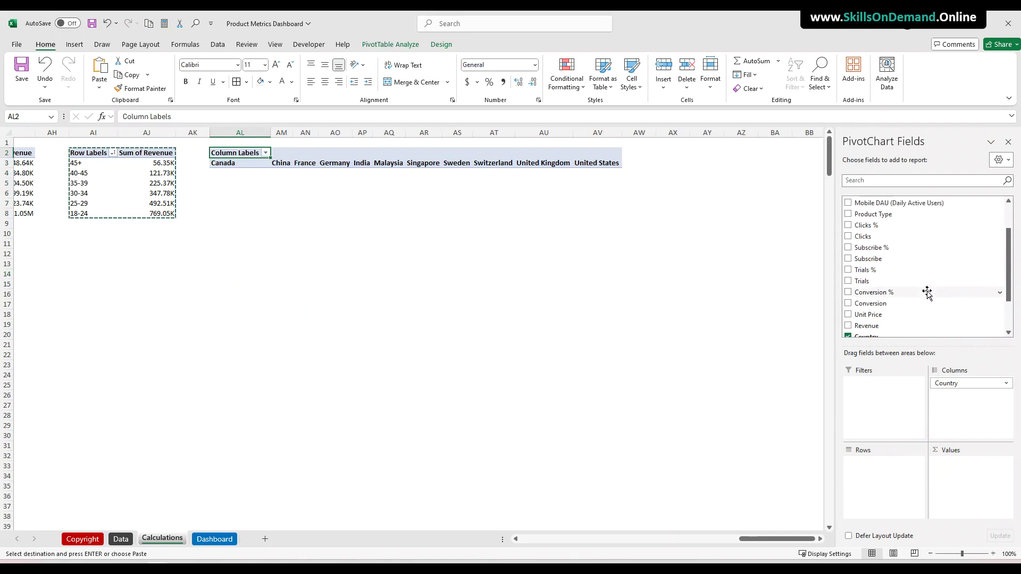
left_click_drag(875, 242, 976, 475)
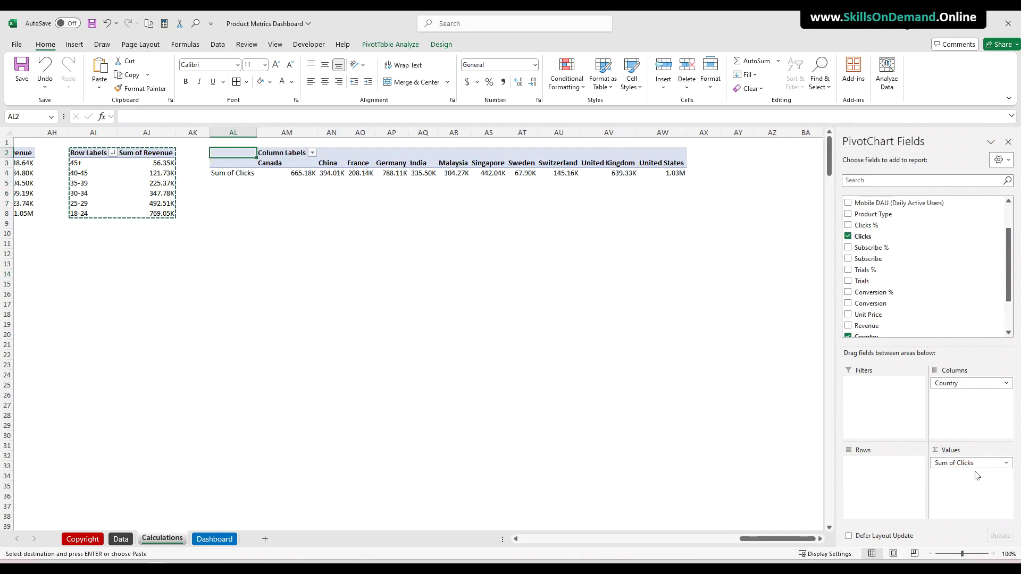
left_click(440, 363)
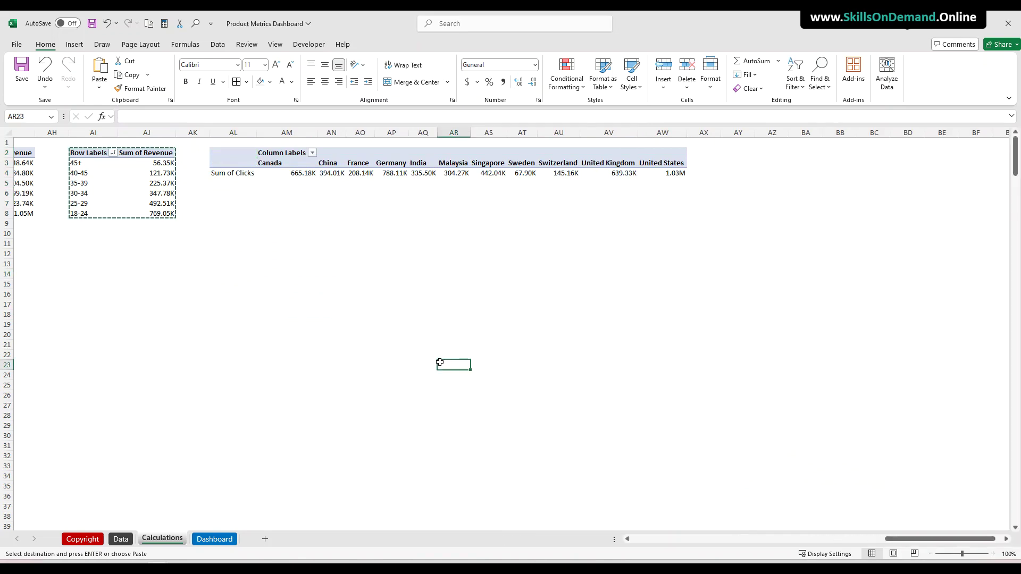
left_click(236, 173)
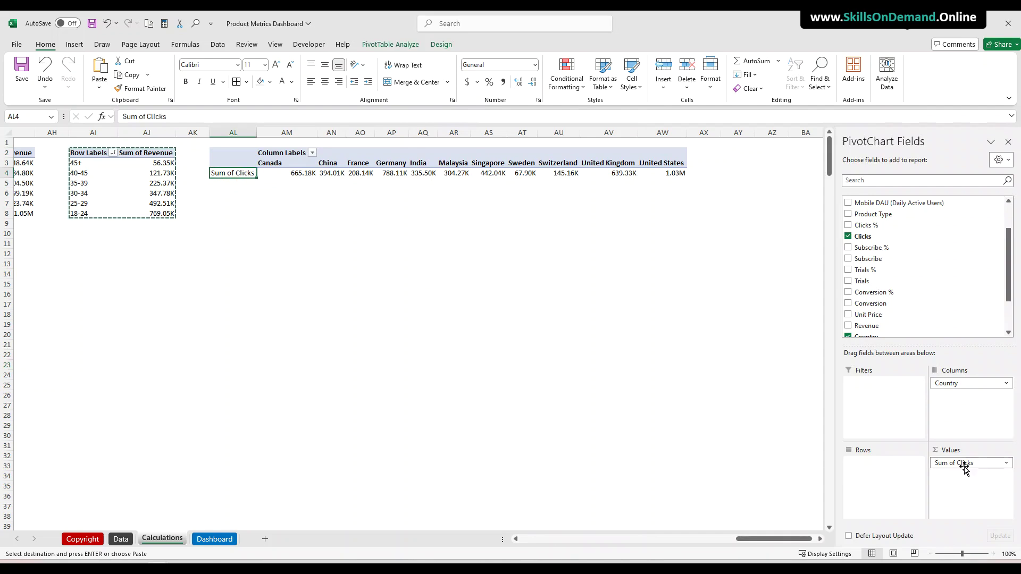
left_click(595, 444)
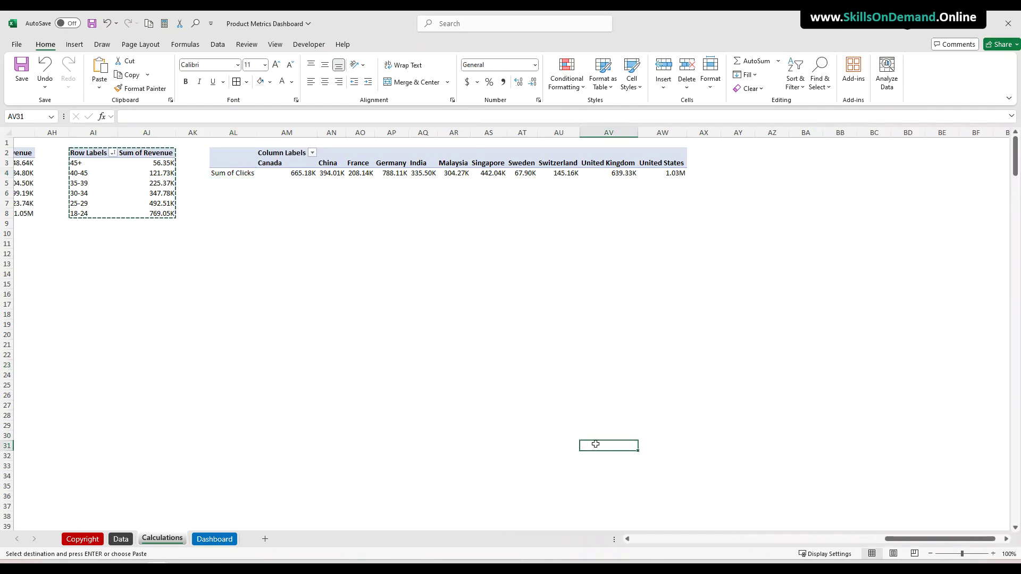
Copy the Clicks-by-country pivot table and paste it at cells AL9, AL16 and AL23
left_click_drag(229, 156, 680, 174)
key("ctrl+c")
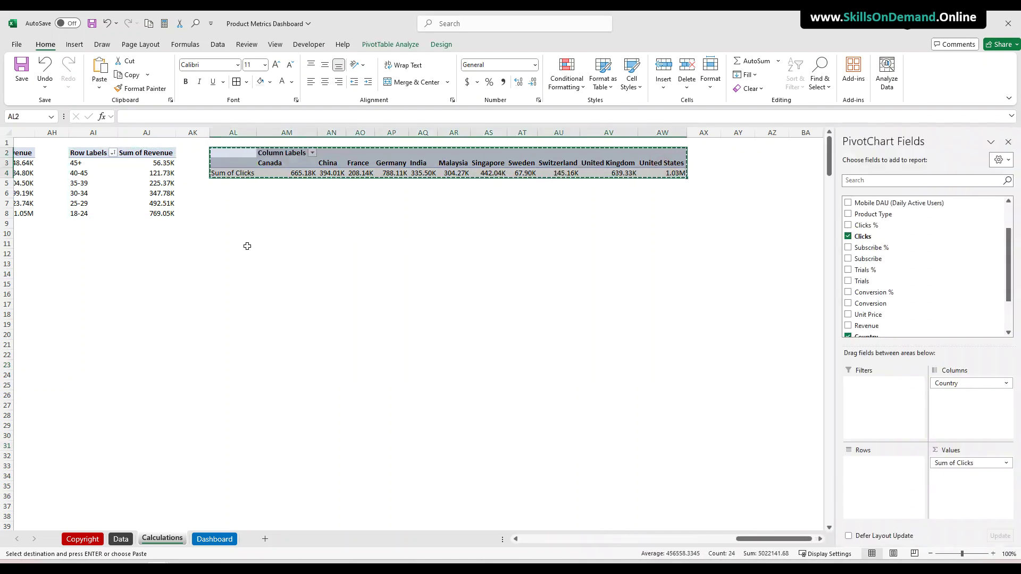
left_click(229, 226)
key("ctrl+v")
left_click(235, 296)
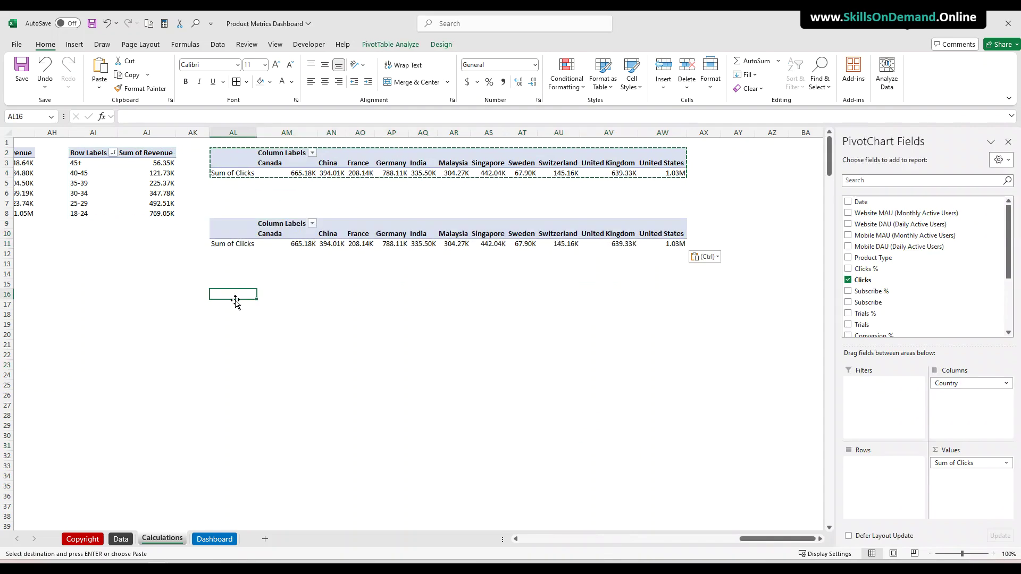
key("ctrl+v")
left_click(238, 367)
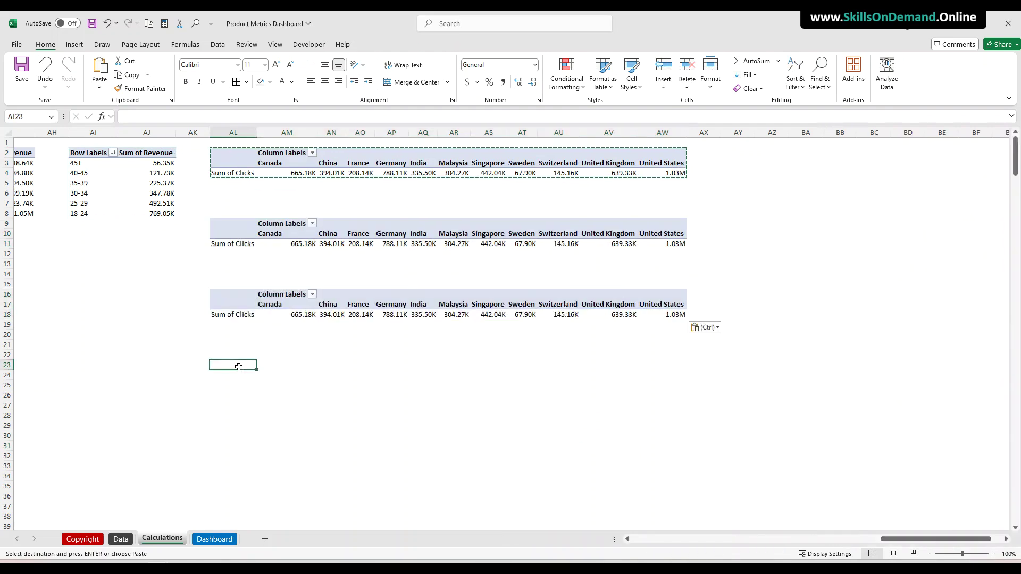
key("ctrl+v")
key("alt+Tab")
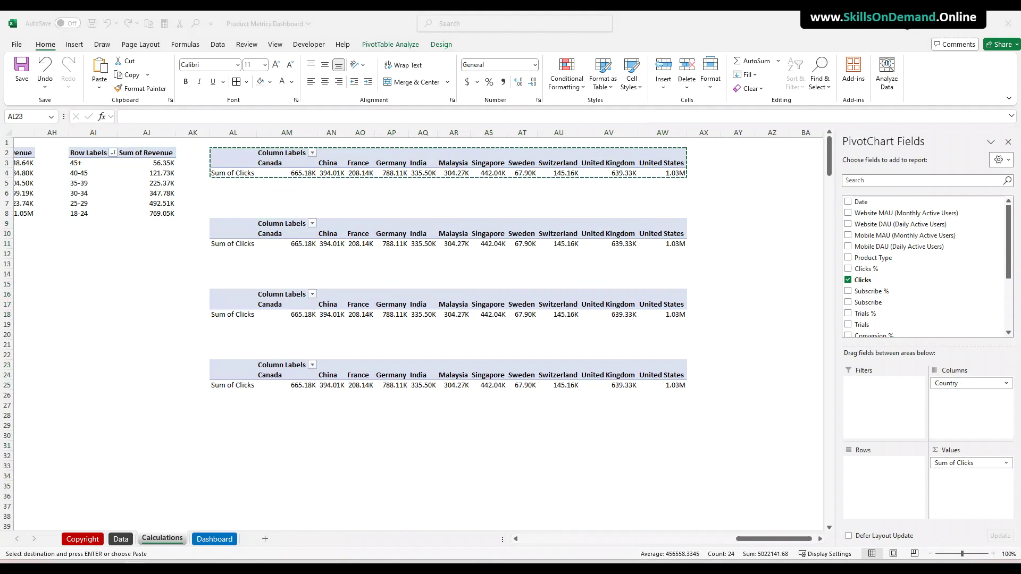
key("alt+Tab")
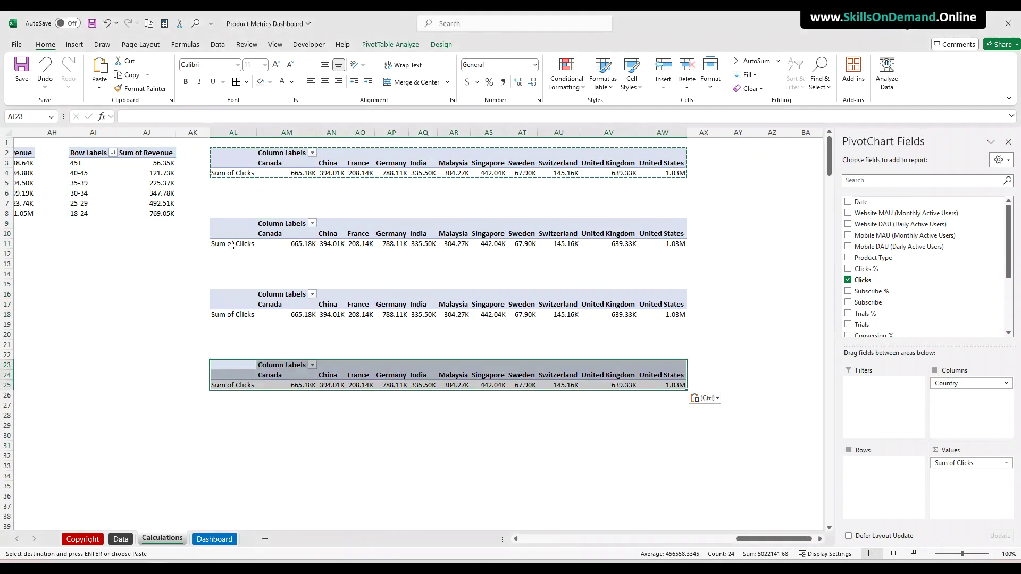
Replace Sum of Clicks with the Subscribe field in the values of the pivot table at AL9
left_click(237, 248)
left_click_drag(957, 463, 502, 511)
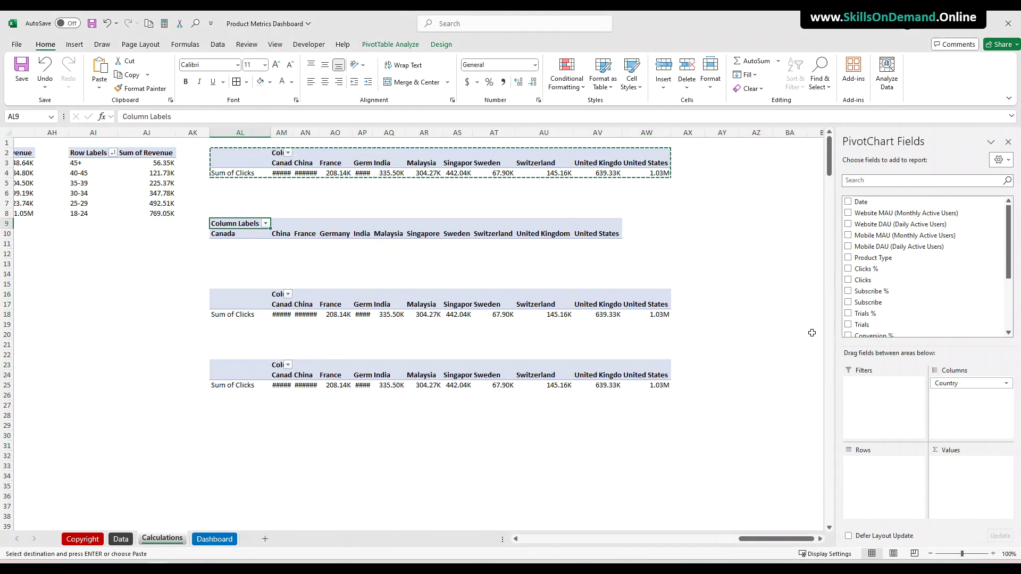
scroll(911, 273, "down", 1)
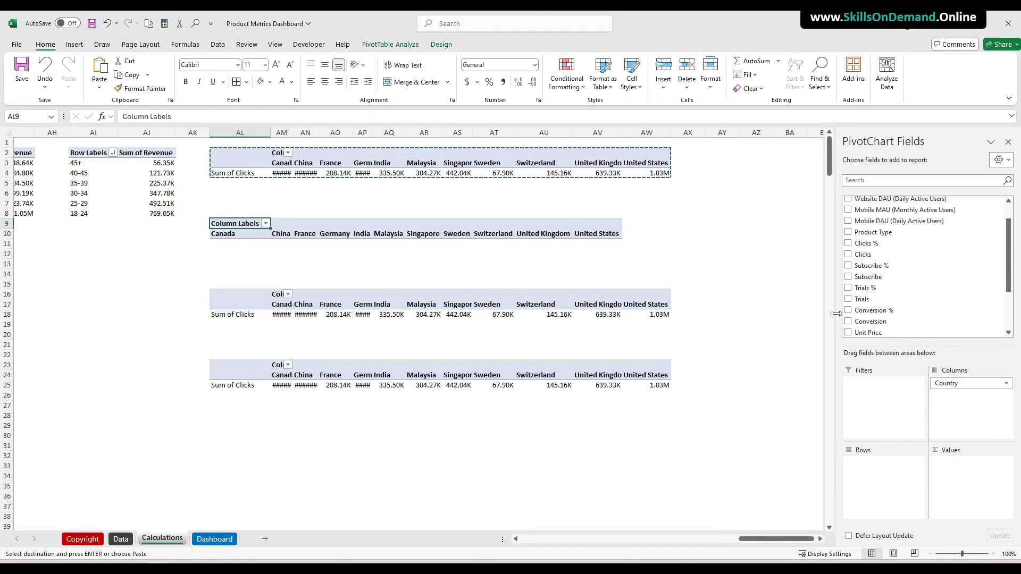
left_click_drag(869, 276, 965, 463)
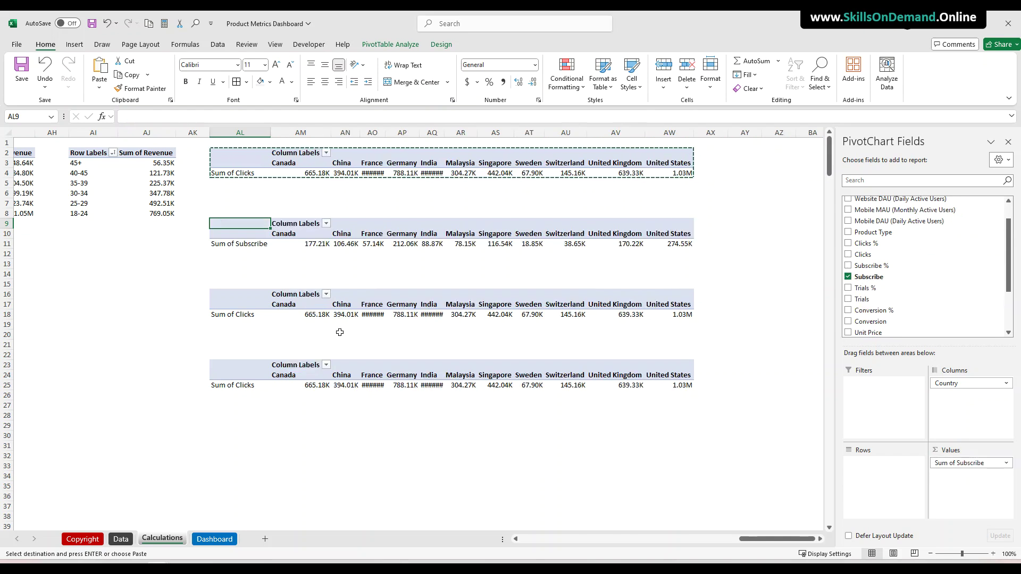
Replace Sum of Clicks with the Trials field in the values of the pivot table at AL16
left_click(242, 316)
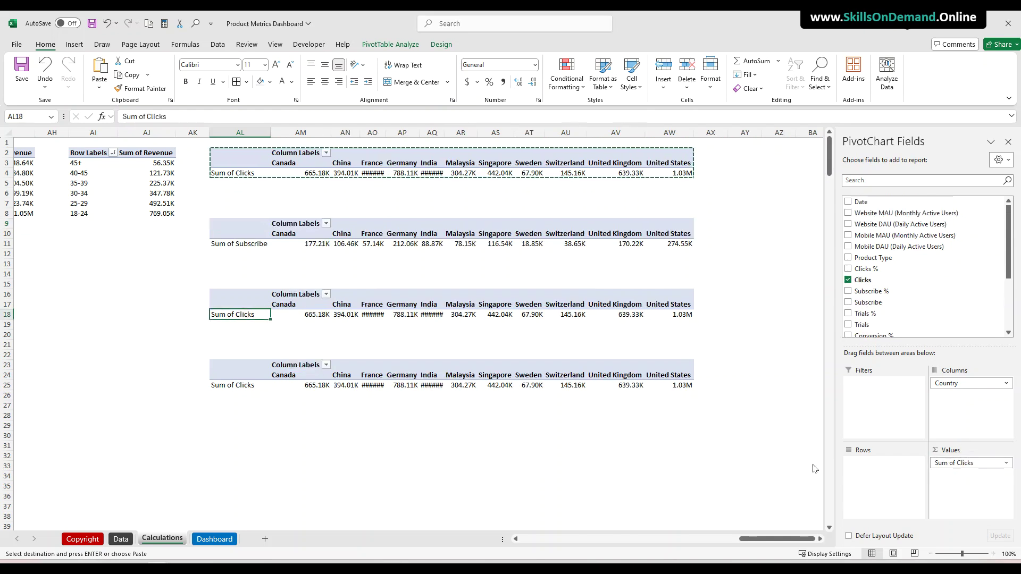
left_click_drag(821, 473, 658, 463)
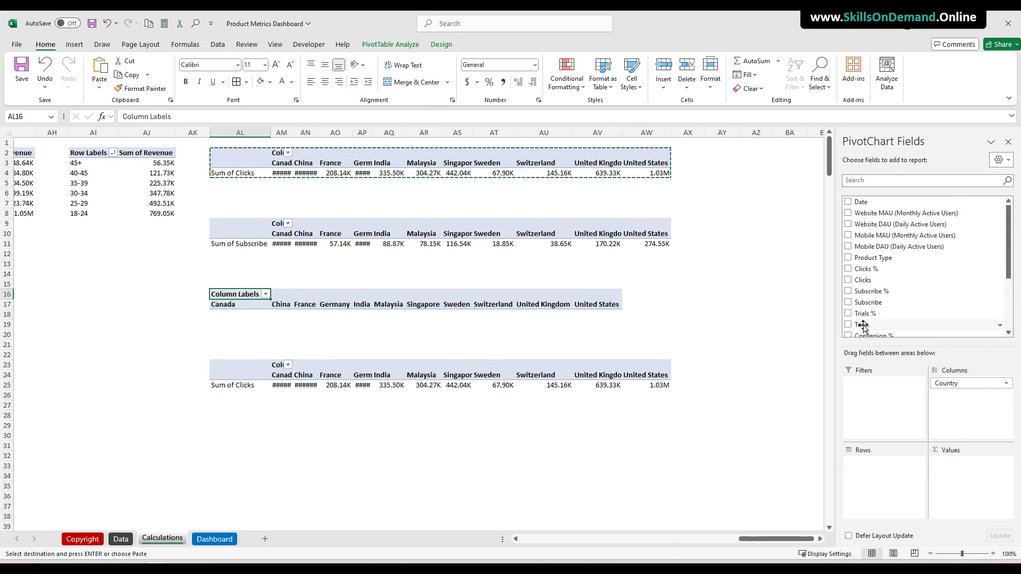
left_click_drag(862, 325, 969, 471)
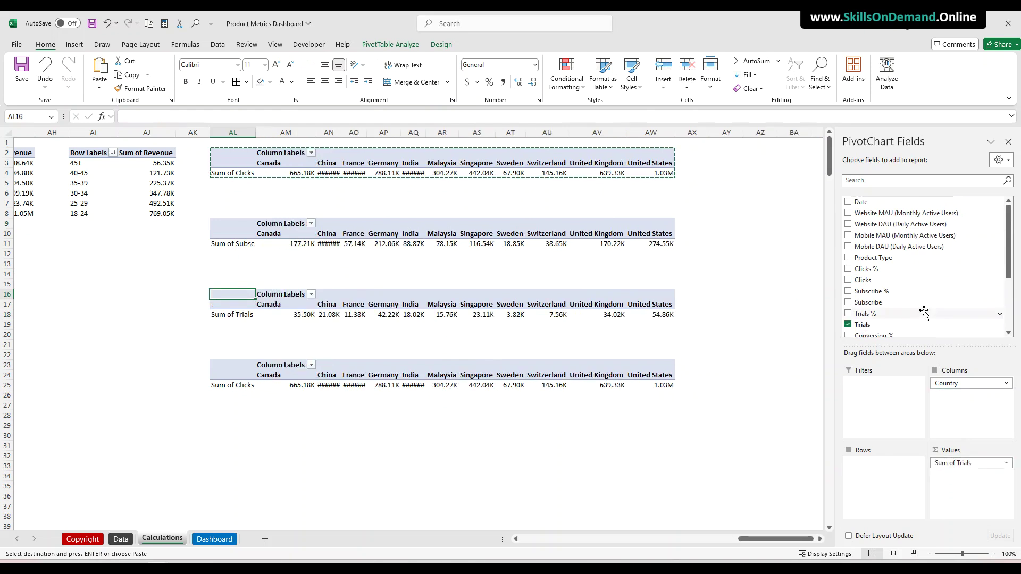
Replace Sum of Clicks with the Subscribe field in the values of the pivot table at AL23
scroll(923, 312, "down", 3)
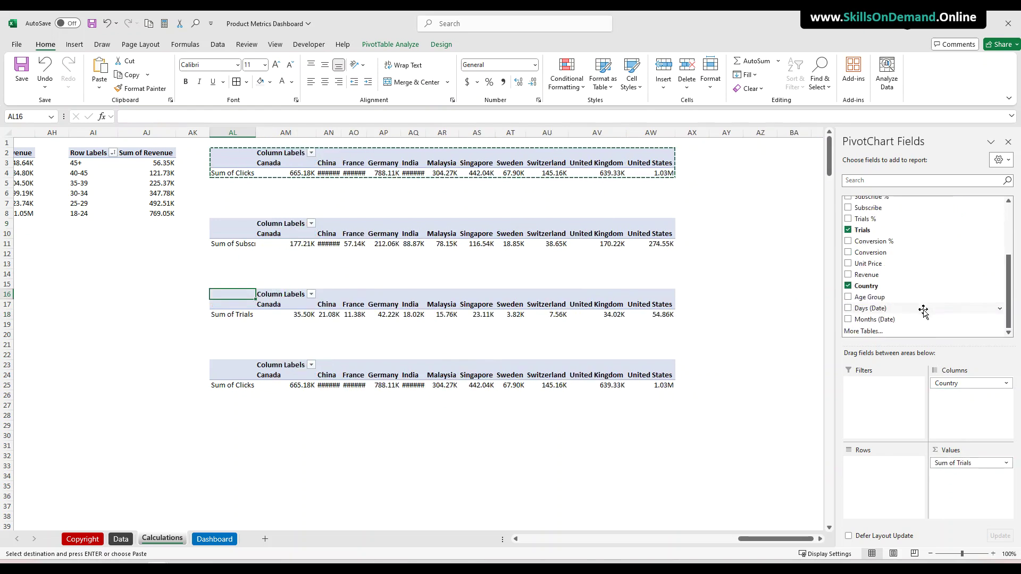
left_click(285, 385)
left_click_drag(952, 466, 683, 473)
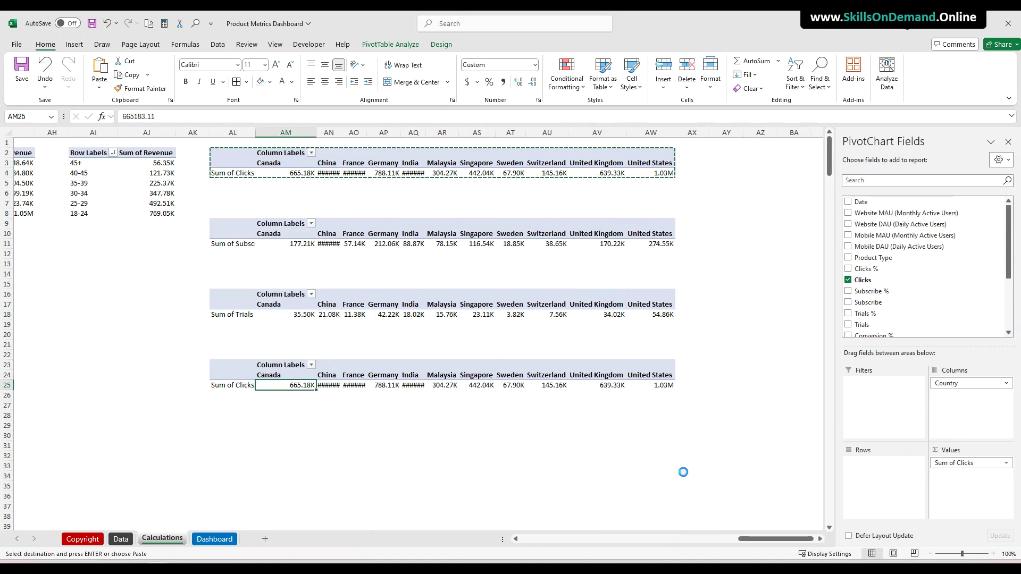
left_click_drag(877, 303, 965, 471)
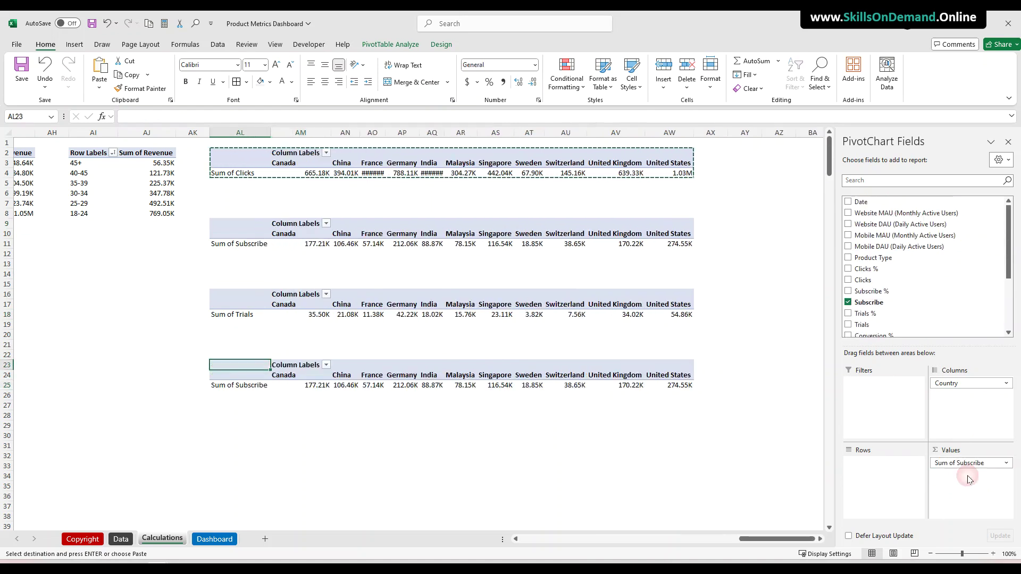
left_click(372, 486)
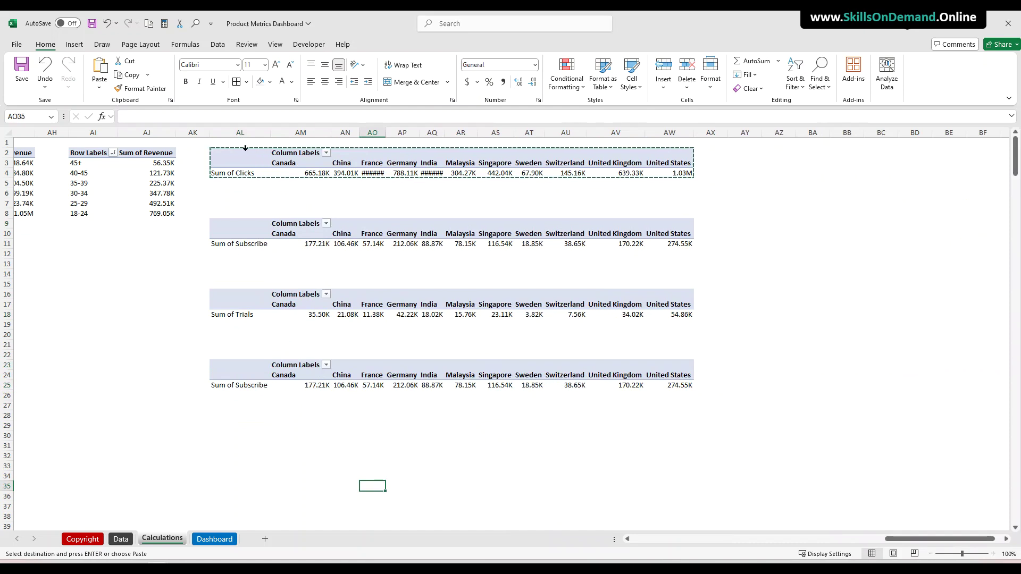
Insert a Clustered Column PivotChart from the Clicks-by-country pivot table and move it below the revenue by age group table
left_click(238, 173)
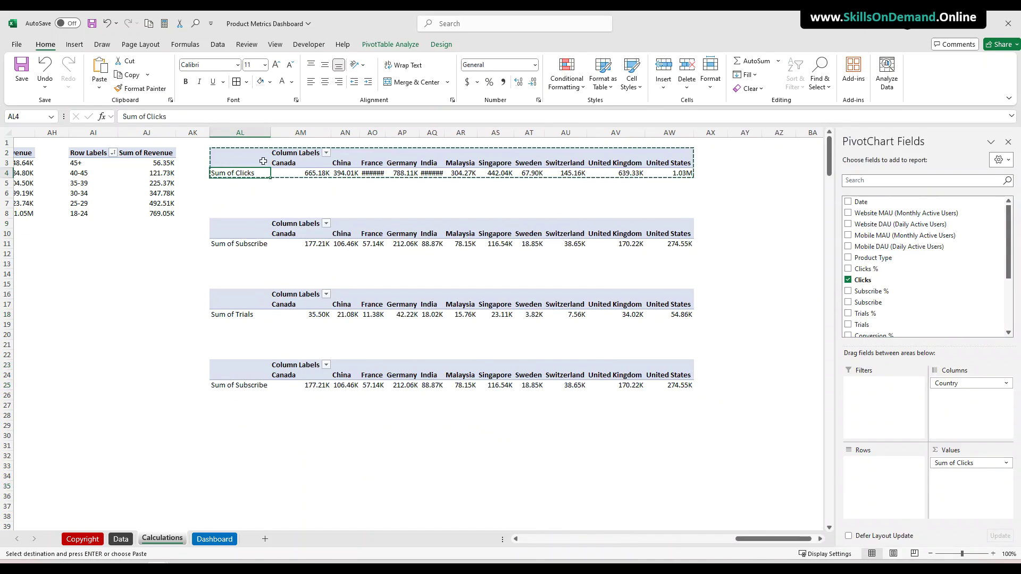
left_click(74, 45)
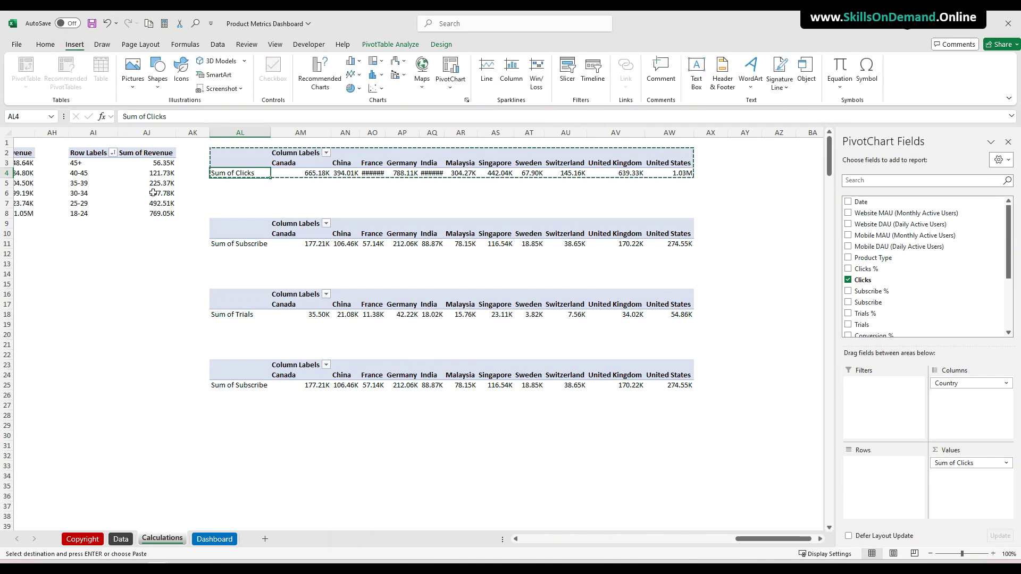
left_click(321, 80)
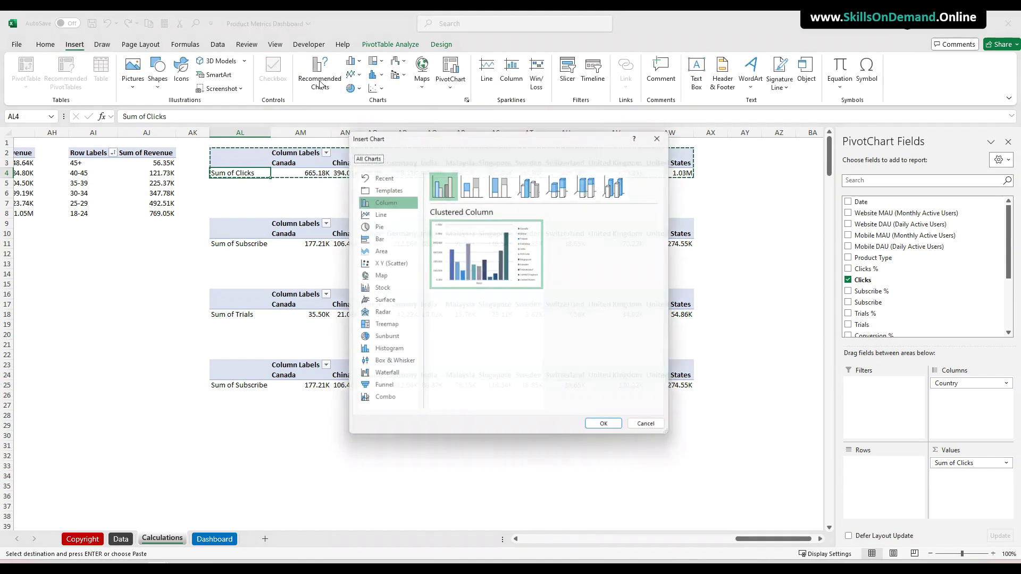
left_click(382, 202)
left_click(442, 183)
left_click(621, 433)
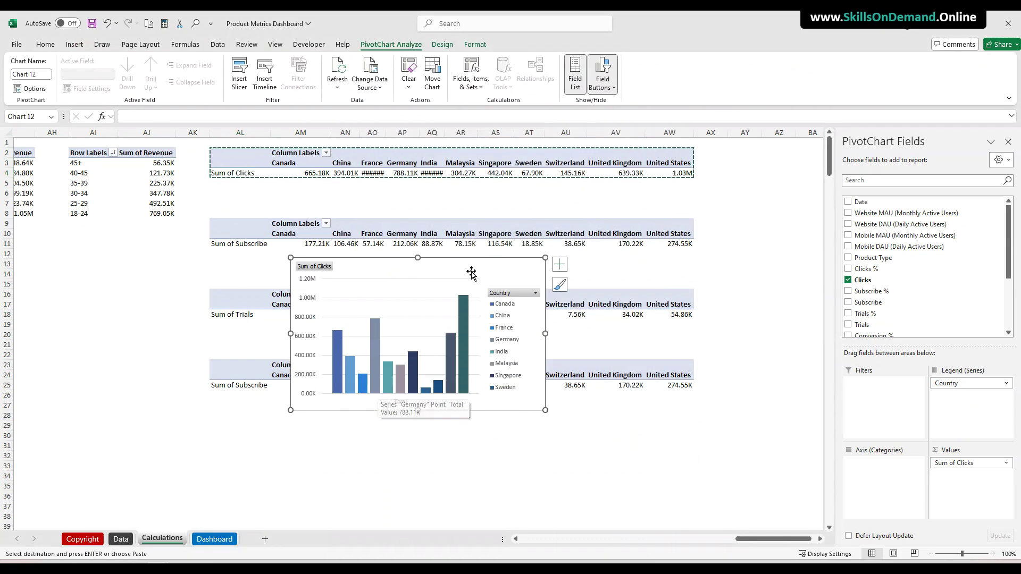
left_click_drag(394, 260, 152, 345)
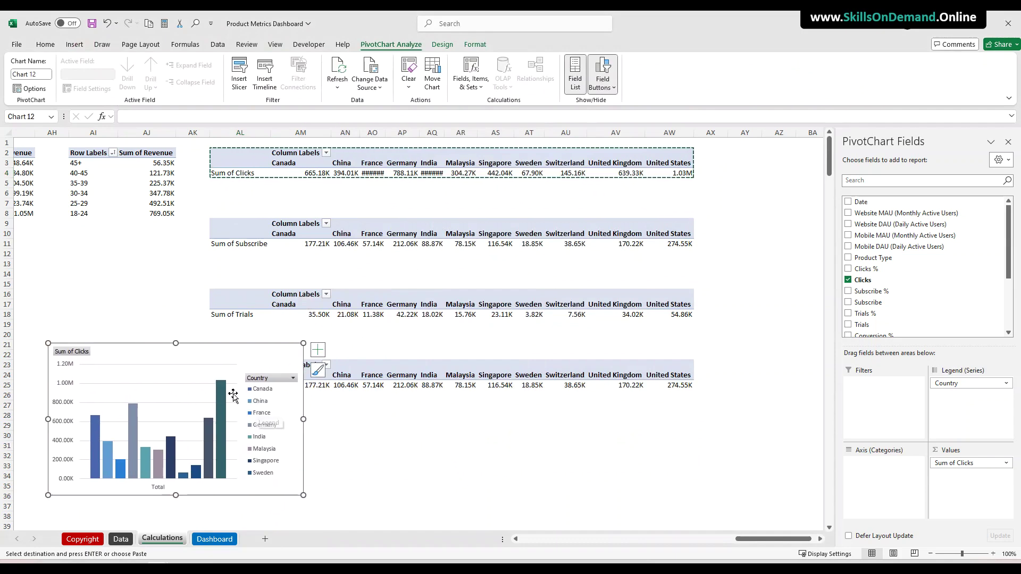
Add a chart title to the Clicks chart reading "No of Clicks"
left_click(312, 353)
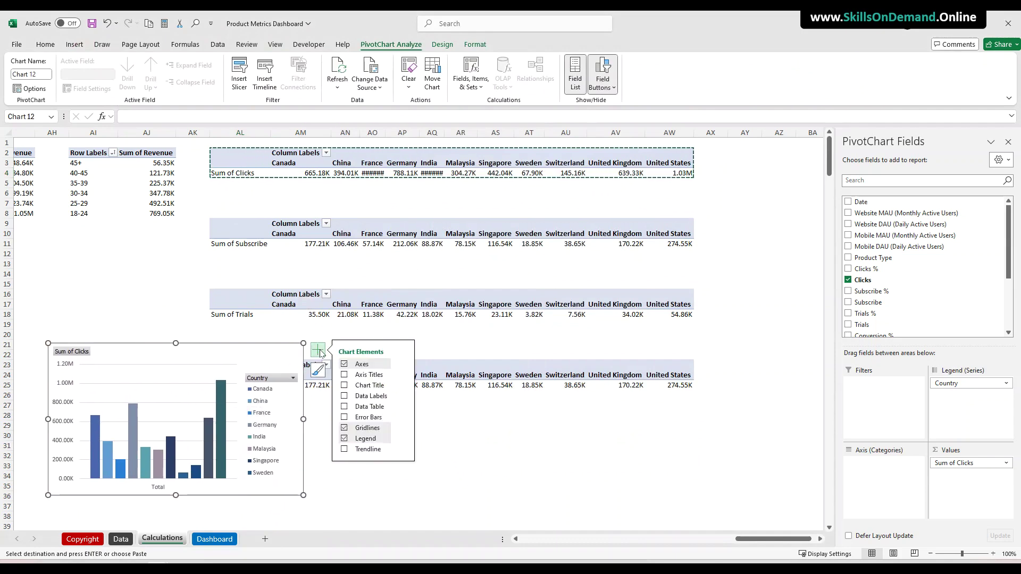
left_click(362, 386)
left_click_drag(161, 367, 207, 367)
type("No")
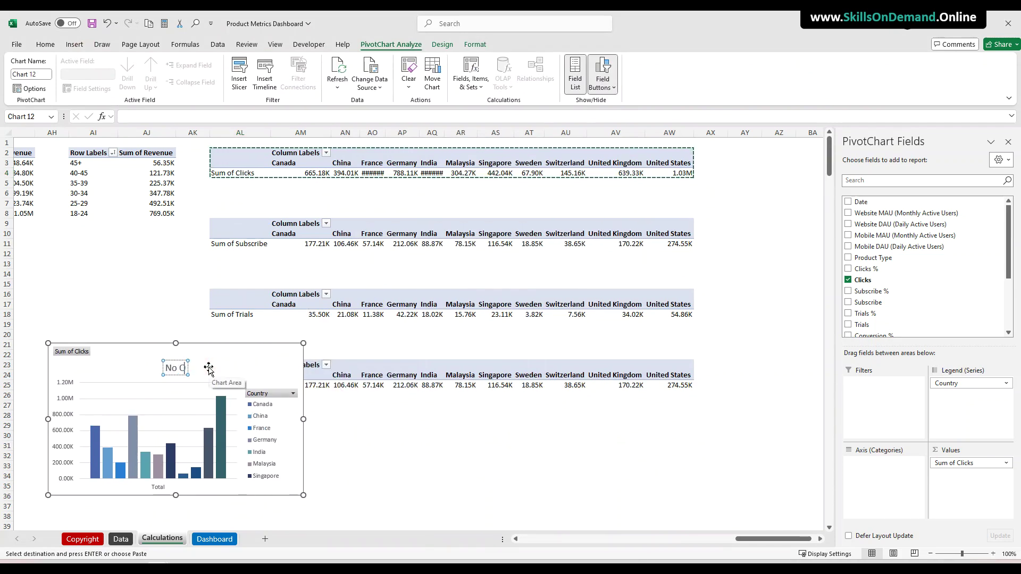
type(" of Cicks")
left_click(179, 368)
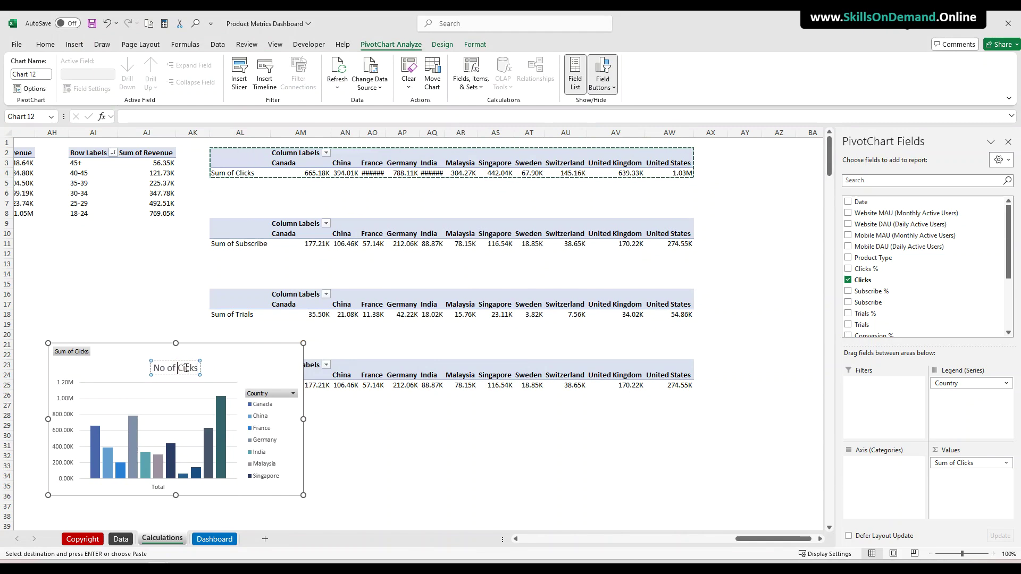
type("l")
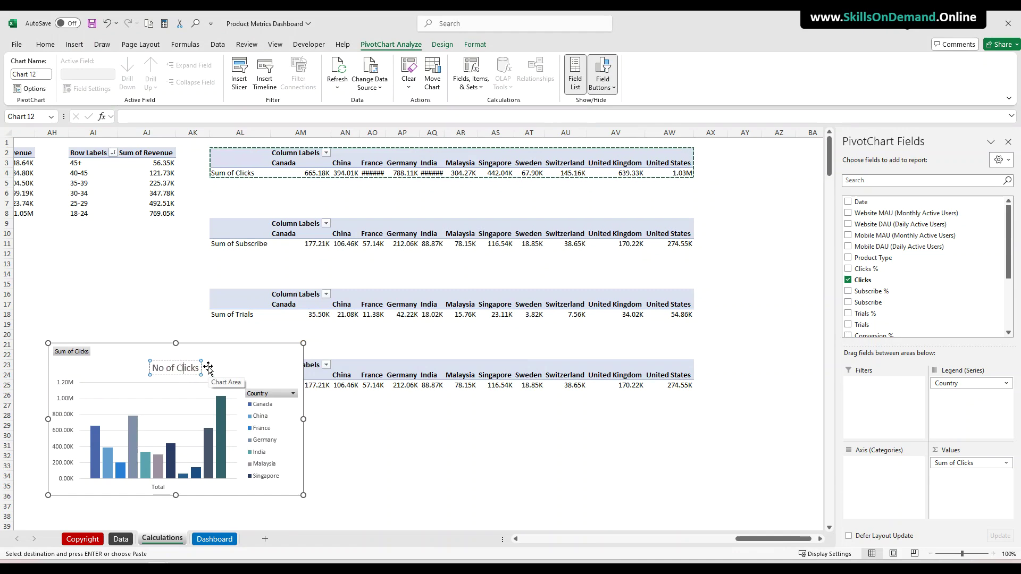
Format the "No of Clicks" chart title as bold, black, 12 pt text
left_click(171, 374)
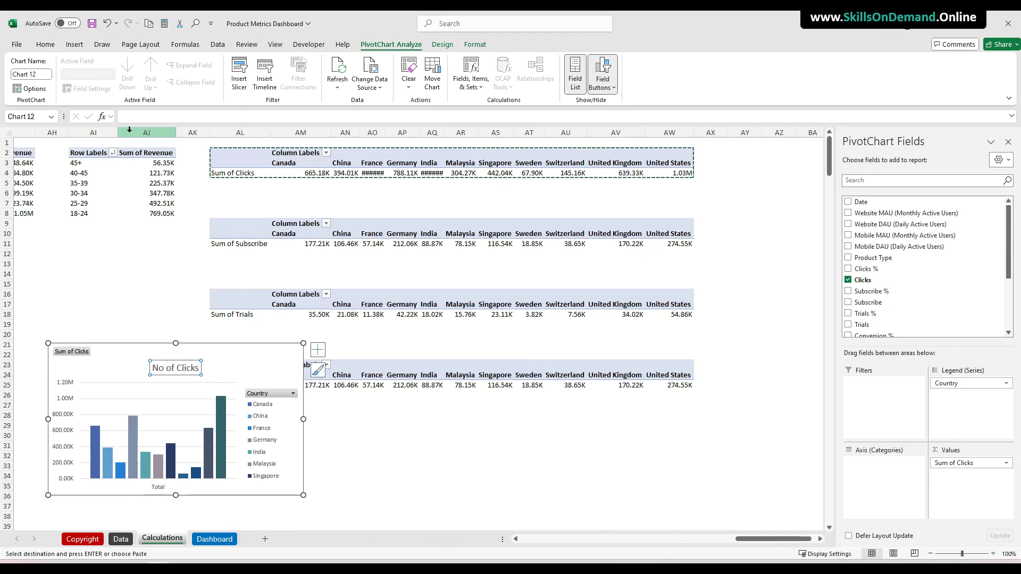
left_click(45, 44)
left_click(186, 81)
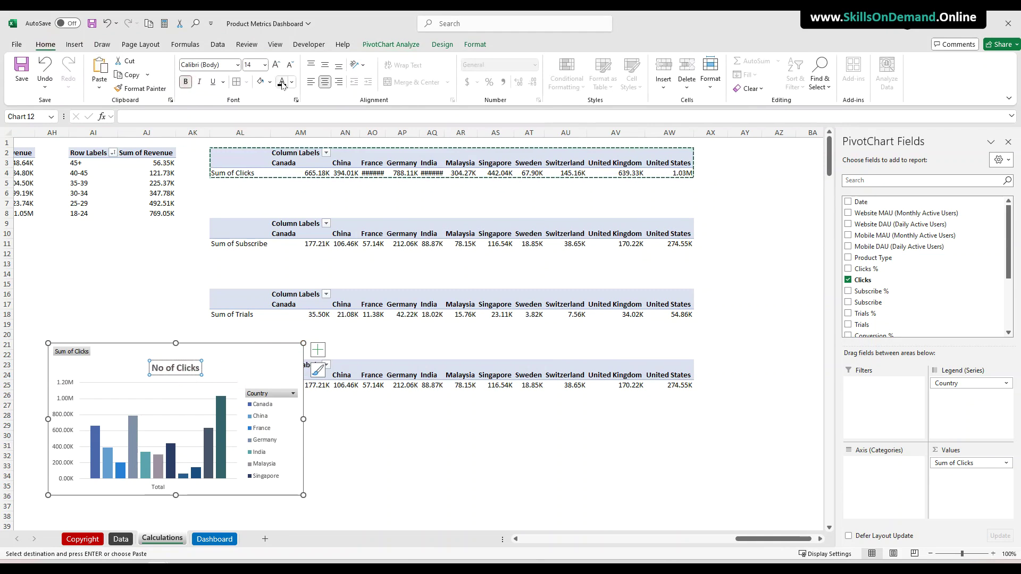
left_click(291, 66)
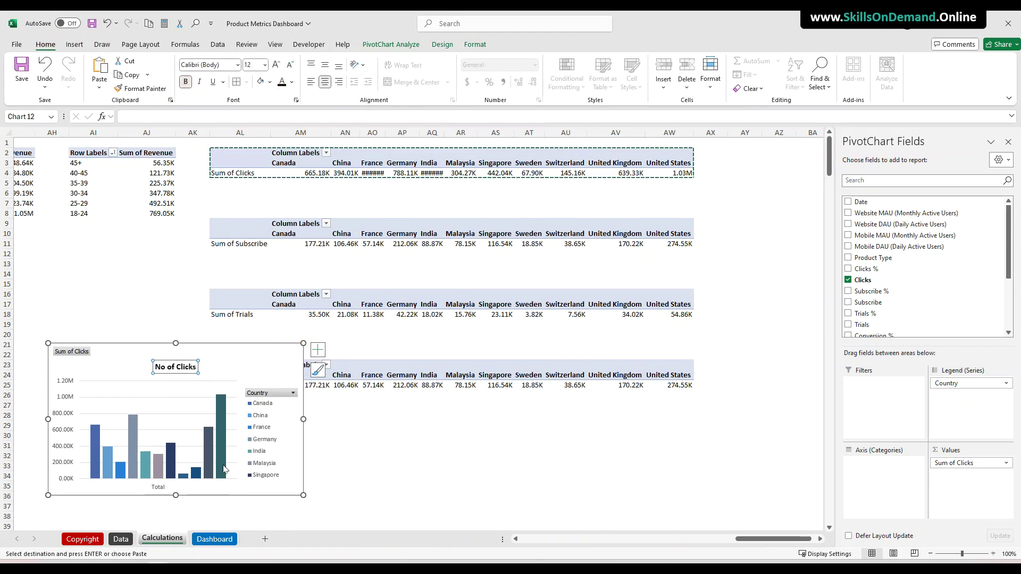
left_click(210, 494)
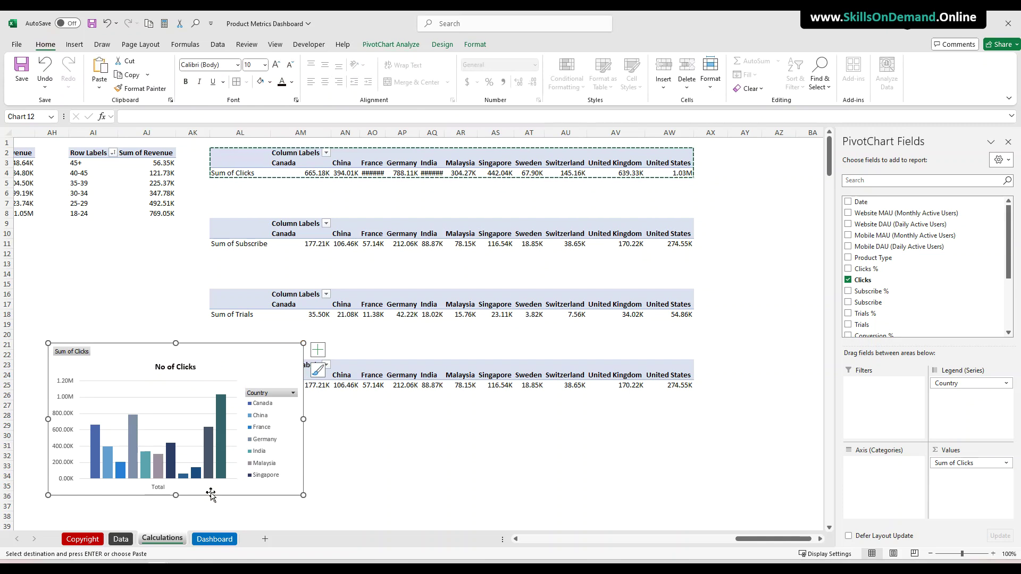
Set the legend position of the No of Clicks chart to Left
left_click(265, 450)
right_click(265, 450)
left_click(298, 440)
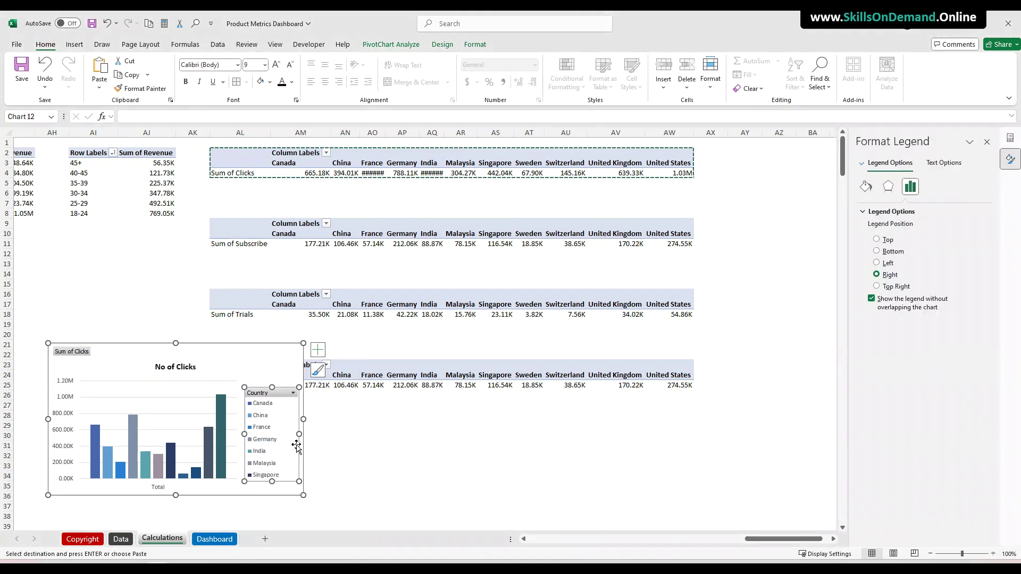
left_click(876, 263)
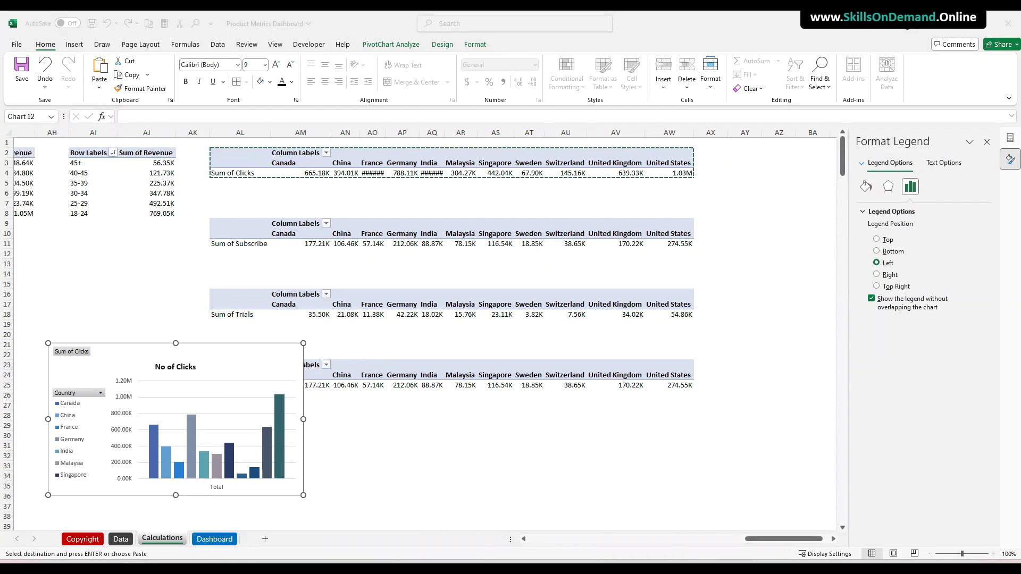
Delete the horizontal axis labelled Total and hide all field buttons on the No of Clicks chart
left_click(216, 488)
left_click(217, 488)
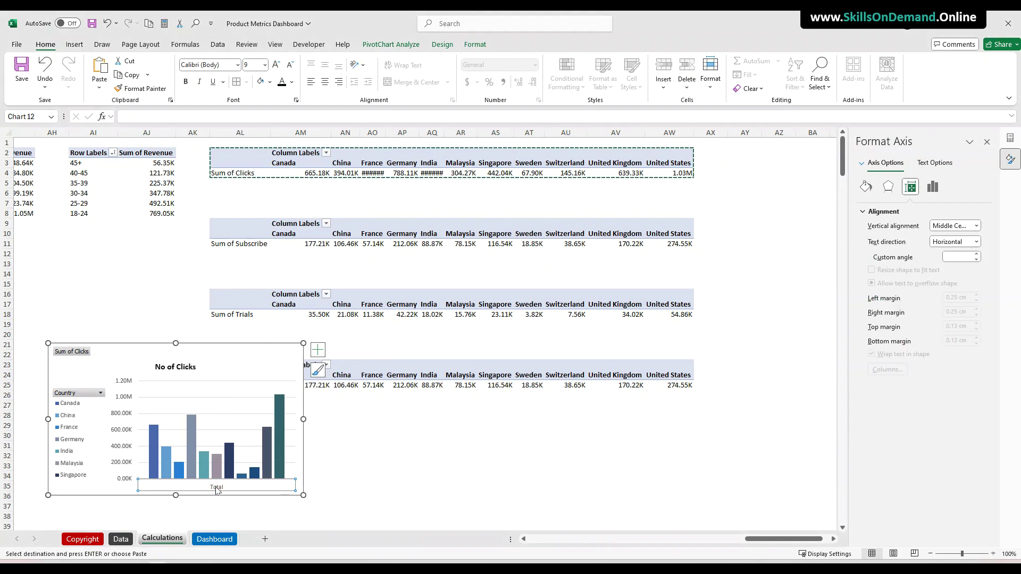
key("Delete")
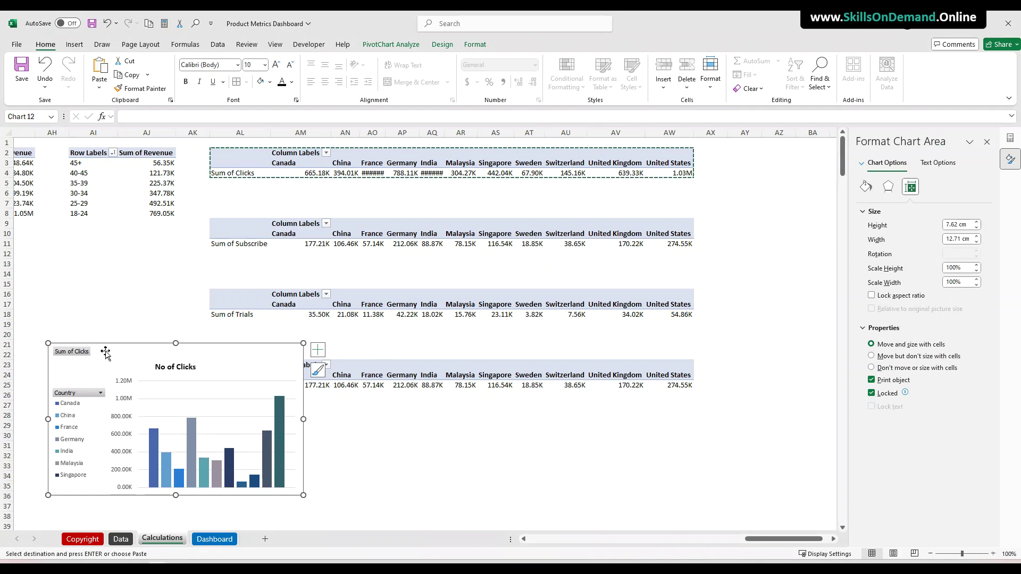
right_click(66, 351)
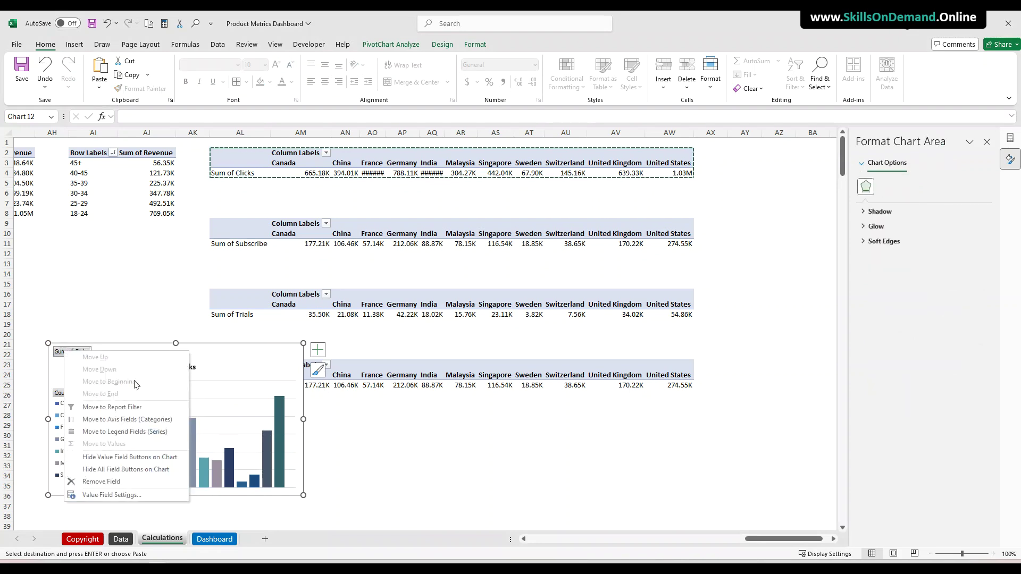
left_click(126, 469)
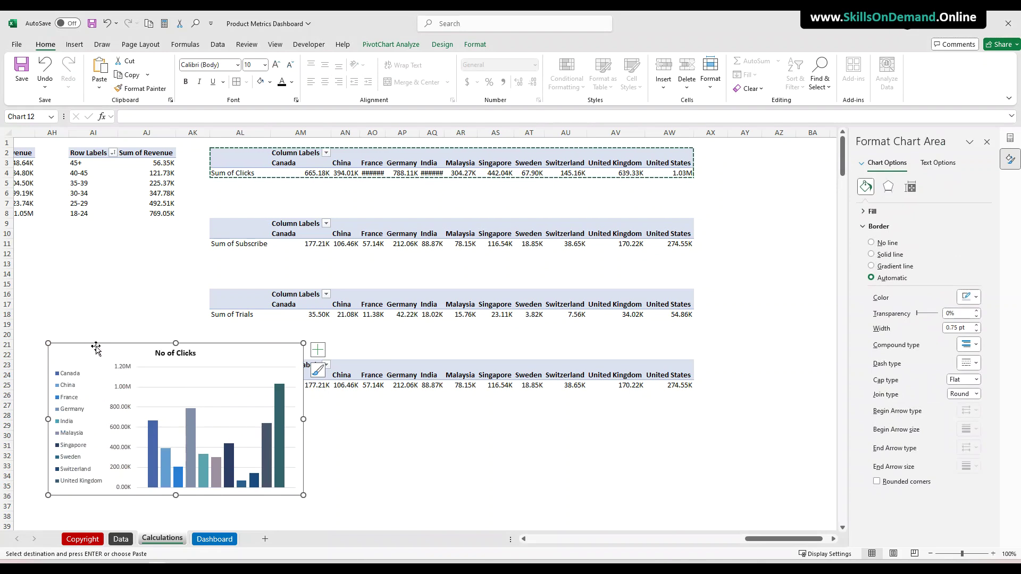
Set the No of Clicks chart area to No Fill and move the chart below the pivot table at AL23
left_click(481, 46)
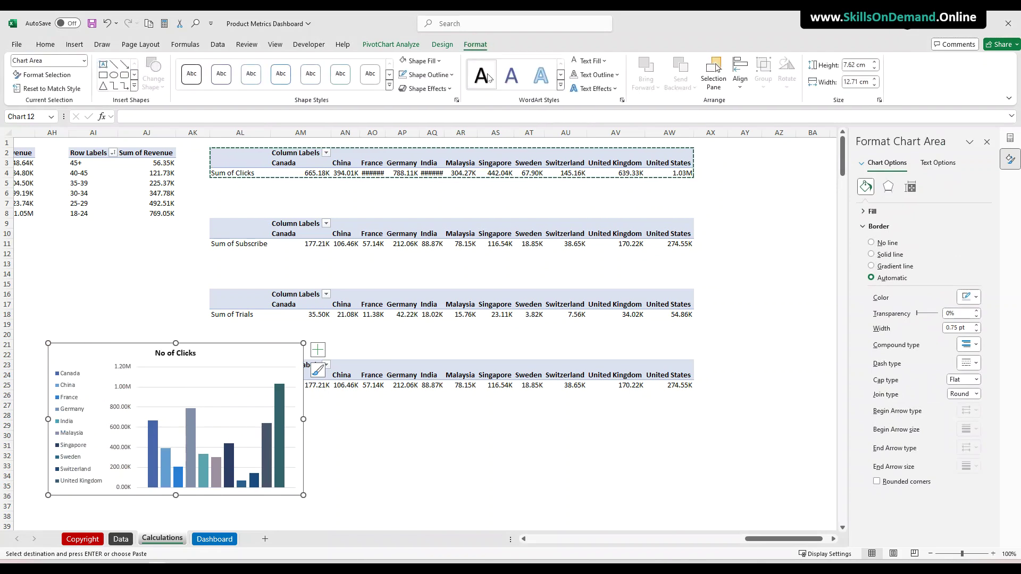
left_click(440, 62)
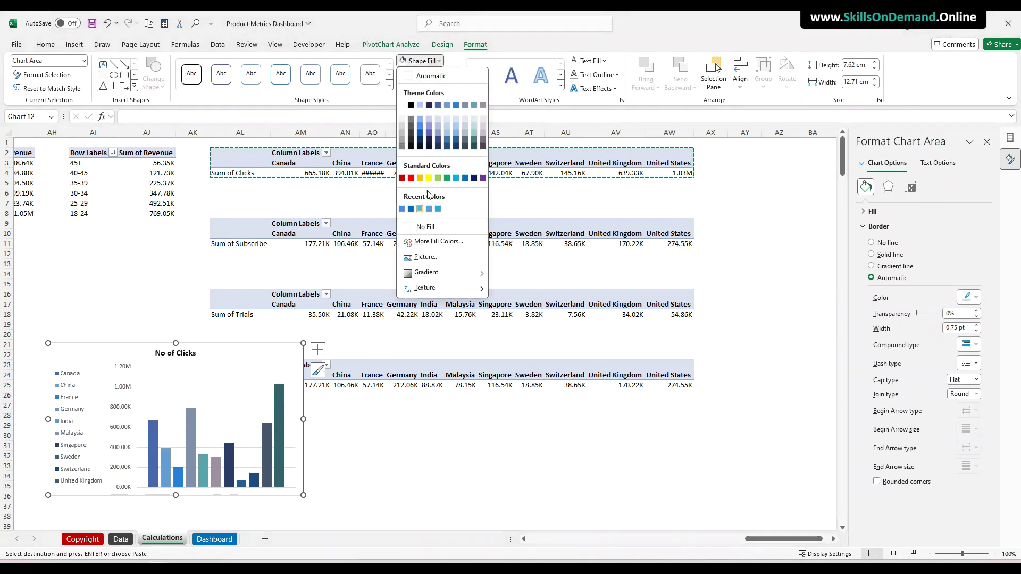
left_click(414, 233)
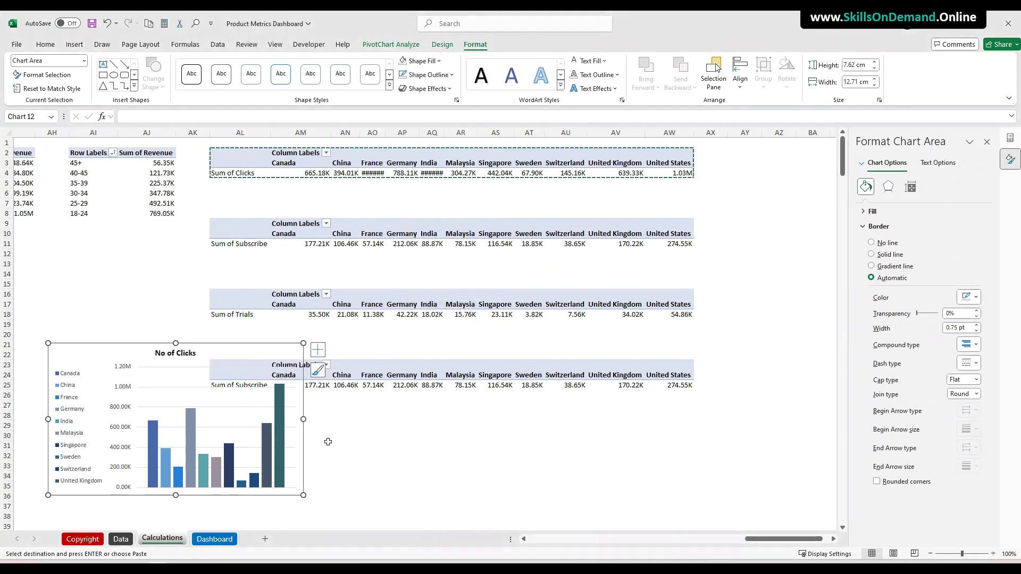
left_click_drag(261, 496, 287, 505)
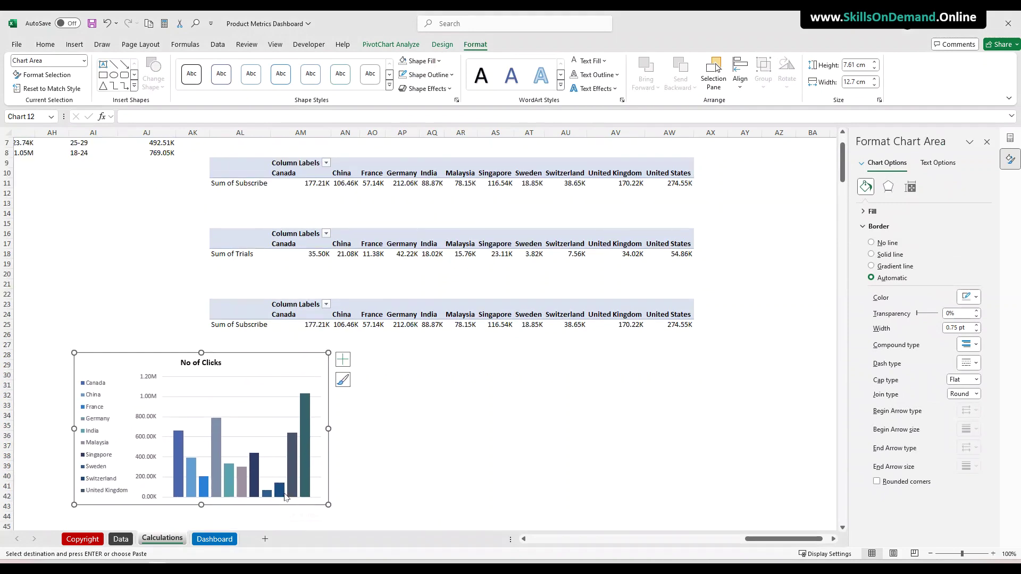
Set the height of the No of Clicks chart to 8.25 cm
right_click(140, 353)
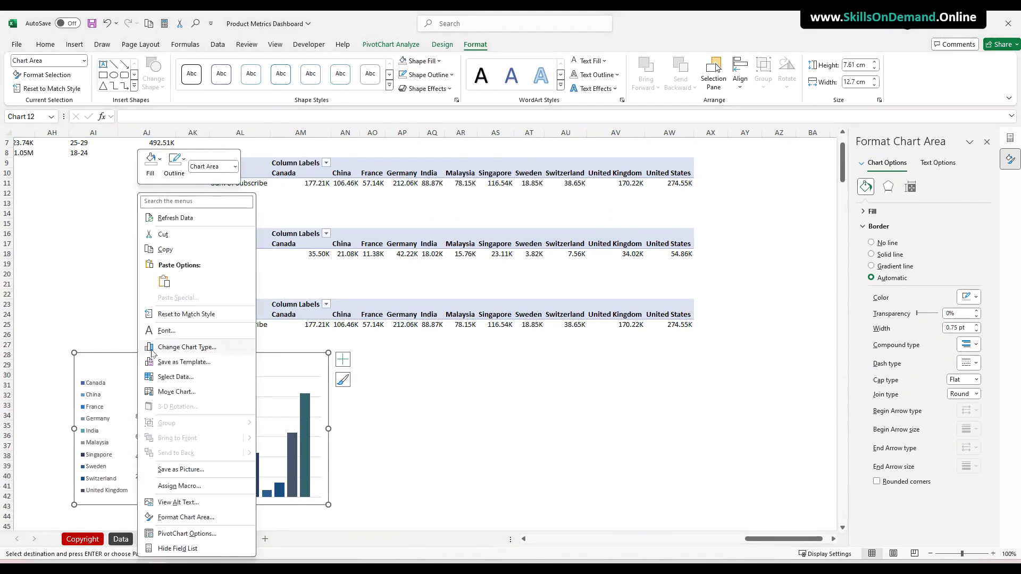
left_click(184, 517)
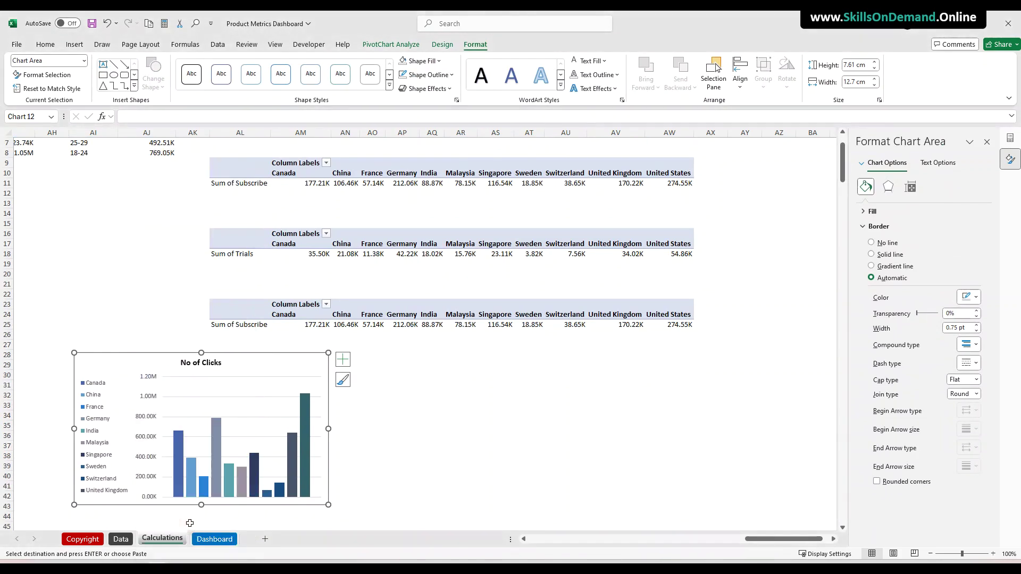
left_click(910, 187)
left_click_drag(957, 226, 915, 226)
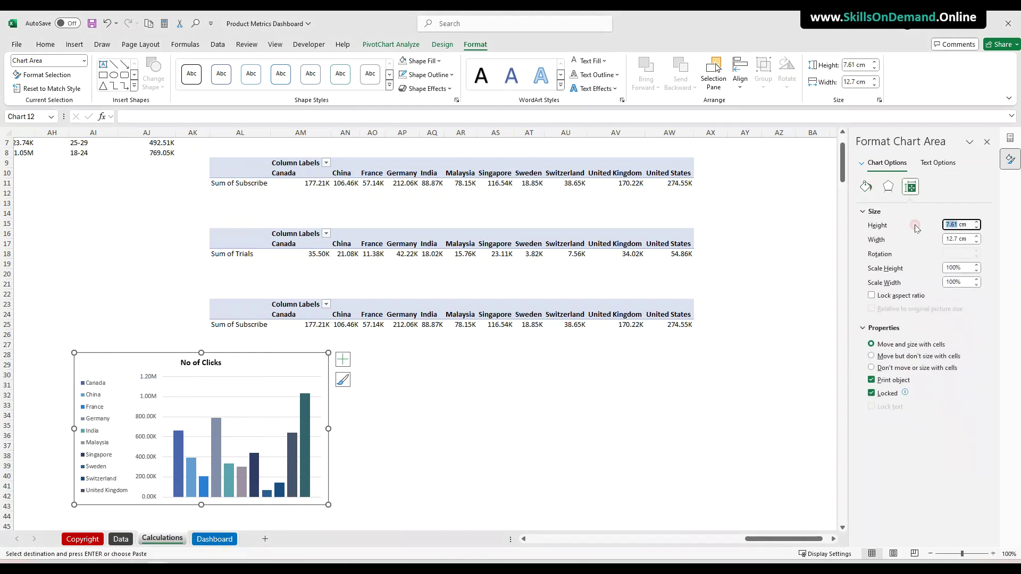
type("8.25")
key("Return")
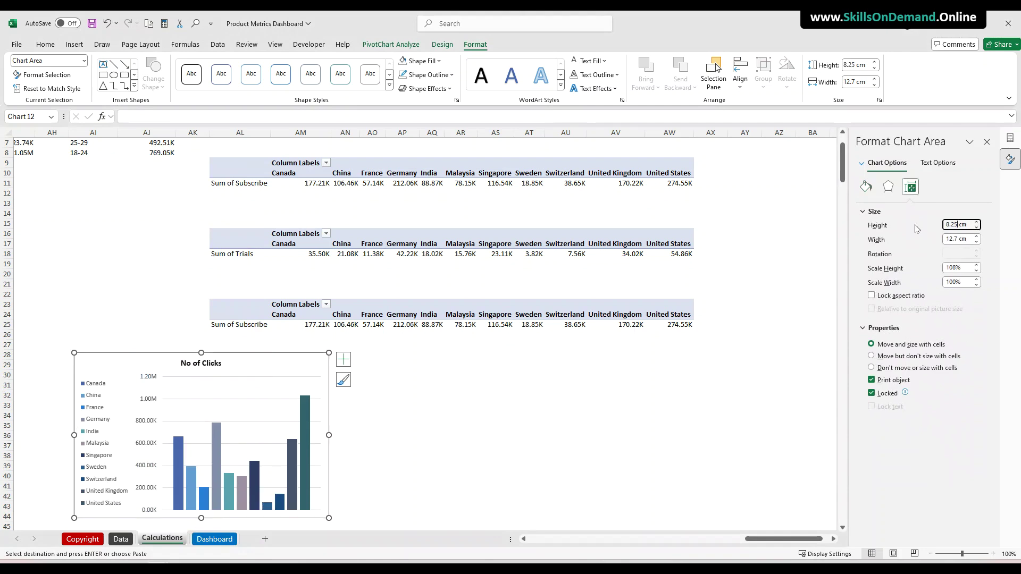
Set the width of the No of Clicks chart to 8.25 cm
left_click_drag(959, 242, 927, 240)
type("8.")
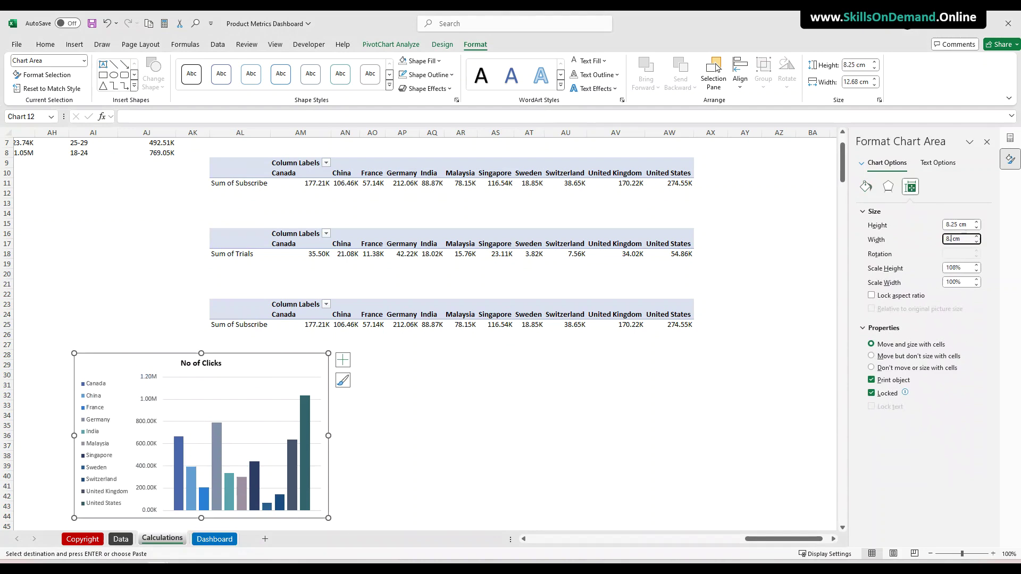
type("25")
key("Return")
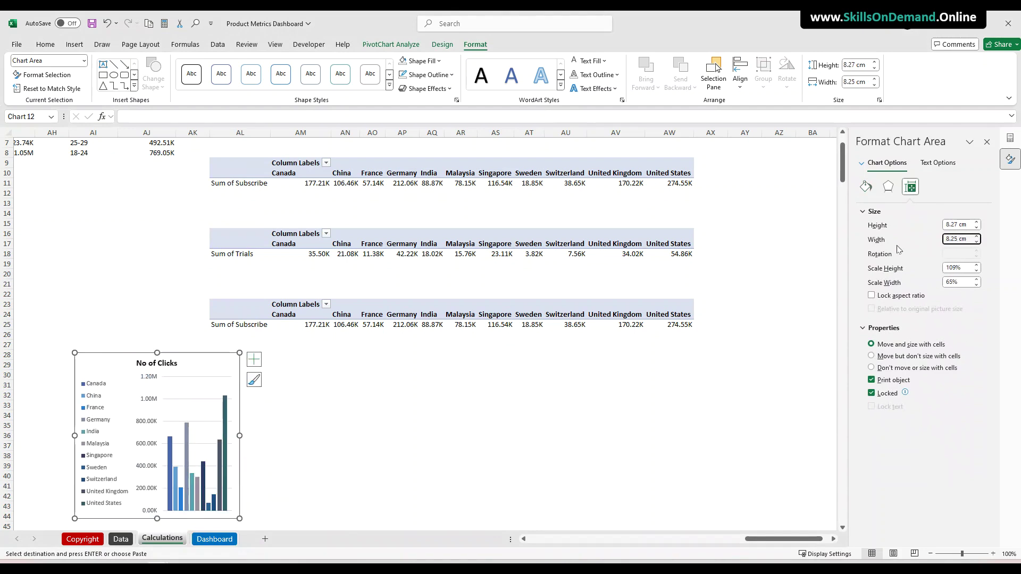
left_click(108, 517)
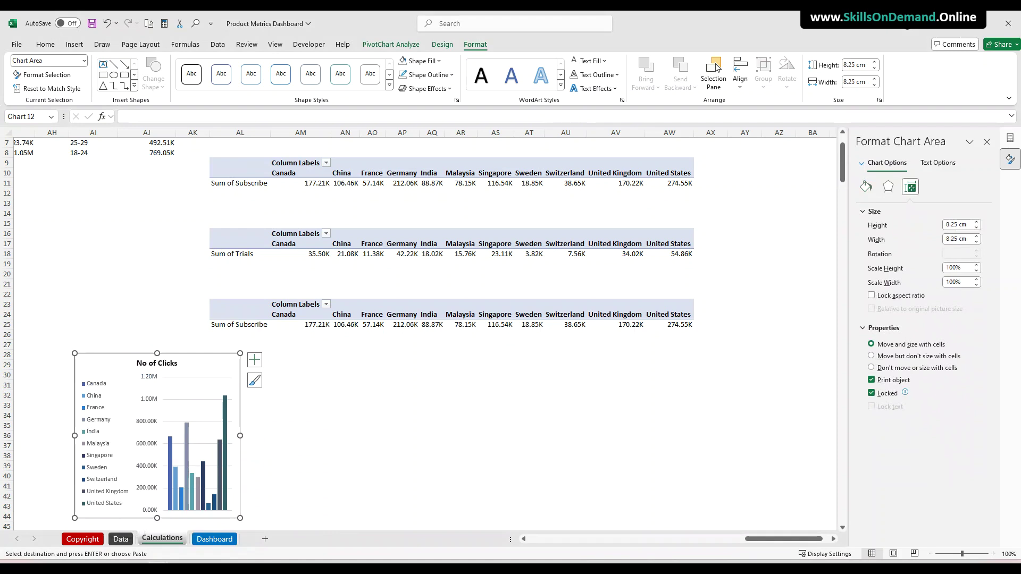
left_click(516, 456)
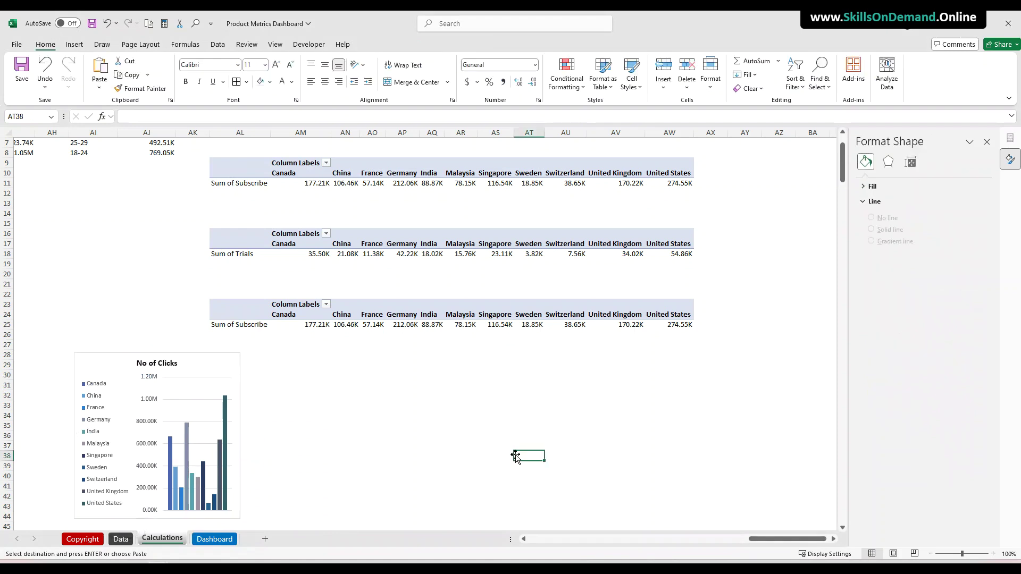
Cut the No of Clicks chart from the Calculations sheet and paste it on the Dashboard sheet below the Mobile MAU card
left_click(113, 353)
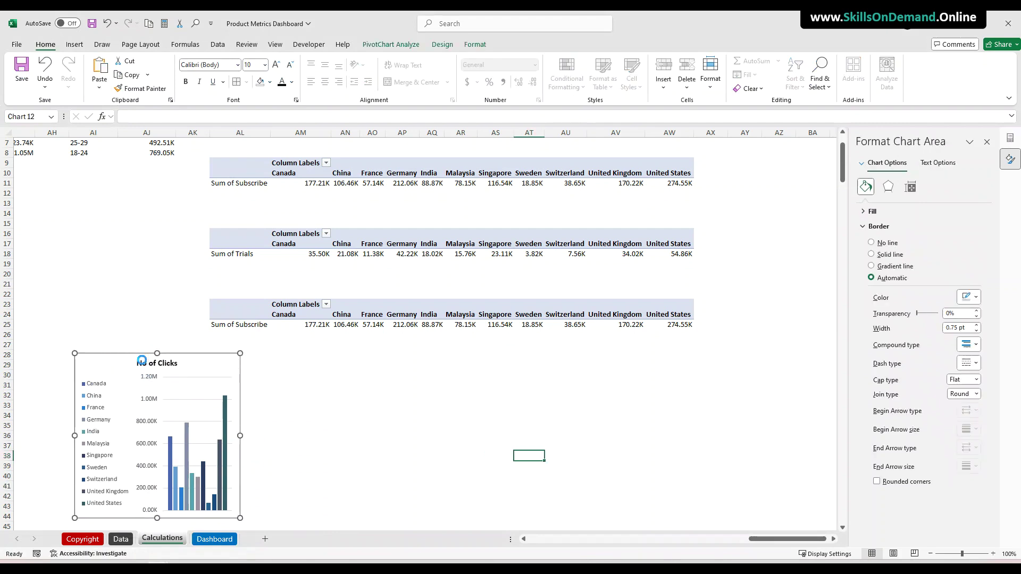
key("Delete")
left_click(214, 540)
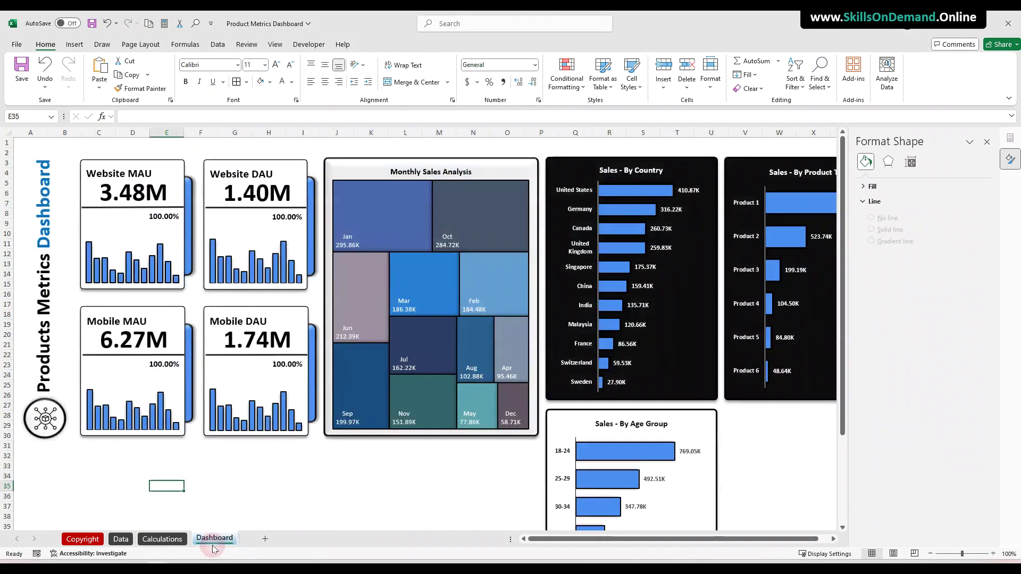
left_click(118, 466)
key("ctrl+v")
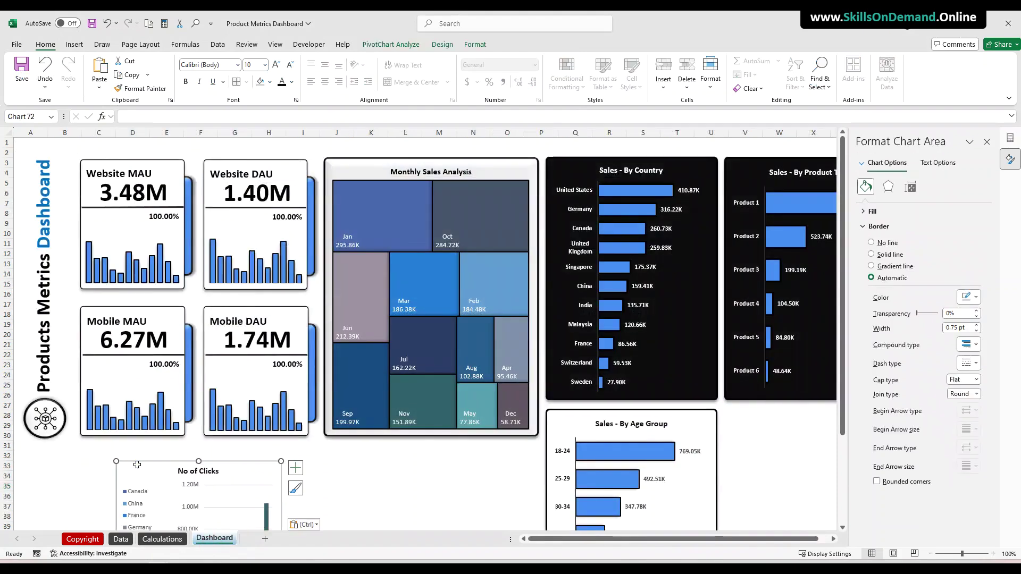
left_click_drag(137, 464, 62, 453)
left_click(346, 494)
Draw a rounded rectangle about 25 cm wide and 8.4 cm high over the chart, reaching across to the Sales - By Age Group chart
scroll(346, 499, "down", 6)
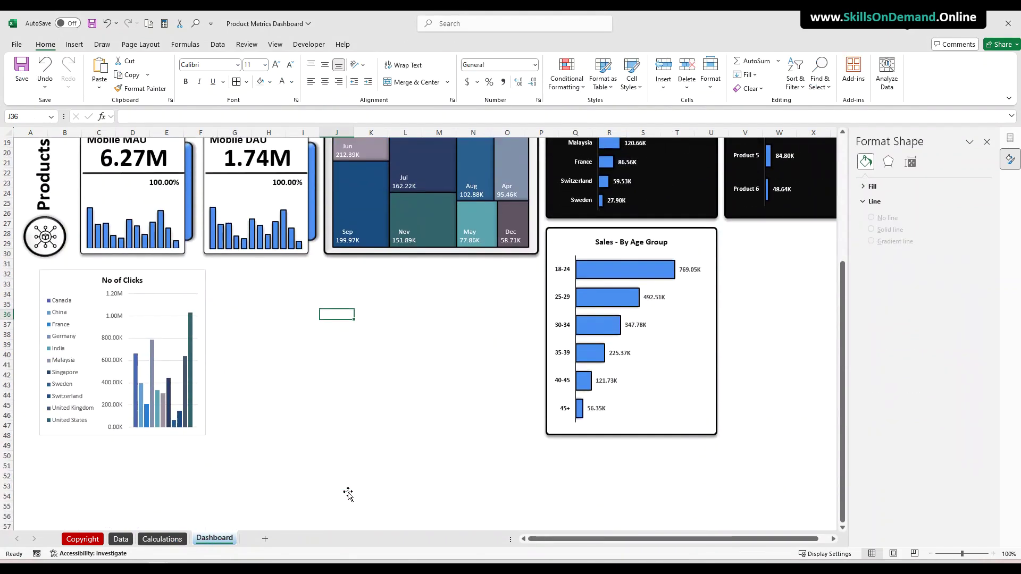
left_click(271, 447)
scroll(273, 451, "up", 1)
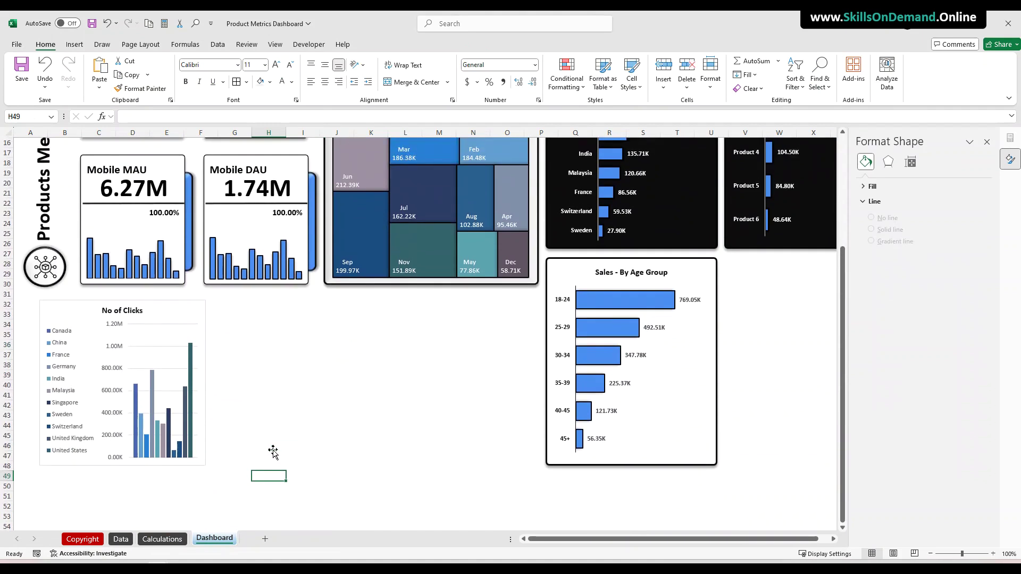
left_click(356, 418)
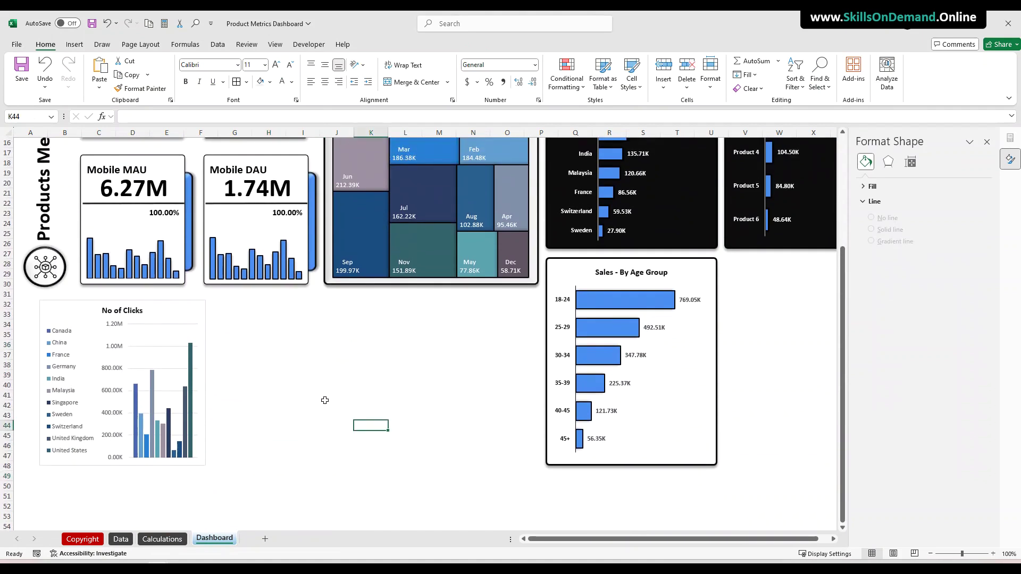
left_click(78, 44)
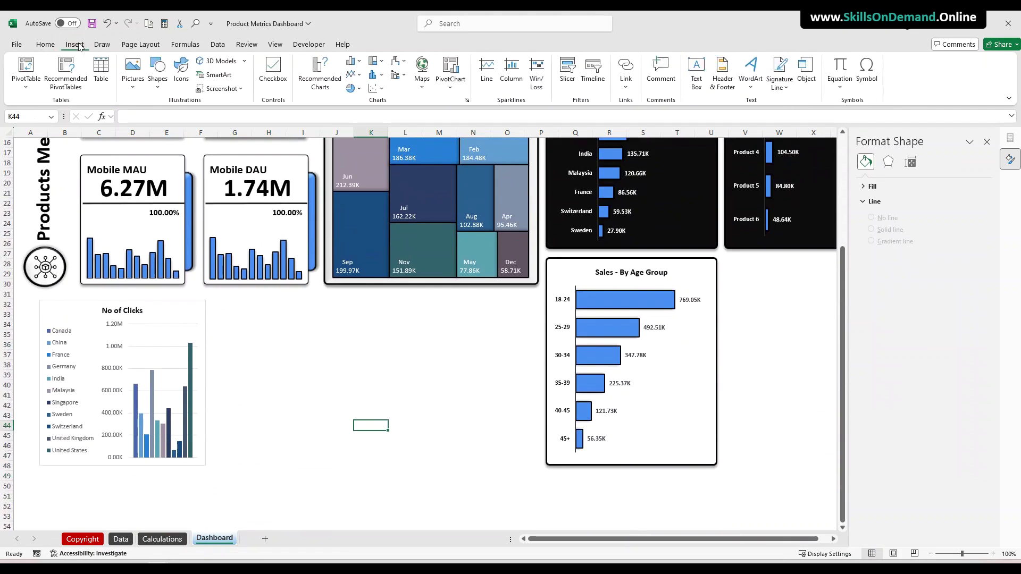
left_click(158, 85)
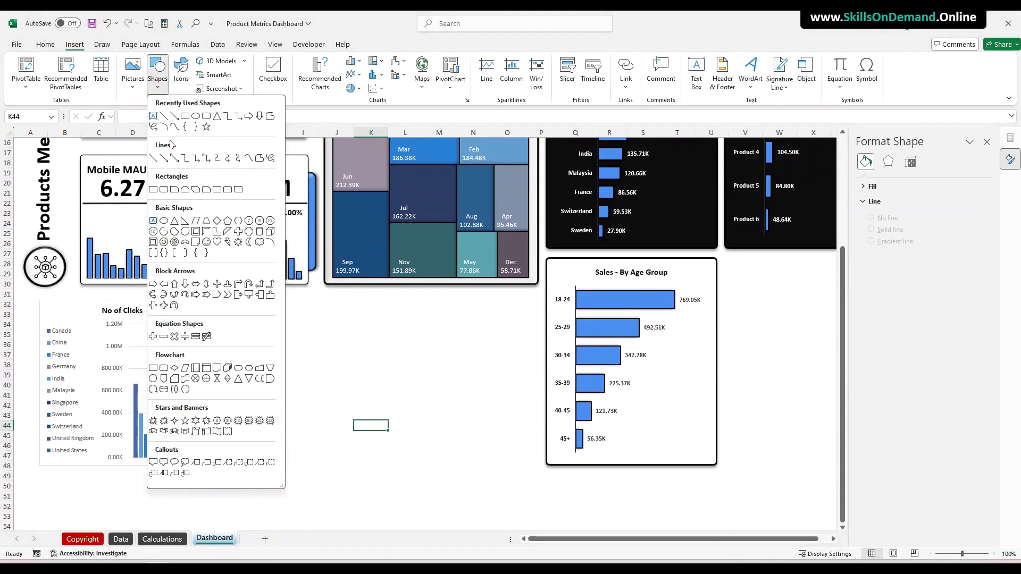
left_click(208, 118)
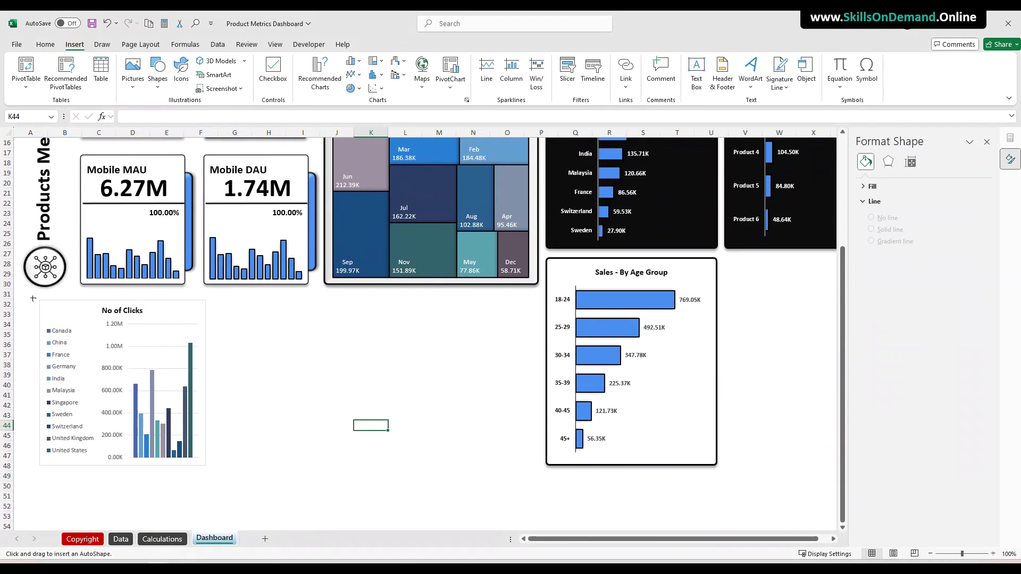
left_click_drag(34, 296, 533, 465)
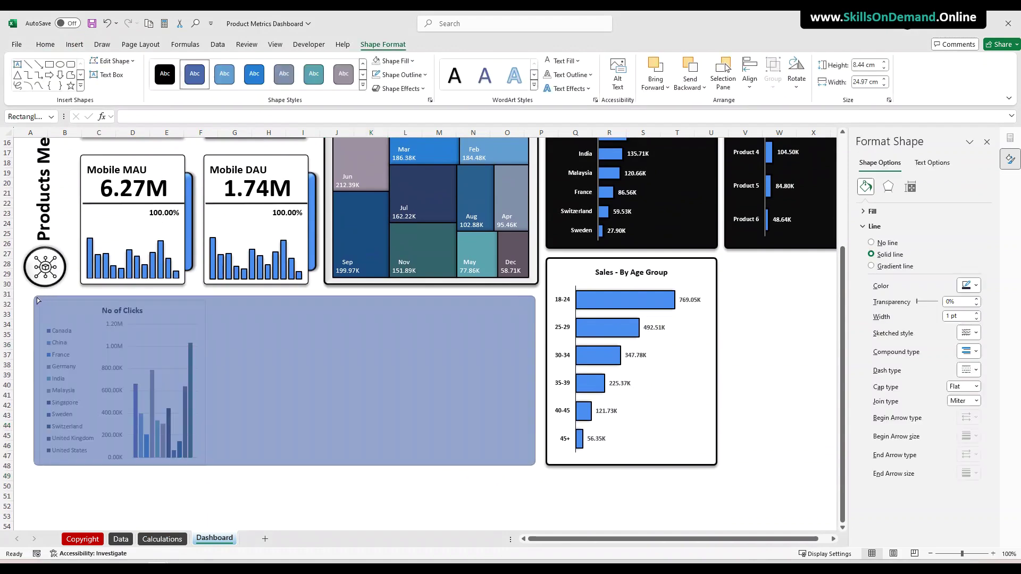
left_click(98, 485)
left_click(114, 400)
left_click(113, 400)
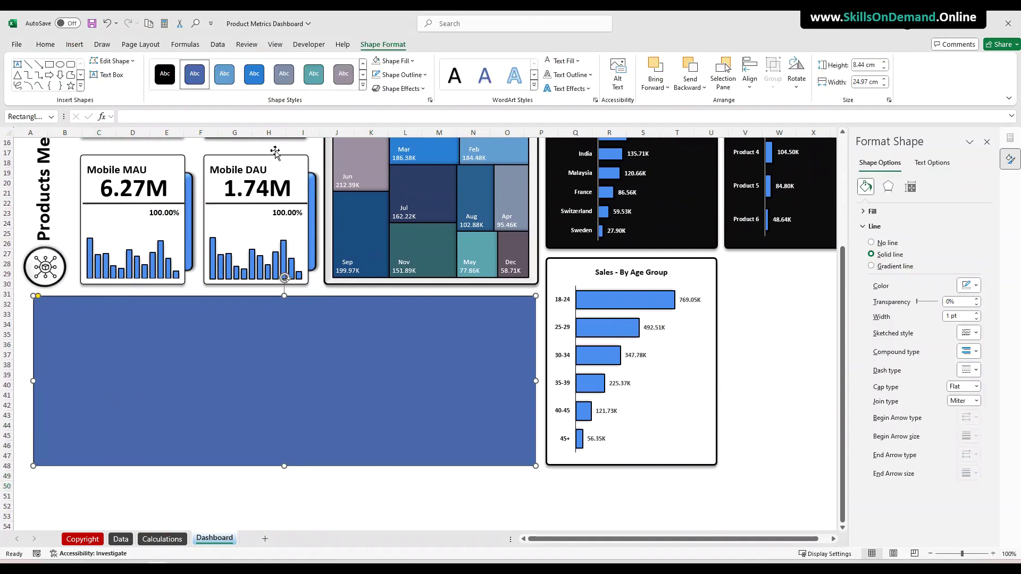
Fill the rounded rectangle white and give it a black 2.25 pt outline
left_click(400, 61)
left_click(376, 105)
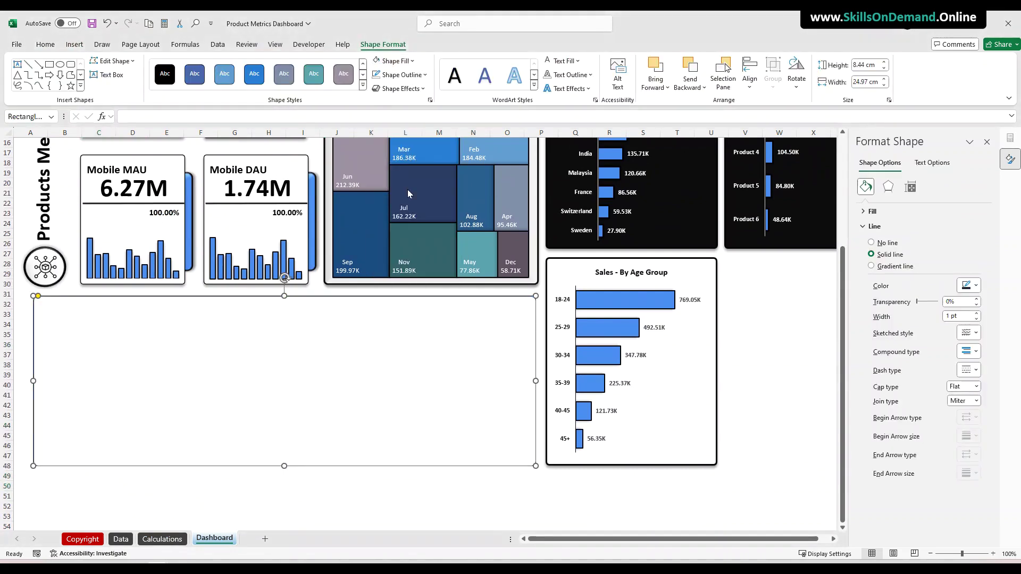
left_click(404, 77)
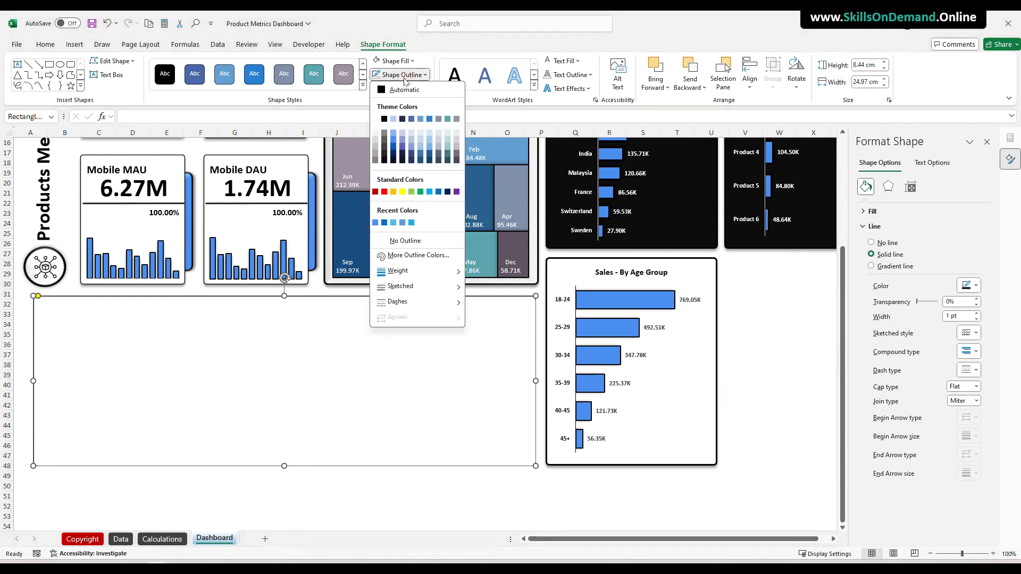
left_click(383, 160)
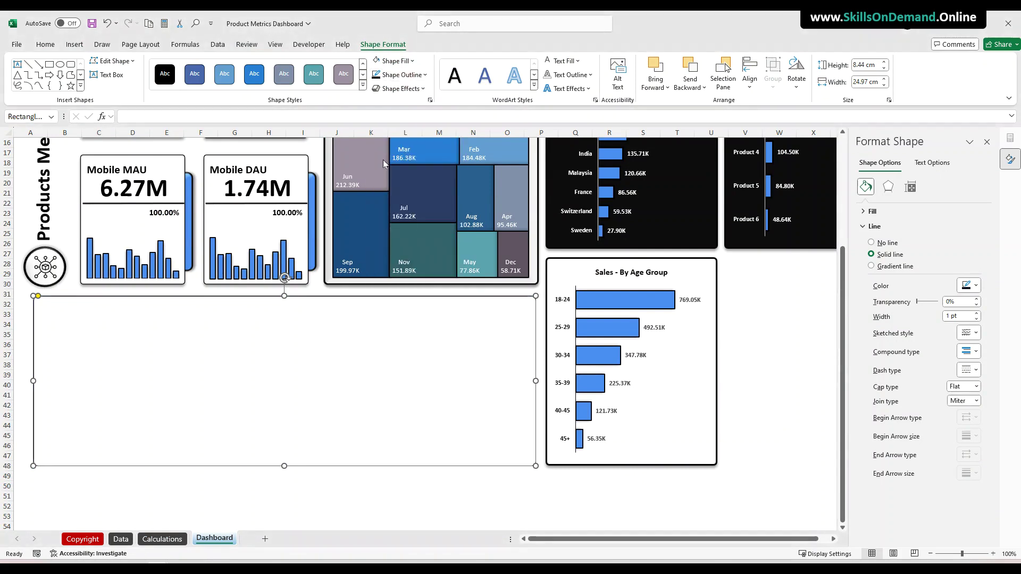
left_click(398, 79)
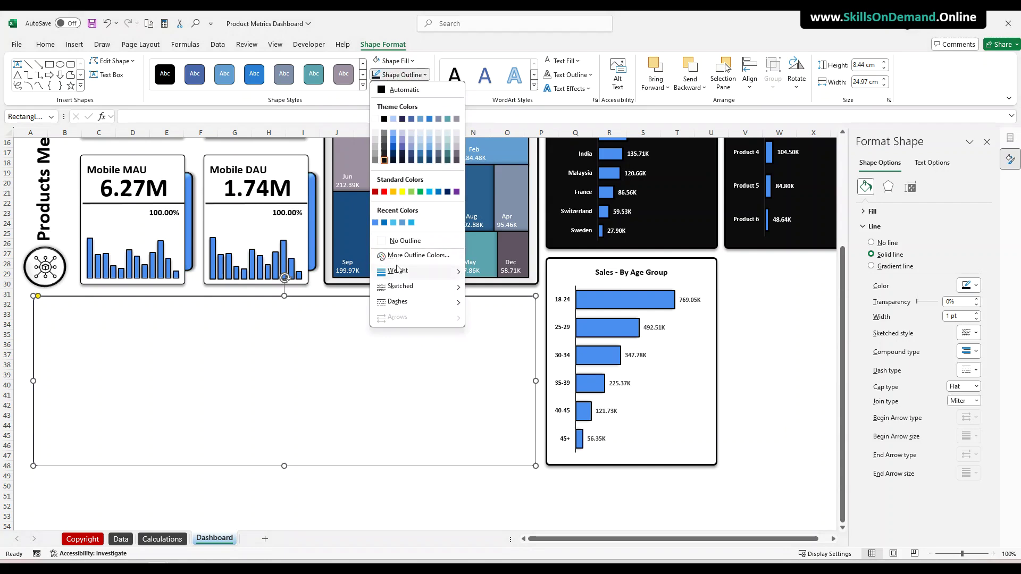
mouse_move(453, 273)
left_click(504, 343)
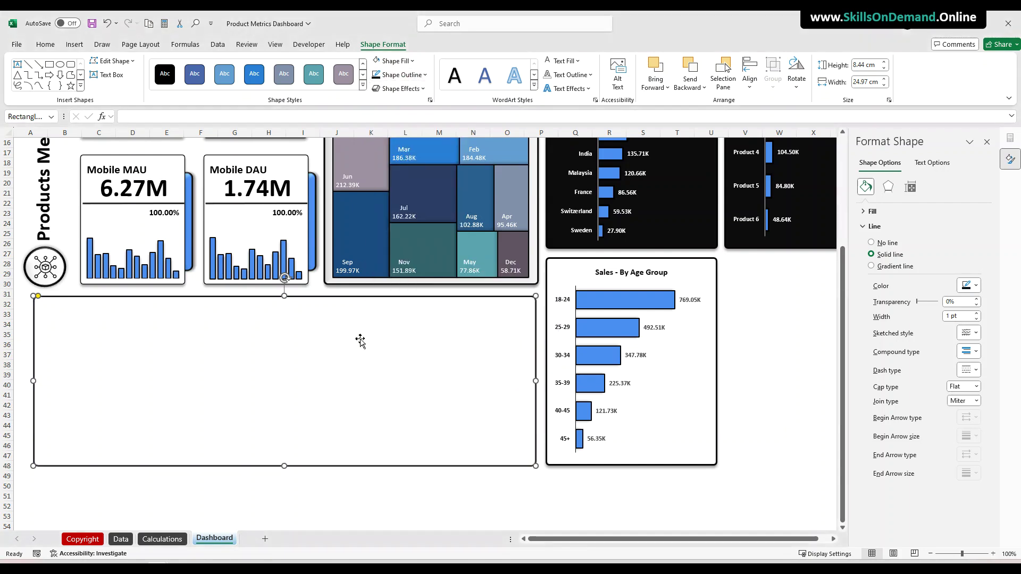
left_click(179, 511)
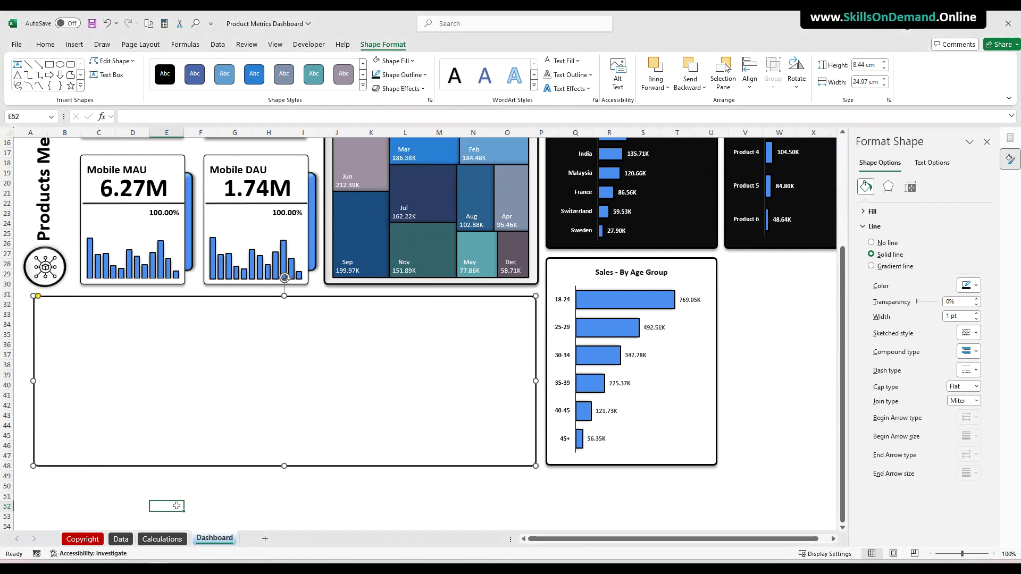
Apply a shadow effect to the white rounded rectangle
left_click(175, 359)
left_click(398, 89)
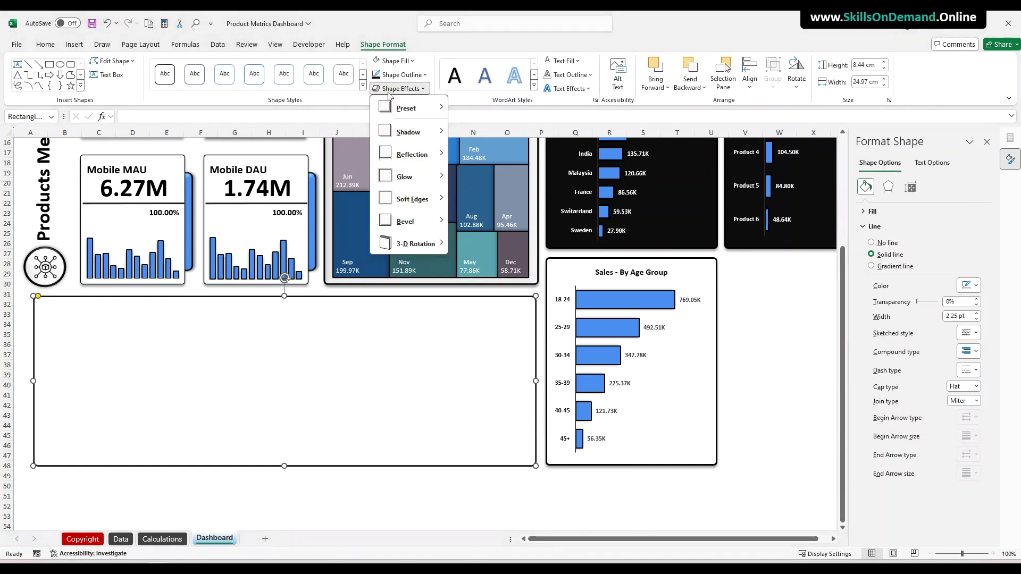
left_click(490, 207)
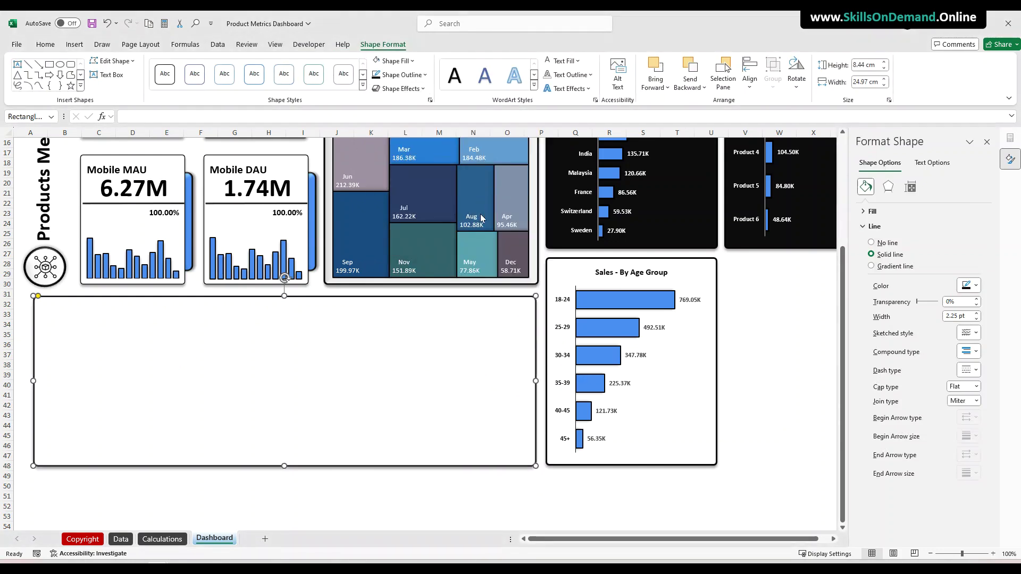
left_click(169, 496)
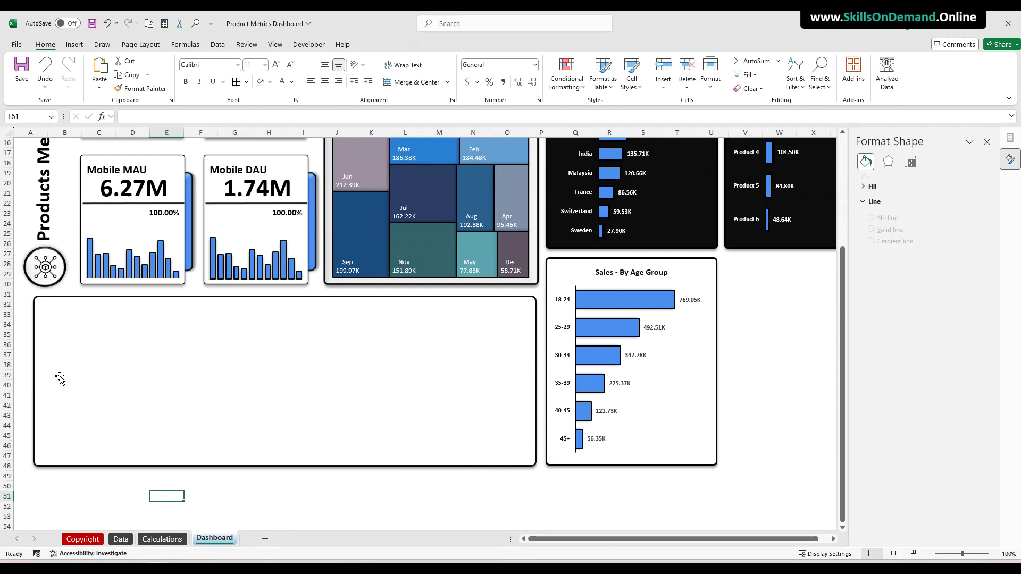
Extend the rounded rectangle's left edge to a width of about 25.5 cm and send it behind the No of Clicks chart
left_click(60, 378)
left_click_drag(33, 381, 23, 379)
left_click(112, 477)
left_click(152, 404)
right_click(152, 403)
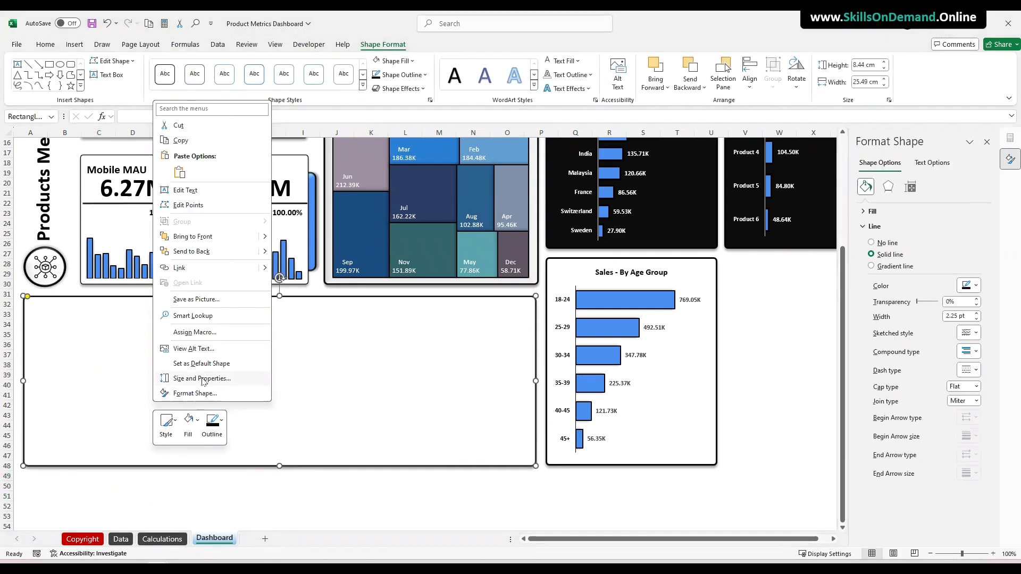
left_click(206, 253)
left_click(86, 501)
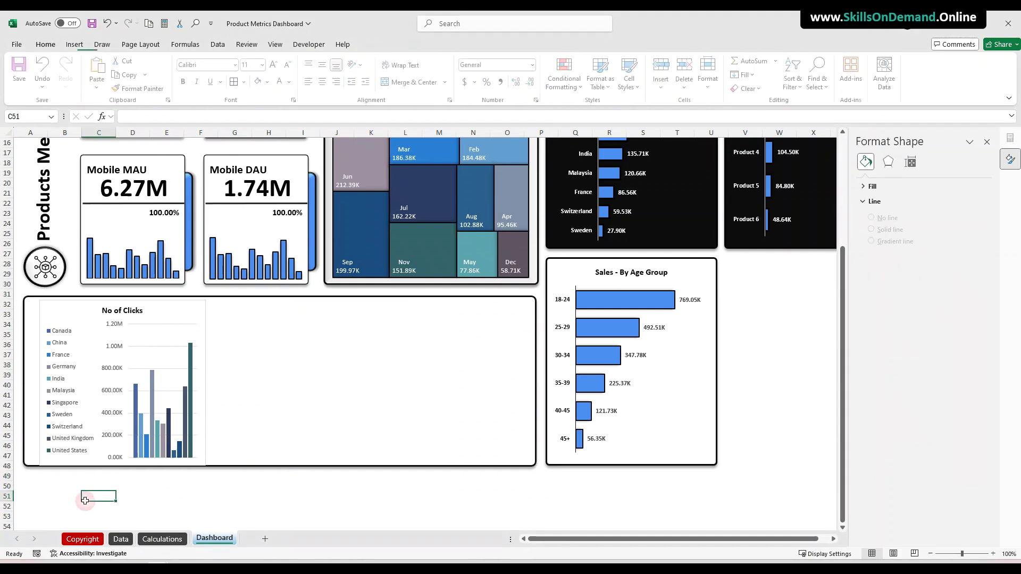
Align the No of Clicks chart with the rectangle's left edge and shorten it to about 8 cm high so it fits inside
left_click_drag(55, 465, 46, 463)
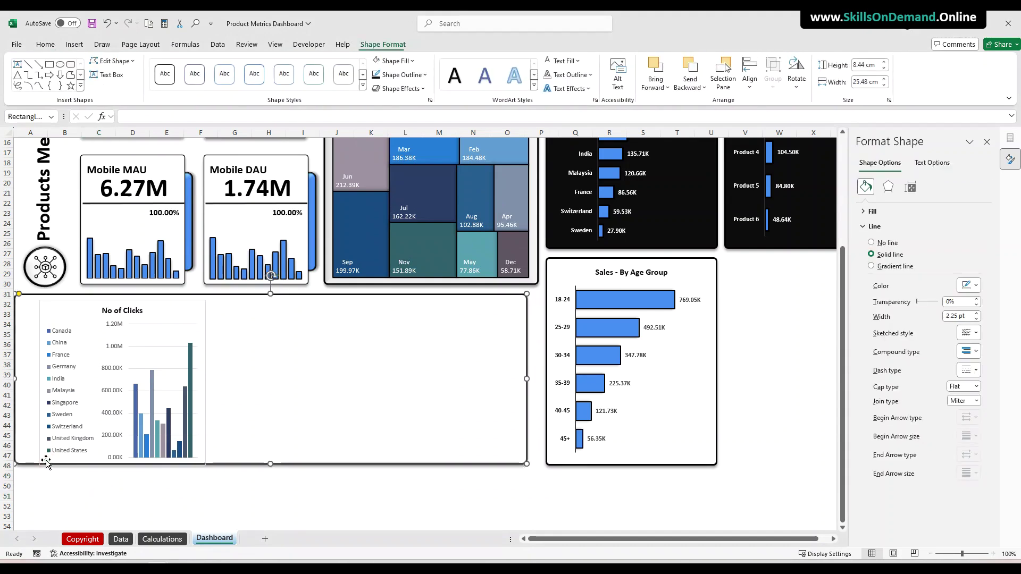
key("ctrl+z")
left_click(57, 299)
left_click_drag(57, 299, 46, 300)
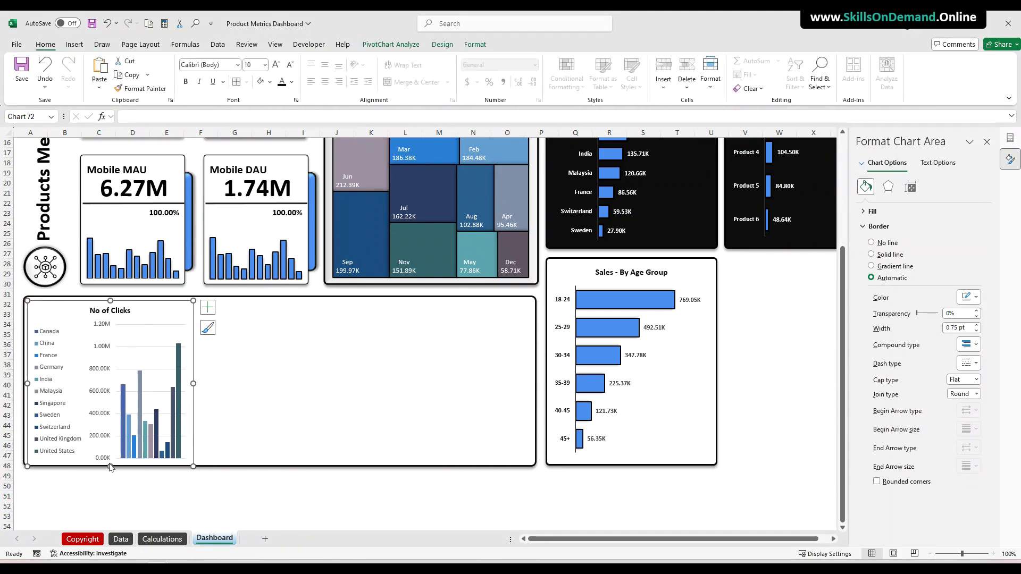
left_click_drag(112, 465, 112, 461)
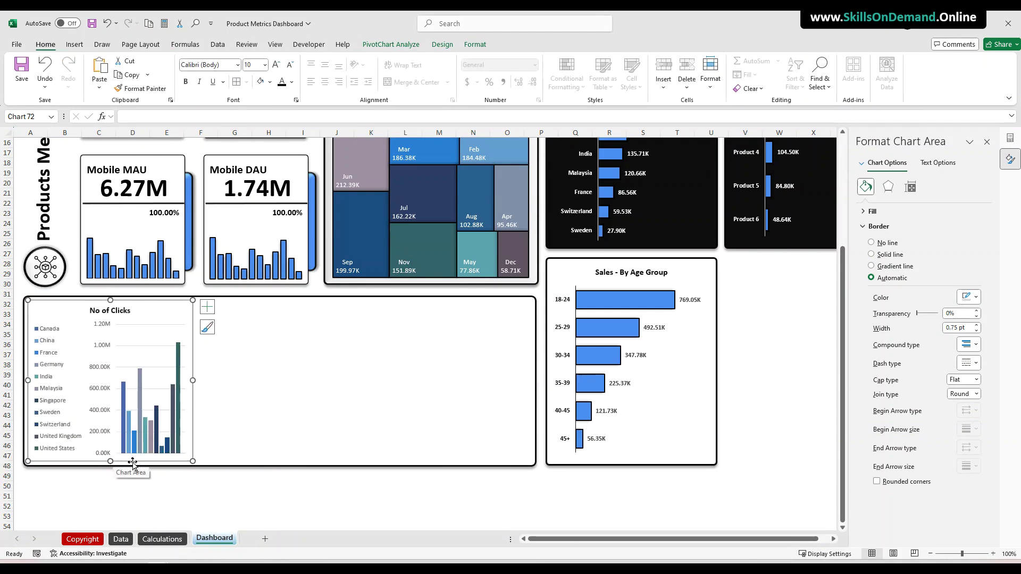
left_click_drag(133, 462, 131, 462)
Apply a shadow effect to the No of Clicks chart area
left_click(474, 44)
left_click(427, 88)
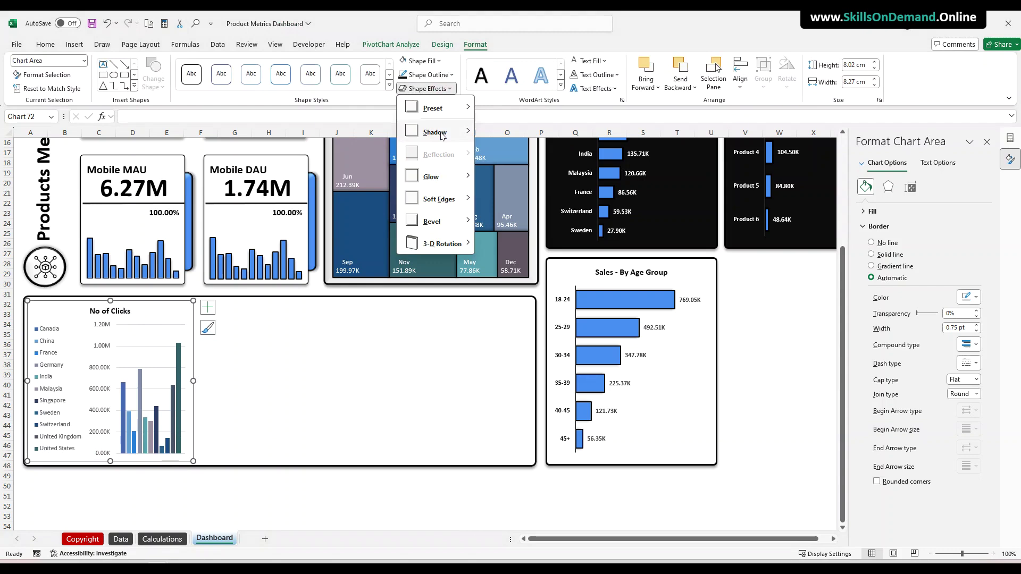
mouse_move(440, 134)
left_click(520, 228)
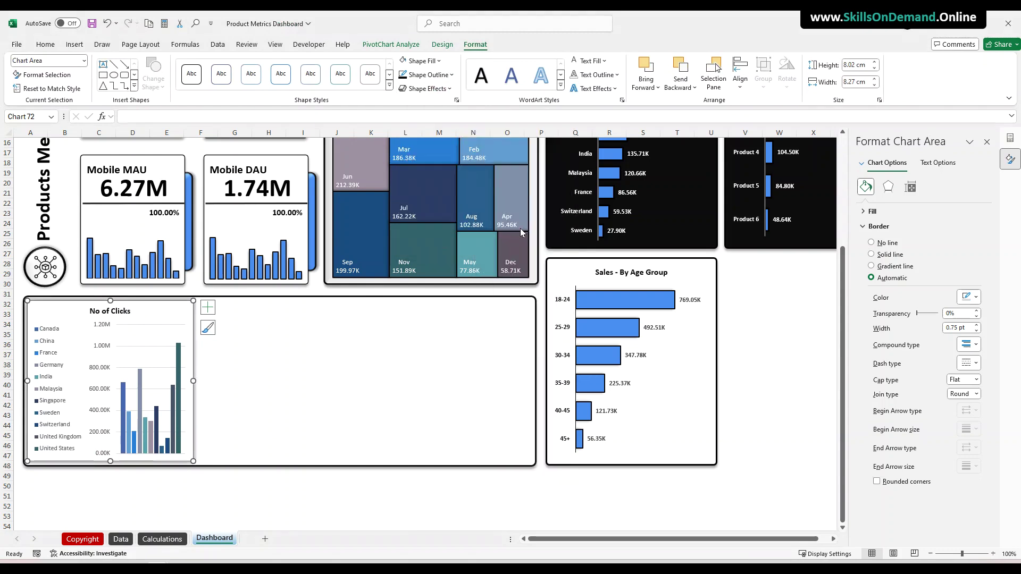
Resize the No of Clicks chart to about 7.65 cm high and 8.71 cm wide, leaving margins inside the white rounded rectangle
left_click(437, 92)
left_click(155, 509)
left_click_drag(110, 462, 111, 459)
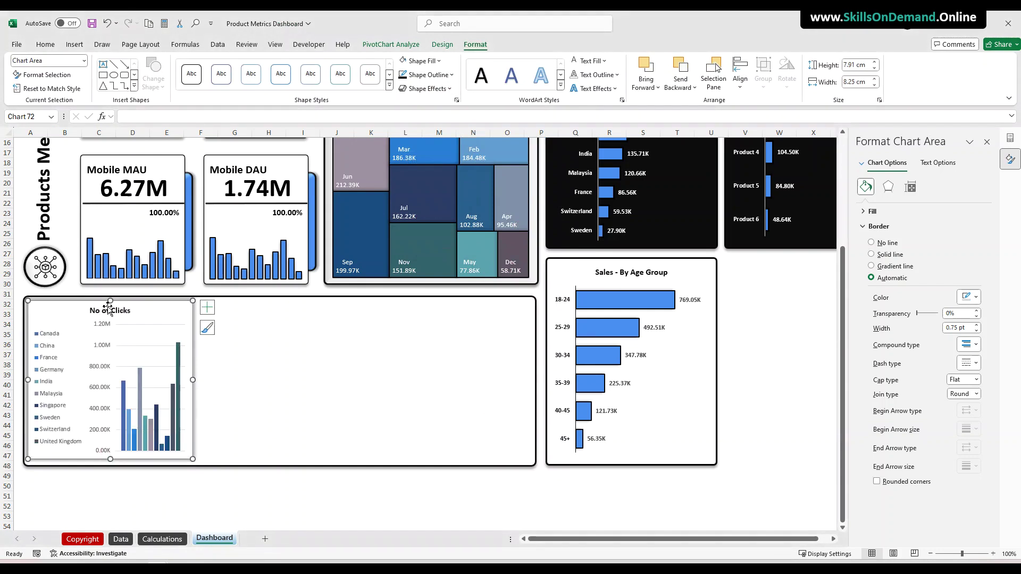
left_click_drag(110, 302, 110, 308)
left_click_drag(28, 382, 30, 381)
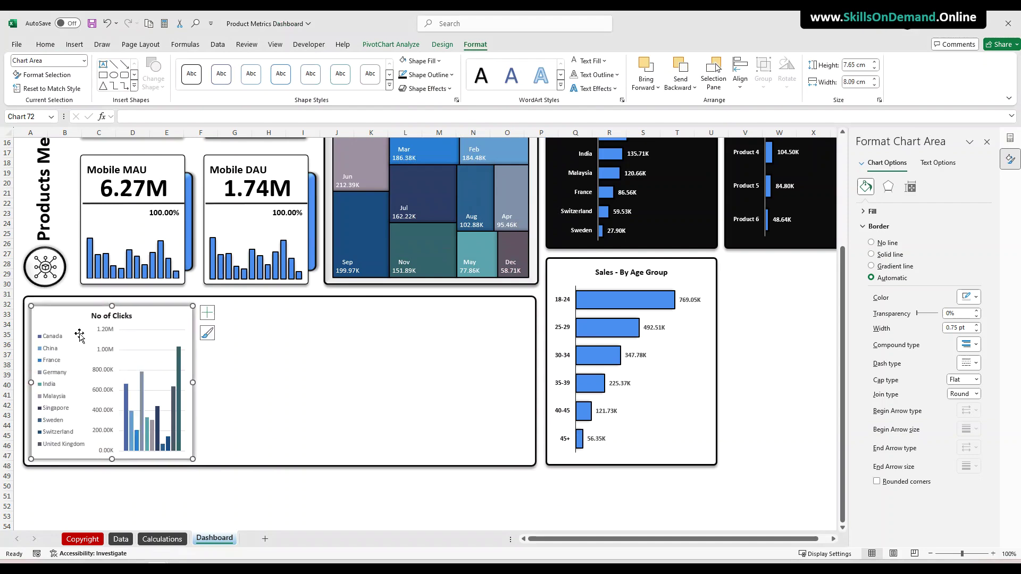
left_click_drag(194, 382, 197, 382)
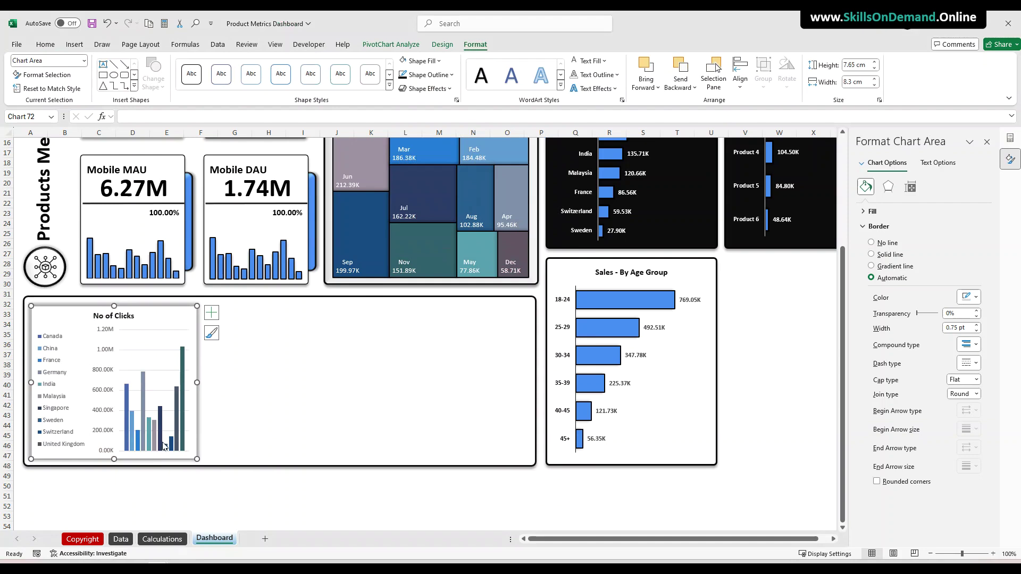
left_click_drag(197, 382, 205, 382)
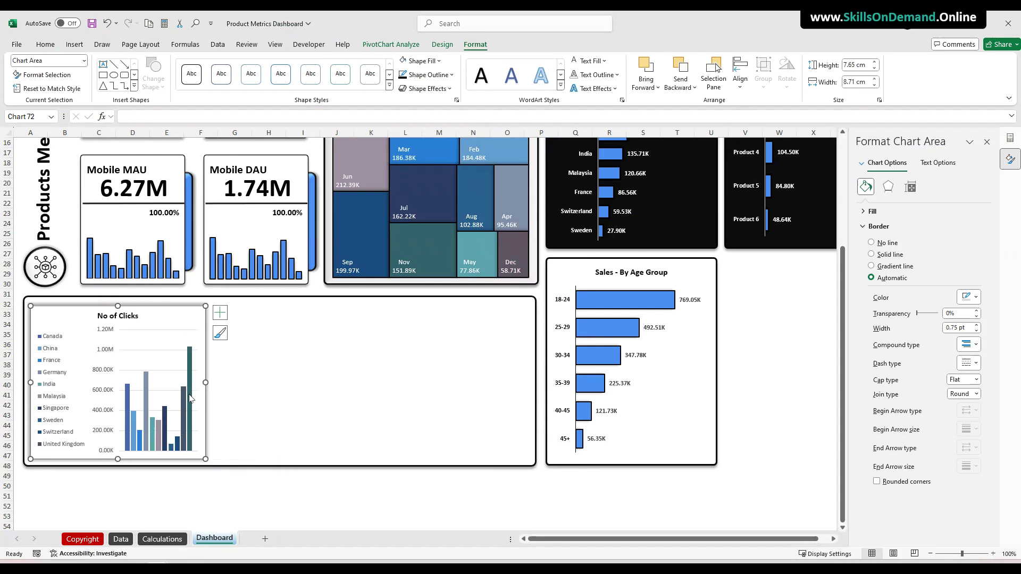
Set the text colour of the No of Clicks chart's vertical axis and legend to near-black
left_click(111, 435)
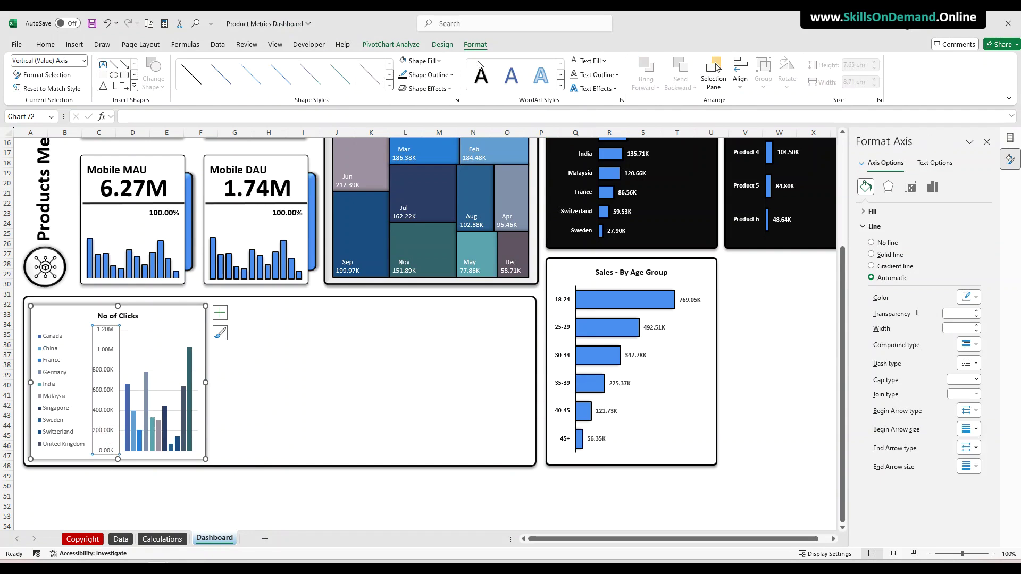
left_click(594, 63)
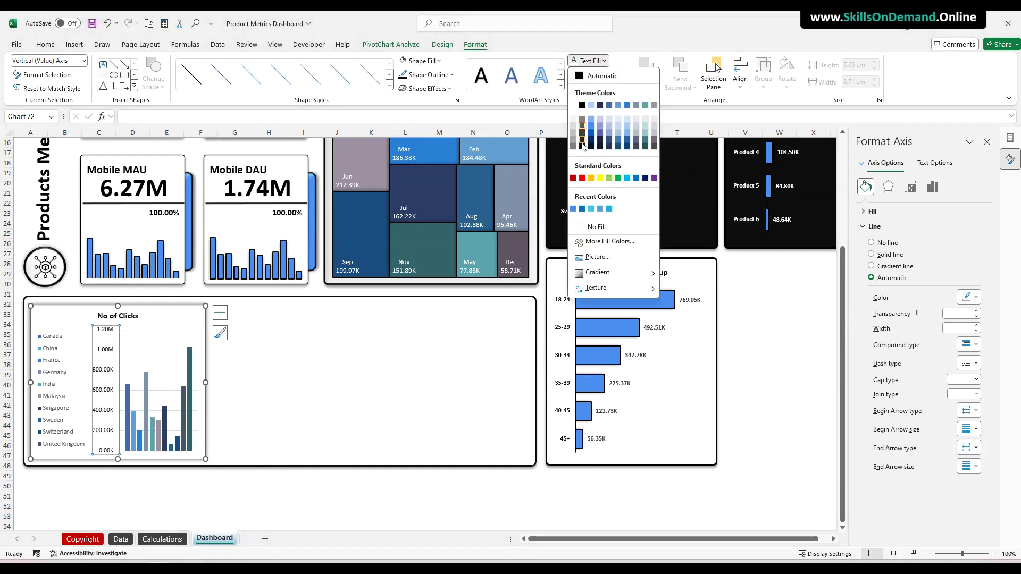
left_click(582, 146)
left_click(48, 380)
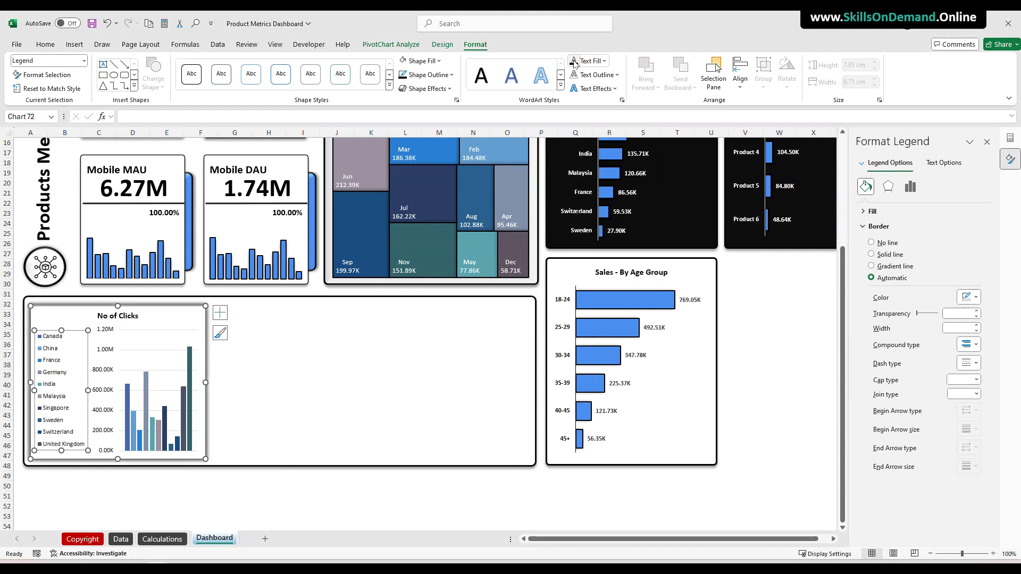
left_click(157, 496)
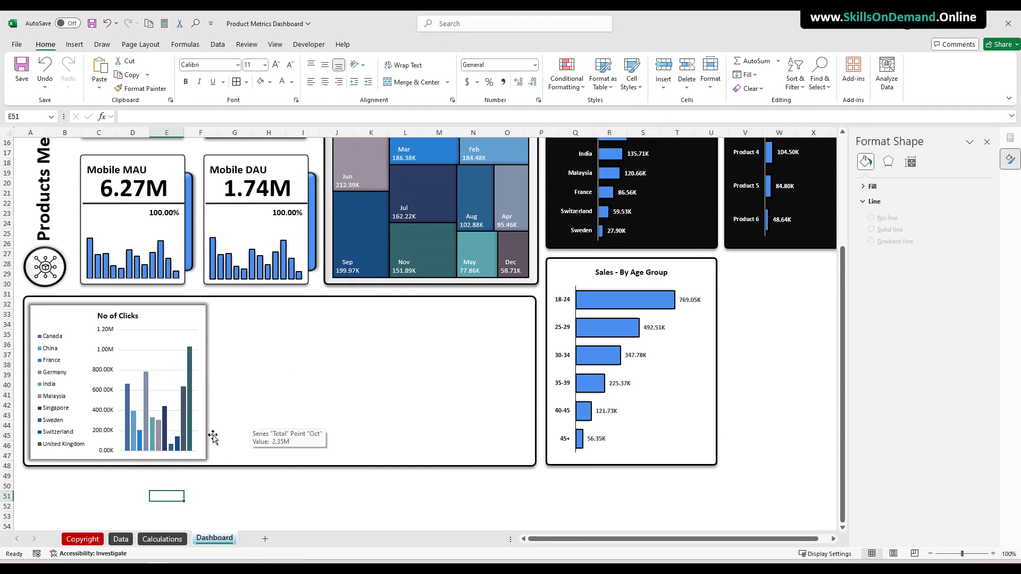
Give the No of Clicks chart area a solid dark outline with a 1½ pt weight
left_click(204, 429)
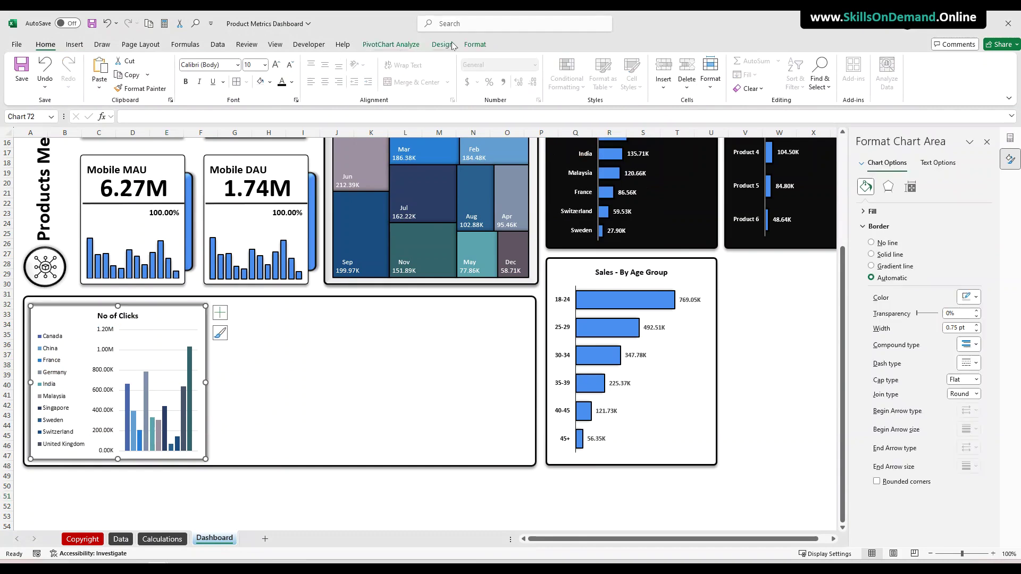
left_click(476, 45)
left_click(405, 75)
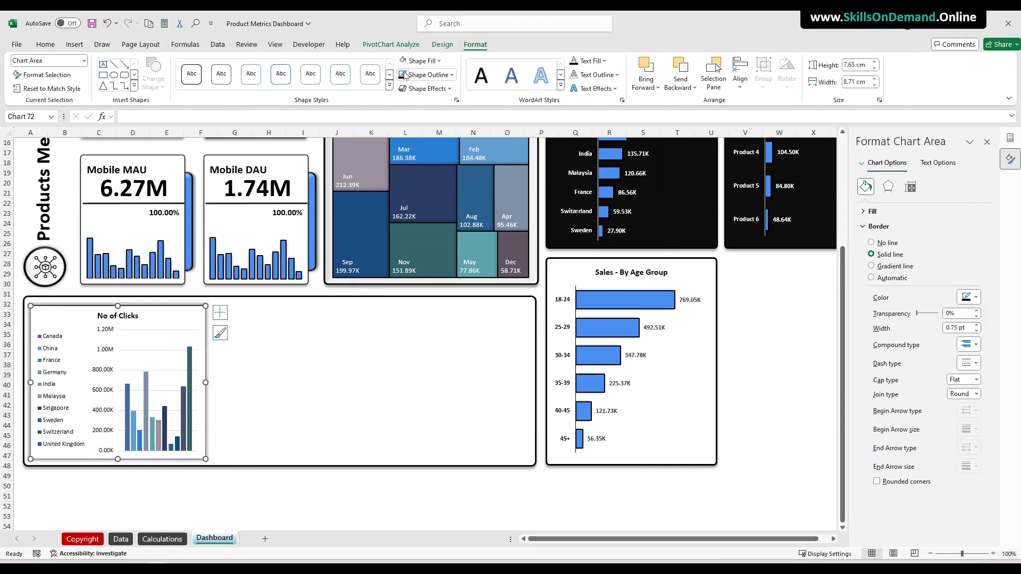
left_click(425, 74)
mouse_move(440, 271)
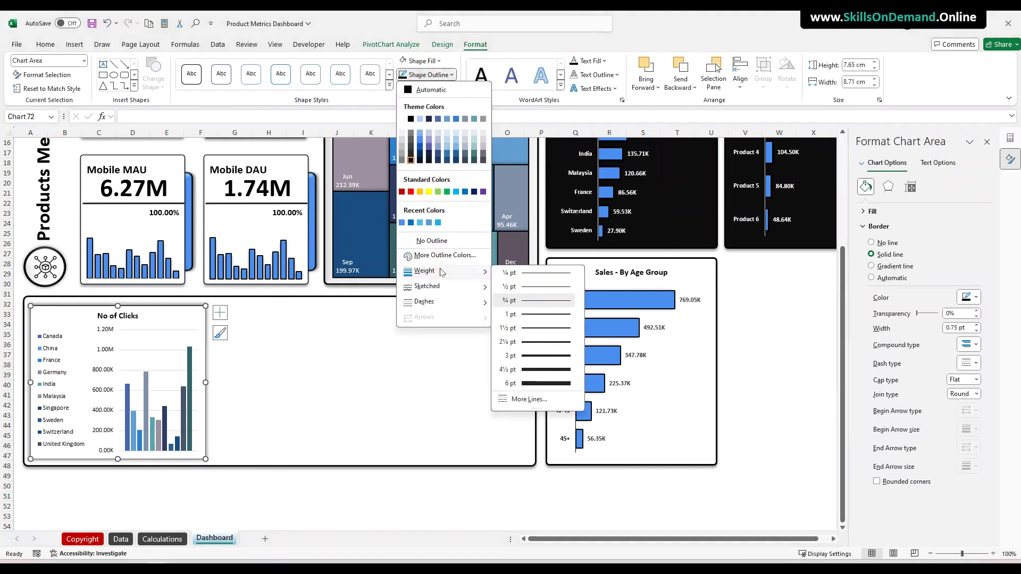
left_click(532, 328)
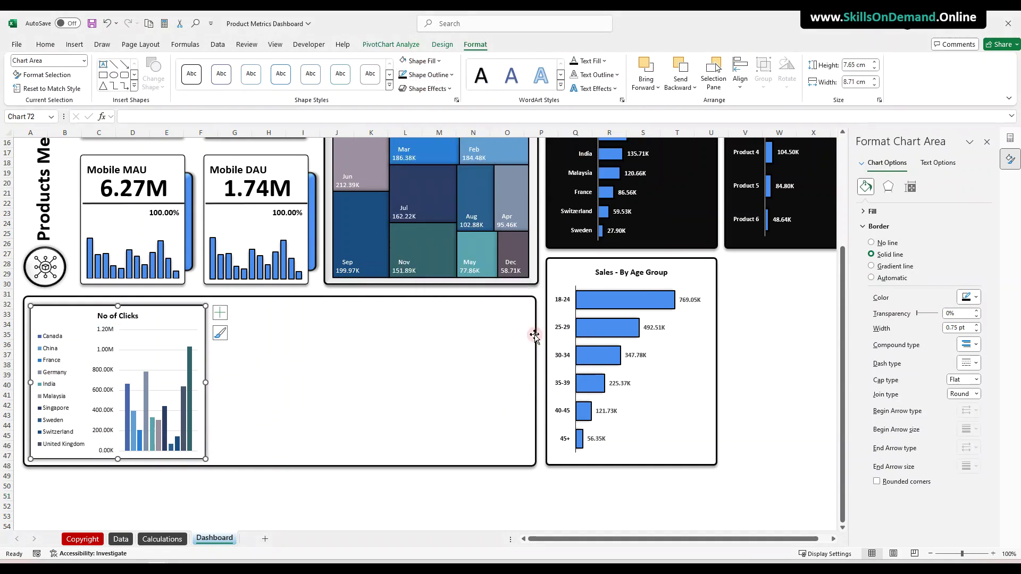
left_click(202, 495)
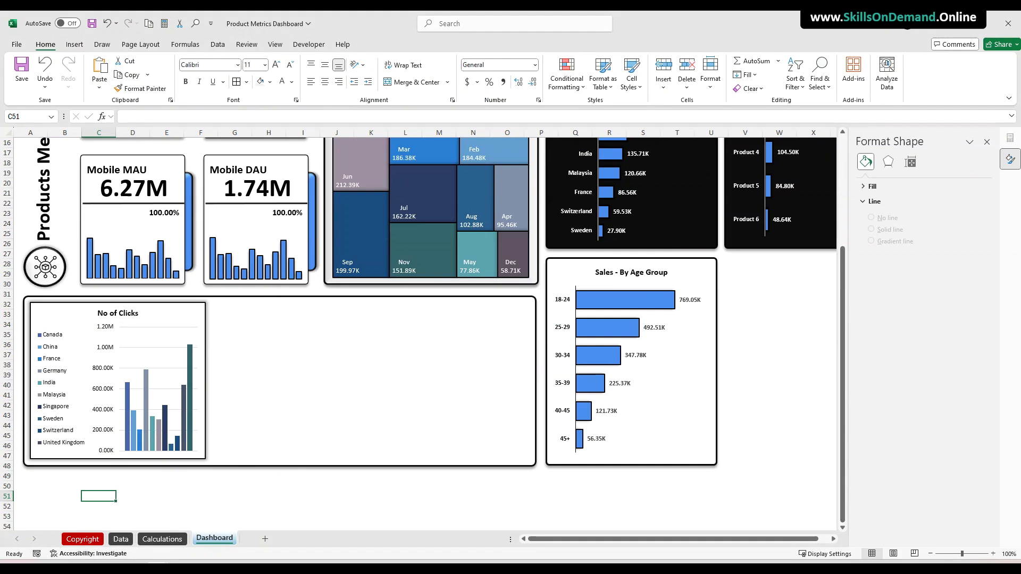
Insert a clustered column chart from the first Sum of Subscribe pivot table on the Calculations sheet and place it below the tables
left_click(162, 539)
left_click(314, 486)
scroll(288, 345, "up", 2)
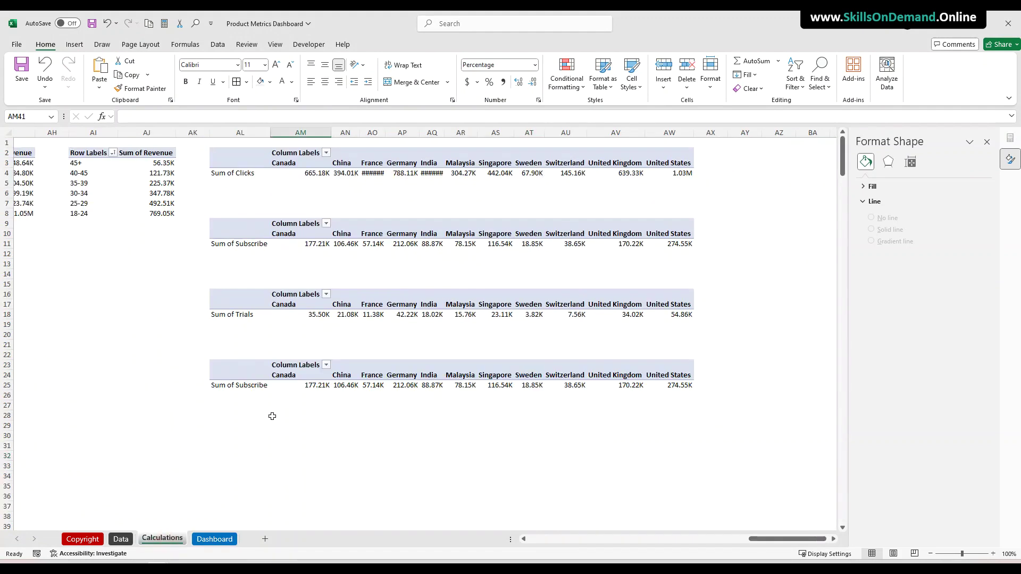
left_click(257, 246)
left_click(82, 48)
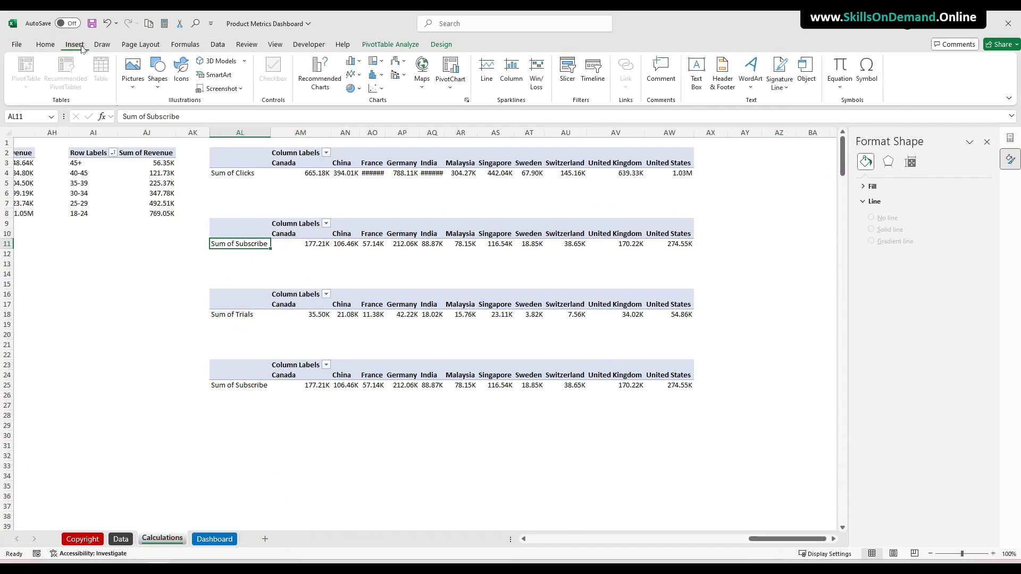
left_click(320, 72)
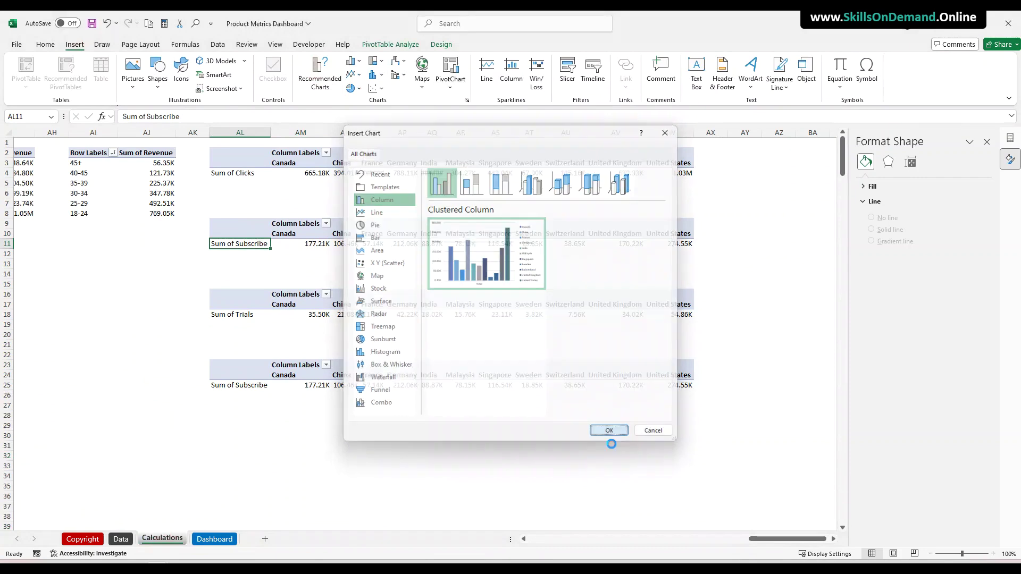
left_click(610, 431)
left_click_drag(406, 262, 132, 407)
Insert a clustered column chart from the Sum of Trials pivot table and place it beside the Sum of Subscribe chart
left_click(244, 313)
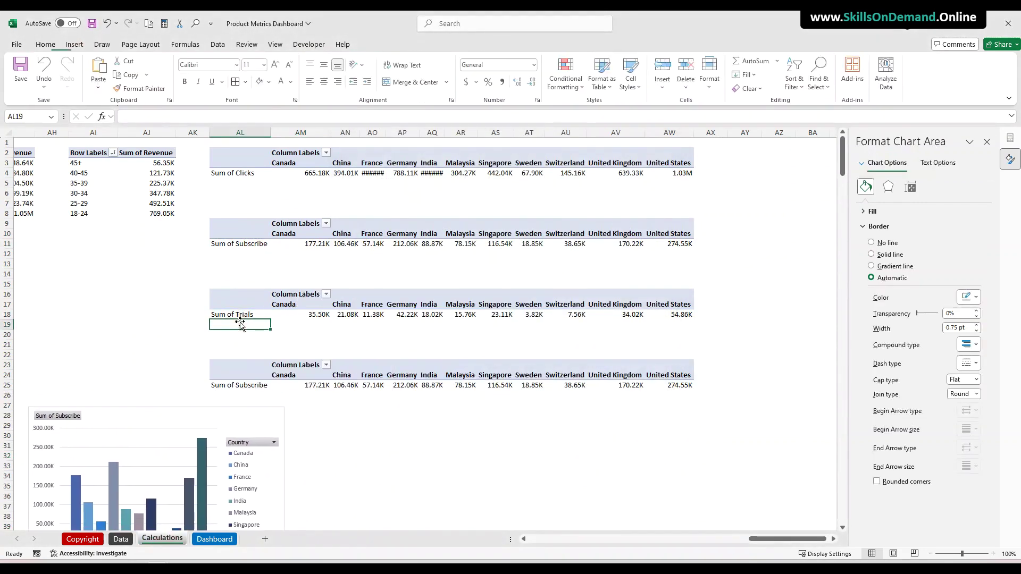
left_click(74, 44)
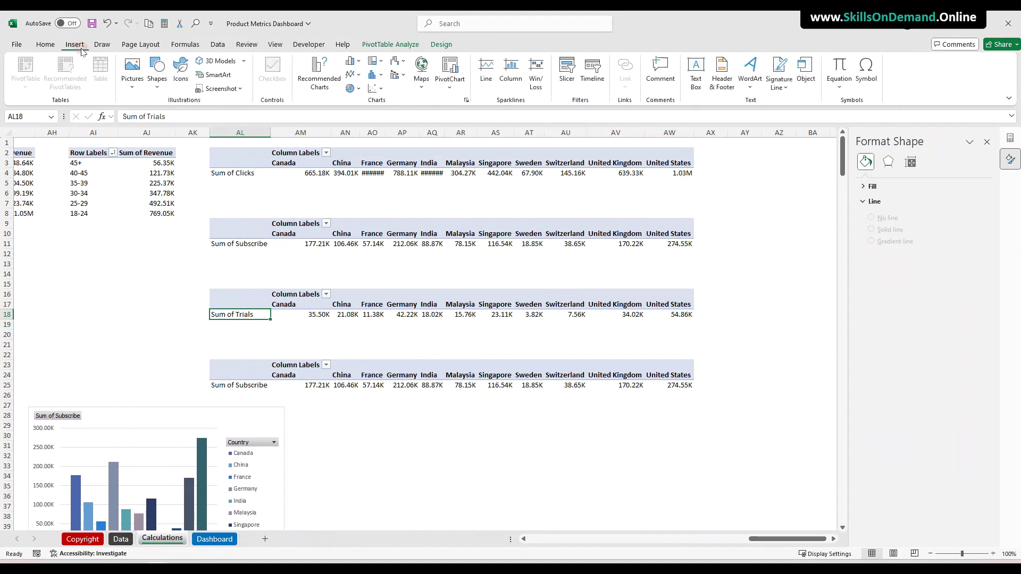
left_click(321, 75)
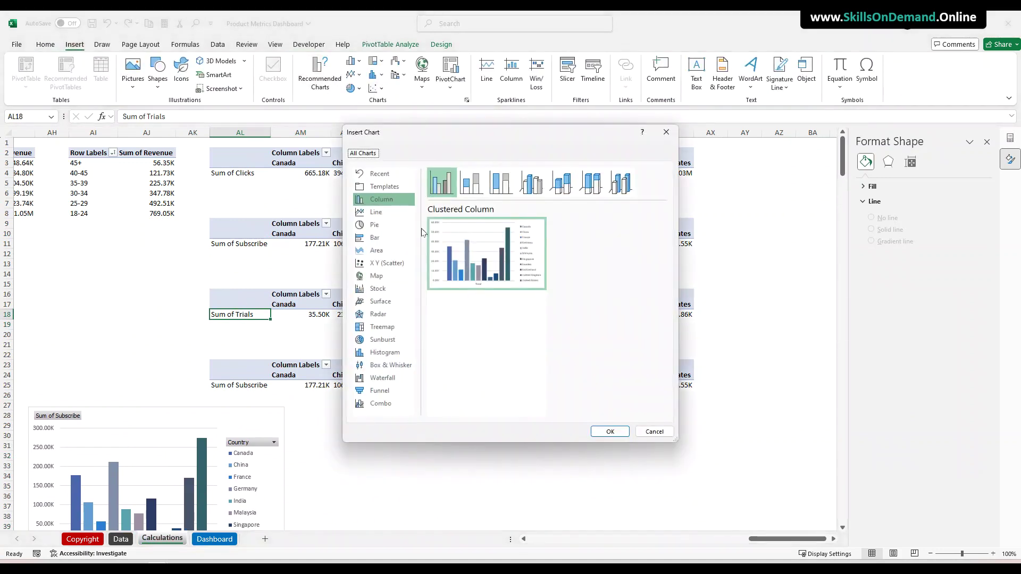
left_click(610, 431)
left_click_drag(360, 257, 357, 406)
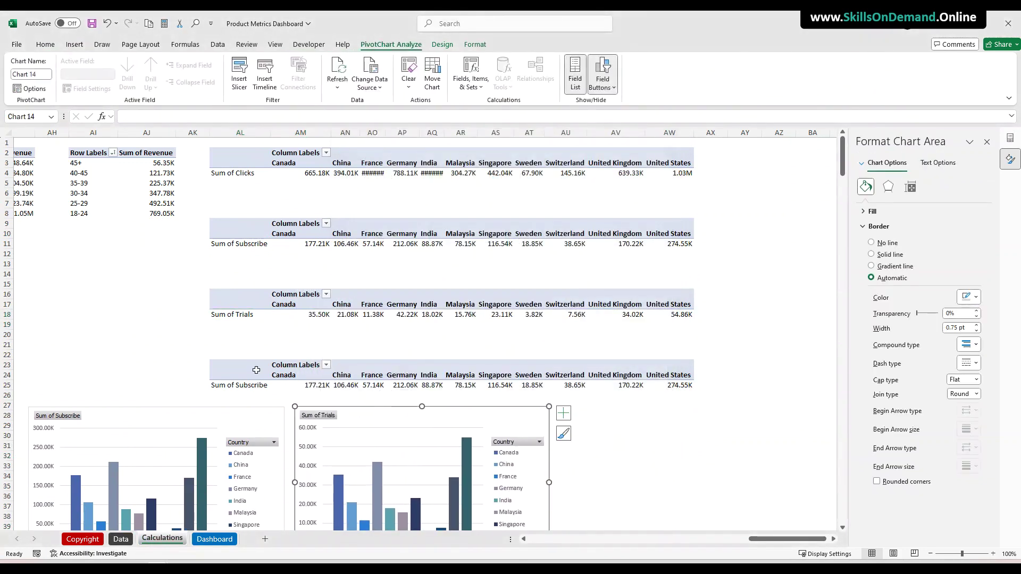
Insert a clustered column chart from the second Sum of Subscribe pivot table and place it beside the Sum of Trials chart
left_click(251, 387)
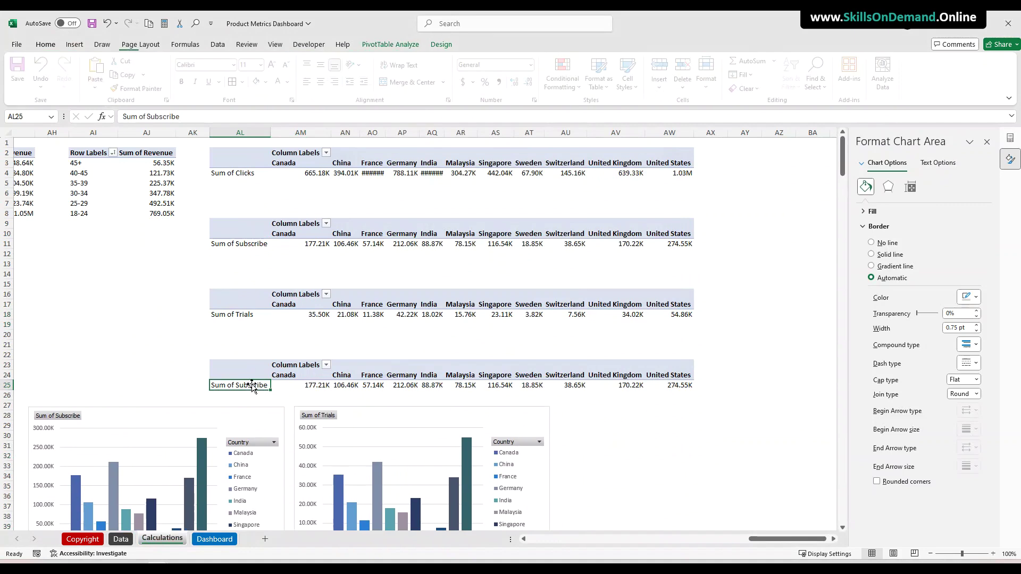
left_click(79, 45)
left_click(319, 72)
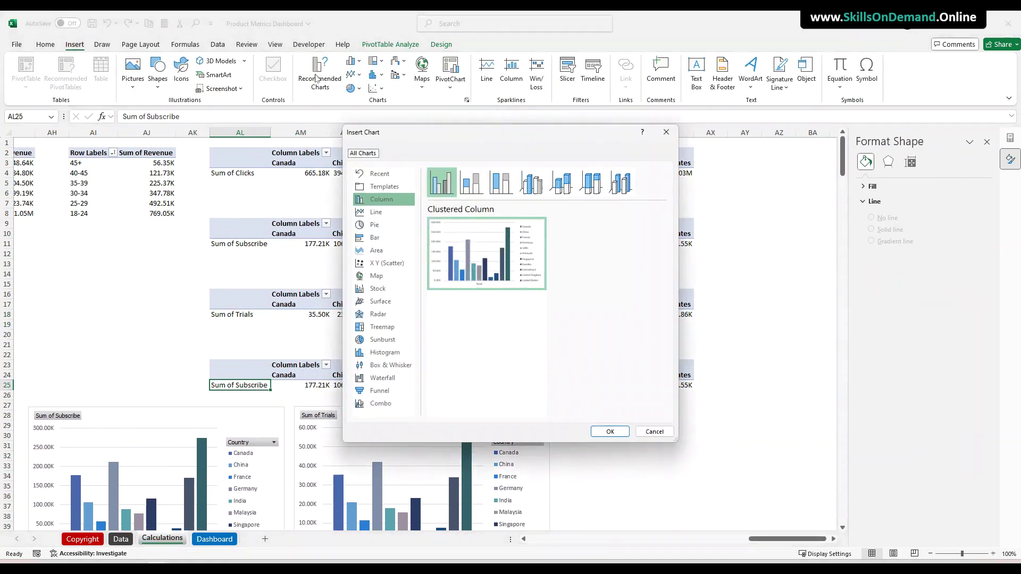
left_click(609, 430)
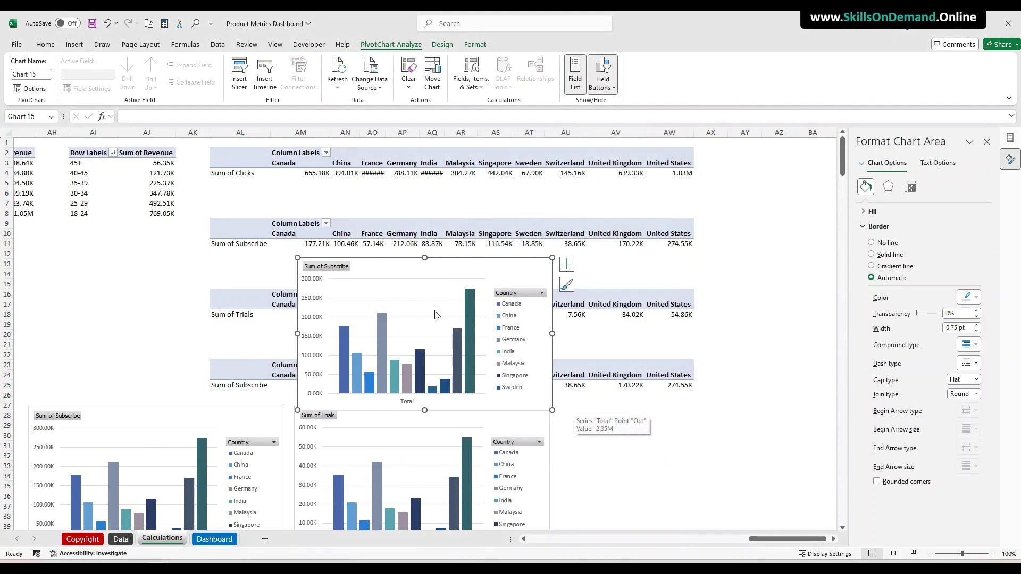
left_click_drag(383, 260, 640, 407)
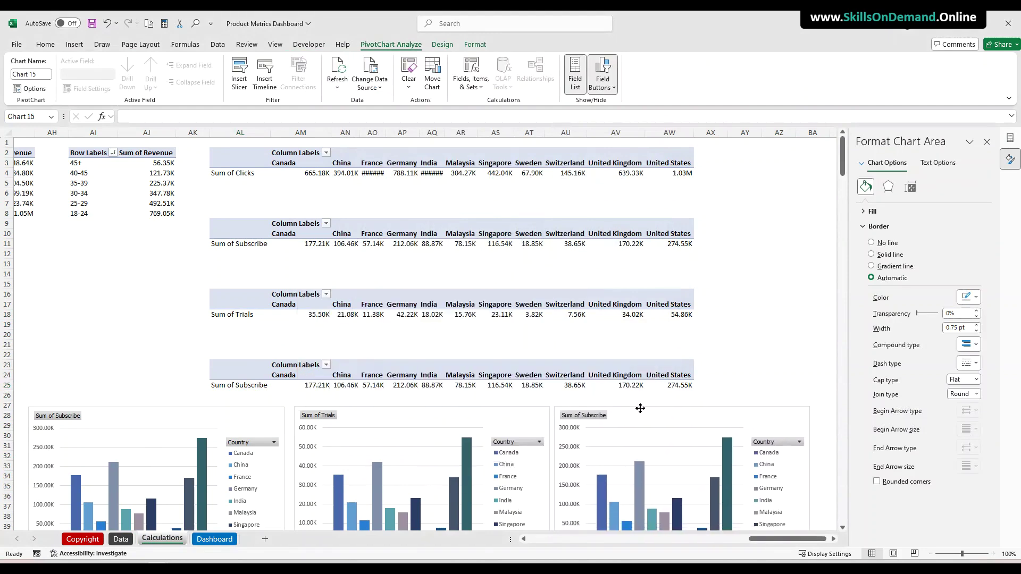
Add a chart title to the first Sum of Subscribe chart in the row of new charts
left_click(144, 333)
scroll(144, 333, "down", 4)
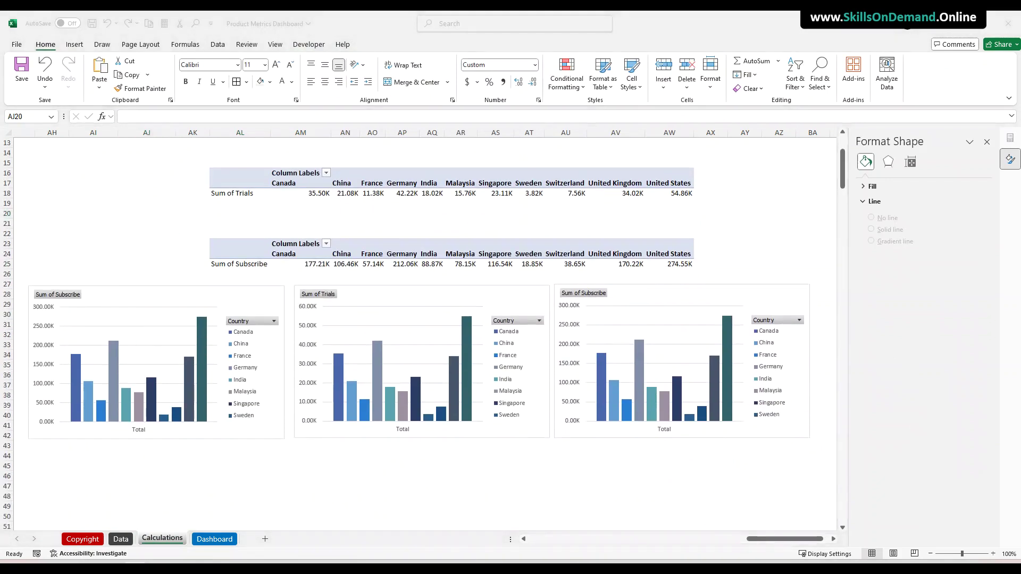
left_click(160, 289)
left_click(155, 287)
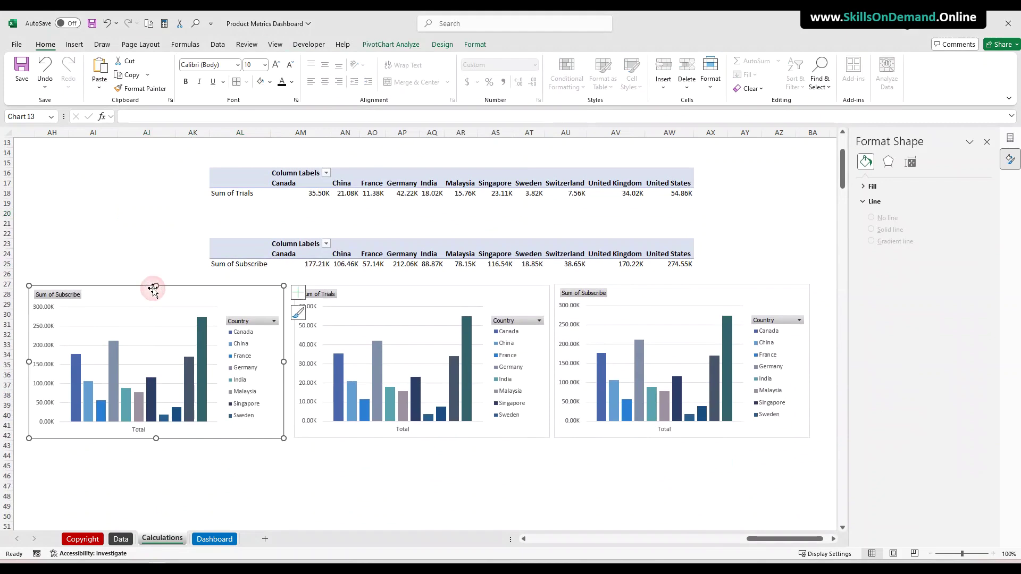
left_click(298, 293)
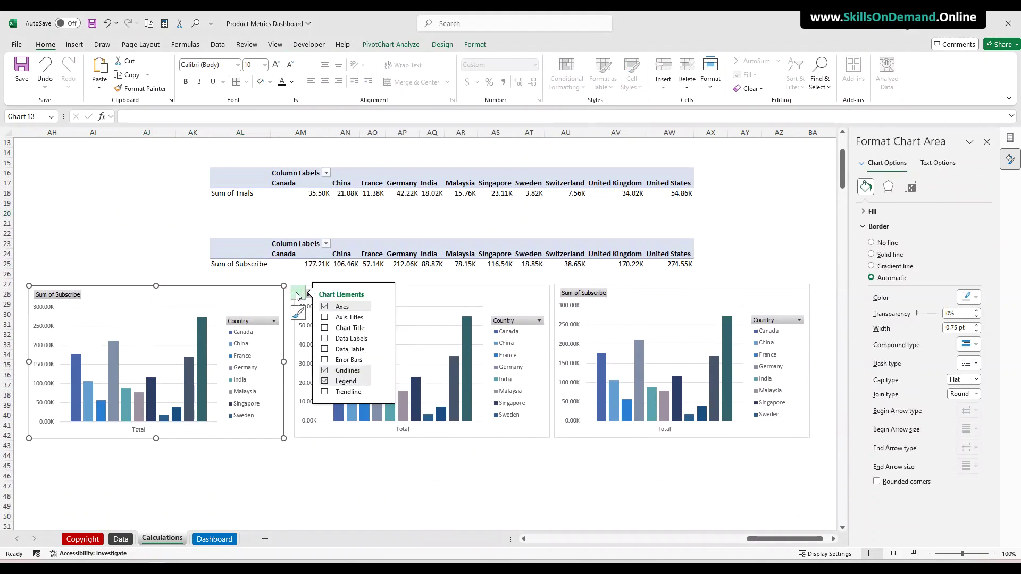
left_click(335, 329)
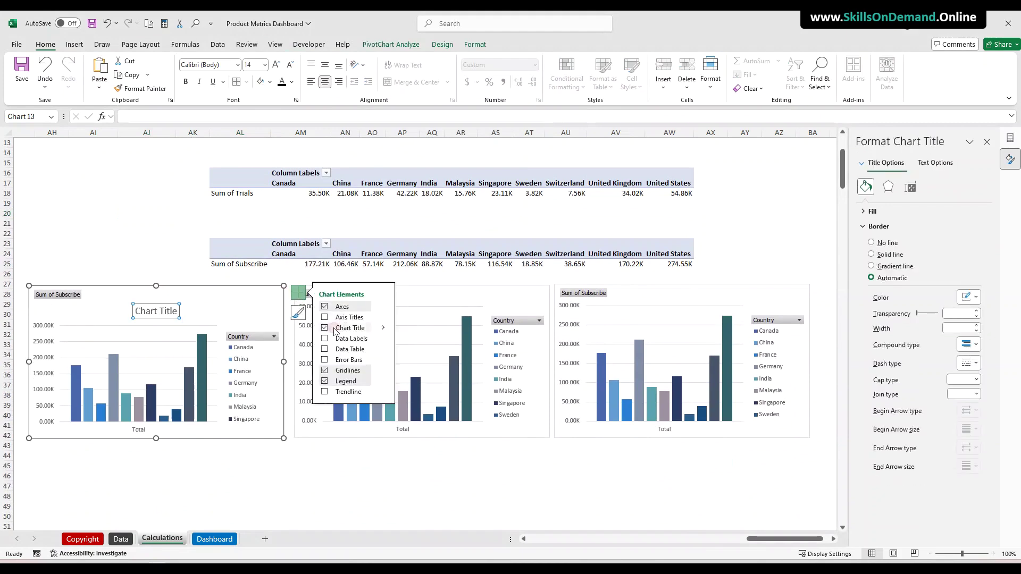
Add chart titles to the Sum of Trials chart and the second Sum of Subscribe chart
left_click(483, 298)
left_click(562, 292)
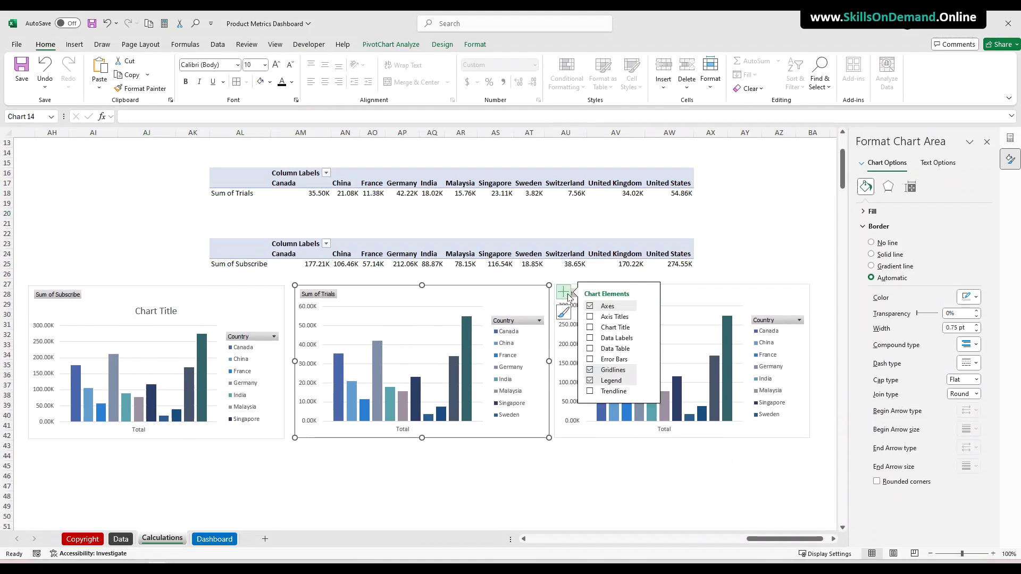
left_click(606, 328)
left_click(678, 294)
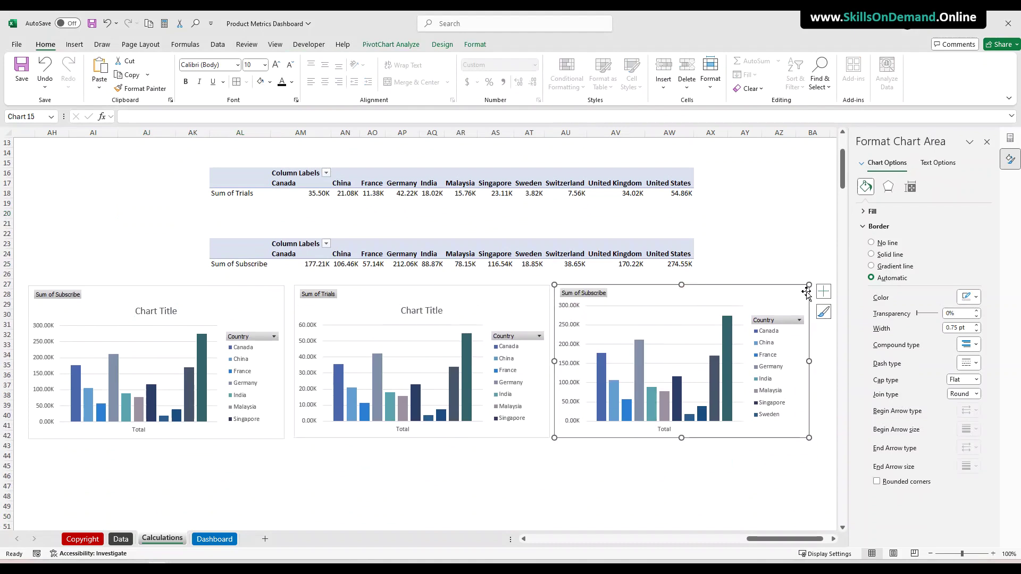
left_click(823, 292)
left_click(885, 328)
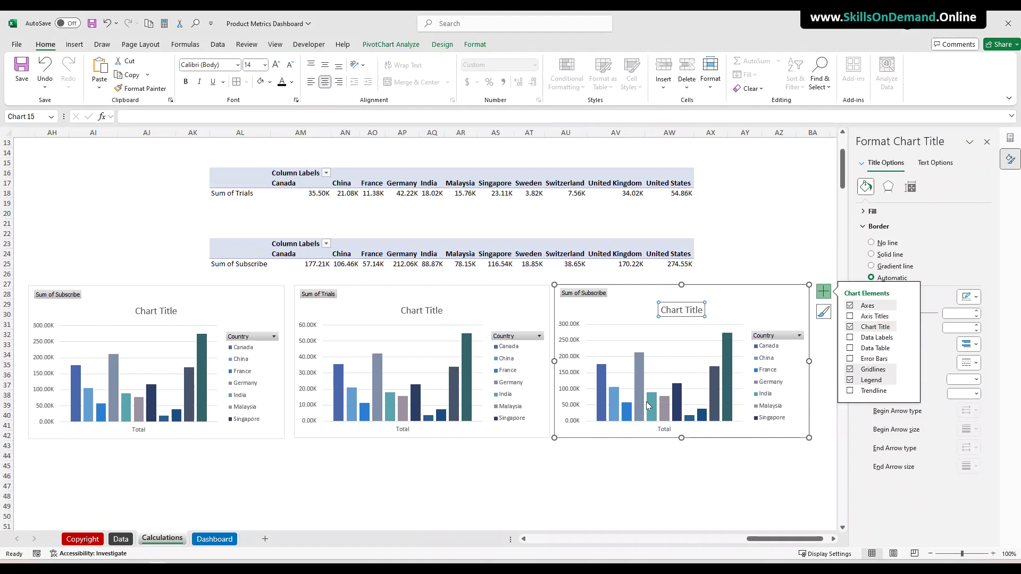
left_click(434, 466)
left_click(432, 475)
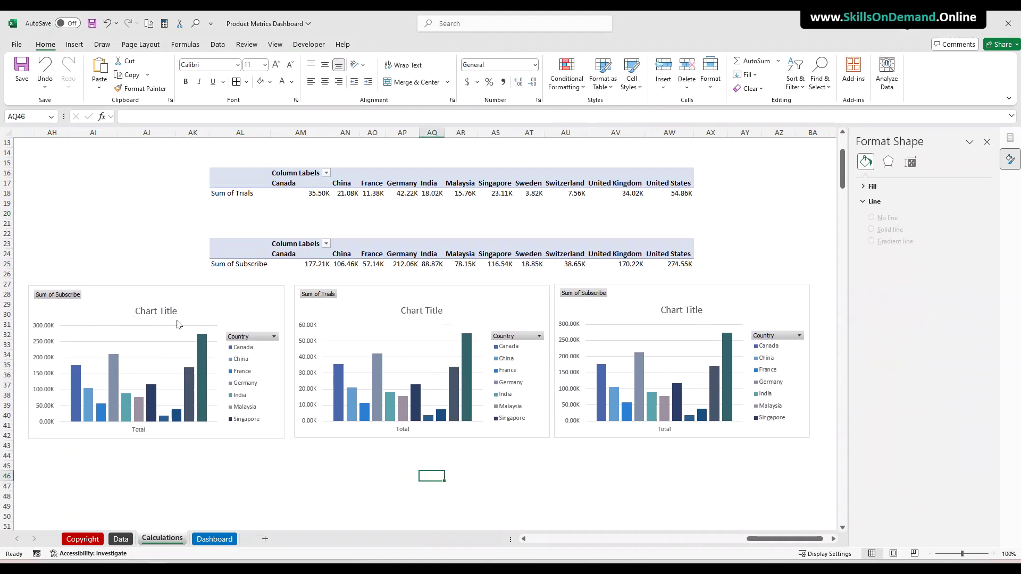
Change the title of the first Sum of Subscribe chart to "No of Subscibers"
left_click(160, 311)
left_click_drag(146, 311, 180, 310)
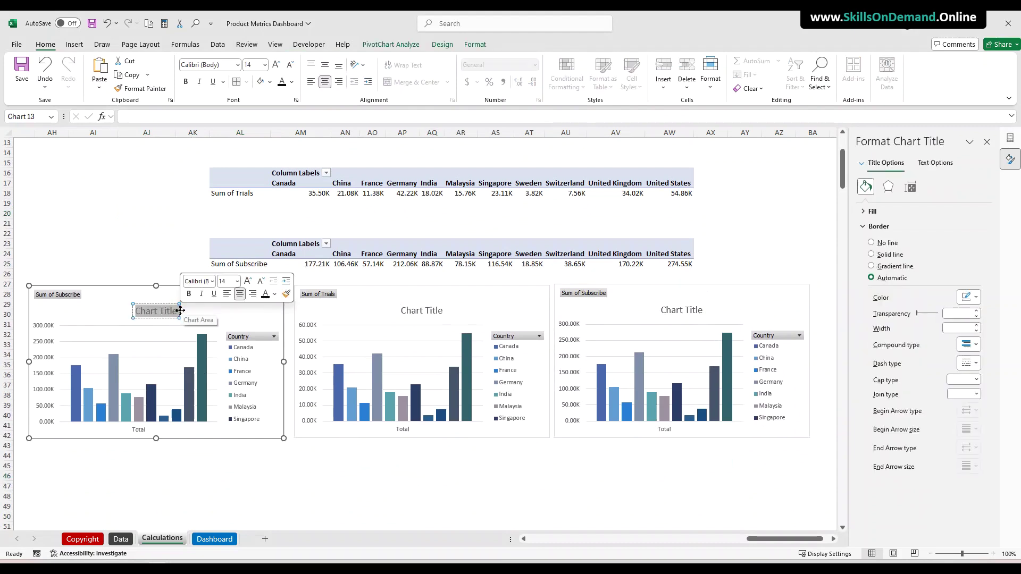
type("No of Su")
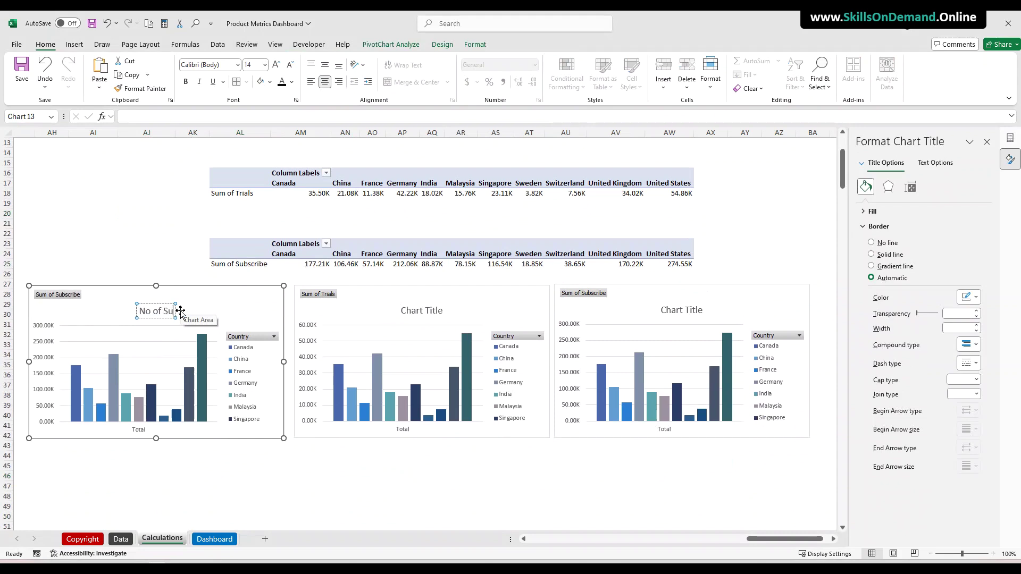
type("bscribers")
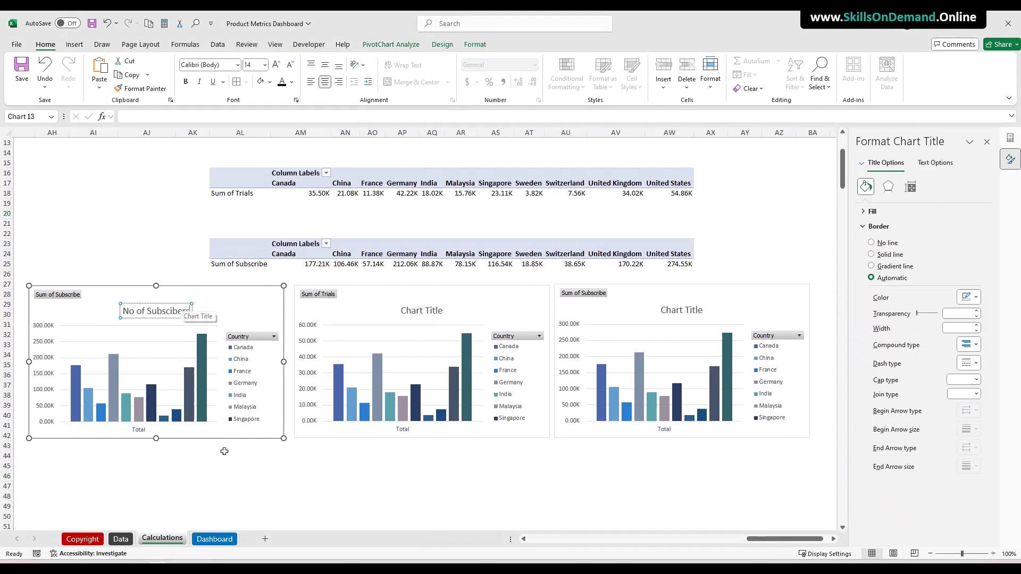
Change the title of the Sum of Trials chart to "No of Trials"
left_click(207, 486)
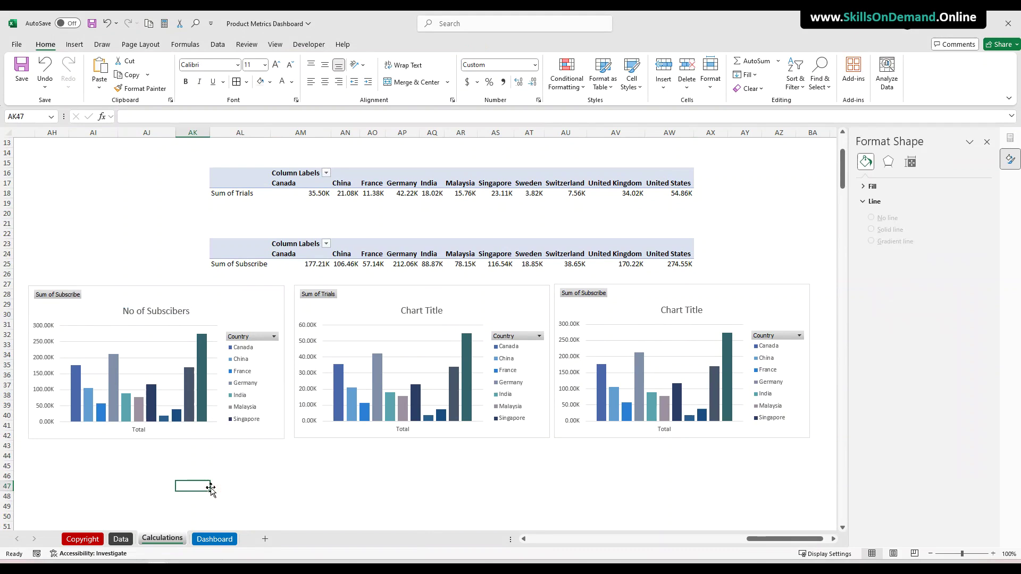
triple_click(423, 311)
type("No of")
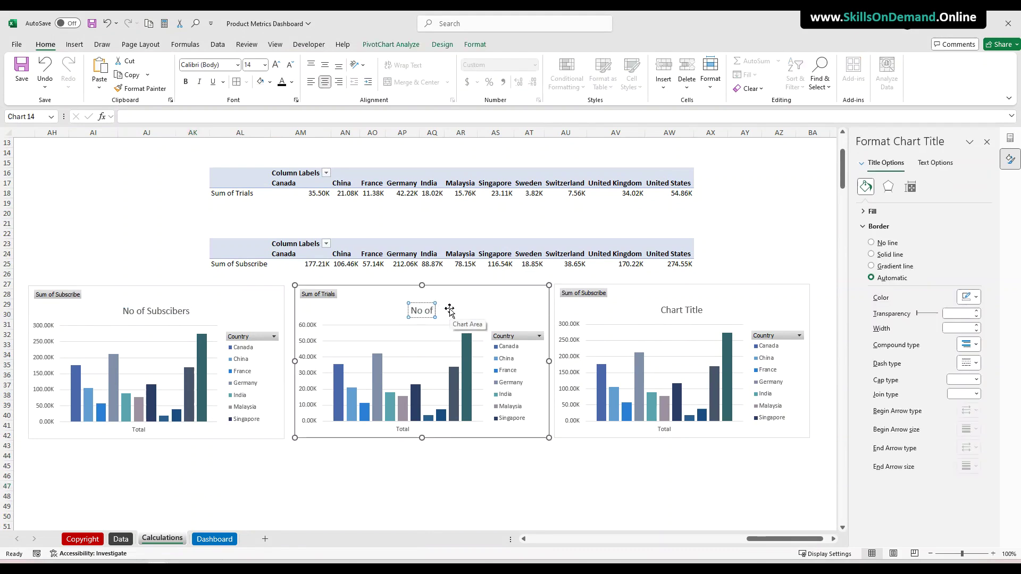
type(" Trials")
left_click(422, 459)
Change the title of the second Sum of Subscribe chart to "No of Conversions"
left_click(668, 308)
left_click_drag(661, 309, 715, 311)
type("No of Con")
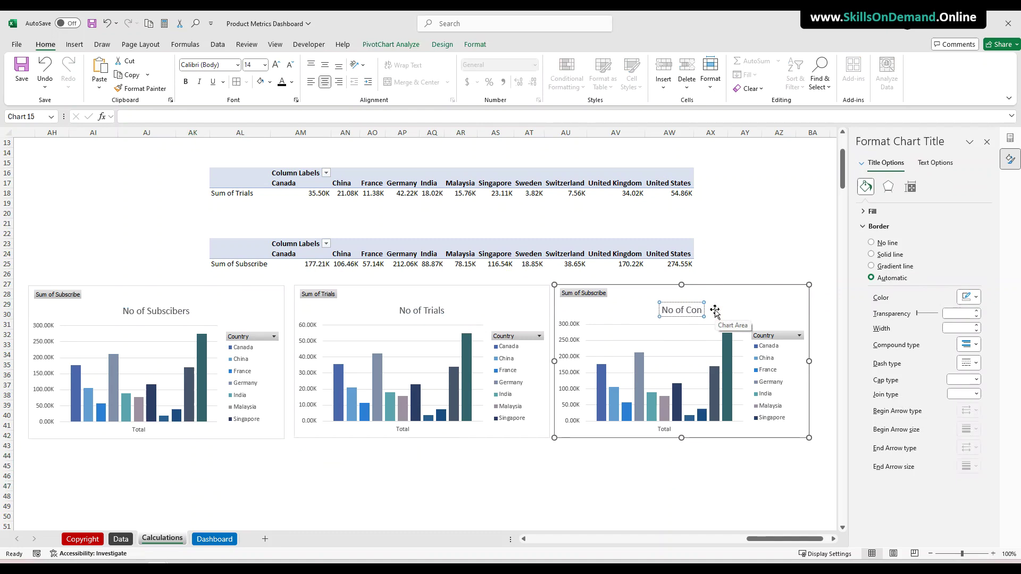
type("versions")
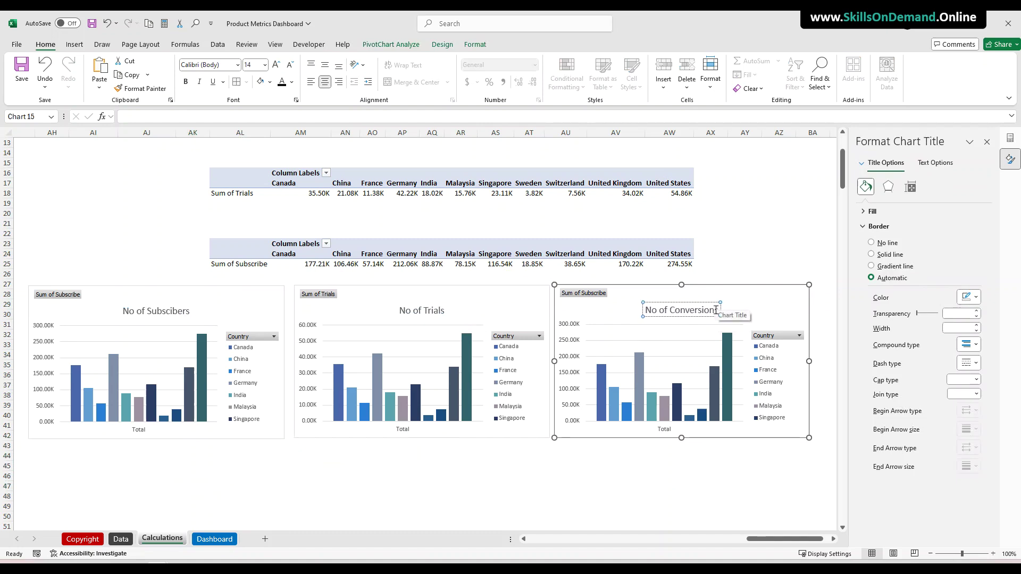
left_click(569, 483)
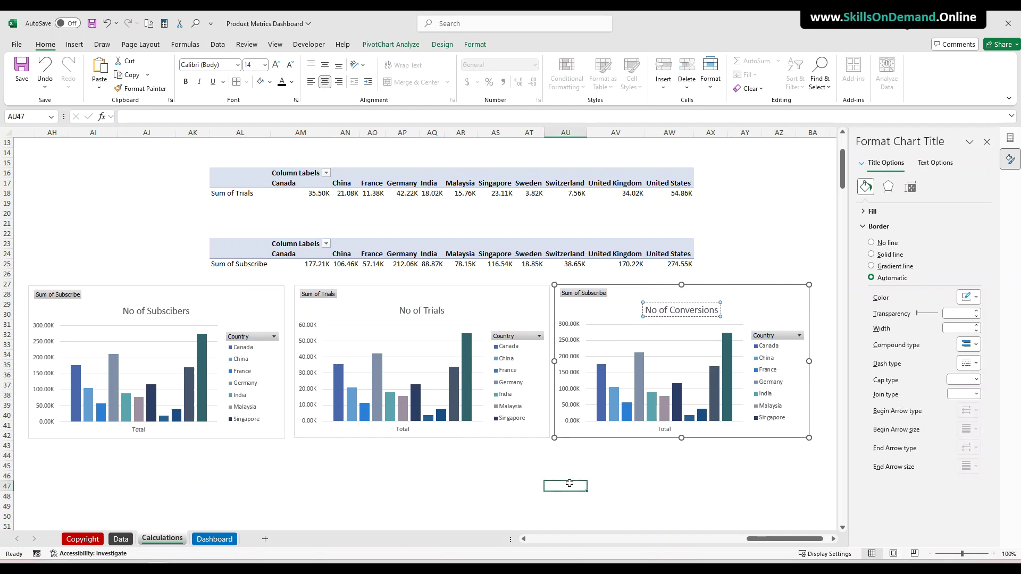
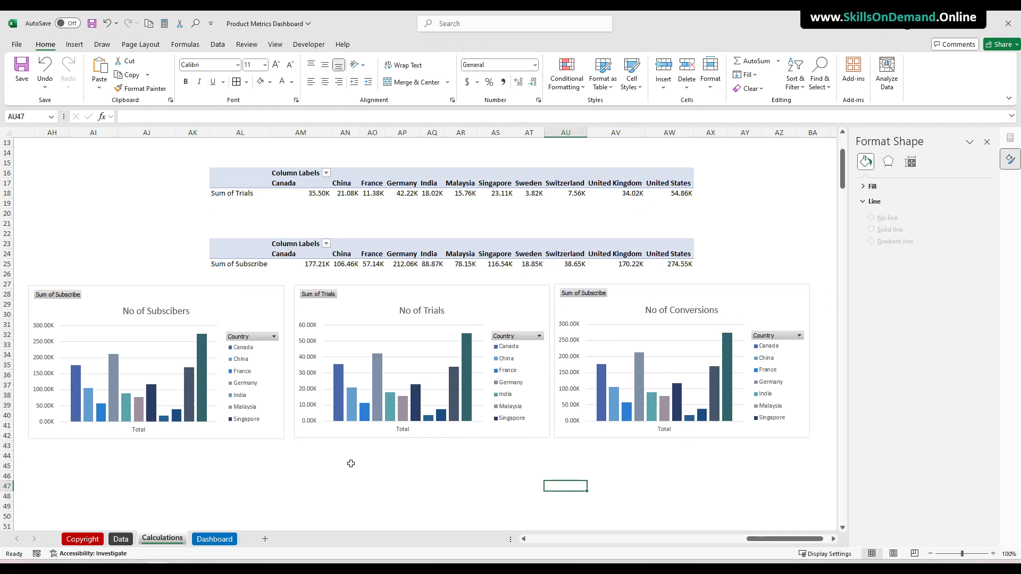
Replace the Subscribe value with Conversion in the lowest pivot table, which feeds the No of Conversions chart
scroll(351, 463, "up", 2)
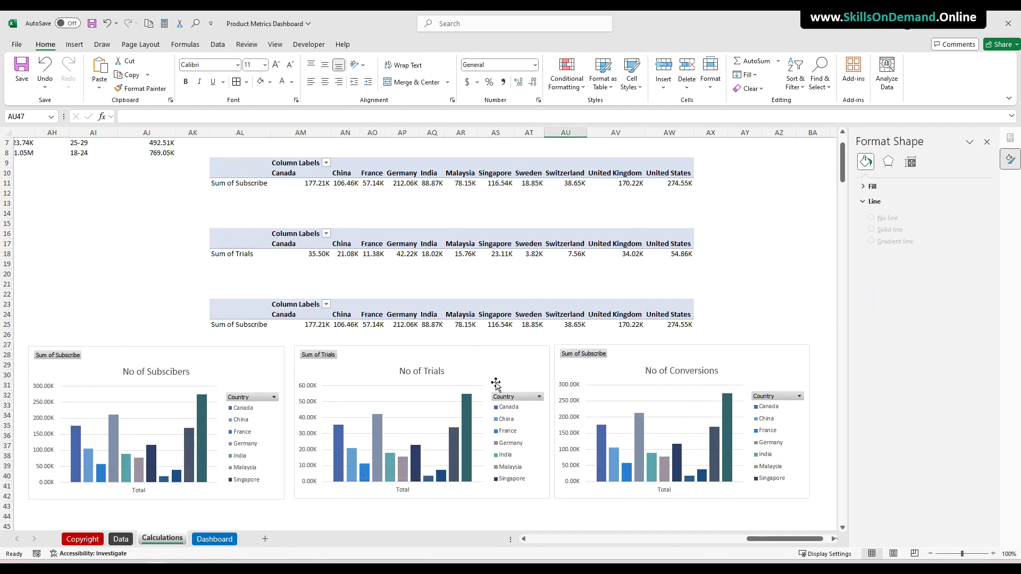
left_click(260, 325)
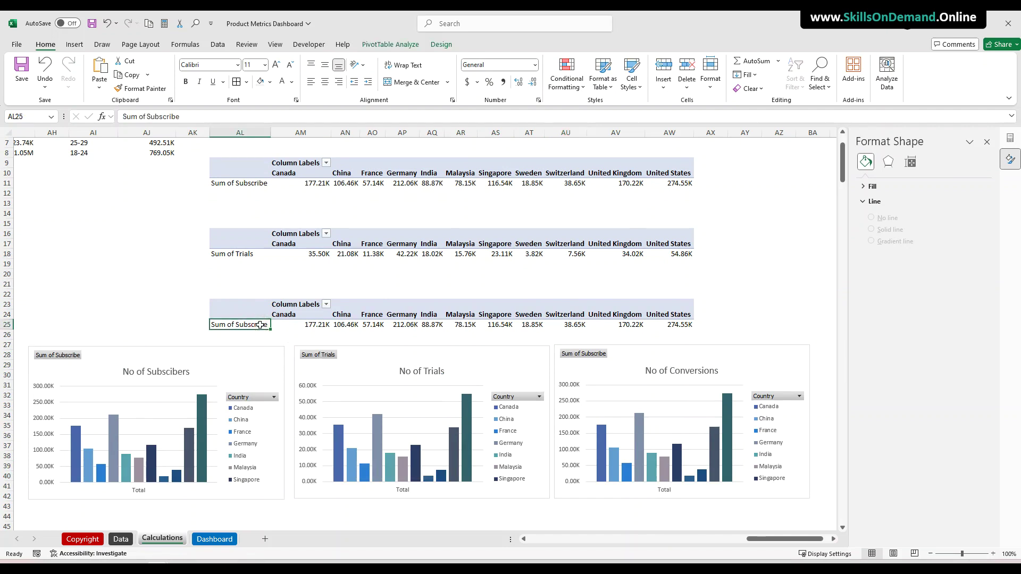
left_click(990, 142)
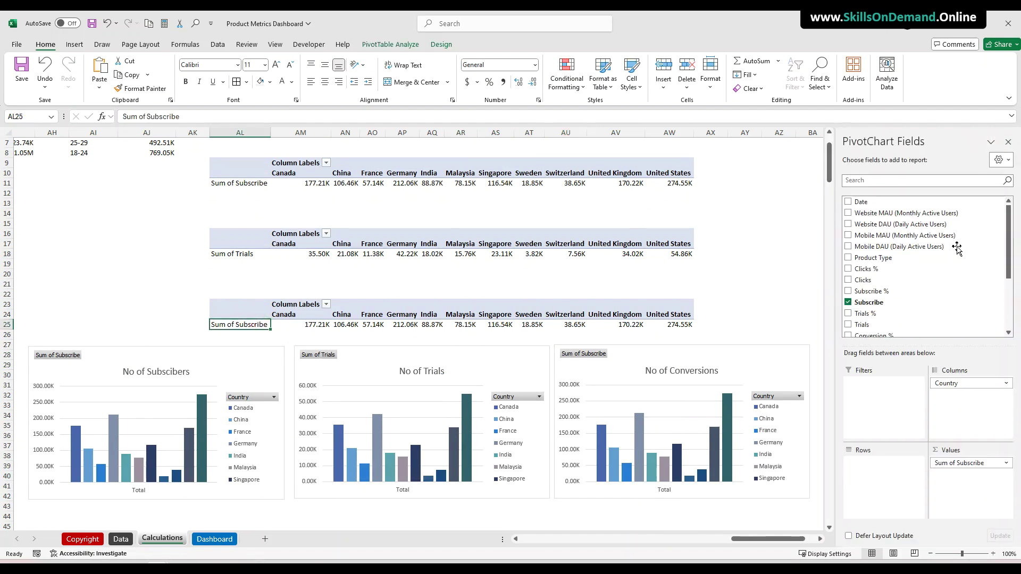
left_click_drag(960, 463, 652, 287)
scroll(898, 295, "down", 3)
left_click_drag(870, 270, 951, 481)
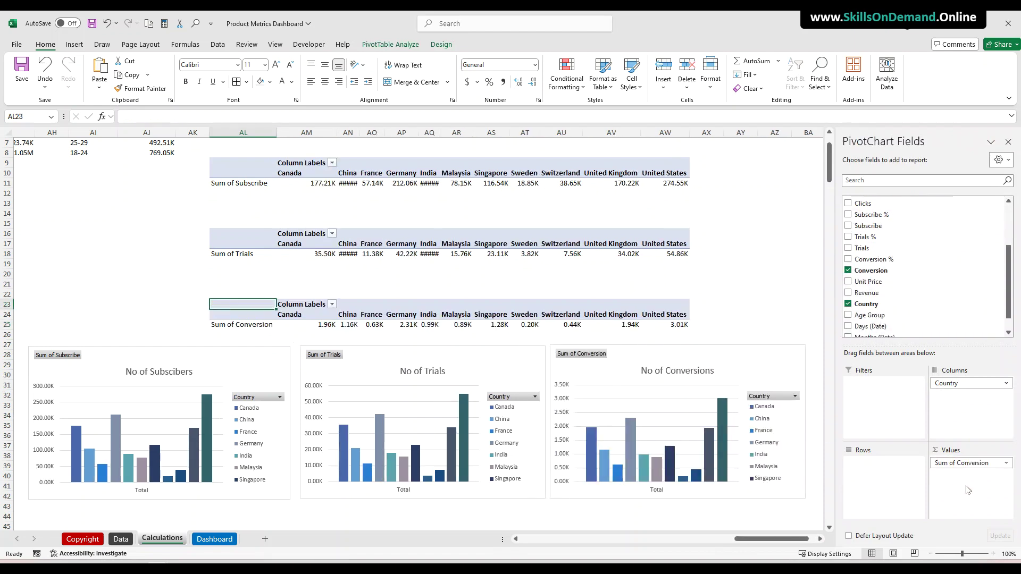
left_click(429, 514)
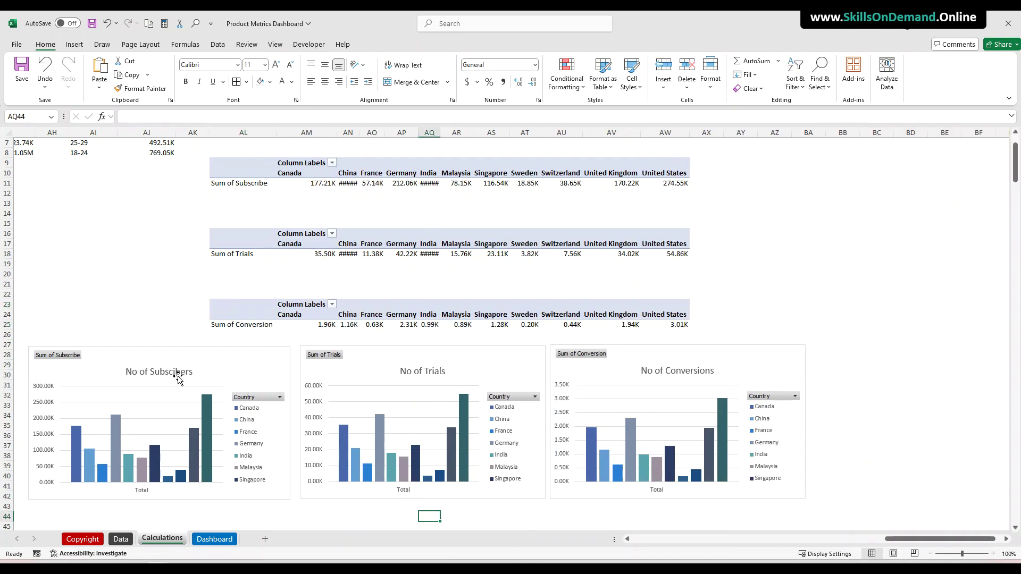
Format the titles of the No of Subscibers, No of Trials and No of Conversions charts as bold, black, 12-point text
left_click(178, 375)
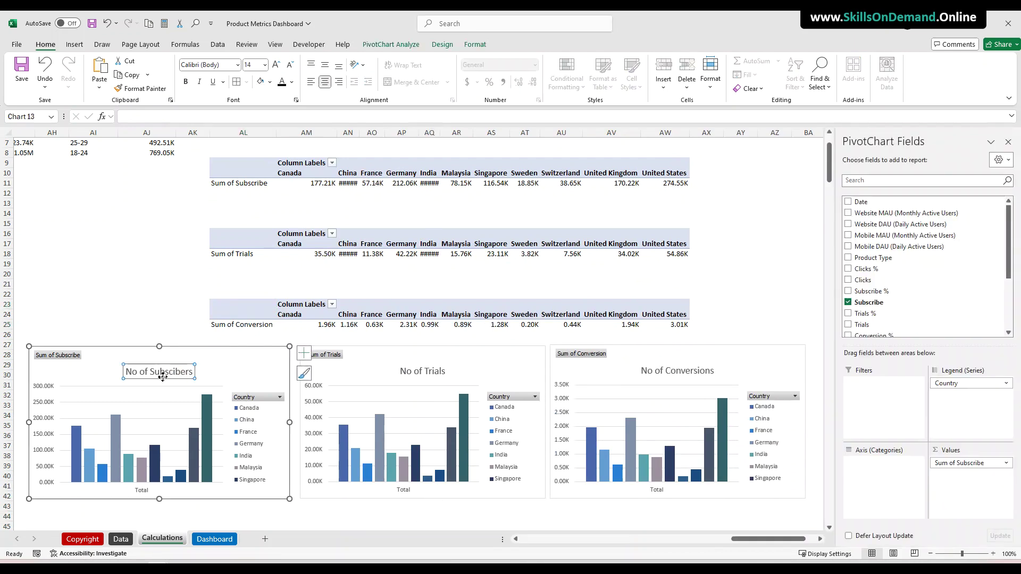
left_click(290, 64)
left_click(186, 81)
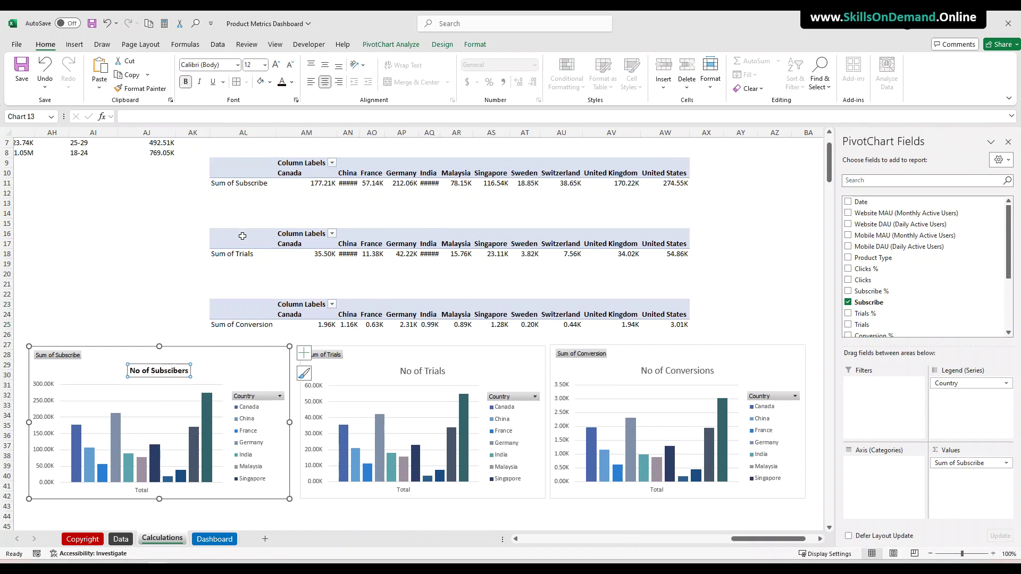
left_click(422, 371)
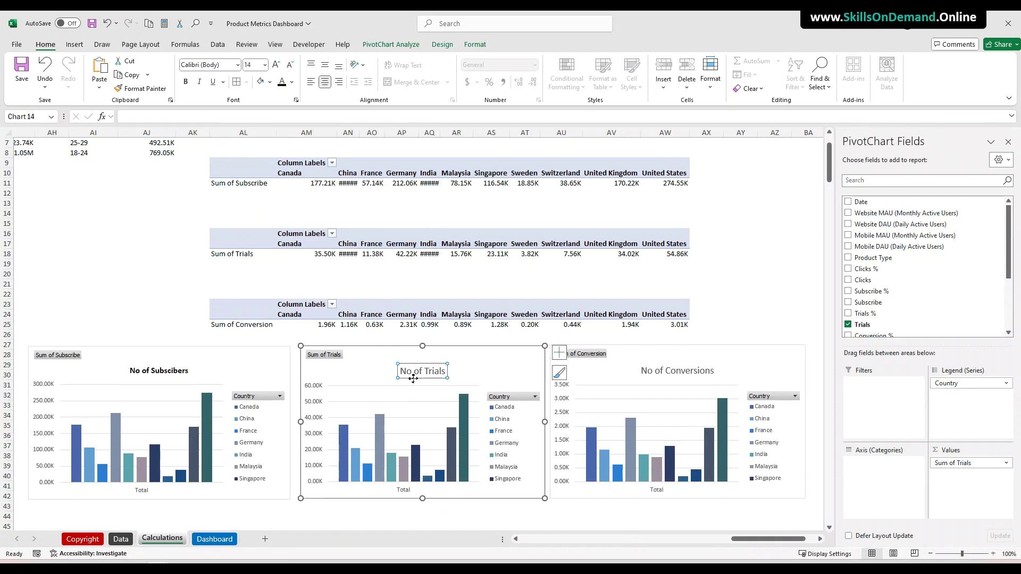
left_click(282, 84)
left_click(189, 84)
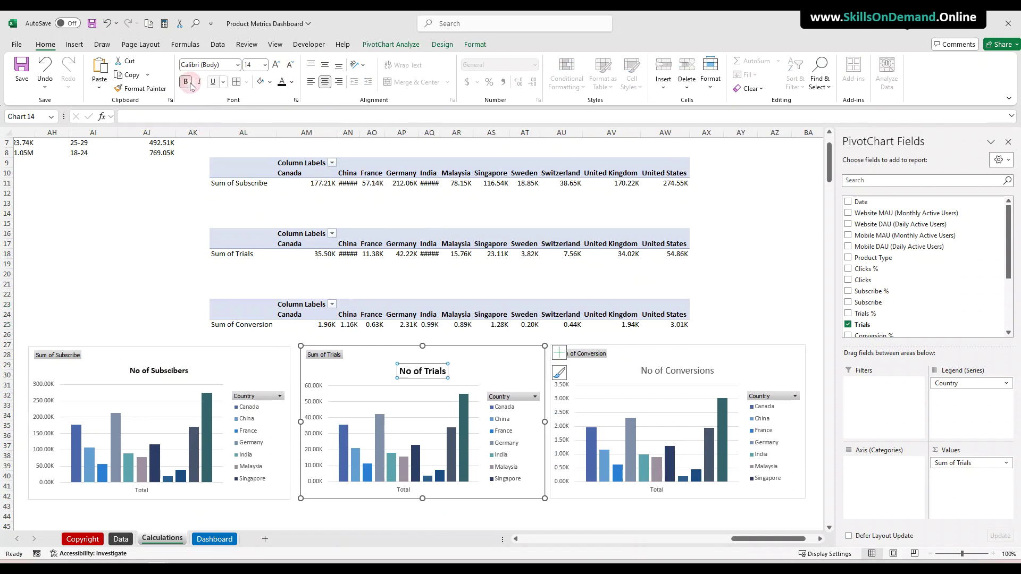
left_click(290, 65)
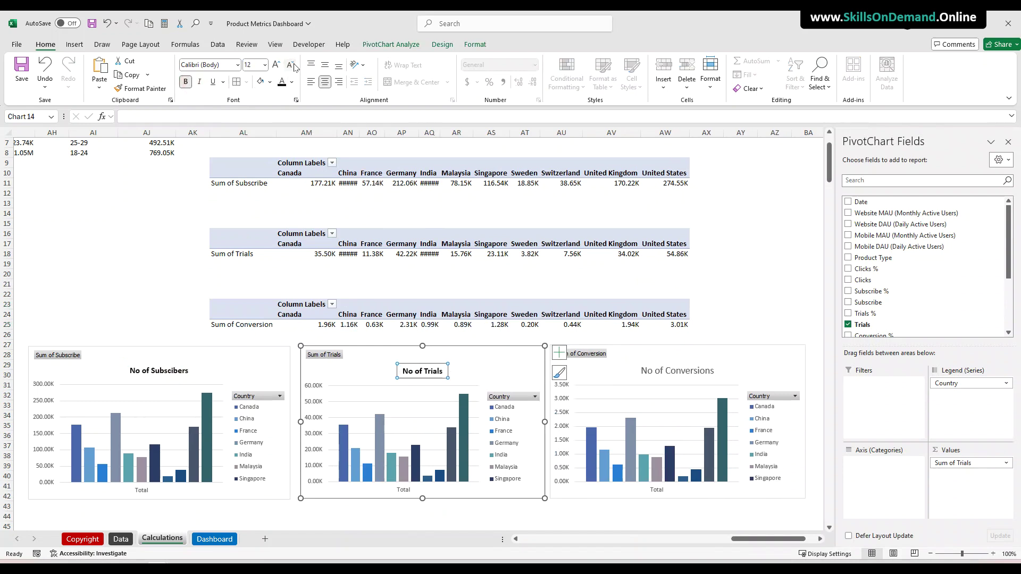
left_click(658, 375)
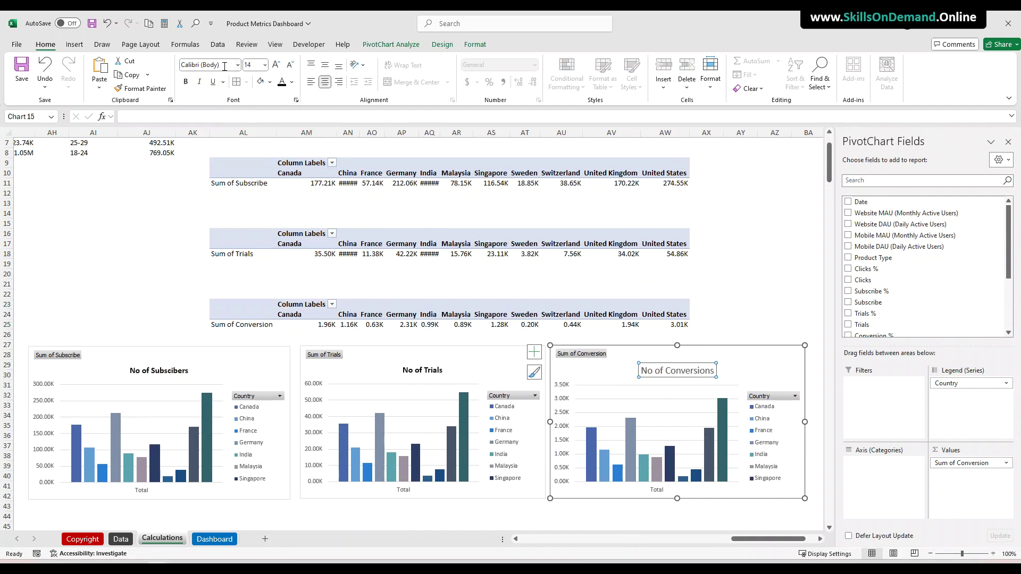
left_click(282, 83)
left_click(189, 85)
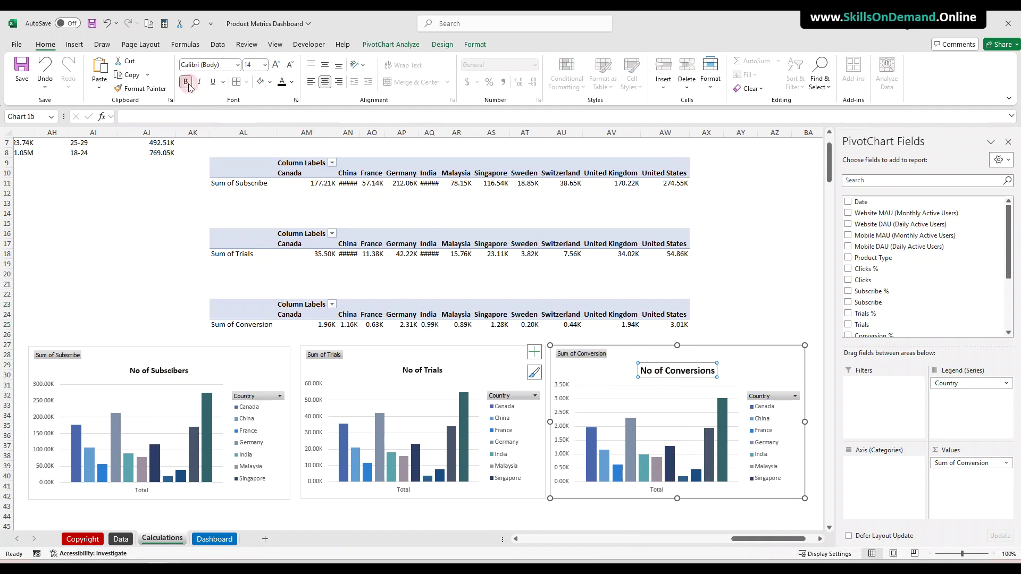
left_click(290, 65)
Apply the black font color to the value axis labels and legends of all three charts
left_click(563, 402)
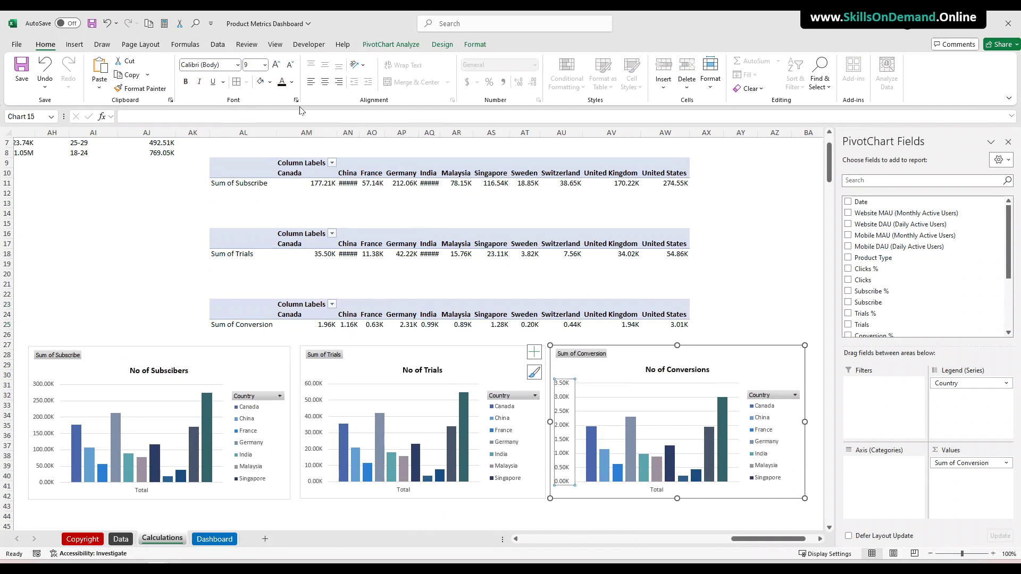
left_click(750, 451)
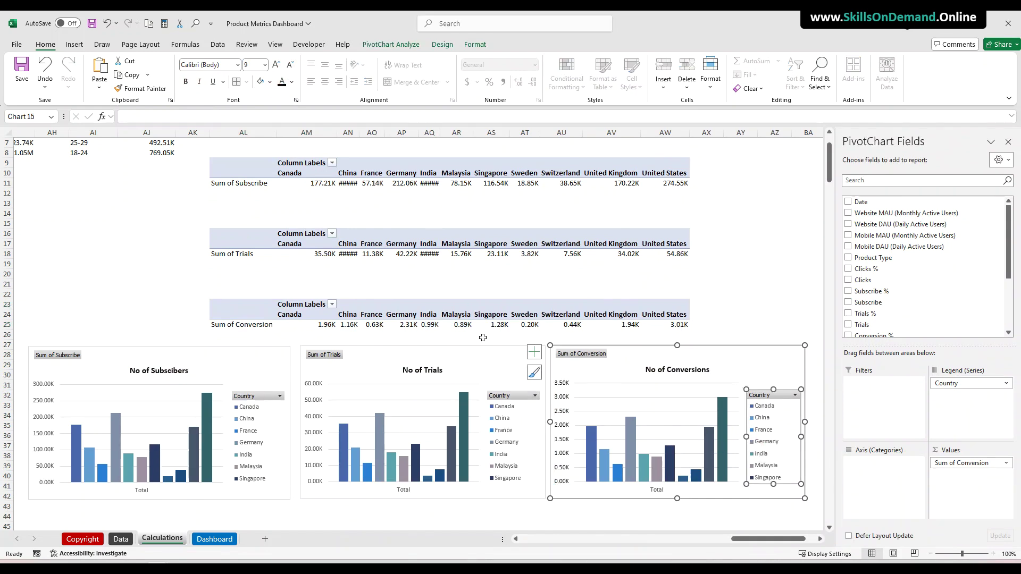
left_click(500, 415)
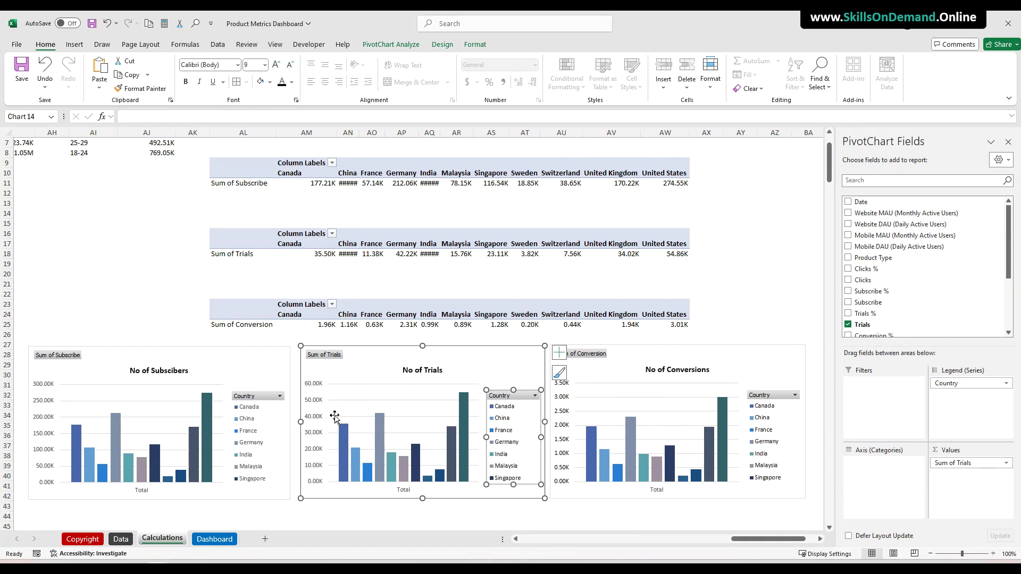
left_click(314, 435)
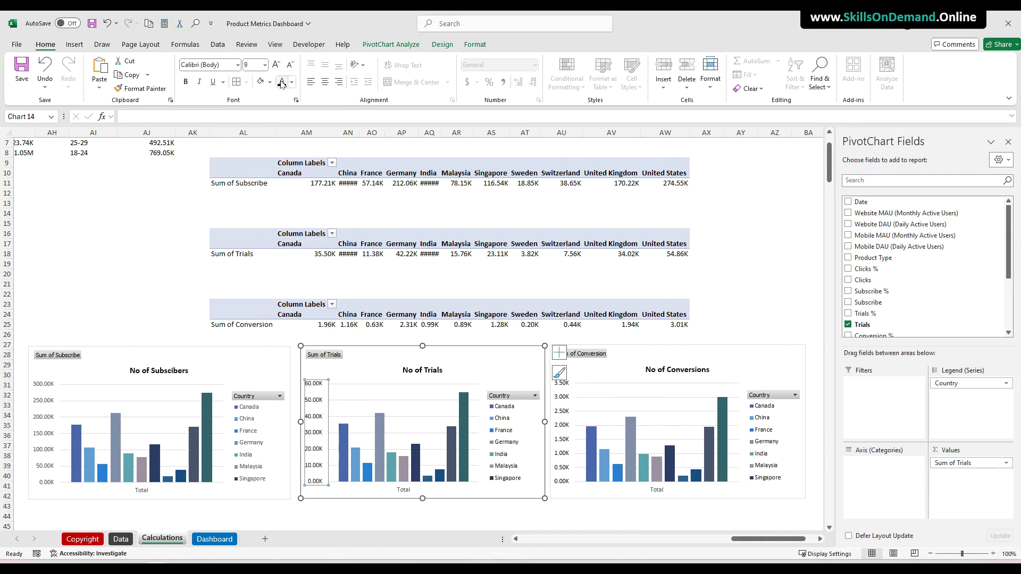
left_click(248, 436)
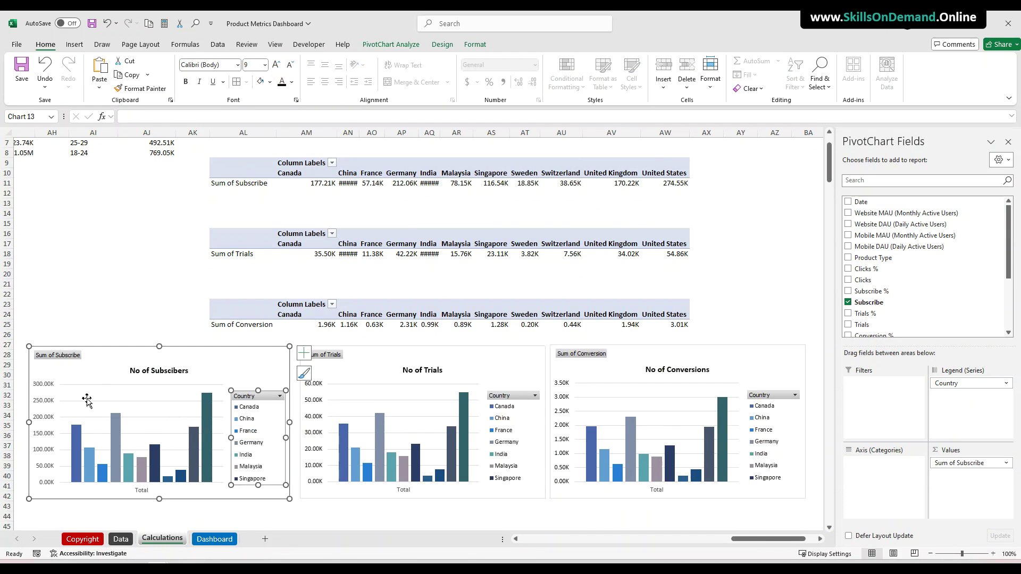
left_click(45, 434)
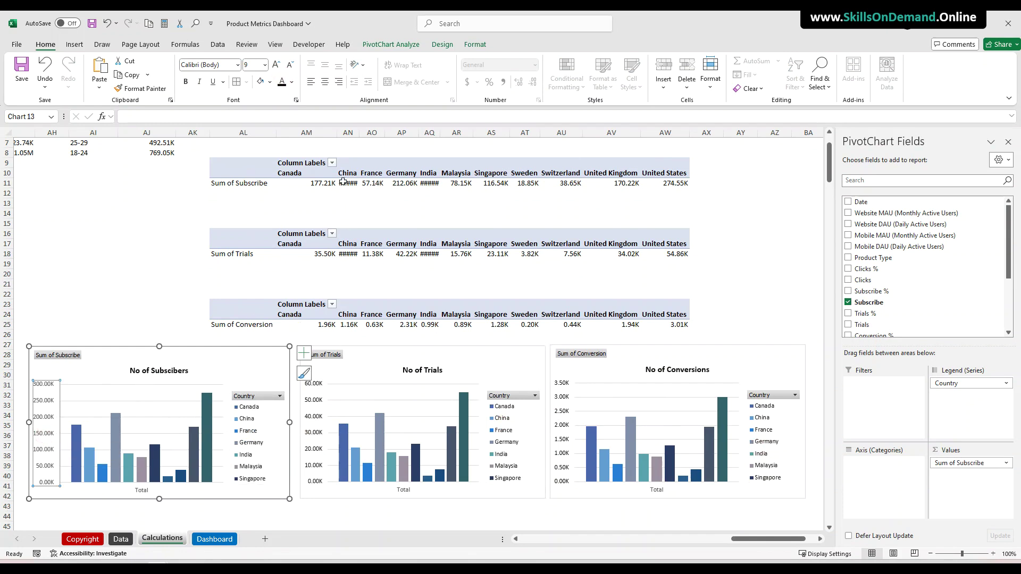
left_click(158, 303)
left_click(150, 507)
Delete the country legends from the No of Subscibers, No of Trials and No of Conversions charts
right_click(245, 455)
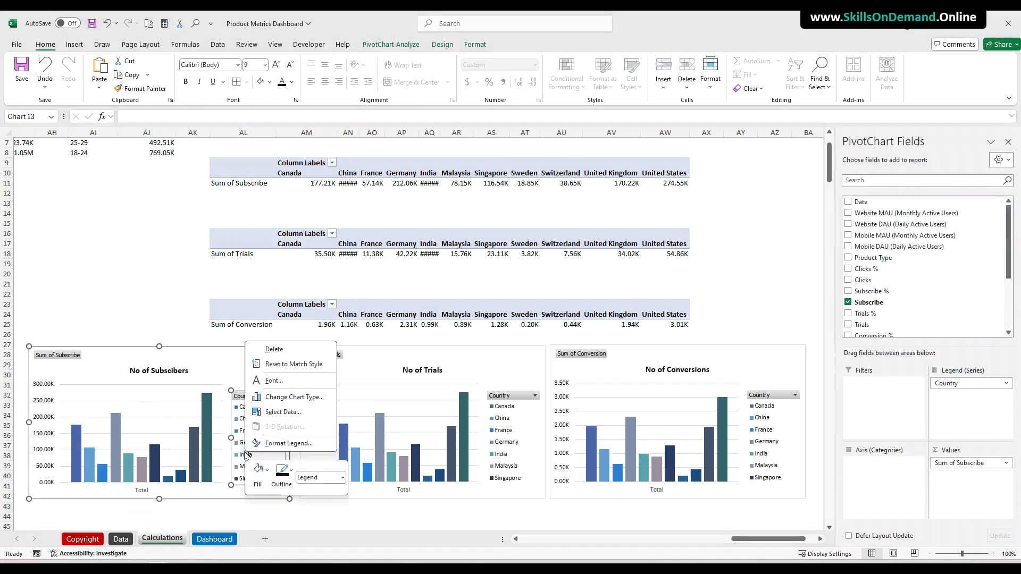
left_click(274, 350)
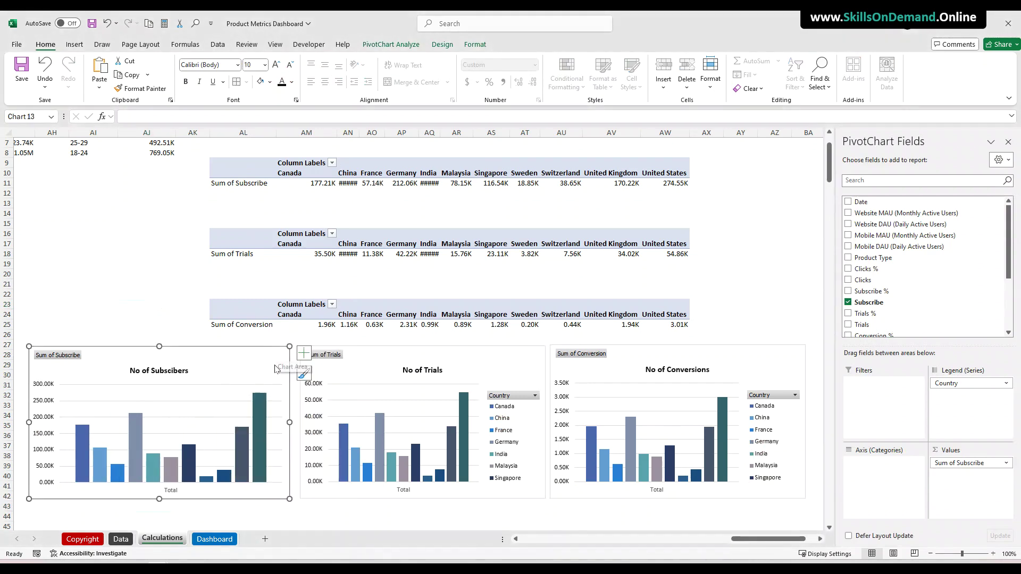
right_click(497, 441)
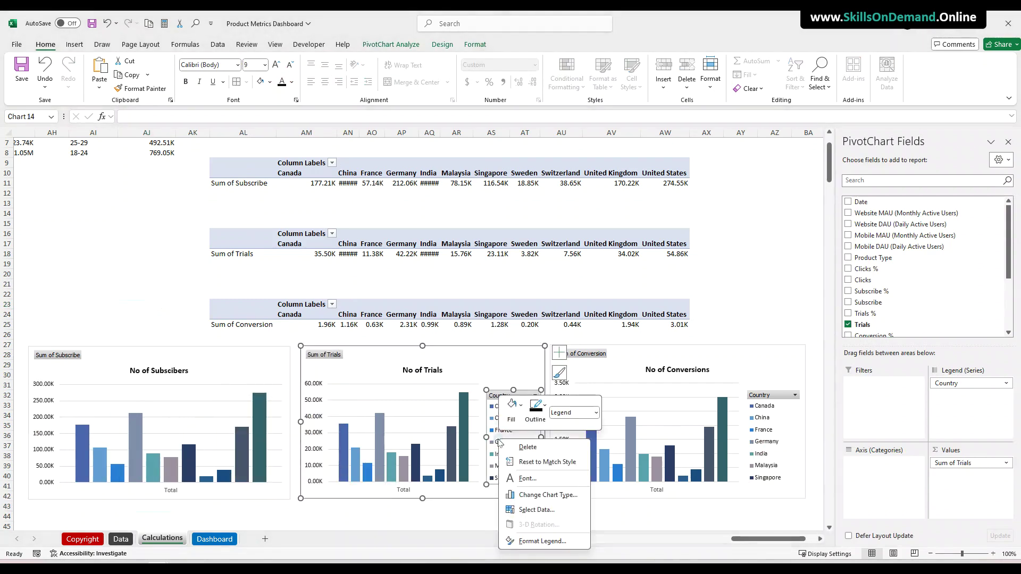
left_click(545, 451)
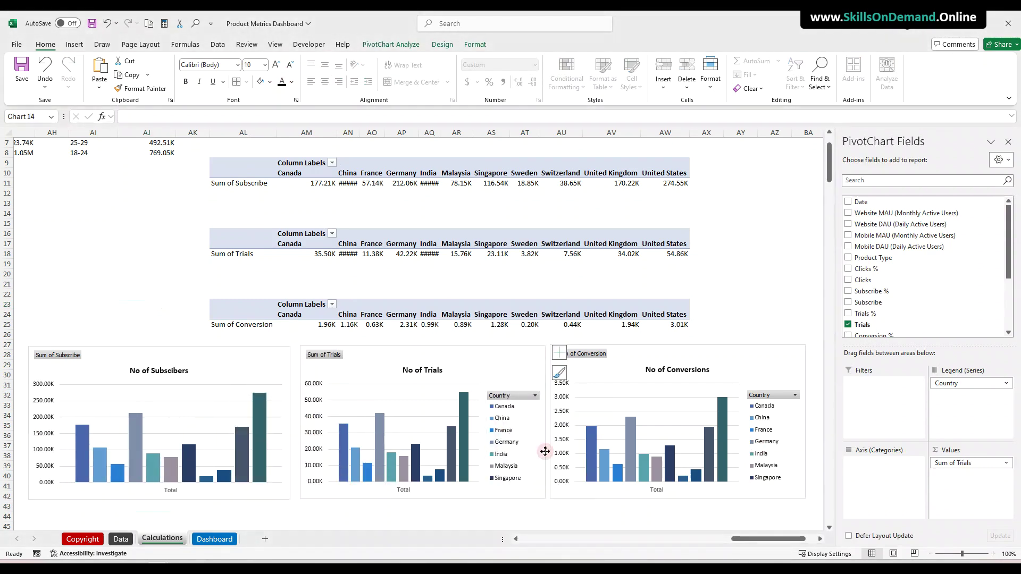
right_click(753, 442)
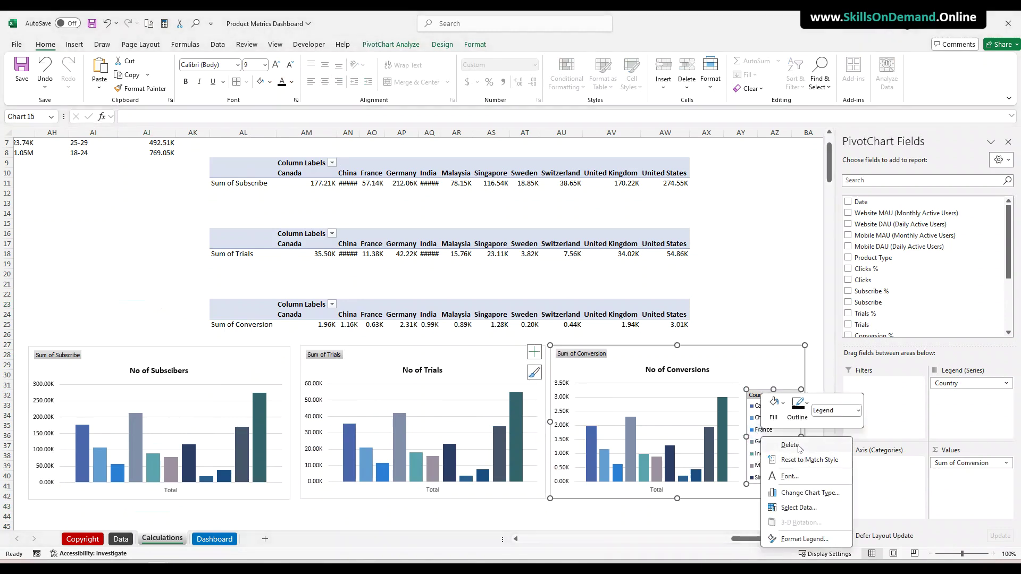
left_click(789, 445)
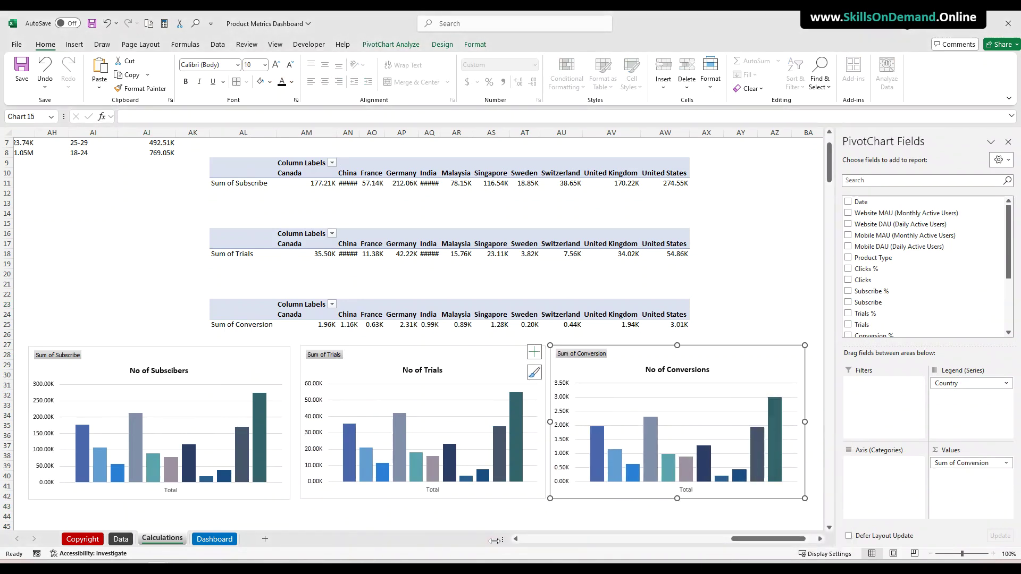
Hide all field buttons on the No of Conversions, No of Trials and No of Subscibers charts
right_click(578, 354)
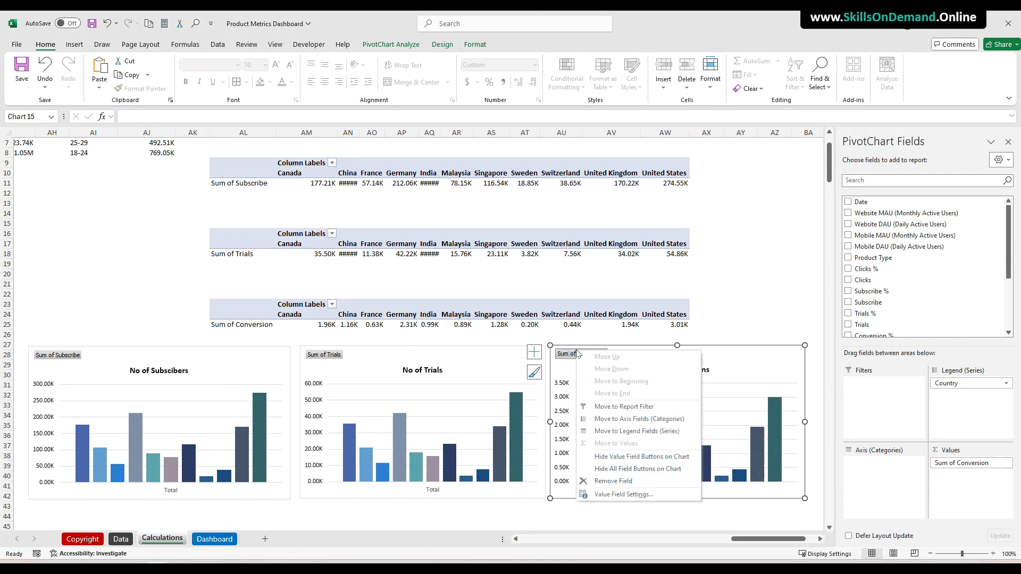
left_click(617, 469)
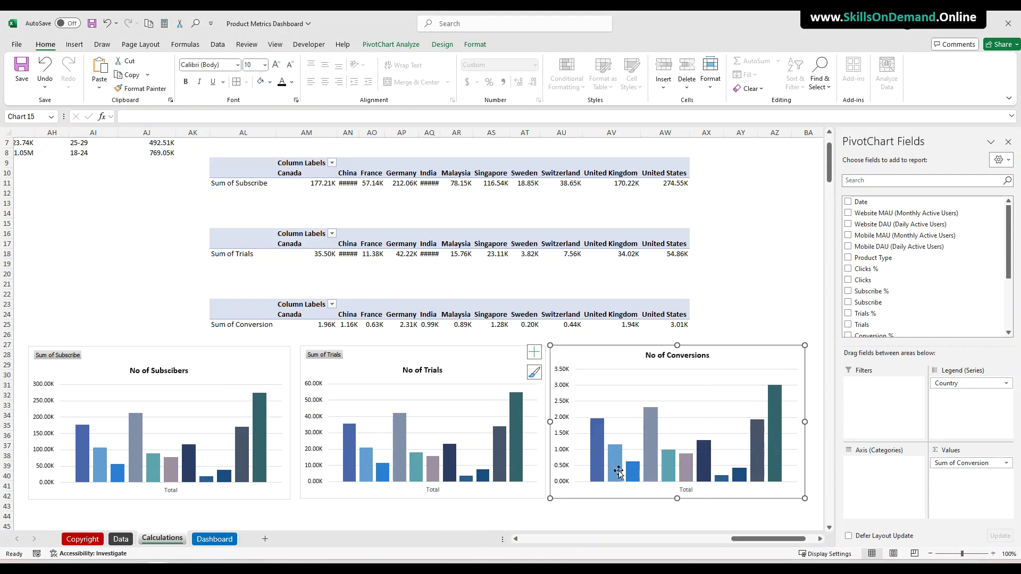
right_click(326, 361)
left_click(374, 474)
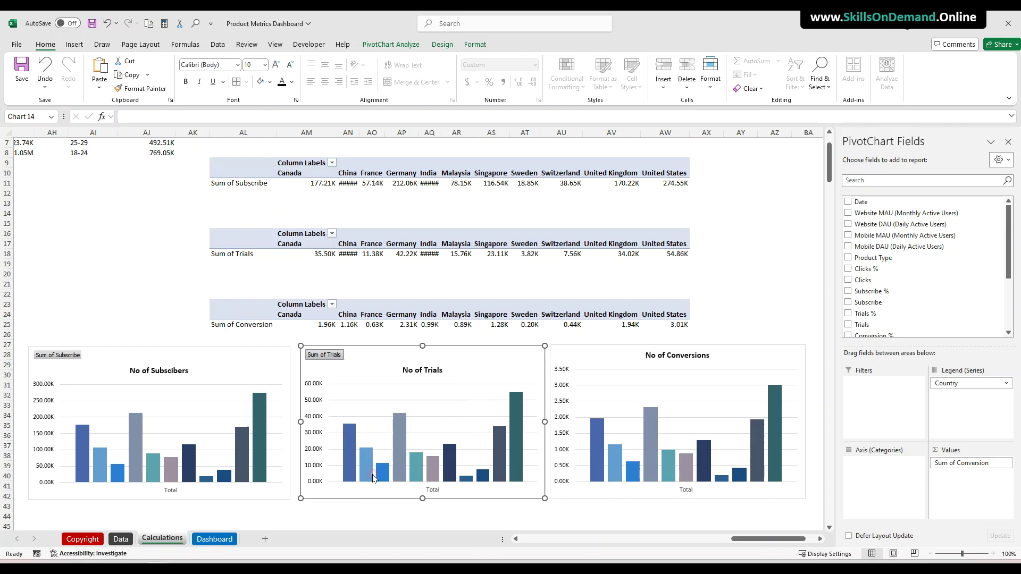
right_click(93, 360)
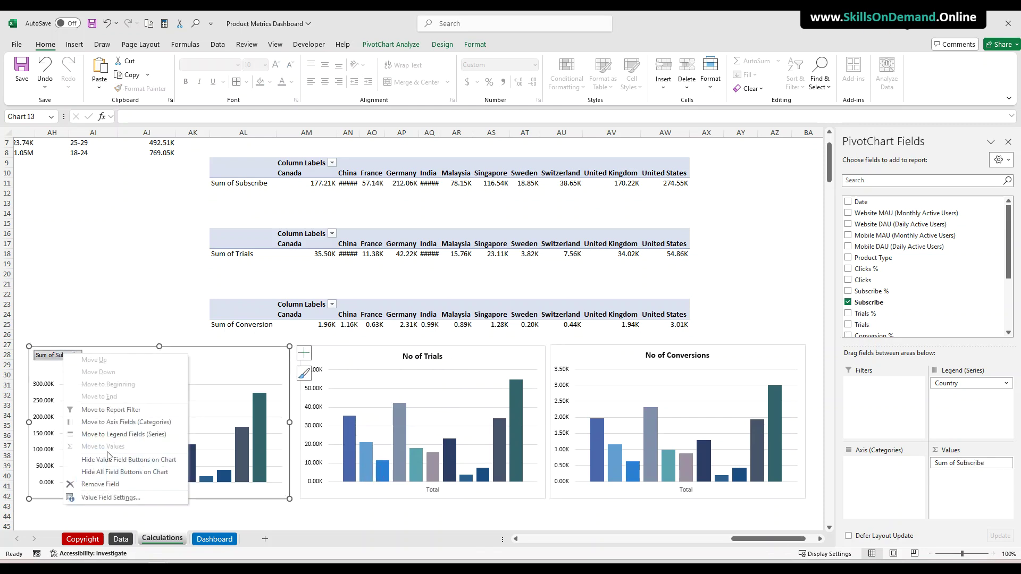
left_click(105, 476)
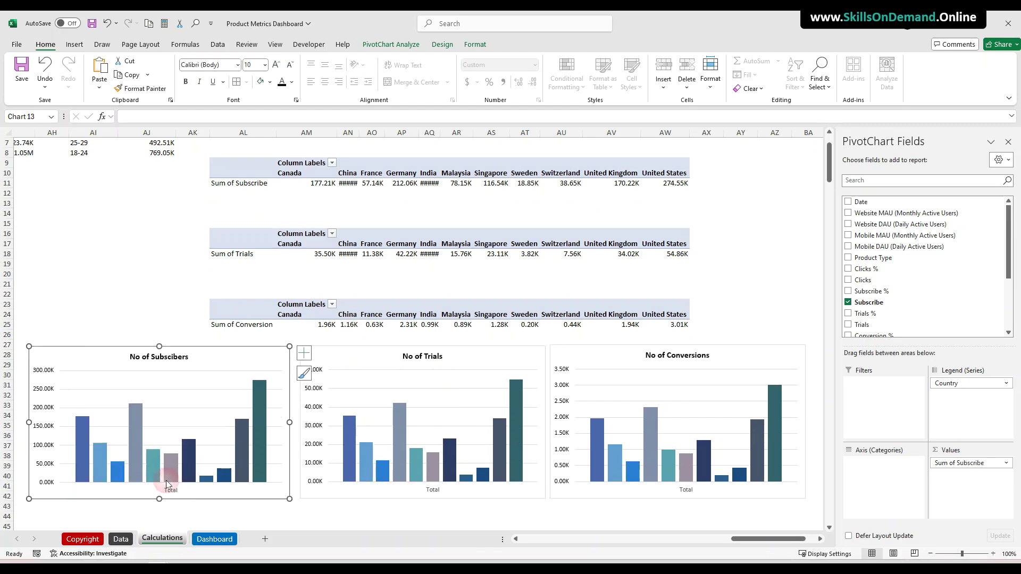
Delete the Total category axis labels from the No of Subscibers, No of Trials and No of Conversions charts
left_click(170, 489)
key("Delete")
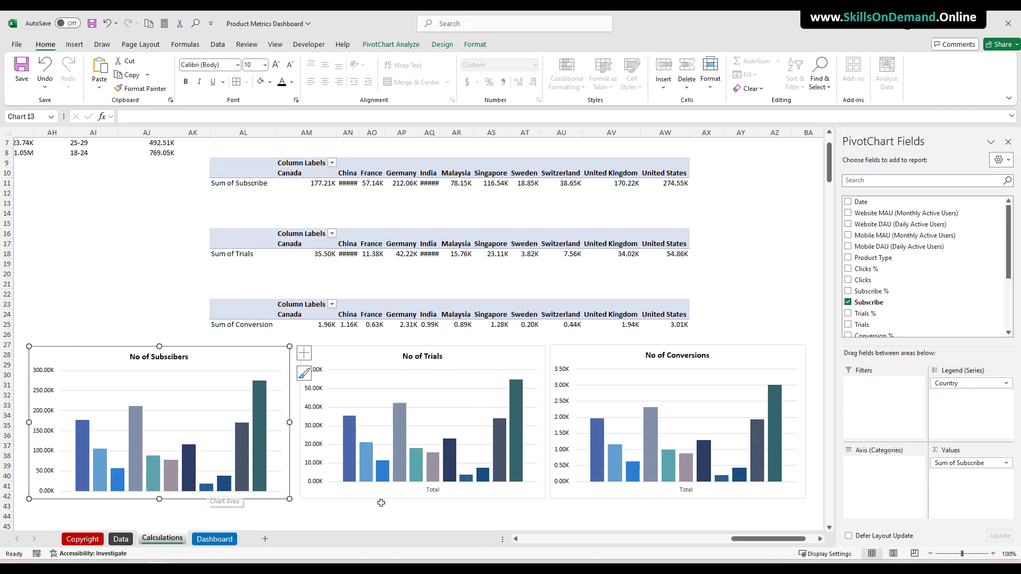
left_click(433, 493)
key("Delete")
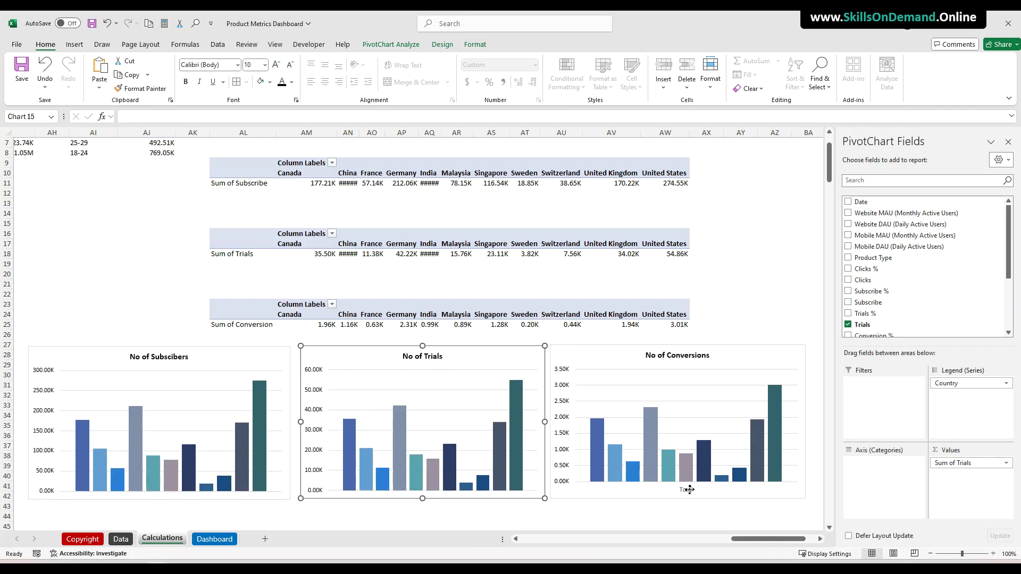
left_click(693, 488)
key("Delete")
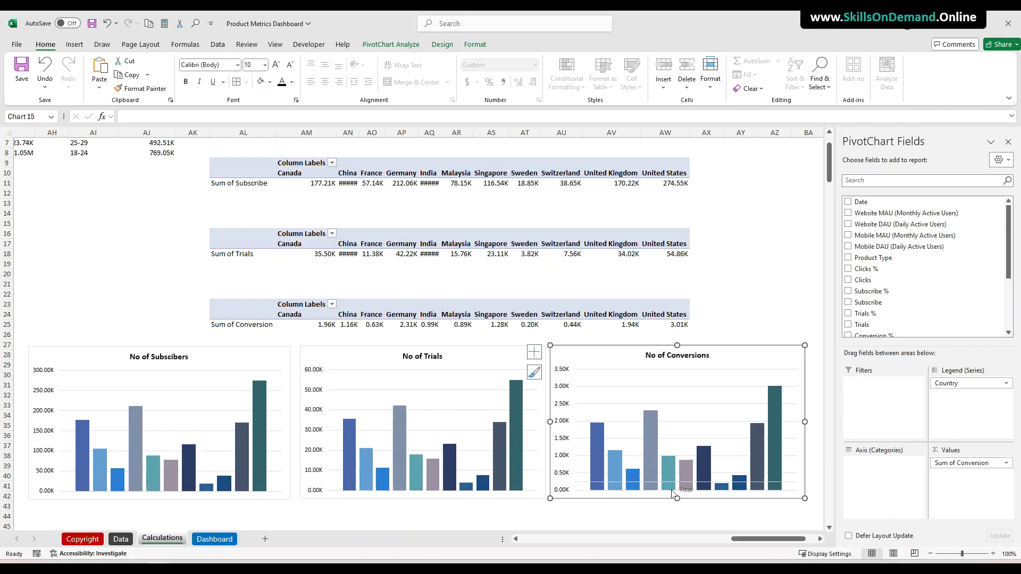
Set the chart area of the No of Subscibers, No of Trials and No of Conversions charts to No Fill
left_click(180, 363)
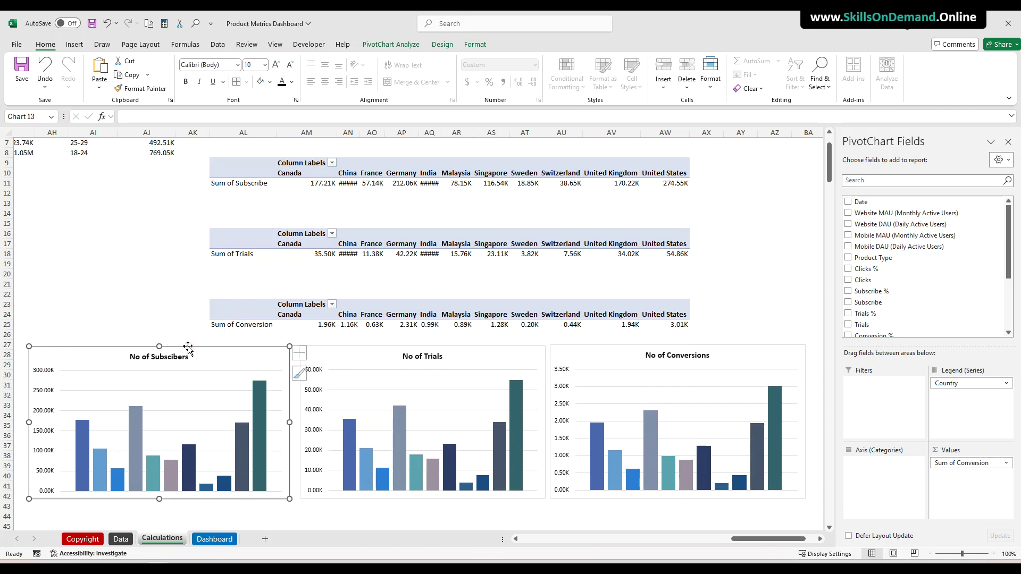
left_click(475, 45)
left_click(440, 61)
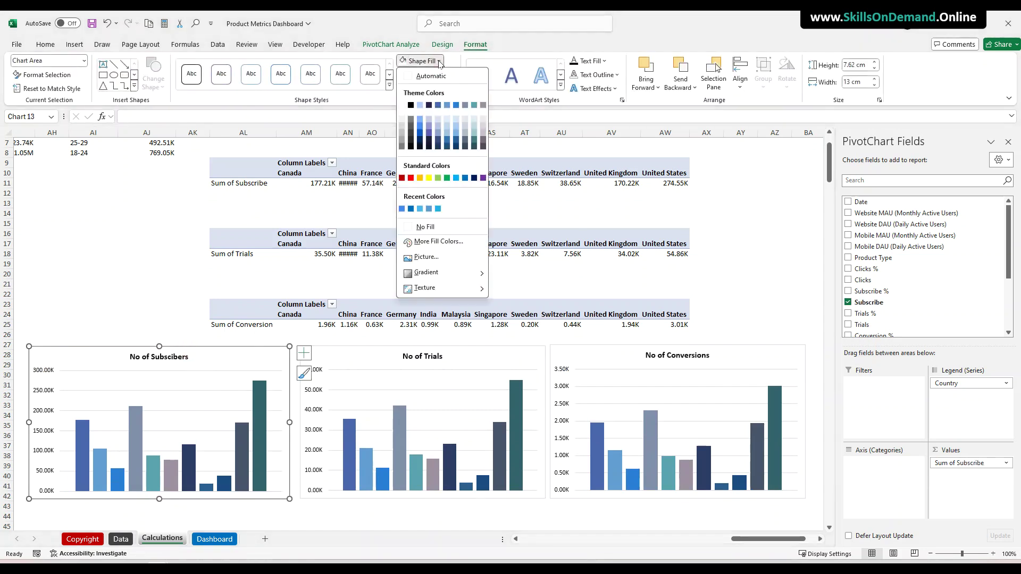
left_click(424, 226)
left_click(334, 347)
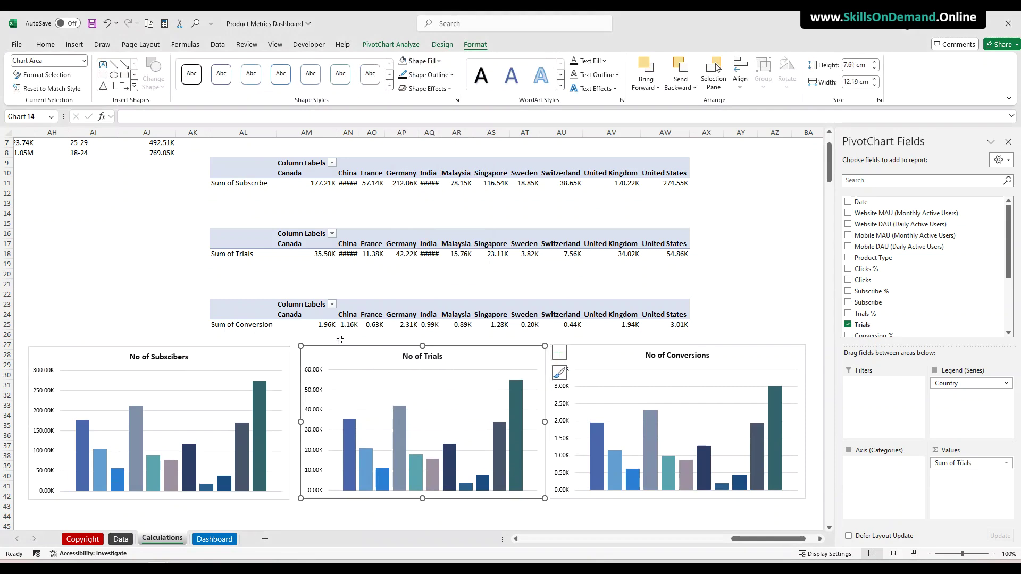
left_click(439, 61)
left_click(425, 226)
left_click(597, 347)
left_click(426, 64)
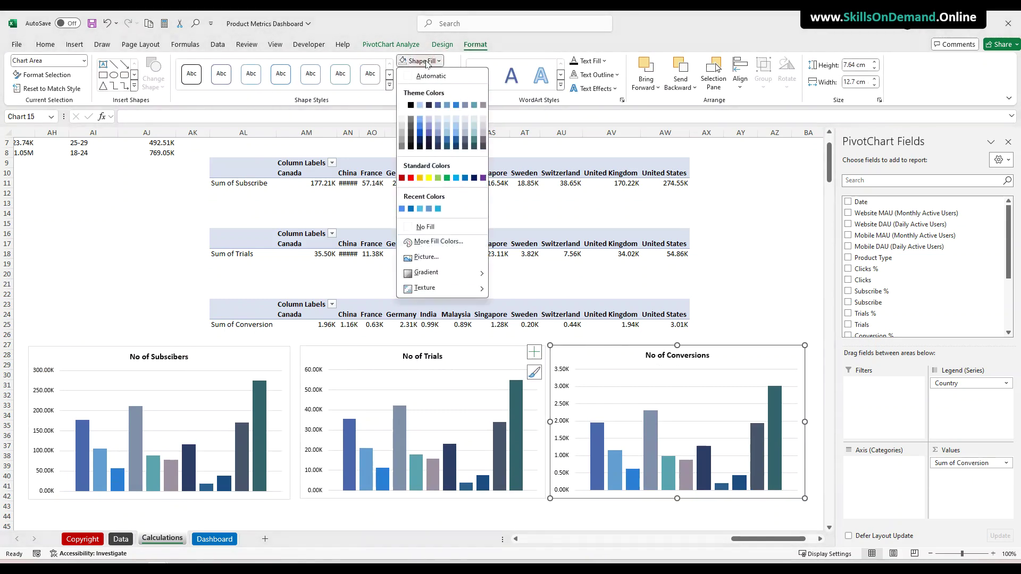
left_click(426, 226)
left_click(144, 234)
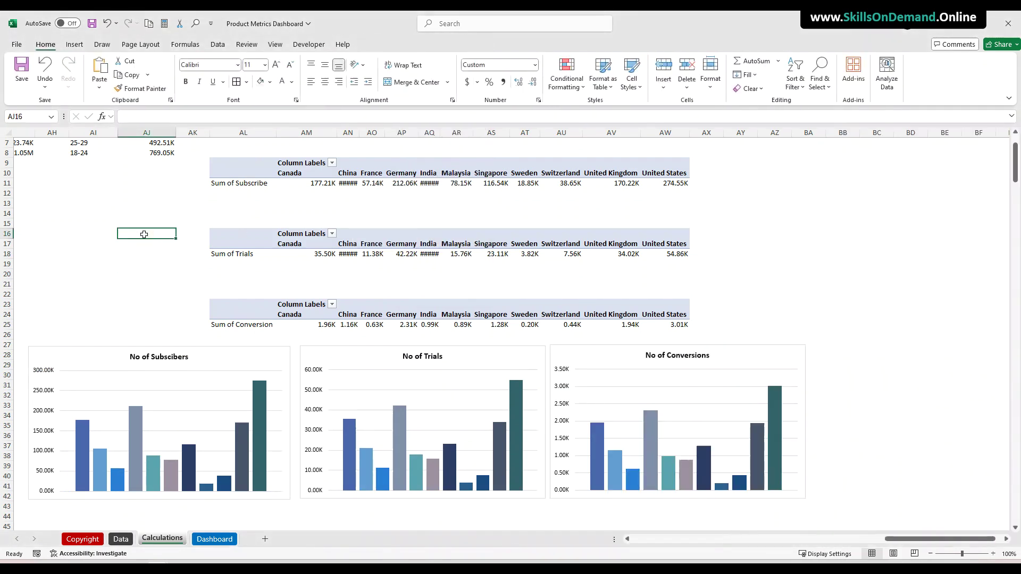
Select the No of Subscibers chart and close the PivotChart Fields pane
left_click(84, 262)
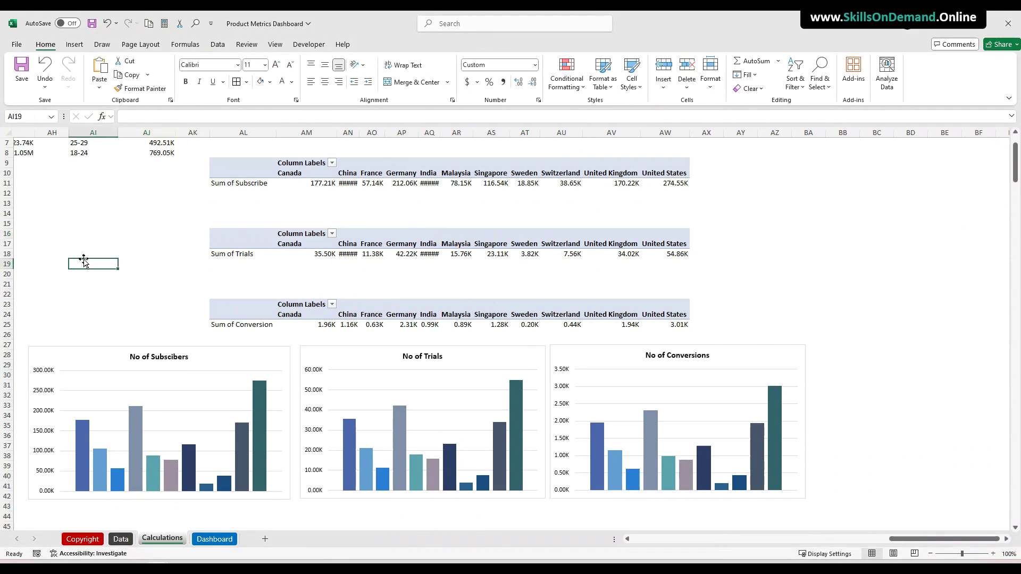
left_click(83, 347)
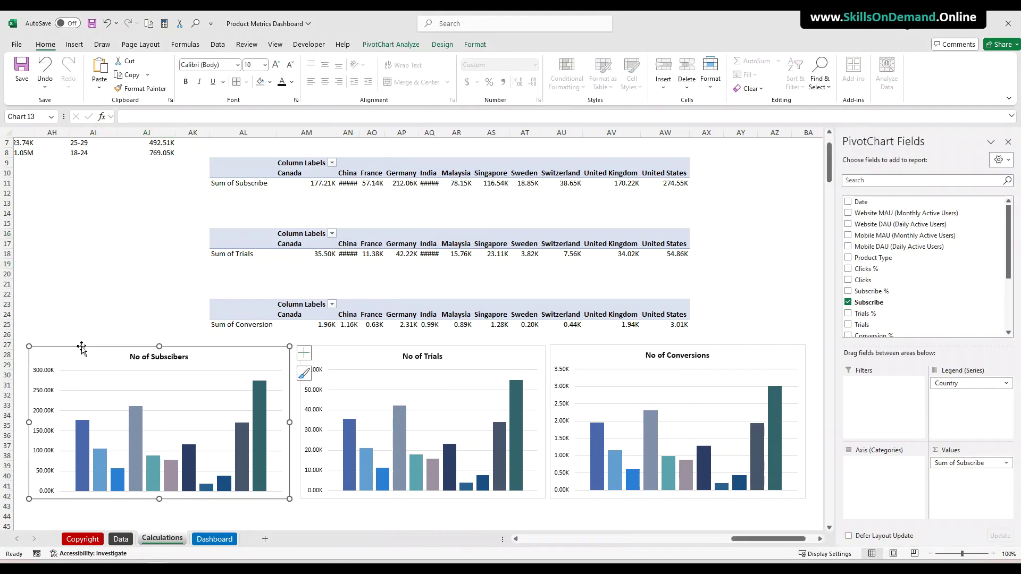
left_click(1007, 142)
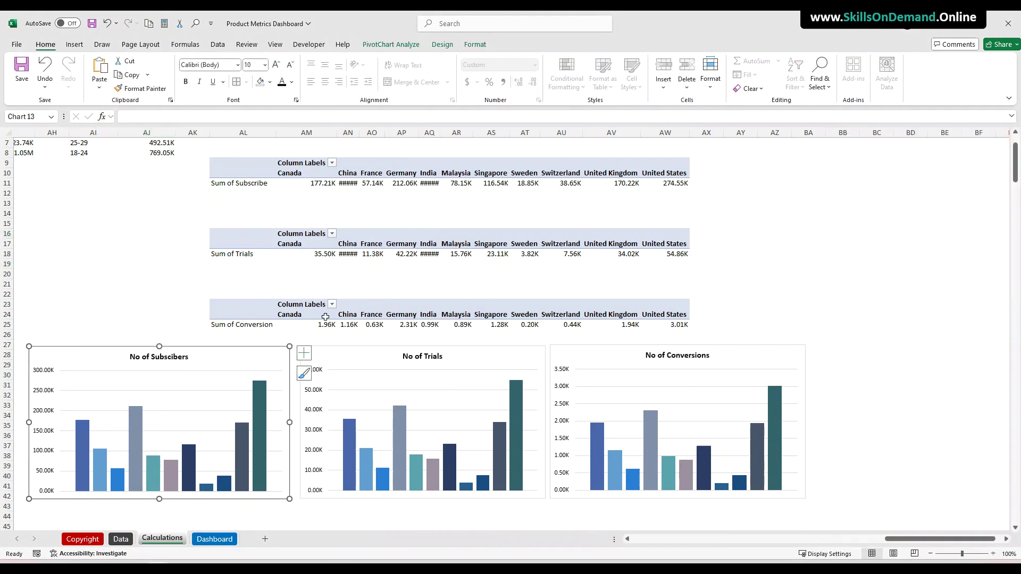
right_click(142, 345)
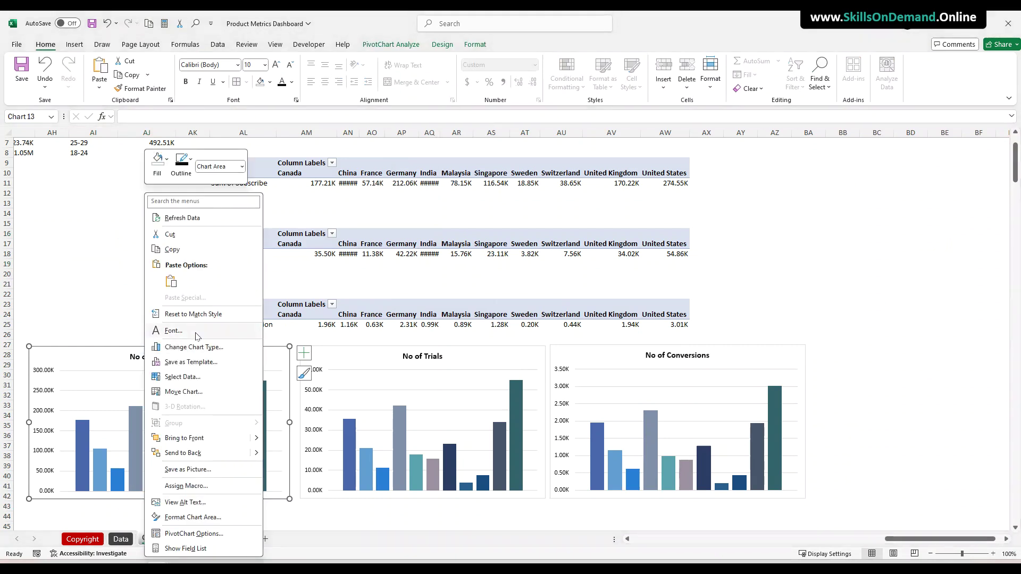
left_click(194, 533)
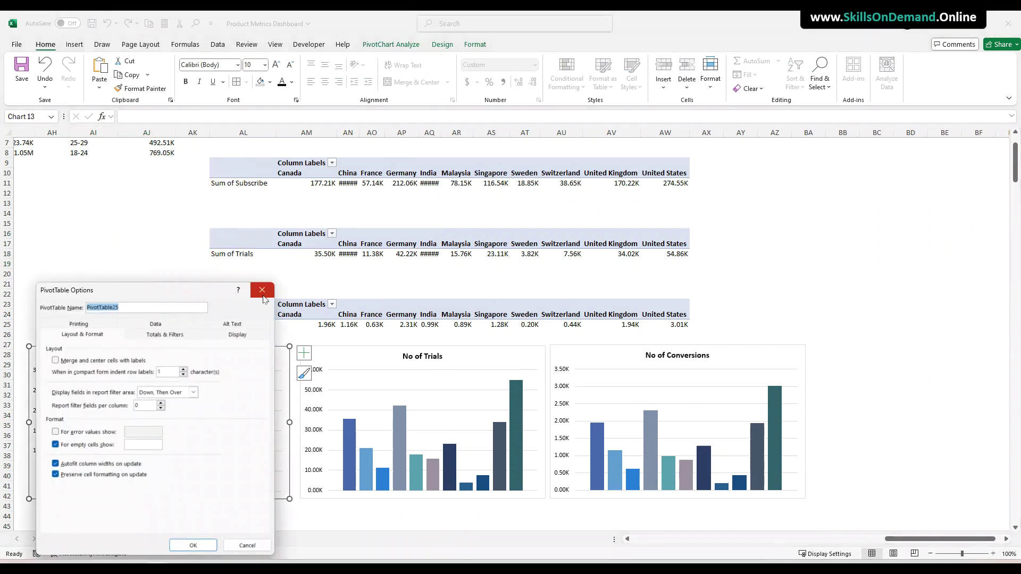
left_click(262, 291)
right_click(117, 502)
left_click(86, 500)
left_click(88, 350)
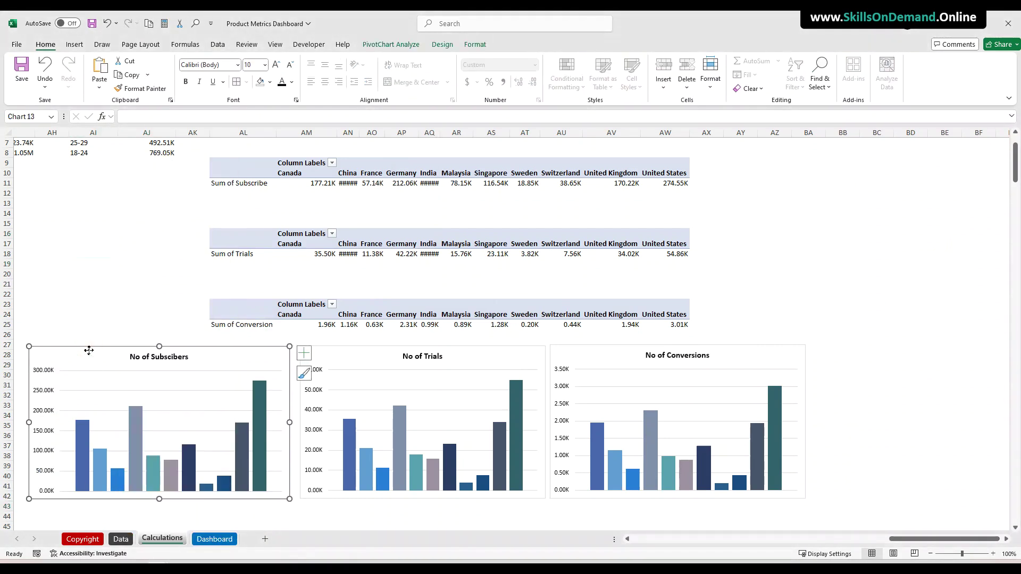
Resize the No of Subscibers chart to a height of 8.25 cm and a width of 5.18 cm in its chart area formatting
right_click(88, 352)
left_click(149, 519)
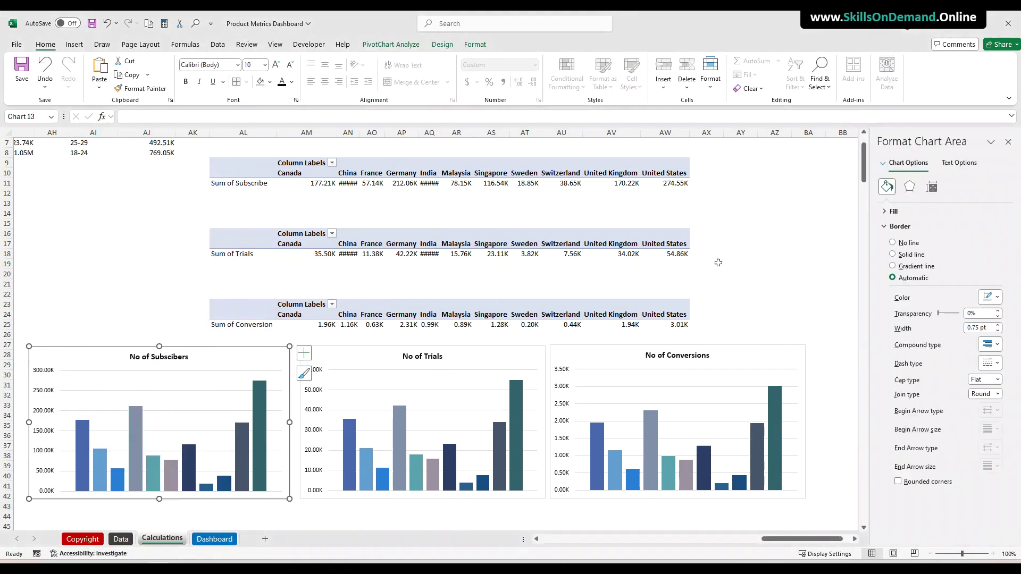
left_click(932, 186)
double_click(979, 224)
type("8.25")
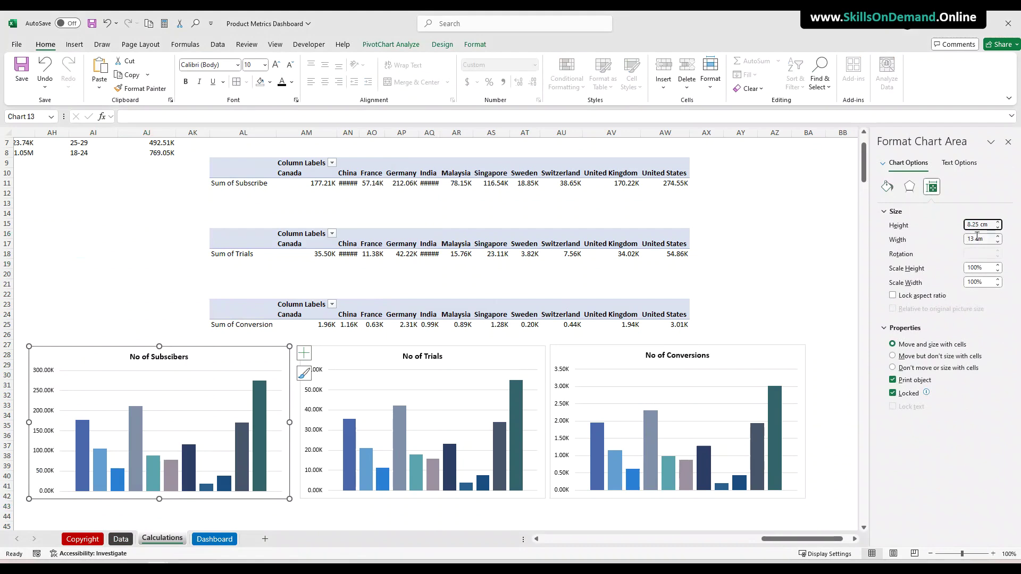
double_click(970, 238)
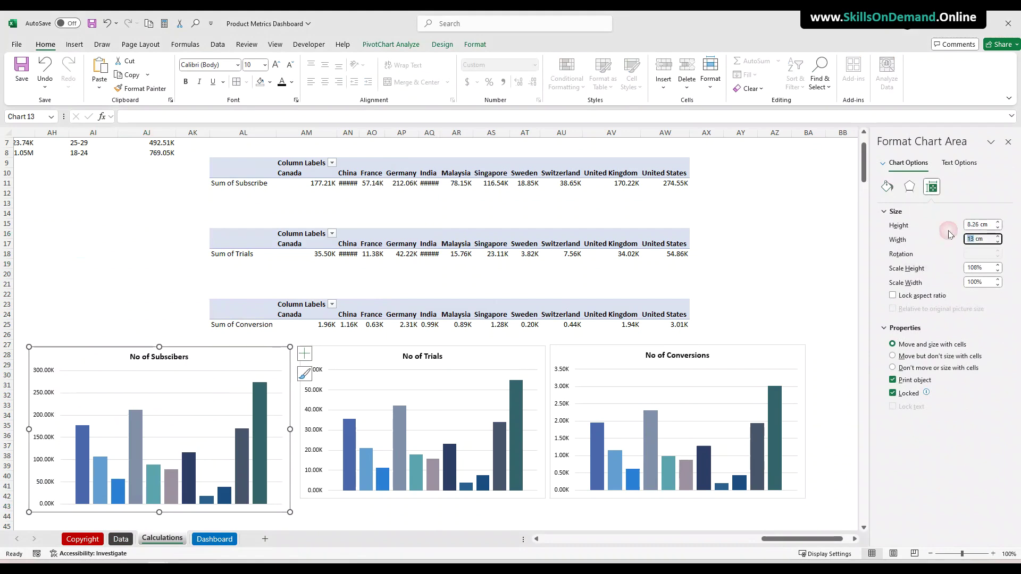
type("5.18")
key("Return")
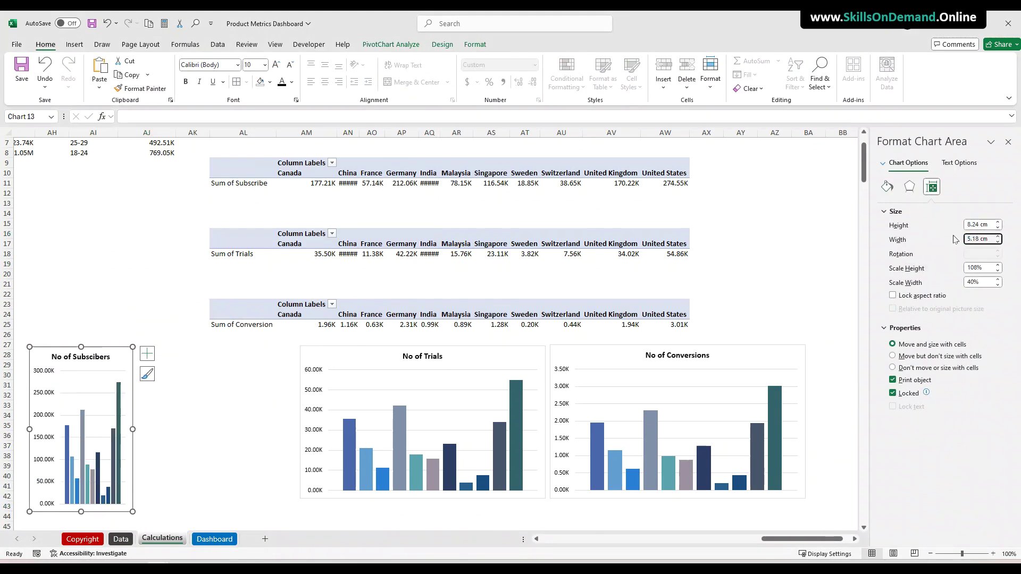
Resize the No of Trials chart to a height of 8.25 cm and a width of 5.15 cm
left_click(330, 349)
left_click(887, 186)
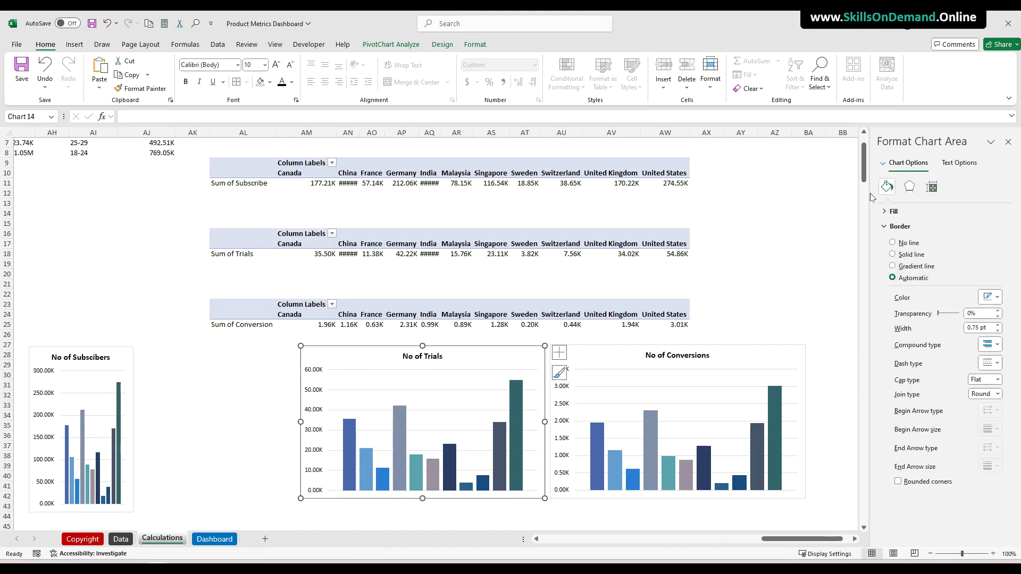
left_click(932, 186)
left_click(977, 225)
double_click(976, 226)
type("8.25")
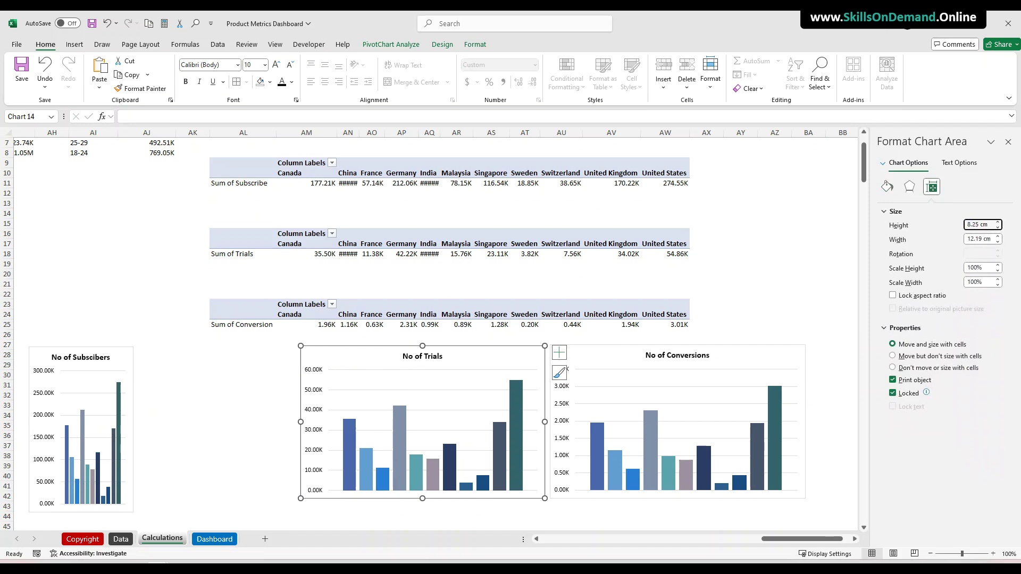
key("Tab")
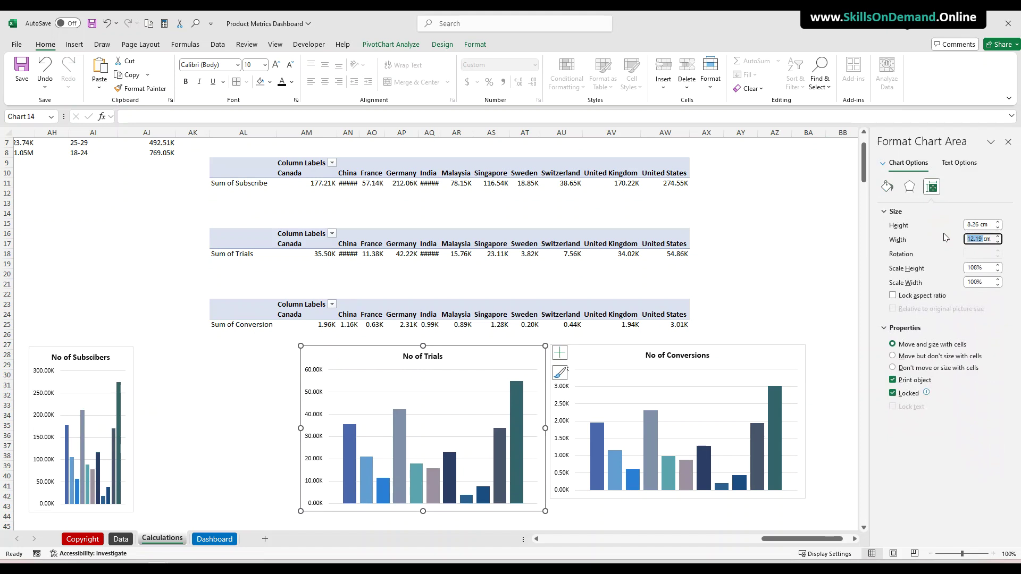
type("5.15")
key("Return")
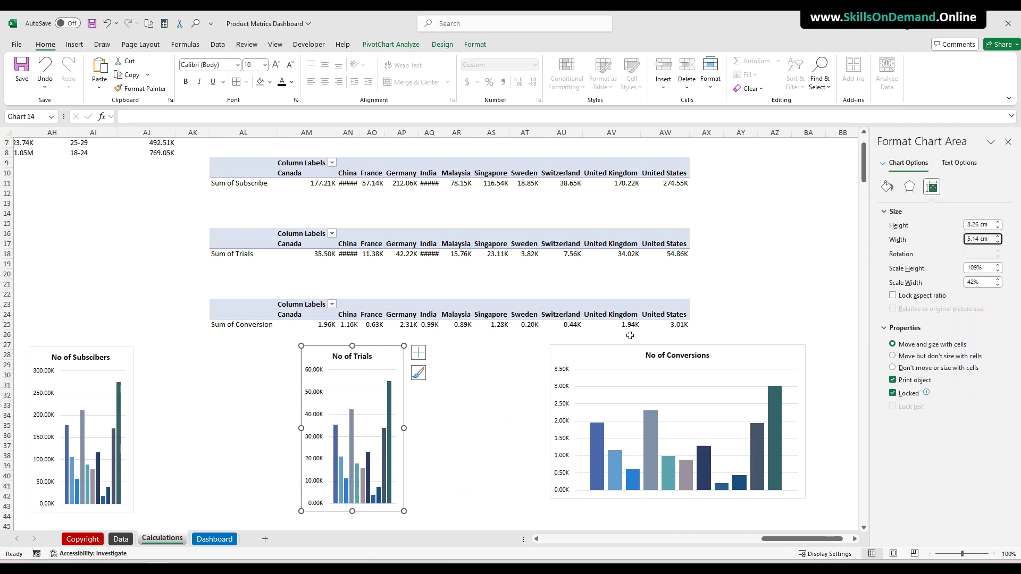
Resize the No of Conversions chart to a height of 8.25 cm and a width of 5.2 cm
left_click(646, 349)
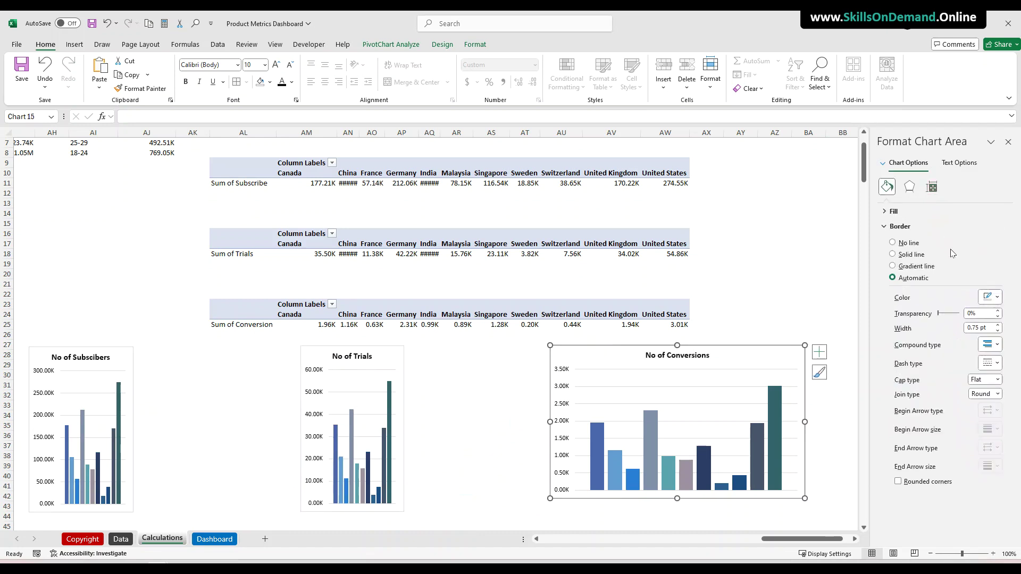
left_click(932, 187)
double_click(979, 225)
type("8.25")
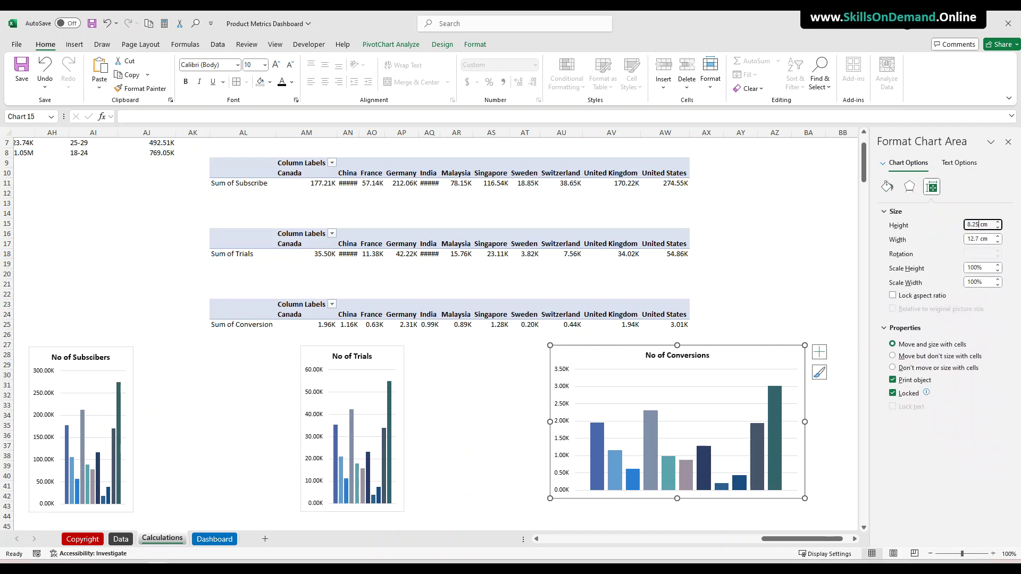
key("Return")
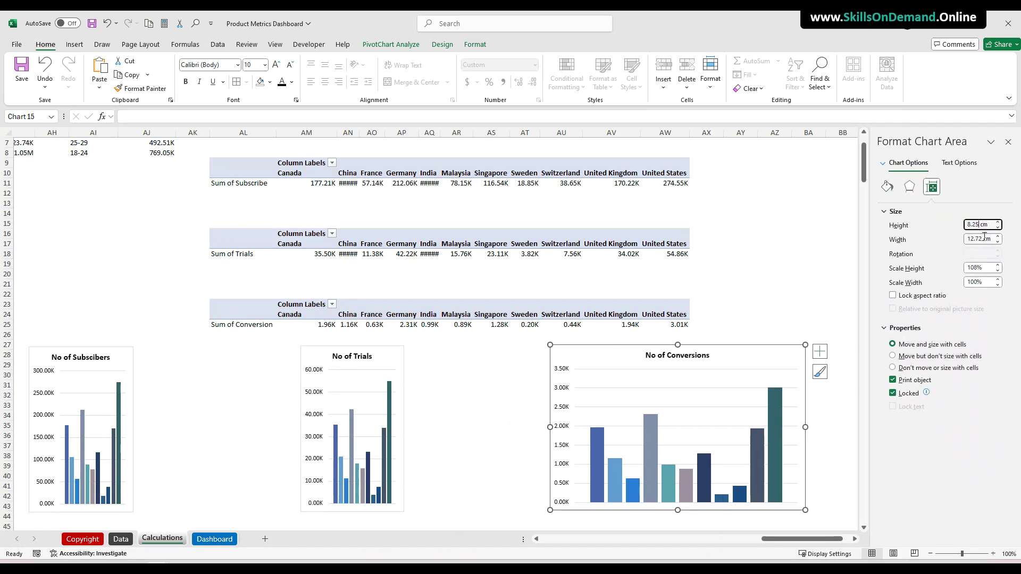
double_click(966, 238)
type("5.2")
key("Return")
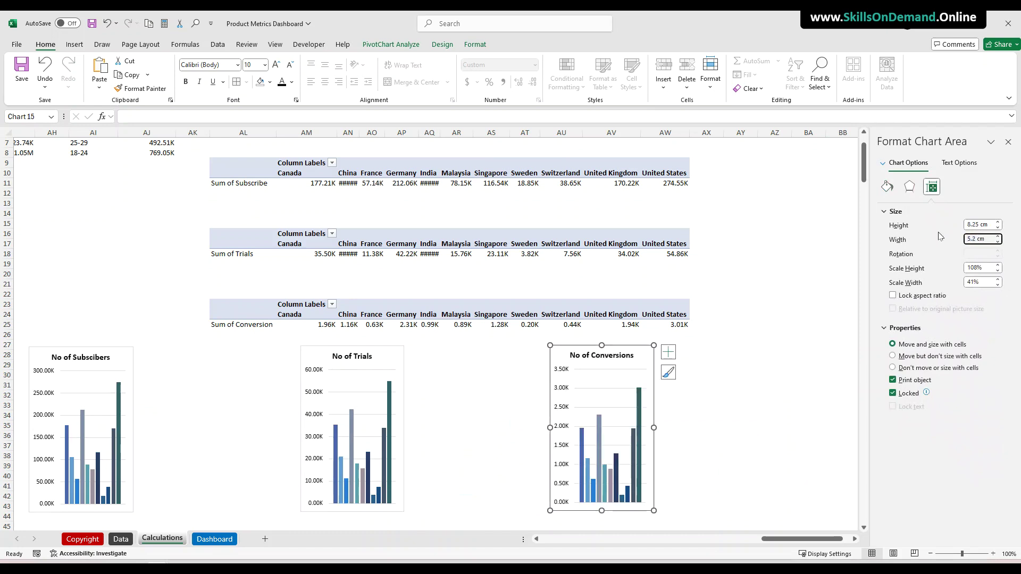
Move the No of Trials and No of Conversions charts side by side, directly beside the No of Subscibers chart
left_click(324, 353)
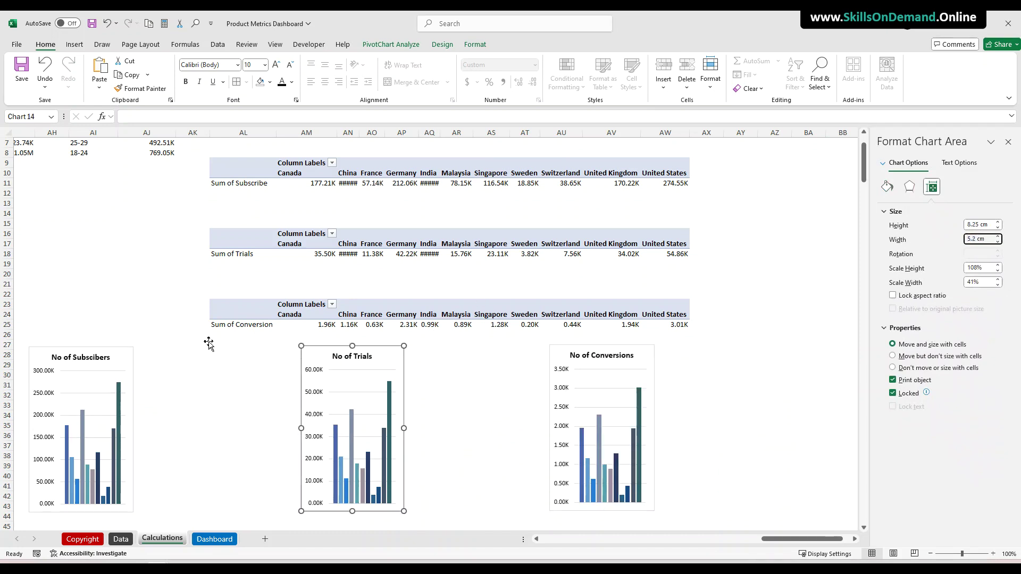
left_click_drag(319, 350, 157, 347)
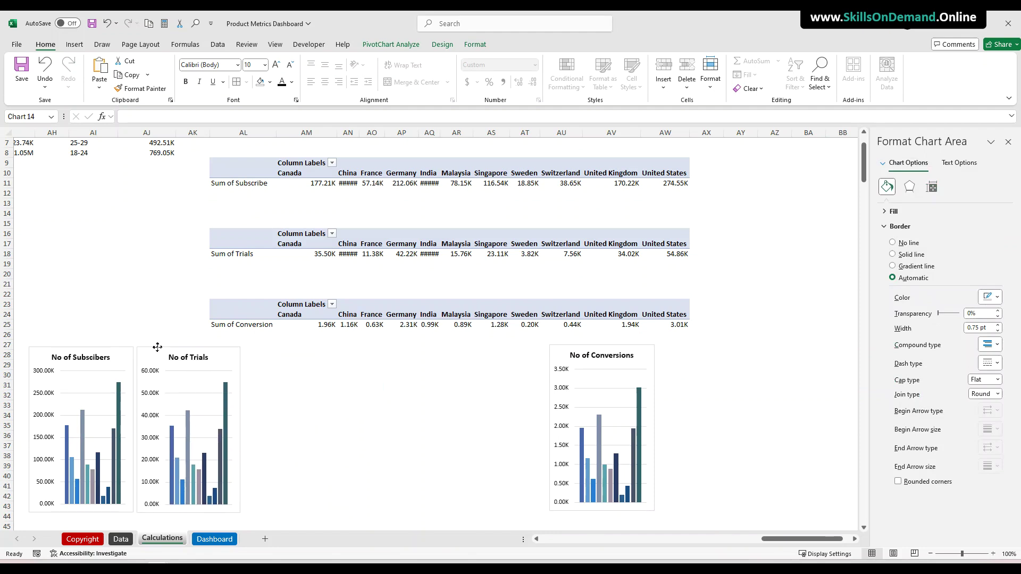
left_click(327, 406)
left_click_drag(569, 348, 262, 347)
left_click(402, 405)
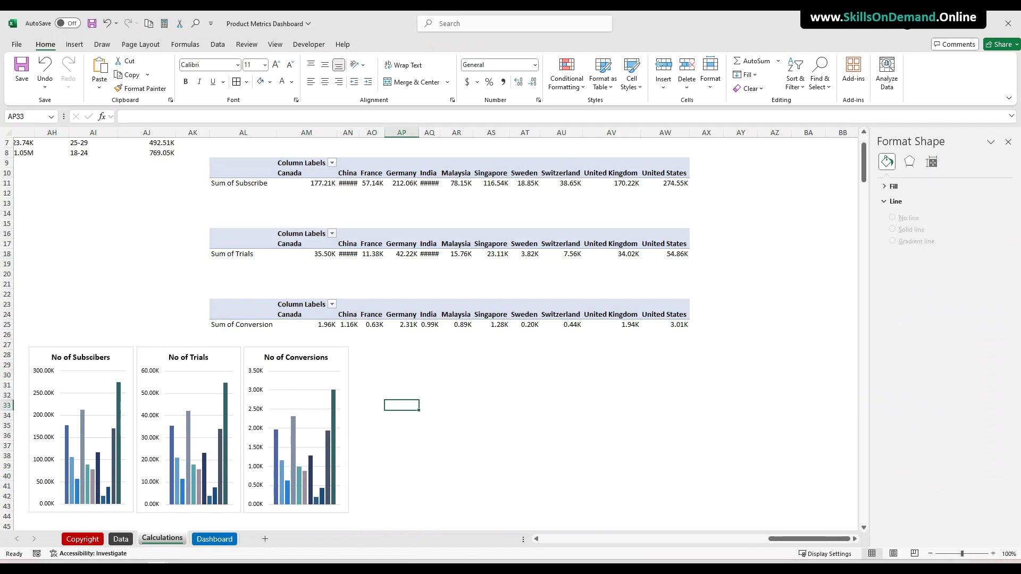
left_click(137, 568)
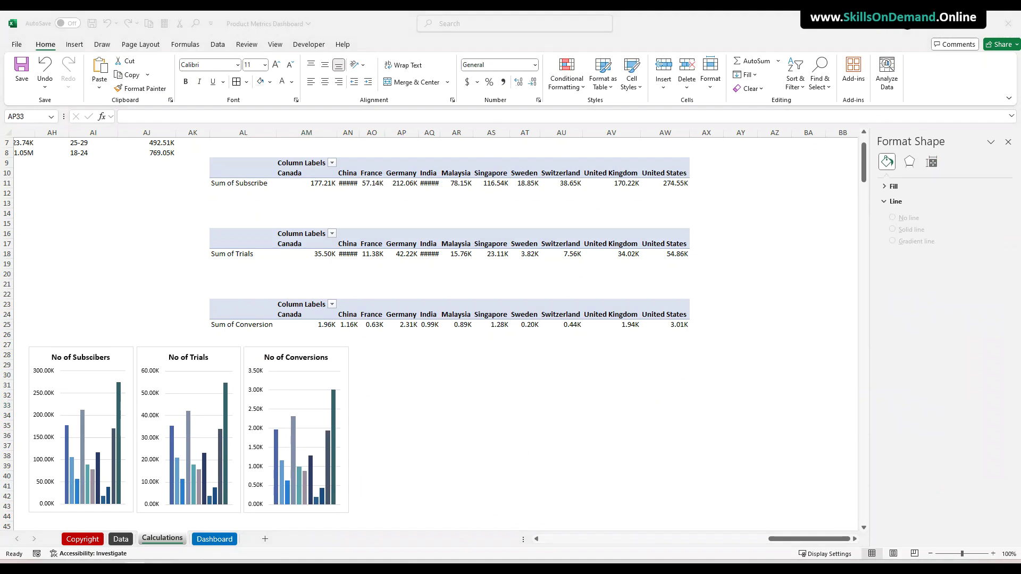
left_click(82, 212)
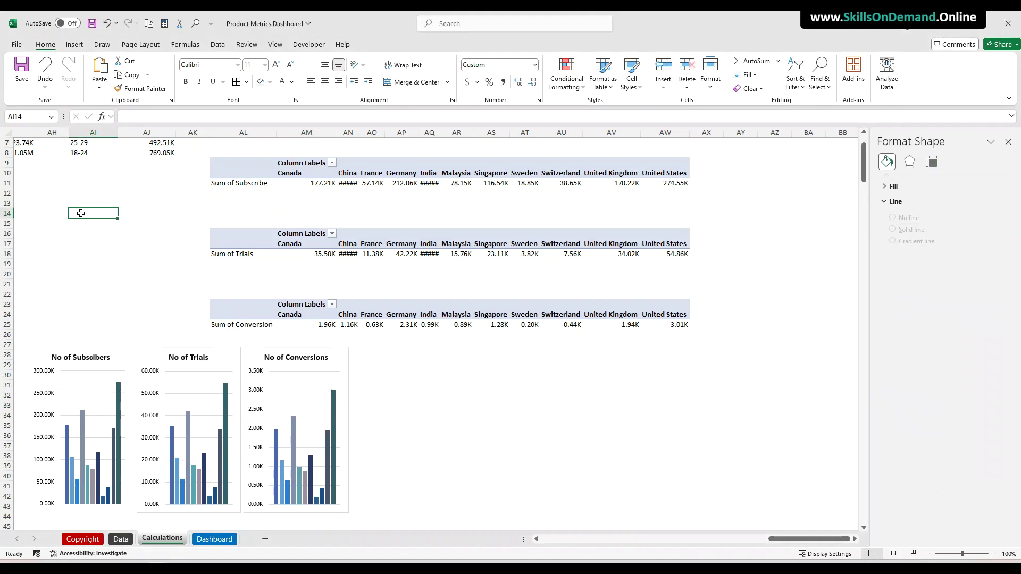
Cut the three resized charts from Calculations and paste them into the Dashboard sheet's framed panel, beside the No of Clicks chart
left_click(46, 349)
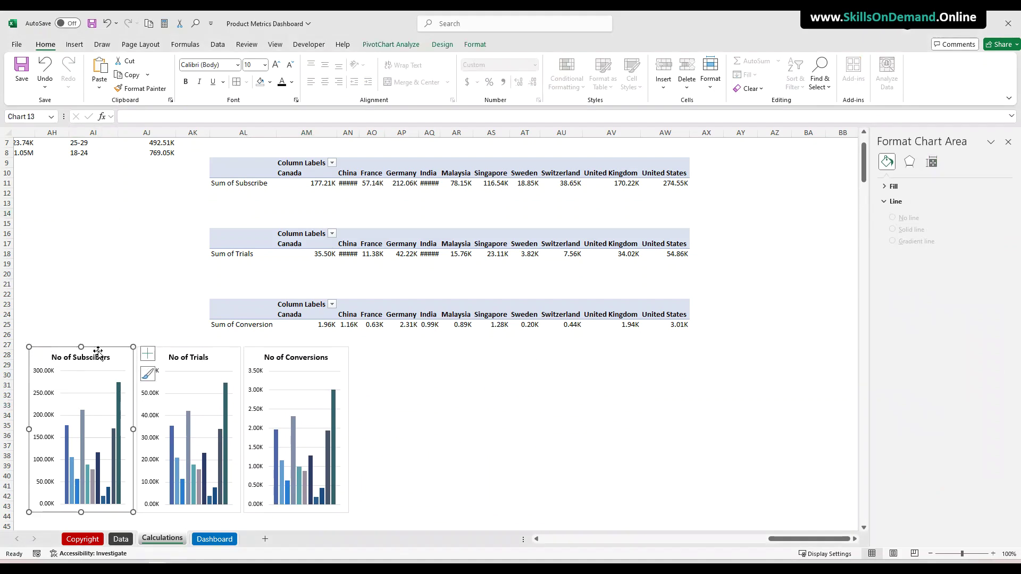
left_click(171, 347, "ctrl")
left_click(262, 347, "ctrl")
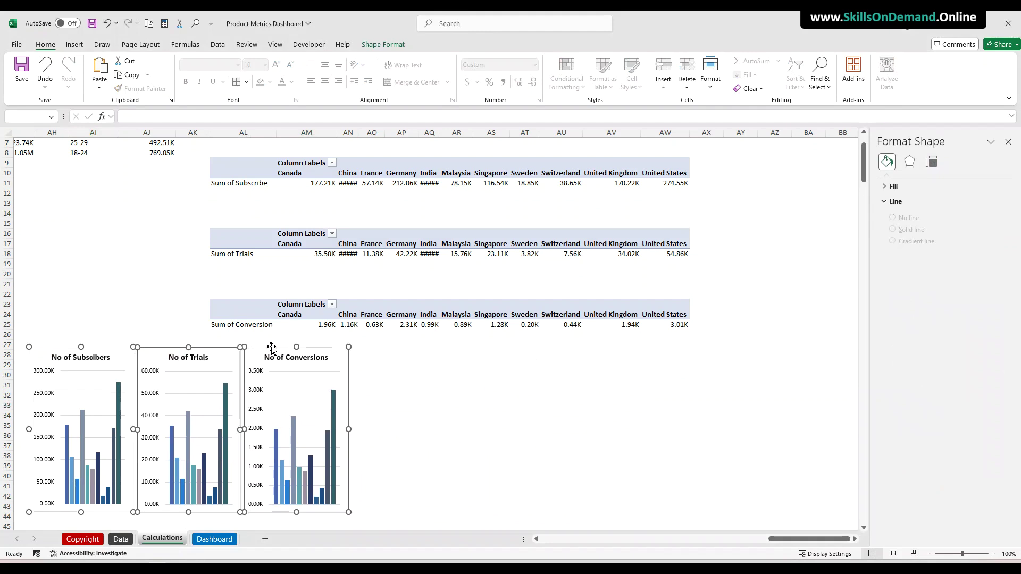
key("ctrl+x")
left_click(215, 539)
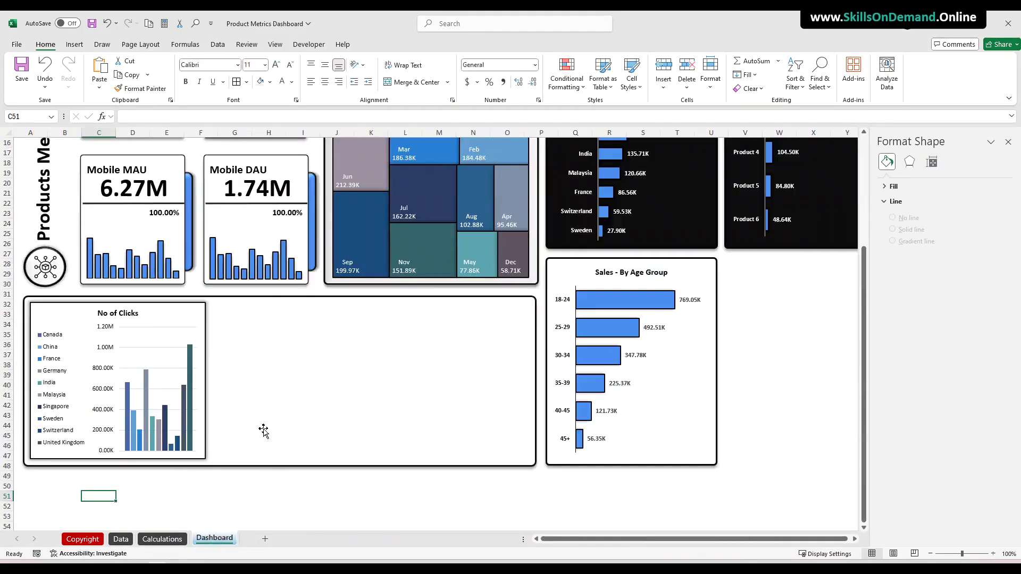
key("ctrl+v")
left_click_drag(172, 488, 294, 304)
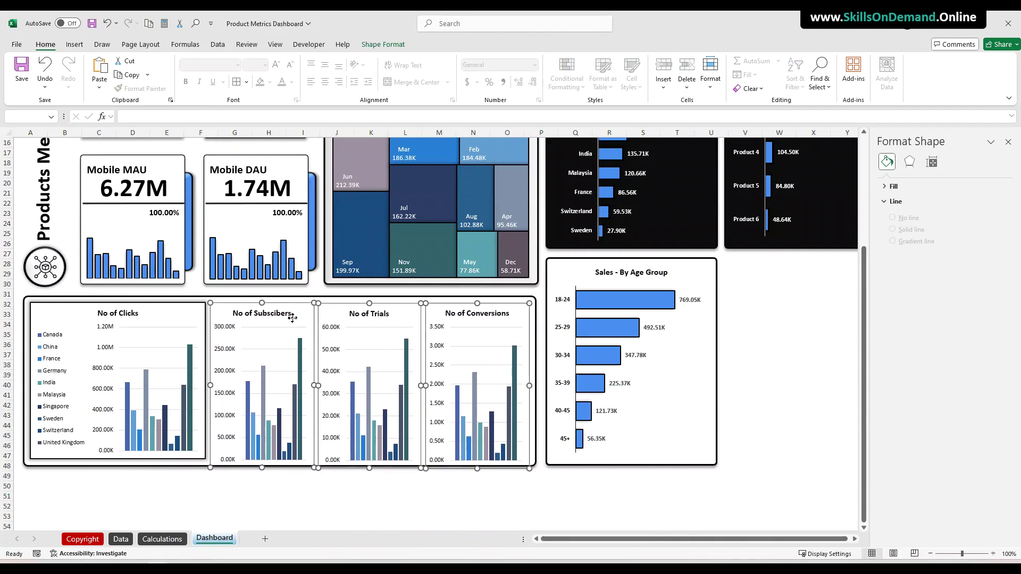
Shorten the No of Subscibers, No of Trials and No of Conversions charts together so they fit inside the framed panel
left_click_drag(367, 467, 369, 458)
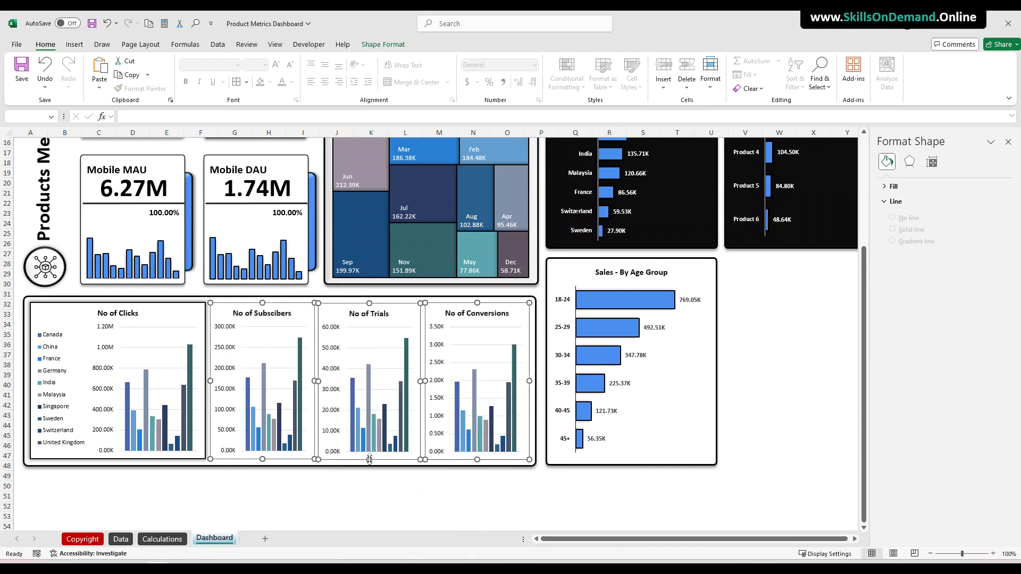
left_click(343, 486)
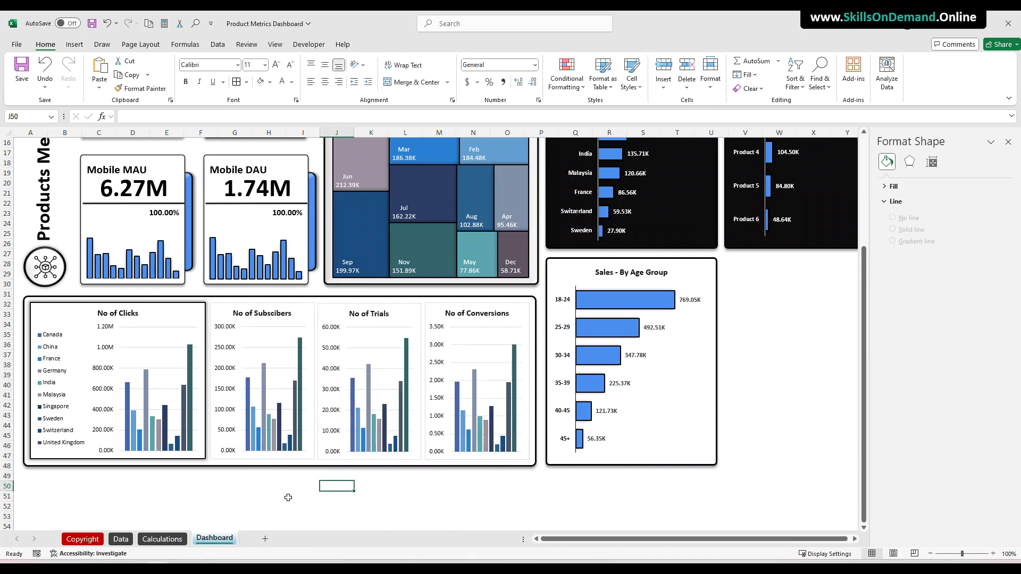
left_click(265, 497)
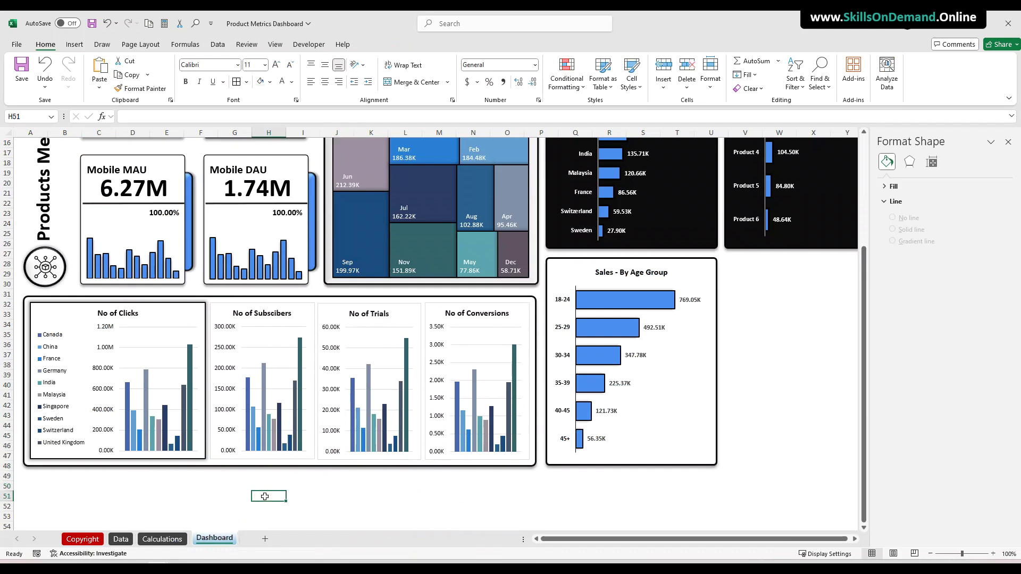
Distribute the No of Subscibers, No of Trials and No of Conversions charts horizontally and align them to their middle
left_click(277, 303)
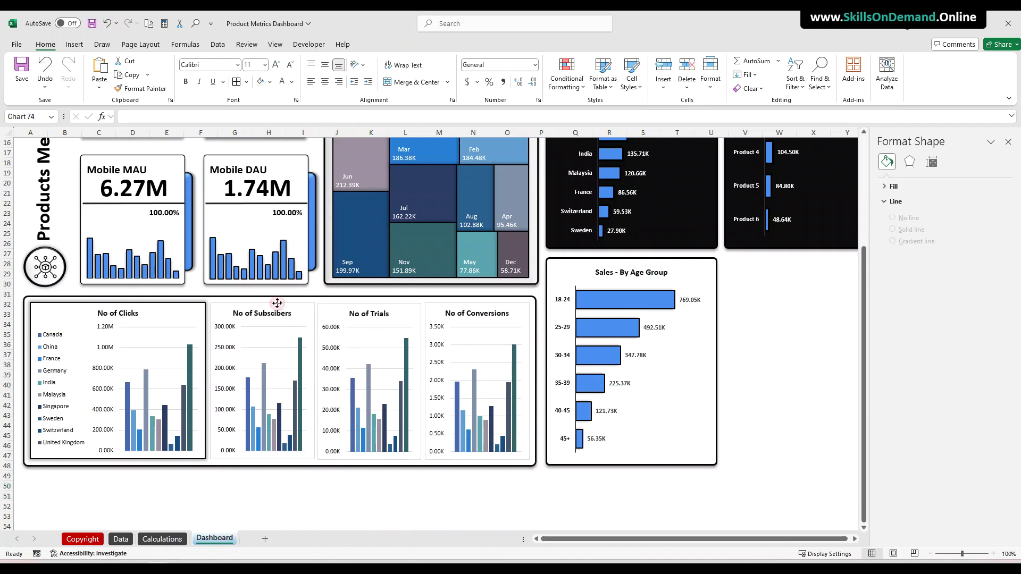
left_click(354, 302, "ctrl")
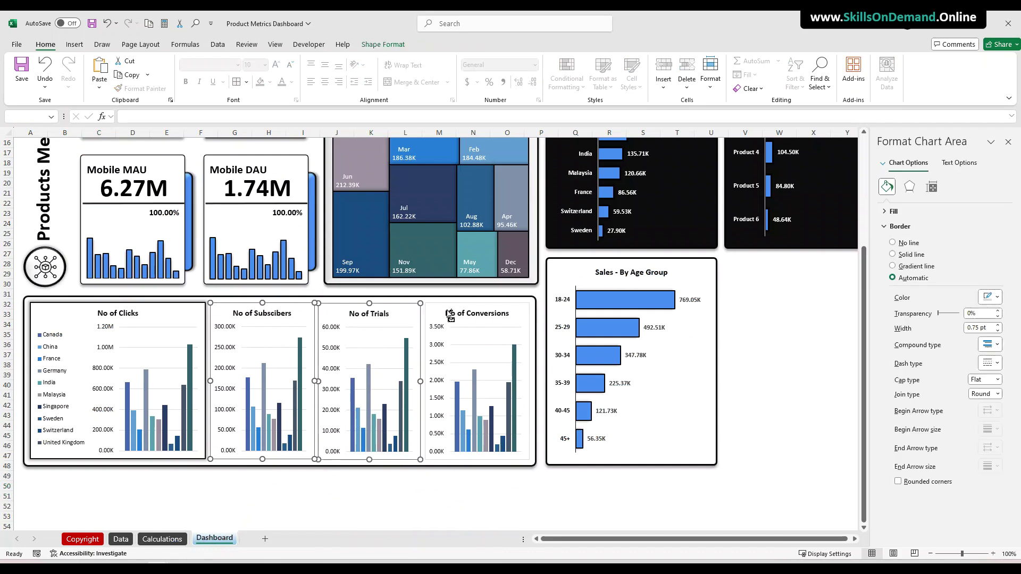
left_click(451, 299, "ctrl")
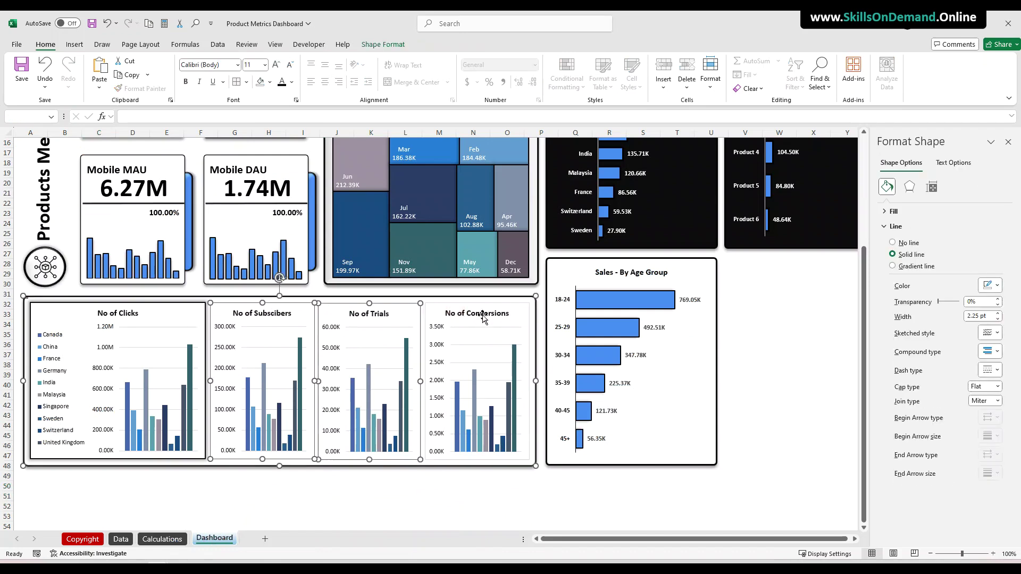
left_click(465, 307, "ctrl")
left_click(455, 301, "ctrl")
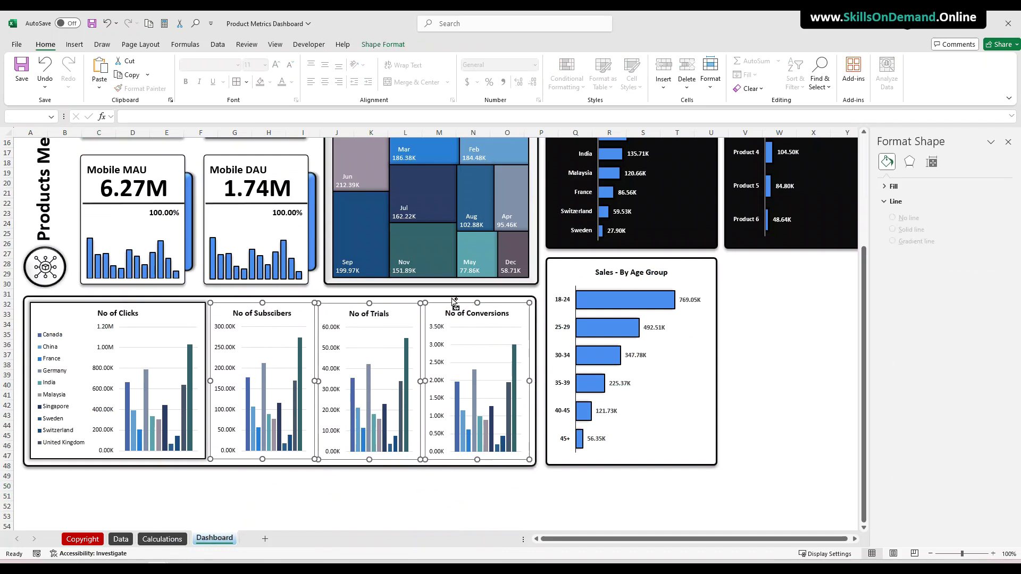
left_click(393, 45)
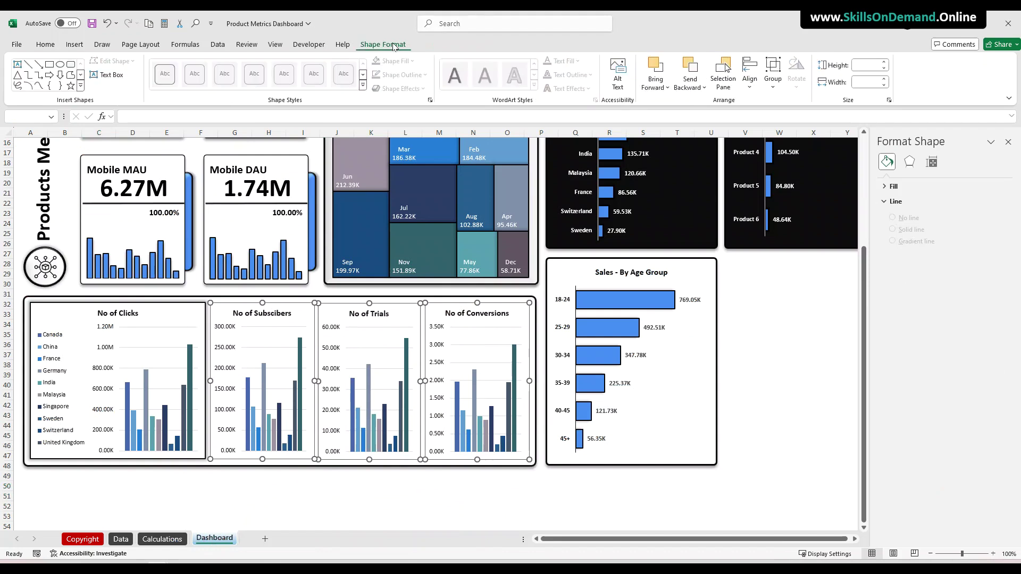
left_click(748, 85)
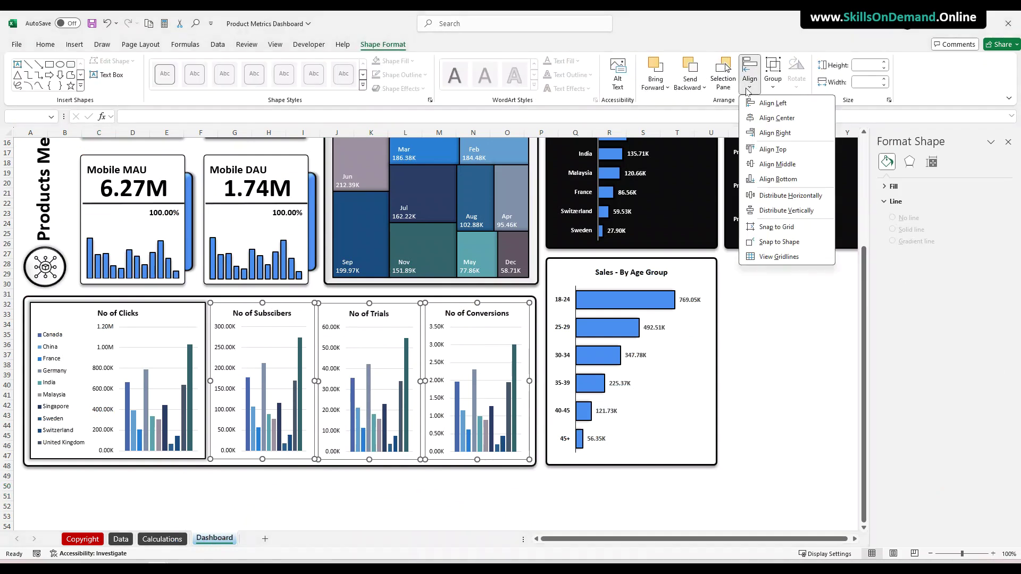
left_click(774, 196)
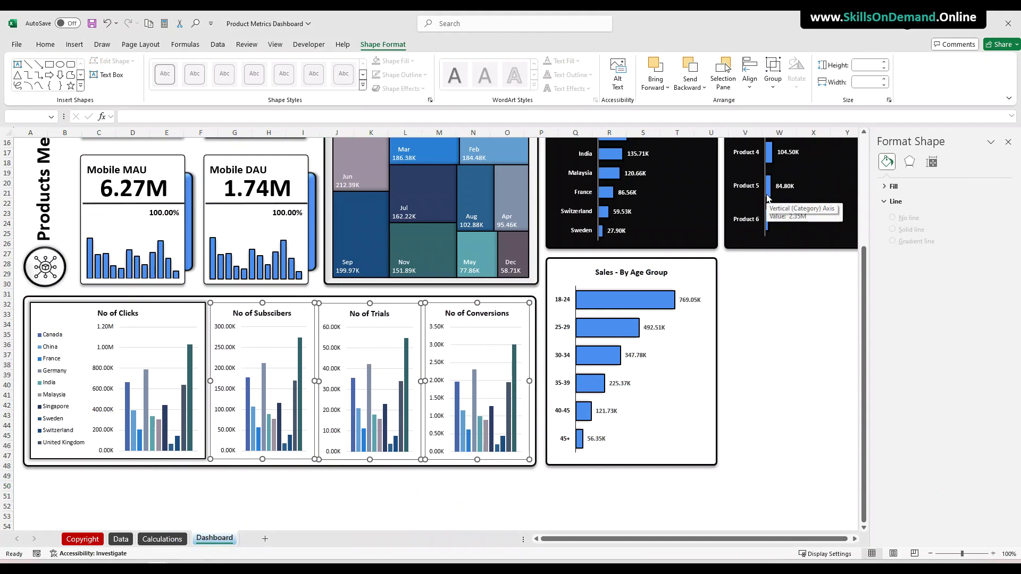
left_click(750, 90)
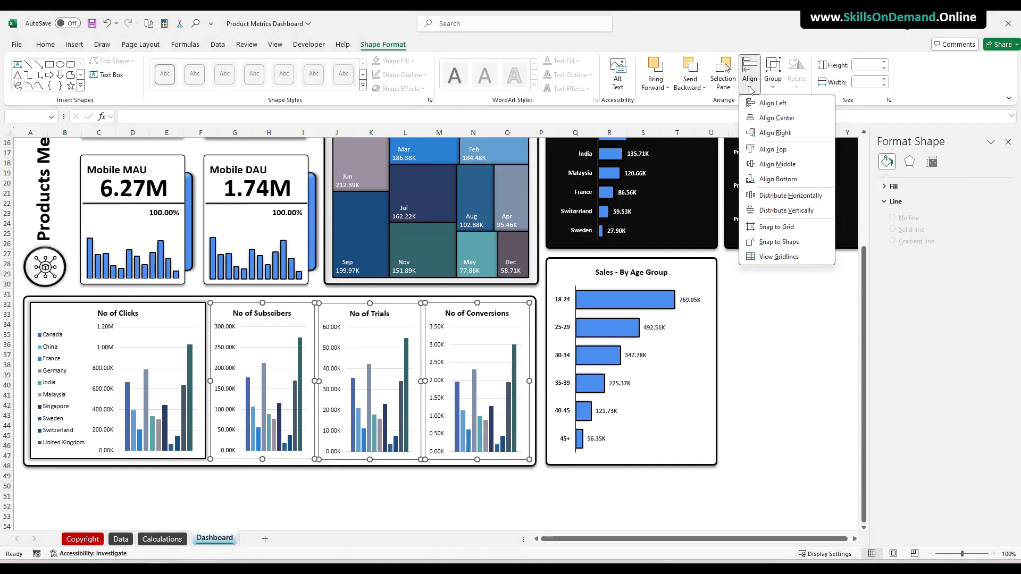
left_click(768, 164)
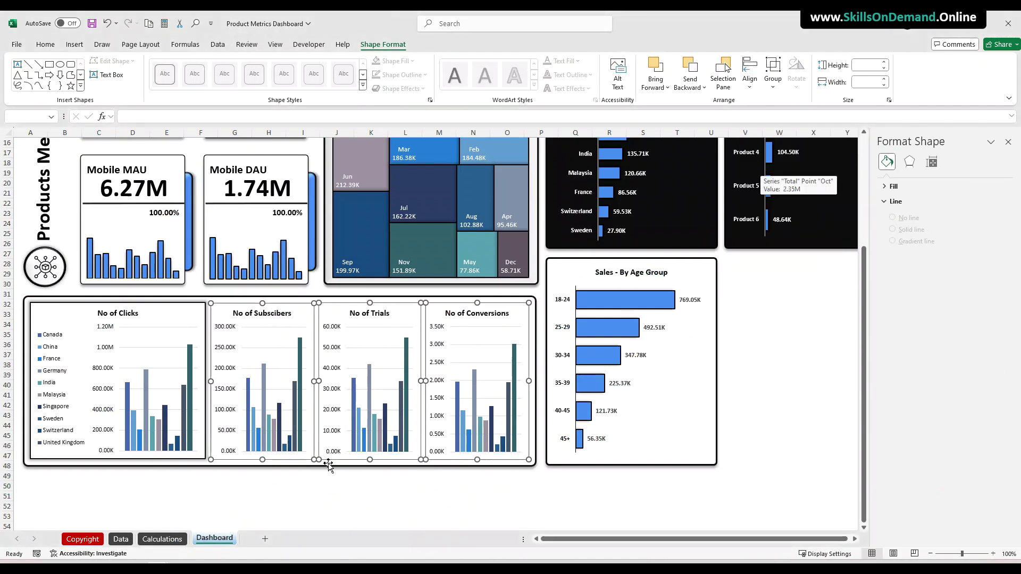
left_click(296, 495)
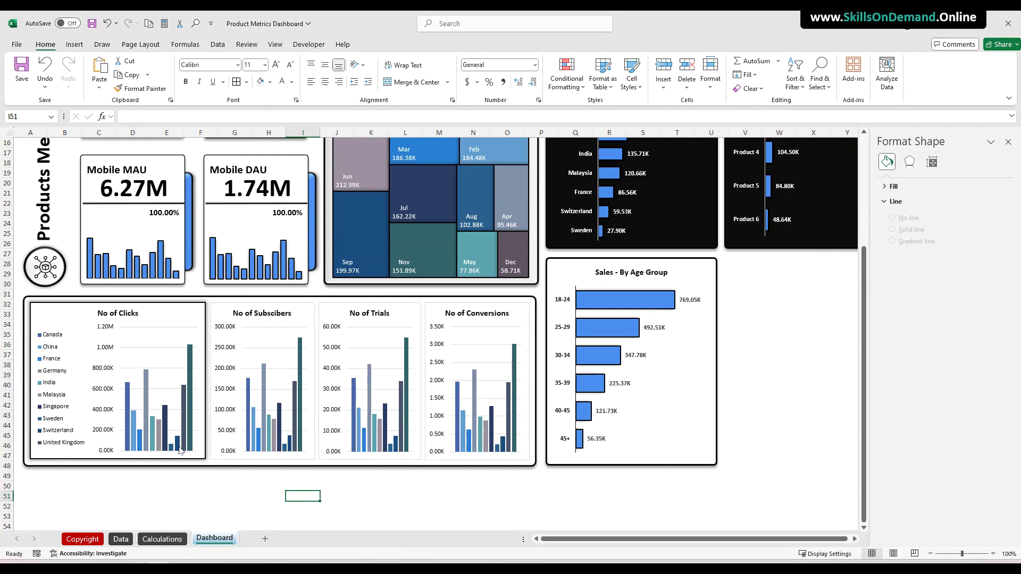
Group the framed panel with its four charts: No of Clicks, No of Subscibers, No of Trials and No of Conversions
left_click(140, 460)
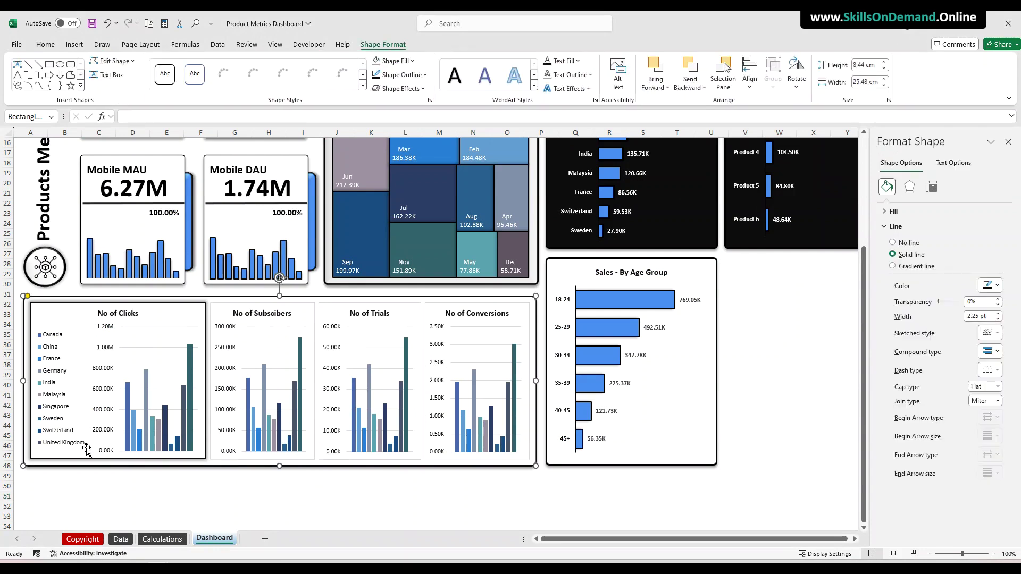
left_click(164, 305)
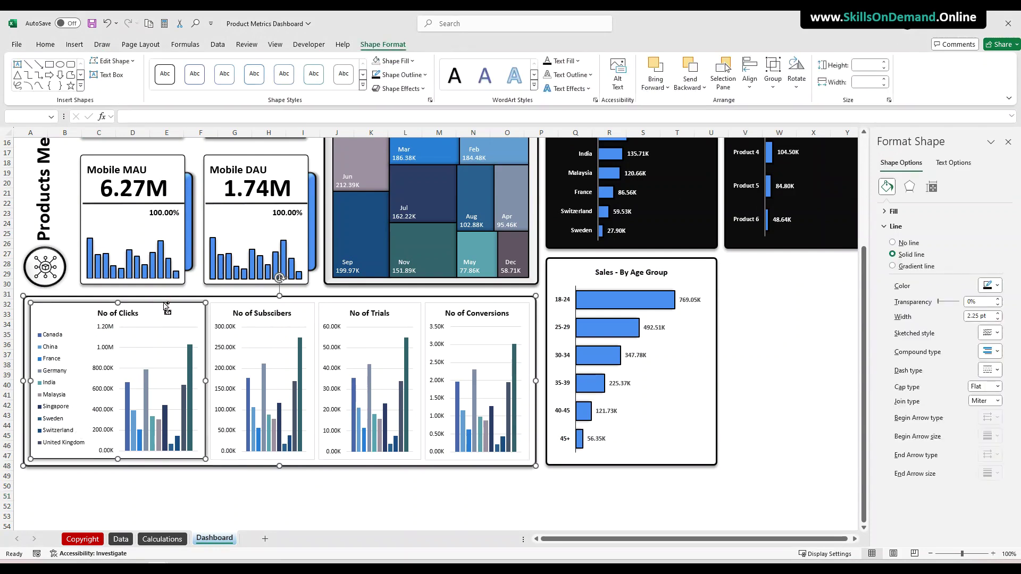
left_click(239, 307)
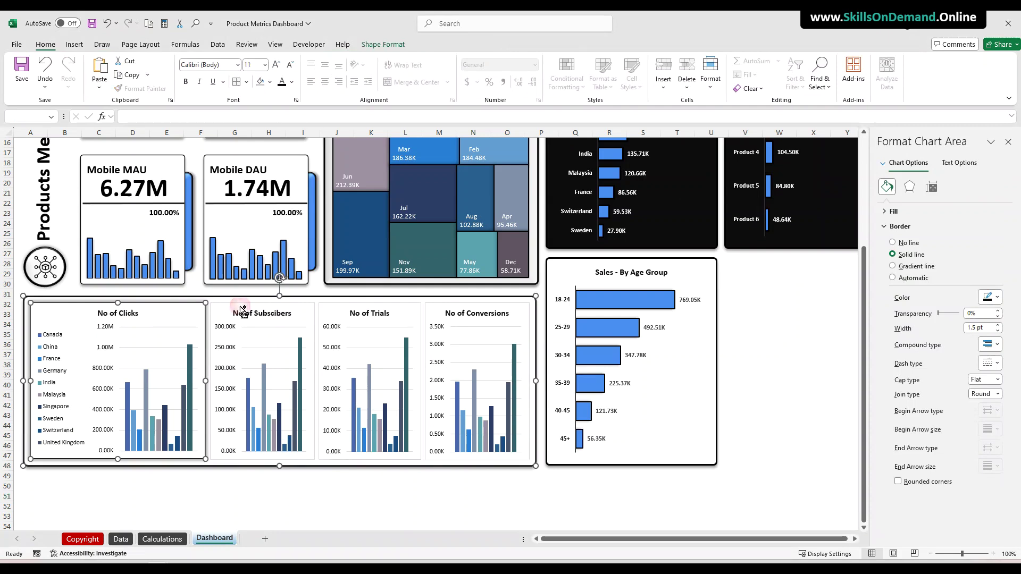
left_click(287, 457, "ctrl")
left_click(333, 460, "ctrl")
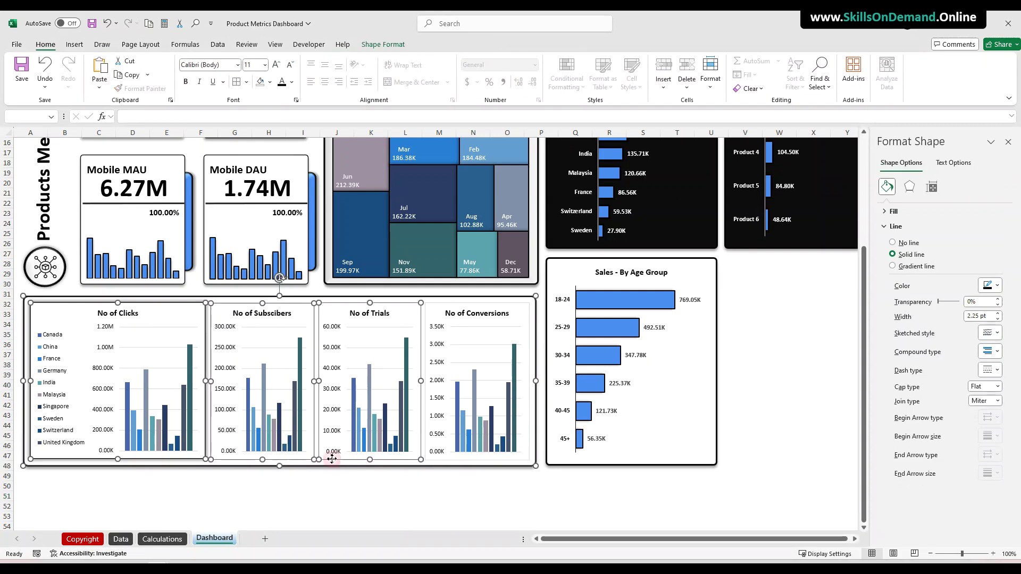
left_click(431, 458, "ctrl")
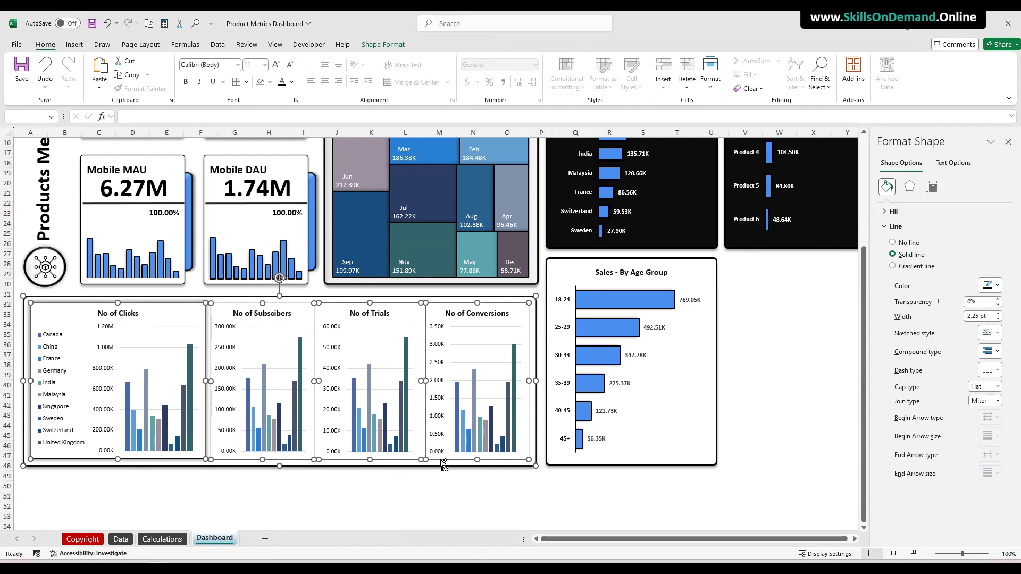
right_click(444, 461)
mouse_move(471, 309)
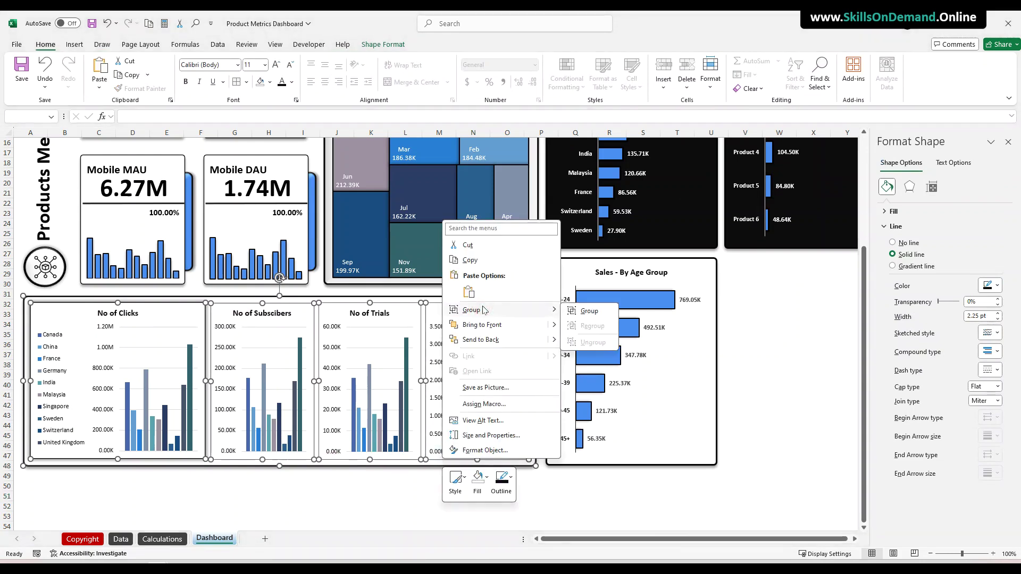
left_click(567, 313)
left_click(584, 460)
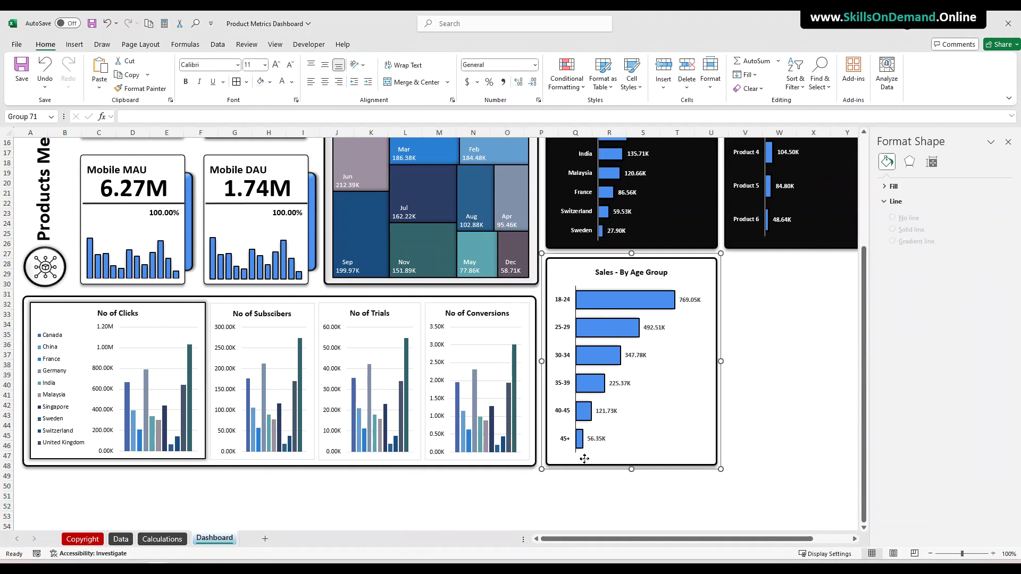
left_click(507, 495)
scroll(484, 492, "up", 5)
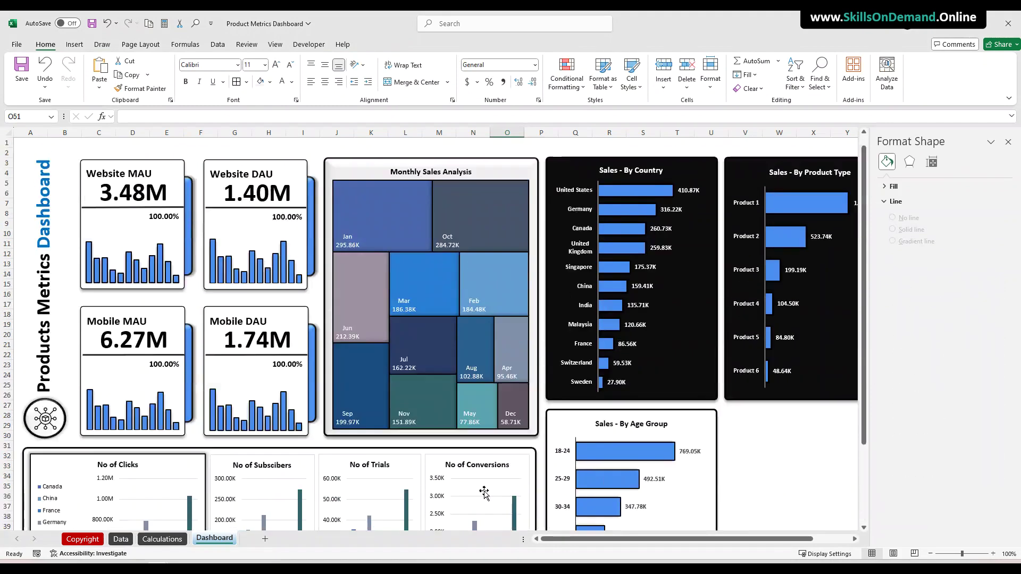
left_click(563, 398)
left_click(733, 396)
right_click(735, 397)
key("Escape")
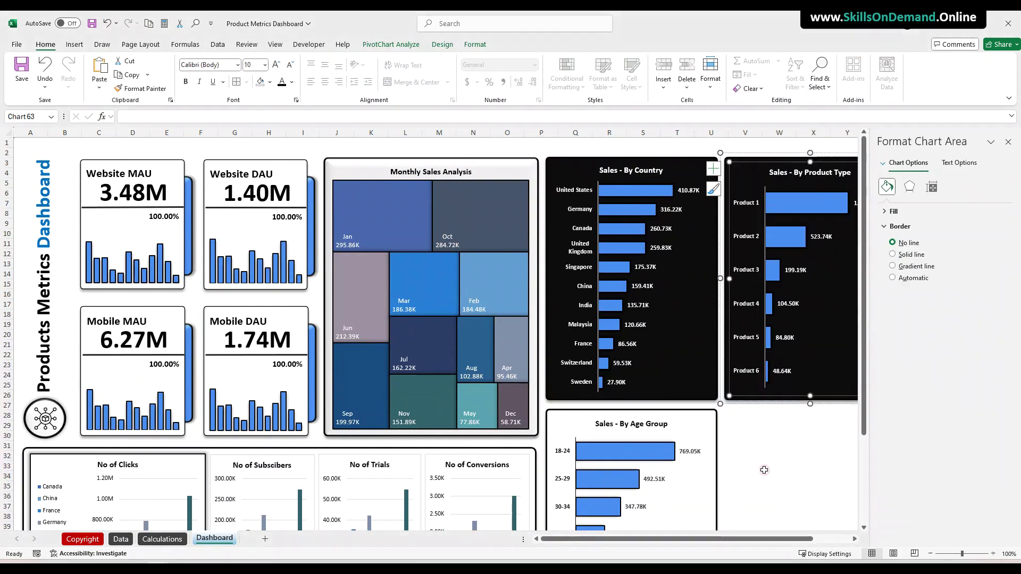
Group the Sales - By Country panel with the Sales - By Product Type panel
left_click(743, 474)
left_click(732, 406)
left_click(704, 400, "ctrl")
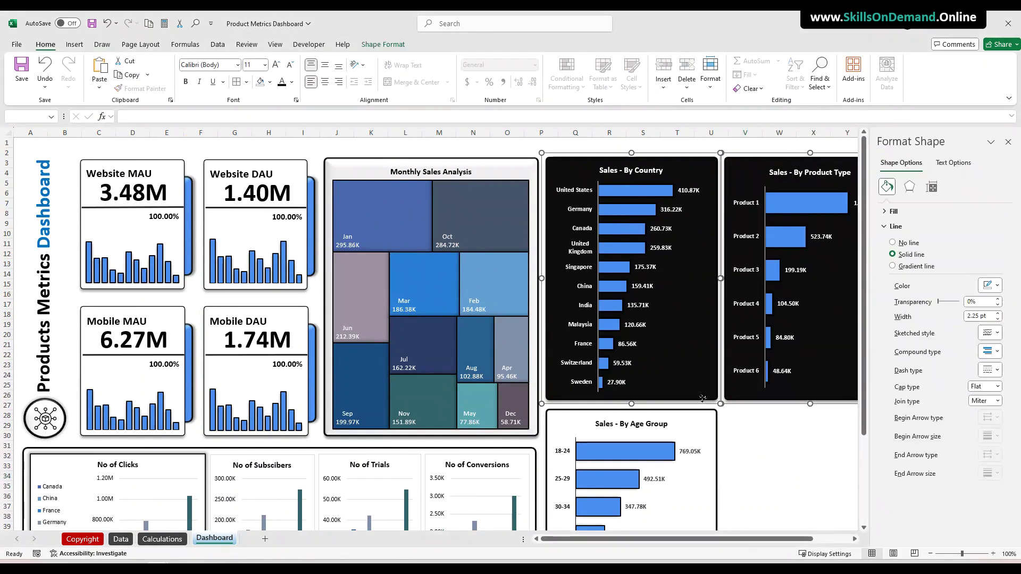
right_click(702, 399)
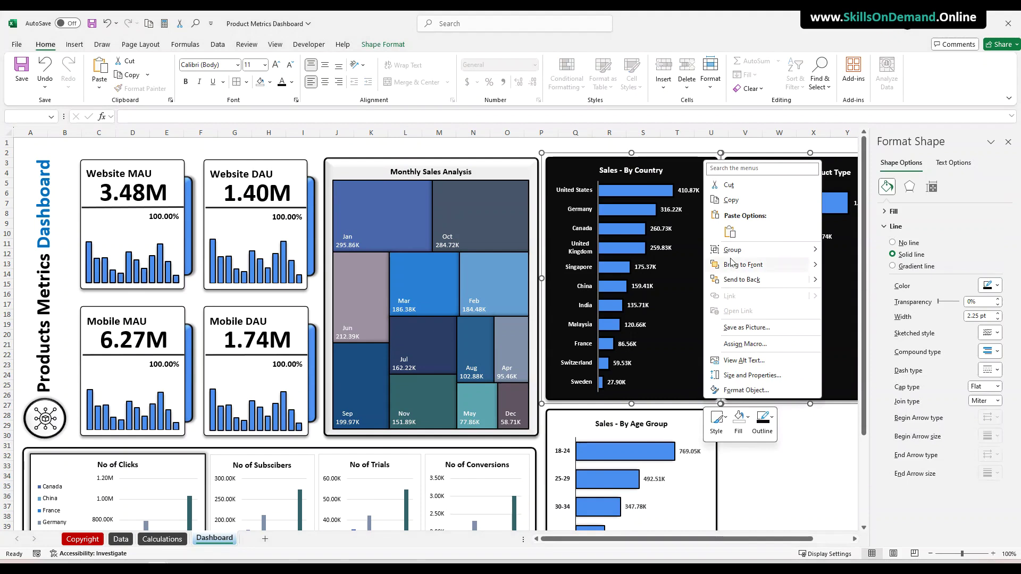
mouse_move(741, 250)
left_click(833, 254)
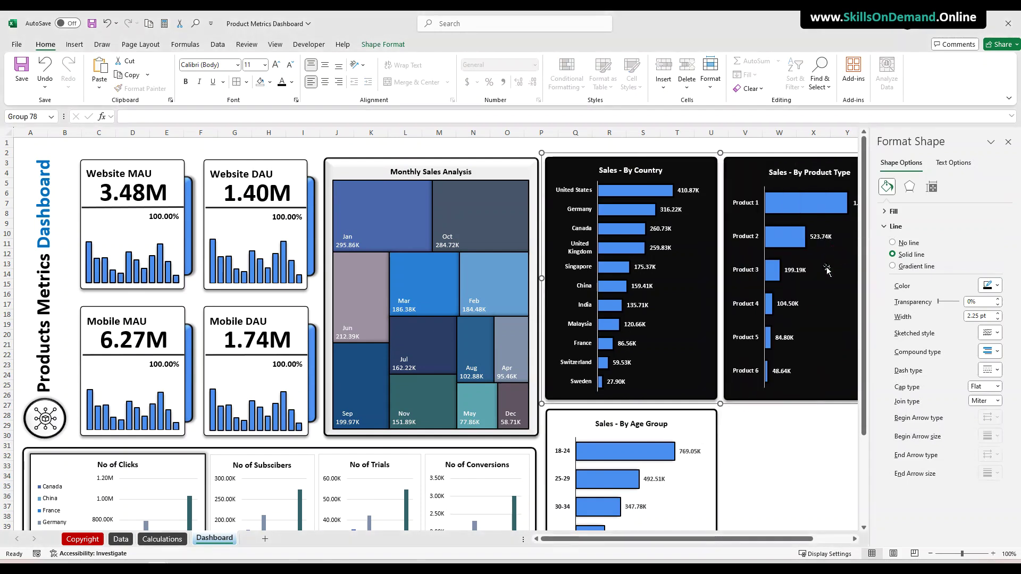
left_click(777, 446)
Save the Product Metrics Dashboard workbook
left_click_drag(746, 541, 683, 558)
scroll(753, 510, "down", 5)
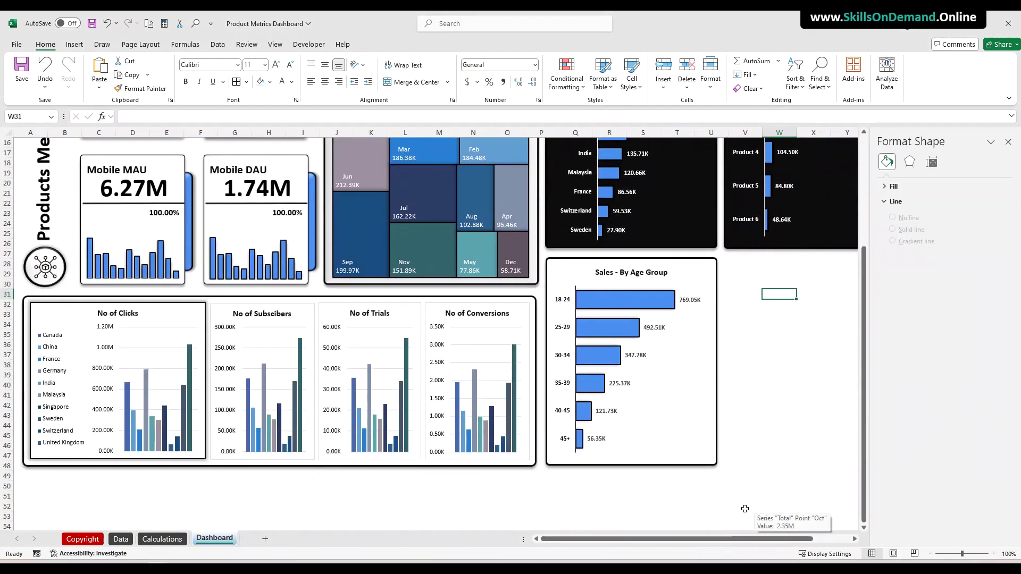
left_click(90, 24)
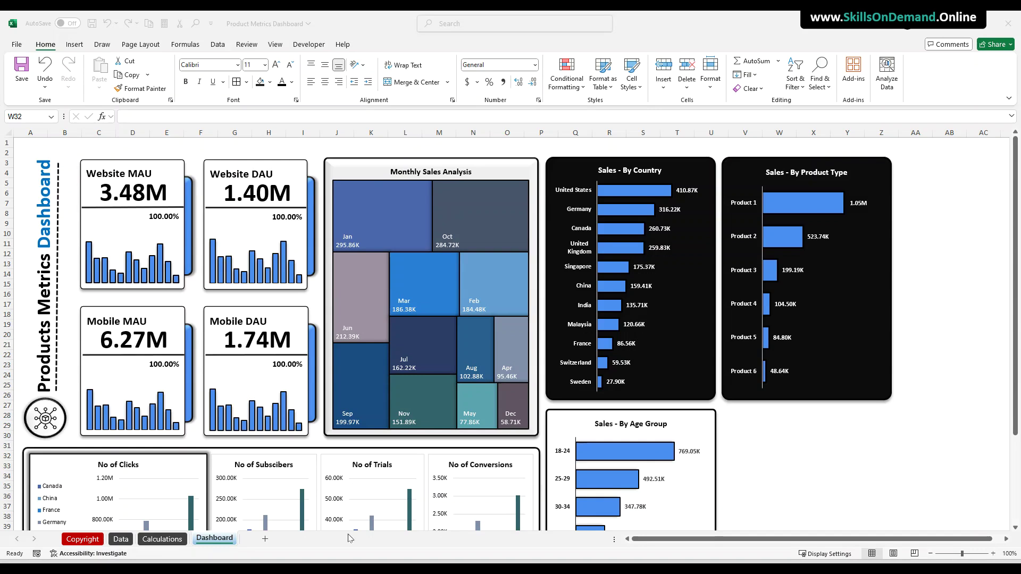
Copy the age-group revenue PivotTable in AI2:AJ8 on the Calculations sheet
left_click(148, 540)
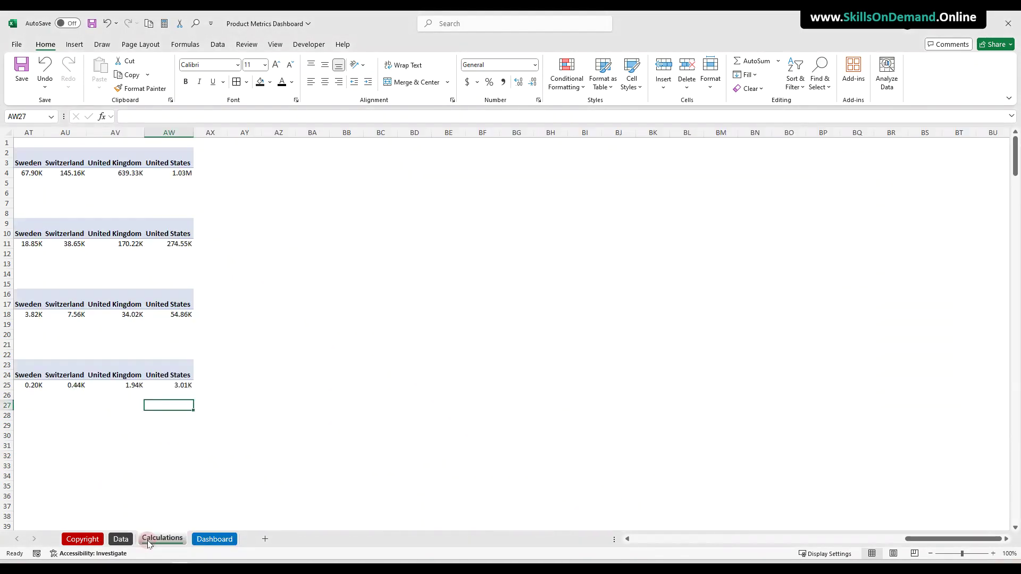
left_click(384, 394)
left_click_drag(921, 538, 865, 551)
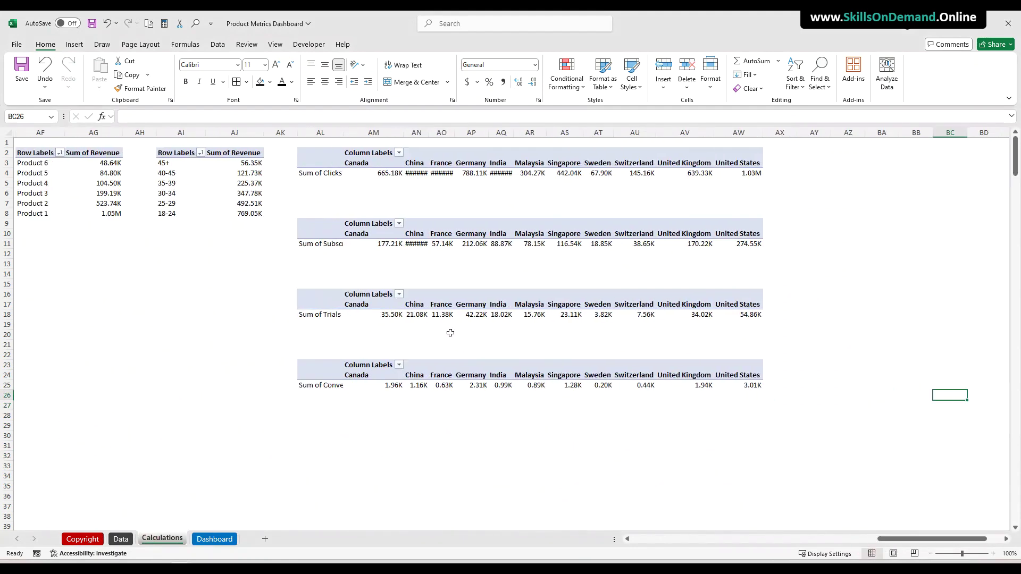
left_click_drag(181, 153, 233, 213)
key("ctrl+c")
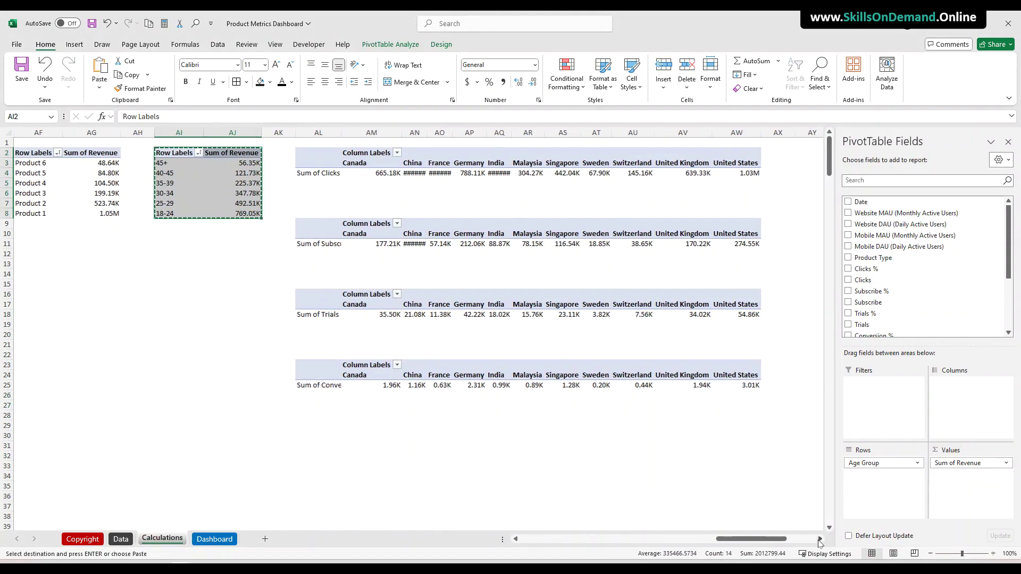
Paste the copied PivotTable at cell AY2, beyond the country-based PivotTables
left_click(819, 539)
left_click(820, 539)
left_click(820, 539)
left_click(820, 539)
left_click(820, 539)
left_click(819, 539)
left_click(820, 538)
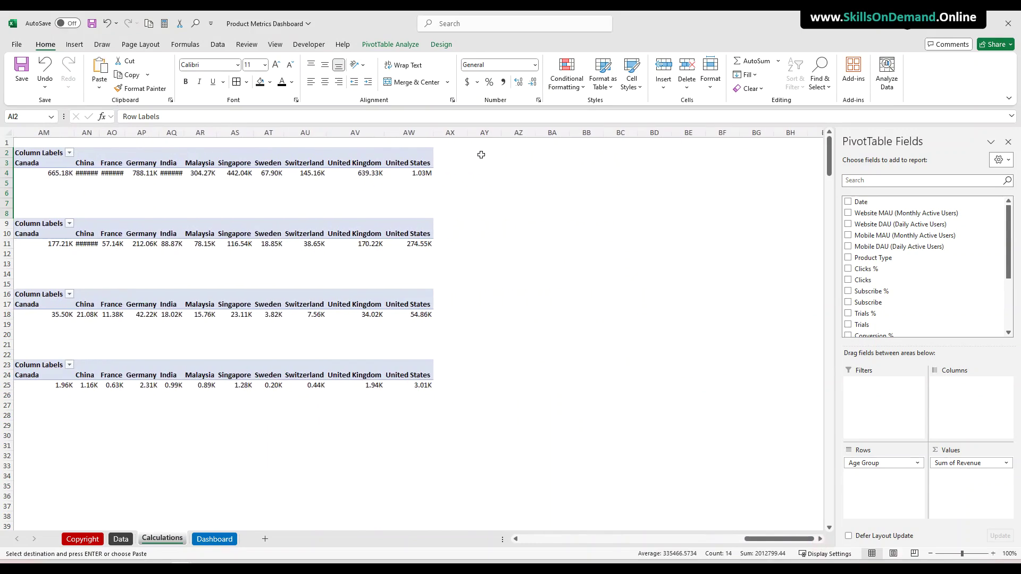
left_click(485, 154)
key("ctrl+v")
left_click(524, 313)
Remove Age Group and Sum of Revenue from the pasted PivotTable and add Date to its rows
left_click(499, 185)
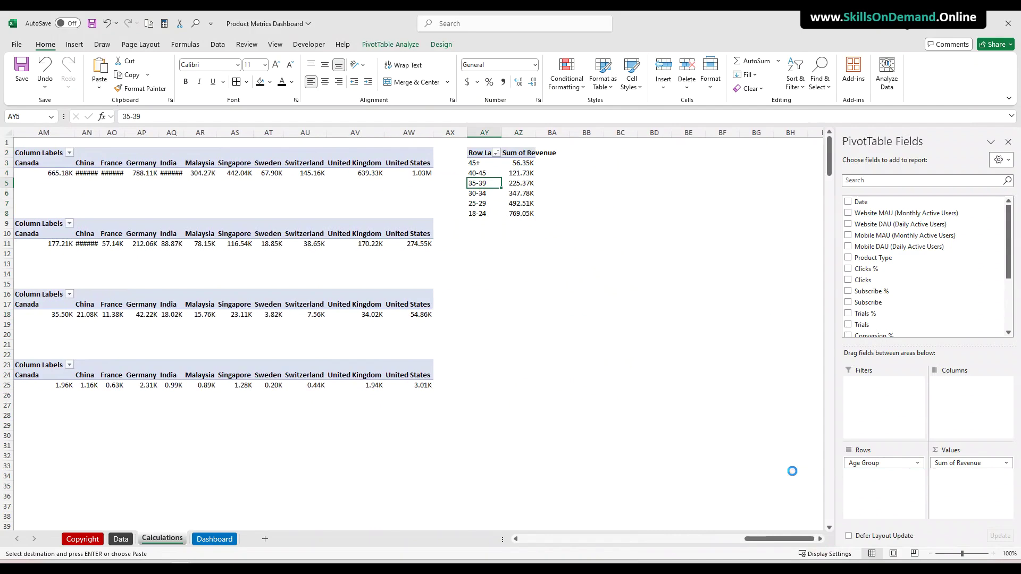
left_click_drag(952, 462, 761, 470)
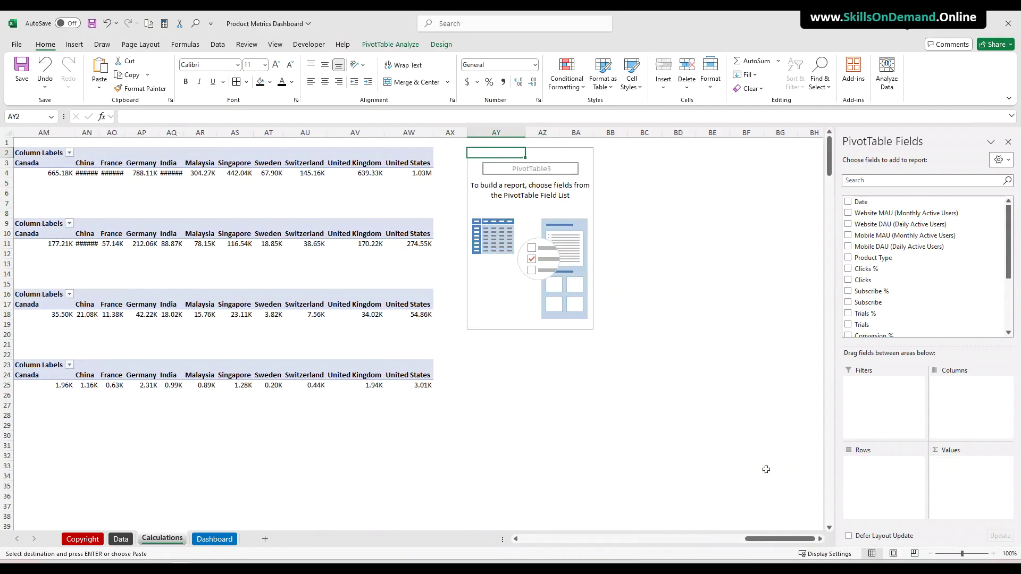
left_click(516, 395)
left_click(483, 201)
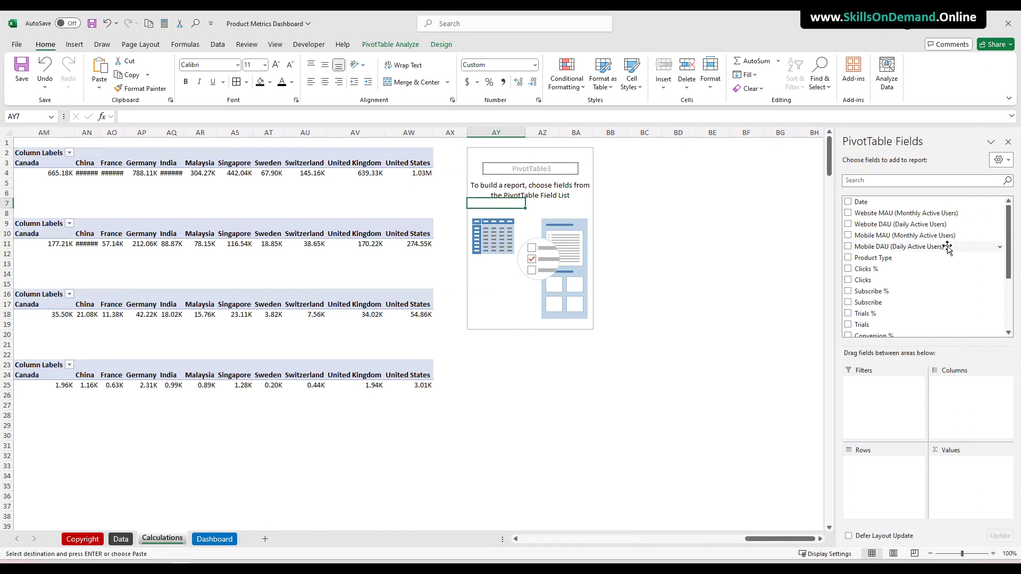
left_click_drag(870, 202, 749, 525)
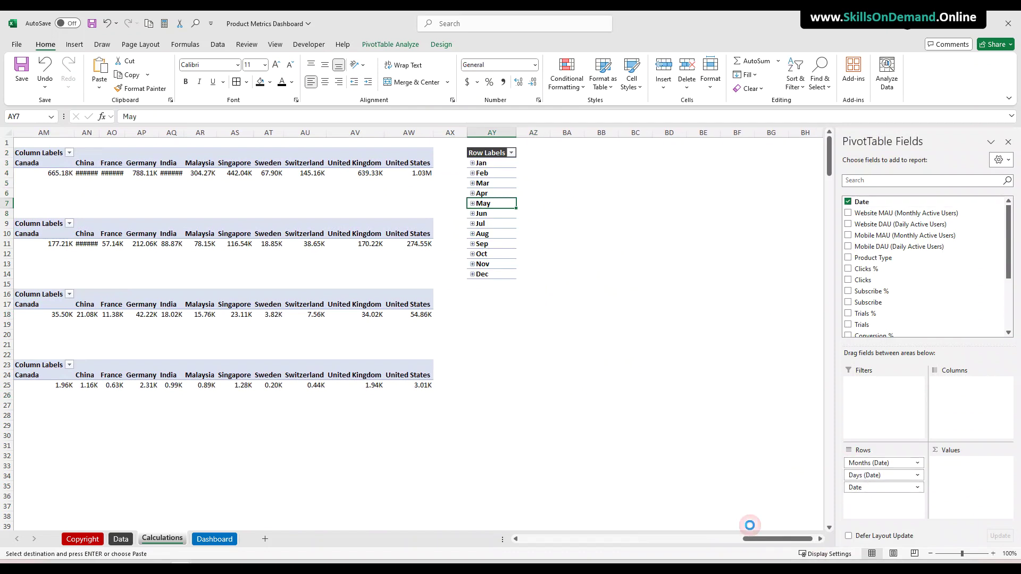
Keep only Months (Date) in the PivotTable's rows and add Clicks %, Subscribe %, Trials % and Conversion % as values
left_click_drag(862, 479, 726, 479)
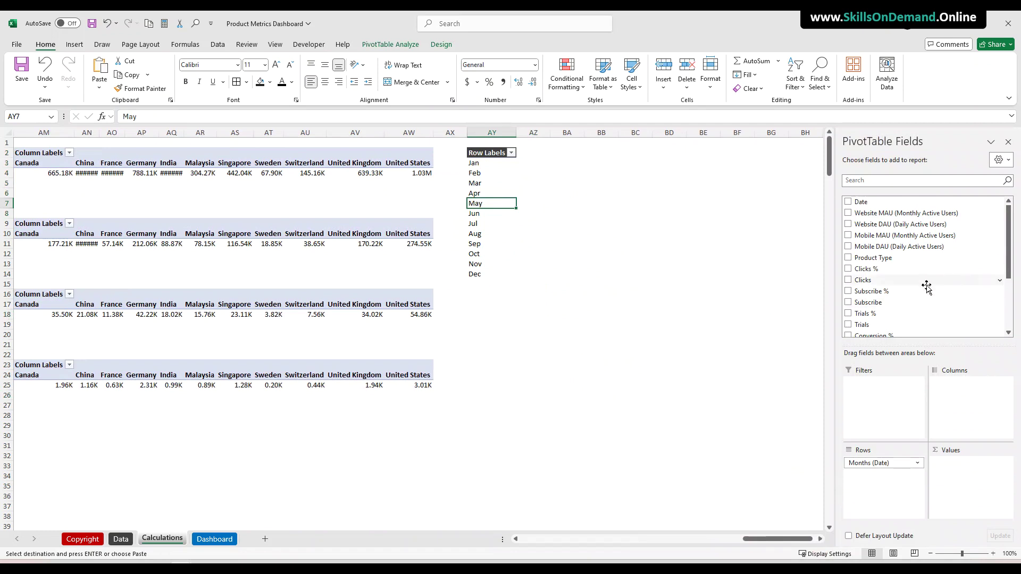
left_click_drag(874, 272, 960, 468)
left_click_drag(883, 291, 971, 494)
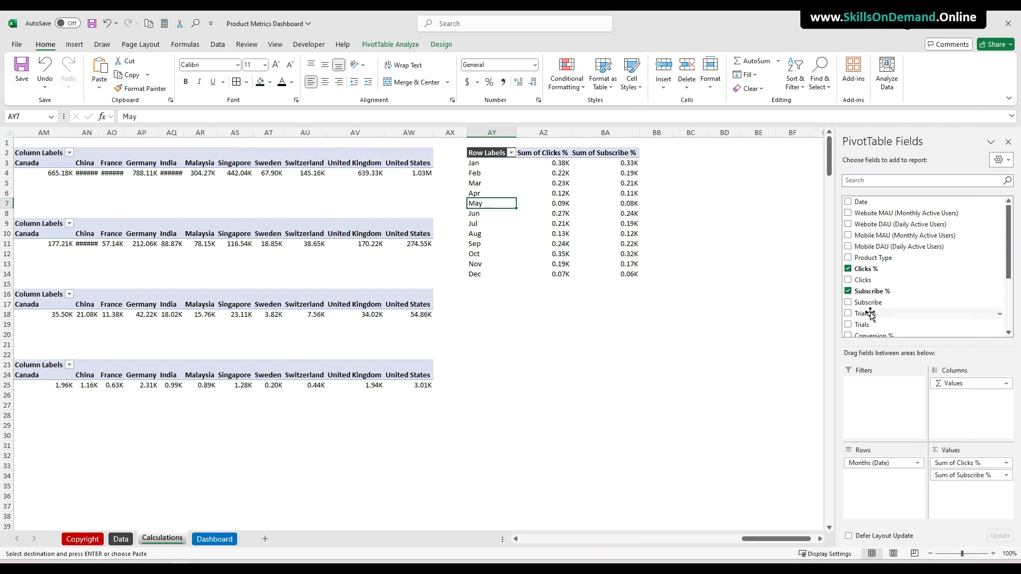
left_click_drag(868, 315, 975, 494)
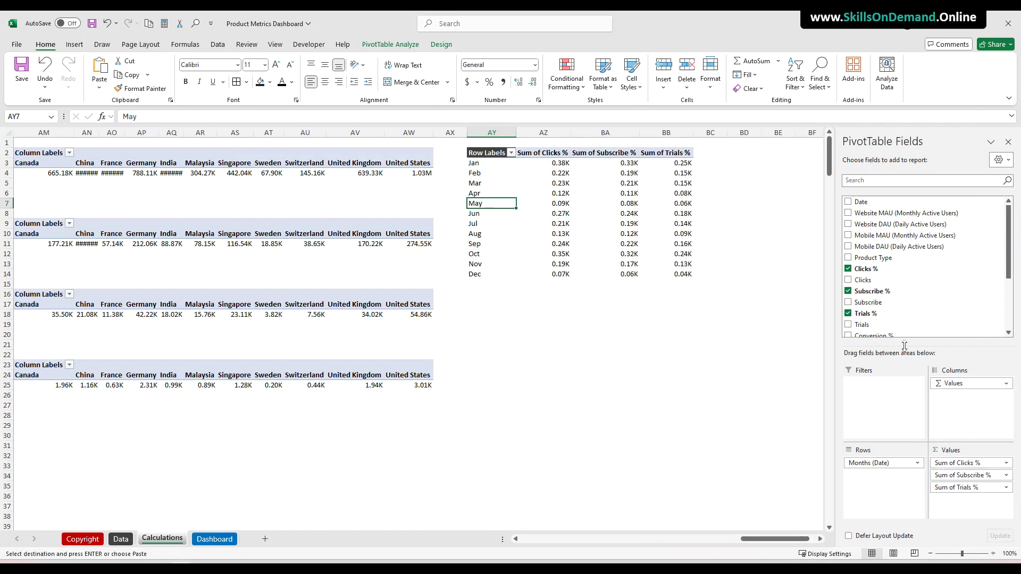
scroll(914, 309, "down", 1)
left_click_drag(886, 314, 972, 500)
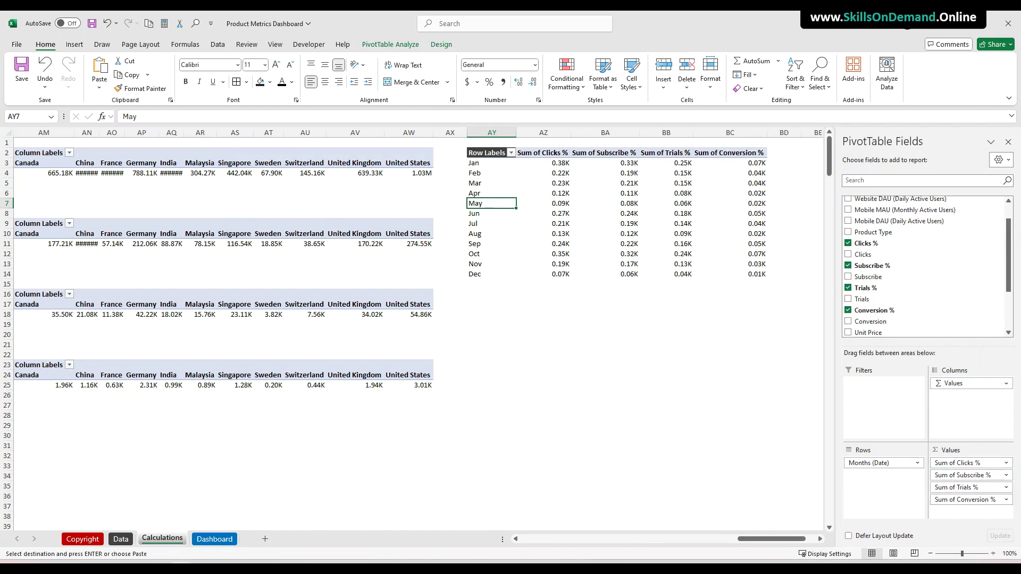
Summarize the Clicks % and Subscribe % value fields by Average instead of Sum
left_click(1004, 463)
left_click(971, 450)
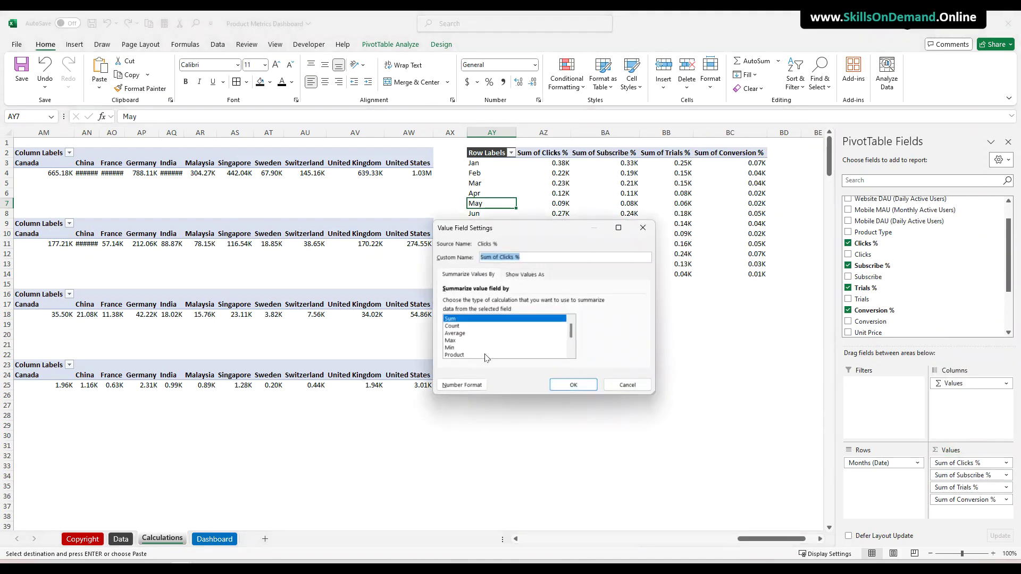
left_click(462, 334)
left_click(553, 381)
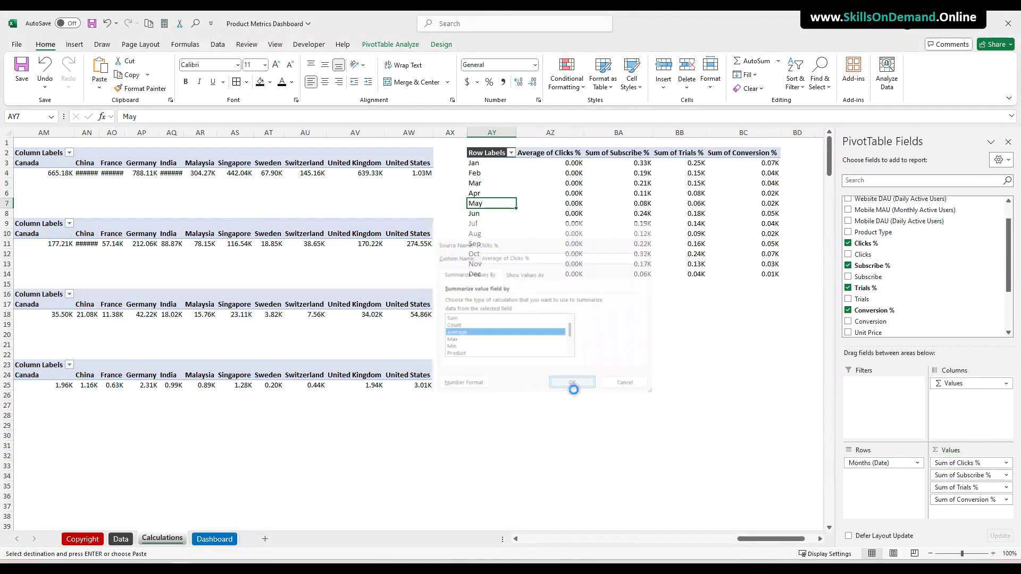
left_click(1006, 475)
left_click(971, 462)
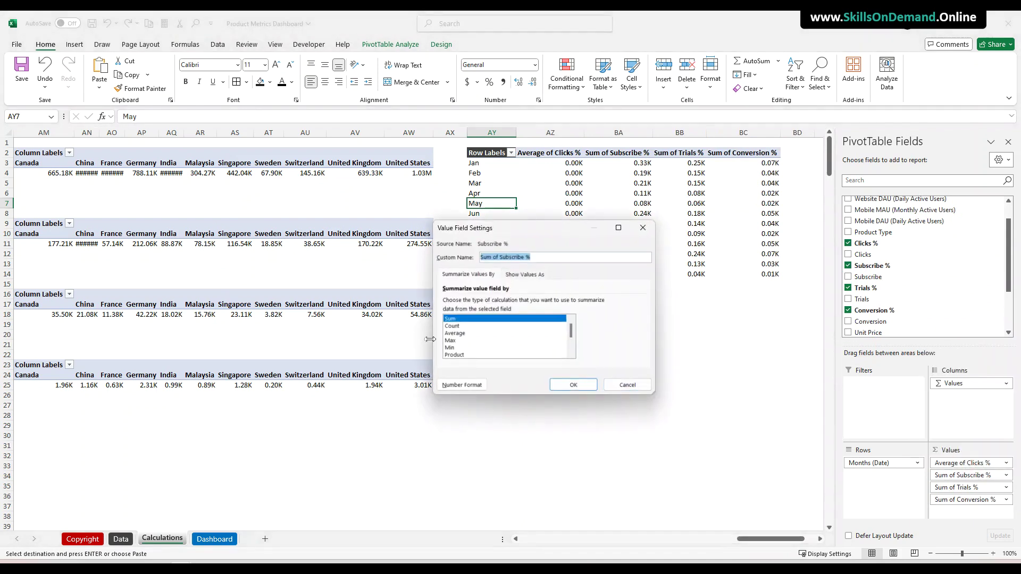
left_click(453, 333)
left_click(550, 385)
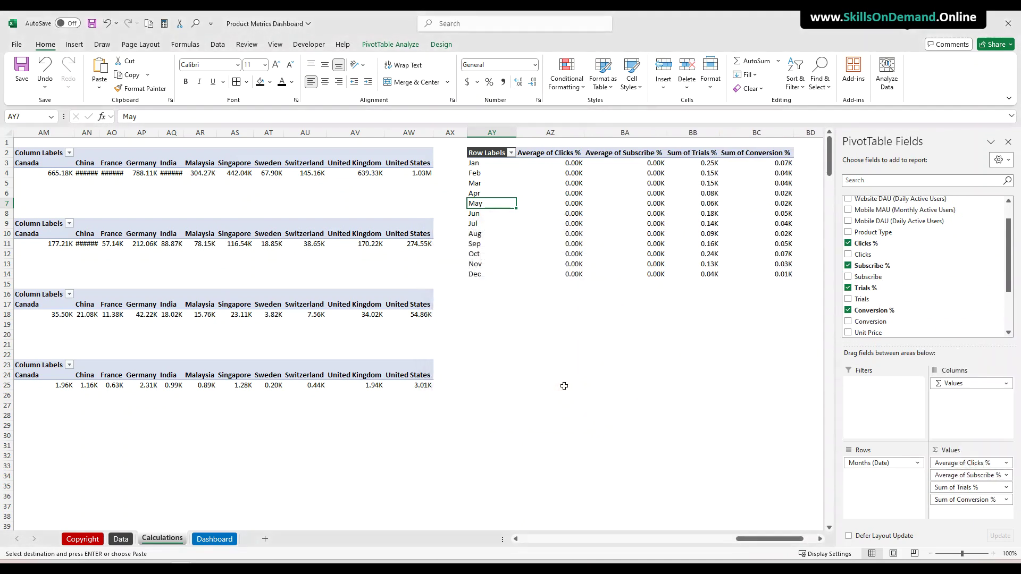
Summarize the Trials % and Conversion % value fields by Average as well
left_click(1006, 487)
left_click(970, 475)
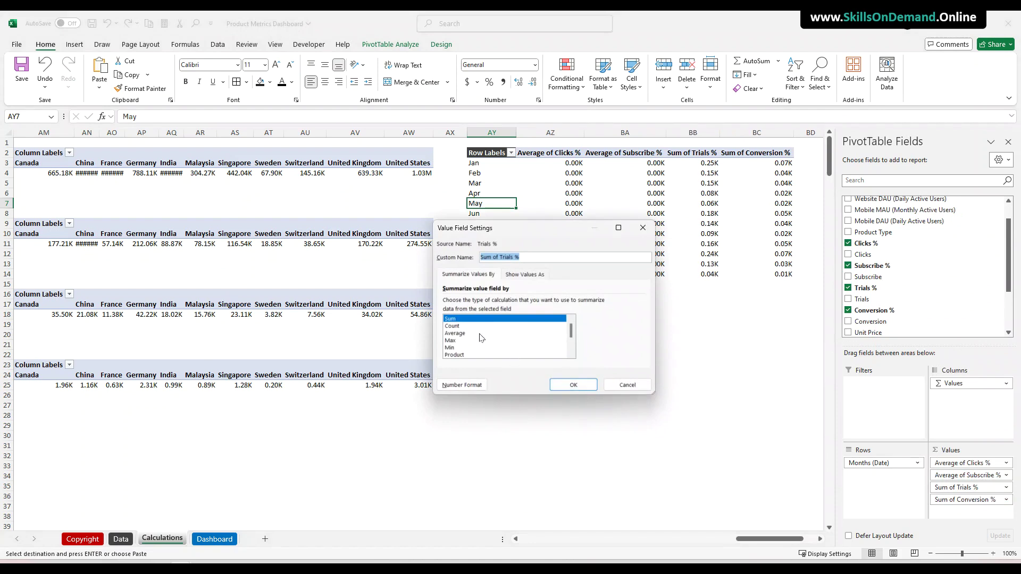
left_click(453, 332)
left_click(585, 384)
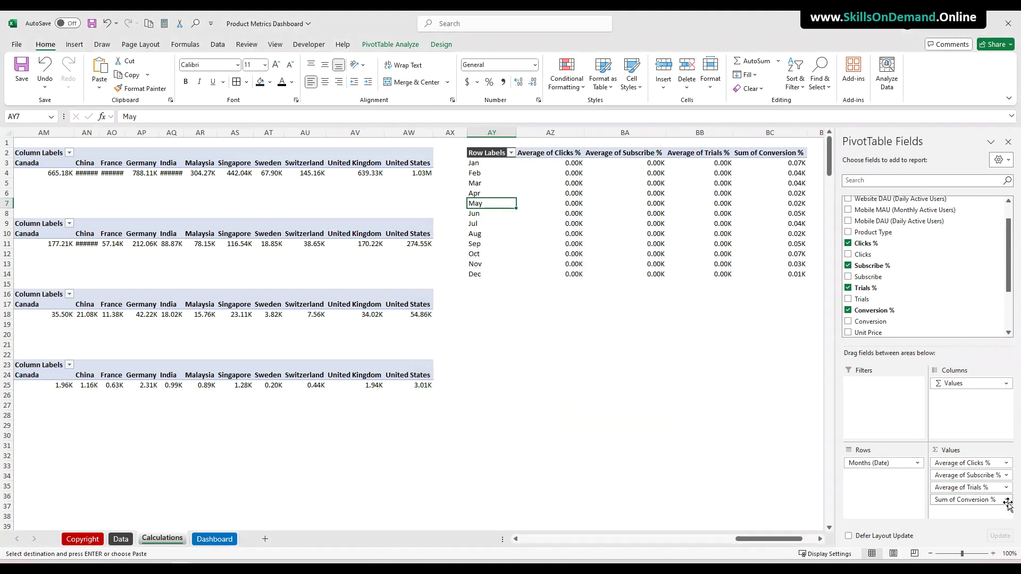
left_click(1006, 500)
left_click(971, 487)
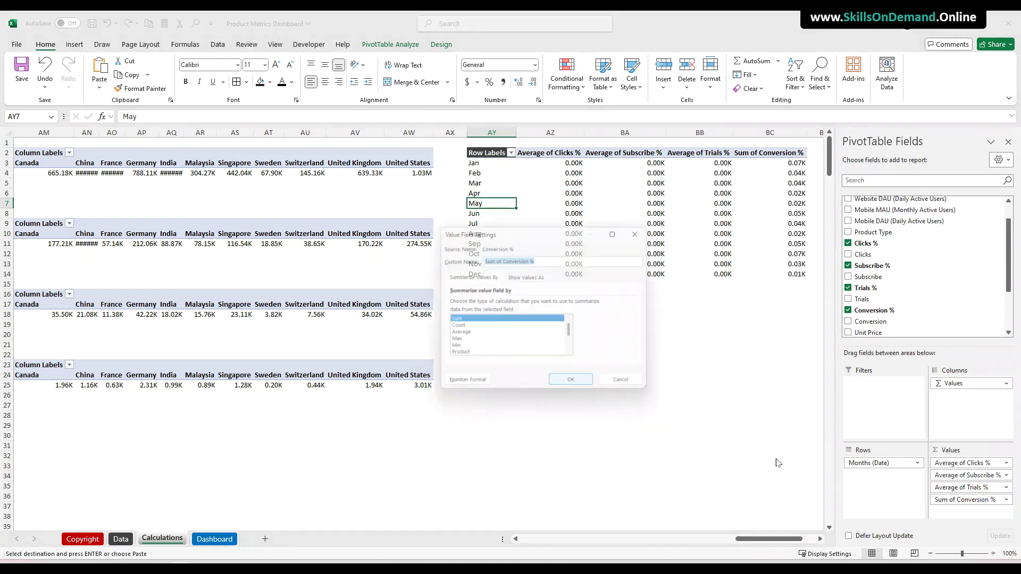
left_click(462, 333)
left_click(573, 383)
left_click(574, 405)
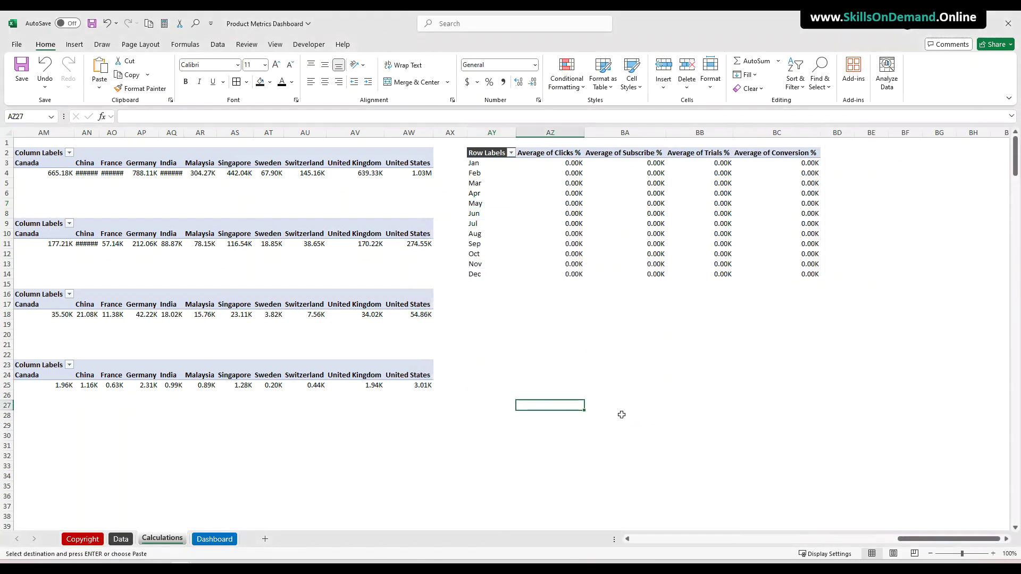
Format columns AZ to BC as Percentage with 2 decimal places
left_click_drag(550, 132, 759, 134)
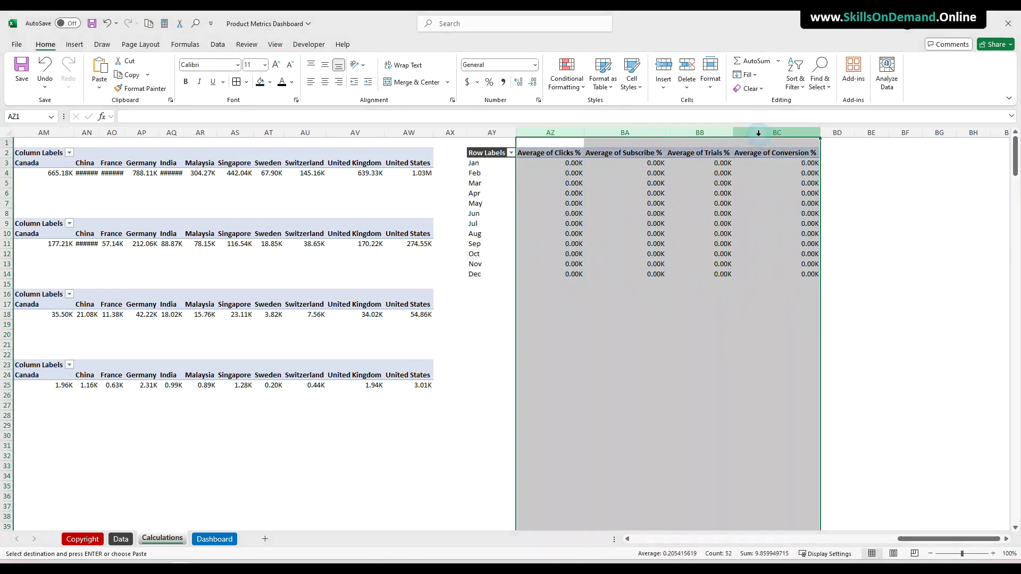
right_click(758, 133)
left_click(804, 283)
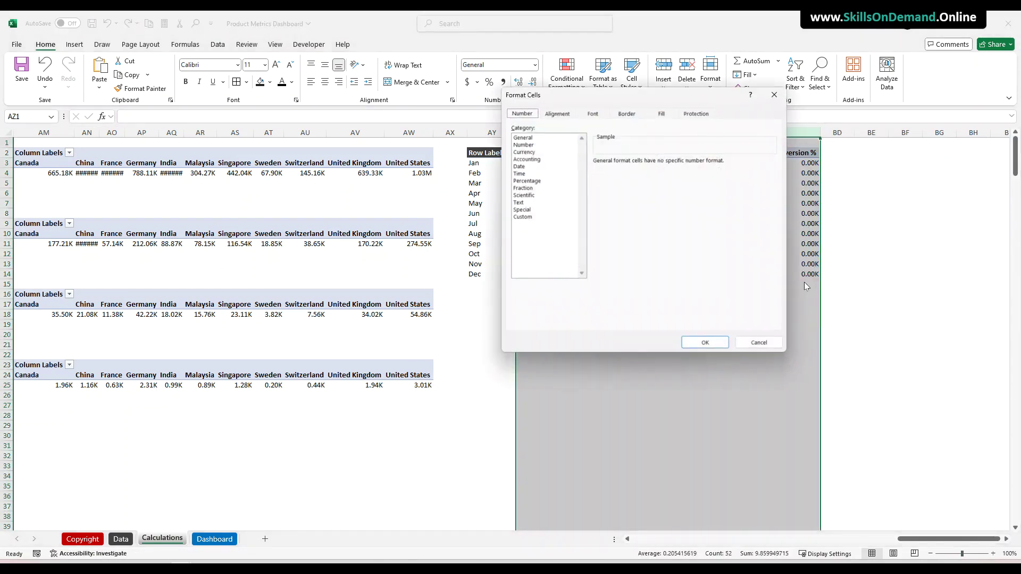
left_click(525, 181)
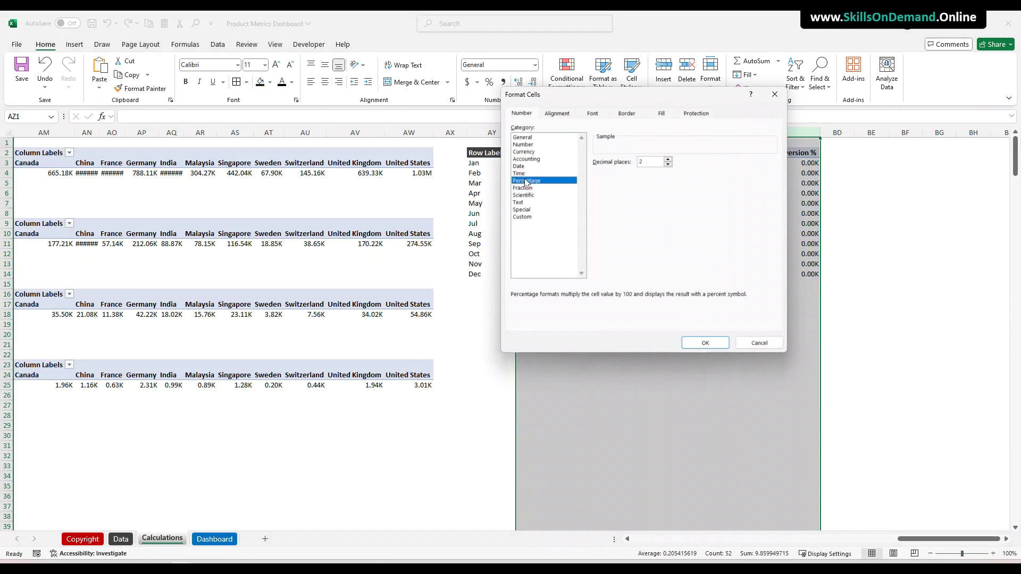
left_click(701, 338)
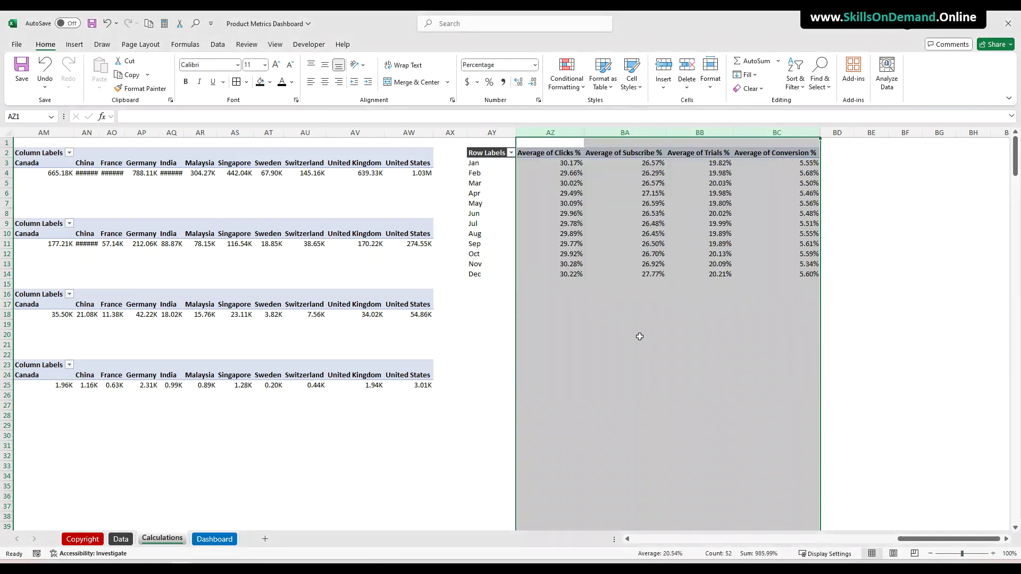
left_click(561, 343)
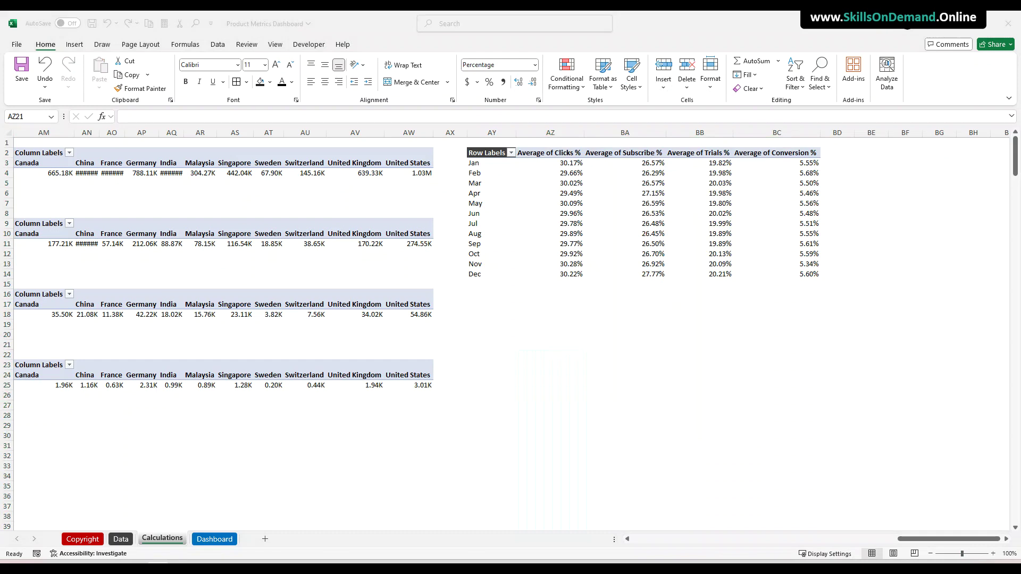
left_click(579, 343)
Enter the label "Avg %" in cell AY17 below the monthly PivotTable and make it bold
left_click(486, 306)
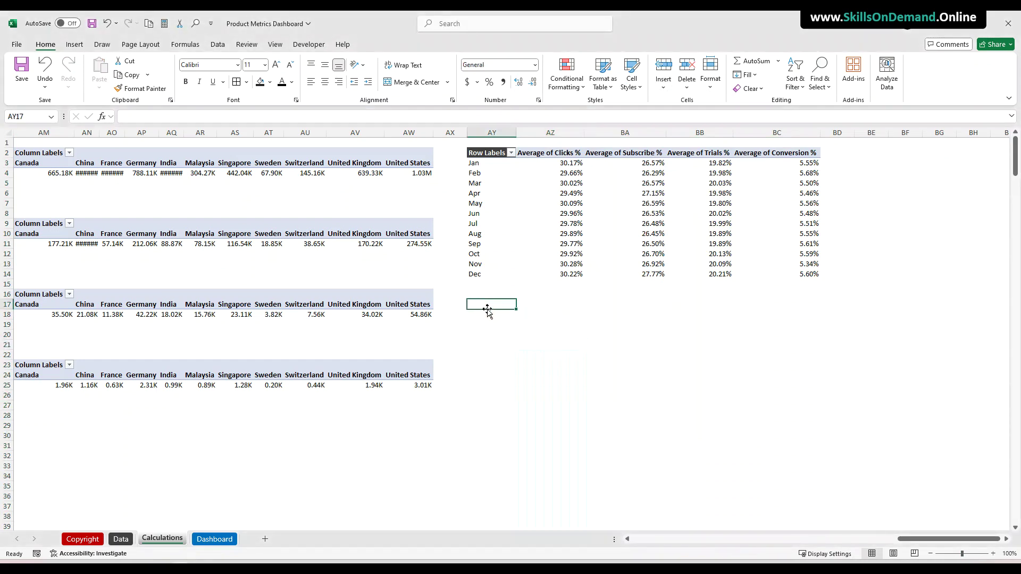
type("Avg")
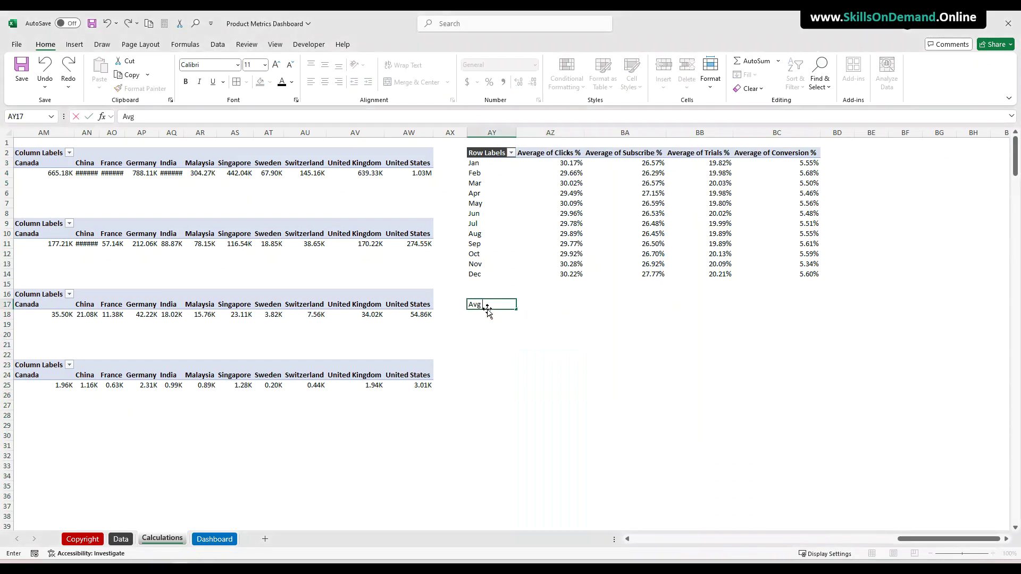
type(" %")
key("Tab")
left_click(488, 311)
key("ctrl+b")
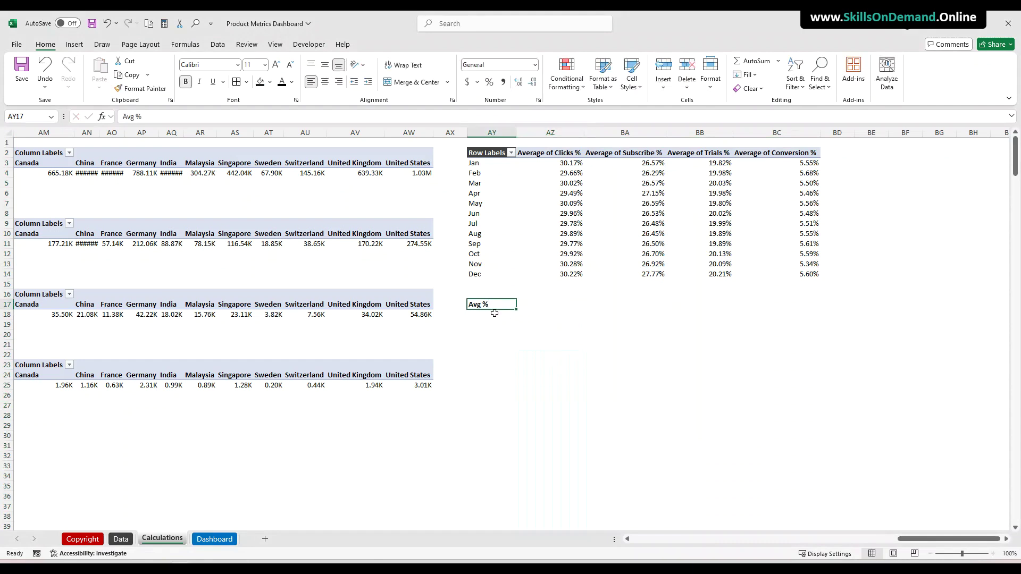
Calculate the average clicks percentage in AZ17 with =AVERAGE(AZ3:AZ14) and fill the formula across to BC17
left_click(566, 307)
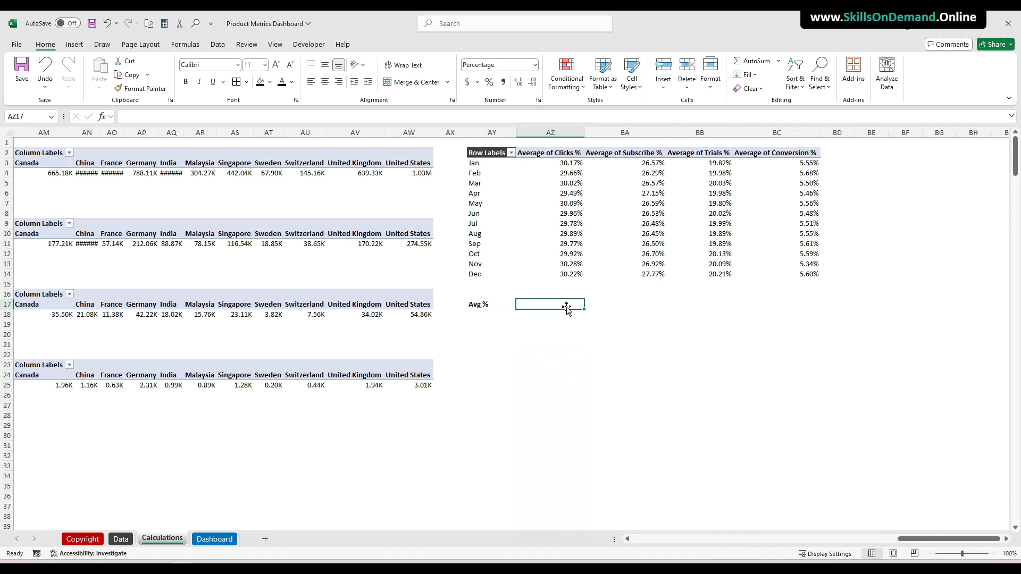
type("=aver")
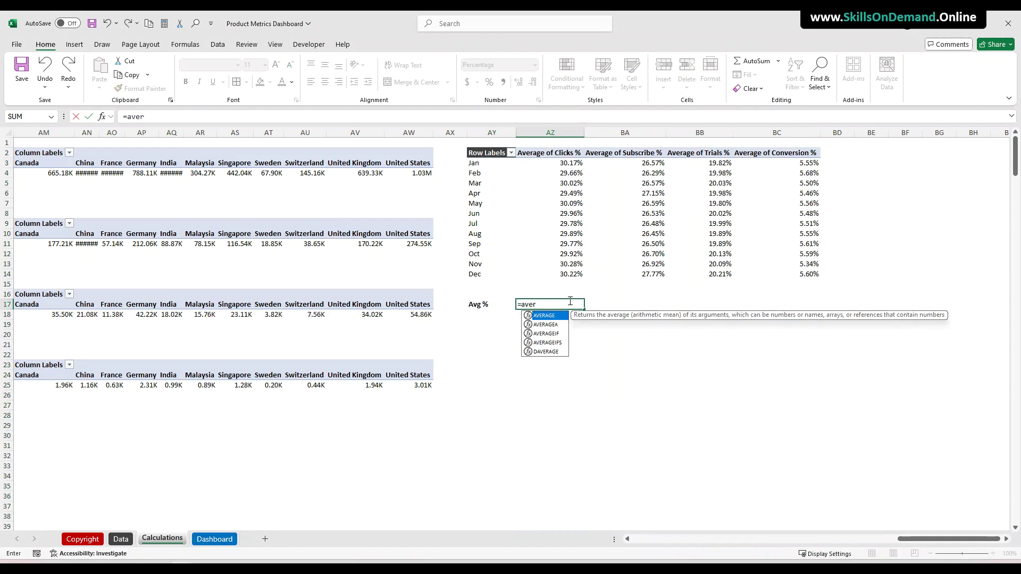
double_click(549, 317)
left_click_drag(570, 164, 570, 273)
type(")")
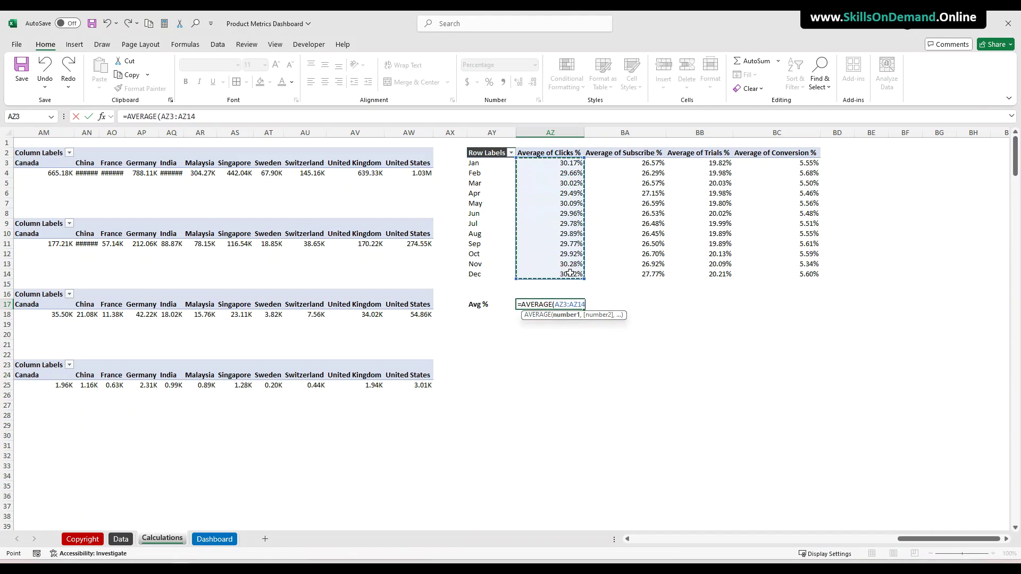
key("Return")
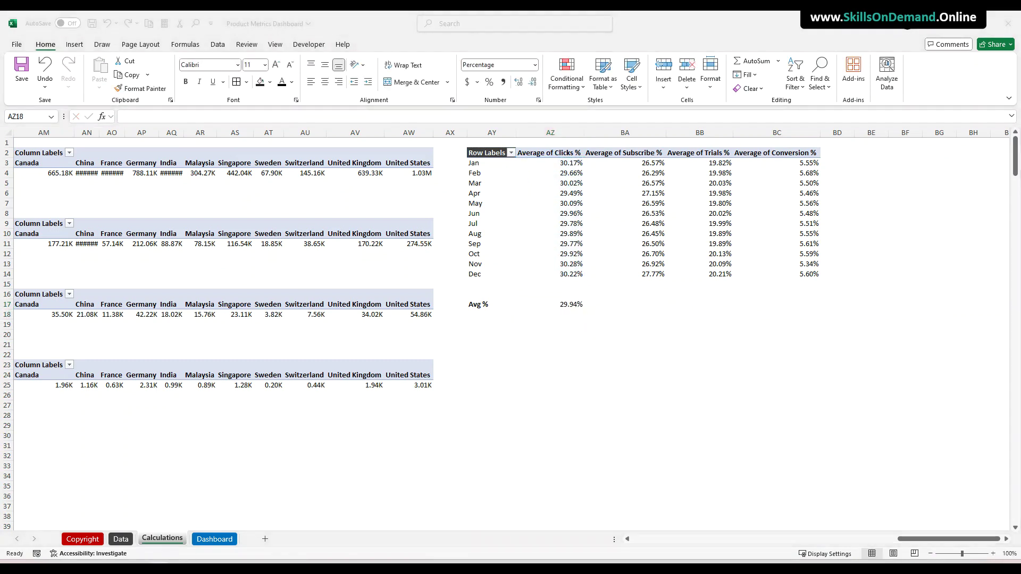
left_click(569, 303)
left_click_drag(584, 309, 824, 307)
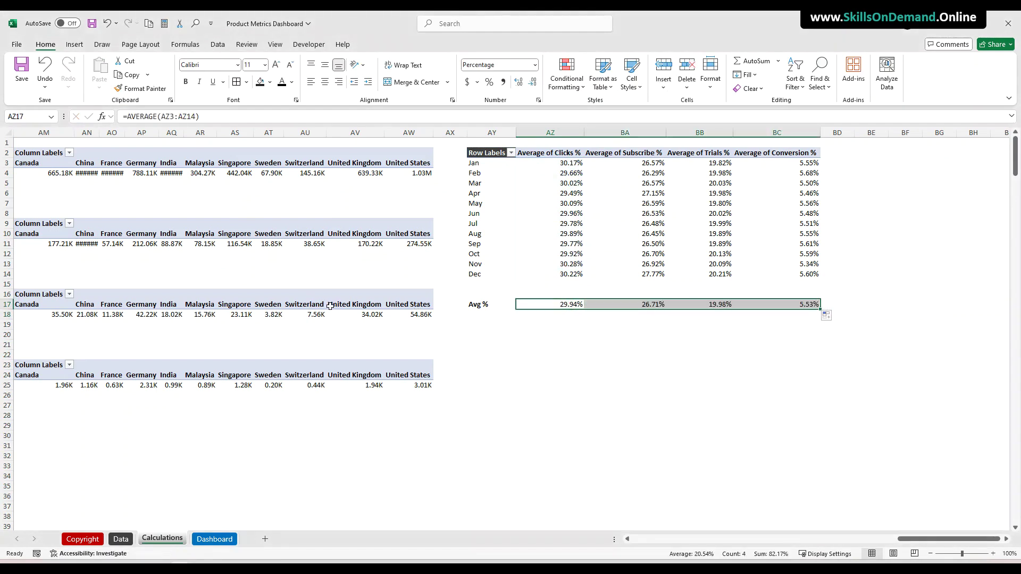
Make the averages in AZ17:BC17 bold with a near-black fill and white font
left_click(185, 82)
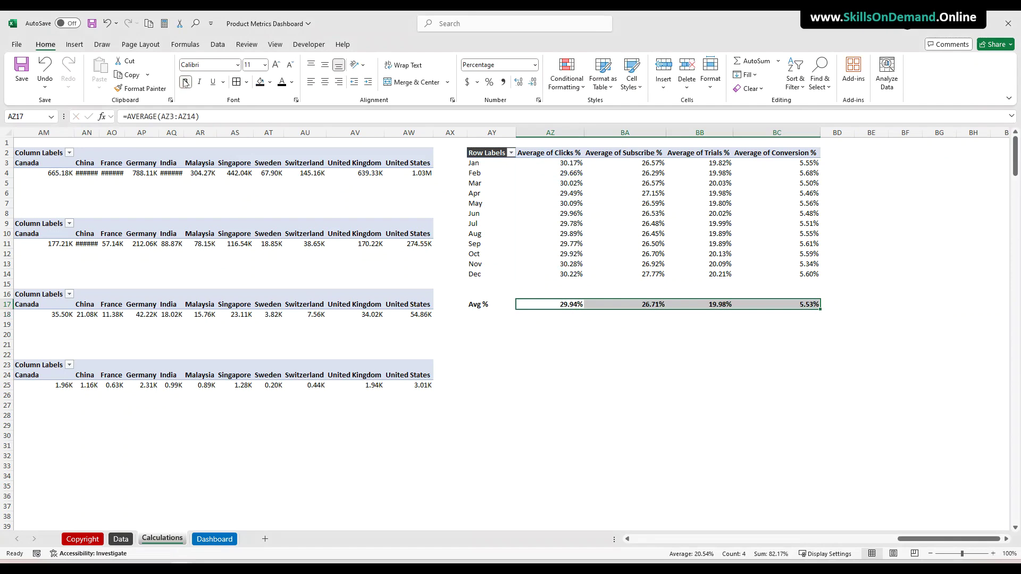
left_click(270, 82)
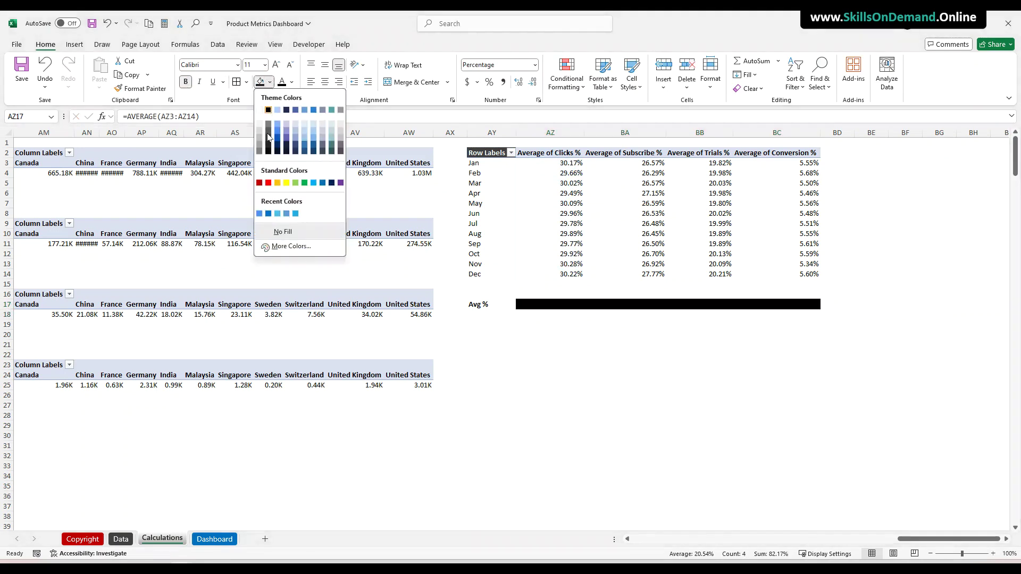
left_click(268, 140)
left_click(291, 82)
left_click(290, 126)
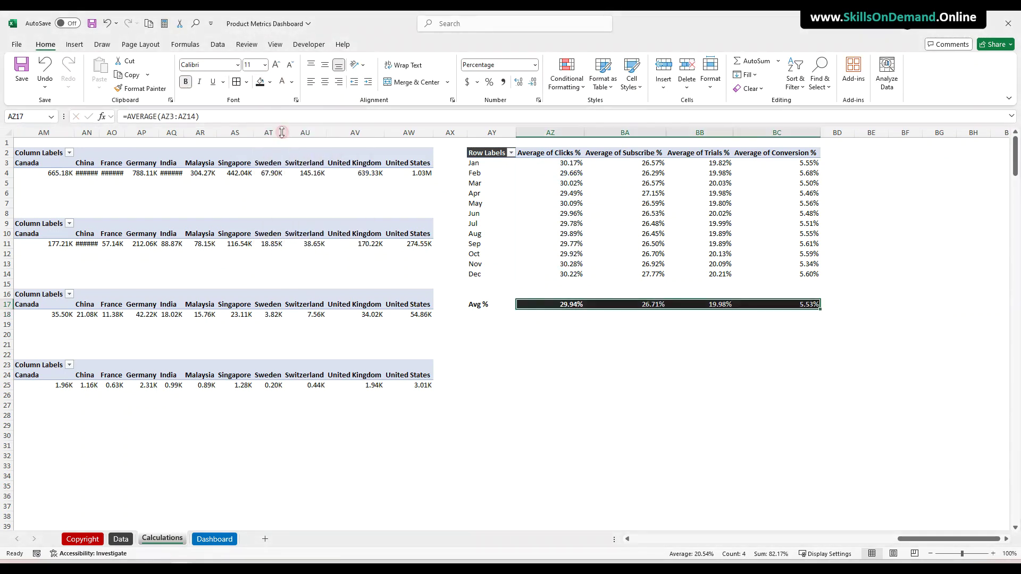
Give the Avg % label in AY17 the same near-black fill and white font as the averages beside it
left_click(499, 303)
left_click(282, 82)
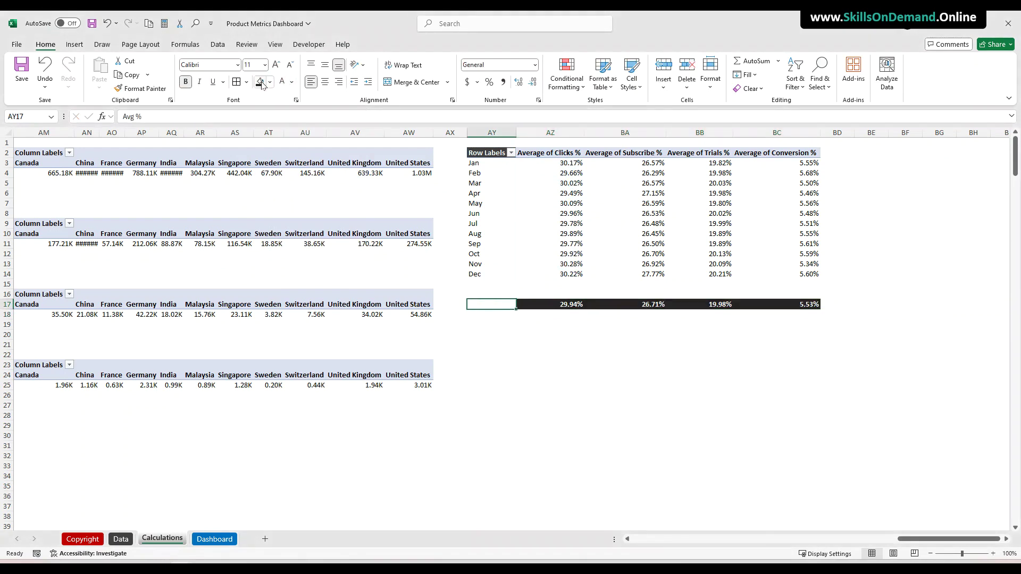
left_click(260, 82)
left_click(185, 83)
left_click(185, 83)
left_click(555, 324)
left_click_drag(495, 304, 792, 305)
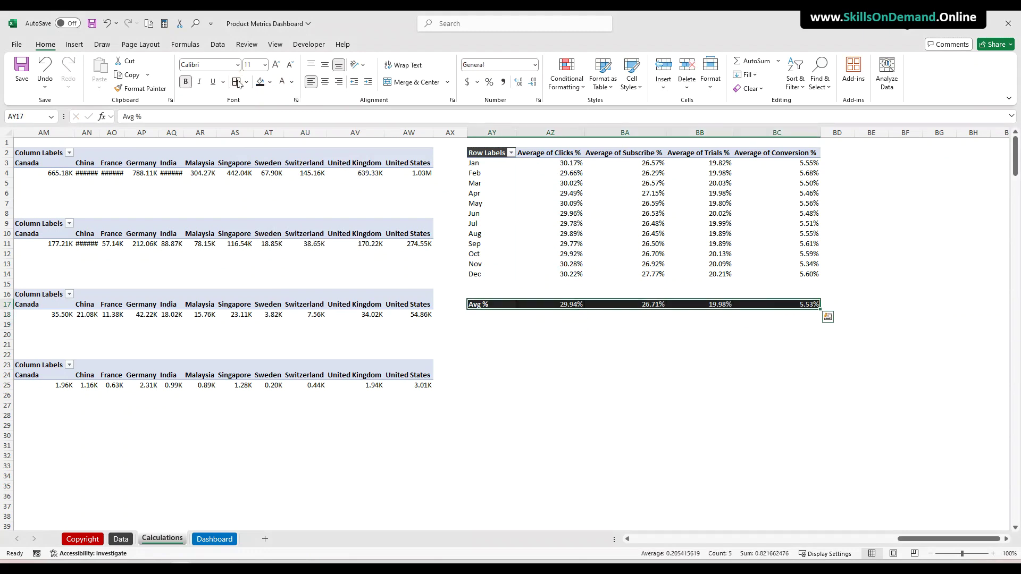
left_click(661, 394)
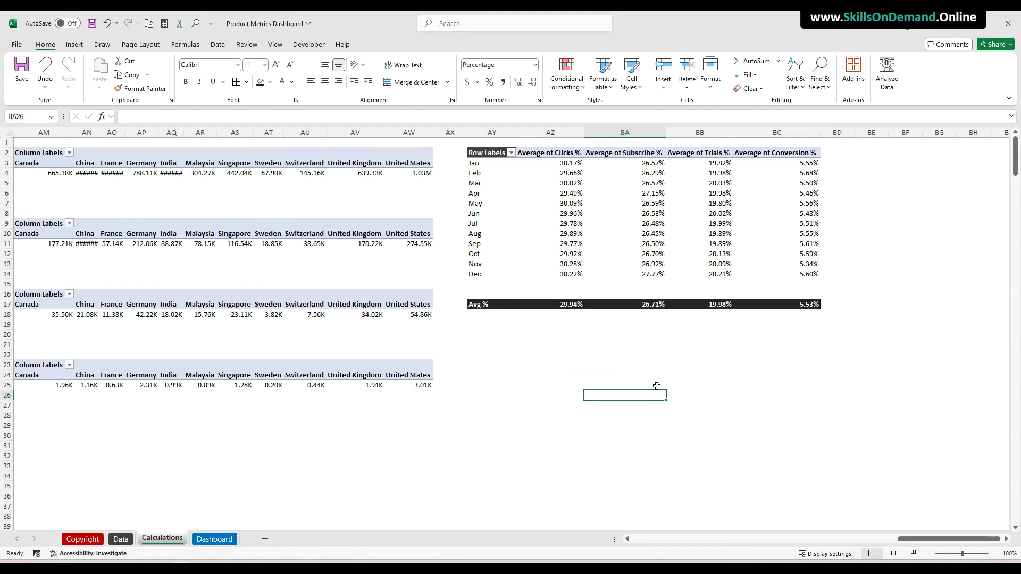
key("alt+Tab")
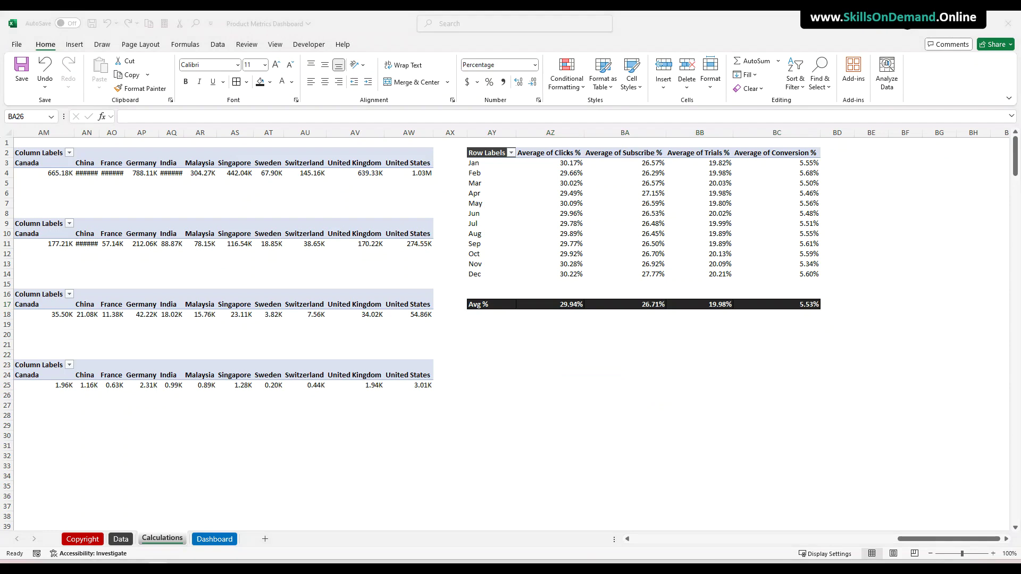
key("alt+Tab")
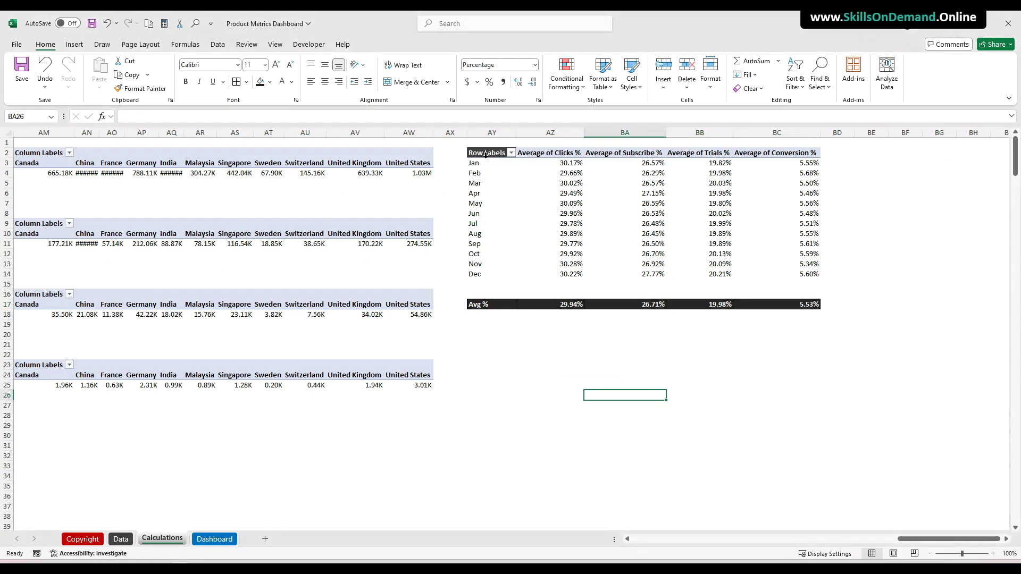
Copy the monthly PivotTable together with its Avg % row (AY2:BC17) and paste it at cell AY22
left_click_drag(478, 151, 769, 298)
key("ctrl+c")
left_click(488, 356)
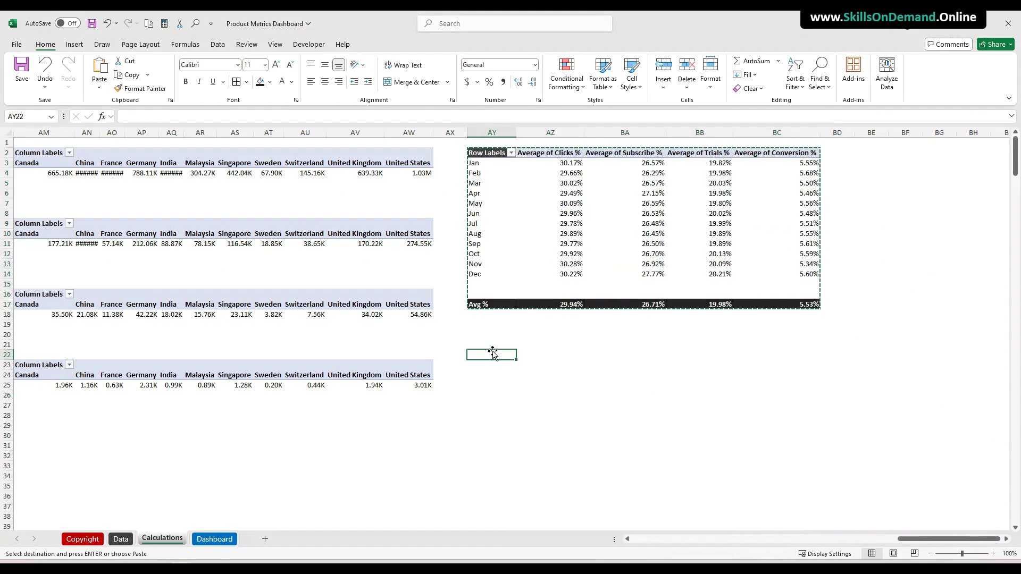
key("ctrl+v")
left_click(428, 414)
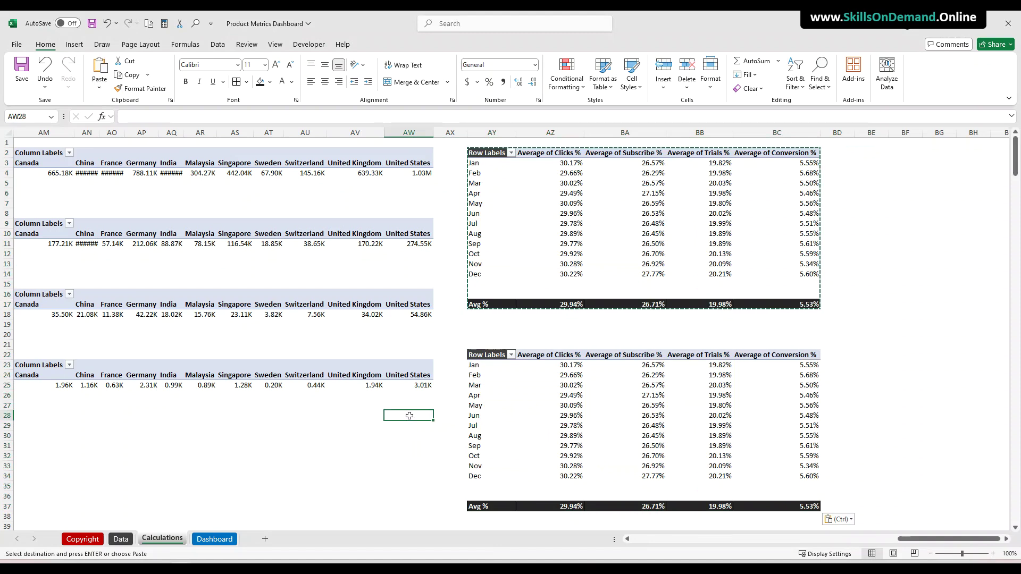
Rename the copied monthly PivotTable at AY22 as Not_Linked_2
left_click(495, 396)
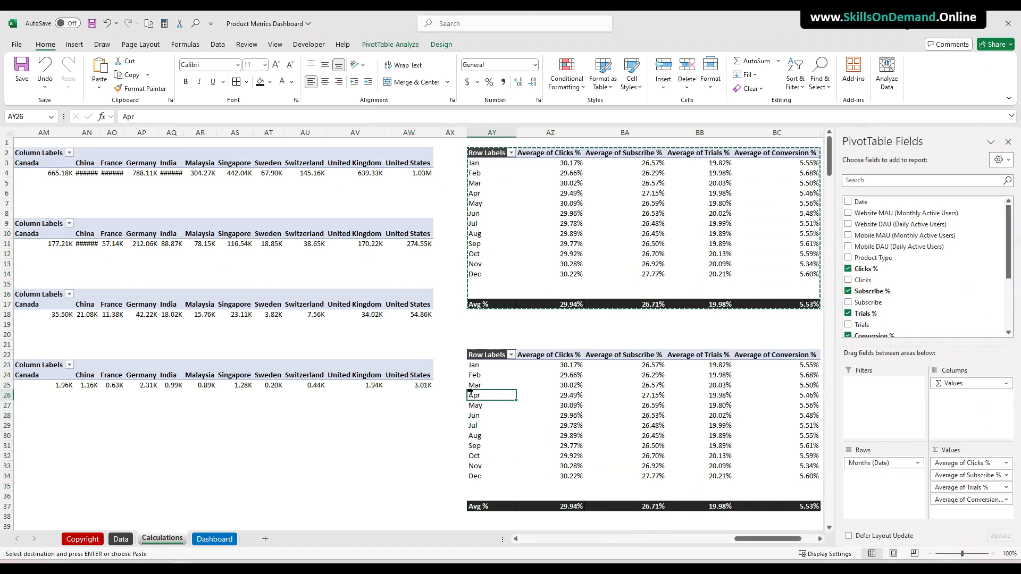
left_click(390, 45)
left_click(33, 75)
double_click(49, 75)
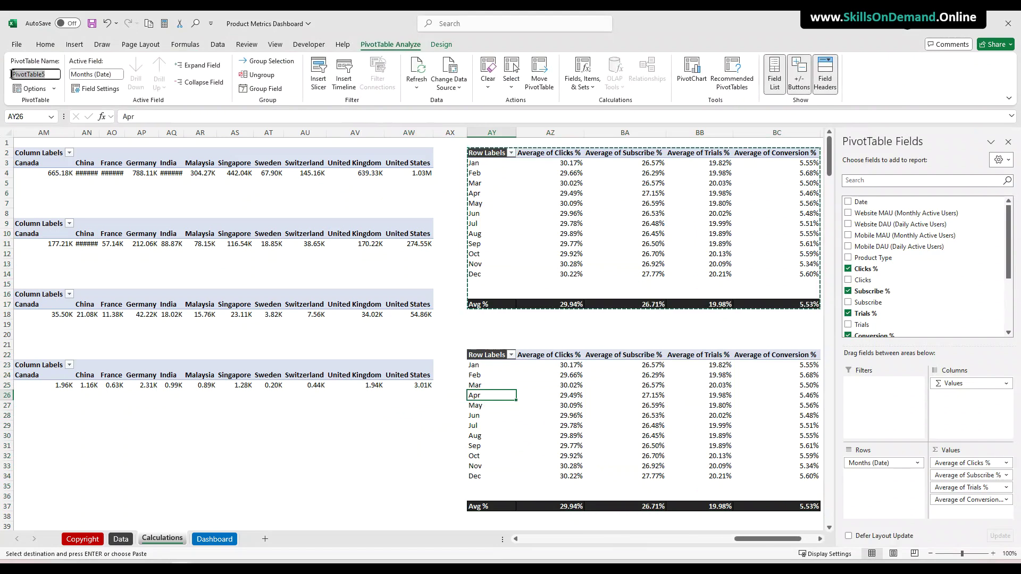
type("Not")
left_click(412, 496)
left_click(481, 407)
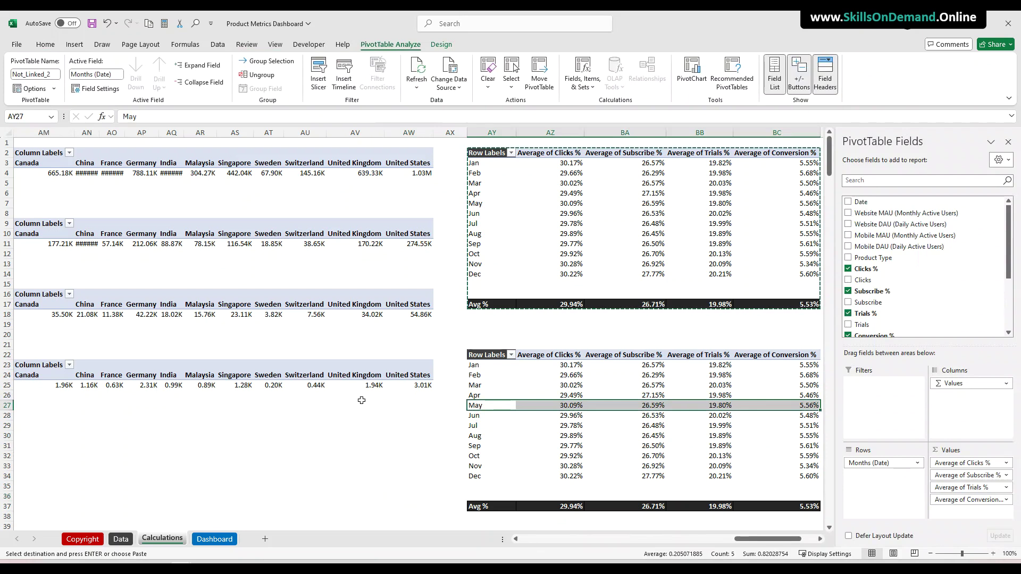
left_click(378, 435)
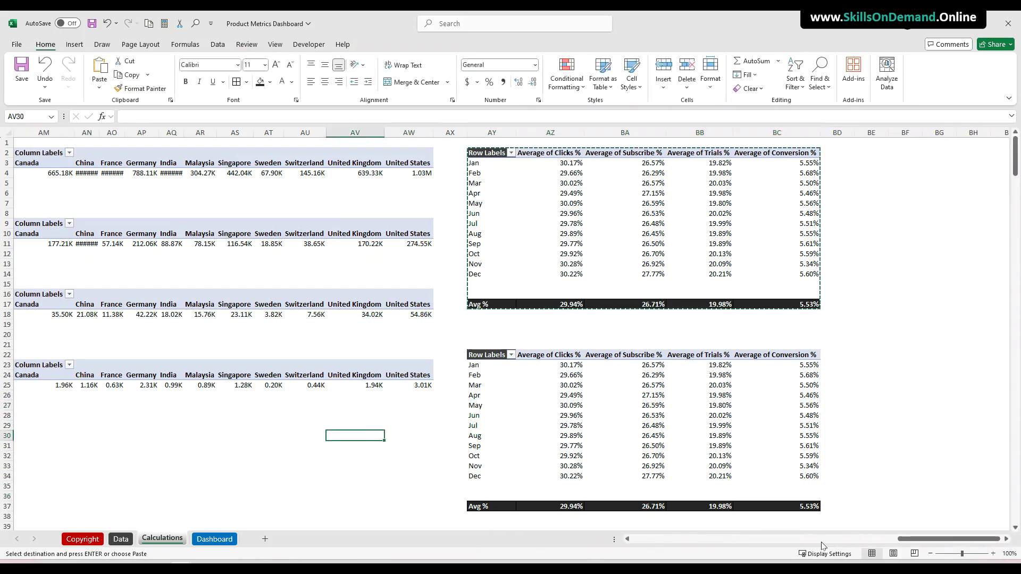
Enter the headings Avg %, Value 1 and Value 2 in cells BE2, BF2 and BG2
left_click(542, 436)
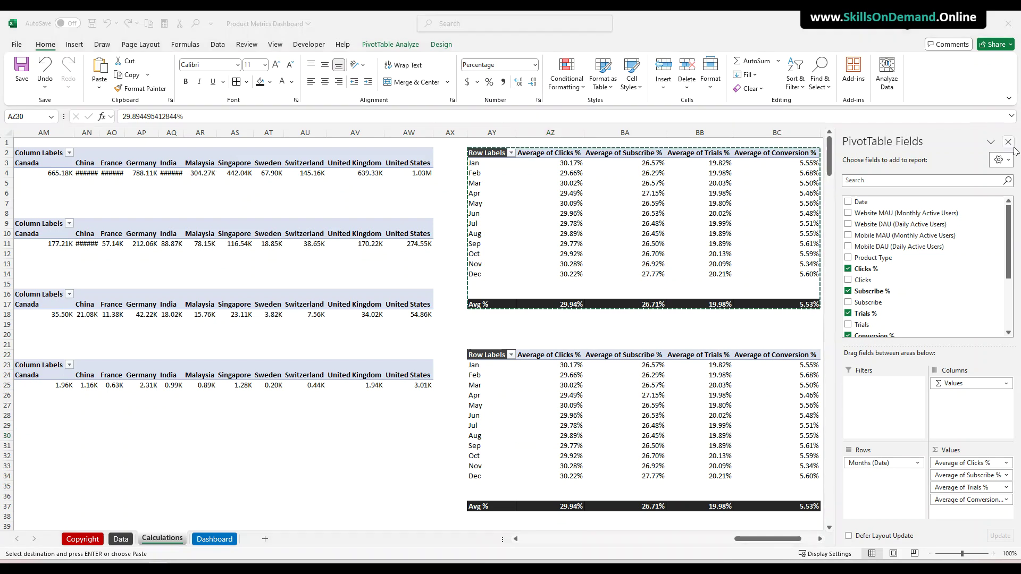
left_click(819, 539)
left_click(819, 539)
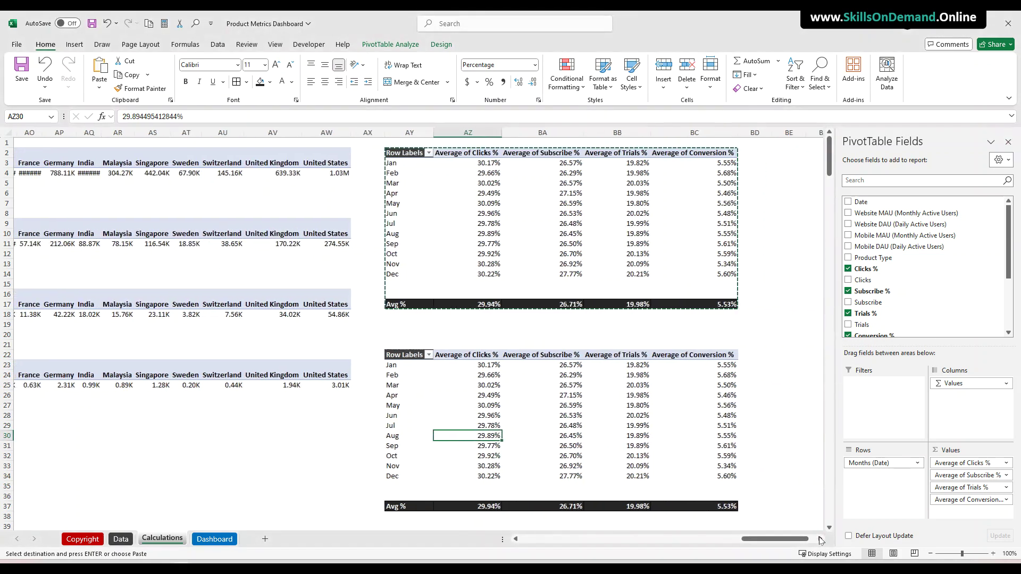
left_click(819, 539)
left_click(819, 539)
left_click(819, 539)
left_click(819, 539)
left_click(768, 336)
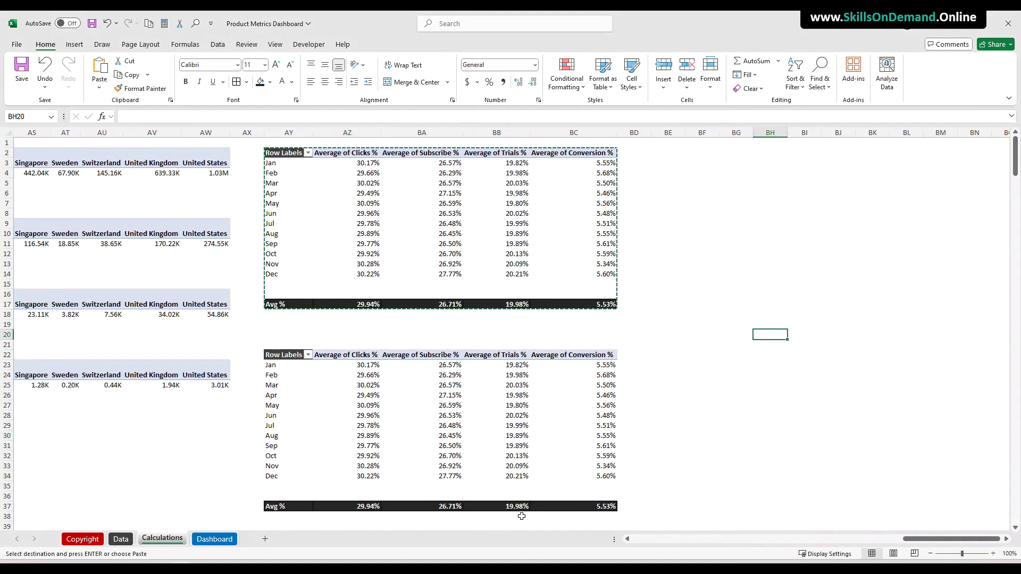
left_click(754, 478)
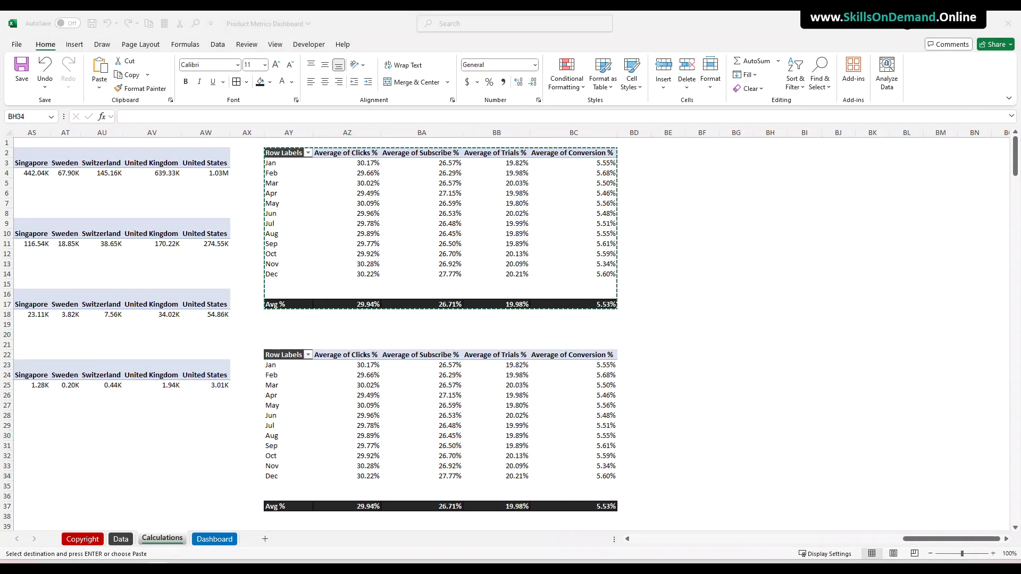
left_click(680, 154)
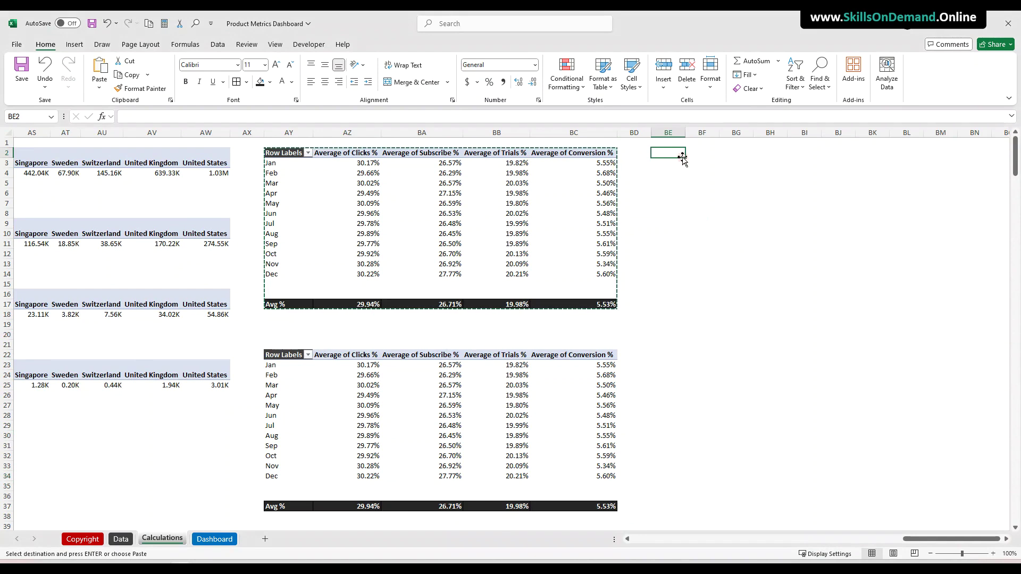
key("Escape")
type("Avg")
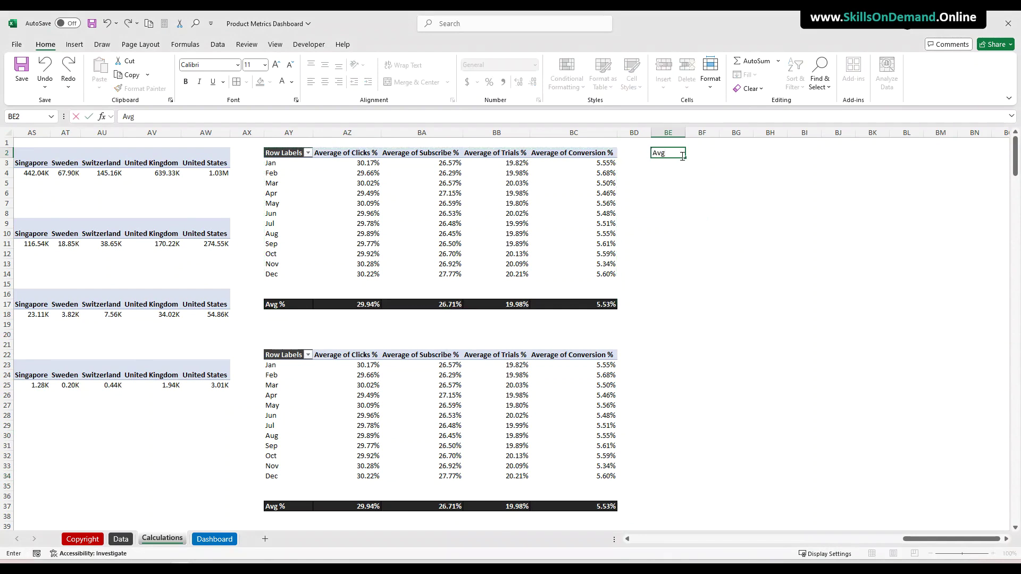
type(" %")
key("Tab")
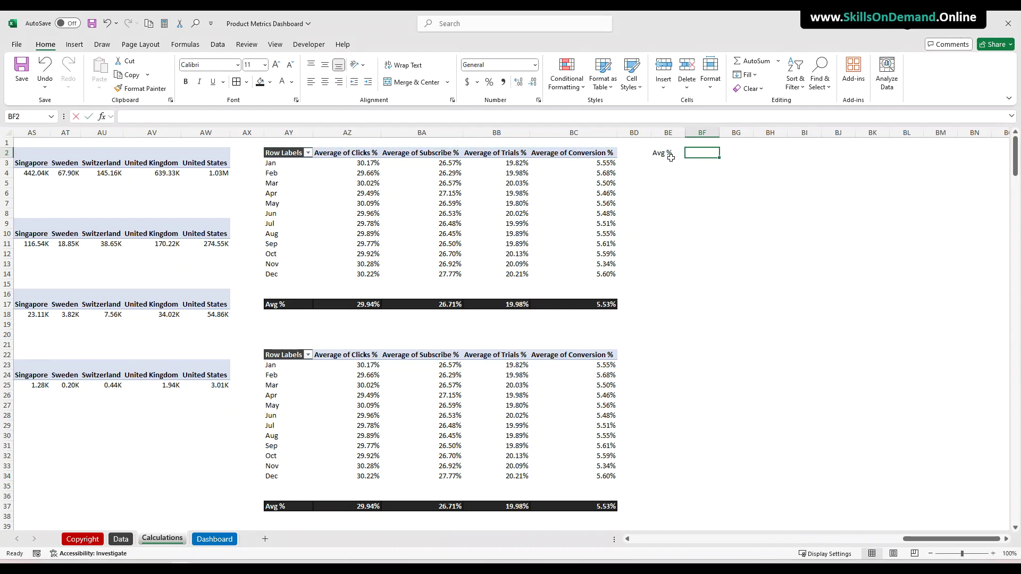
type("Value 1")
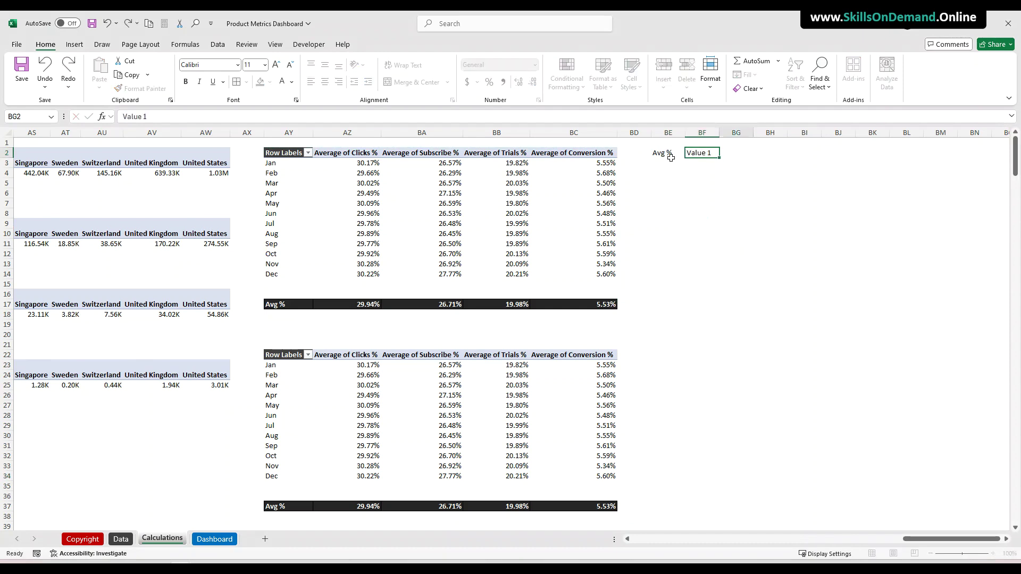
key("Tab")
type("B")
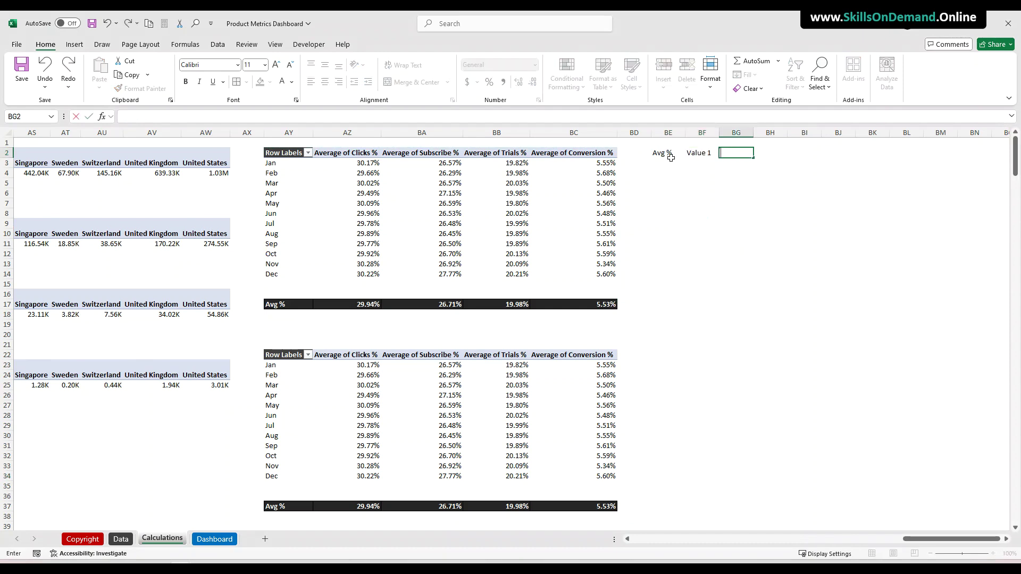
type("alue 2")
key("Tab")
Give the headings in BE2:BG2 a dark blue fill and bold white font
left_click_drag(658, 154, 733, 153)
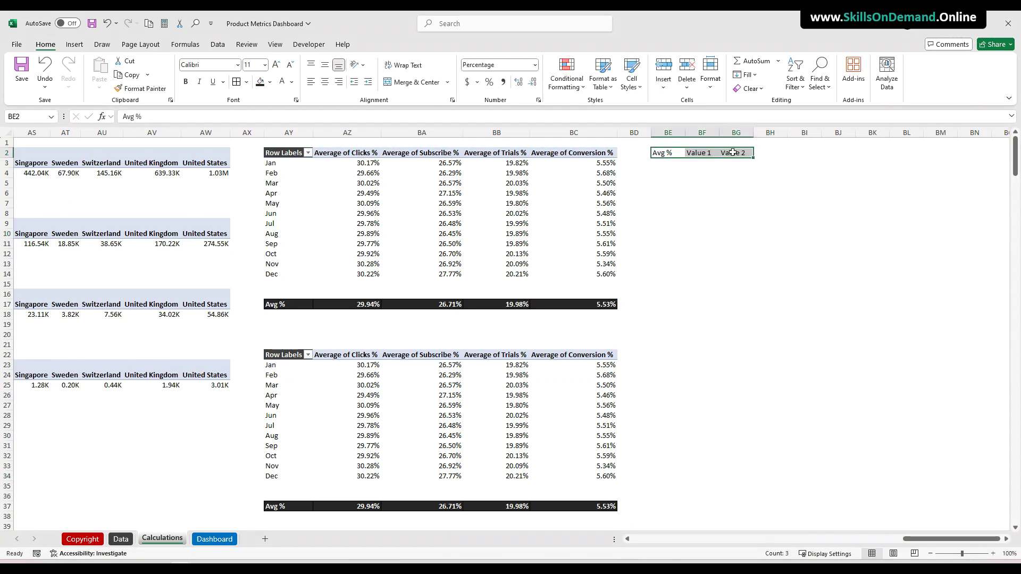
left_click(269, 82)
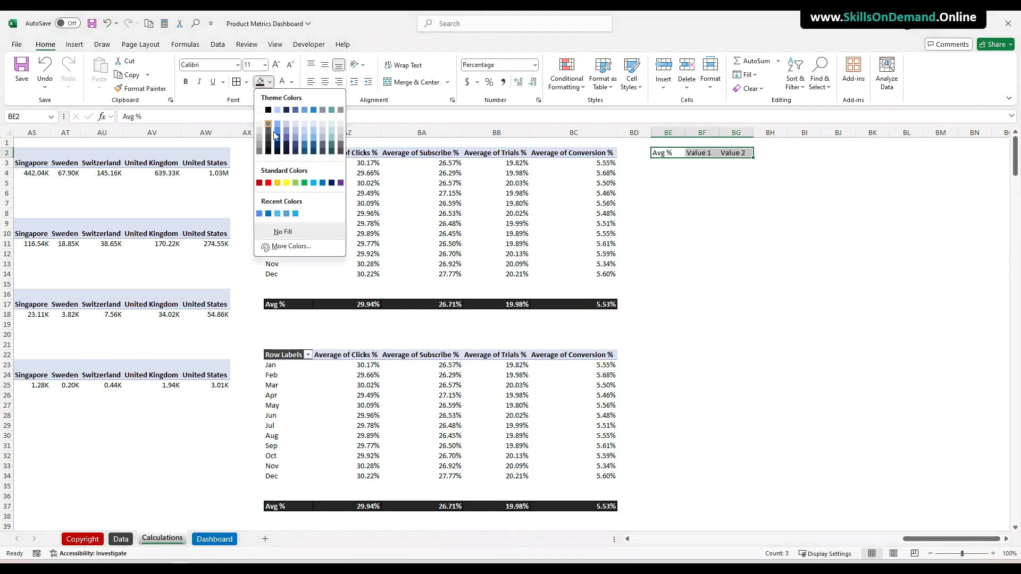
left_click(314, 152)
left_click(187, 83)
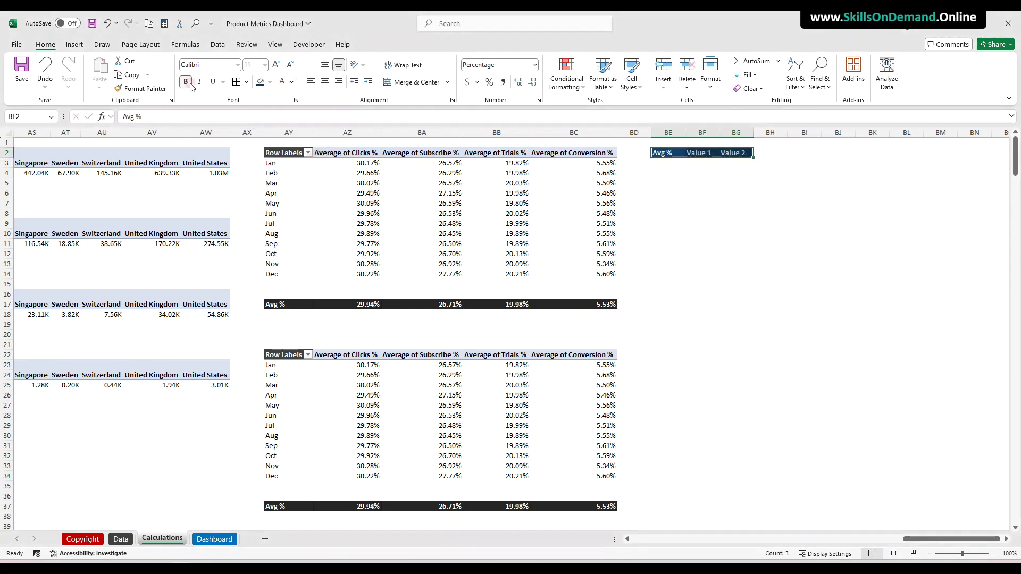
left_click(700, 226)
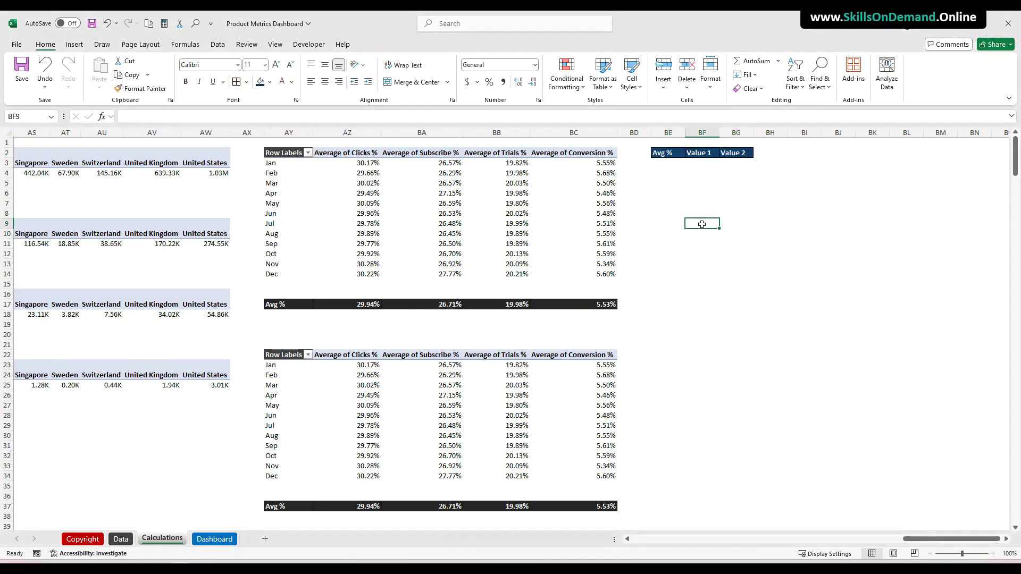
Widen column BE to make room for the metric names
left_click_drag(685, 135, 752, 140)
left_click(711, 221)
left_click(659, 232)
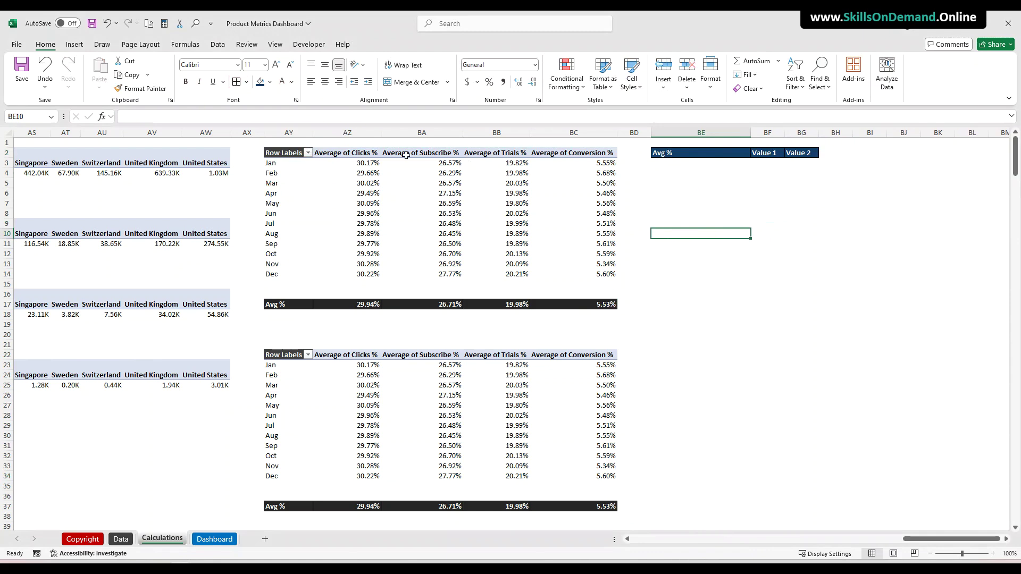
Copy the average headings AZ2:BC2 from the monthly PivotTable and paste them transposed at cell BE4
left_click_drag(364, 152, 569, 150)
right_click(521, 154)
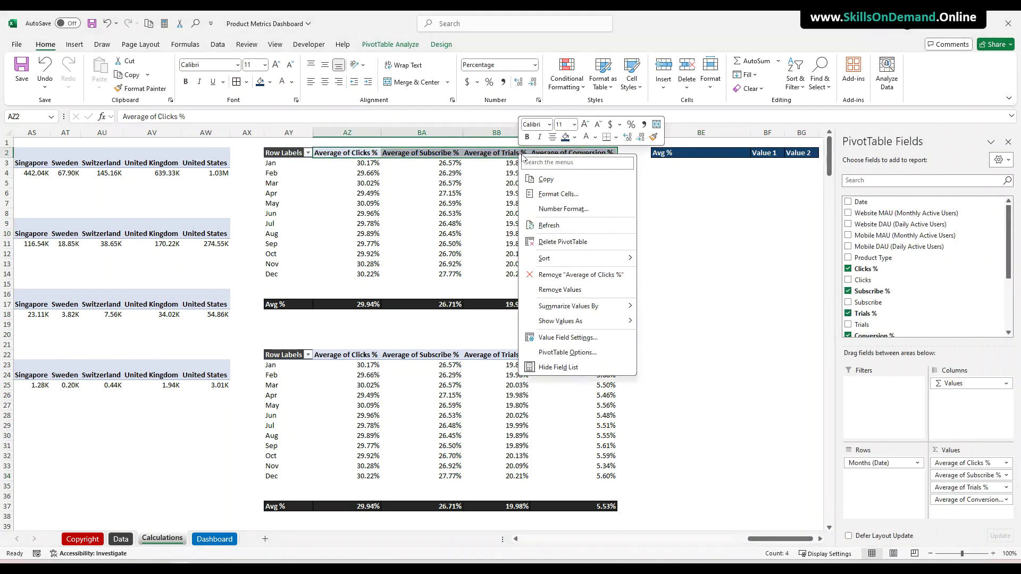
left_click(546, 180)
left_click(665, 174)
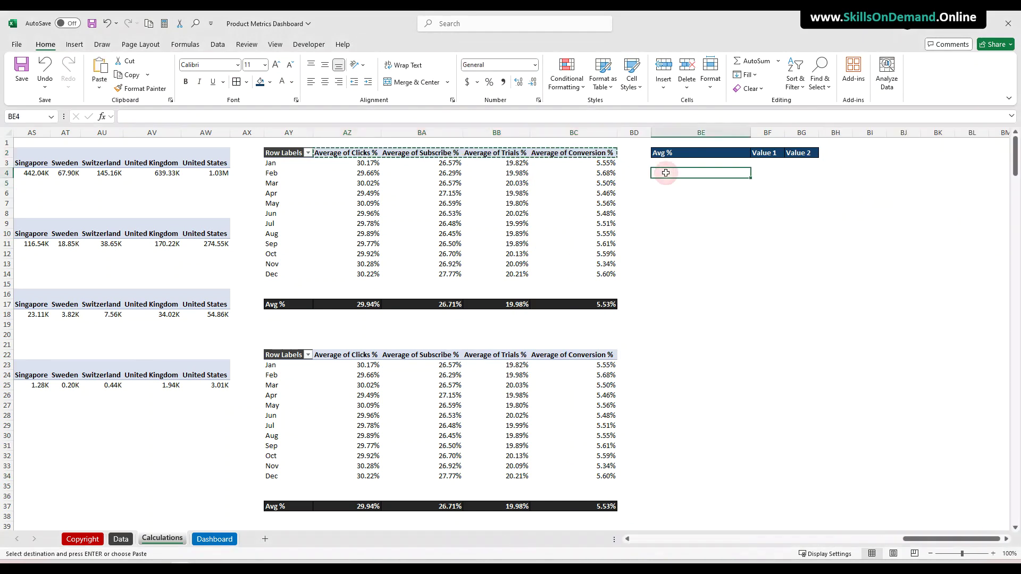
right_click(665, 173)
left_click(742, 245)
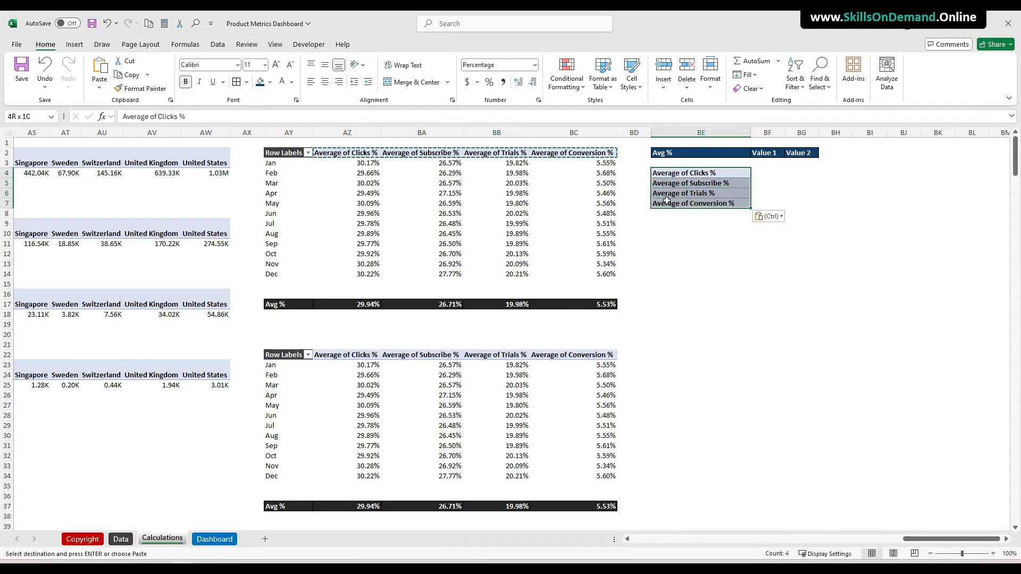
left_click(695, 244)
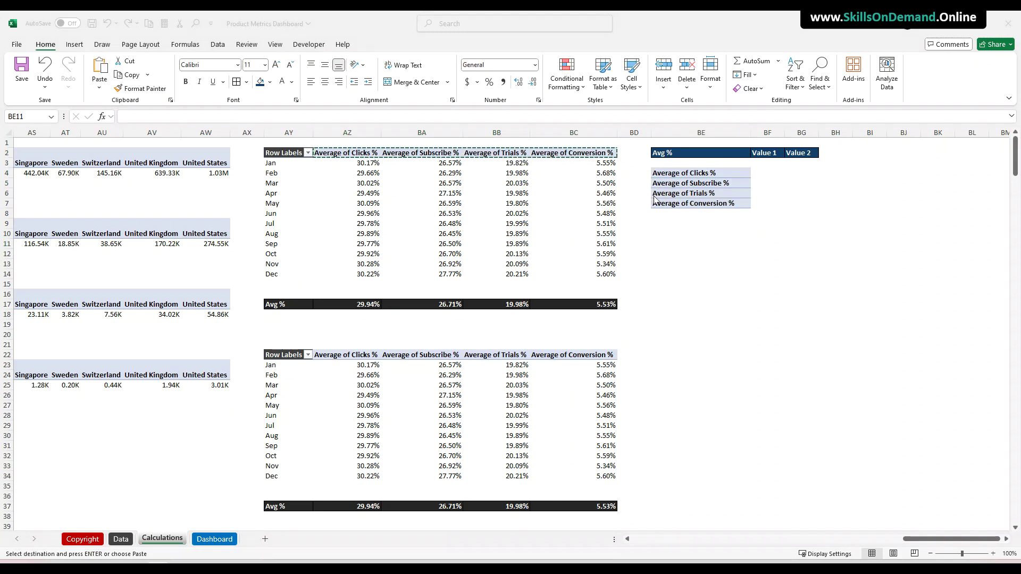
Start a VLOOKUP formula in BF4 with the Avg % heading $BE$2 as its absolute lookup value
left_click(767, 174)
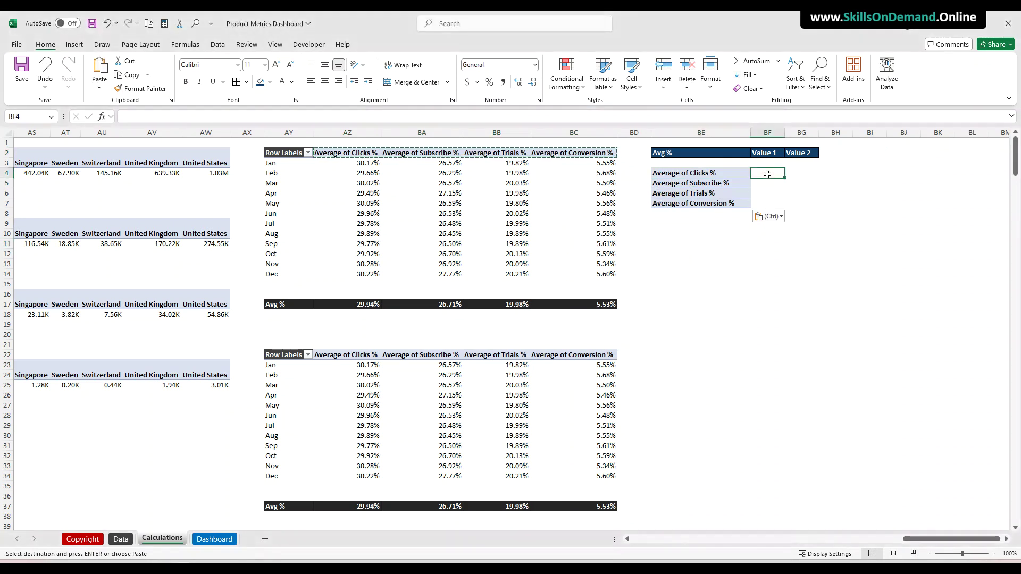
type("=vl")
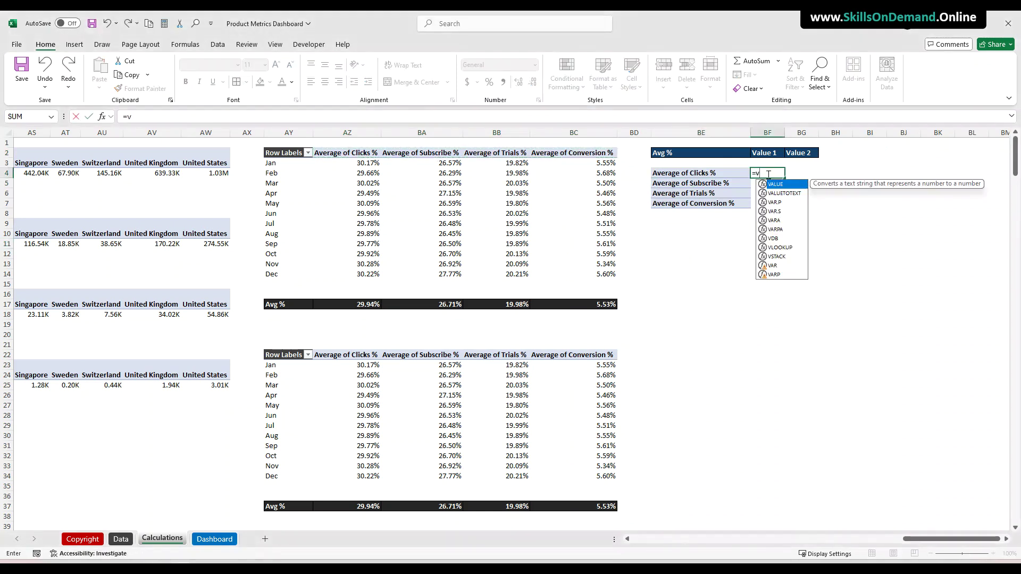
double_click(780, 184)
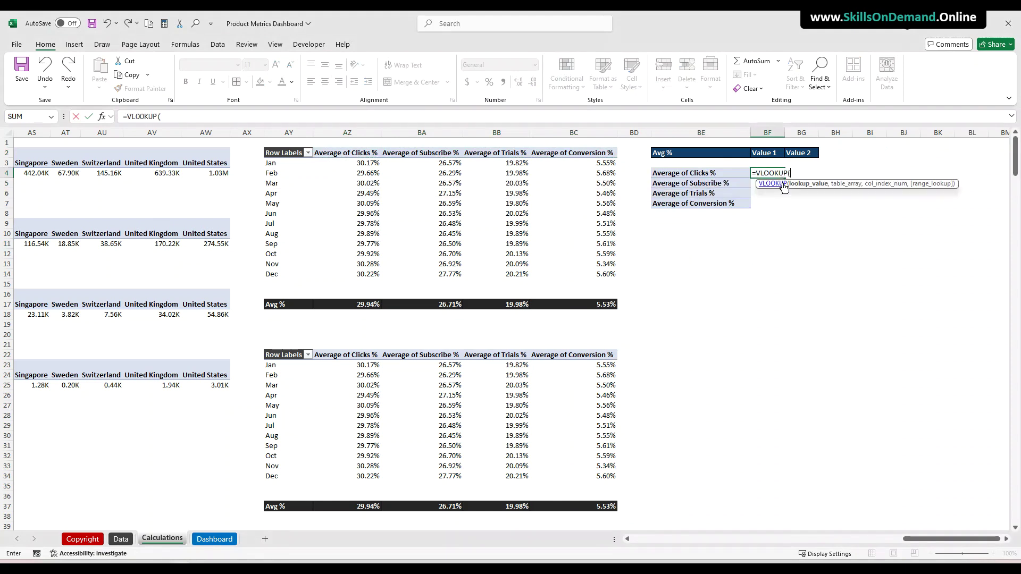
left_click(670, 153)
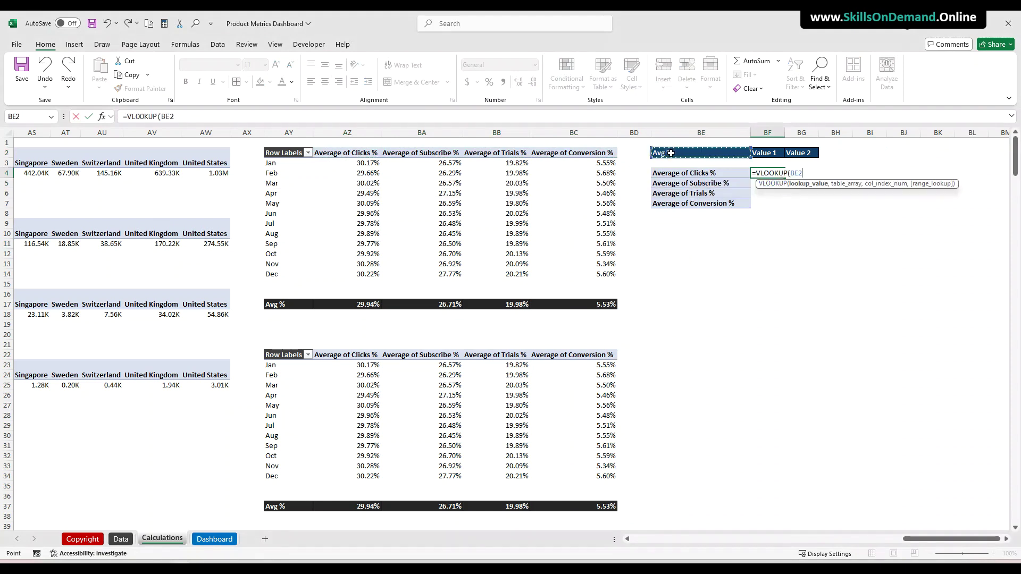
left_click_drag(164, 117, 164, 118)
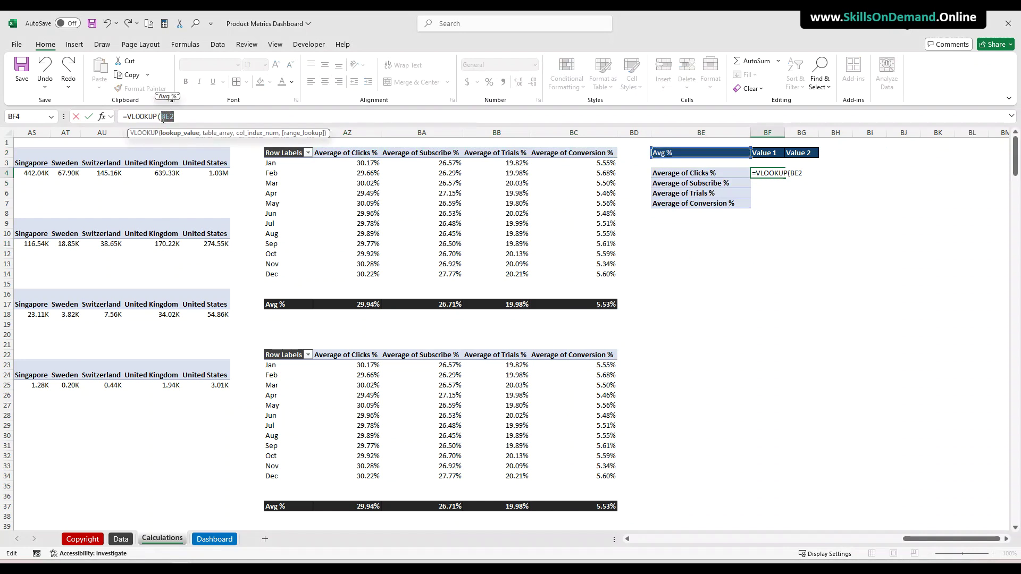
key("F5")
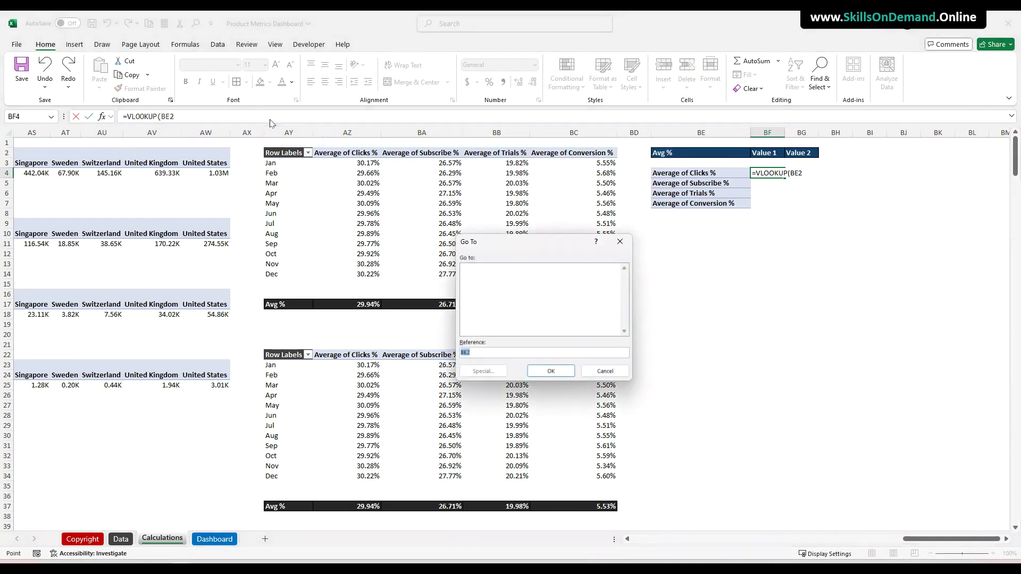
left_click(625, 247)
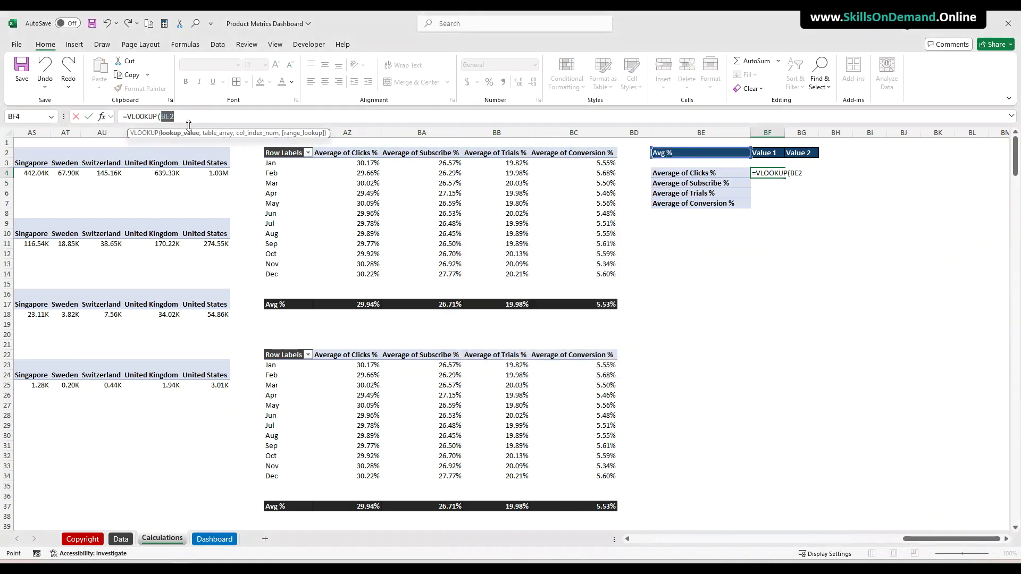
key("F4")
type(",")
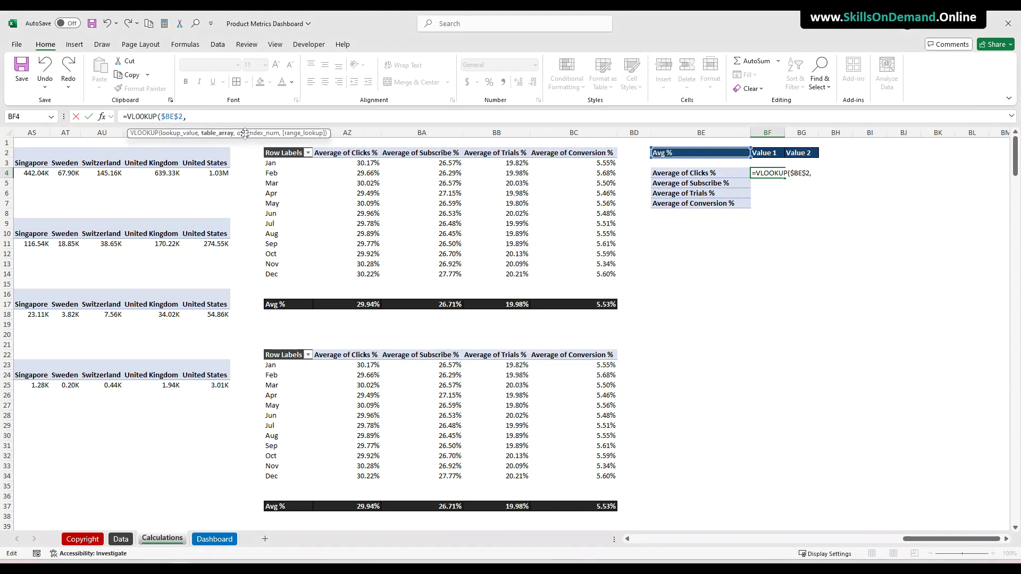
Complete the BF4 VLOOKUP with the absolute table range $AY$1:$BC$18, column index 2 and exact match 0
left_click_drag(271, 142, 563, 321)
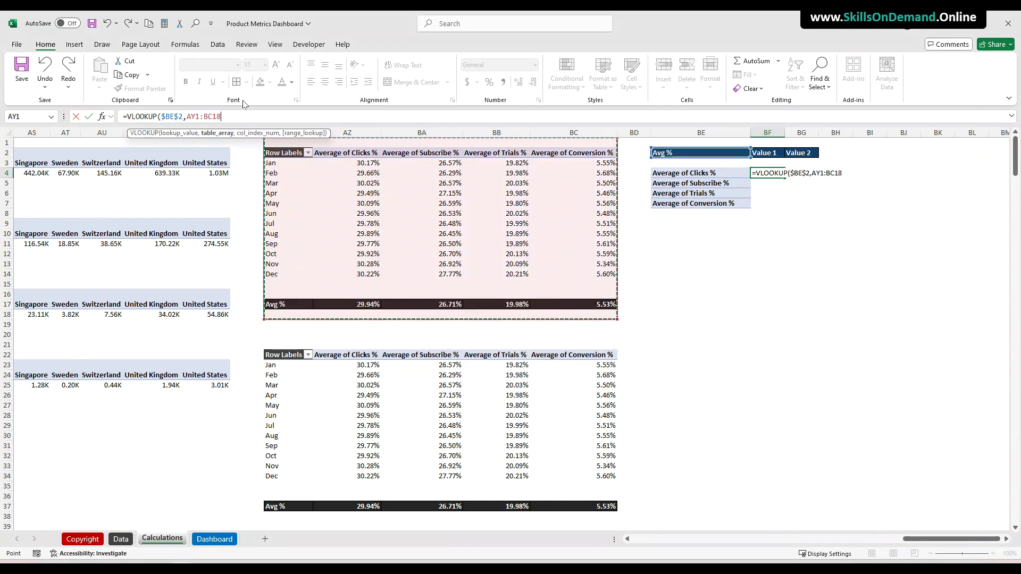
left_click(230, 116)
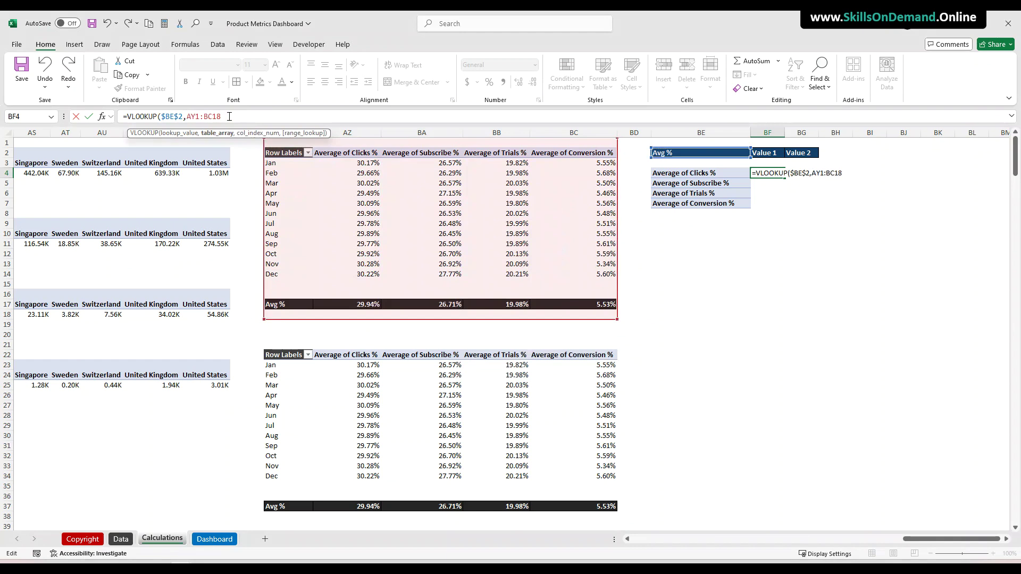
type(",2,0")
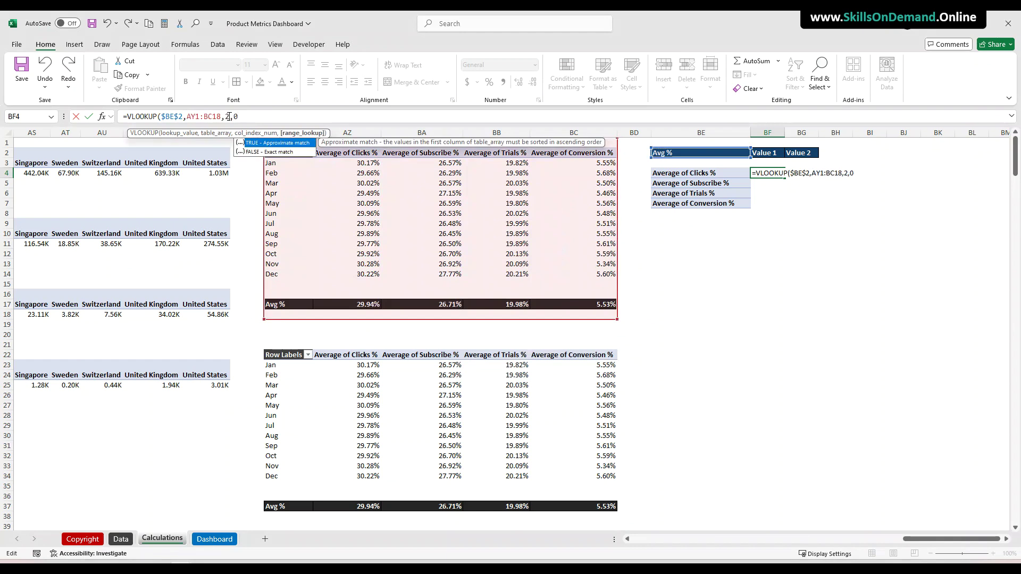
type(")")
left_click_drag(187, 117, 223, 116)
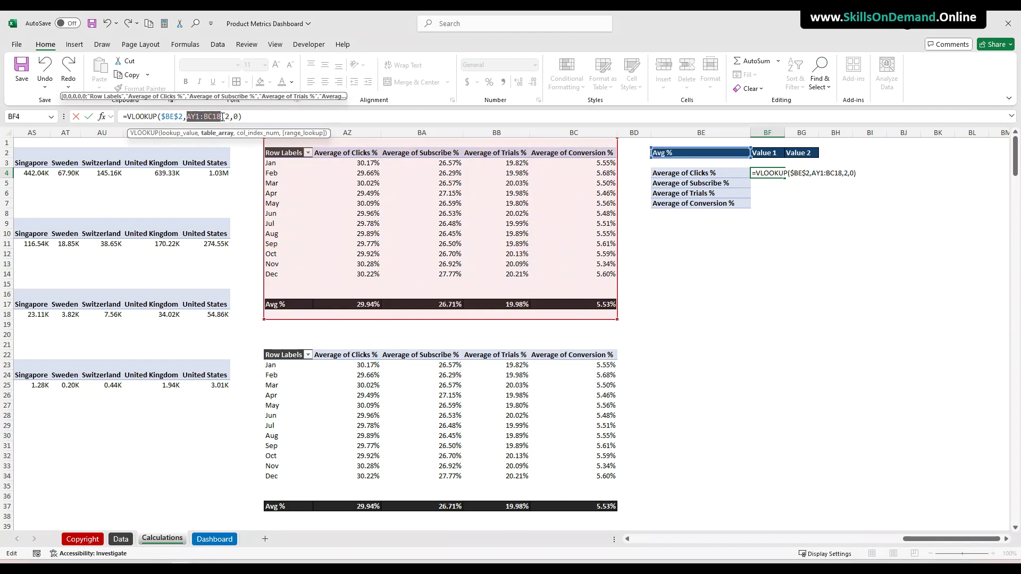
key("F4")
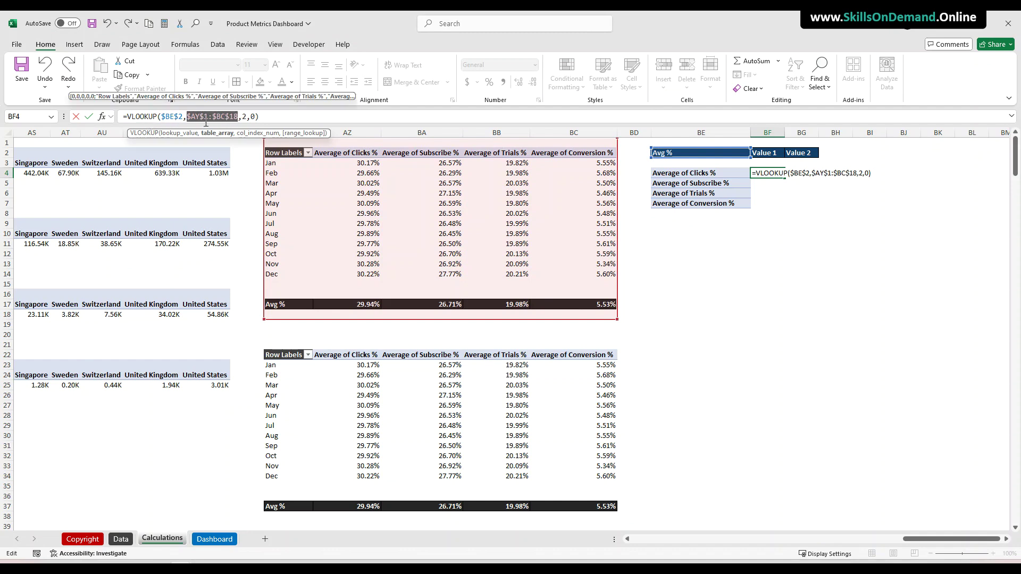
left_click(270, 115)
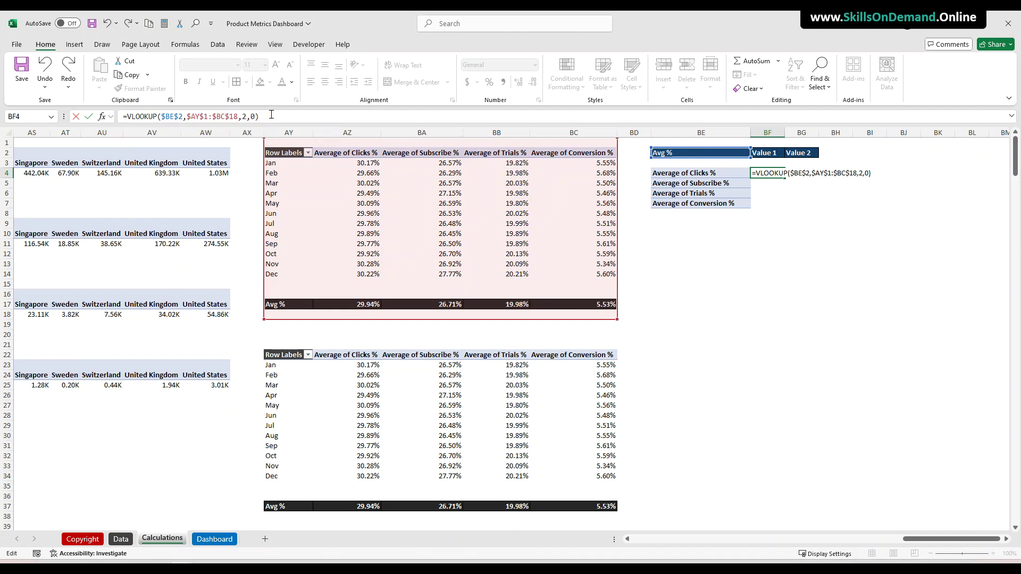
key("Return")
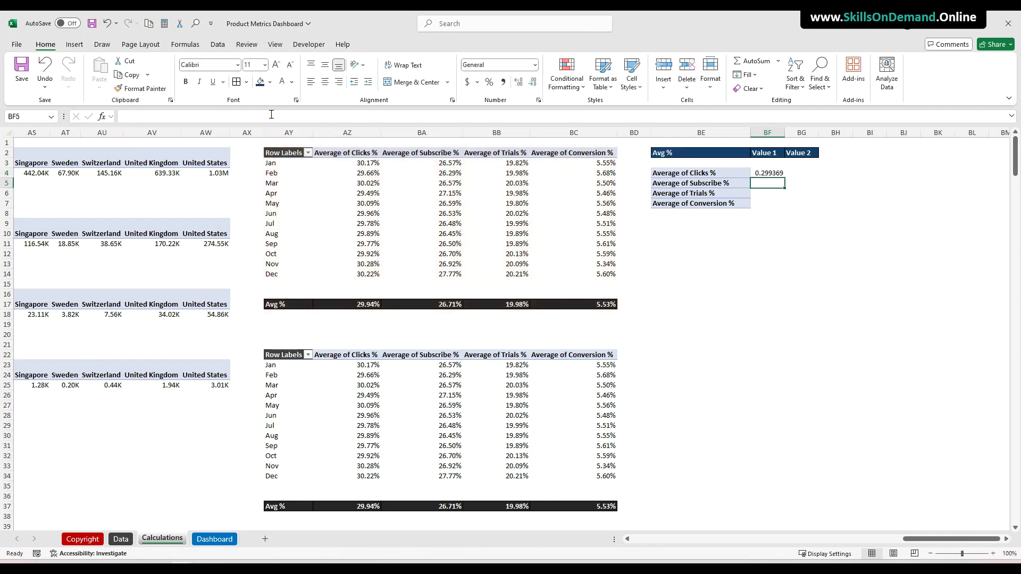
left_click(685, 407)
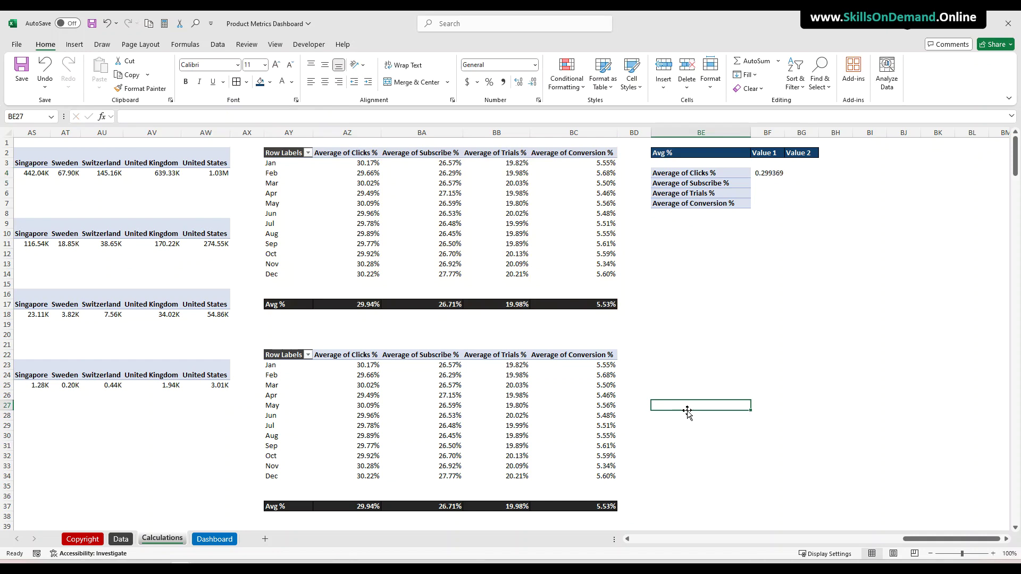
Copy the VLOOKUP formula text from BF4 into BF5 and set its column index to 3 for Average of Subscribe %
left_click(768, 173)
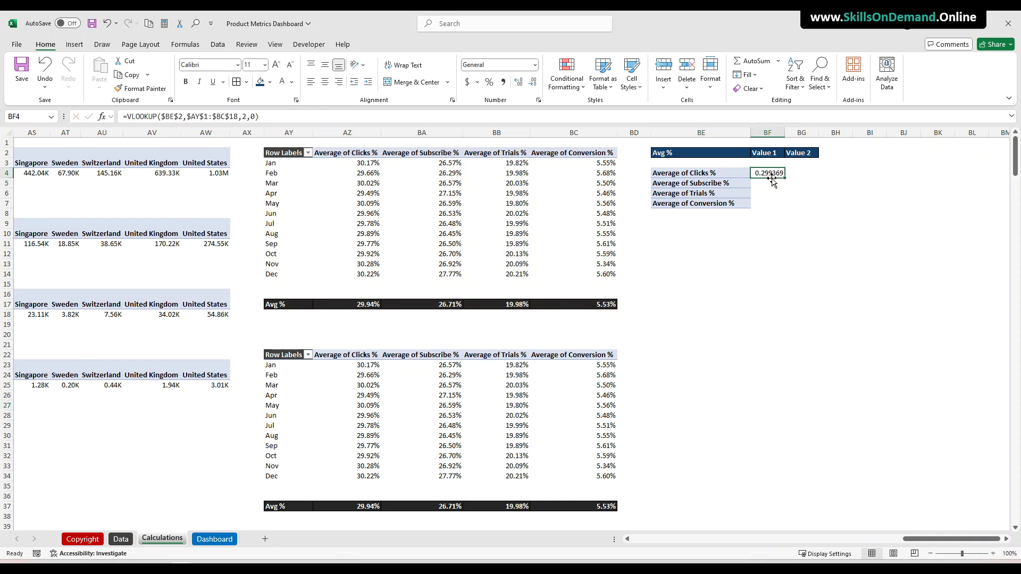
left_click(276, 117)
key("ctrl+a")
key("ctrl+c")
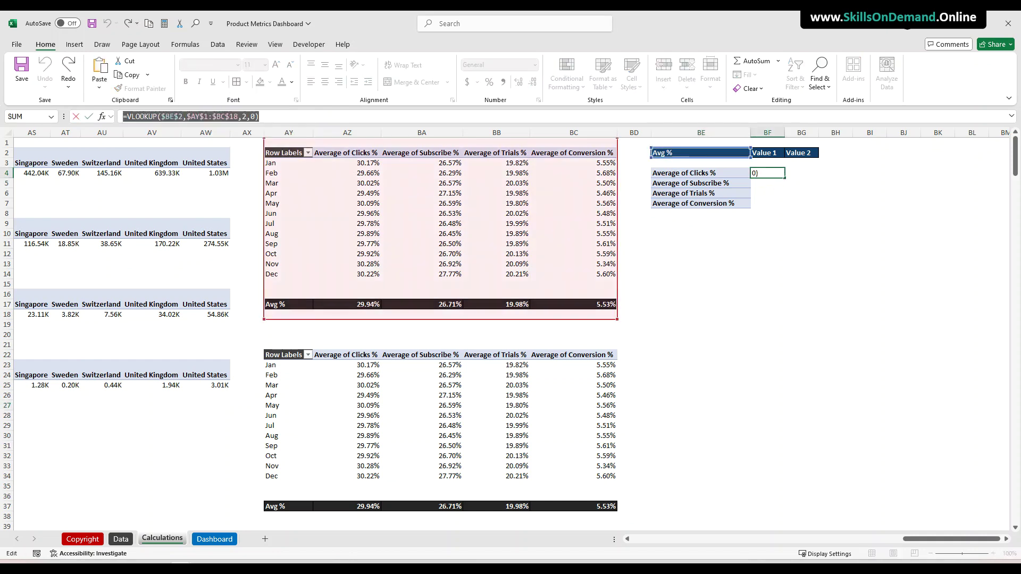
key("Return")
left_click(146, 120)
key("ctrl+v")
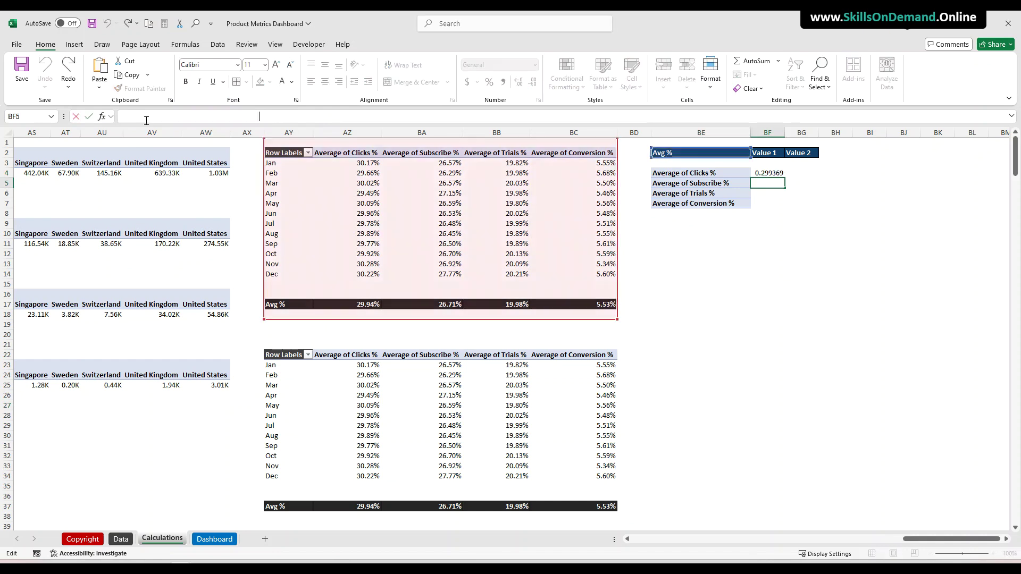
left_click(245, 116)
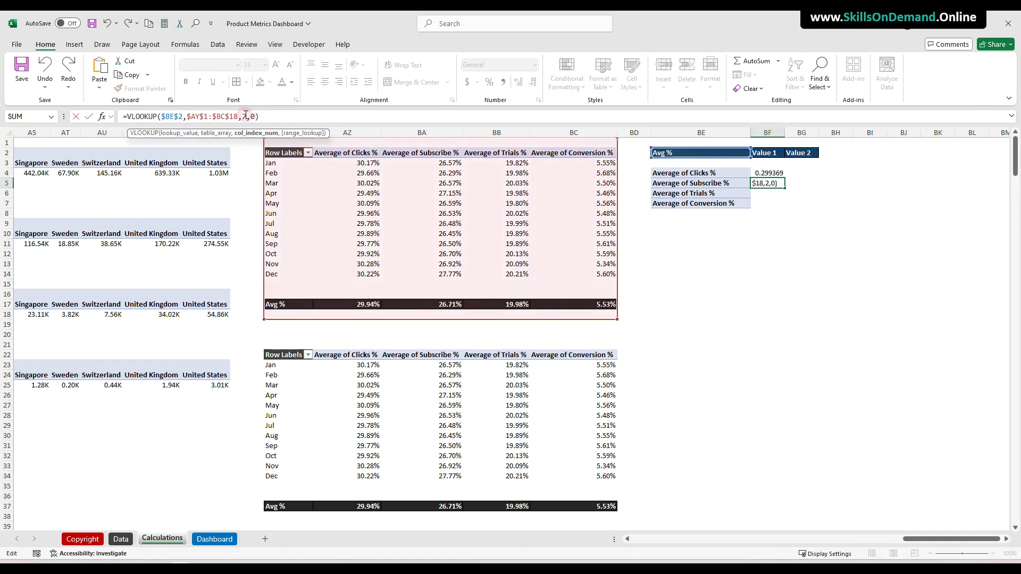
key("BackSpace")
type("3")
key("Return")
Paste the copied VLOOKUP formula into BF6 and set its column index to 4 for Average of Trials %
left_click(441, 118)
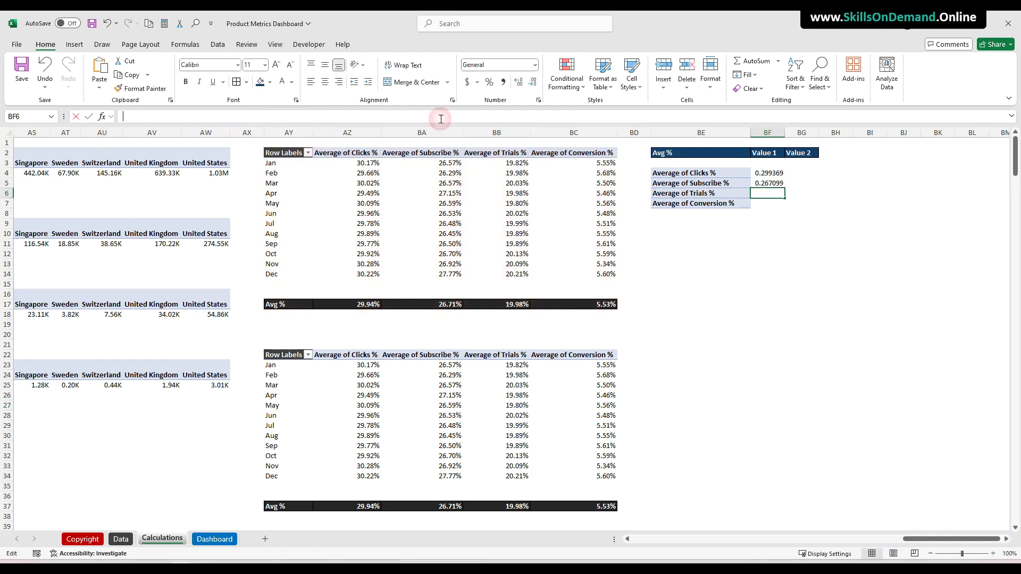
key("ctrl+v")
left_click(248, 117)
key("BackSpace")
type("4")
key("Return")
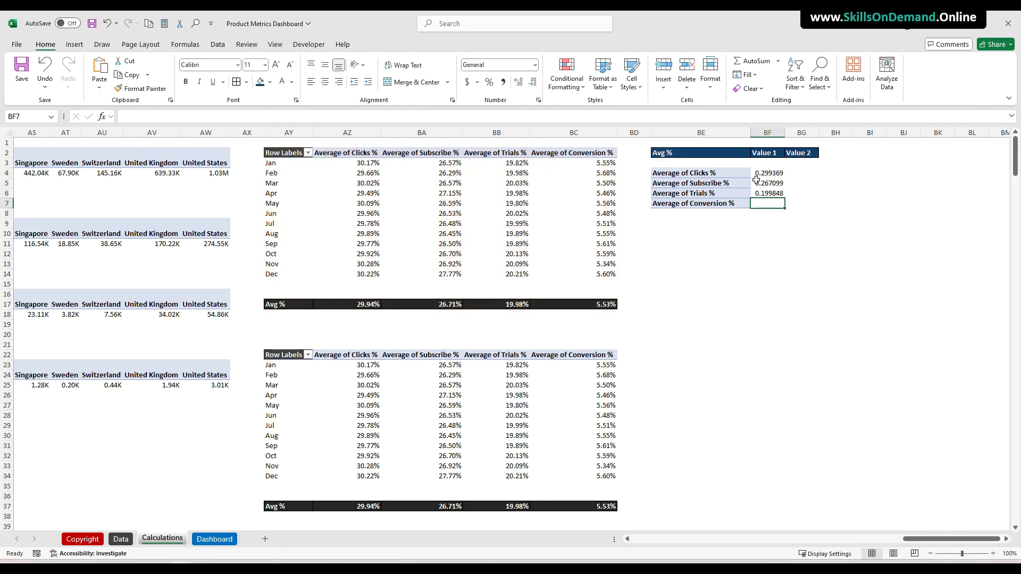
Paste the copied VLOOKUP formula into BF7 and set its column index to 5 for Average of Conversion %
left_click(255, 117)
key("ctrl+v")
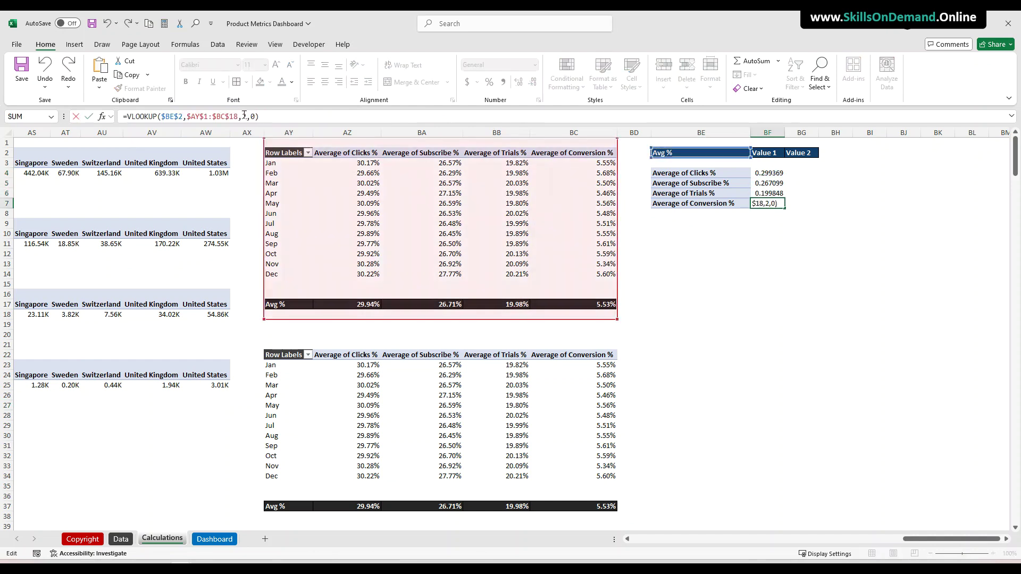
left_click(248, 116)
key("BackSpace")
type("5")
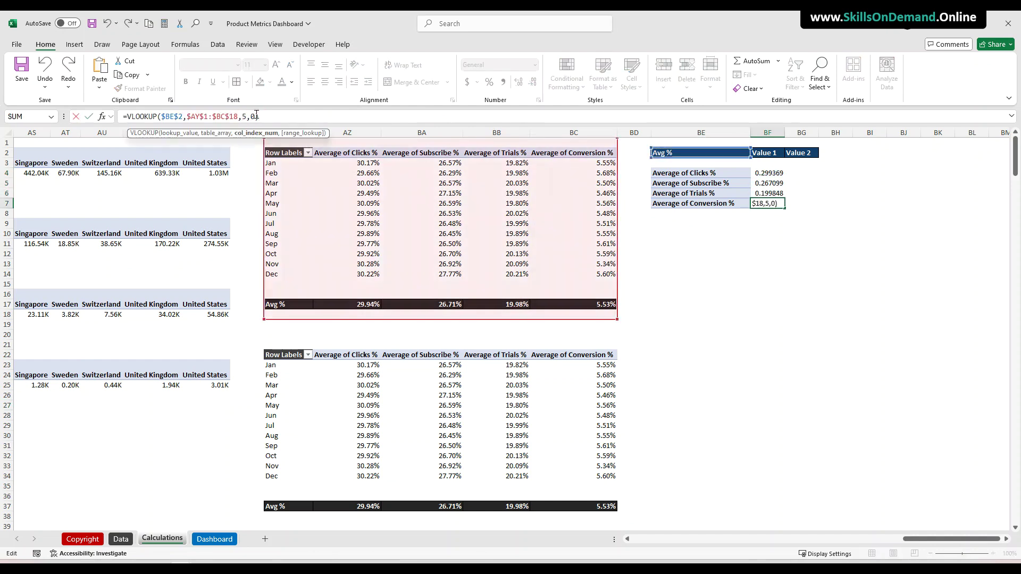
key("Return")
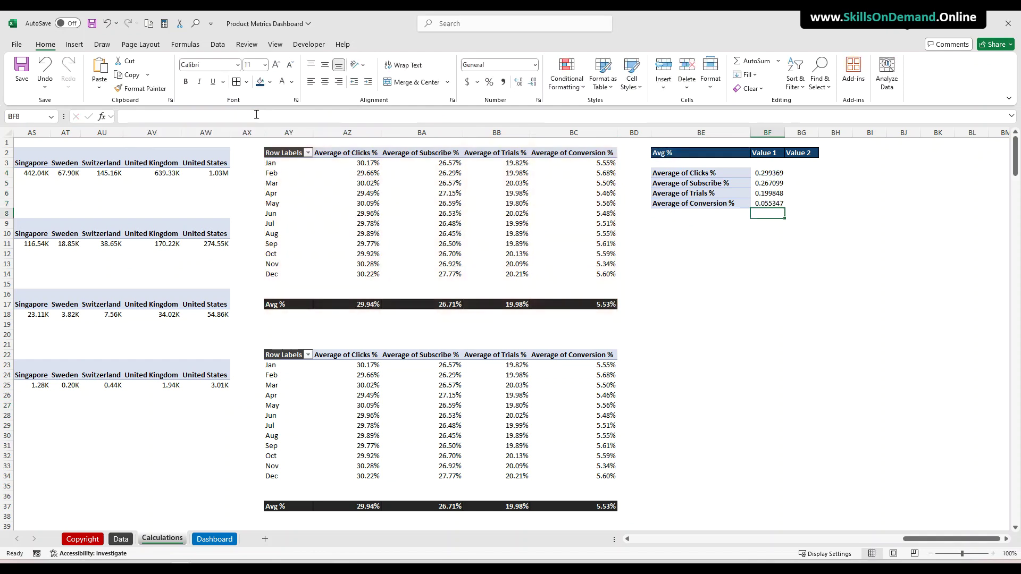
Copy the percentage format from a PivotTable value onto BF4:BF7 and make those cells bold
left_click(513, 194)
left_click(141, 88)
left_click_drag(767, 173, 769, 203)
left_click(767, 234)
key("ctrl+b")
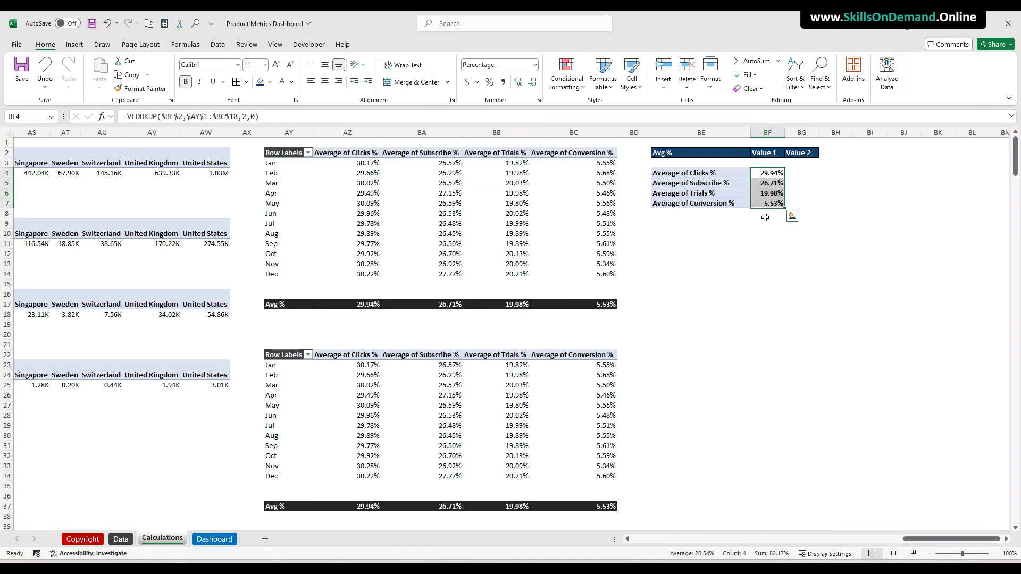
left_click(767, 234)
Enter the formula =$BF$4/$AZ$37 in BG4 to divide the clicks average by the second table's Avg % value
left_click(803, 174)
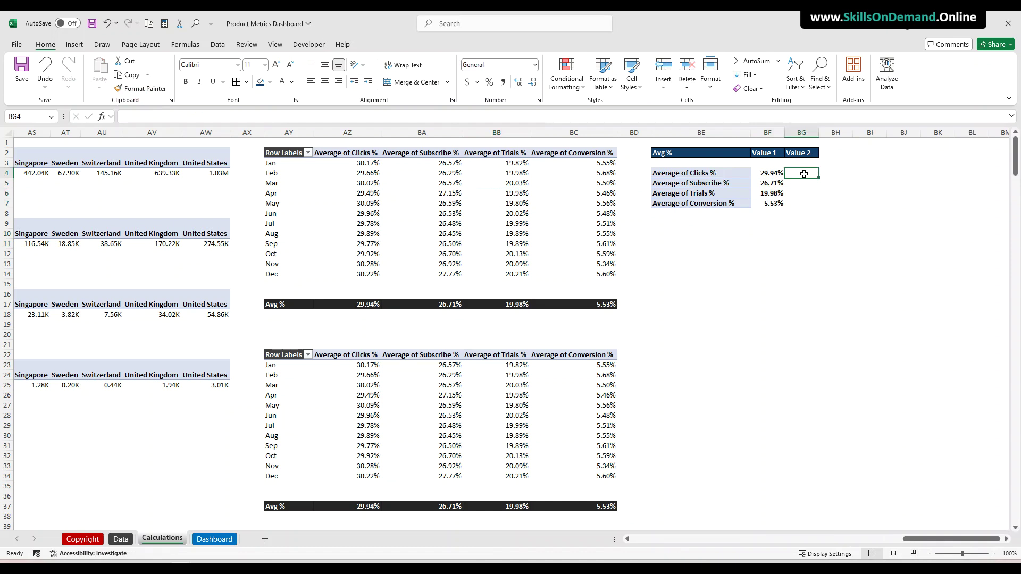
type("=")
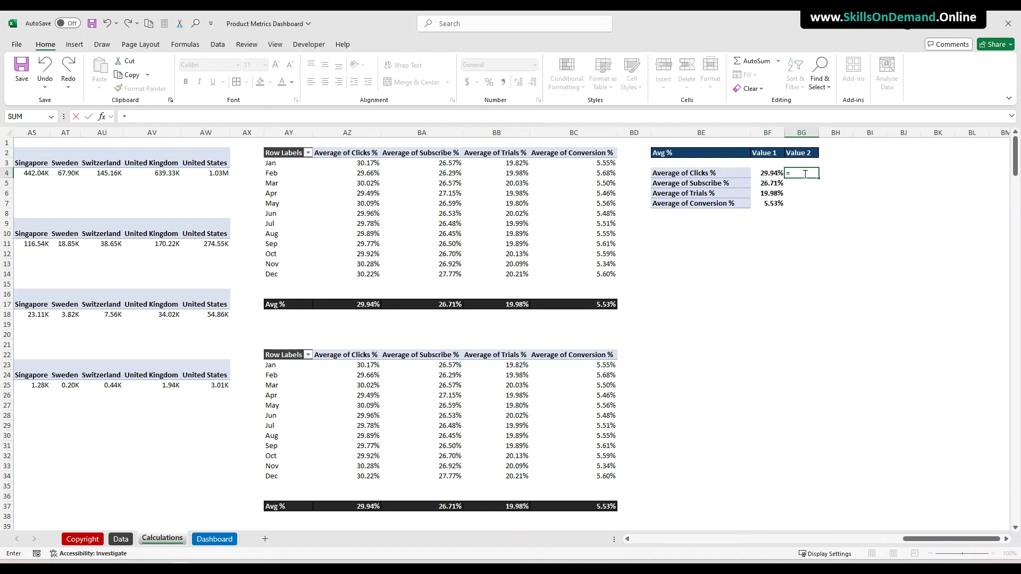
left_click(772, 171)
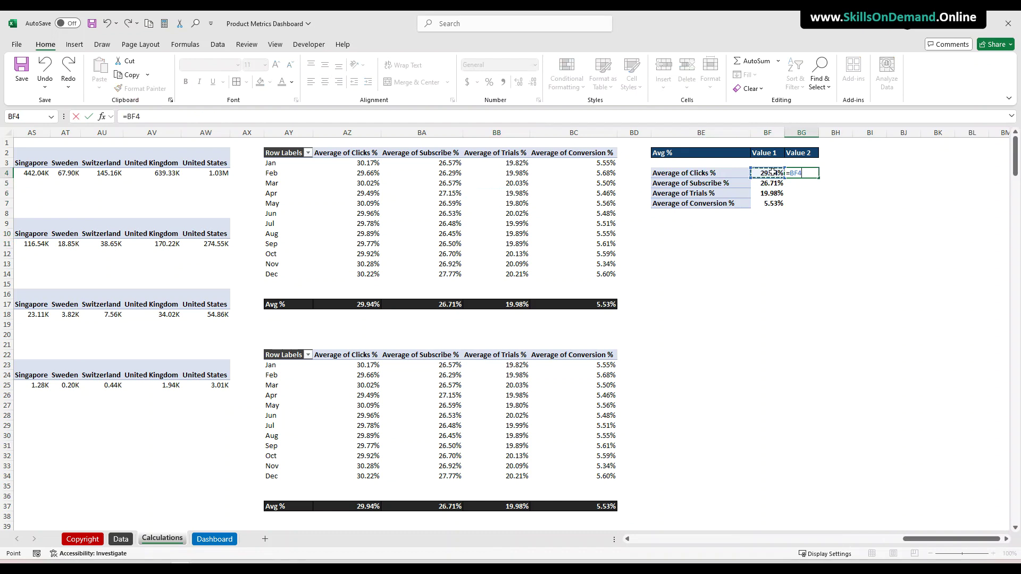
key("F4")
left_click(214, 117)
type("/")
left_click(375, 507)
key("F4")
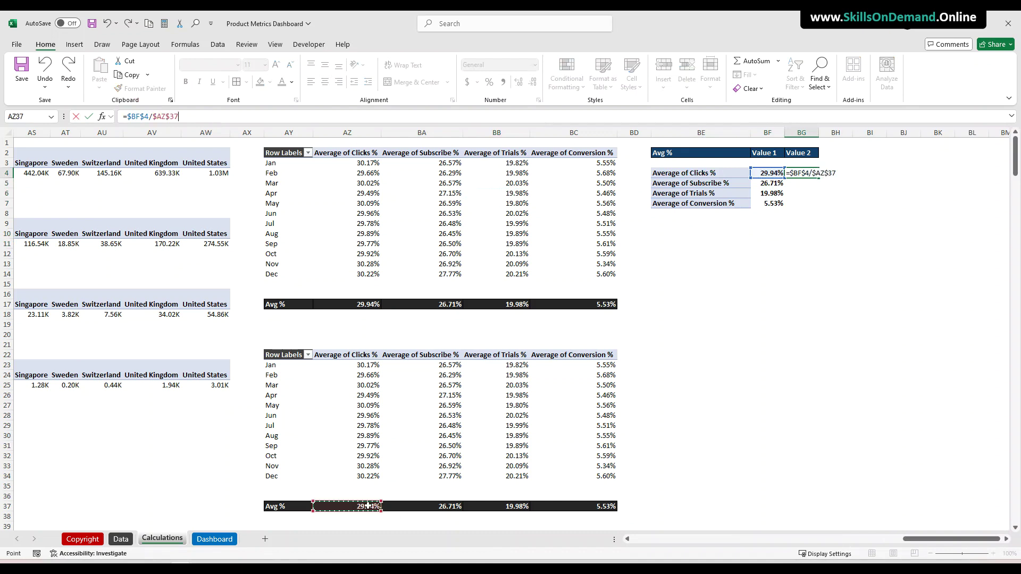
key("Return")
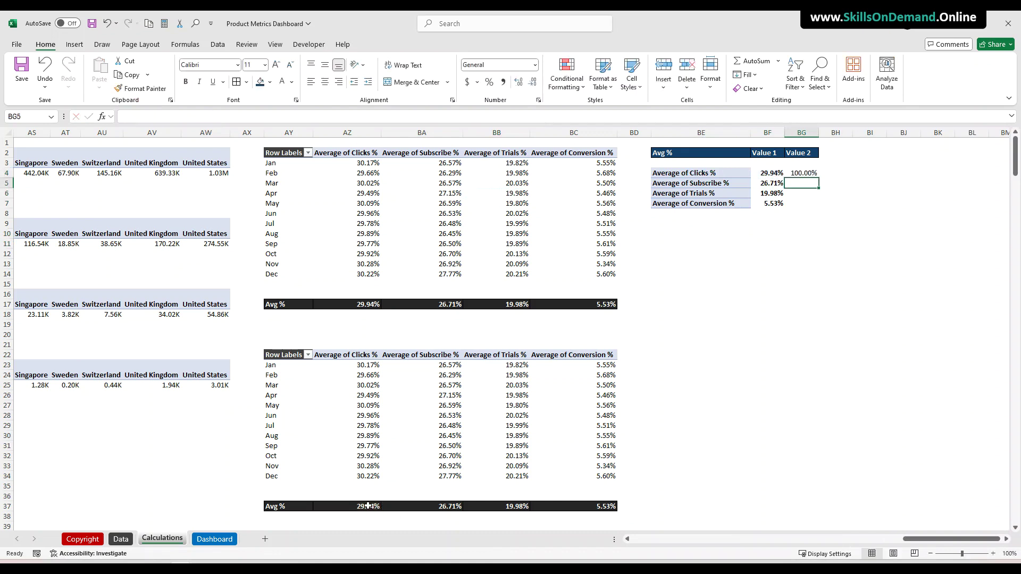
Enter a formula in BG5 dividing the subscribe average BF5 by BA37, with both references absolute
type("=")
left_click(768, 186)
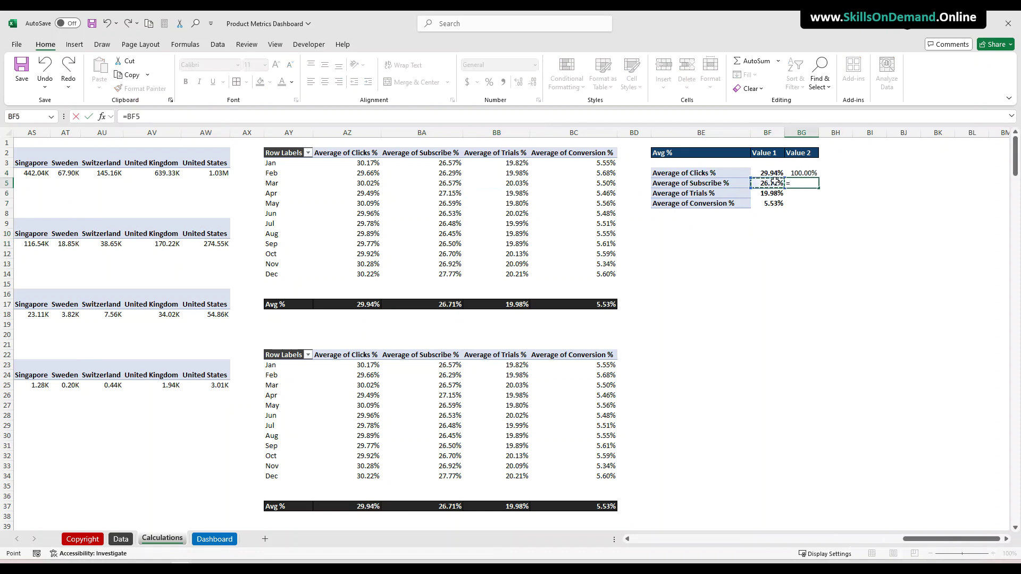
key("F4")
type("/")
left_click(449, 505)
key("F4")
key("Return")
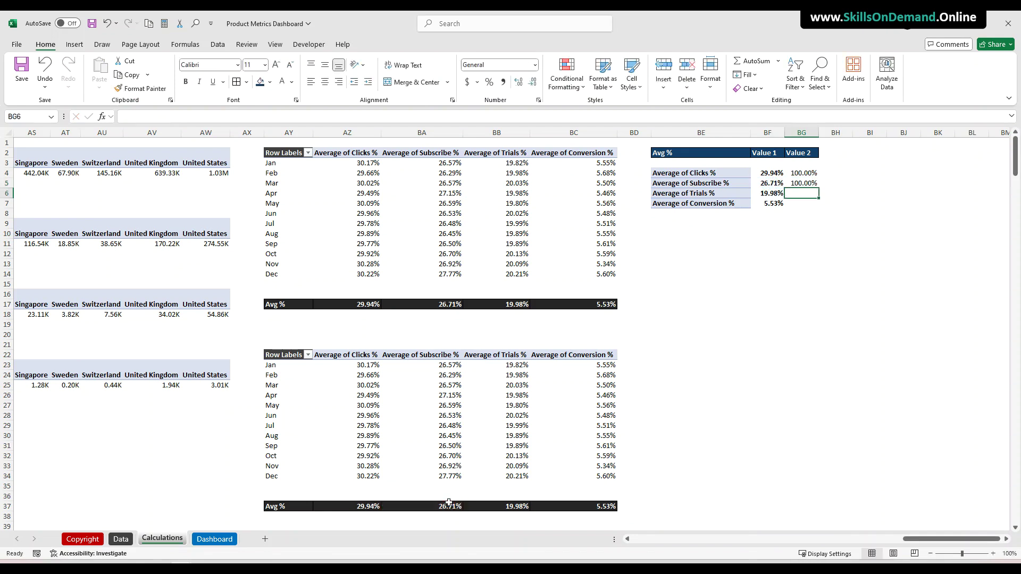
Enter a formula in BG6 dividing the trials average $BF$6 by BB37, and make the BB37 reference absolute
type("=")
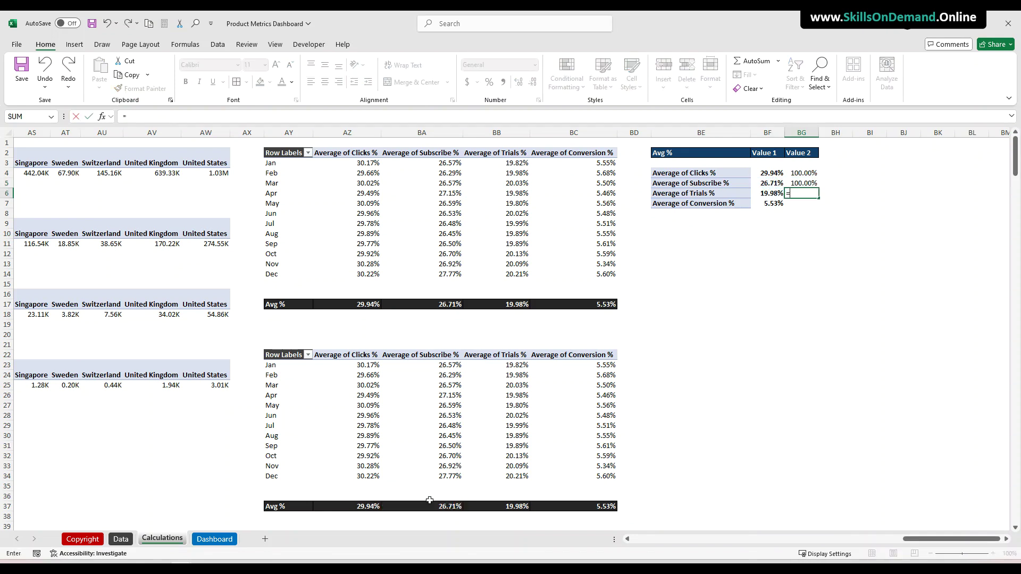
left_click(773, 196)
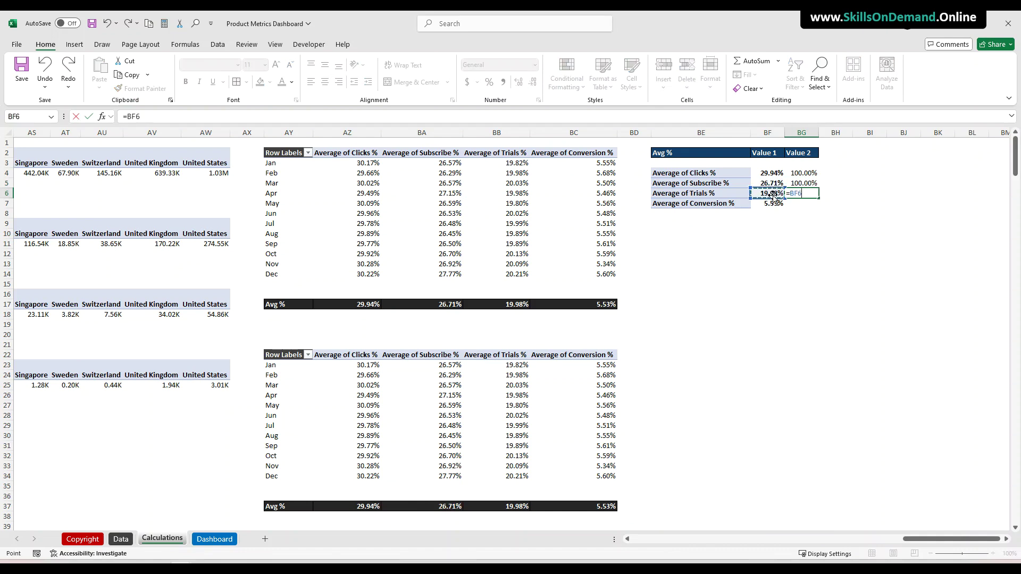
key("F4")
left_click(203, 121)
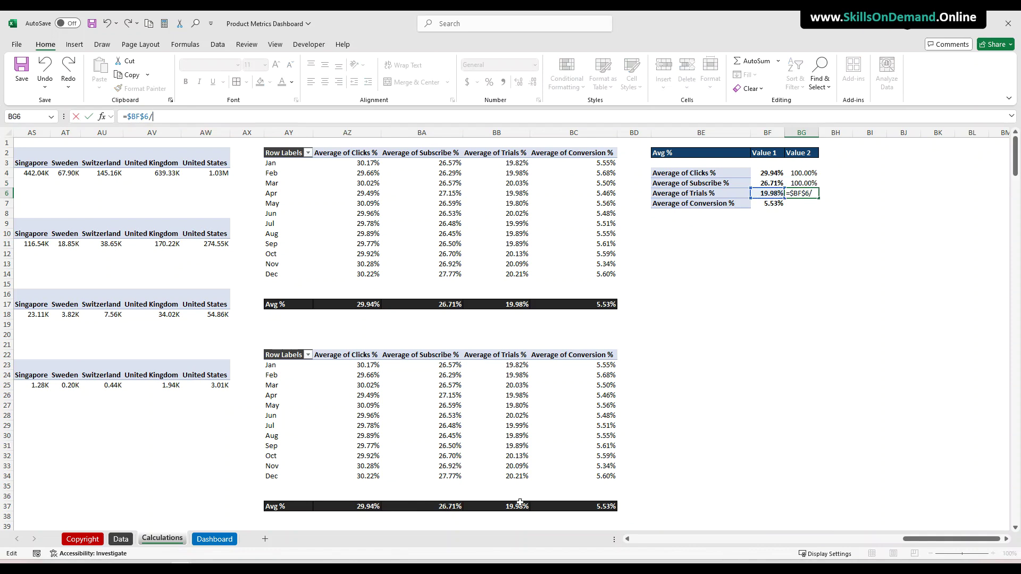
left_click(518, 505)
key("Return")
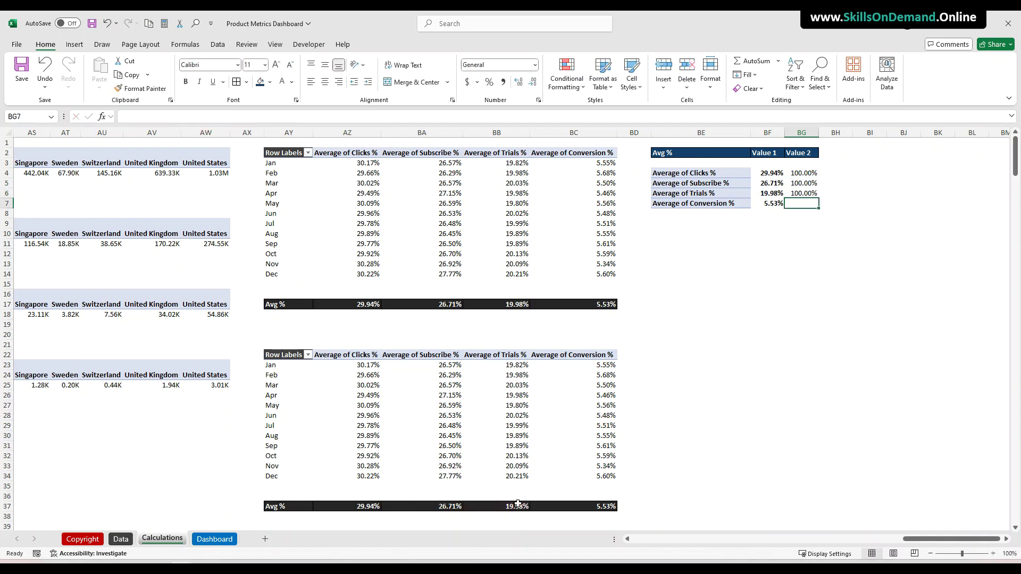
left_click(810, 193)
left_click_drag(171, 115, 153, 116)
key("F4")
key("Return")
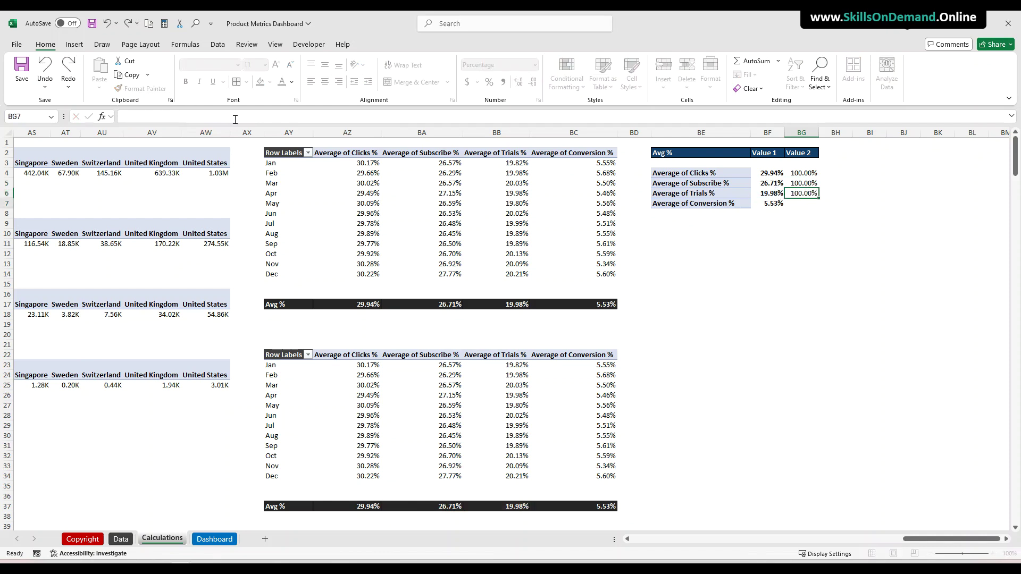
Enter the formula =$BF$7/BC37 in BG7 for the conversion average
type("=")
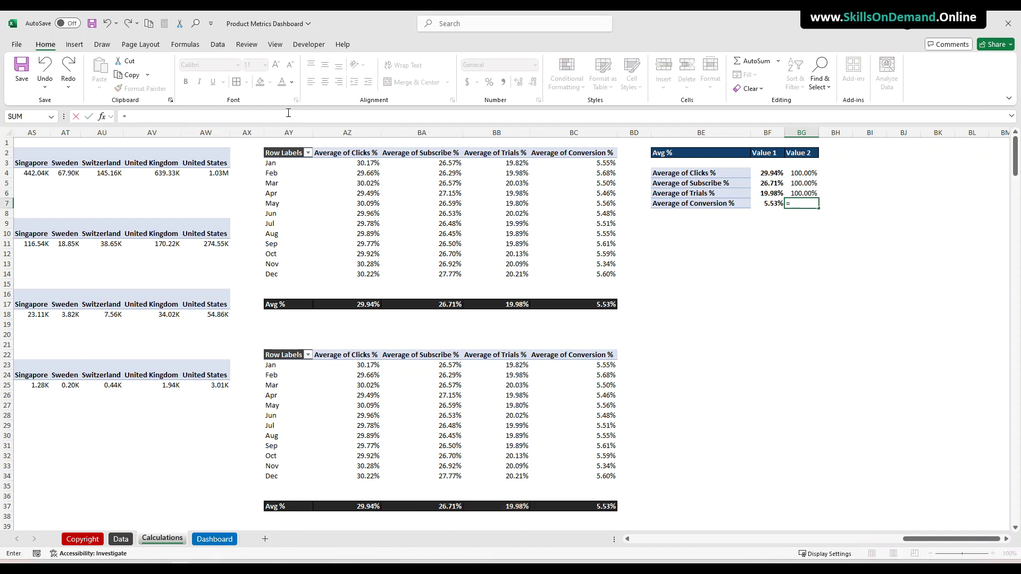
left_click(769, 204)
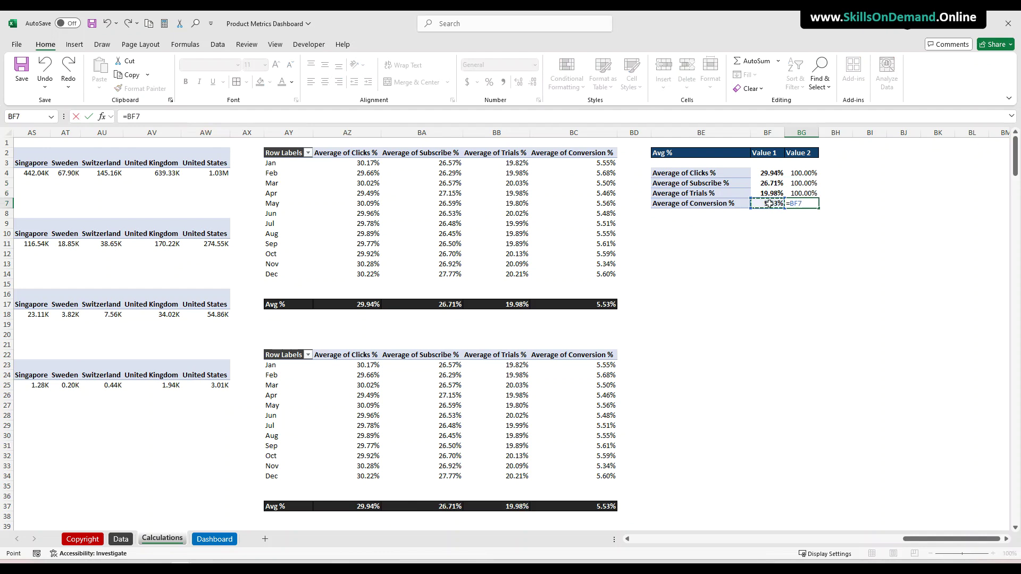
key("F4")
type("/")
left_click(593, 506)
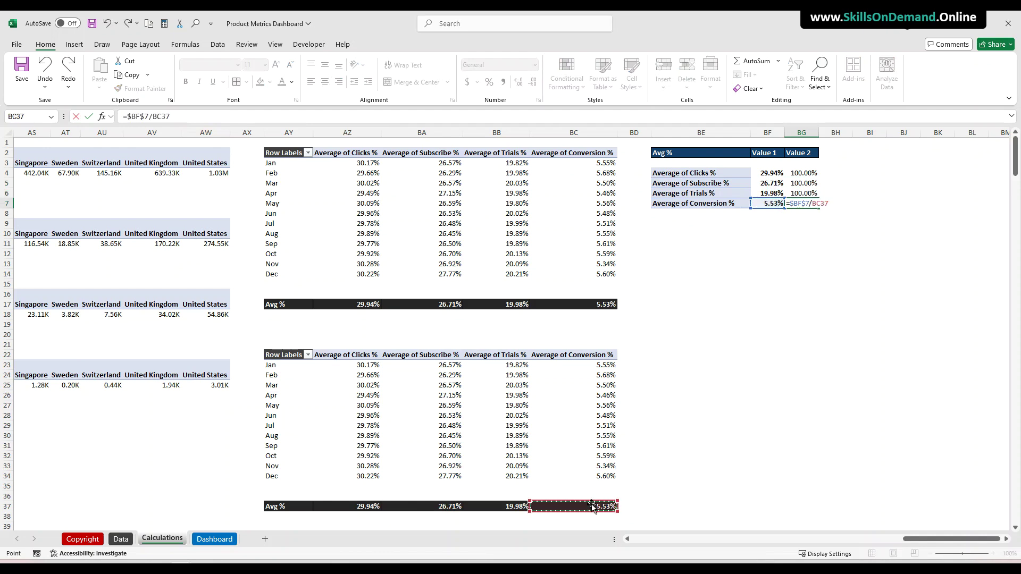
key("Return")
Make the Value 2 results in BG4:BG7 bold
left_click_drag(803, 172, 806, 201)
key("ctrl+b")
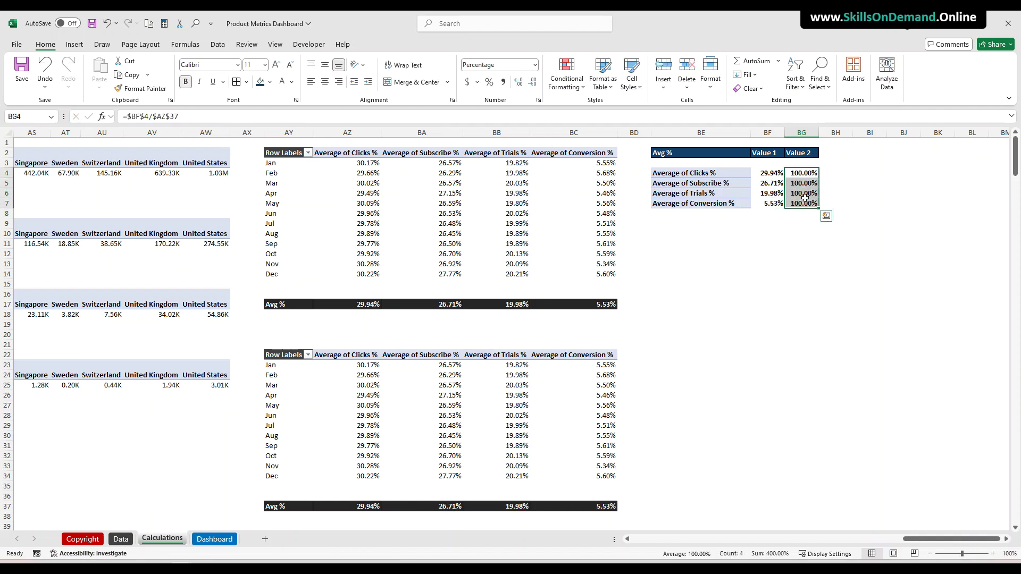
left_click(809, 247)
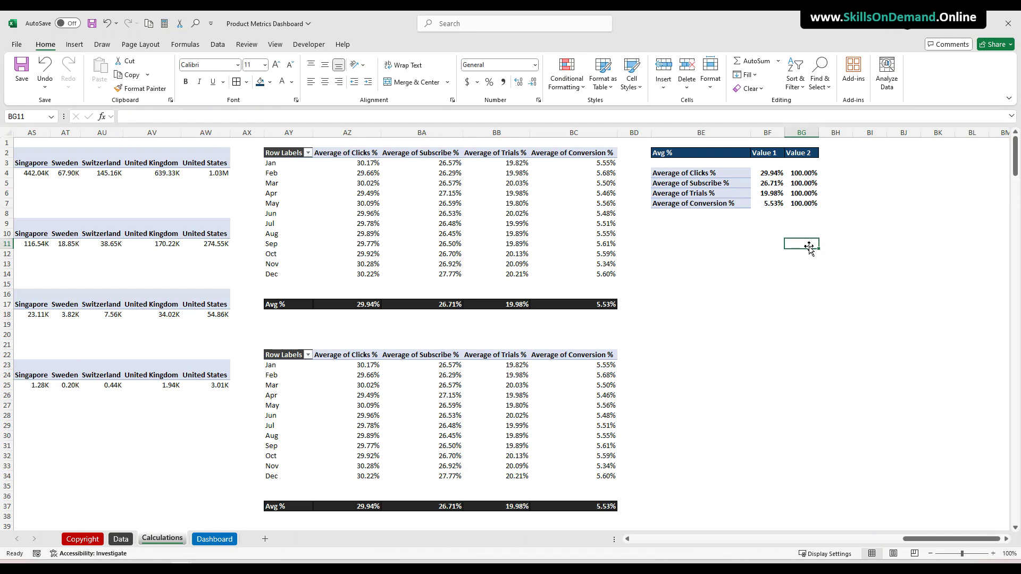
left_click(749, 337)
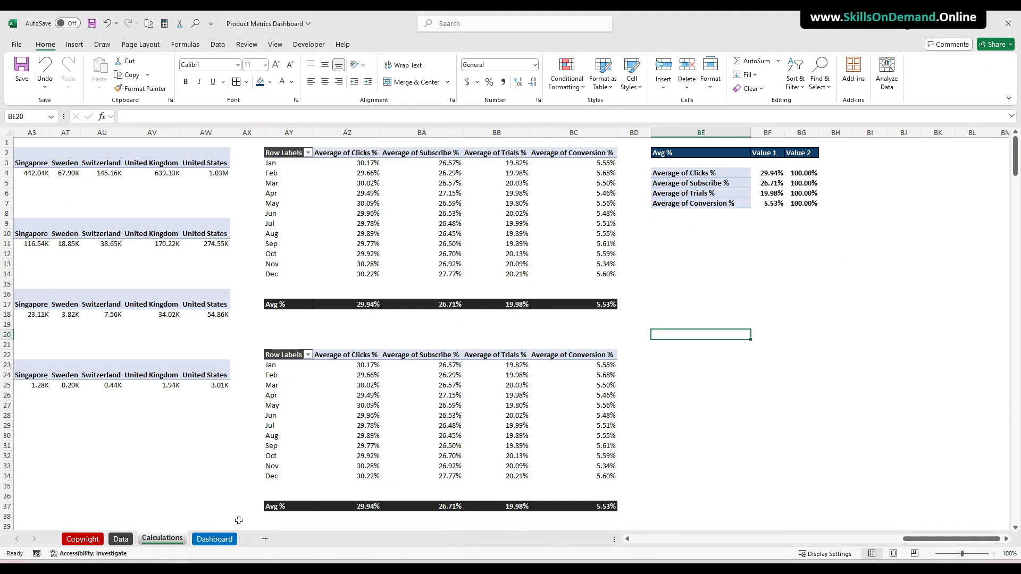
On the Dashboard sheet, draw a rounded rectangle about 9.72 cm high and 7.41 cm wide below the Sales - By Product Type panel
left_click(223, 540)
left_click(847, 466)
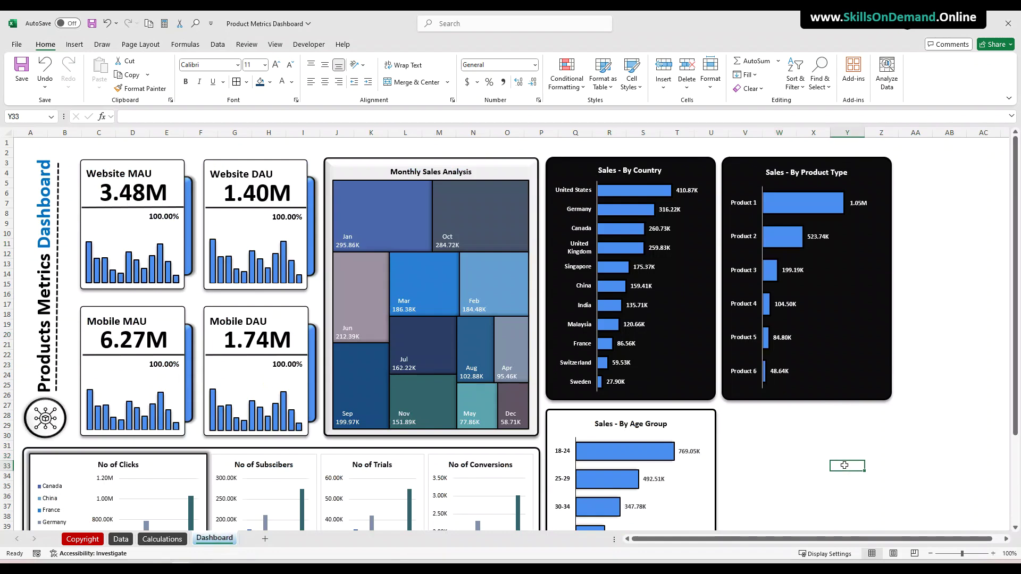
scroll(923, 437, "down", 4)
left_click(805, 425)
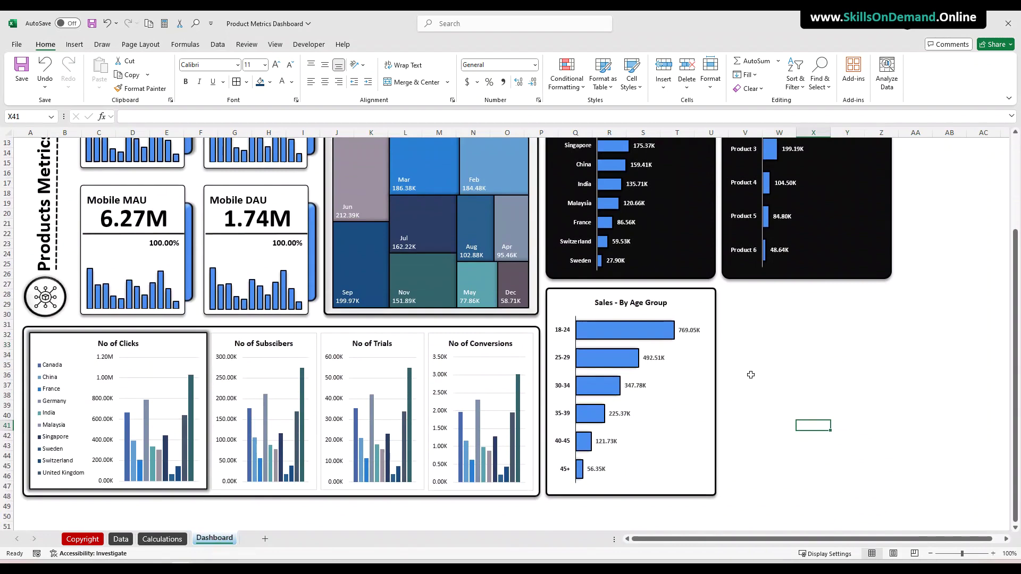
left_click(86, 46)
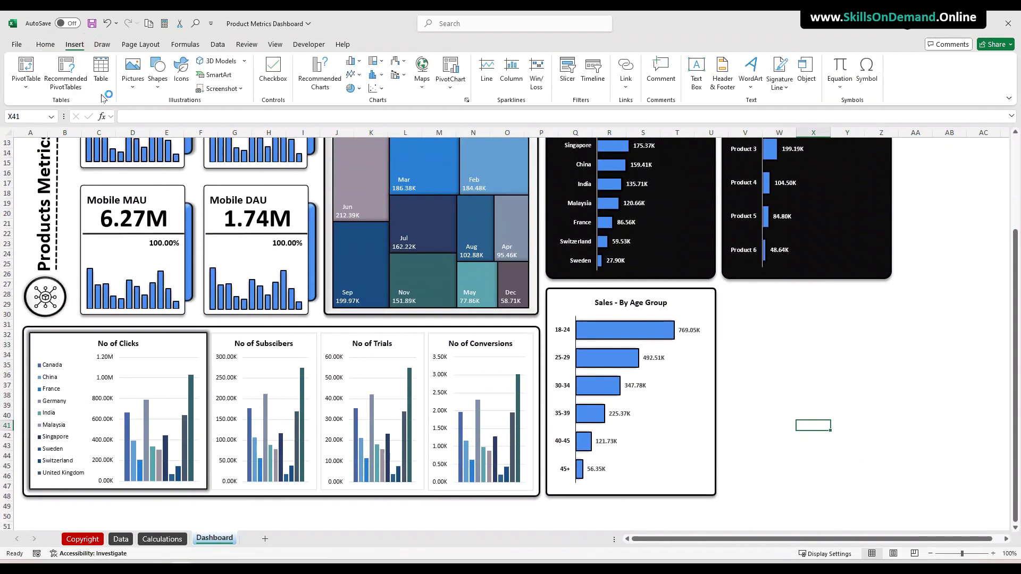
left_click(157, 88)
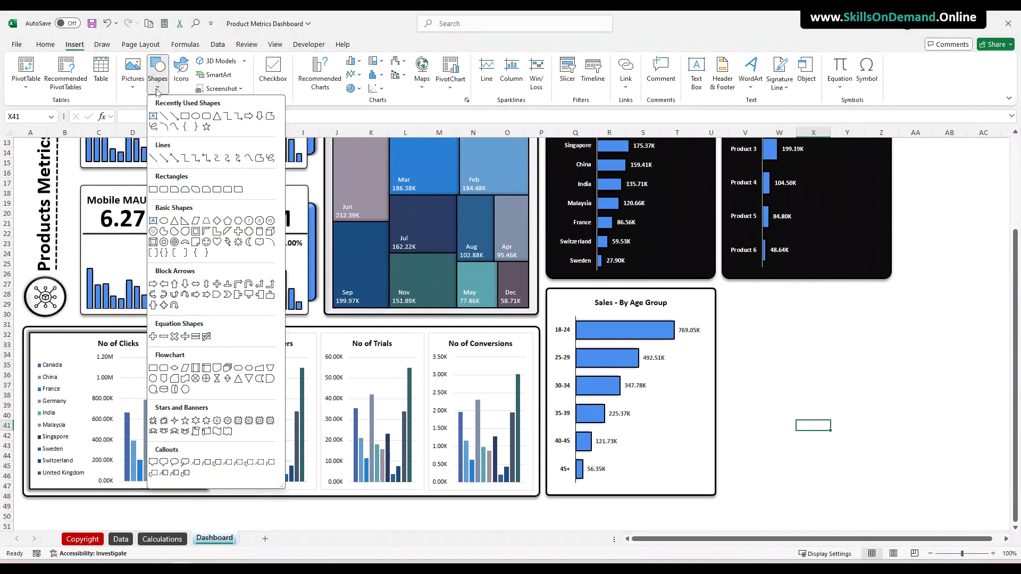
left_click(206, 115)
left_click_drag(739, 296, 886, 488)
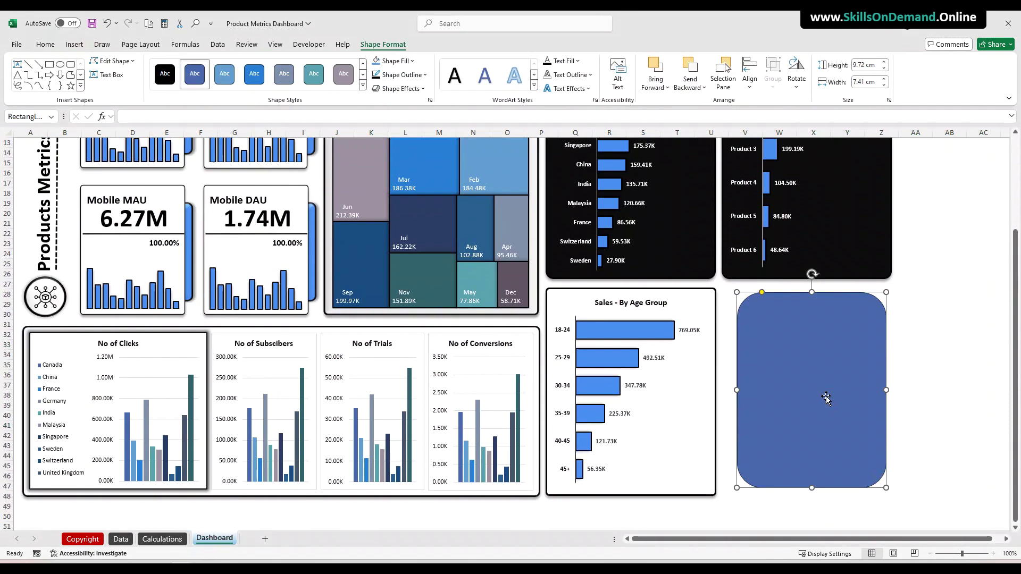
Set the new rounded rectangle's height to 10.05 cm and its width to 5.35 cm
right_click(817, 334)
left_click(858, 326)
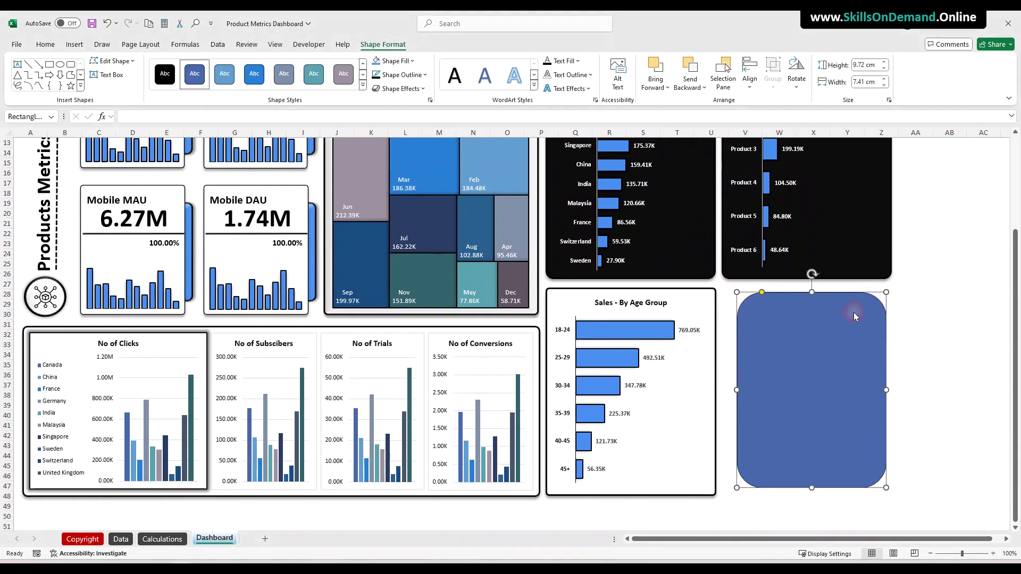
left_click(917, 226)
type("10.")
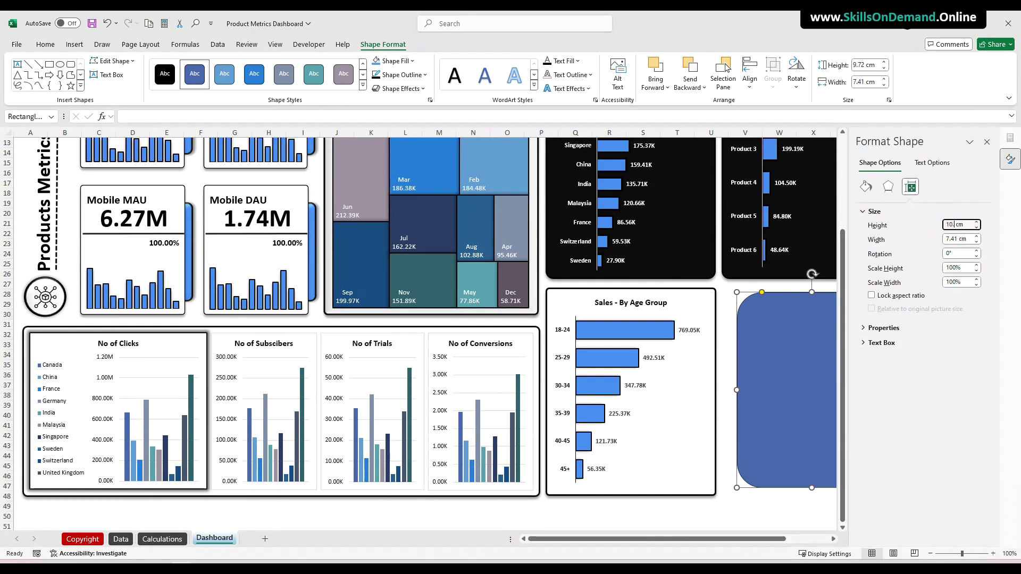
type("05")
key("Return")
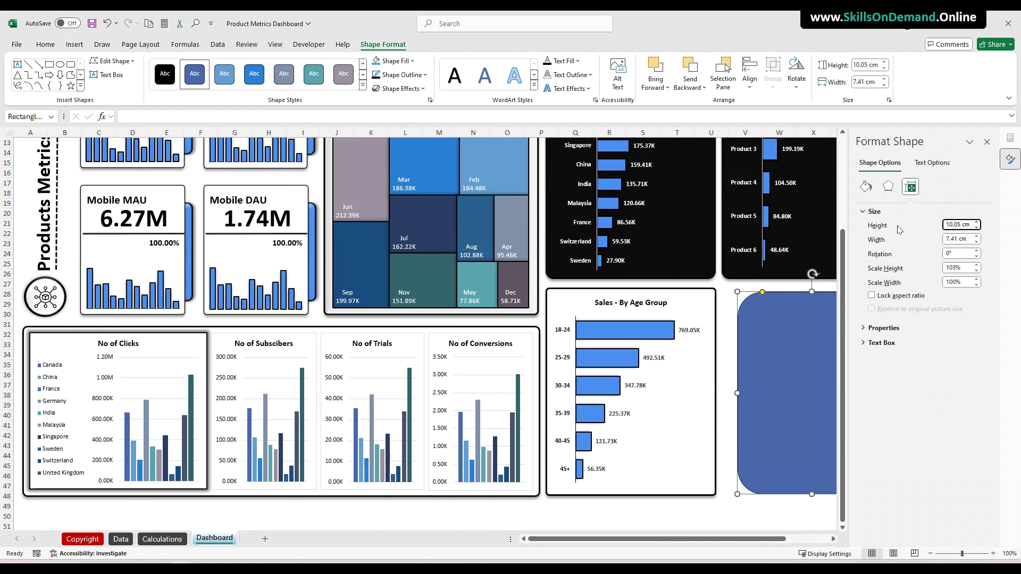
left_click(959, 238)
type("5.35cm")
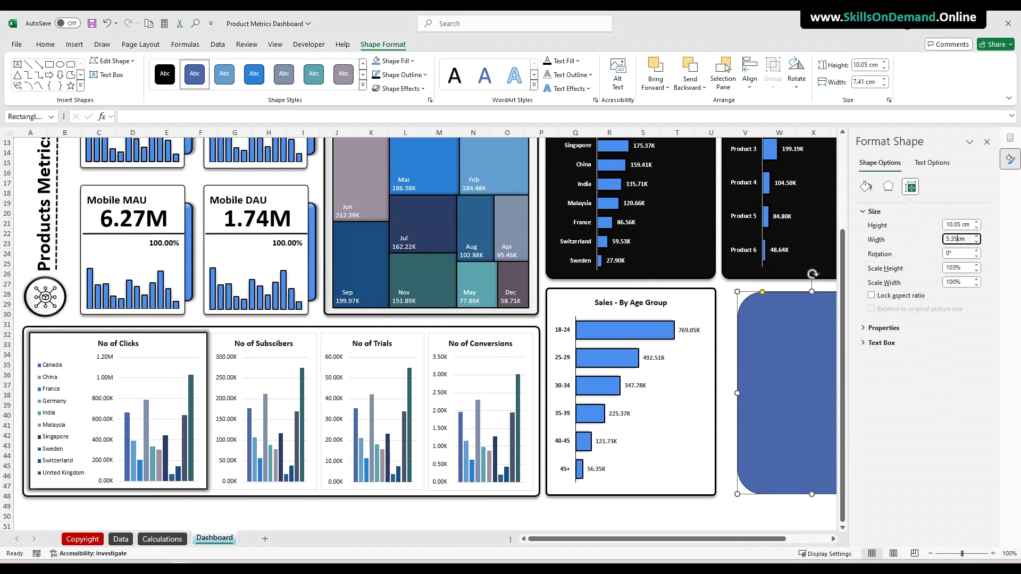
key("Return")
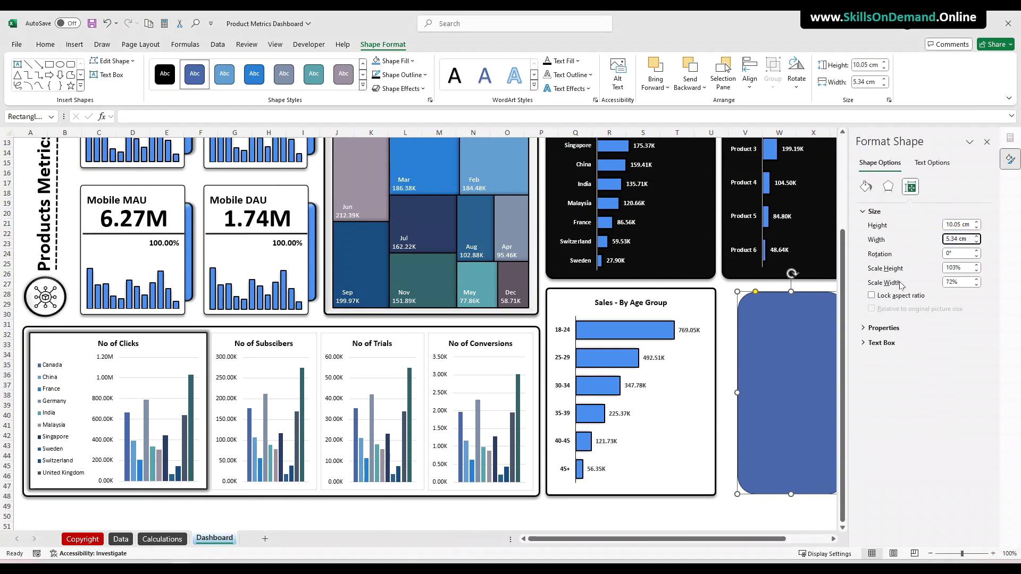
Fill the new rounded rectangle with the near-black theme colour to match the dark chart panels
scroll(833, 538, "right", 7)
left_click(714, 424)
left_click(698, 368)
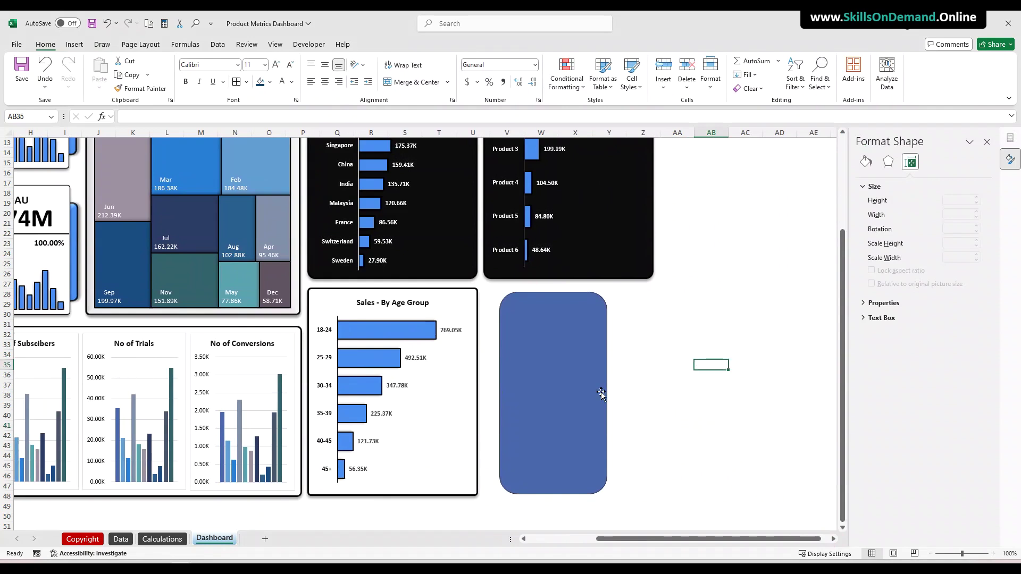
left_click(541, 375)
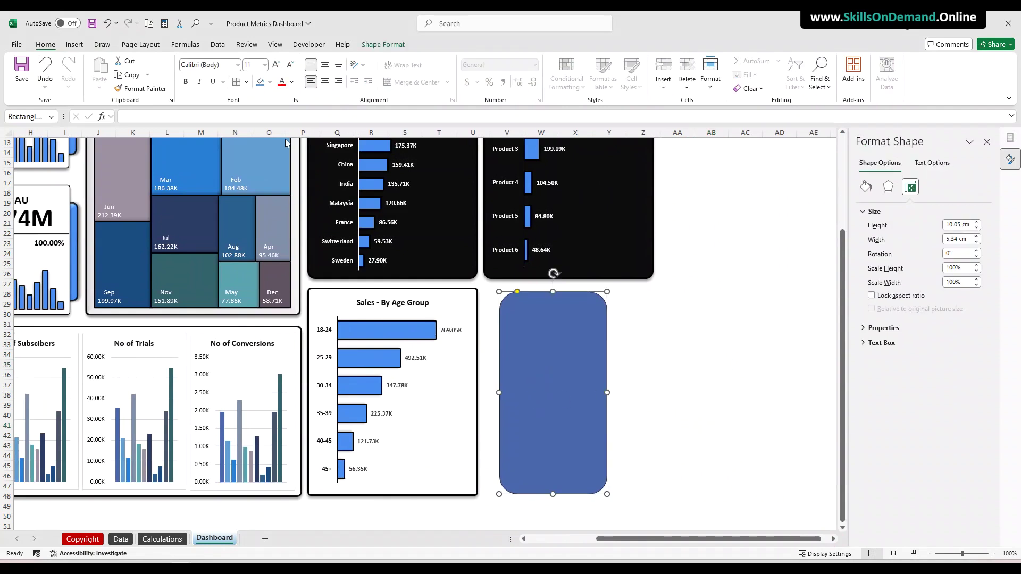
left_click(269, 82)
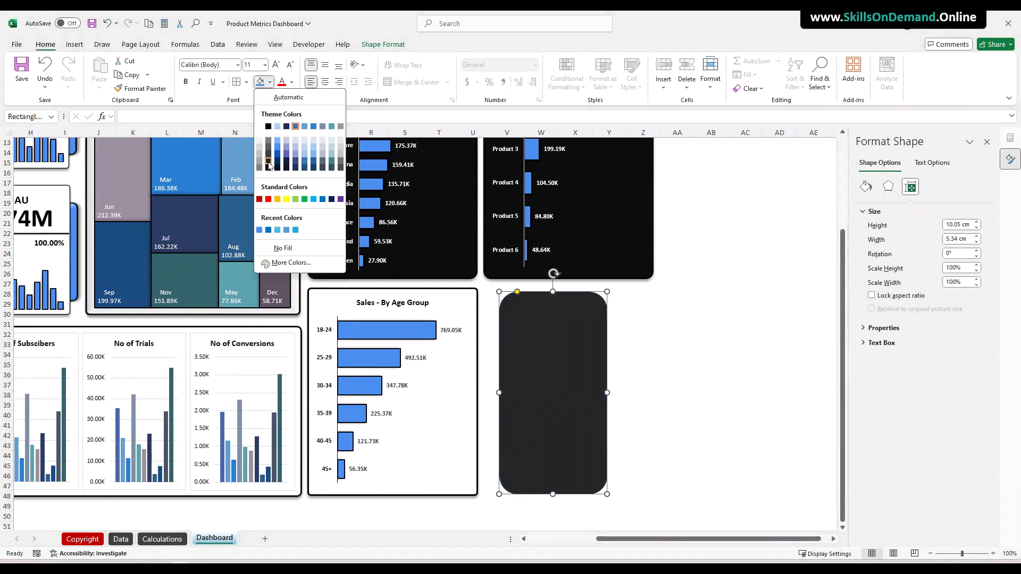
left_click(268, 168)
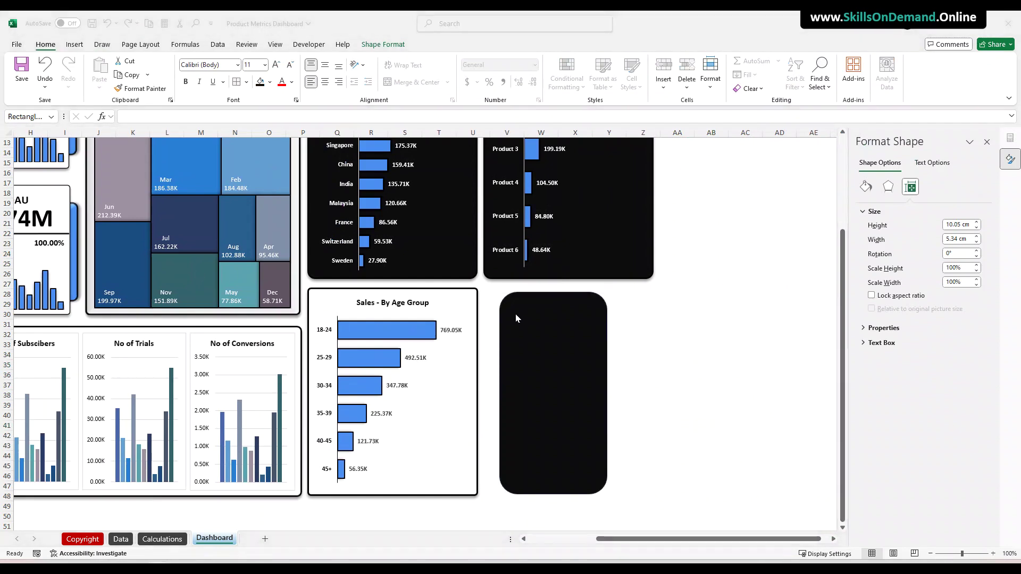
Reduce the corner rounding of the black rectangle so its corners are only slightly rounded
left_click(520, 319)
left_click_drag(517, 292, 506, 293)
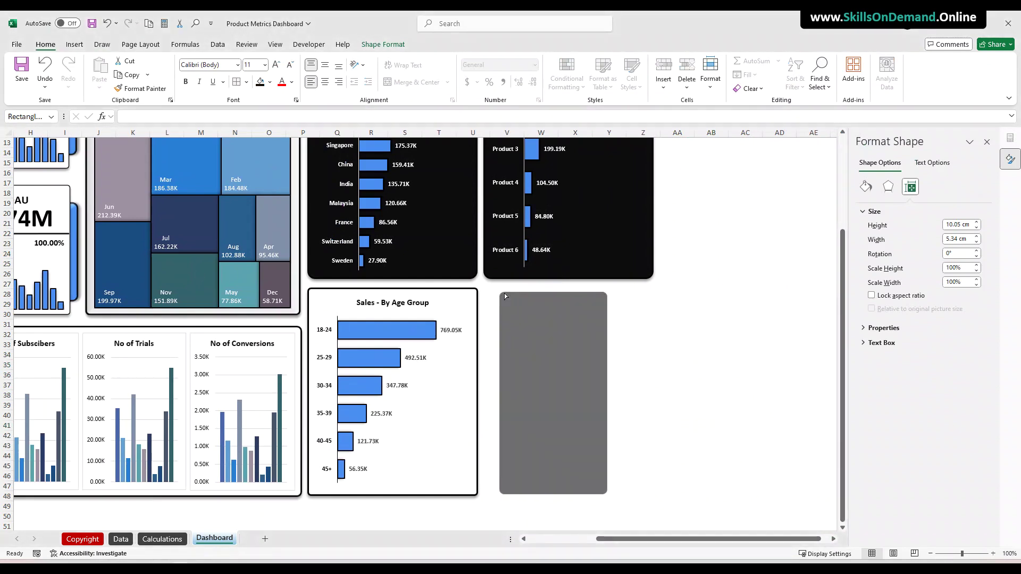
left_click_drag(504, 293, 504, 293)
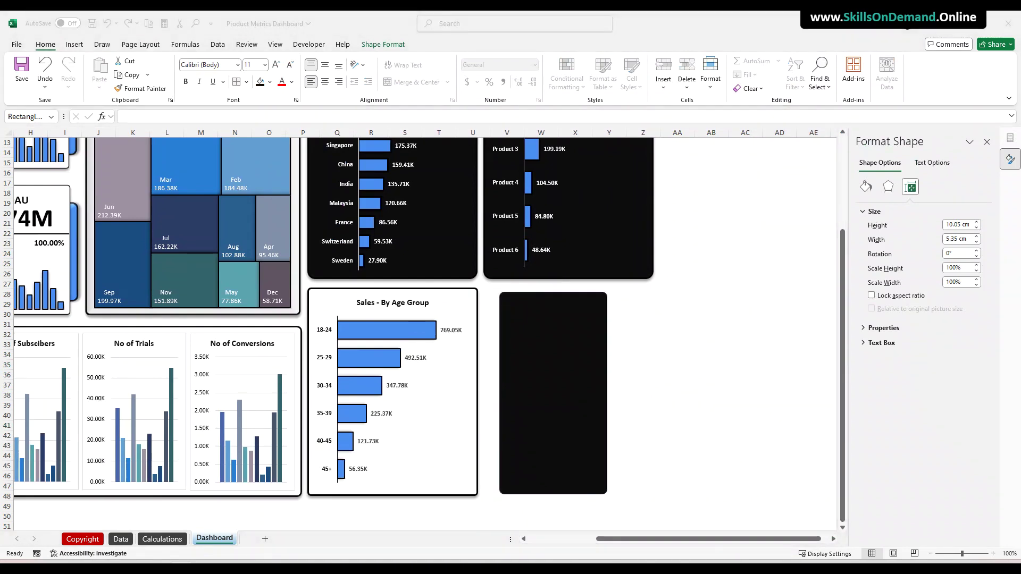
left_click(671, 373)
Add a drop shadow effect to the black rectangle beside the Sales - By Age Group chart
left_click(561, 367)
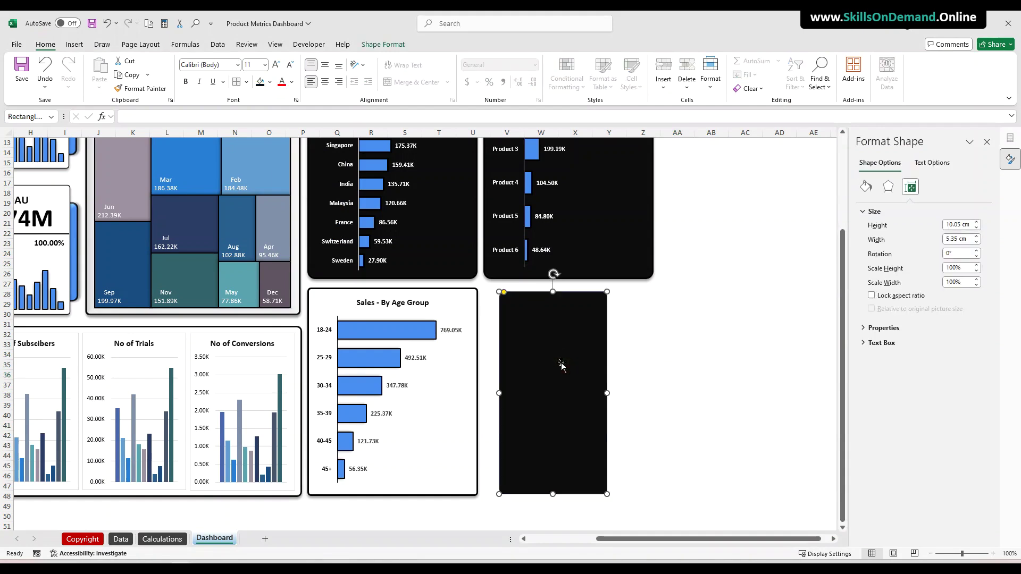
left_click(383, 45)
left_click(398, 88)
mouse_move(397, 106)
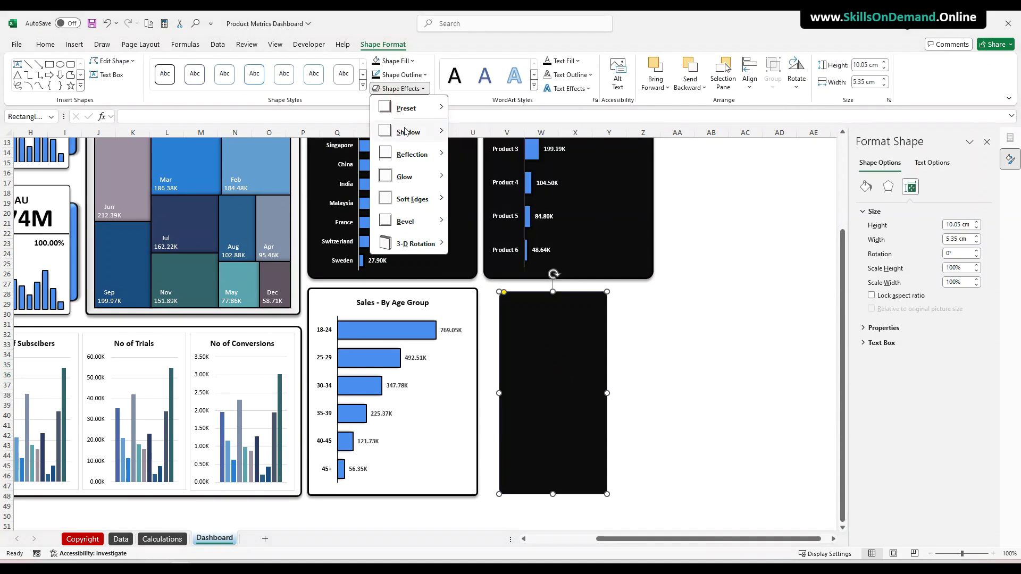
mouse_move(414, 154)
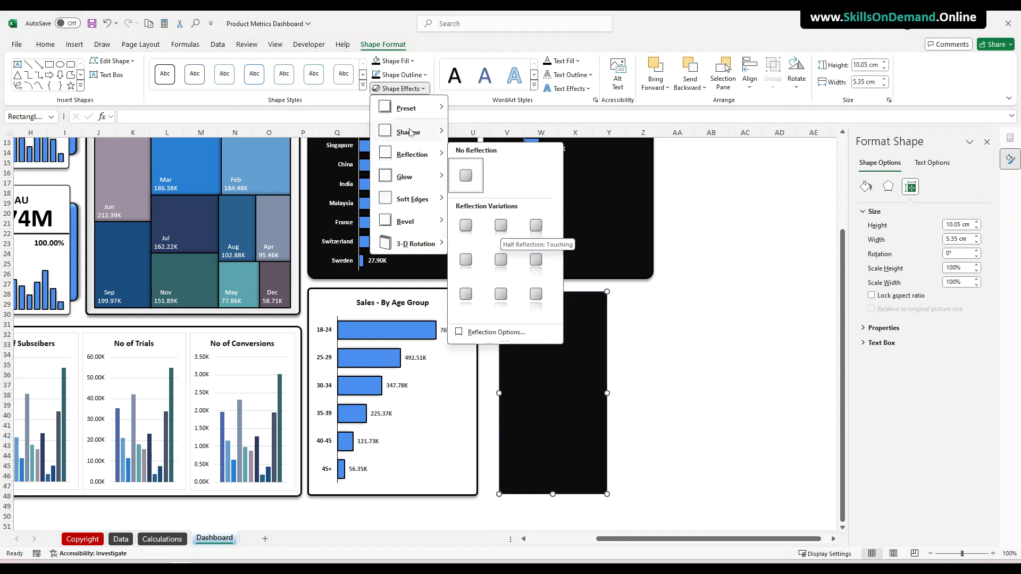
mouse_move(409, 133)
left_click(493, 199)
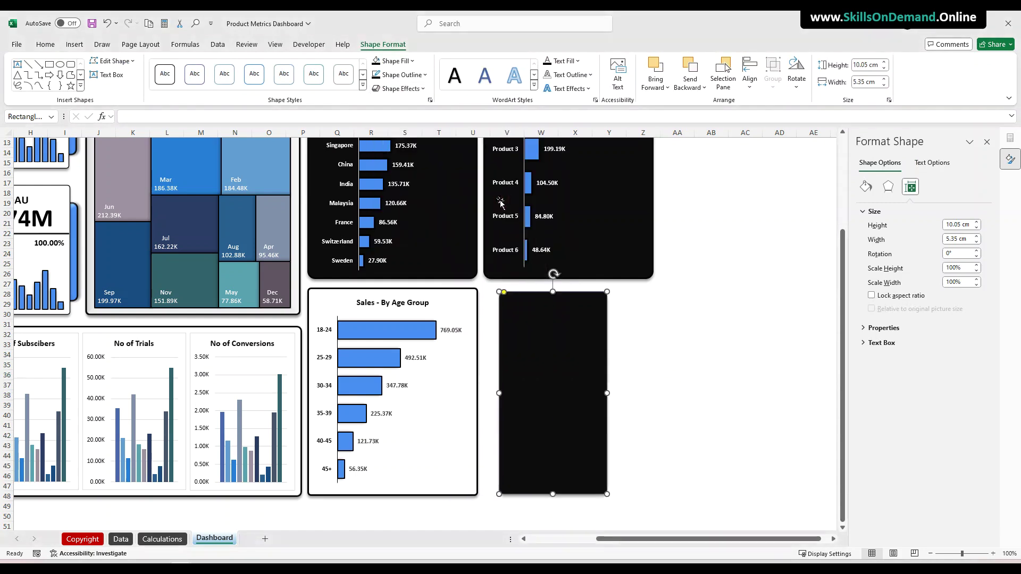
left_click(745, 387)
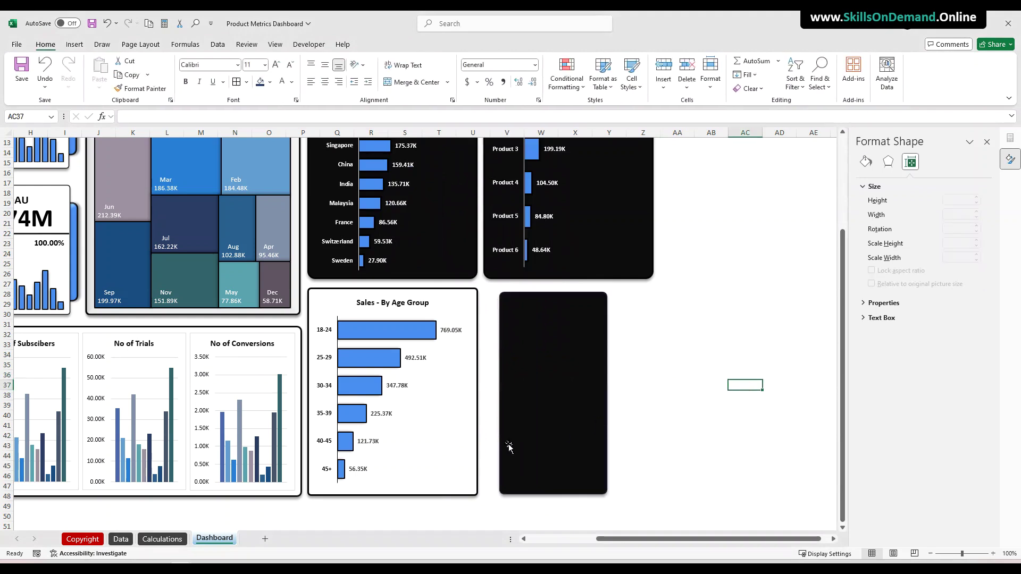
Give the black rectangle an outline in the recently used light blue and increase the outline weight
left_click(533, 372)
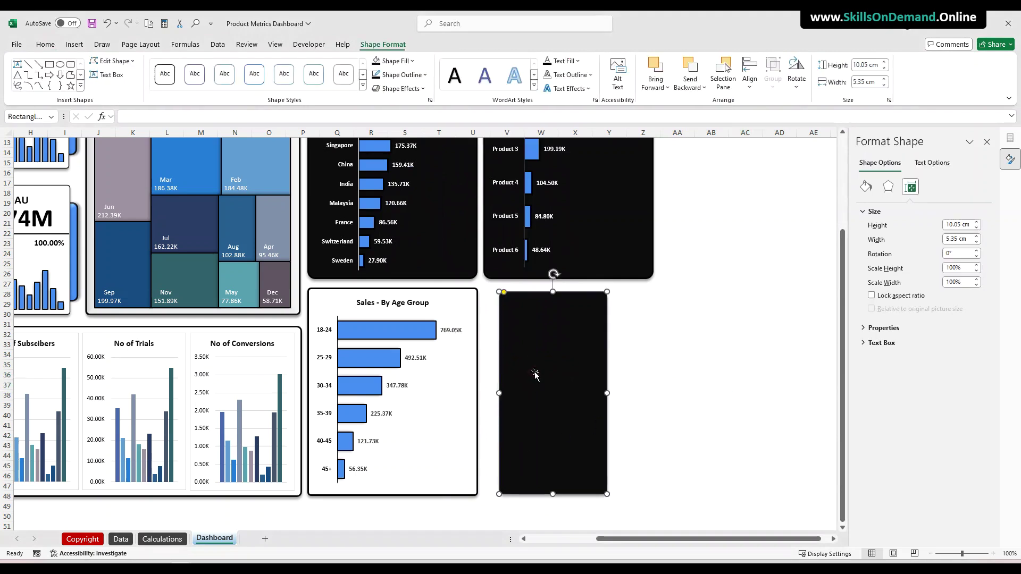
left_click(403, 74)
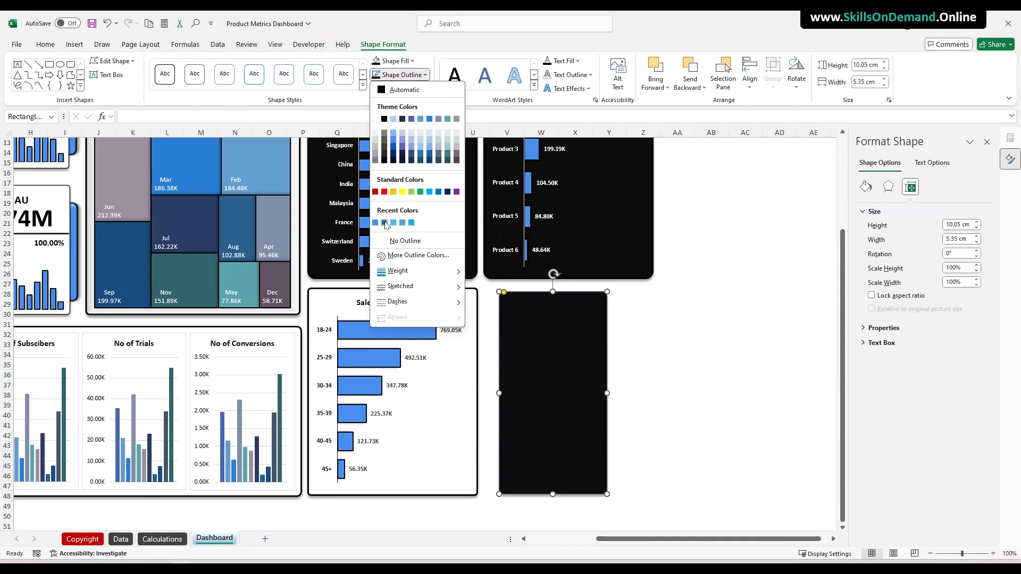
left_click(376, 224)
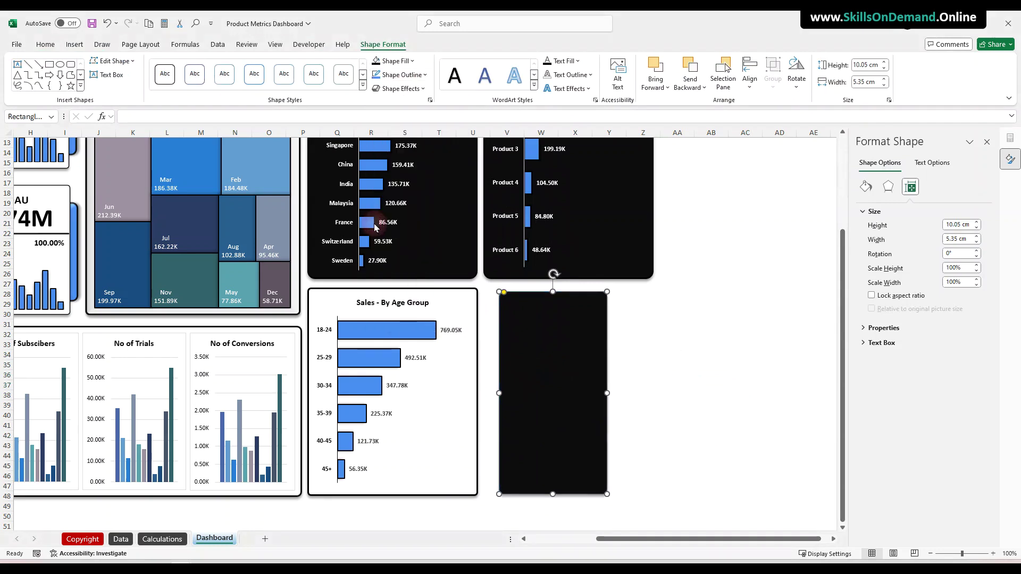
left_click(402, 79)
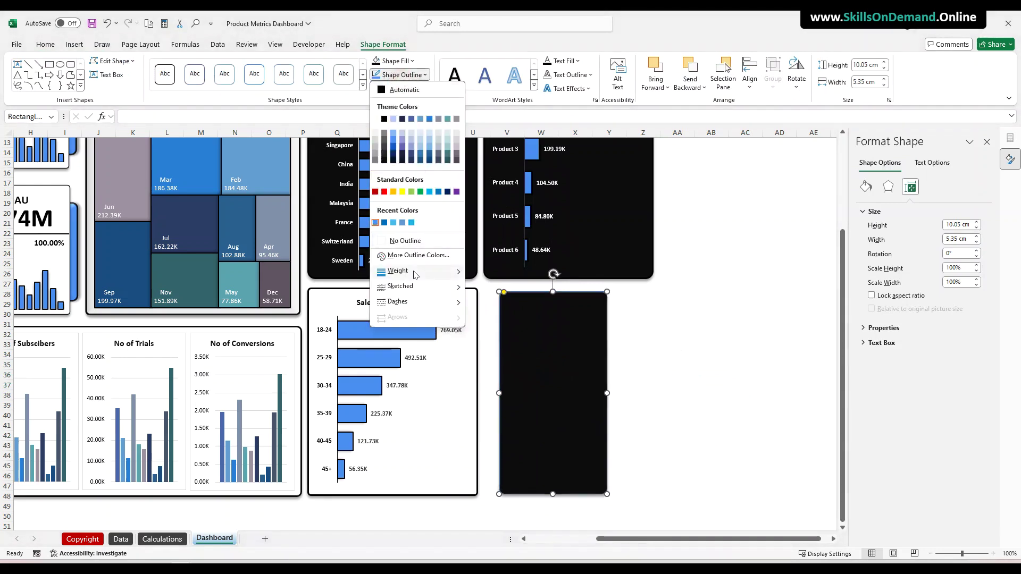
mouse_move(412, 272)
left_click(504, 342)
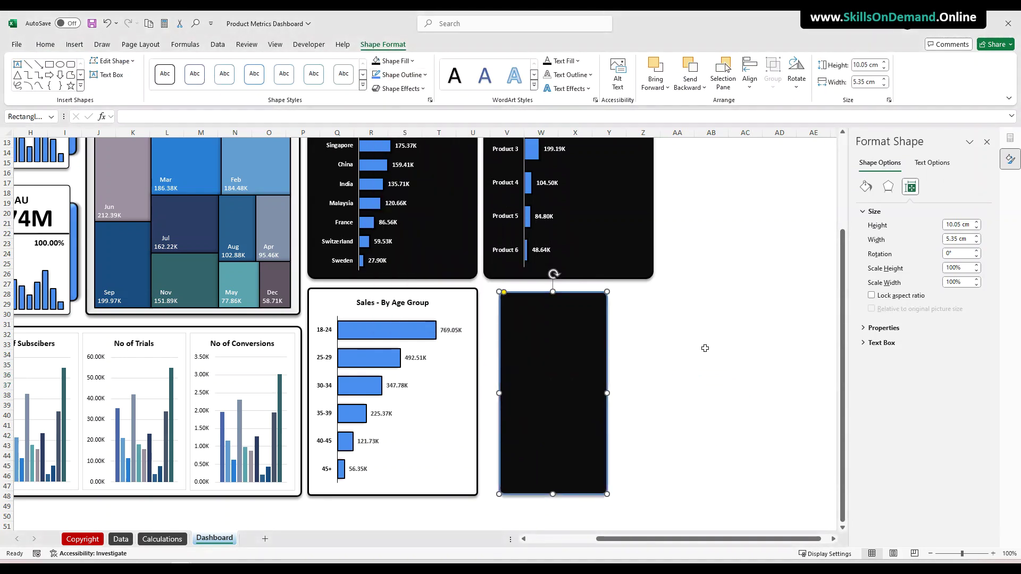
left_click(713, 344)
Apply the same light blue outline and heavier weight to the Sales - By Product Type background panel
scroll(715, 336, "up", 1)
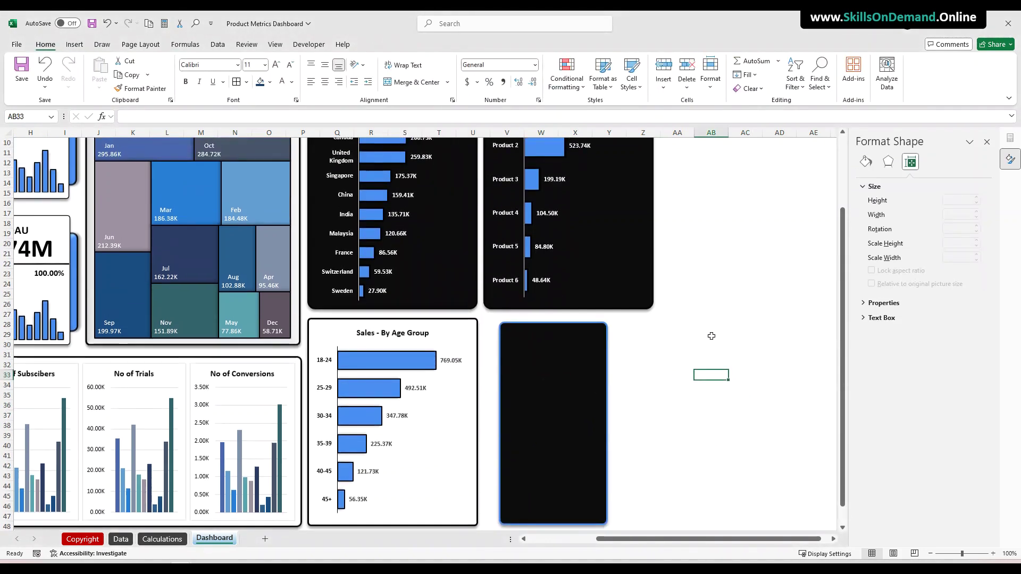
scroll(710, 336, "up", 3)
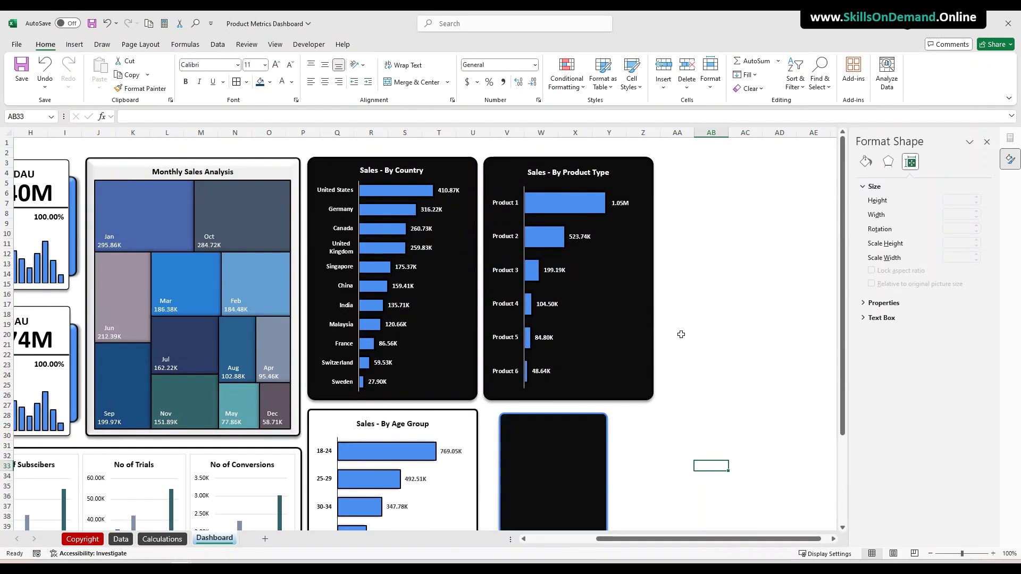
left_click(653, 332)
left_click(653, 331)
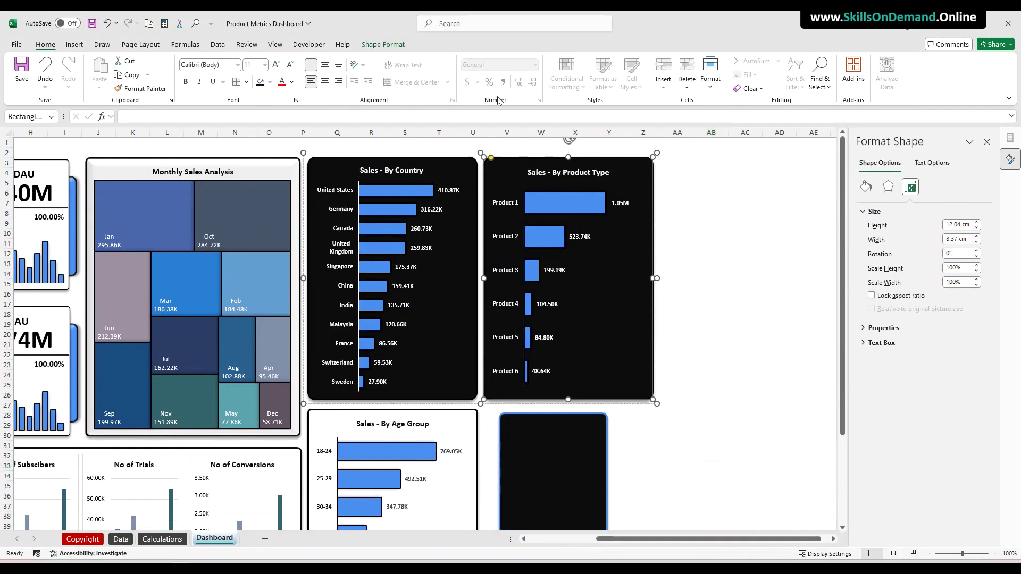
left_click(392, 44)
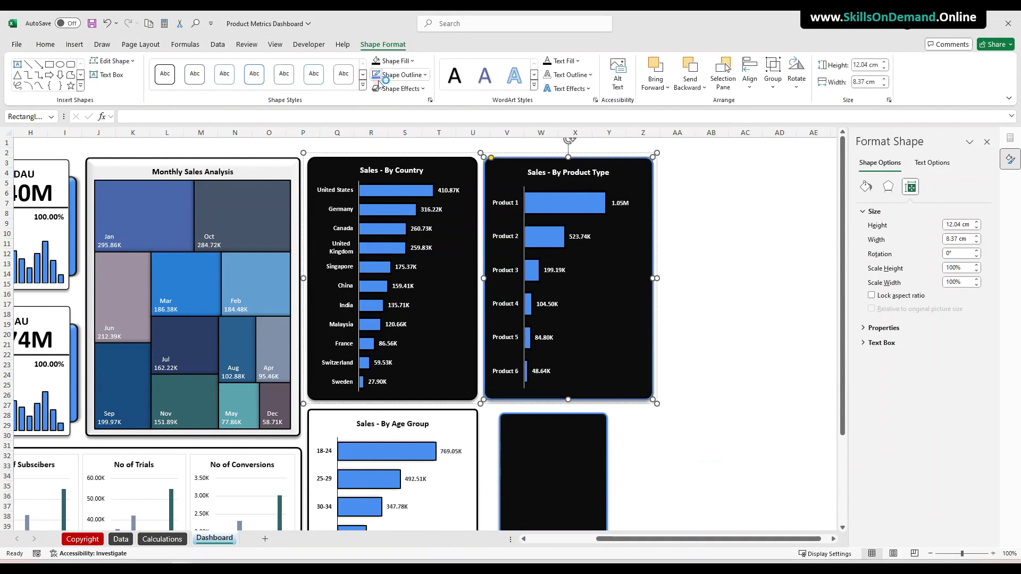
left_click(403, 76)
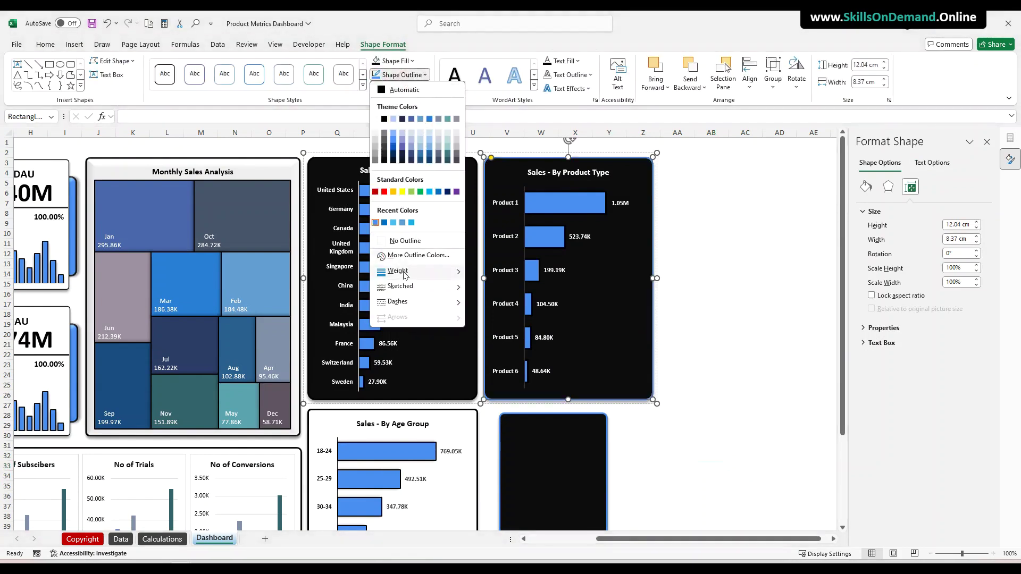
mouse_move(402, 271)
left_click(506, 341)
left_click(744, 385)
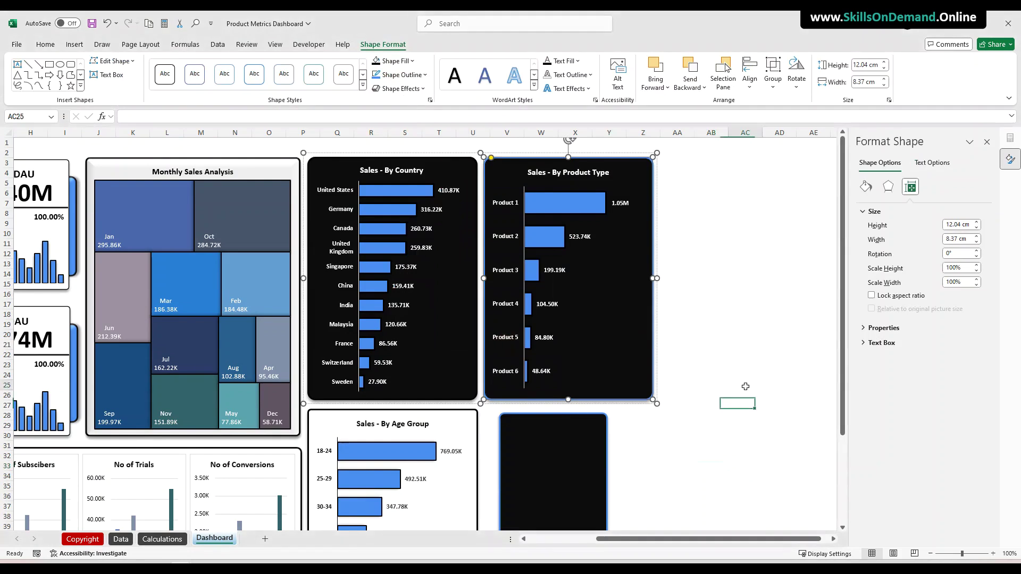
Apply the same light blue outline and heavier weight to the Sales - By Country background panel
left_click(480, 397)
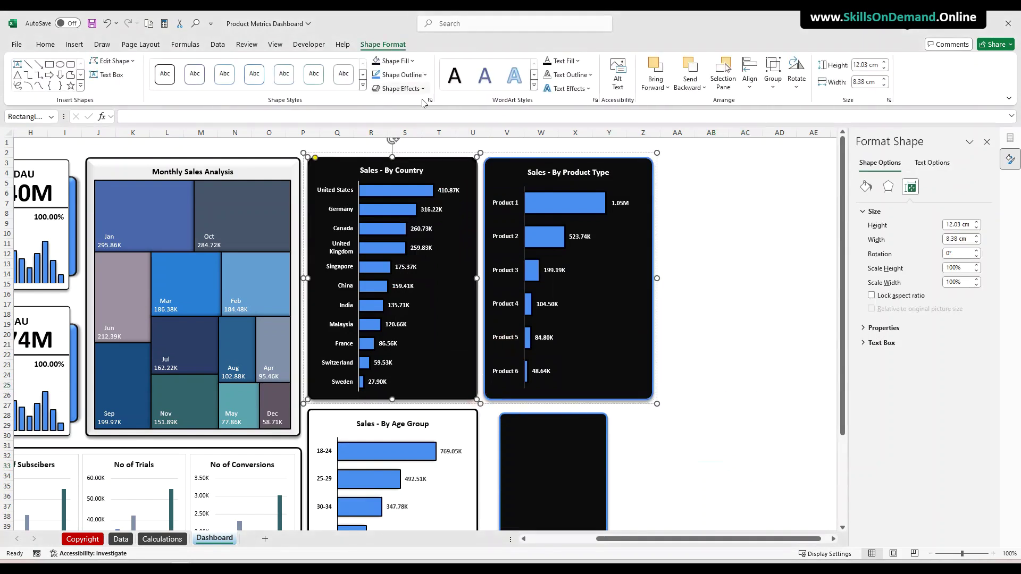
left_click(393, 75)
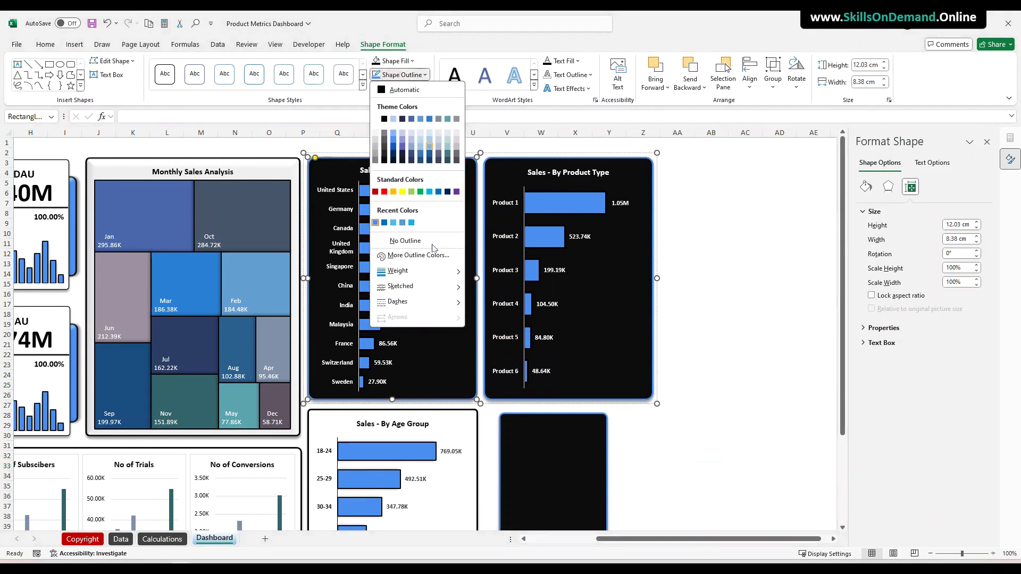
mouse_move(420, 272)
left_click(499, 342)
left_click(765, 346)
left_click(742, 405)
scroll(740, 403, "down", 2)
scroll(739, 403, "down", 2)
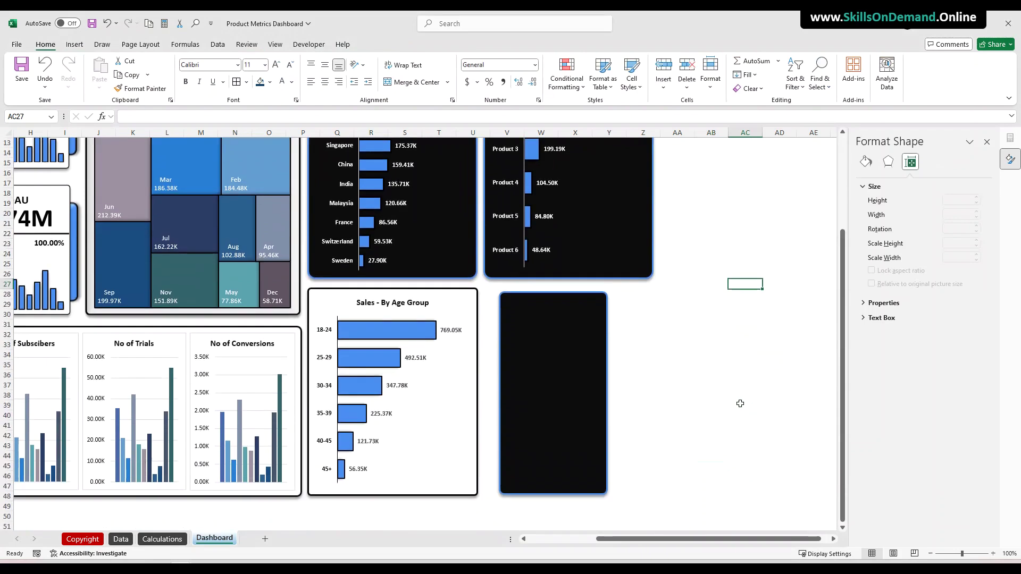
Give the word Dashboard in the vertical title a black text outline with a weight of ½ pt
left_click_drag(665, 538, 589, 541)
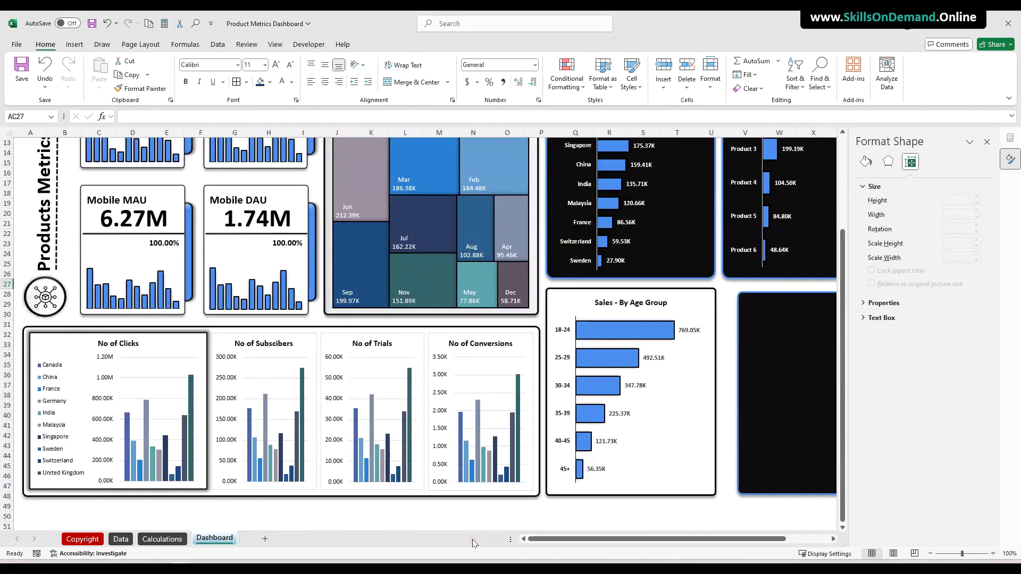
scroll(94, 317, "up", 4)
left_click_drag(47, 239, 45, 157)
left_click(383, 46)
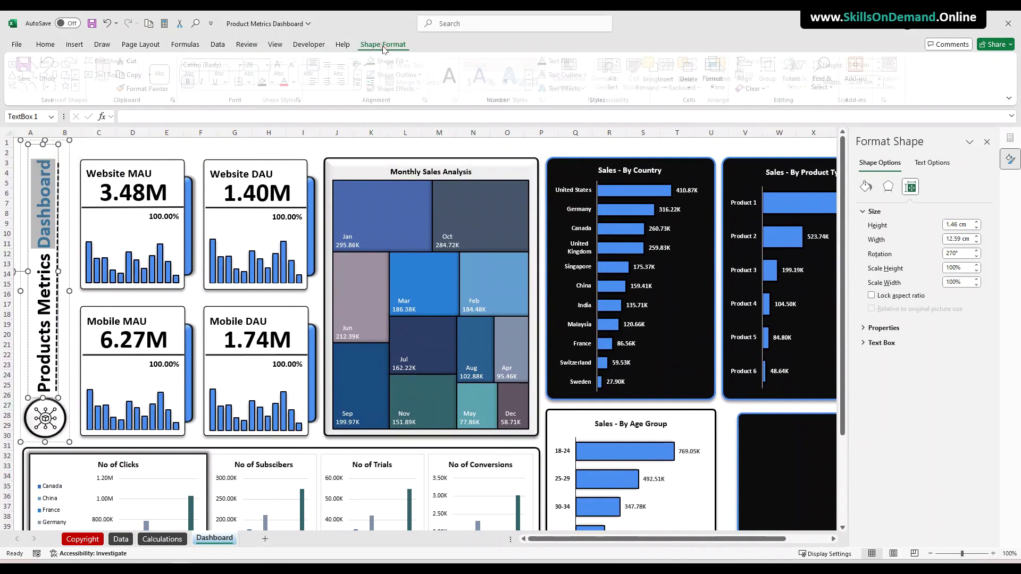
left_click(591, 78)
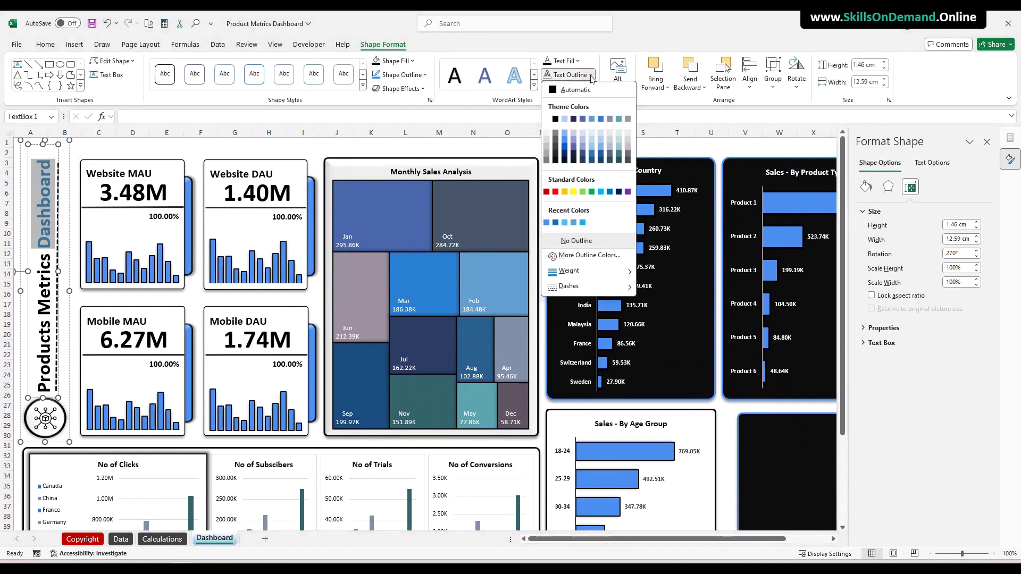
left_click(554, 118)
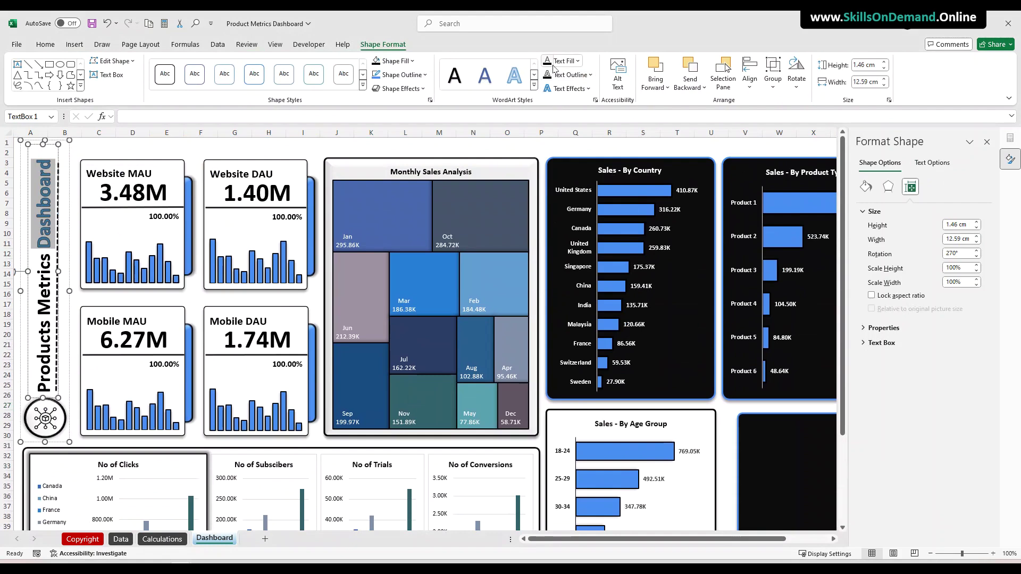
left_click(590, 76)
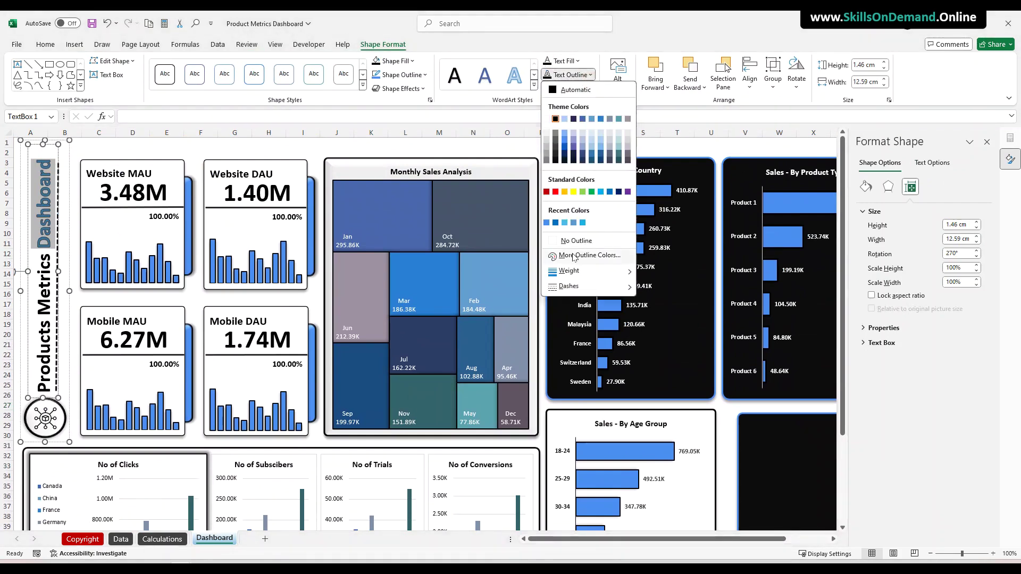
mouse_move(570, 271)
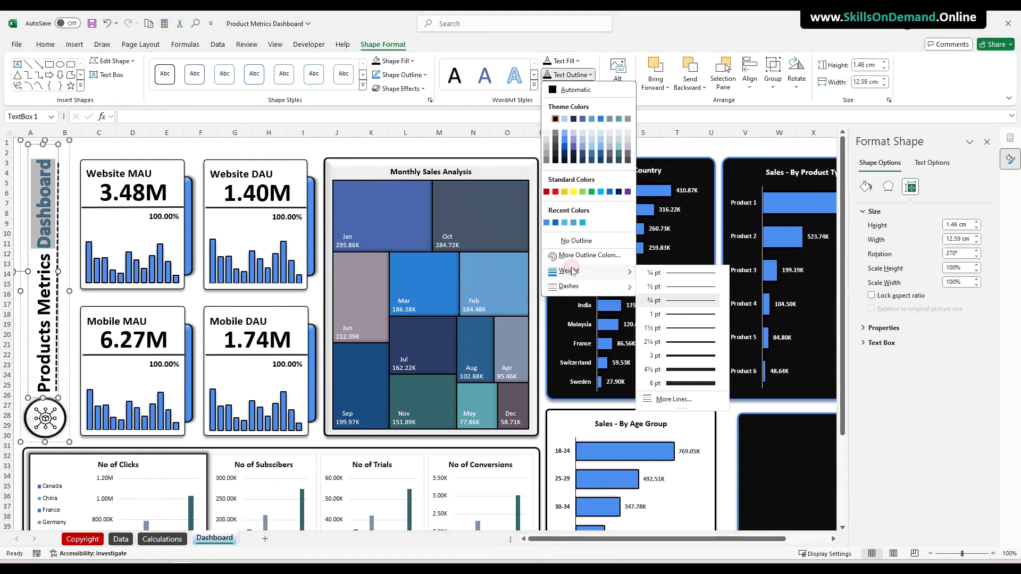
left_click(672, 290)
left_click(72, 314)
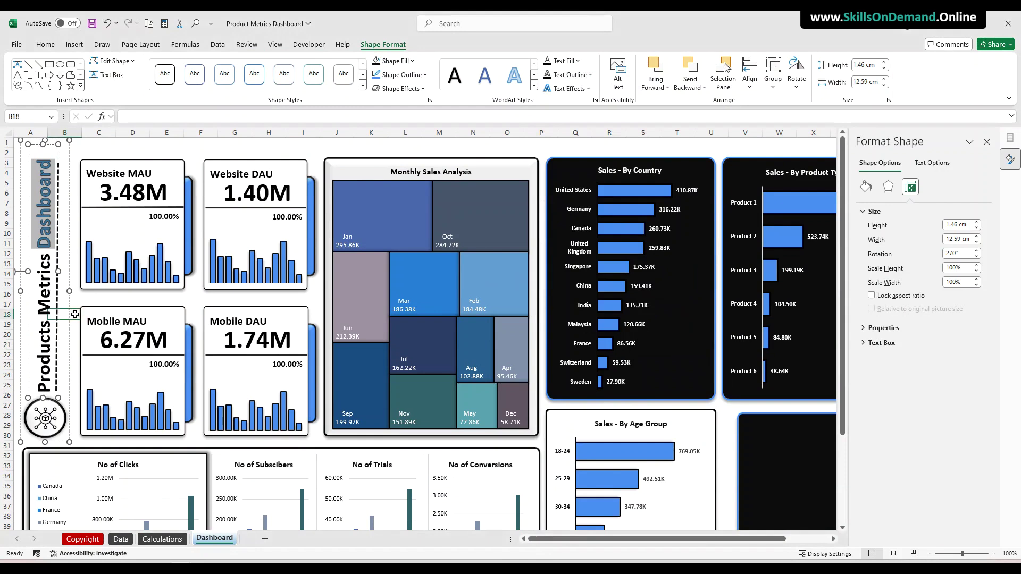
left_click(23, 313)
Insert an empty text box in the blank sheet area beside the black panel next to the Sales - By Age Group chart
scroll(788, 494, "down", 3)
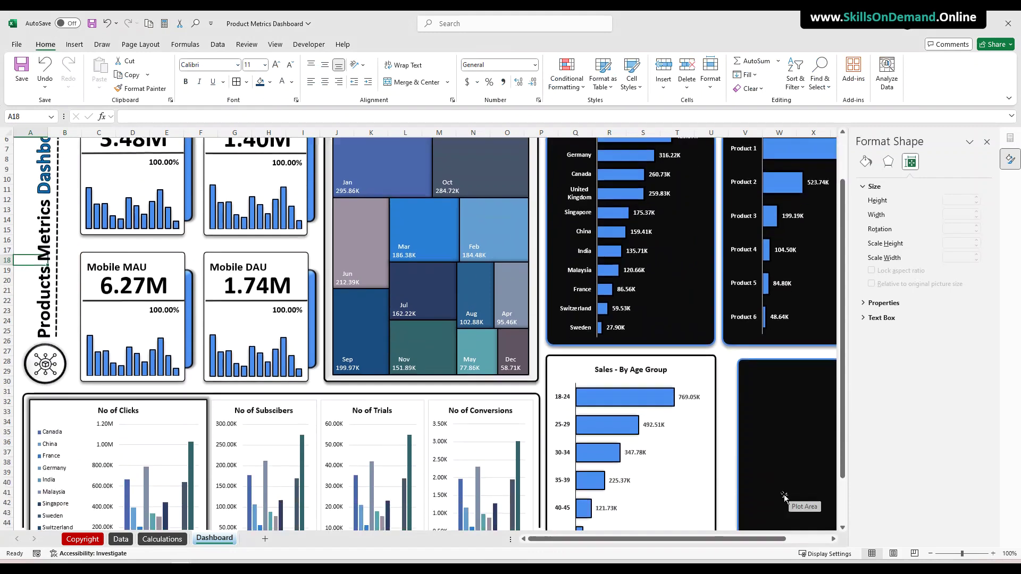
left_click_drag(714, 538, 757, 543)
left_click(793, 445)
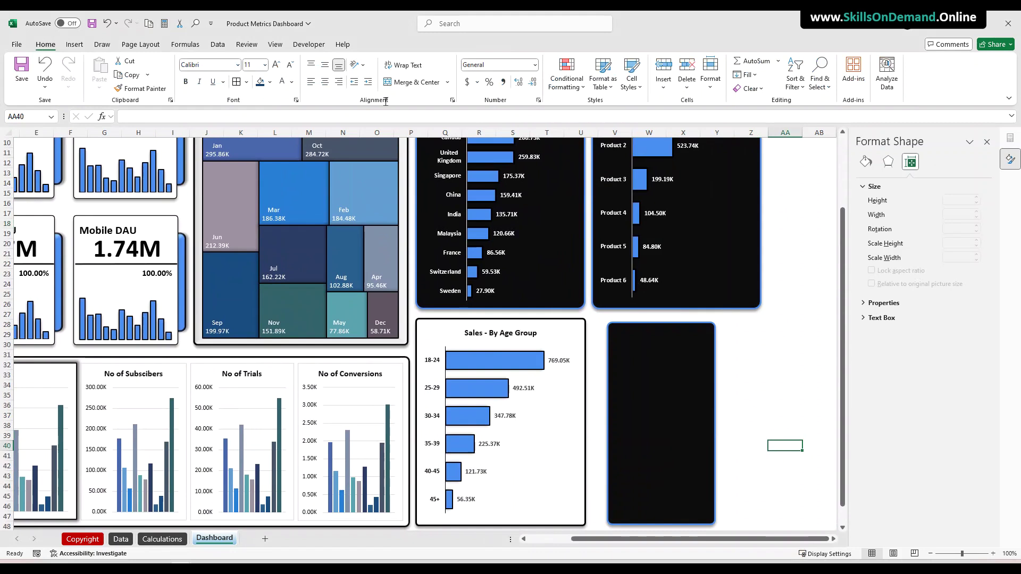
left_click(75, 44)
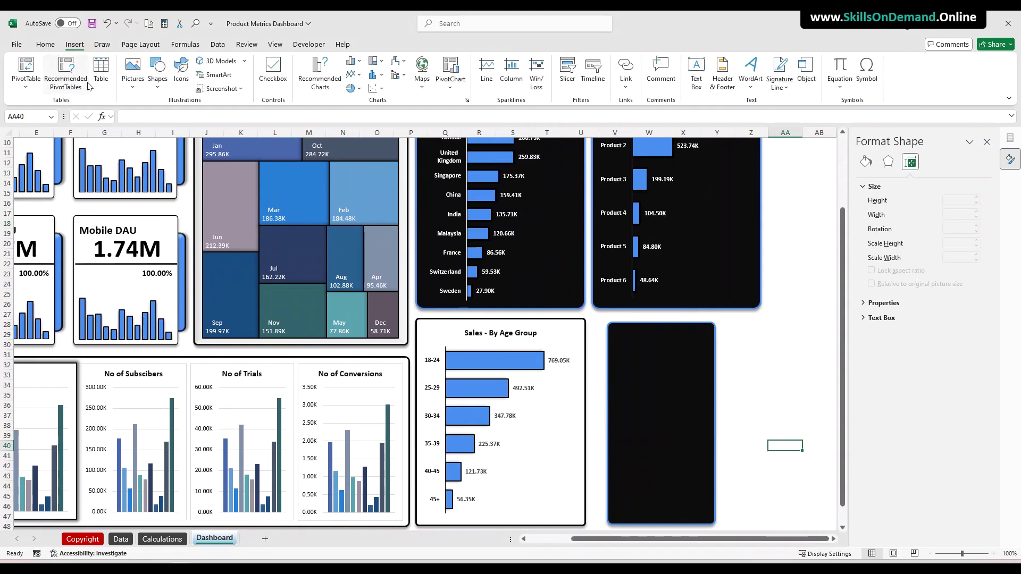
left_click(158, 80)
left_click(158, 80)
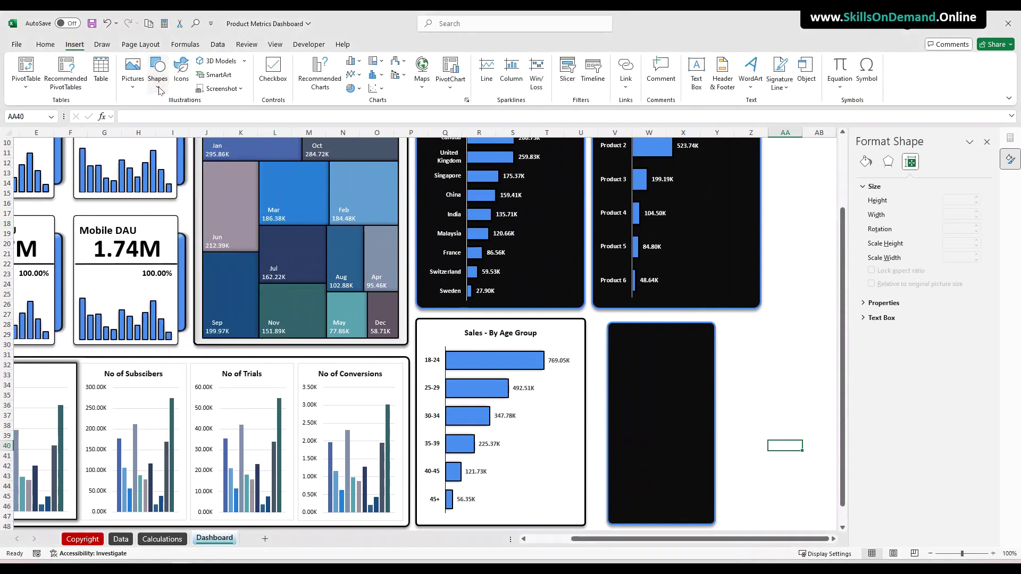
left_click(696, 74)
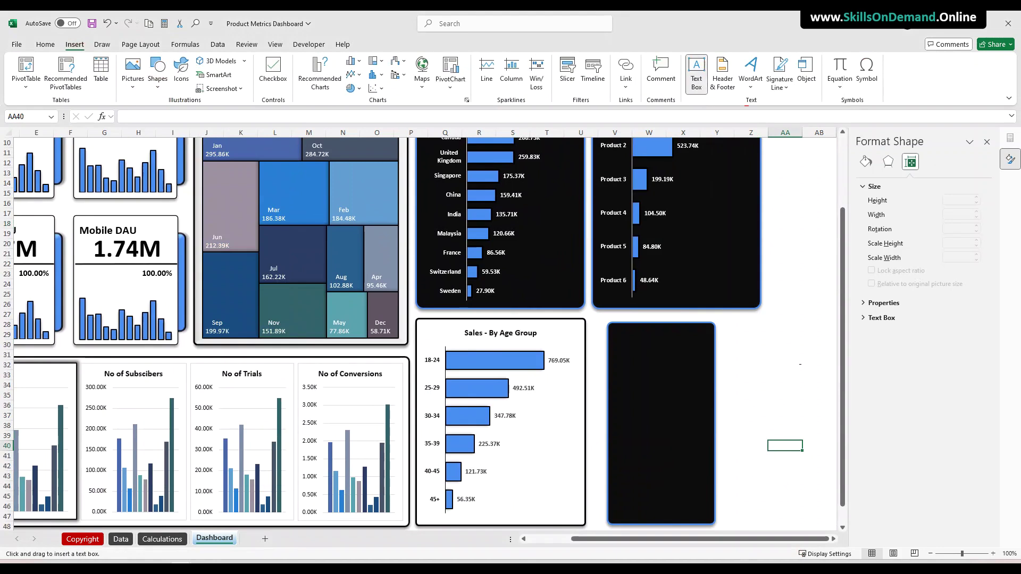
left_click(761, 347)
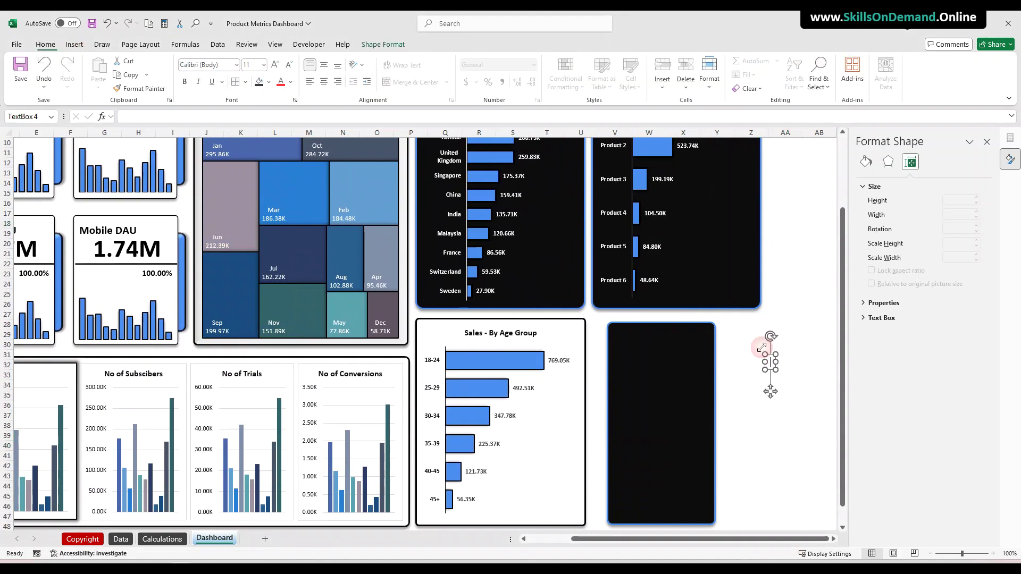
left_click(172, 116)
type("Avg Click %")
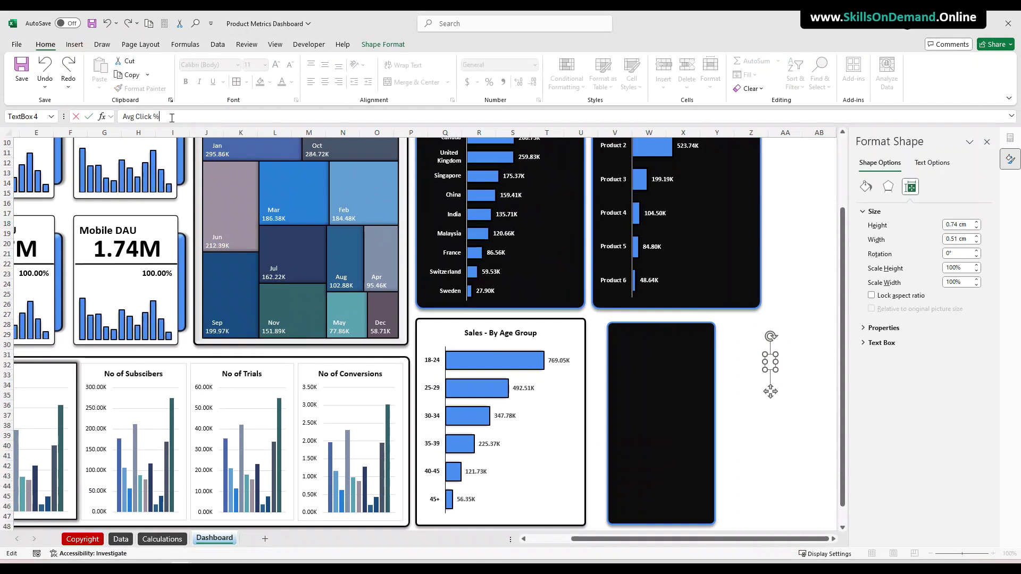
left_click(770, 374)
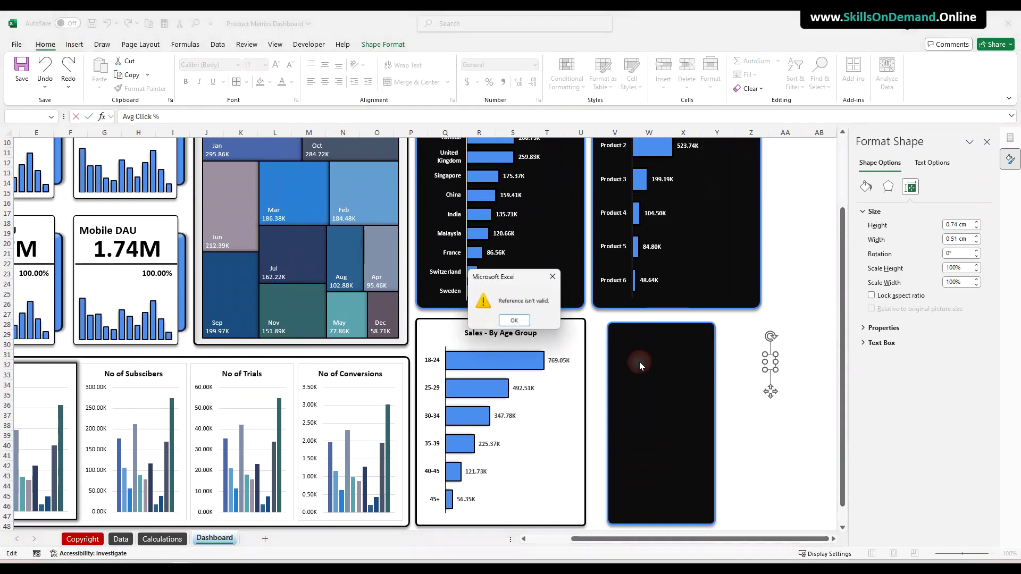
left_click(554, 278)
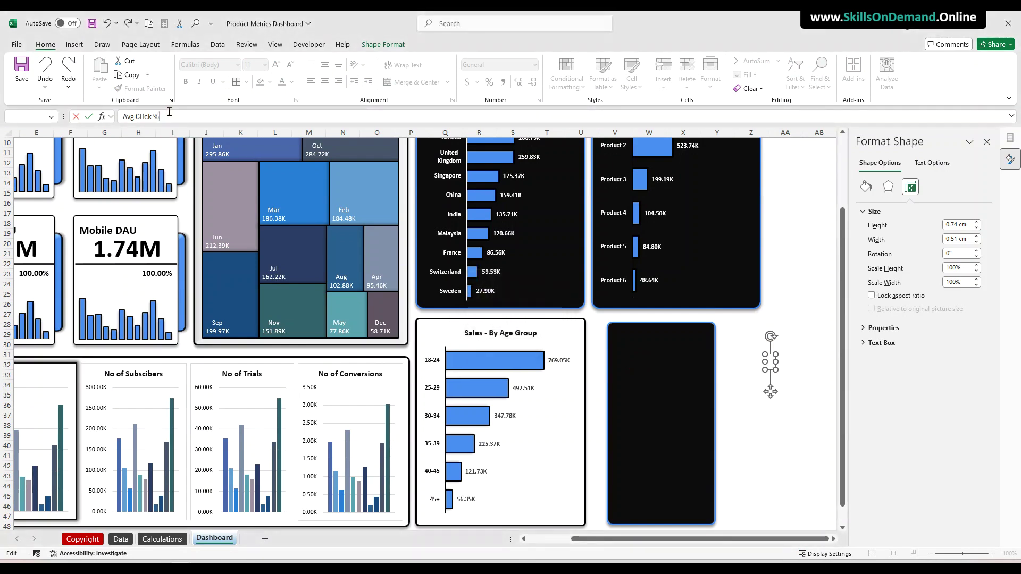
left_click_drag(169, 112, 122, 116)
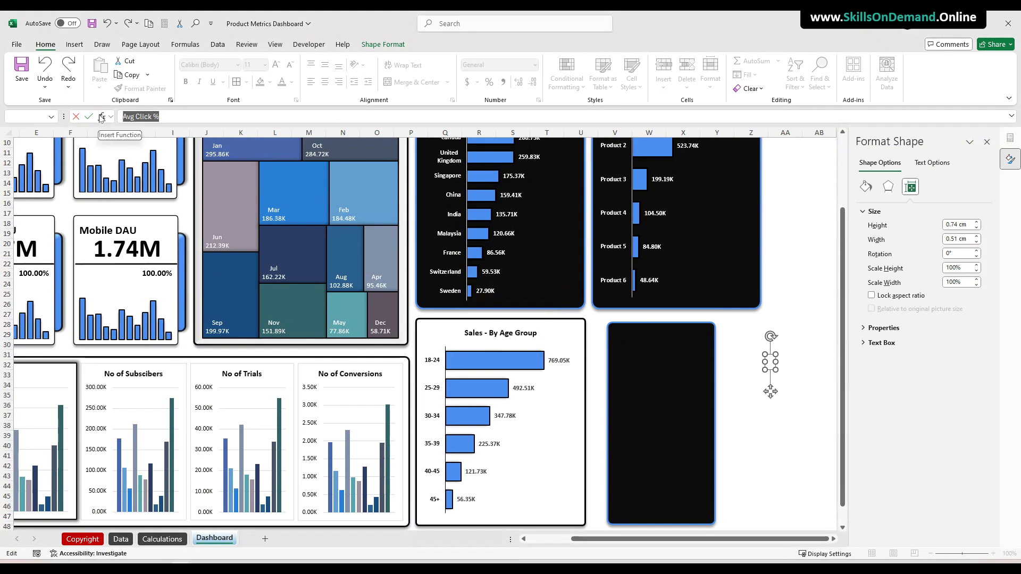
key("BackSpace")
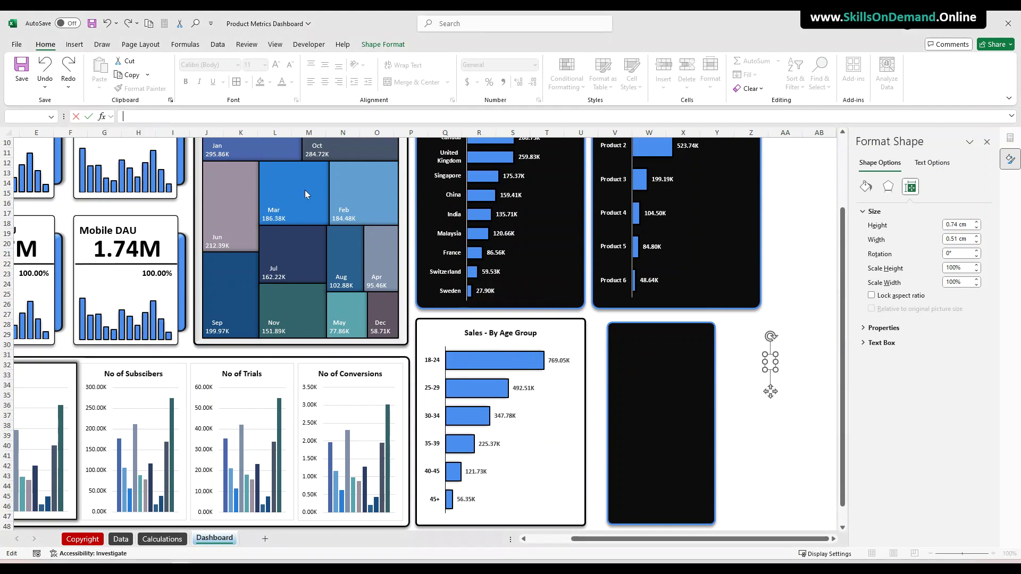
left_click(777, 372)
Enter the label Avg Clicks % directly inside the new text box
left_click(770, 362)
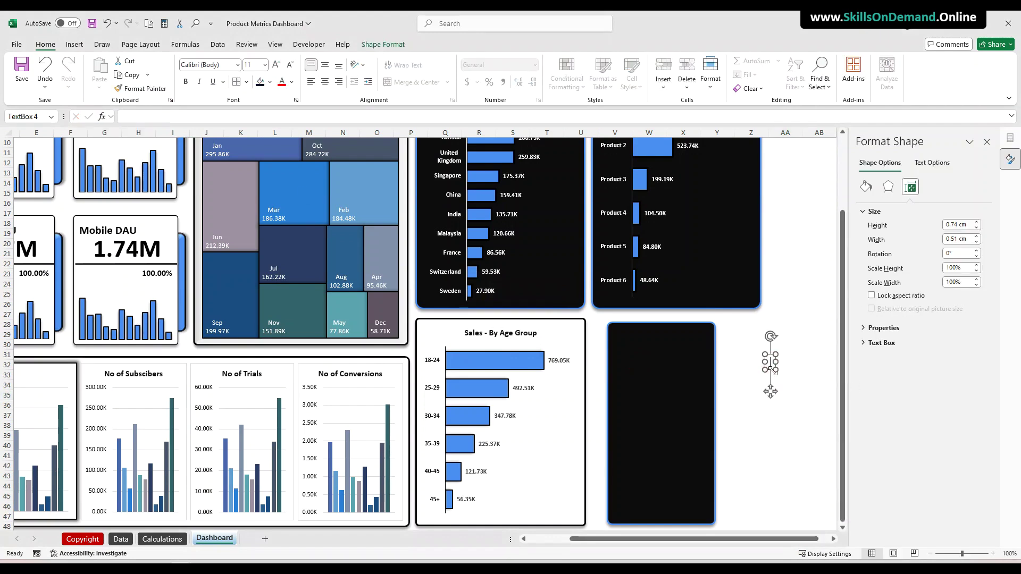
left_click_drag(775, 367, 780, 369)
type("Avg Click")
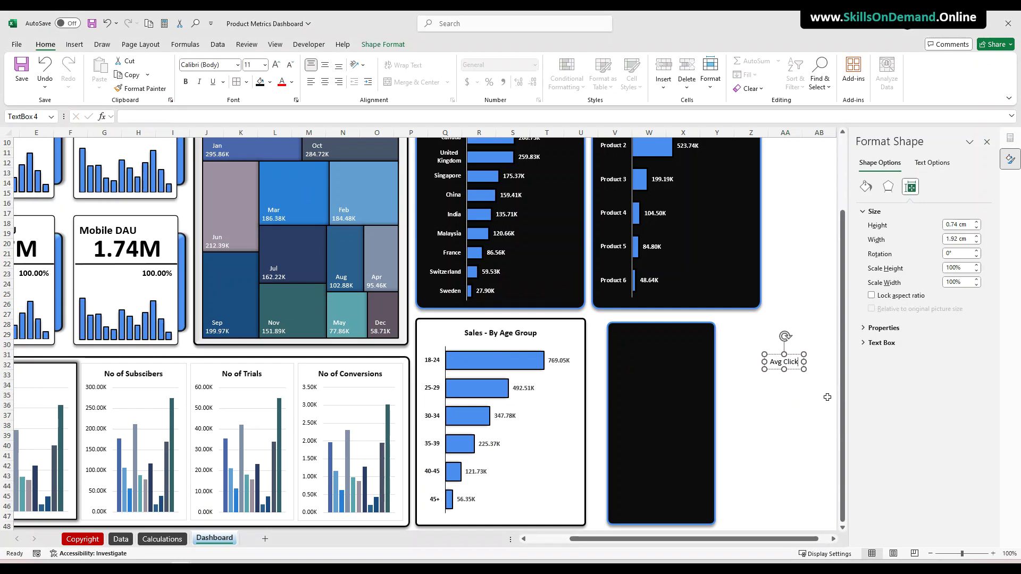
type("s %")
Format the Avg Clicks % label as white, bold, size 14 text and place it in the black panel's upper-left corner
left_click_drag(803, 372, 713, 359)
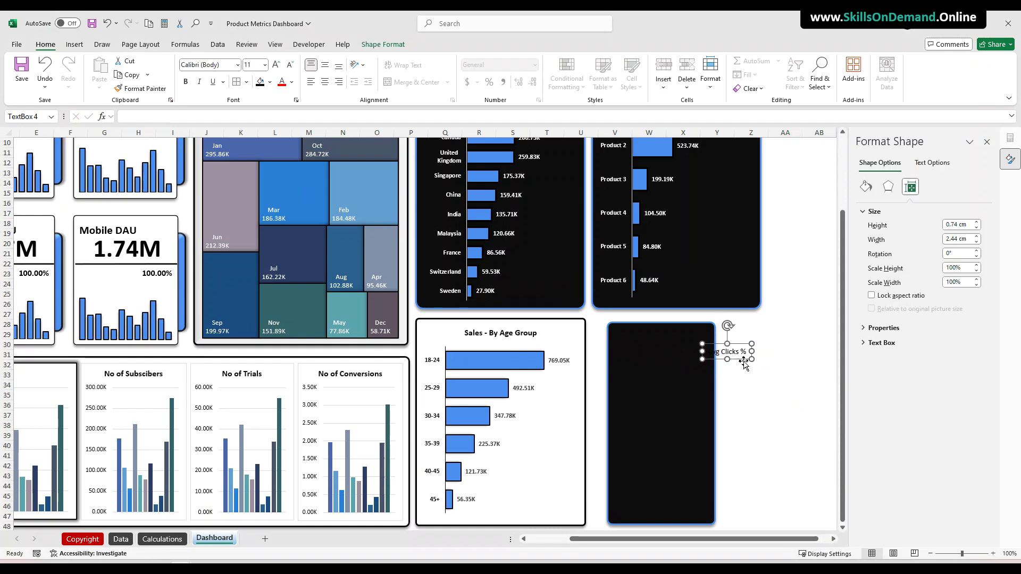
left_click(293, 83)
left_click(283, 114)
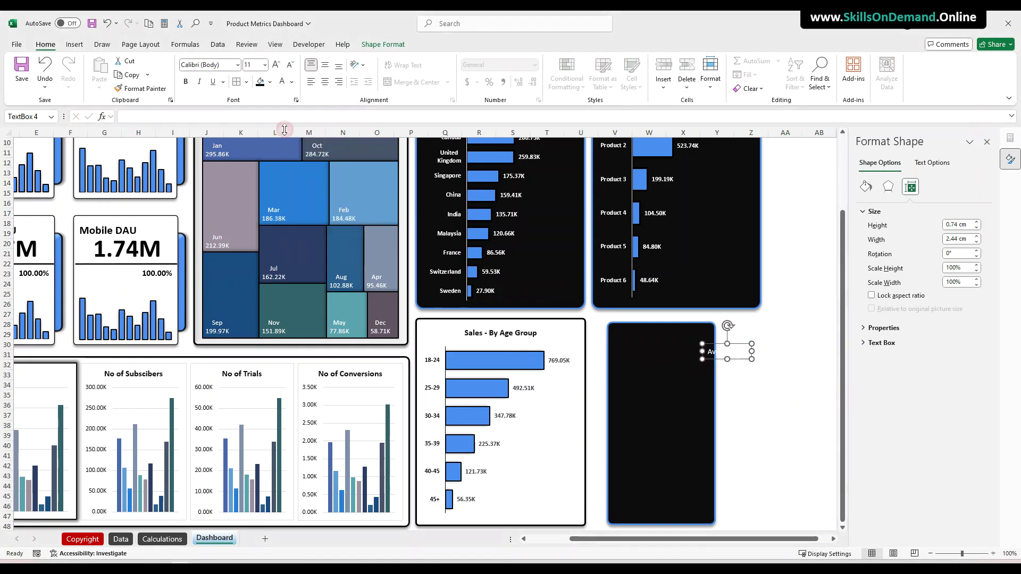
left_click(277, 67)
left_click(280, 71)
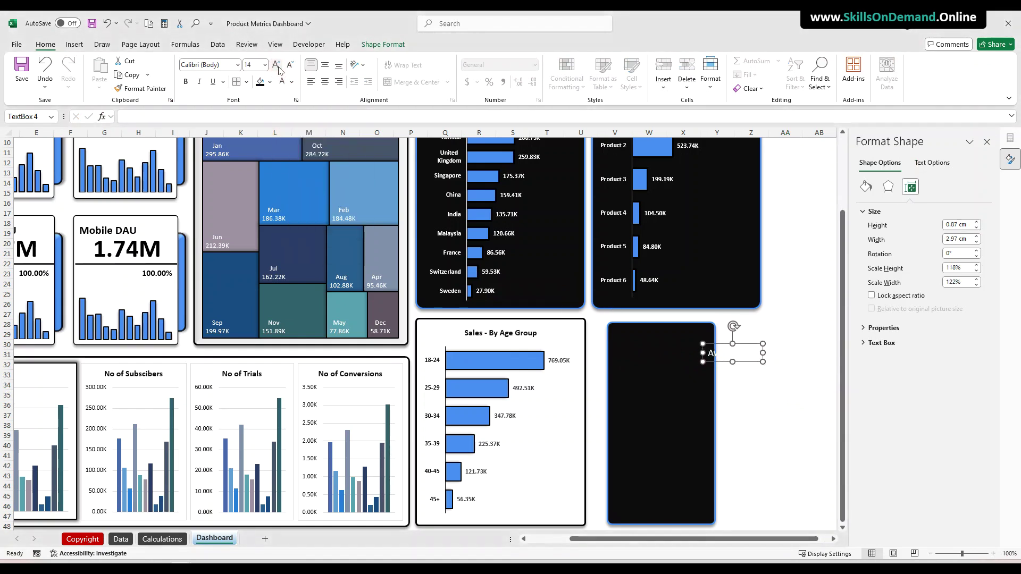
left_click(186, 81)
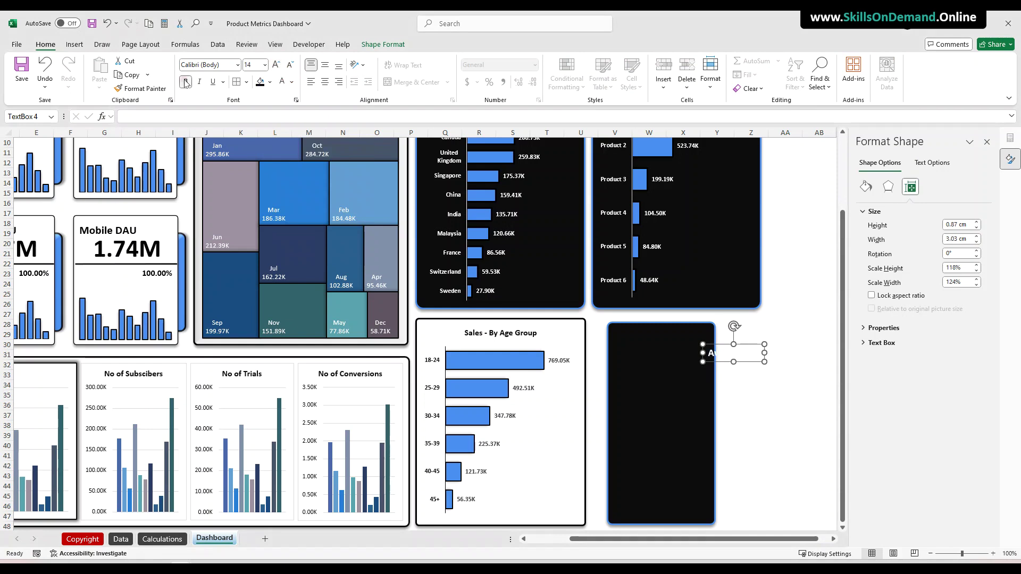
left_click_drag(748, 363, 657, 349)
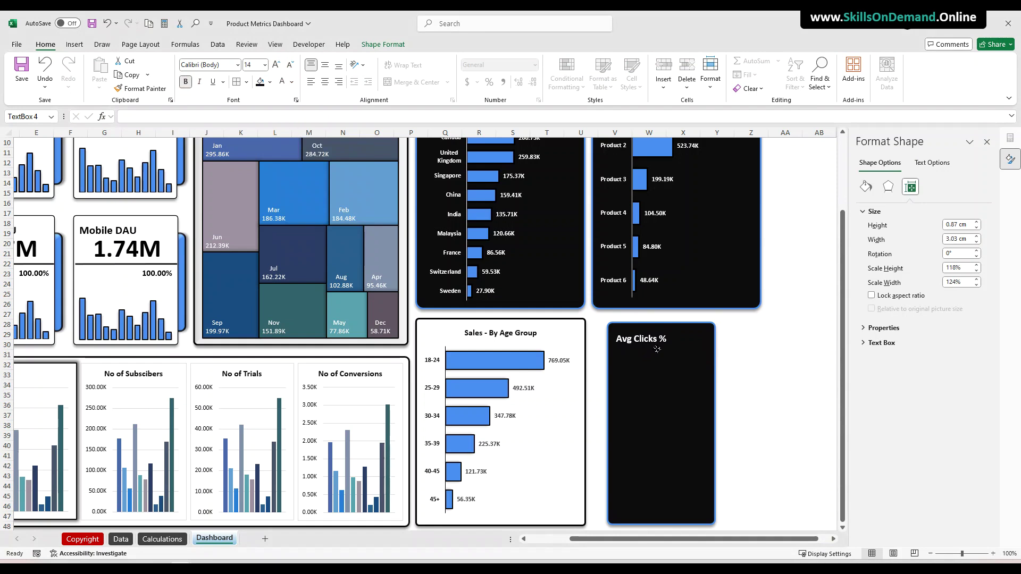
left_click(791, 383)
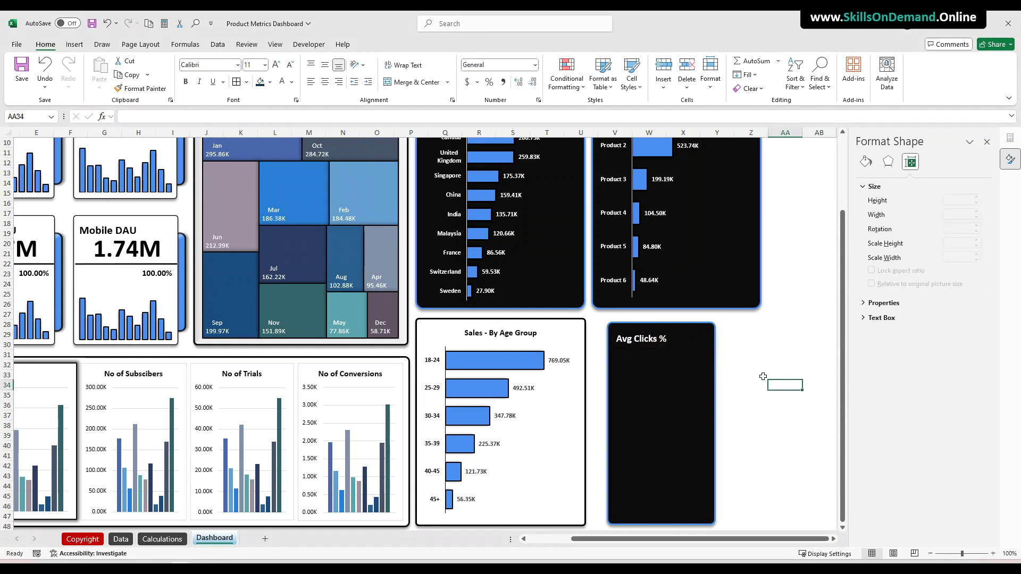
Duplicate the Avg Clicks % label, place the copy directly beneath the original and set its font size to 16
left_click(644, 338)
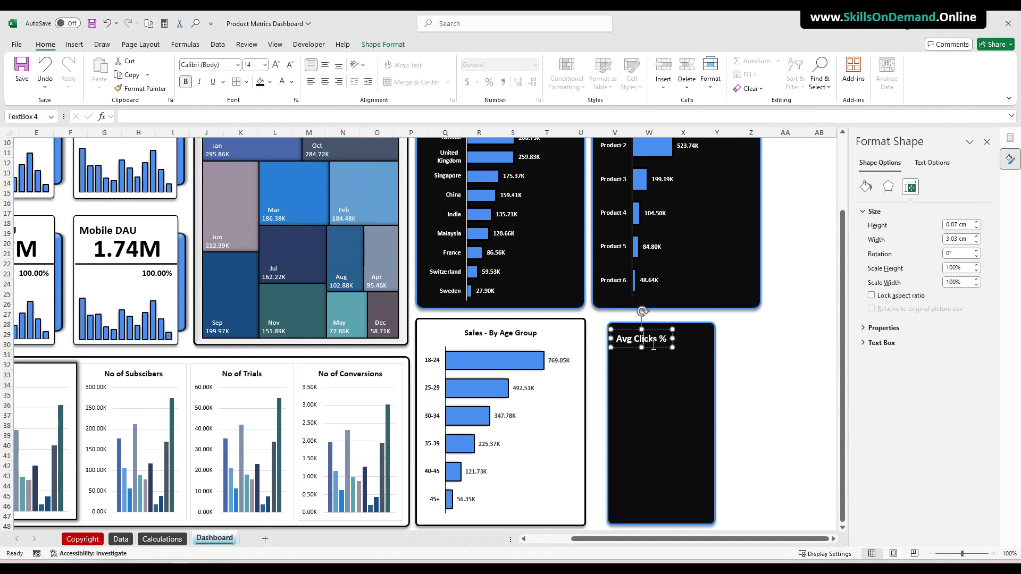
key("ctrl+c")
key("ctrl+v")
left_click_drag(656, 349, 656, 365)
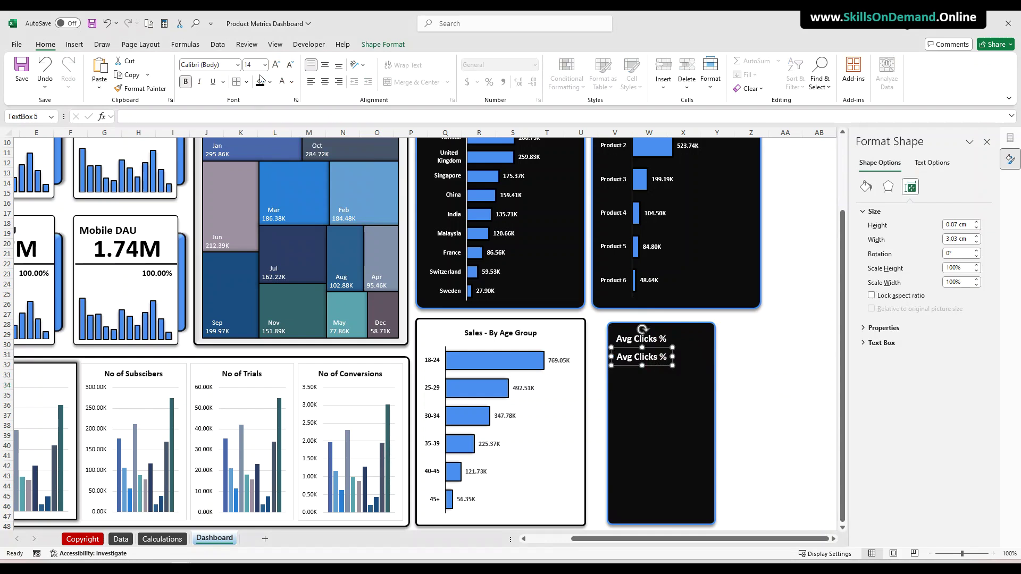
left_click(277, 66)
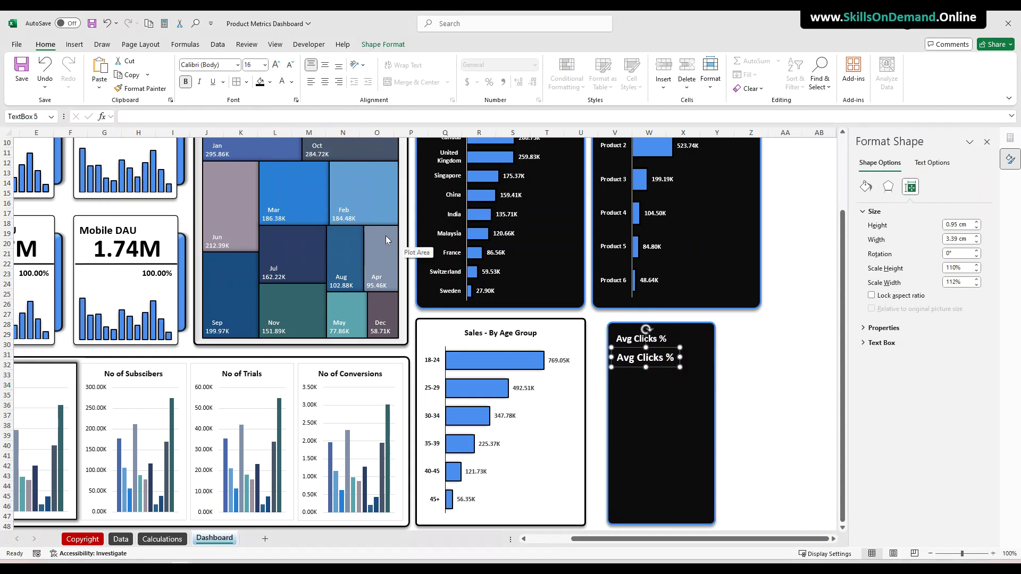
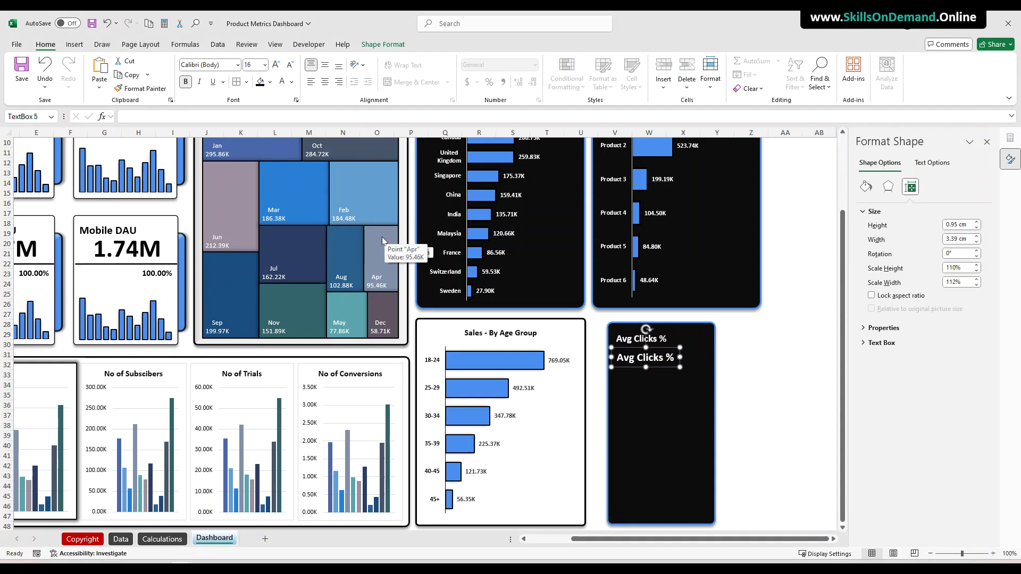
Link the duplicated text box to the average clicks value with the formula =Calculations!BF4
left_click(166, 116)
type("=")
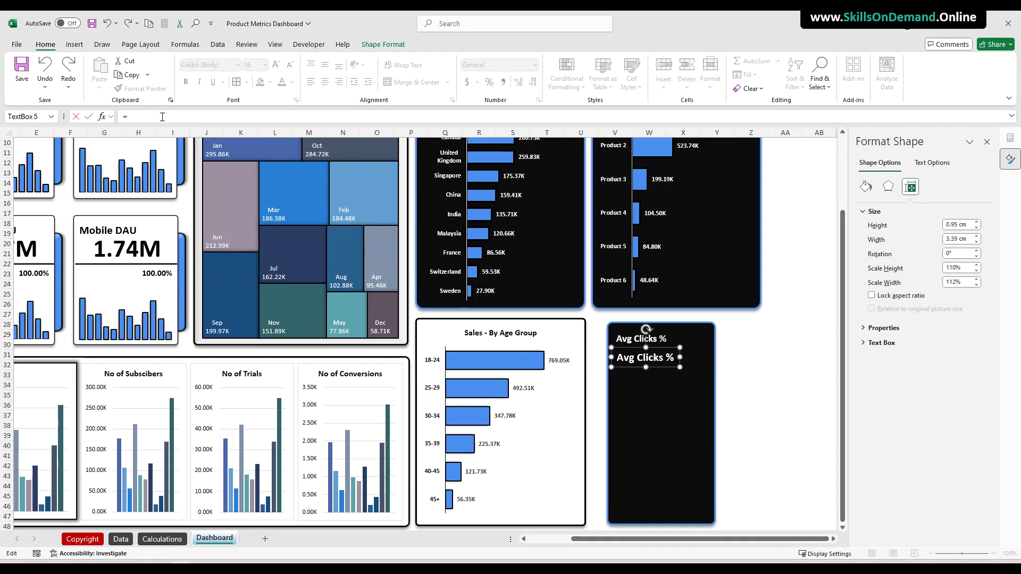
left_click(161, 539)
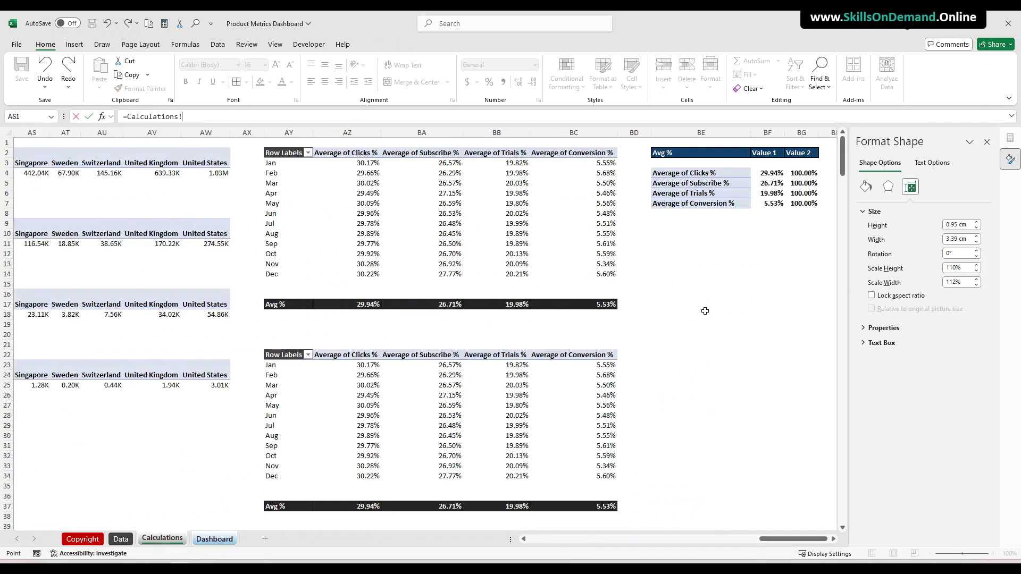
left_click(769, 174)
key("Return")
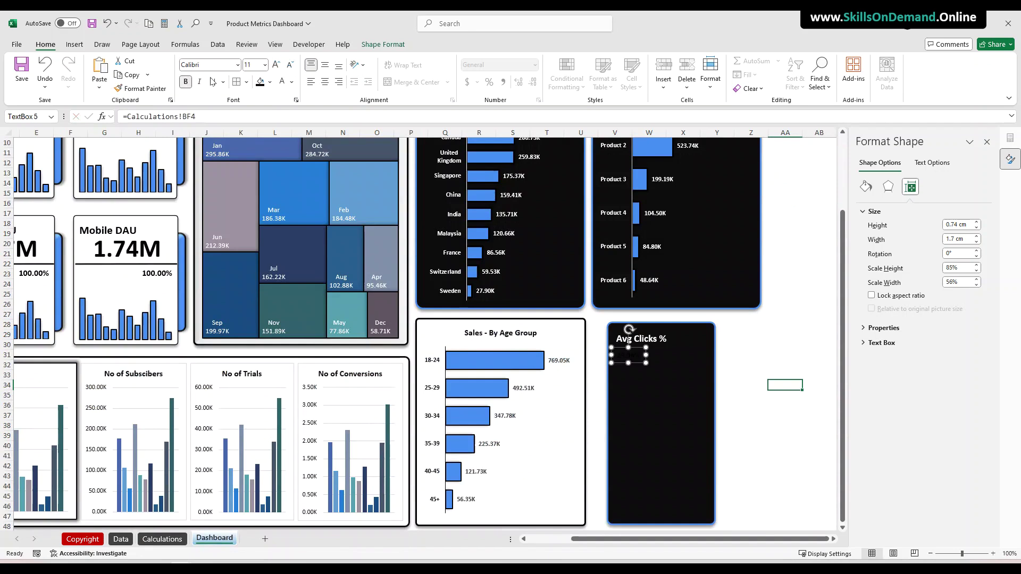
Set the linked average clicks value to white text at font size 16
left_click(277, 69)
left_click(277, 69)
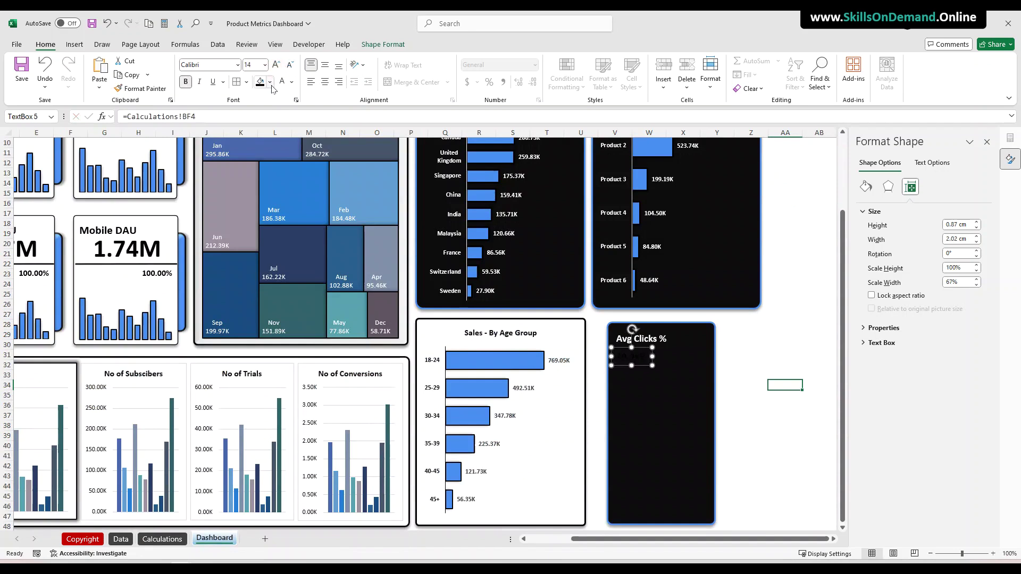
left_click(282, 83)
left_click(276, 65)
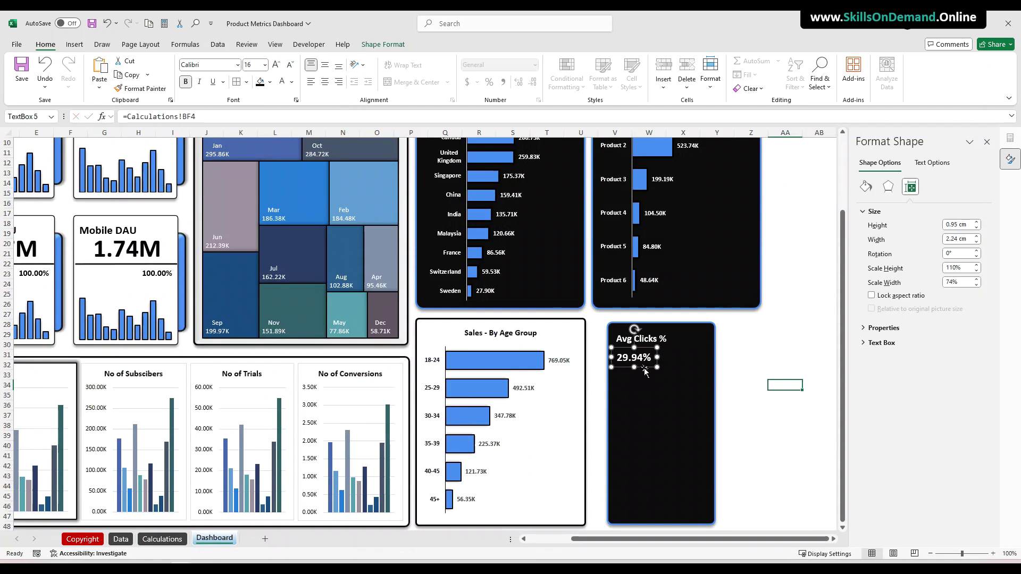
Recolor the linked average clicks value beneath the Avg Clicks % label to the dashboard's bright blue from the recent colors
left_click(812, 390)
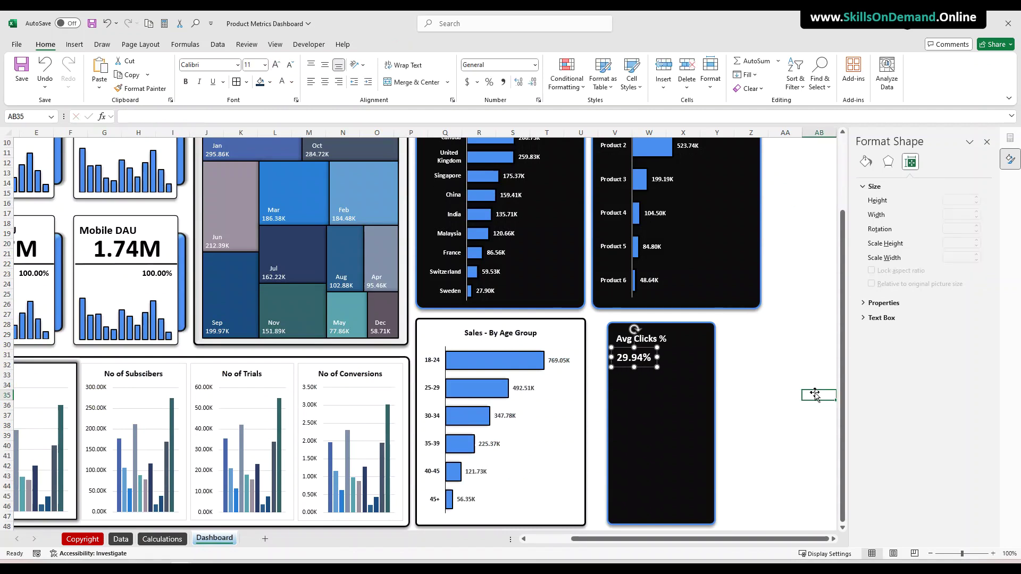
left_click(648, 368)
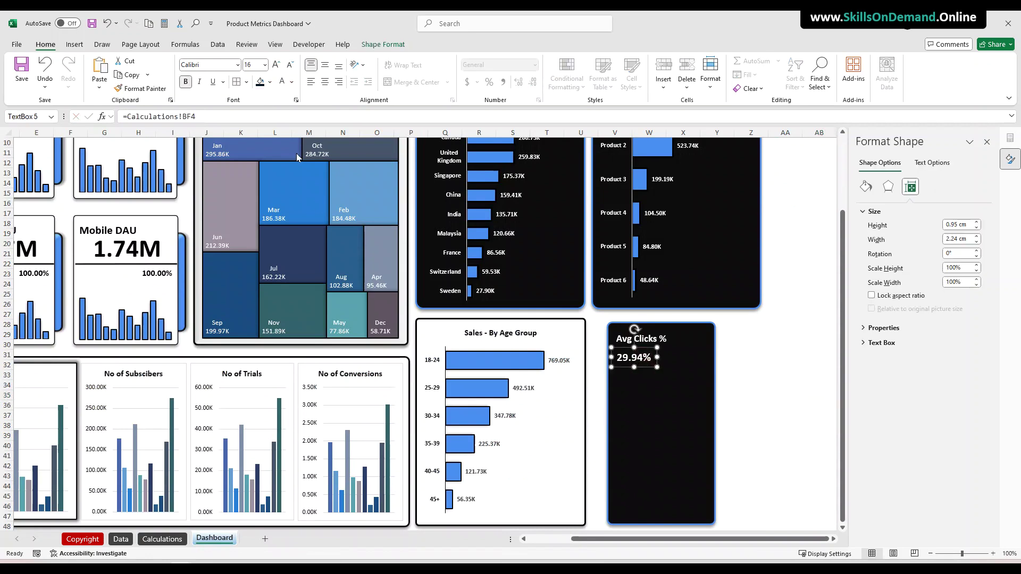
left_click(294, 83)
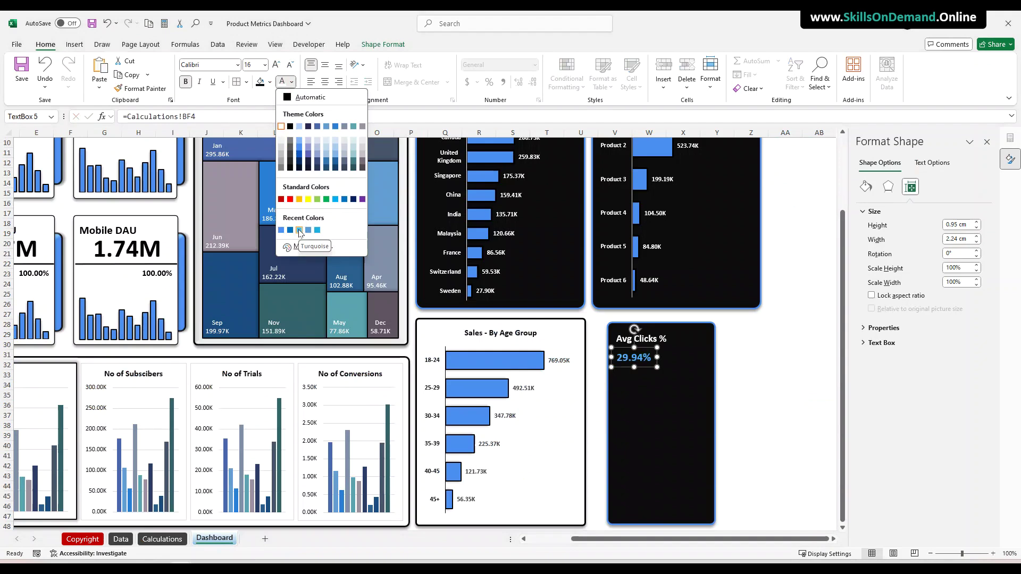
left_click(281, 230)
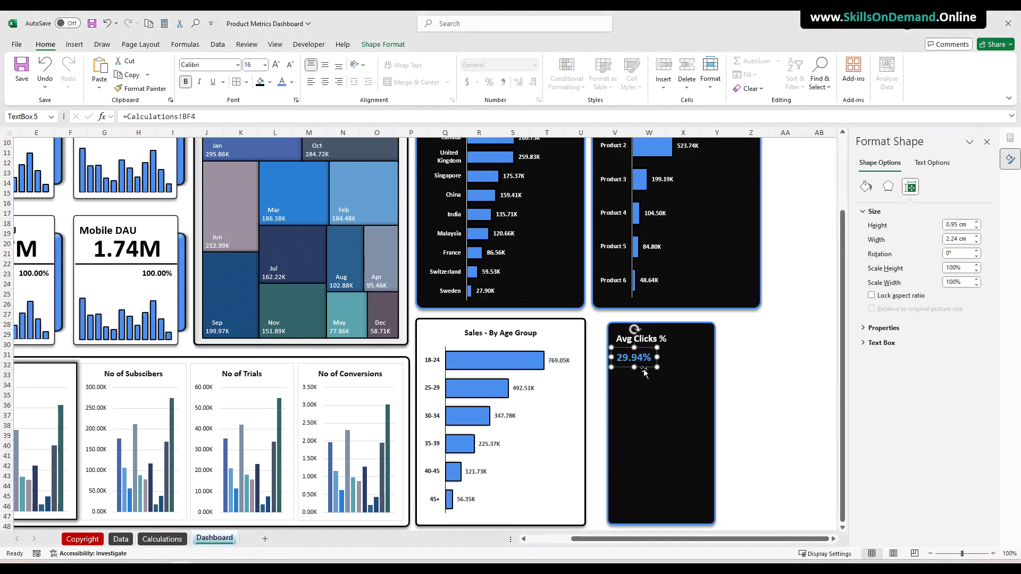
Duplicate the blue average clicks value beside the original at font size 14 and link the copy with =Calculations!BG4
left_click_drag(641, 368, 681, 362)
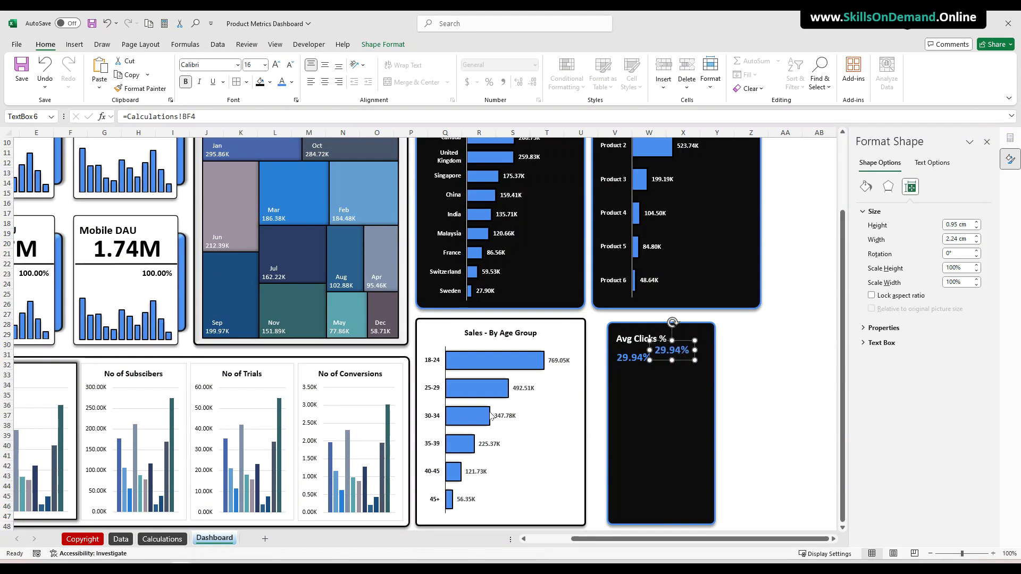
left_click(291, 65)
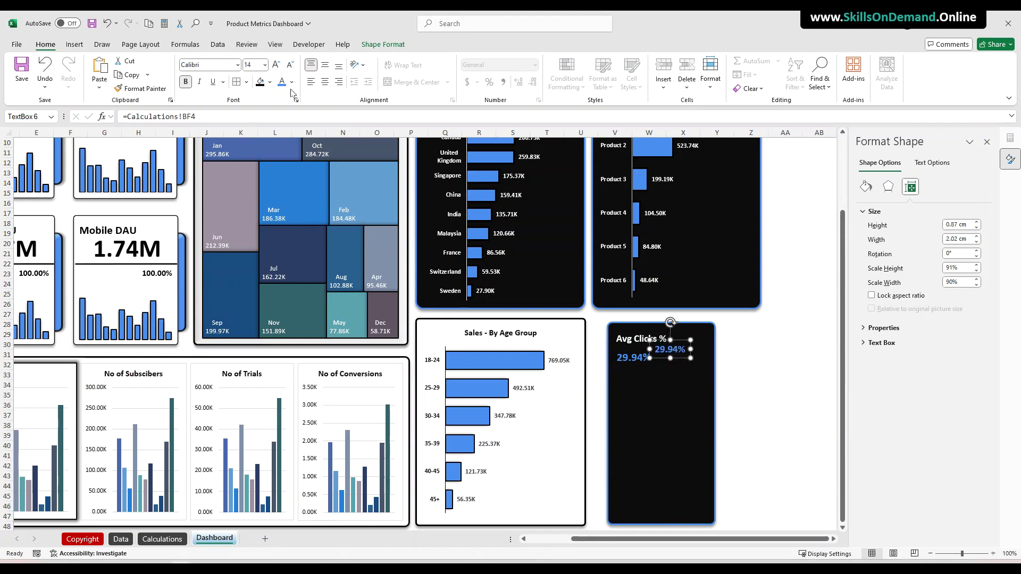
left_click_drag(235, 115, 101, 116)
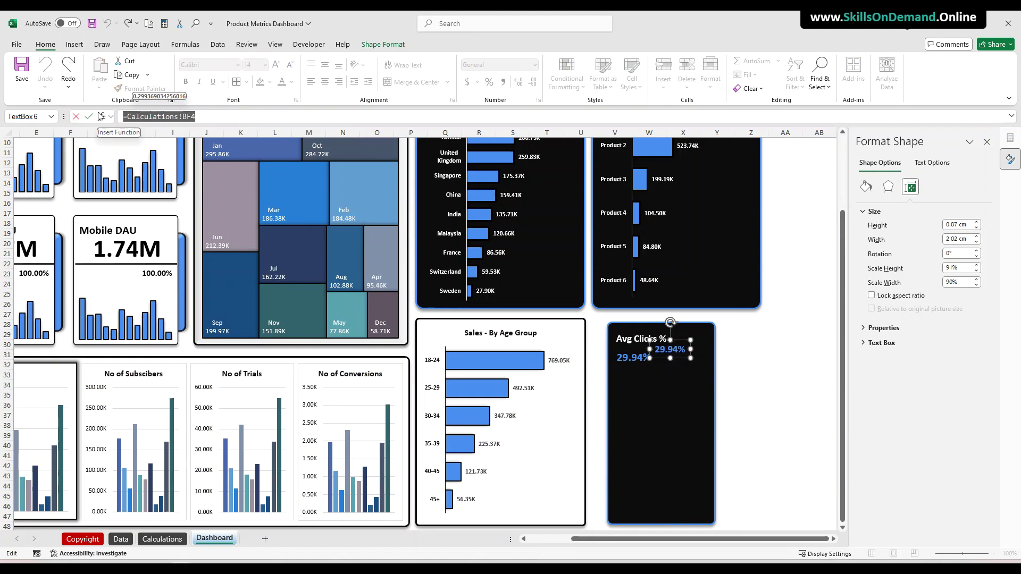
type("=")
left_click(153, 540)
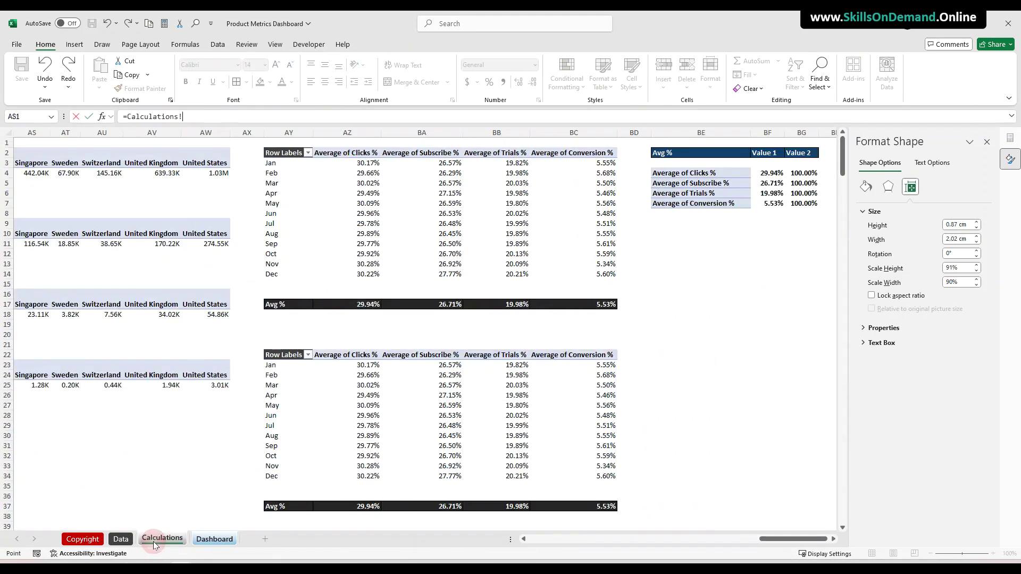
left_click(808, 175)
key("Return")
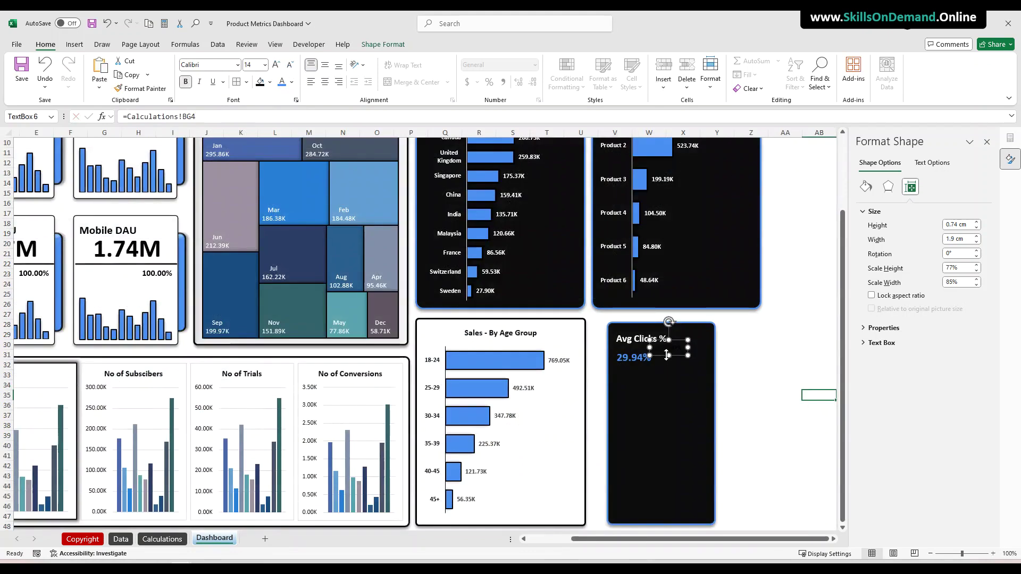
Format the value linked to BG4 as white, size 11 text and position it just right of the blue average clicks value
left_click(291, 82)
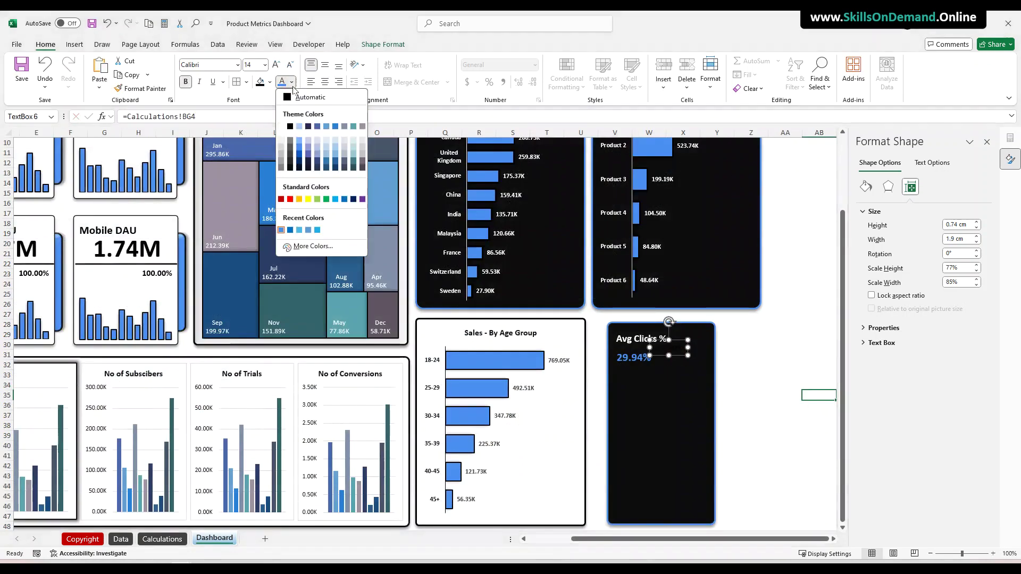
left_click(281, 123)
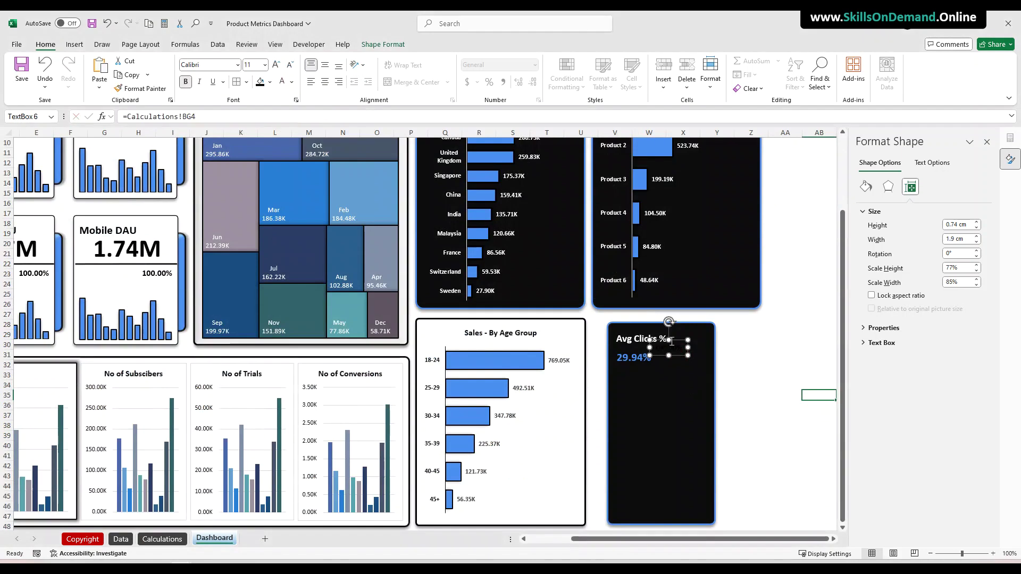
left_click(771, 356)
left_click(676, 351)
left_click(282, 81)
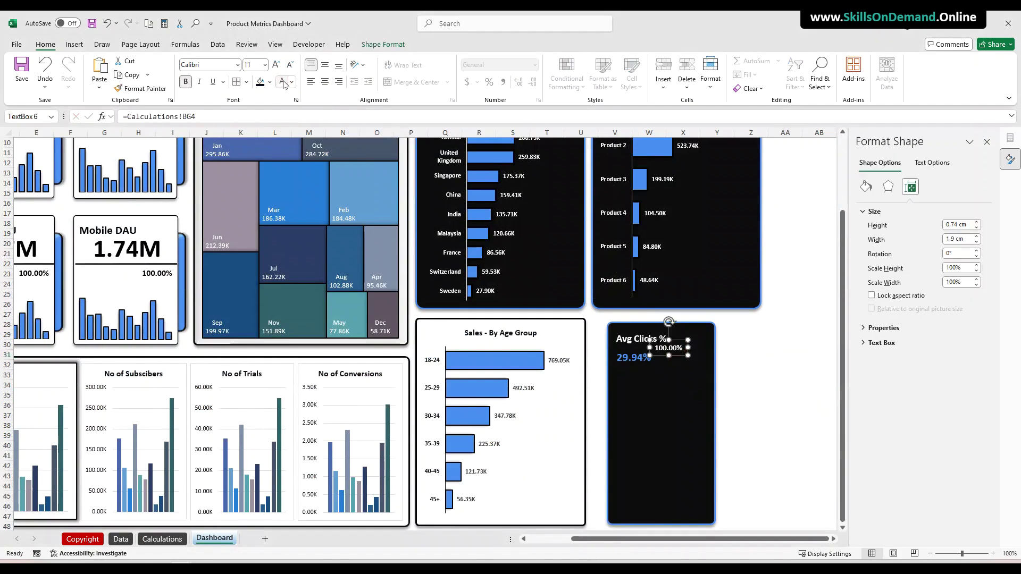
left_click_drag(681, 355, 684, 358)
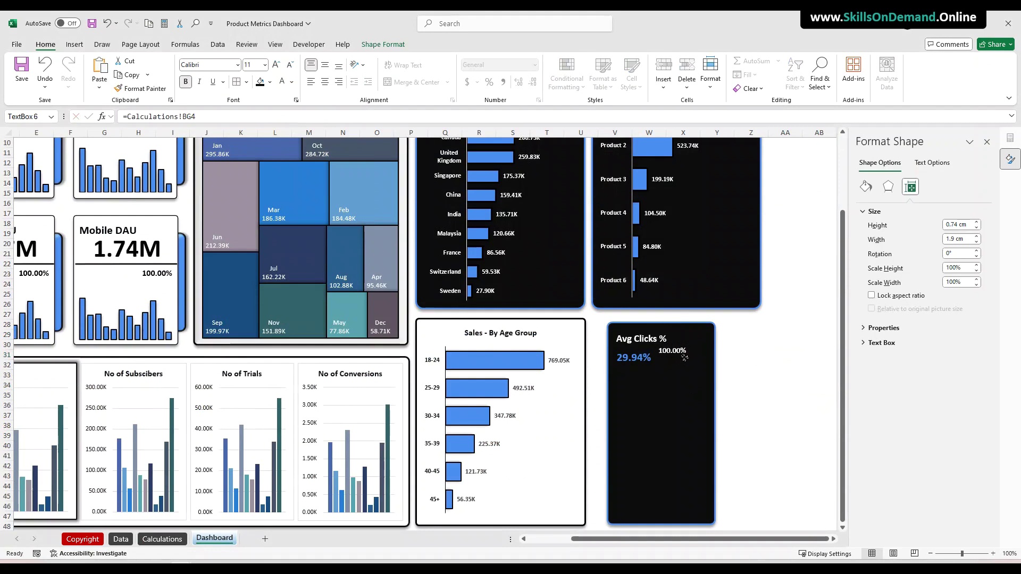
left_click_drag(685, 357, 690, 357)
left_click(762, 372)
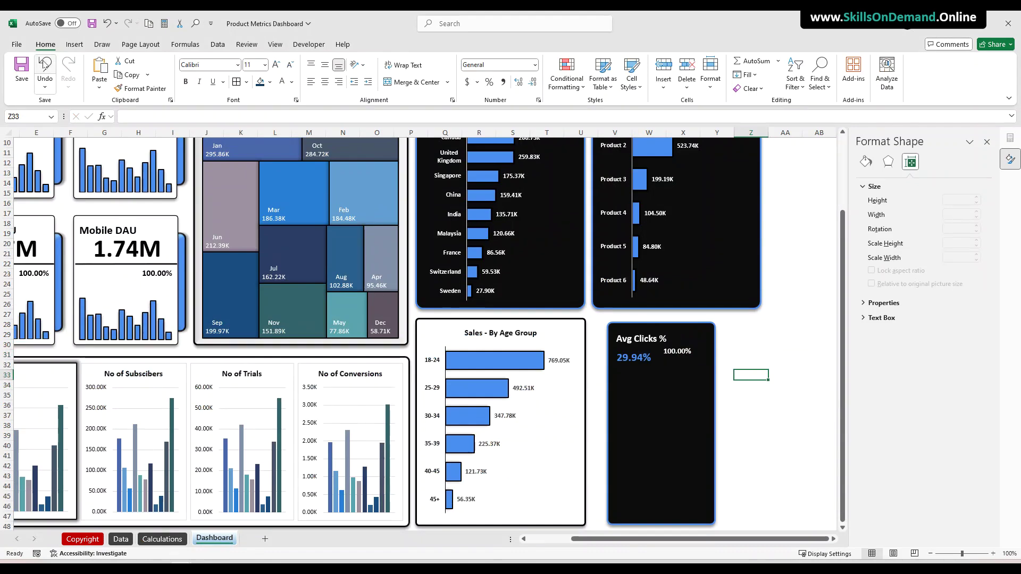
Draw a straight line about 4.82 cm long across the black panel, beneath the two average clicks values
left_click(75, 44)
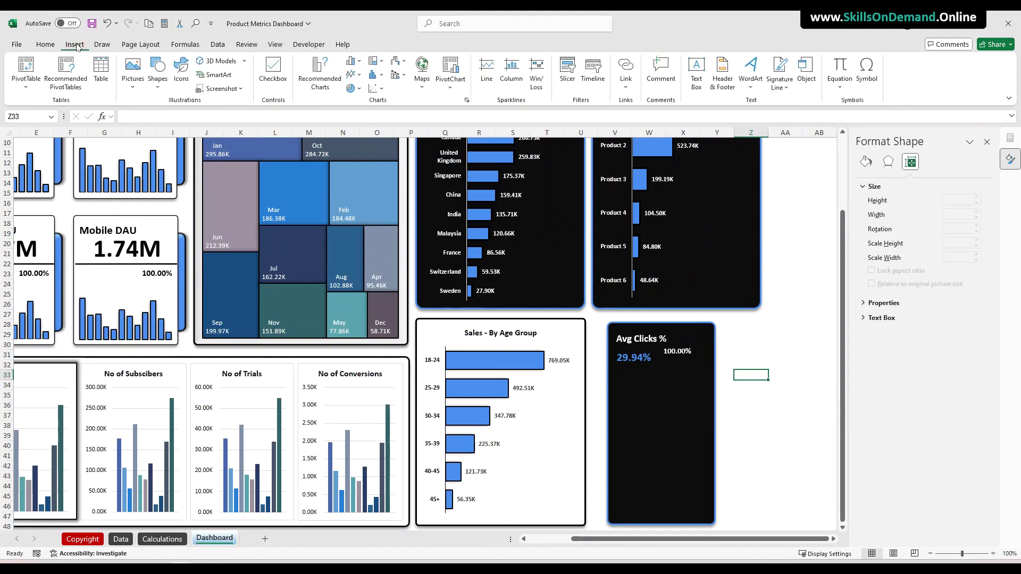
left_click(162, 92)
left_click(164, 115)
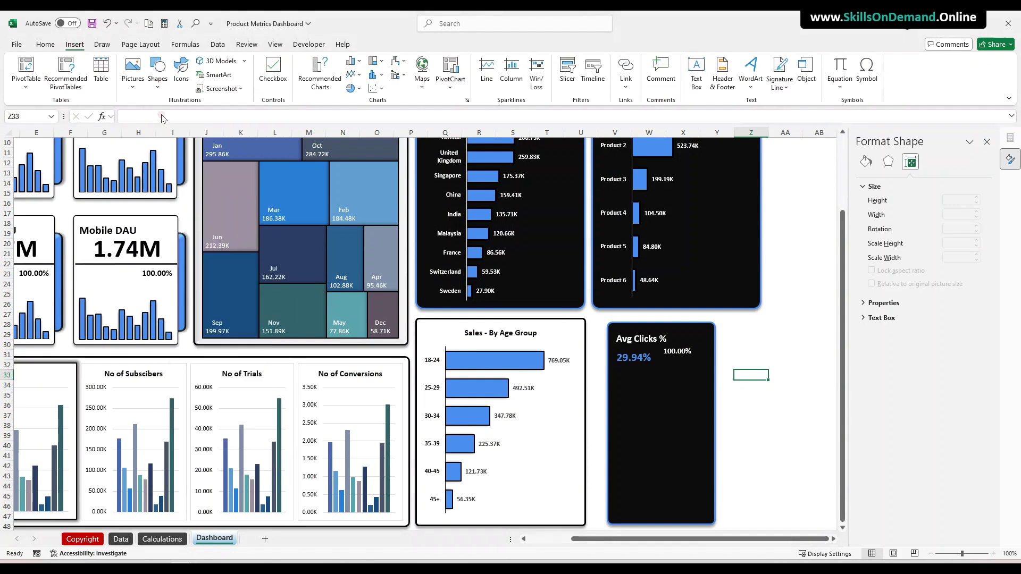
left_click_drag(613, 369, 696, 367)
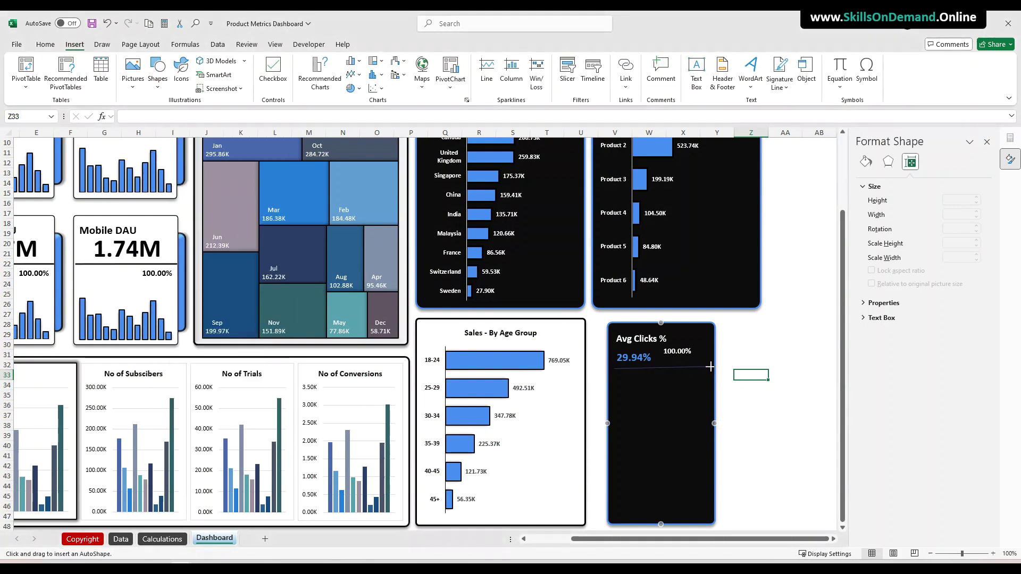
left_click_drag(710, 367, 712, 367)
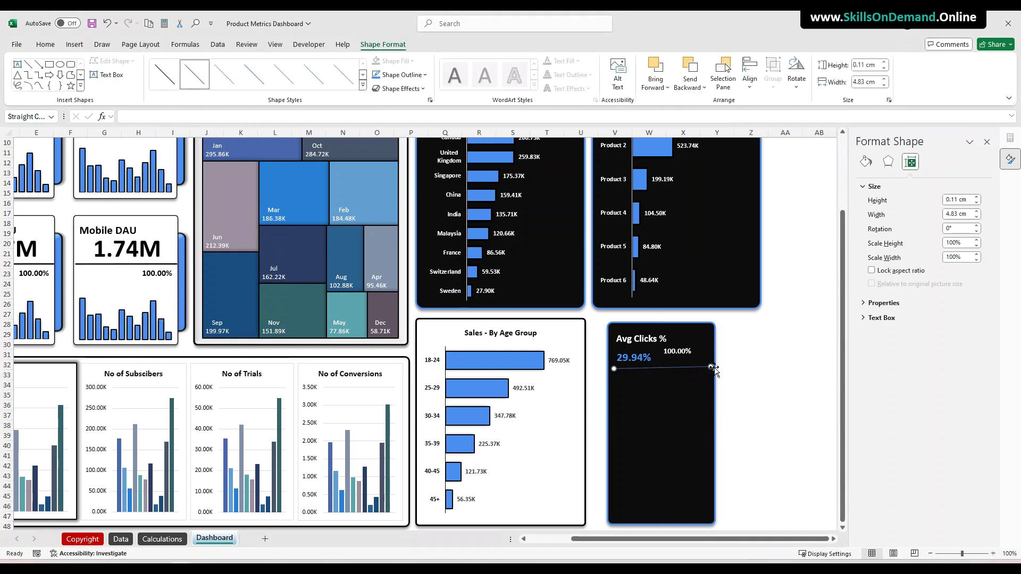
mouse_move(711, 367)
left_mouse_down()
mouse_move(654, 371)
mouse_move(710, 367)
left_mouse_up()
Set the new divider line's outline to white with a weight of 2¼ pt
left_click(402, 74)
left_click(374, 121)
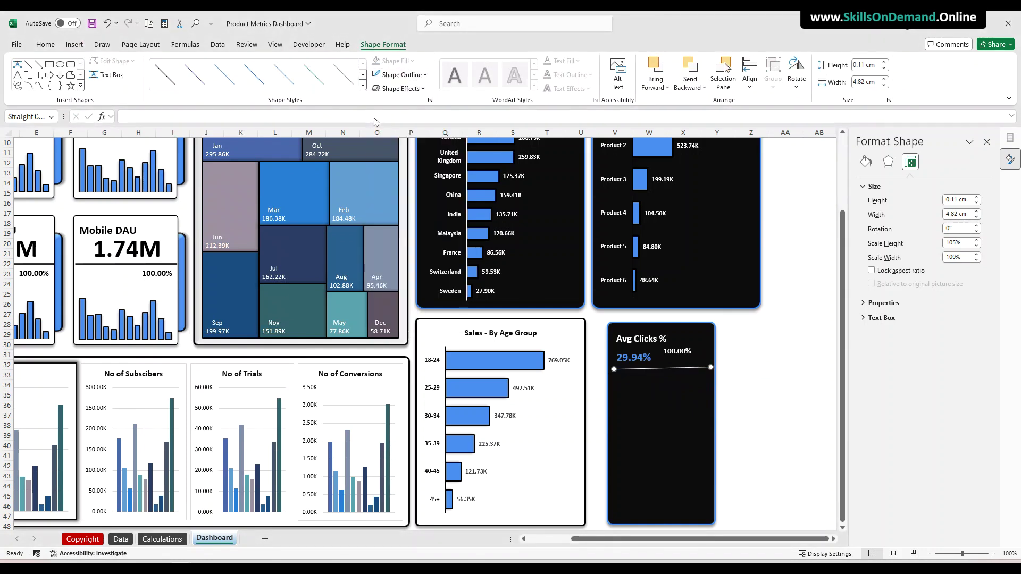
left_click(402, 74)
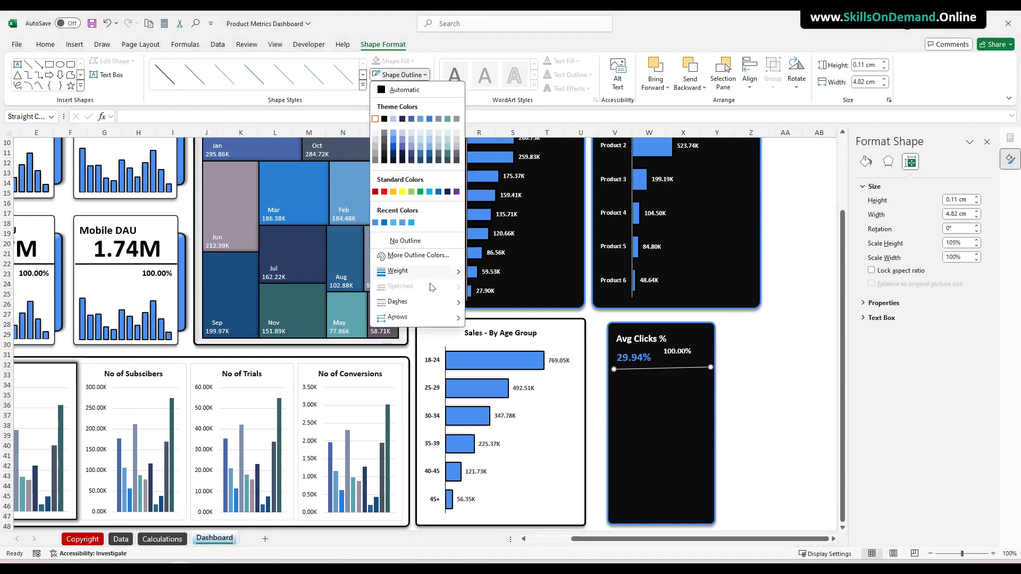
left_click(417, 255)
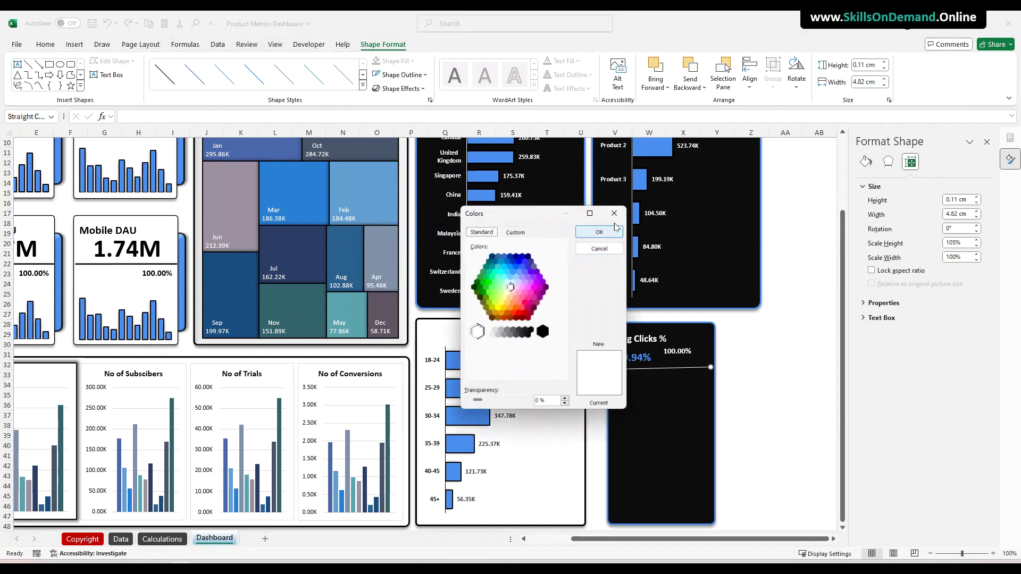
left_click(598, 232)
left_click(402, 74)
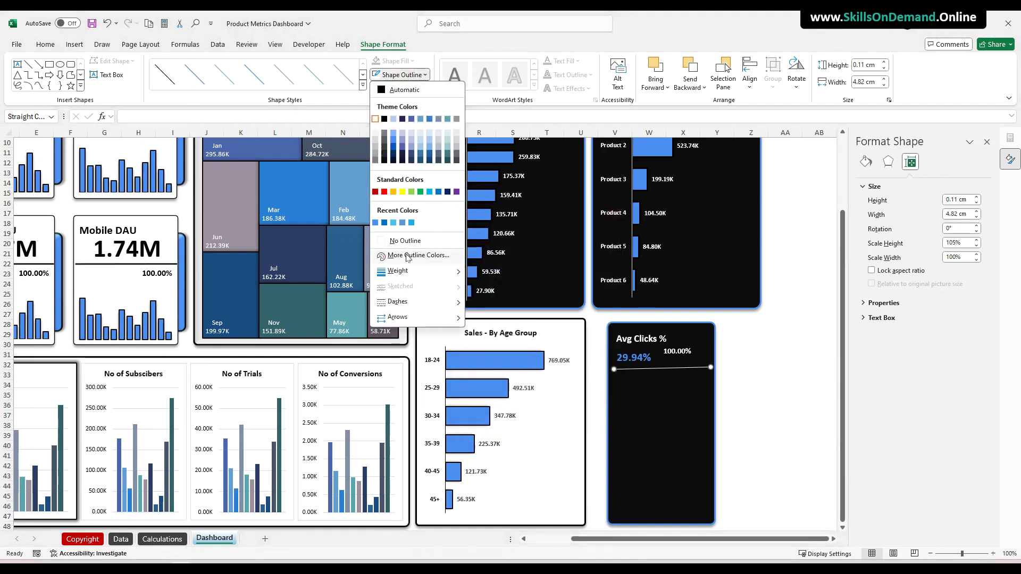
mouse_move(410, 271)
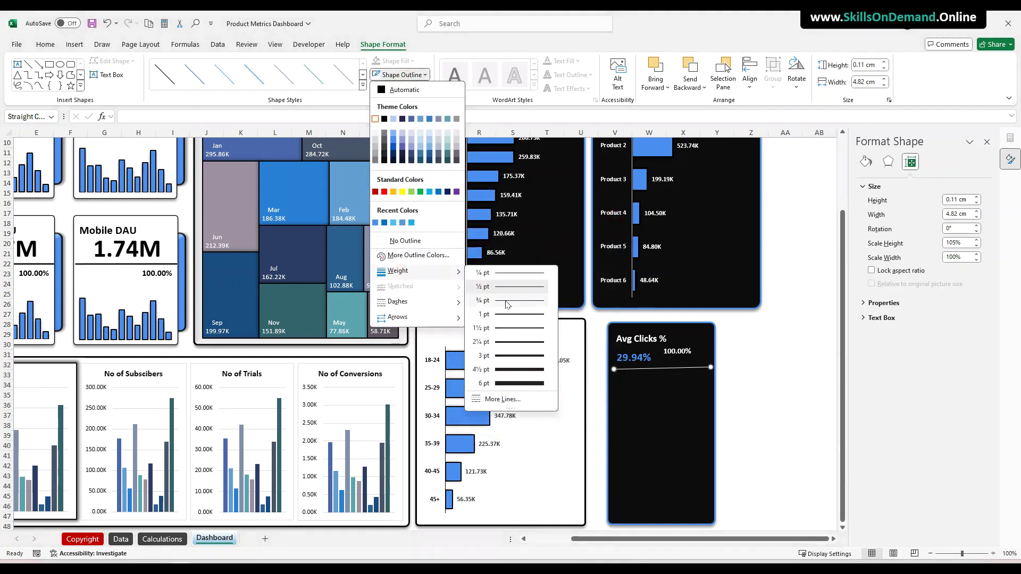
left_click(503, 342)
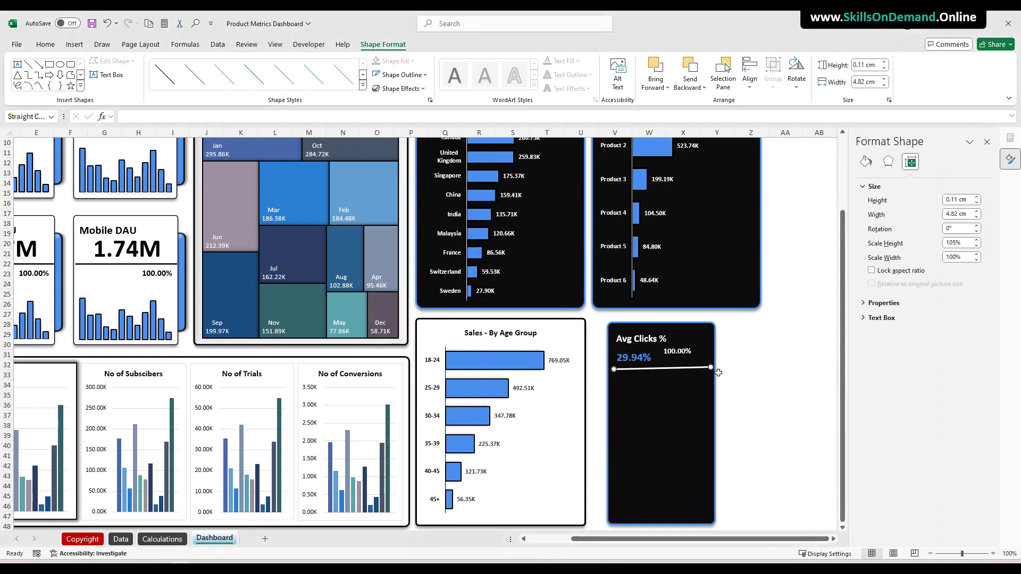
Level the white divider line by adjusting its right end and give it a dashed style
left_click_drag(711, 365, 712, 368)
left_click(399, 76)
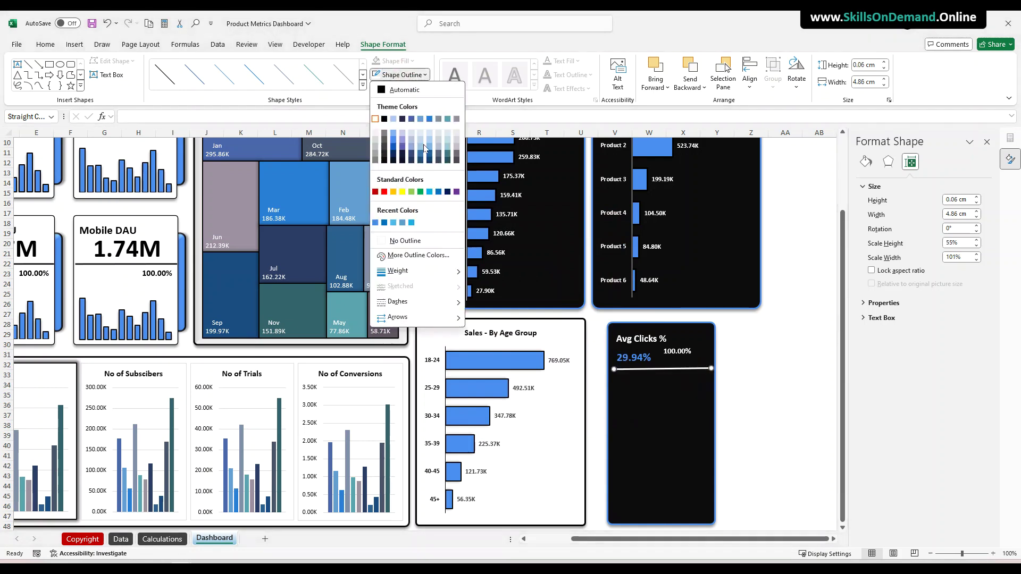
mouse_move(424, 273)
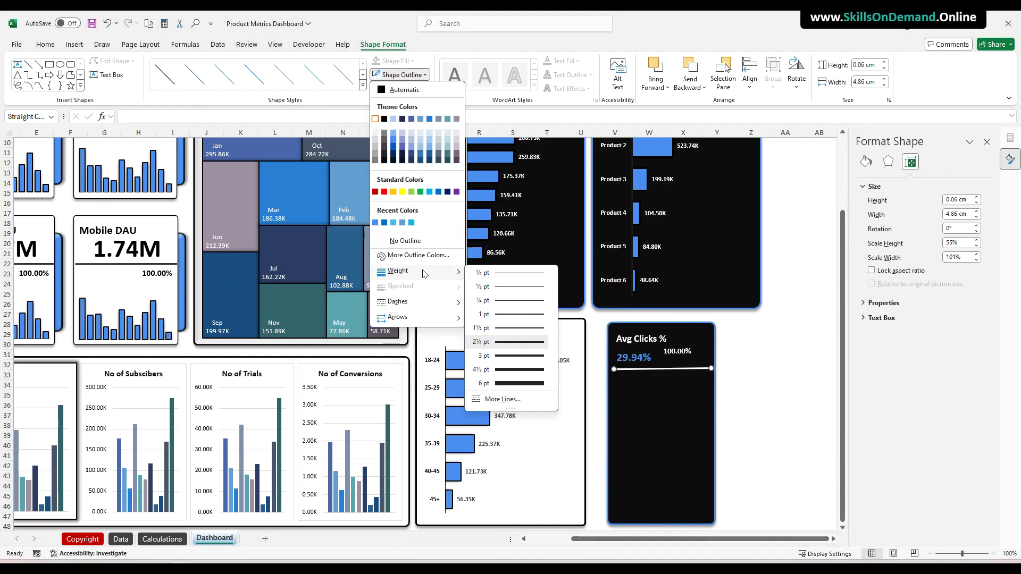
mouse_move(407, 302)
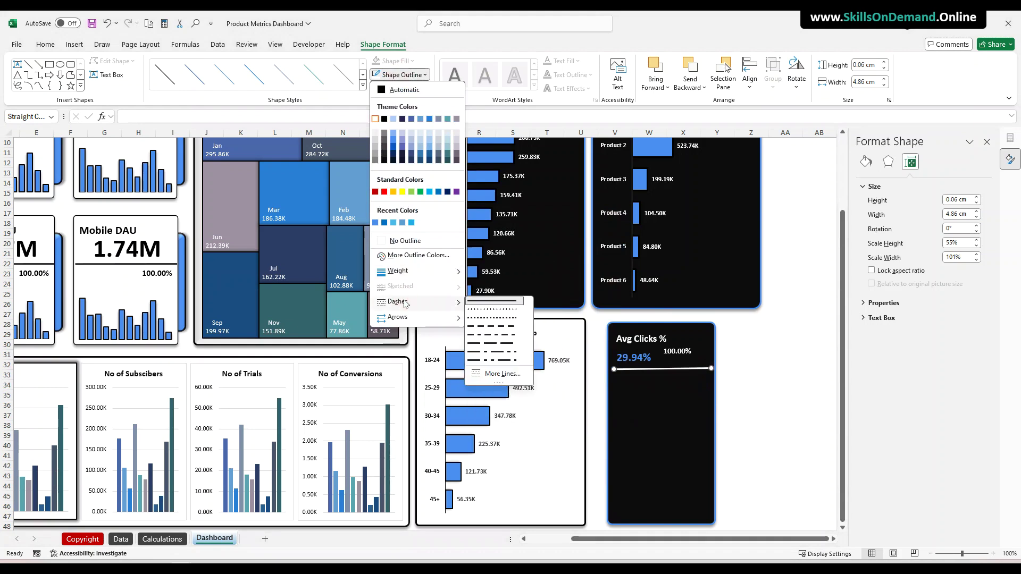
left_click(485, 310)
left_click(750, 369)
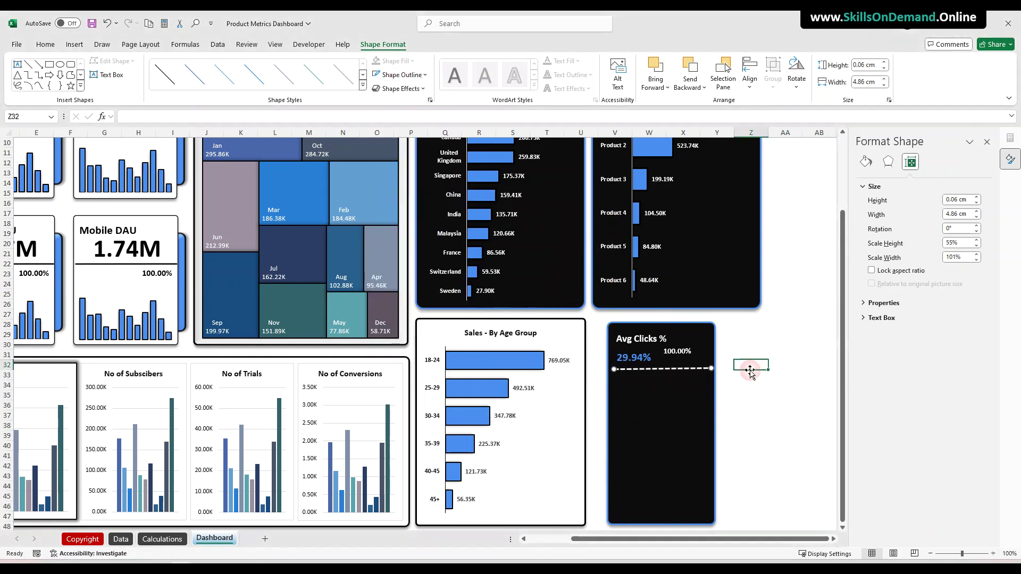
Shorten the dashed divider line to about 4.75 cm and center it across the black panel beneath the values
left_click(651, 369)
left_click_drag(651, 370, 707, 369)
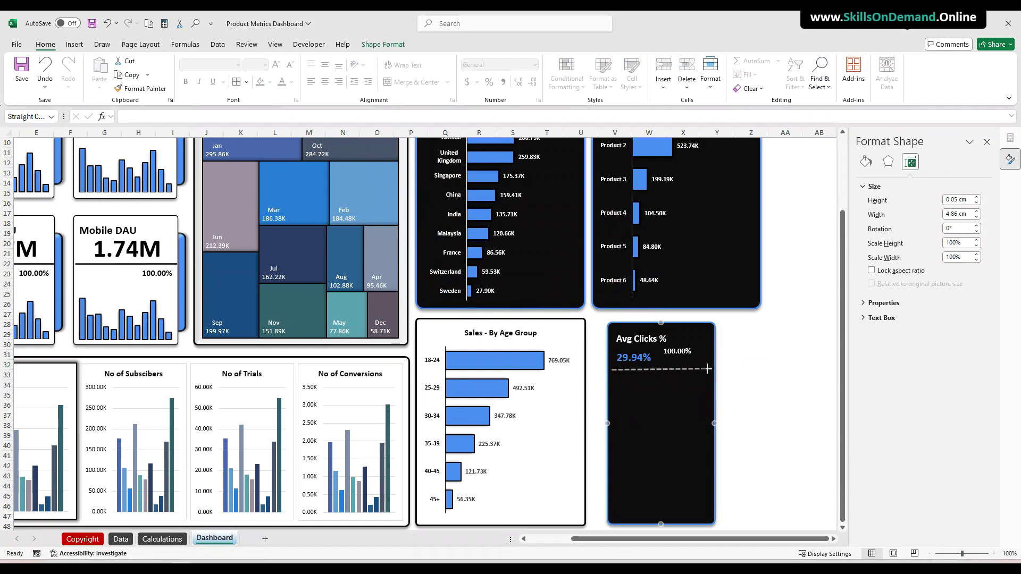
left_click_drag(708, 369, 706, 369)
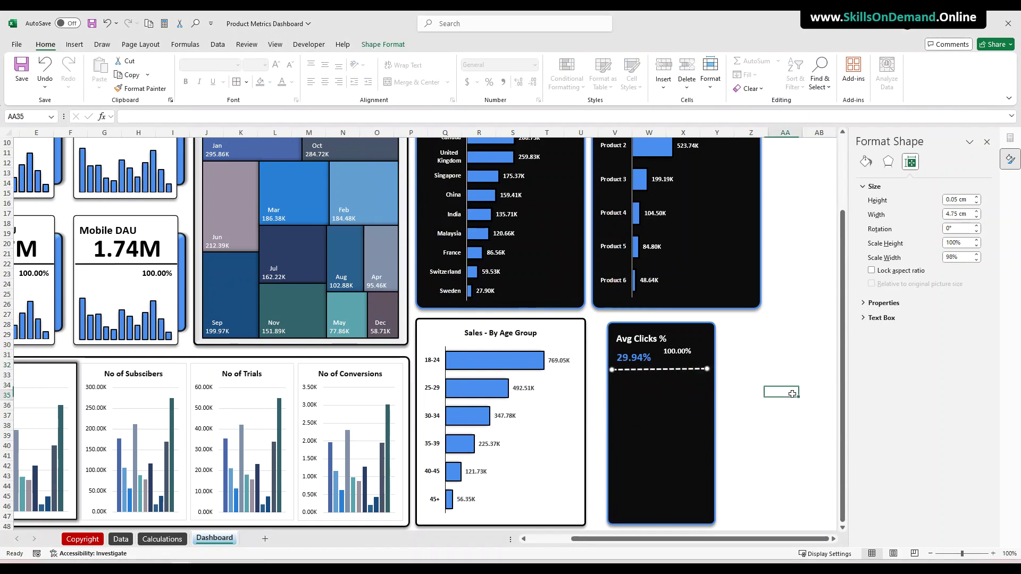
left_click(789, 395)
left_click(673, 368)
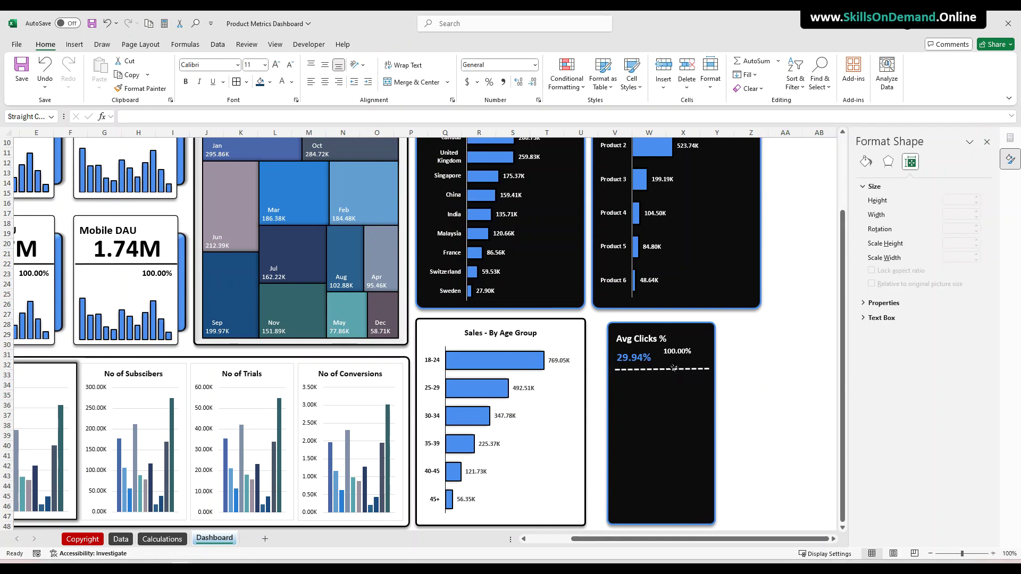
left_click(745, 374)
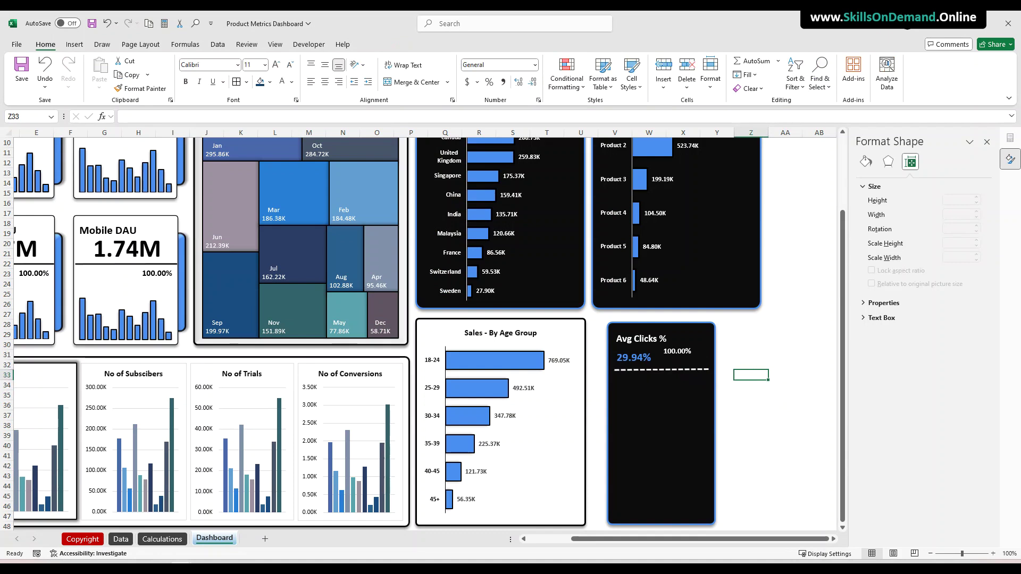
Group the Avg Clicks % label, its two percentage values and the dashed divider line into one object
left_click(631, 340)
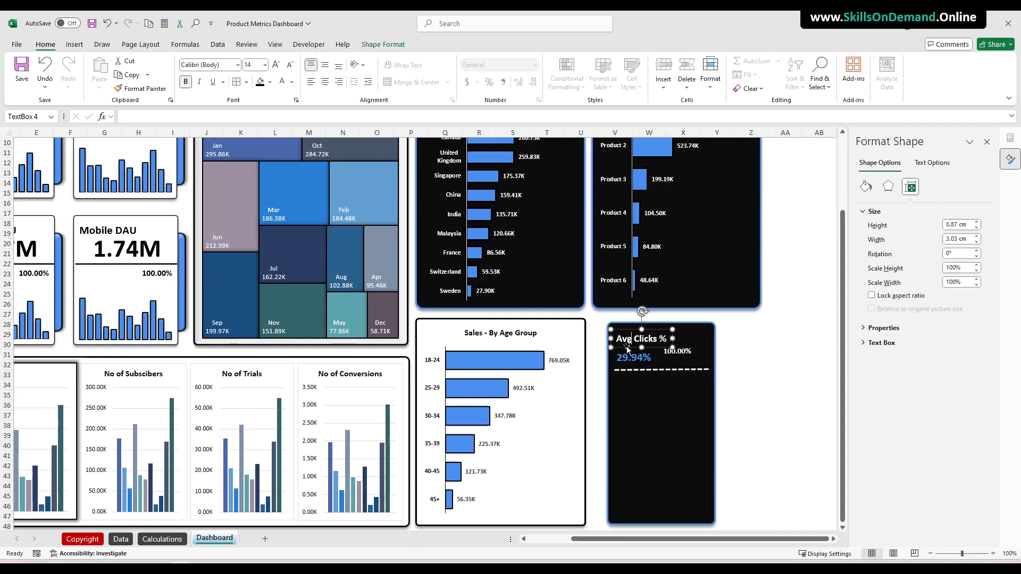
left_click(627, 357, "shift")
left_click(684, 357, "shift")
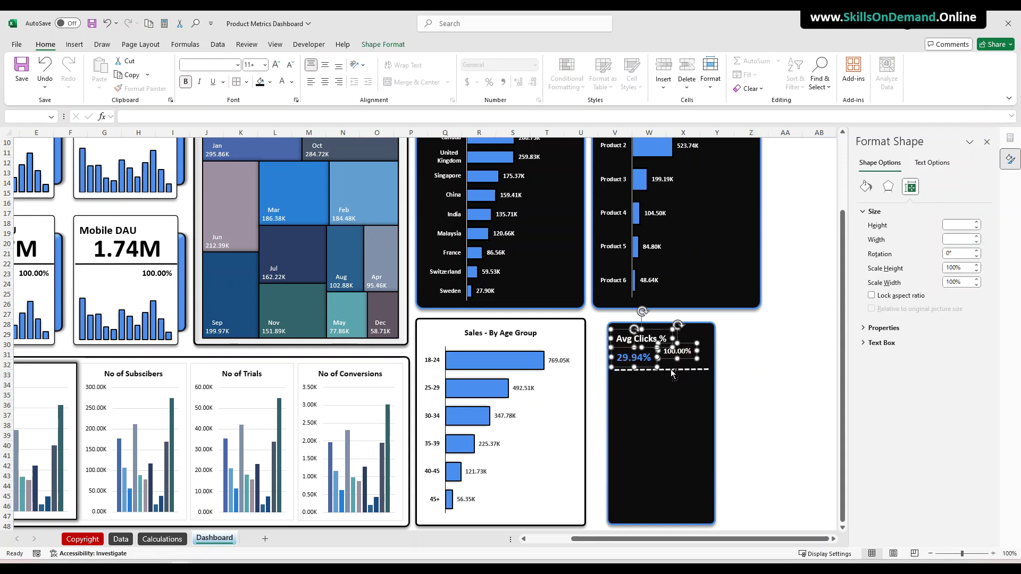
right_click(671, 372)
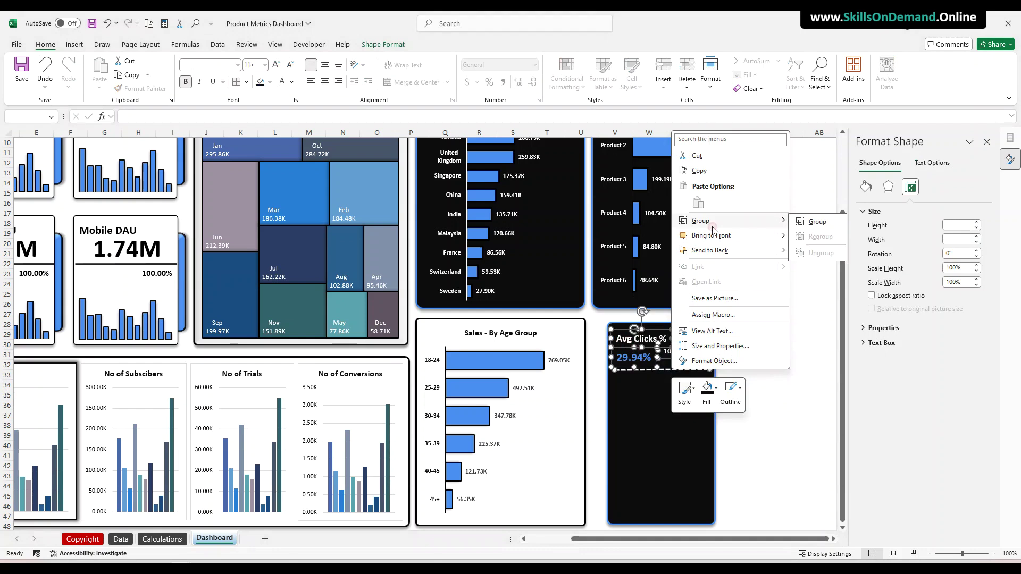
left_click(809, 222)
Duplicate the grouped Avg Clicks % block to make three copies stacked below the original inside the black panel
key("ctrl+c")
key("ctrl+v")
left_click_drag(682, 384, 680, 511)
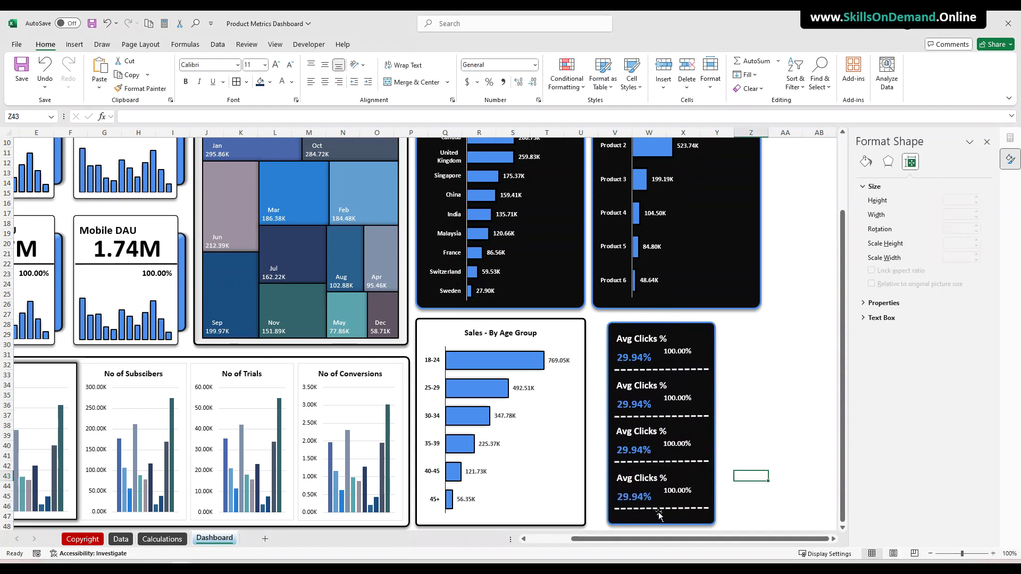
Move the lowest Avg Clicks % block down to the black panel's lower edge and delete its dashed line
left_click_drag(672, 514, 675, 525)
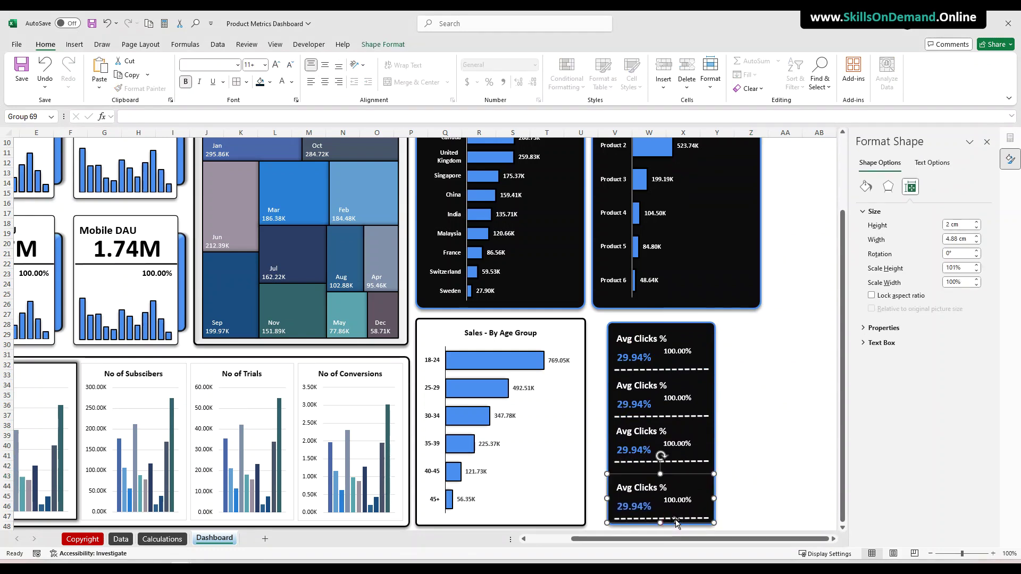
left_click(675, 519)
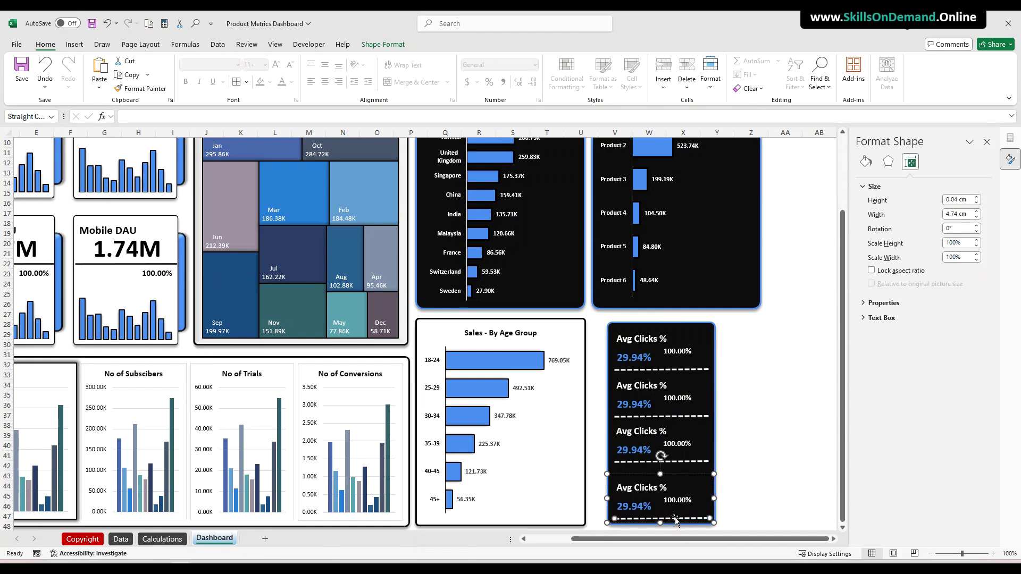
key("Delete")
left_click(754, 468)
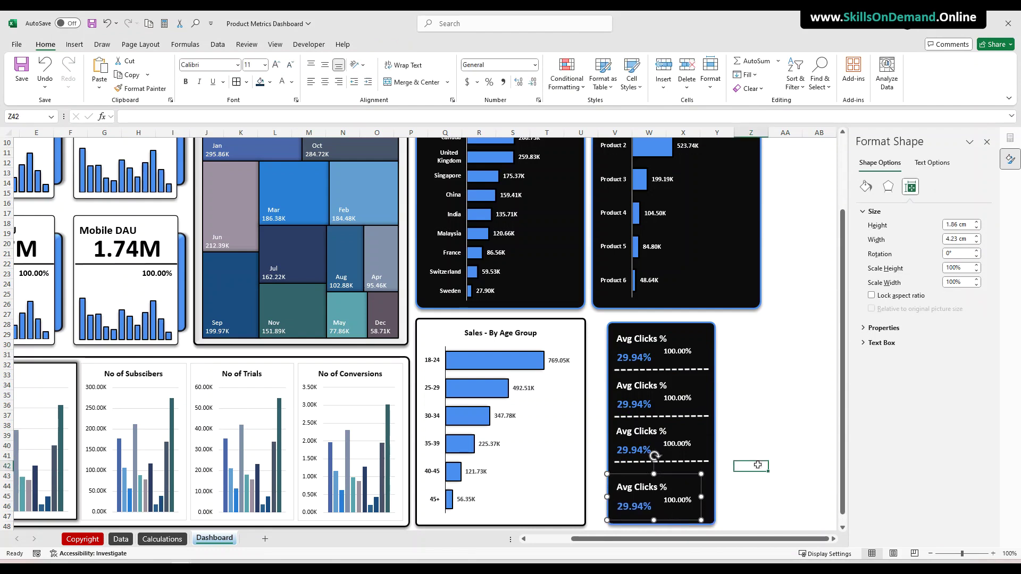
Nudge the third and second Avg Clicks % blocks downward to even out the gaps between the four blocks
left_click(634, 465)
left_click_drag(635, 467, 637, 473)
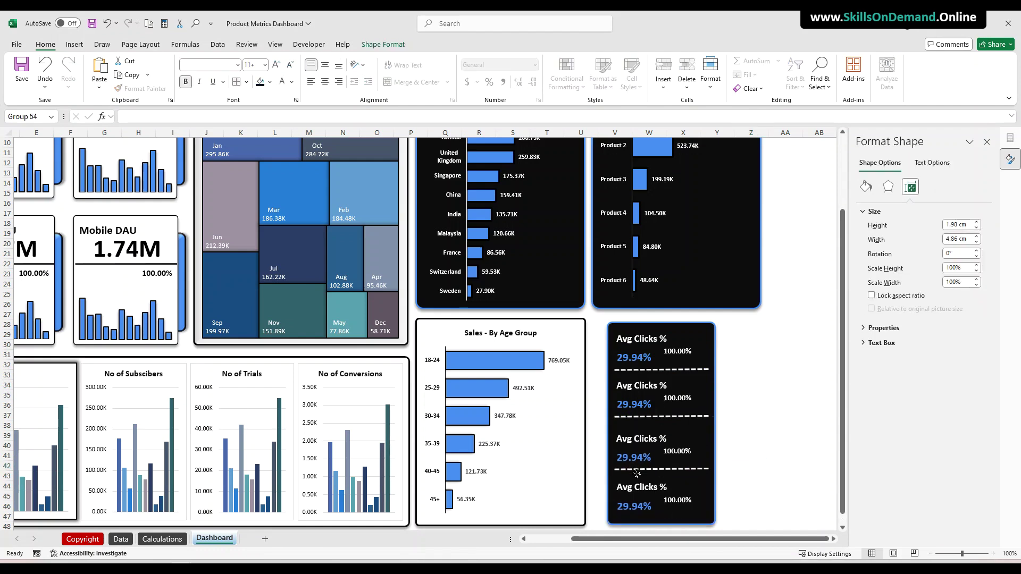
left_click(640, 420)
left_click_drag(641, 420, 643, 422)
left_click(752, 425)
Distribute the four Avg Clicks % blocks vertically and align them to the left
left_click(645, 488)
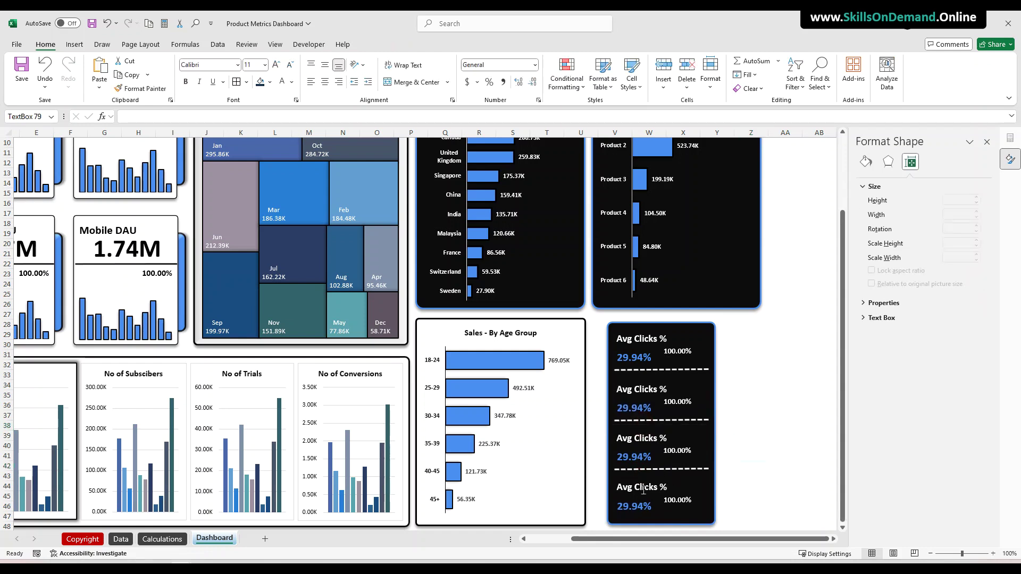
left_click(636, 453, "ctrl")
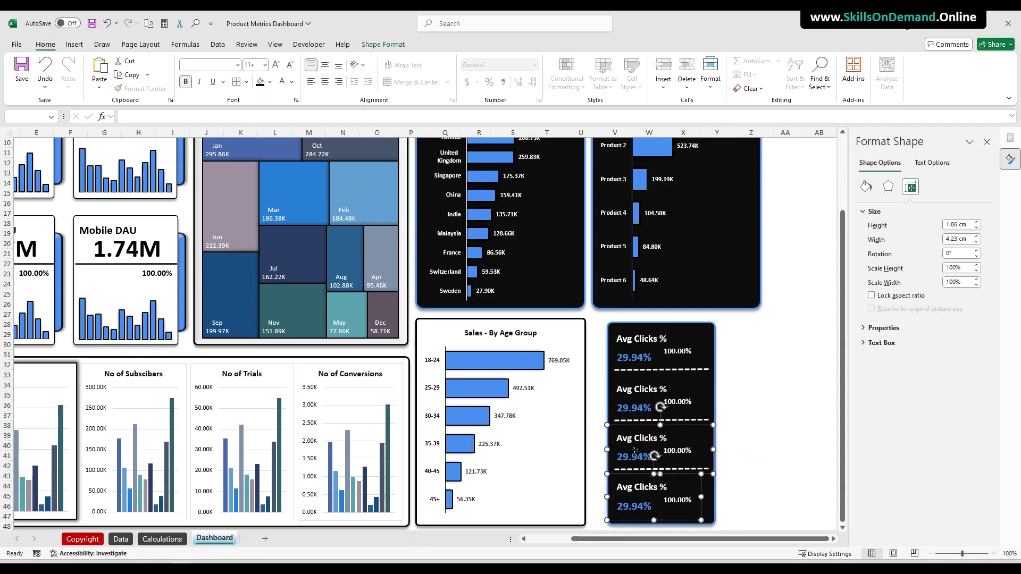
left_click(632, 408, "ctrl")
left_click(637, 359, "ctrl")
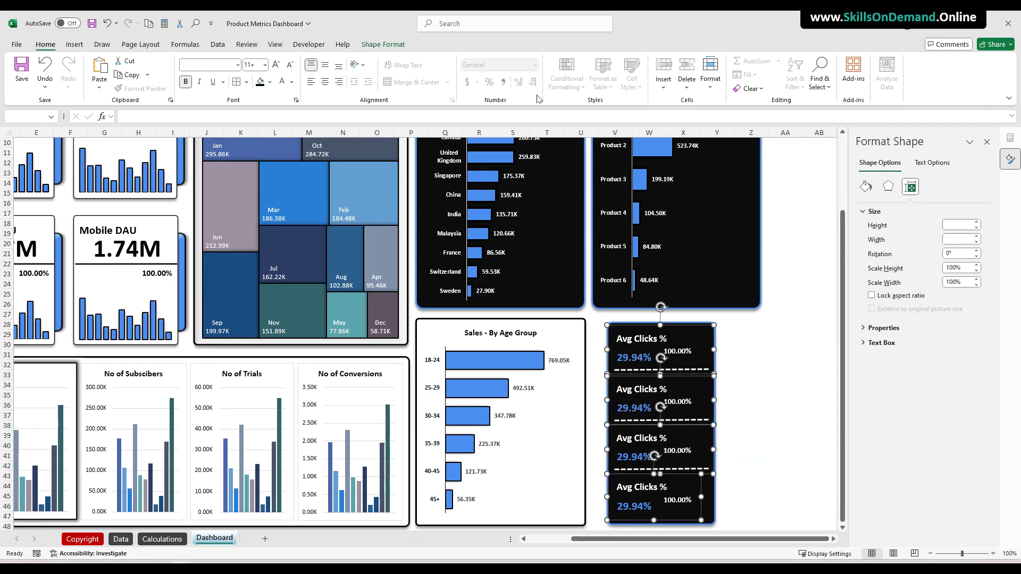
left_click(383, 45)
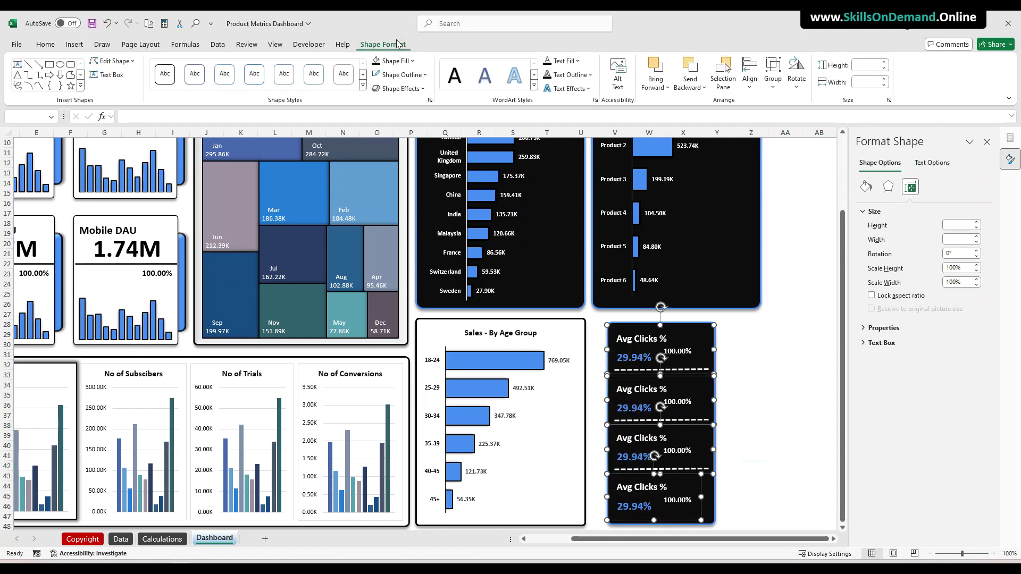
left_click(757, 88)
left_click(763, 215)
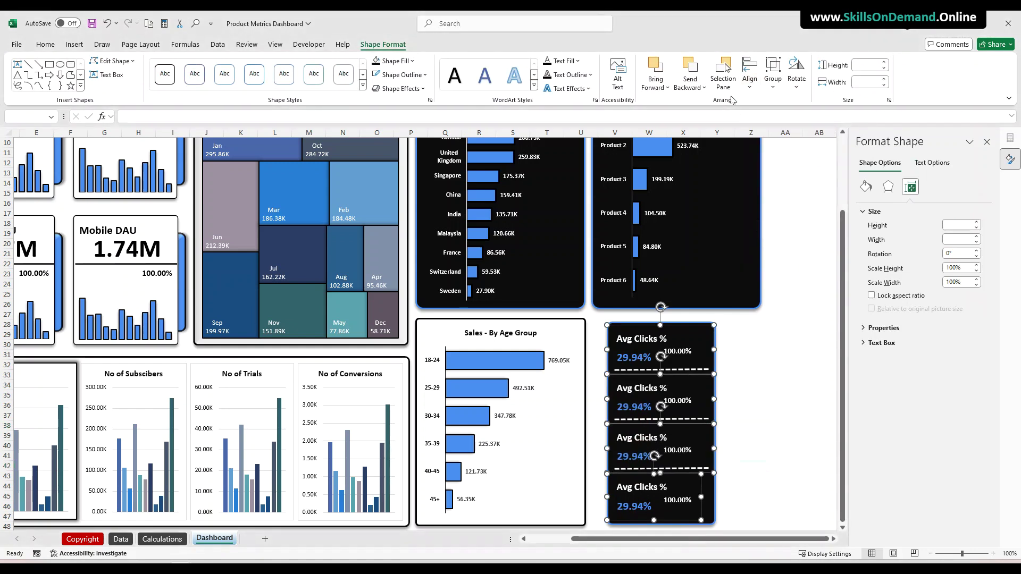
left_click(749, 85)
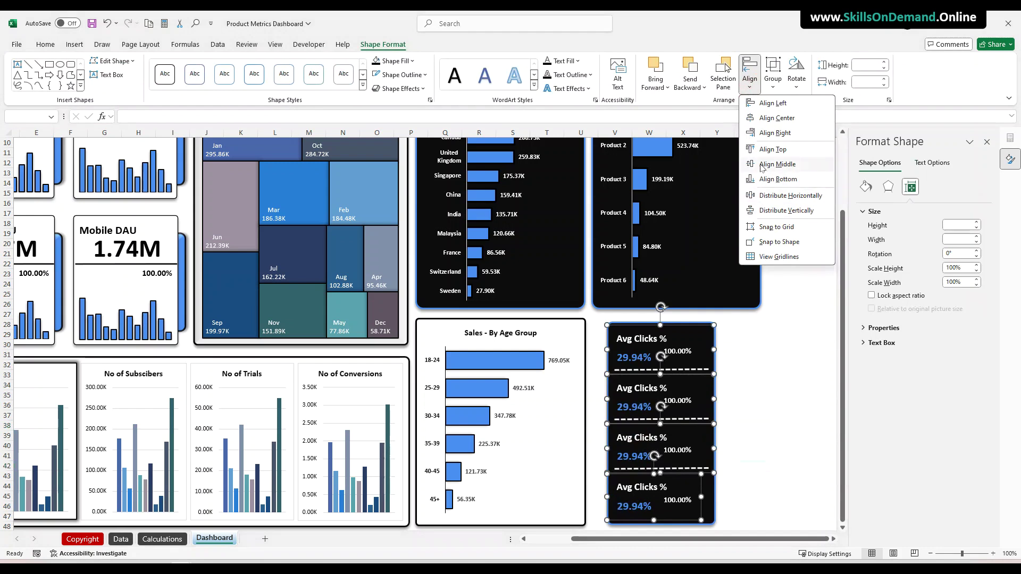
left_click(762, 210)
left_click(750, 87)
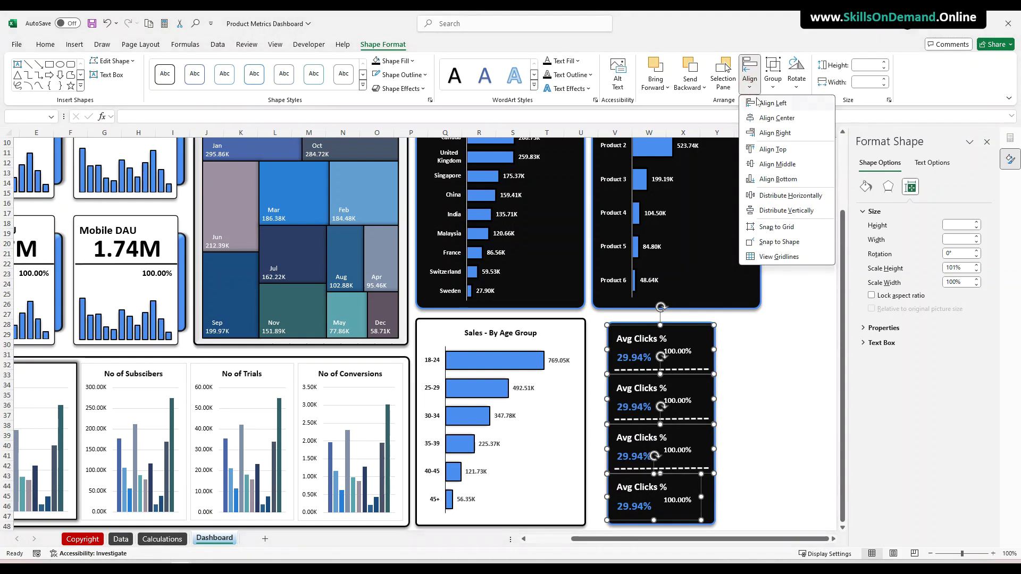
left_click(758, 105)
left_click(777, 334)
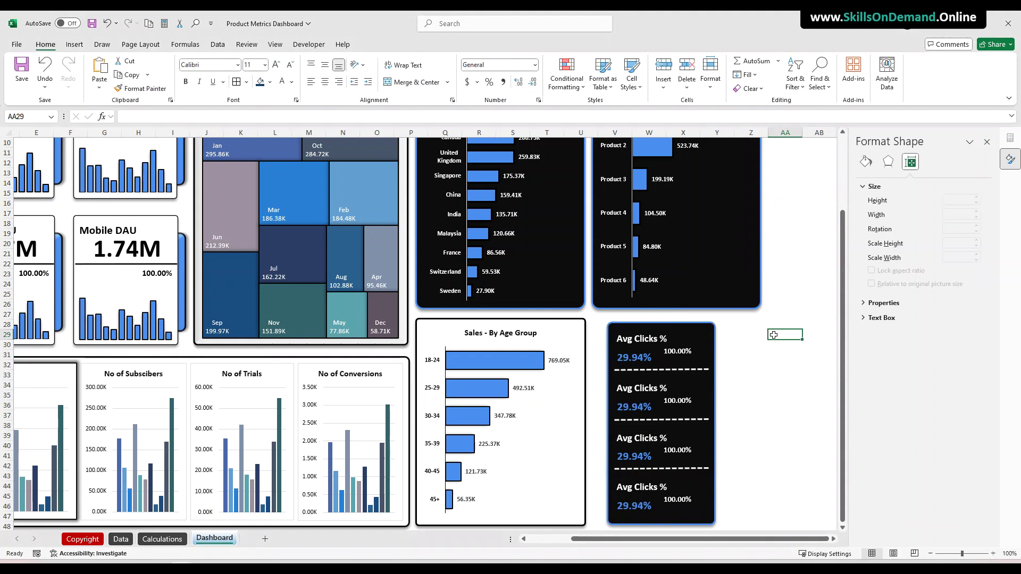
Rename the second block's label in the black panel to "Avg Subscription %"
left_click(663, 392)
left_click_drag(662, 392, 617, 395)
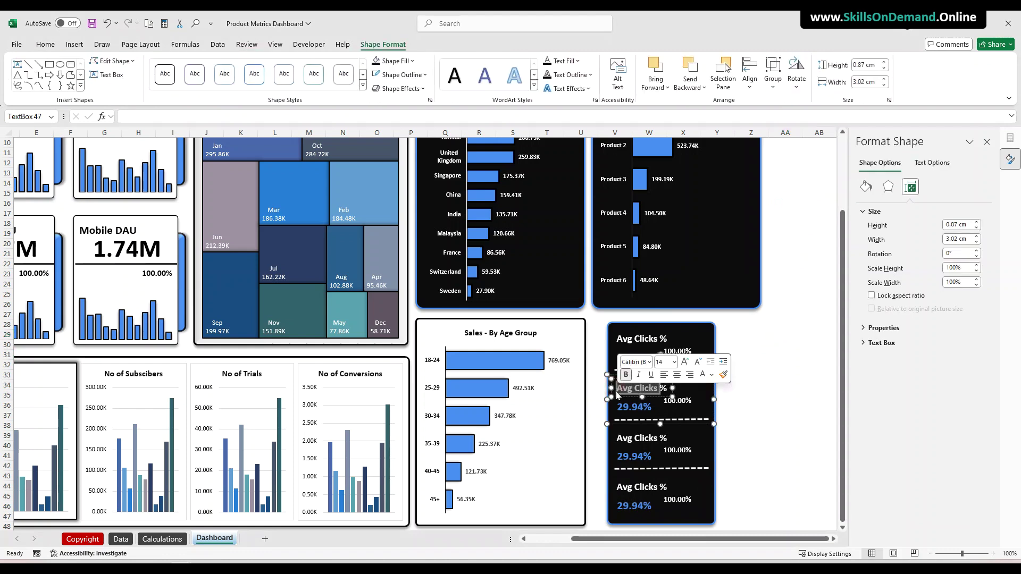
double_click(646, 389)
left_click(646, 389)
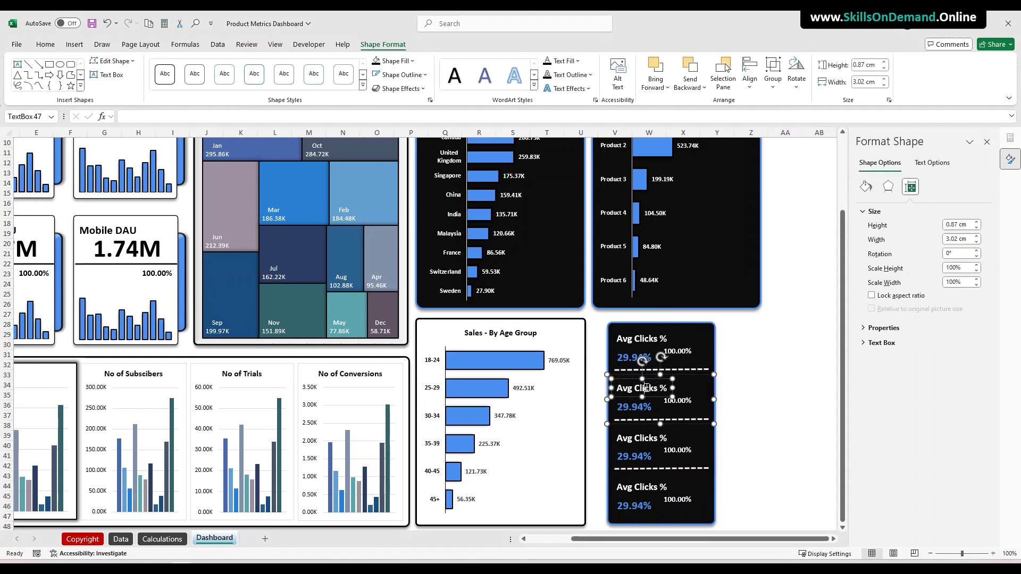
double_click(646, 389)
type("Aubs")
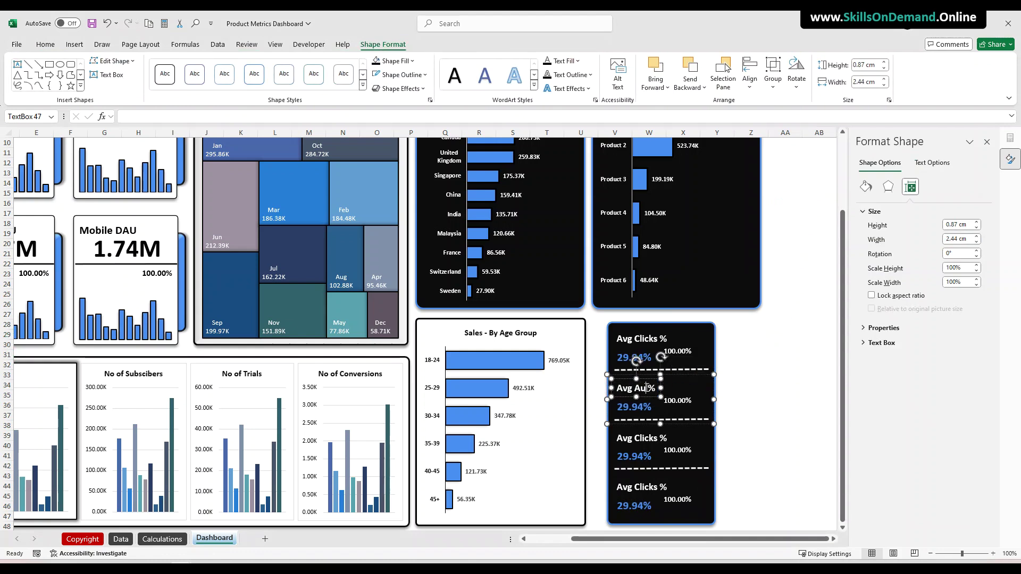
type("cri")
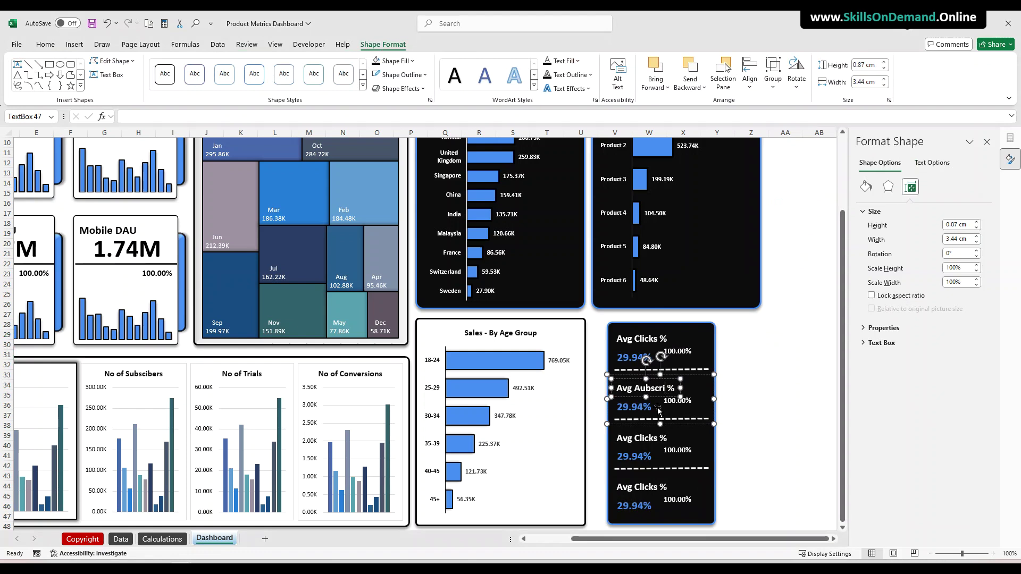
key("BackSpace")
type("S")
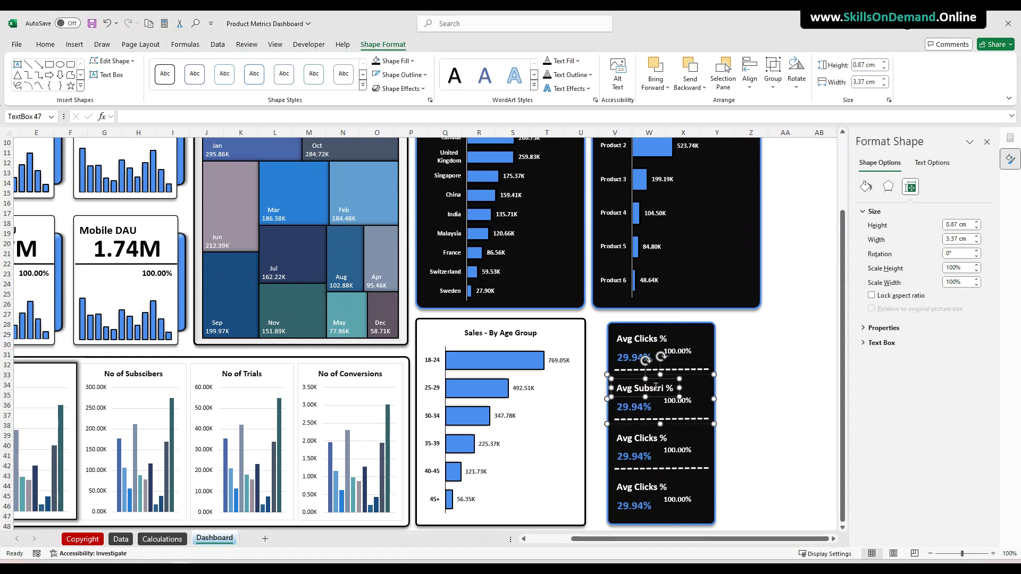
left_click(664, 388)
type("ption")
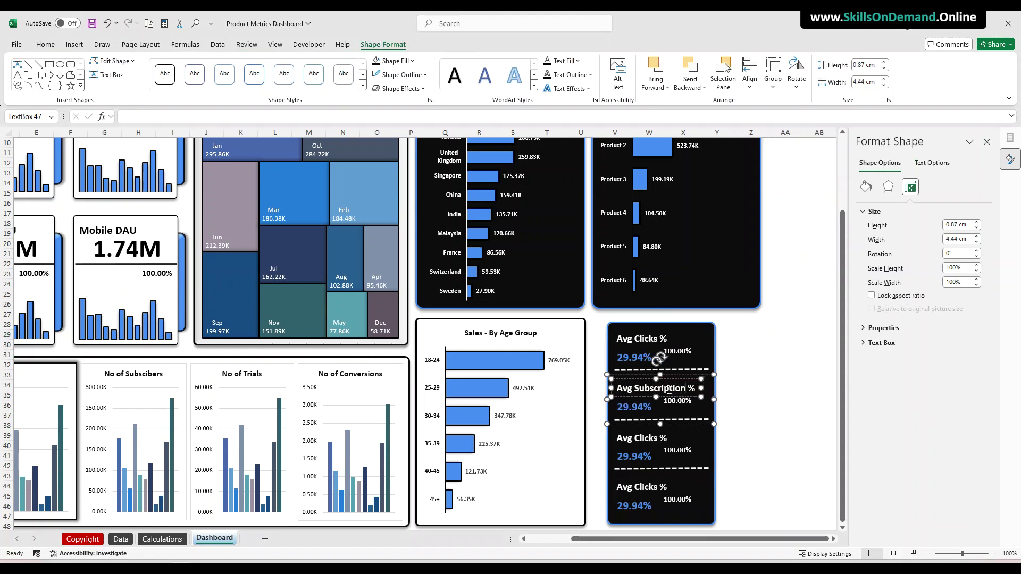
left_click(748, 401)
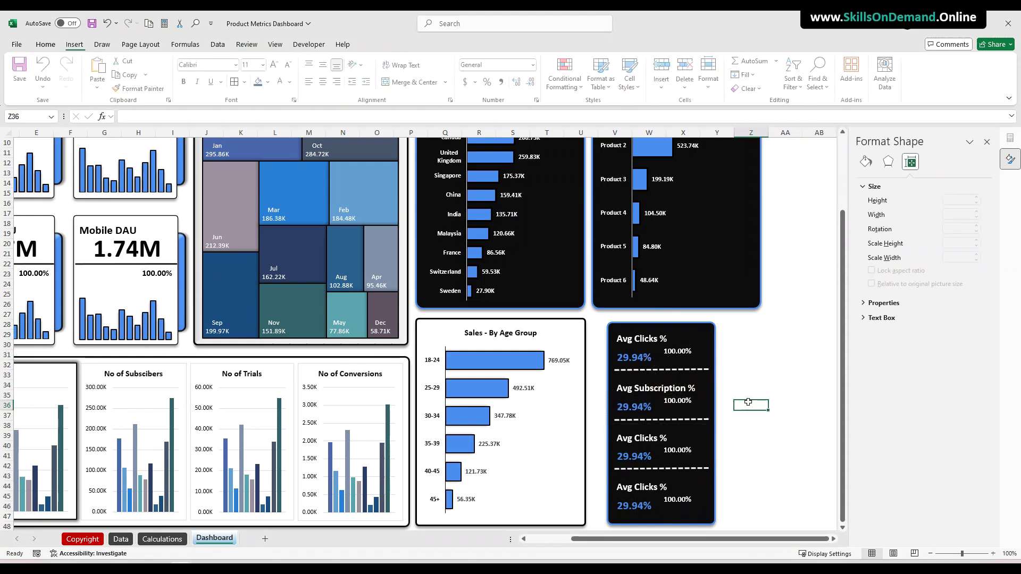
Rename the third block's label to "Avg Trials %" and the fourth block's label to "Avg Conversions %"
double_click(642, 437)
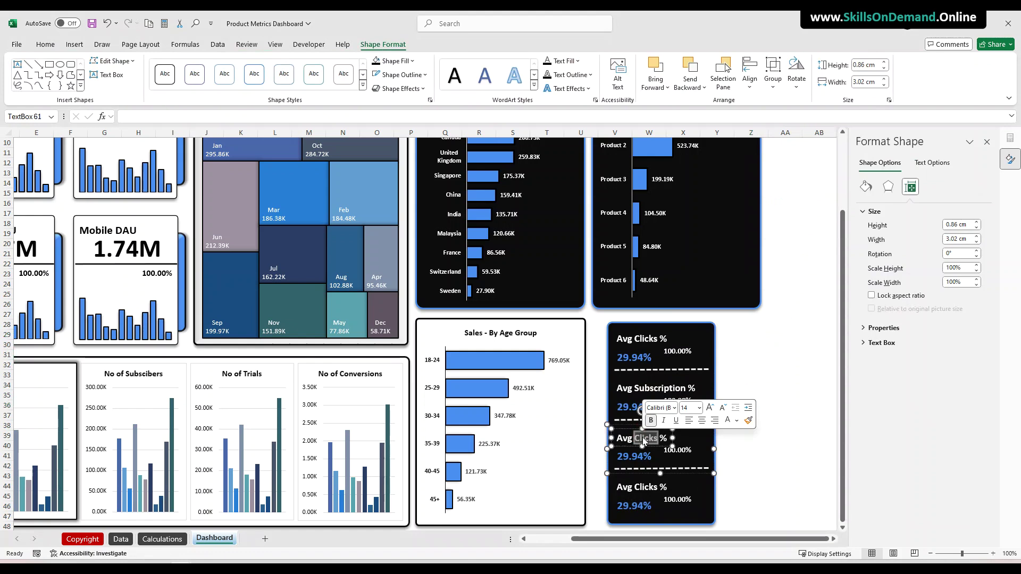
type("Trials")
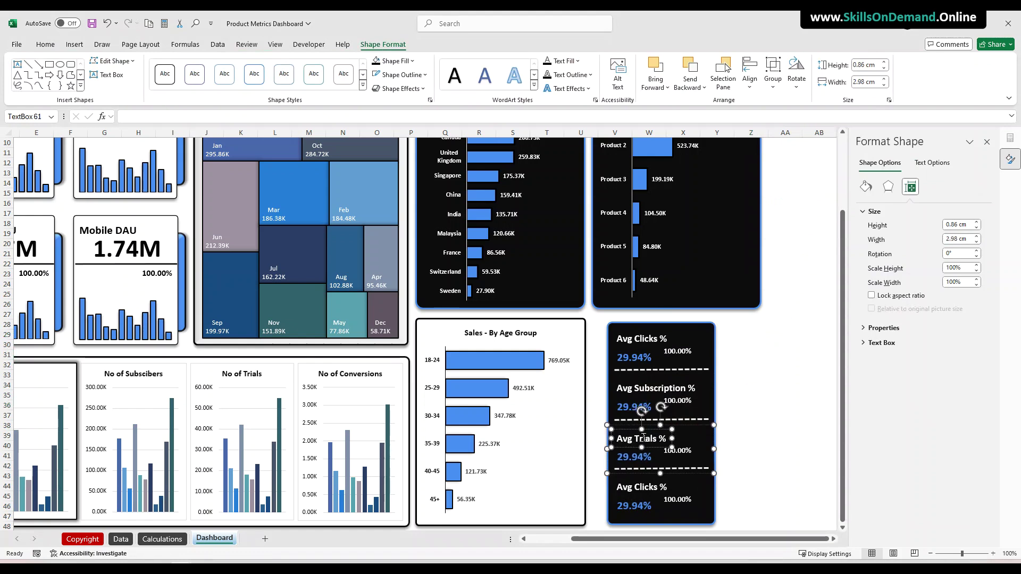
left_click(732, 453)
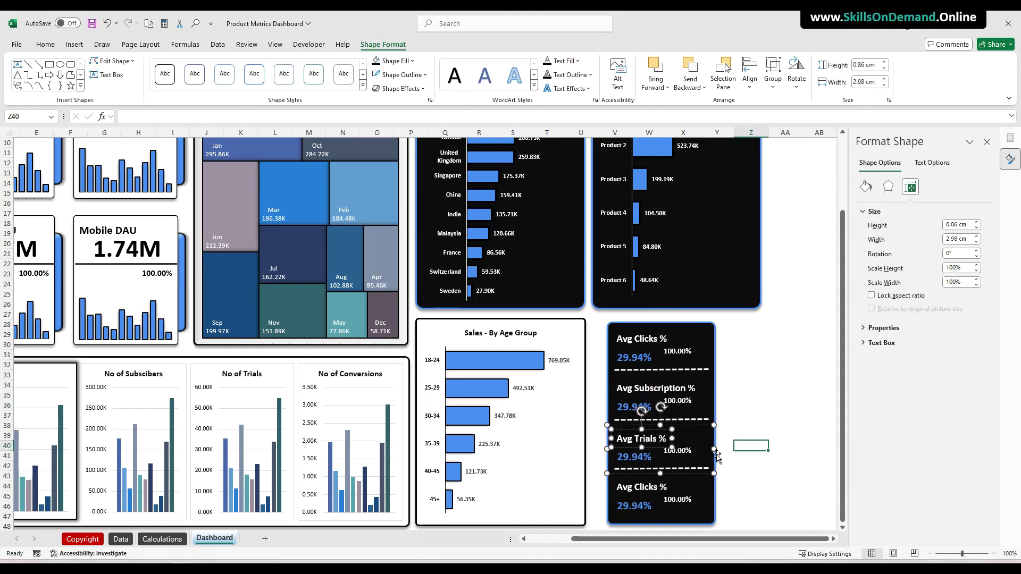
double_click(651, 487)
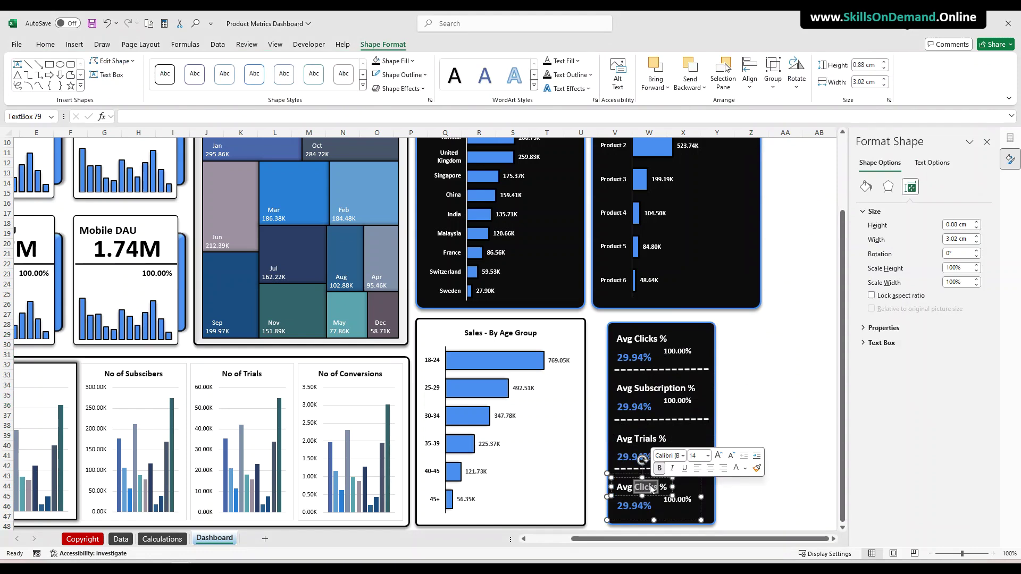
type("Conversions")
left_click(781, 467)
Link the large percentage value under Avg Subscription % to cell BF5 on the Calculations sheet
left_click(641, 405)
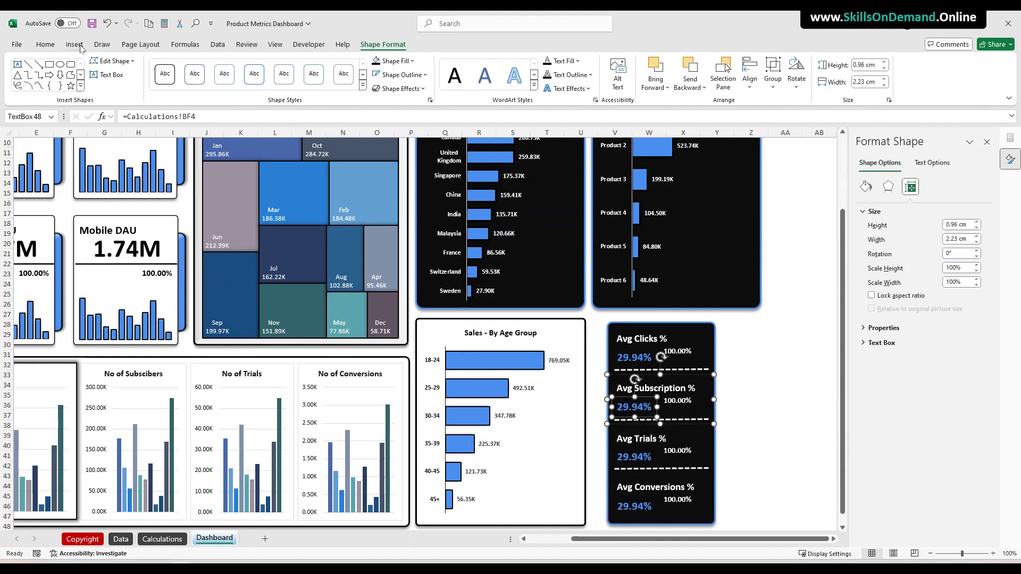
left_click(52, 45)
left_click_drag(196, 116, 81, 106)
type("=")
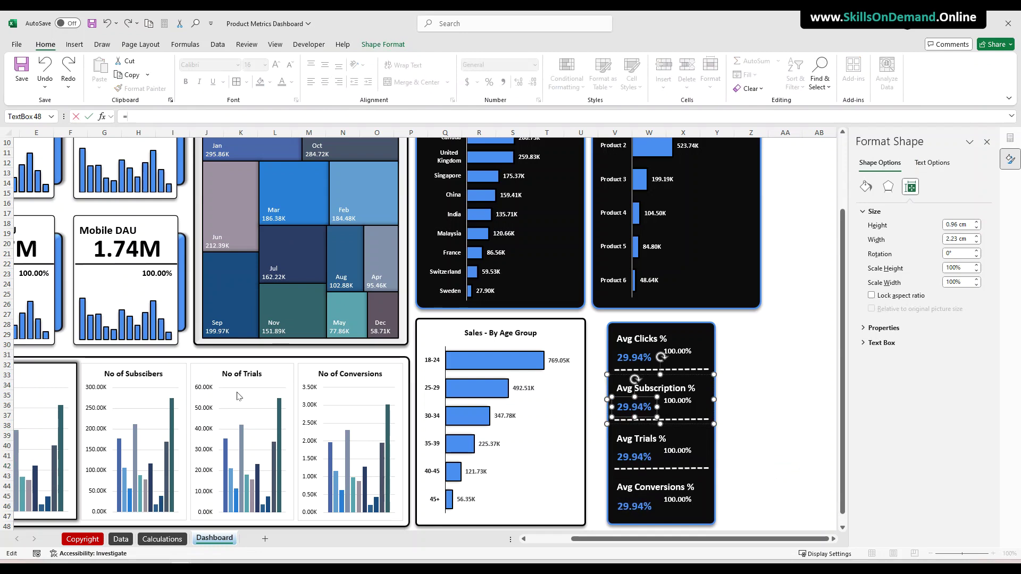
left_click(158, 540)
left_click(769, 183)
key("Return")
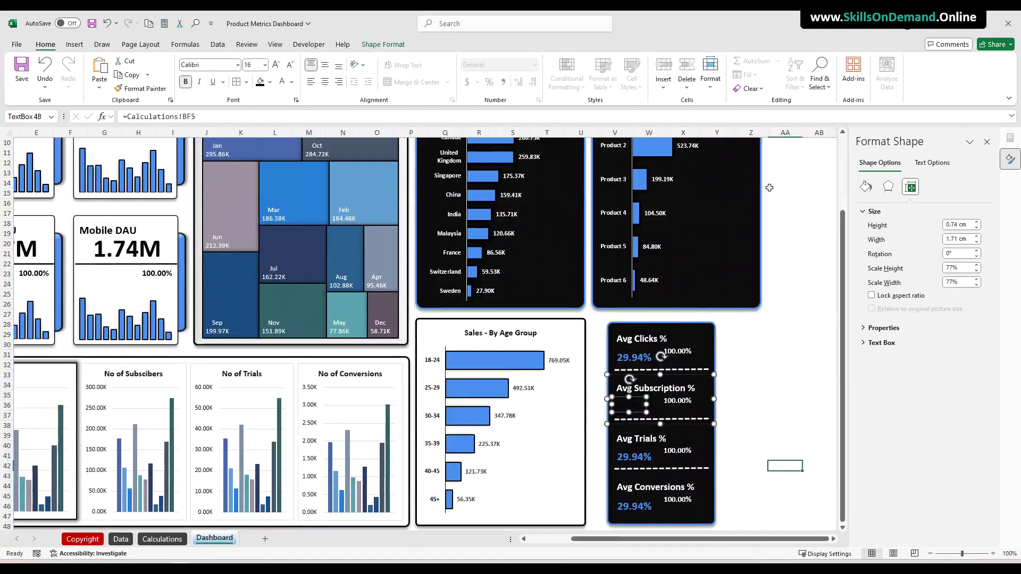
left_click(785, 395)
Format the large Avg Subscription % value with the recently used light blue font color and size 16
left_click(633, 405)
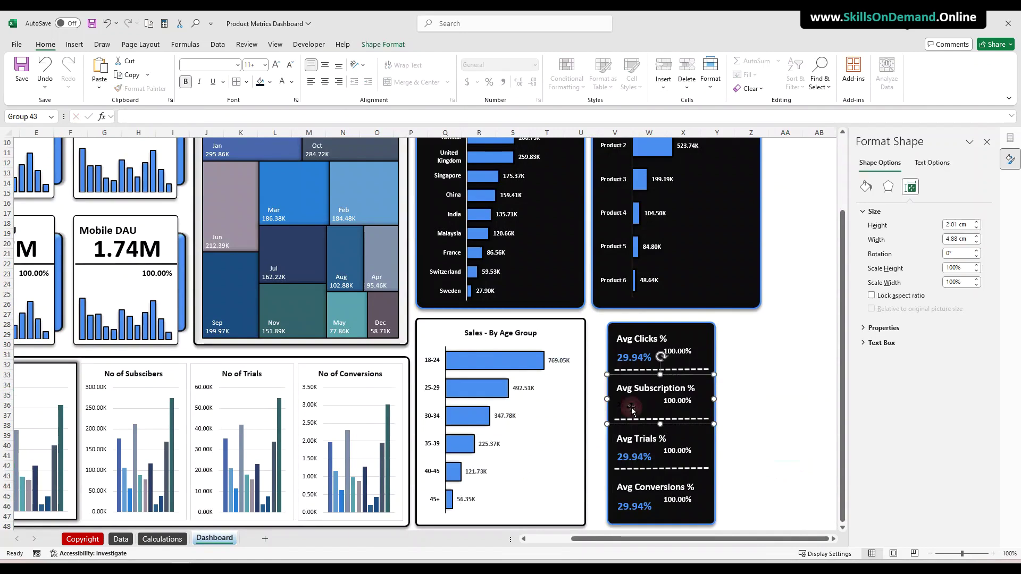
left_click(633, 405)
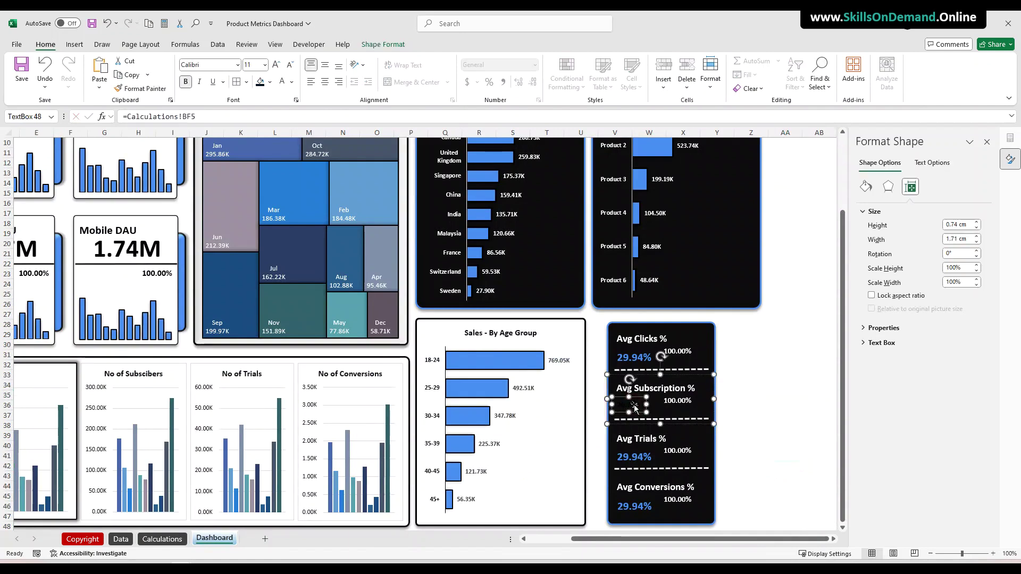
left_click(293, 84)
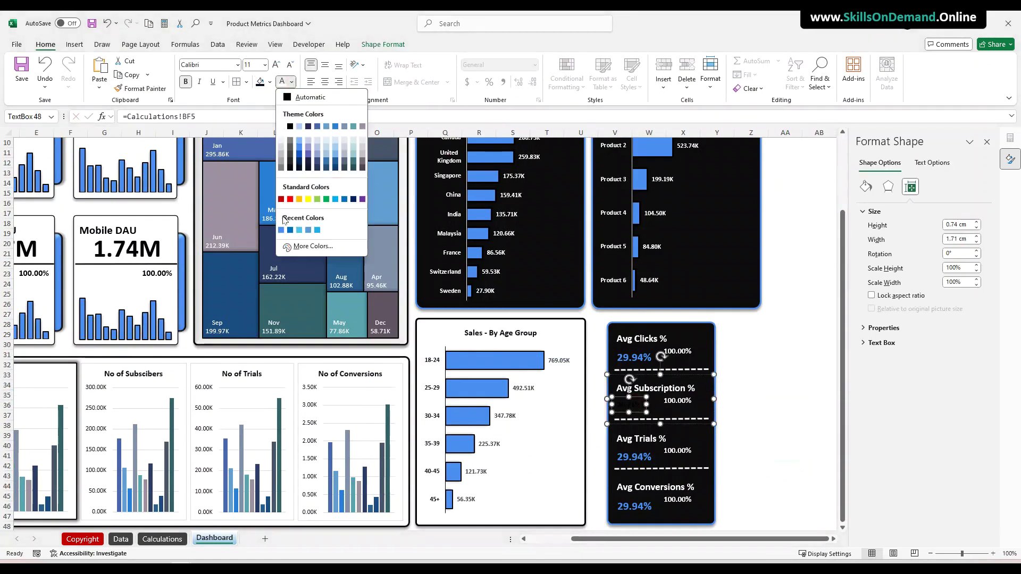
left_click(282, 230)
left_click(277, 65)
left_click(277, 65)
left_click(277, 65)
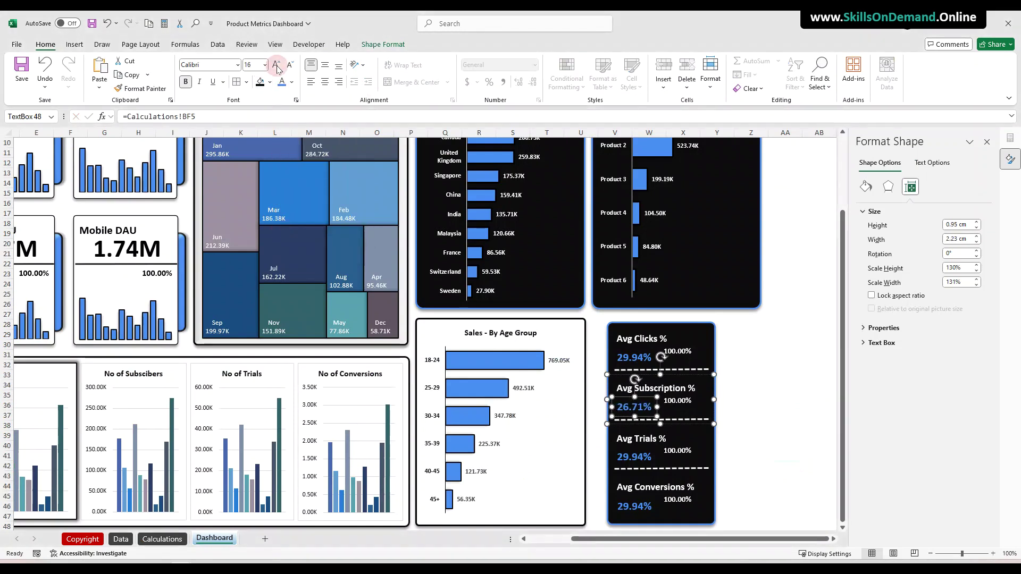
left_click(774, 365)
Link the small percentage value in the Avg Subscription % block to cell BG5 on the Calculations sheet
left_click(688, 402)
left_click(683, 405)
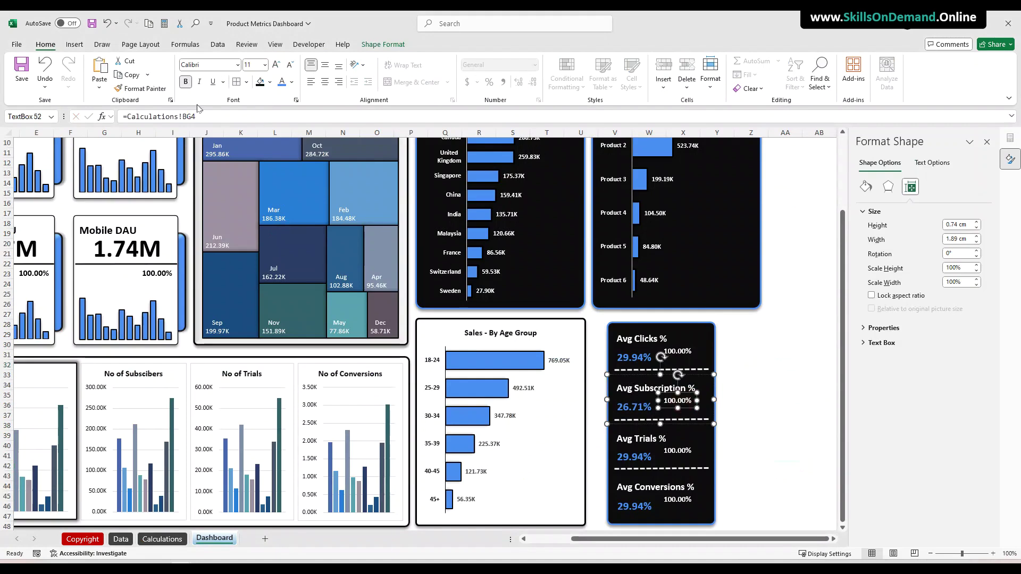
left_click_drag(197, 117, 71, 112)
type("=")
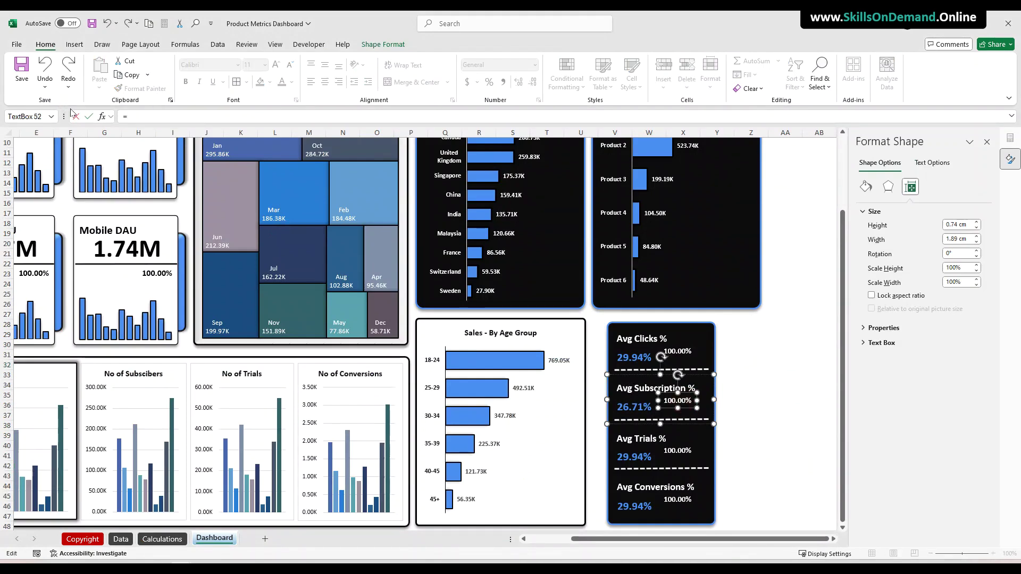
left_click(167, 539)
left_click(806, 183)
key("Return")
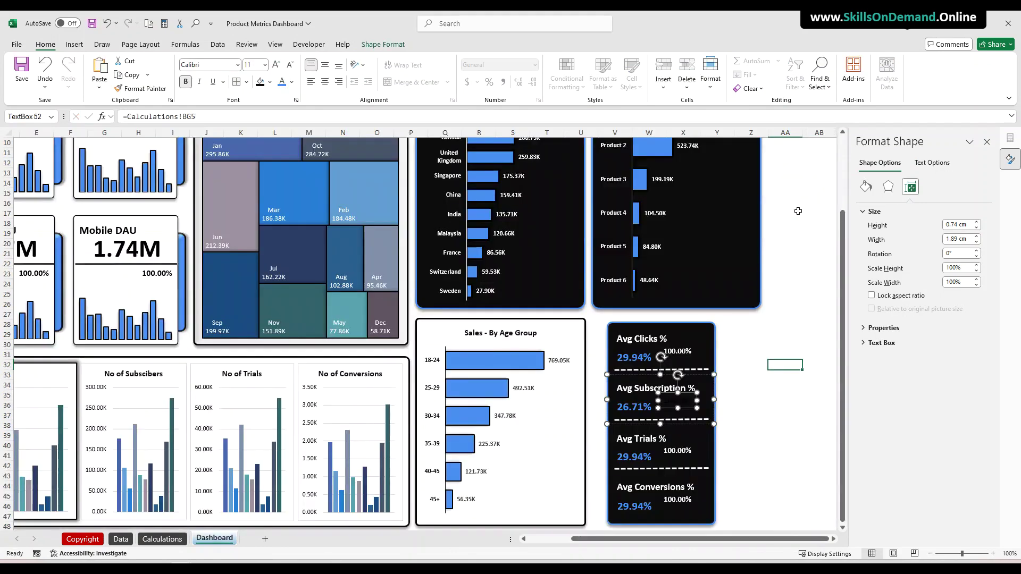
Set the font color of the small Avg Subscription % value to white
left_click(784, 395)
left_click(676, 406)
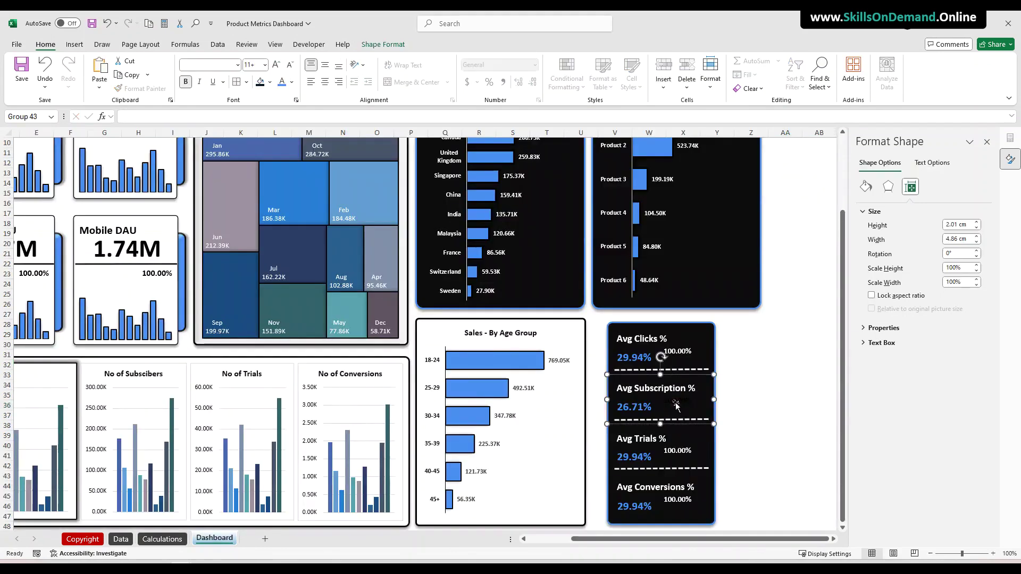
left_click(675, 405)
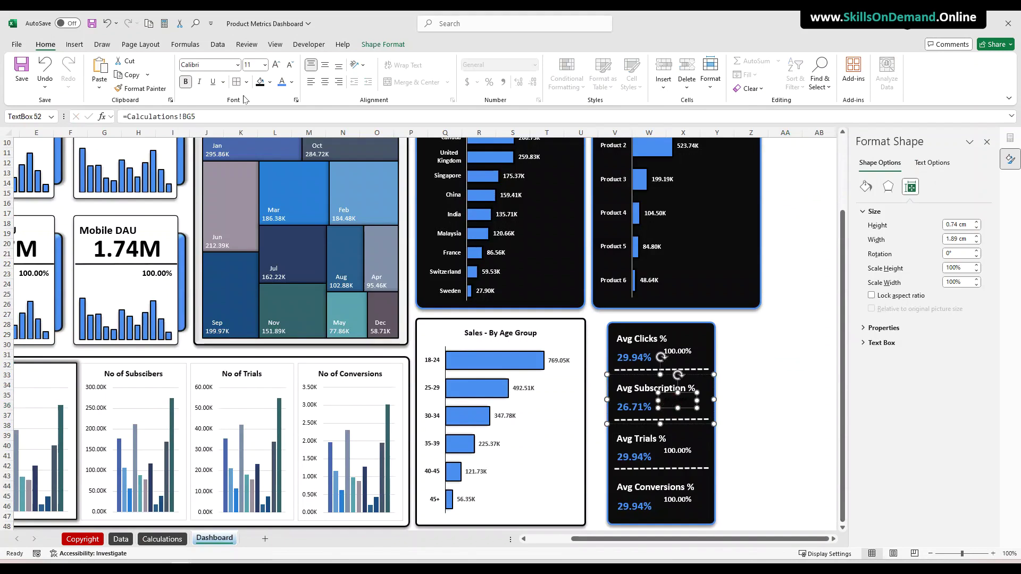
left_click(292, 82)
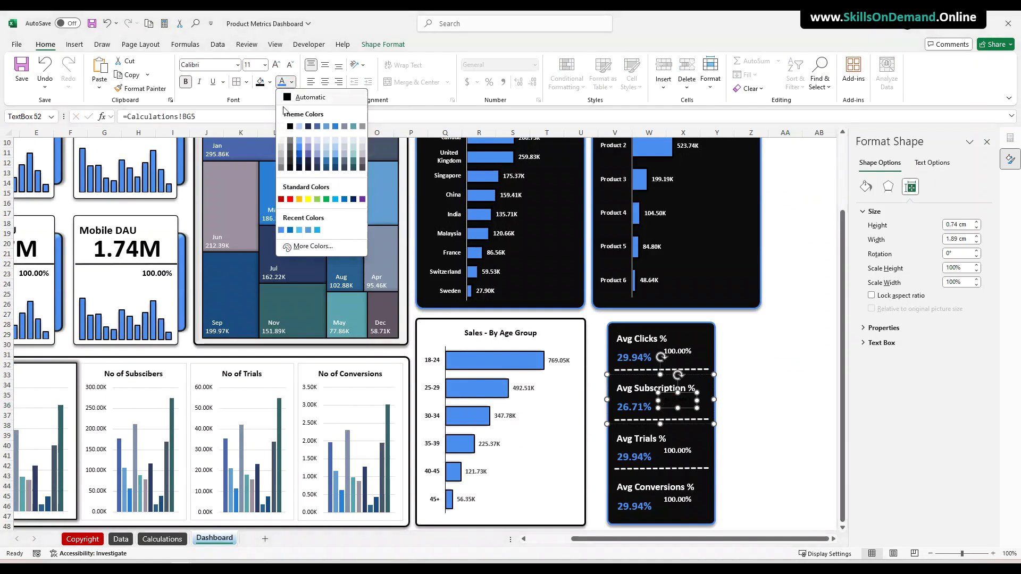
left_click(280, 125)
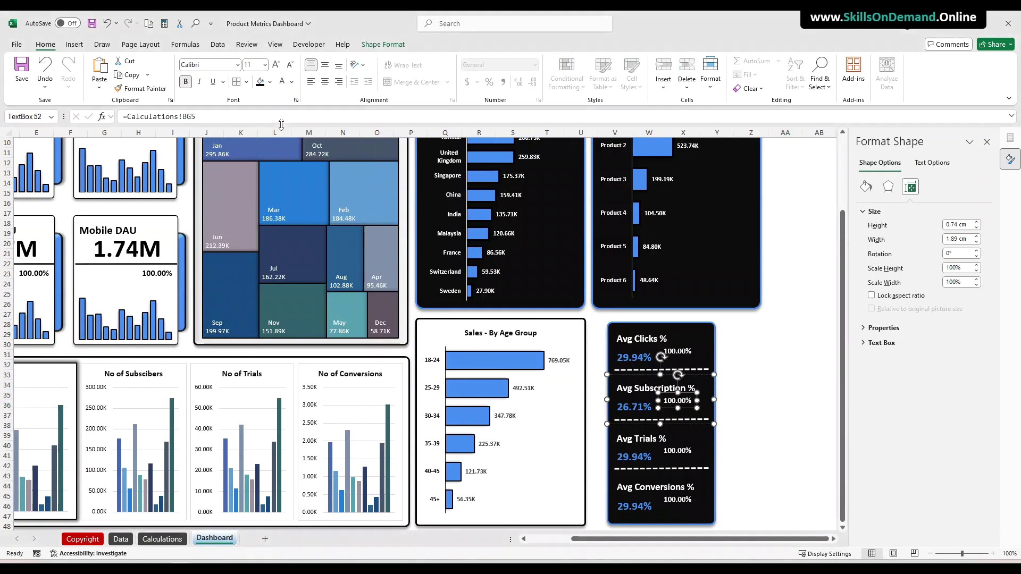
left_click(764, 378)
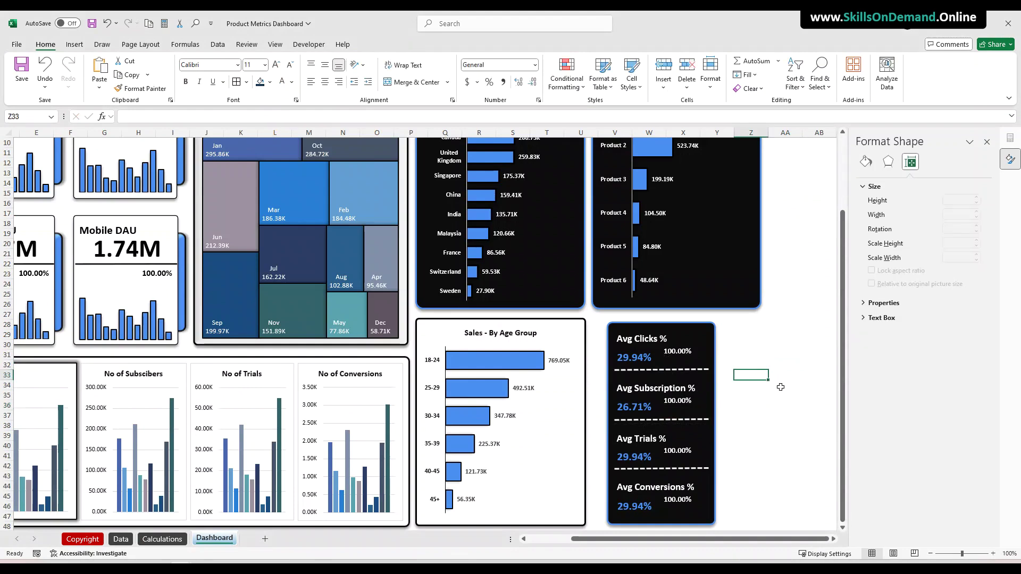
Link the large percentage value under Avg Trials % to cell BF6 on the Calculations sheet
left_click(634, 460)
left_click(633, 460)
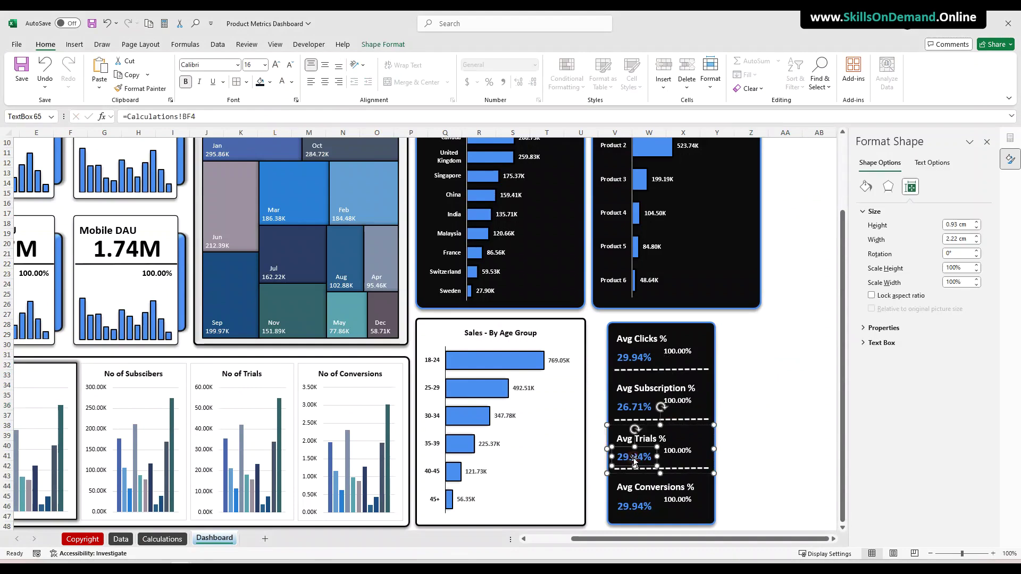
left_click_drag(196, 117, 122, 117)
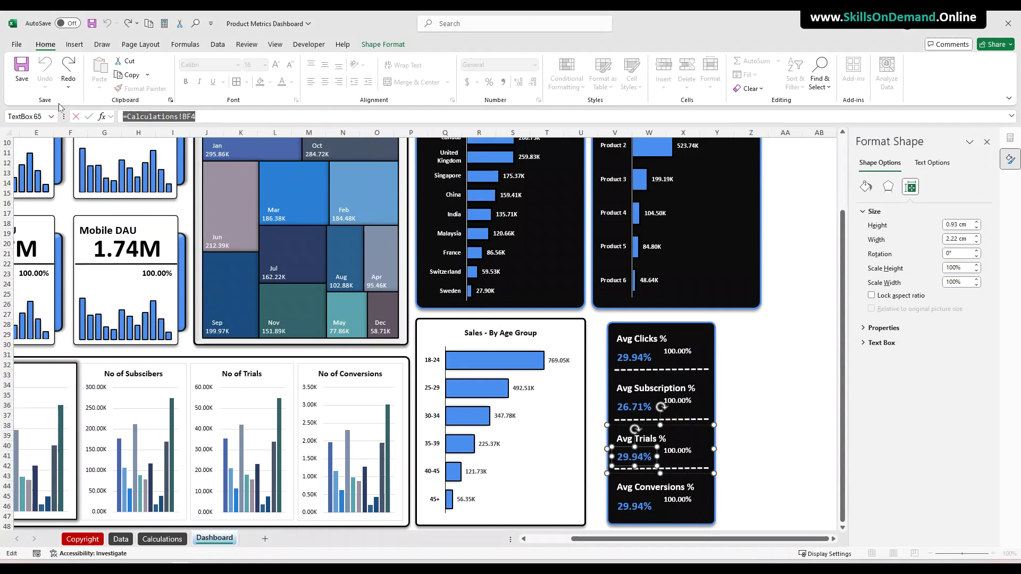
type("=")
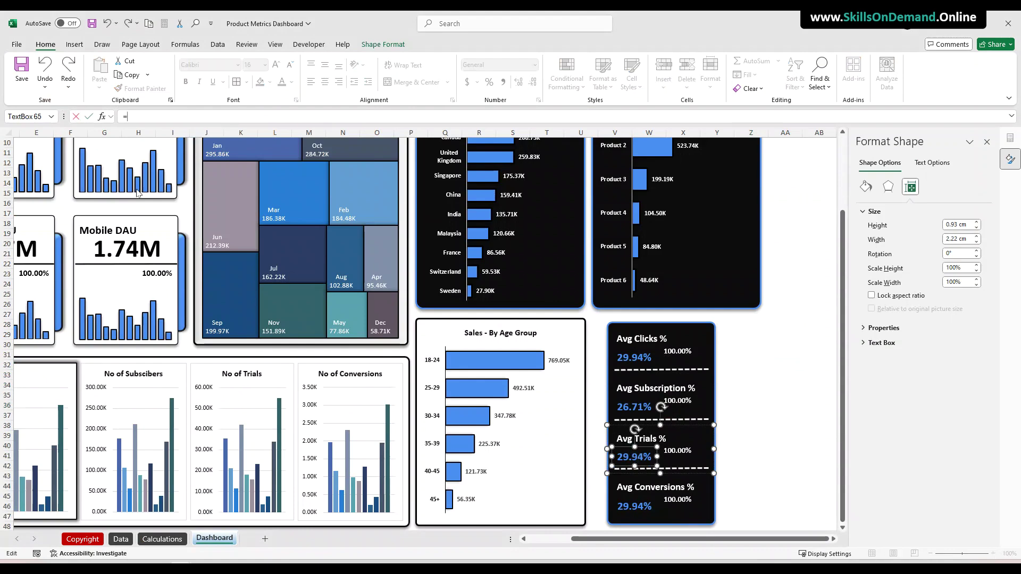
left_click(162, 538)
left_click(773, 193)
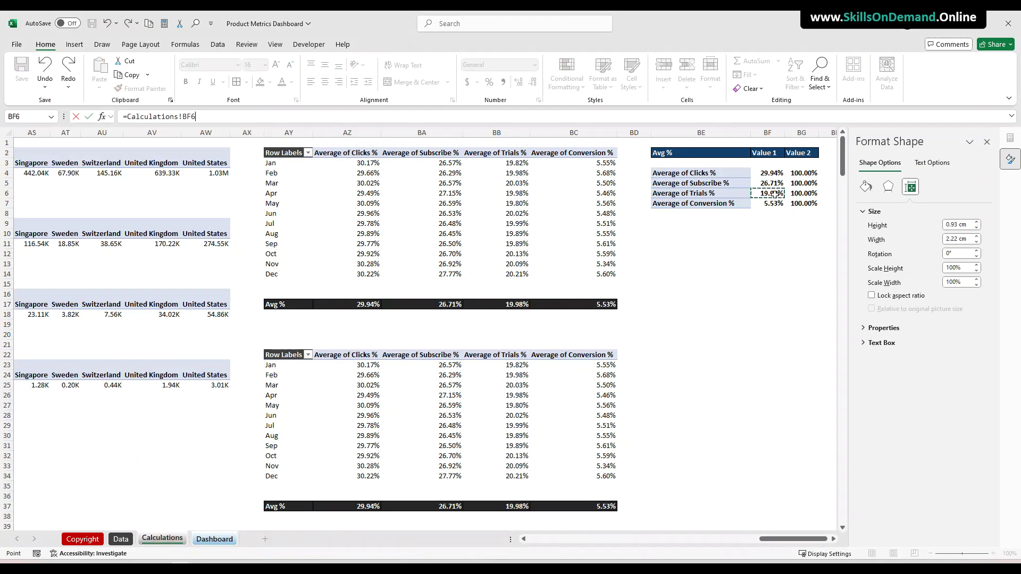
key("Return")
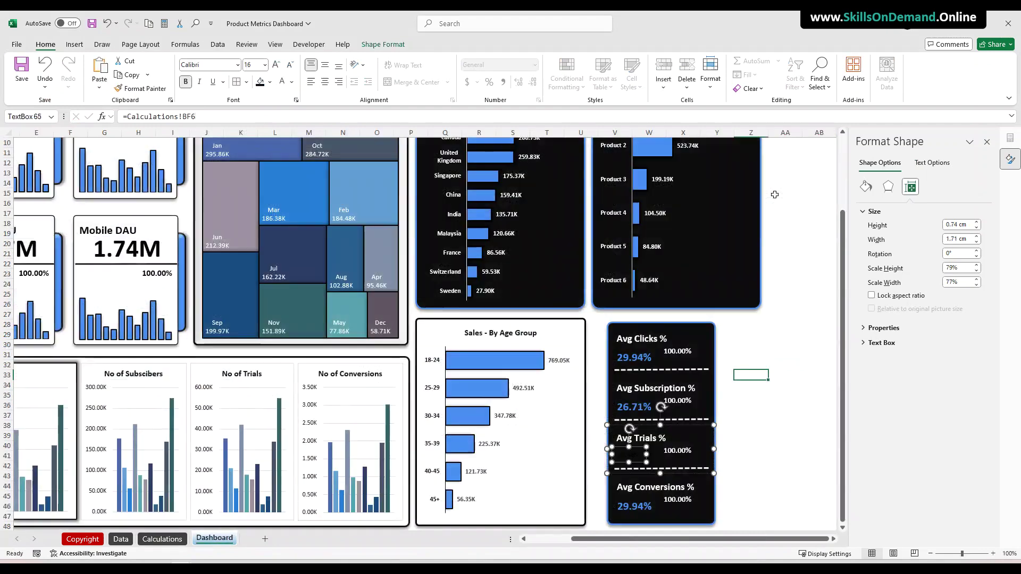
Format the large Avg Trials % value with the recently used light blue font color and size 16
left_click(779, 412)
left_click(639, 455)
left_click(643, 455)
left_click(292, 82)
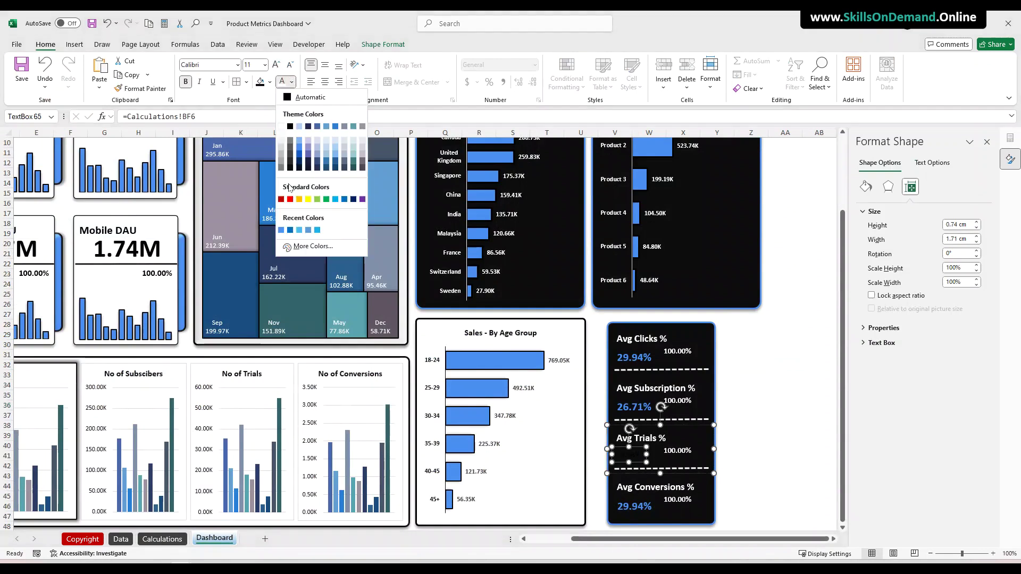
left_click(281, 231)
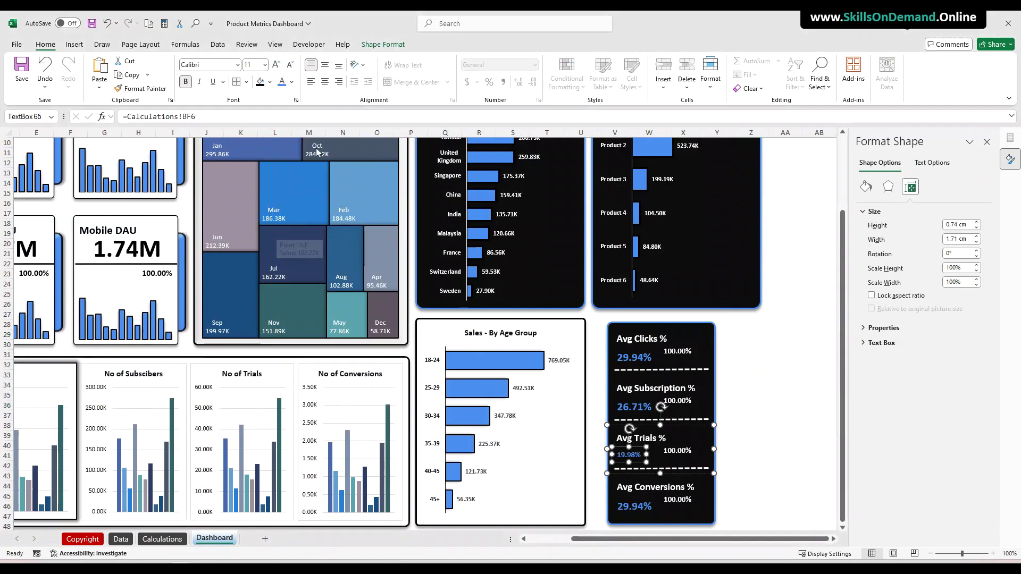
left_click(276, 64)
left_click(276, 65)
left_click(276, 65)
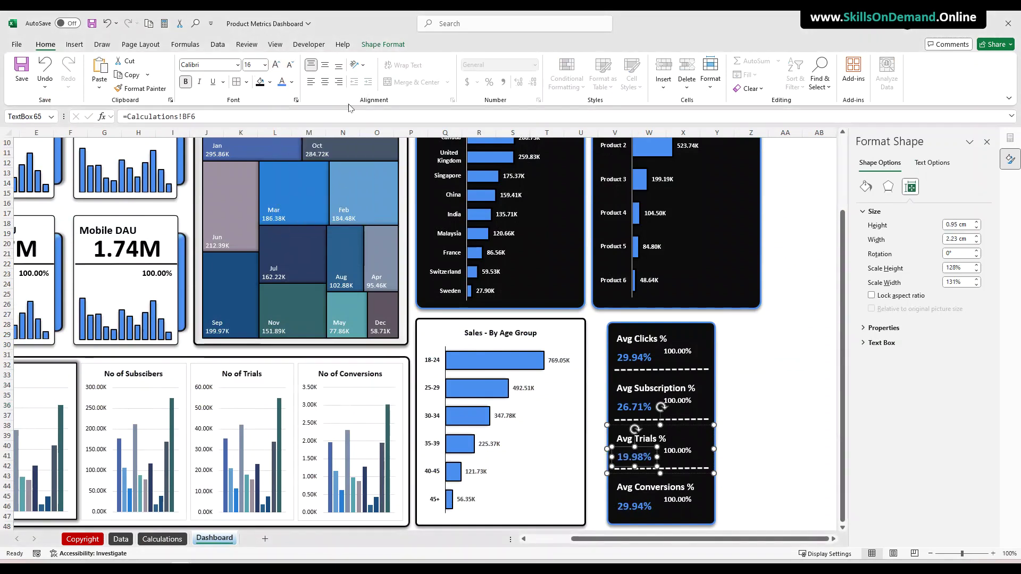
left_click(758, 409)
Link the small percentage value in the Avg Trials % block to cell BG6 on the Calculations sheet
left_click(680, 453)
left_click(681, 457)
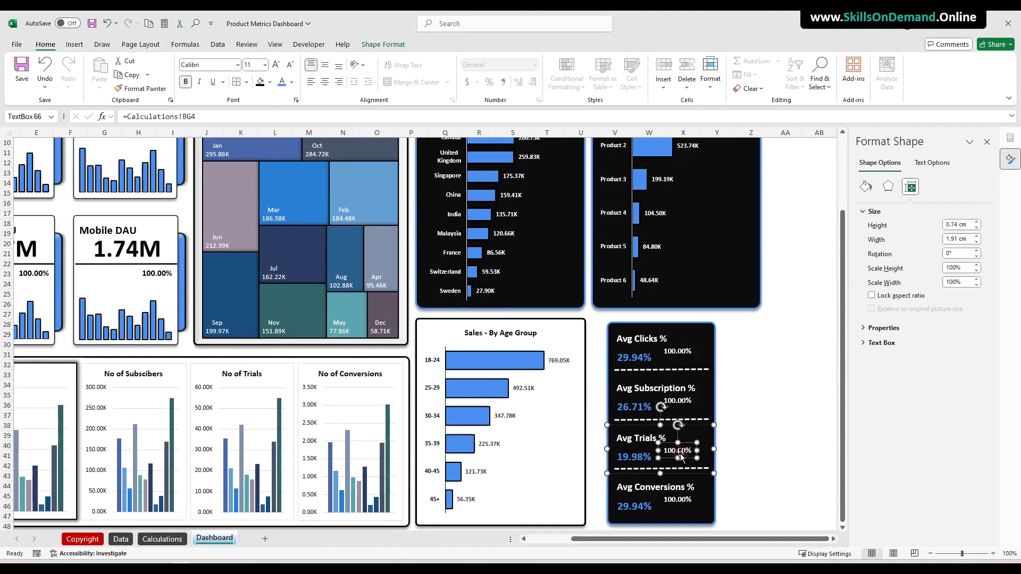
left_click_drag(196, 116, 123, 116)
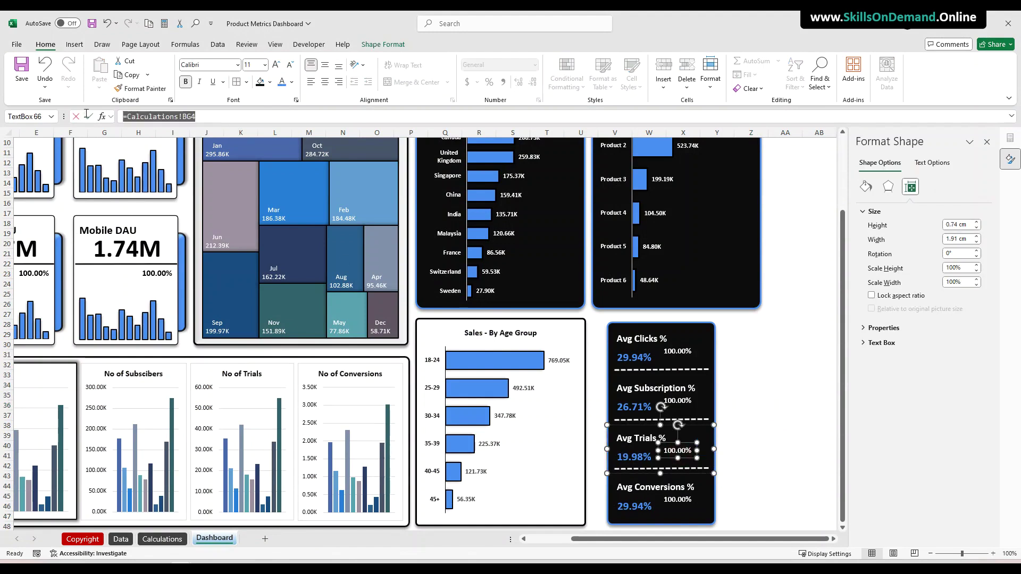
type("=")
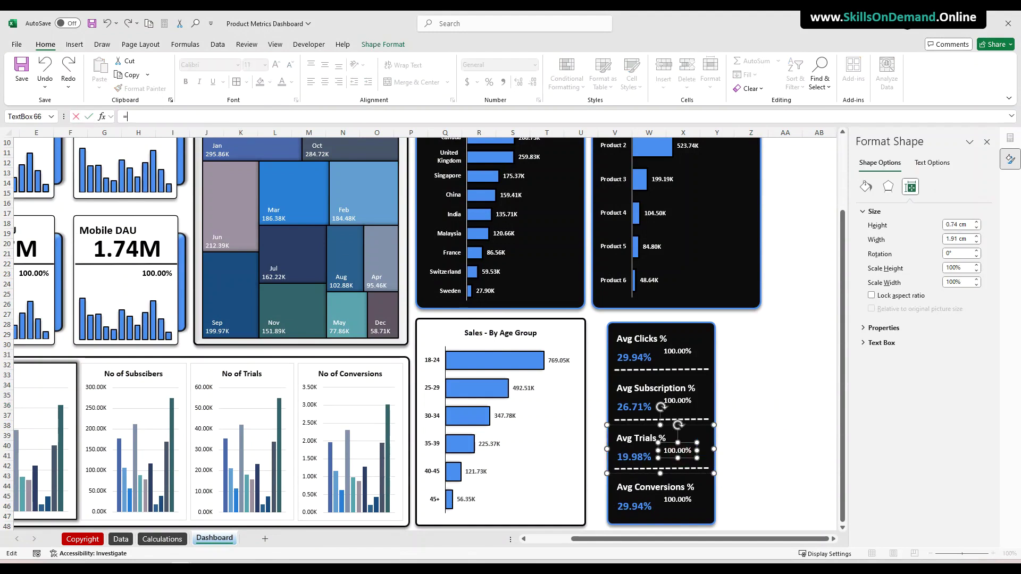
left_click(162, 539)
left_click(807, 195)
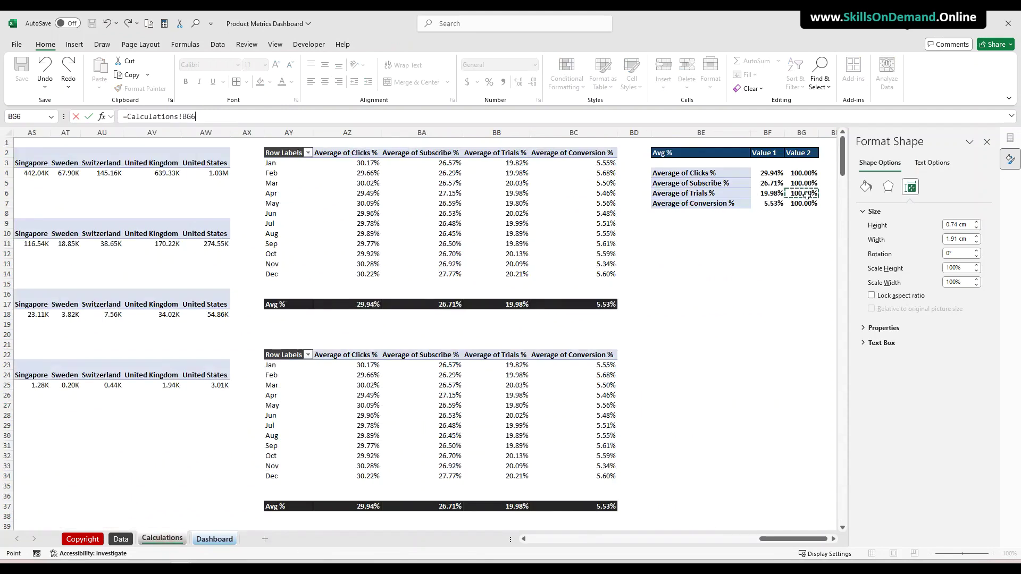
key("Return")
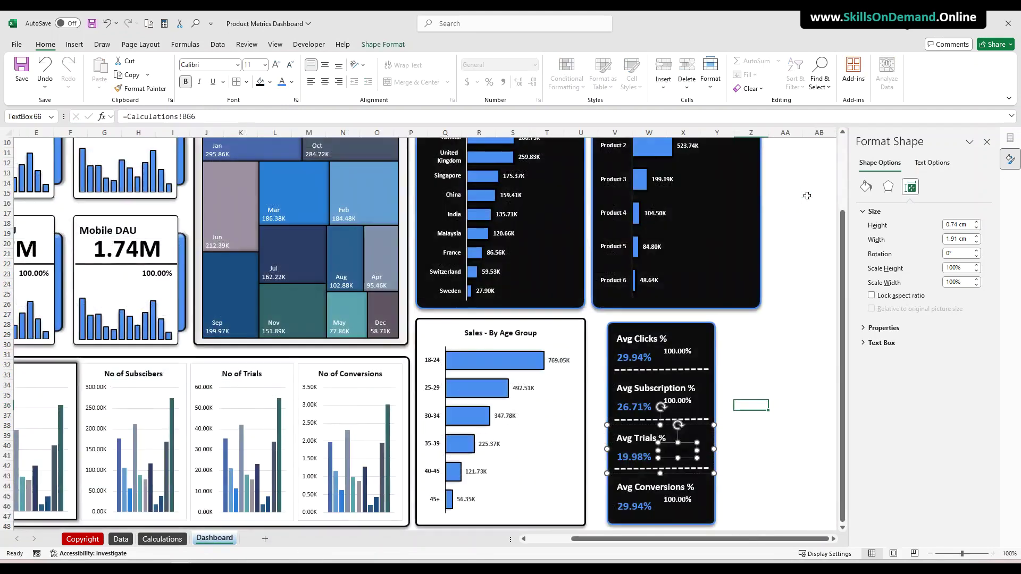
Set the font color of the small Avg Trials % value to white
left_click(811, 382)
left_click(684, 451)
left_click(687, 456)
left_click(292, 82)
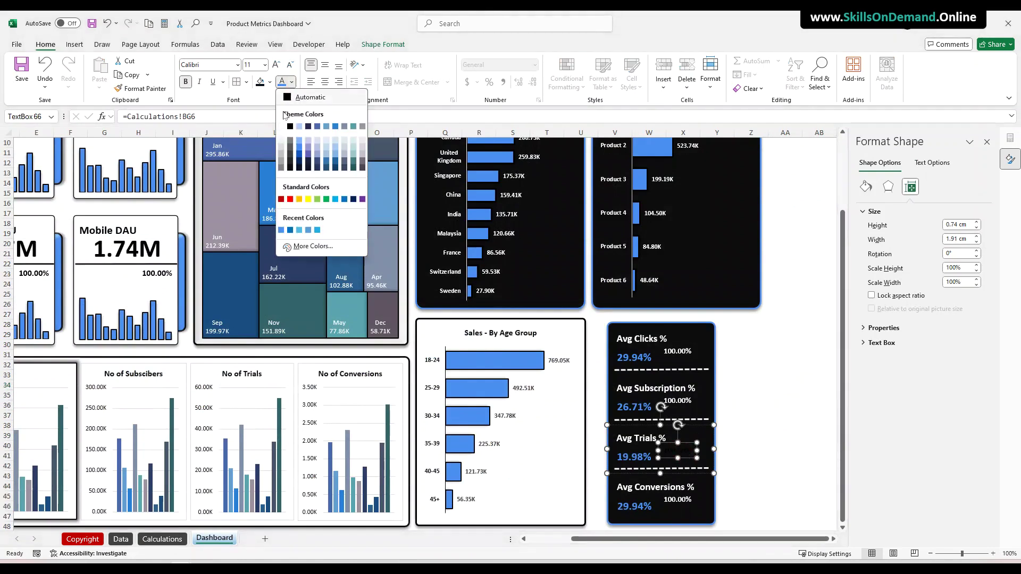
left_click(282, 127)
left_click(761, 367)
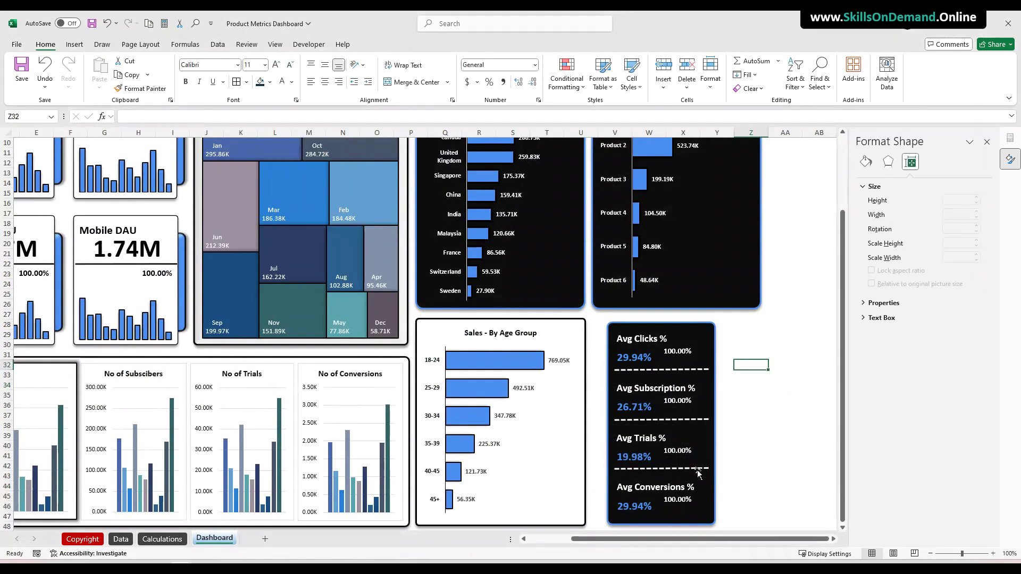
Link the large percentage value under Avg Conversions % to cell BF7 on the Calculations sheet
left_click(636, 508)
left_click(635, 508)
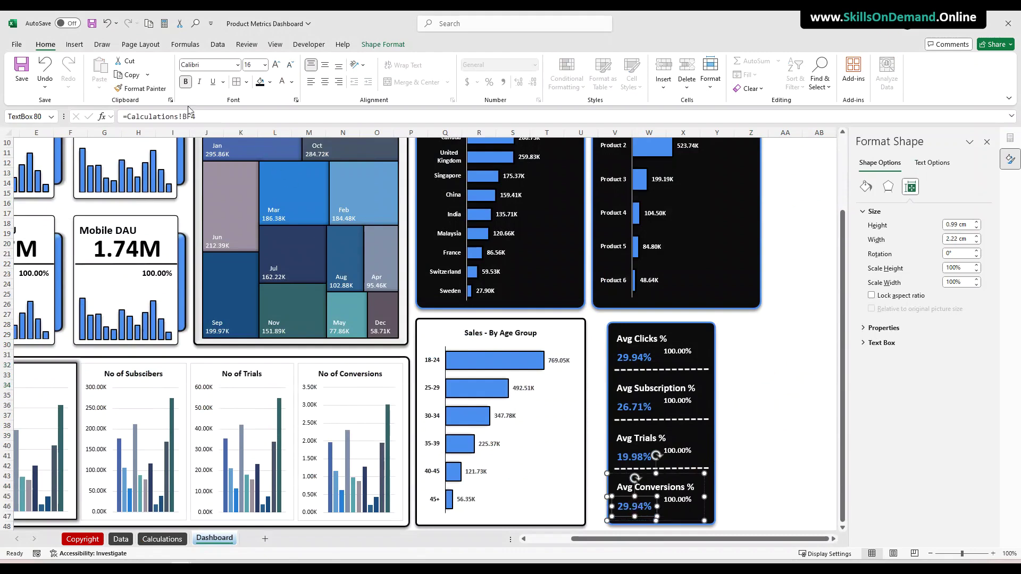
type("=")
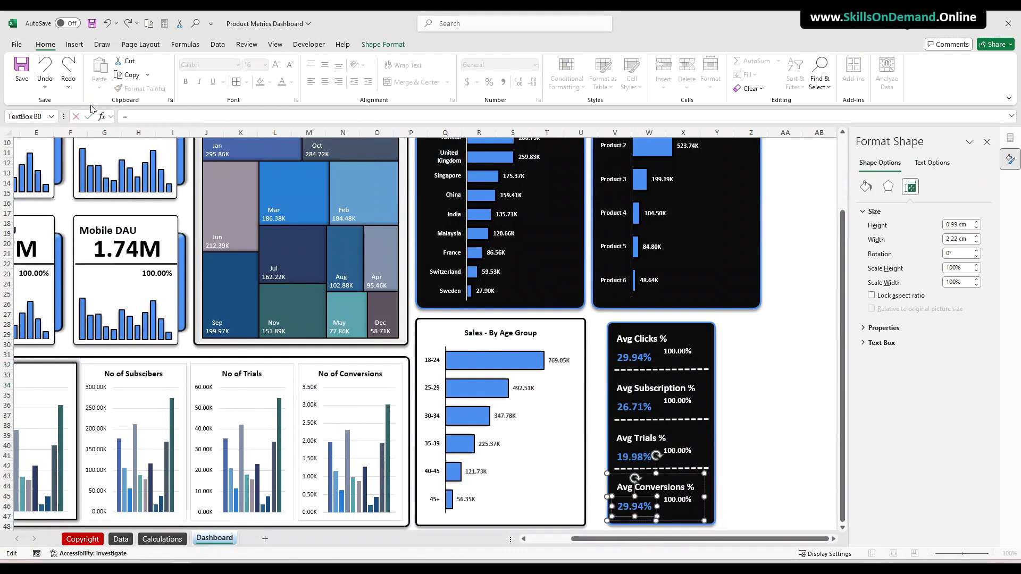
left_click(162, 538)
left_click(771, 203)
key("Return")
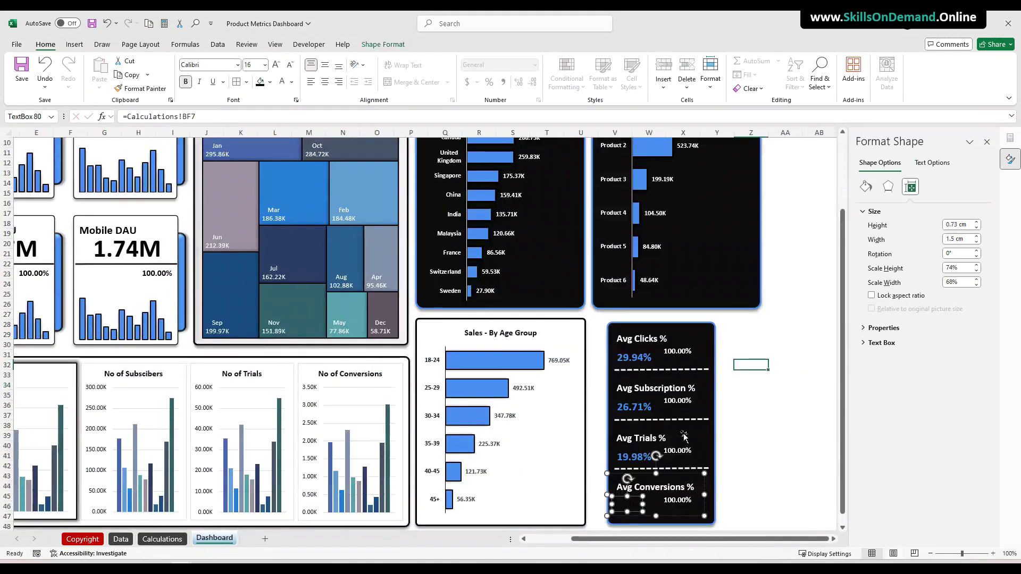
Format the large Avg Conversions % value with the recently used light blue font color and size 16
left_click(762, 464)
left_click(633, 506)
left_click(627, 505)
left_click(291, 81)
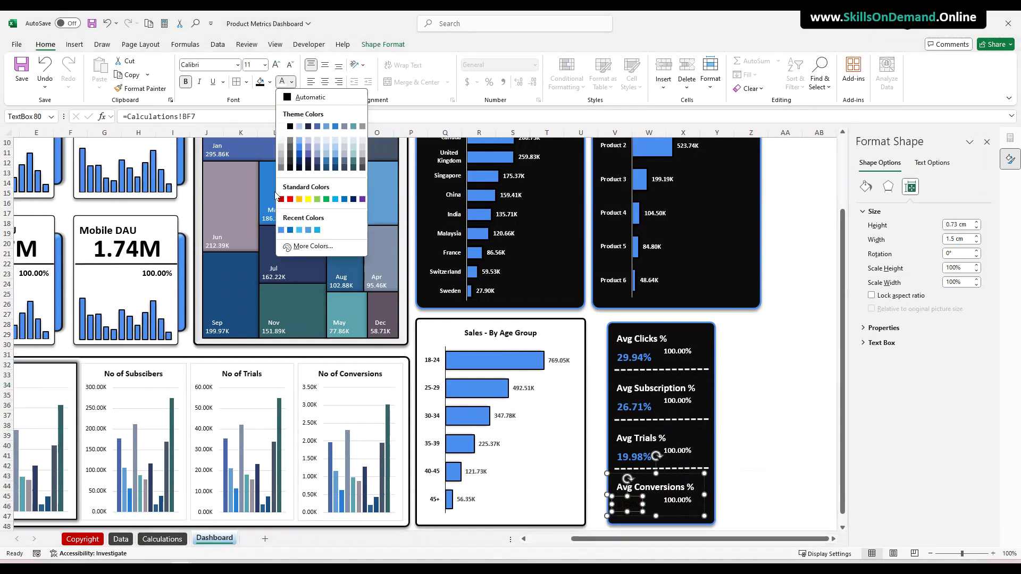
left_click(281, 231)
left_click(257, 63)
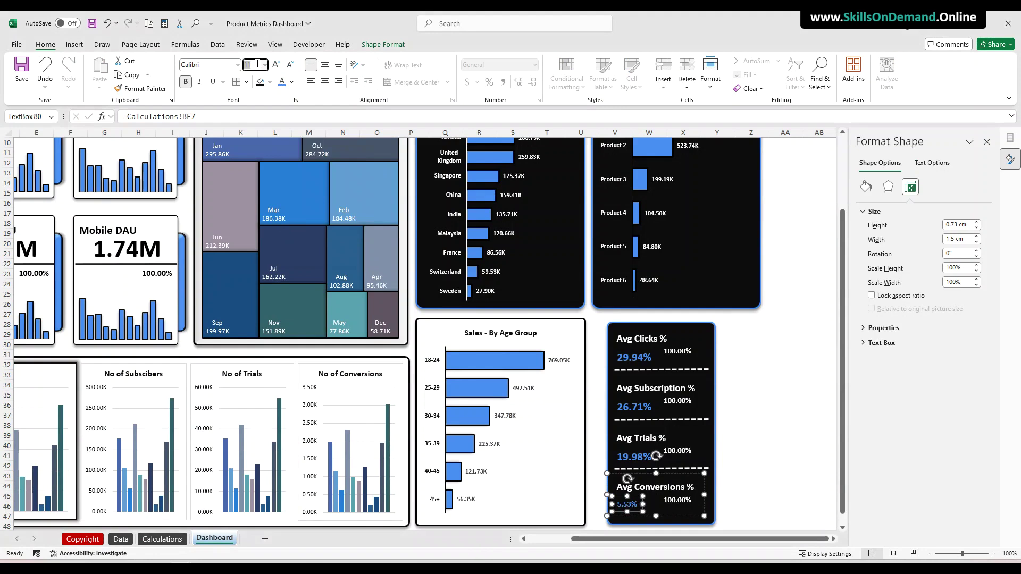
type("16")
key("Return")
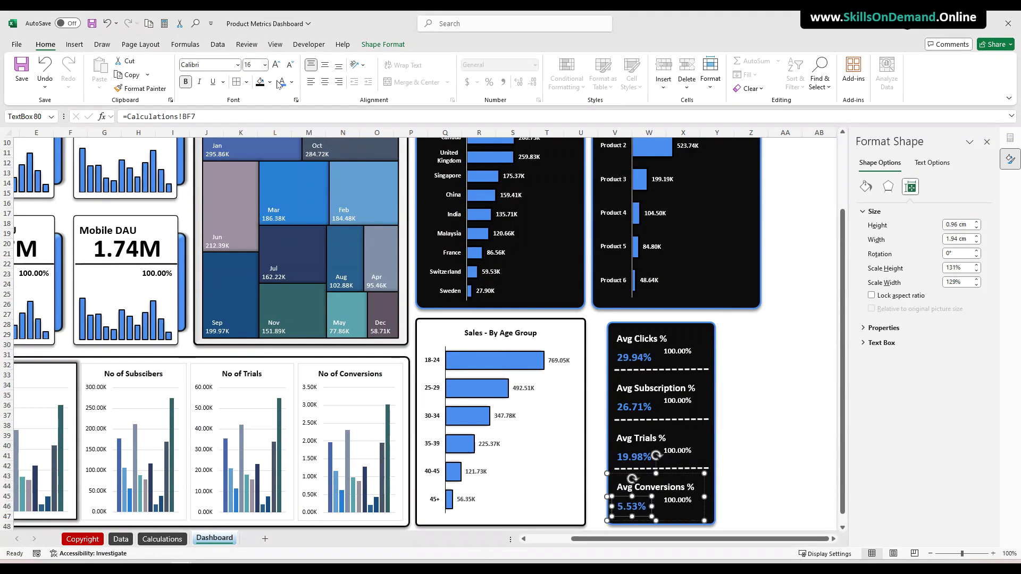
Link the small percentage value in the Avg Conversions % block to cell BG7 on the Calculations sheet
left_click(676, 501)
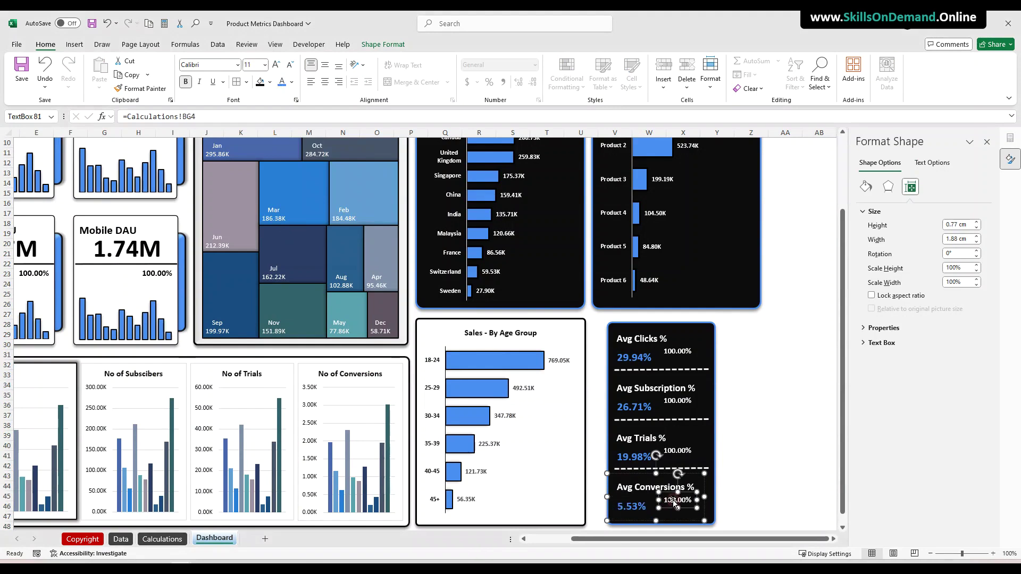
left_click(203, 121)
type("=")
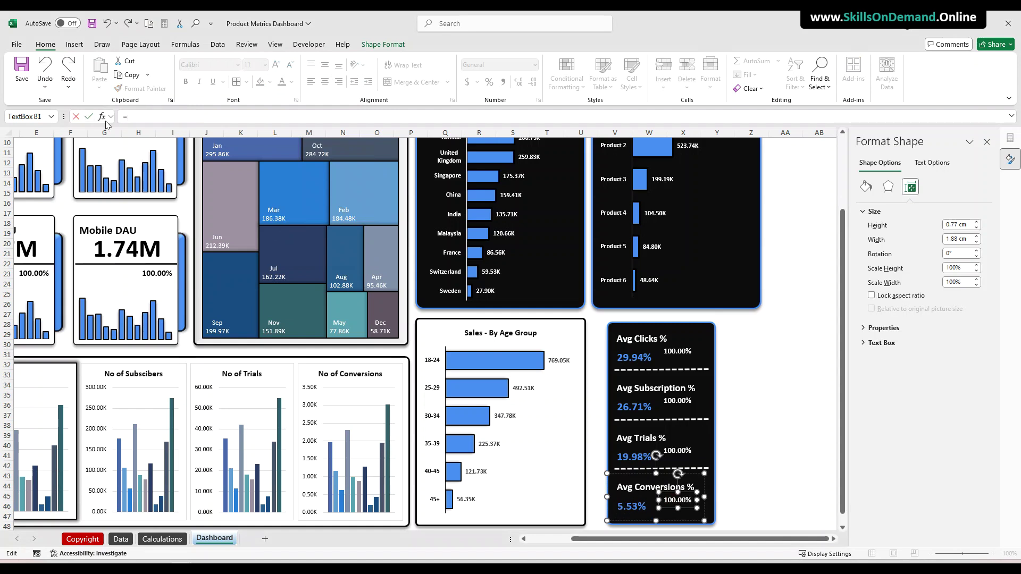
left_click(163, 538)
left_click(805, 205)
key("Return")
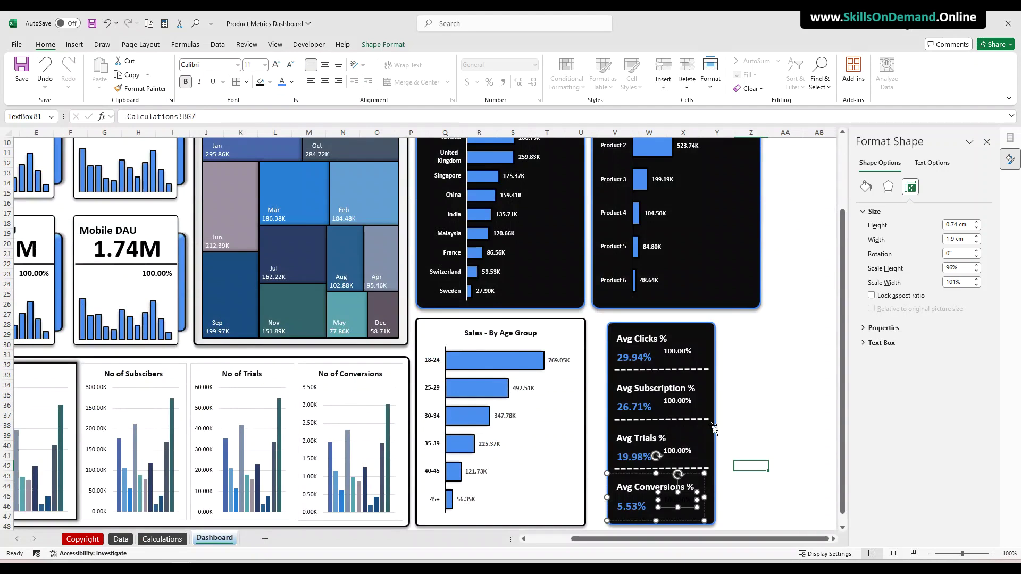
Set the font color of the small percentage value in the Avg Conversions % block to white
left_click(726, 448)
left_click(684, 506)
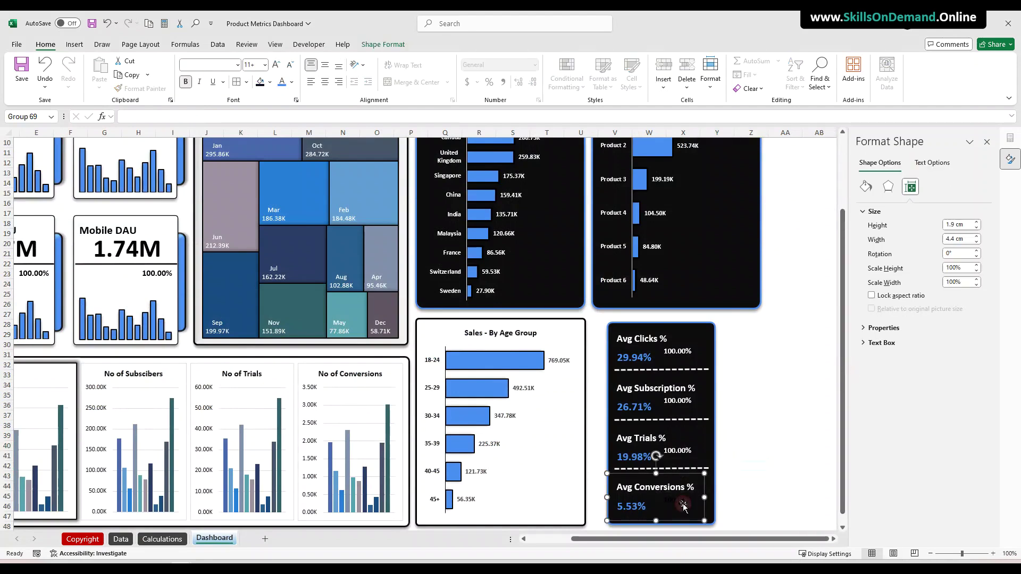
left_click(684, 507)
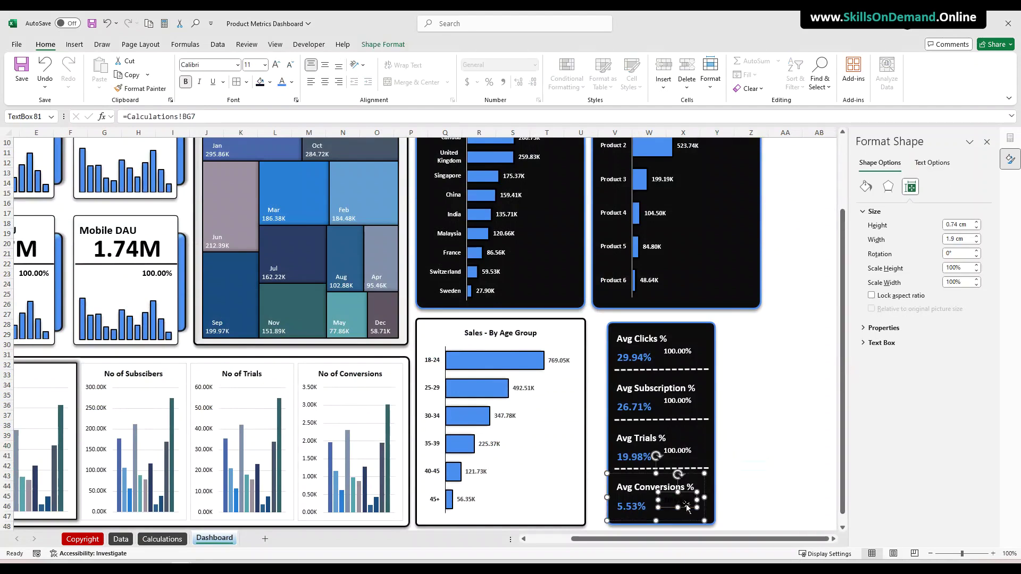
left_click(291, 82)
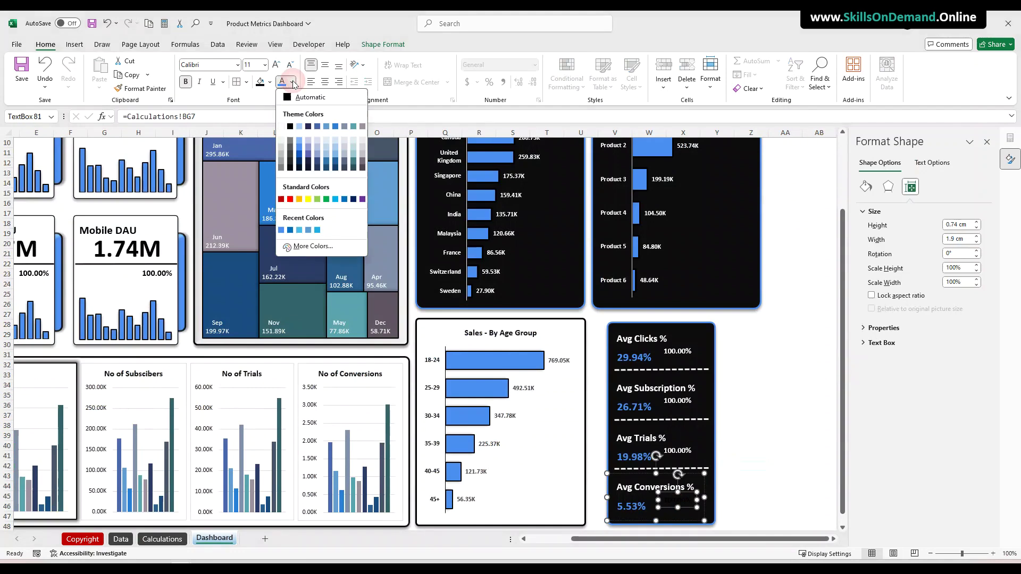
left_click(282, 128)
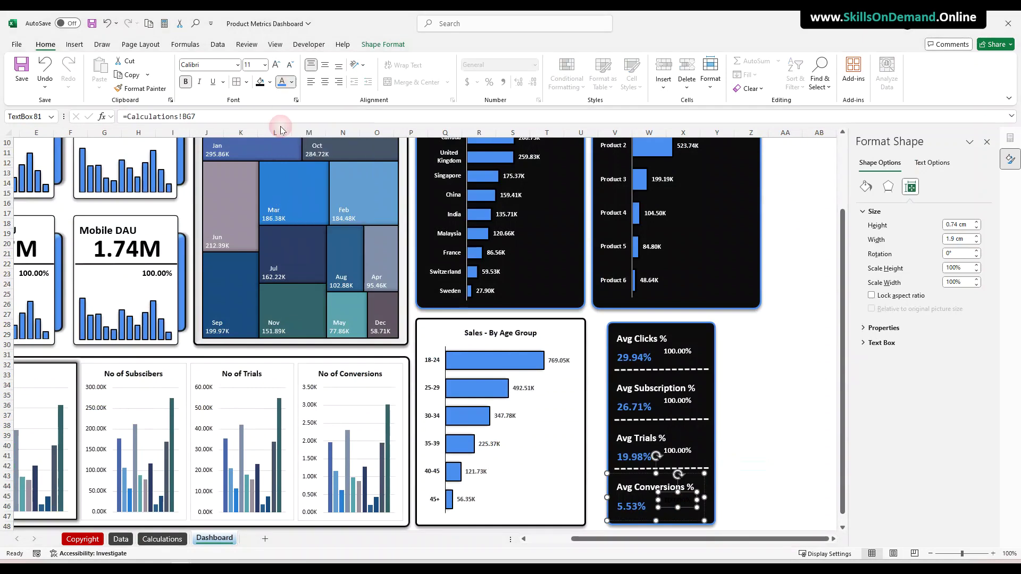
left_click(756, 413)
left_click(686, 361)
left_click(687, 356)
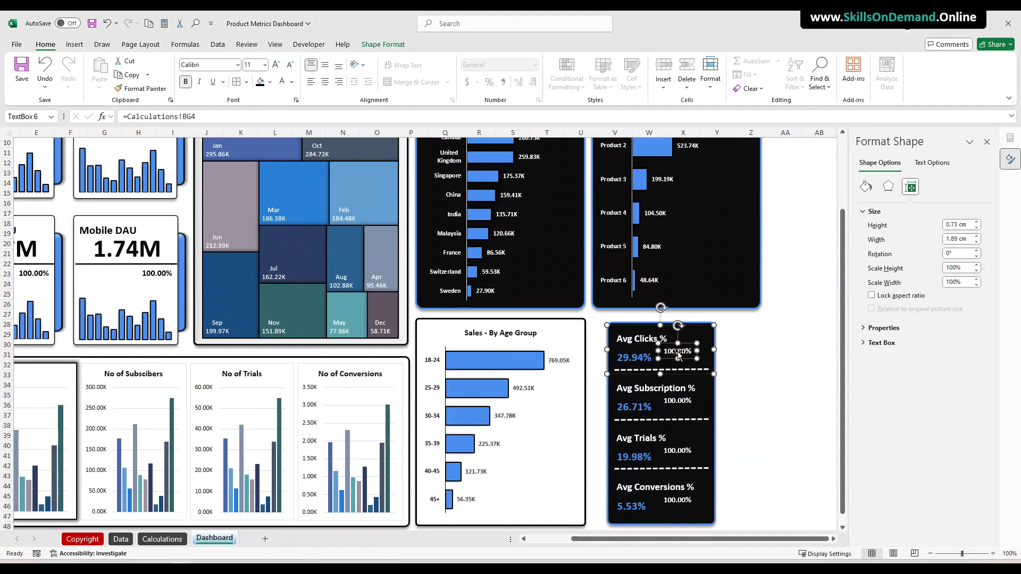
left_click(763, 447)
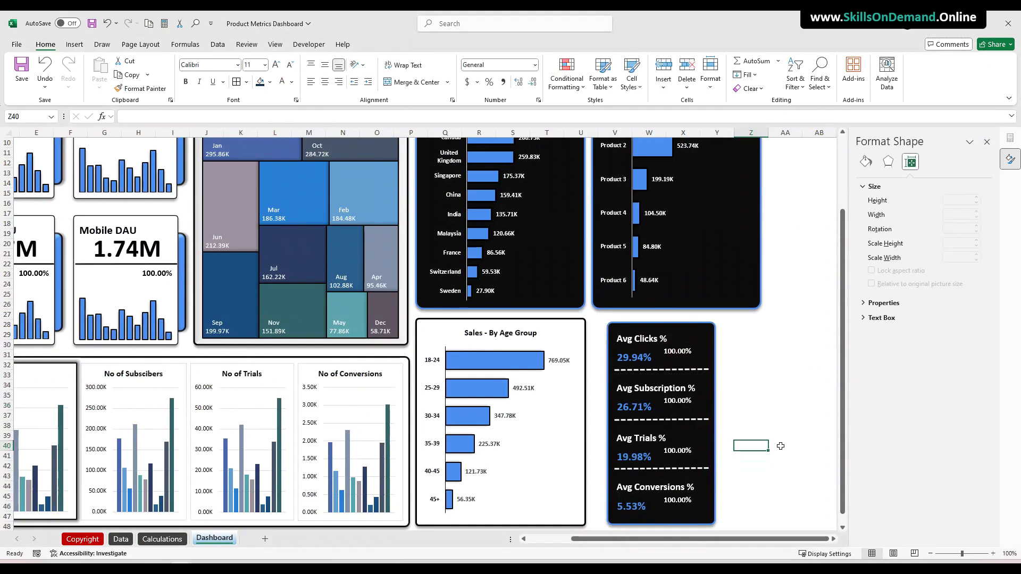
left_click(779, 446)
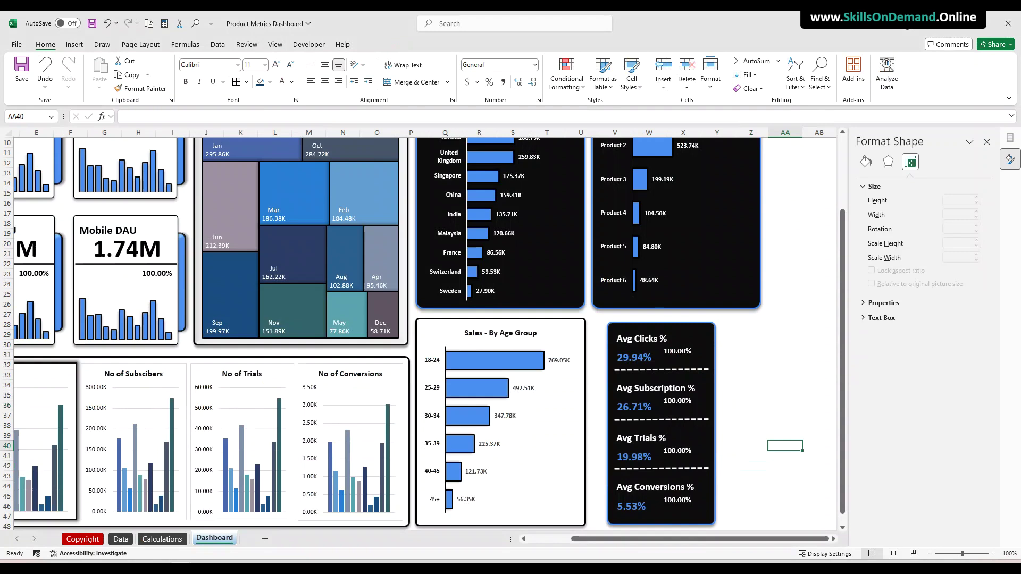
Draw a rounded rectangle about 7.63 cm high and 6.78 cm wide over the black percentages panel and reduce its corner rounding
left_click(83, 46)
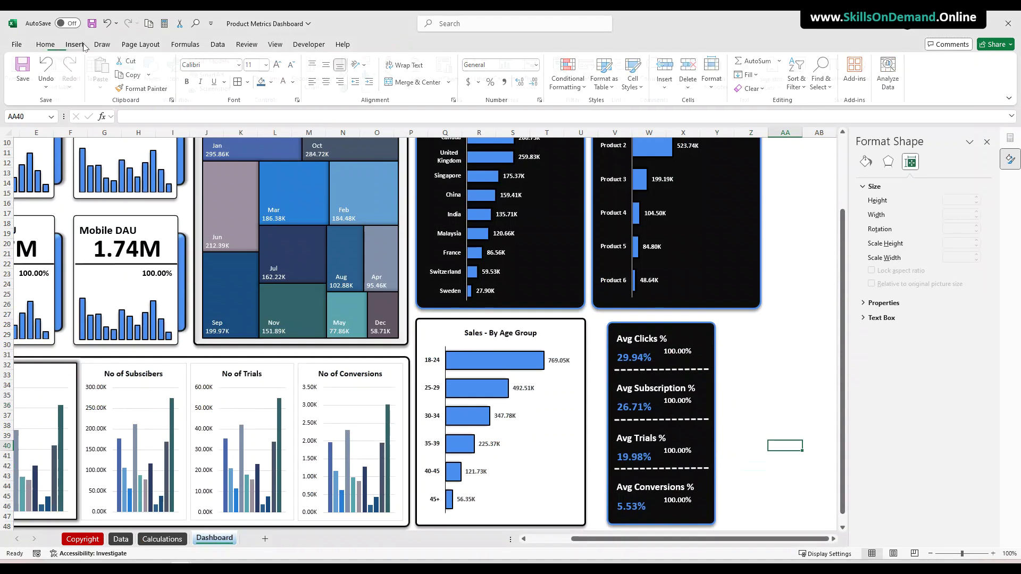
left_click(156, 85)
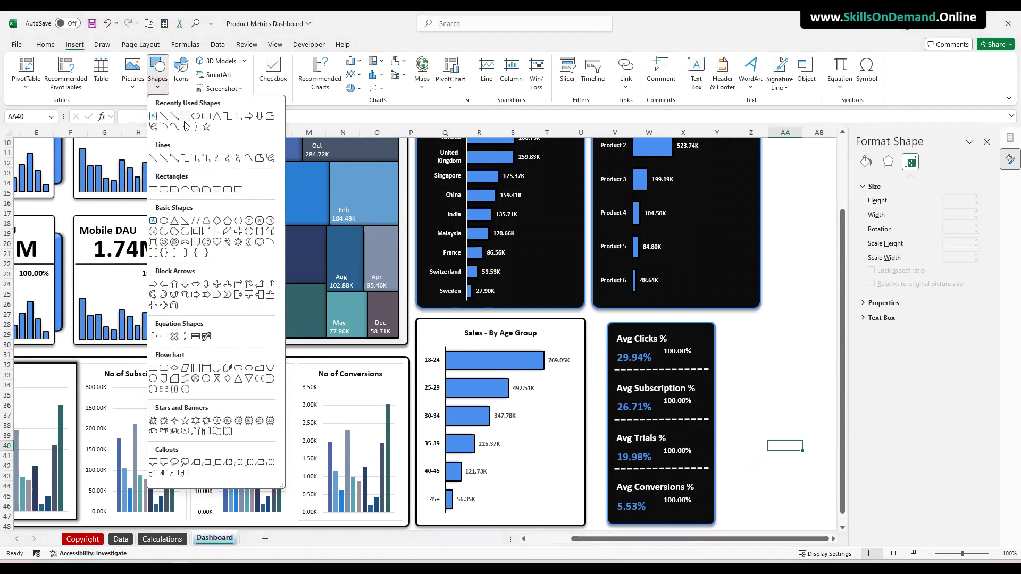
left_click(207, 117)
left_click_drag(597, 349, 732, 499)
left_click_drag(619, 349, 602, 346)
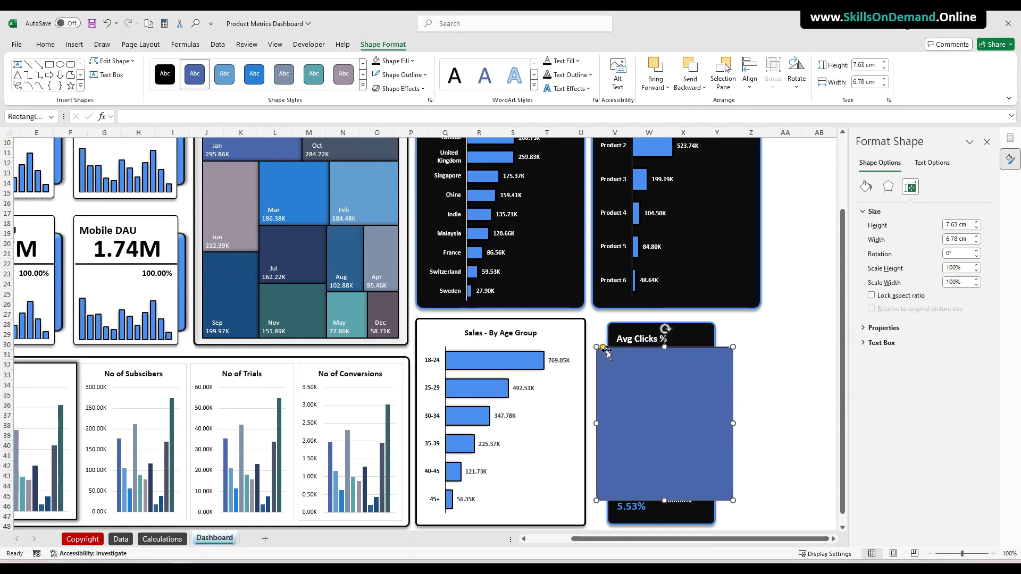
Fill the new rounded rectangle with the first recently used light blue color
left_click(760, 377)
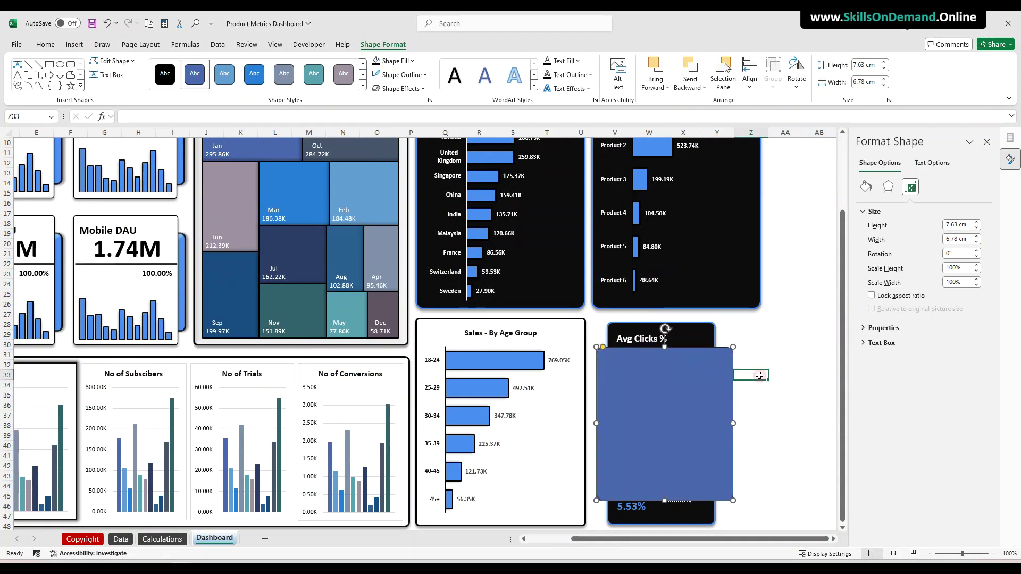
left_click(719, 414)
left_click(408, 62)
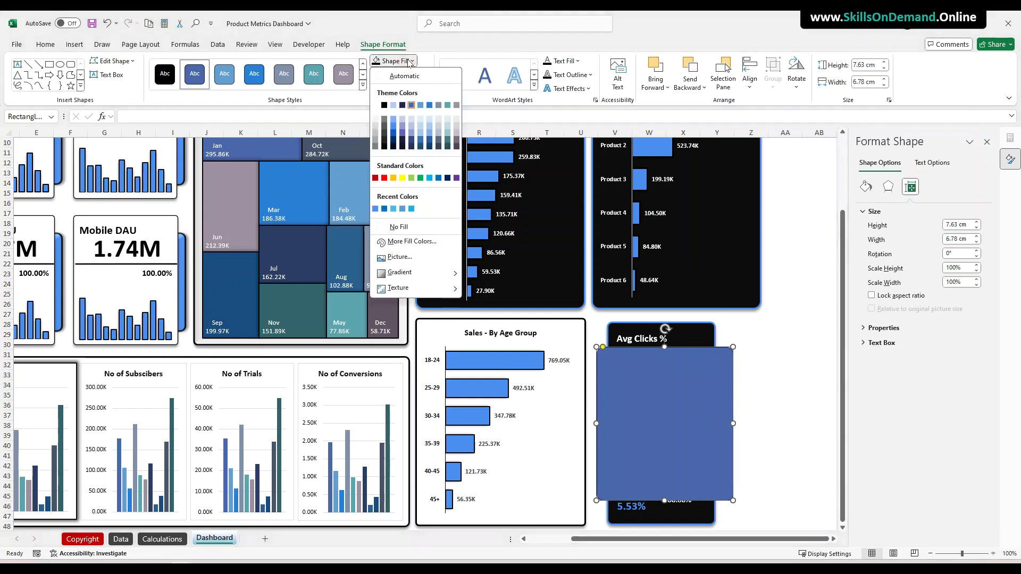
left_click(375, 211)
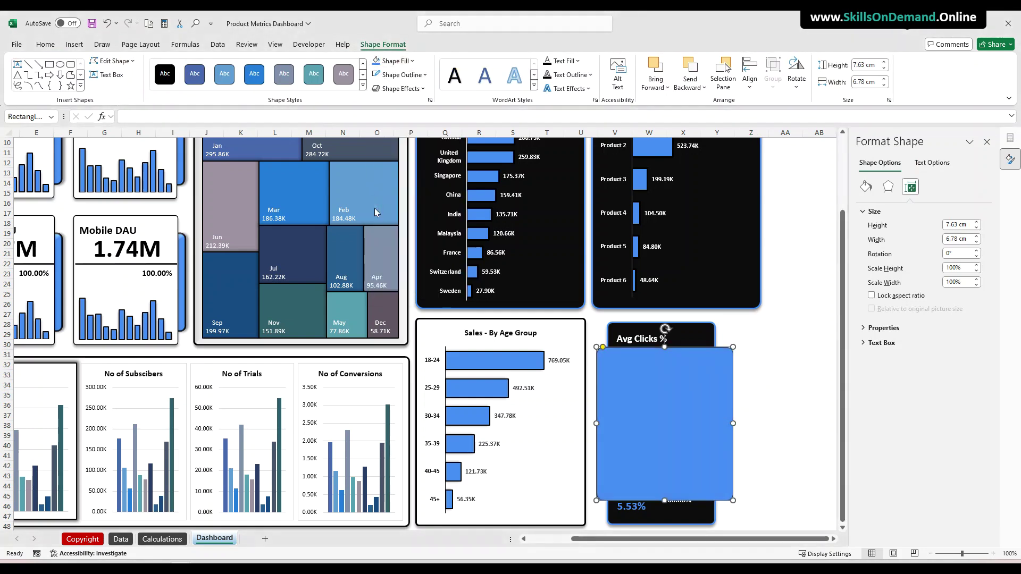
Apply a beveled preset effect and a centered outer shadow to the light blue rounded rectangle
left_click(400, 88)
mouse_move(406, 103)
left_click(493, 176)
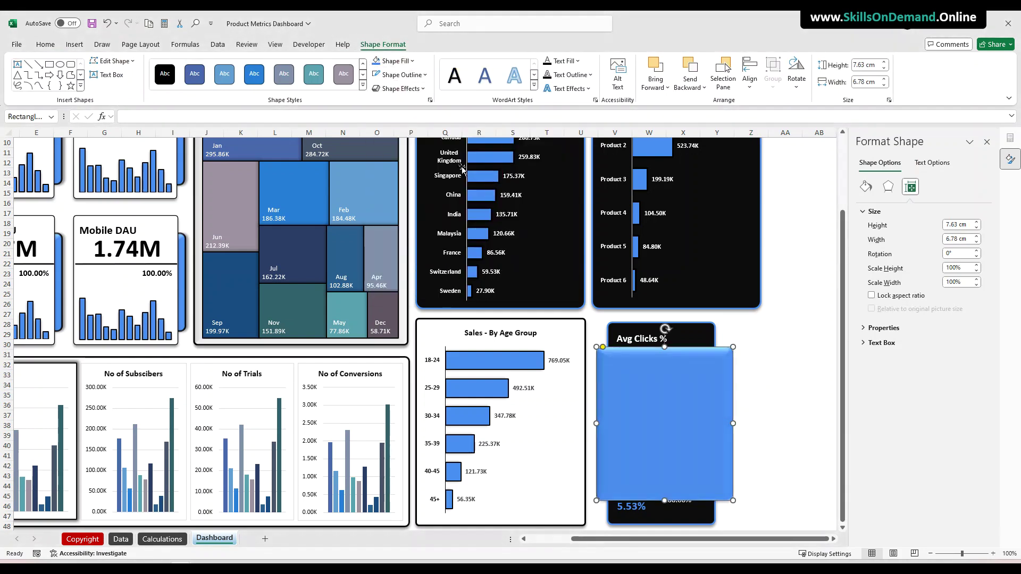
left_click(395, 90)
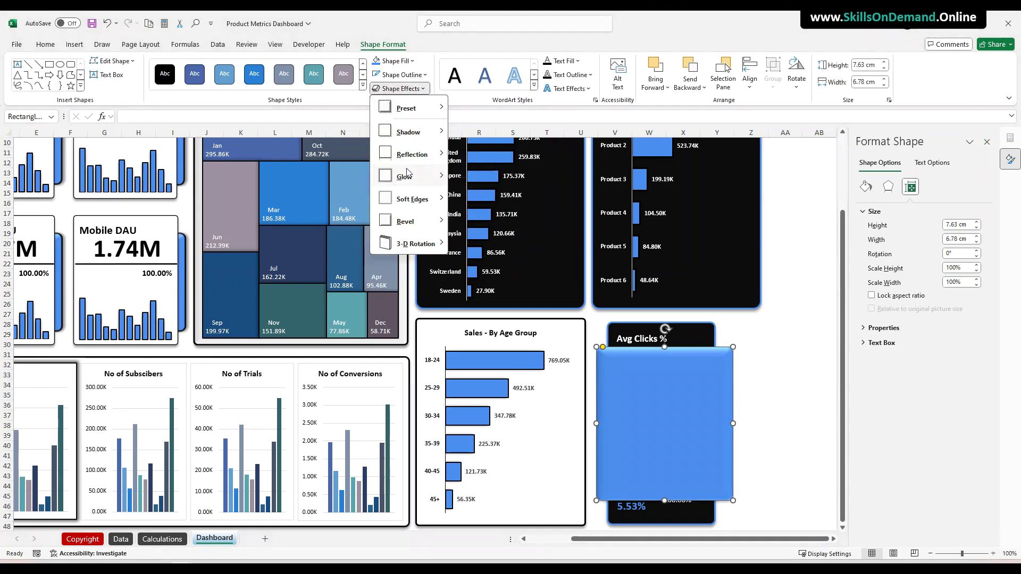
mouse_move(408, 135)
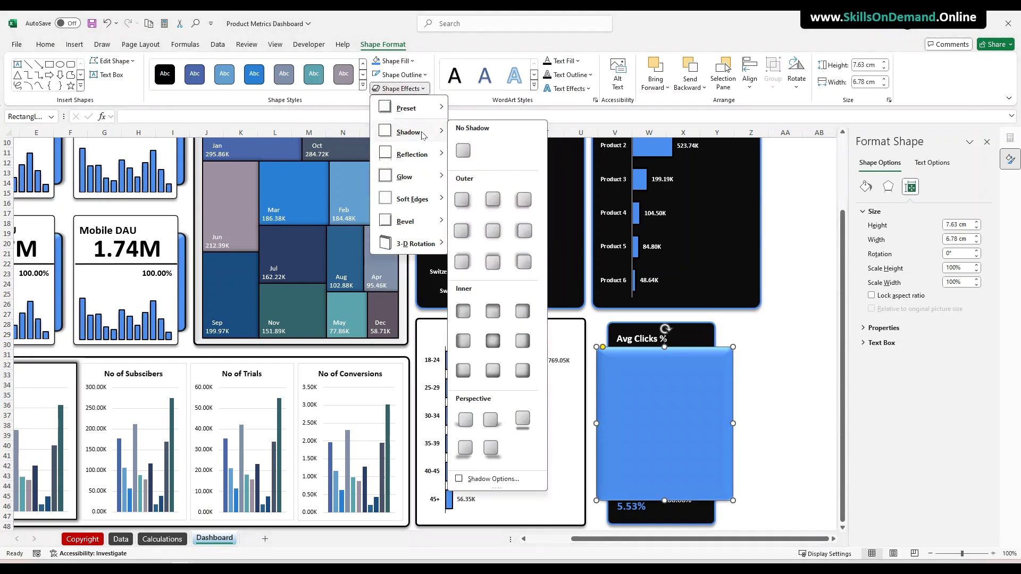
left_click(492, 232)
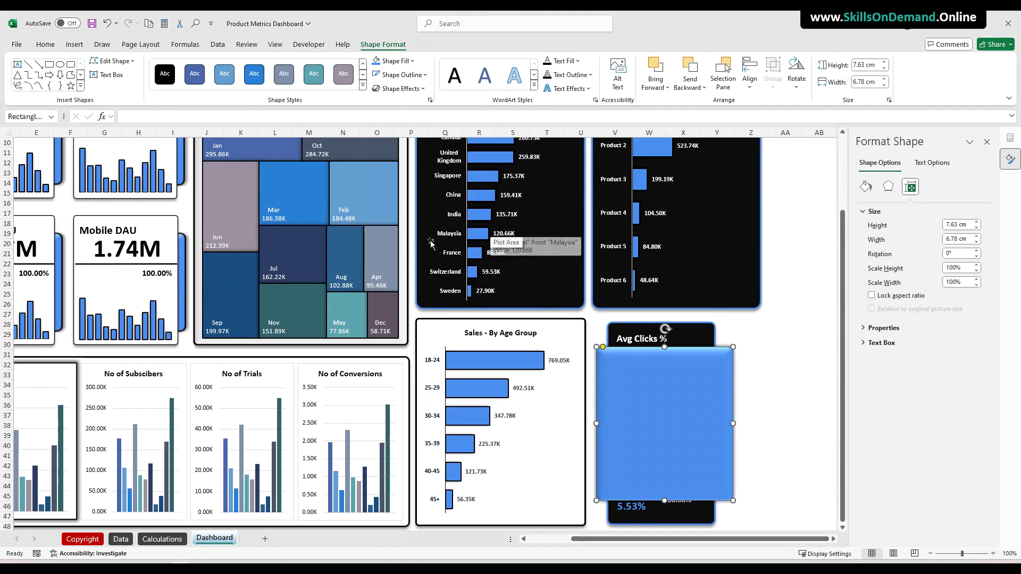
Give the light blue rounded rectangle a black outline with a weight of 2¼ pt
left_click(397, 74)
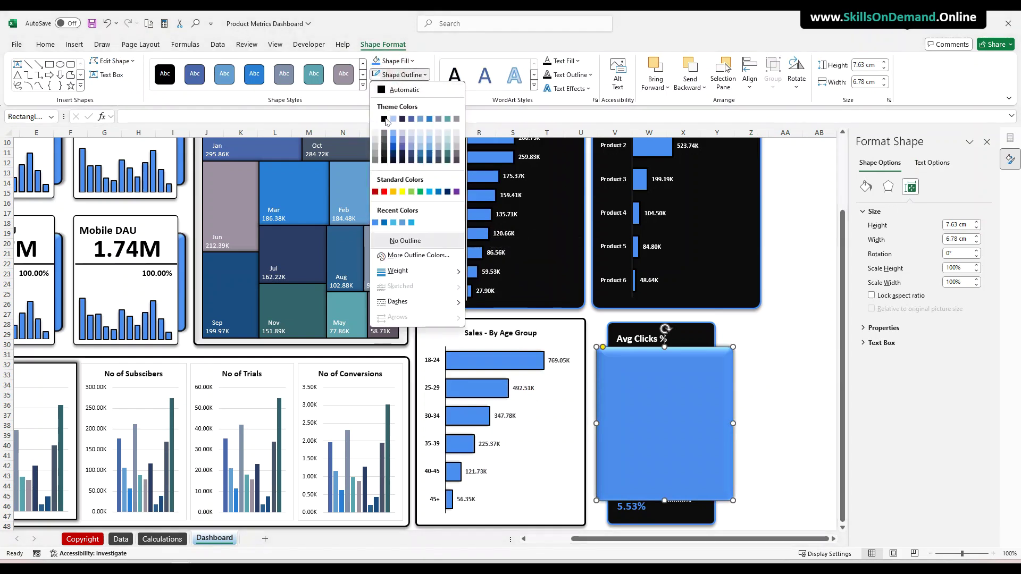
left_click(384, 119)
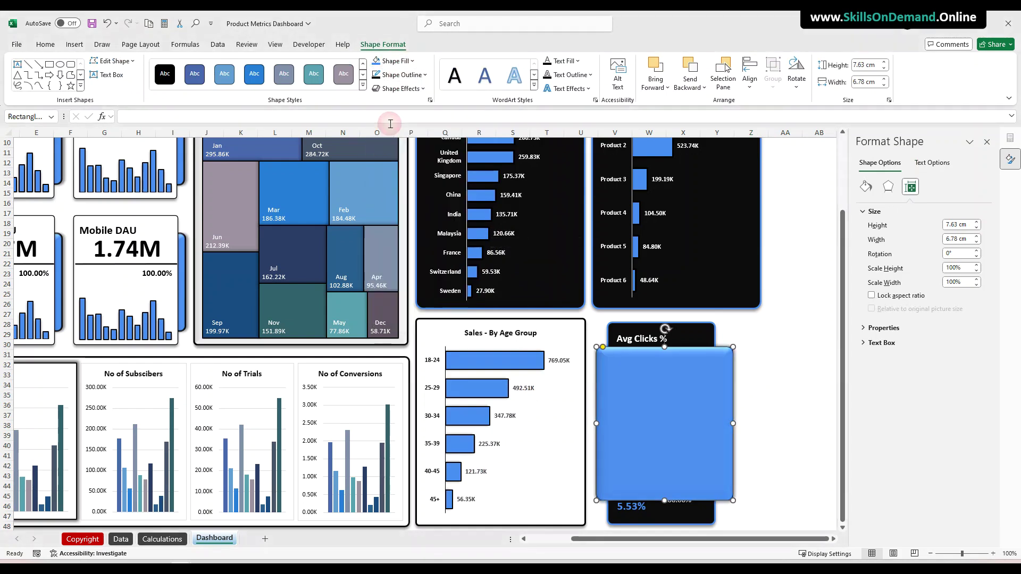
left_click(398, 75)
mouse_move(402, 271)
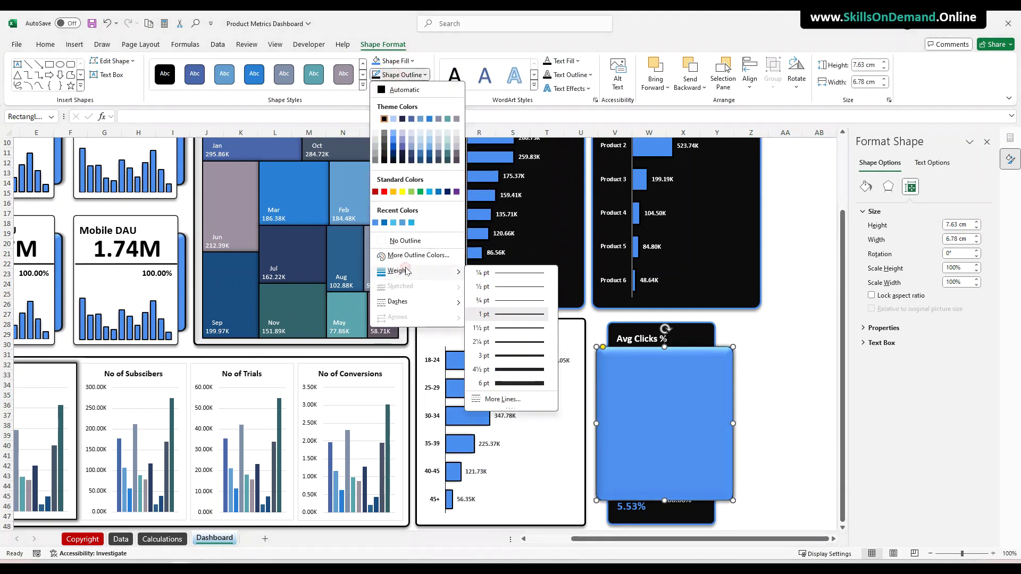
left_click(502, 342)
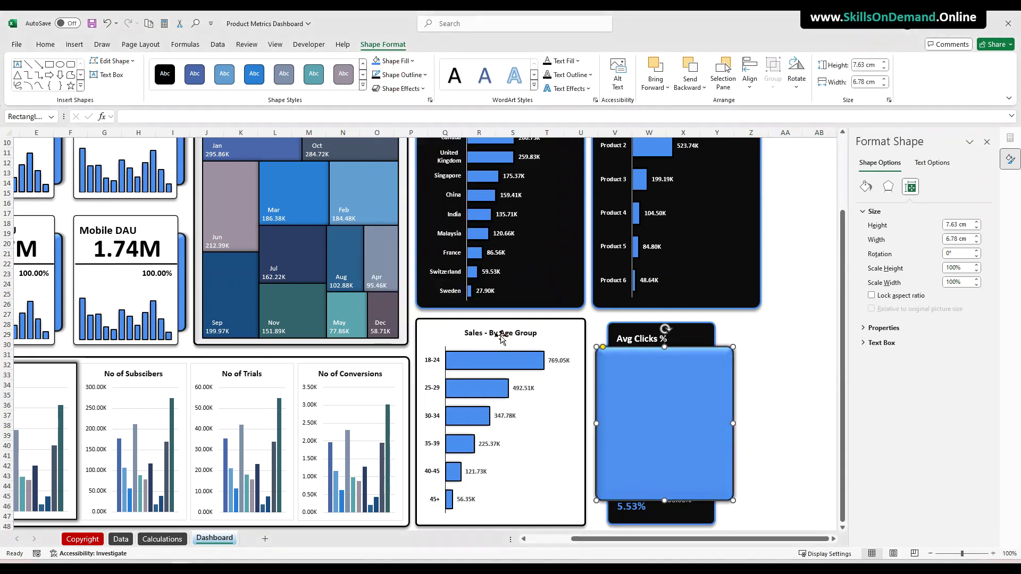
left_click(781, 395)
Send the light blue rounded rectangle to the back, behind the black percentages panel
left_click(623, 386)
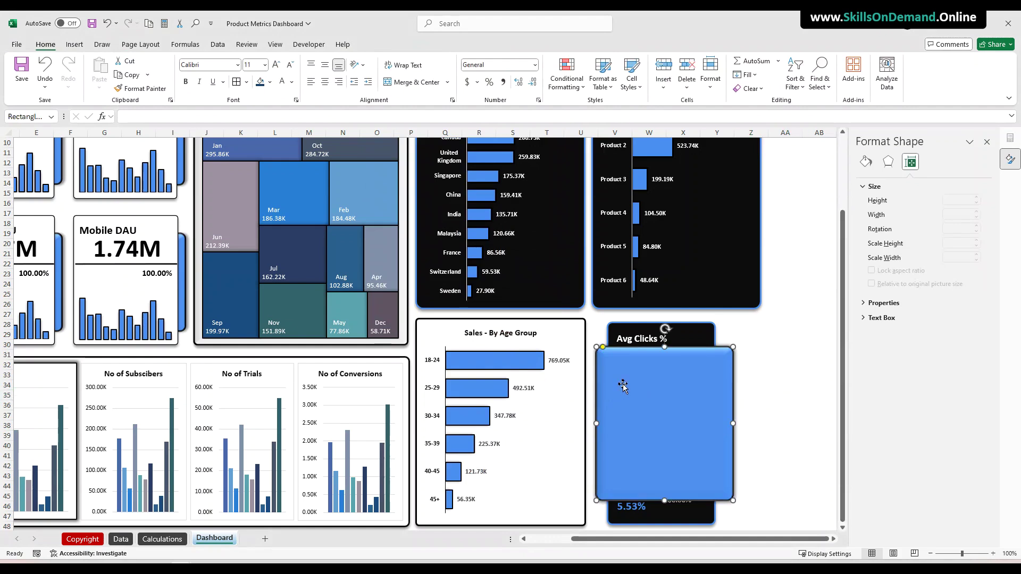
right_click(624, 386)
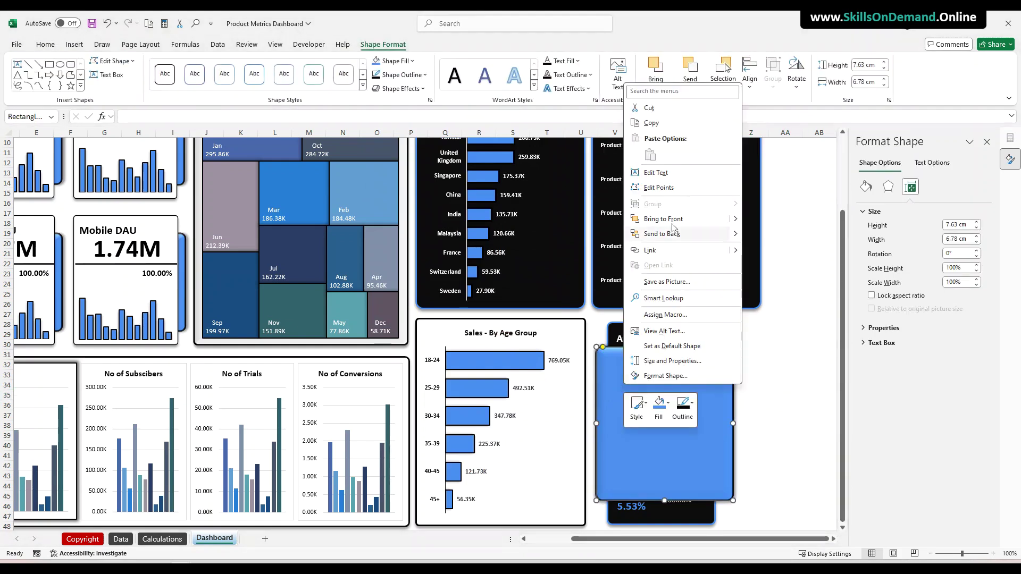
left_click(657, 233)
left_click(788, 388)
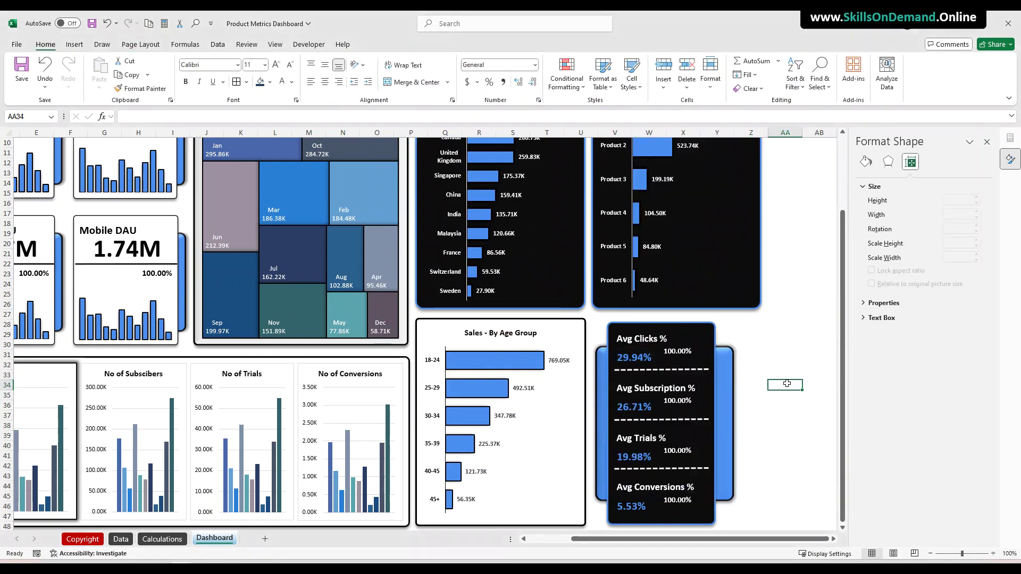
left_click(778, 426)
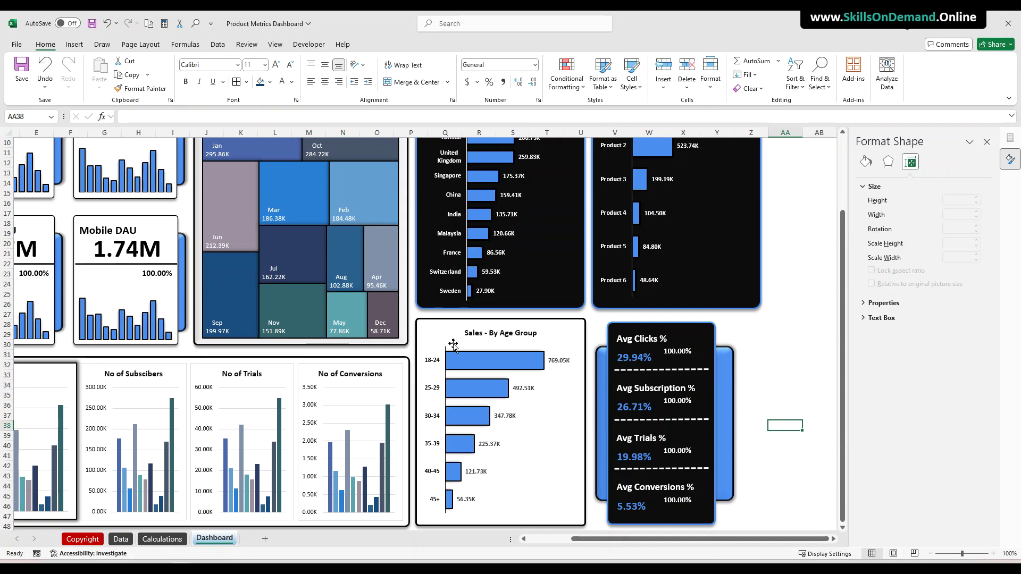
left_click(769, 360)
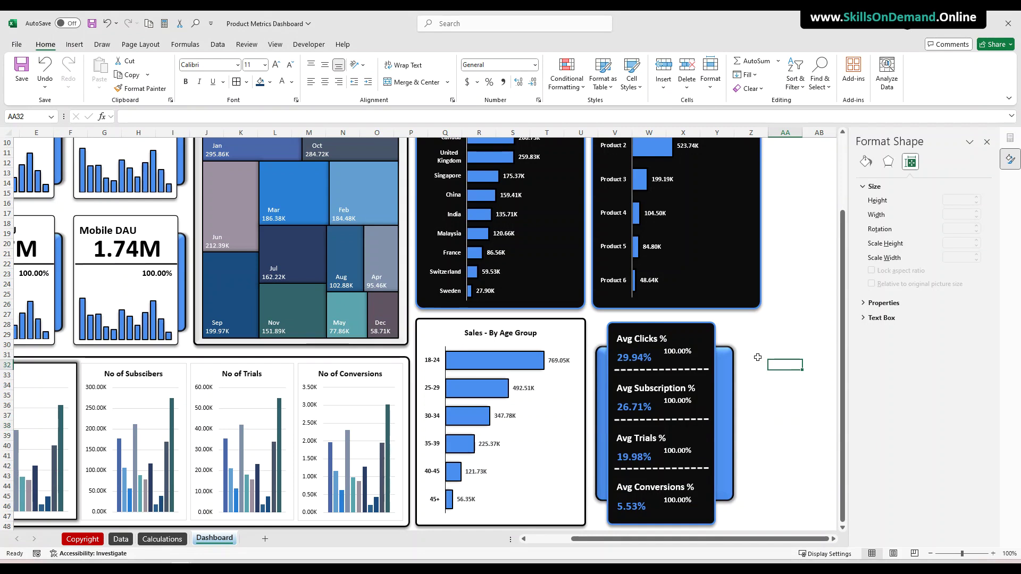
Draw an oval about 3.47 cm high and 3.65 cm wide, overlapping the right edge of the black percentages panel
left_click(78, 45)
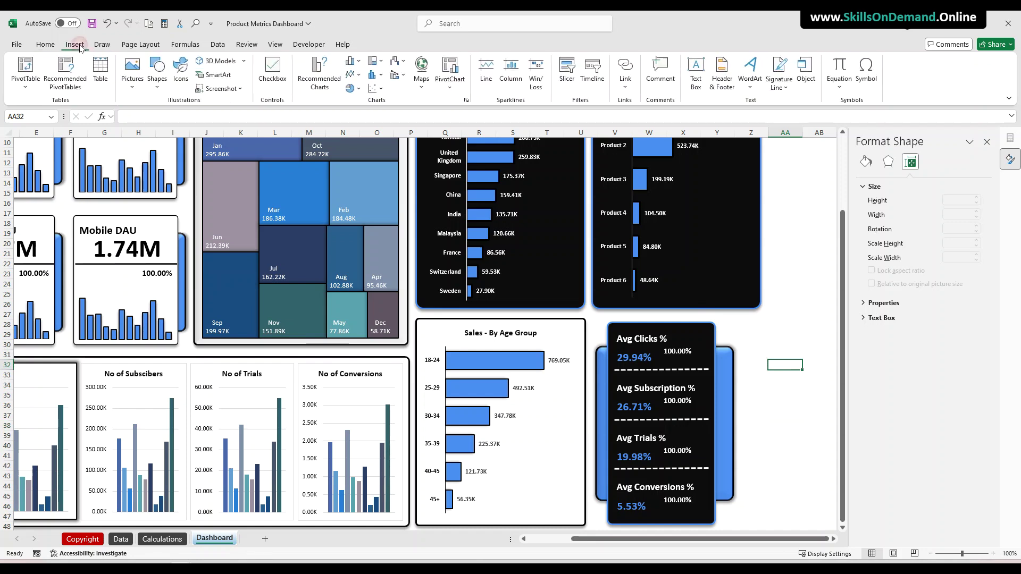
left_click(157, 88)
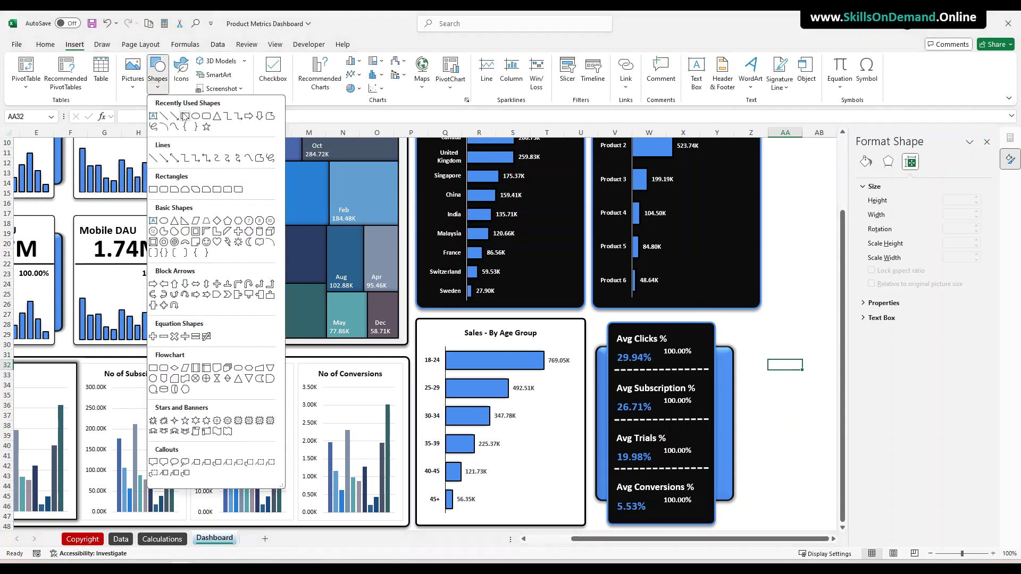
left_click(196, 117)
left_click_drag(774, 384, 701, 456)
left_click_drag(750, 423, 739, 427)
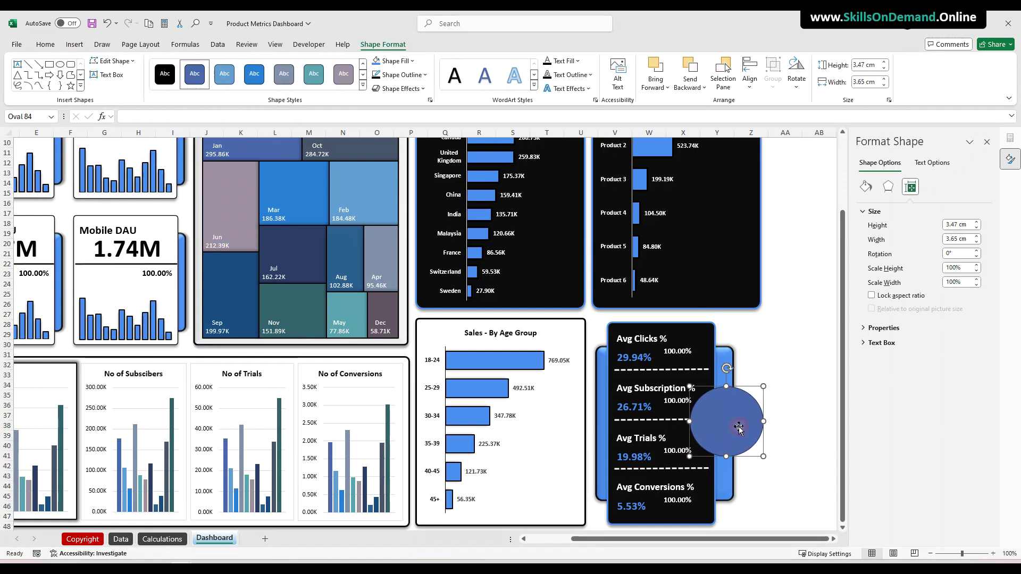
Shorten the dashed line under Avg Subscription % to about 3.31 cm so it ends before the oval
left_click(659, 424)
left_click(676, 424)
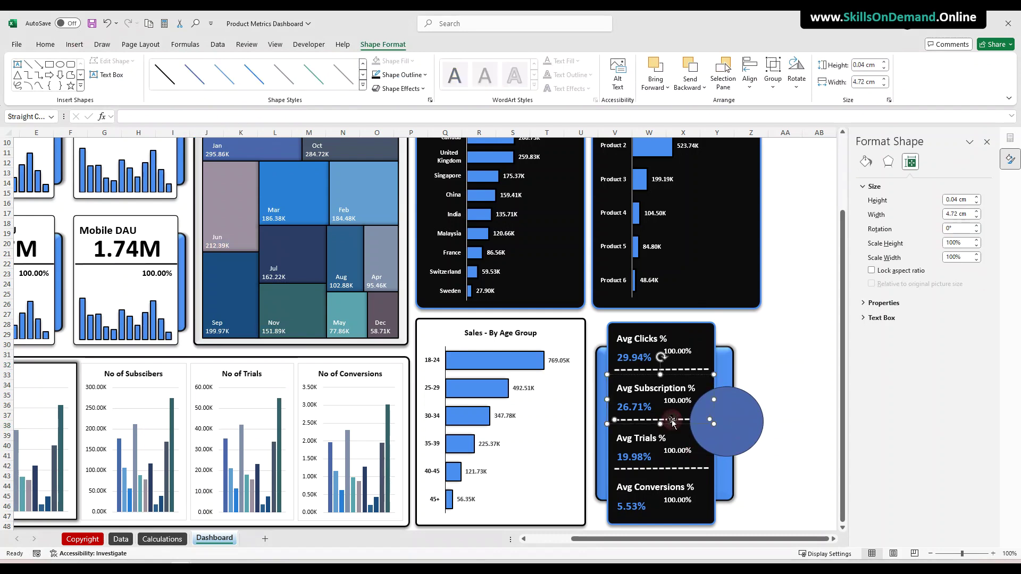
left_click_drag(710, 420, 681, 420)
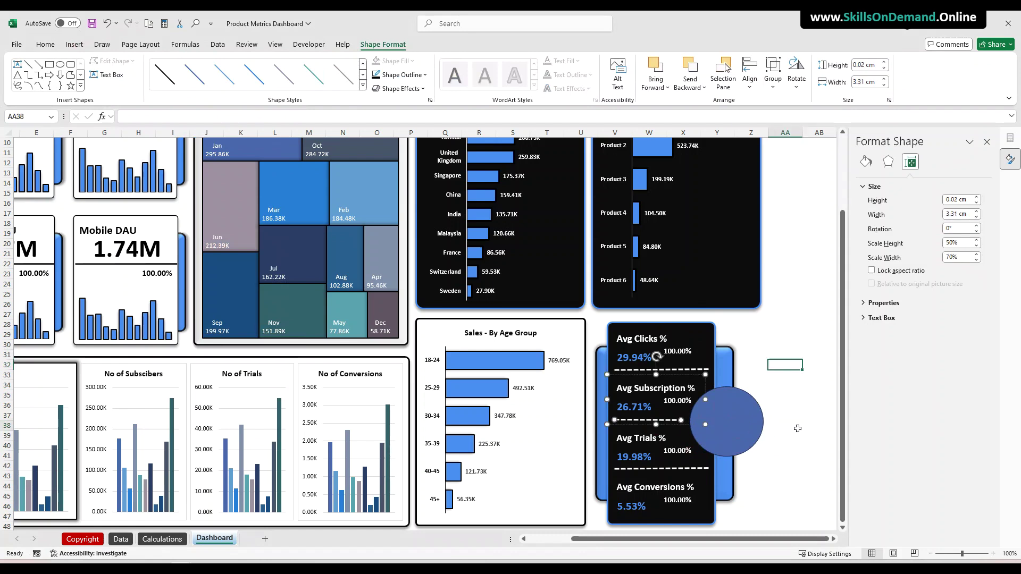
left_click(796, 428)
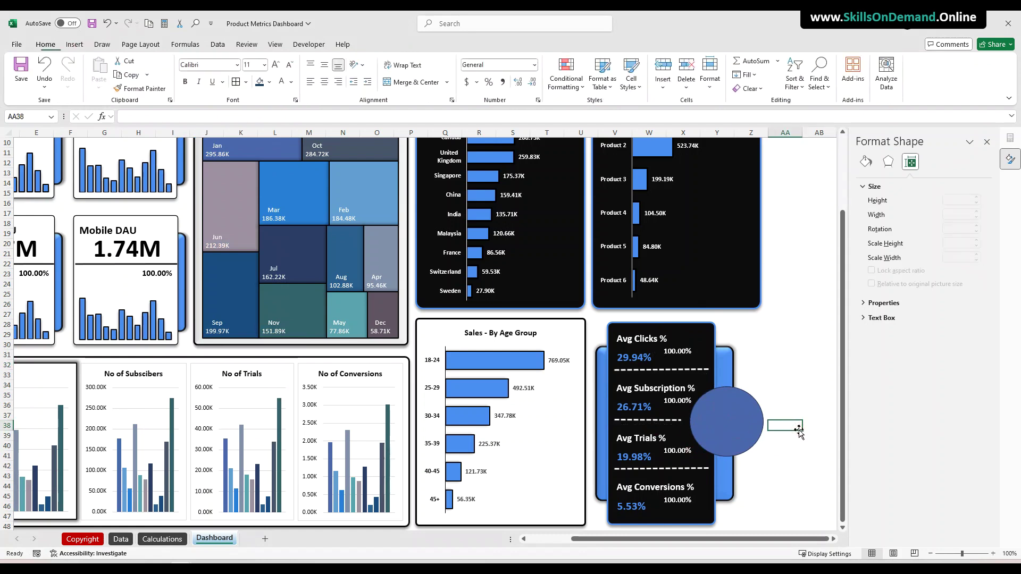
Nudge the oval slightly downward on the panel's right edge and keep it selected
left_click(733, 425)
left_click_drag(732, 423, 734, 425)
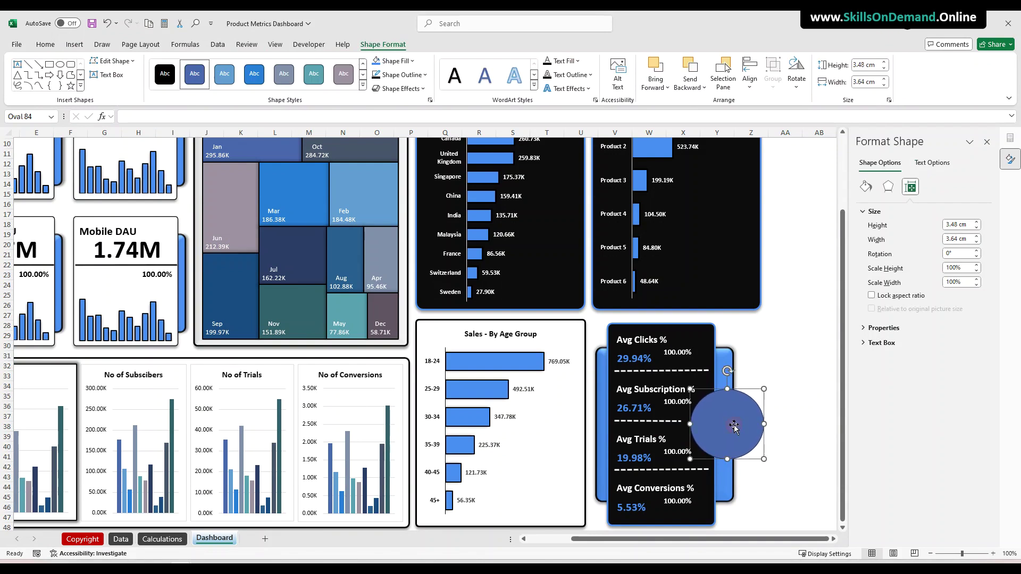
left_click(804, 426)
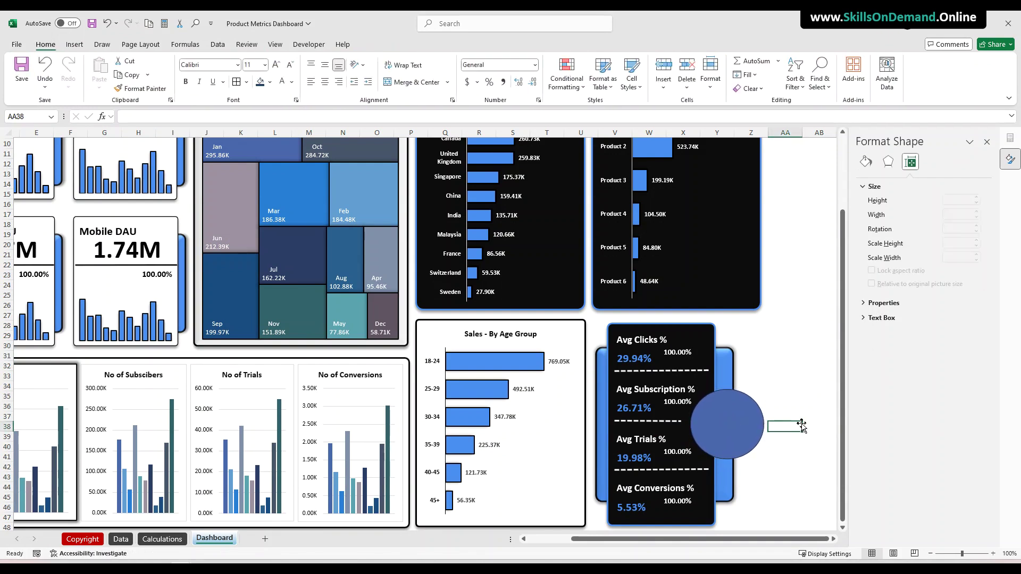
left_click(732, 424)
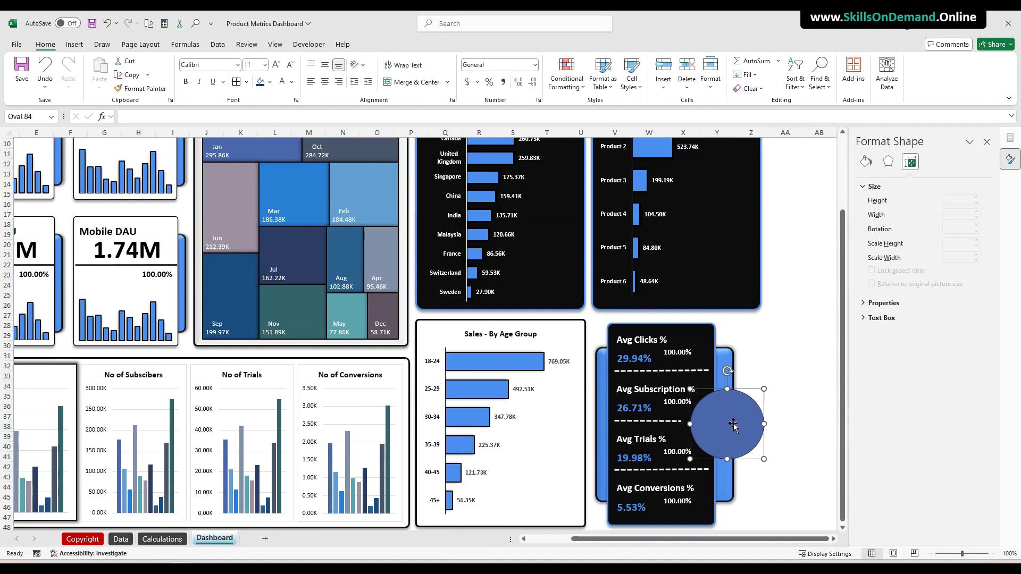
Duplicate the large oval into three smaller ones: about 2.1 by 2.2 cm above and below it, and about 1.68 cm at its left edge
left_click_drag(734, 426, 771, 379)
left_click_drag(808, 411, 718, 383)
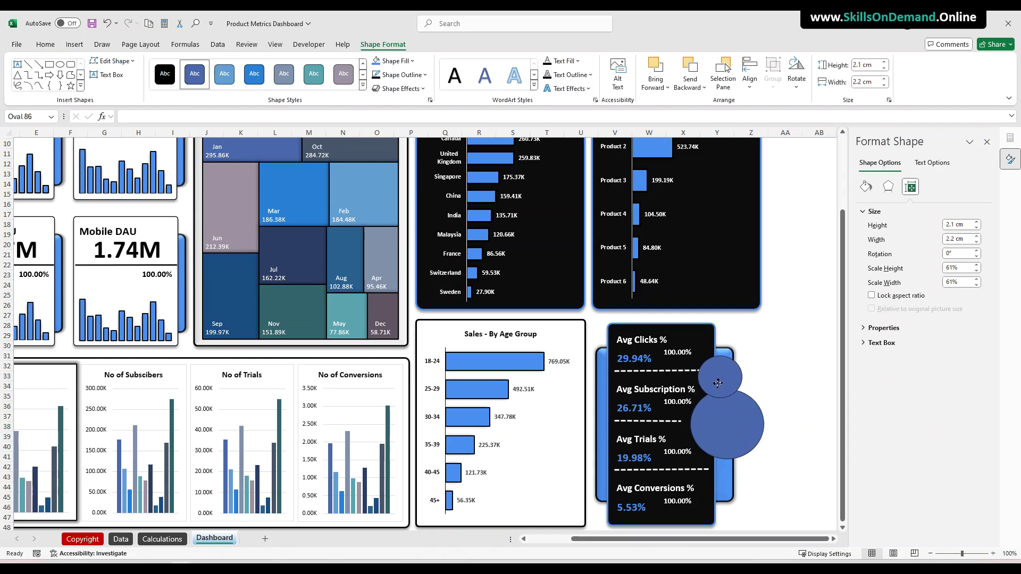
left_click_drag(718, 384, 691, 428)
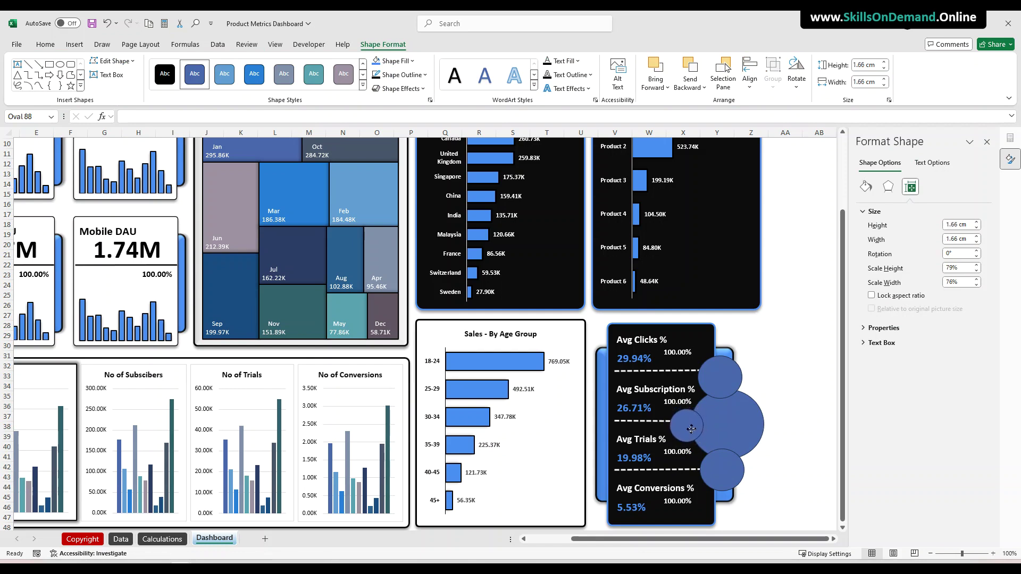
left_click_drag(691, 429, 691, 428)
Left-align the small ovals above and below the large oval with each other
left_click(729, 383)
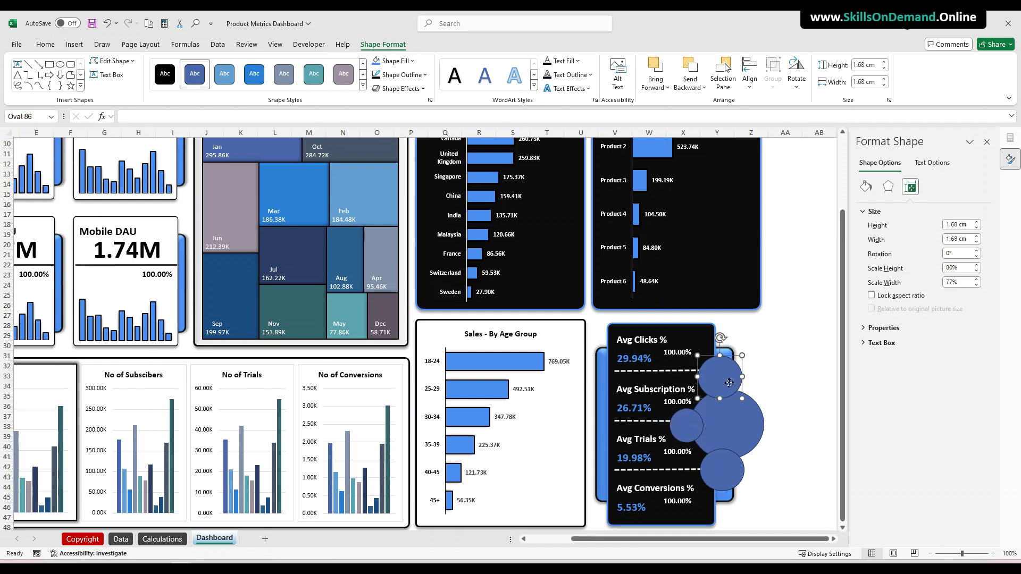
left_click(731, 468, "shift")
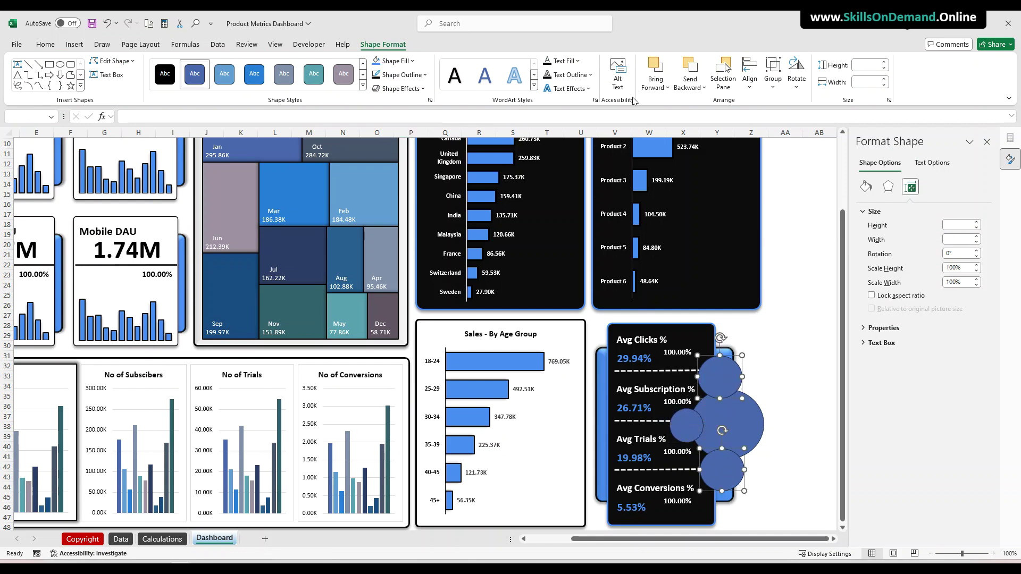
left_click(750, 84)
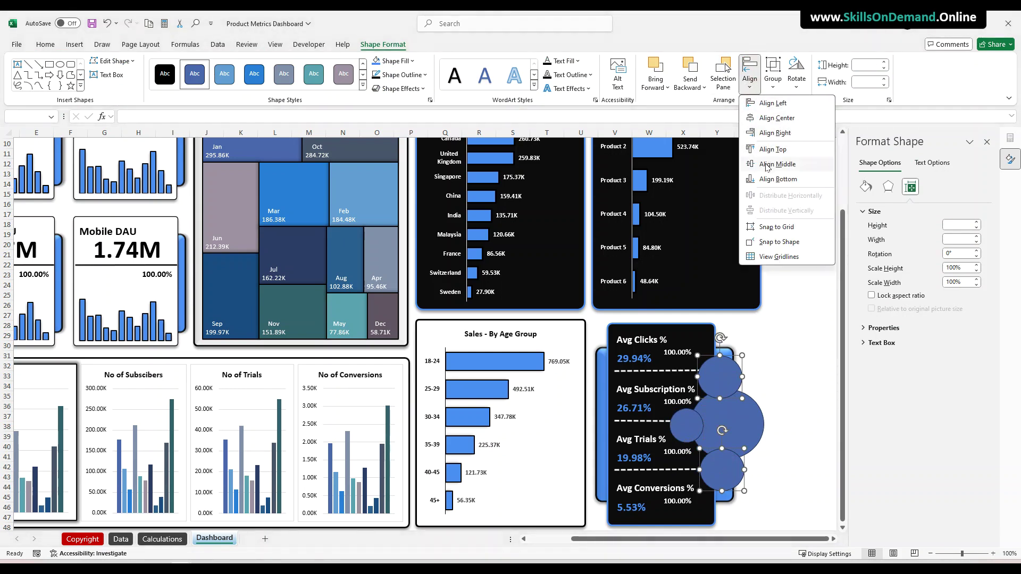
left_click(765, 105)
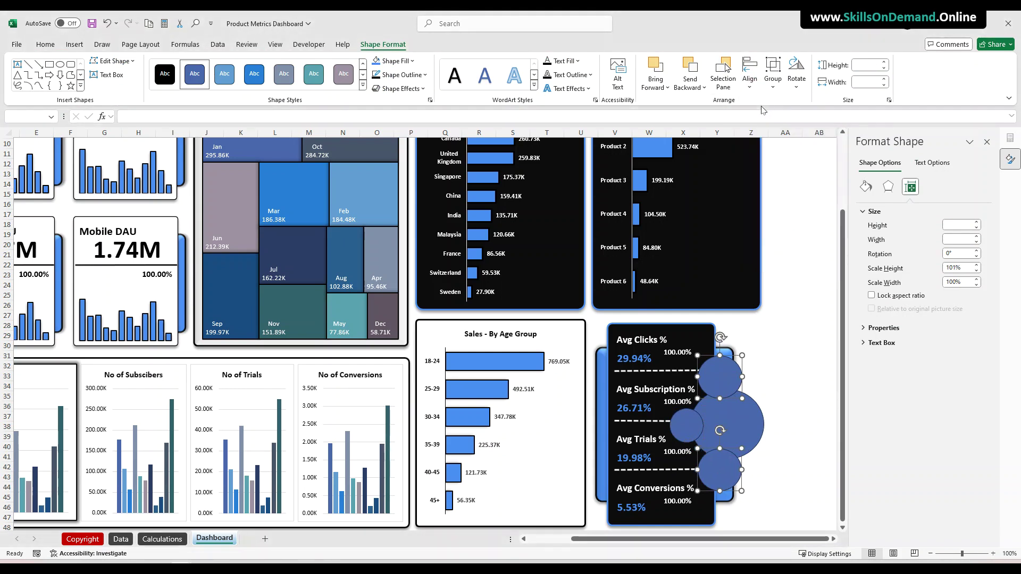
left_click(749, 82)
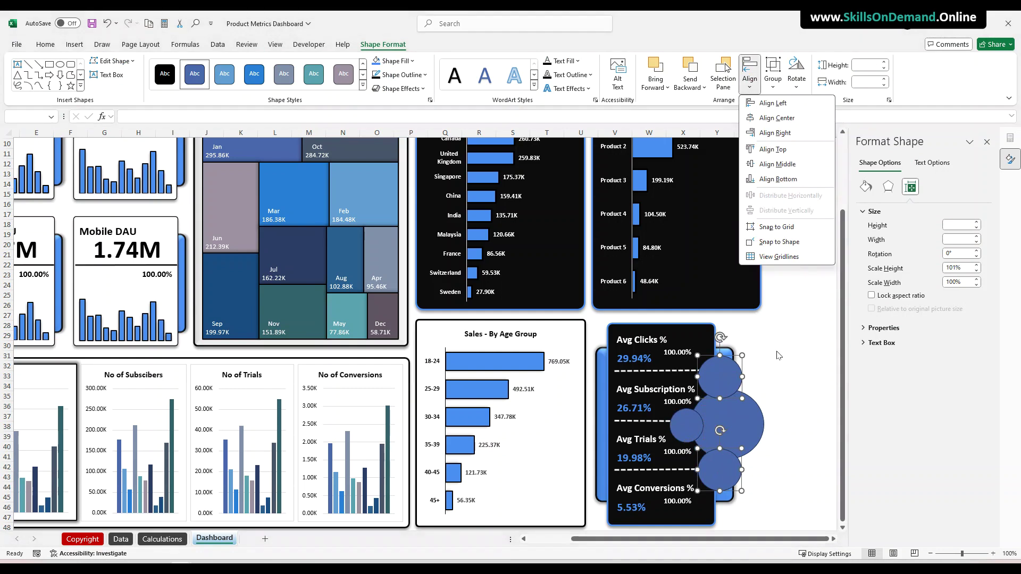
left_click(782, 335)
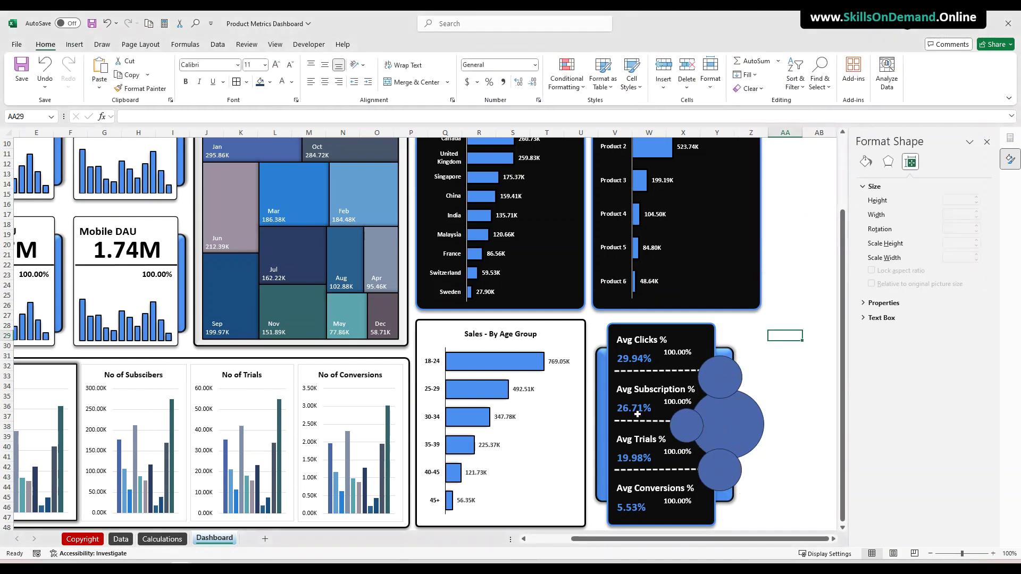
Shorten the dashed line under Avg Subscription % to about 2.08 cm so it ends before the smallest oval
left_click(687, 431)
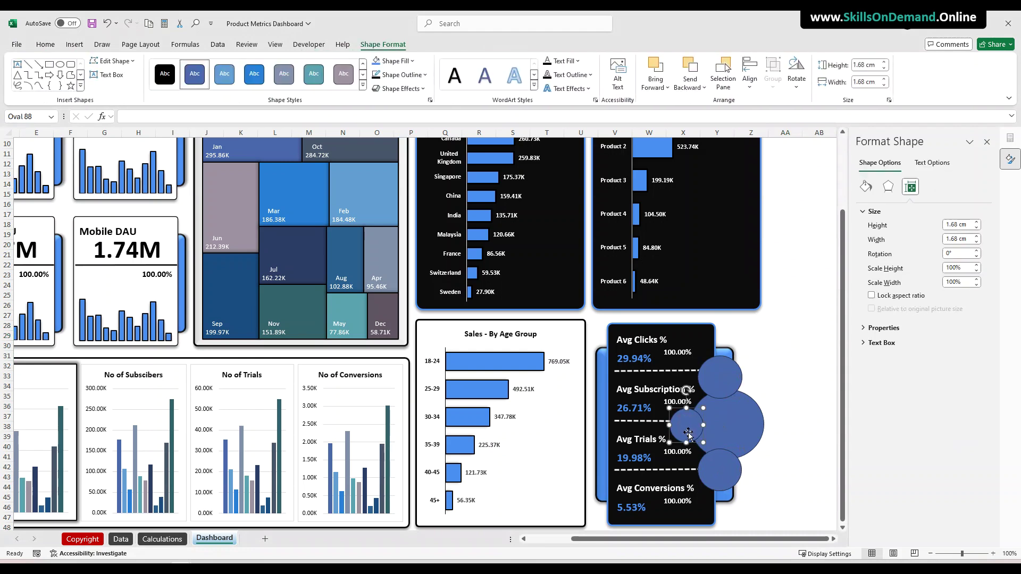
left_click(657, 422)
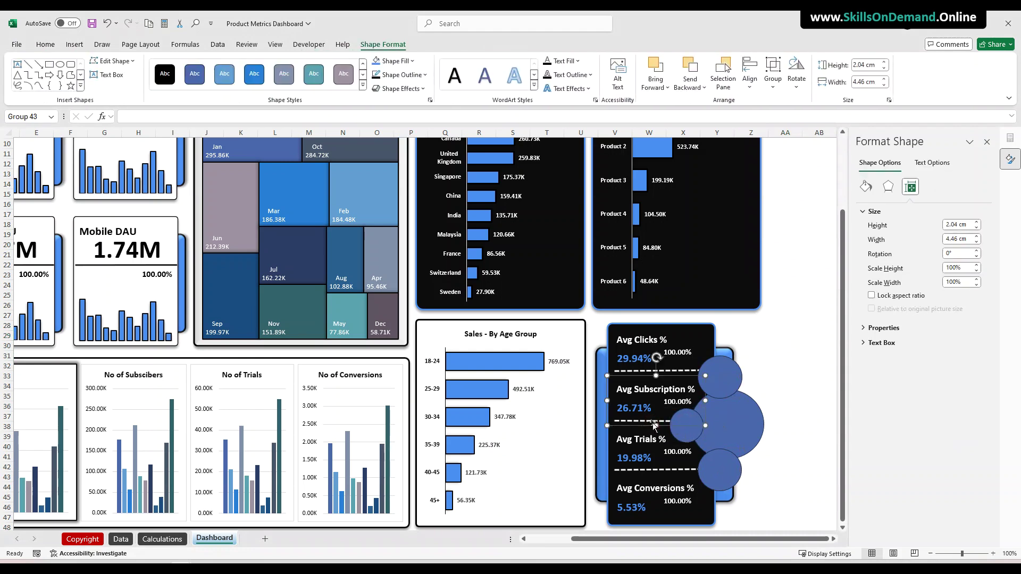
left_click(642, 423)
left_click_drag(681, 421, 655, 421)
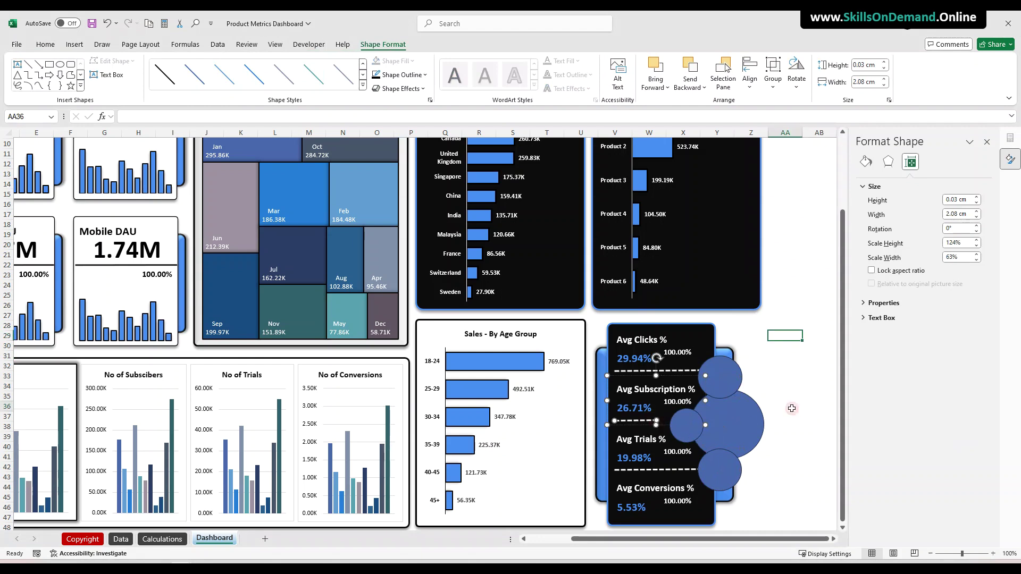
Apply the second preset shape effect in the first row to the upper small oval and the smallest oval beside the large one
left_click(722, 388)
left_click(383, 44)
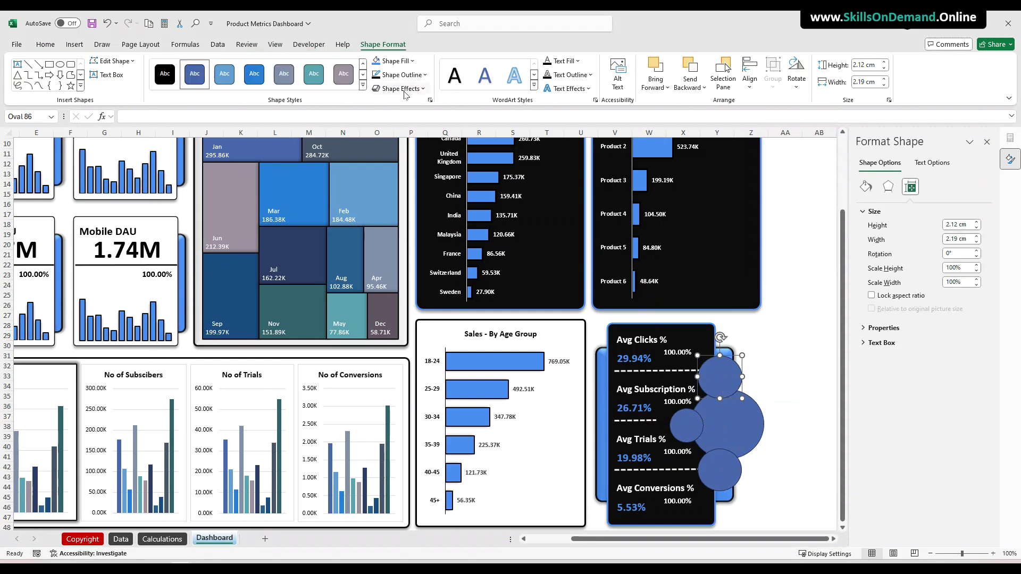
left_click(399, 89)
left_click(404, 108)
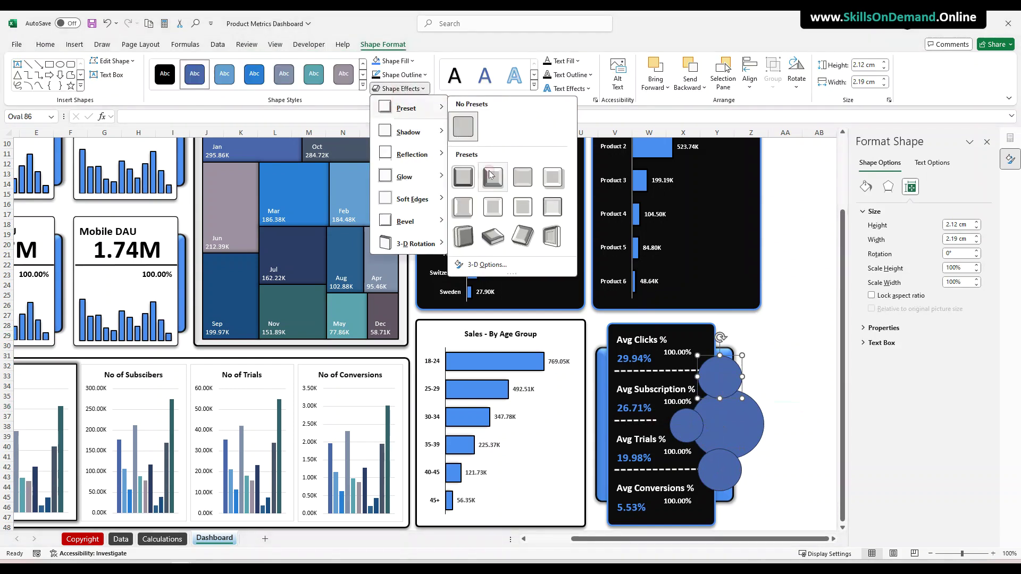
left_click(490, 173)
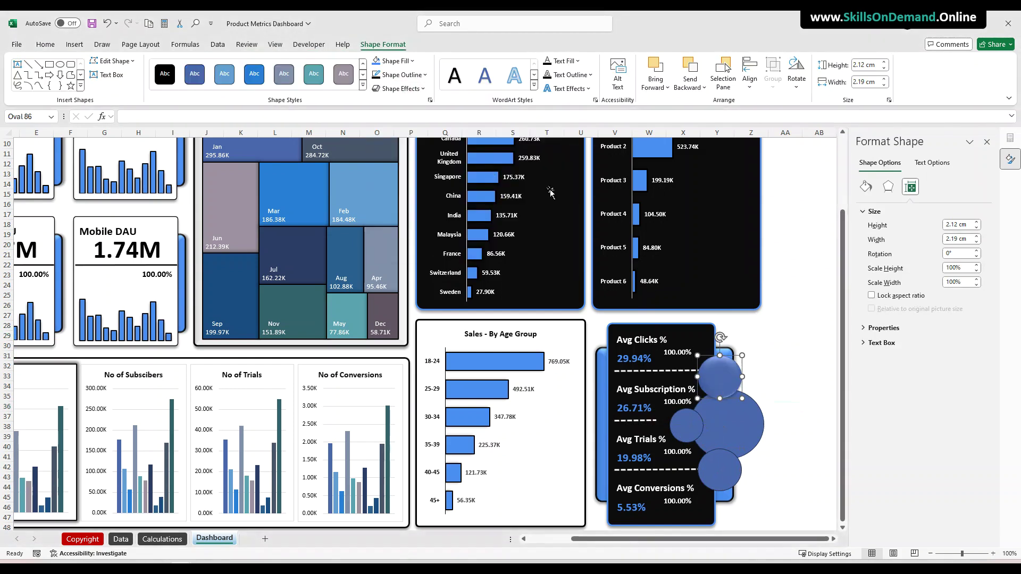
left_click(685, 425)
left_click(408, 89)
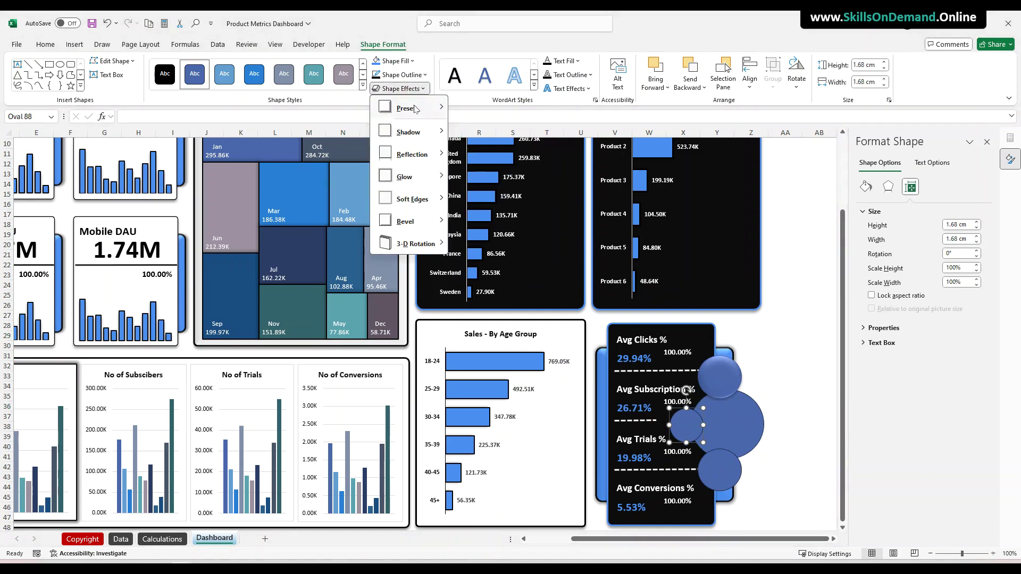
mouse_move(405, 108)
left_click(498, 180)
Apply the same preset shape effect to the large oval and the lower small oval
left_click(739, 405)
left_click(418, 89)
mouse_move(408, 107)
left_click(493, 177)
left_click(715, 458)
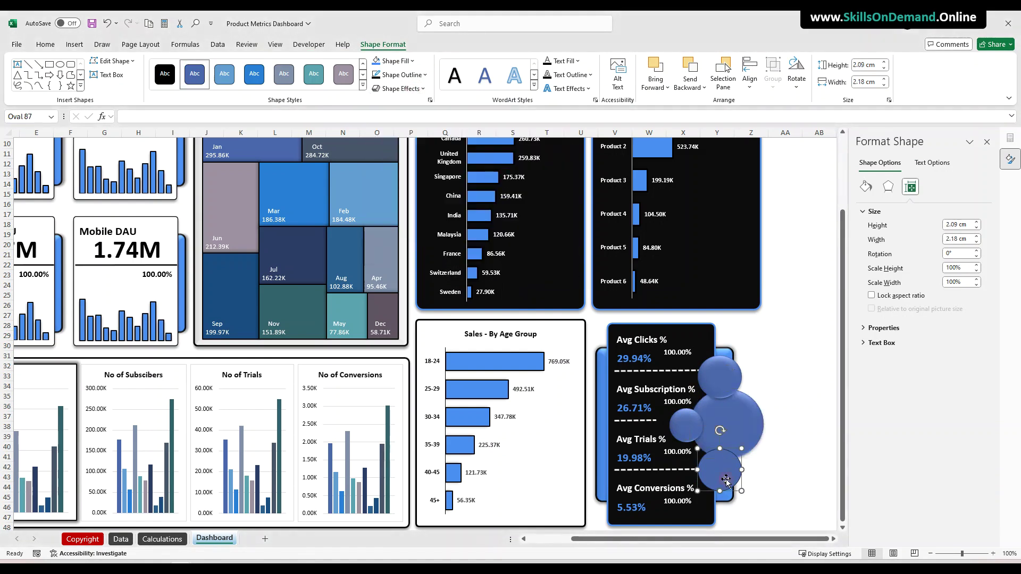
left_click(403, 89)
mouse_move(408, 106)
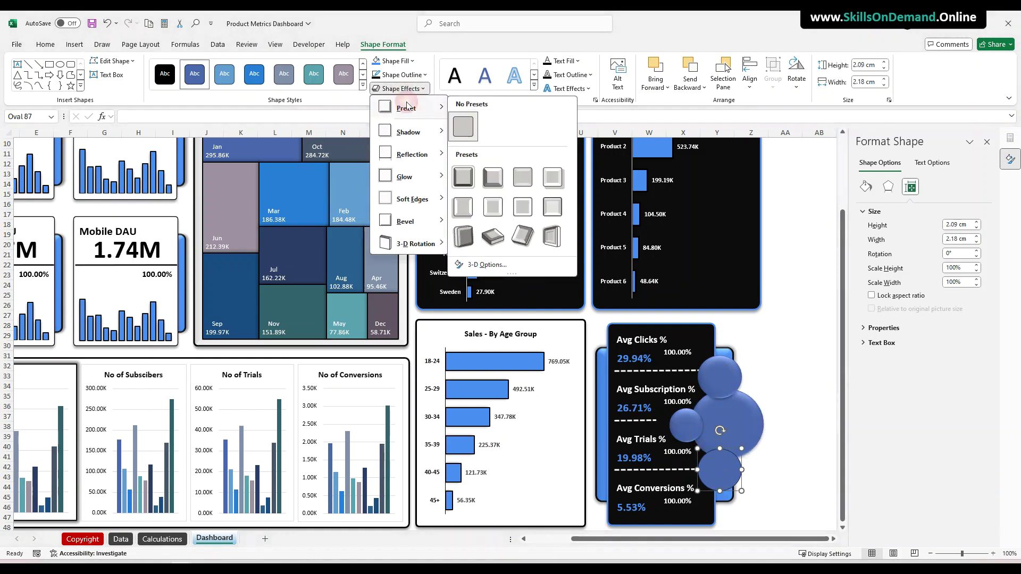
left_click(493, 177)
Set a black outline with a thicker weight on the lower small oval, and thicken the outline of the smallest oval to match
left_click(396, 75)
left_click(383, 114)
left_click(400, 75)
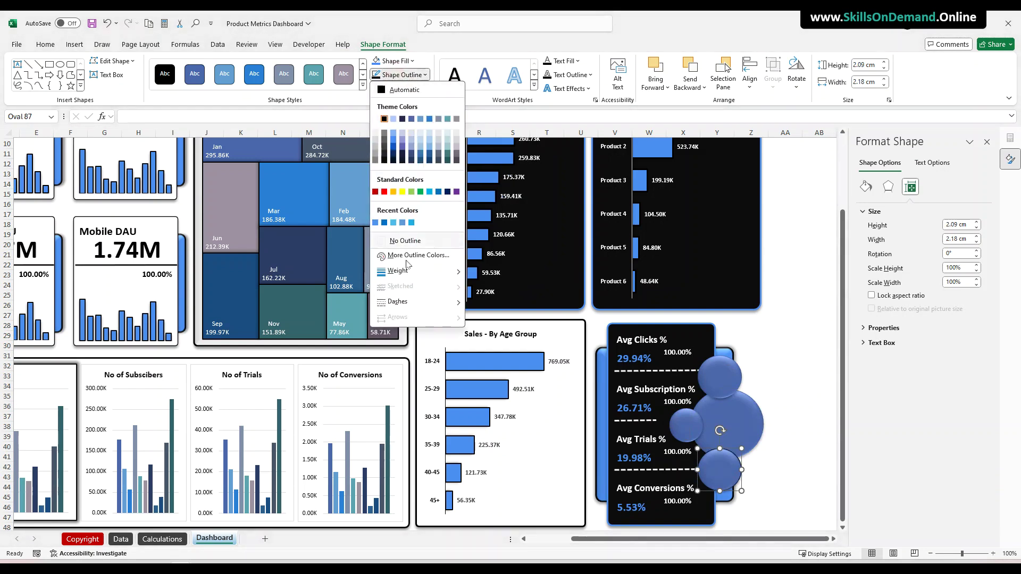
mouse_move(425, 270)
left_click(511, 345)
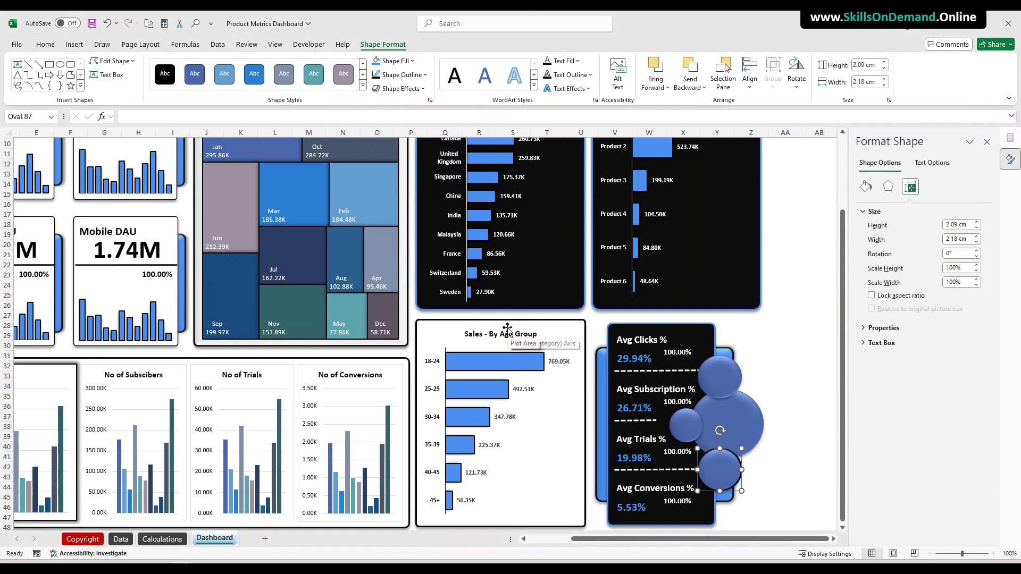
left_click(684, 423)
left_click(376, 77)
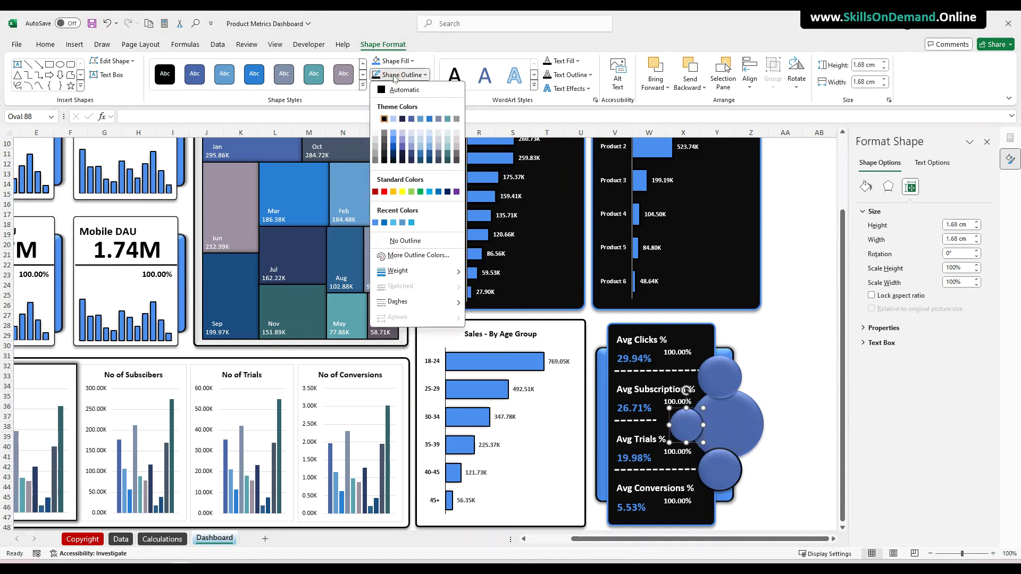
mouse_move(425, 271)
left_click(507, 354)
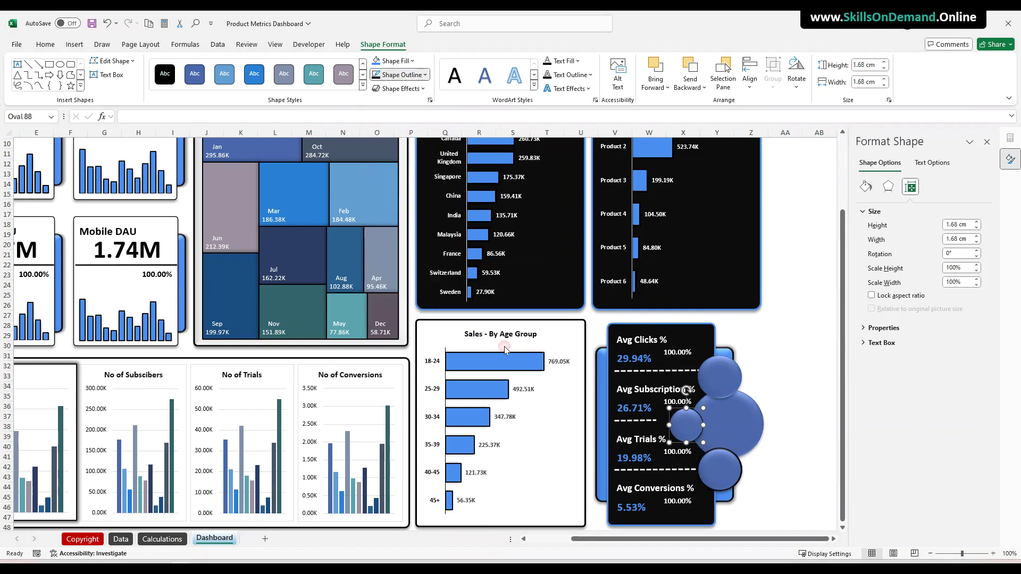
Thicken the outlines of the large oval and the upper small oval to match the other two
left_click(739, 416)
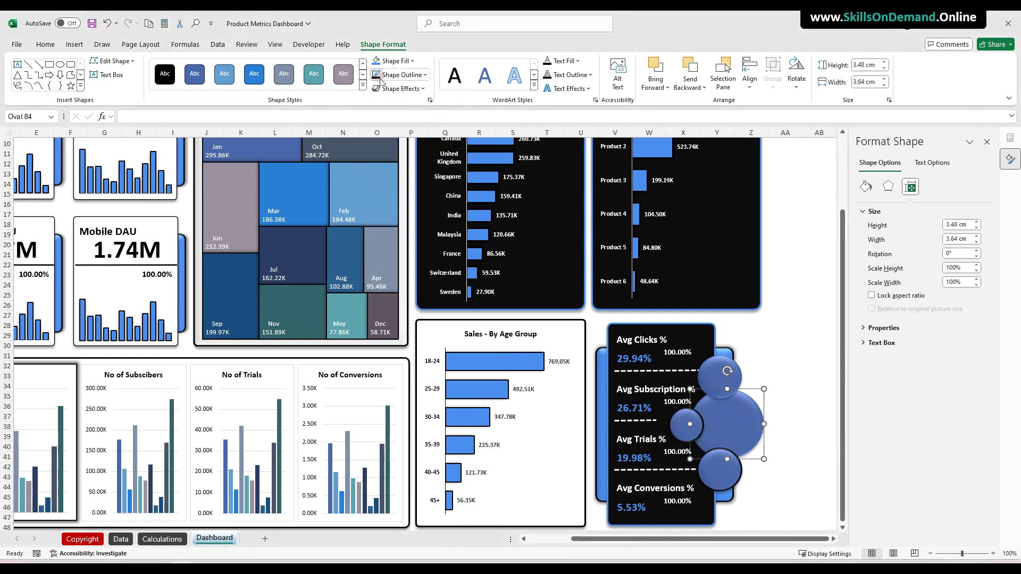
left_click(425, 74)
mouse_move(408, 272)
left_click(506, 344)
left_click(718, 364)
left_click(402, 74)
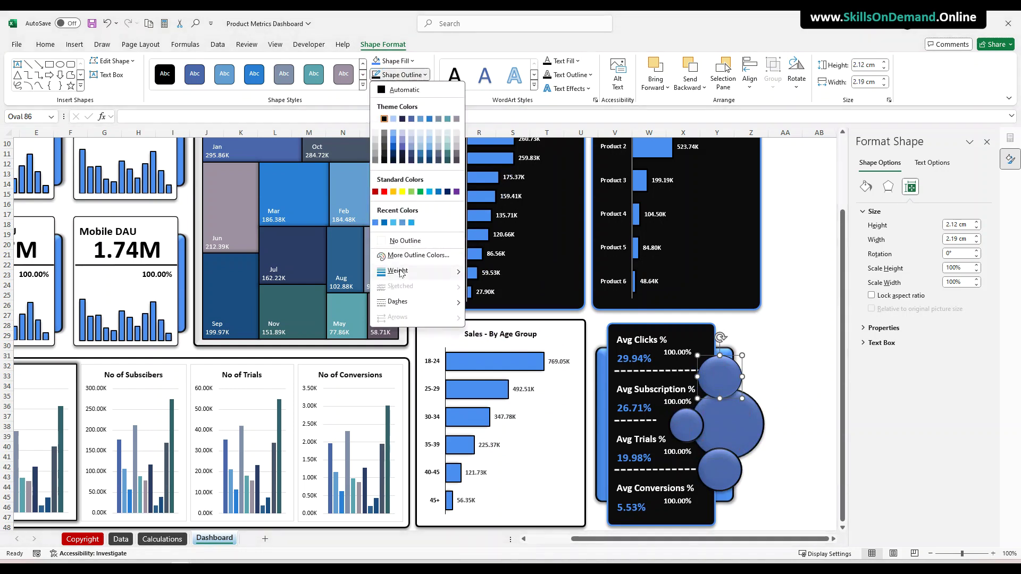
mouse_move(408, 271)
left_click(504, 342)
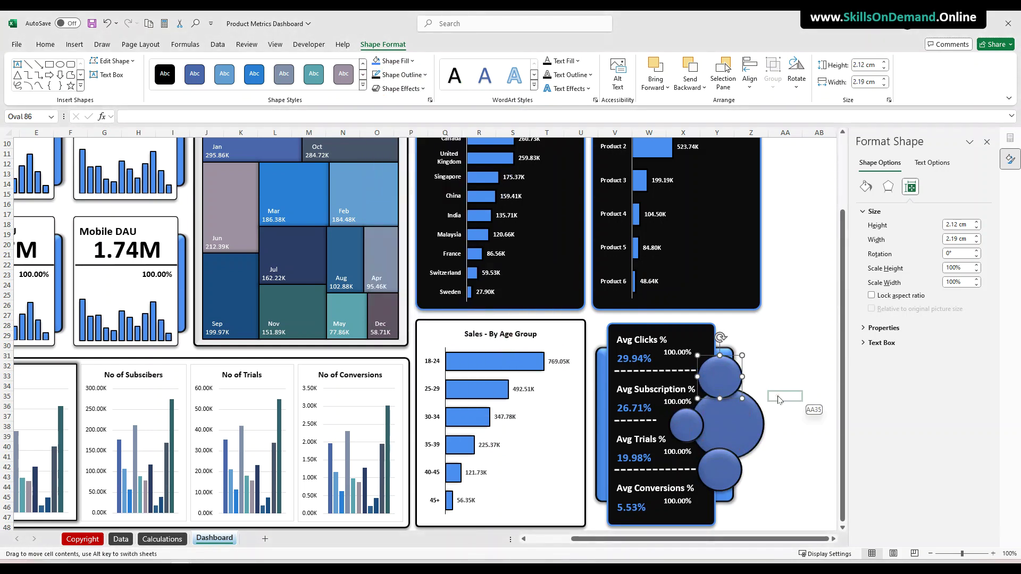
left_click(784, 396)
Fill all four ovals on the black percentages panel with white
left_click(684, 426)
left_click(741, 424, "ctrl")
left_click(720, 375, "ctrl")
left_click(720, 471, "ctrl")
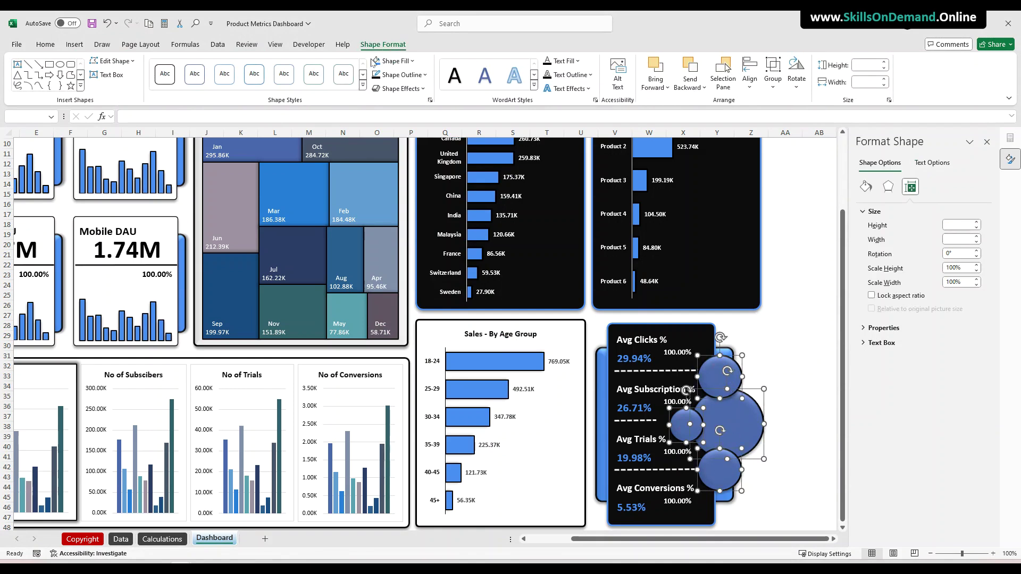
left_click(393, 61)
left_click(377, 105)
left_click(790, 363)
left_click(807, 405)
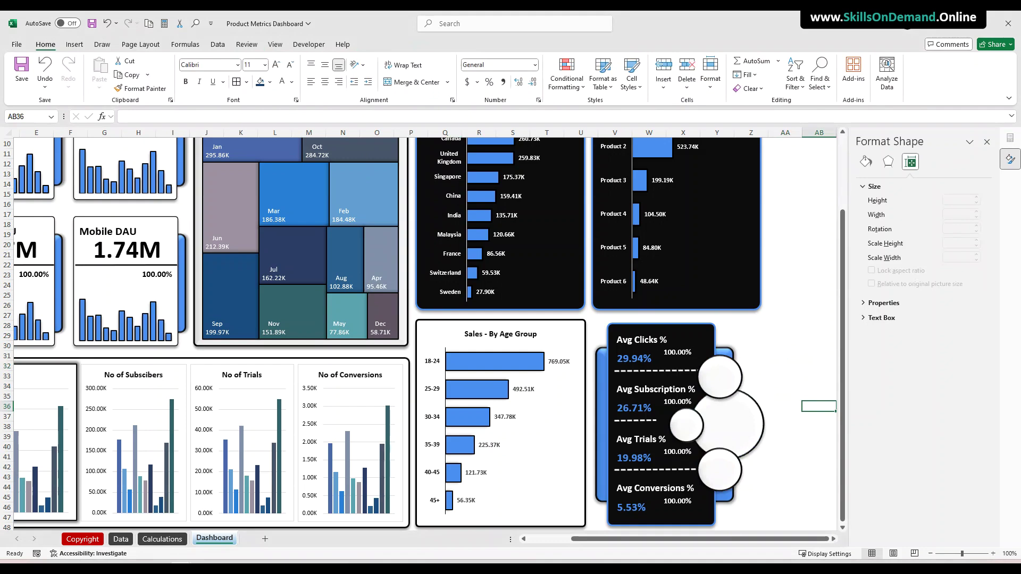
key("Up")
key("Up")
key("Up")
key("Up")
key("Up")
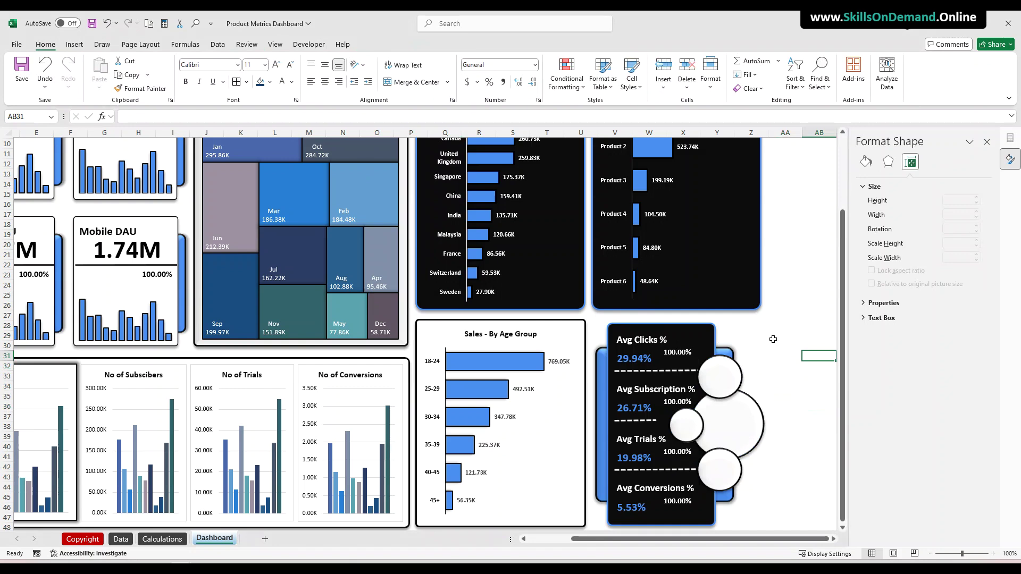
Insert the monitor picture from the Icons Used folder of the Product Metrics Dashboard files, placed over the cells
left_click(729, 421)
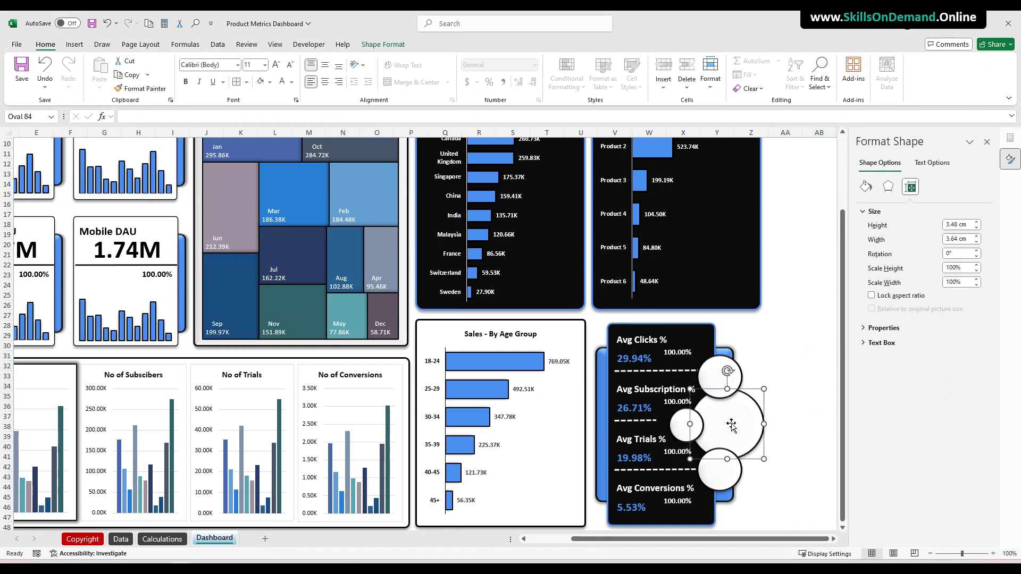
left_click(74, 44)
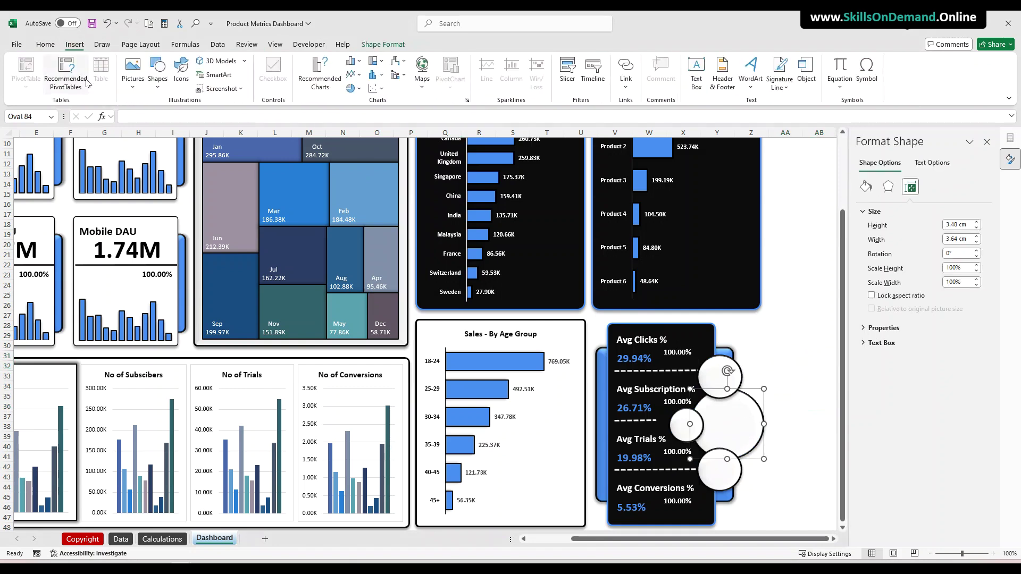
left_click(131, 89)
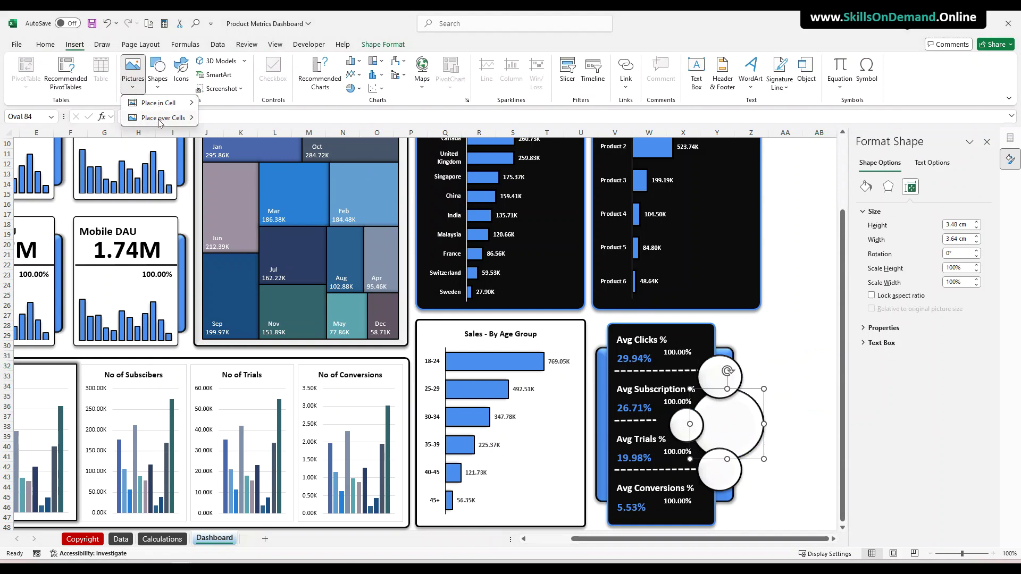
mouse_move(160, 123)
left_click(236, 134)
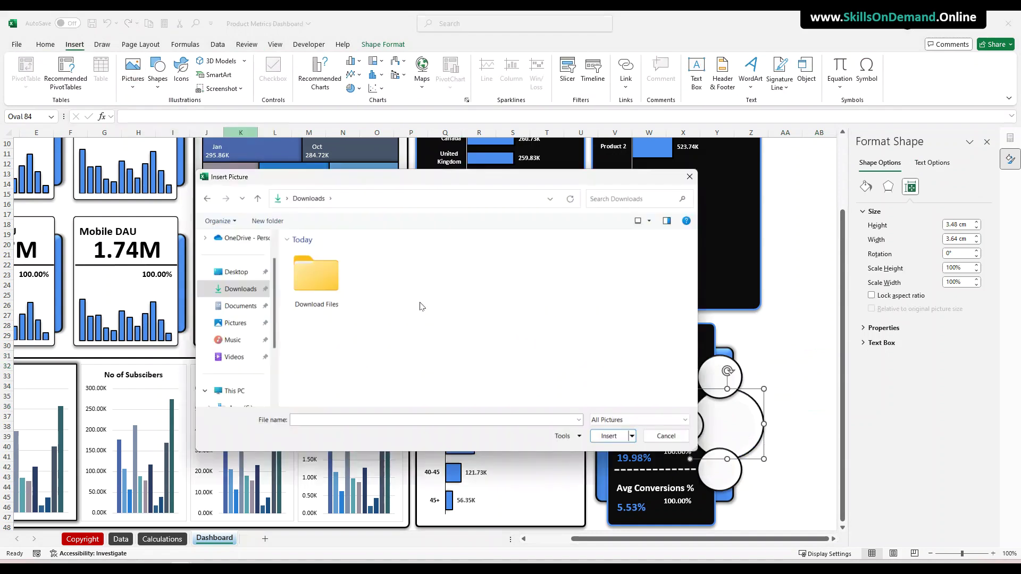
left_click(317, 271)
double_click(318, 270)
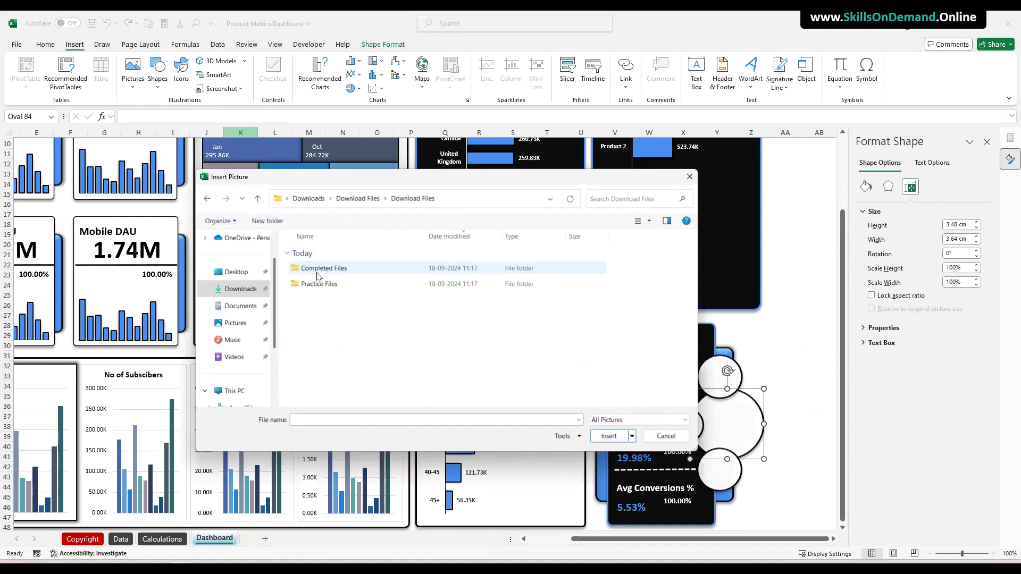
double_click(319, 284)
double_click(318, 269)
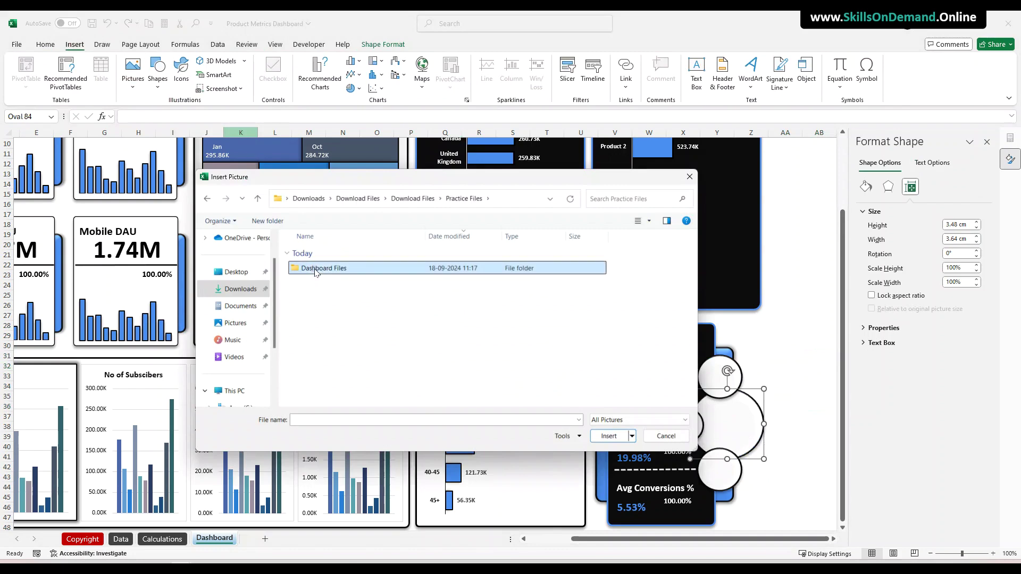
double_click(315, 269)
double_click(315, 269)
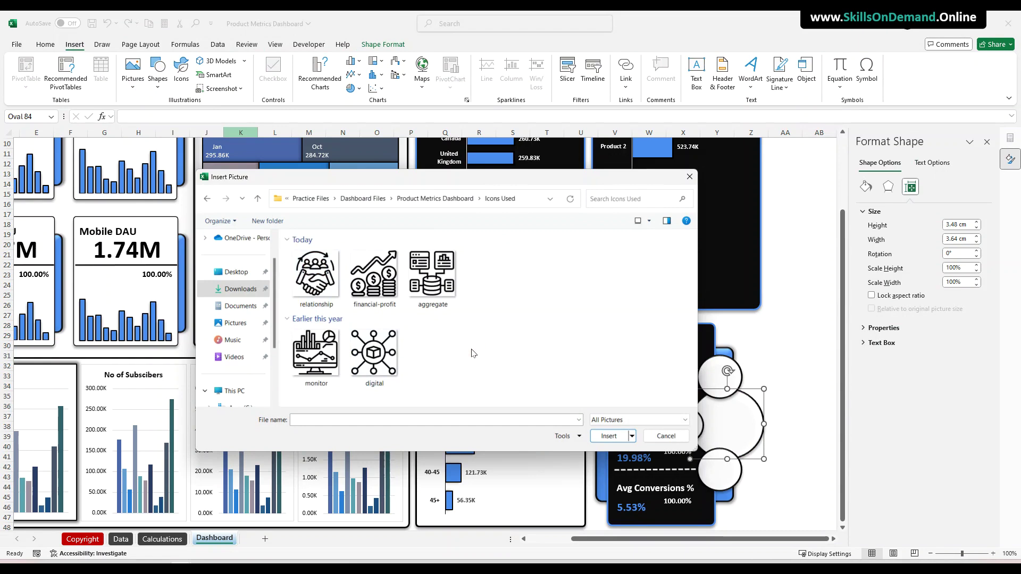
left_click(306, 349)
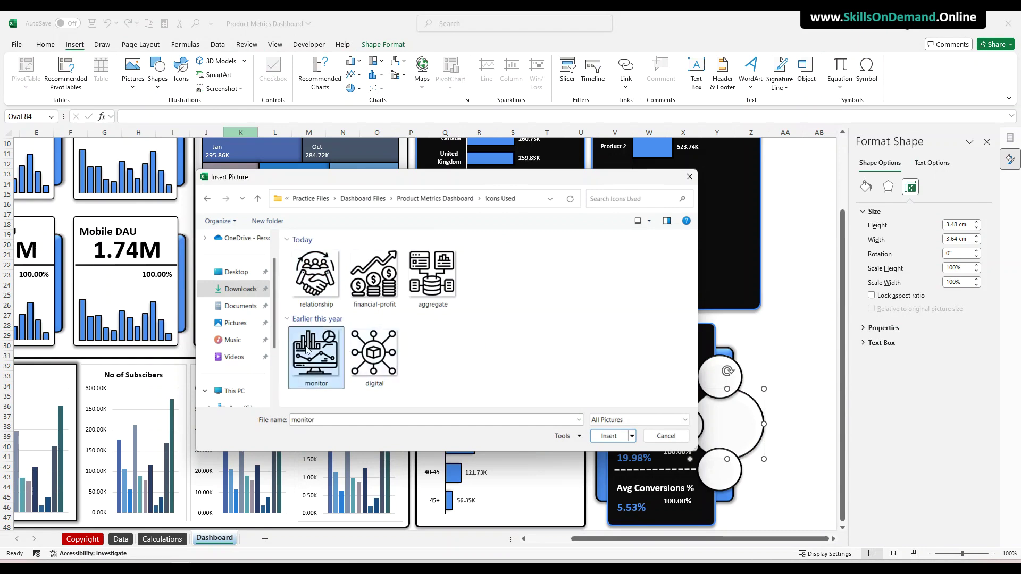
left_click(610, 436)
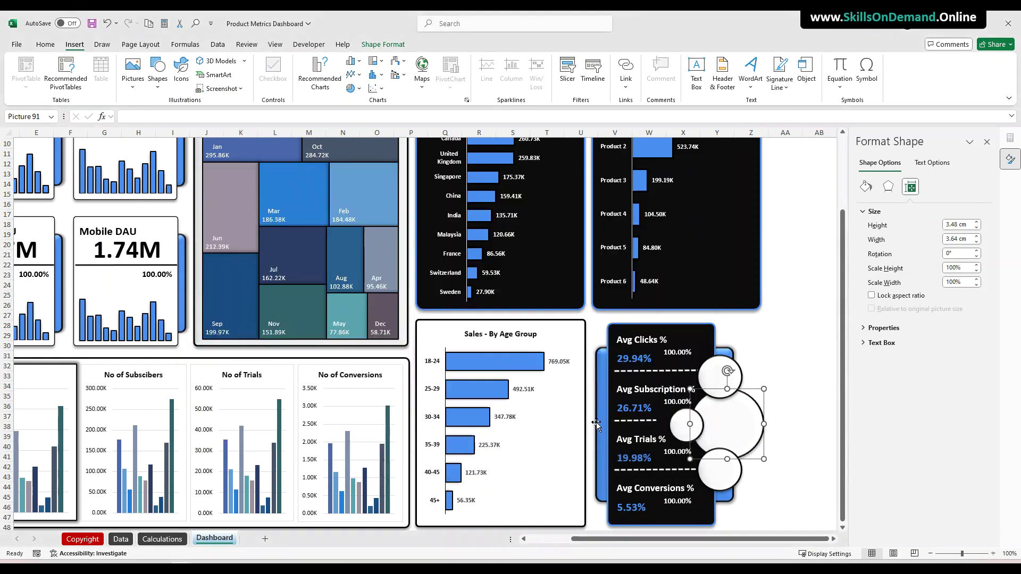
Shrink the monitor icon to about 2.08 by 2.07 cm and place it in the middle of the large oval
left_click_drag(792, 399, 475, 315)
left_click_drag(450, 276, 733, 431)
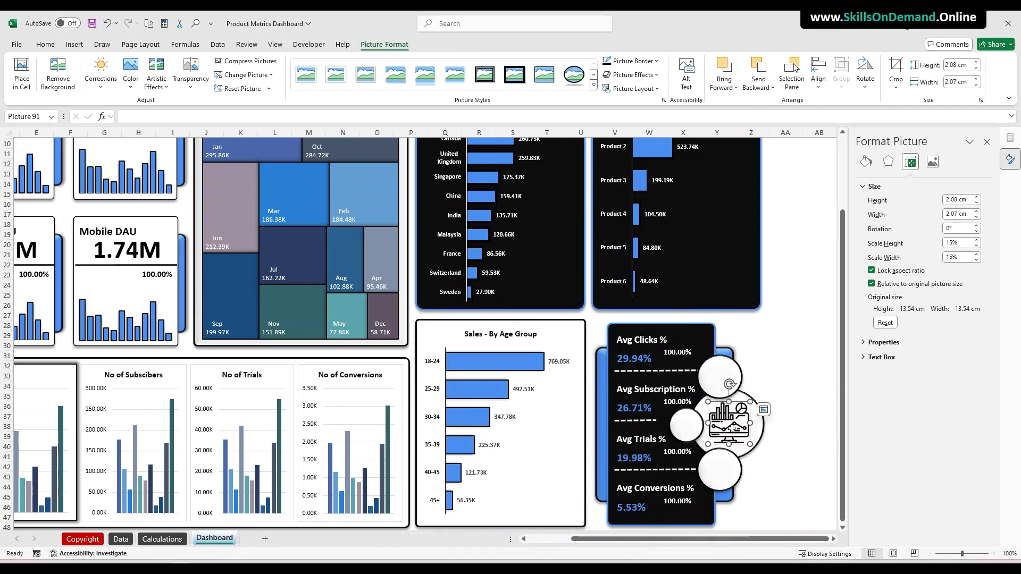
left_click(792, 420)
left_click(777, 367)
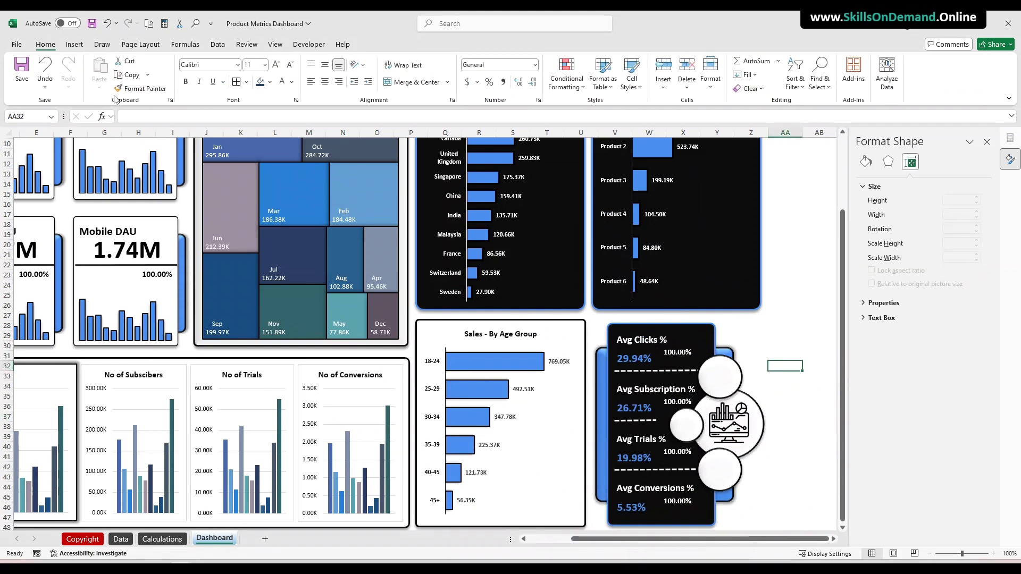
Insert the relationship, financial-profit and aggregate pictures together from the Icons Used folder, placed over the cells
left_click(75, 46)
left_click(137, 88)
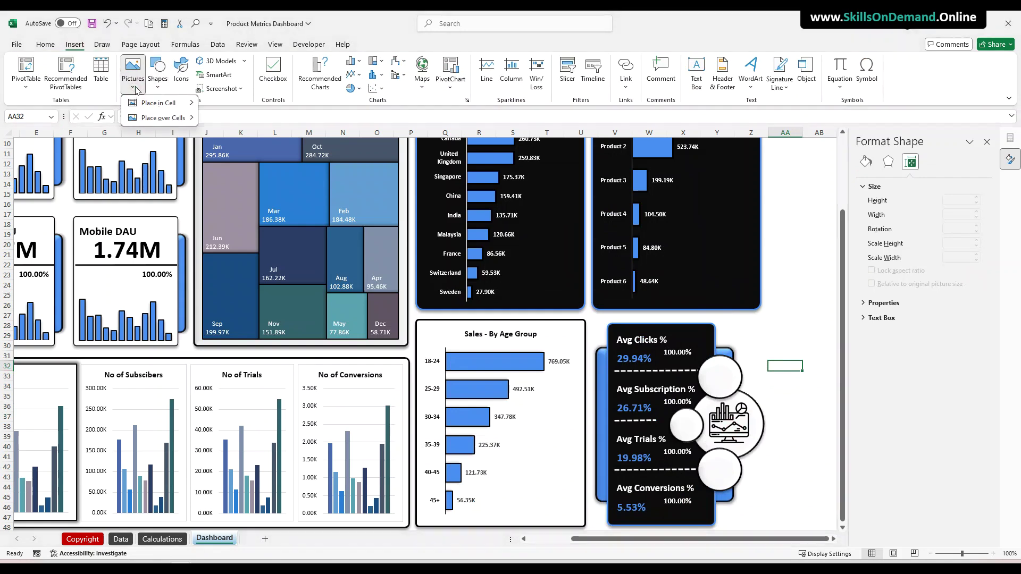
mouse_move(140, 119)
mouse_move(140, 121)
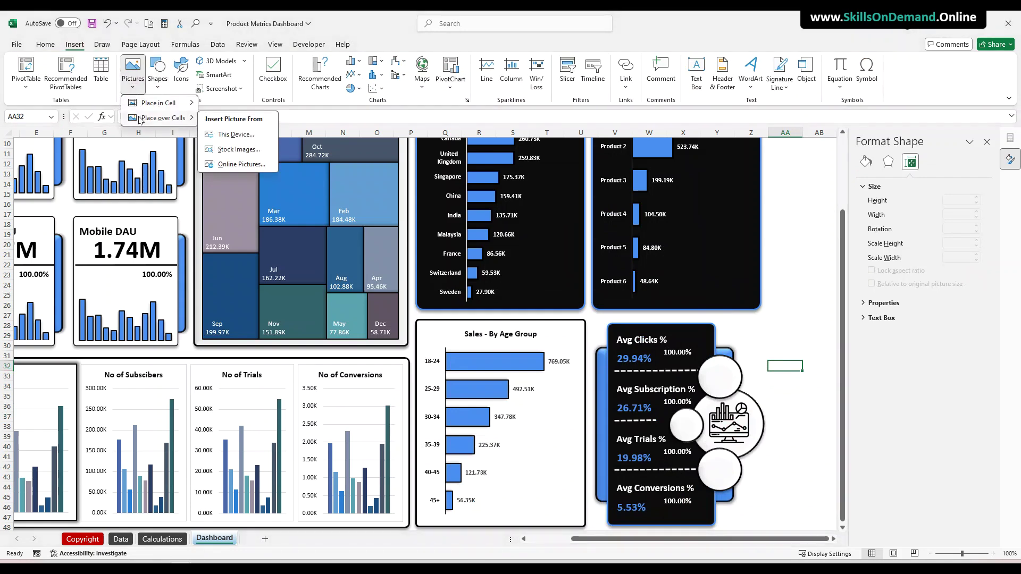
left_click(232, 137)
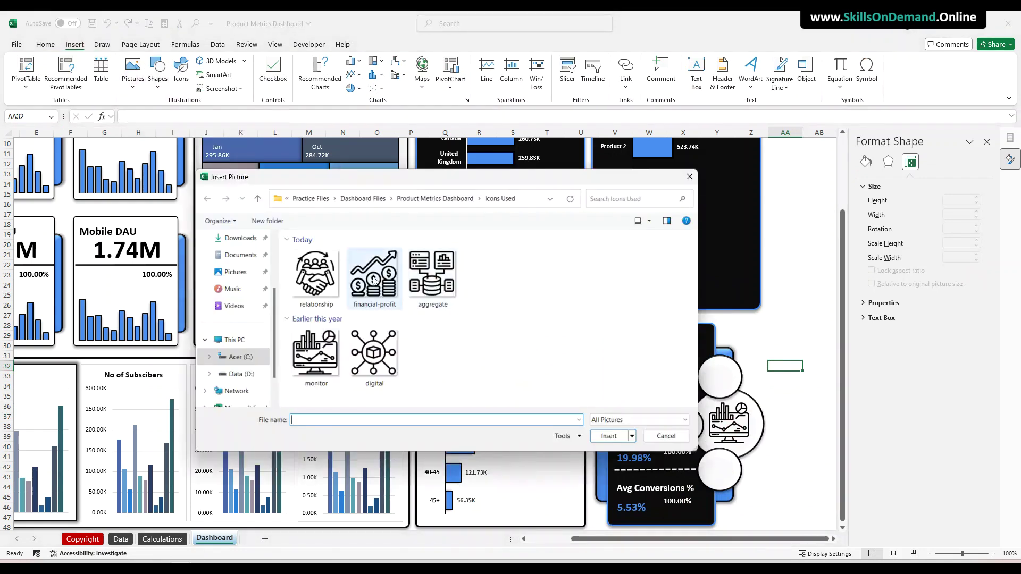
left_click(315, 276)
left_click(375, 276, "ctrl")
left_click(432, 277, "ctrl")
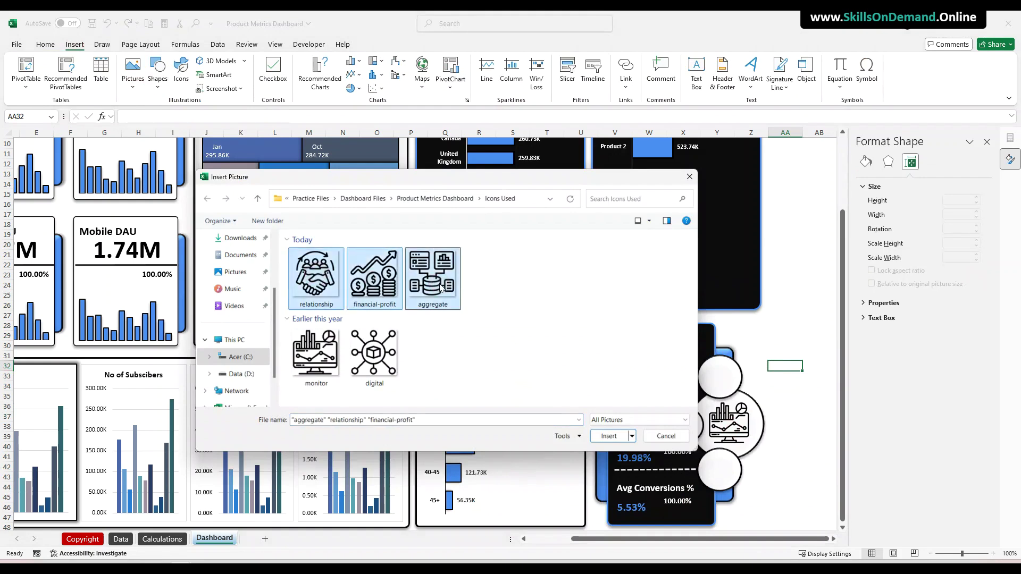
left_click(609, 436)
Shrink the three icons to about 1.05 cm high, placing aggregate on the upper small oval, relationship on the smallest and financial-profit on the lower one
left_click_drag(801, 439, 777, 311)
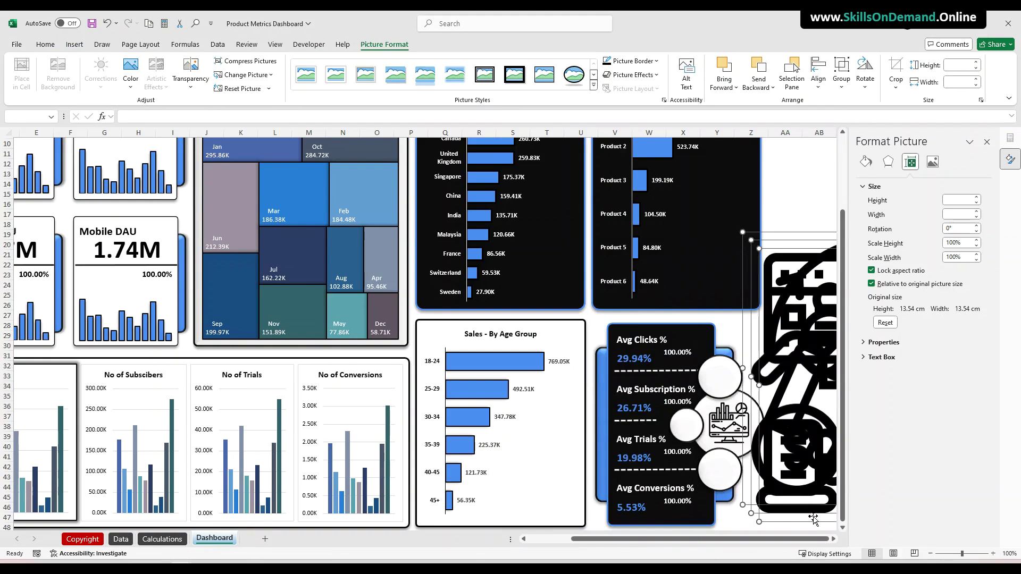
left_click_drag(833, 539, 833, 538)
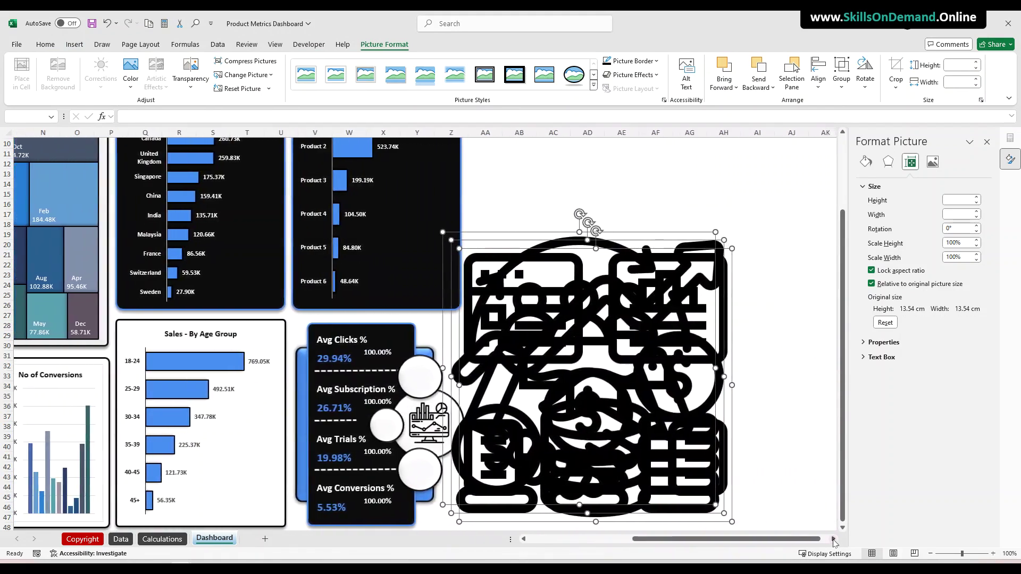
left_click_drag(447, 249, 410, 378)
left_click(748, 473)
left_click_drag(695, 494, 402, 460)
left_click_drag(693, 493, 693, 494)
left_click_drag(407, 504, 374, 458)
left_click(492, 432)
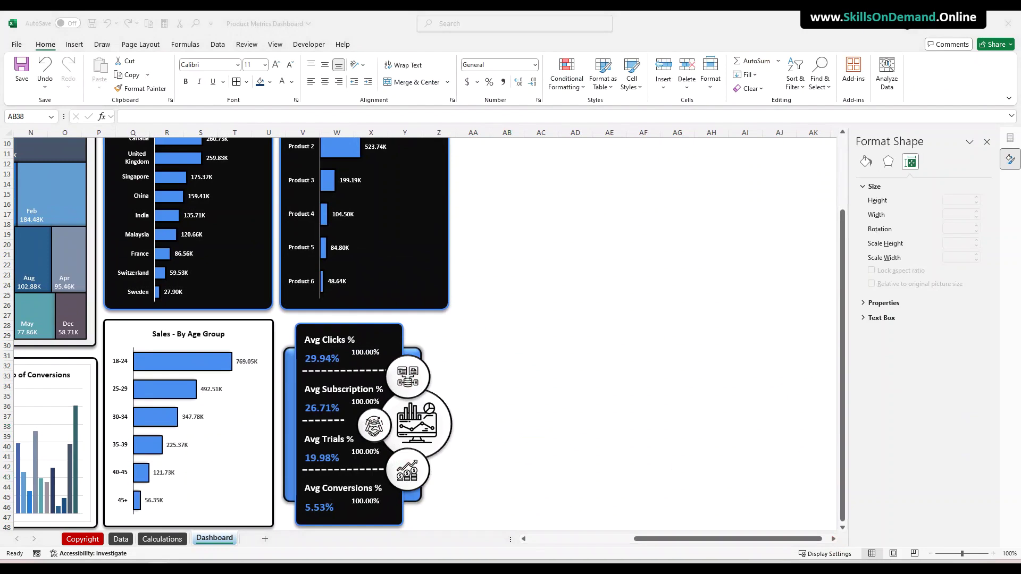
left_click(506, 422)
Group the relationship icon with the smallest oval behind it
left_click(373, 426)
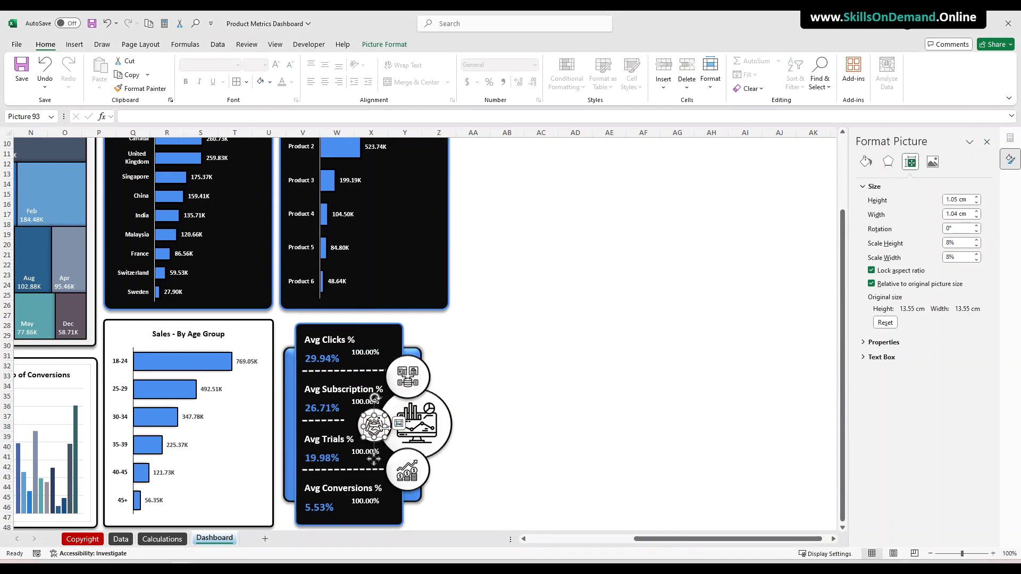
left_click(393, 435, "ctrl")
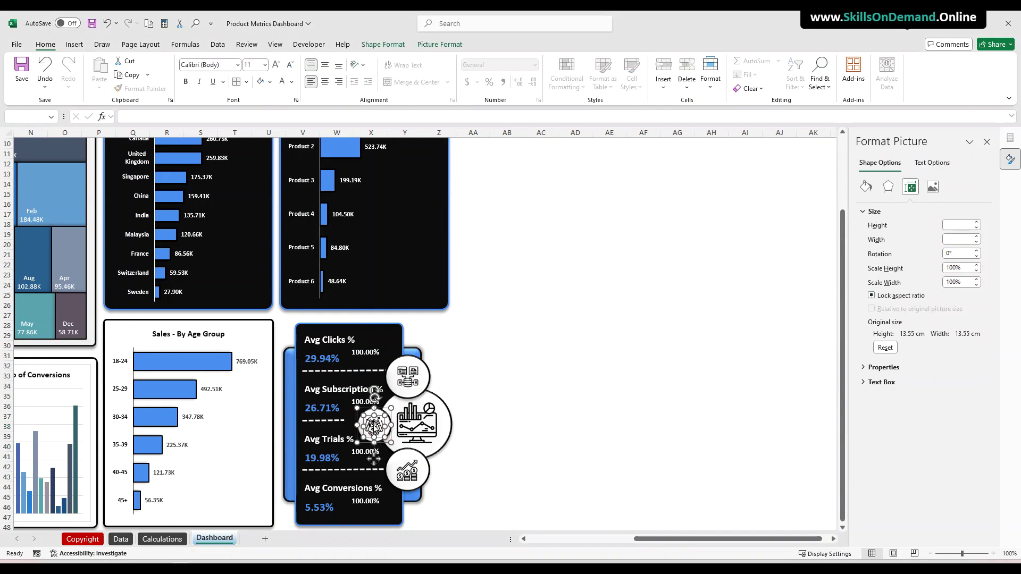
right_click(376, 431)
mouse_move(412, 283)
left_click(525, 287)
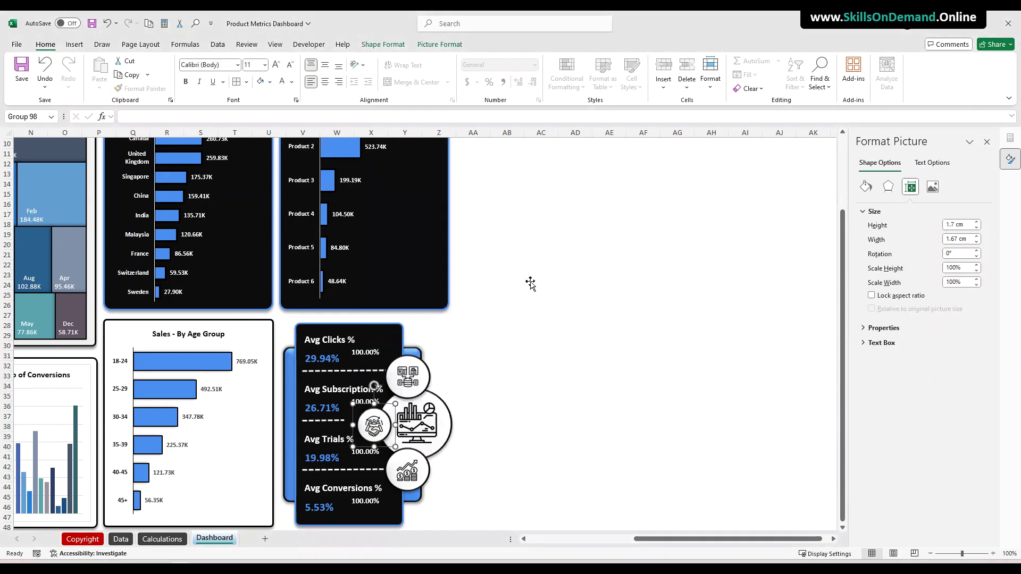
Group the aggregate icon with the upper small oval
left_click(410, 380)
left_click(426, 382, "ctrl")
right_click(426, 381)
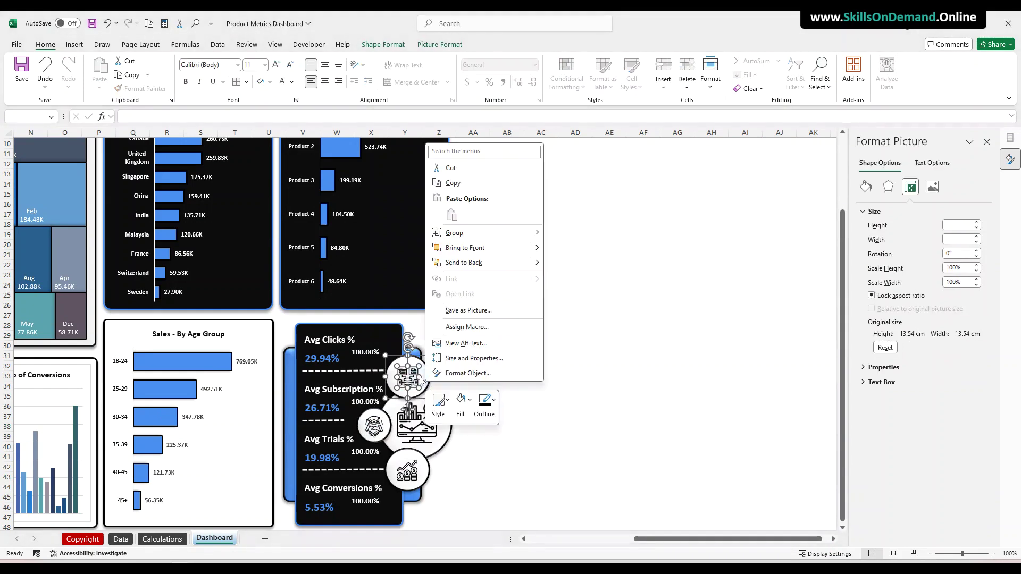
mouse_move(464, 237)
left_click(555, 234)
Group the monitor icon with the large oval
left_click(423, 423)
left_click(449, 427, "ctrl")
right_click(451, 432)
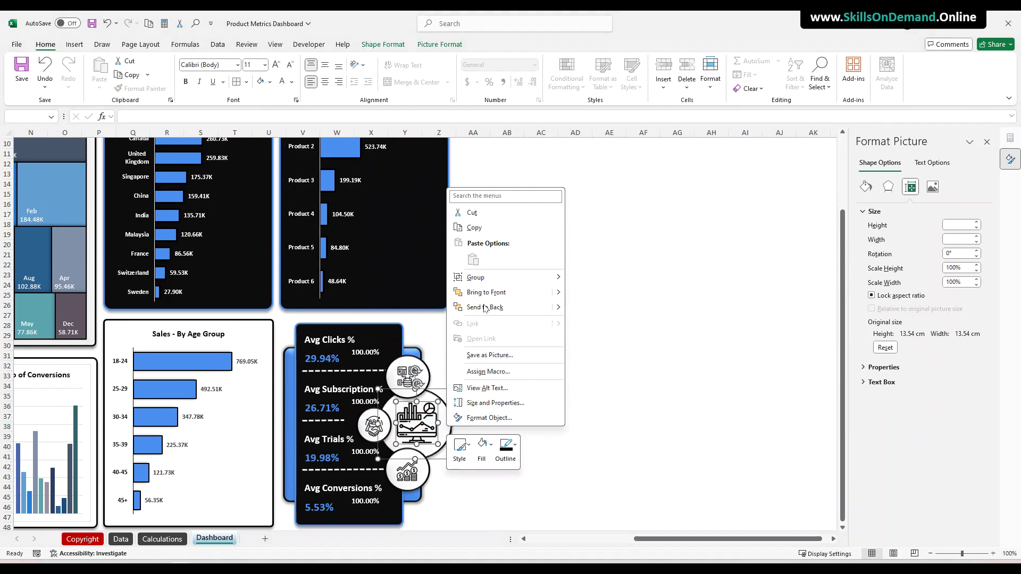
mouse_move(479, 275)
left_click(579, 278)
Group the financial-profit icon with the lower small oval
left_click(406, 476)
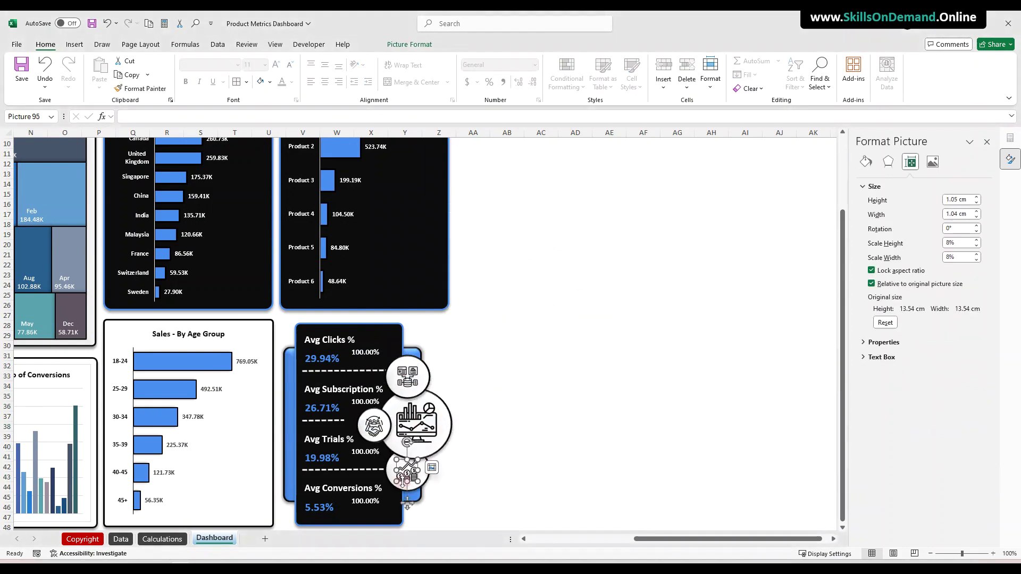
left_click(428, 485, "ctrl")
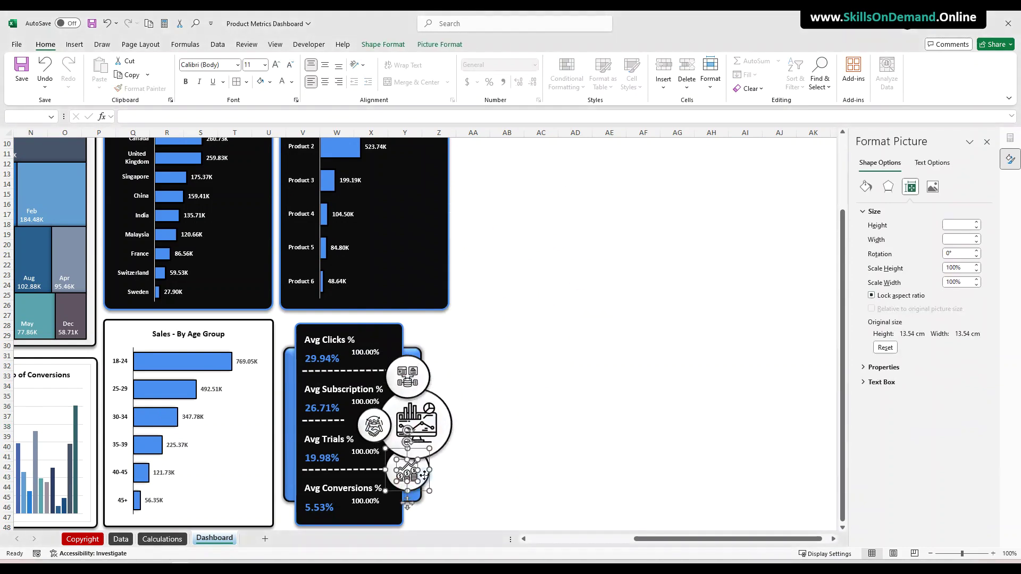
right_click(425, 475)
mouse_move(479, 326)
left_click(552, 327)
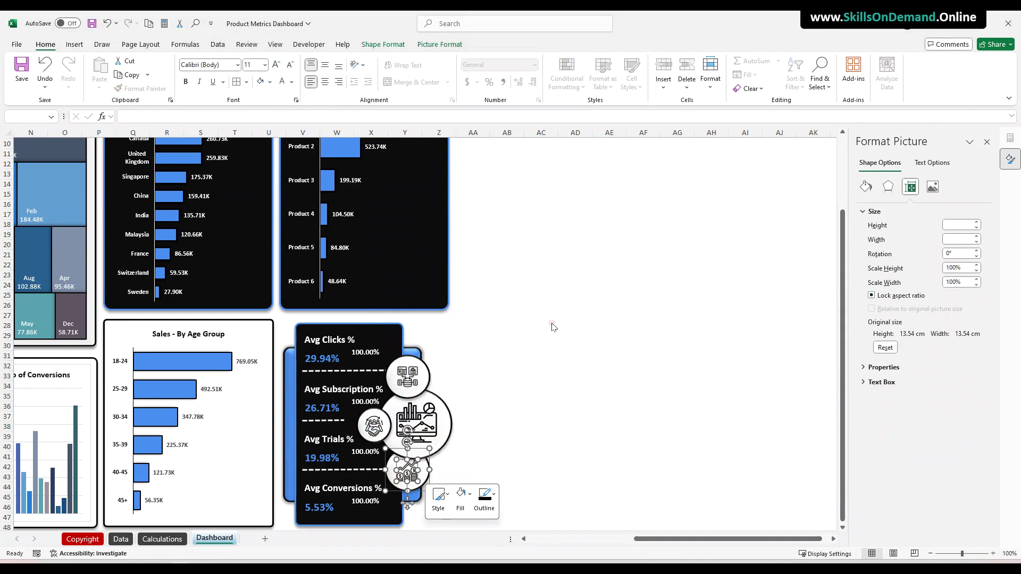
left_click(546, 356)
Group the four icon ovals, the blue backing shape, the percentage blocks and the black panel into one object
left_click(395, 474)
left_click(437, 439, "ctrl")
left_click(370, 432, "ctrl")
left_click(419, 380, "ctrl")
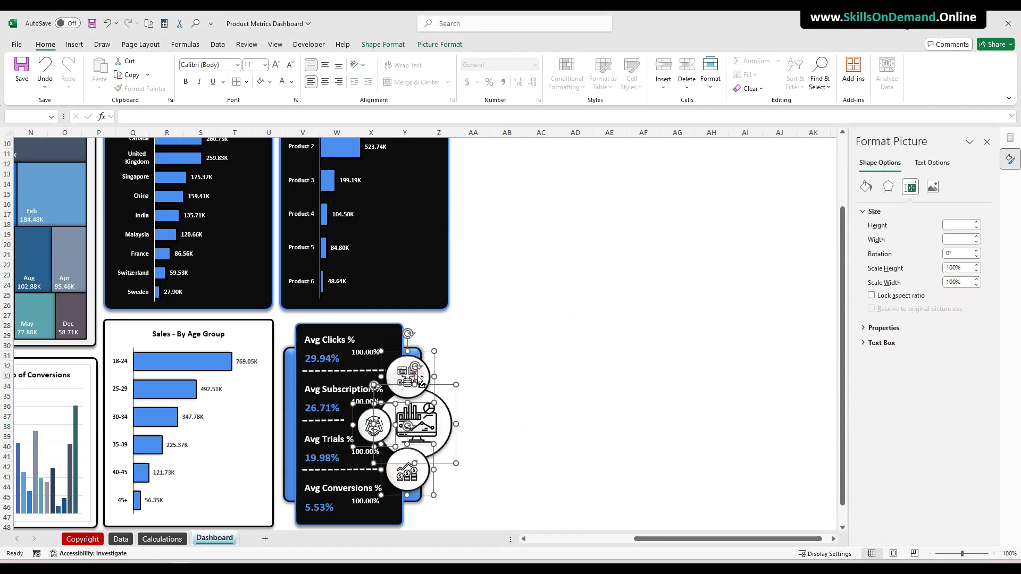
left_click(290, 373, "ctrl")
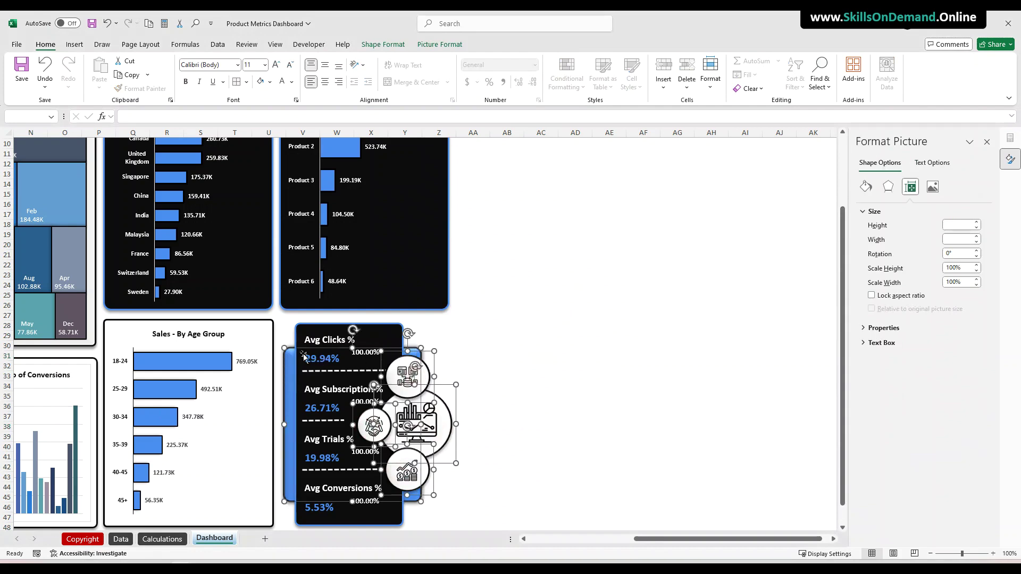
left_click(312, 335, "ctrl")
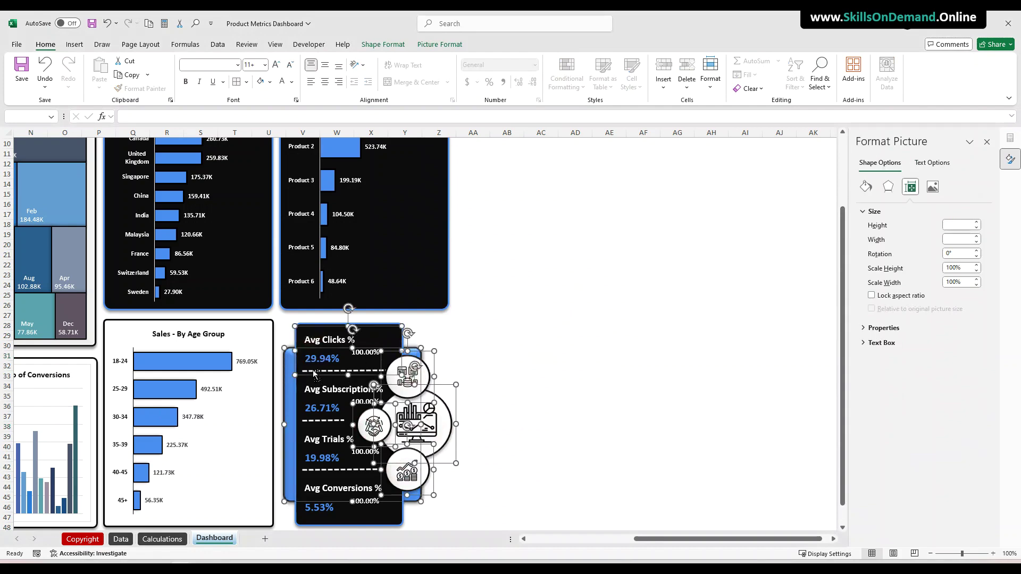
left_click(312, 391, "ctrl")
left_click(315, 442, "ctrl")
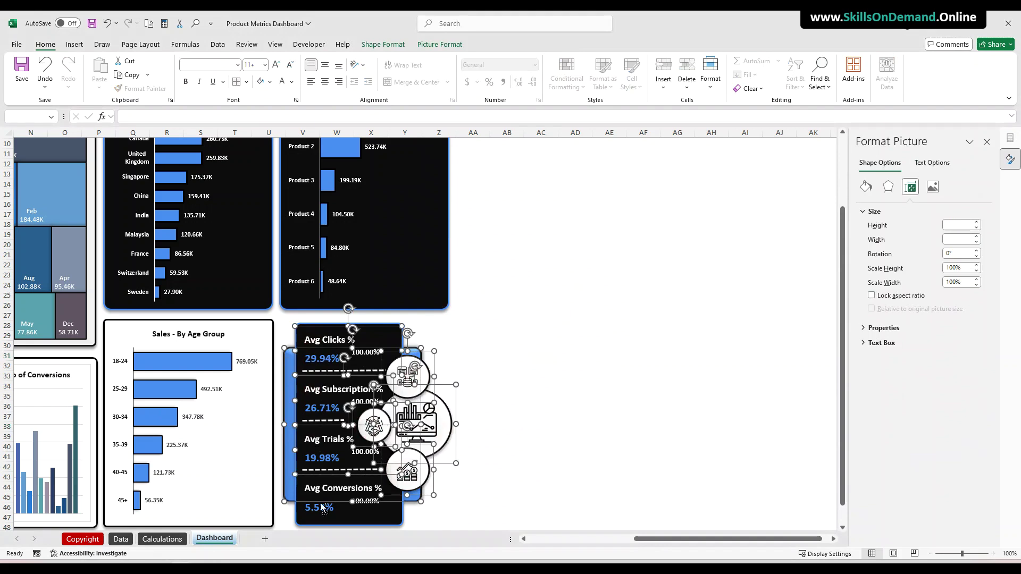
left_click(315, 510, "ctrl")
left_click(406, 523, "ctrl")
right_click(403, 519)
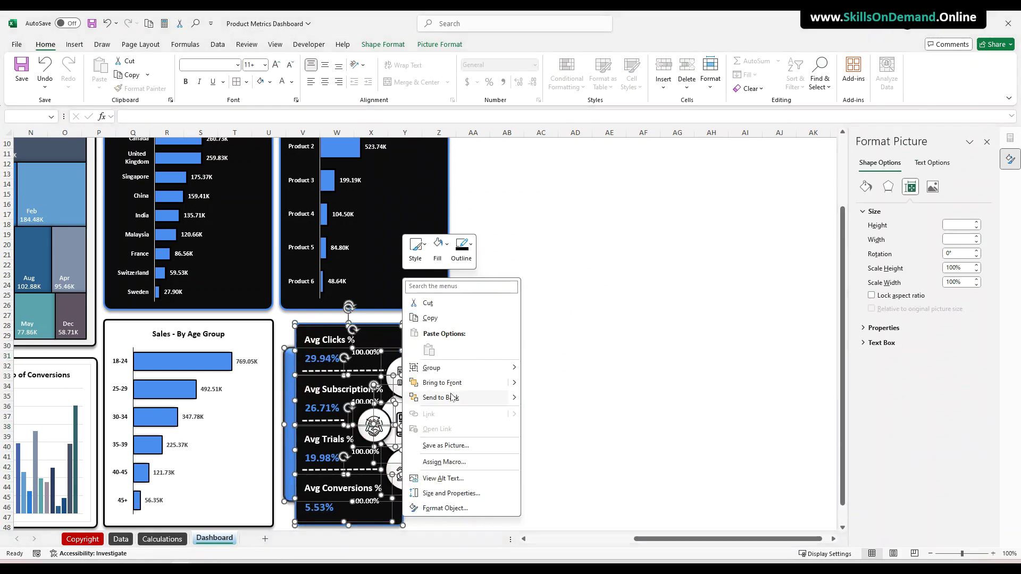
left_click(548, 373)
left_click(595, 387)
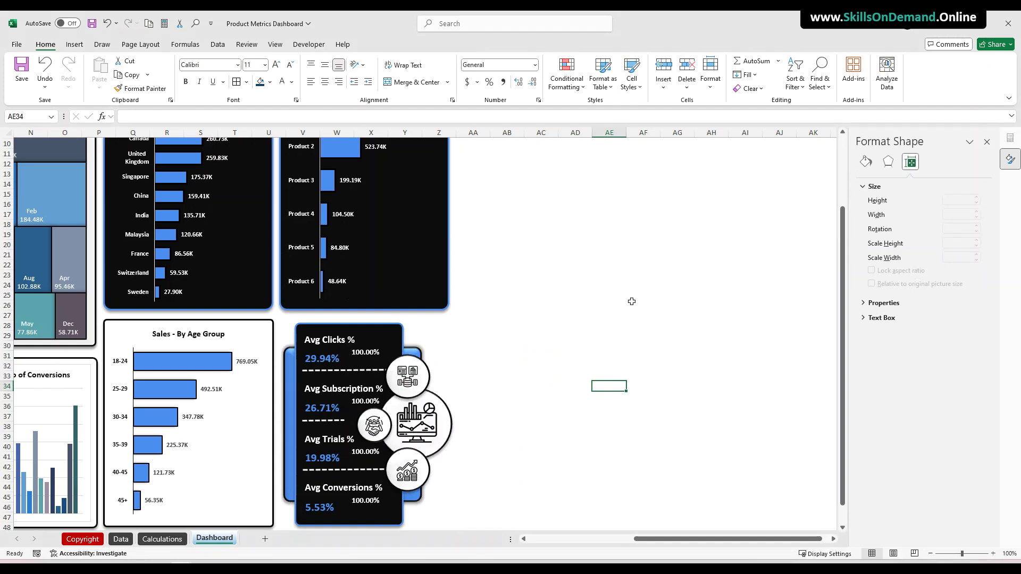
On the Calculations sheet, open the slicer field list for the upper monthly averages pivot table
left_click(671, 307)
scroll(595, 321, "up", 3)
mouse_move(666, 541)
left_mouse_down()
mouse_move(559, 541)
mouse_move(657, 541)
left_mouse_up()
left_click(564, 498)
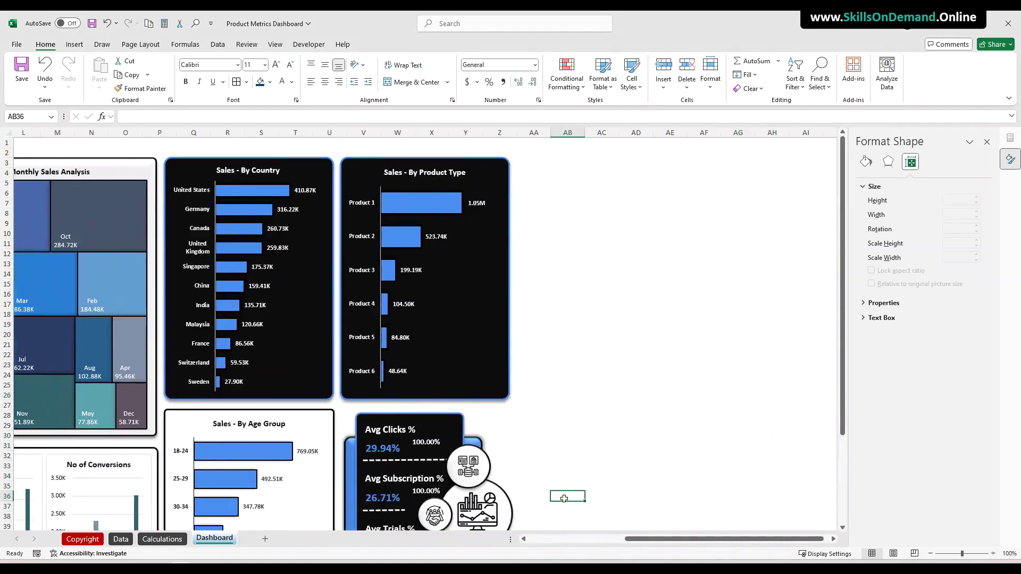
left_click(169, 539)
left_click(698, 463)
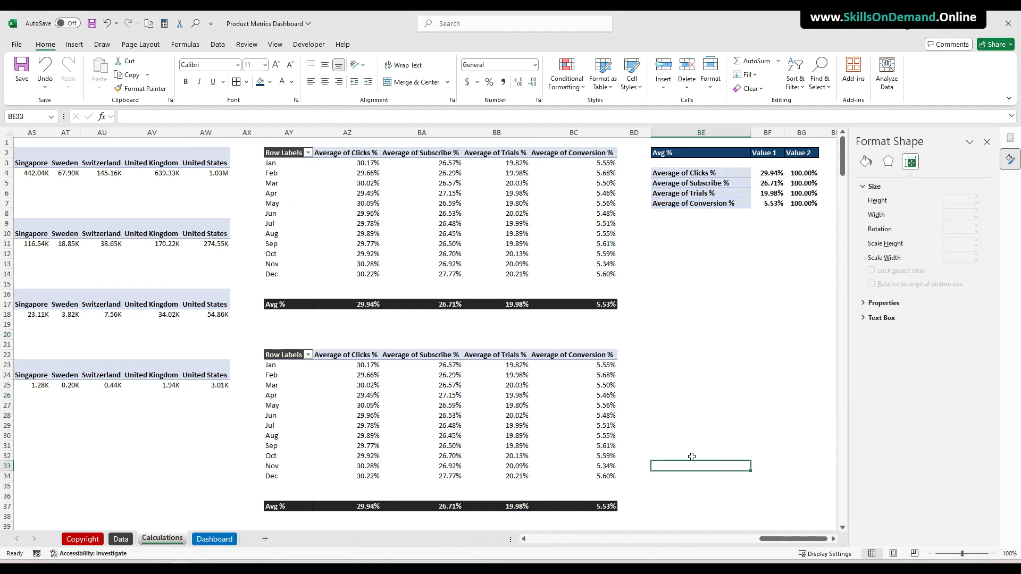
left_click(276, 207)
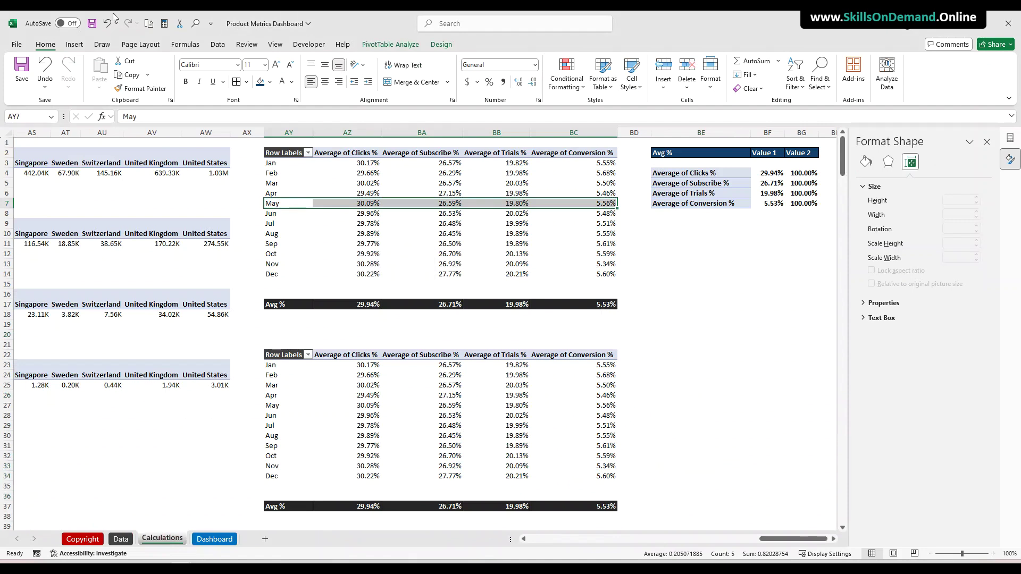
left_click(74, 44)
left_click(569, 77)
left_click_drag(655, 302, 473, 225)
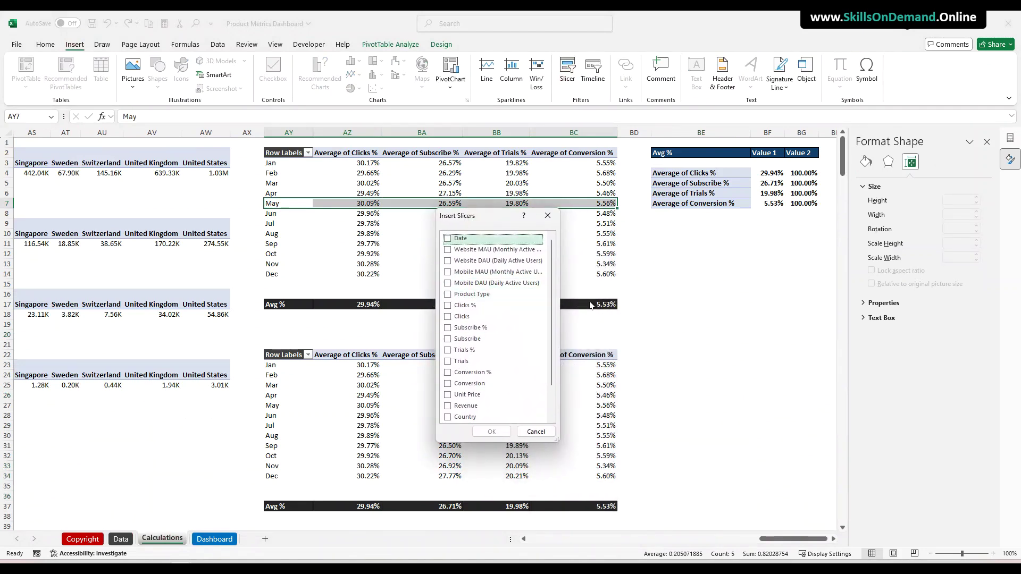
Insert slicers for Months (Date), Country, Product Type and Age Group
scroll(494, 324, "down", 1)
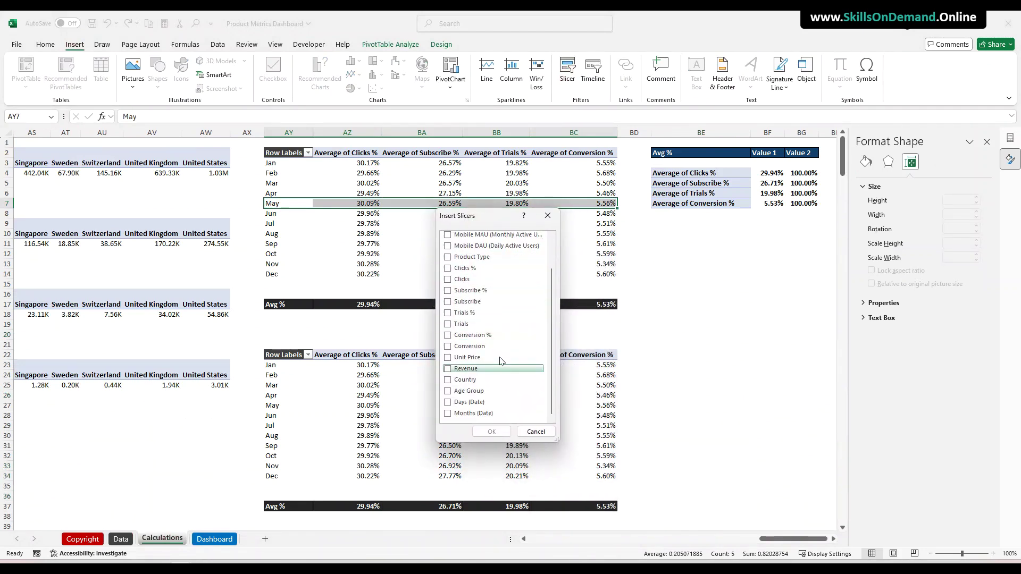
left_click(448, 414)
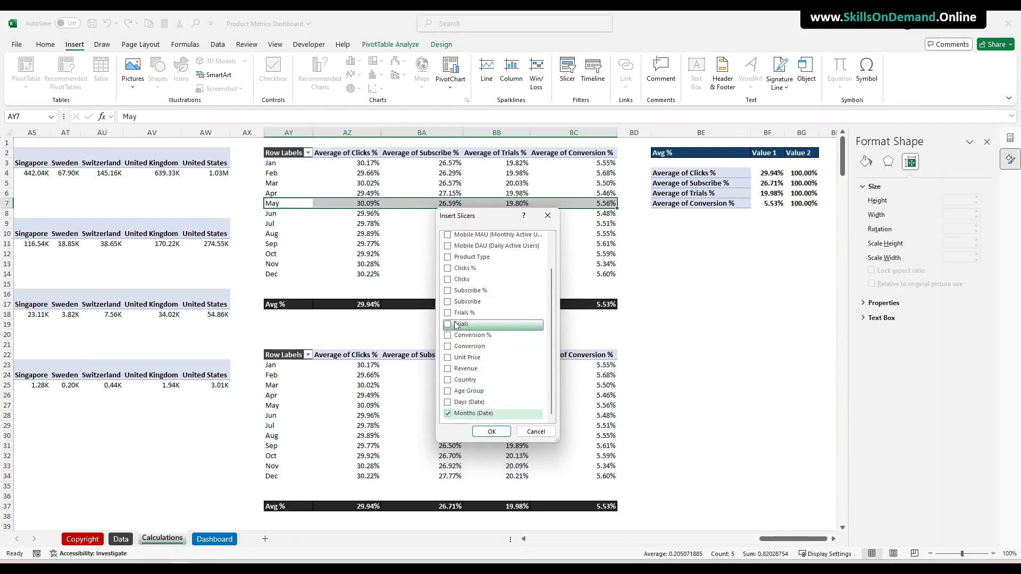
left_click(467, 379)
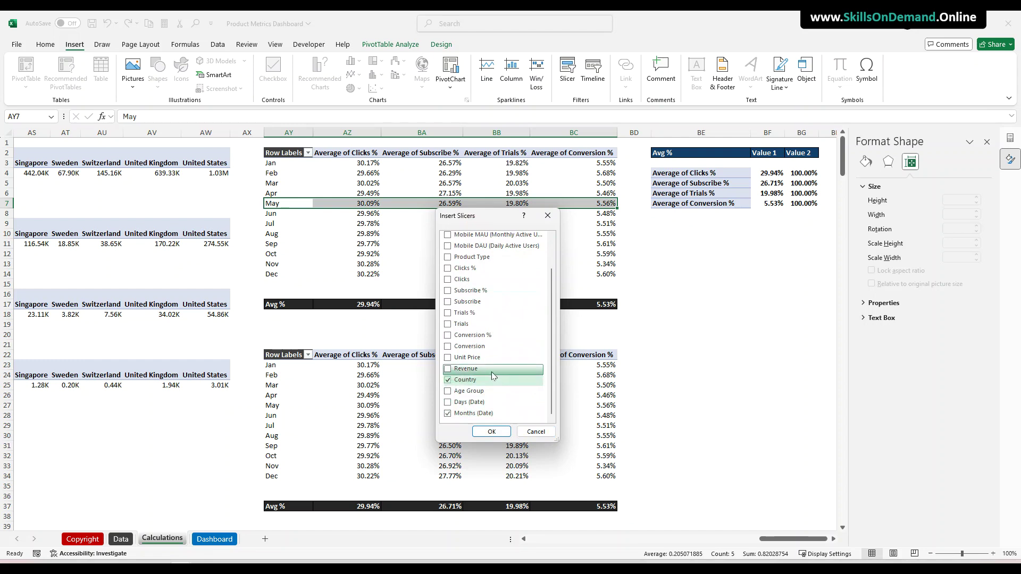
scroll(494, 377, "up", 1)
left_click(469, 294)
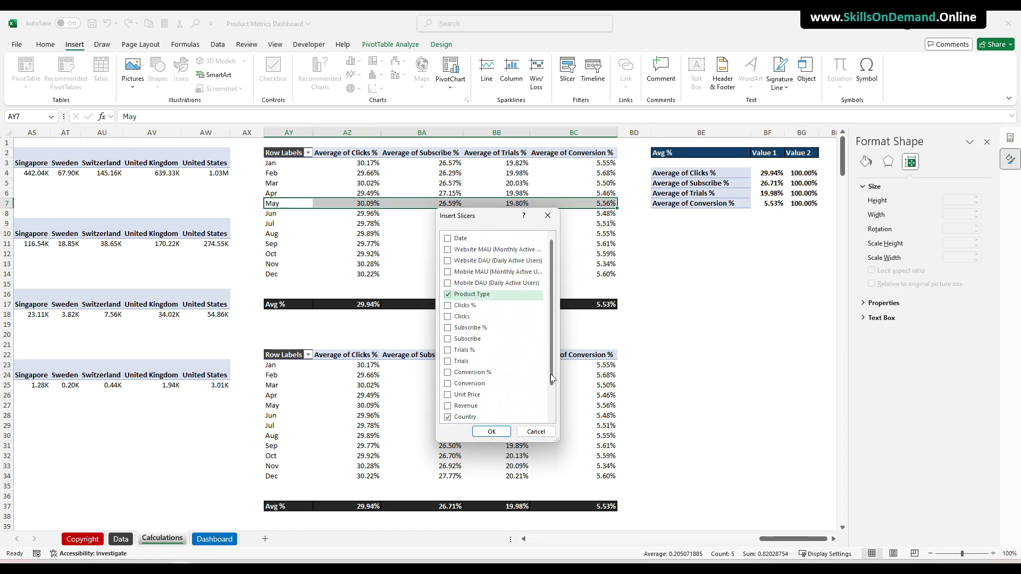
scroll(551, 378, "down", 1)
left_click(450, 393)
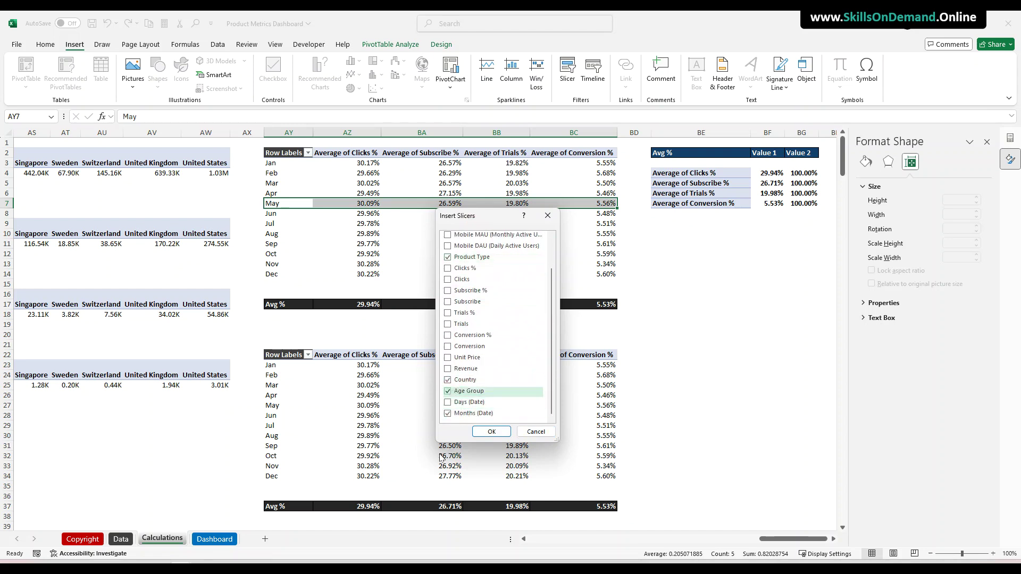
left_click(492, 431)
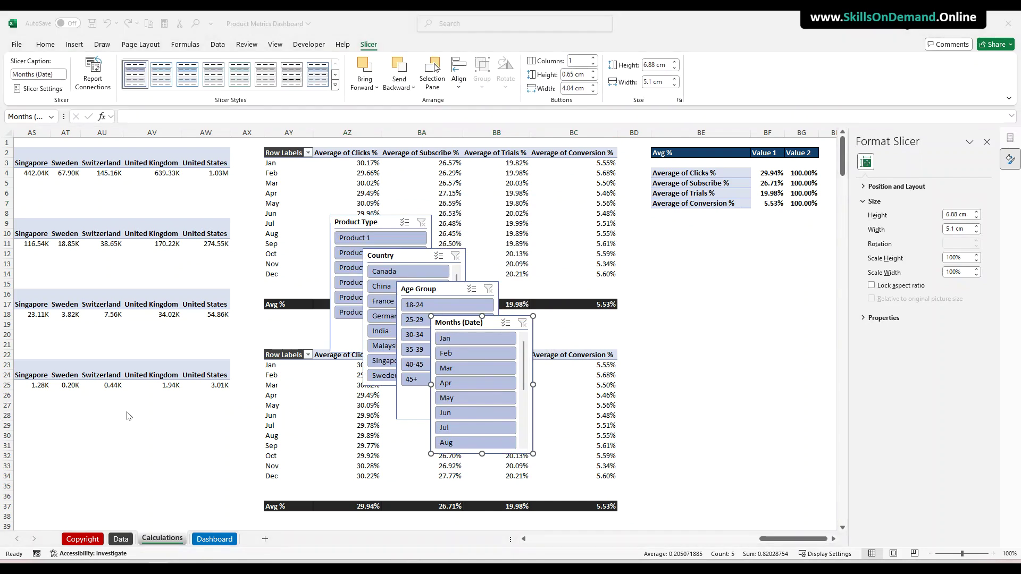
Set the Product Type slicer to hide items with no data
left_click(369, 227)
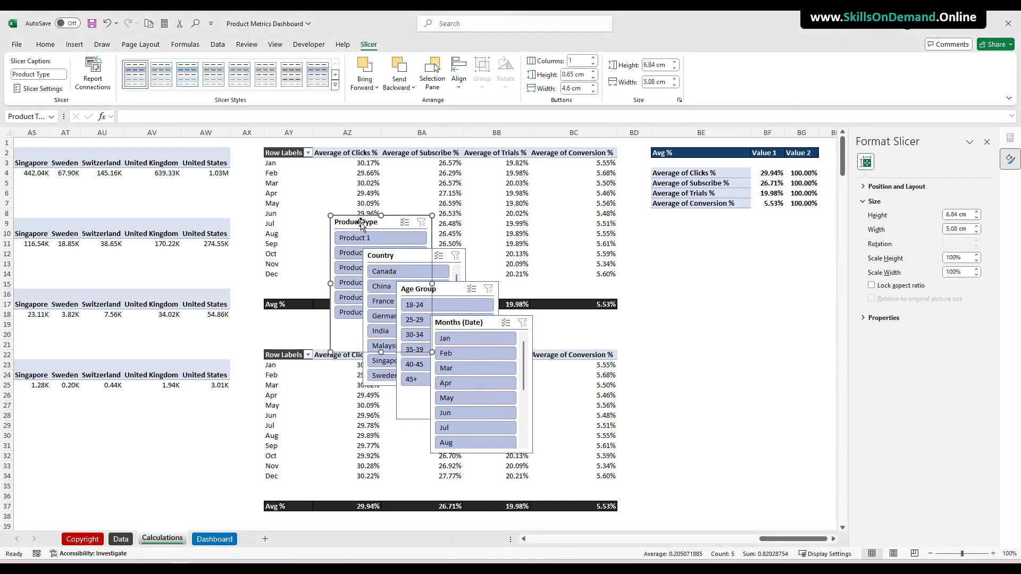
right_click(362, 226)
left_click(399, 501)
left_click(396, 498)
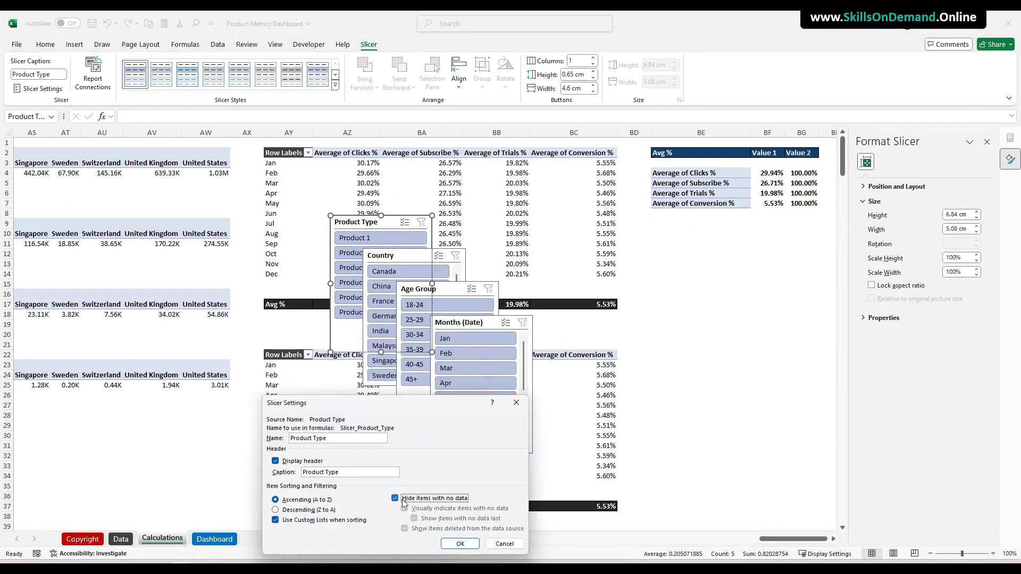
left_click(460, 543)
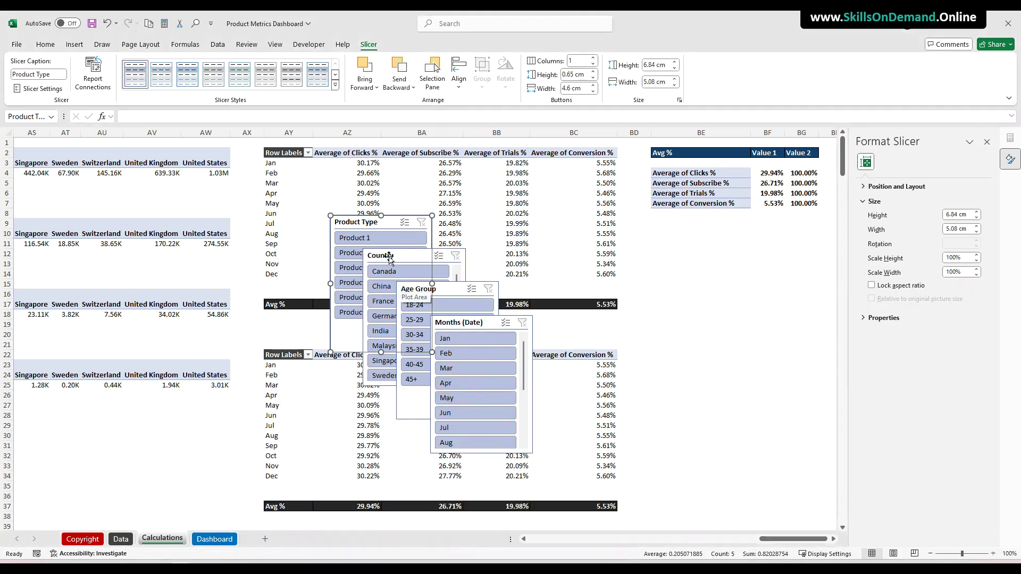
Set the Country slicer to hide items with no data
left_click(384, 255)
right_click(384, 254)
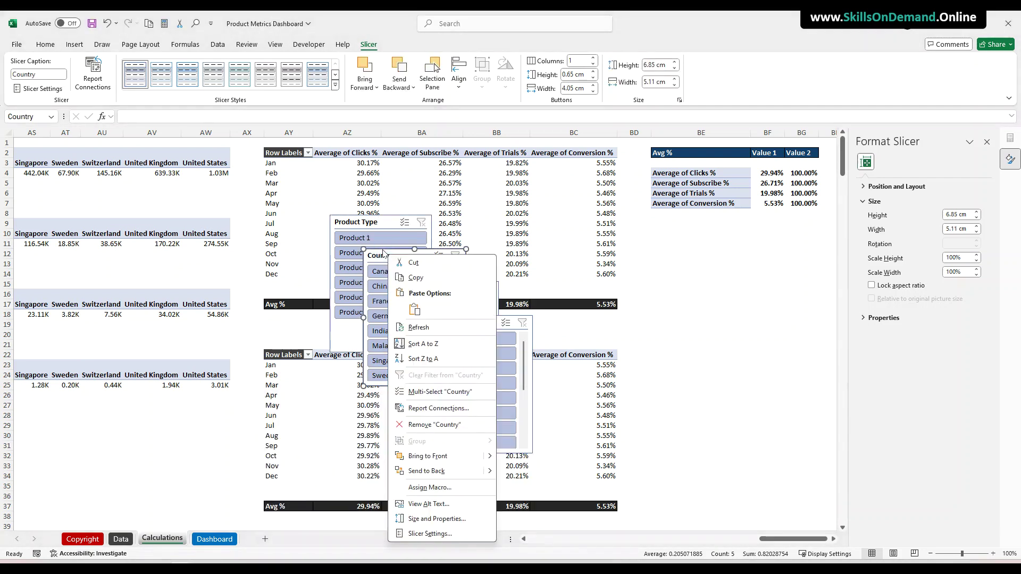
left_click(430, 533)
left_click(440, 500)
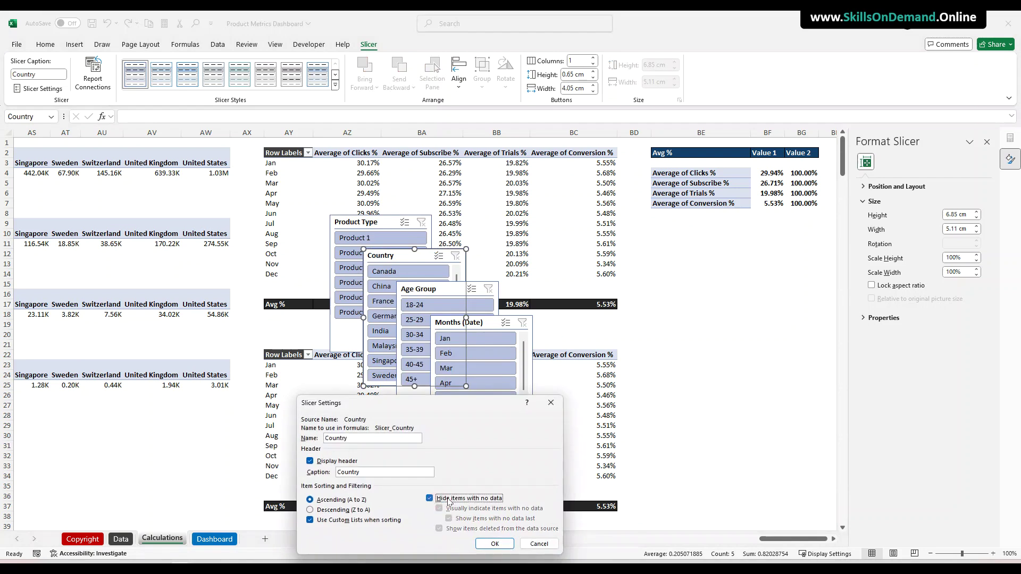
left_click(494, 544)
Set the Age Group slicer to hide items with no data
left_click(429, 291)
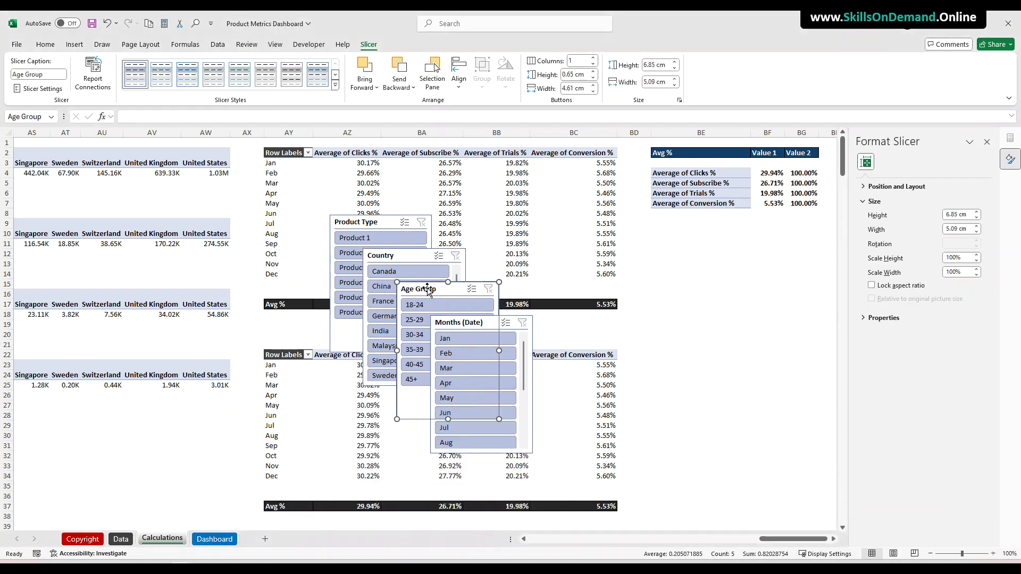
right_click(429, 292)
left_click(465, 548)
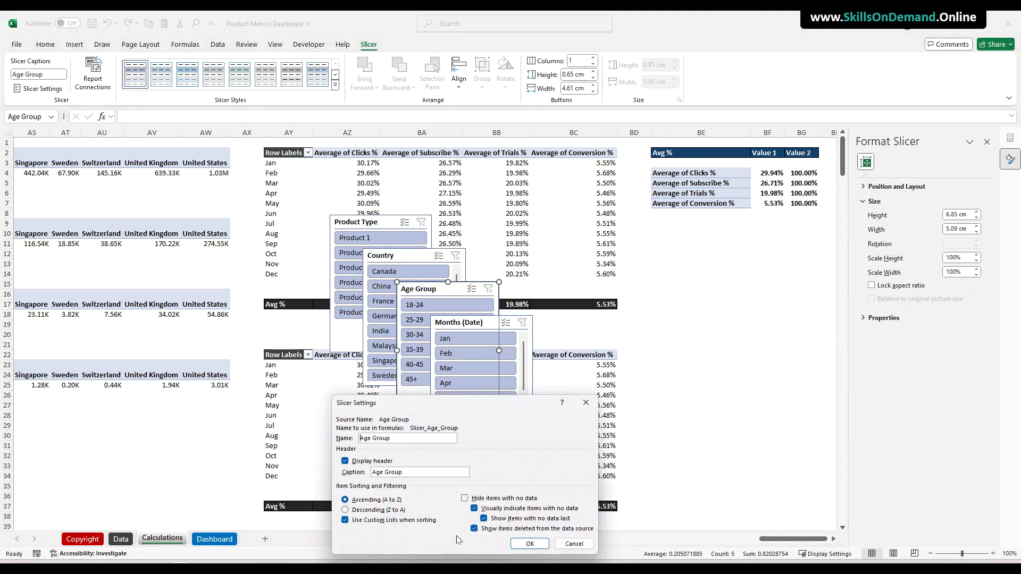
left_click(465, 498)
left_click(529, 543)
Set the Months (Date) slicer to hide items with no data
left_click(449, 324)
right_click(449, 327)
left_click(482, 321)
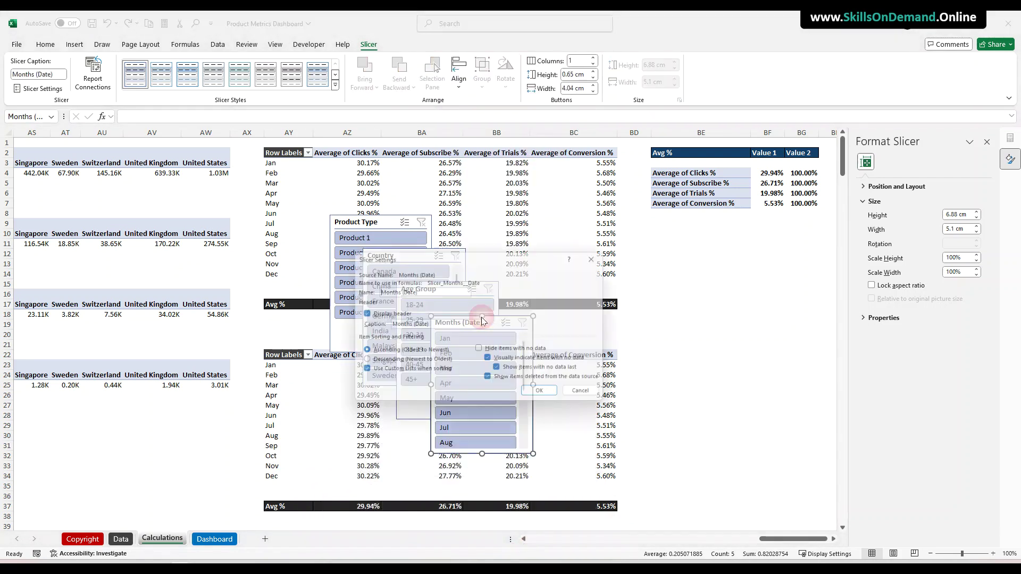
left_click(480, 351)
left_click(546, 397)
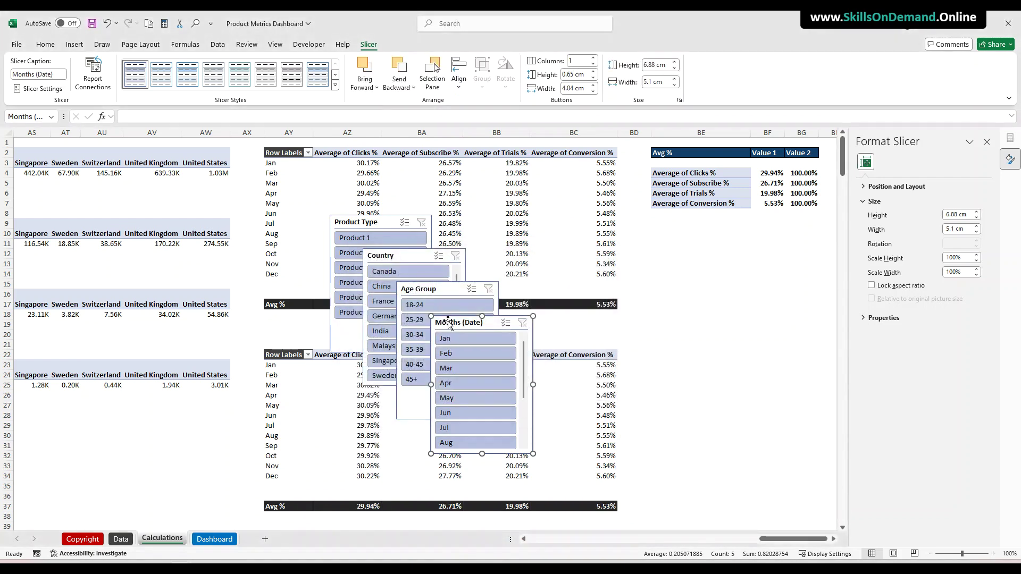
Apply the bright blue style from the Dark slicer styles to all four slicers together
left_click(415, 288, "ctrl")
left_click(390, 258, "ctrl")
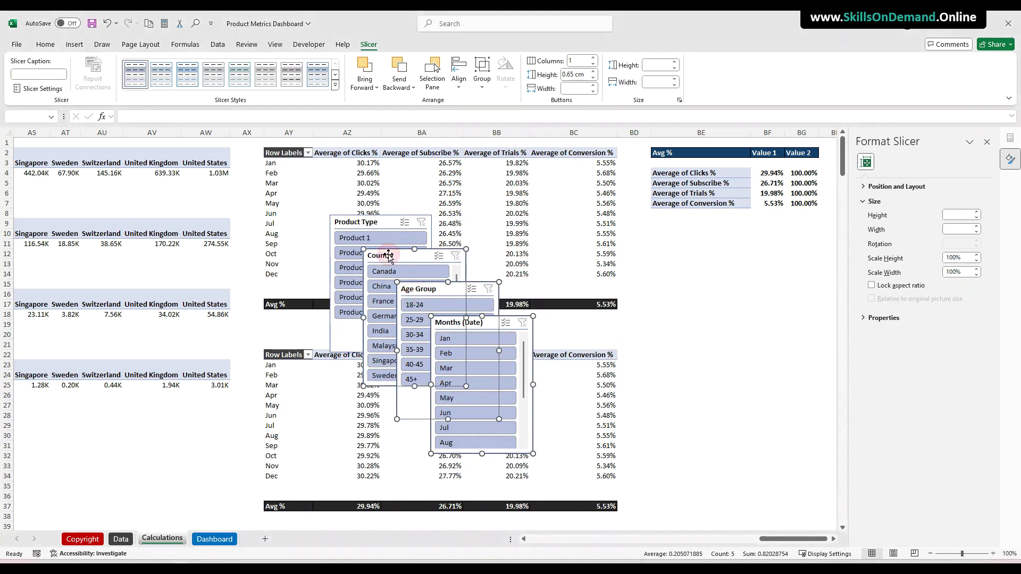
left_click(354, 223, "ctrl")
left_click(335, 85)
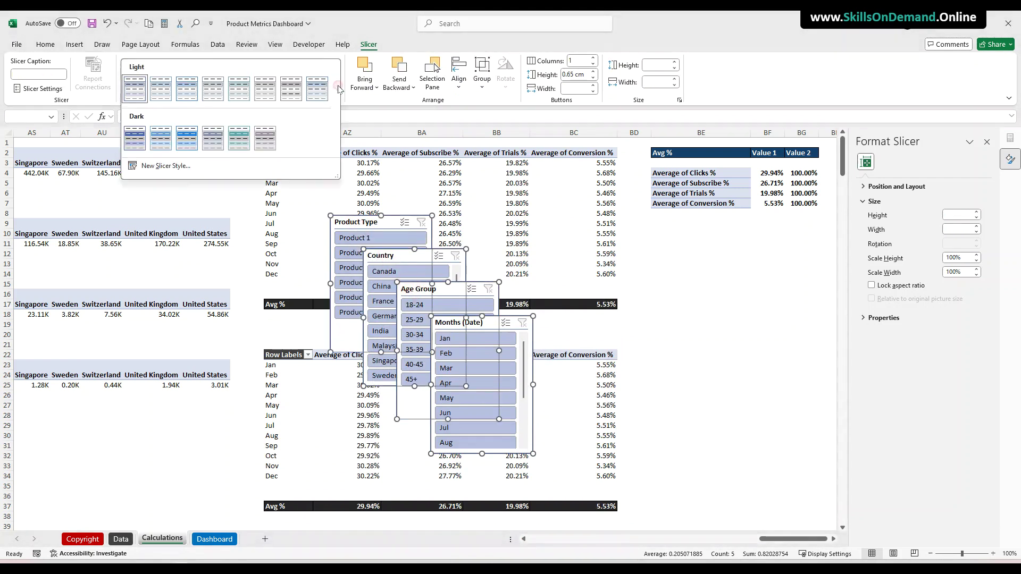
left_click(185, 145)
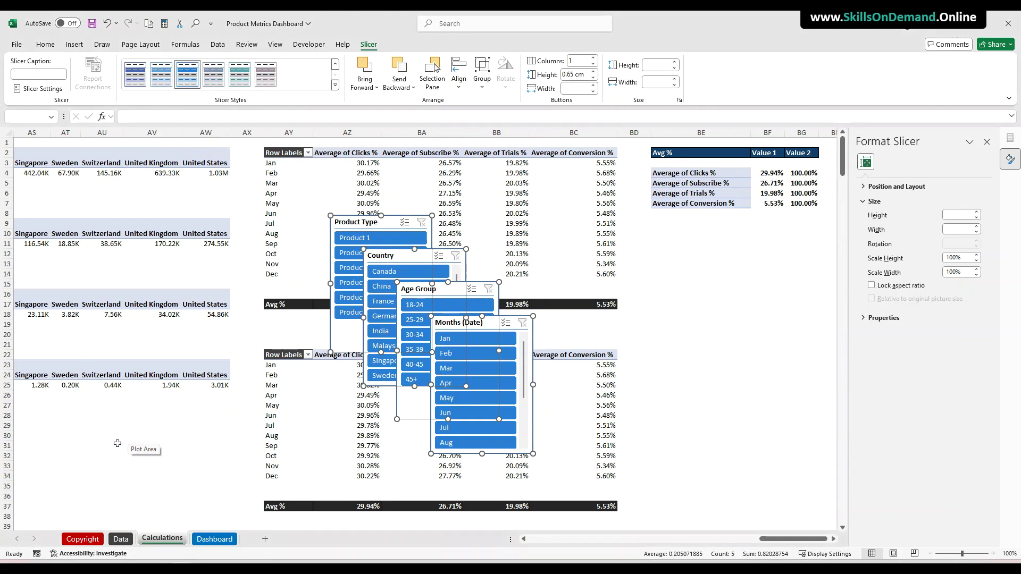
Move the four slicers from the Calculations sheet to the empty area beside the charts on the Dashboard sheet
key("ctrl+x")
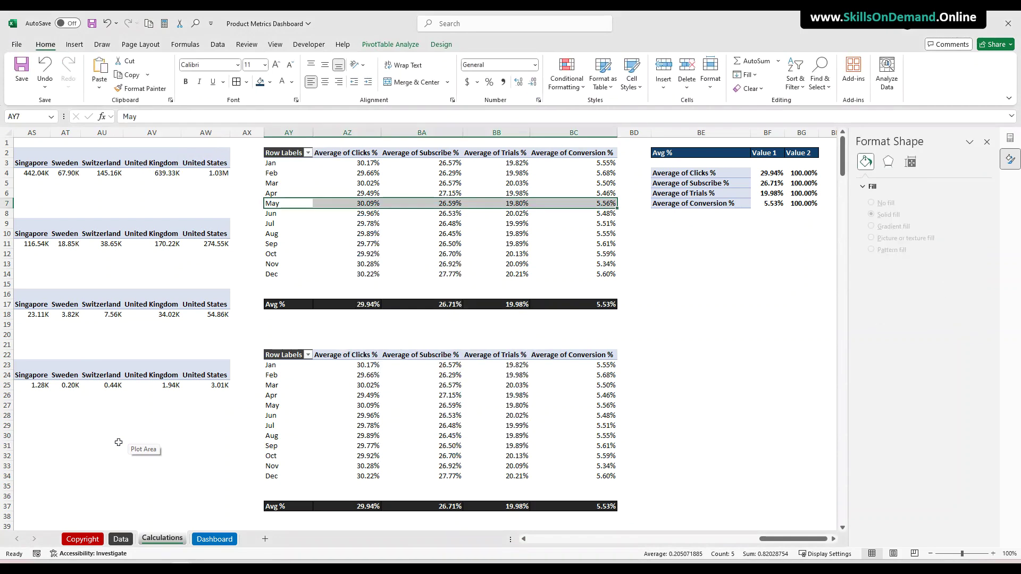
left_click(215, 540)
left_click(669, 296)
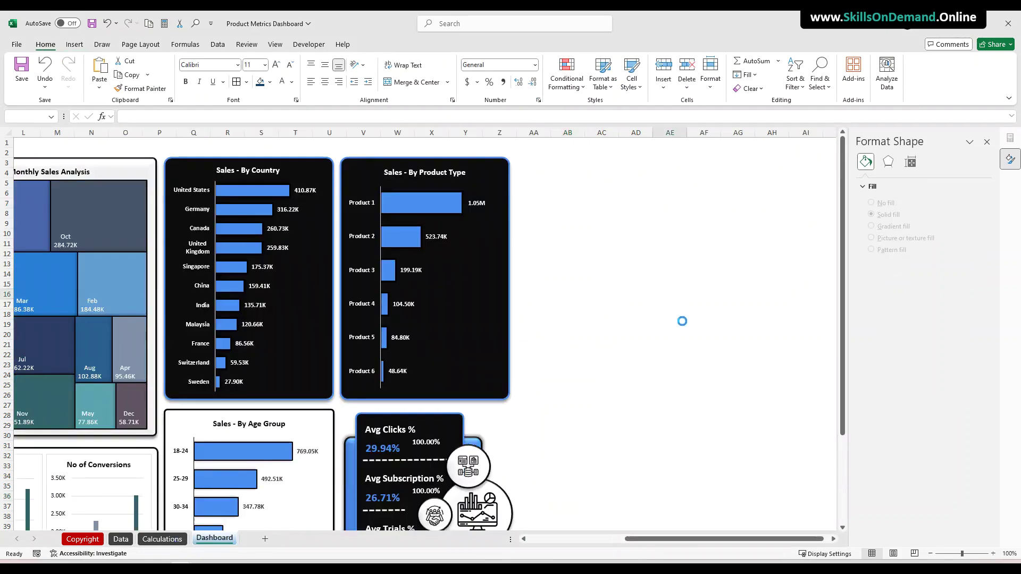
key("ctrl+v")
left_click(635, 444)
Place the Months (Date) slicer beside the Sales - By Product Type chart, set it to 3 columns and shorten it to fit its buttons
left_click(781, 396)
left_click_drag(781, 397, 548, 165)
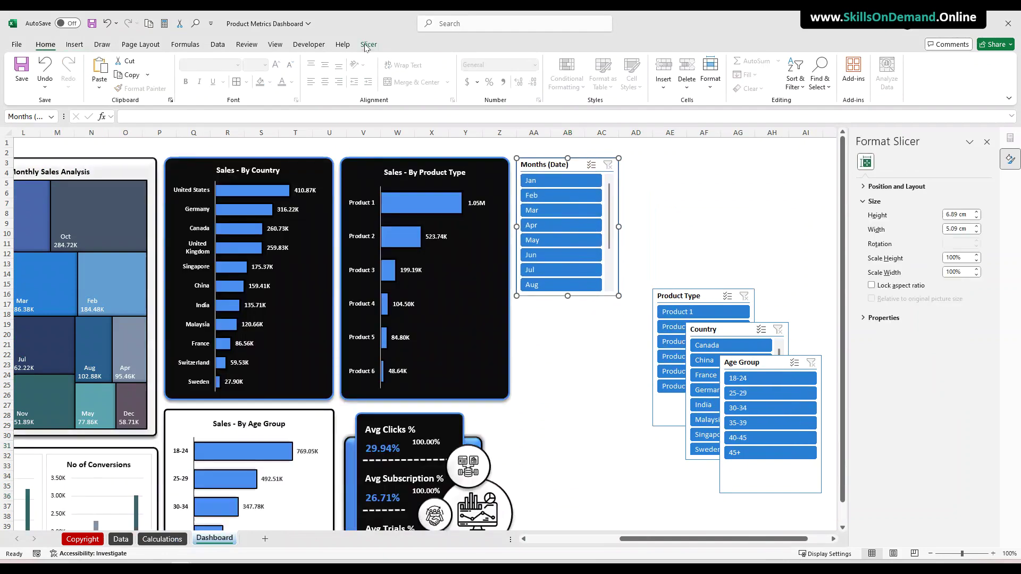
left_click(368, 45)
left_click(593, 59)
left_click(594, 58)
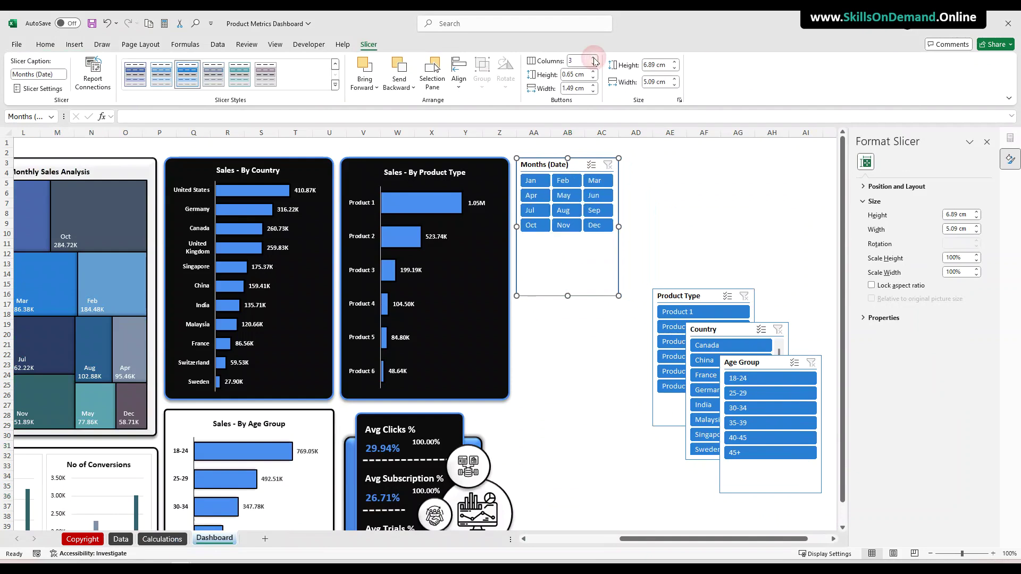
left_click_drag(569, 296, 569, 239)
Place the Product Type slicer directly beneath the Months (Date) slicer and trim the empty space below its buttons
left_click_drag(671, 300, 546, 251)
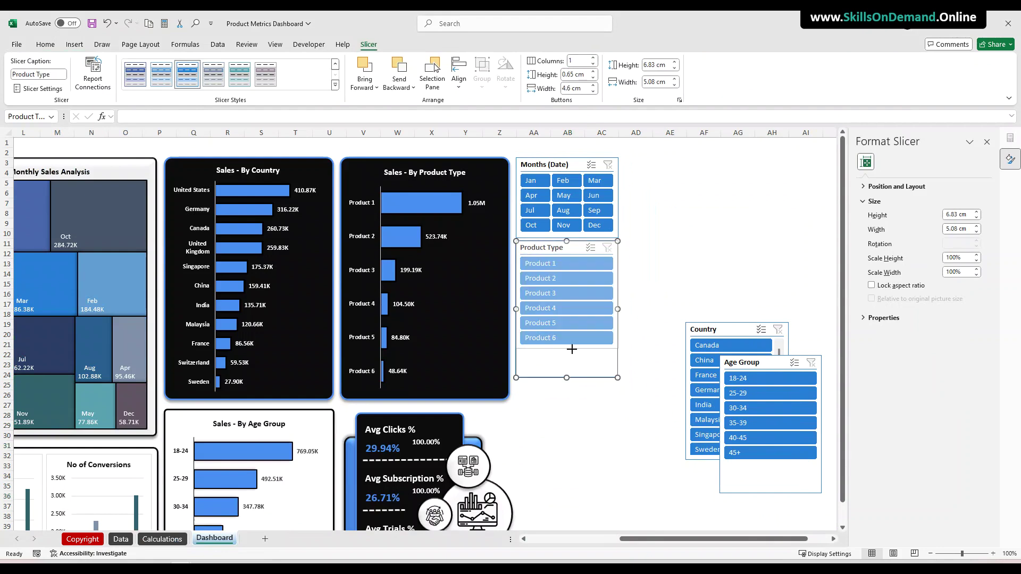
left_click_drag(571, 348, 572, 349)
left_click(610, 445)
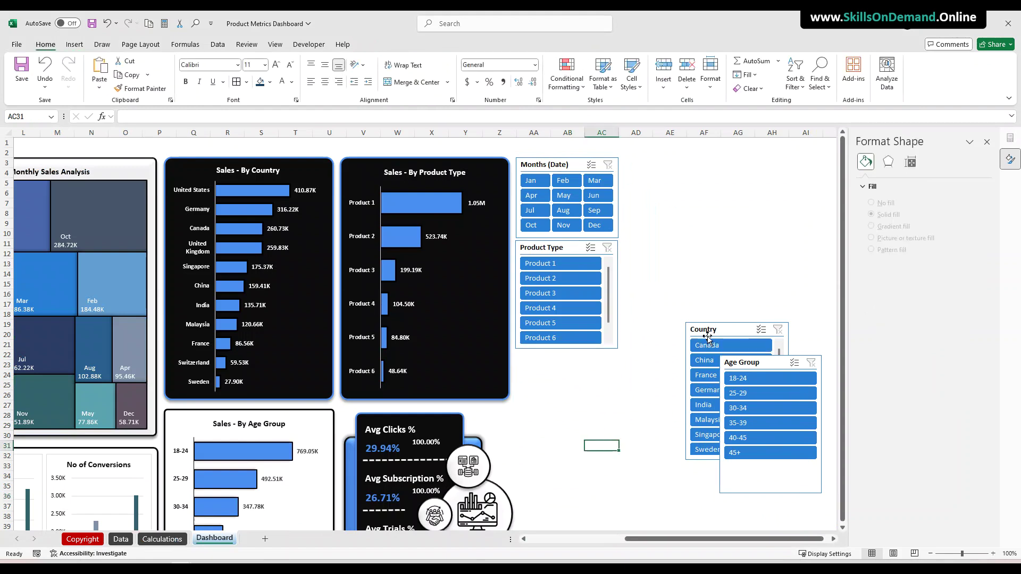
Place the Age Group slicer beneath the Product Type slicer, set it to 3 columns and shorten it to two button rows
left_click_drag(744, 364, 537, 358)
left_click_drag(566, 487, 571, 460)
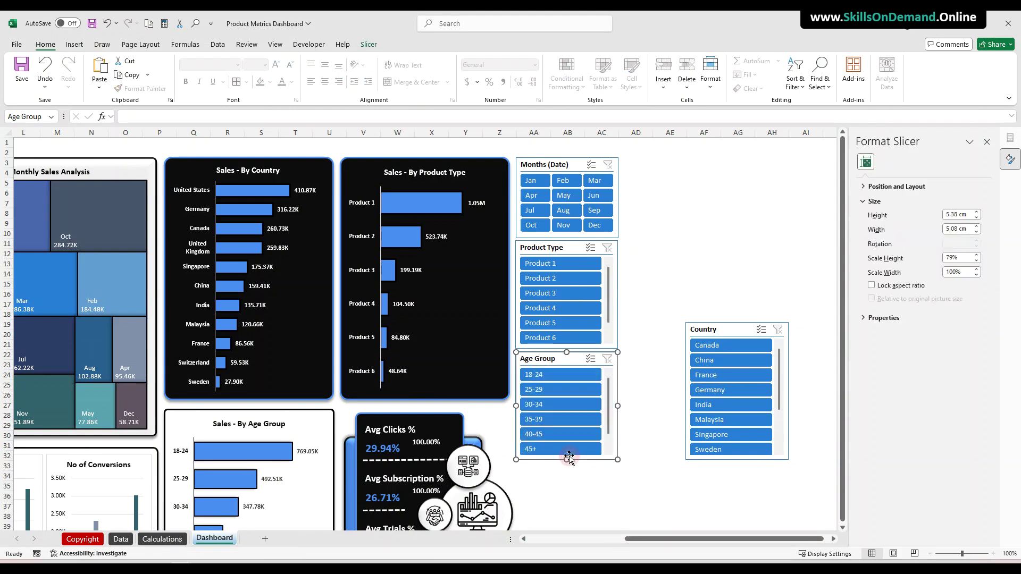
left_click(369, 44)
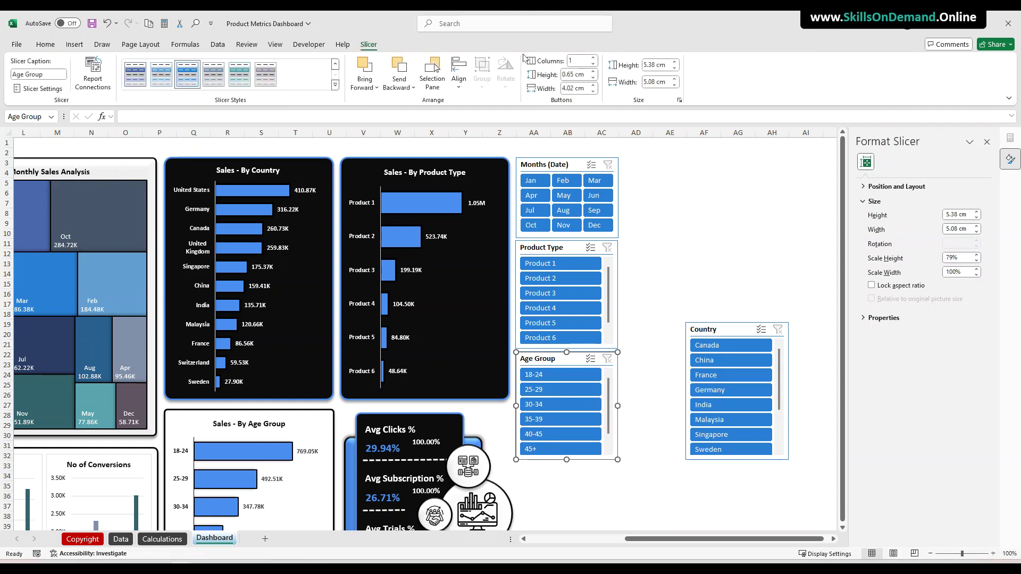
left_click(593, 58)
left_click(593, 58)
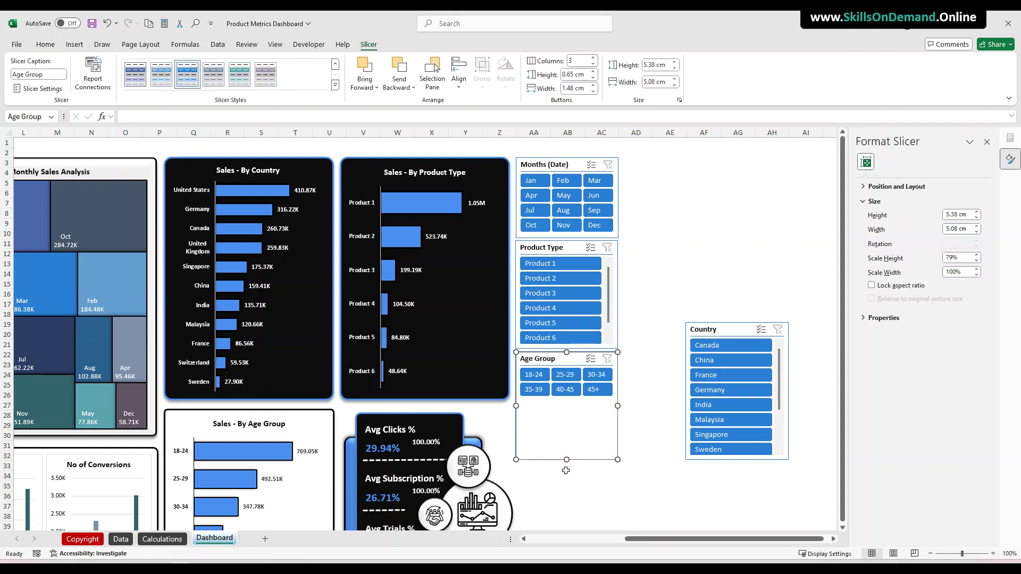
left_click_drag(566, 460, 566, 401)
Nudge the Age Group slicer down and lengthen the Product Type slicer slightly so all six products fit without scrolling
left_click(635, 417)
mouse_move(550, 360)
left_mouse_down()
mouse_move(549, 371)
mouse_move(568, 348)
mouse_move(552, 368)
mouse_move(551, 360)
left_mouse_up()
left_click(541, 348)
left_click(568, 445)
Place the Country slicer beneath the Age Group slicer and lengthen it to about 10.4 cm, level with the percentages panel's lower edge
left_click_drag(700, 331, 530, 416)
left_click(635, 425)
scroll(662, 444, "down", 5)
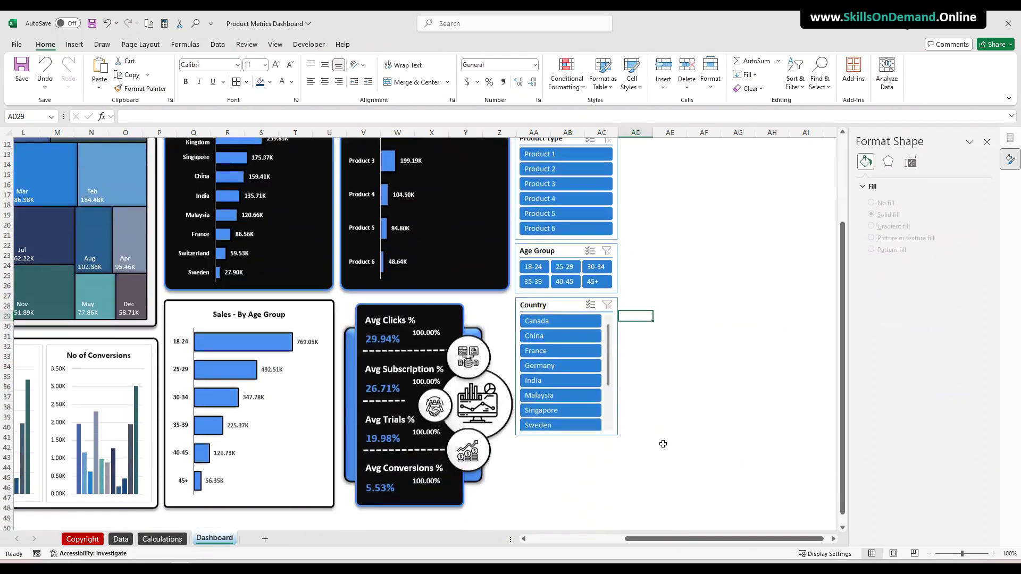
left_click(551, 394)
left_click_drag(566, 394, 565, 468)
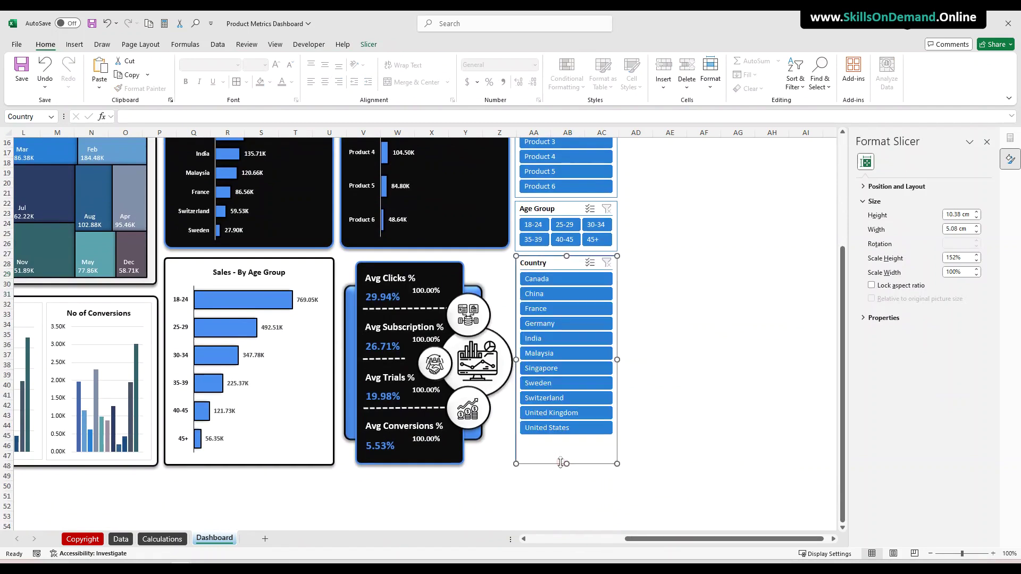
left_click(670, 426)
Connect the Months (Date) slicer to every pivot table on the Calculations sheet except Not_Linked_1 and Not_Linked_2
scroll(667, 433, "up", 4)
scroll(666, 433, "up", 1)
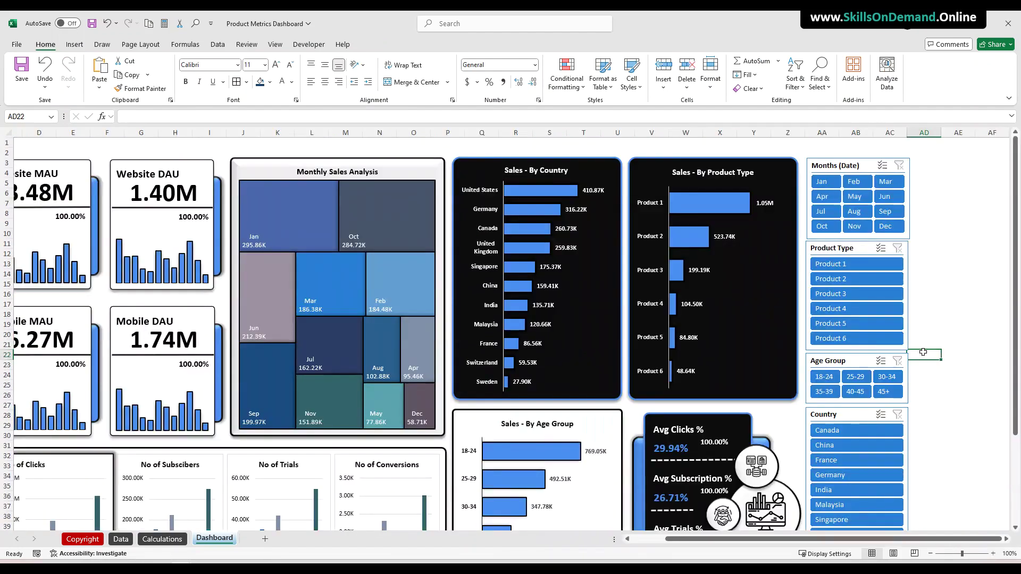
left_click(841, 168)
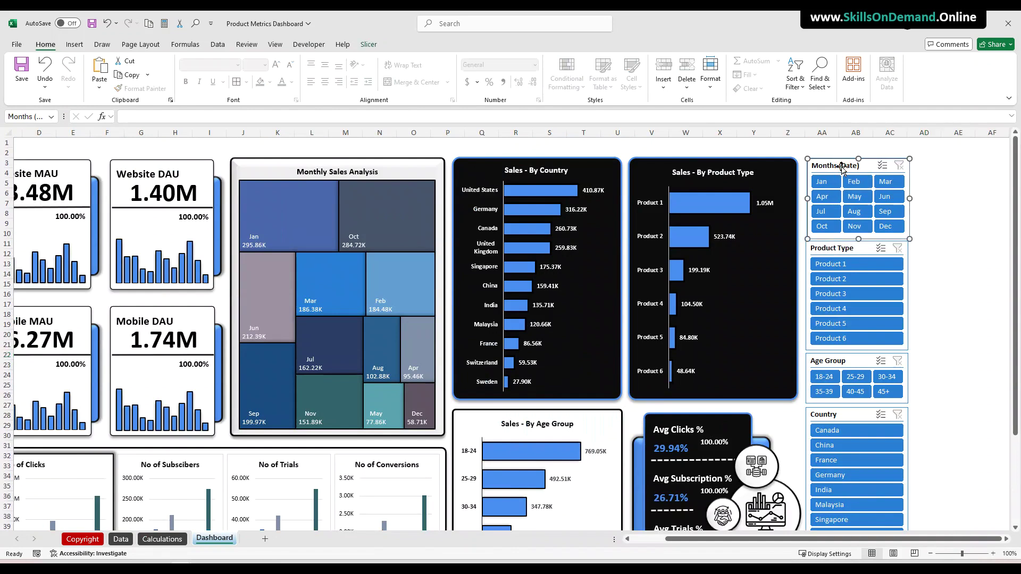
left_click(367, 45)
left_click(93, 74)
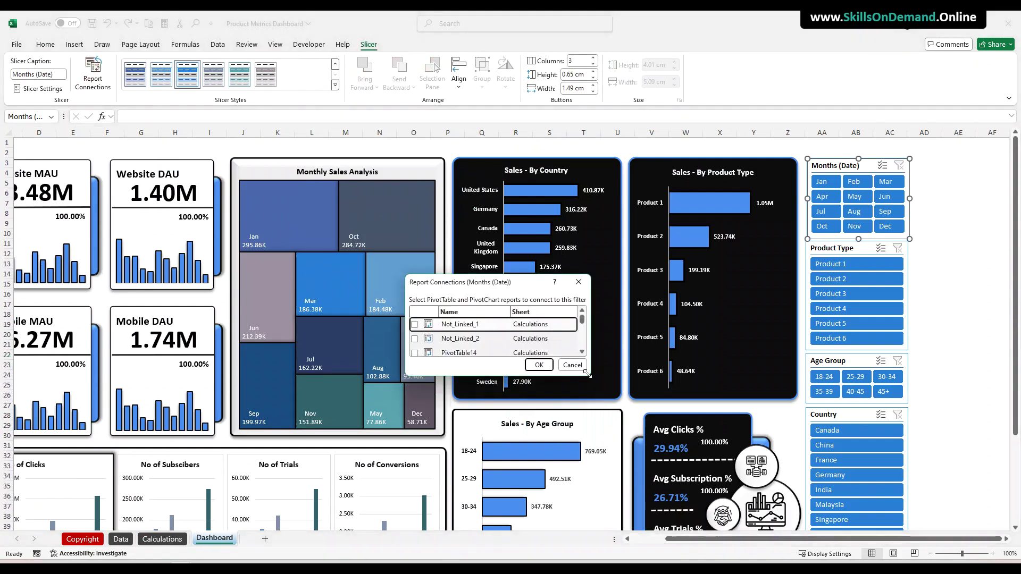
left_click_drag(586, 374, 717, 562)
left_click_drag(475, 283, 420, 130)
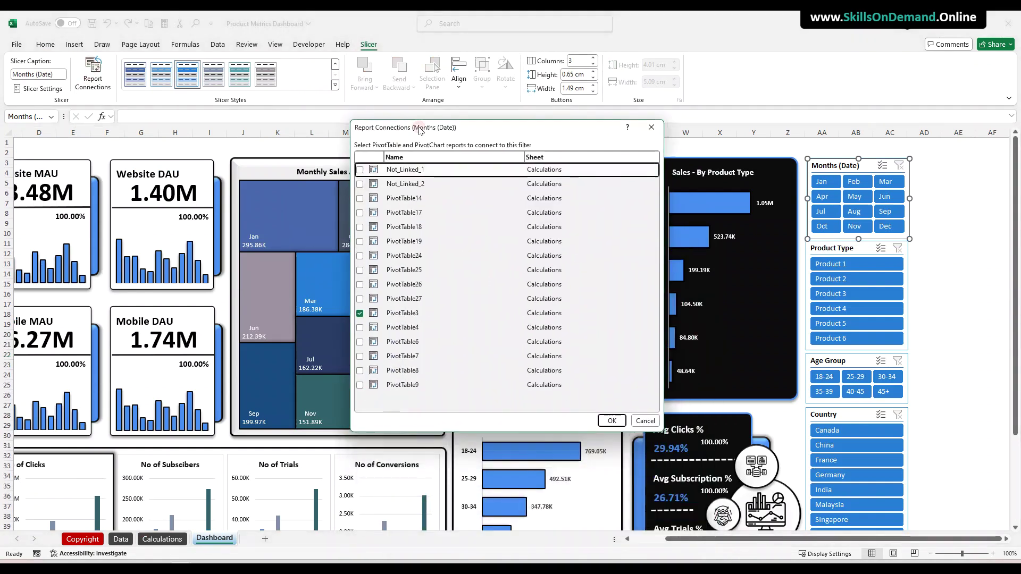
key("ctrl+2")
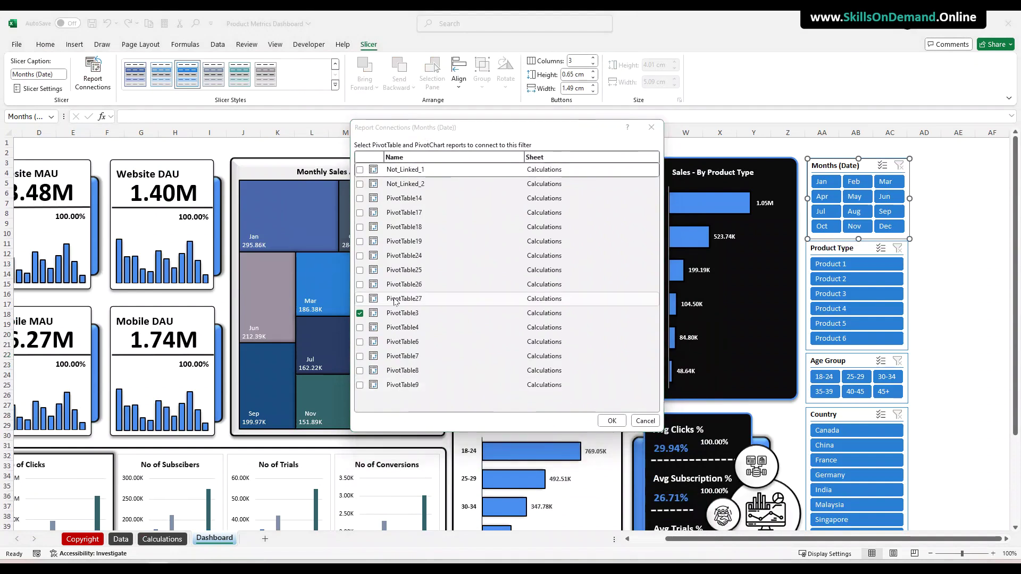
left_click(360, 199)
left_click(359, 213)
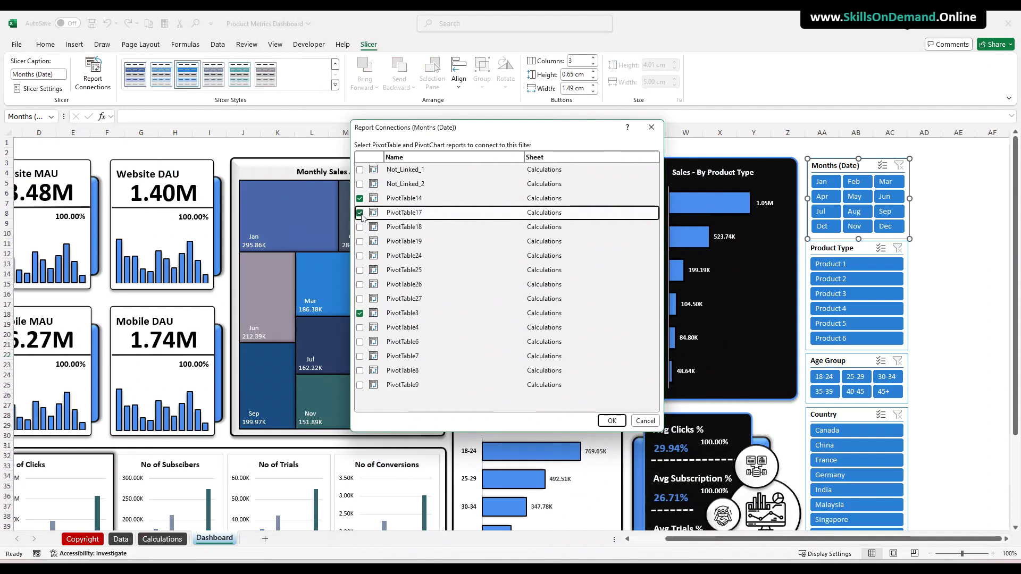
left_click(359, 228)
left_click(360, 242)
left_click(360, 256)
left_click(359, 271)
left_click(360, 285)
left_click(360, 299)
left_click(359, 328)
left_click(360, 342)
left_click(360, 357)
left_click(359, 371)
left_click(360, 386)
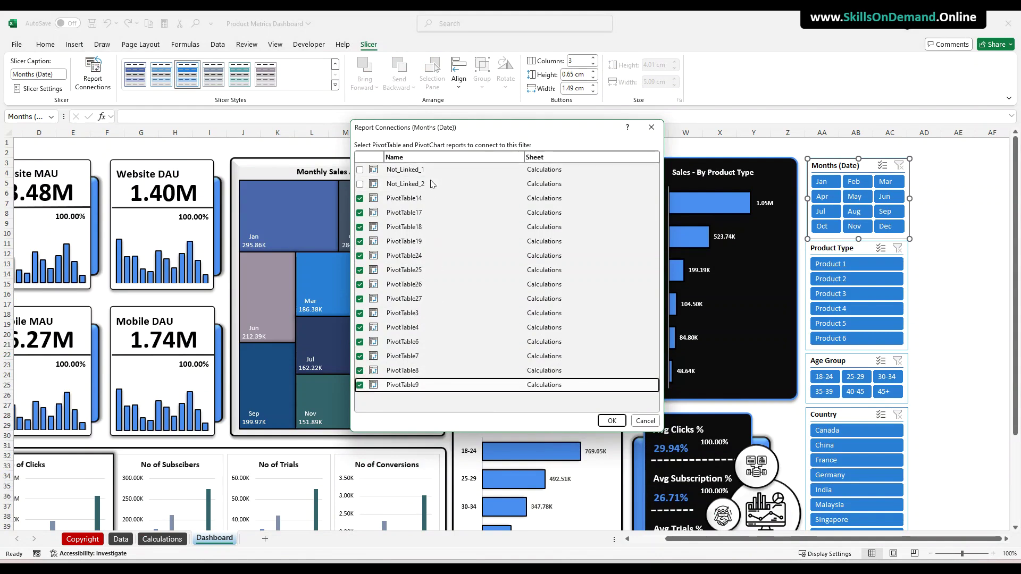
left_click(611, 420)
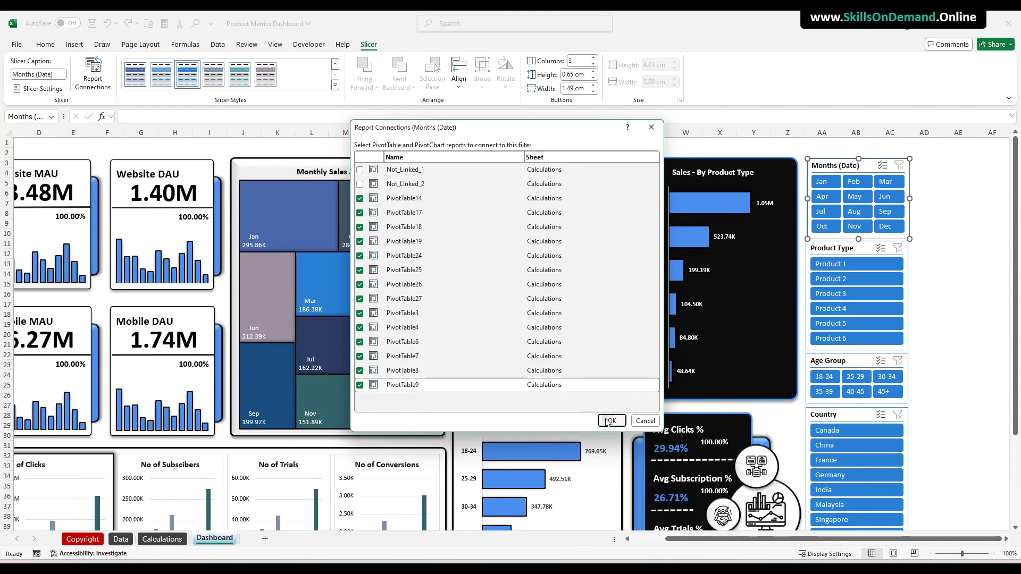
Link the Product Type slicer's report connections to all numbered pivot tables, leaving Not_Linked_1 and Not_Linked_2 unlinked
left_click(833, 249)
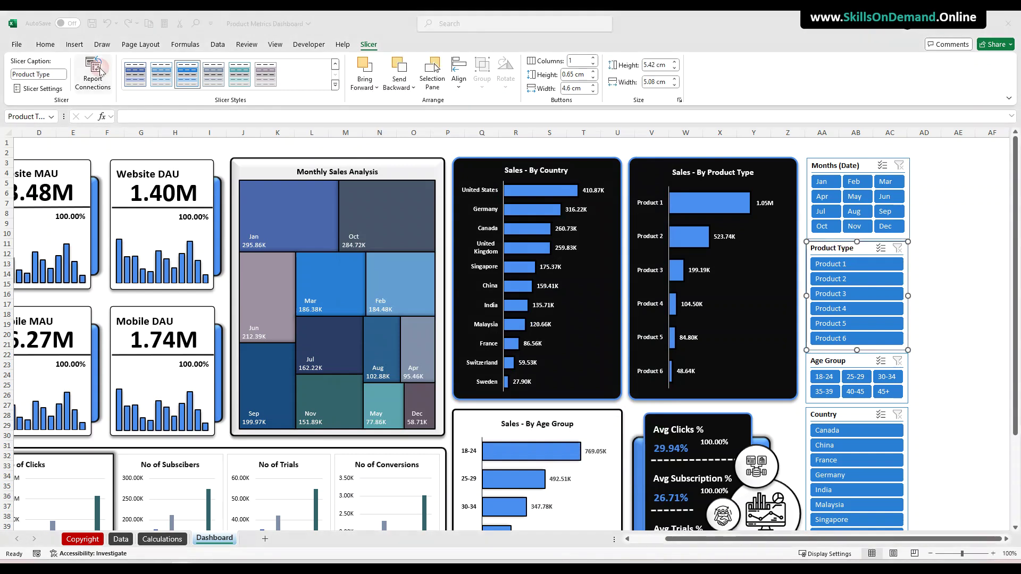
left_click(94, 72)
left_click_drag(625, 398, 747, 564)
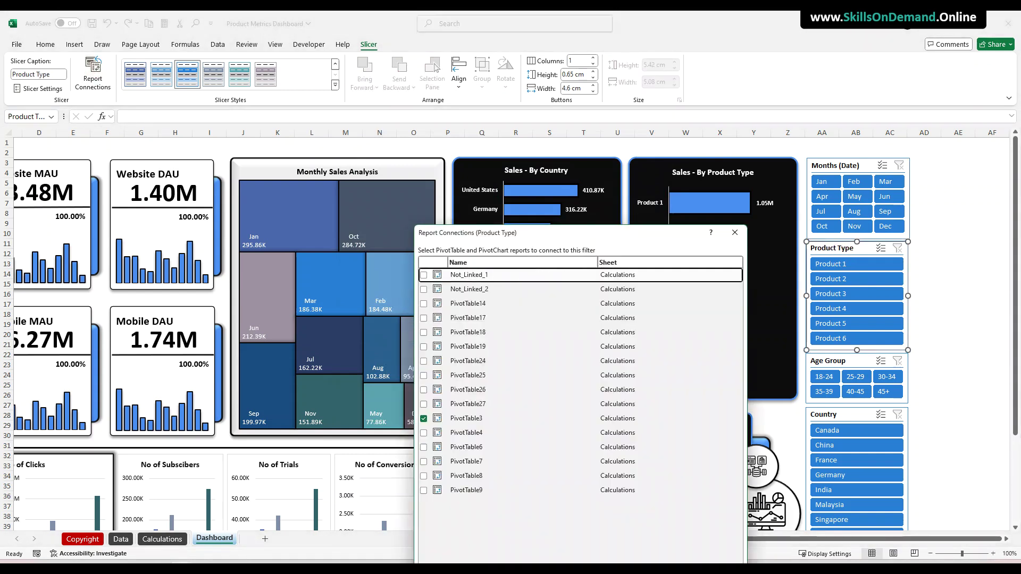
left_click_drag(500, 245, 368, 127)
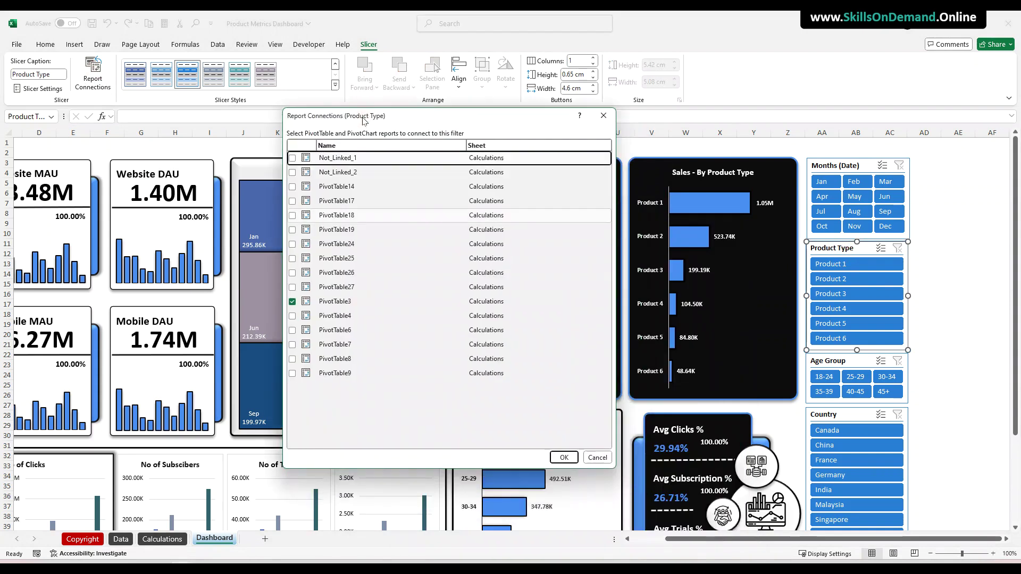
left_click(292, 373)
left_click(292, 359)
left_click(292, 345)
left_click(292, 330)
left_click(292, 316)
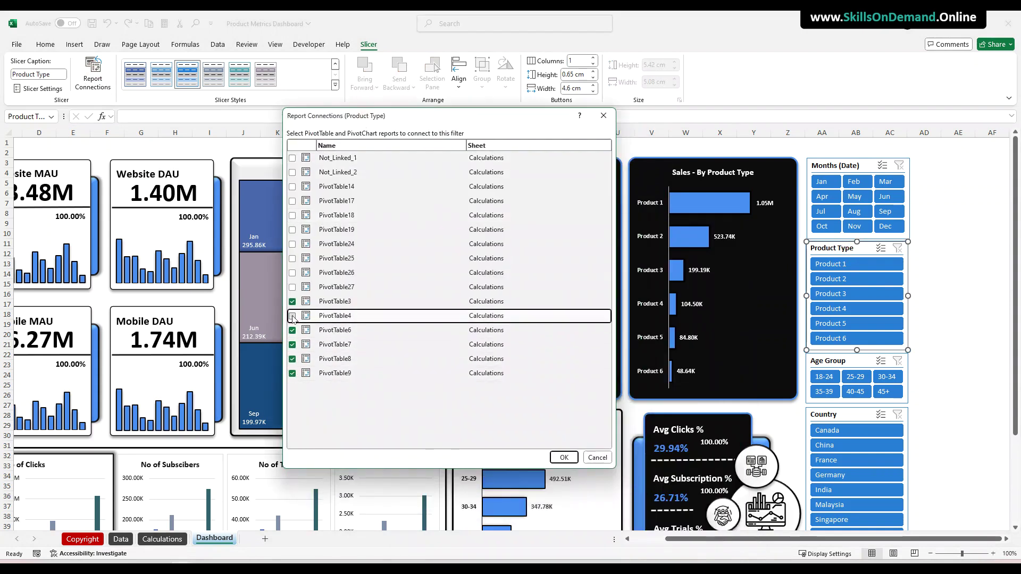
left_click(292, 287)
left_click(292, 273)
left_click(292, 259)
left_click(292, 244)
left_click(292, 230)
left_click(292, 216)
left_click(292, 201)
left_click(291, 187)
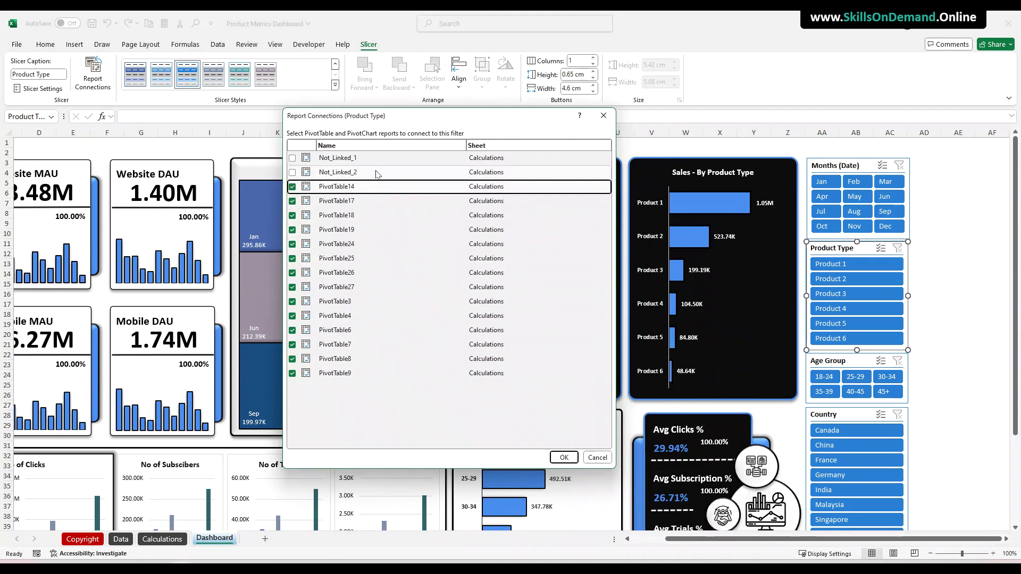
left_click(563, 457)
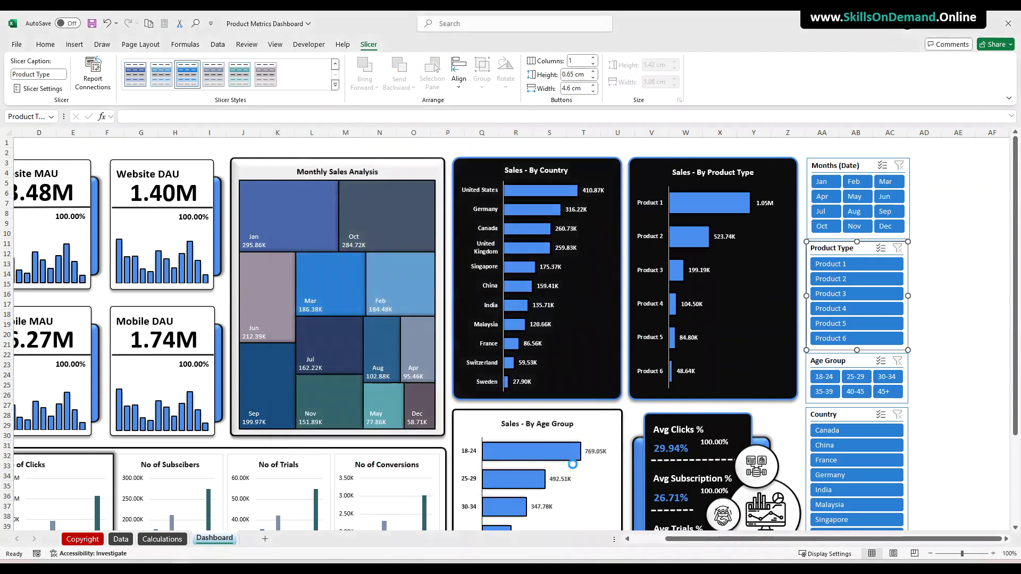
Link the Age Group slicer's report connections to all numbered pivot tables, excluding Not_Linked_1 and Not_Linked_2
left_click(827, 358)
left_click(94, 80)
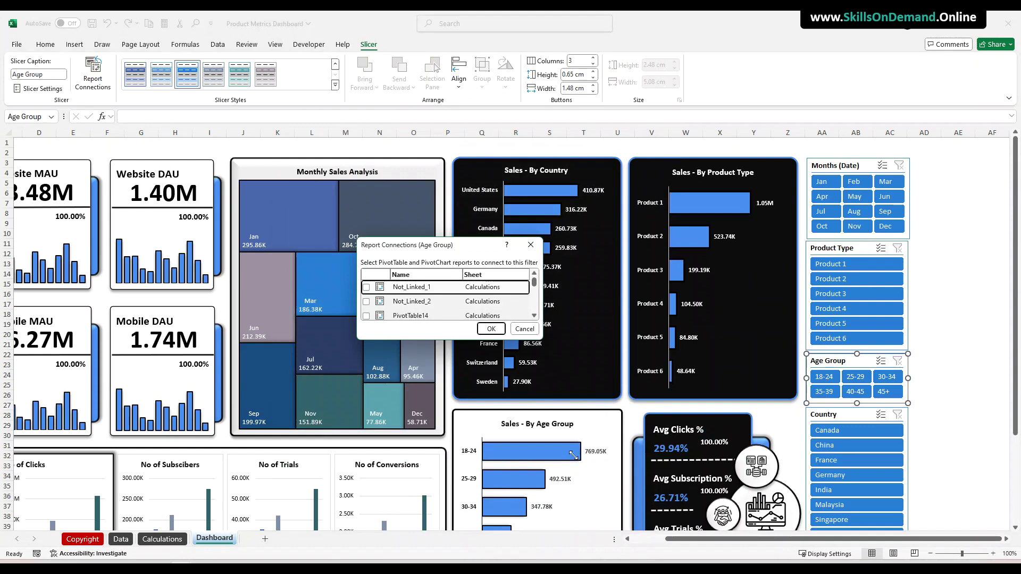
left_click_drag(534, 333, 619, 562)
left_click_drag(421, 249, 360, 85)
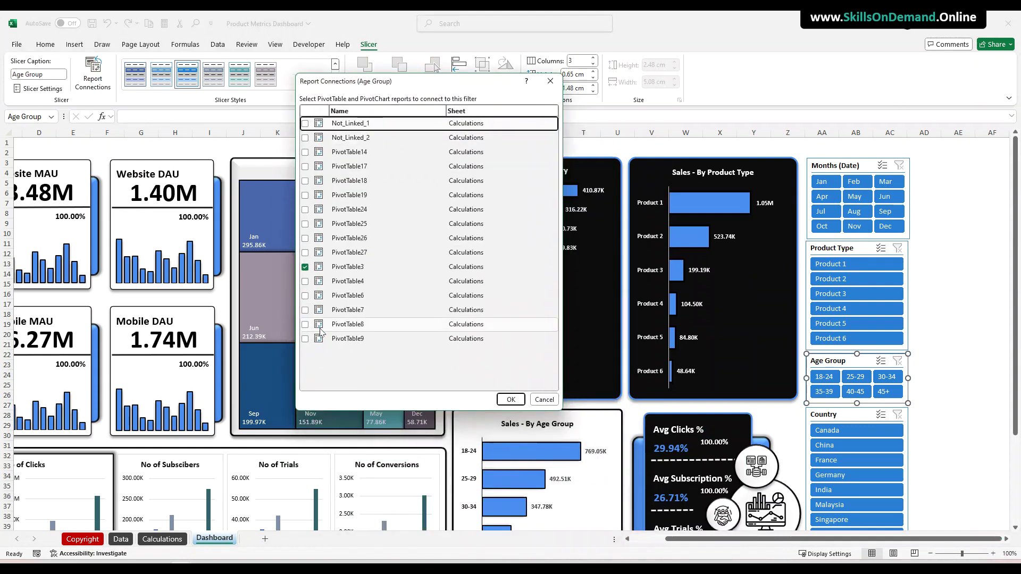
left_click(305, 339)
left_click(305, 324)
left_click(305, 310)
left_click(305, 296)
left_click(304, 281)
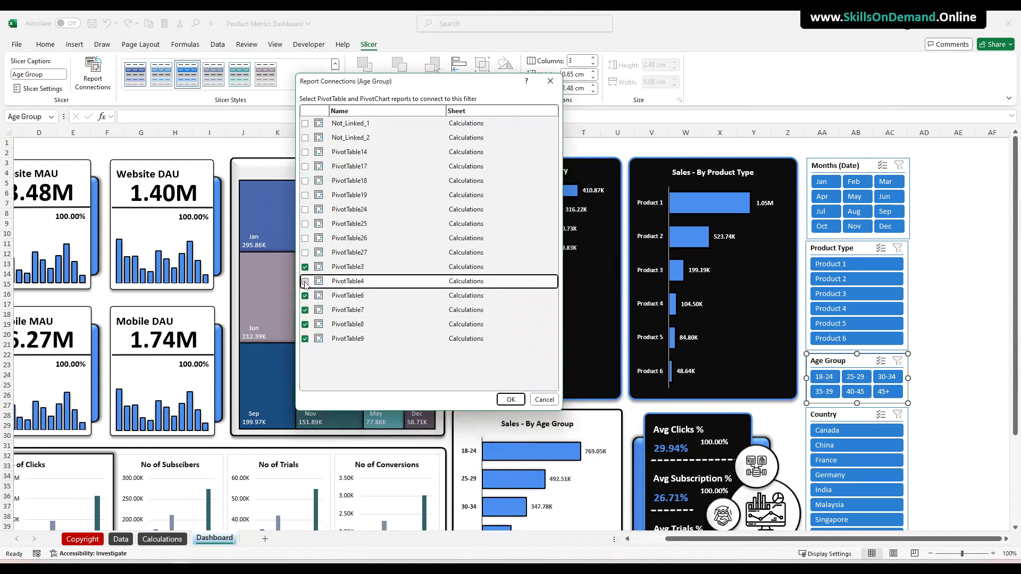
left_click(305, 253)
left_click(305, 238)
left_click(304, 224)
left_click(305, 210)
left_click(304, 195)
left_click(304, 181)
left_click(305, 166)
left_click(305, 152)
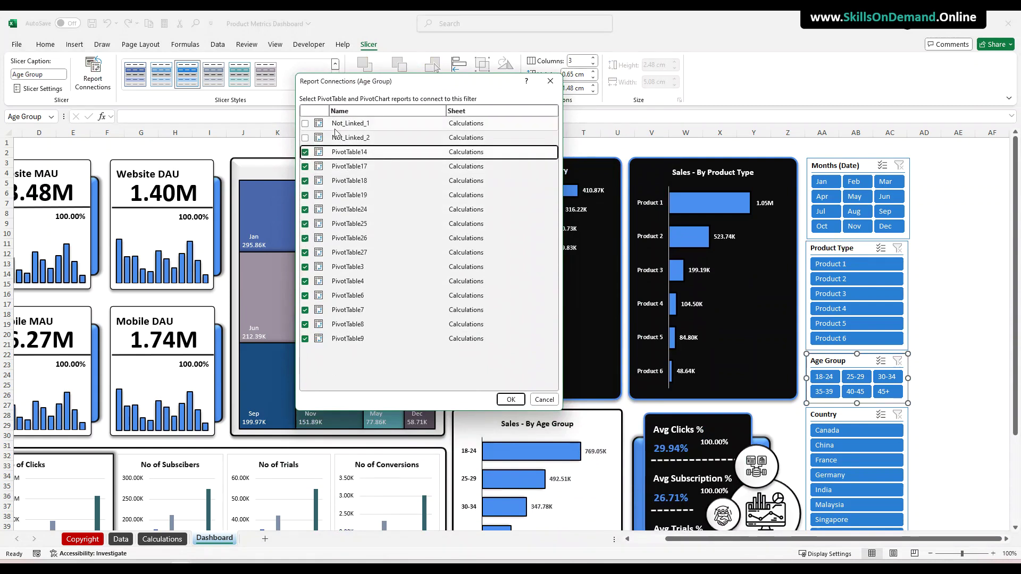
left_click(506, 398)
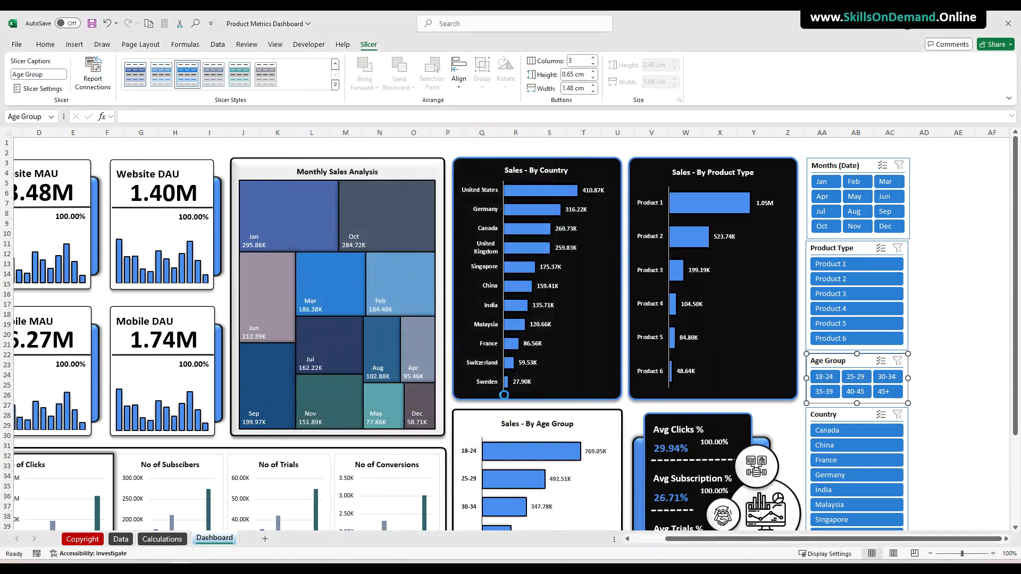
Connect the Country slicer to all numbered pivot tables, leaving out Not_Linked_1 and Not_Linked_2
left_click(838, 419)
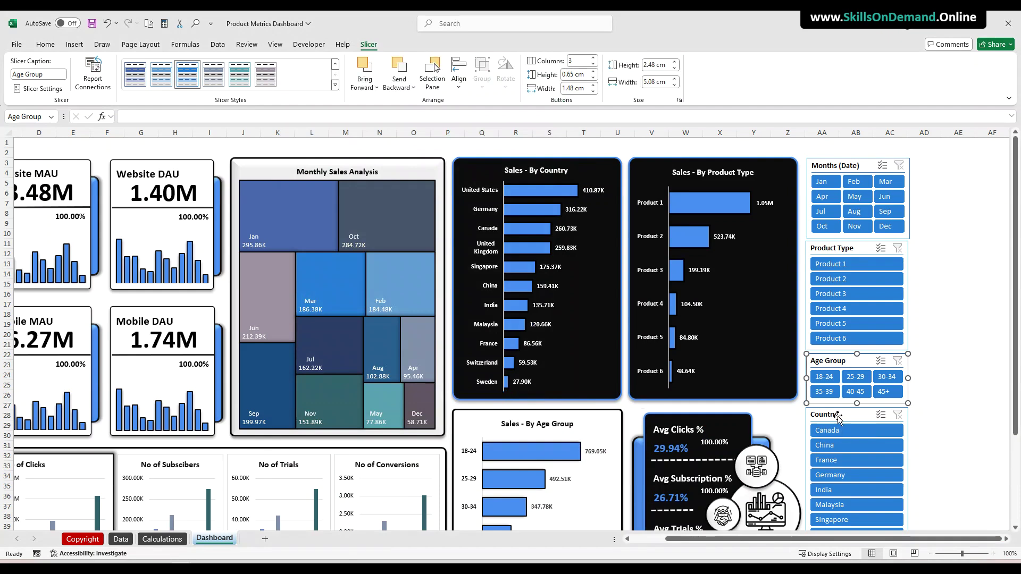
left_click(93, 75)
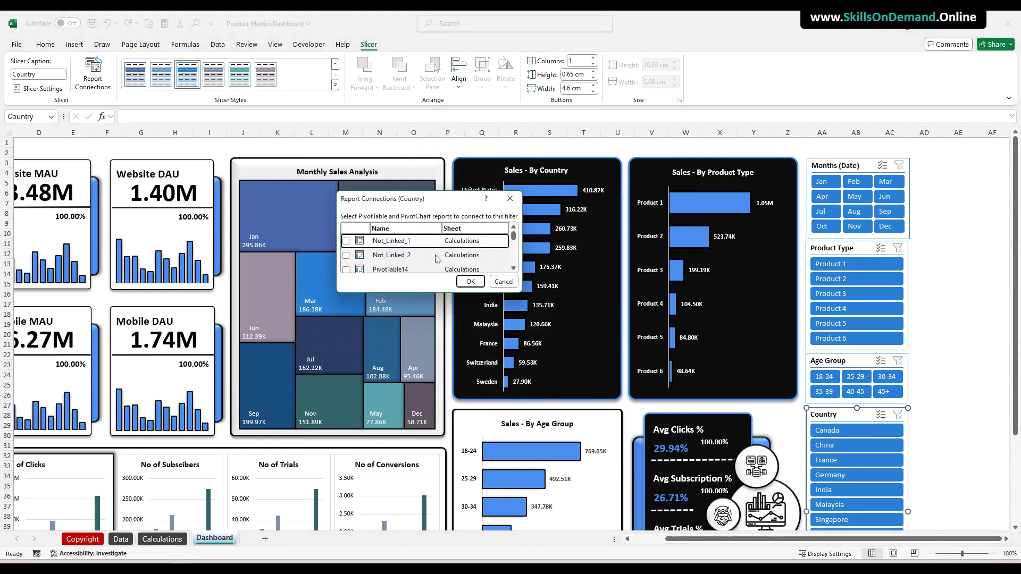
left_click_drag(513, 288, 626, 562)
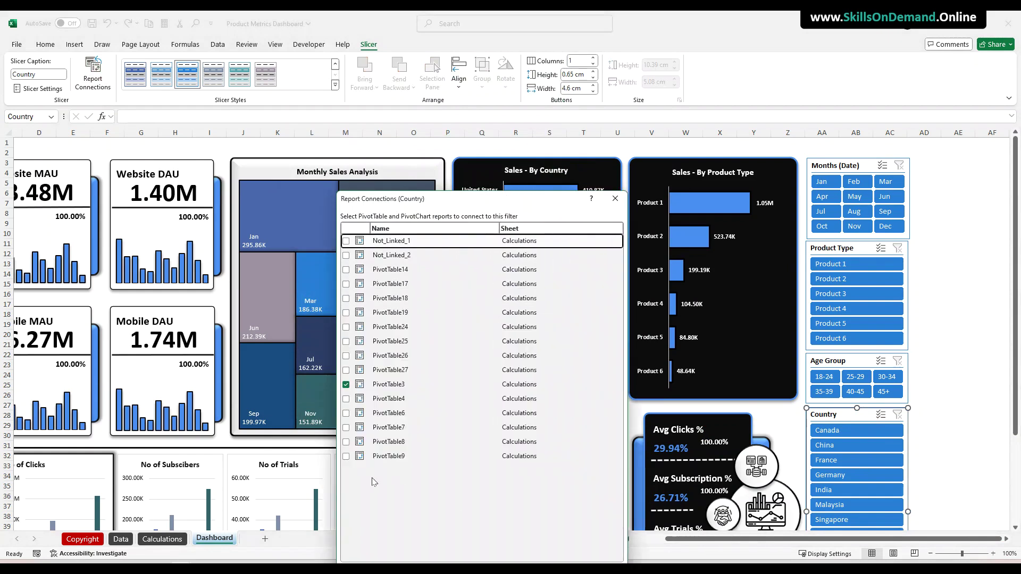
left_click(347, 456)
left_click(346, 442)
left_click(346, 428)
left_click(346, 413)
left_click(346, 398)
left_click(346, 370)
left_click(346, 355)
left_click(346, 341)
left_click(346, 327)
left_click(346, 313)
left_click(346, 299)
left_click(346, 284)
left_click(346, 269)
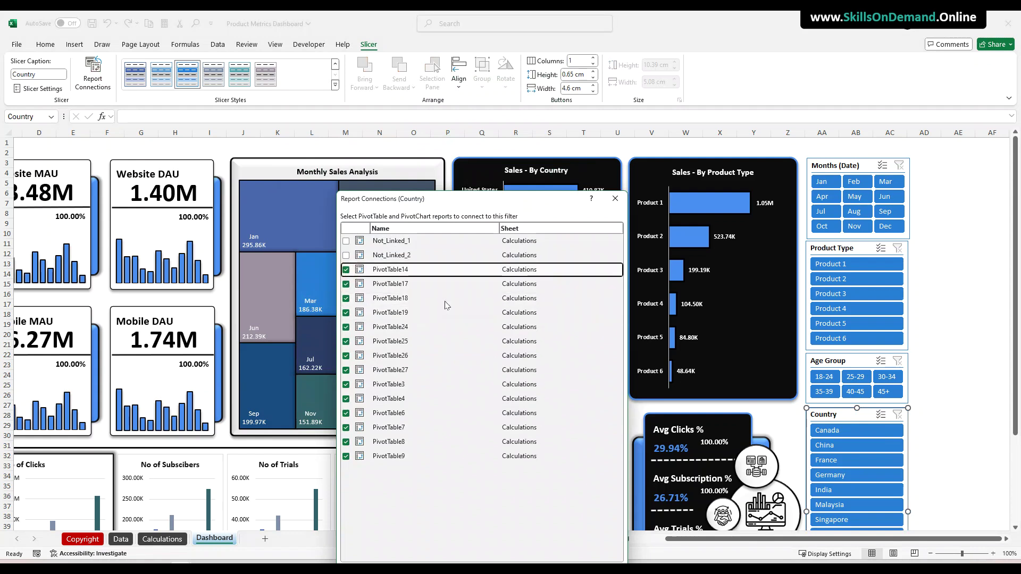
left_click(592, 556)
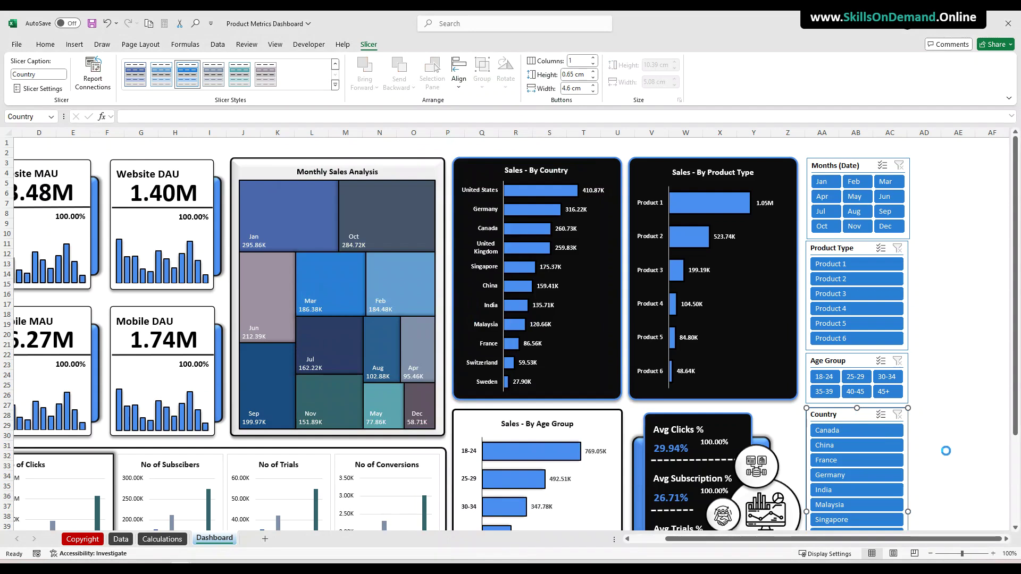
left_click(939, 423)
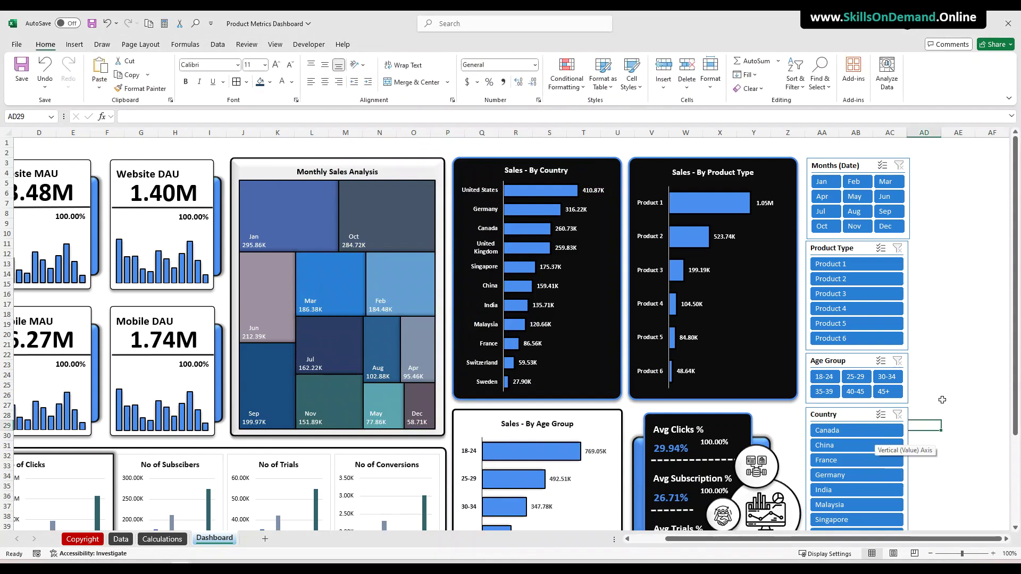
Group the Country, Age Group, Product Type and Months (Date) slicers into a single object
left_click(846, 414)
left_click(826, 361, "ctrl")
left_click(825, 247, "ctrl")
left_click(828, 164, "ctrl")
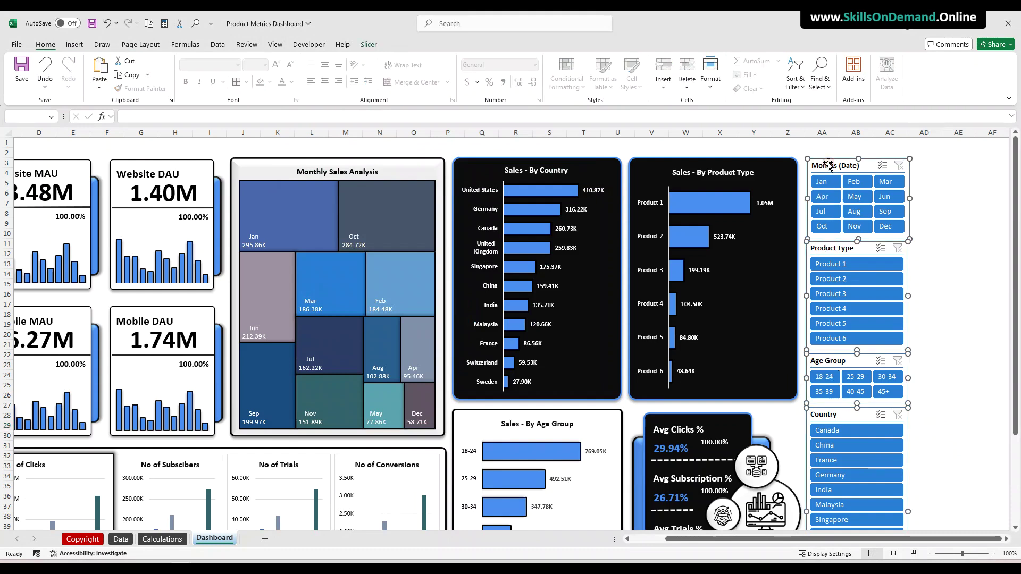
right_click(828, 165)
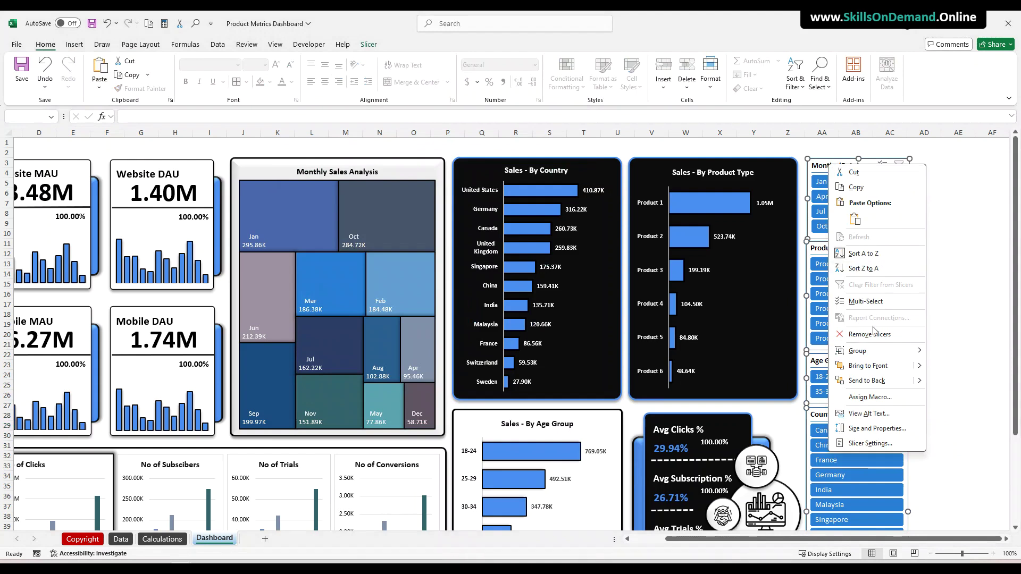
mouse_move(874, 351)
left_click(960, 352)
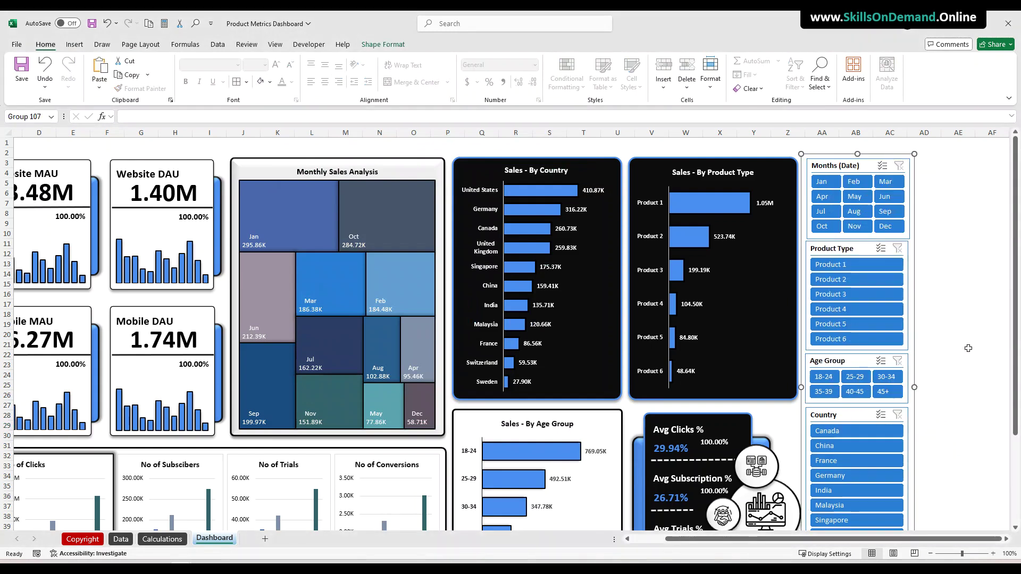
left_click(965, 347)
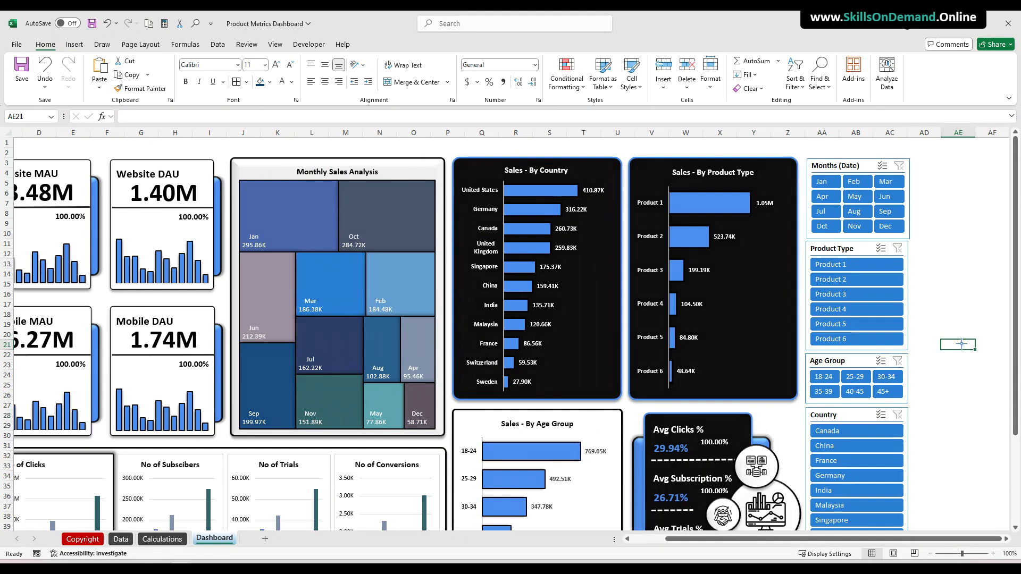
Save the workbook and refresh all of its data connections and pivot tables
left_click(991, 395)
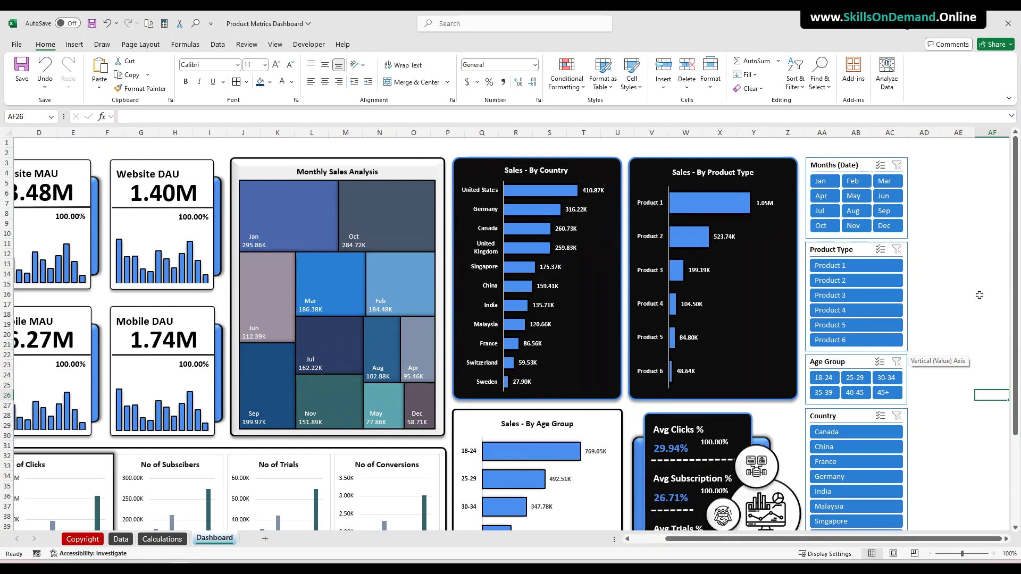
left_click(92, 24)
left_click(218, 45)
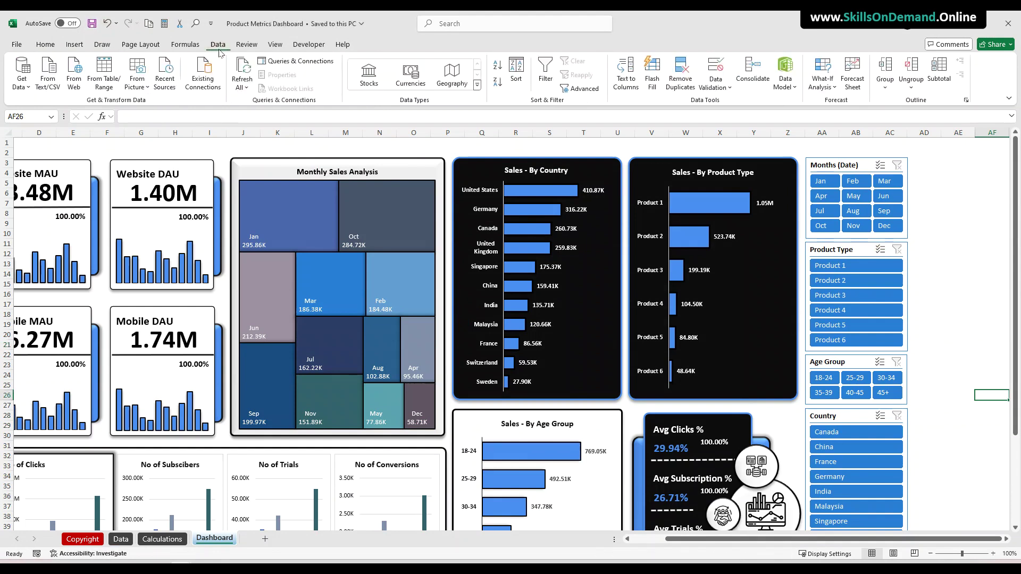
left_click(242, 86)
left_click(265, 103)
Bring the whole dashboard into view and switch the ribbon display to full-screen mode
left_click_drag(711, 540, 606, 544)
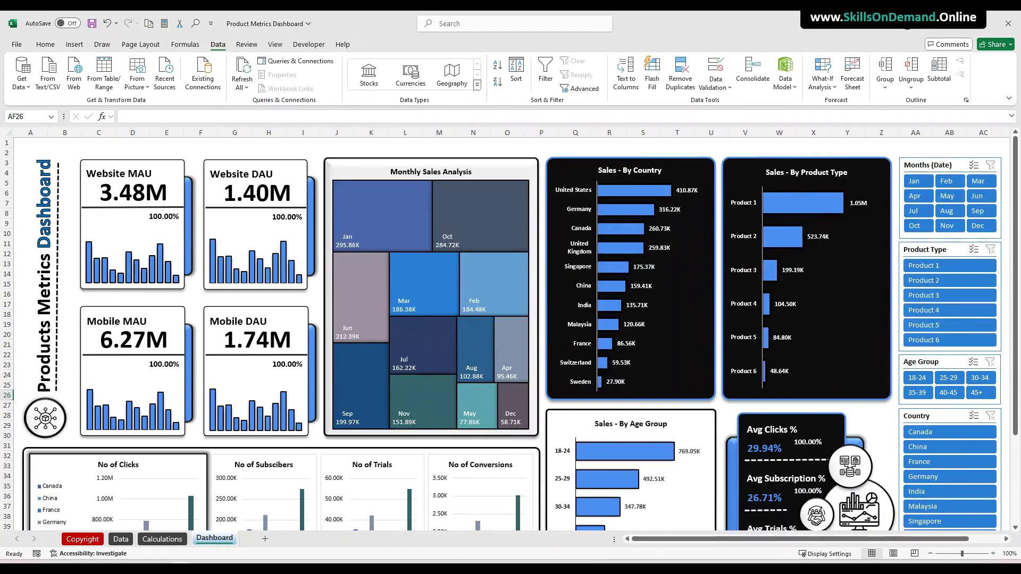
left_click(1008, 101)
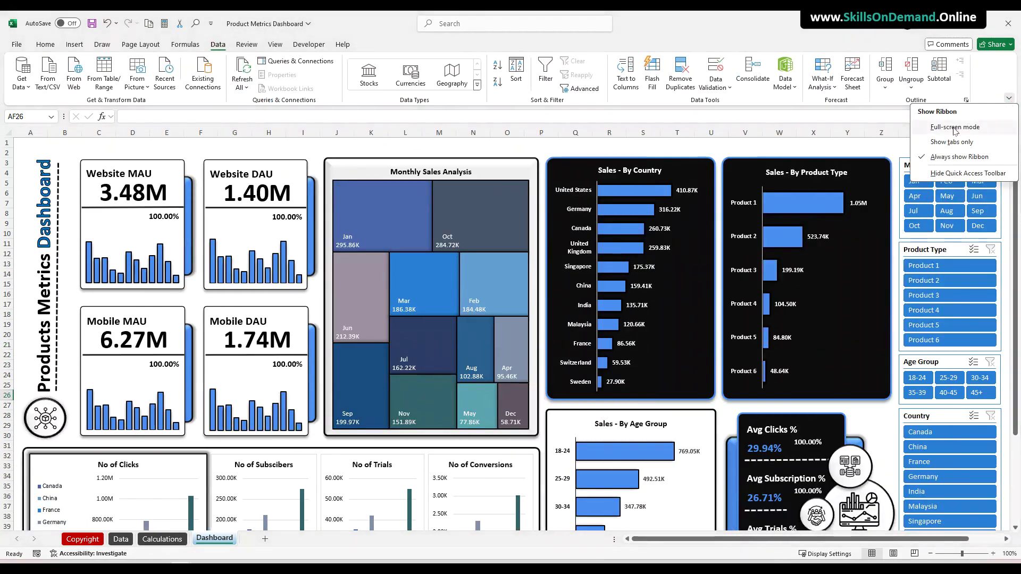
left_click(920, 128)
left_click(725, 537)
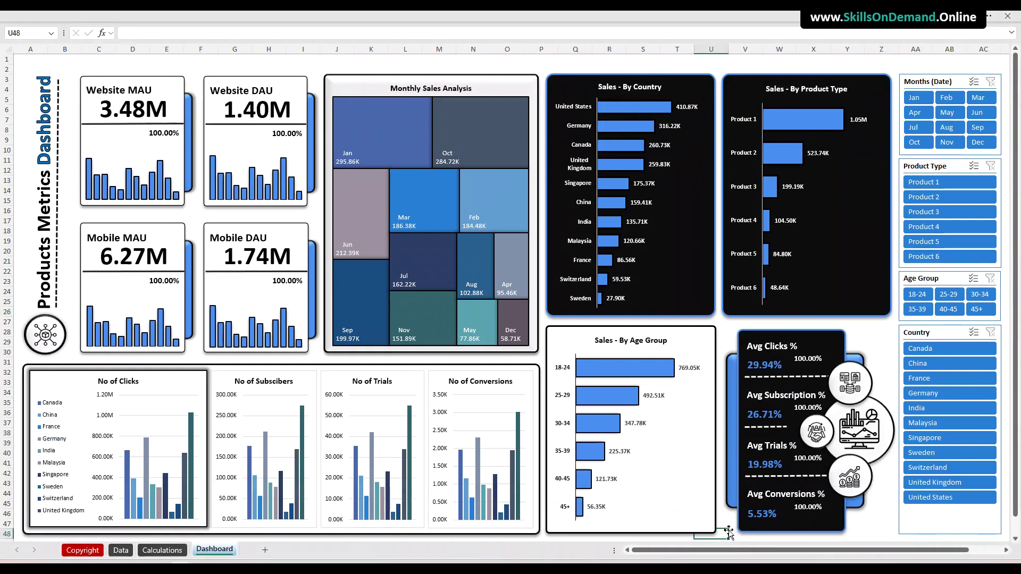
left_click(875, 522)
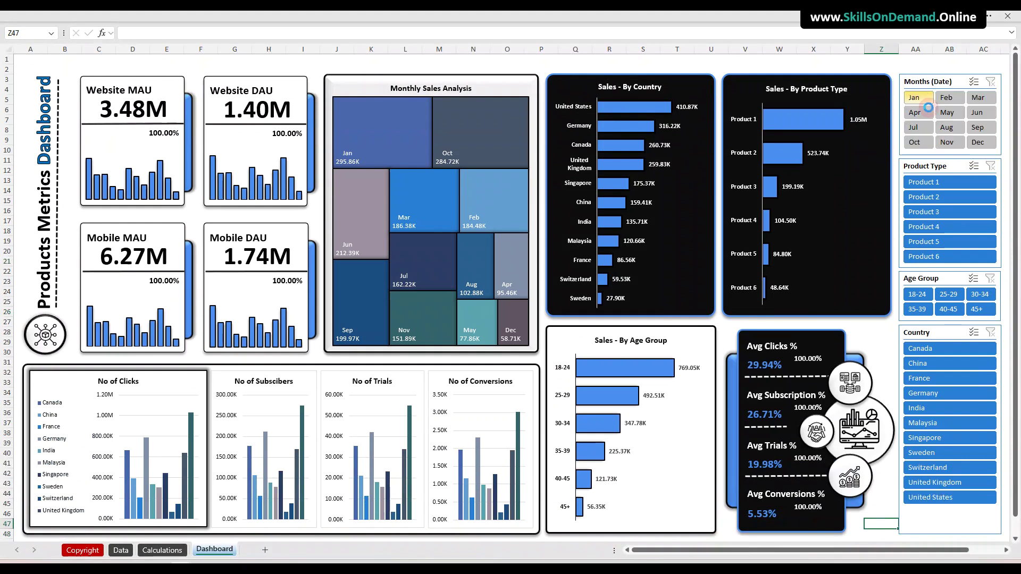
Test the month slicer by filtering the dashboard to January, February, March and April, one month at a time
left_click(922, 101)
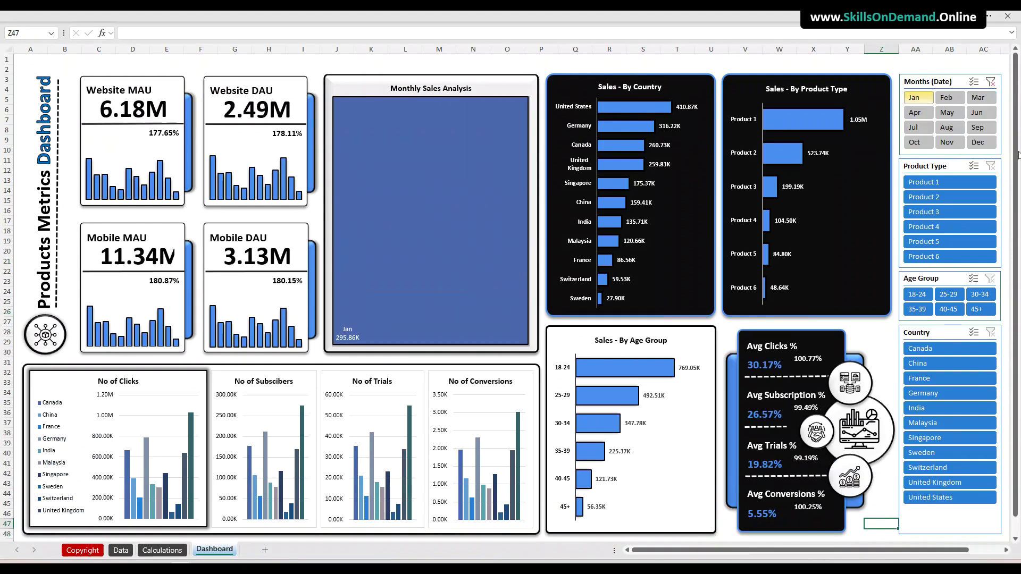
left_click(949, 100)
left_click(985, 99)
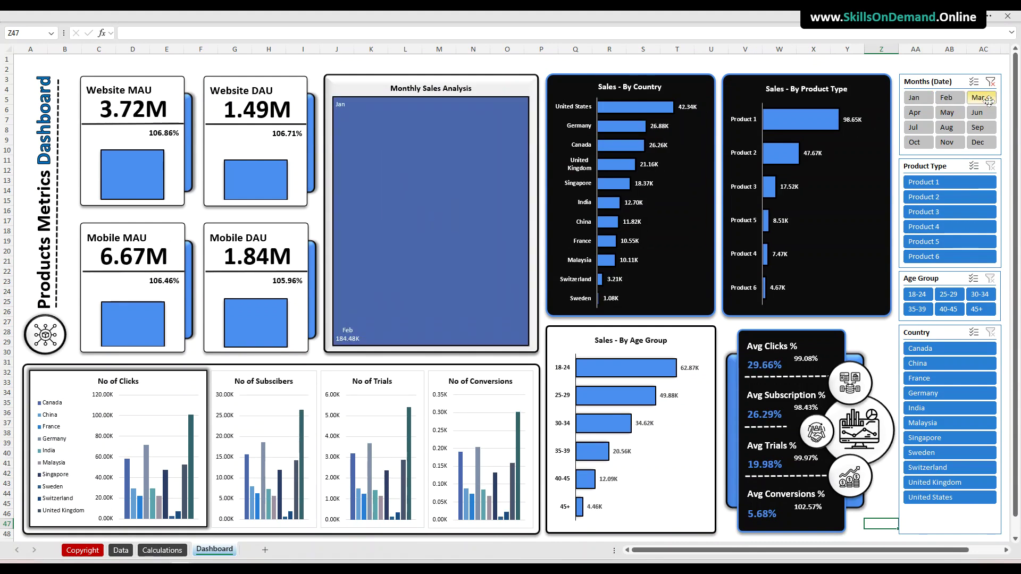
left_click(916, 112)
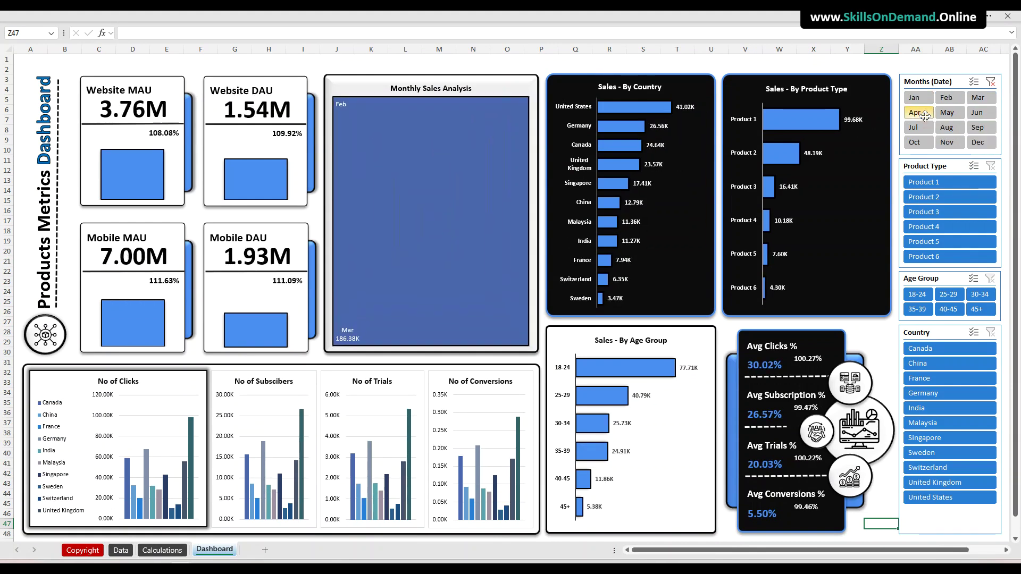
Extend the month filter to cover January through August together
left_click(922, 99, "ctrl")
left_click(954, 99, "ctrl")
left_click(981, 101, "ctrl")
left_click(947, 113, "ctrl")
left_click(977, 113, "ctrl")
left_click(915, 128, "ctrl")
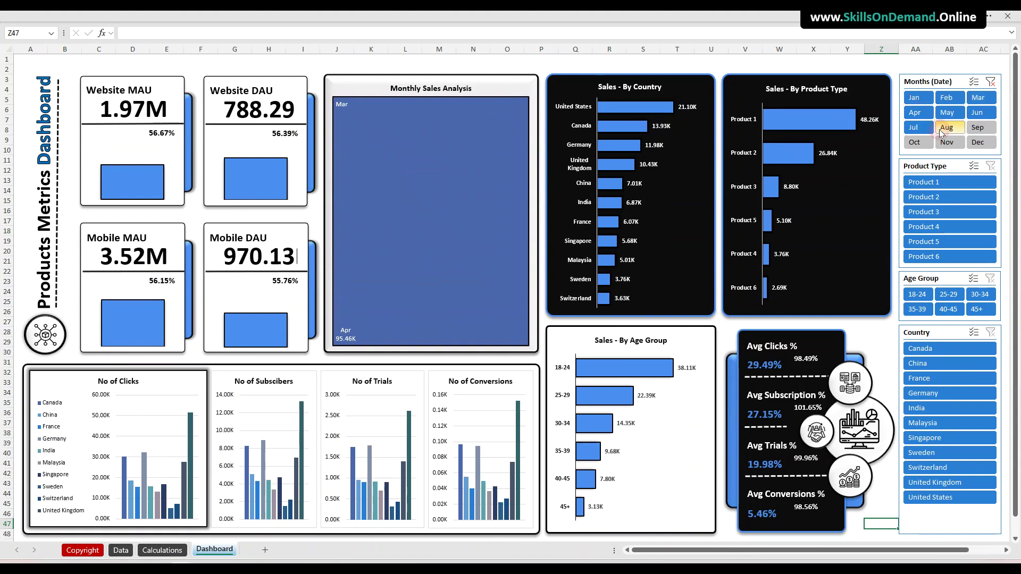
left_click(946, 127, "ctrl")
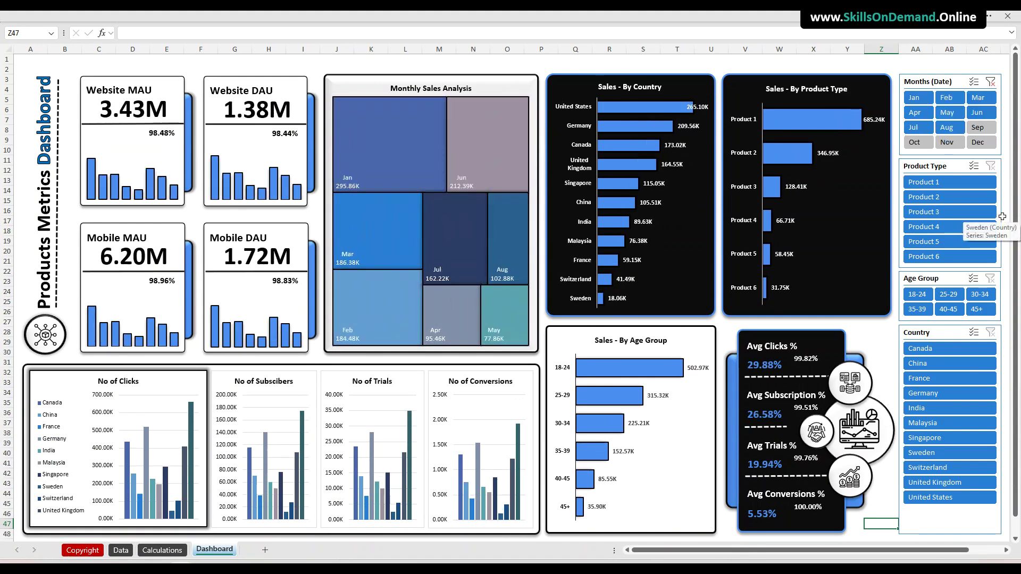
Exclude Product 1, Product 2 and Product 3, plus age groups 18-24, 25-29 and 30-34, from the dashboard filters
left_click(942, 182, "ctrl")
left_click(938, 197, "ctrl")
left_click(935, 212, "ctrl")
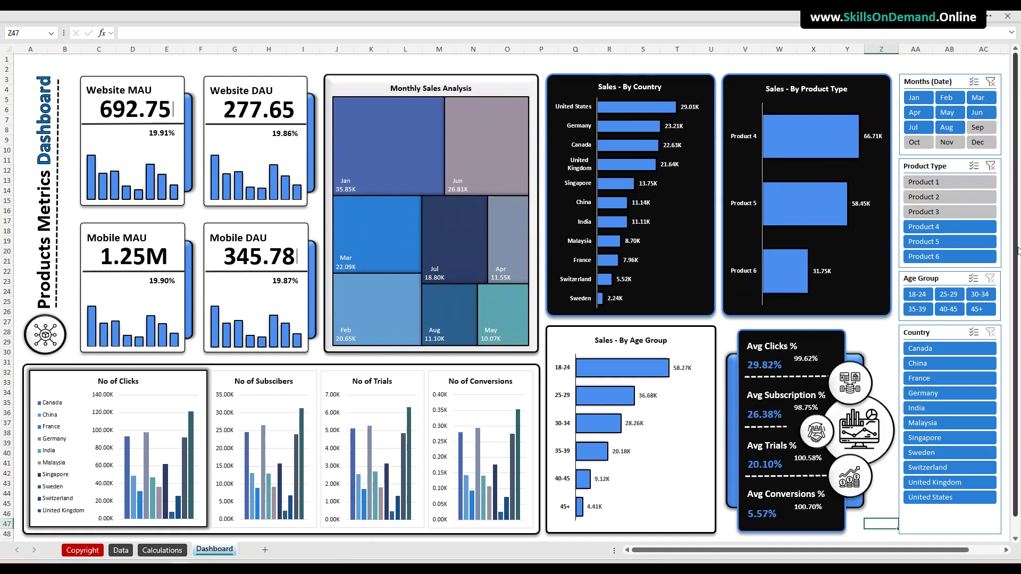
left_click(917, 294, "ctrl")
left_click(948, 294, "ctrl")
left_click(979, 294, "ctrl")
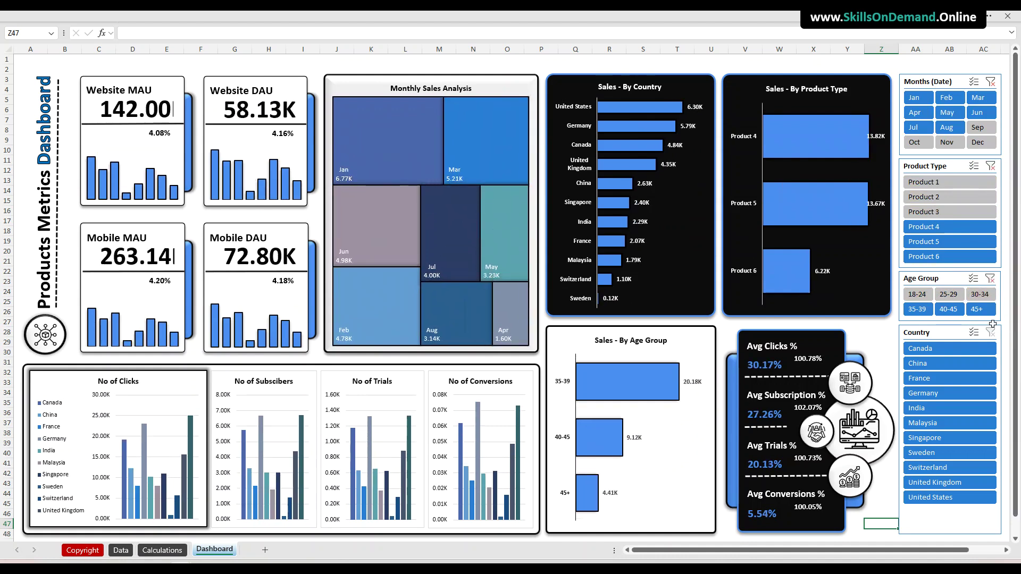
Exclude Canada, China, France, Germany, India and Singapore from the country filter
left_click(936, 348, "ctrl")
left_click(930, 364, "ctrl")
left_click(930, 378, "ctrl")
left_click(930, 393, "ctrl")
left_click(930, 408, "ctrl")
left_click(926, 437, "ctrl")
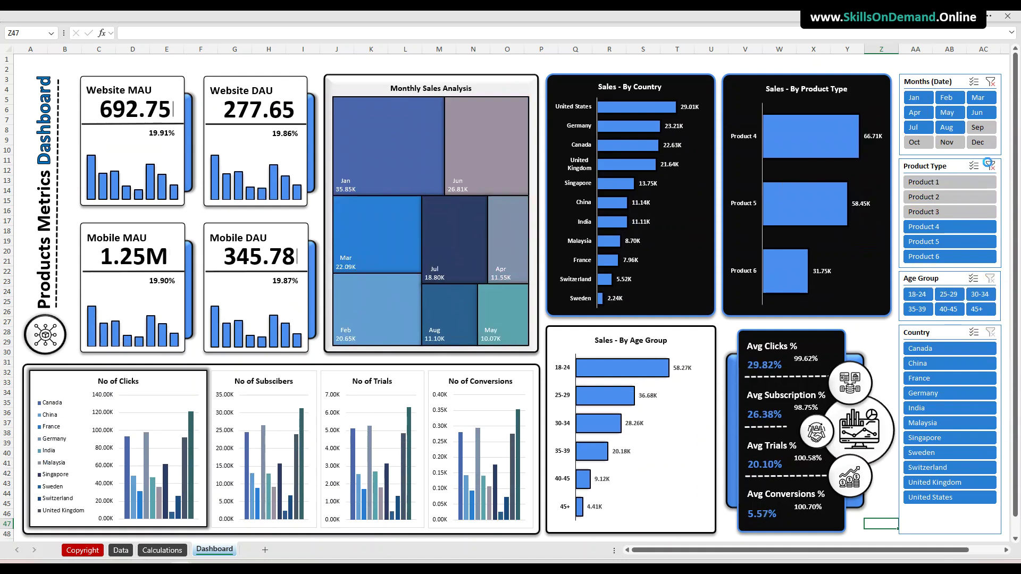
Clear the Product Type and Months (Date) slicer filters so that all products and months are included
left_click(990, 166)
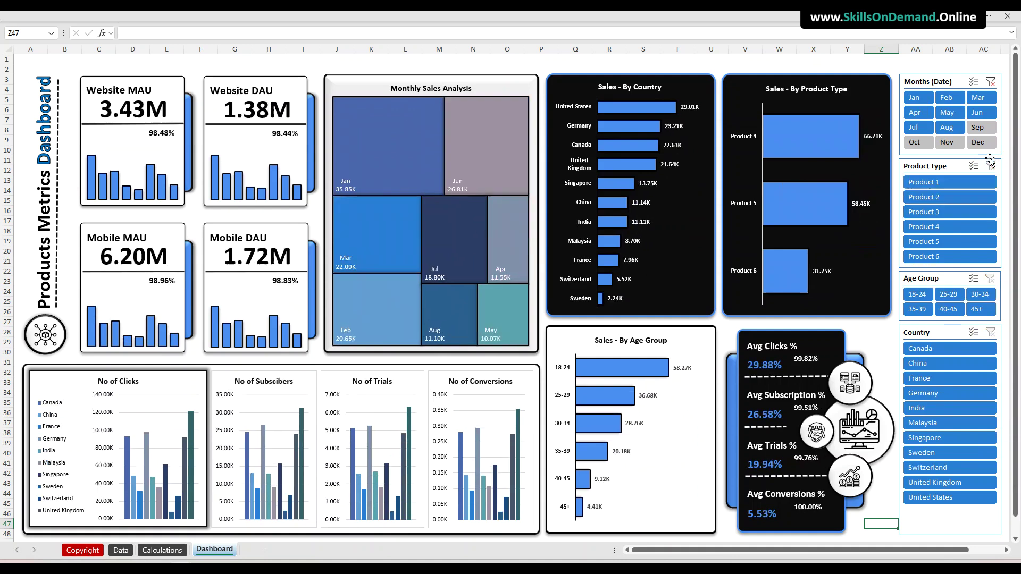
left_click(990, 81)
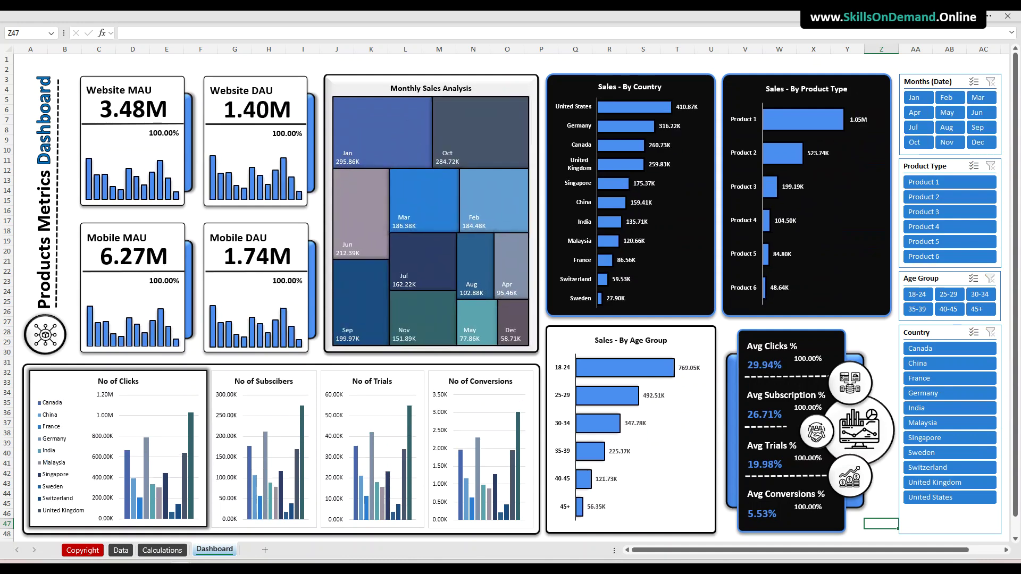